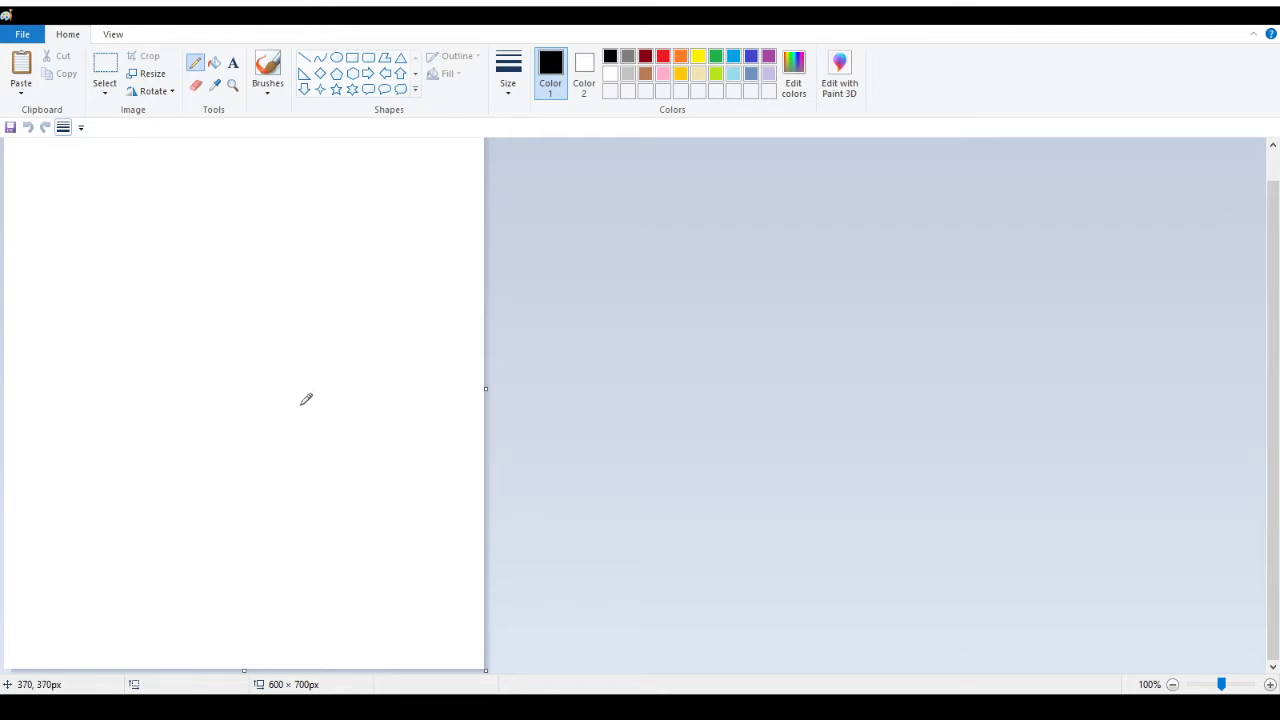
Paste the copied mustached character picture onto the blank canvas and deselect it
key(ctrl+v)
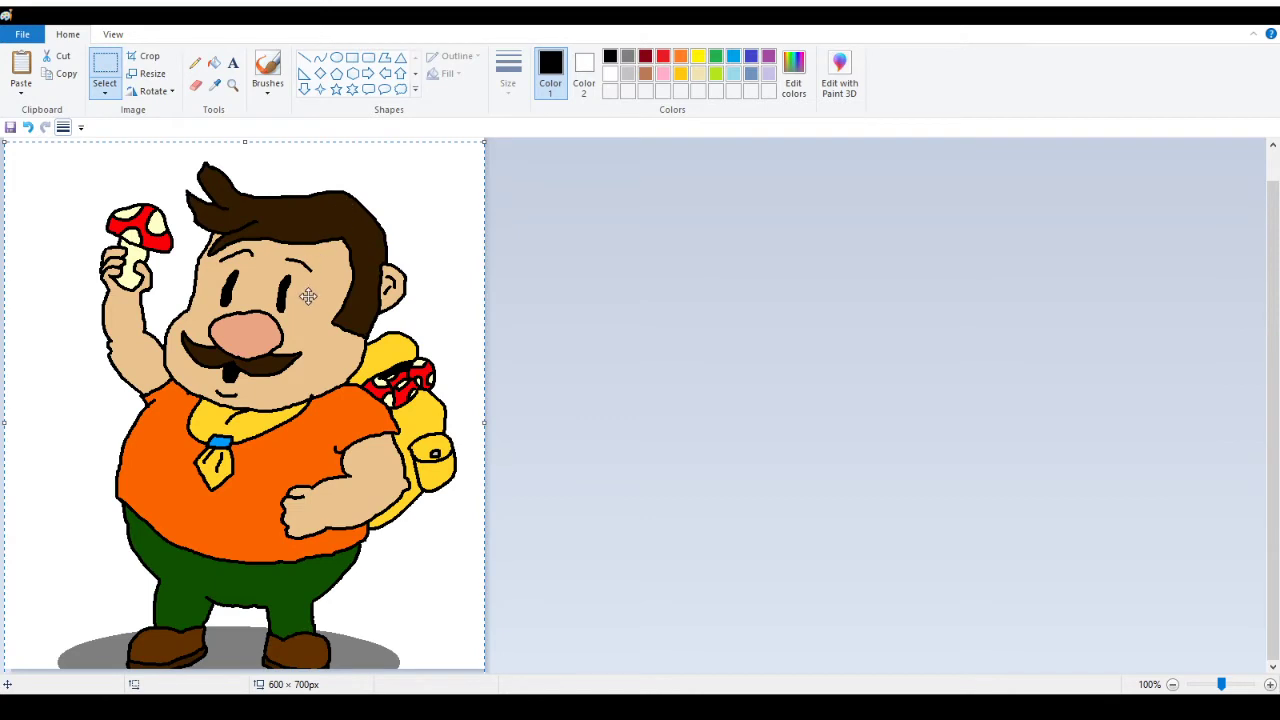
drag(312, 406, 264, 329)
scroll(614, 354, up, 1)
key(Escape)
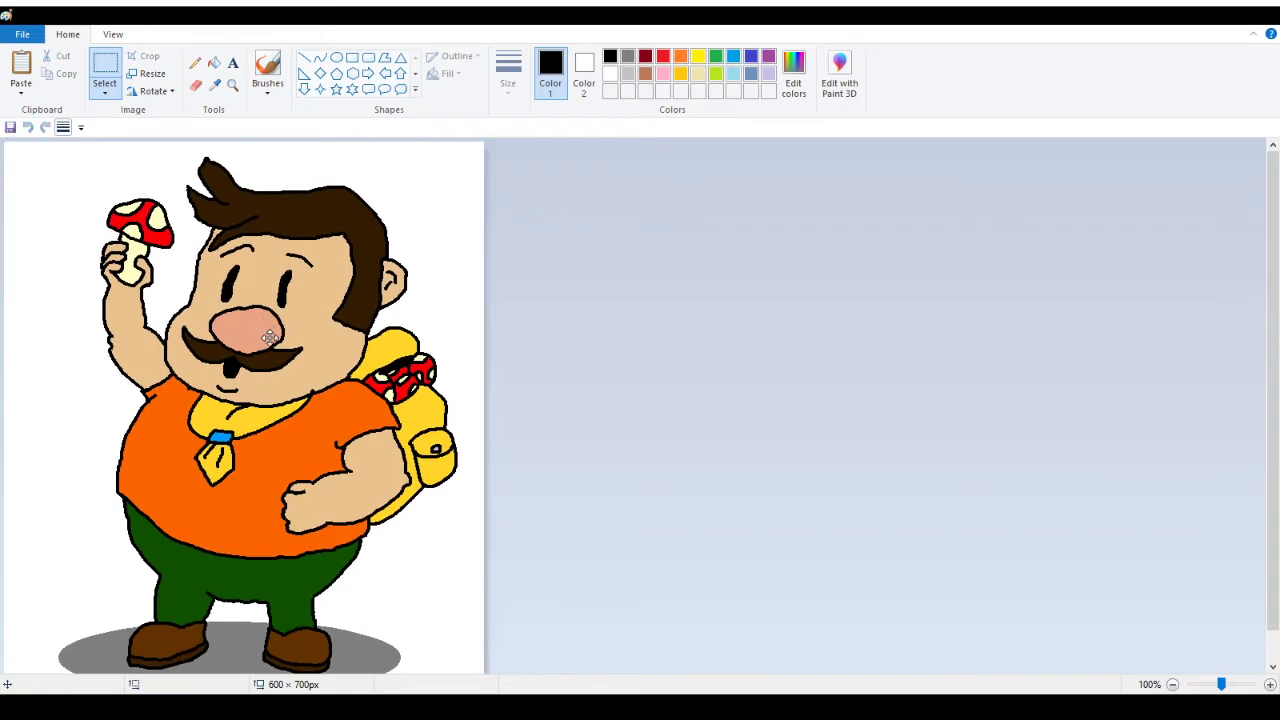
click(686, 357)
scroll(302, 331, down, 1)
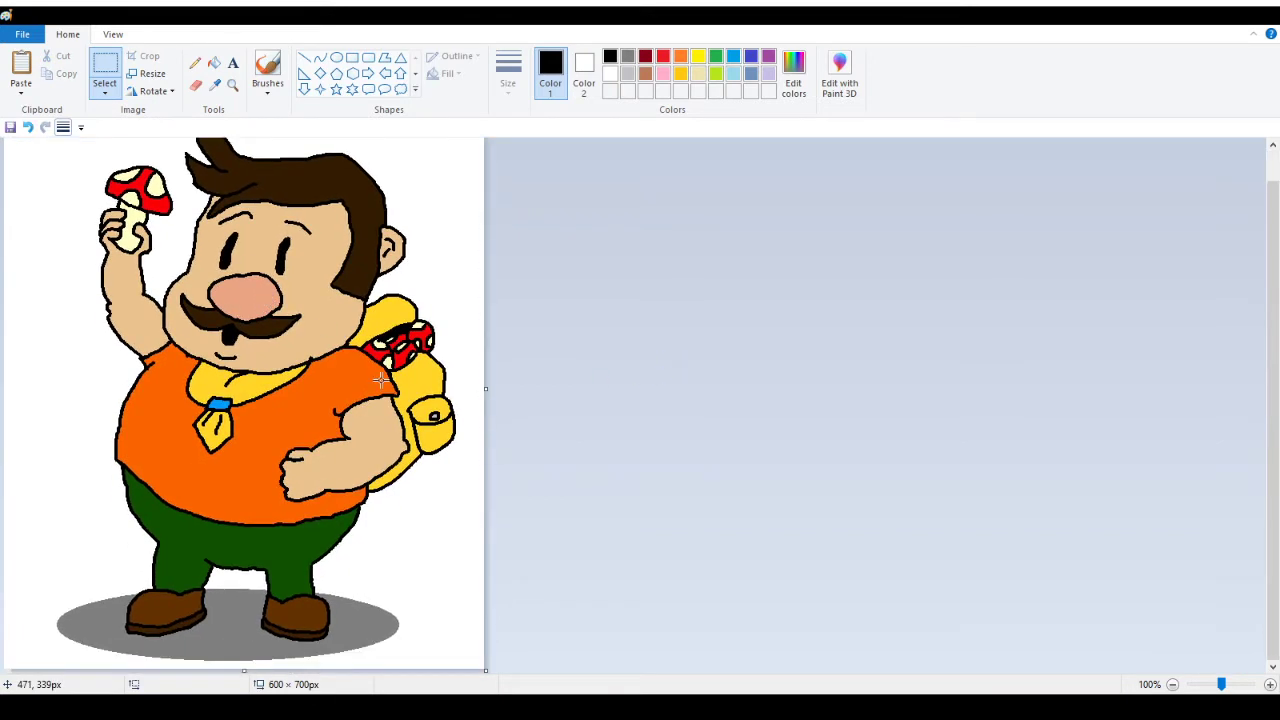
click(232, 86)
click(240, 250)
scroll(503, 336, up, 1)
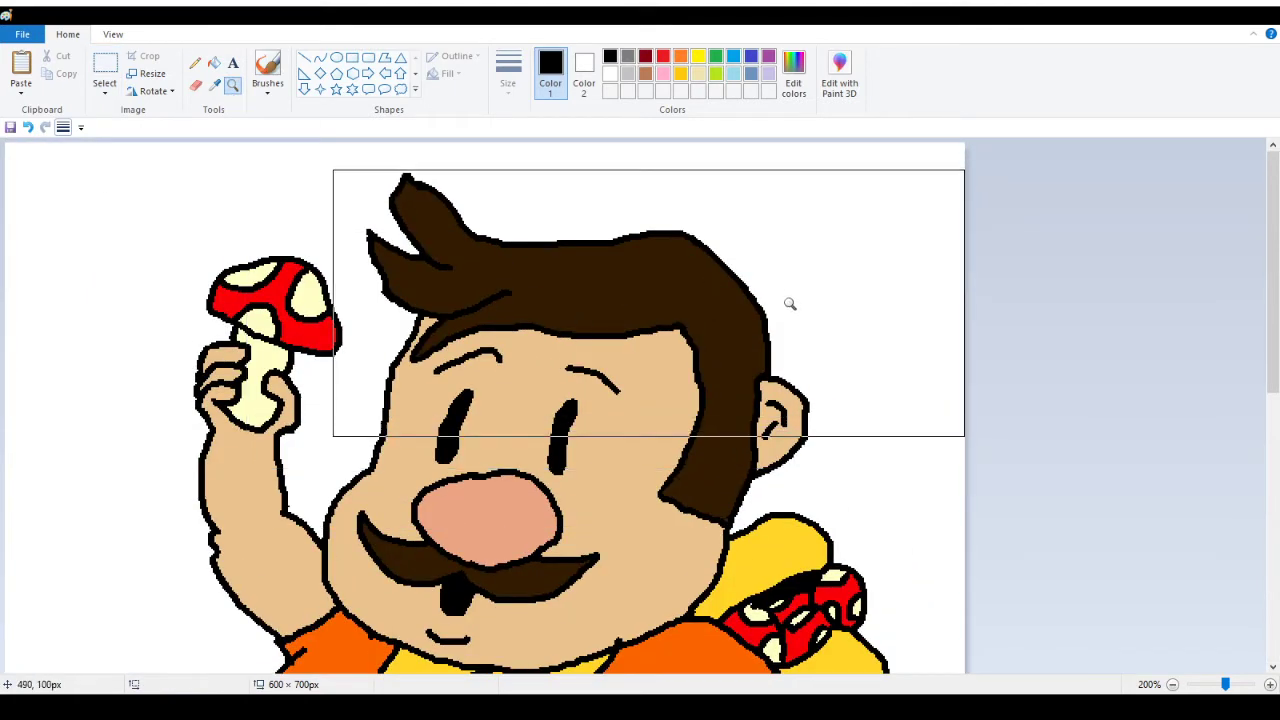
right_click(251, 279)
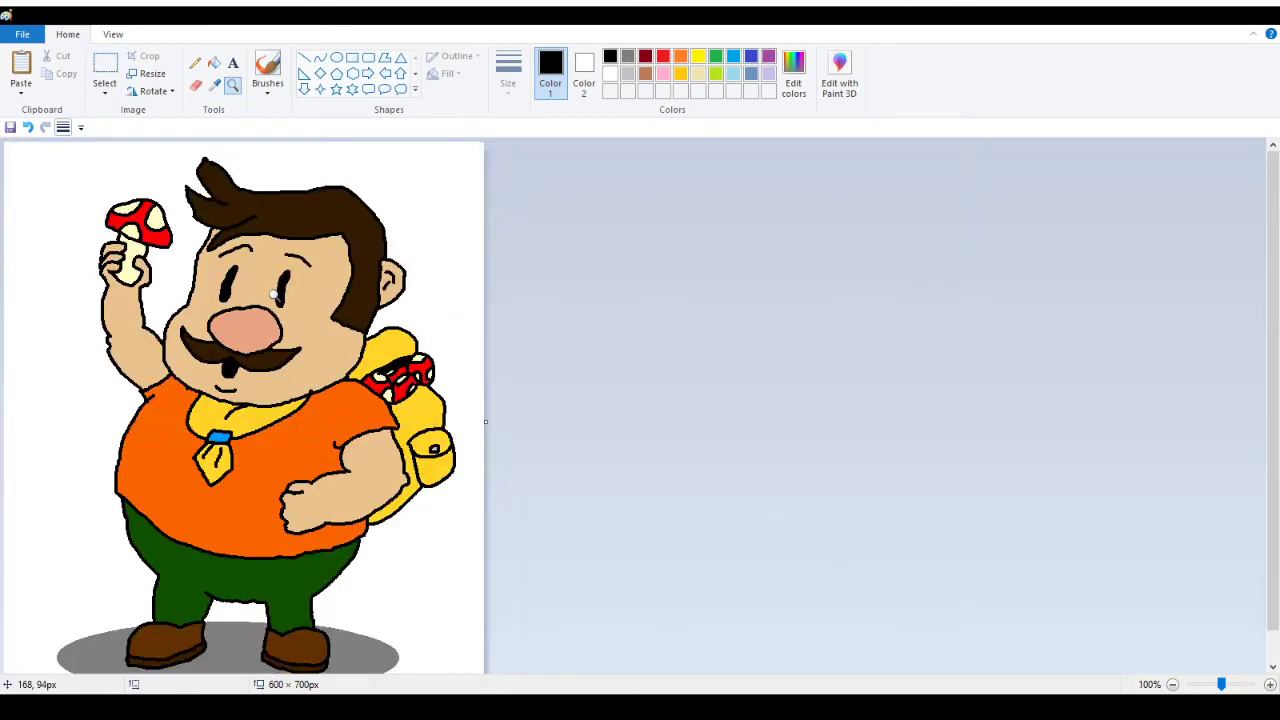
Draw a vertical black line about 375 px long beside the character and widen the canvas to about 977 px
click(304, 57)
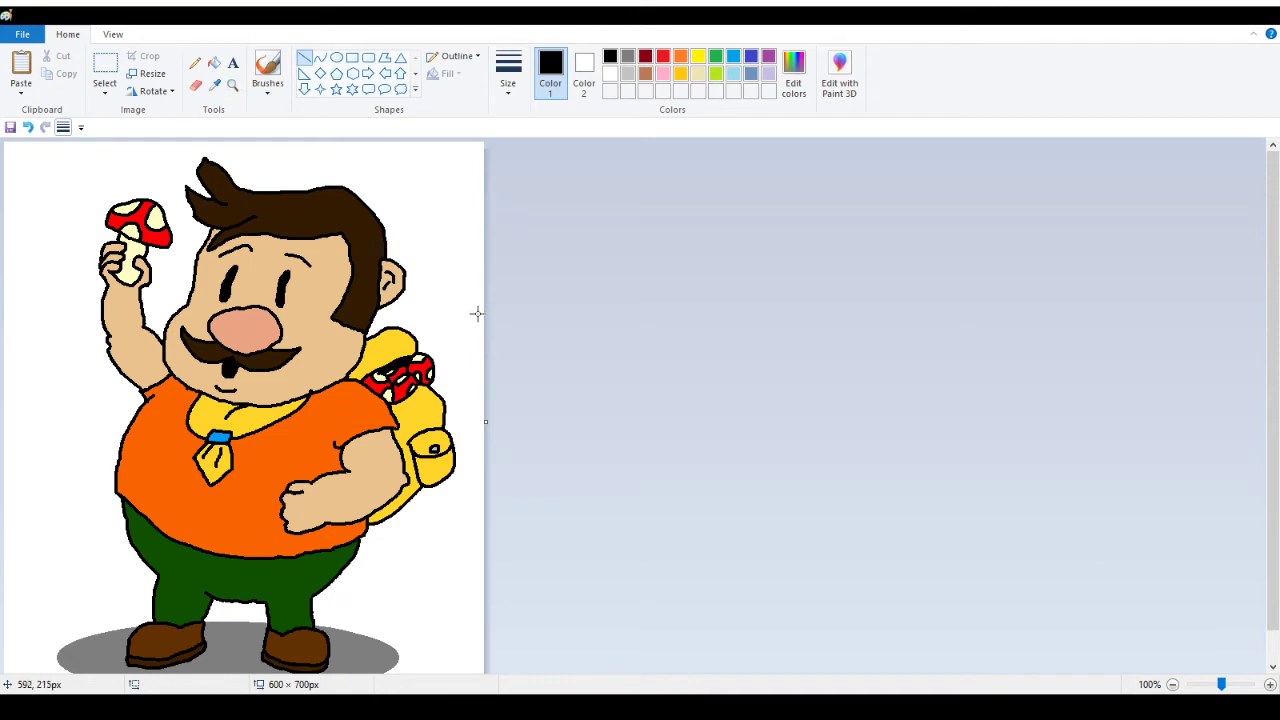
mouse_move(476, 314)
mouse_down()
mouse_move(463, 518)
mouse_move(479, 608)
mouse_up()
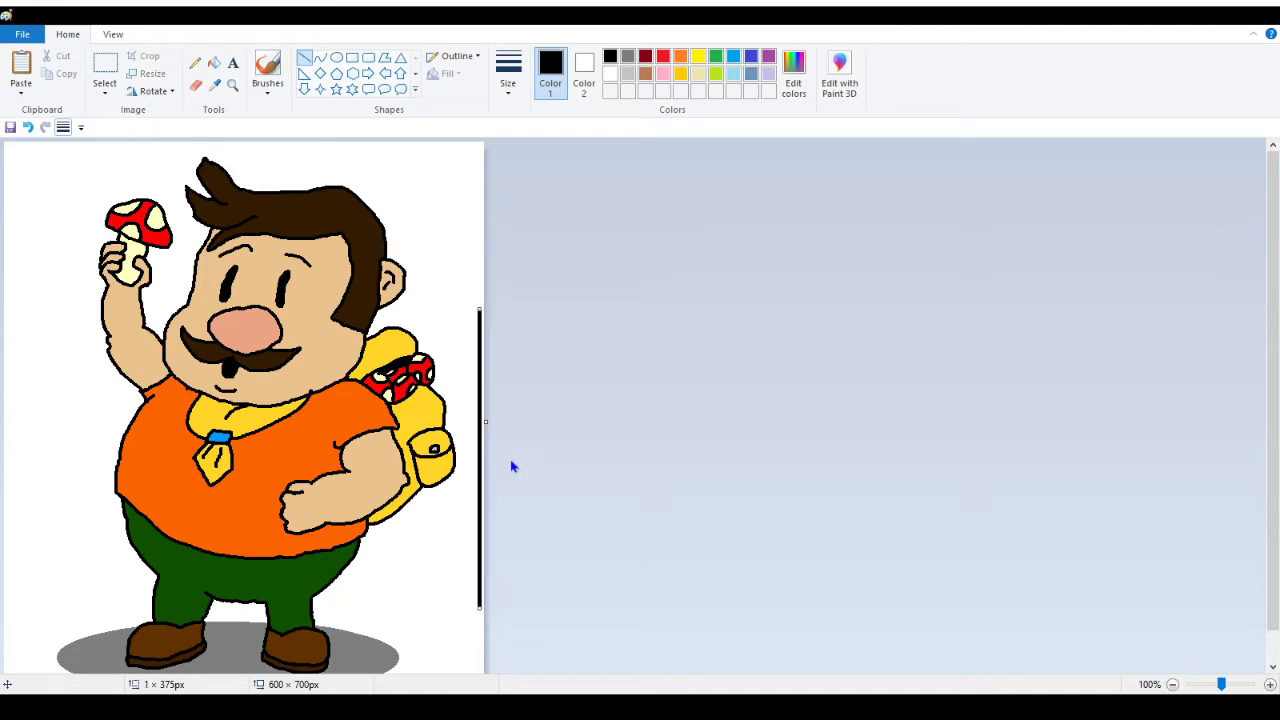
drag(474, 424, 786, 420)
click(517, 419)
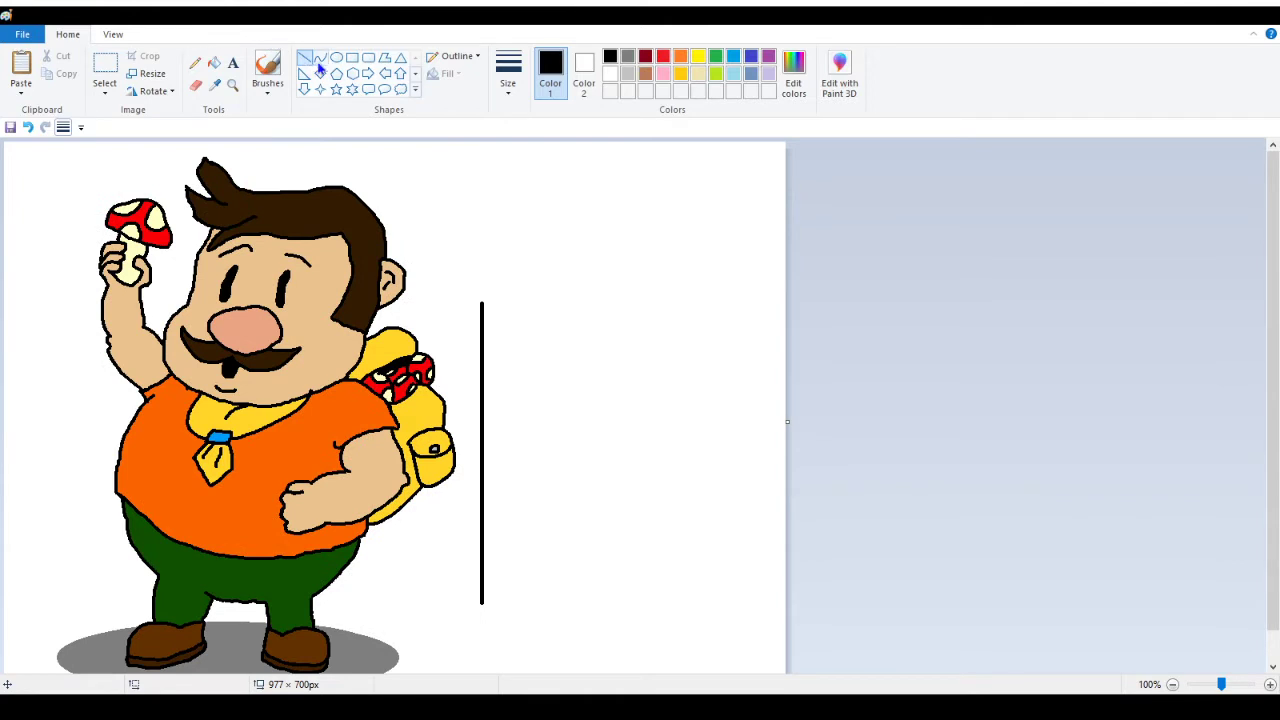
Erase the points where the backpack's black outline touches the face, shoulder and shirt outlines, using the Pencil in white
click(195, 63)
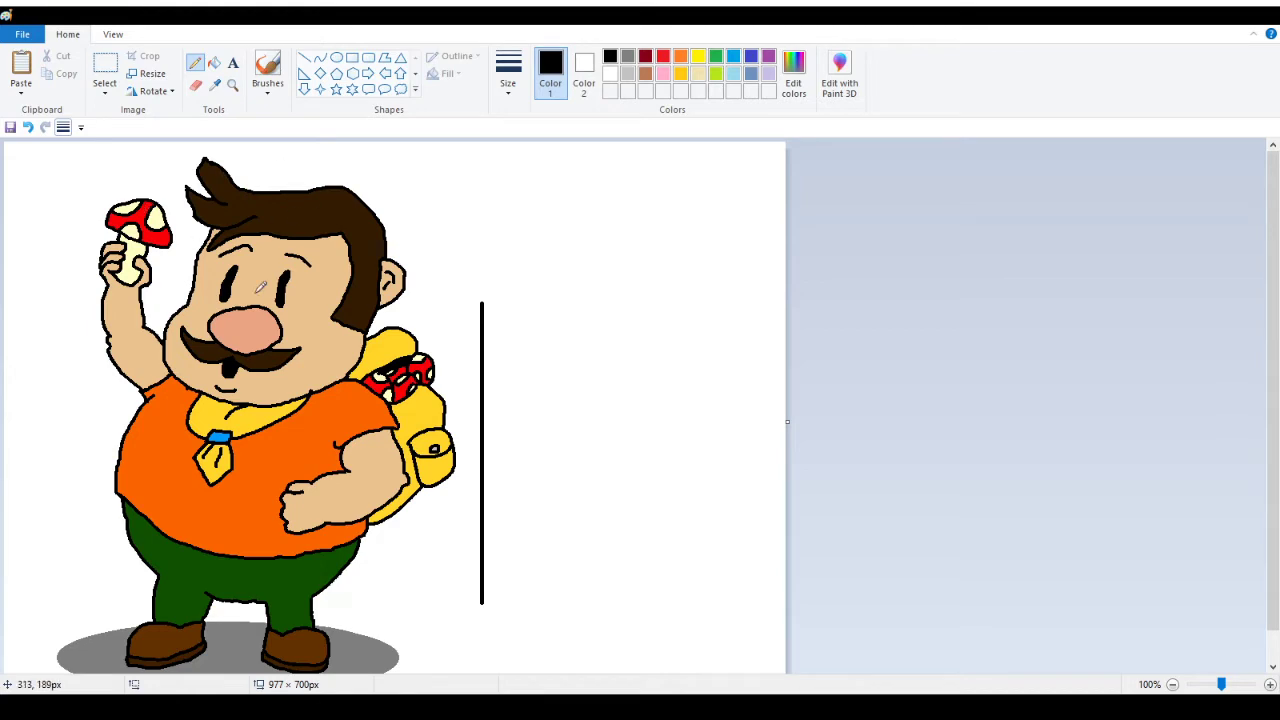
click(232, 84)
click(433, 288)
click(195, 62)
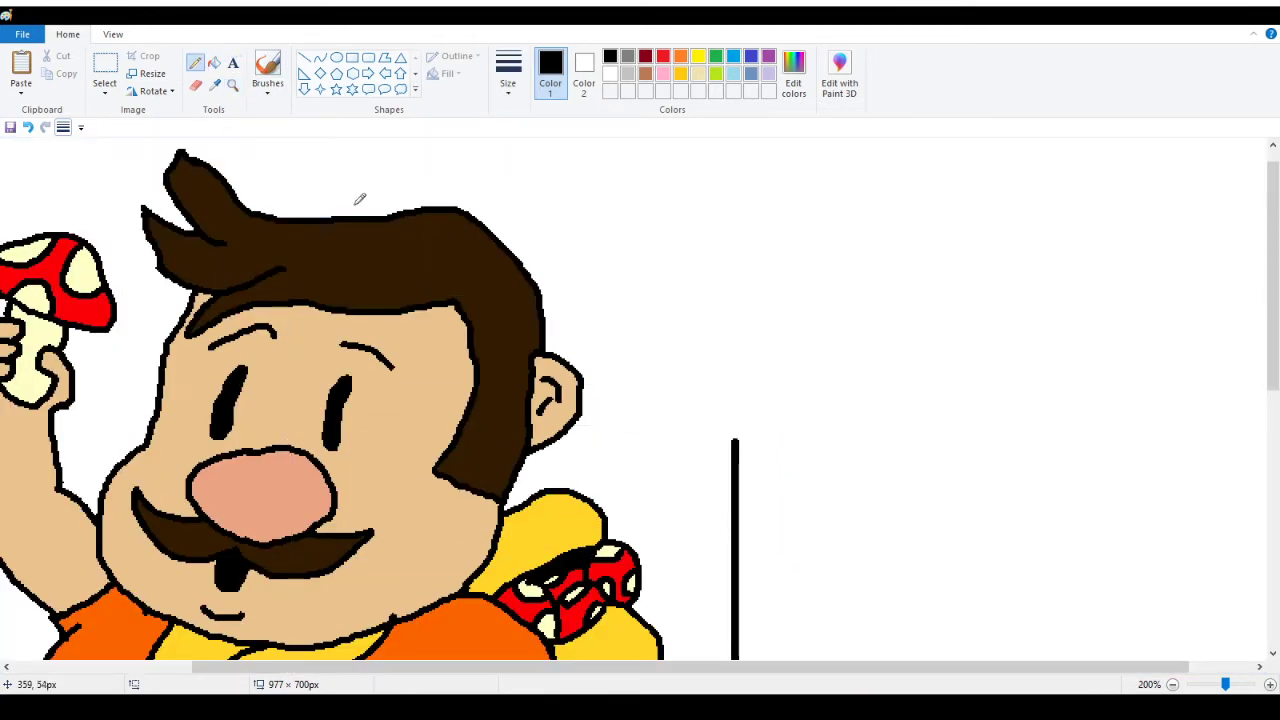
scroll(632, 275, down, 3)
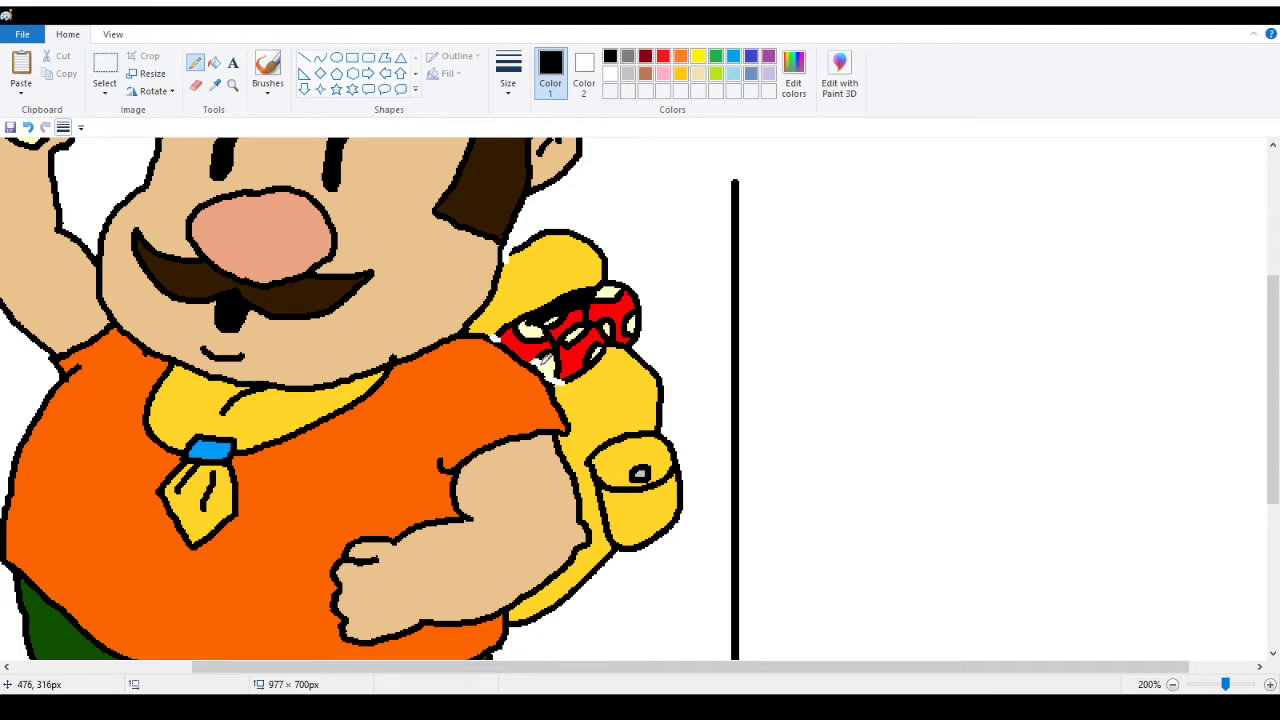
scroll(556, 354, down, 3)
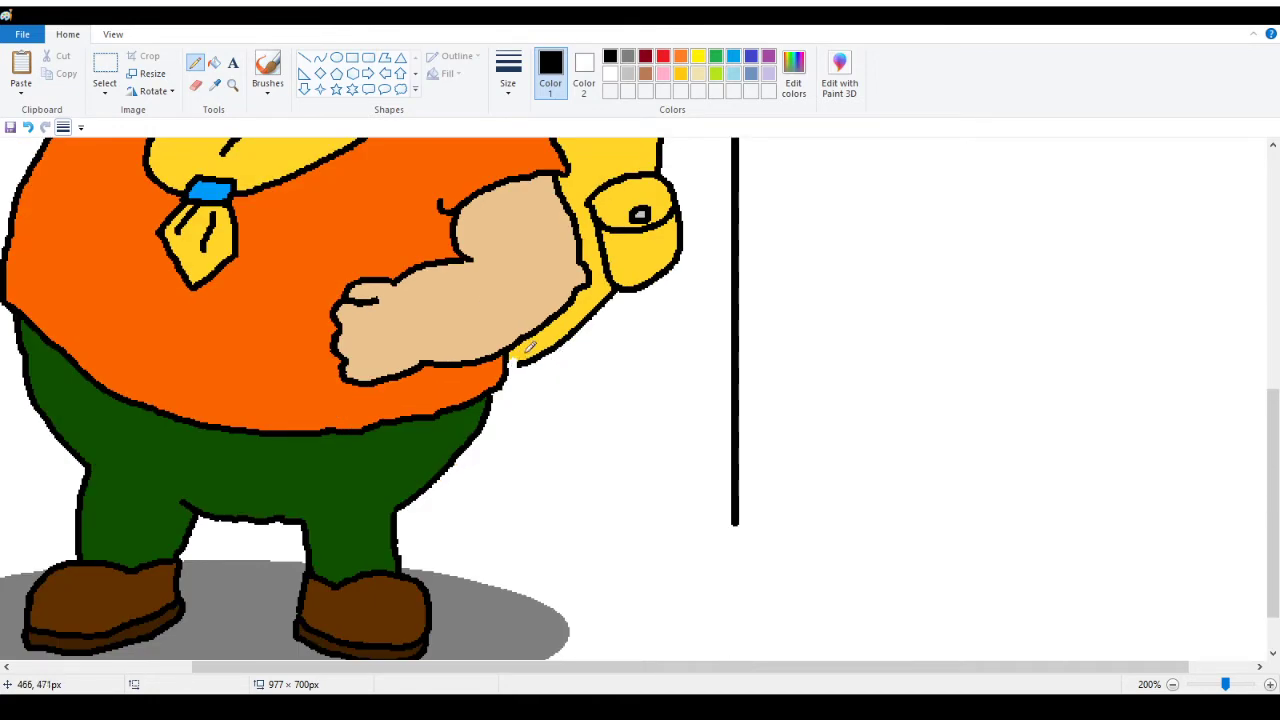
Fill the backpack's outlines, yellow areas and the red parts of its mushrooms with white to remove them
scroll(447, 279, up, 2)
click(214, 62)
scroll(550, 350, up, 1)
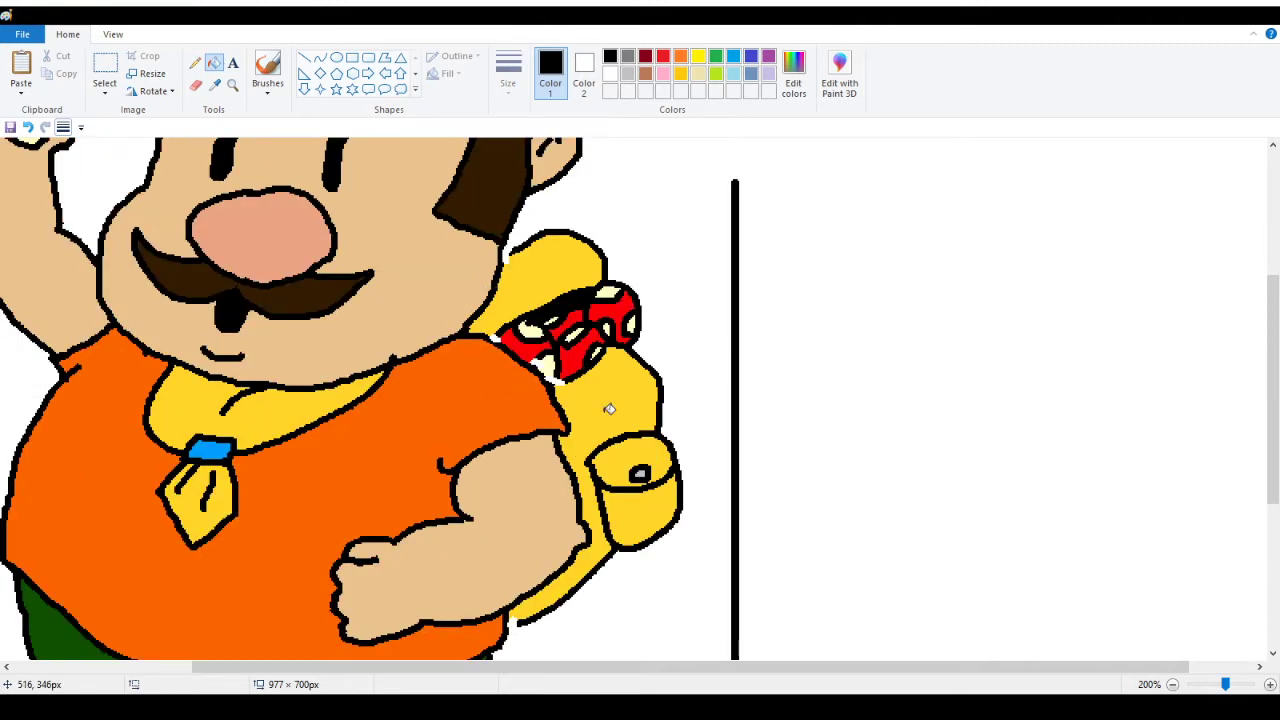
right_click(617, 391)
right_click(636, 462)
right_click(646, 474)
right_click(641, 487)
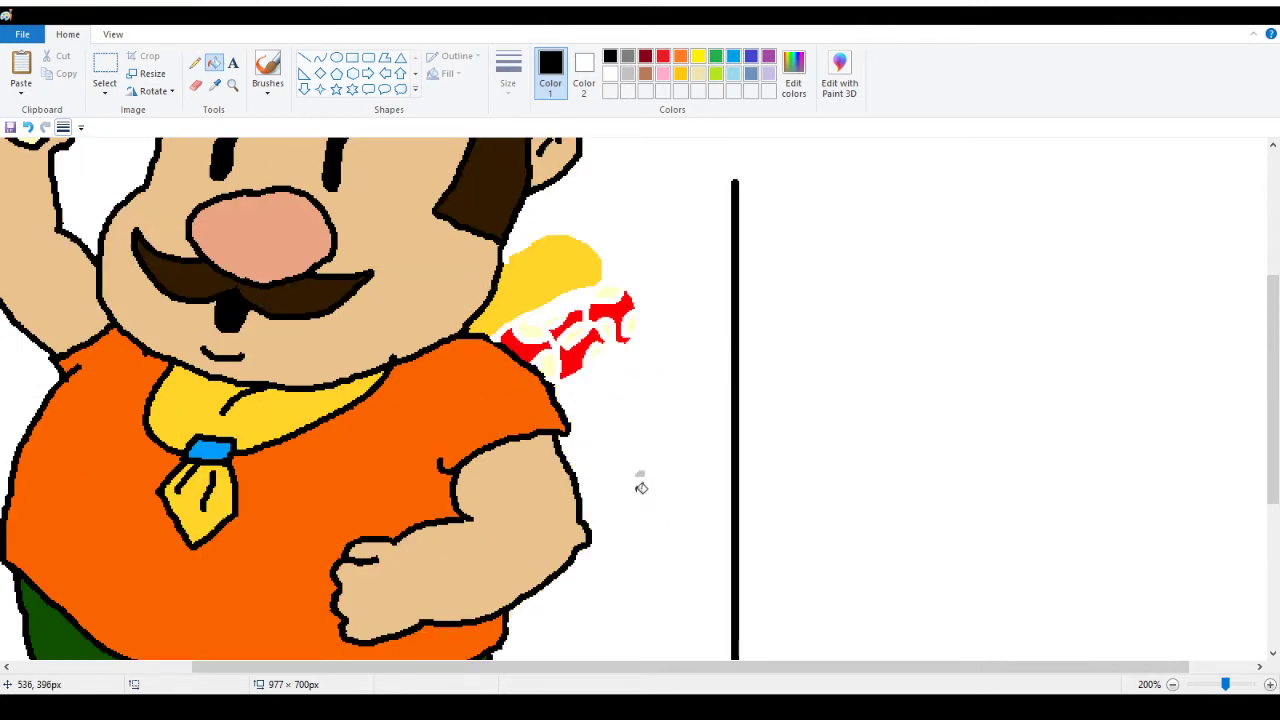
right_click(585, 352)
right_click(538, 336)
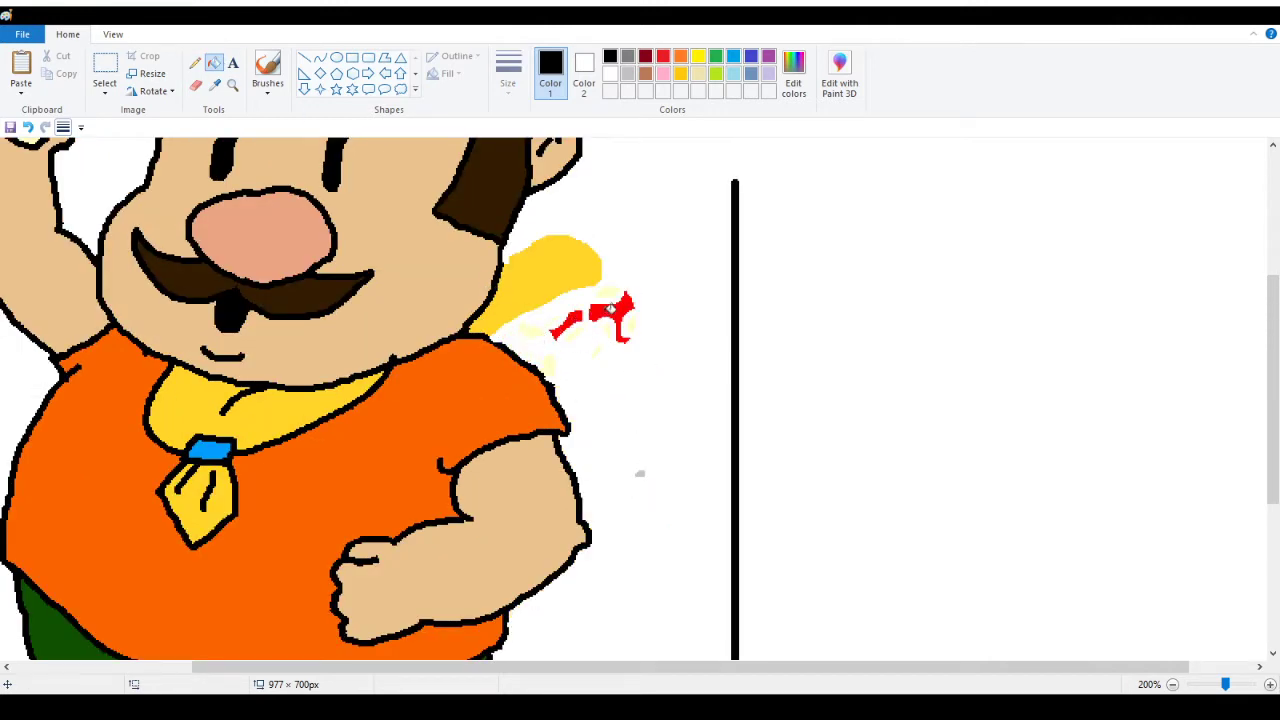
right_click(611, 310)
right_click(574, 320)
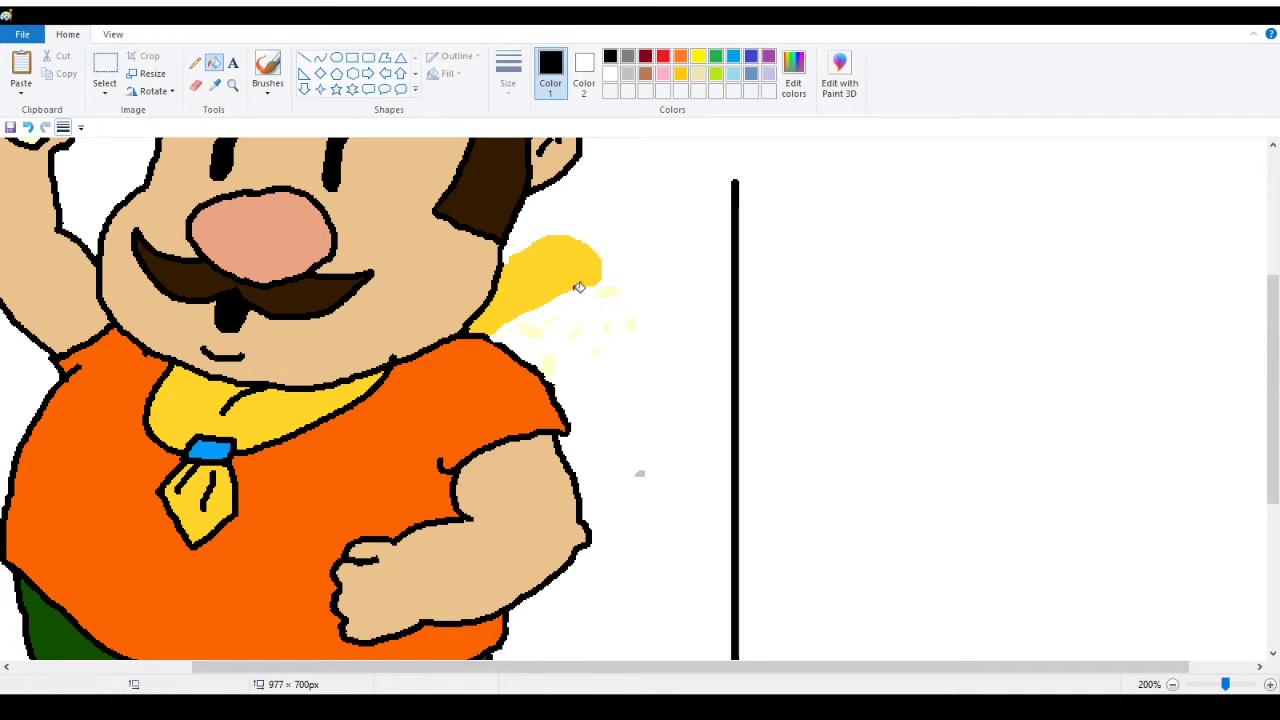
right_click(576, 285)
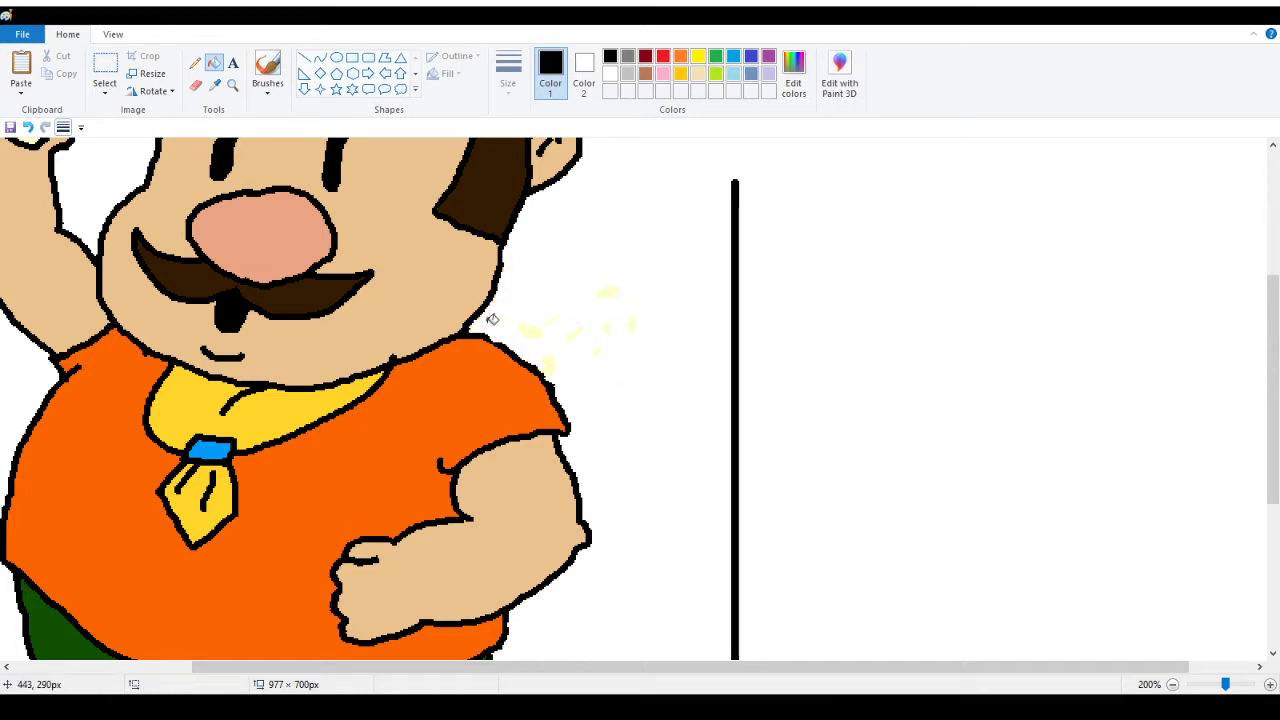
Erase the points joining the scarf to the chin and shirt outlines, and fill the scarf's outlines and blue knot with white
click(195, 62)
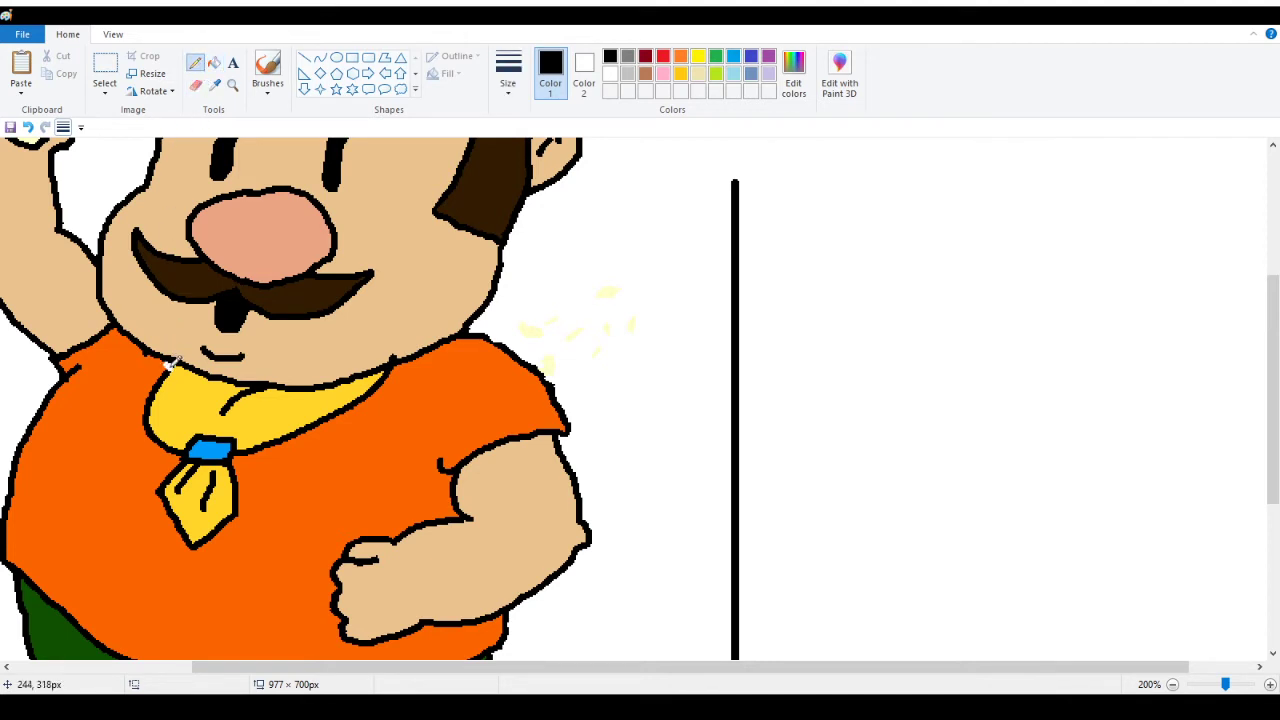
drag(246, 386, 266, 388)
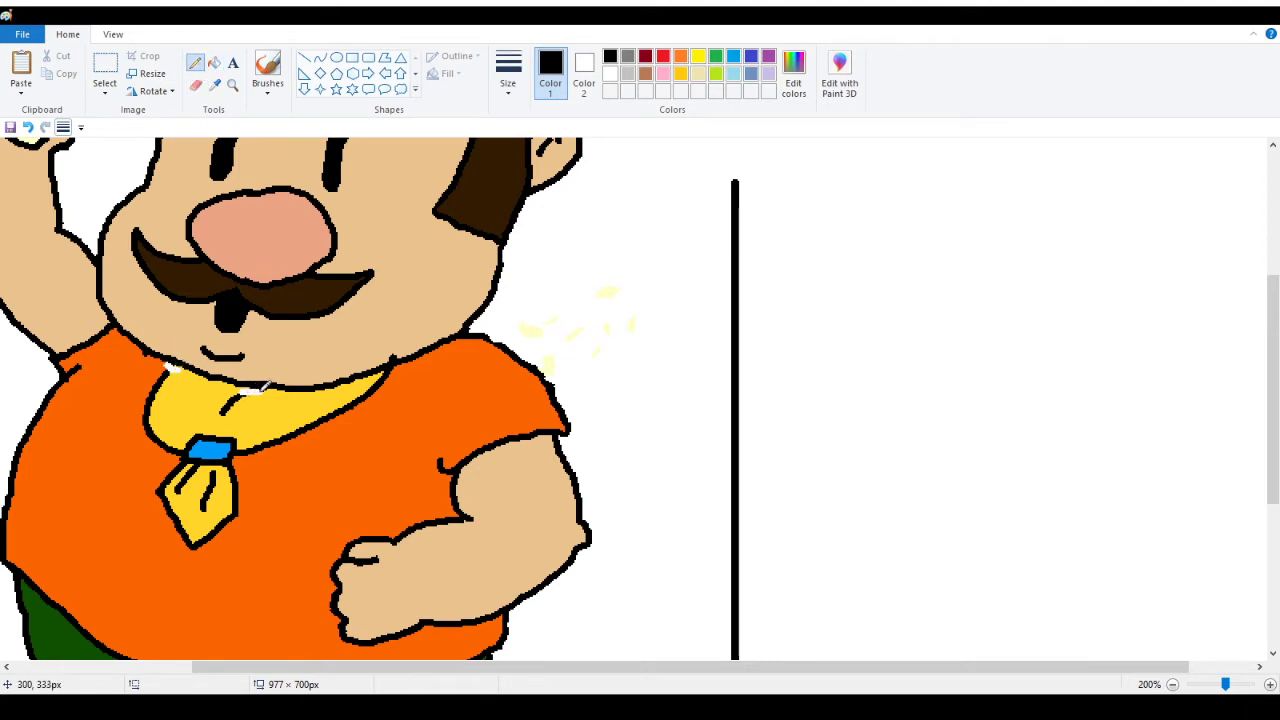
drag(392, 363, 398, 362)
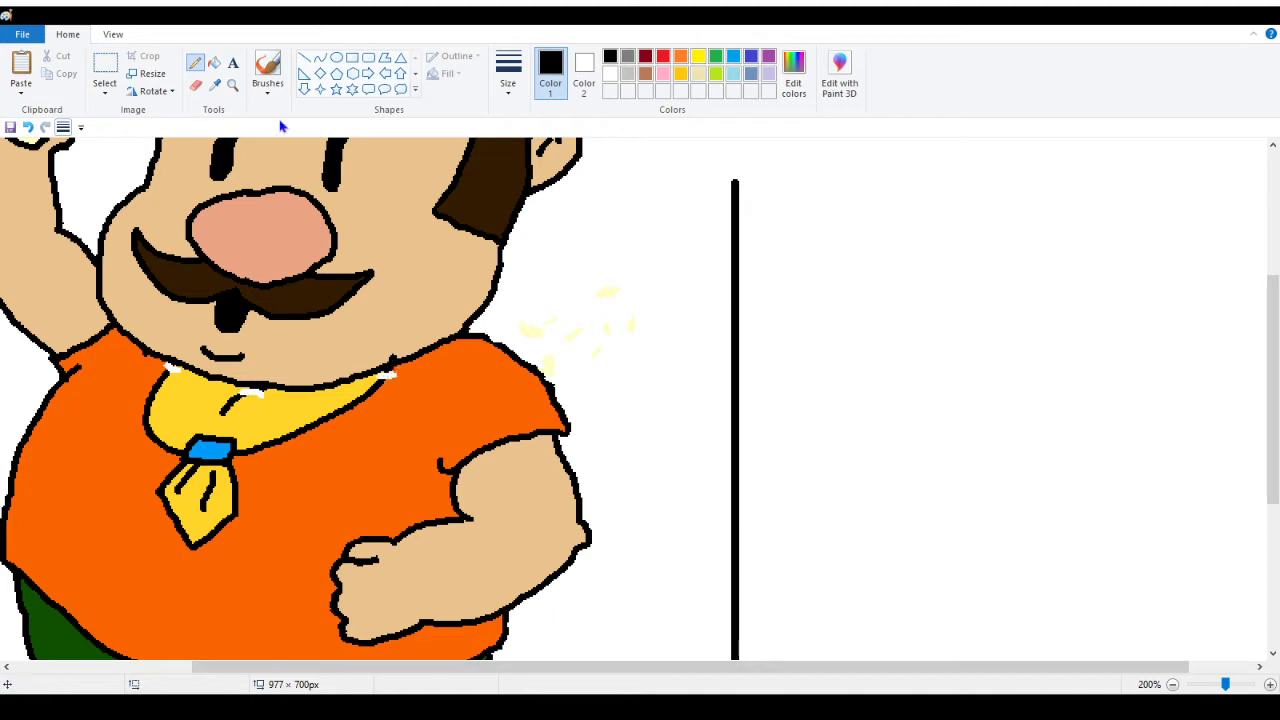
click(214, 62)
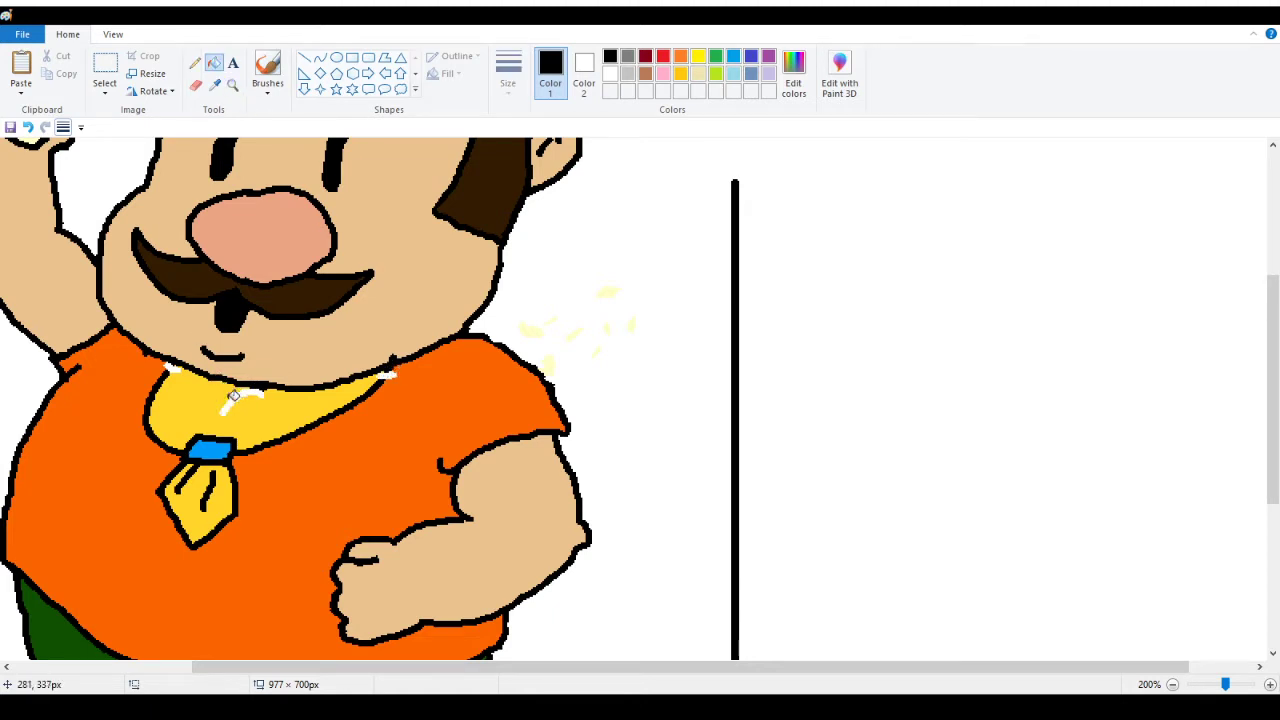
right_click(210, 442)
right_click(200, 452)
right_click(207, 488)
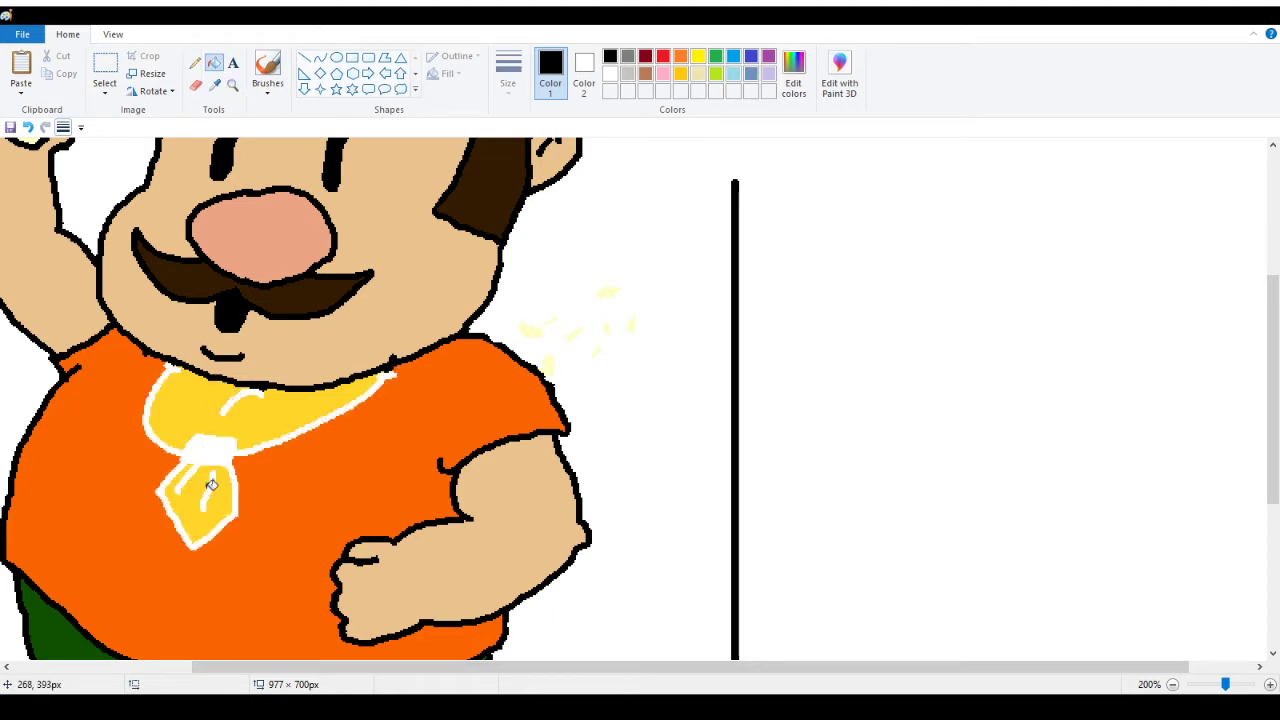
Replace the shirt's orange with white, and fill the shirt and the remaining scarf areas with red
click(663, 56)
right_click(382, 438)
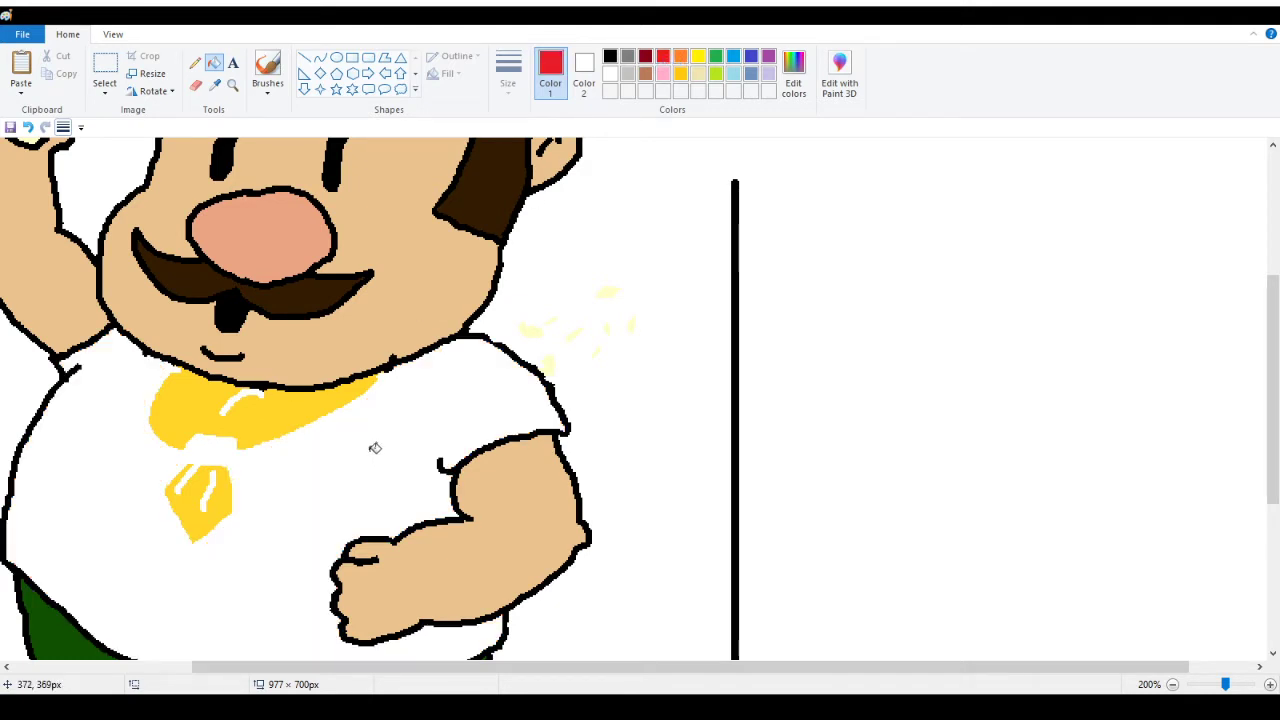
click(159, 470)
click(212, 476)
click(210, 486)
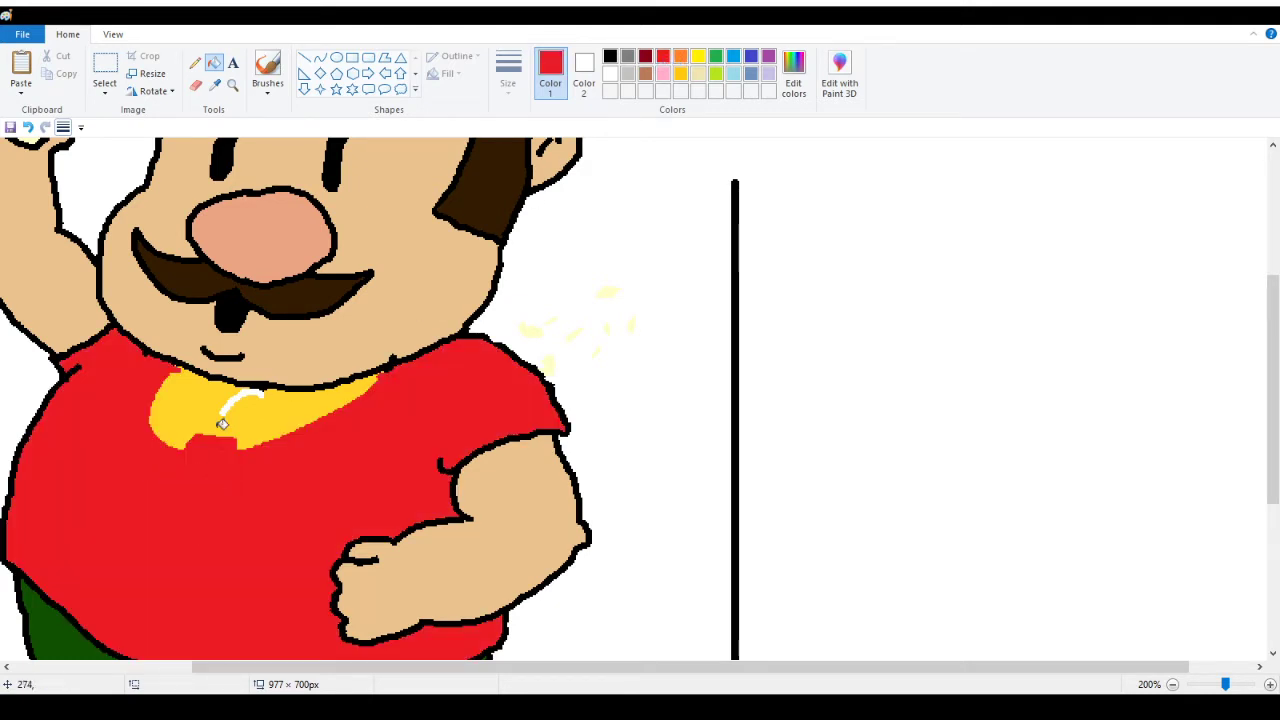
click(223, 424)
click(245, 395)
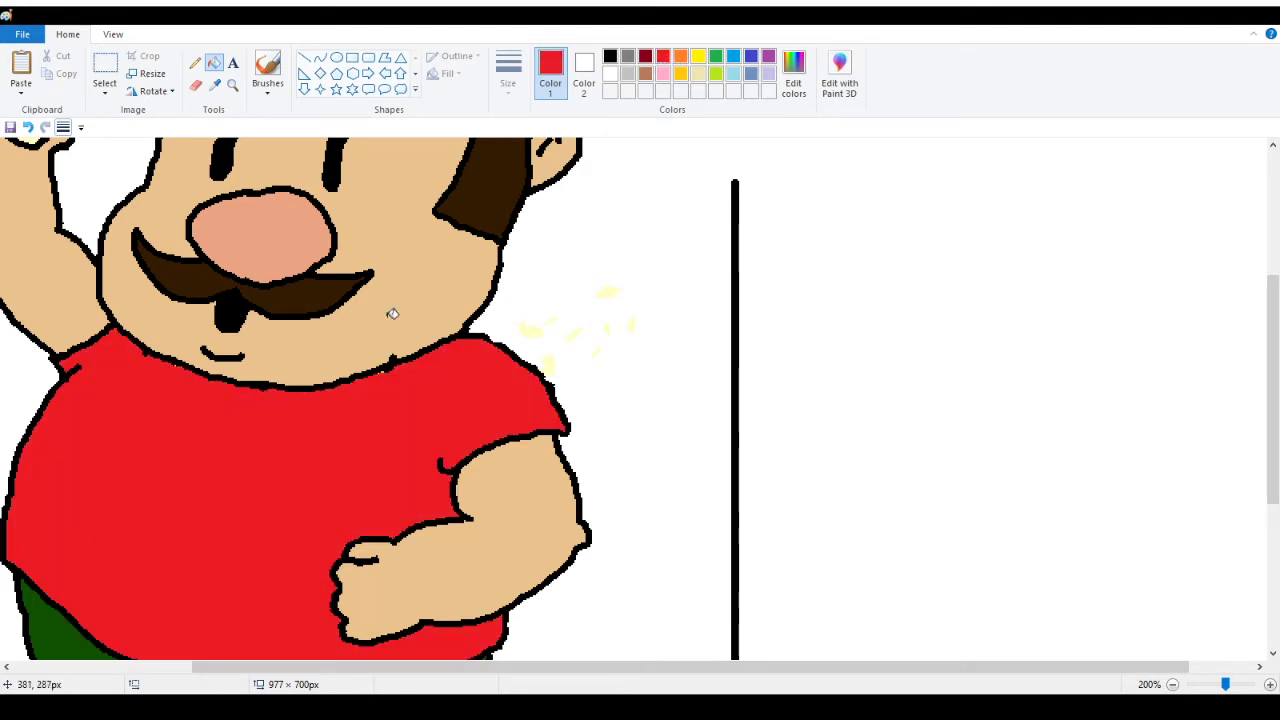
Fill the character's green trousers with indigo blue
click(195, 62)
scroll(117, 237, down, 2)
scroll(257, 477, down, 3)
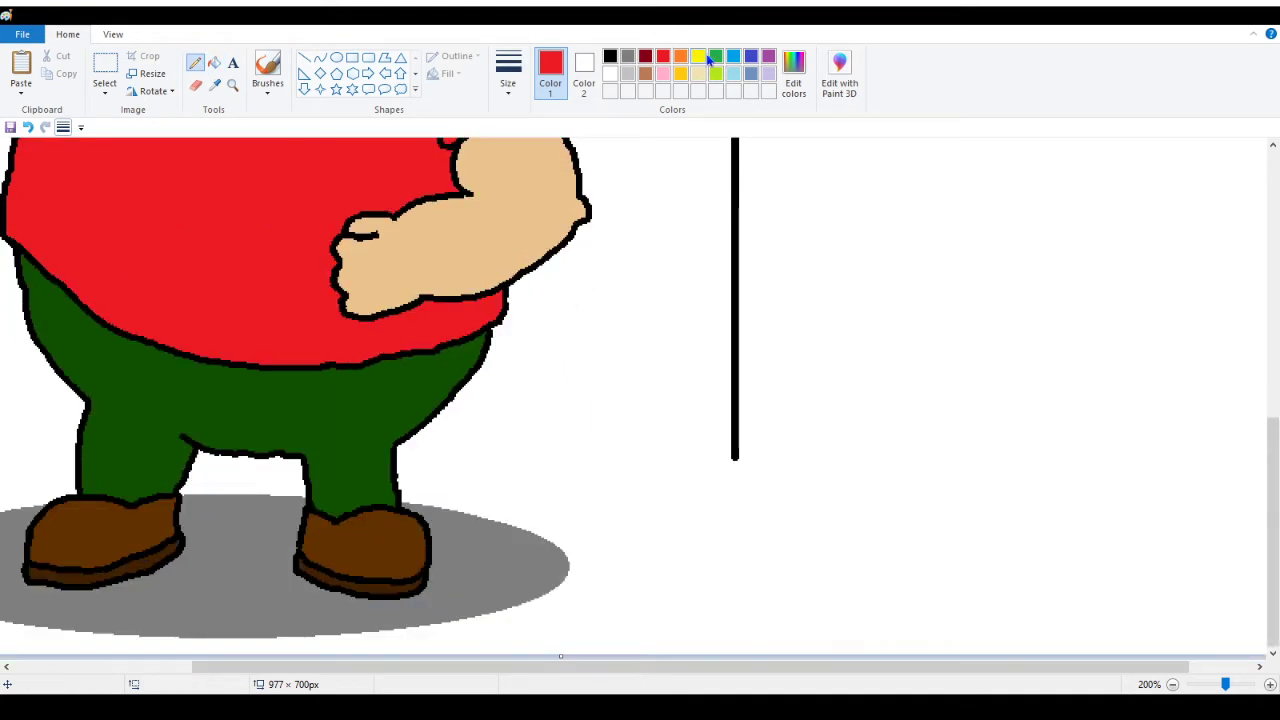
click(751, 57)
click(214, 62)
click(320, 406)
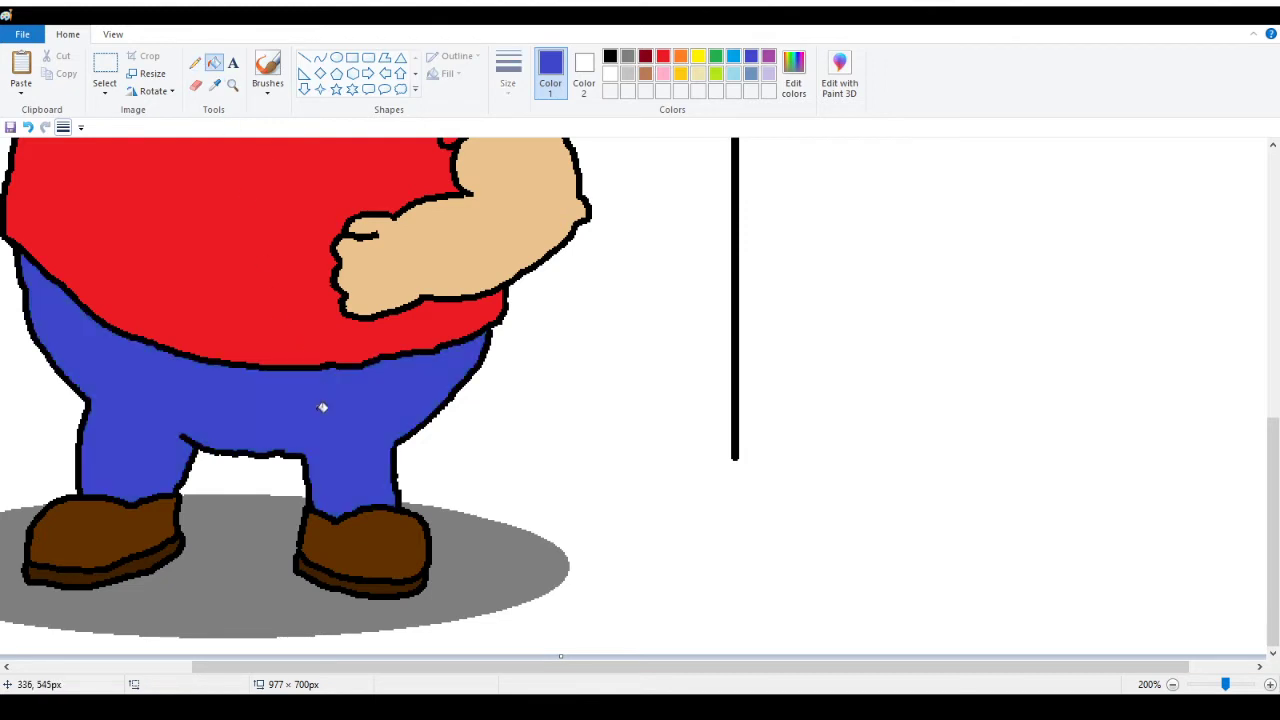
Draw a strap line on the shirt from the trousers up to the raised arm's shoulder and recolor it black
scroll(222, 312, up, 4)
click(195, 66)
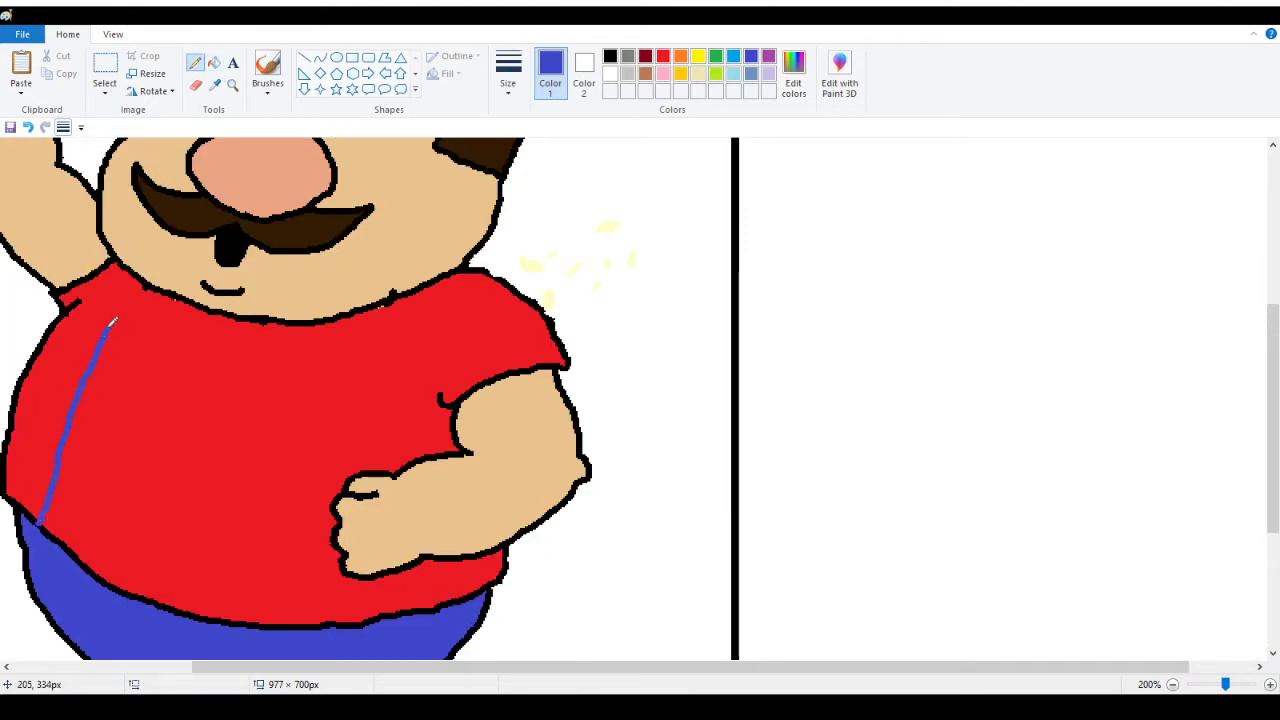
drag(111, 321, 129, 271)
click(610, 60)
click(214, 62)
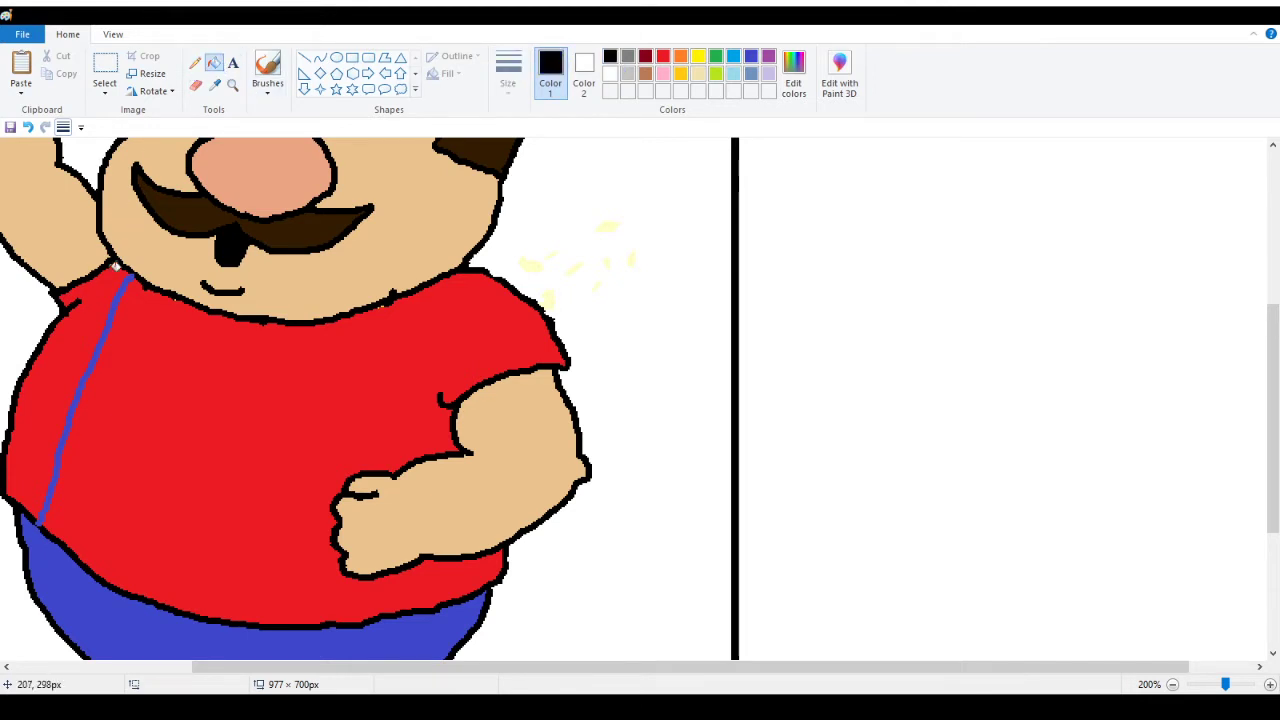
click(121, 297)
Draw the remaining black outlines of the overalls' two straps and bib, including the short side edge below the hand
click(195, 62)
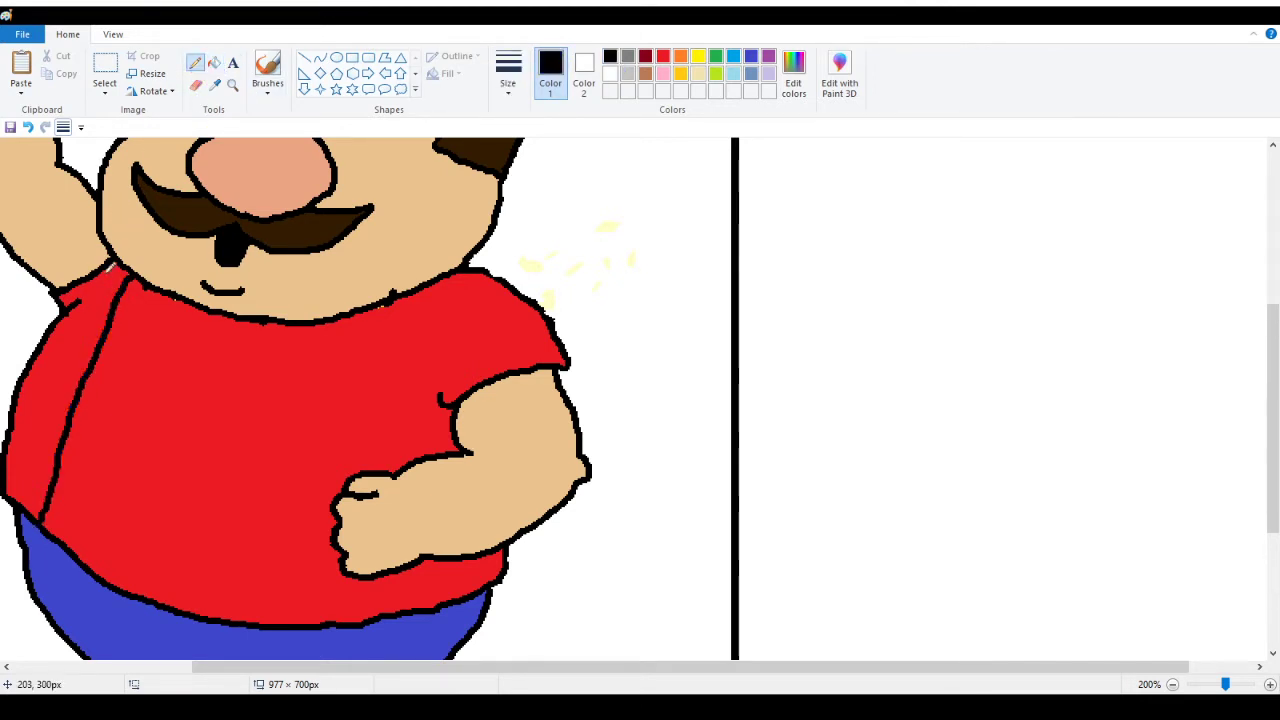
mouse_move(160, 287)
mouse_down()
mouse_move(121, 363)
mouse_move(91, 504)
mouse_move(176, 564)
mouse_up()
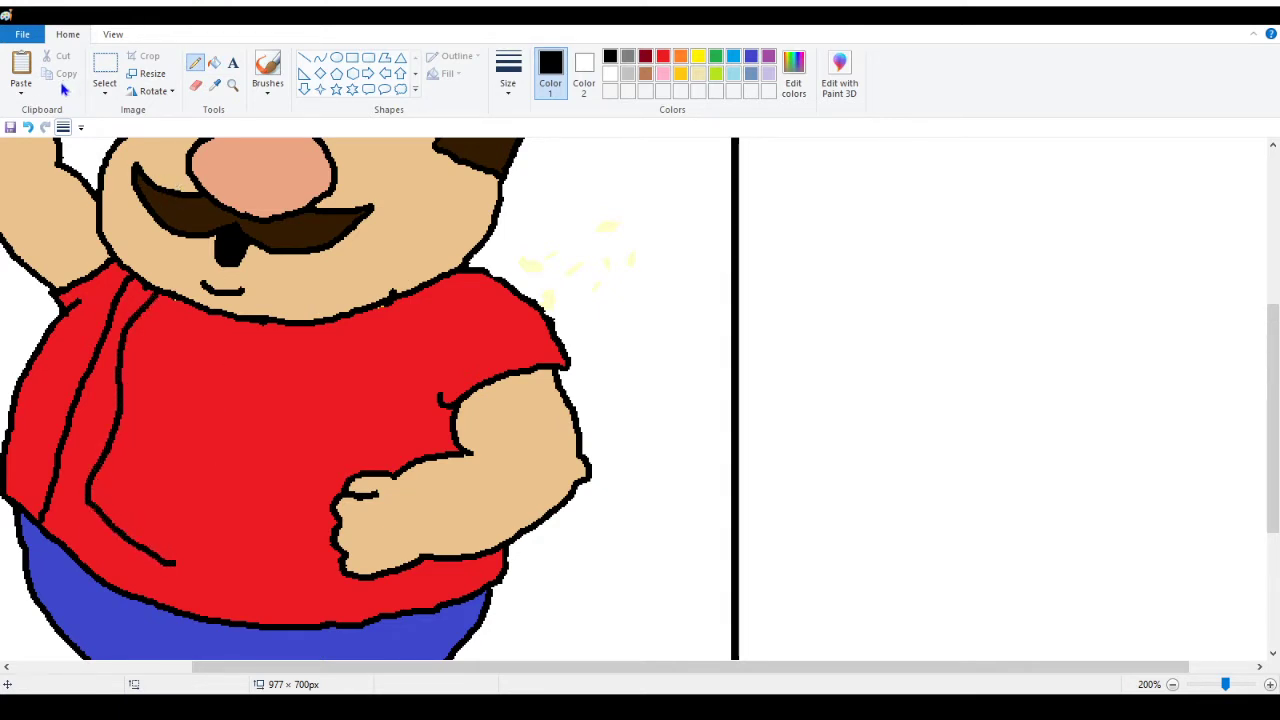
click(28, 127)
mouse_move(155, 283)
mouse_down()
mouse_move(125, 403)
mouse_move(91, 478)
mouse_move(92, 498)
mouse_move(121, 523)
mouse_move(216, 563)
mouse_move(262, 563)
mouse_move(297, 540)
mouse_move(308, 320)
mouse_move(334, 328)
mouse_move(342, 315)
mouse_move(360, 476)
mouse_up()
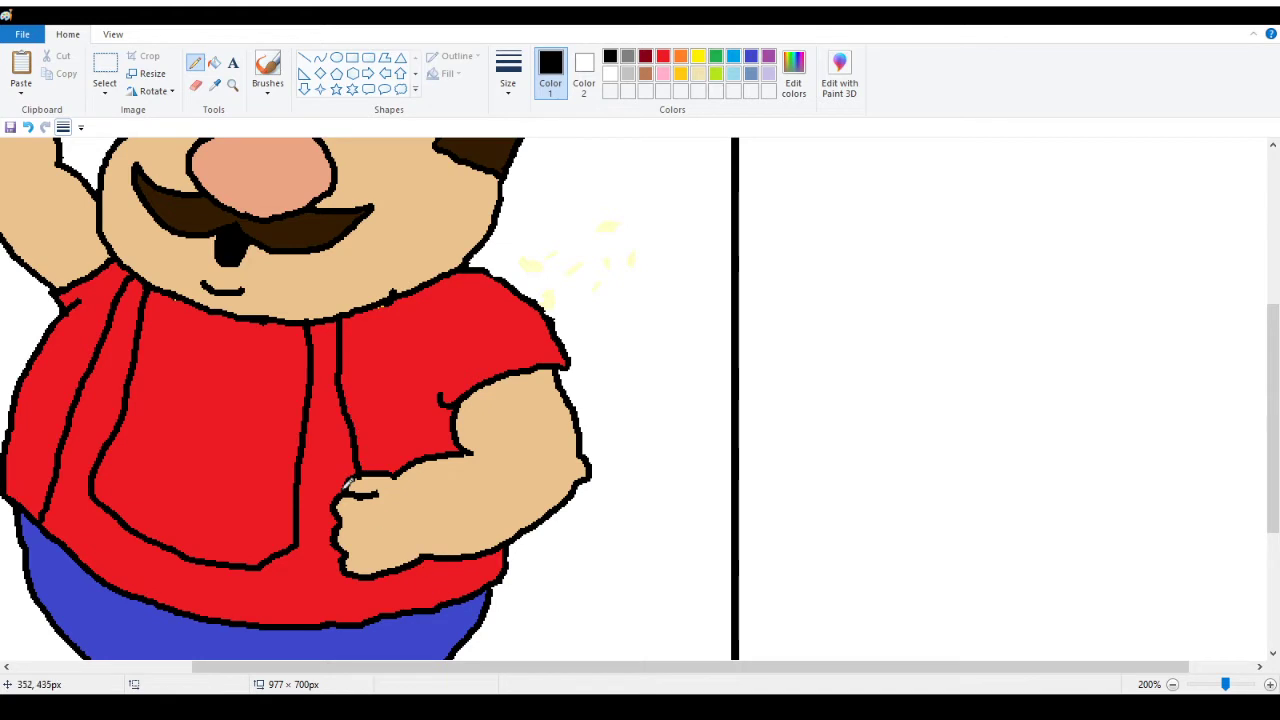
drag(411, 563, 403, 606)
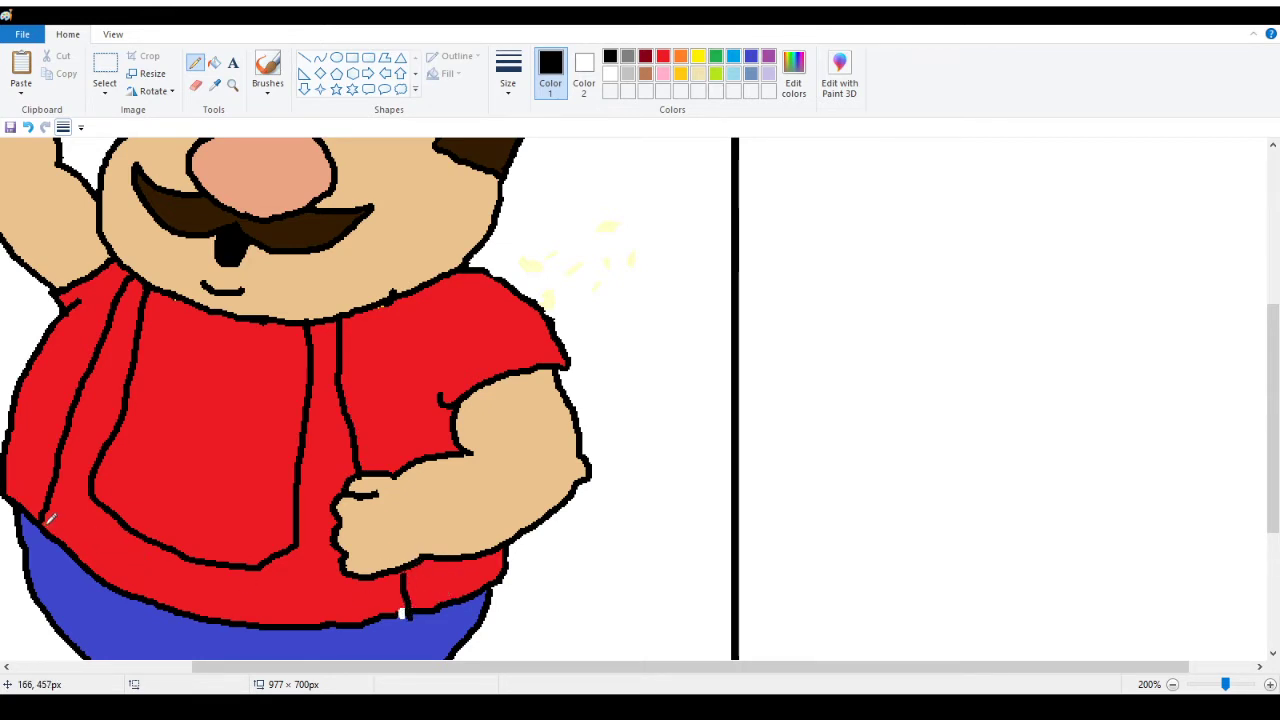
Pick the trousers' blue, break the waist outline beside the strap, and fill the overalls' straps, bib and inner waistline with that blue
click(218, 84)
click(108, 624)
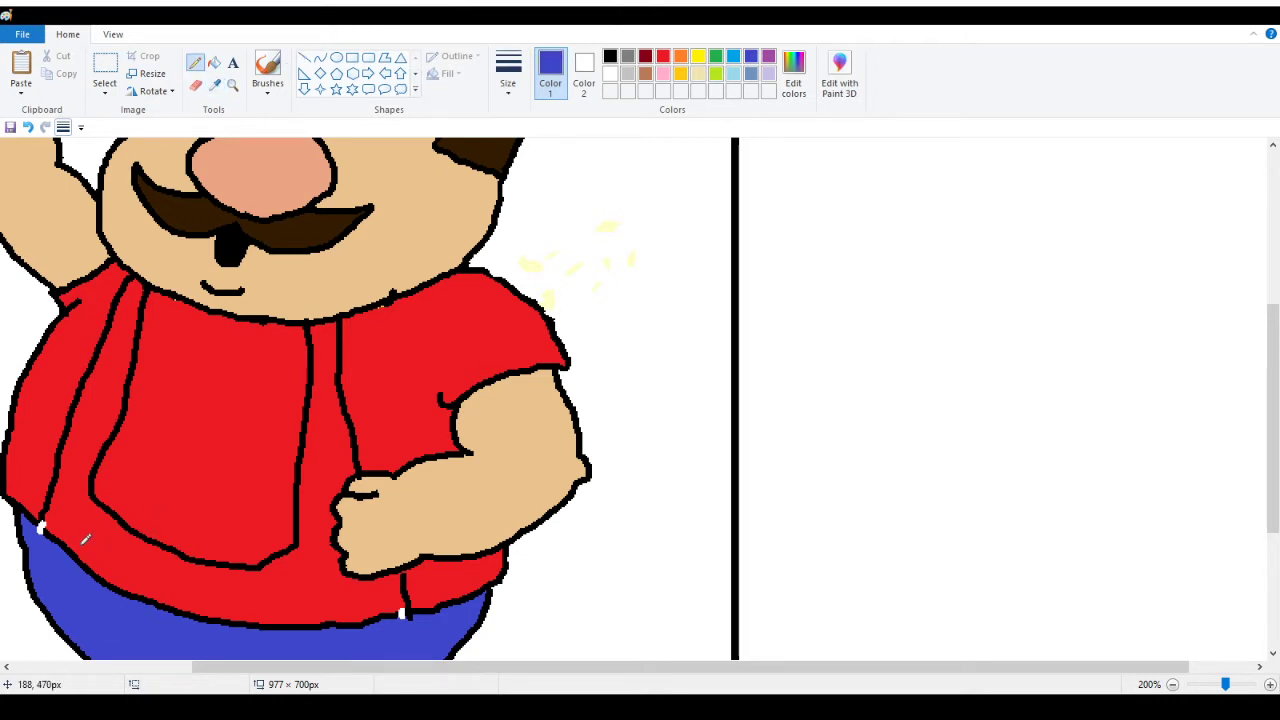
click(214, 62)
click(115, 333)
click(93, 568)
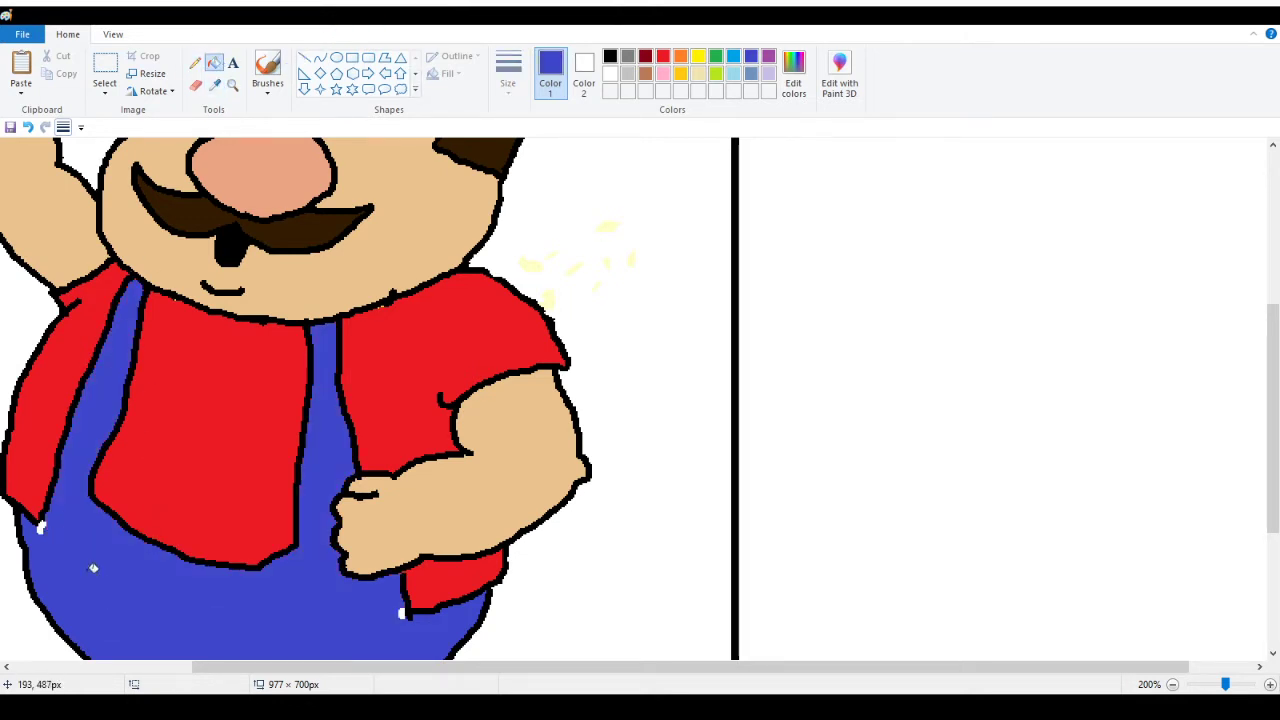
Fill the two small white gaps at the lower ends of the shirt outline with the overalls' blue
click(42, 527)
click(401, 612)
scroll(279, 423, down, 3)
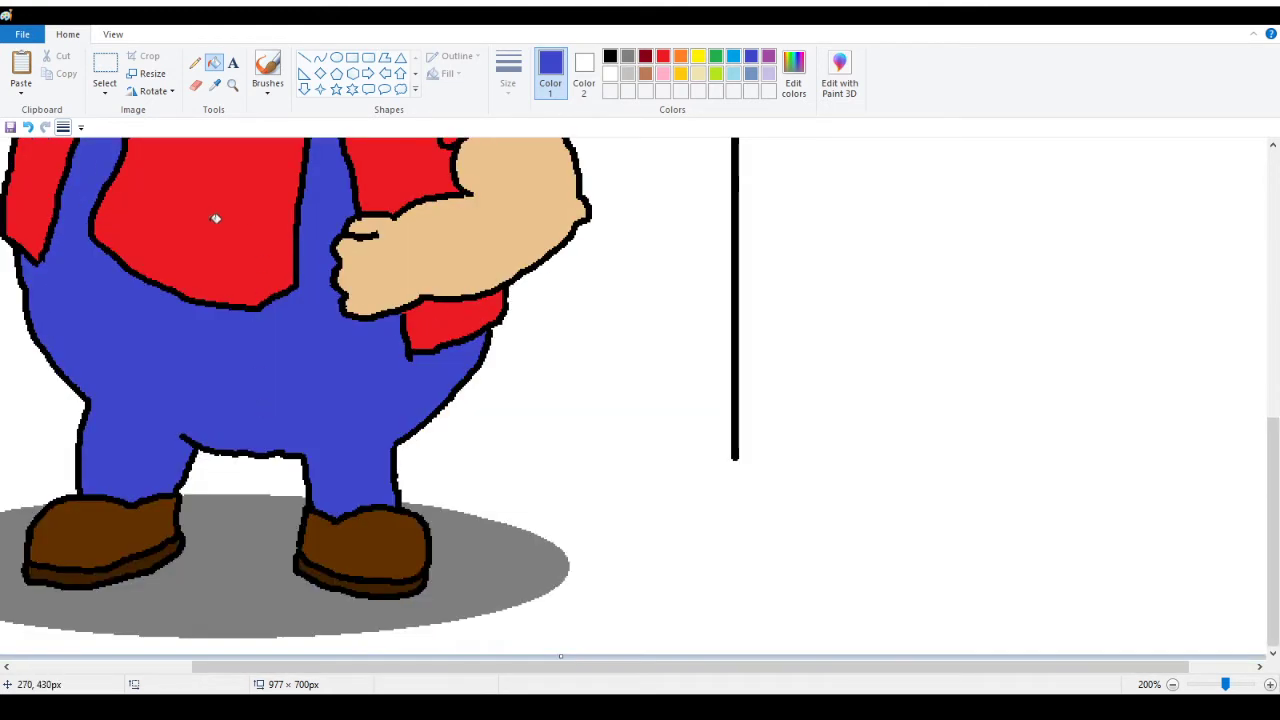
click(232, 85)
right_click(180, 152)
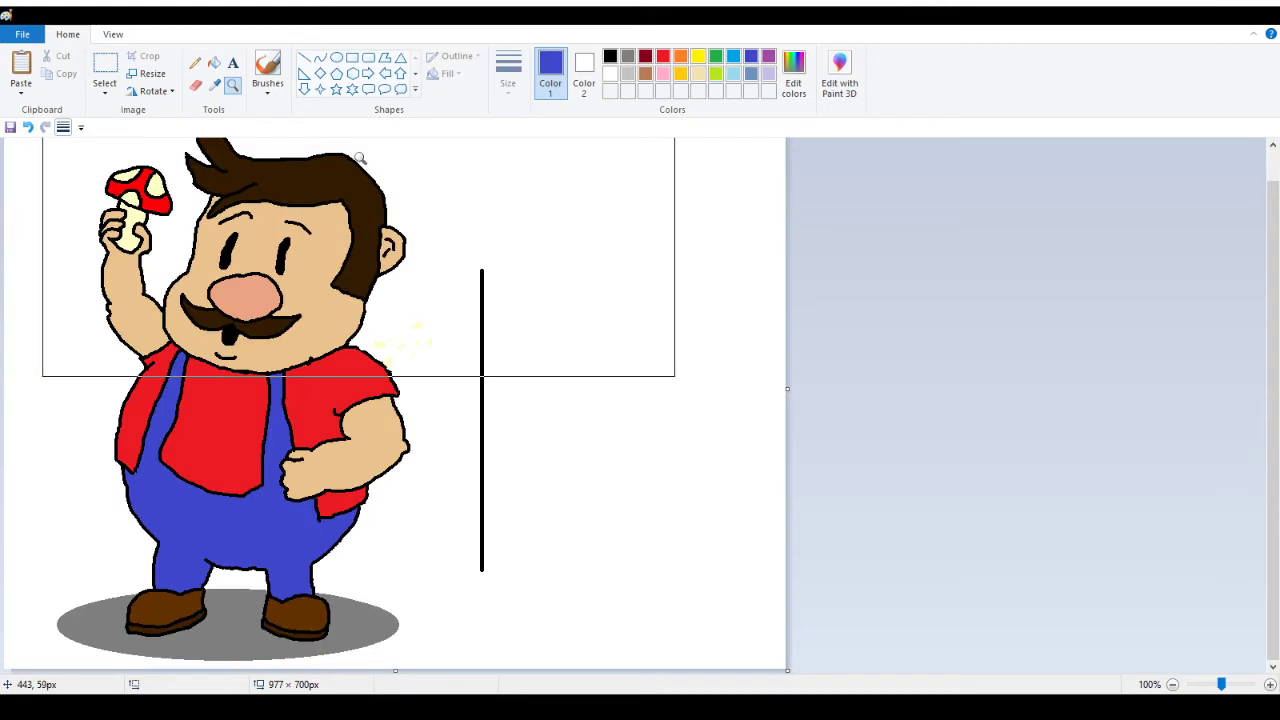
scroll(357, 250, up, 1)
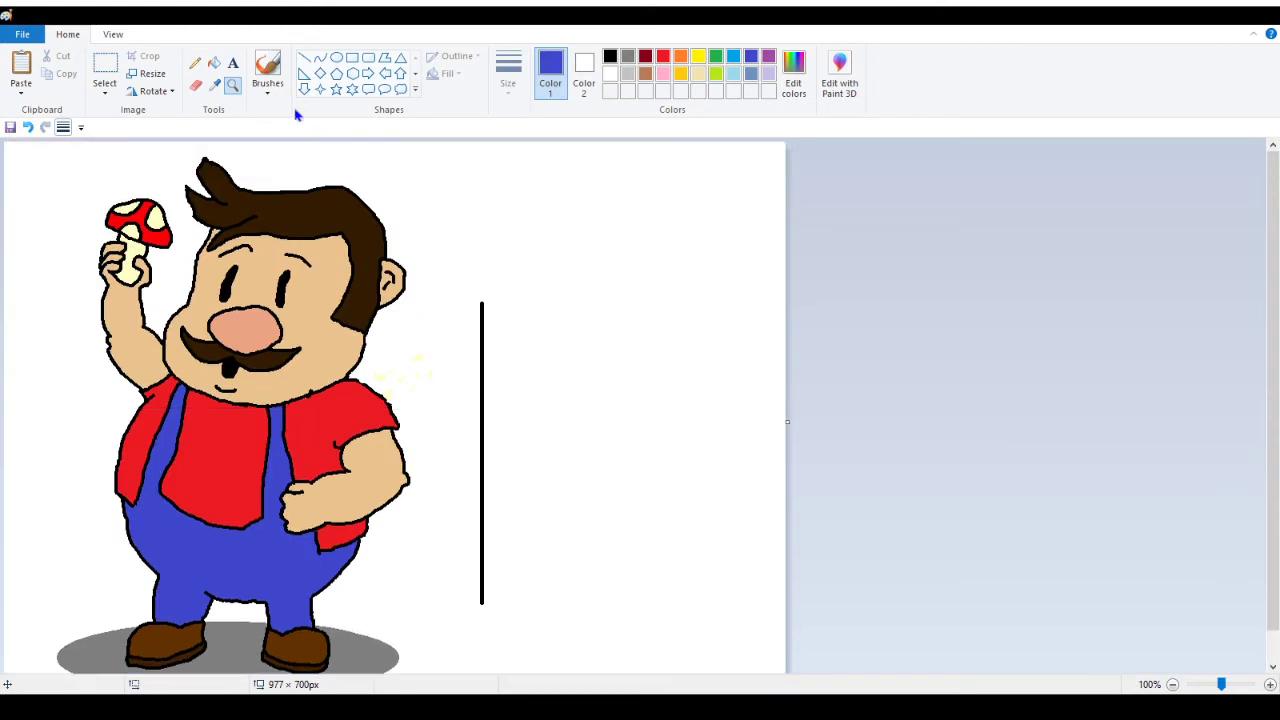
Erase the two hair tufts sticking up at the front of the character's head
click(214, 62)
click(232, 85)
click(311, 163)
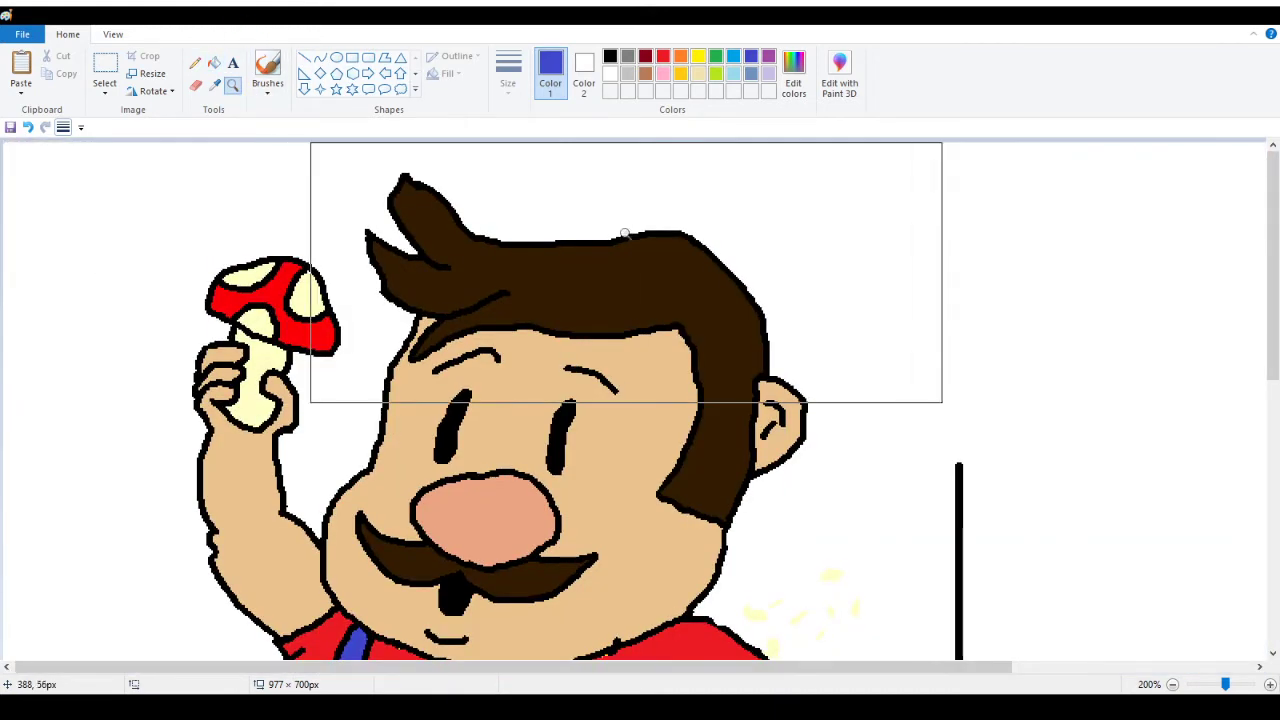
click(195, 62)
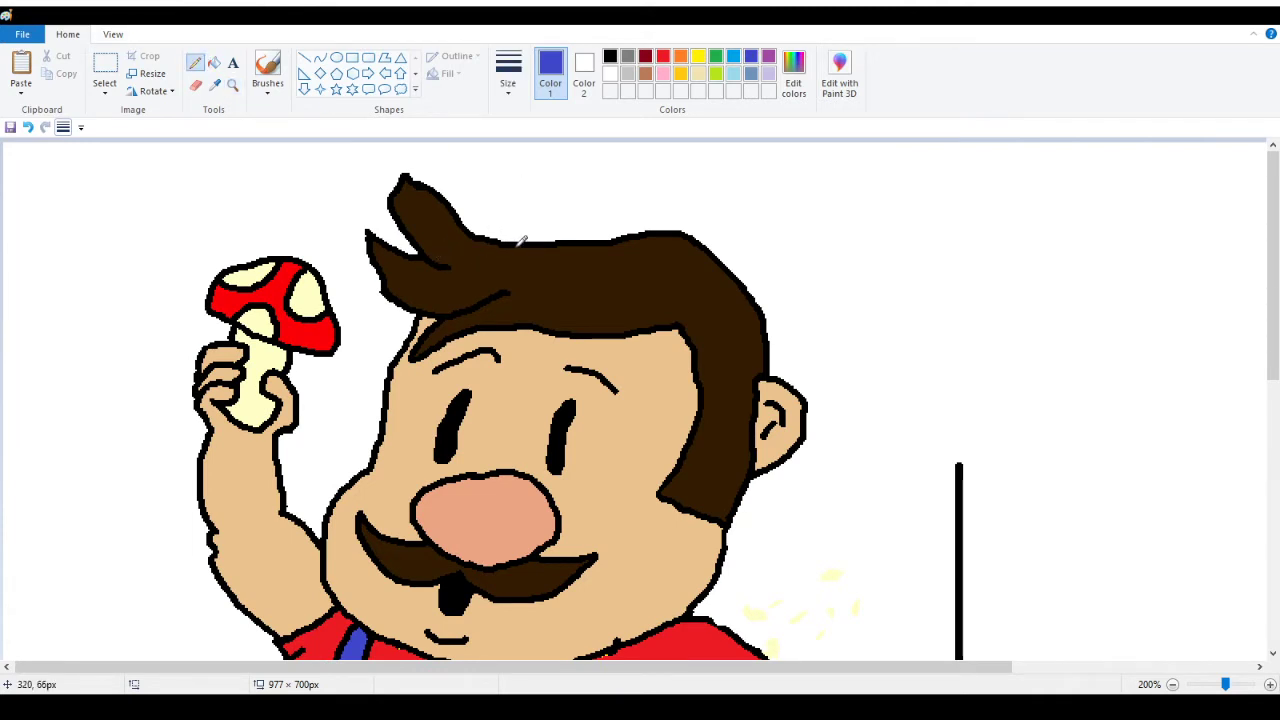
click(195, 85)
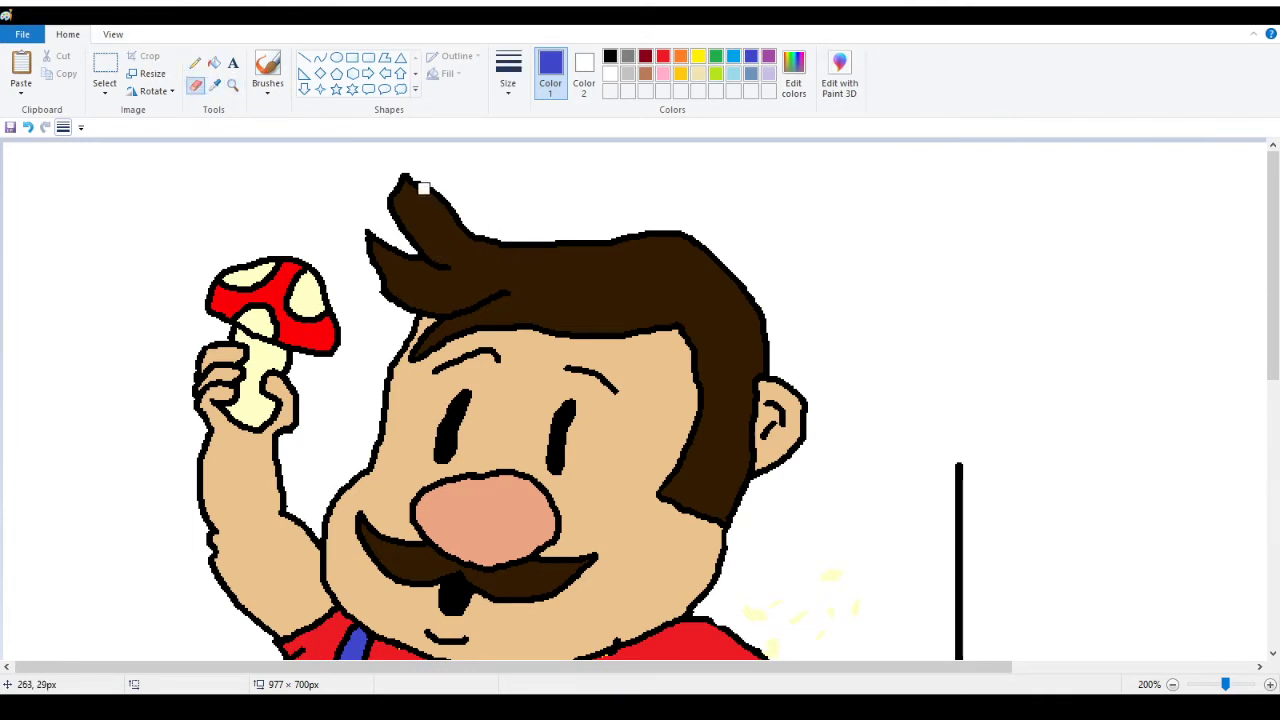
mouse_move(420, 186)
mouse_down()
mouse_move(347, 261)
mouse_move(369, 276)
mouse_move(379, 311)
mouse_move(414, 190)
mouse_move(409, 262)
mouse_move(440, 267)
mouse_move(408, 301)
mouse_move(452, 260)
mouse_move(517, 240)
mouse_up()
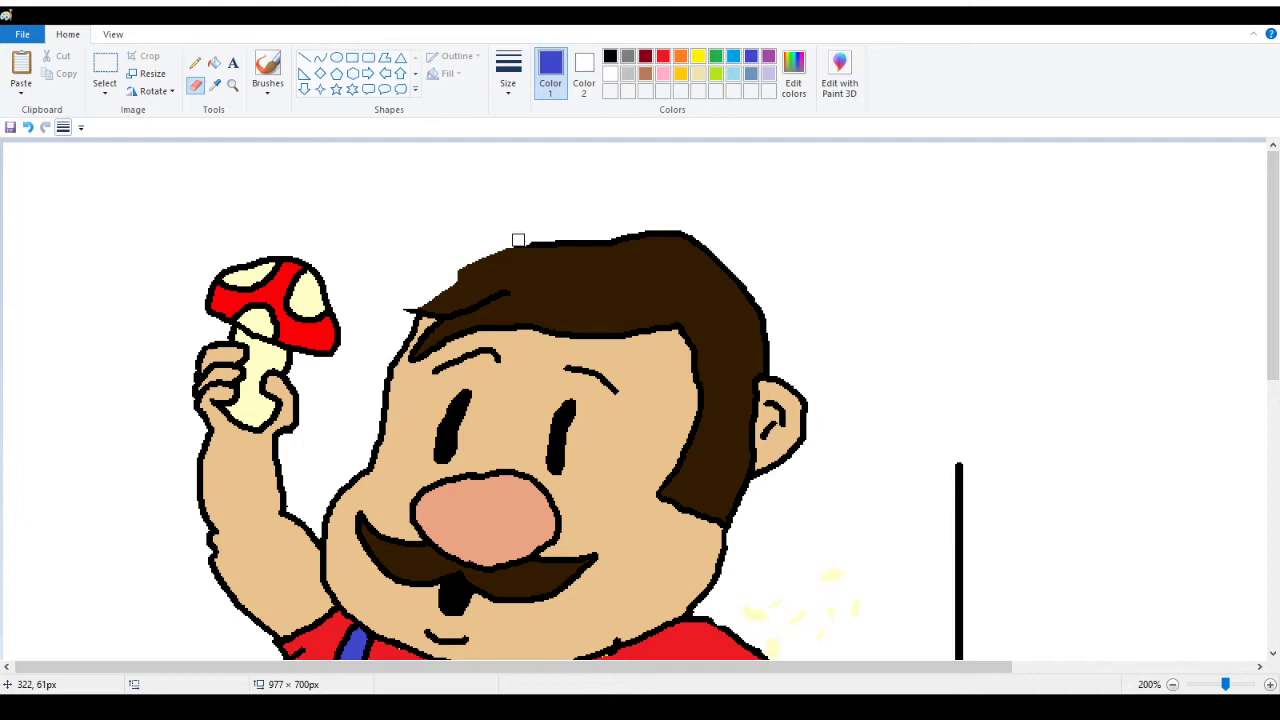
click(199, 62)
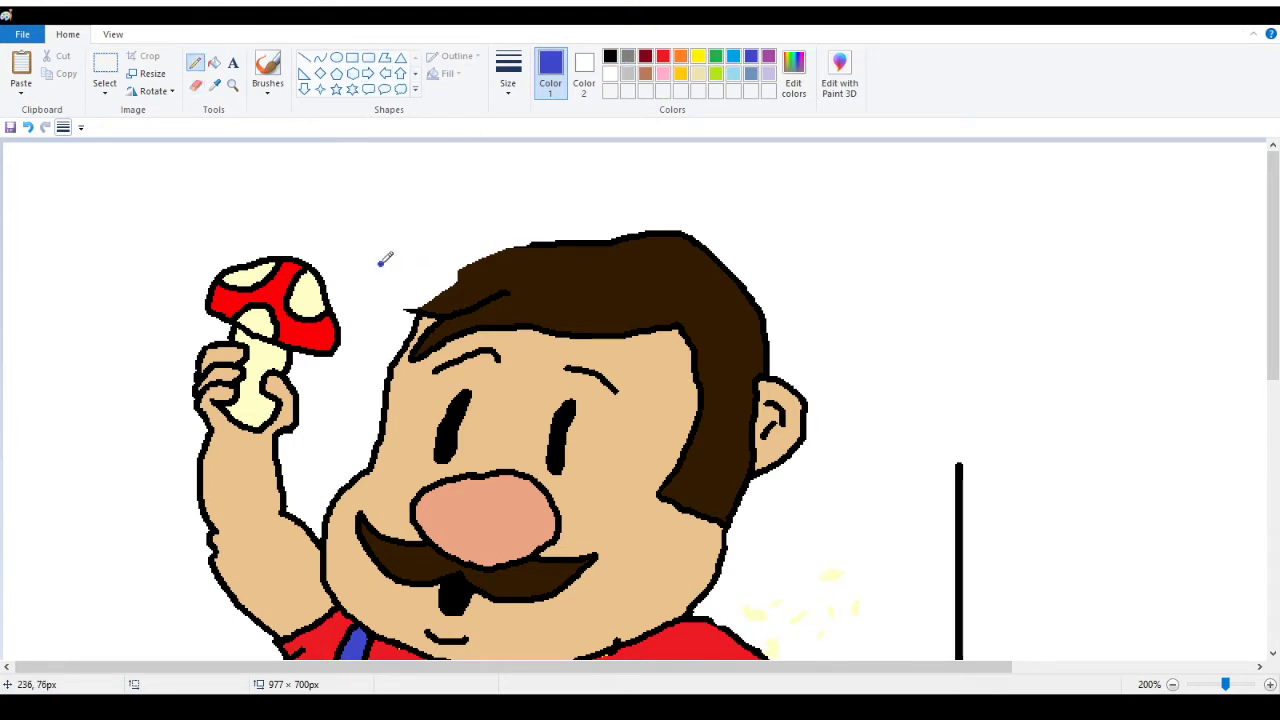
drag(382, 263, 401, 179)
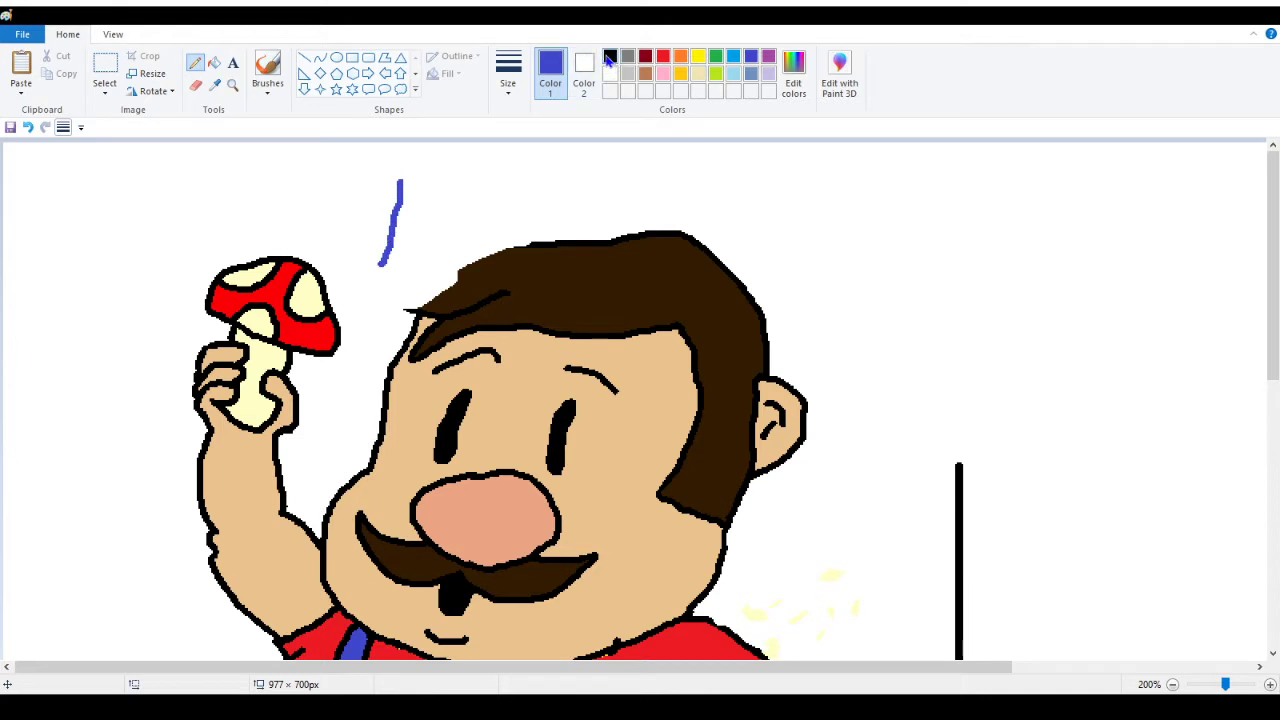
click(28, 127)
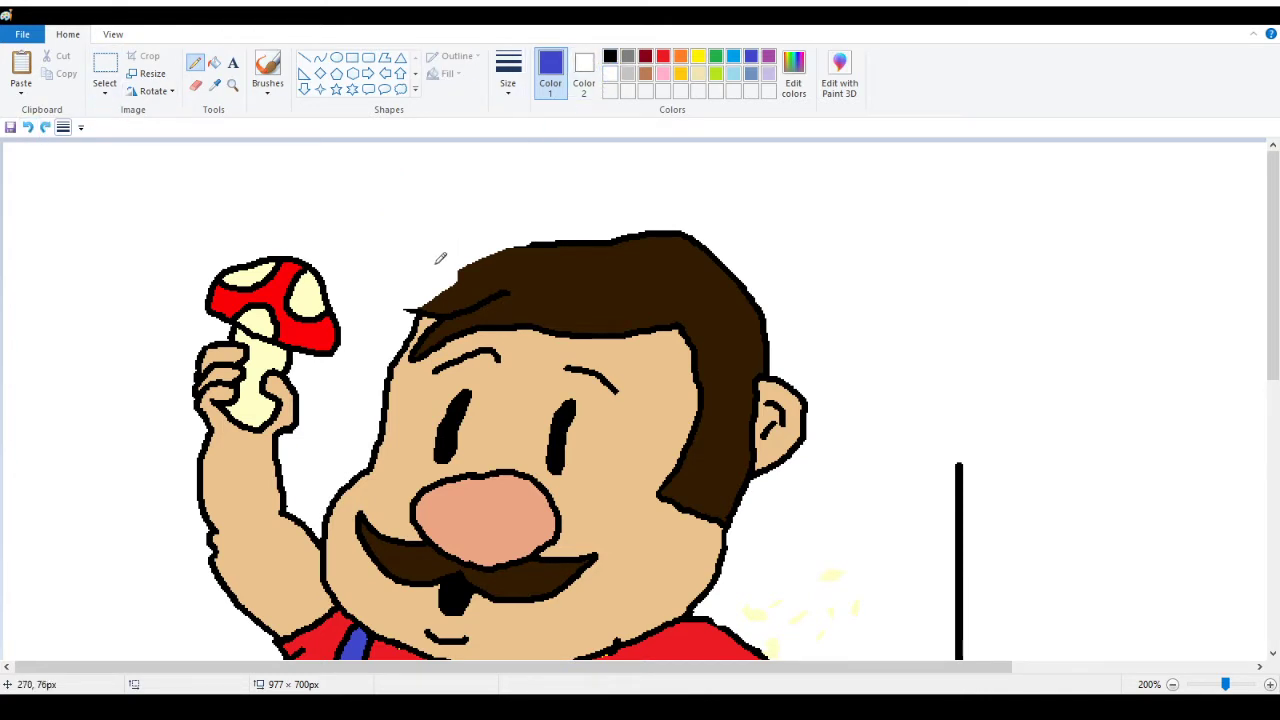
Draw the cap's curved front edge, recolor it black, and draw the remaining black outline of the cap and brim over the hair
mouse_move(415, 285)
mouse_down()
mouse_move(388, 233)
mouse_move(392, 203)
mouse_up()
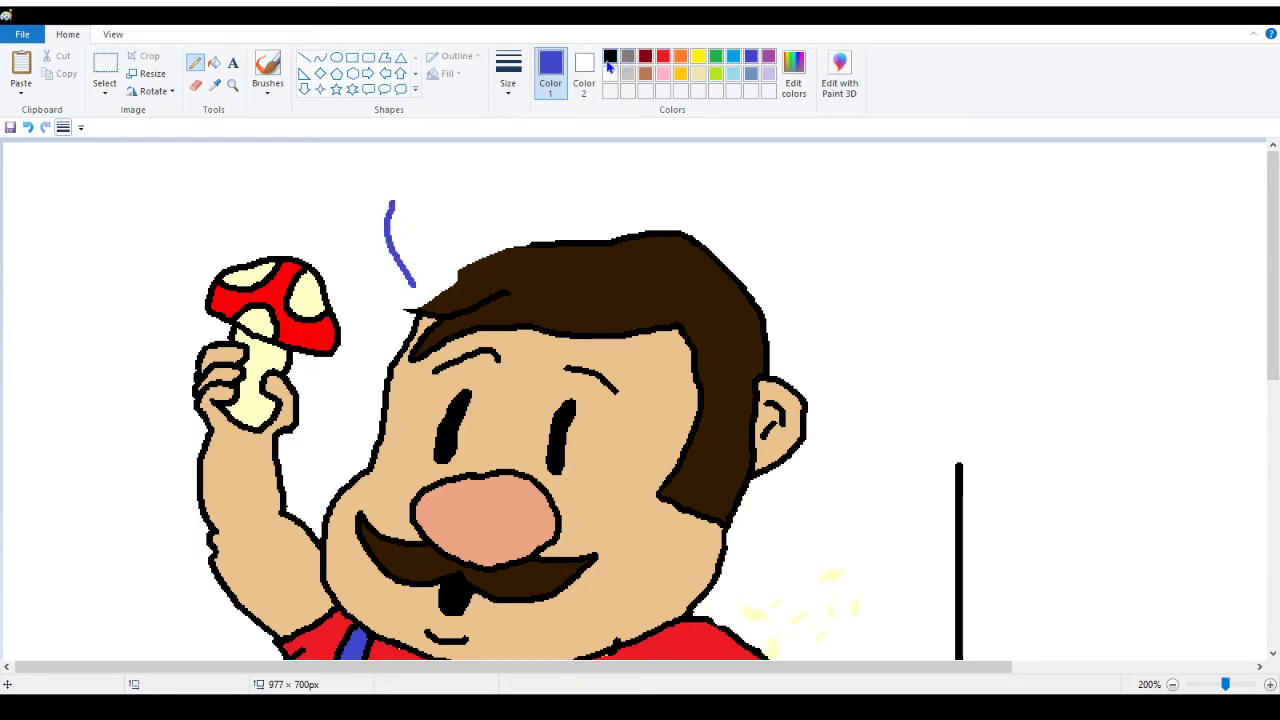
click(627, 57)
click(645, 73)
click(610, 56)
click(214, 63)
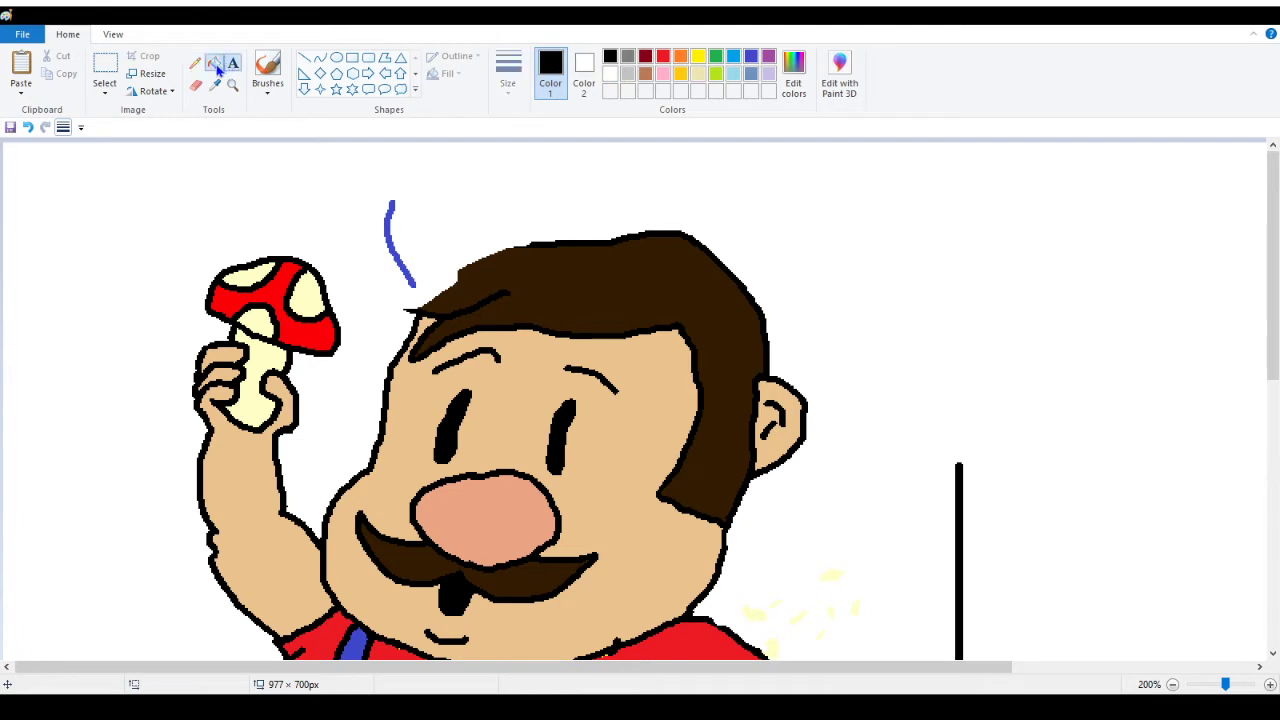
click(390, 222)
click(195, 62)
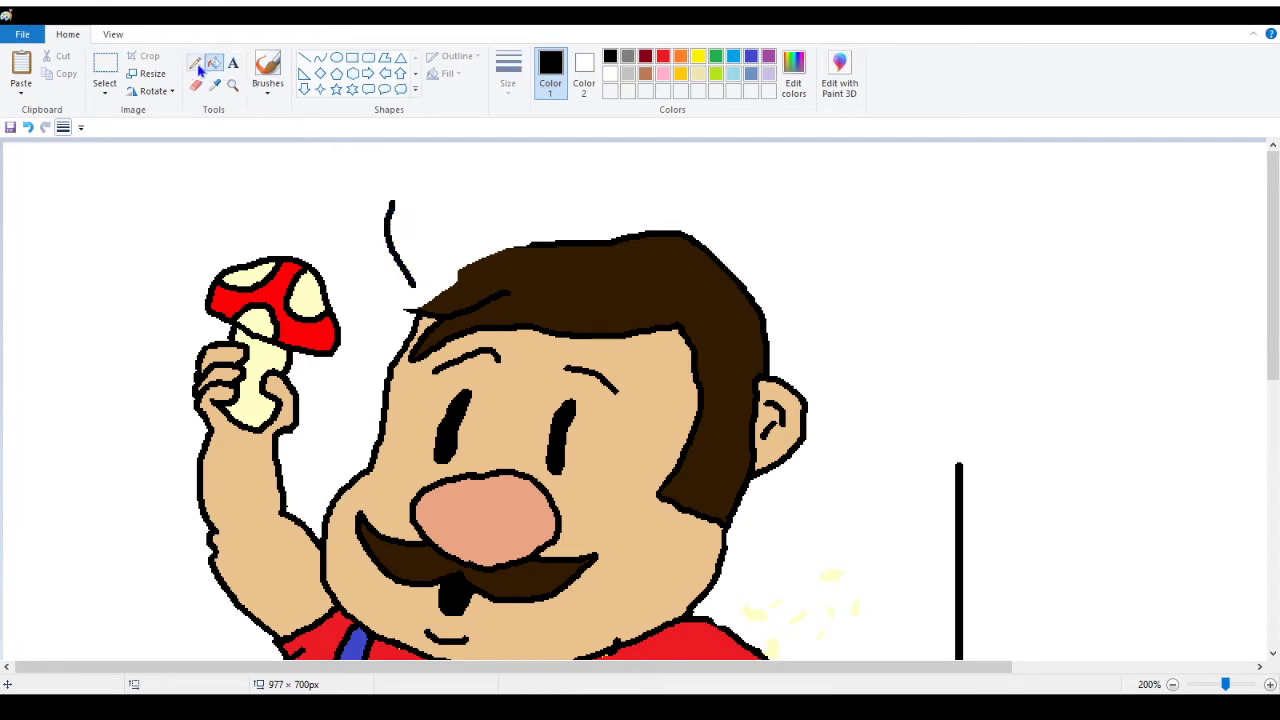
mouse_move(394, 201)
mouse_down()
mouse_move(425, 166)
mouse_move(488, 158)
mouse_move(694, 196)
mouse_move(791, 272)
mouse_move(803, 309)
mouse_move(752, 375)
mouse_move(649, 299)
mouse_move(384, 277)
mouse_move(340, 320)
mouse_move(424, 318)
mouse_move(534, 354)
mouse_move(598, 302)
mouse_up()
Clear the brown hair inside the cap and brim outlines to white
mouse_move(463, 299)
mouse_down()
mouse_move(405, 304)
mouse_move(466, 316)
mouse_move(505, 298)
mouse_move(485, 312)
mouse_up()
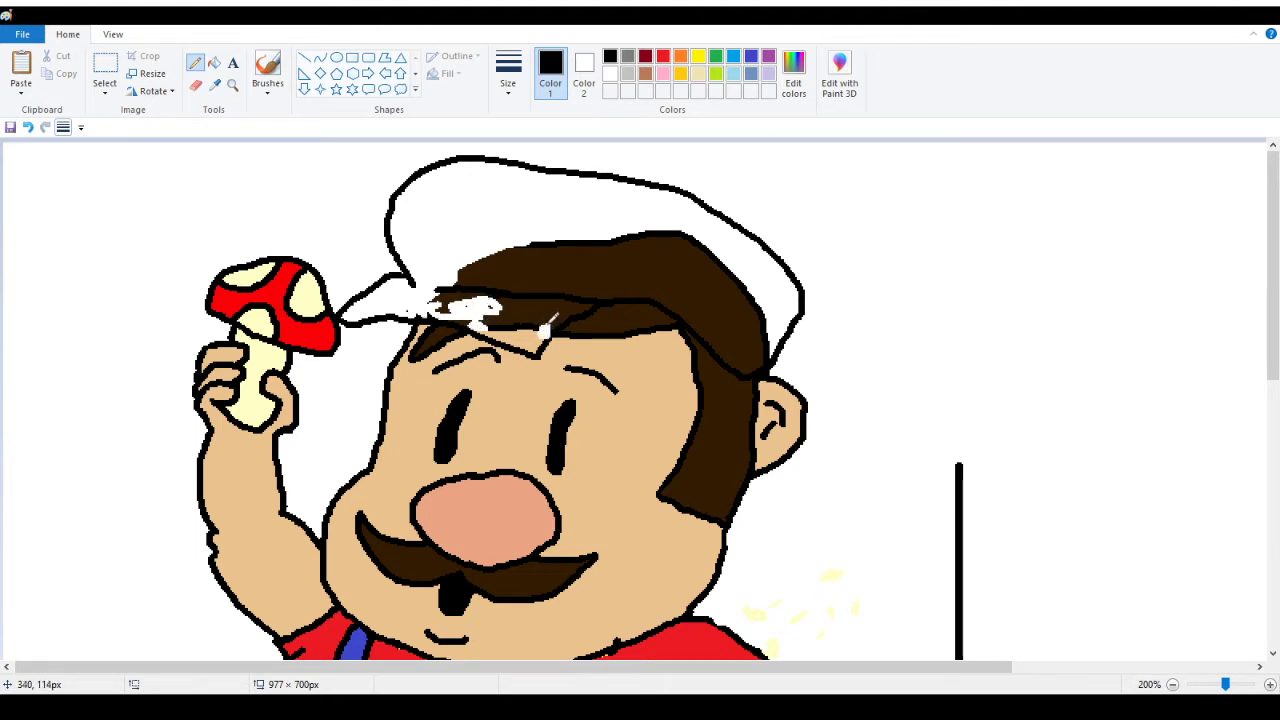
click(214, 62)
right_click(540, 328)
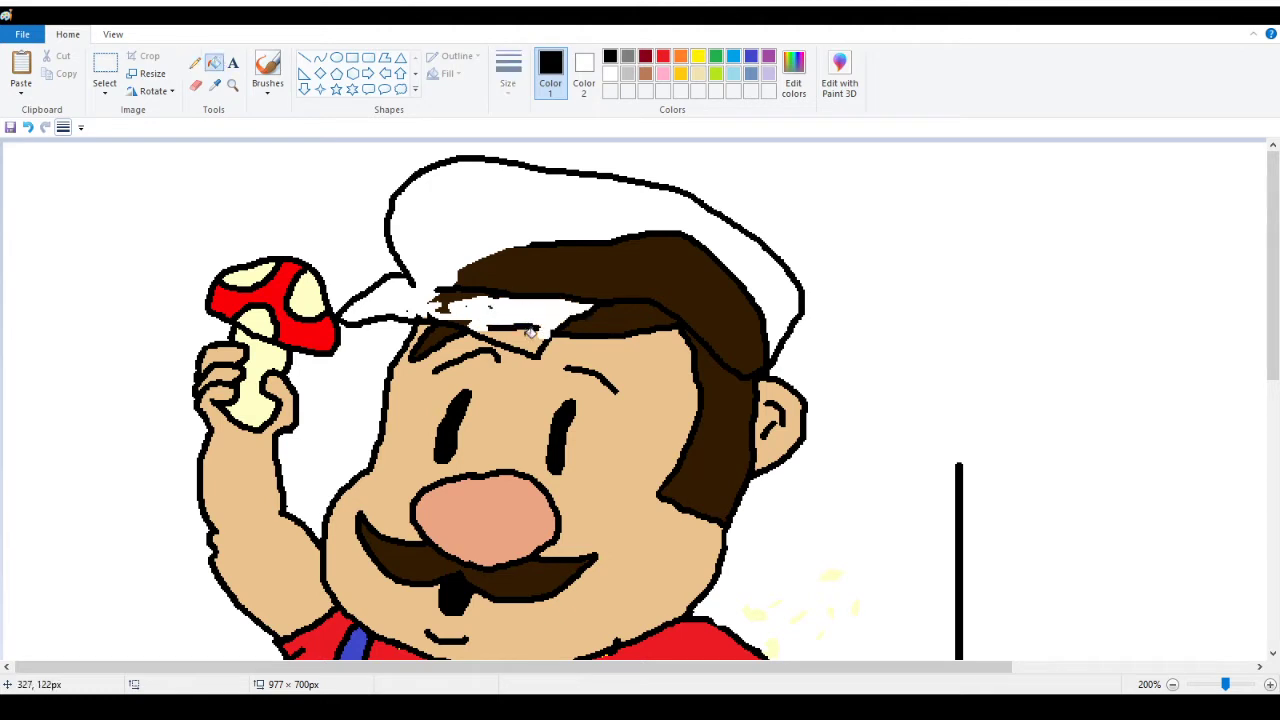
right_click(537, 262)
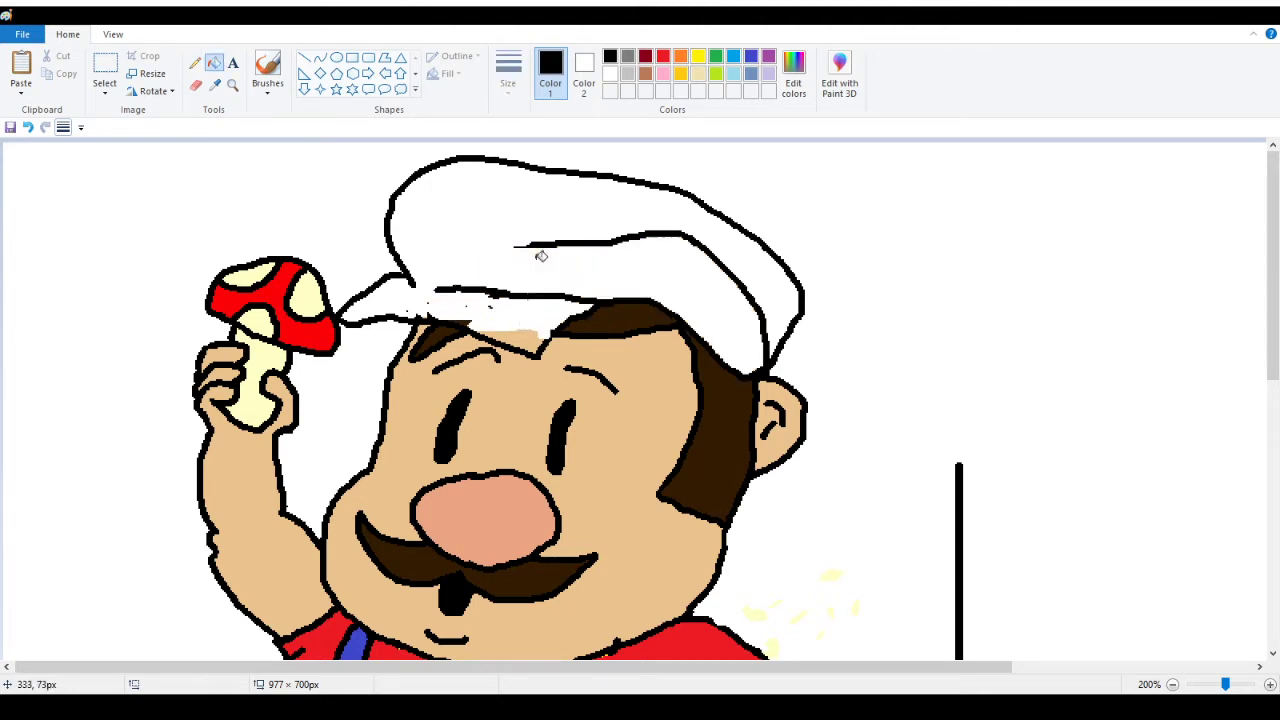
Remove the old hair outline inside the cap and close the black outline where the cap's front meets the brim
click(196, 85)
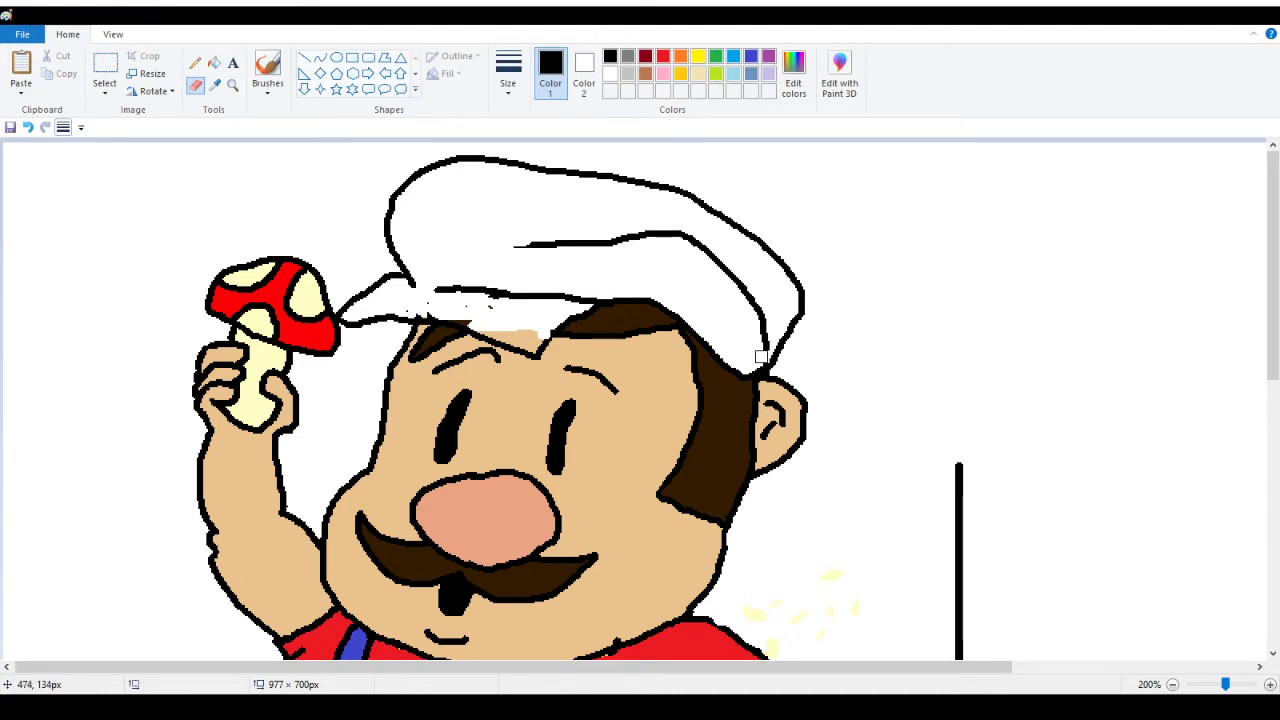
click(195, 62)
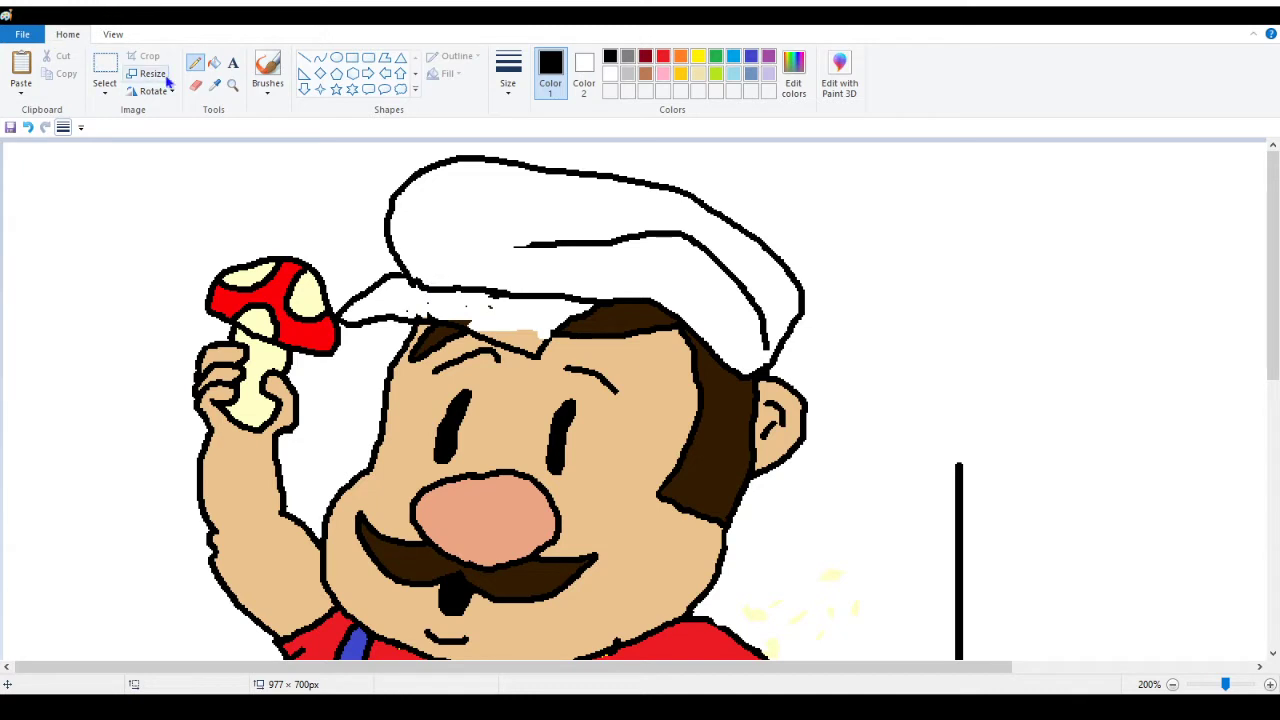
click(214, 62)
key(ctrl+z)
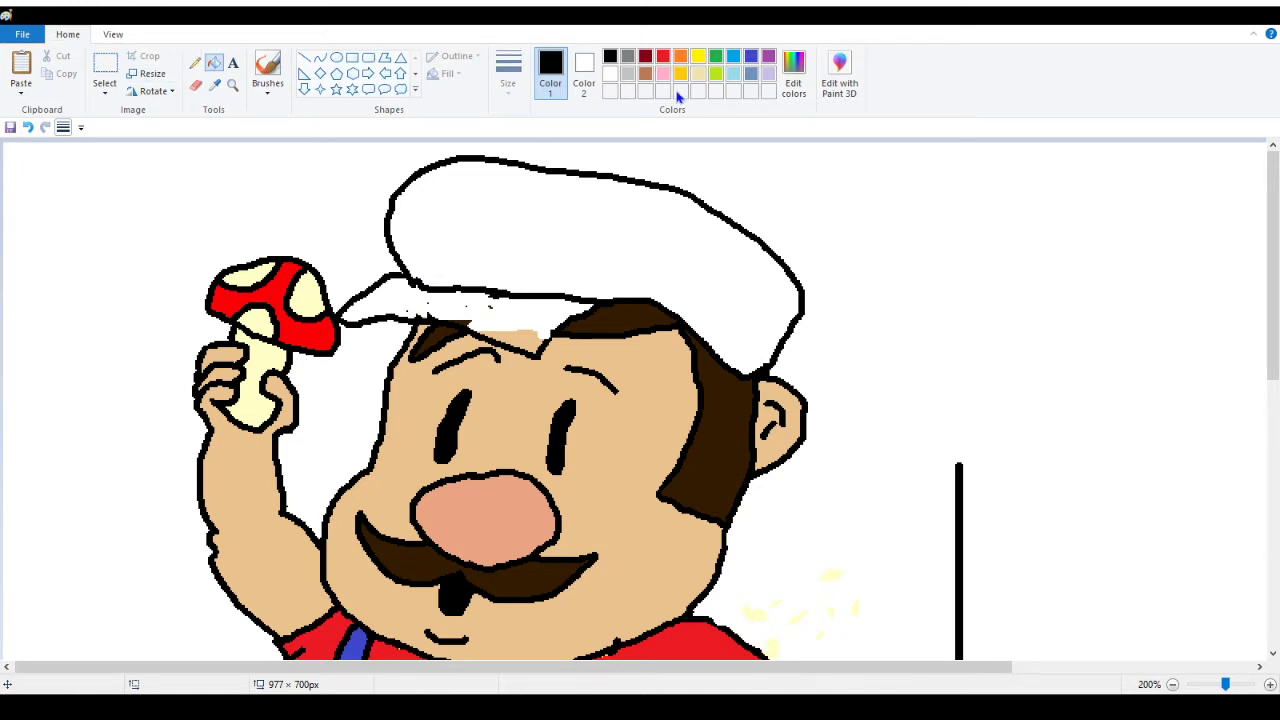
Fill the cap and its brim with red, including the leftover skin-colored area at the brim's lower edge
click(662, 56)
click(540, 205)
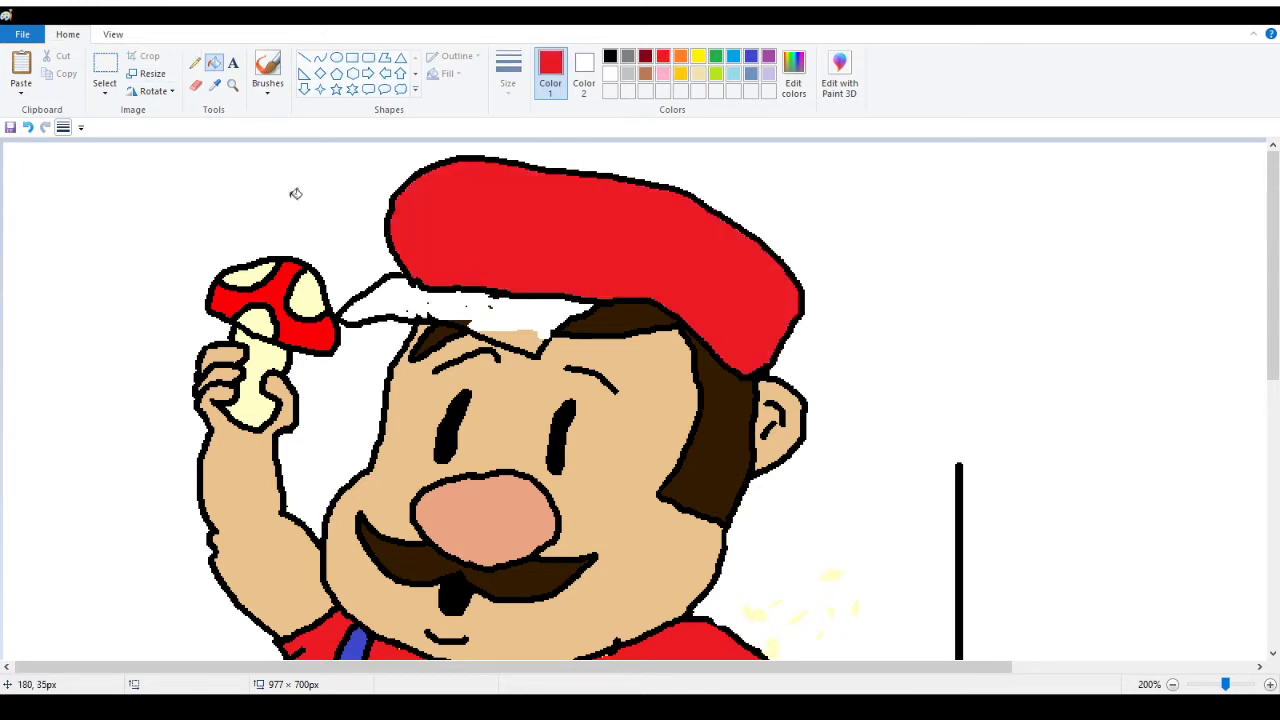
click(514, 327)
click(473, 316)
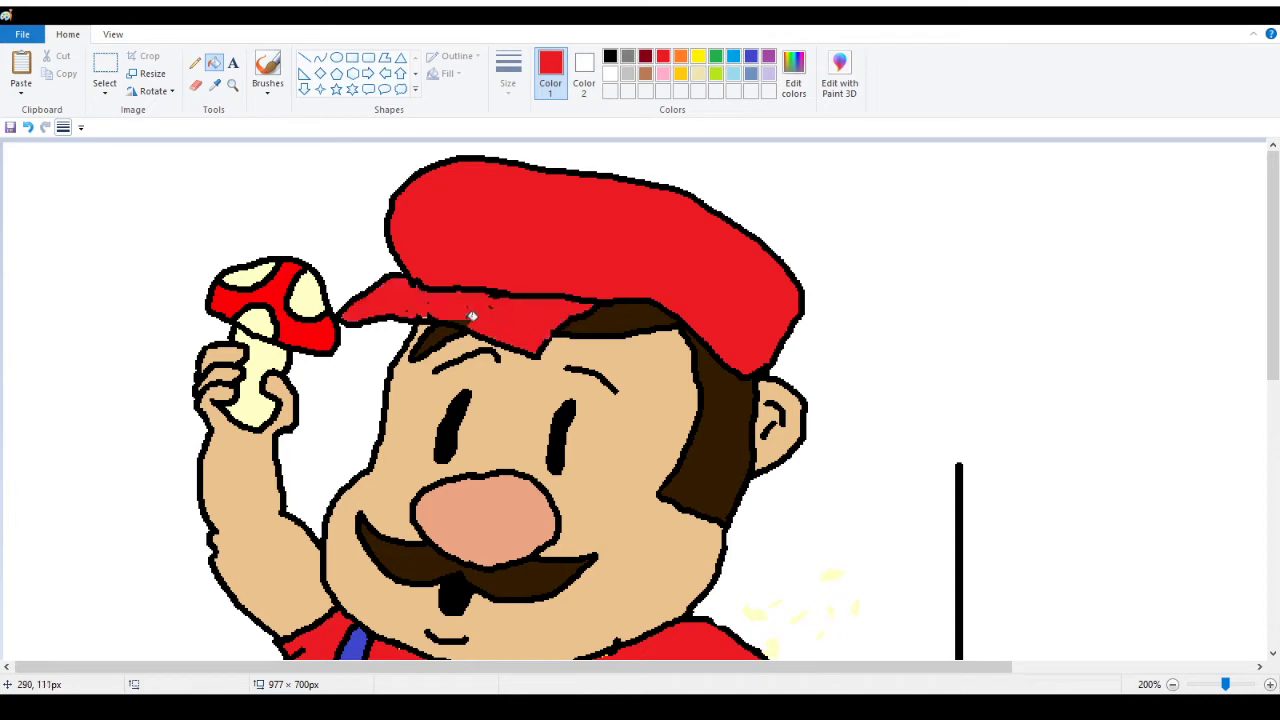
Erase the stray black specks inside the cap's red brim
click(232, 84)
click(598, 318)
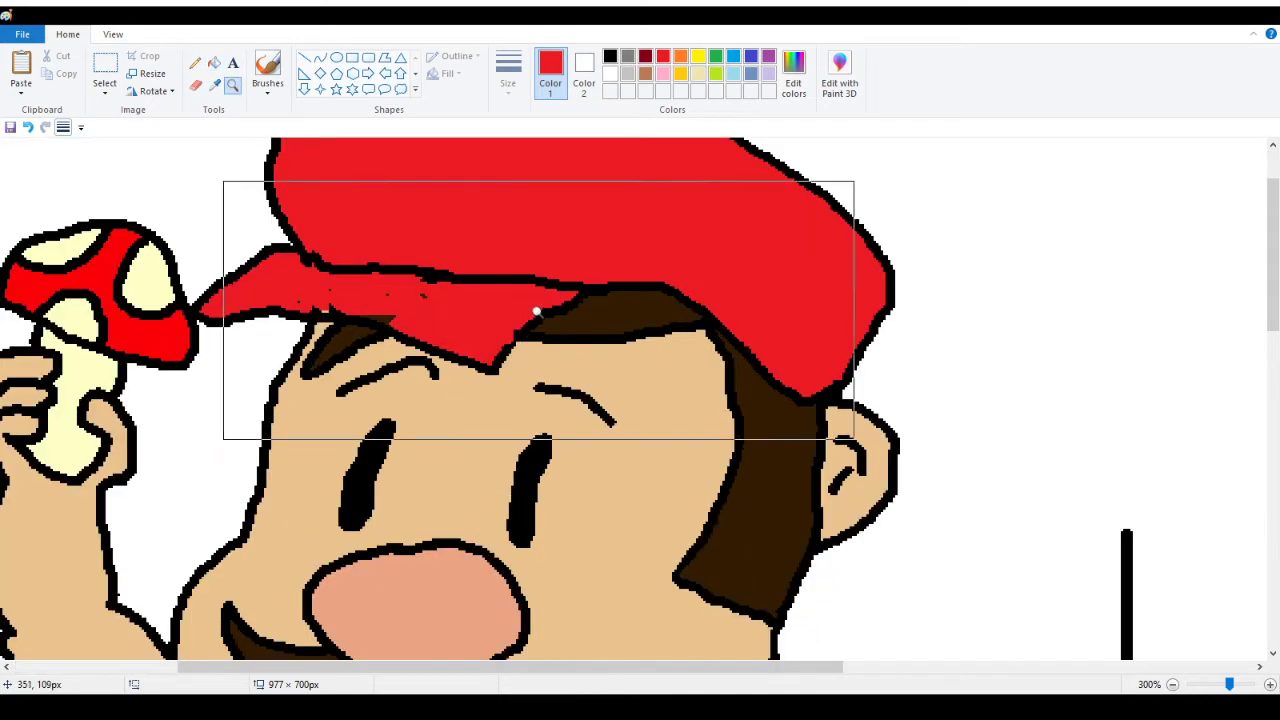
click(414, 294)
click(330, 290)
click(286, 251)
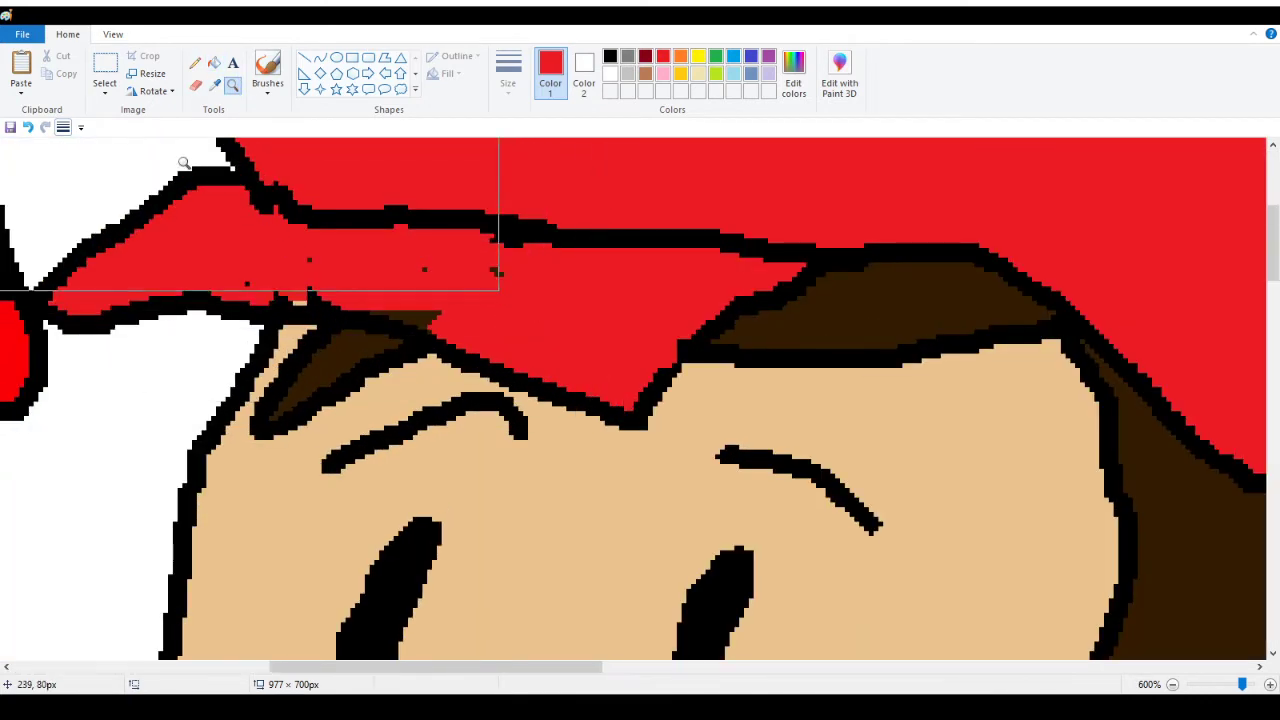
click(195, 85)
drag(262, 276, 283, 286)
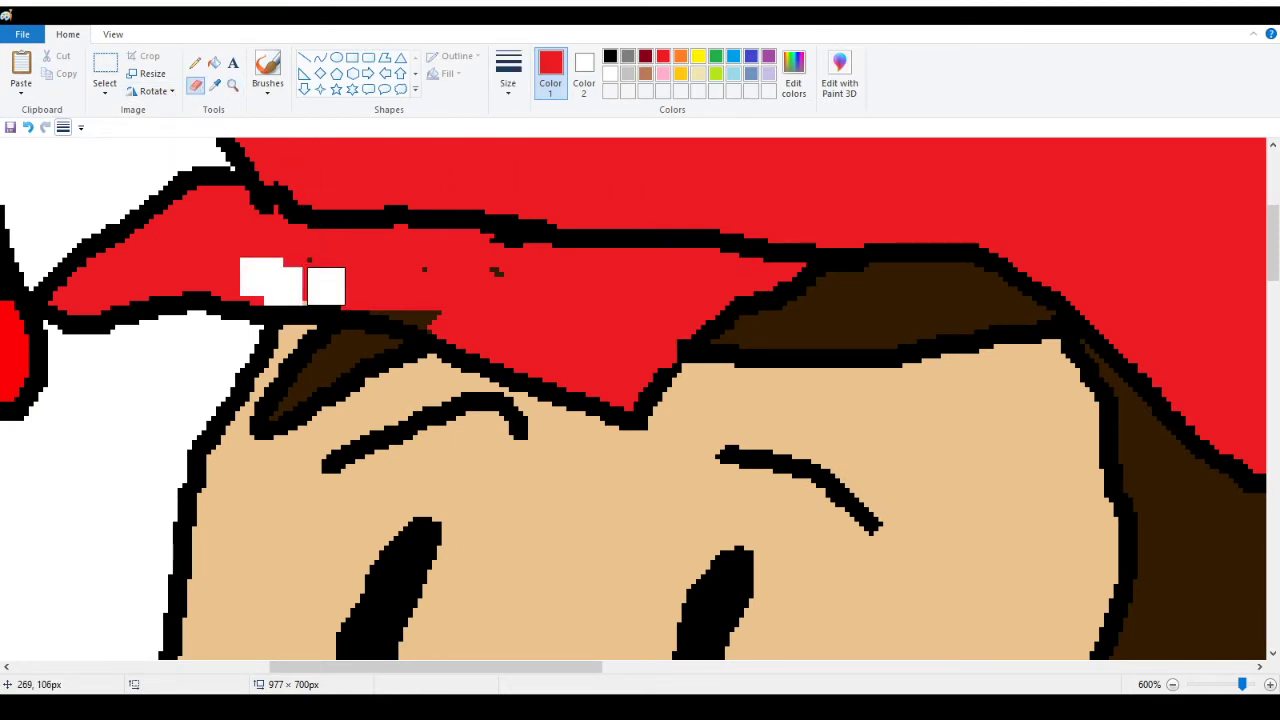
click(326, 286)
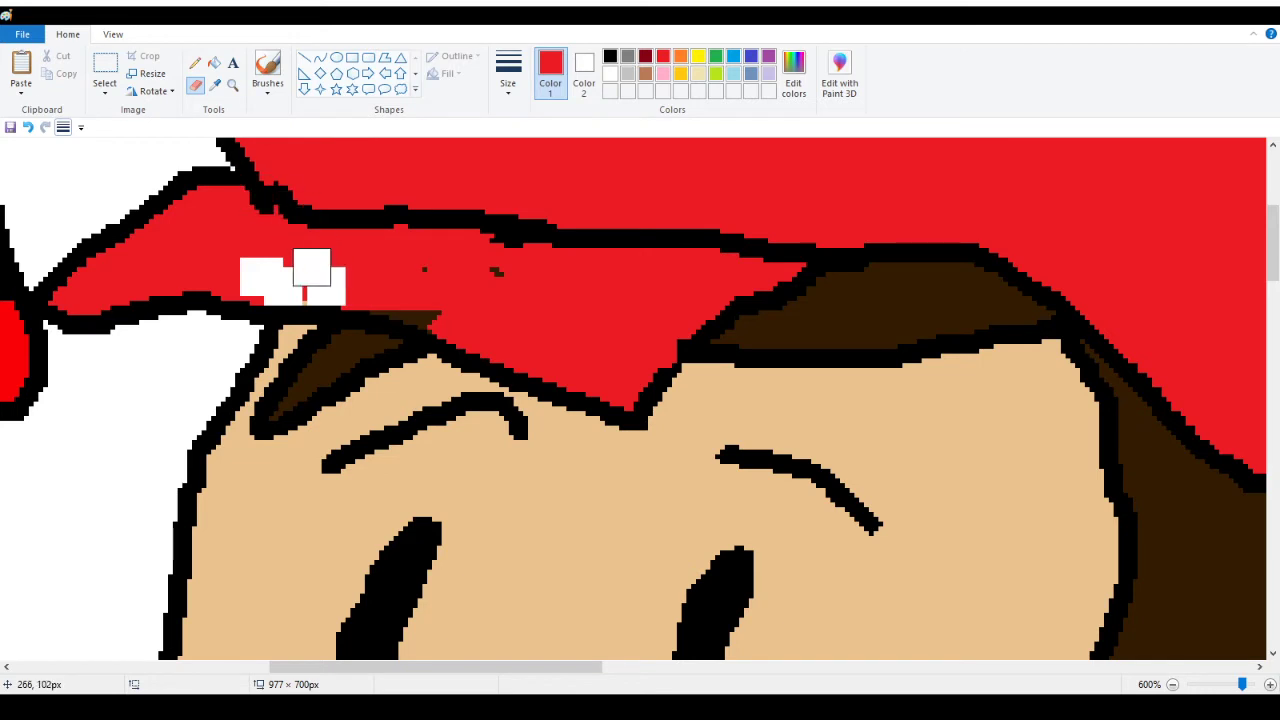
drag(311, 268, 331, 268)
click(432, 283)
click(503, 276)
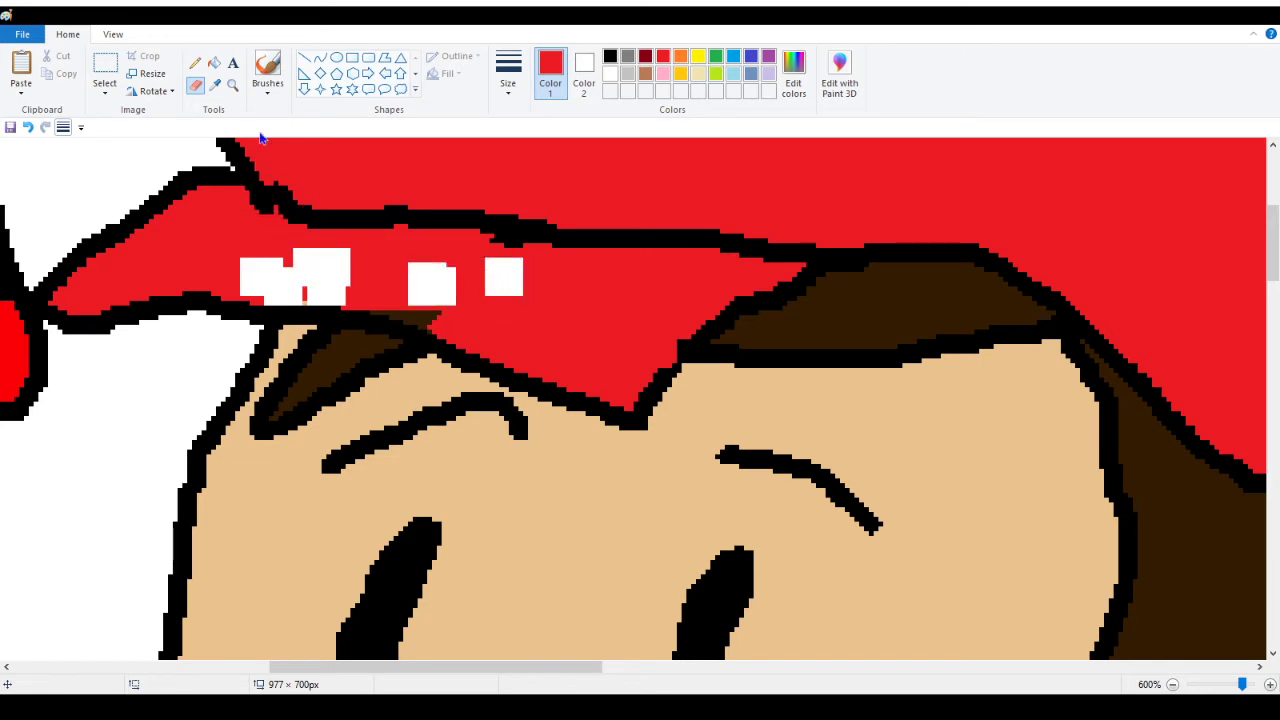
Fill the erased white patches and the leftover tan and brown bits in the brim with red
click(214, 63)
click(318, 272)
click(432, 280)
click(516, 264)
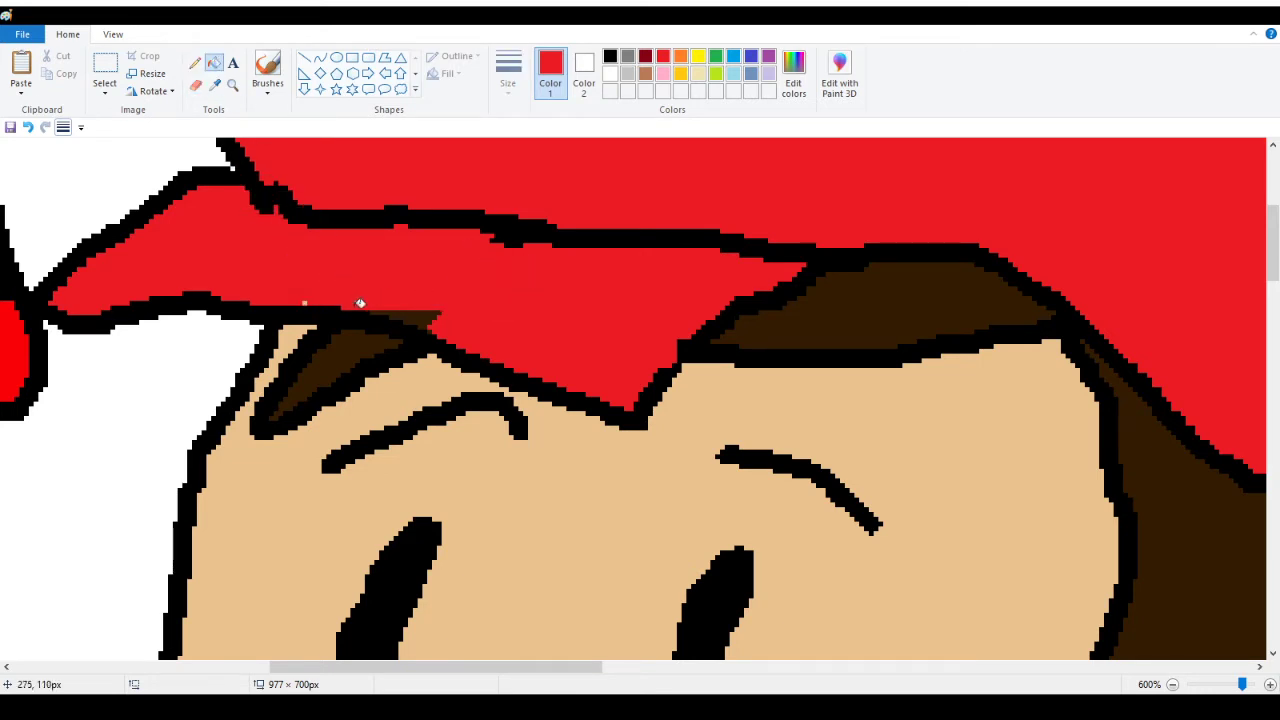
click(306, 300)
click(426, 319)
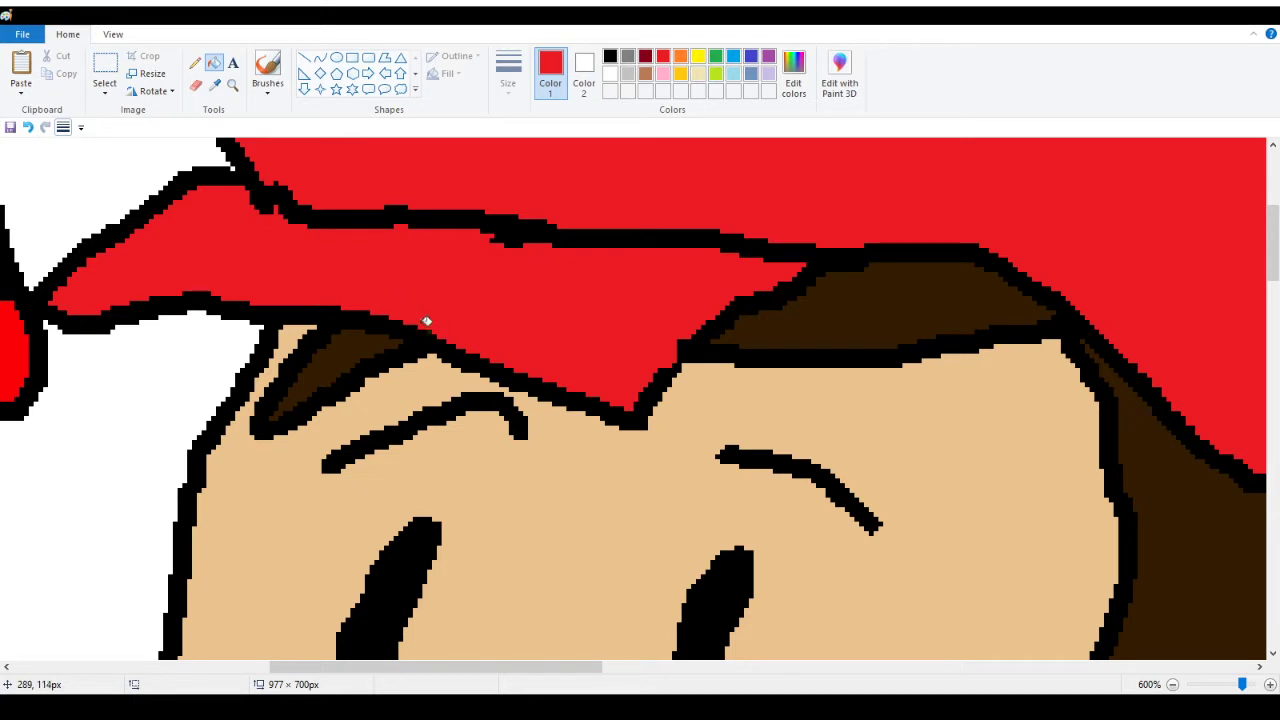
Draw a rounded black emblem outline on the cap's front above the brim and fill it with white
scroll(340, 206, up, 5)
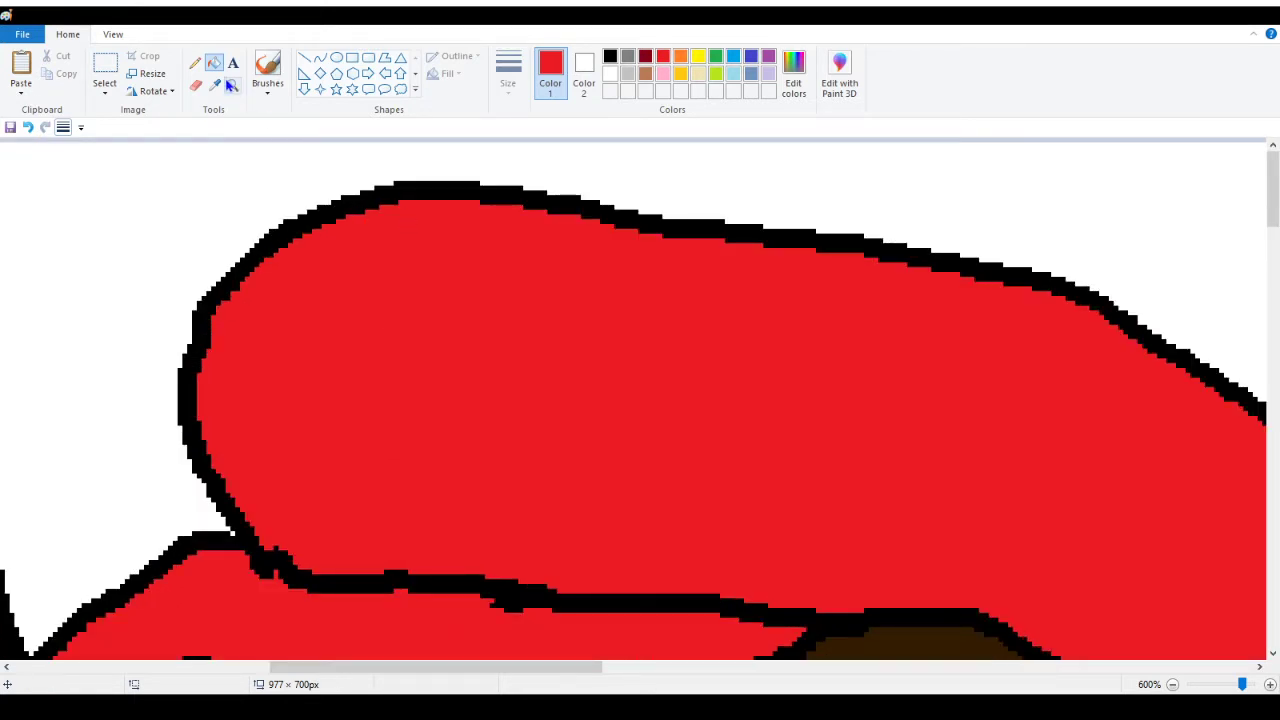
click(195, 64)
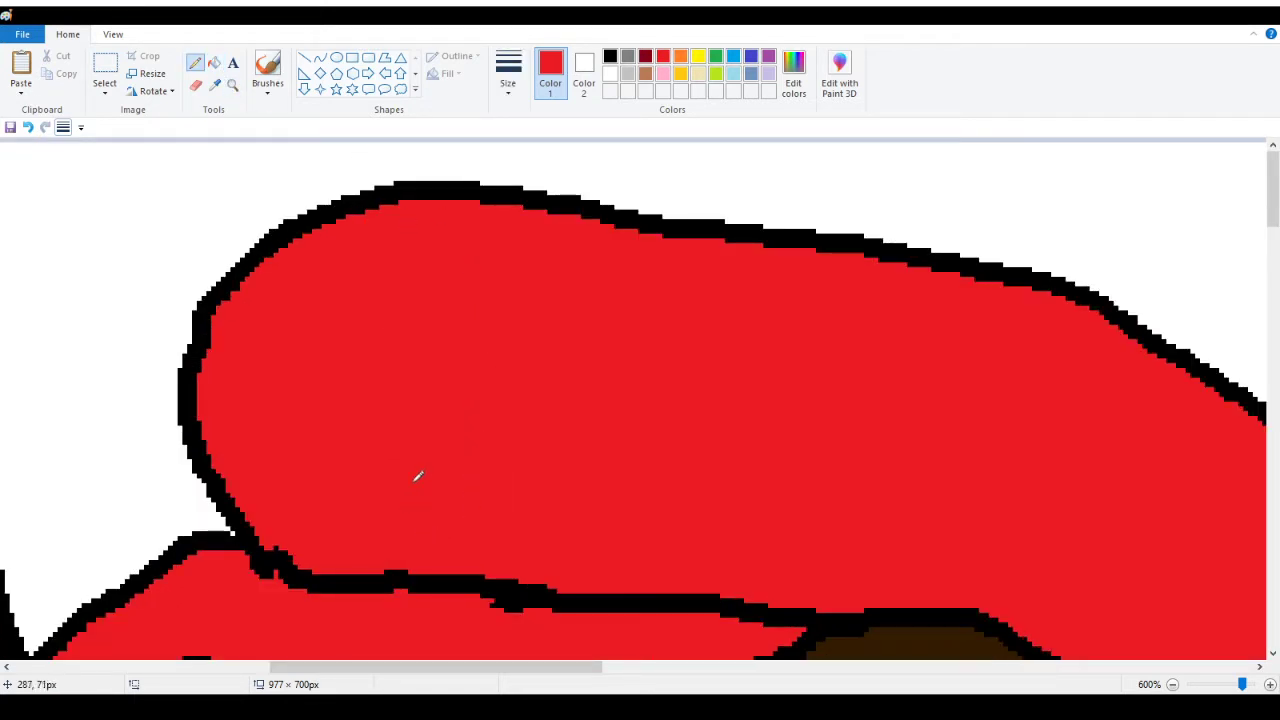
click(610, 60)
mouse_move(425, 568)
mouse_down()
mouse_move(390, 530)
mouse_move(430, 284)
mouse_move(662, 328)
mouse_move(585, 572)
mouse_move(422, 538)
mouse_up()
click(214, 62)
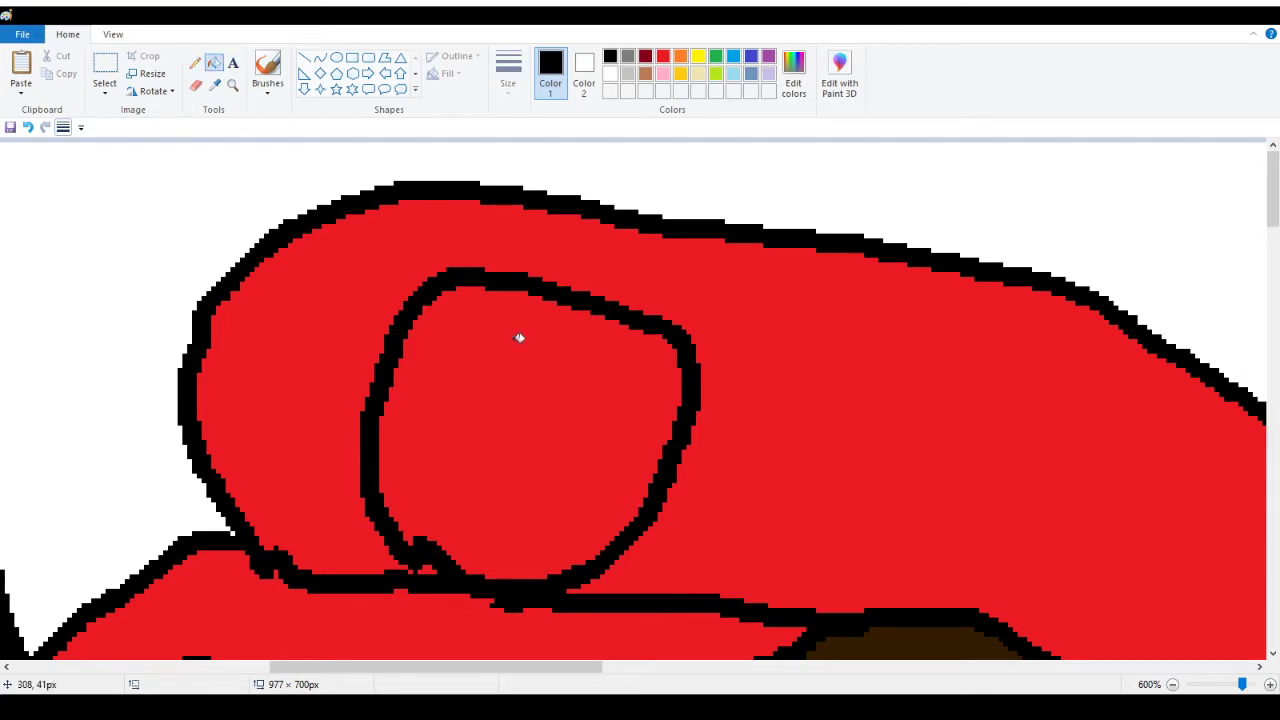
right_click(520, 337)
Draw a red letter M inside the cap's white emblem
click(665, 60)
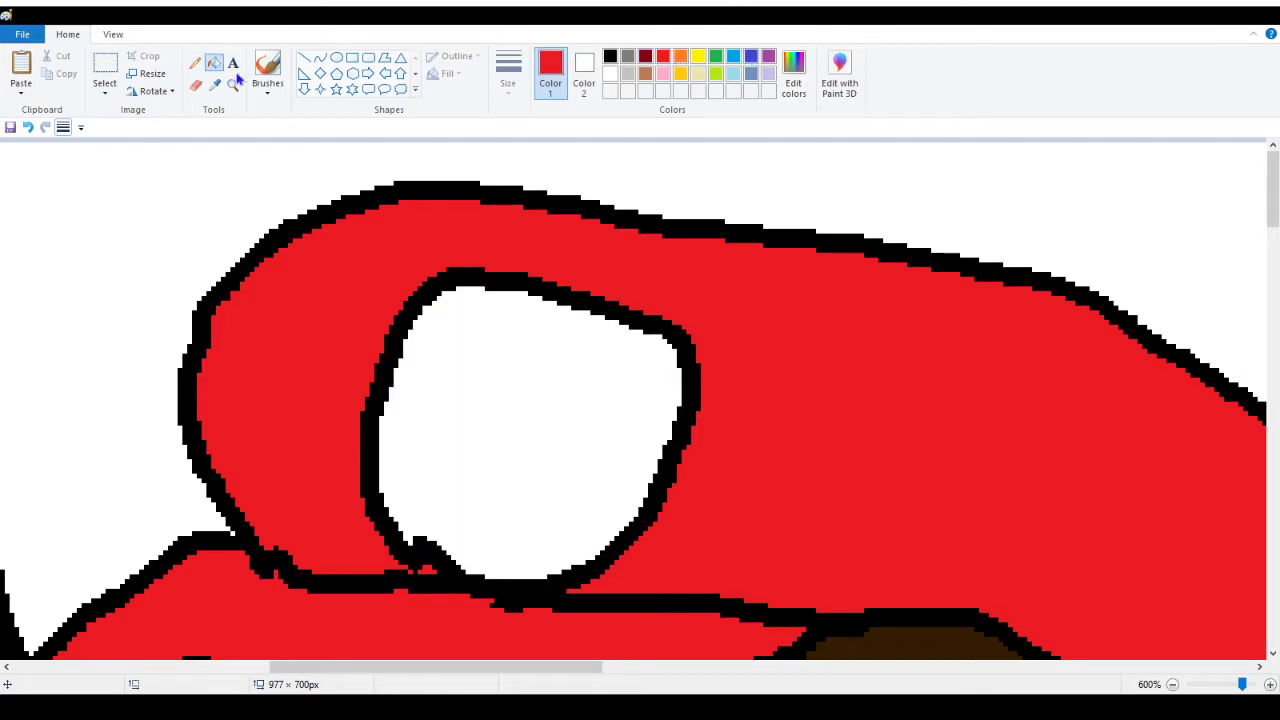
click(195, 62)
mouse_move(422, 502)
mouse_down()
mouse_move(500, 351)
mouse_move(530, 456)
mouse_move(608, 357)
mouse_move(583, 510)
mouse_up()
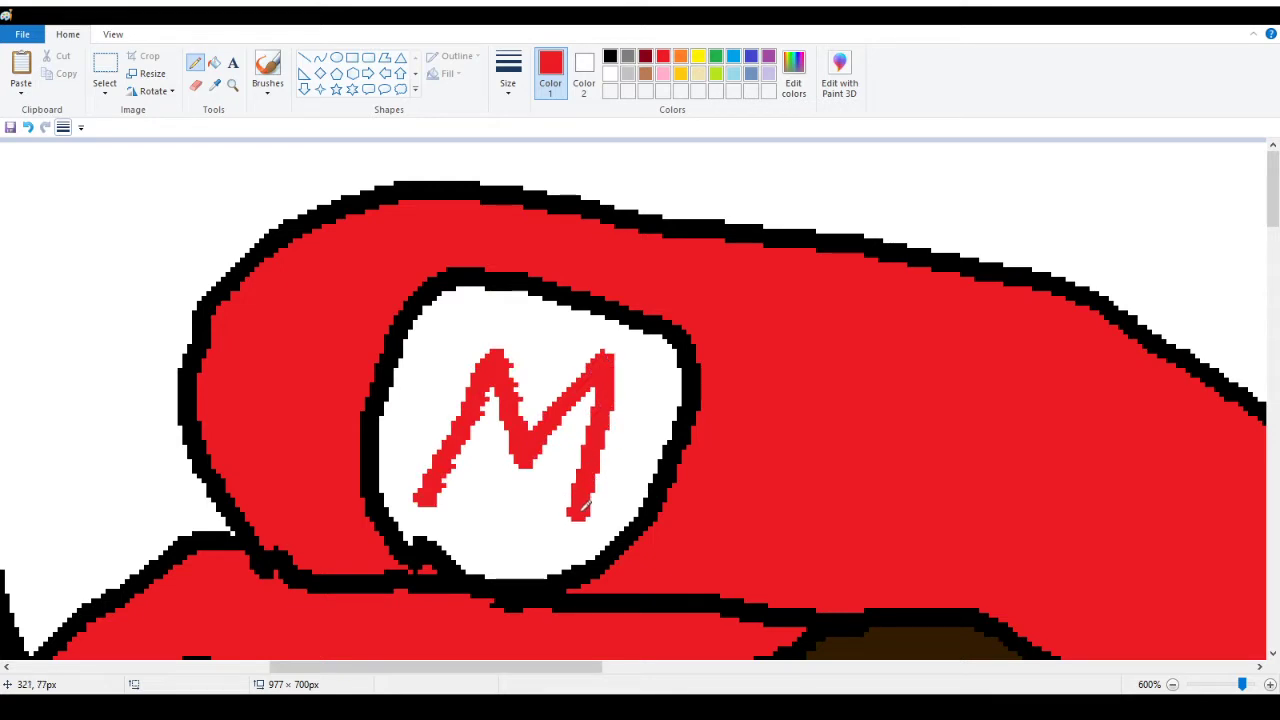
click(232, 85)
right_click(174, 175)
right_click(174, 175)
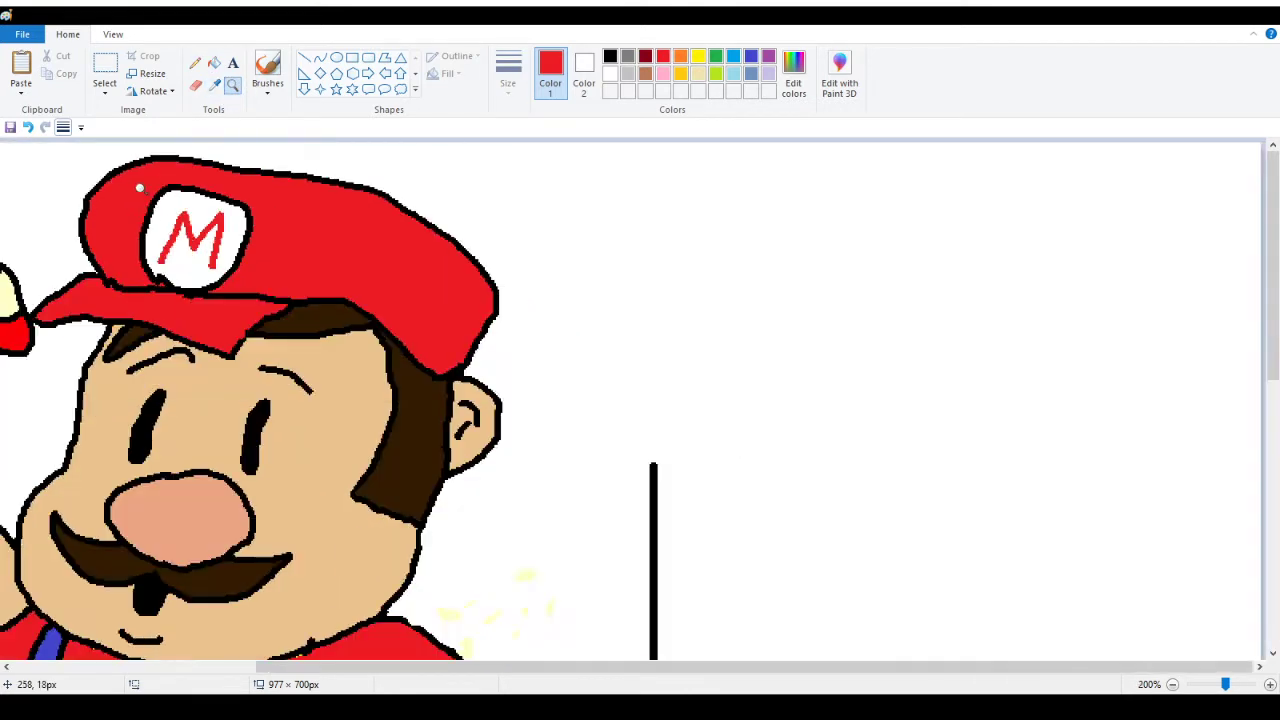
right_click(137, 186)
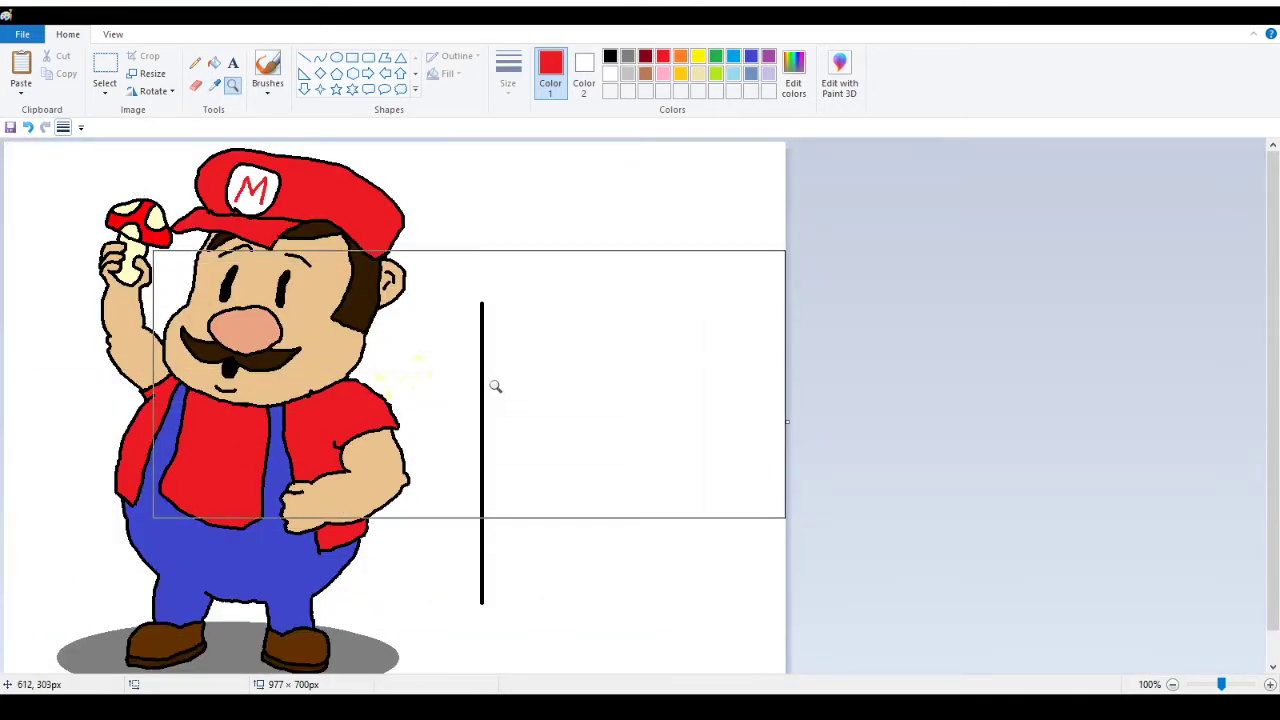
Narrow the canvas to 600 px wide, cropping off the vertical line and the empty area beside the character
scroll(3, 153, down, 1)
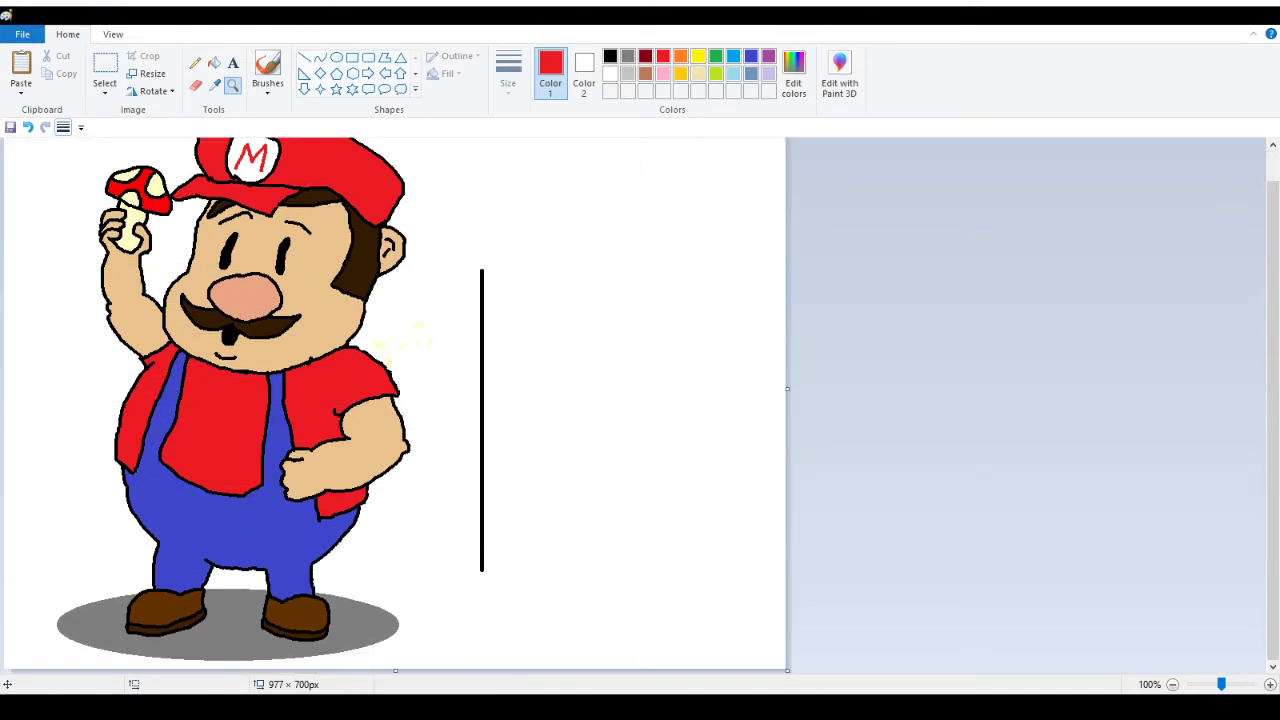
scroll(94, 529, up, 1)
click(1086, 377)
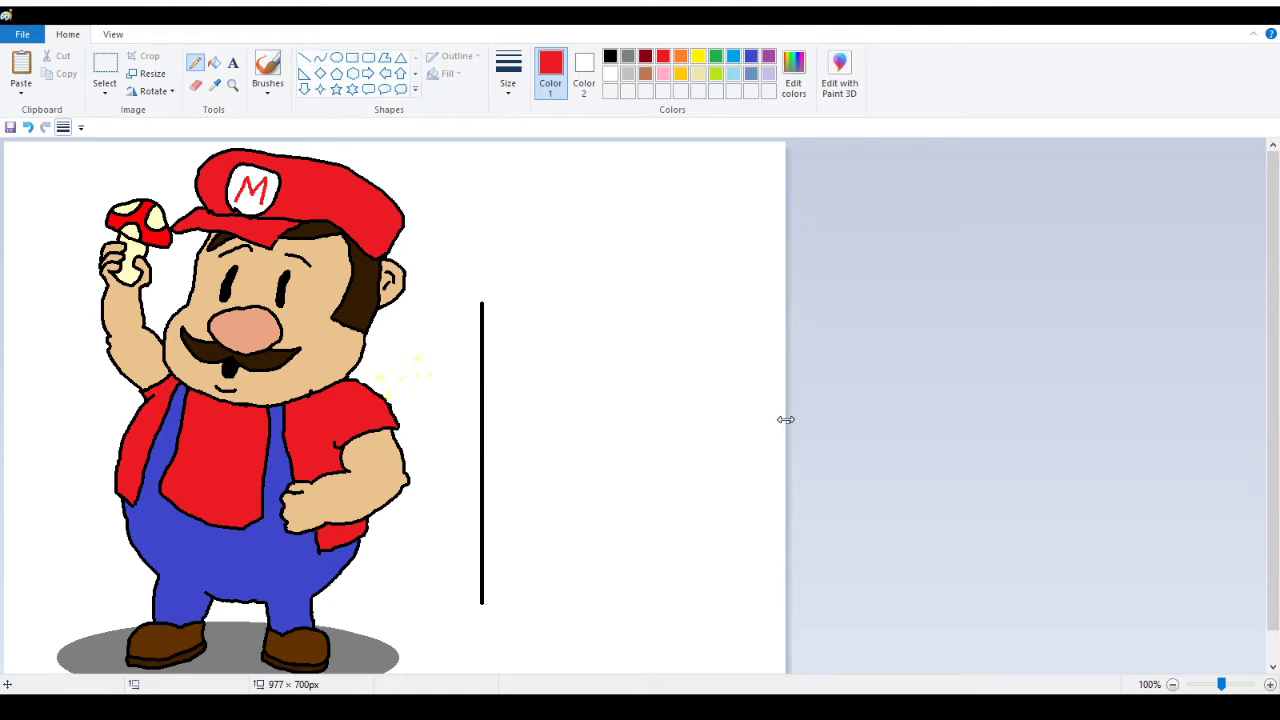
drag(787, 421, 484, 411)
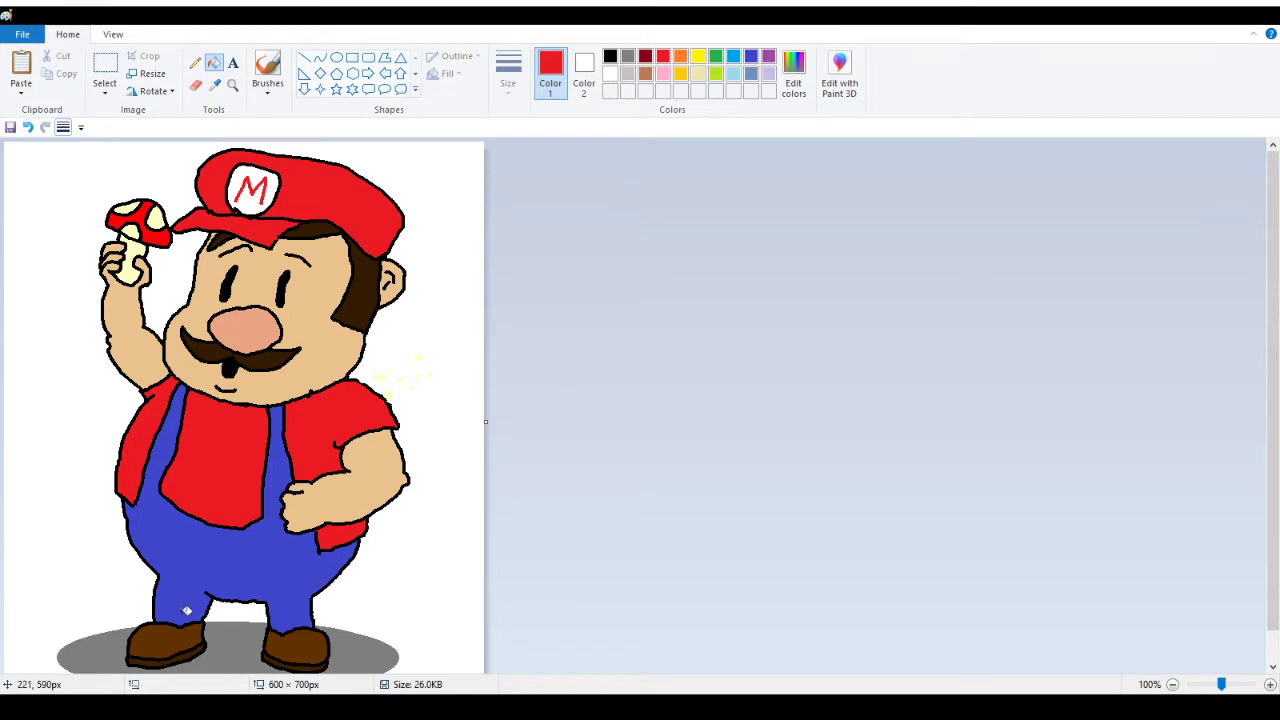
Draw two small black button outlines on the overalls, one at the lower end of each strap
scroll(185, 378, down, 1)
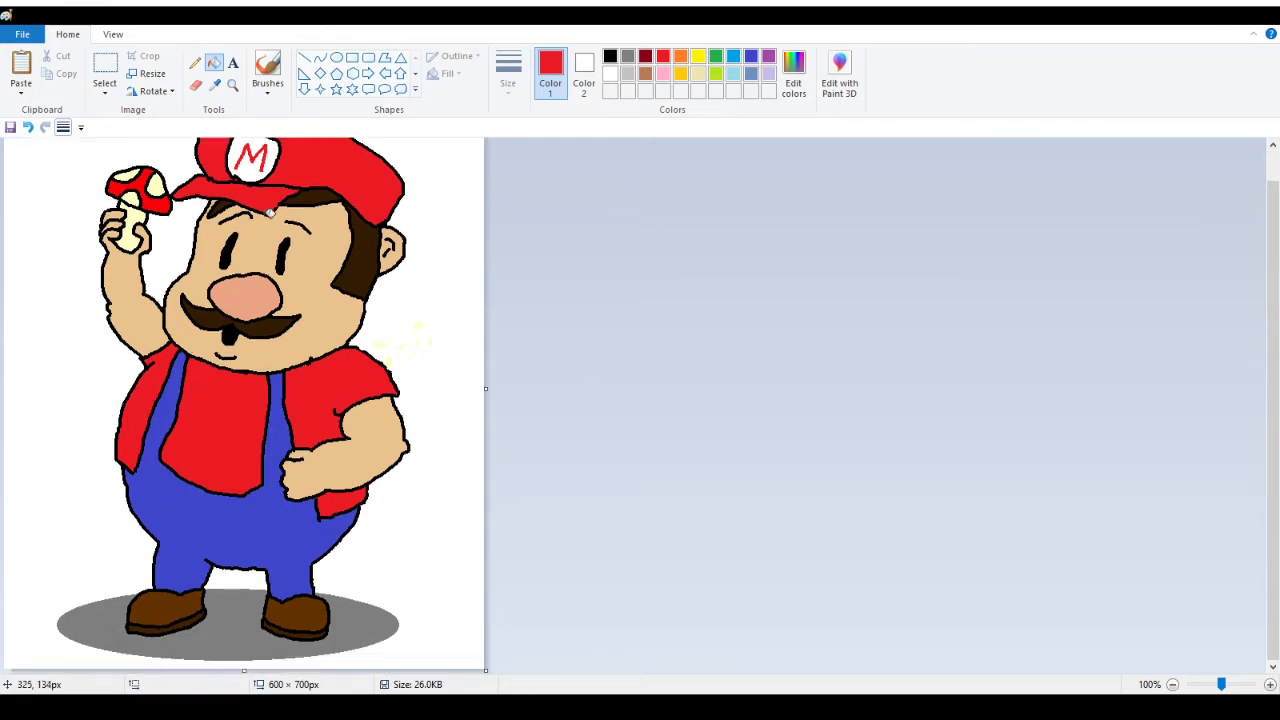
click(195, 62)
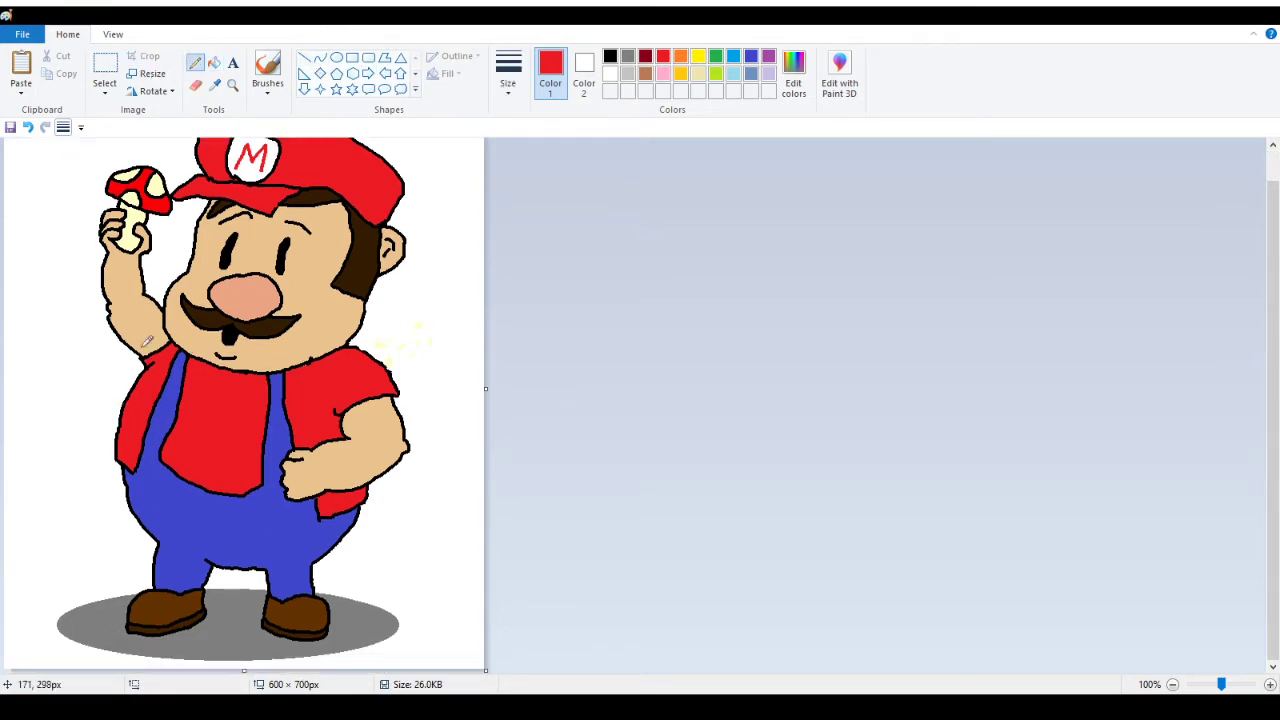
mouse_move(154, 456)
mouse_down()
mouse_move(164, 462)
mouse_move(145, 460)
mouse_up()
click(28, 127)
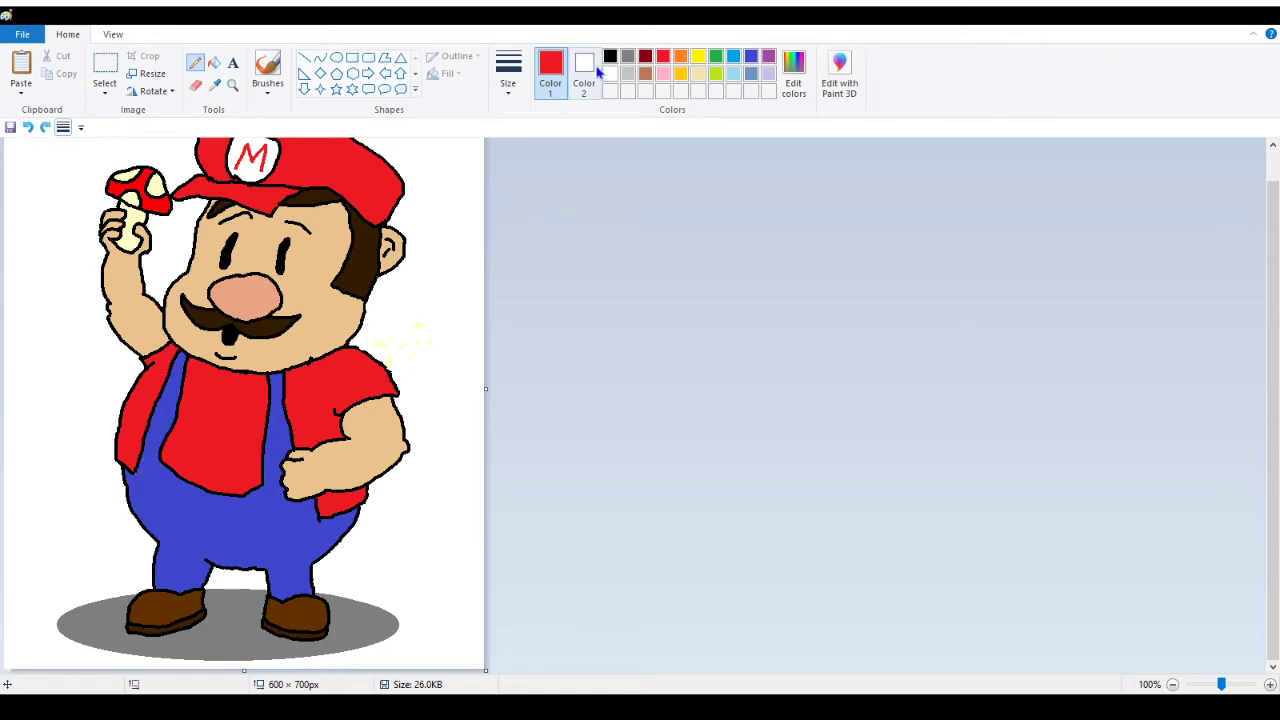
click(610, 58)
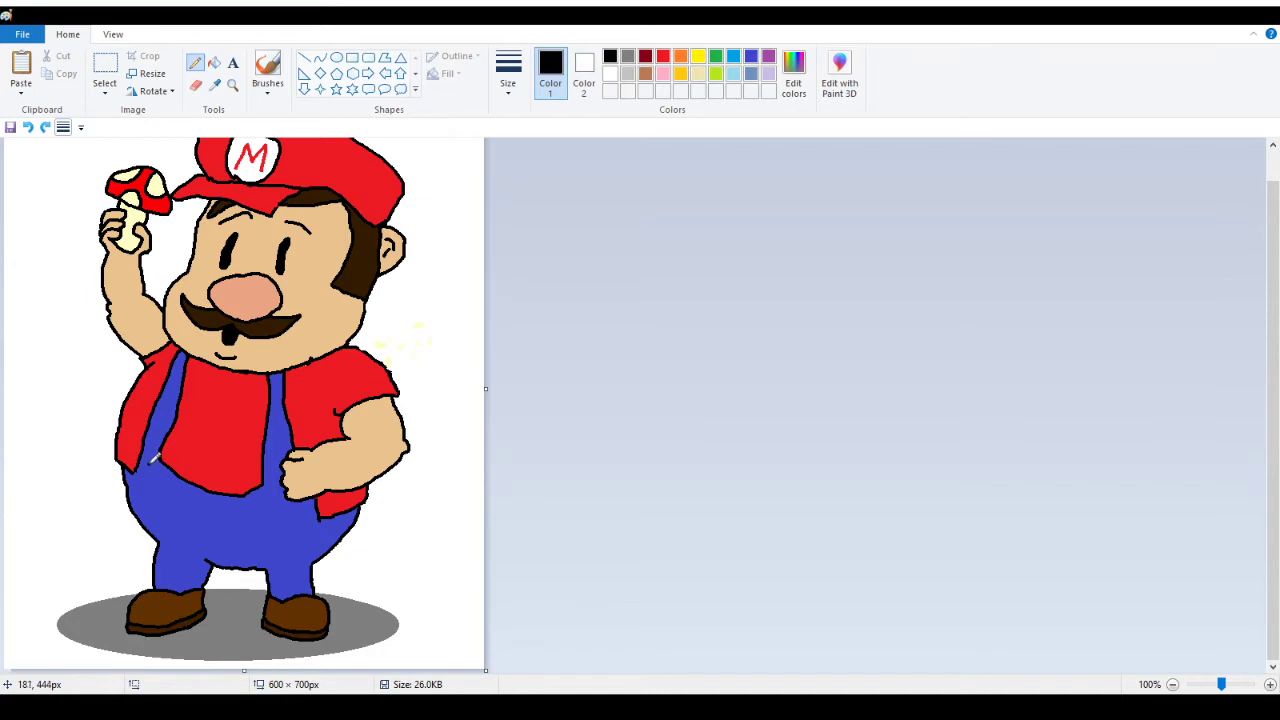
mouse_move(154, 458)
mouse_down()
mouse_move(152, 472)
mouse_move(157, 459)
mouse_up()
drag(276, 480, 276, 500)
Fill both overall buttons with white, undoing any fill that recolors the black outline
click(214, 63)
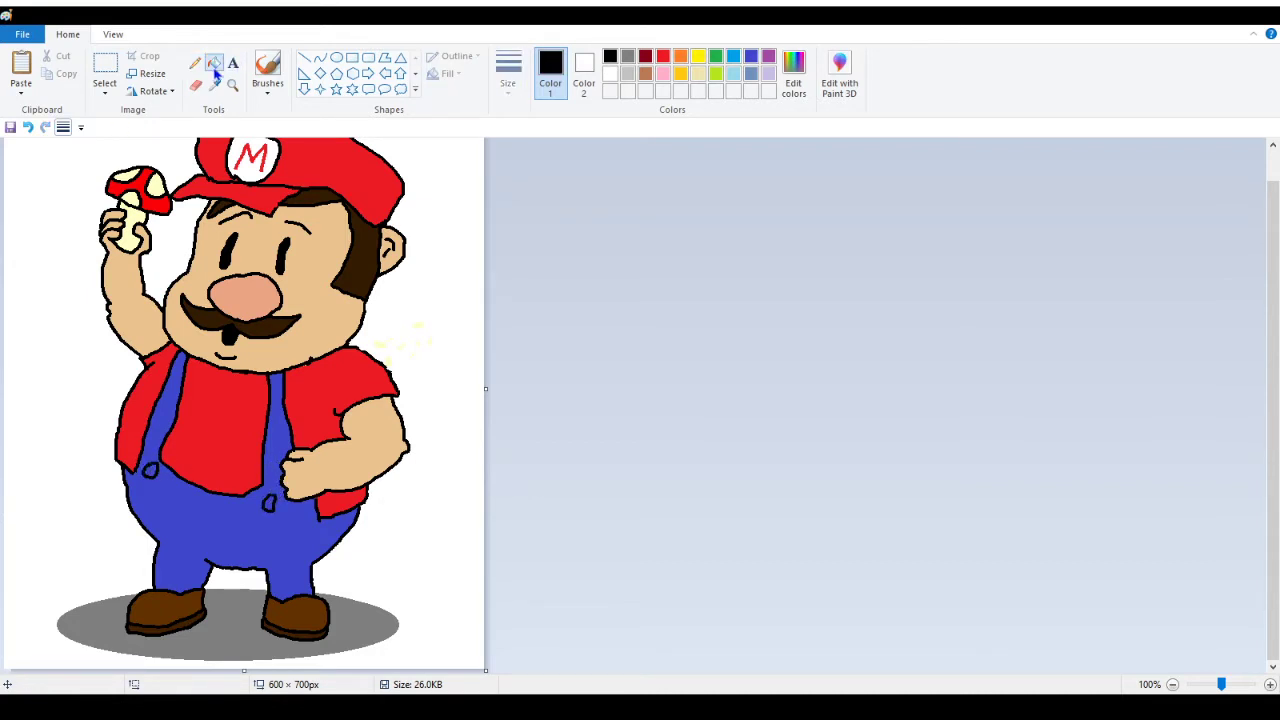
click(151, 469)
click(270, 502)
right_click(270, 503)
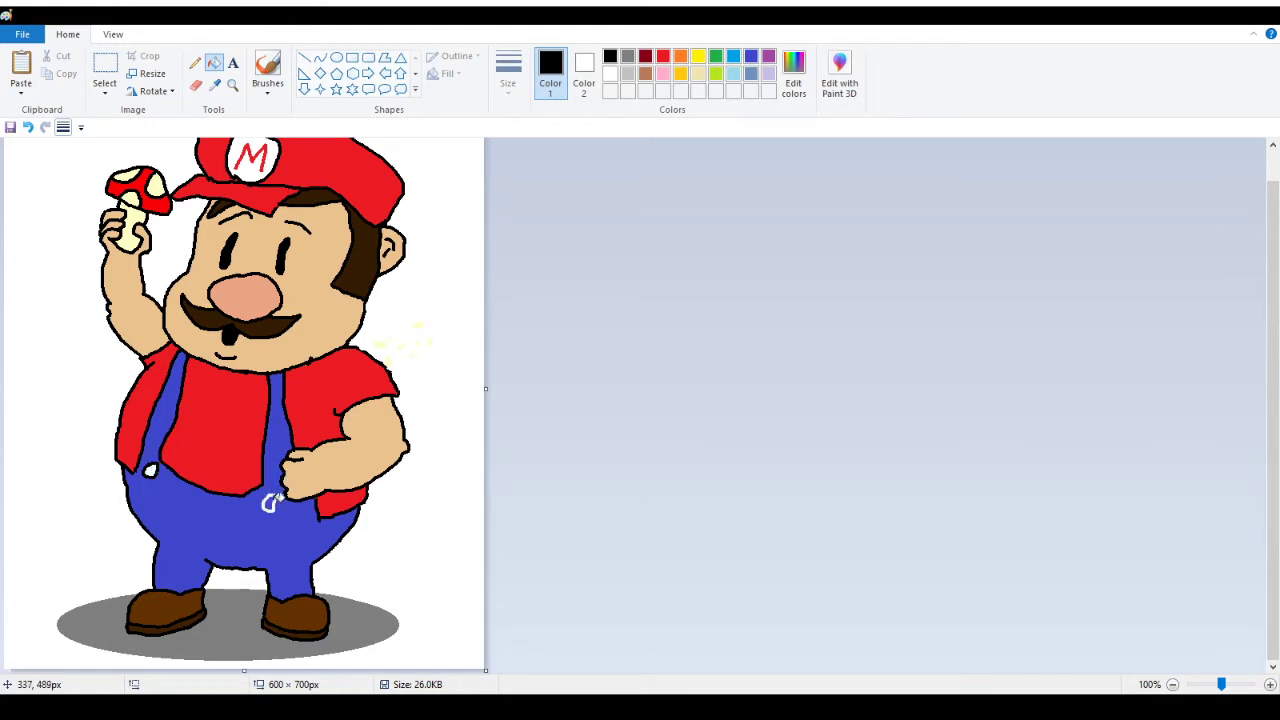
click(30, 128)
click(30, 128)
click(30, 128)
Save the finished picture and start a new blank one
click(10, 128)
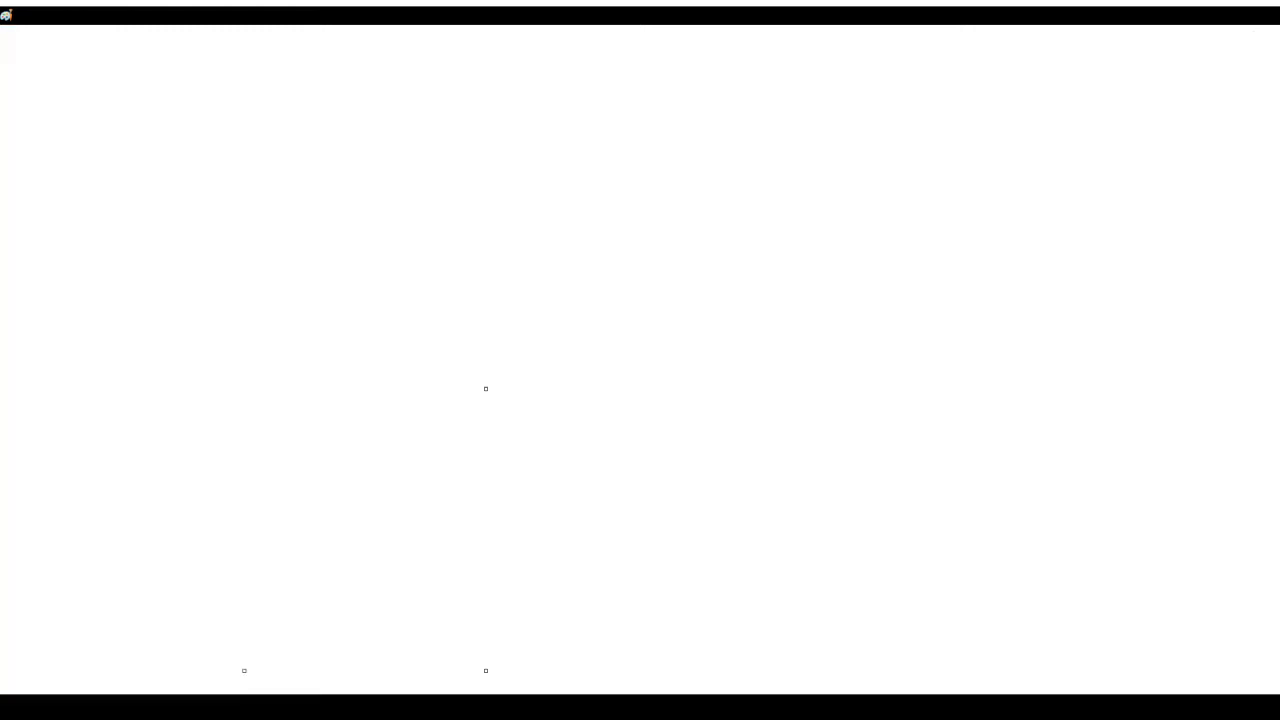
scroll(390, 225, up, 1)
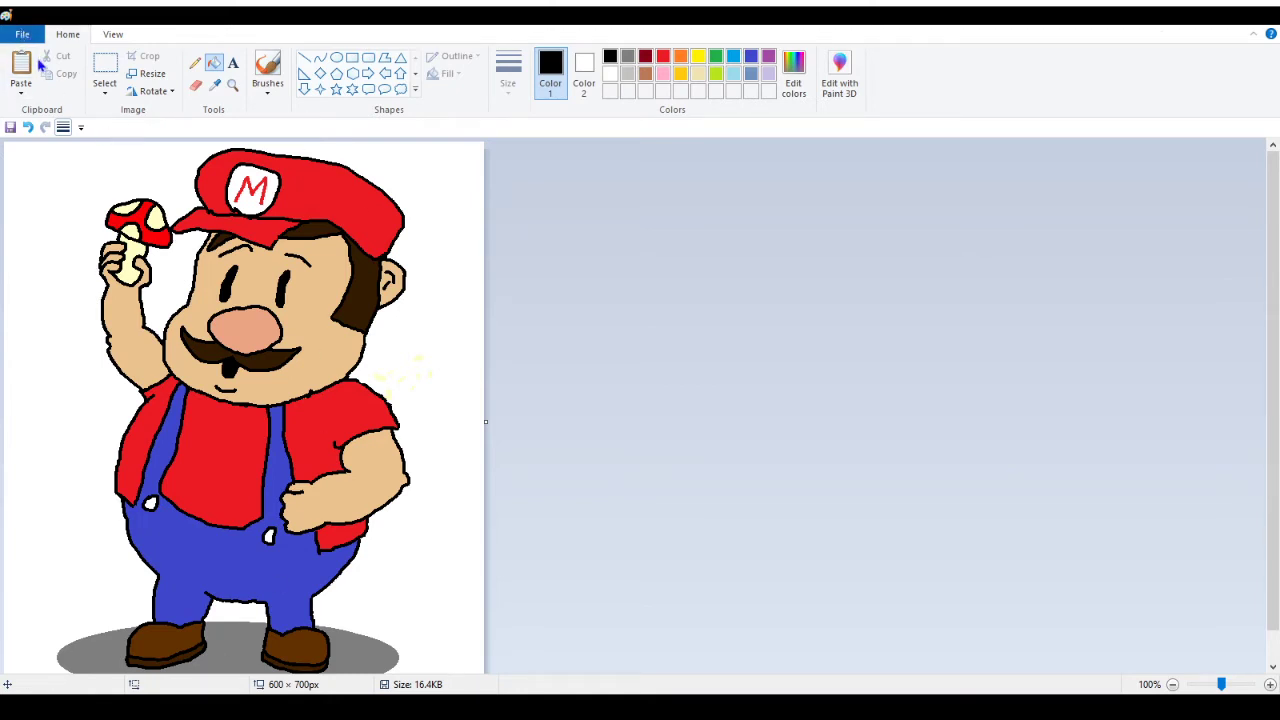
key(ctrl+n)
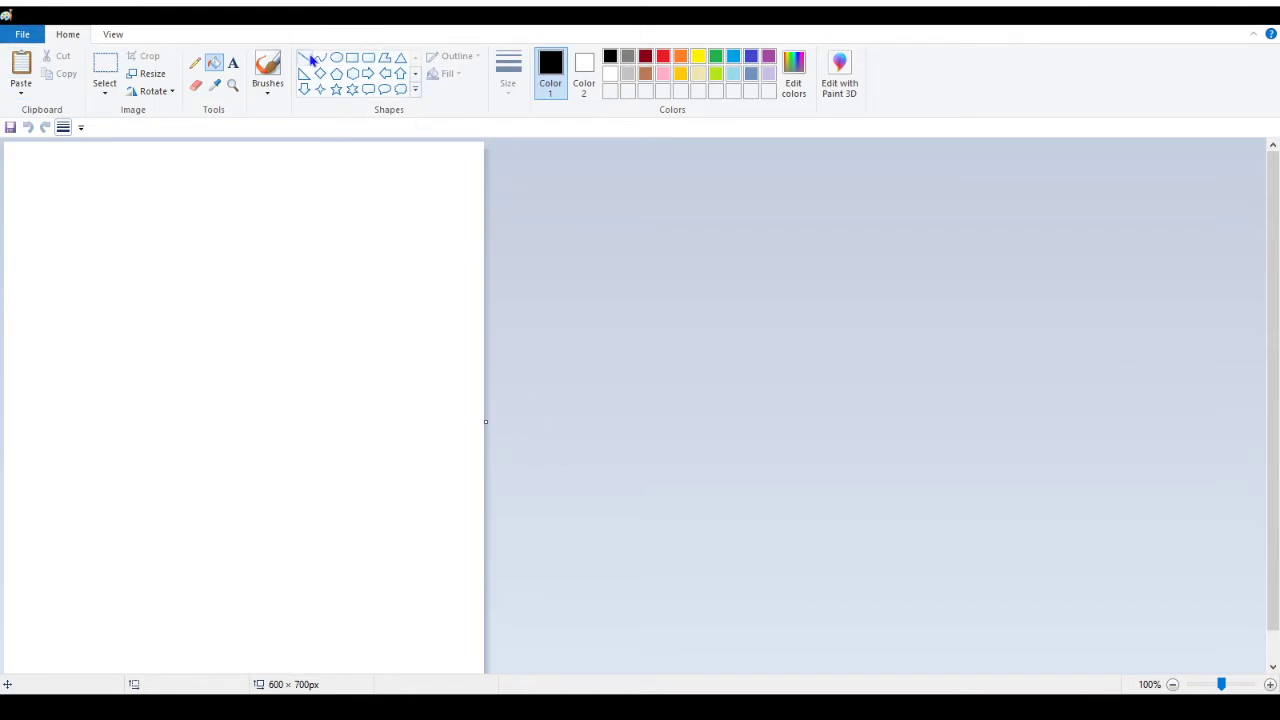
Draw a black vertical line about 377 px long, move it to the canvas's right edge and widen the canvas to about 1383 px
click(311, 60)
drag(400, 237, 400, 539)
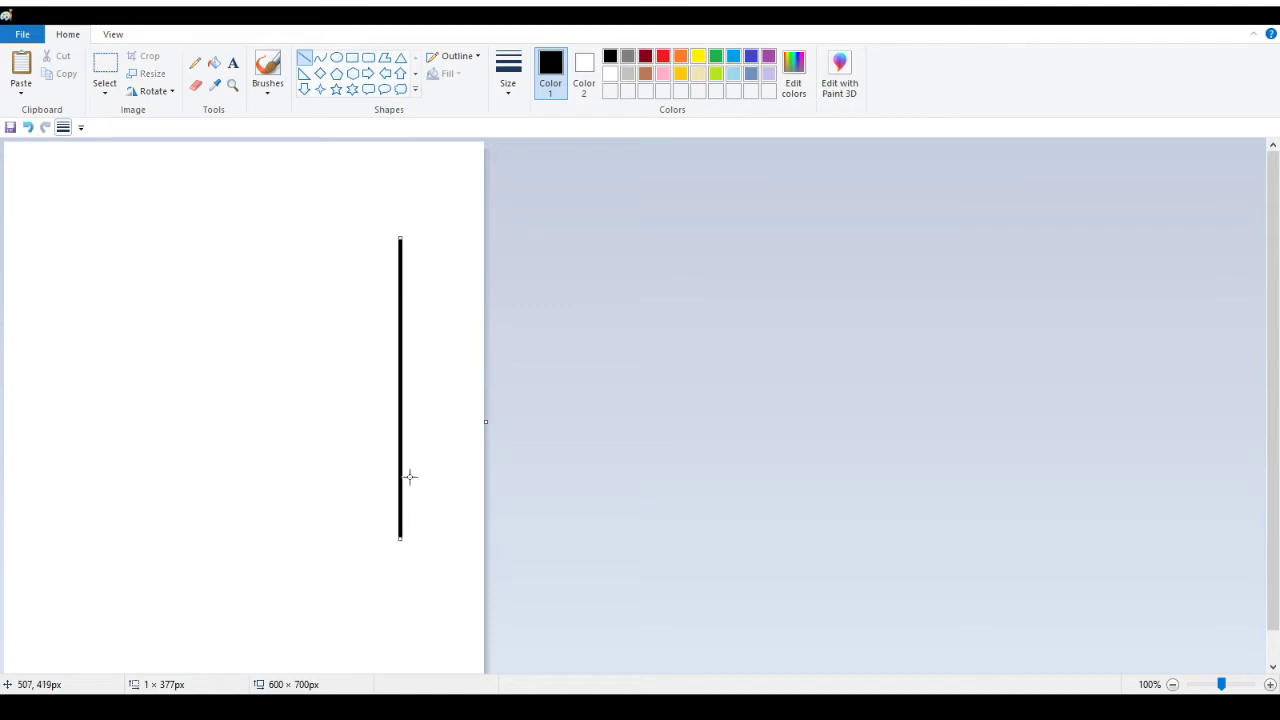
drag(403, 420, 485, 472)
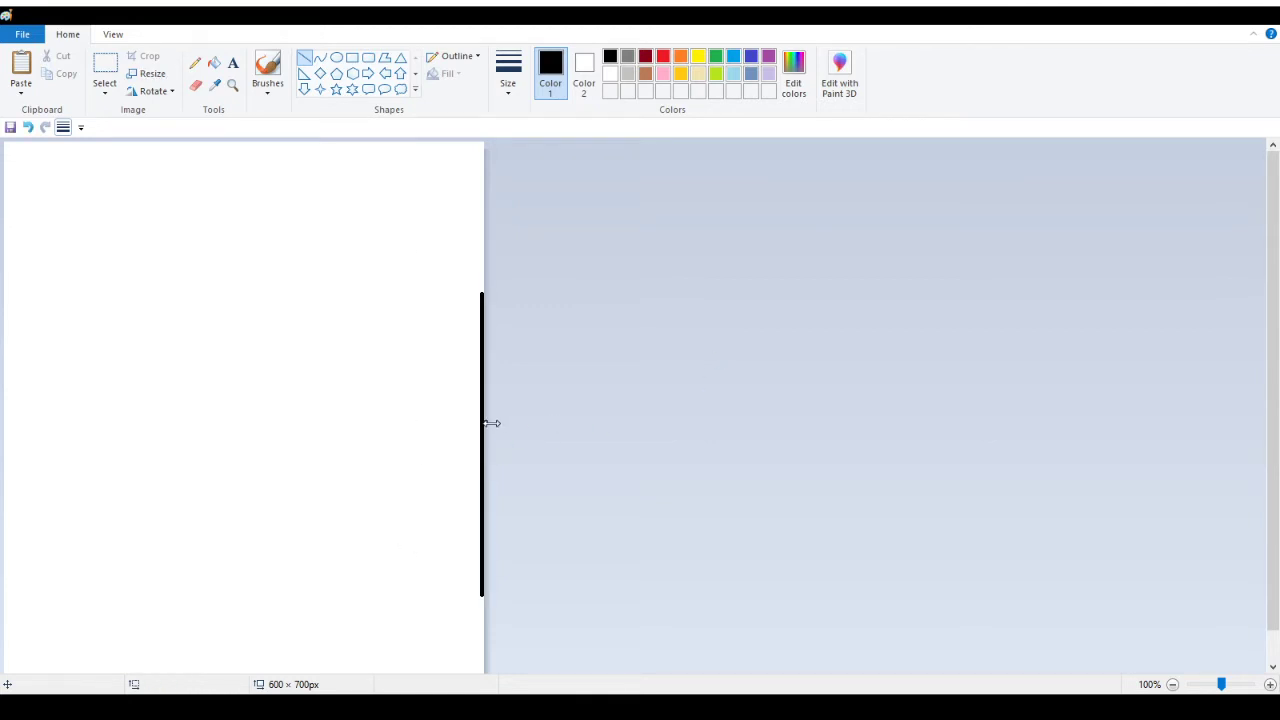
drag(489, 420, 1111, 346)
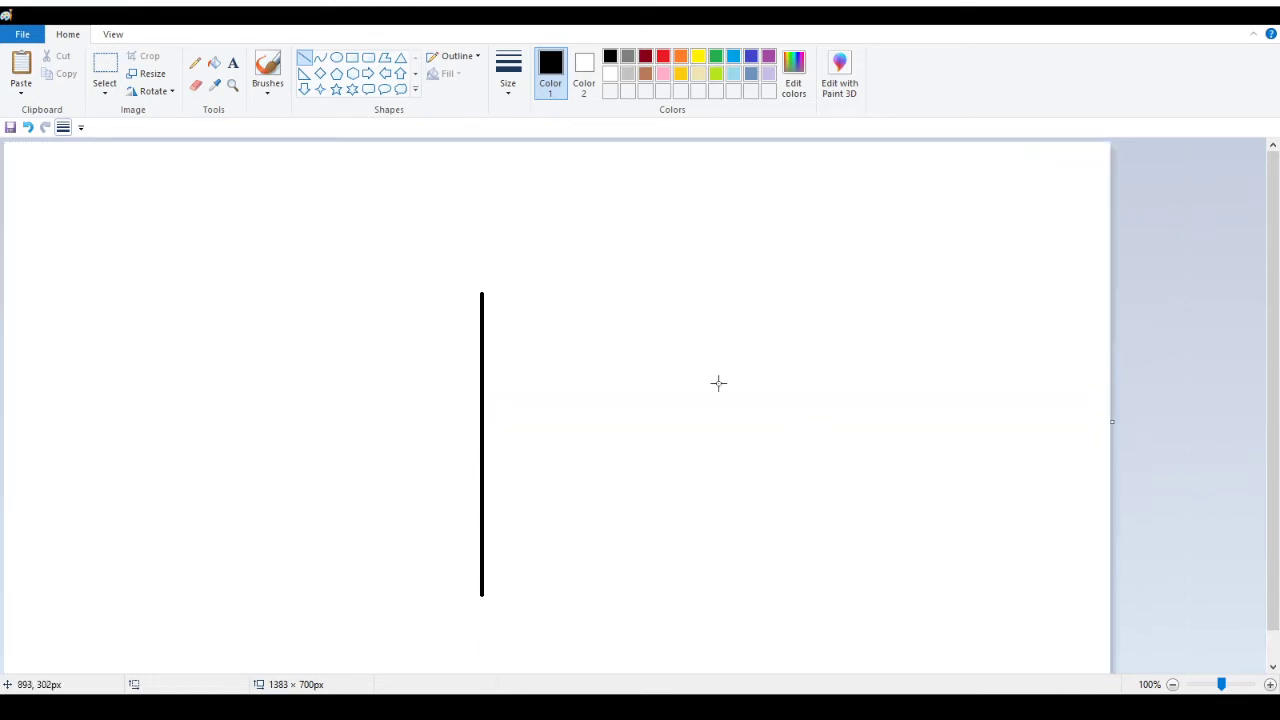
click(195, 62)
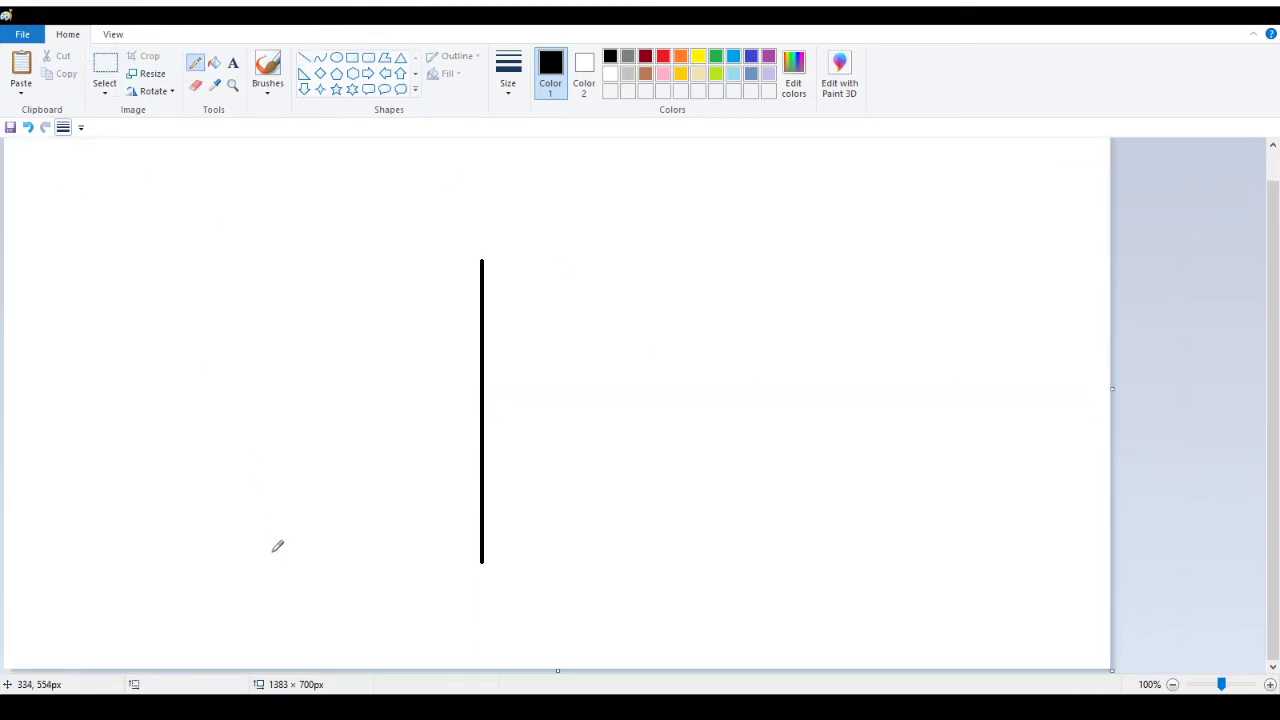
scroll(280, 548, down, 1)
scroll(206, 286, up, 1)
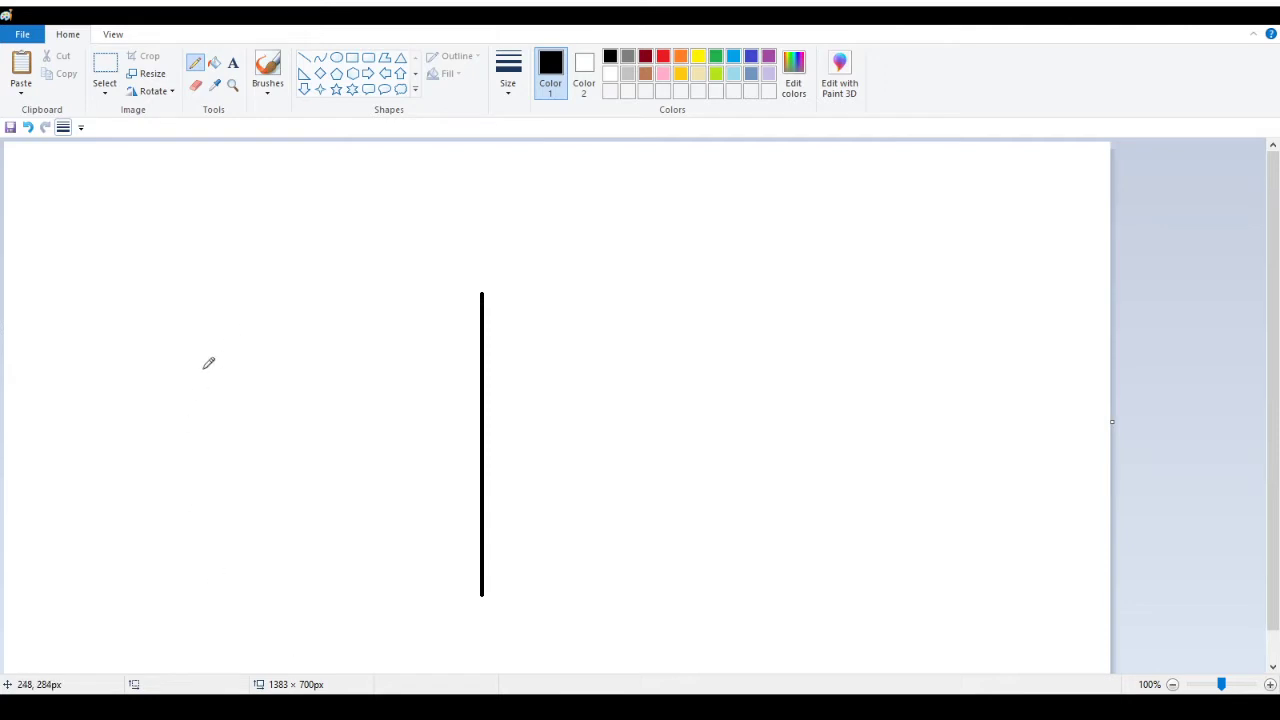
scroll(200, 380, down, 1)
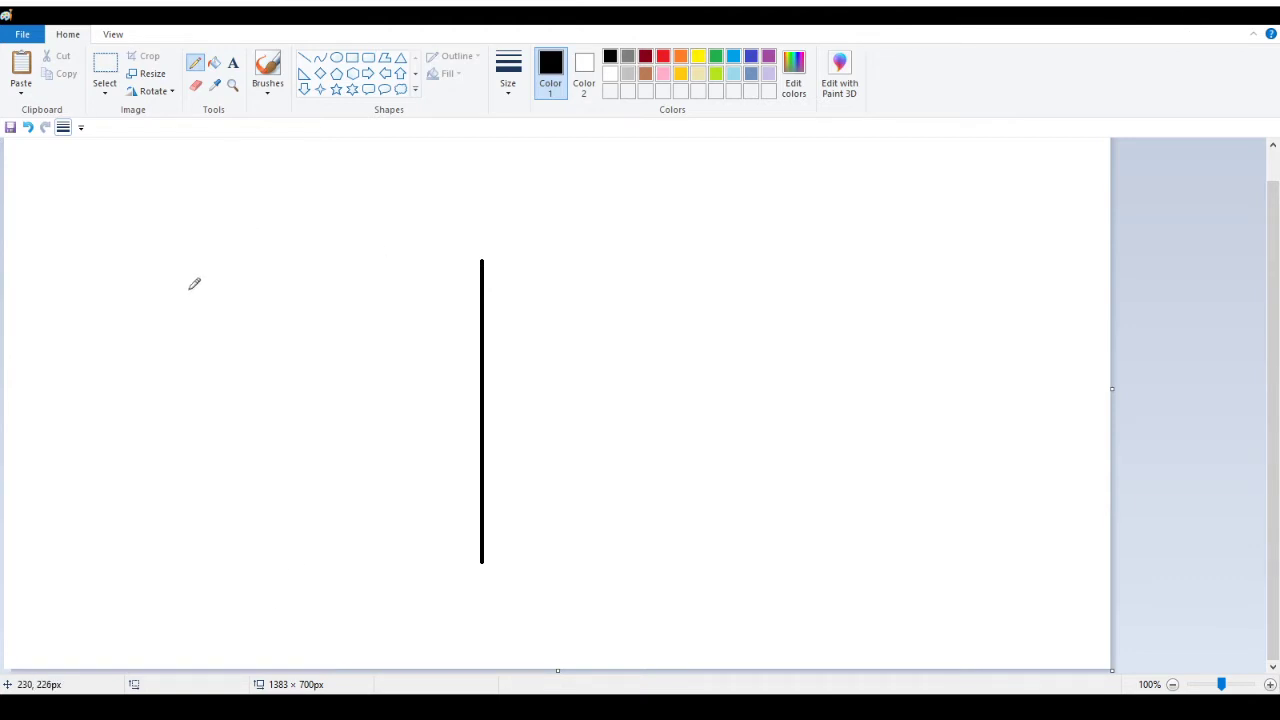
scroll(192, 300, up, 1)
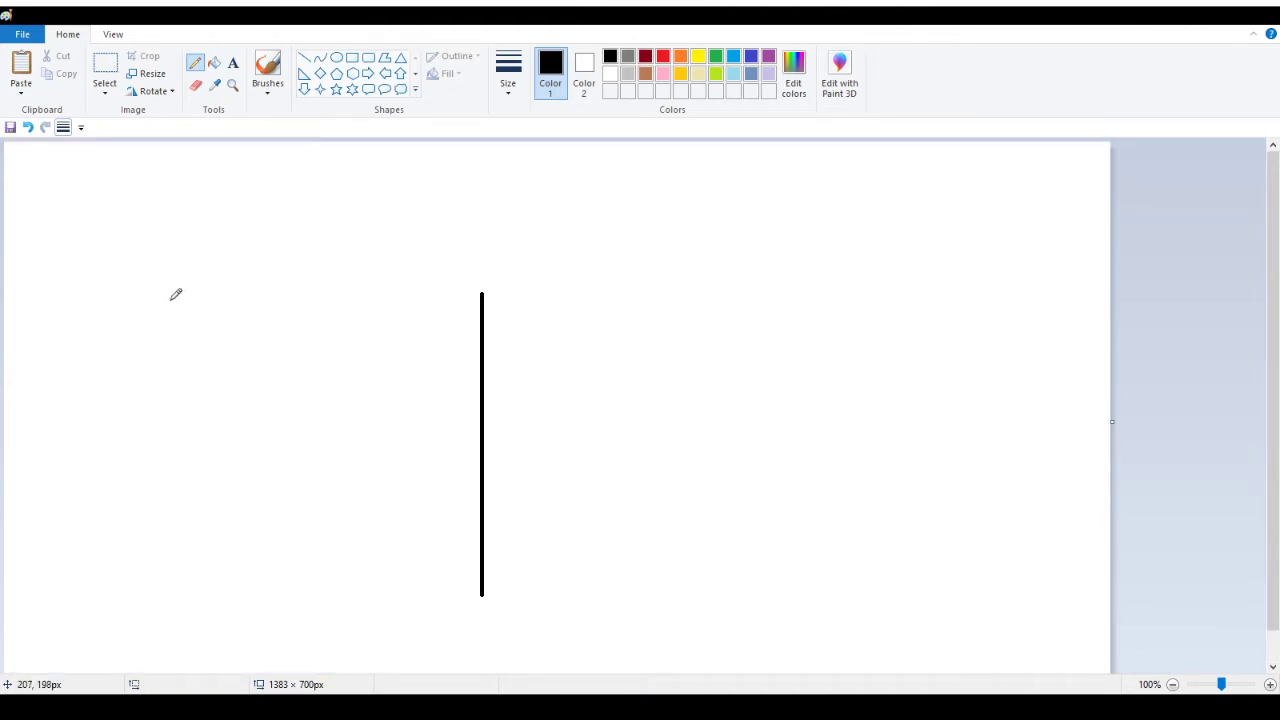
mouse_move(156, 285)
mouse_down()
mouse_move(161, 377)
mouse_move(186, 396)
mouse_move(273, 386)
mouse_move(307, 346)
mouse_move(313, 277)
mouse_up()
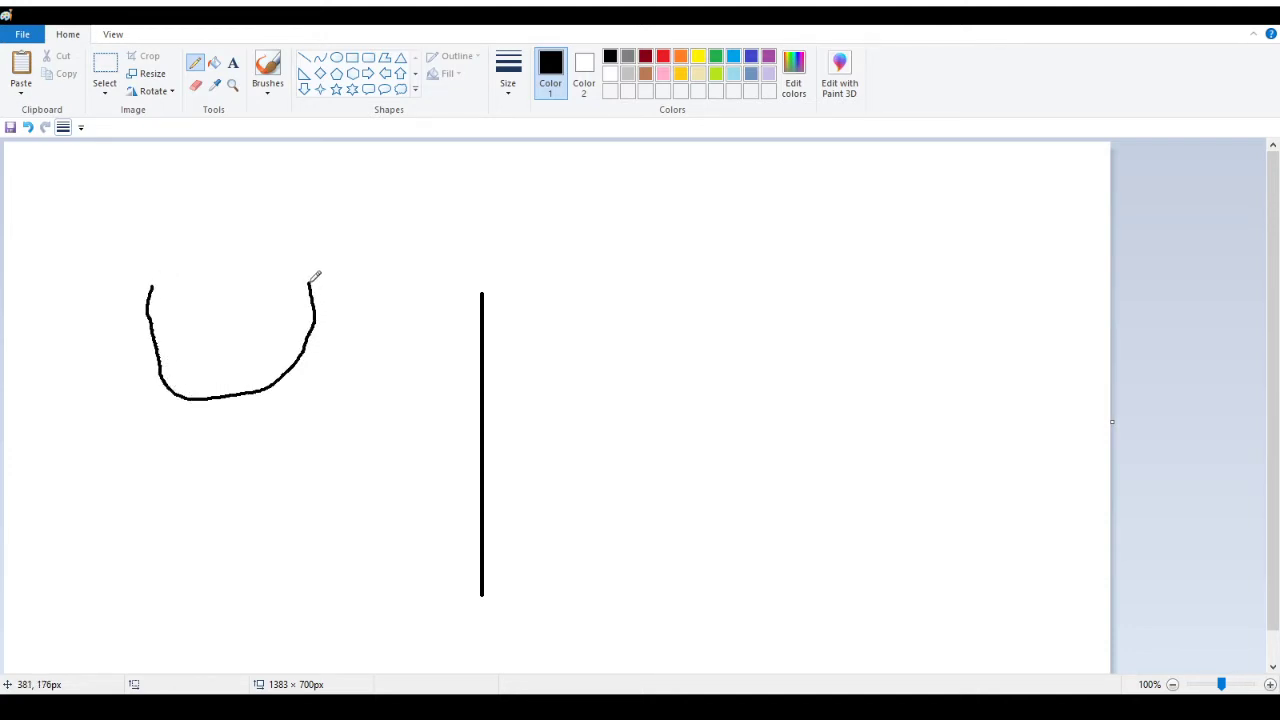
click(28, 127)
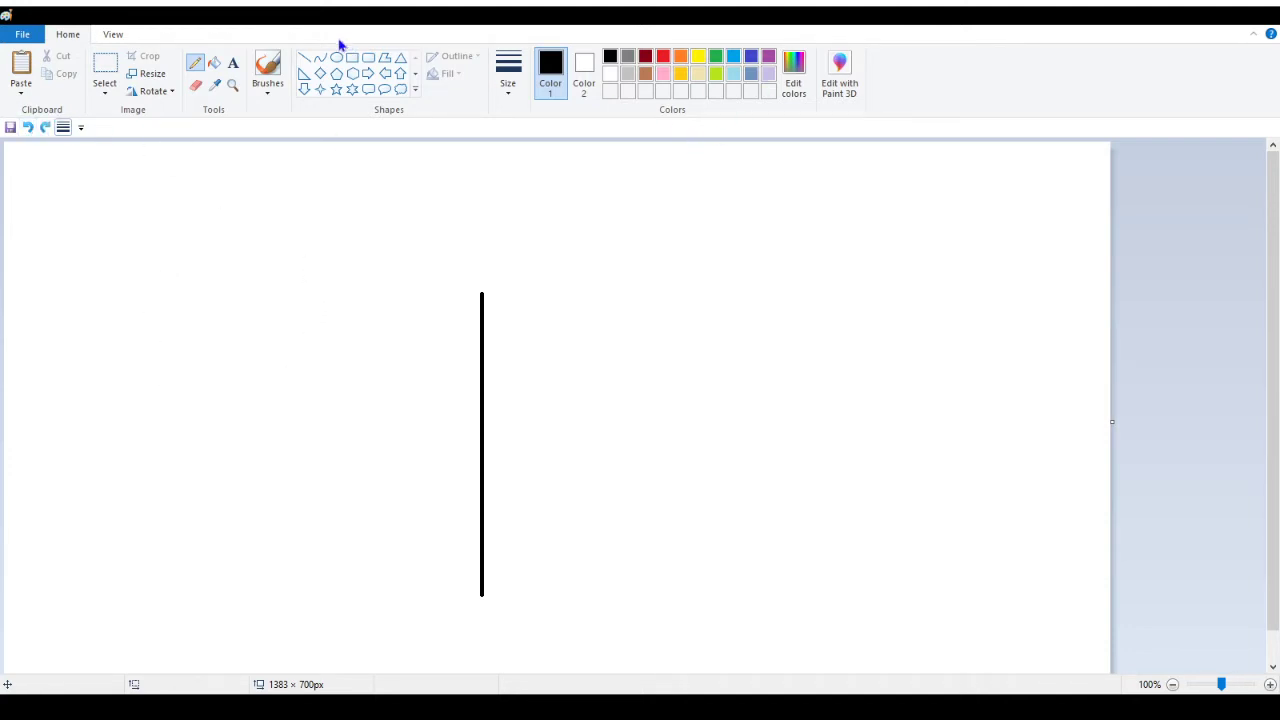
Draw a red guide circle about 150 × 147 px left of the vertical line, and get a black pencil ready
click(337, 57)
click(662, 57)
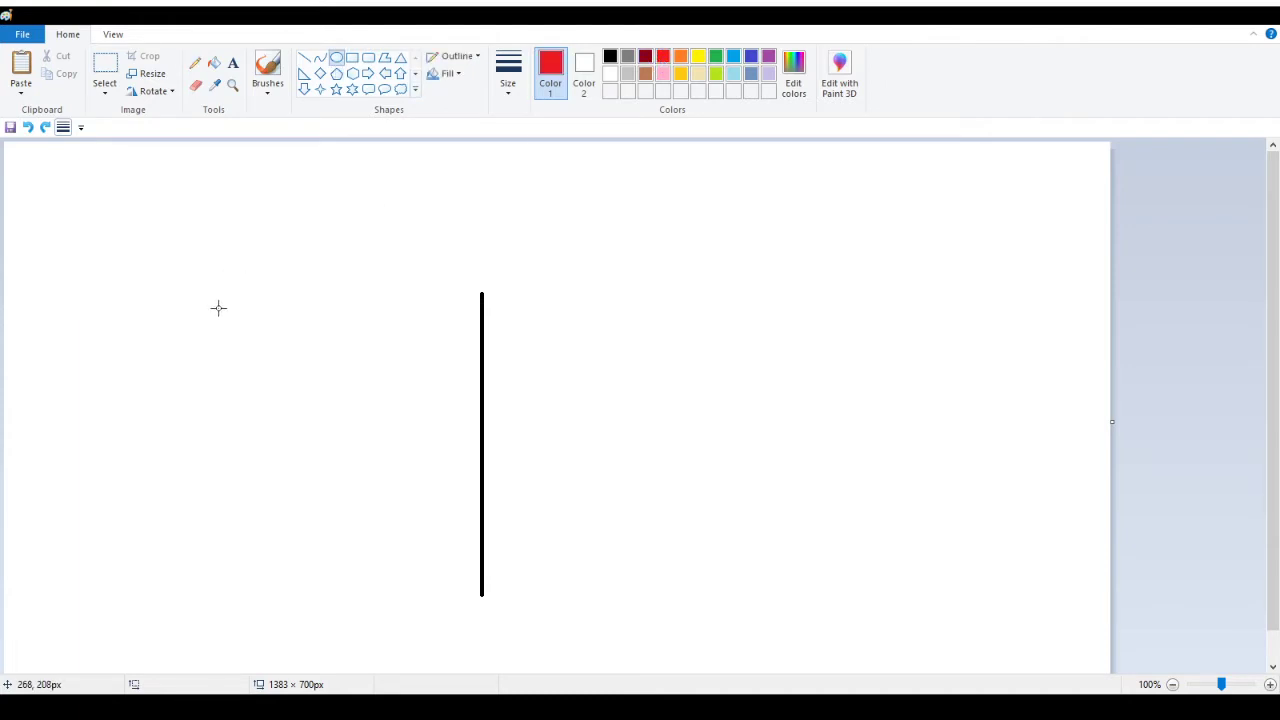
drag(168, 264, 290, 384)
mouse_move(229, 340)
mouse_down()
mouse_move(251, 346)
mouse_move(232, 347)
mouse_move(260, 323)
mouse_move(240, 343)
mouse_move(280, 349)
mouse_move(249, 341)
mouse_up()
scroll(335, 431, down, 1)
scroll(328, 438, up, 1)
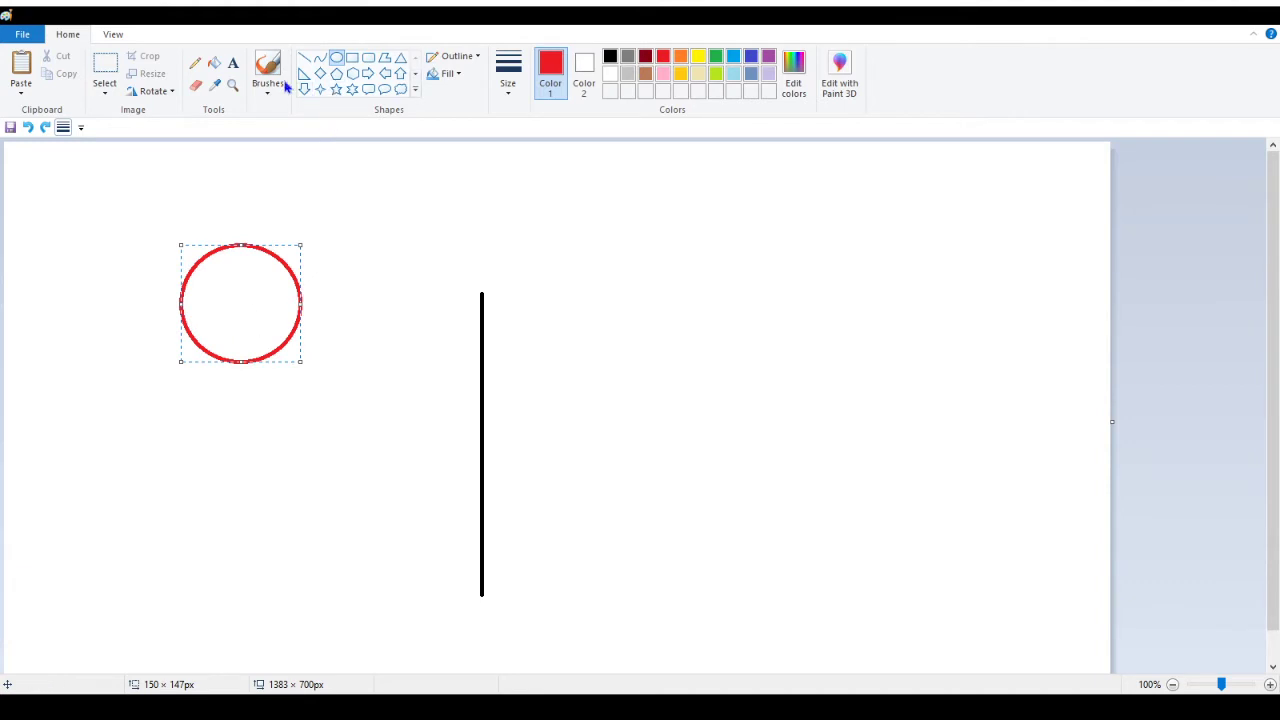
click(195, 62)
click(610, 57)
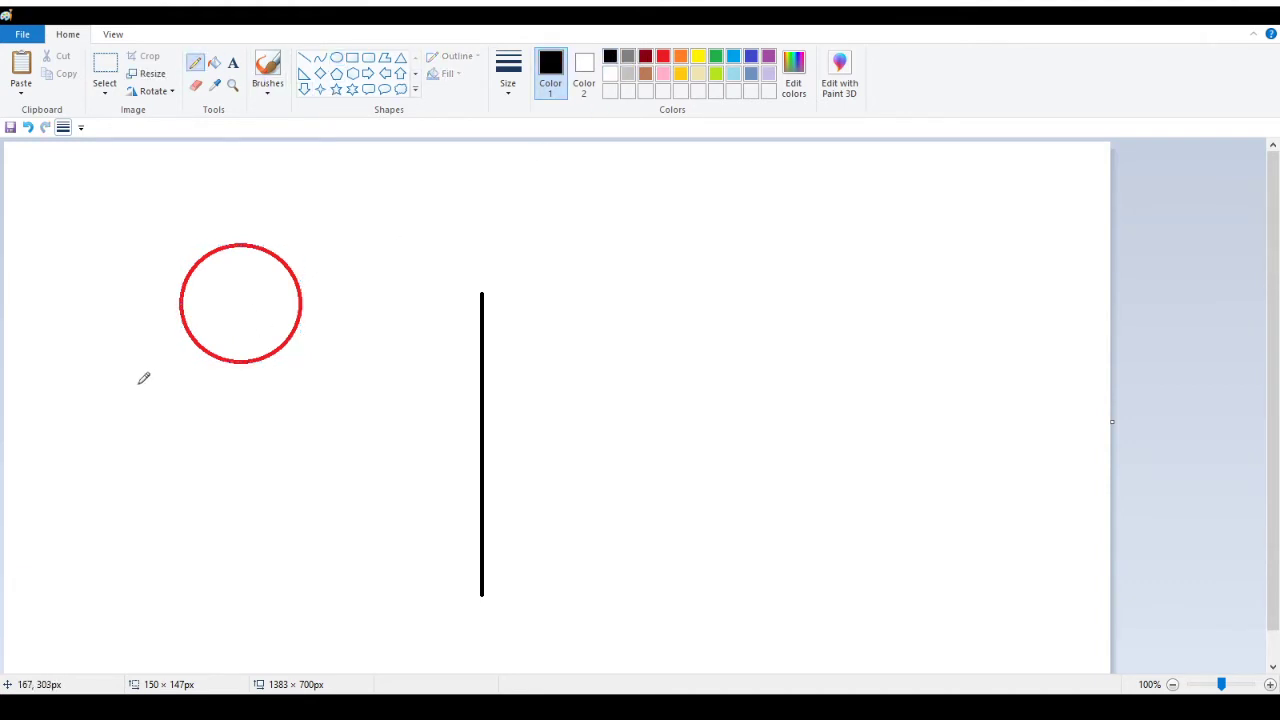
scroll(141, 382, down, 1)
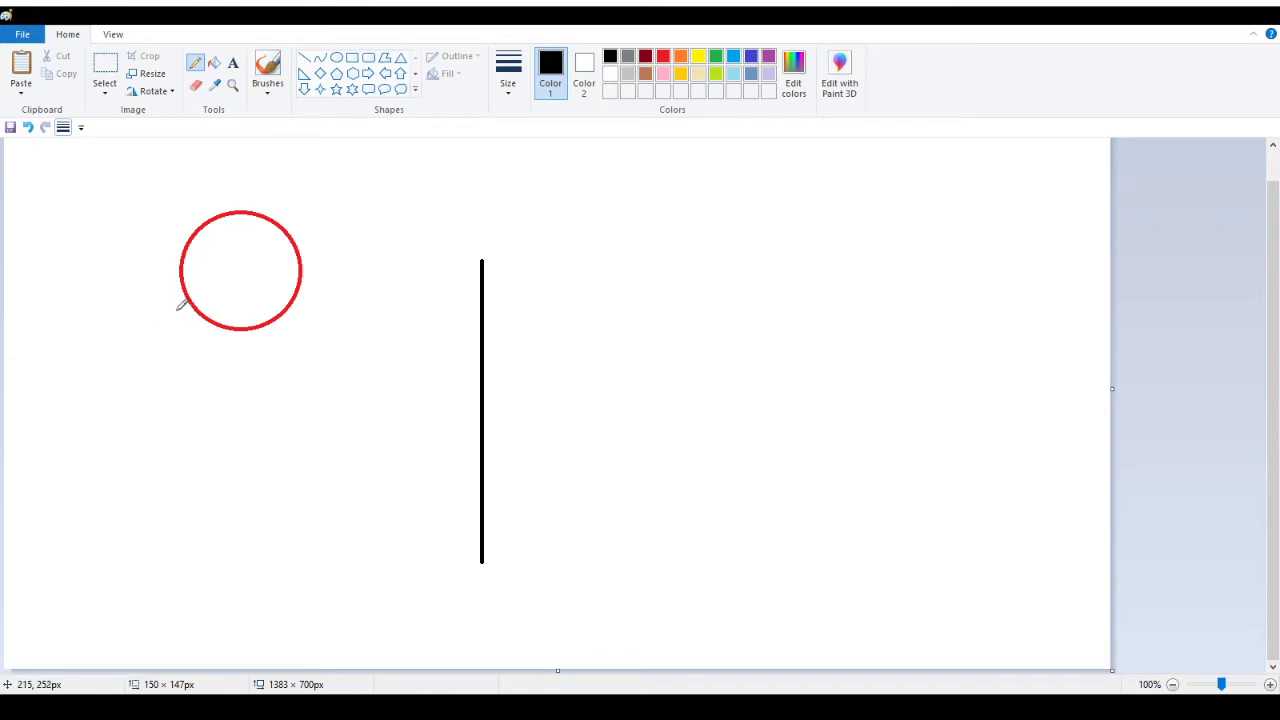
scroll(181, 305, up, 1)
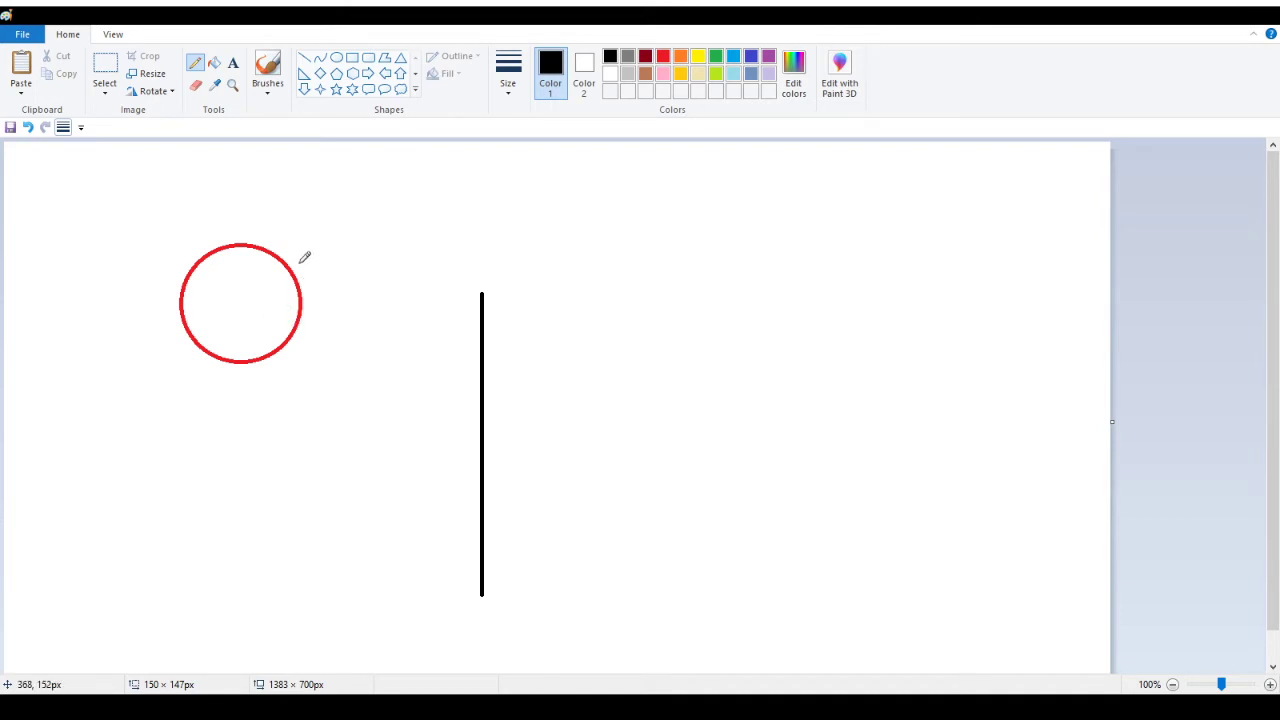
mouse_move(300, 257)
mouse_down()
mouse_move(308, 342)
mouse_move(285, 374)
mouse_move(238, 393)
mouse_move(204, 391)
mouse_move(168, 365)
mouse_move(151, 335)
mouse_move(176, 265)
mouse_up()
click(28, 127)
drag(299, 256, 299, 280)
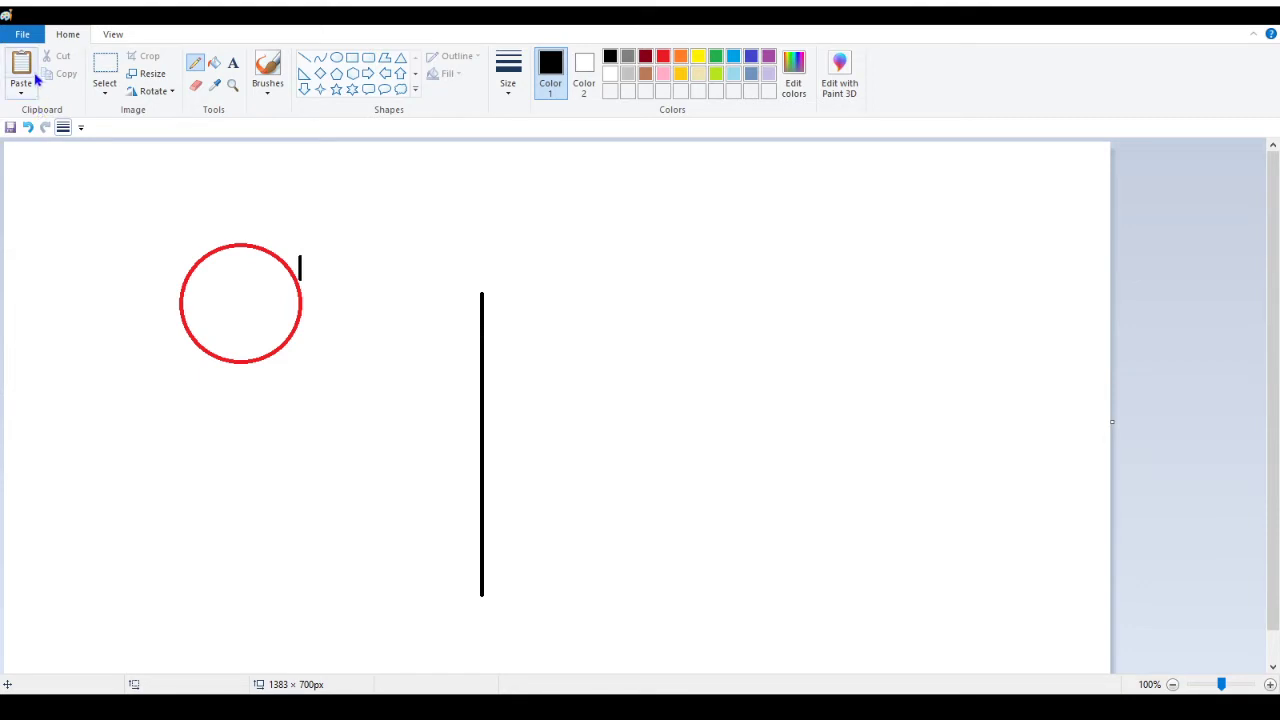
click(28, 127)
mouse_move(299, 252)
mouse_down()
mouse_move(312, 328)
mouse_move(303, 364)
mouse_move(276, 384)
mouse_move(208, 378)
mouse_move(176, 356)
mouse_move(152, 302)
mouse_up()
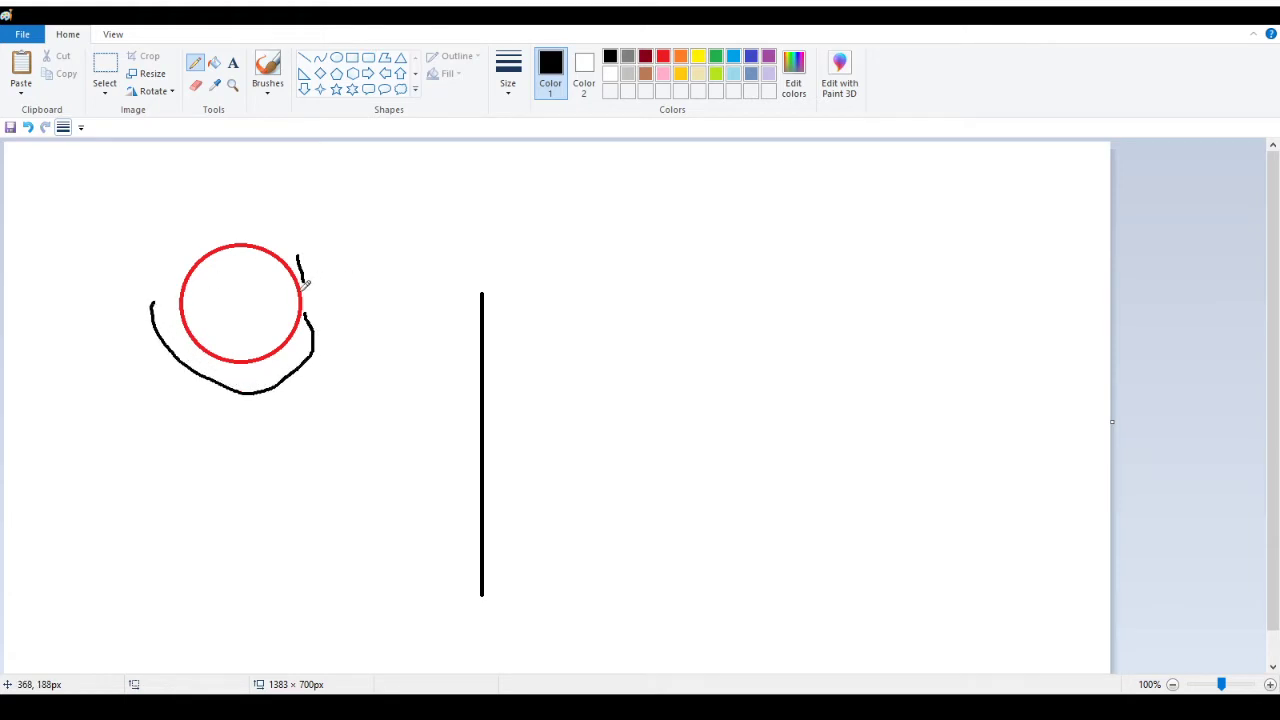
click(214, 62)
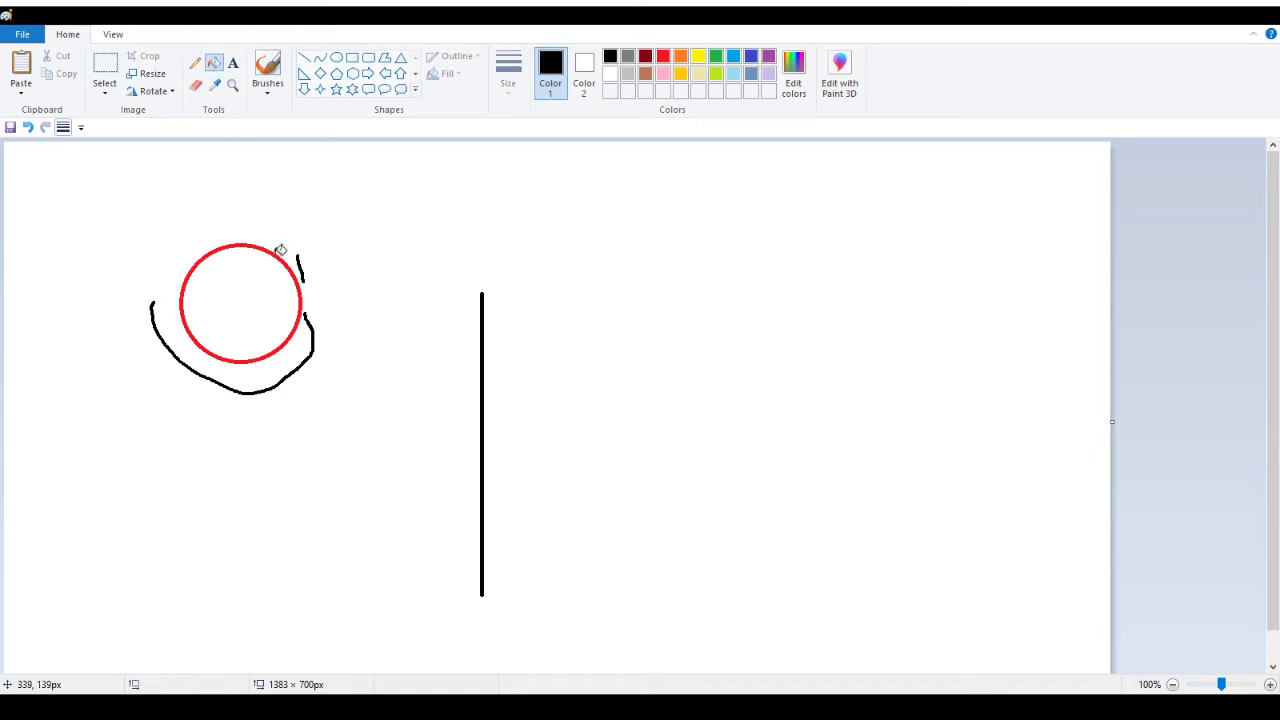
click(195, 65)
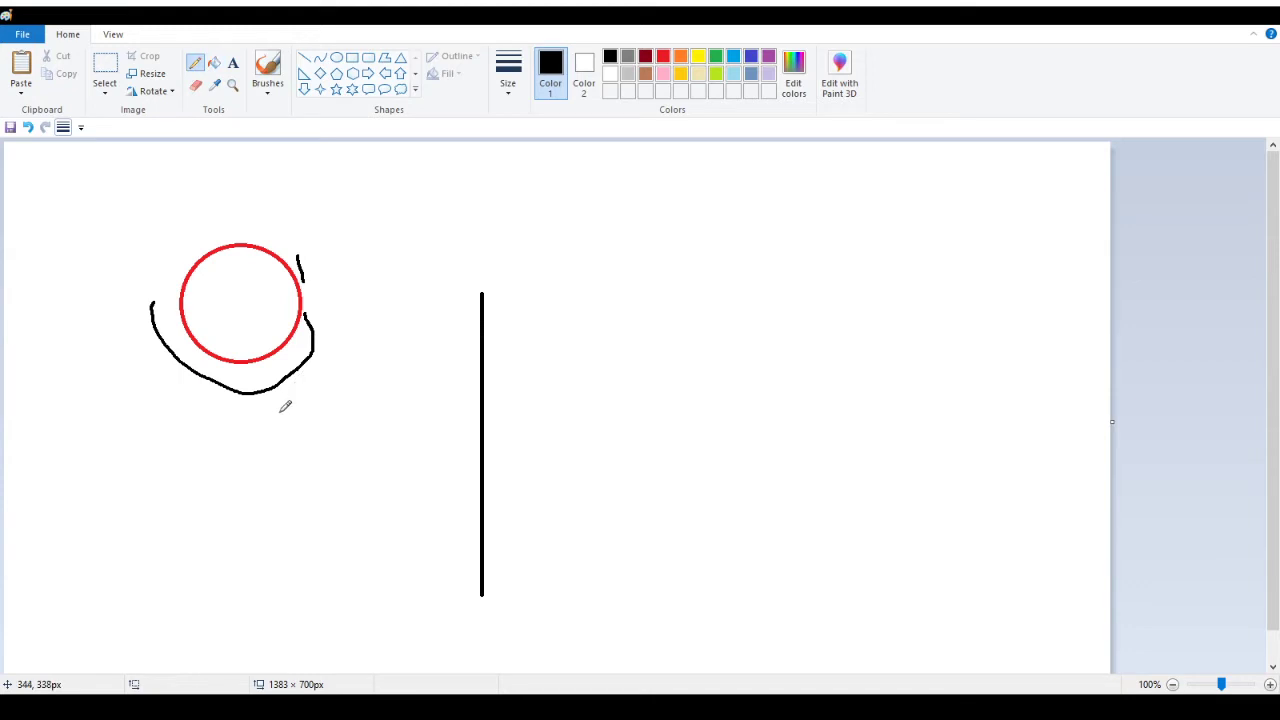
scroll(241, 491, down, 1)
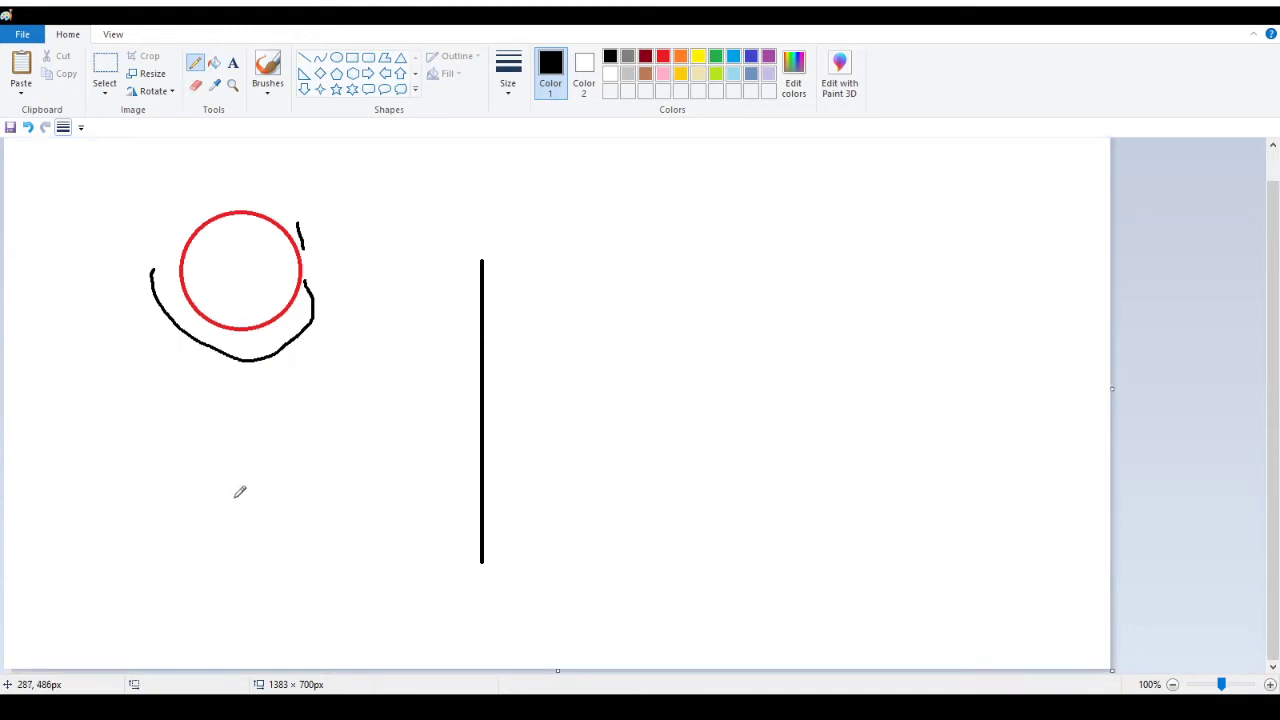
scroll(240, 491, up, 1)
click(28, 127)
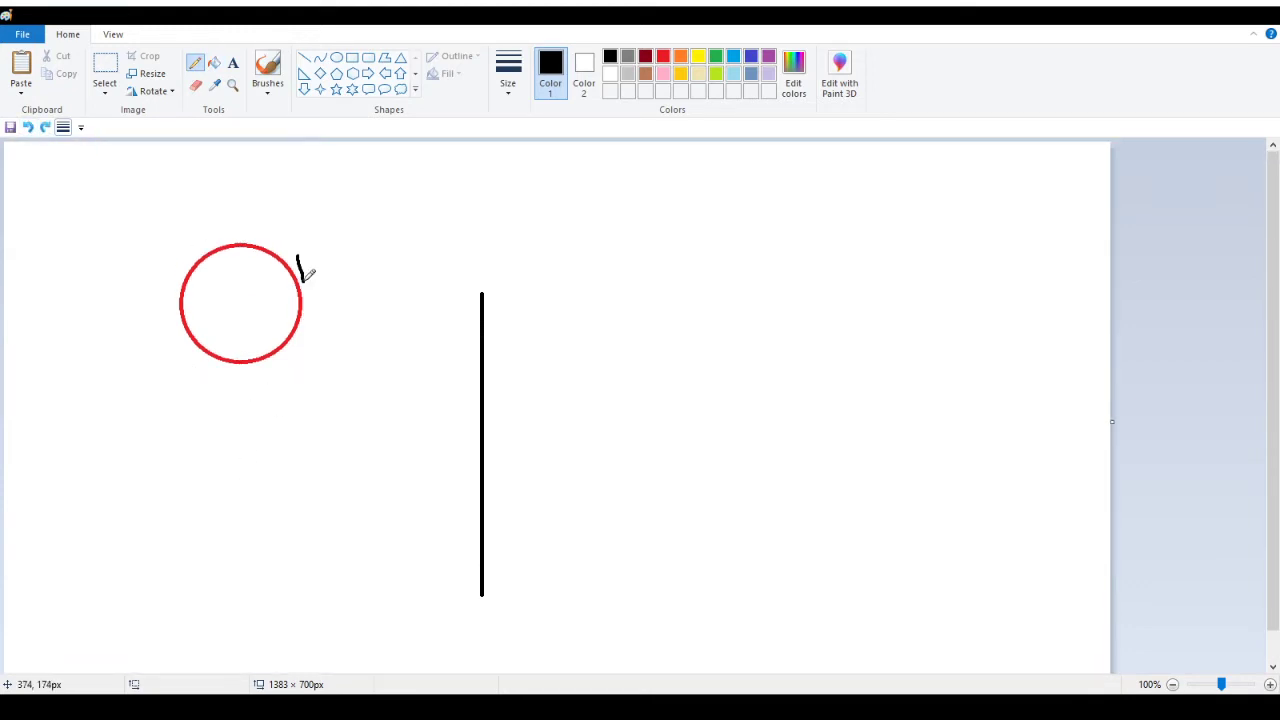
click(28, 127)
Draw a black U-shaped outline around the sides and bottom of the red circle, and fill the circle's line with white
mouse_move(294, 247)
mouse_down()
mouse_move(302, 340)
mouse_move(280, 368)
mouse_move(245, 380)
mouse_move(177, 344)
mouse_move(149, 304)
mouse_move(149, 247)
mouse_up()
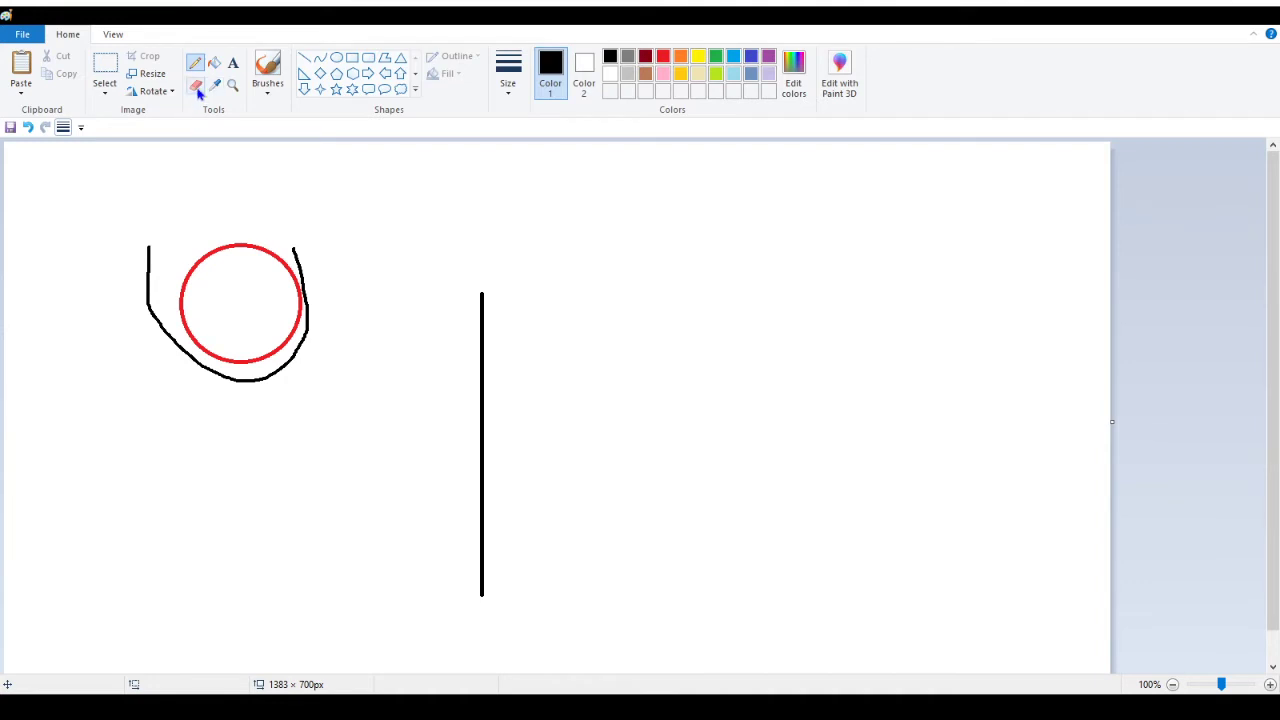
click(214, 62)
right_click(281, 251)
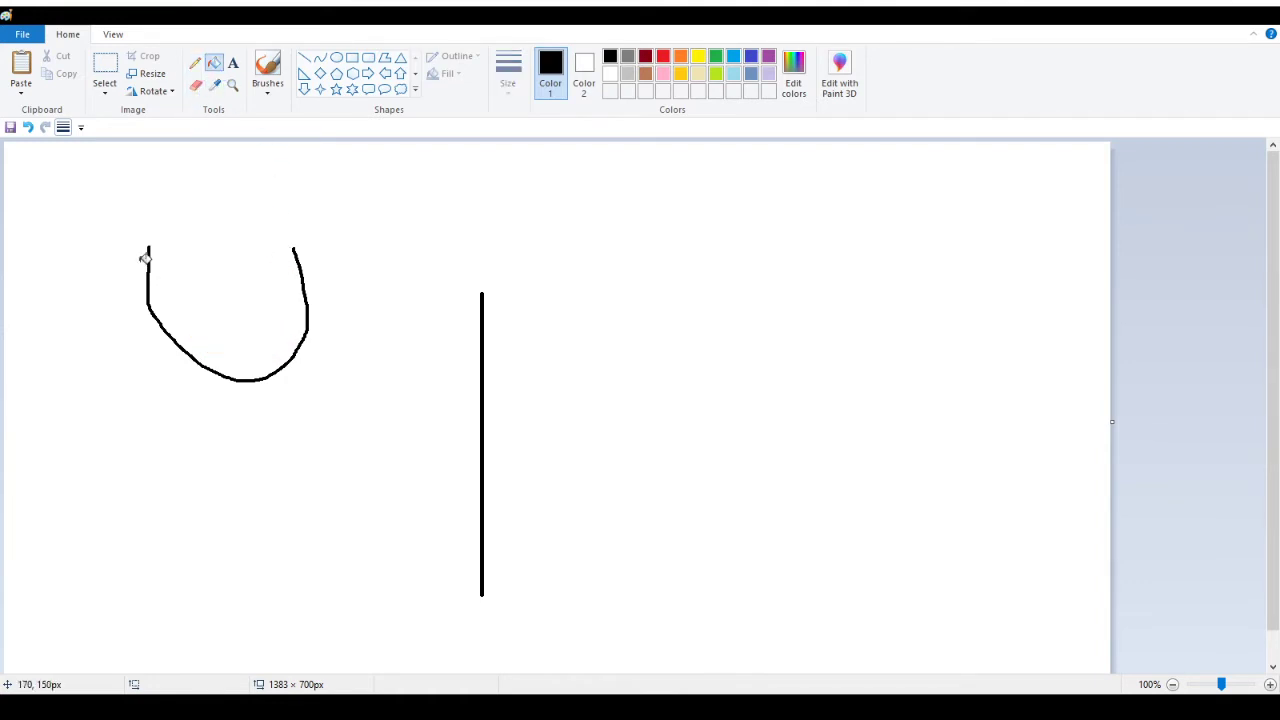
Erase the left side of the U-shaped outline and draw two short vertical eye strokes inside it, near its right side
click(195, 85)
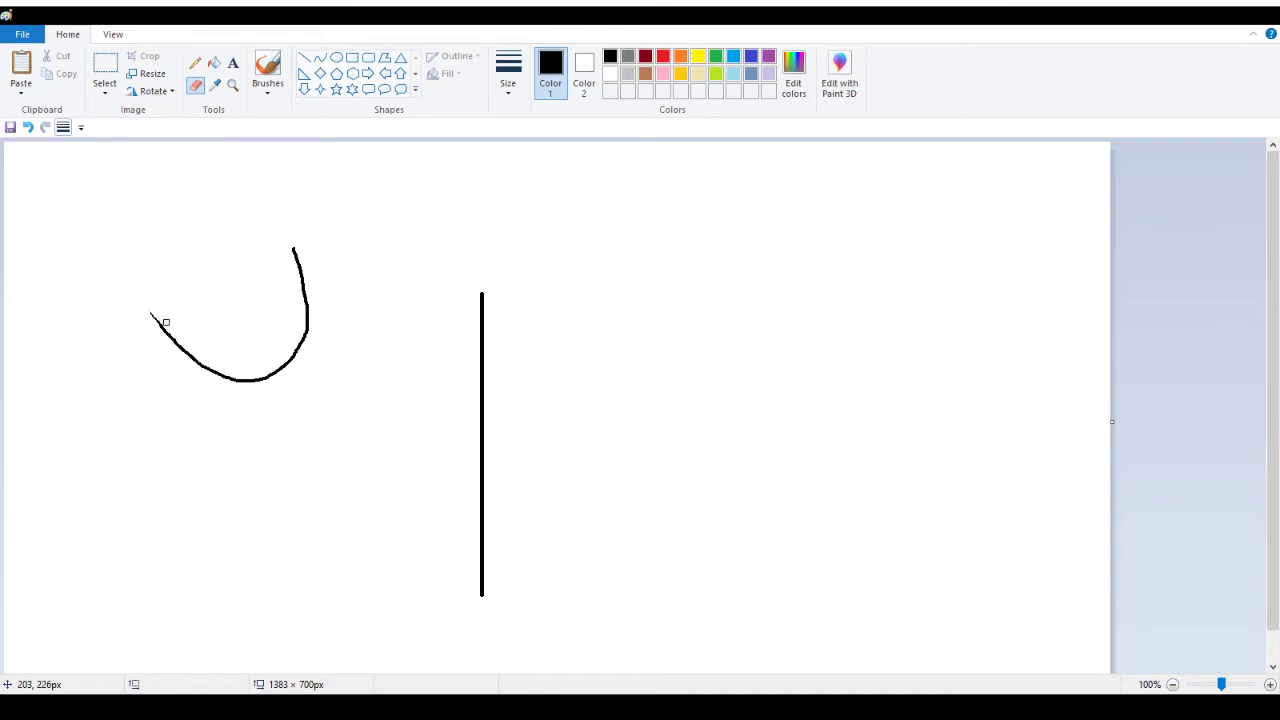
click(195, 62)
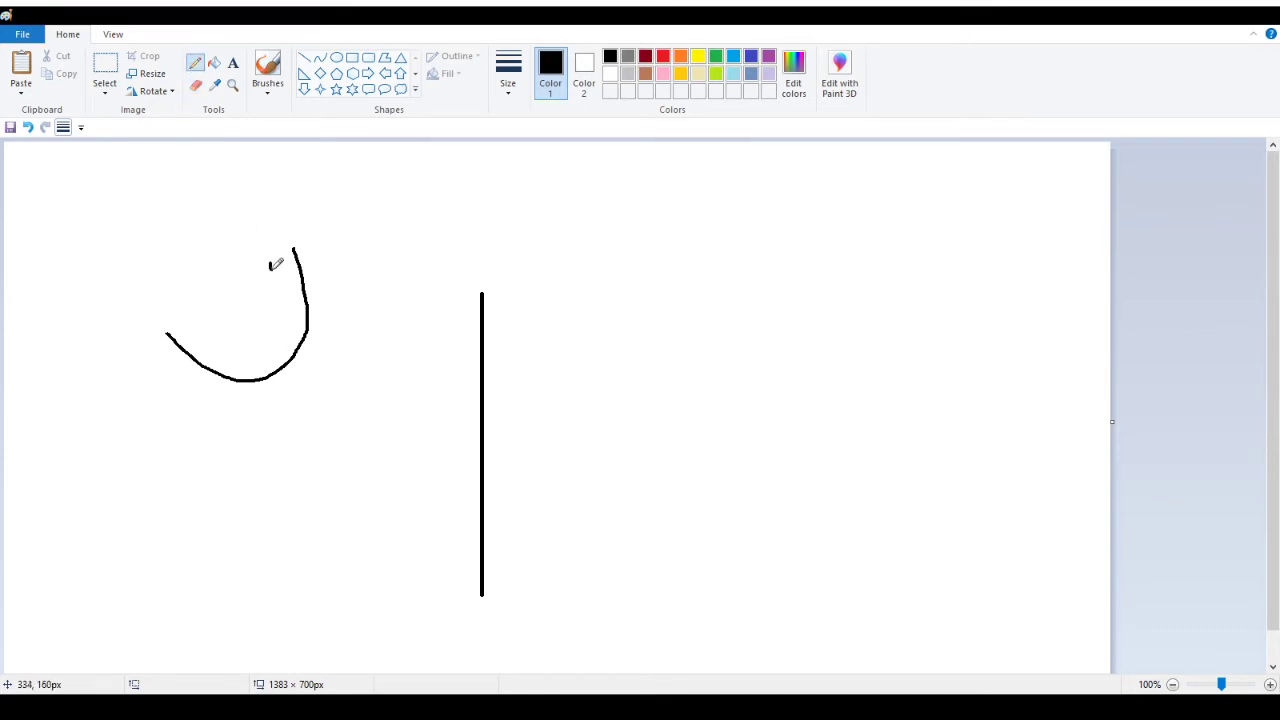
mouse_move(270, 264)
mouse_down()
mouse_move(272, 288)
mouse_move(237, 292)
mouse_up()
click(28, 127)
drag(232, 274, 246, 294)
click(28, 127)
drag(240, 267, 237, 296)
Draw a tilted oval nose below the eye strokes, touching the right side of the face outline
mouse_move(264, 290)
mouse_down()
mouse_move(298, 319)
mouse_move(282, 331)
mouse_move(264, 331)
mouse_move(258, 300)
mouse_up()
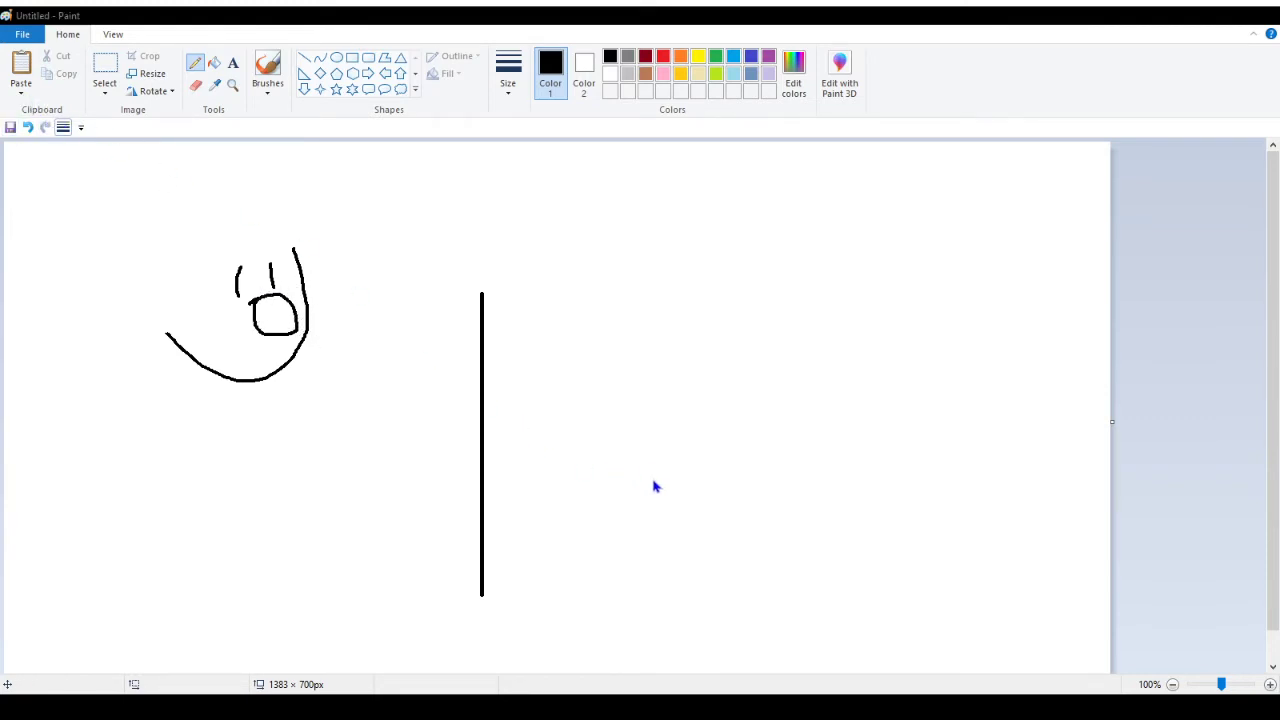
click(28, 127)
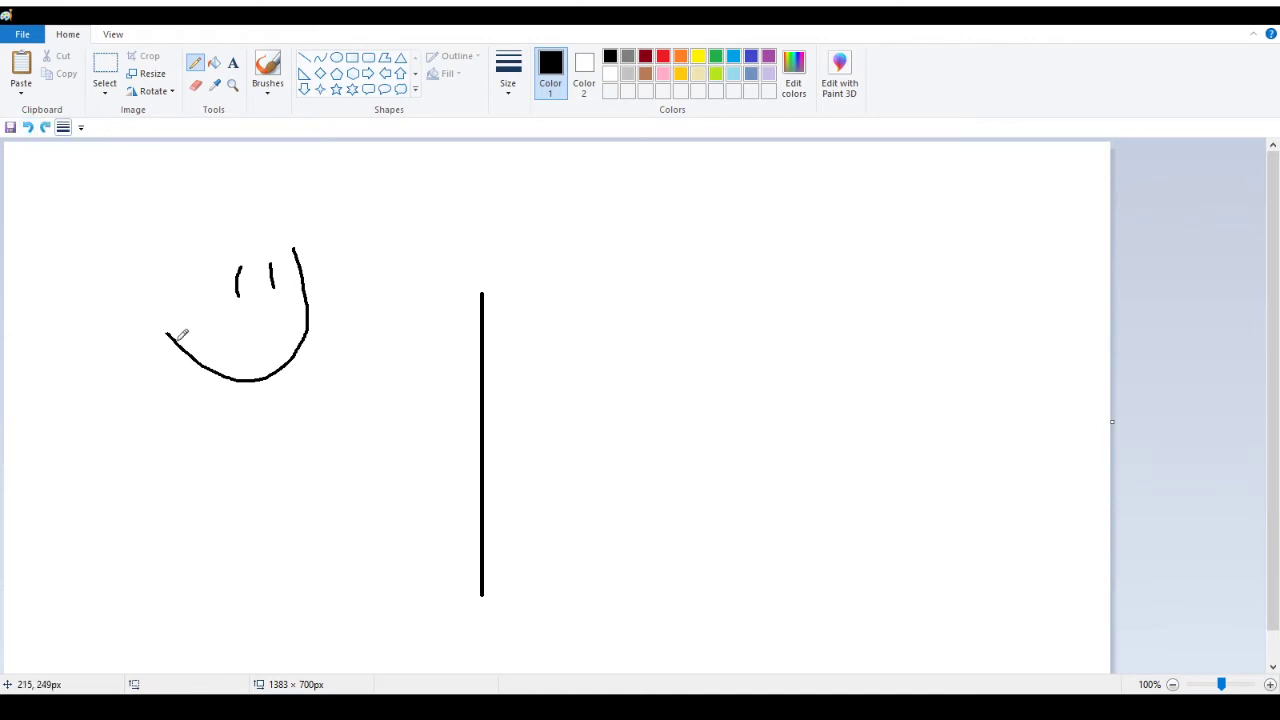
mouse_move(255, 305)
mouse_down()
mouse_move(305, 295)
mouse_move(296, 326)
mouse_move(252, 328)
mouse_move(272, 291)
mouse_up()
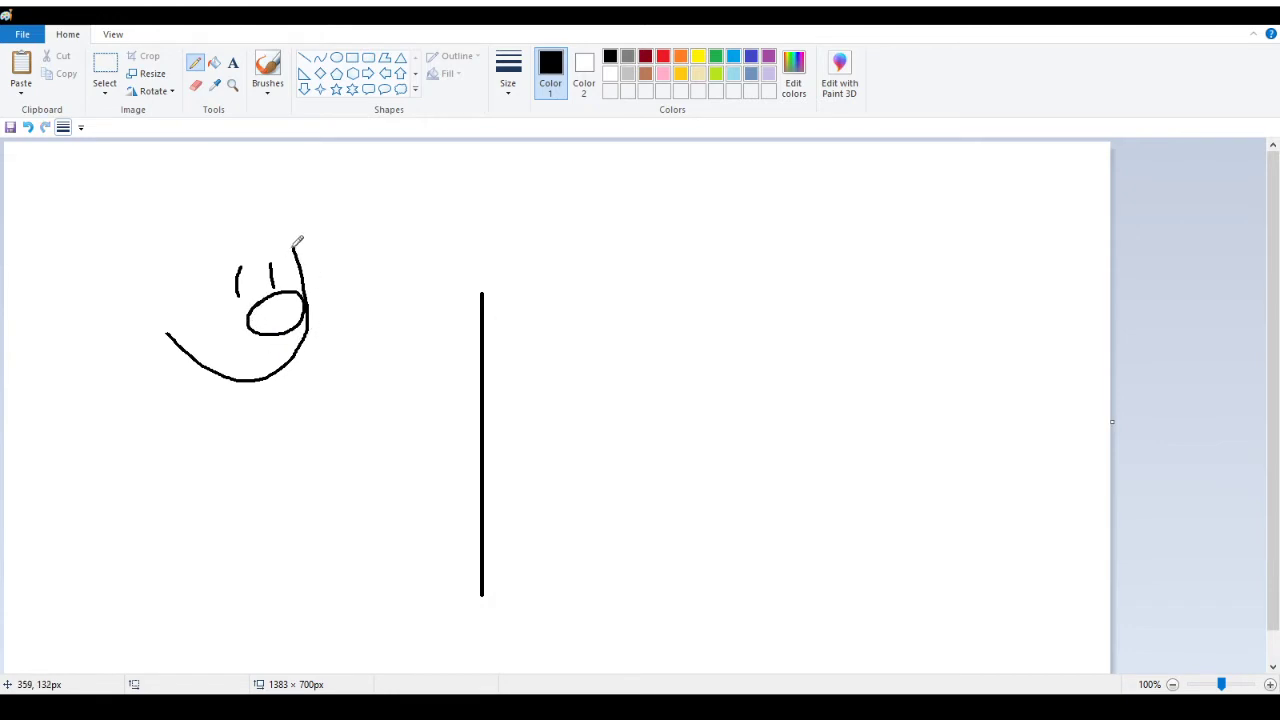
Erase the face outline above the nose and draw a short slanted line rising from the nose beside the right eye
click(196, 88)
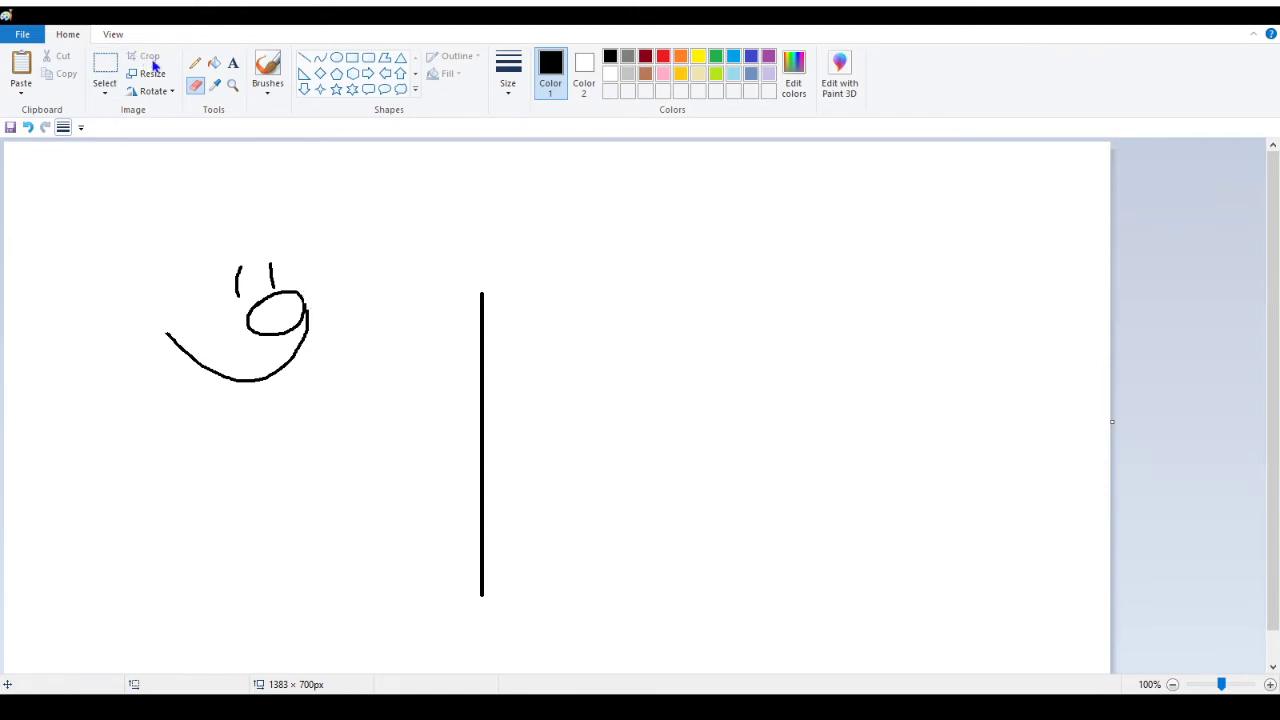
click(195, 62)
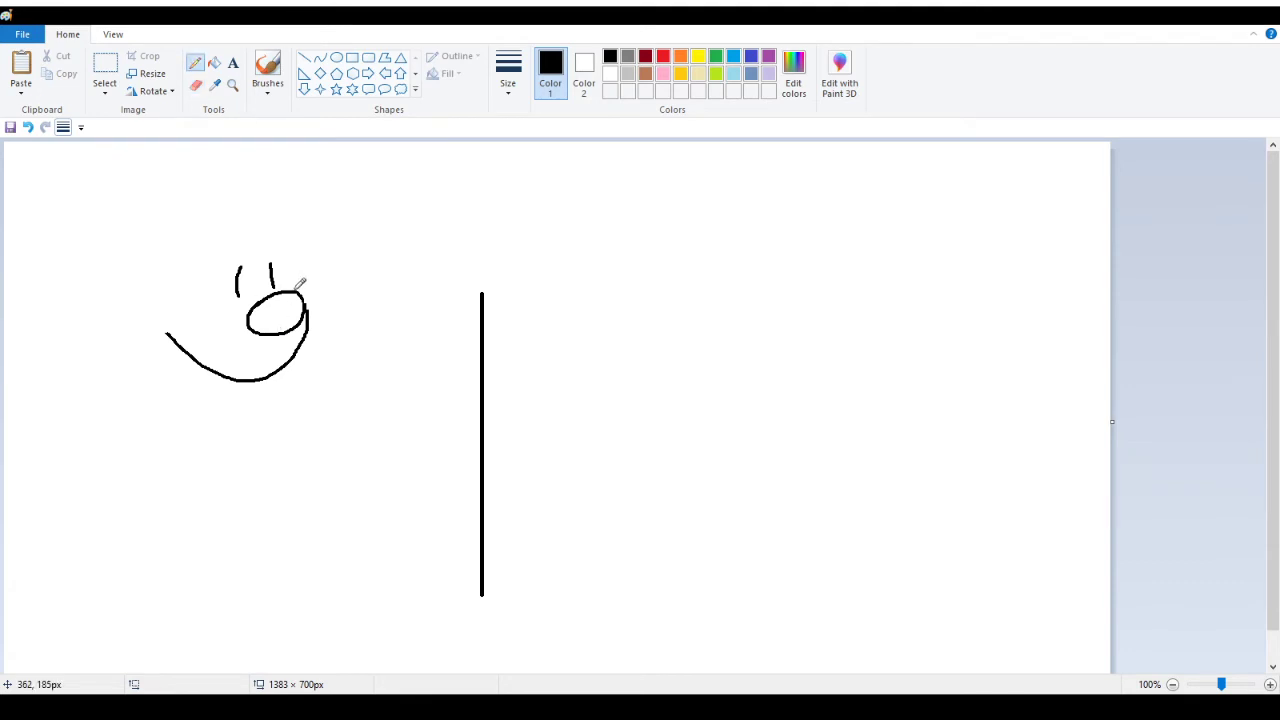
drag(296, 289, 284, 250)
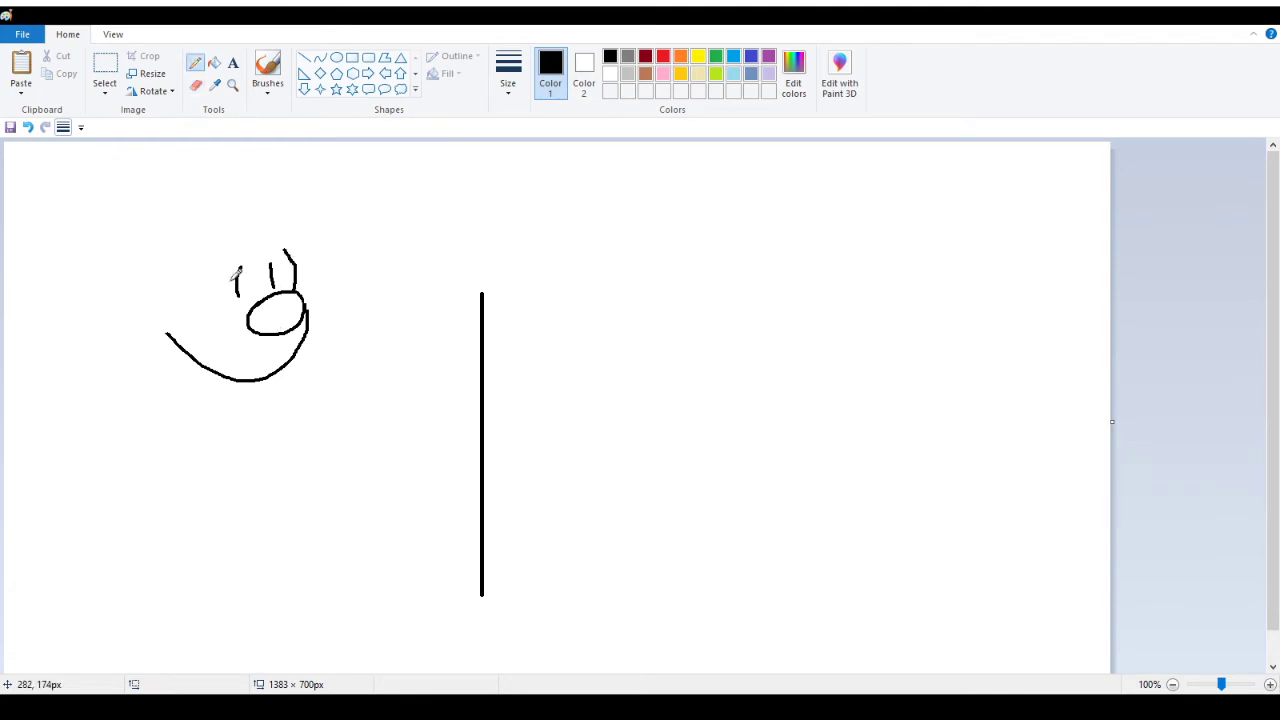
click(27, 127)
drag(297, 284, 282, 250)
click(27, 127)
drag(291, 287, 283, 250)
Erase the right side of the face outline beside and below the nose, down to the chin curve
scroll(315, 335, down, 1)
scroll(300, 345, up, 1)
scroll(391, 314, down, 1)
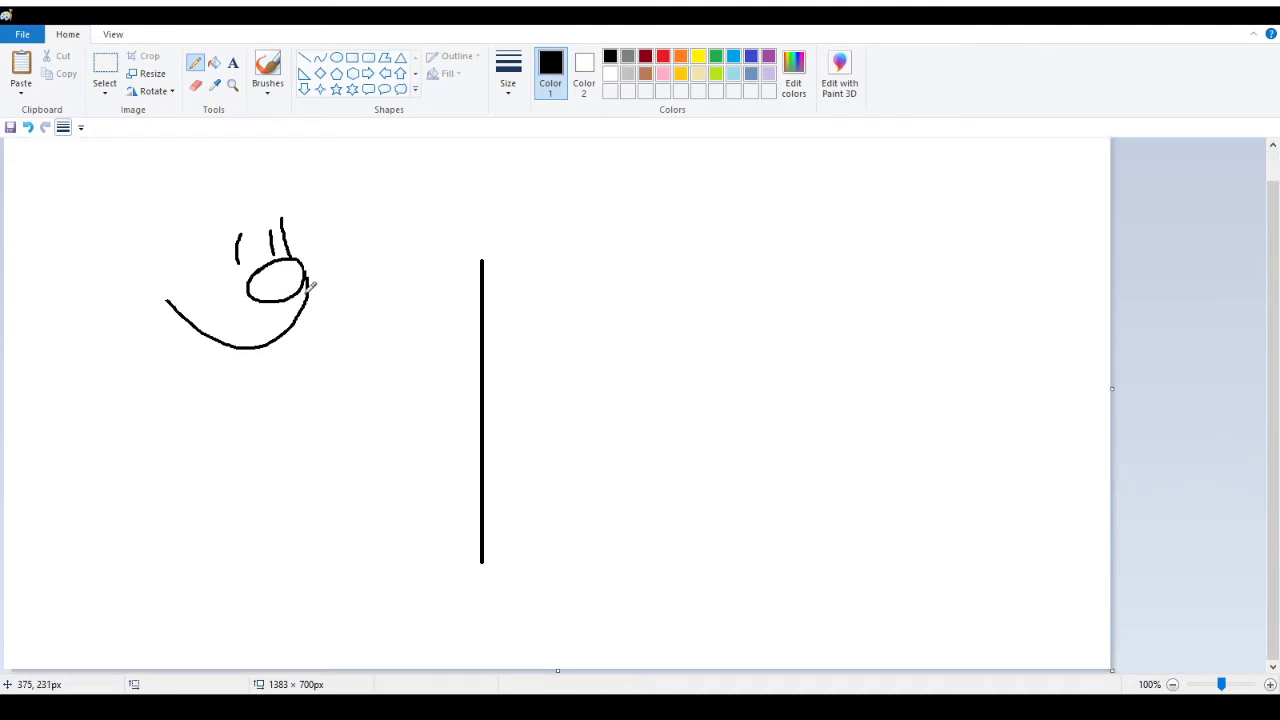
click(196, 88)
click(232, 85)
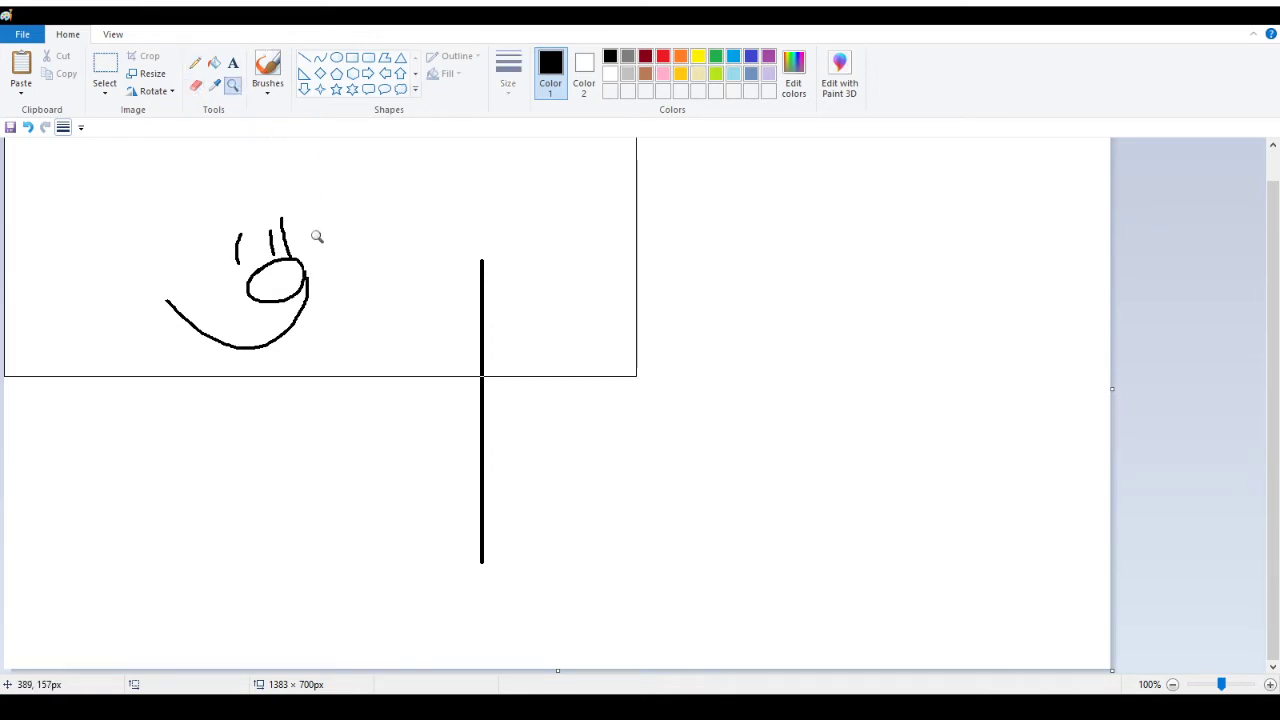
click(314, 240)
click(195, 68)
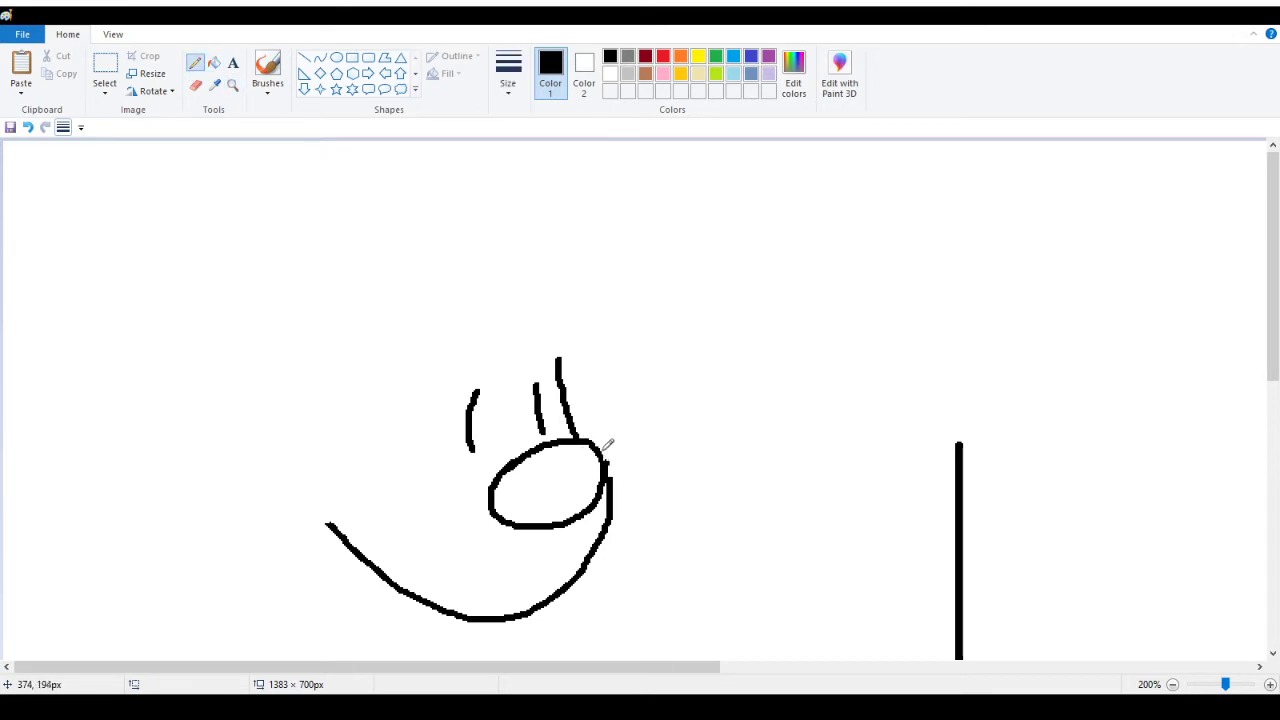
click(28, 127)
key(ctrl+y)
mouse_move(612, 474)
mouse_down()
mouse_move(607, 527)
mouse_move(623, 520)
mouse_move(580, 566)
mouse_up()
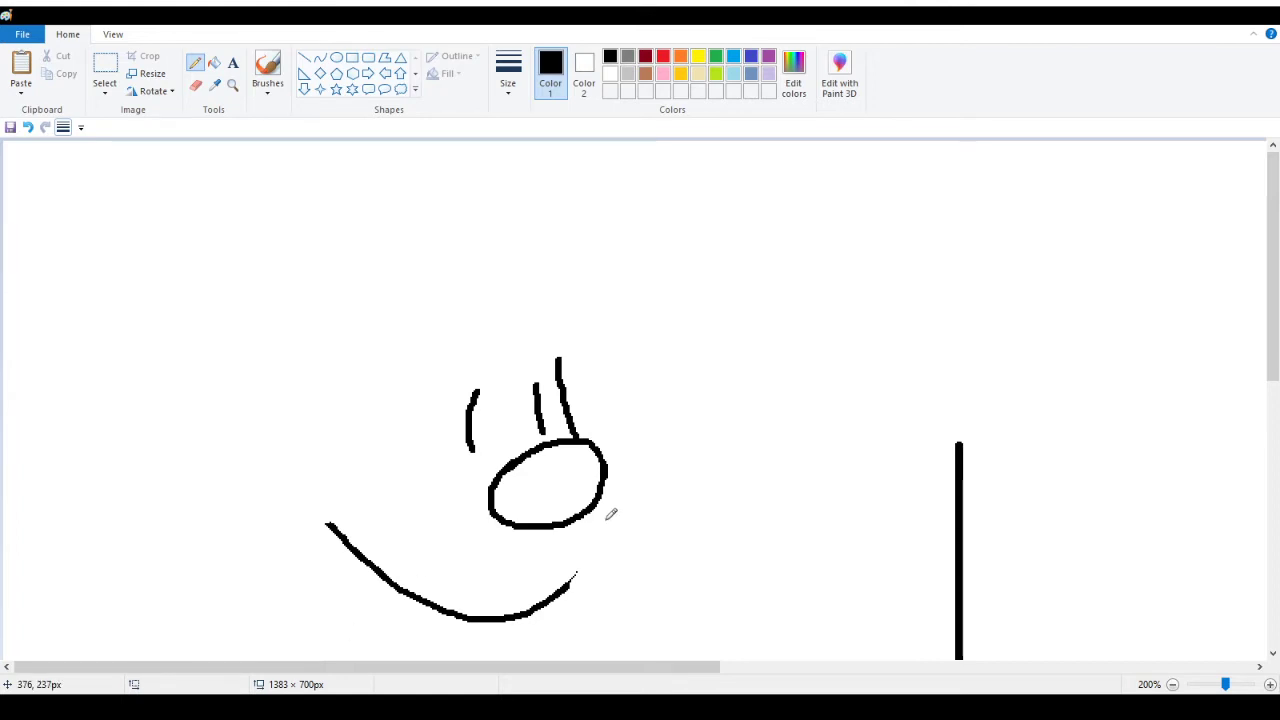
Draw a scalloped moustache outline beneath the nose, with pointed ends rising on both sides
drag(603, 511, 677, 455)
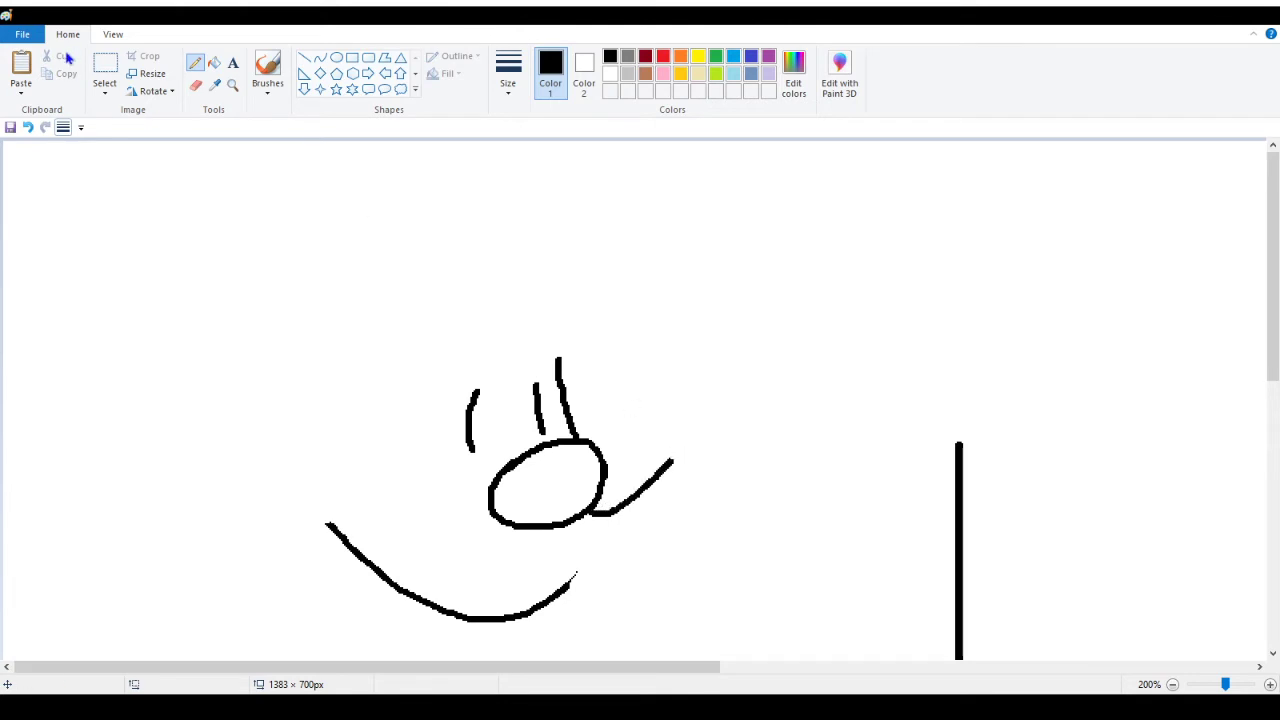
click(28, 127)
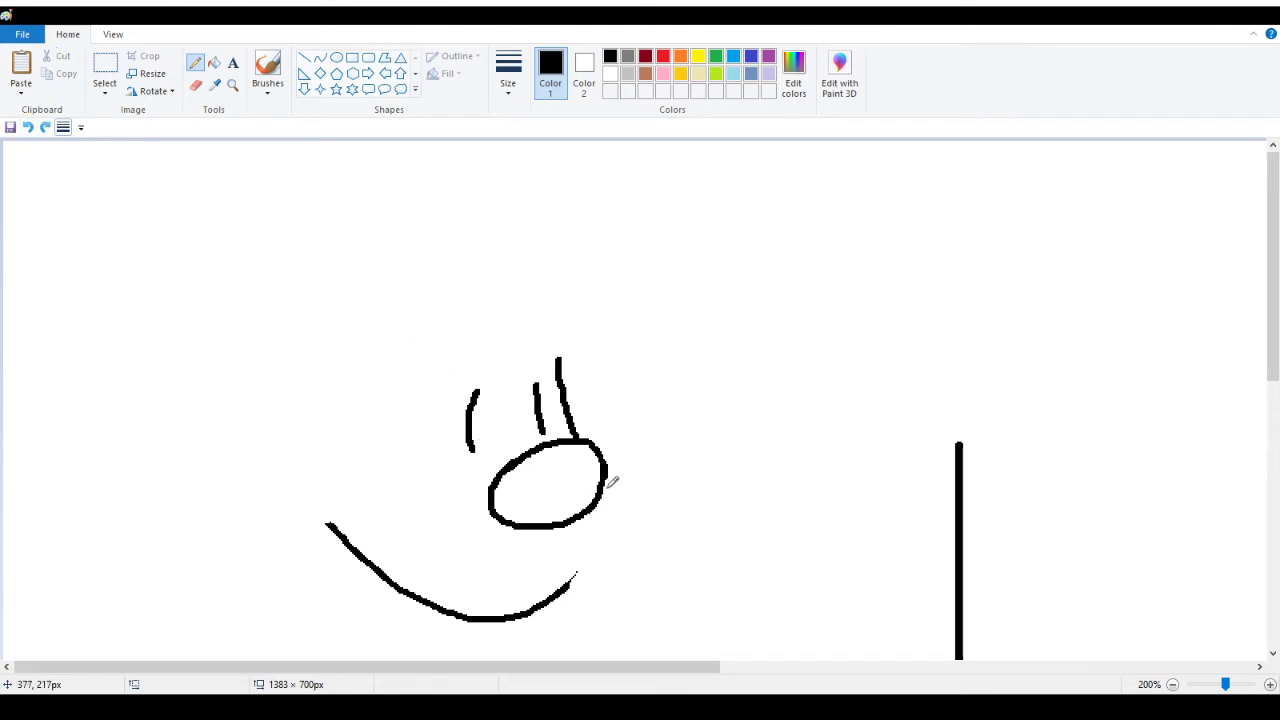
mouse_move(605, 484)
mouse_down()
mouse_move(648, 453)
mouse_move(628, 502)
mouse_up()
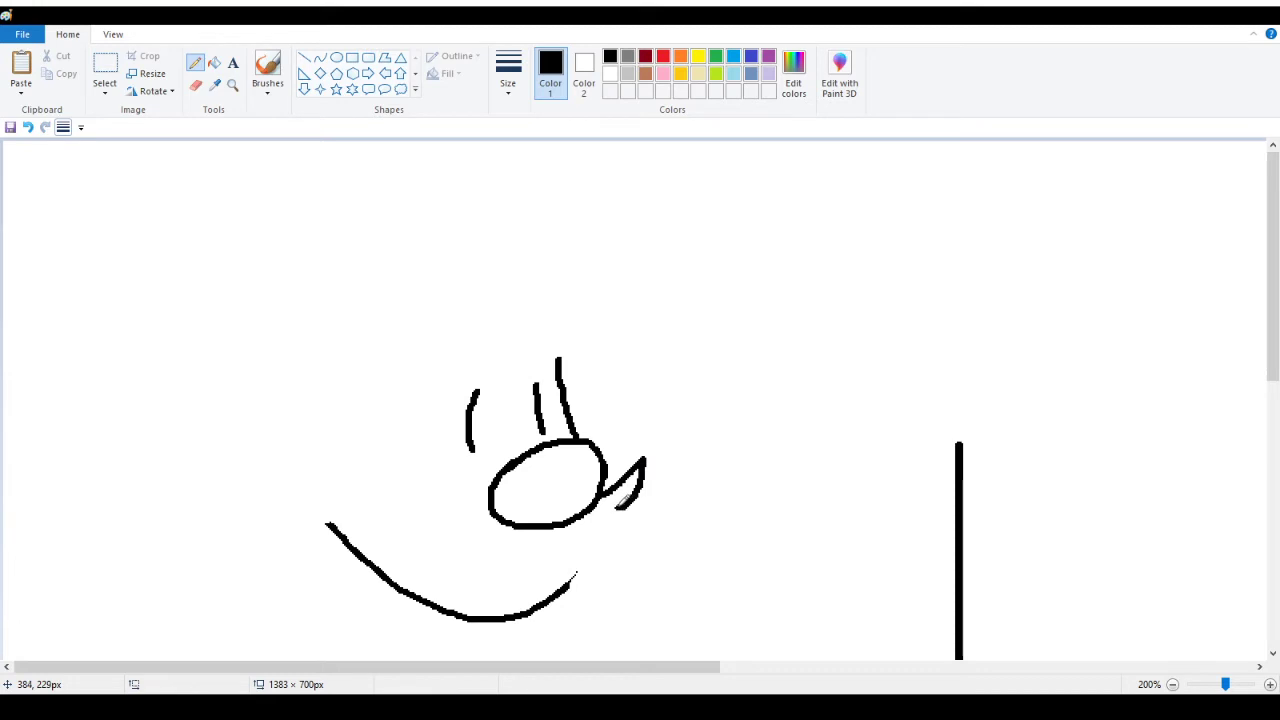
click(28, 127)
mouse_move(648, 457)
mouse_down()
mouse_move(651, 497)
mouse_move(630, 499)
mouse_move(630, 525)
mouse_move(606, 547)
mouse_move(596, 539)
mouse_move(580, 569)
mouse_move(554, 573)
mouse_move(554, 547)
mouse_move(530, 573)
mouse_move(507, 576)
mouse_move(510, 551)
mouse_move(467, 566)
mouse_move(466, 536)
mouse_move(436, 522)
mouse_move(444, 487)
mouse_move(458, 506)
mouse_move(505, 513)
mouse_up()
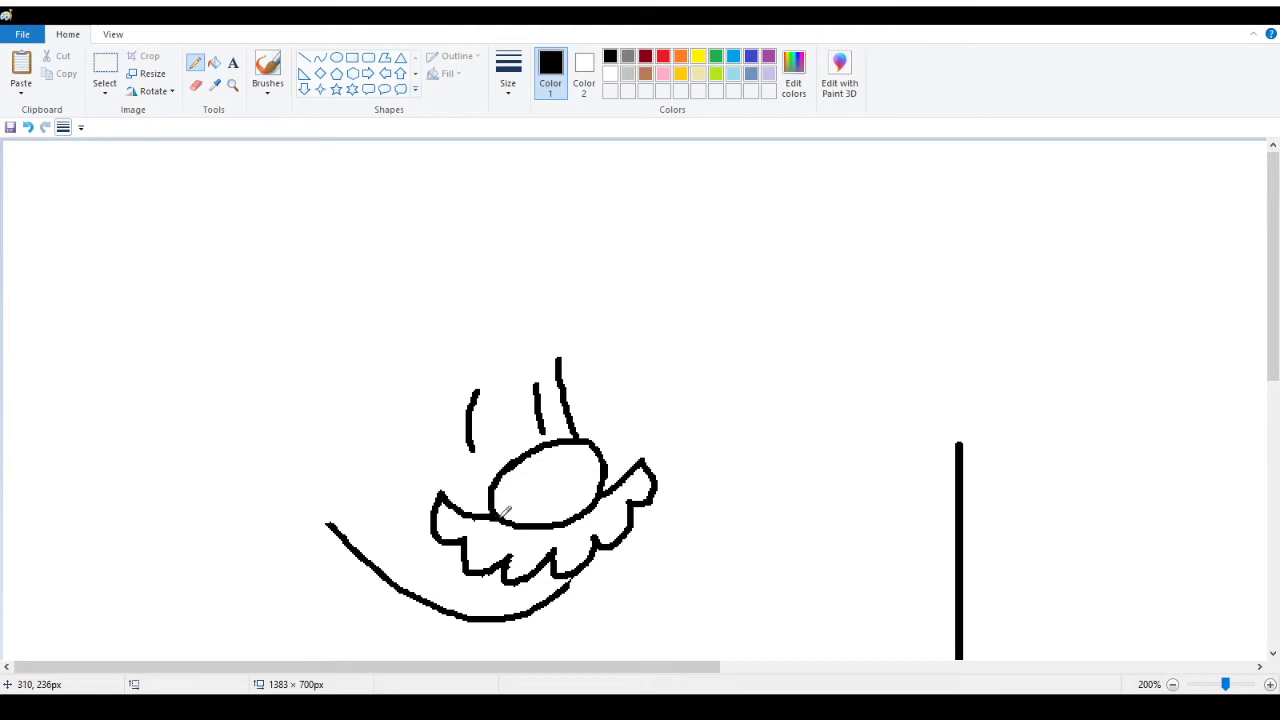
Thicken both eye strokes into solid black vertical ovals
mouse_move(536, 376)
mouse_down()
mouse_move(527, 404)
mouse_move(546, 432)
mouse_move(538, 392)
mouse_move(536, 414)
mouse_move(547, 372)
mouse_move(537, 420)
mouse_move(478, 454)
mouse_move(500, 418)
mouse_move(496, 374)
mouse_move(476, 440)
mouse_up()
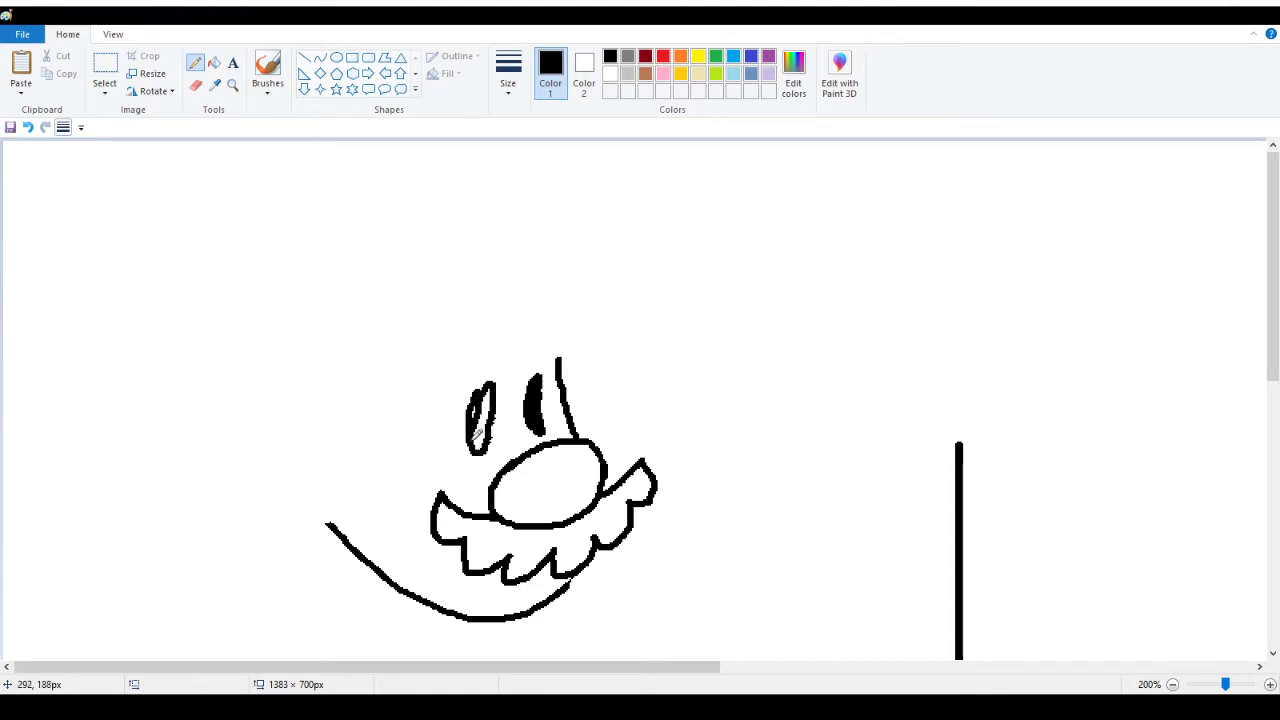
click(29, 127)
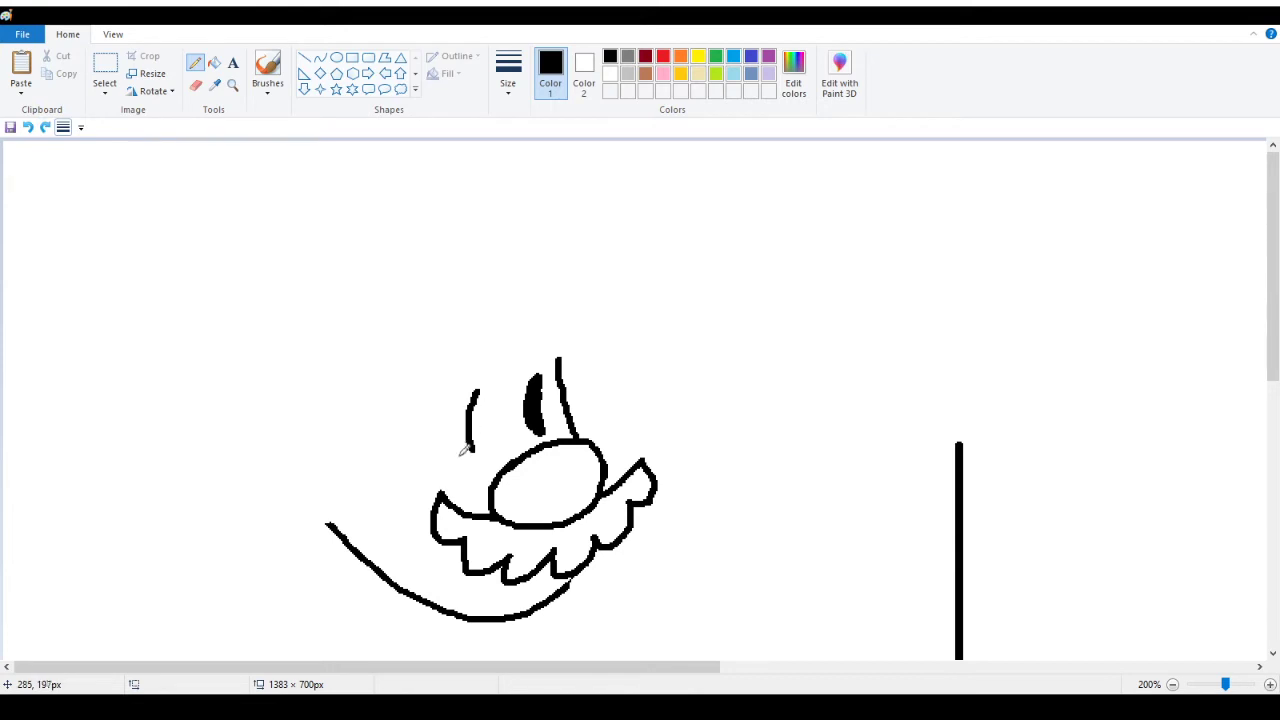
mouse_move(479, 442)
mouse_down()
mouse_move(484, 385)
mouse_move(480, 440)
mouse_move(486, 388)
mouse_move(487, 444)
mouse_up()
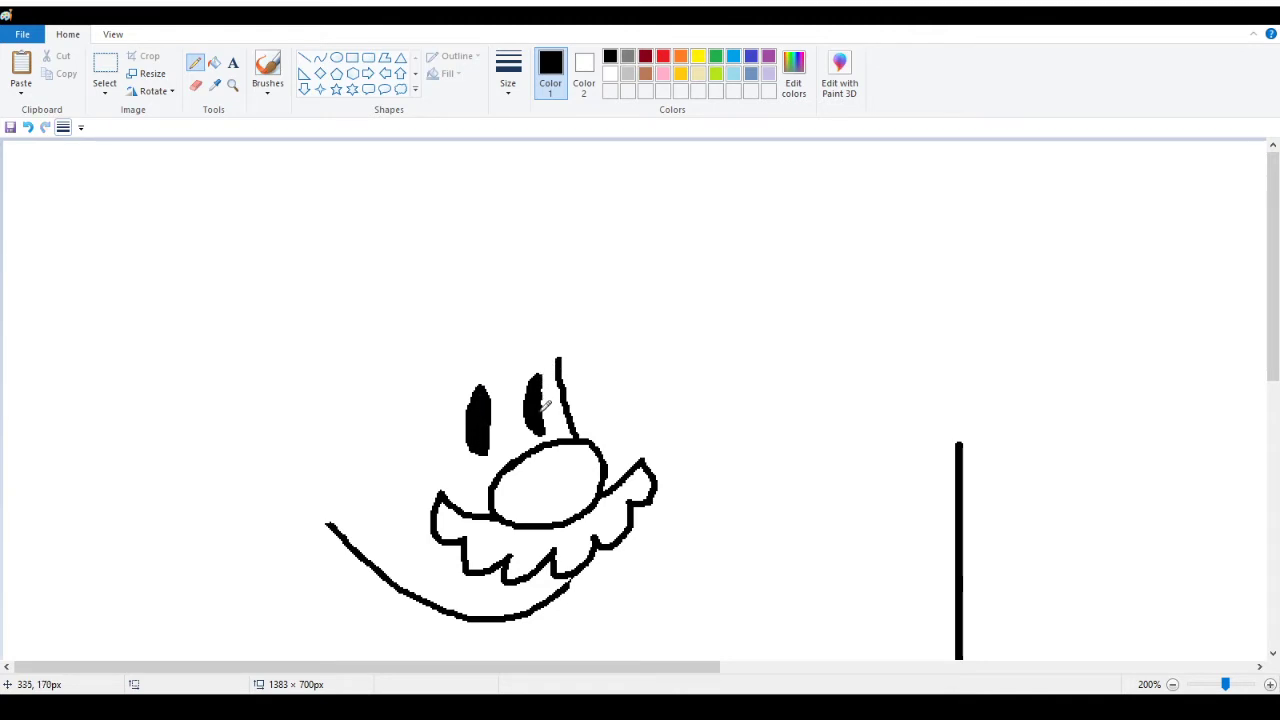
drag(544, 404, 554, 422)
mouse_move(546, 378)
mouse_down()
mouse_move(547, 412)
mouse_move(545, 376)
mouse_move(548, 393)
mouse_up()
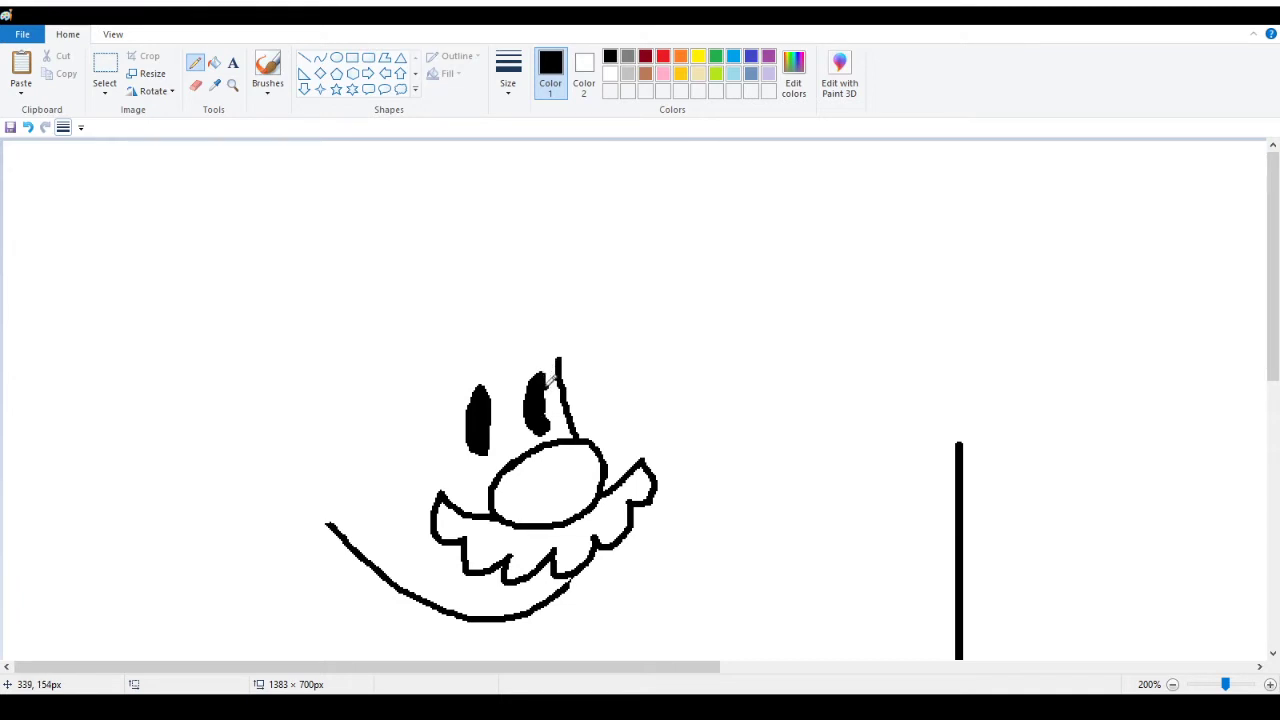
click(27, 129)
drag(546, 364, 549, 412)
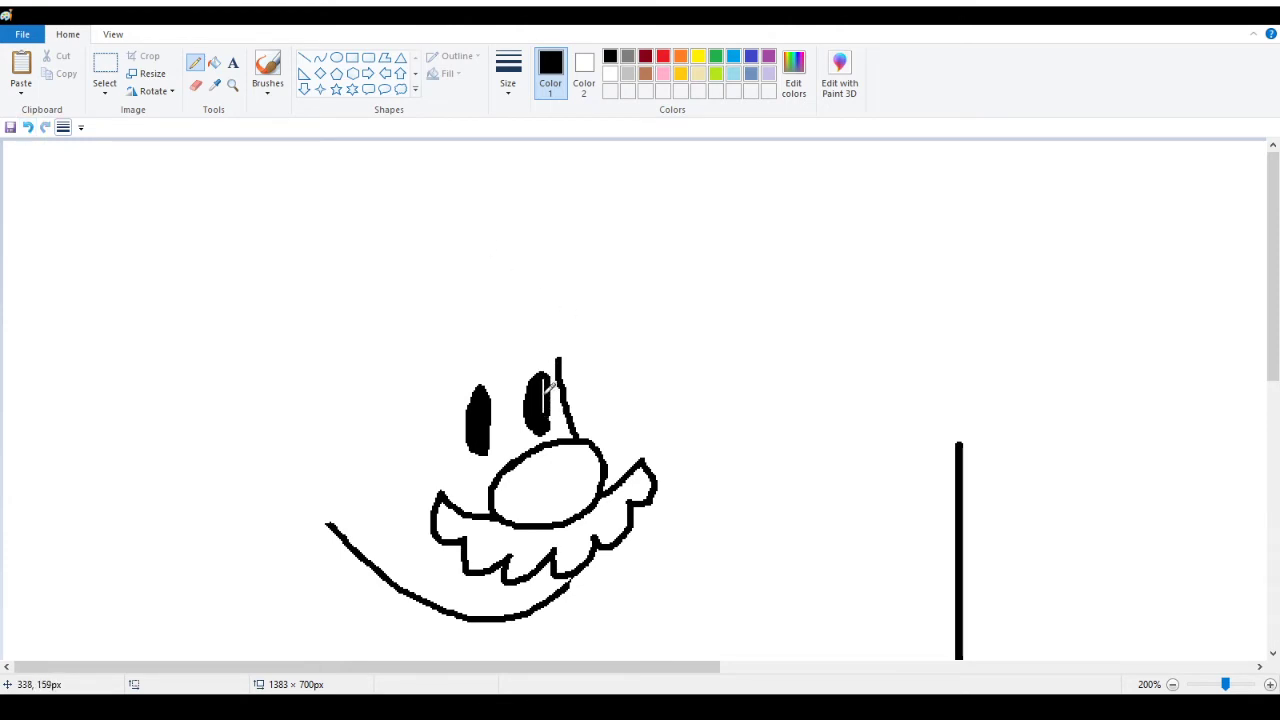
click(27, 127)
drag(548, 368, 550, 412)
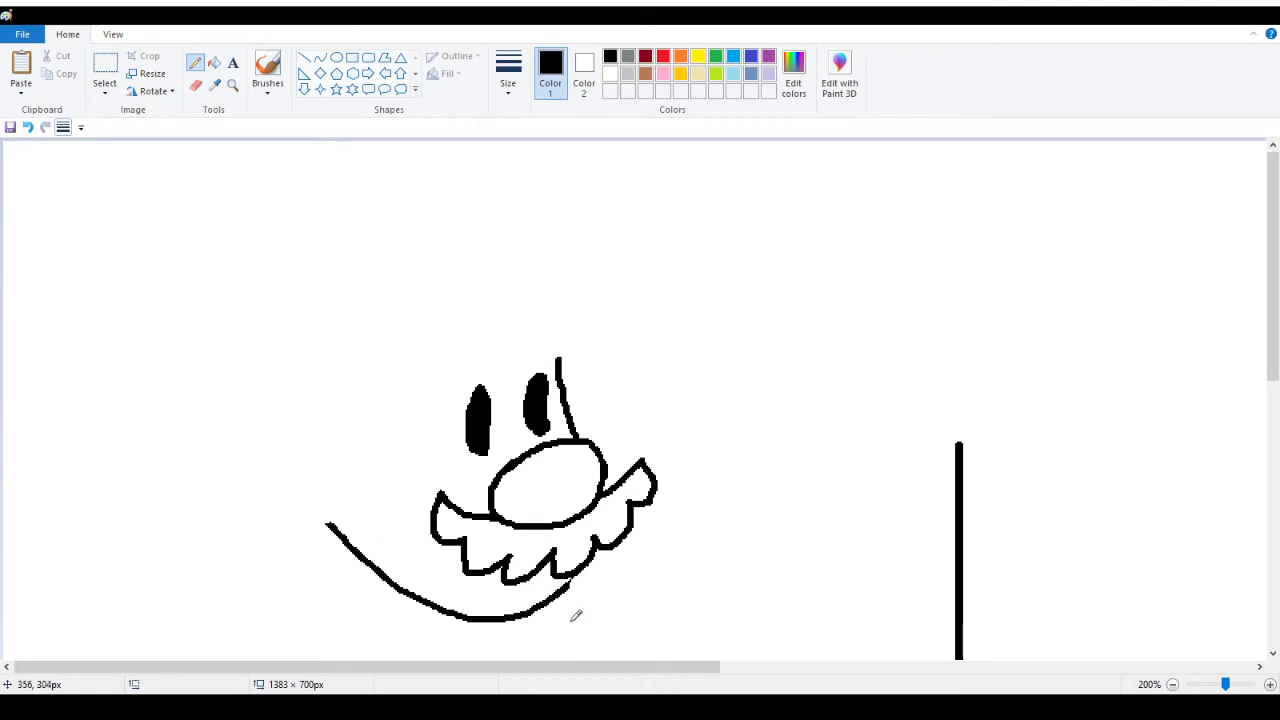
click(195, 86)
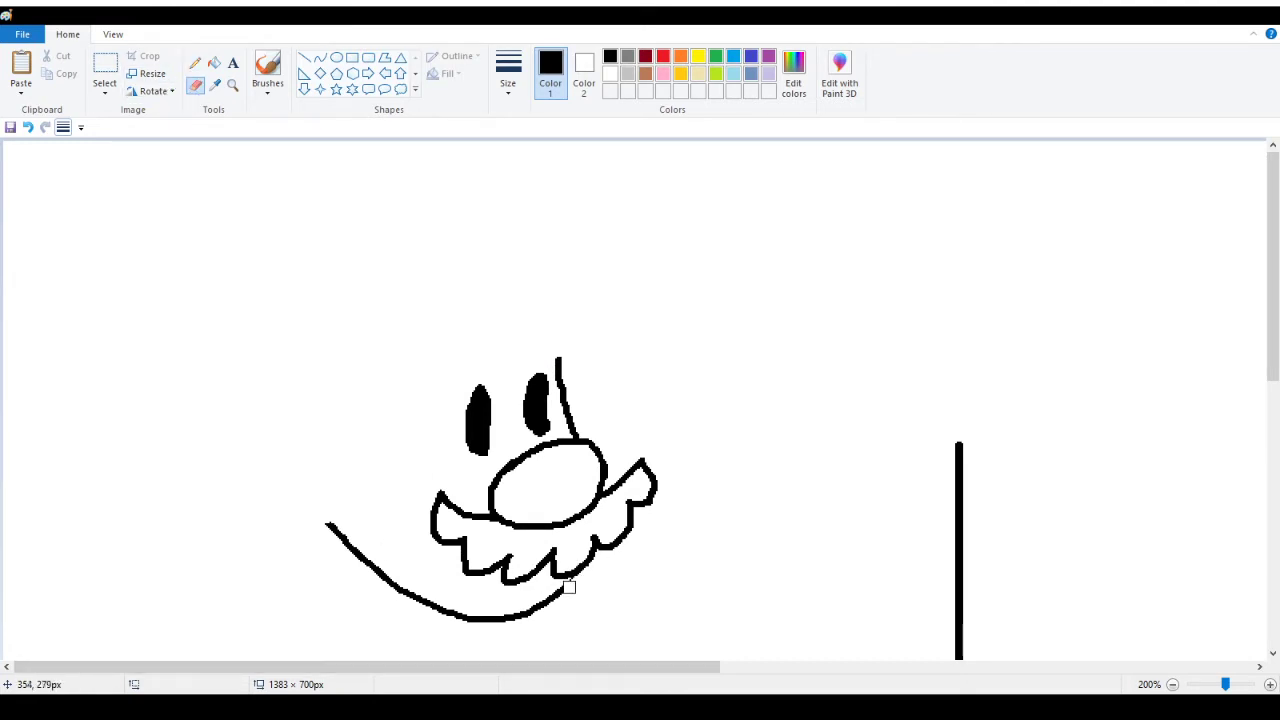
mouse_move(572, 585)
mouse_down()
mouse_move(481, 627)
mouse_move(508, 620)
mouse_move(465, 619)
mouse_up()
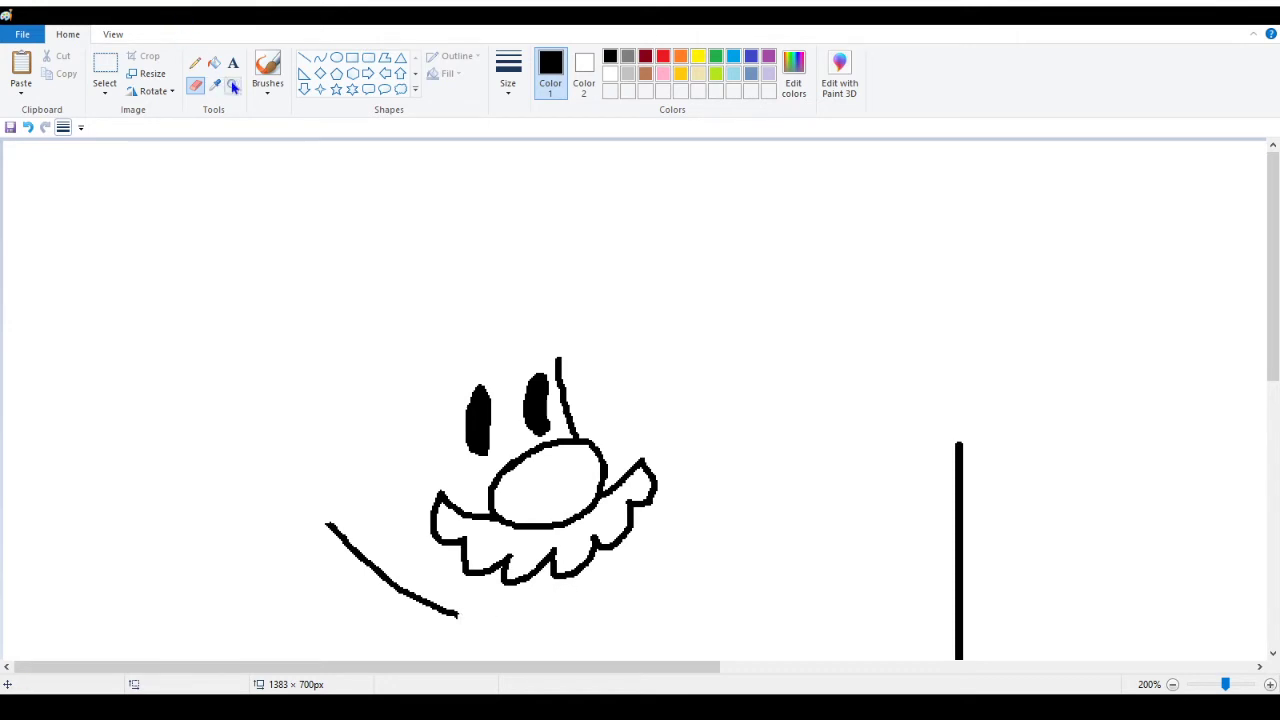
click(195, 62)
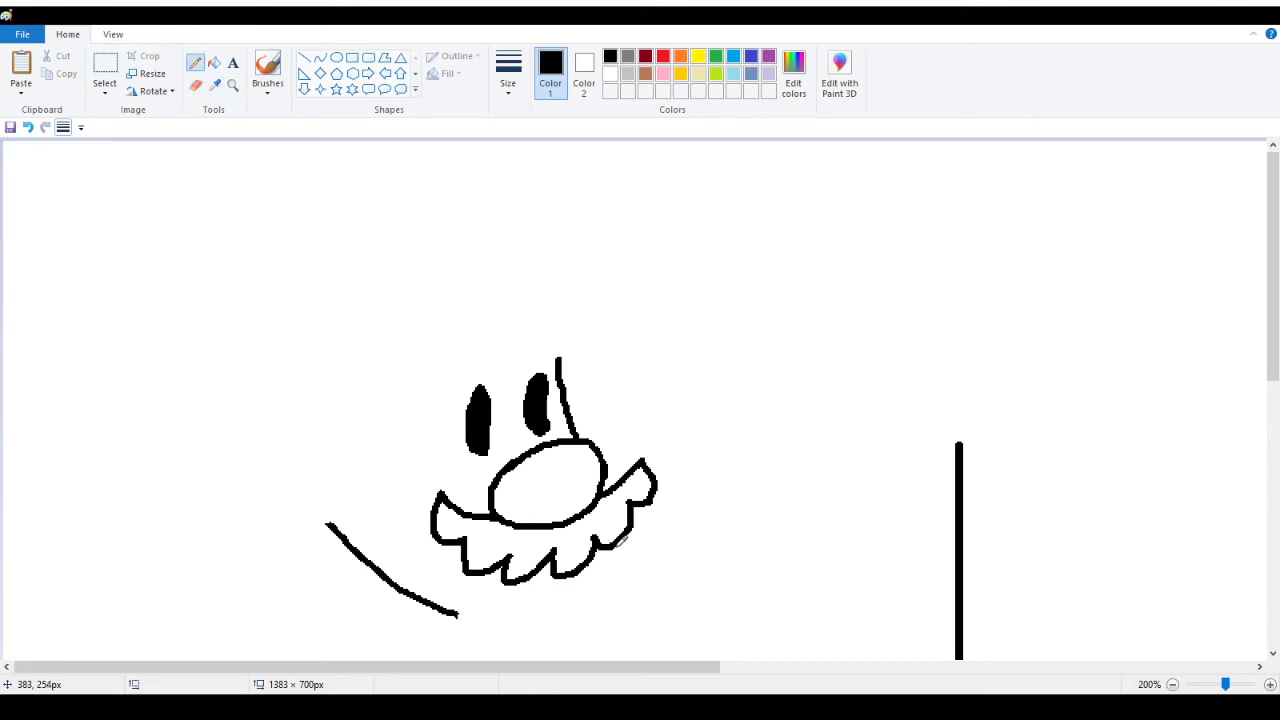
mouse_move(620, 540)
mouse_down()
mouse_move(573, 615)
mouse_move(542, 631)
mouse_move(458, 612)
mouse_up()
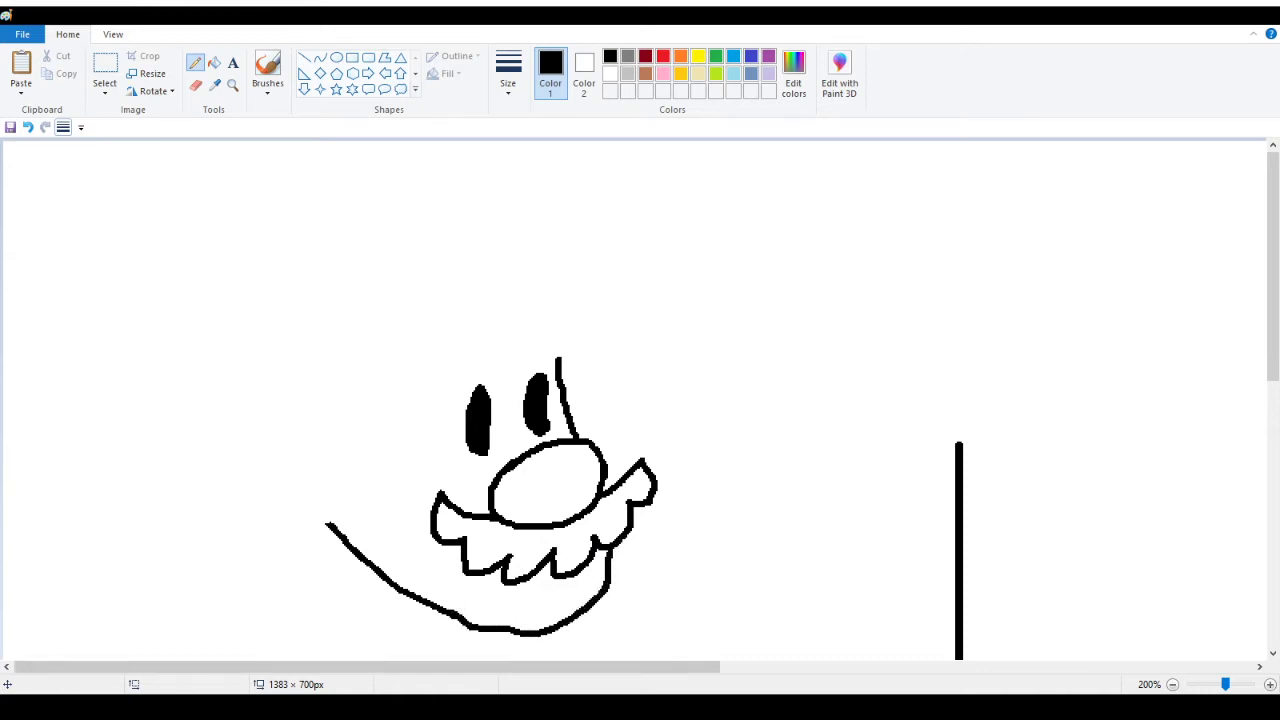
click(28, 127)
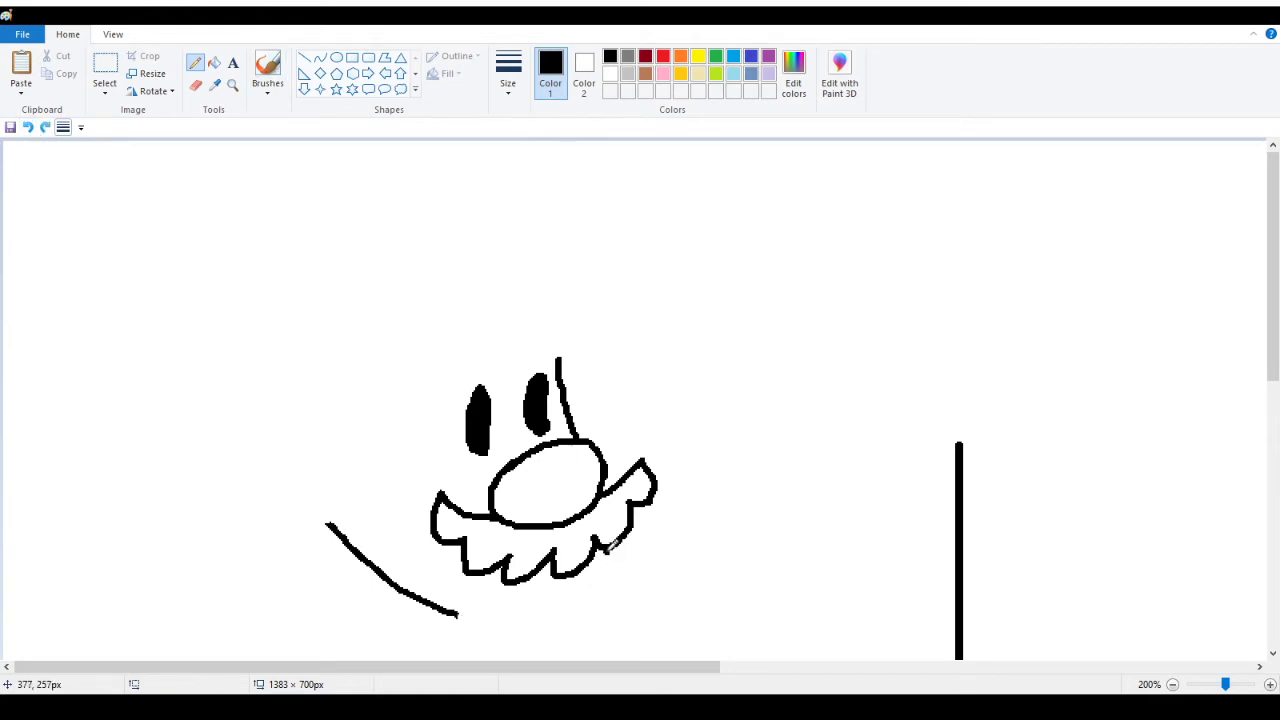
mouse_move(606, 543)
mouse_down()
mouse_move(608, 578)
mouse_move(576, 610)
mouse_move(544, 624)
mouse_move(456, 608)
mouse_up()
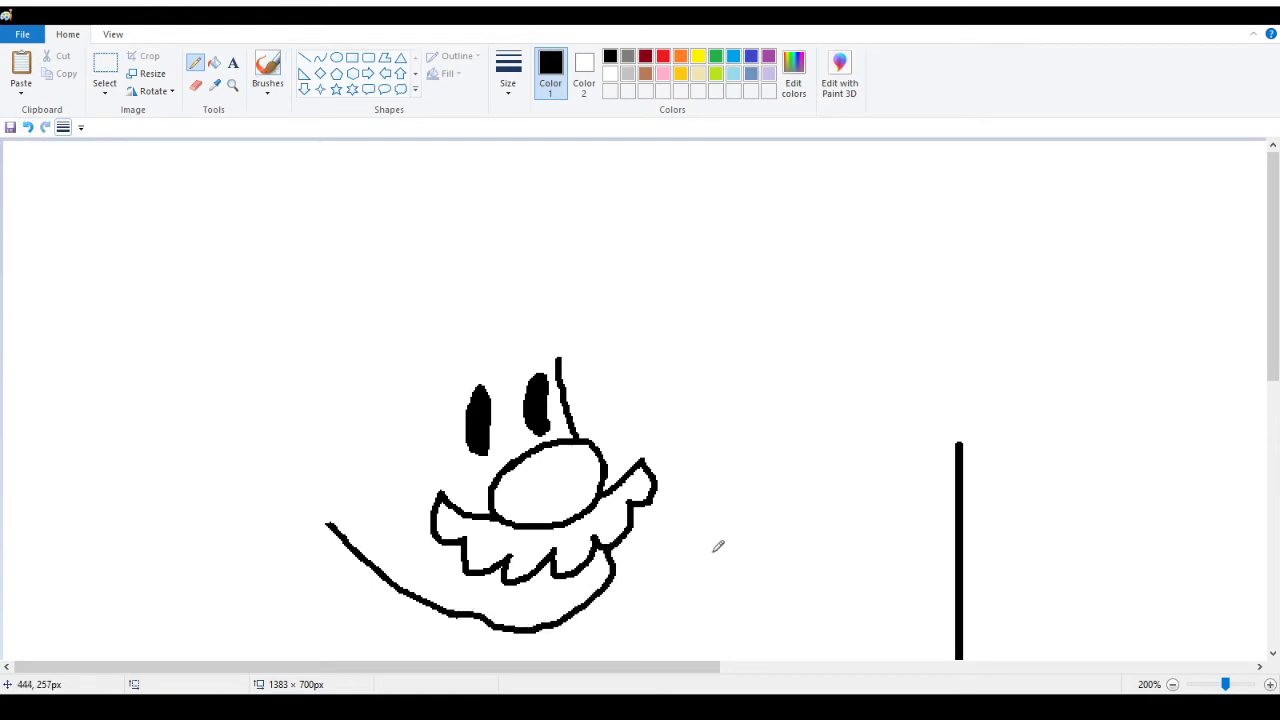
click(28, 127)
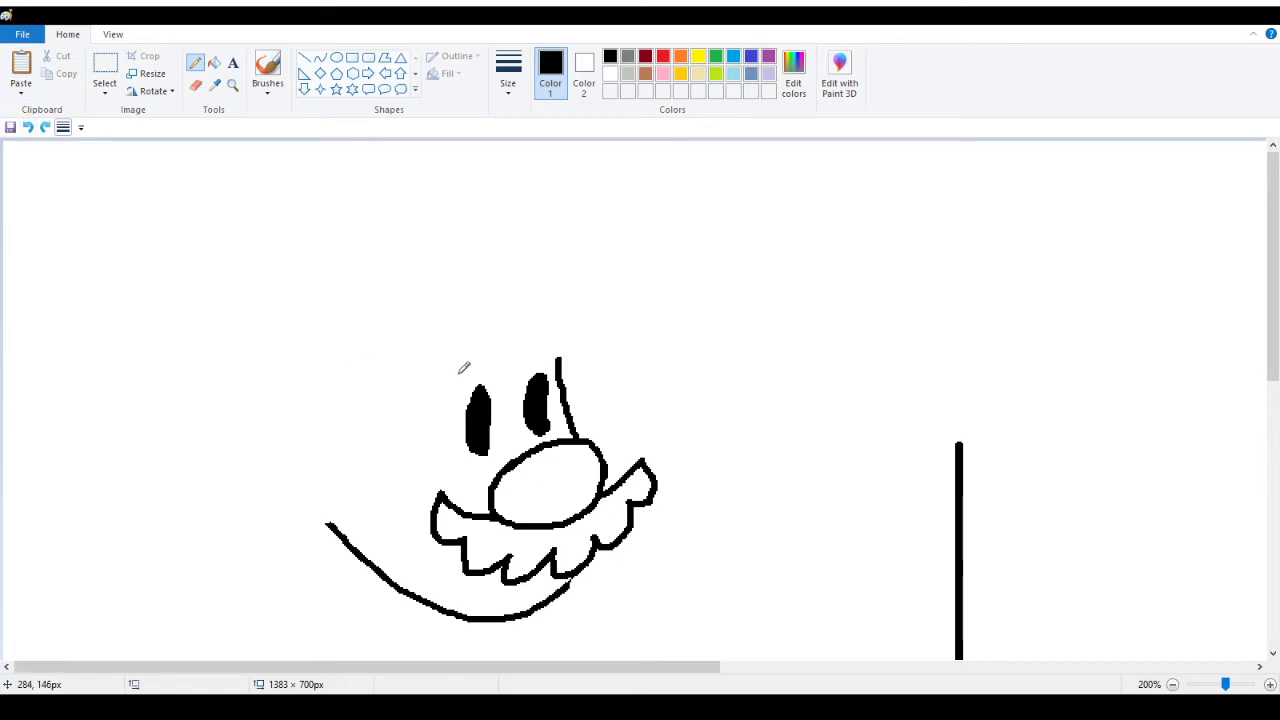
mouse_move(466, 369)
mouse_down()
mouse_move(516, 351)
mouse_move(594, 366)
mouse_up()
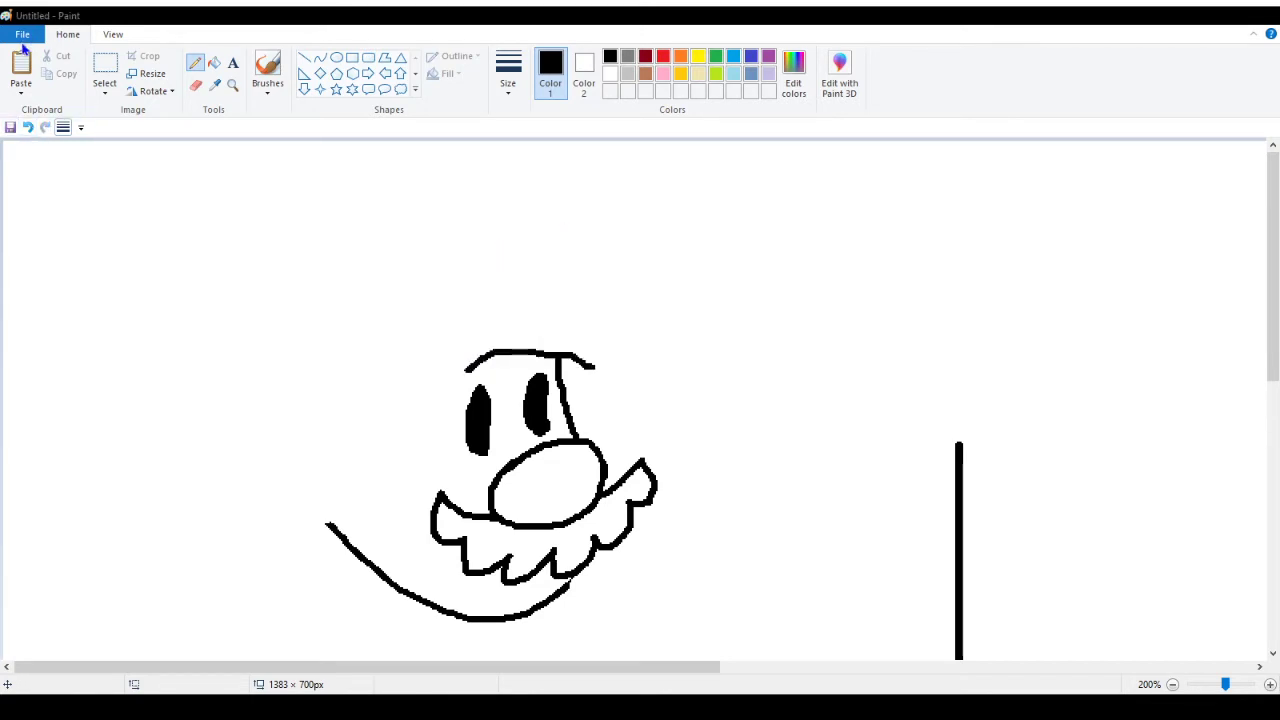
click(28, 127)
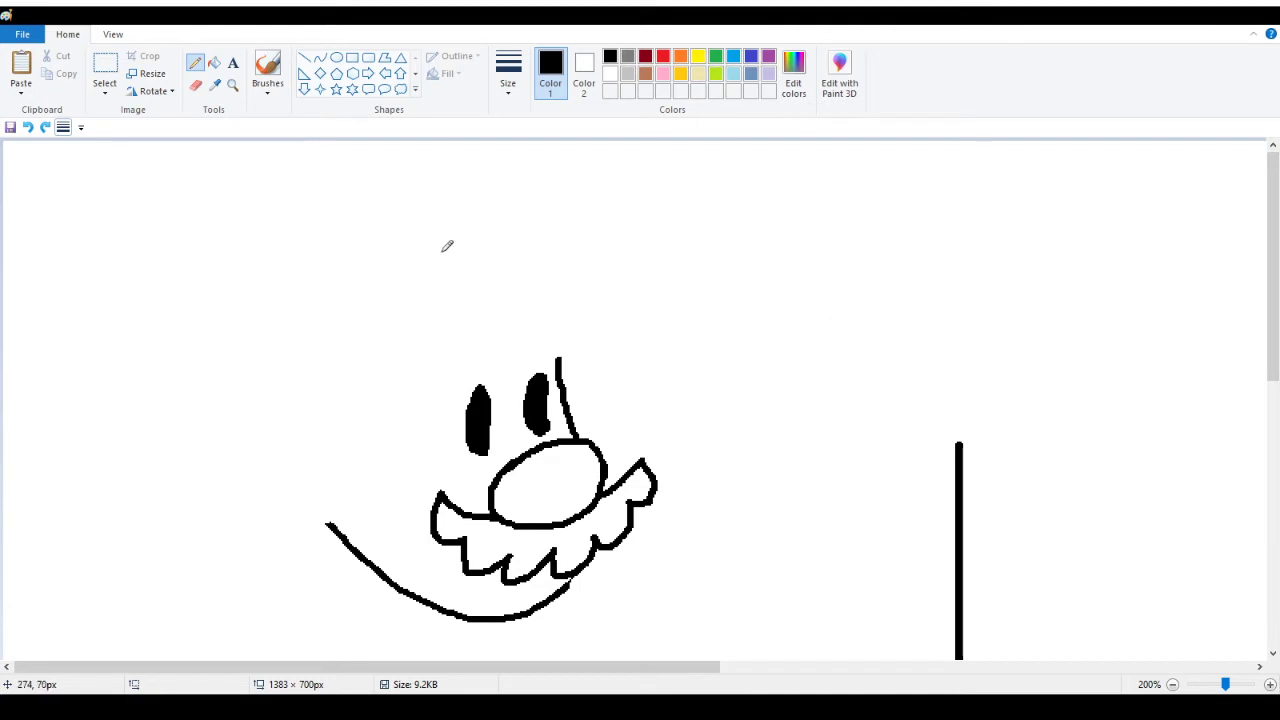
Draw the cap's crown with the Pencil as a large curved band above the eyes, reaching down behind the head
click(232, 85)
right_click(190, 215)
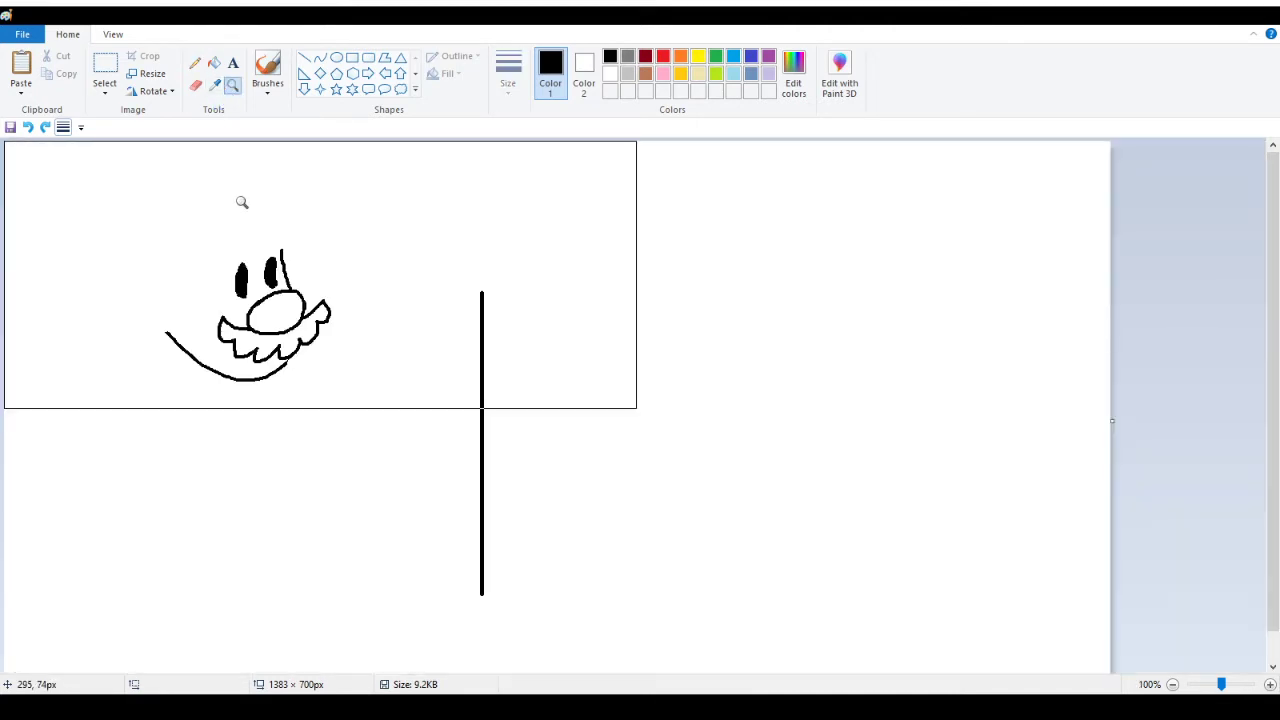
click(209, 280)
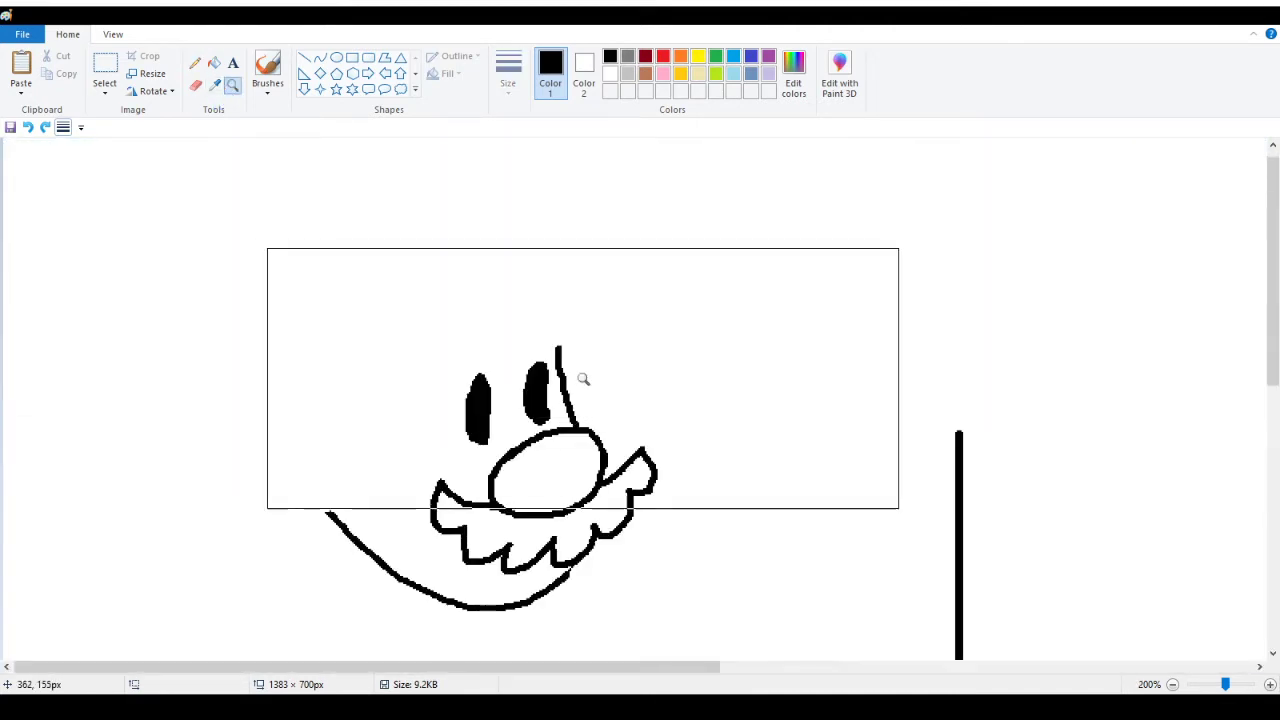
click(195, 63)
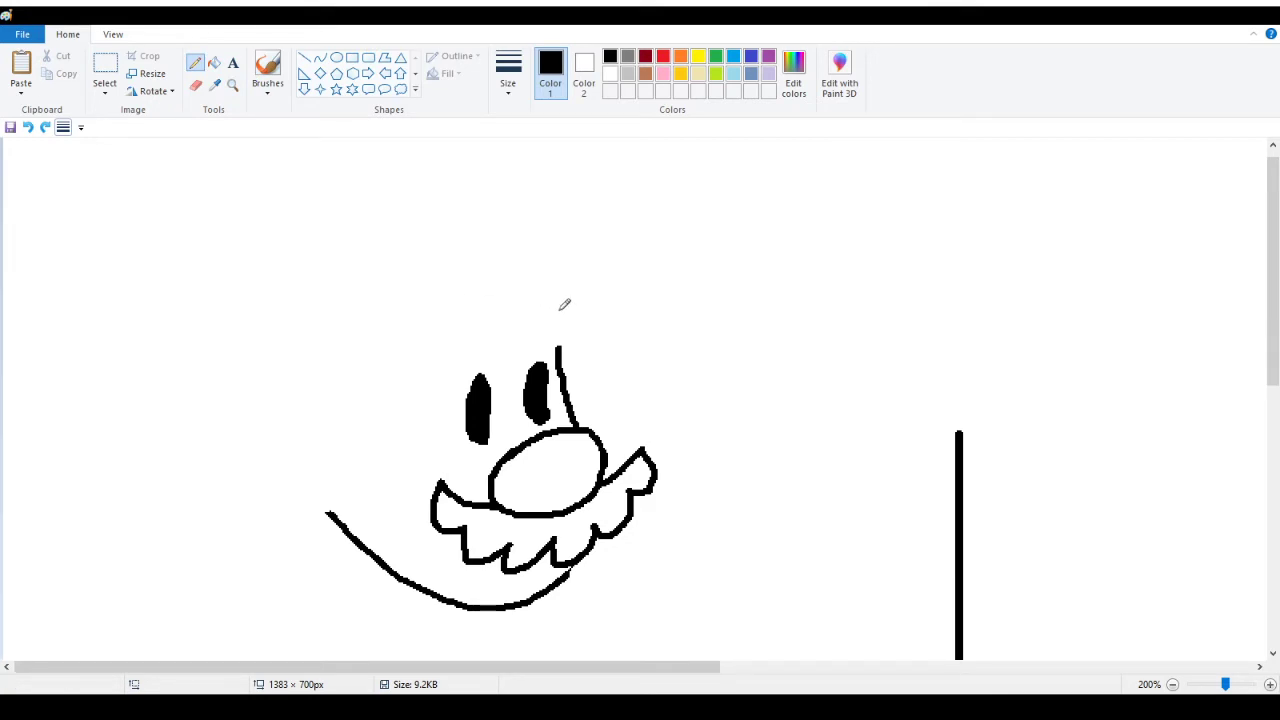
mouse_move(567, 284)
mouse_down()
mouse_move(554, 227)
mouse_move(493, 209)
mouse_move(392, 232)
mouse_move(296, 306)
mouse_move(268, 350)
mouse_move(269, 394)
mouse_move(303, 410)
mouse_move(363, 340)
mouse_move(456, 280)
mouse_up()
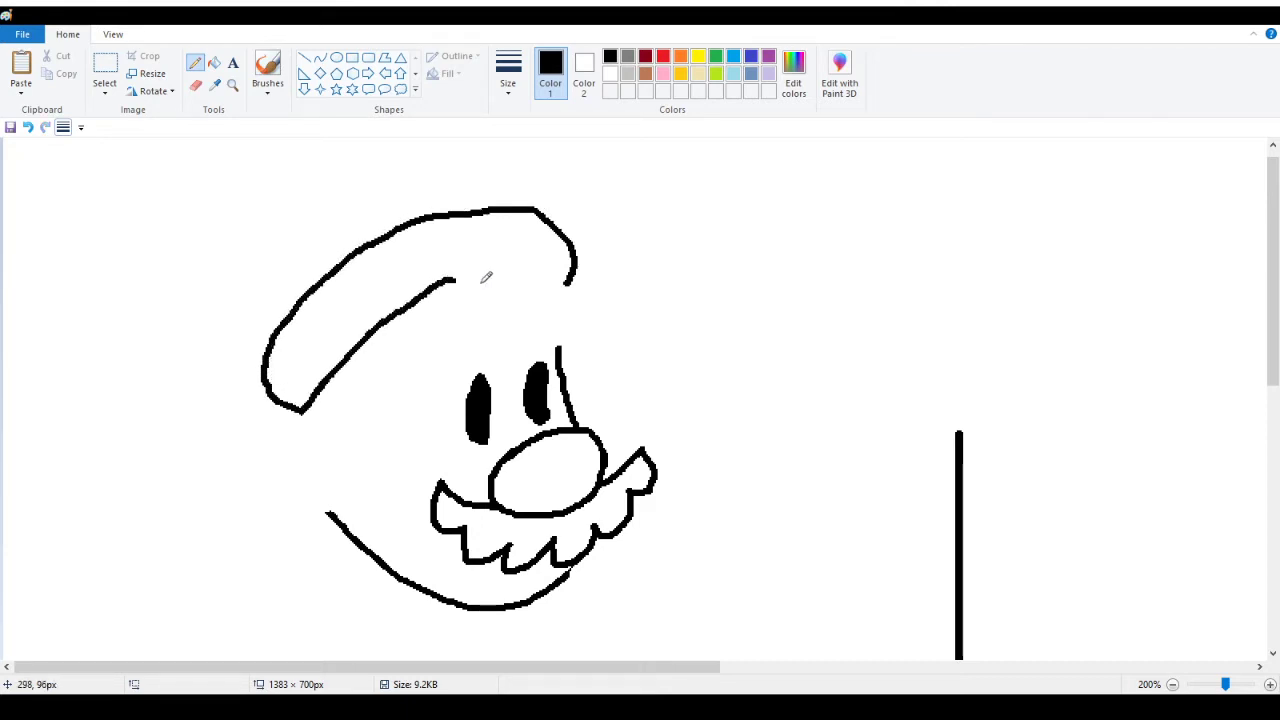
mouse_move(382, 326)
mouse_down()
mouse_move(444, 290)
mouse_move(507, 280)
mouse_move(582, 279)
mouse_move(651, 298)
mouse_up()
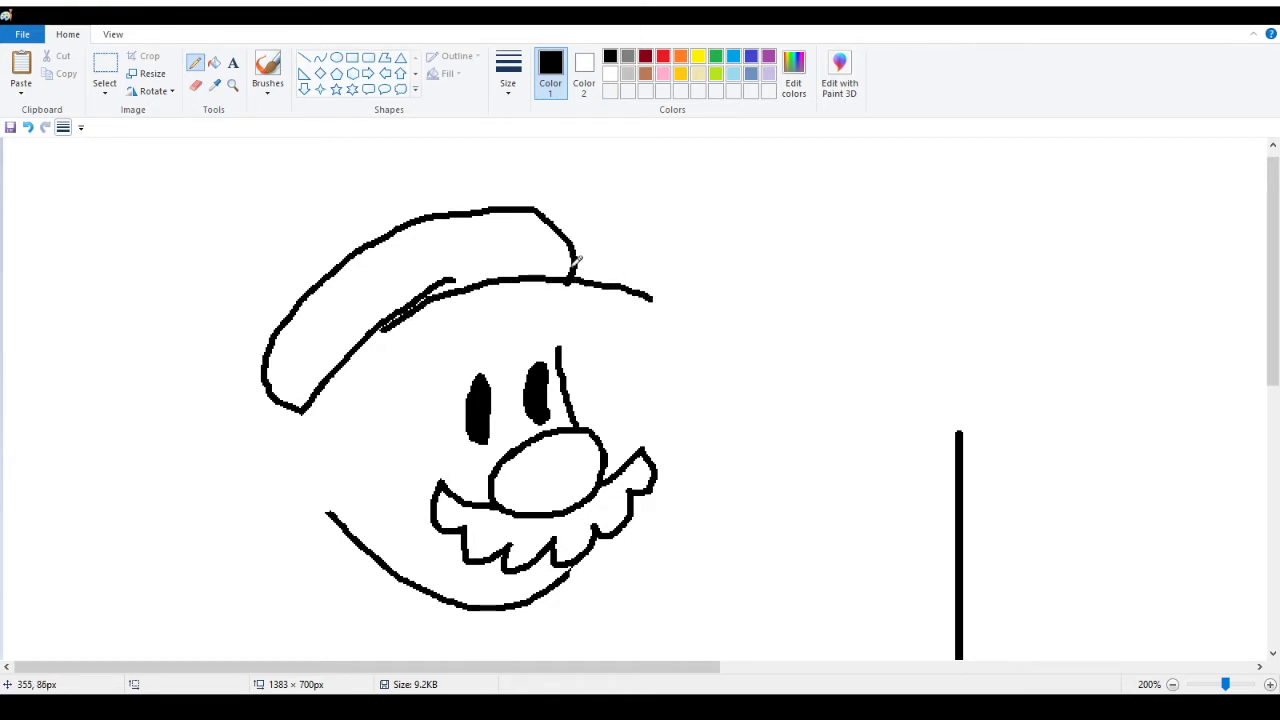
click(27, 127)
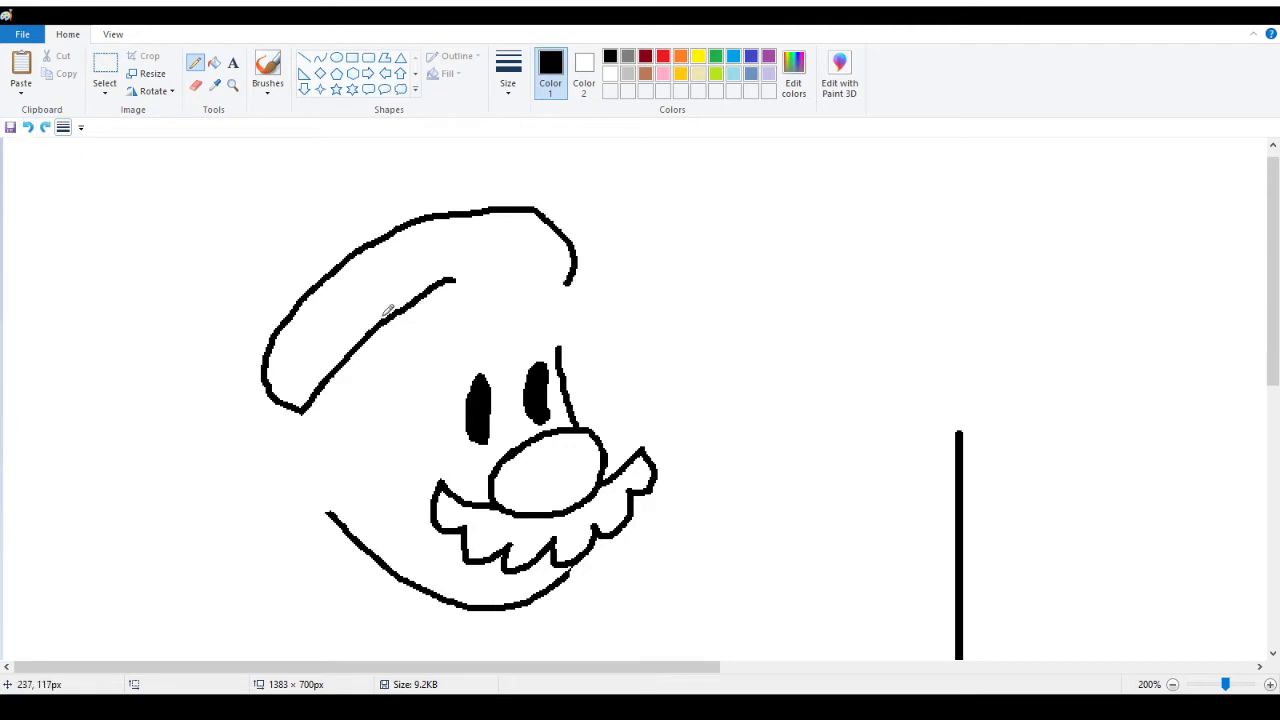
drag(386, 323, 474, 324)
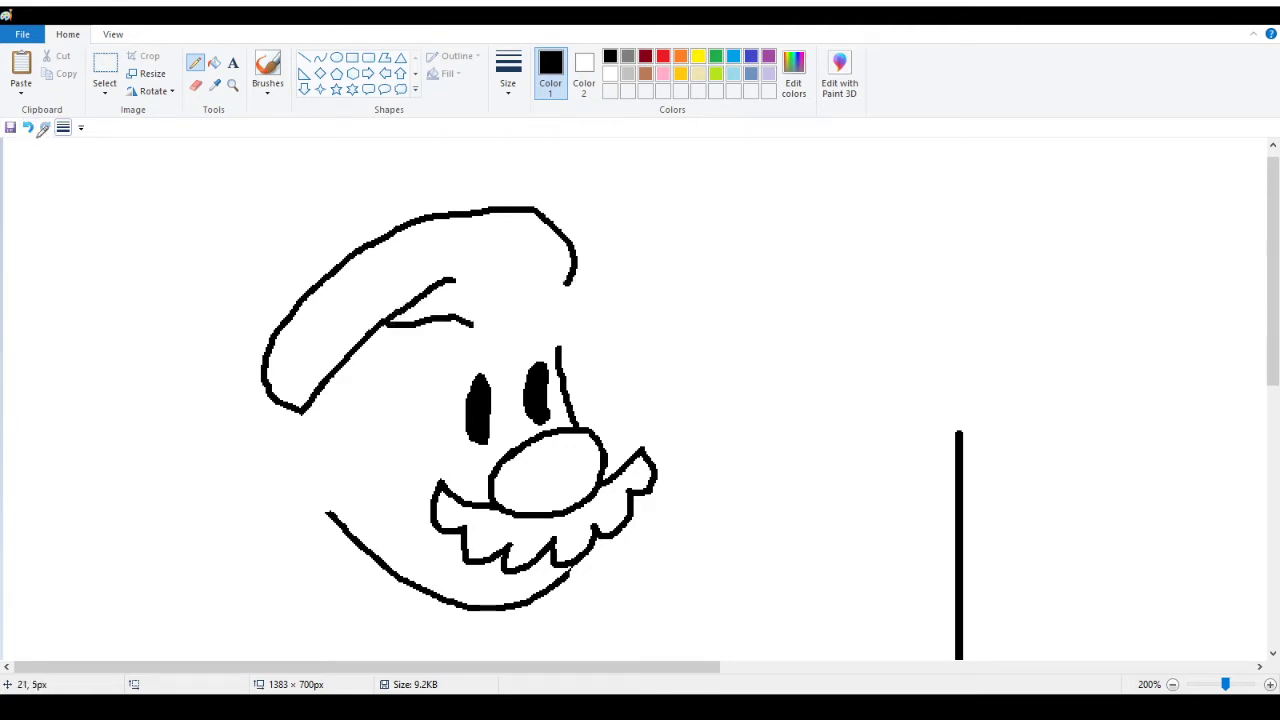
click(27, 127)
Draw the cap's long rounded brim extending forward over the eyes, with a curved line separating it from the crown
mouse_move(392, 328)
mouse_down()
mouse_move(508, 341)
mouse_move(643, 315)
mouse_move(684, 286)
mouse_move(678, 259)
mouse_move(631, 256)
mouse_move(579, 274)
mouse_move(454, 277)
mouse_move(420, 294)
mouse_move(447, 274)
mouse_move(417, 301)
mouse_move(431, 302)
mouse_move(389, 319)
mouse_move(419, 320)
mouse_move(407, 335)
mouse_move(398, 327)
mouse_move(468, 280)
mouse_move(575, 273)
mouse_up()
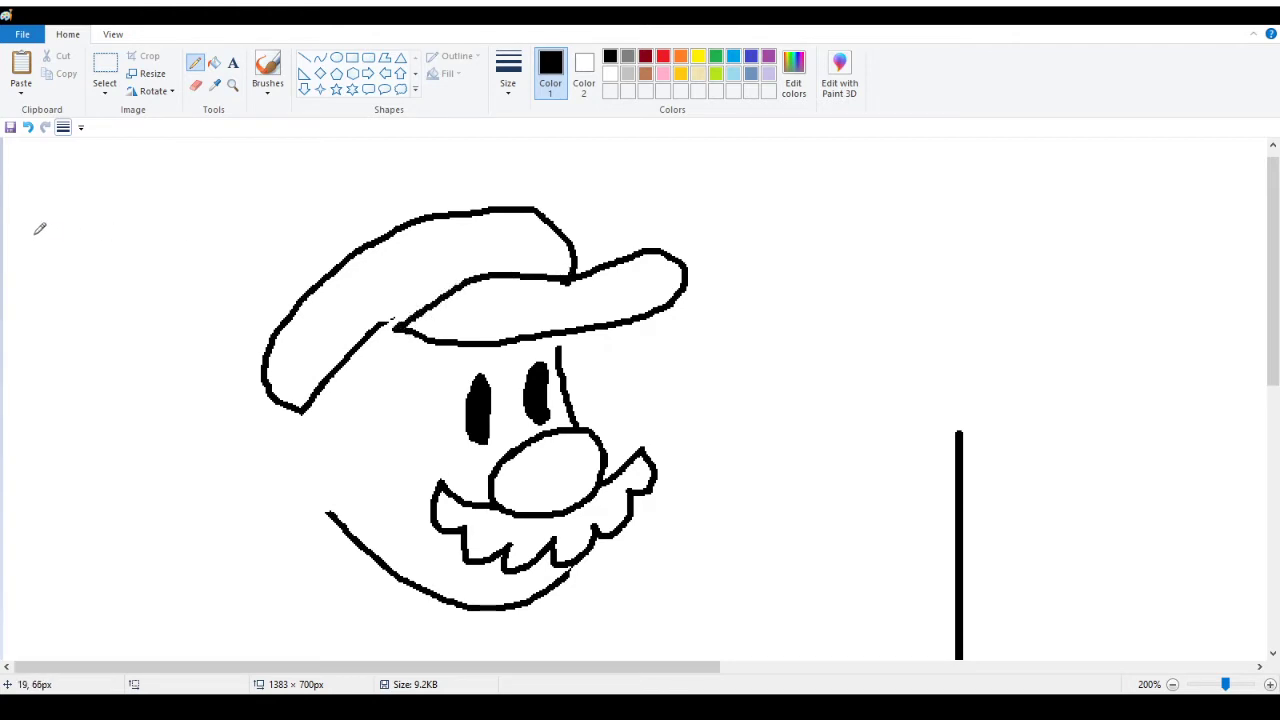
click(28, 127)
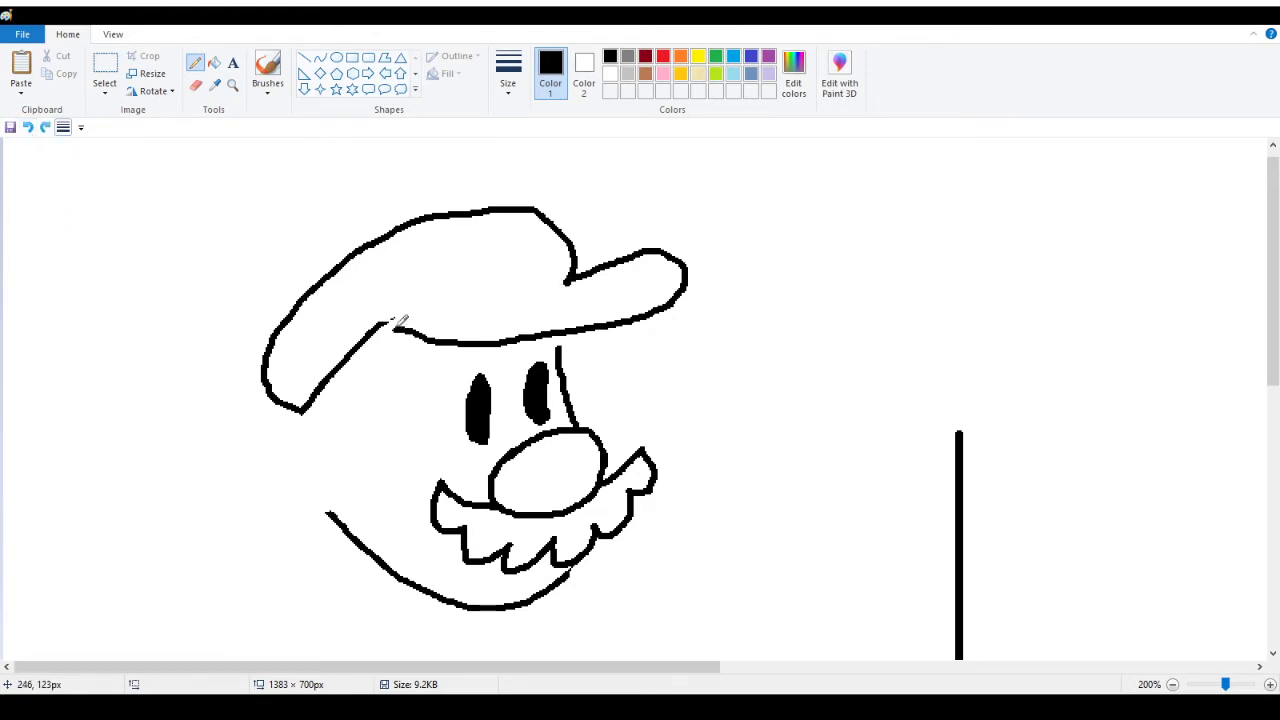
drag(400, 322, 565, 265)
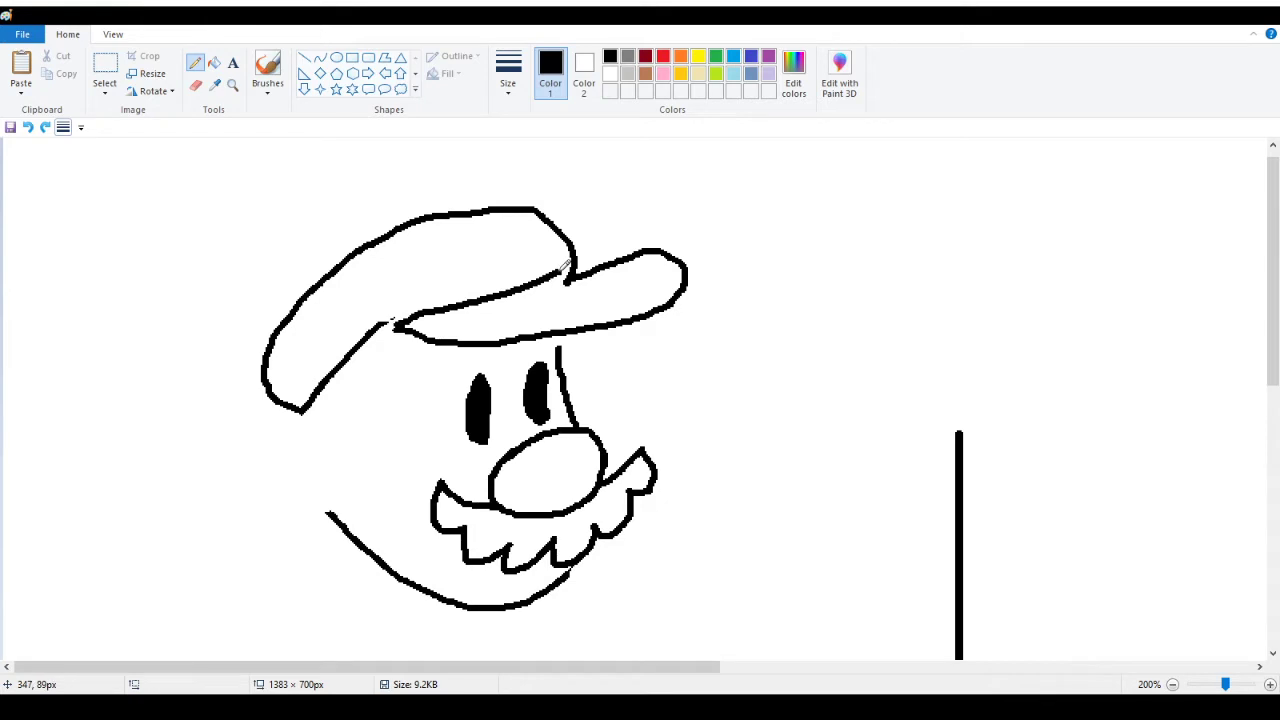
click(28, 127)
mouse_move(400, 322)
mouse_down()
mouse_move(467, 323)
mouse_move(576, 268)
mouse_up()
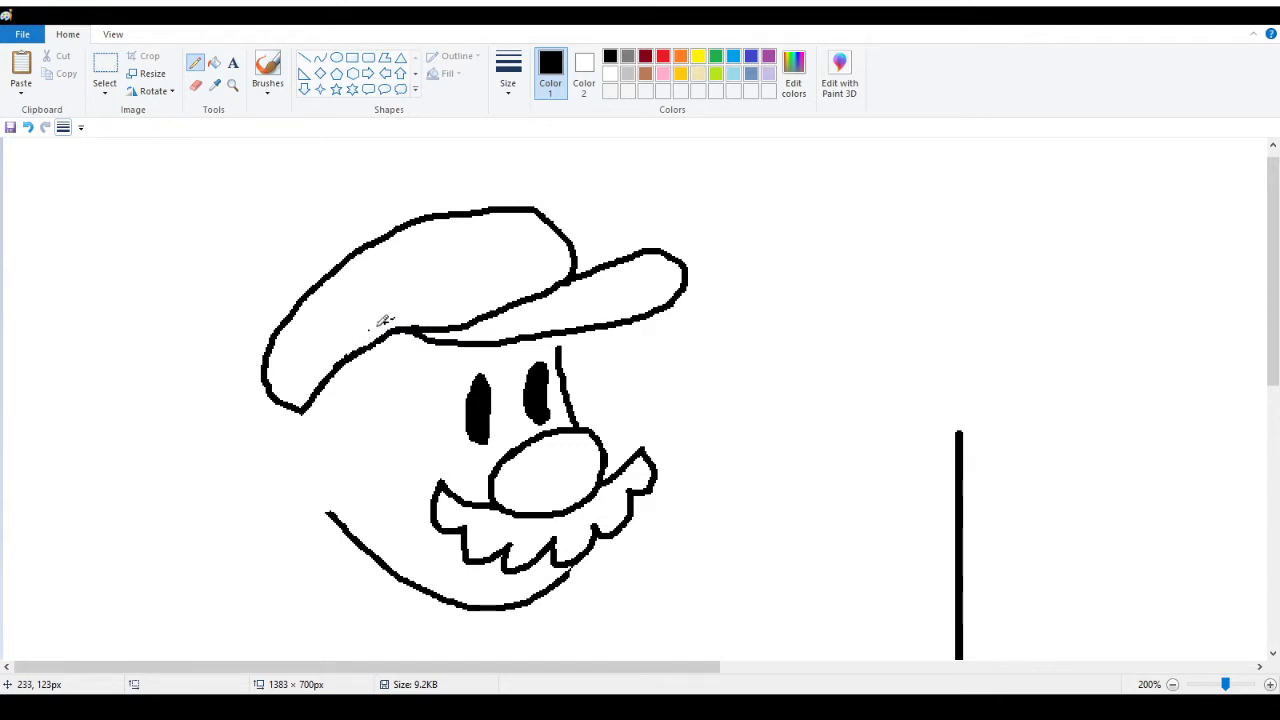
scroll(315, 428, down, 3)
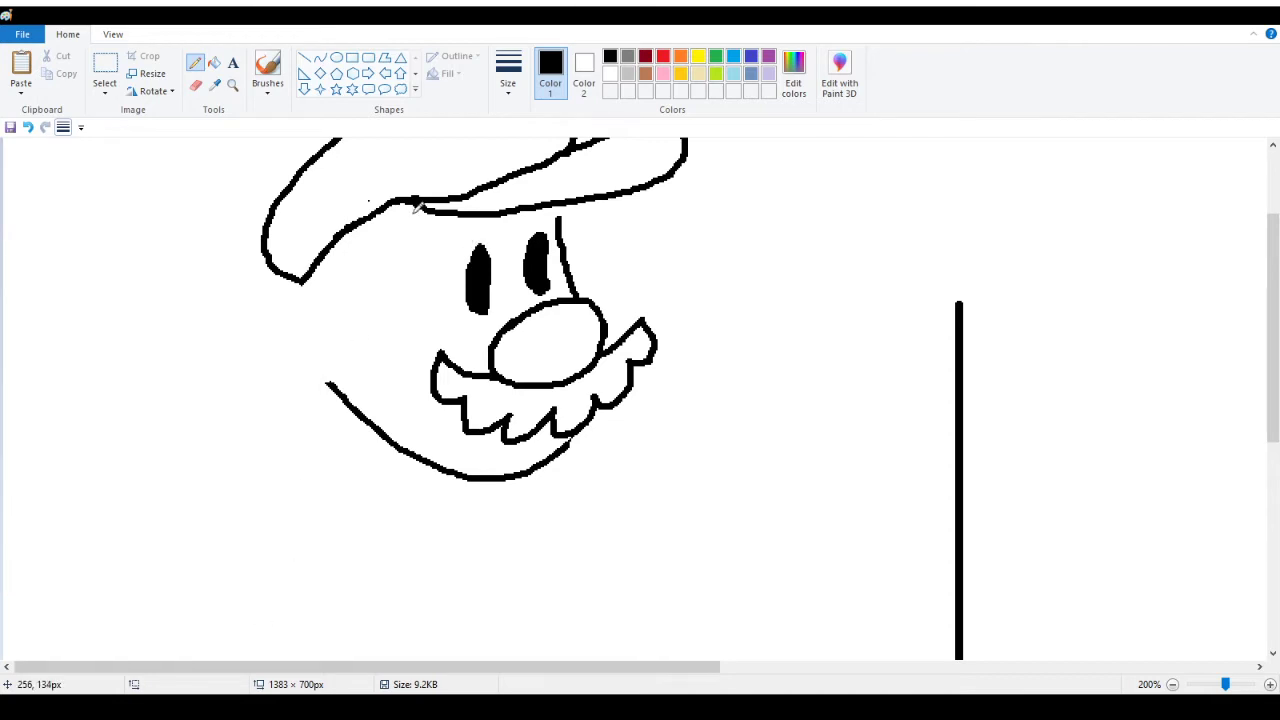
mouse_move(385, 213)
mouse_down()
mouse_move(378, 243)
mouse_move(412, 290)
mouse_up()
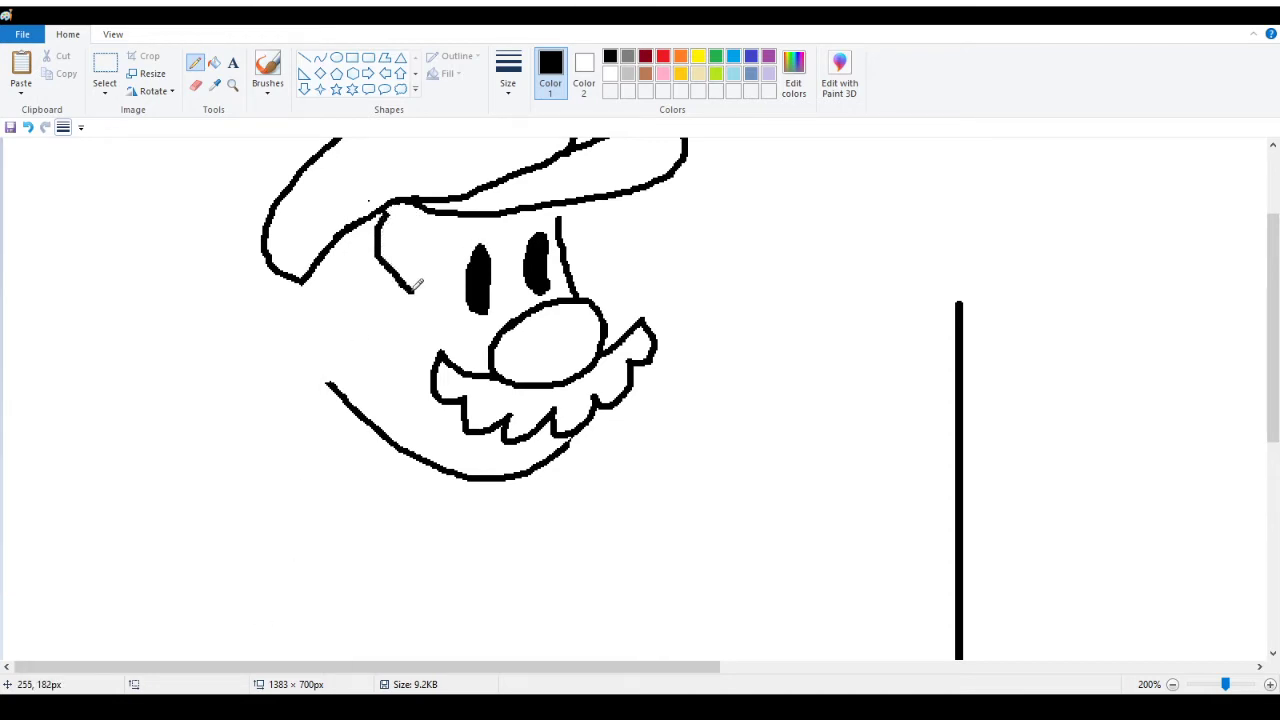
click(28, 128)
scroll(388, 328, up, 3)
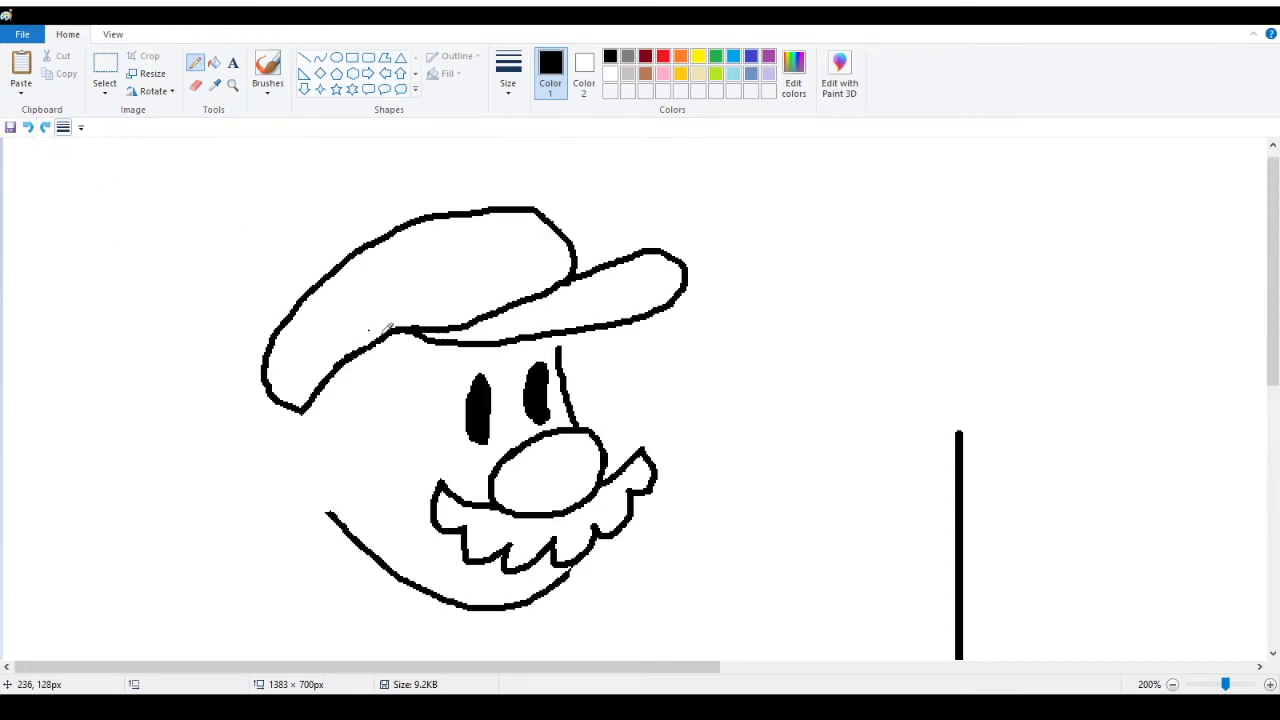
mouse_move(398, 328)
mouse_down()
mouse_move(390, 403)
mouse_move(422, 445)
mouse_move(393, 432)
mouse_up()
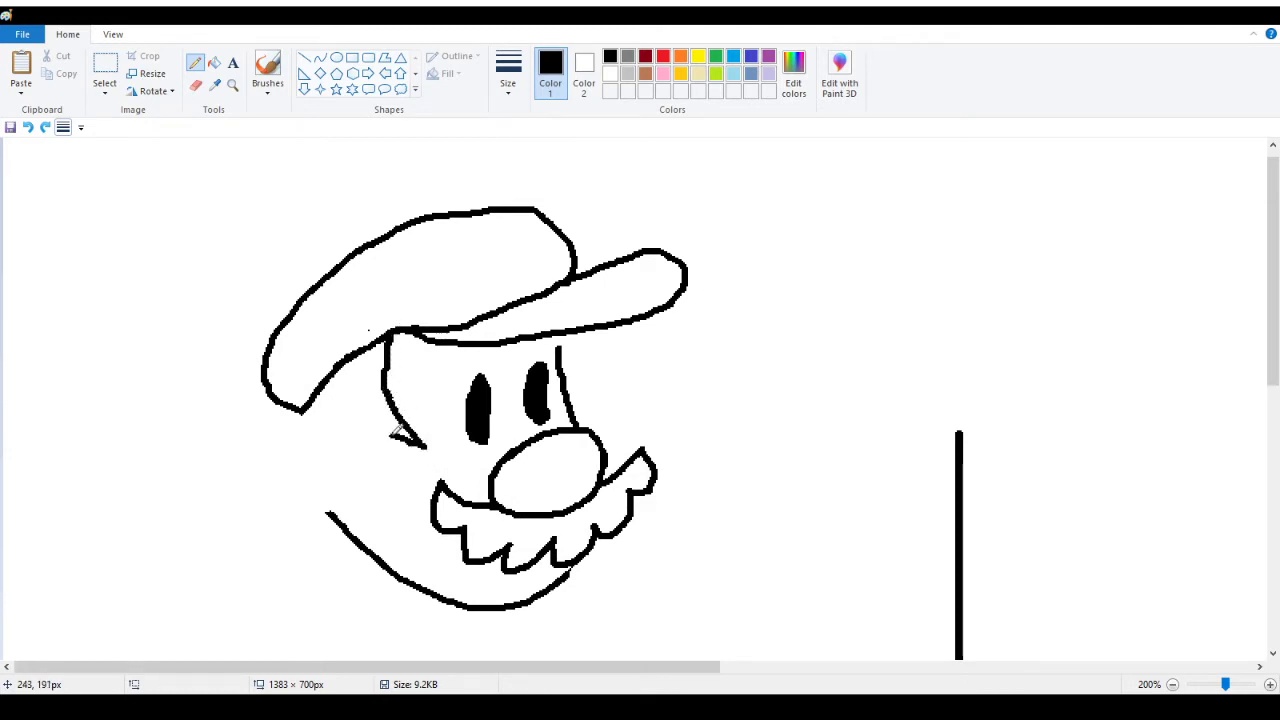
click(28, 128)
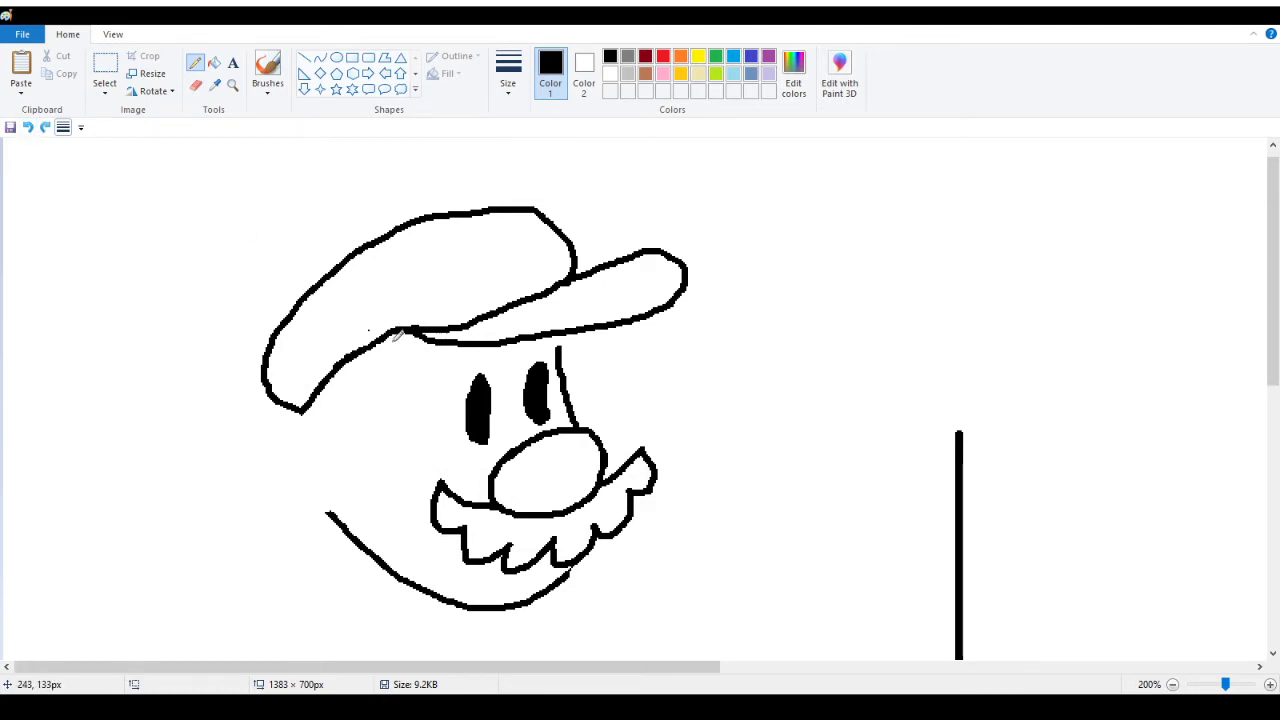
Draw a scalloped sideburn hanging from the cap beside the face and a round ear behind it
mouse_move(389, 345)
mouse_down()
mouse_move(391, 417)
mouse_move(411, 444)
mouse_move(397, 470)
mouse_move(379, 455)
mouse_move(349, 464)
mouse_move(334, 372)
mouse_move(334, 414)
mouse_move(295, 443)
mouse_move(307, 466)
mouse_move(352, 457)
mouse_up()
mouse_move(337, 410)
mouse_down()
mouse_move(347, 380)
mouse_move(334, 378)
mouse_move(341, 389)
mouse_up()
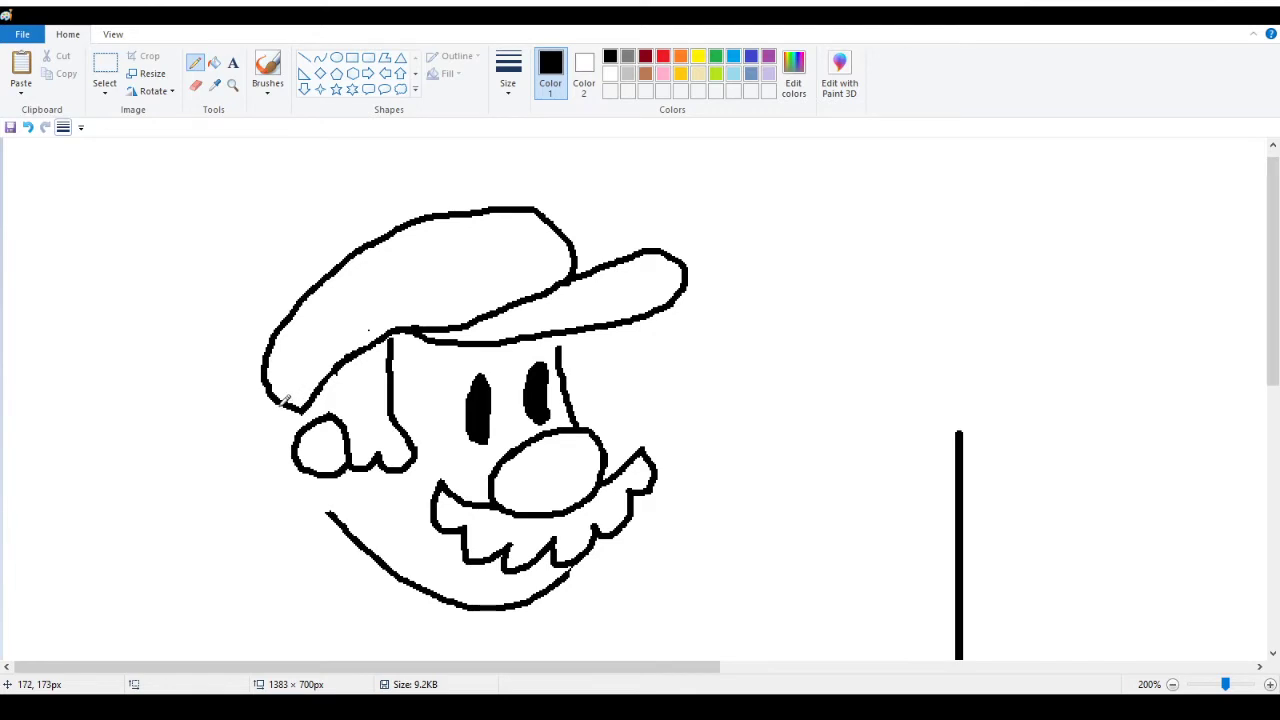
mouse_move(284, 400)
mouse_down()
mouse_move(262, 446)
mouse_move(254, 556)
mouse_up()
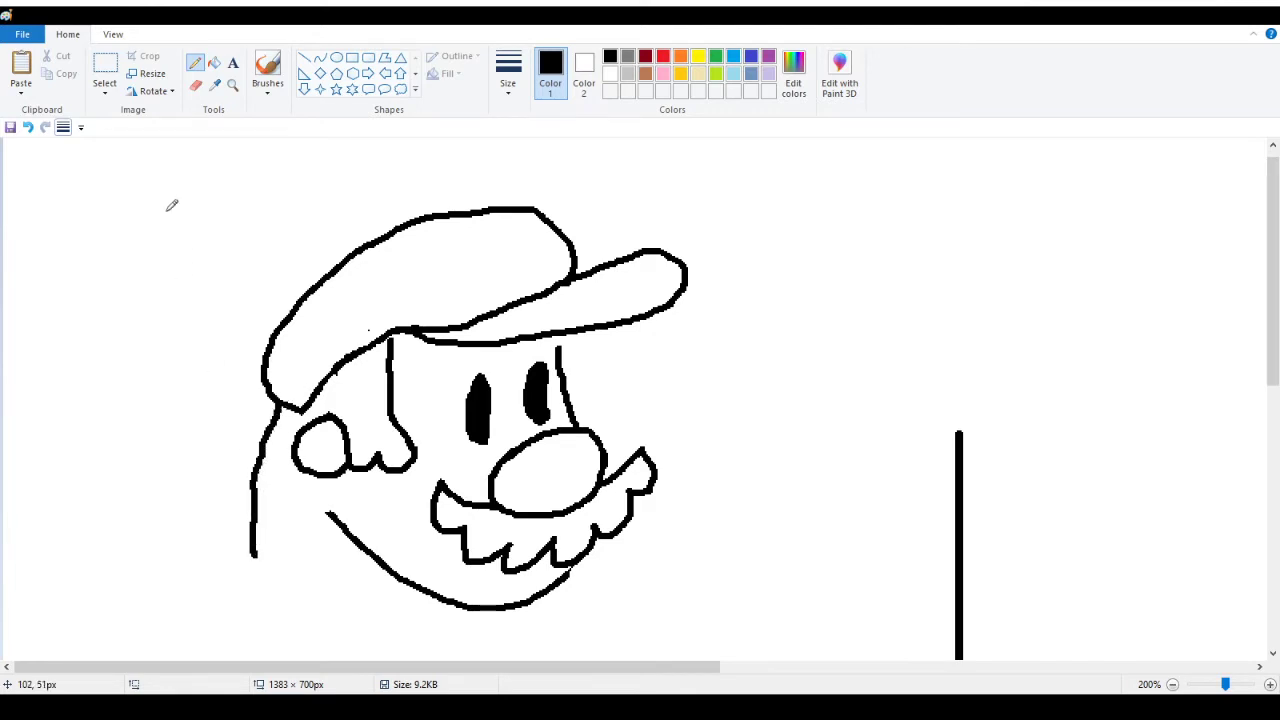
click(28, 127)
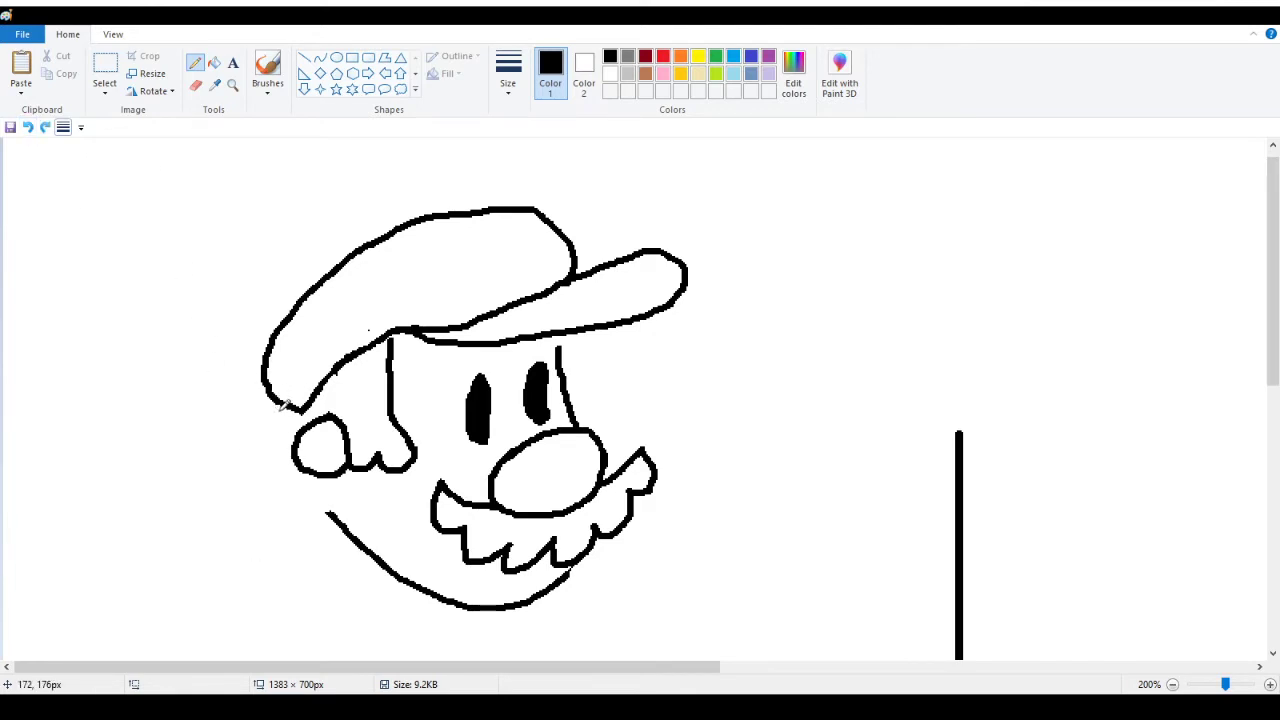
mouse_move(291, 401)
mouse_down()
mouse_move(274, 438)
mouse_move(283, 503)
mouse_move(320, 528)
mouse_move(346, 473)
mouse_up()
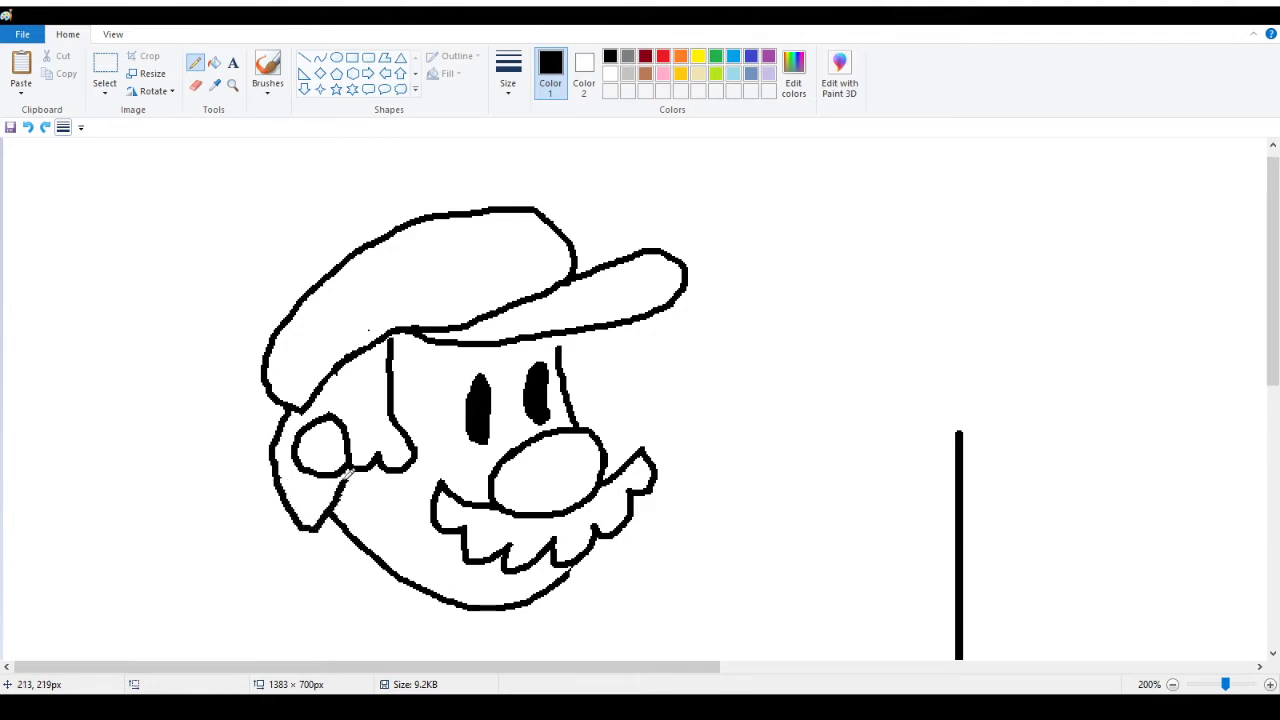
click(28, 127)
mouse_move(308, 402)
mouse_down()
mouse_move(295, 462)
mouse_move(330, 513)
mouse_move(346, 464)
mouse_up()
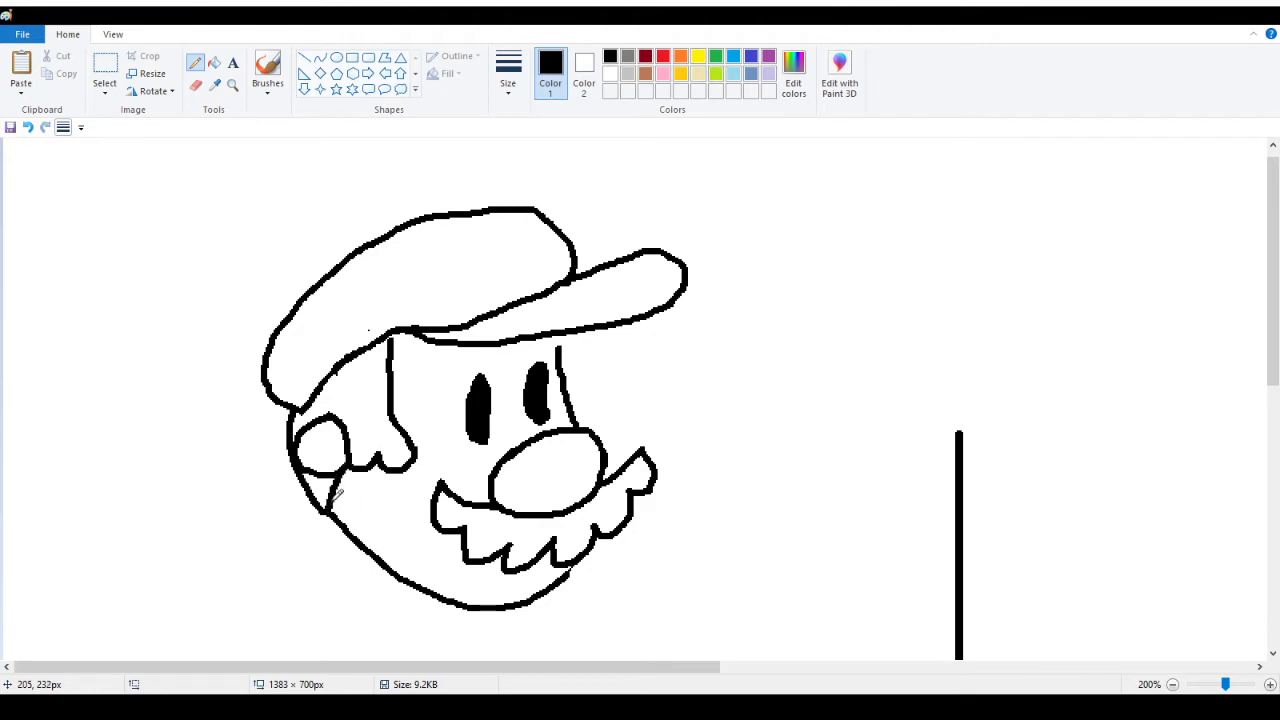
click(28, 127)
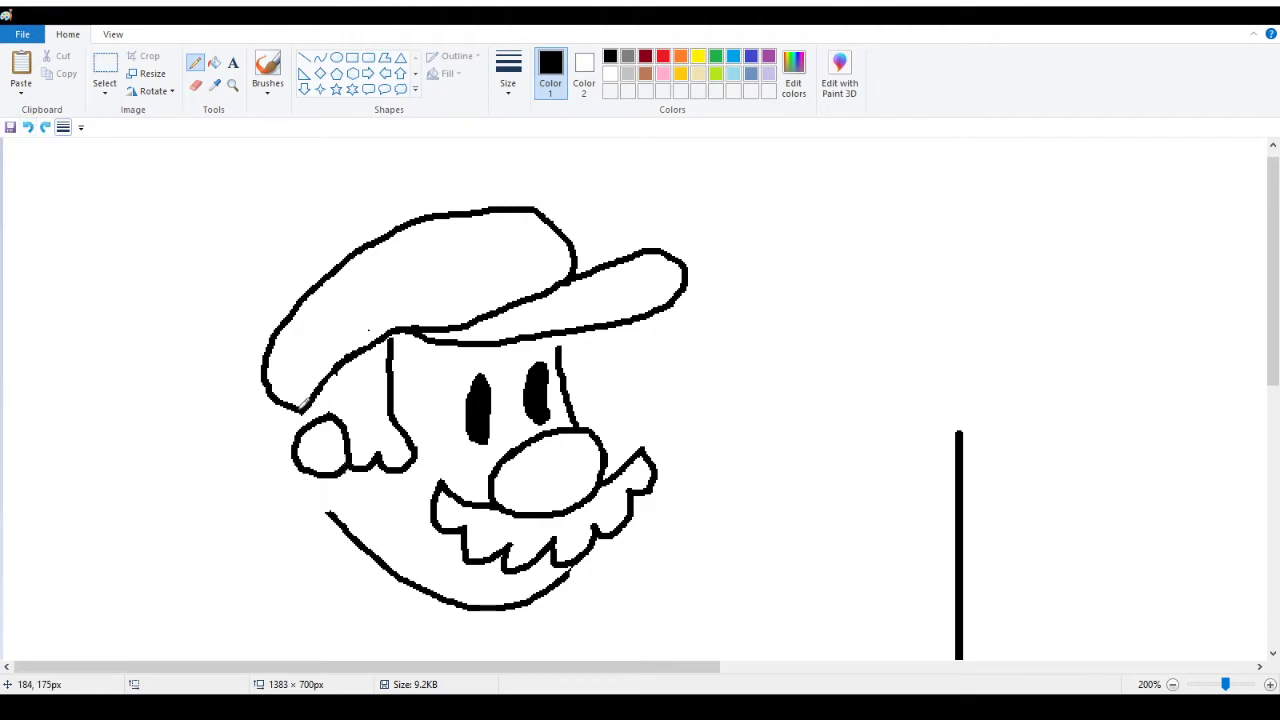
Draw the back hair from the cap's rear edge around the ear to a pointed tip, joining the jaw line
mouse_move(301, 405)
mouse_down()
mouse_move(290, 452)
mouse_move(302, 505)
mouse_move(329, 468)
mouse_move(318, 486)
mouse_up()
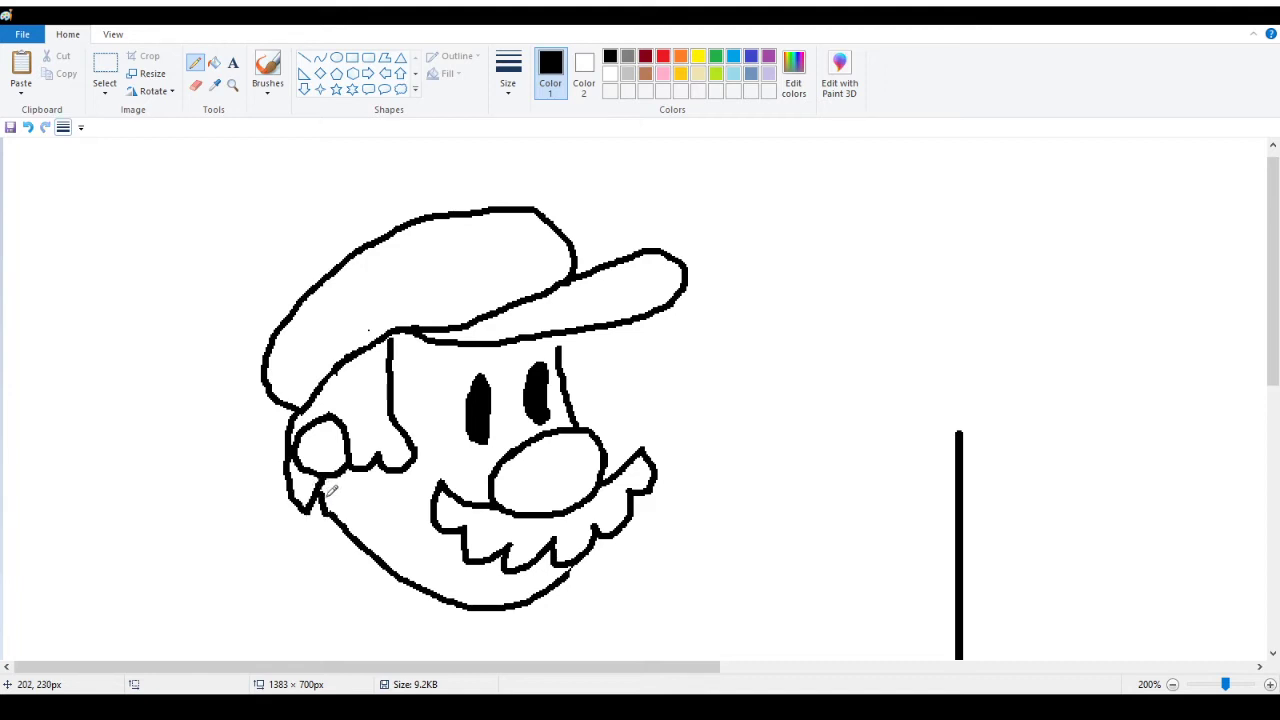
click(233, 86)
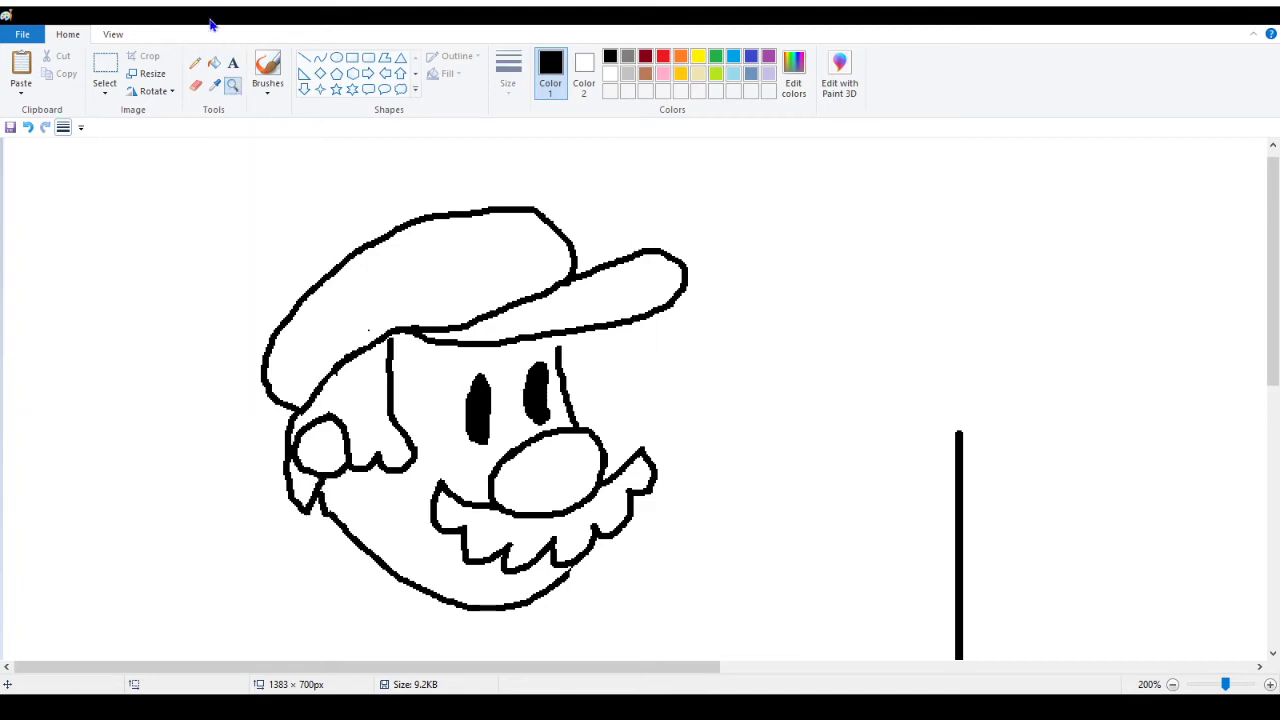
click(195, 62)
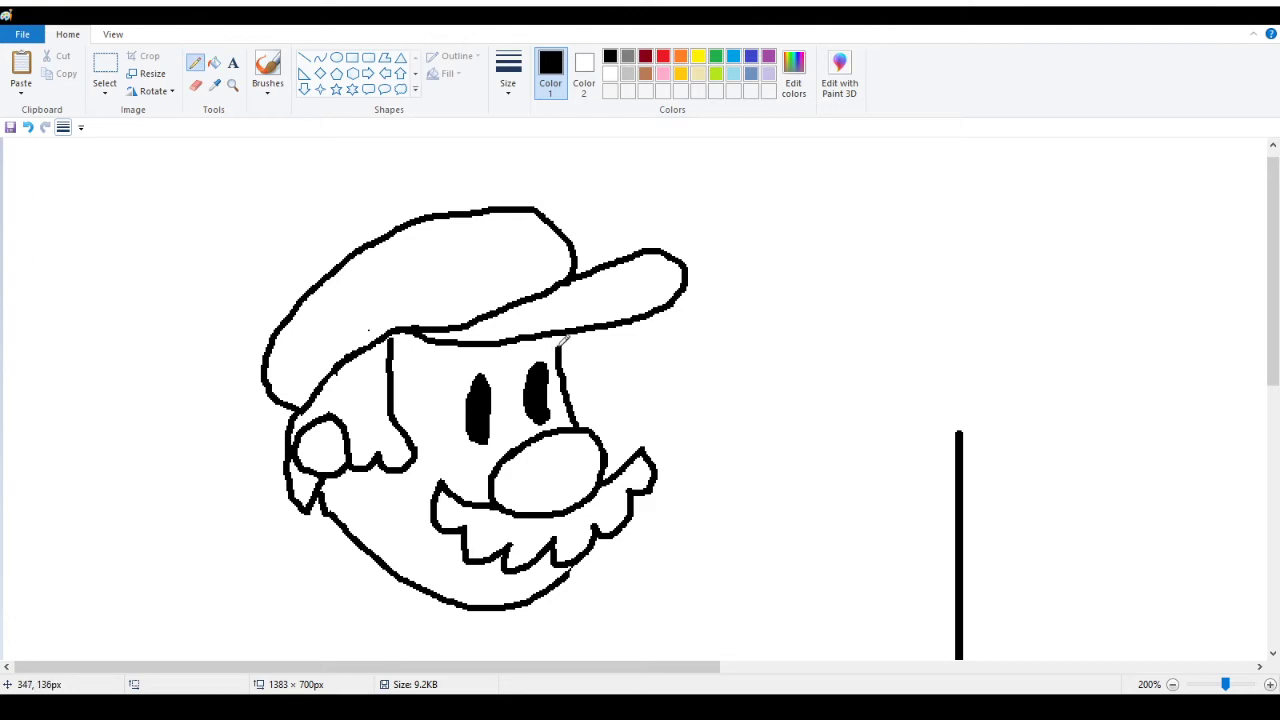
Select the whole head and shift it slightly downward on the canvas, then return to the Pencil tool
click(233, 86)
right_click(220, 192)
right_click(220, 192)
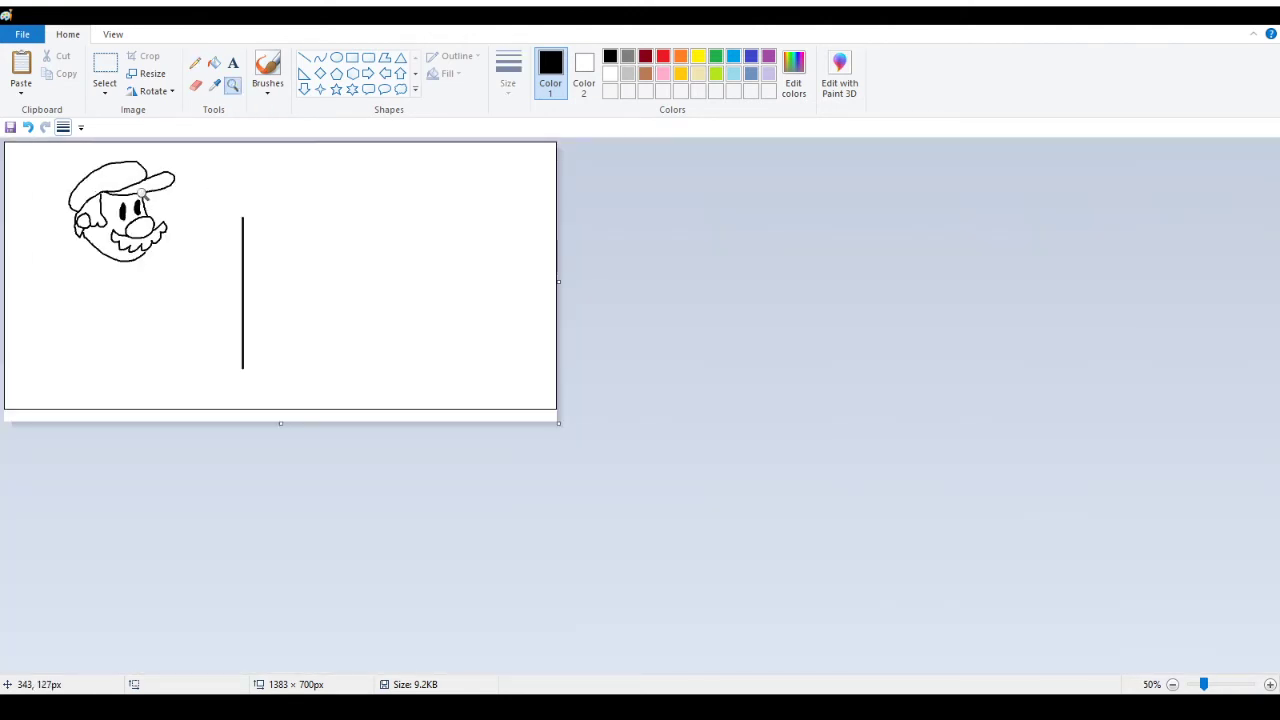
click(143, 193)
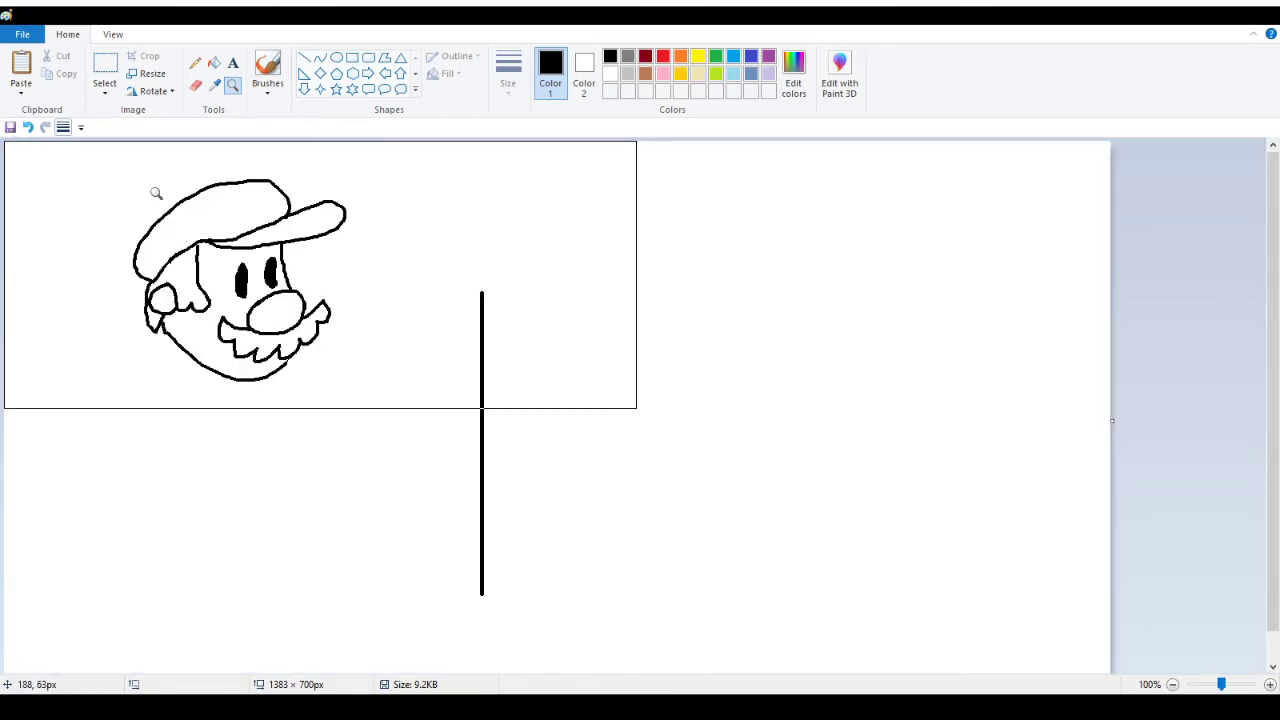
click(110, 65)
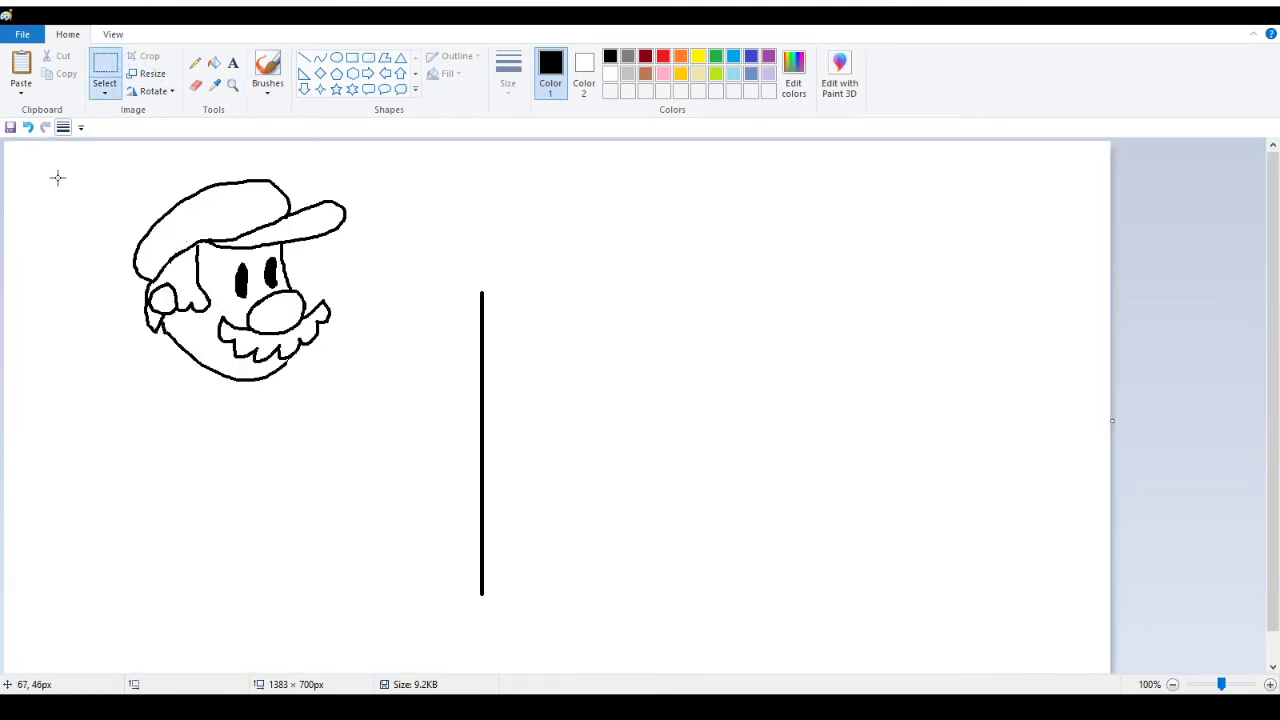
drag(63, 167, 450, 437)
mouse_move(234, 332)
mouse_down()
mouse_move(234, 316)
mouse_move(237, 347)
mouse_move(233, 334)
mouse_up()
drag(775, 303, 785, 310)
scroll(657, 303, down, 1)
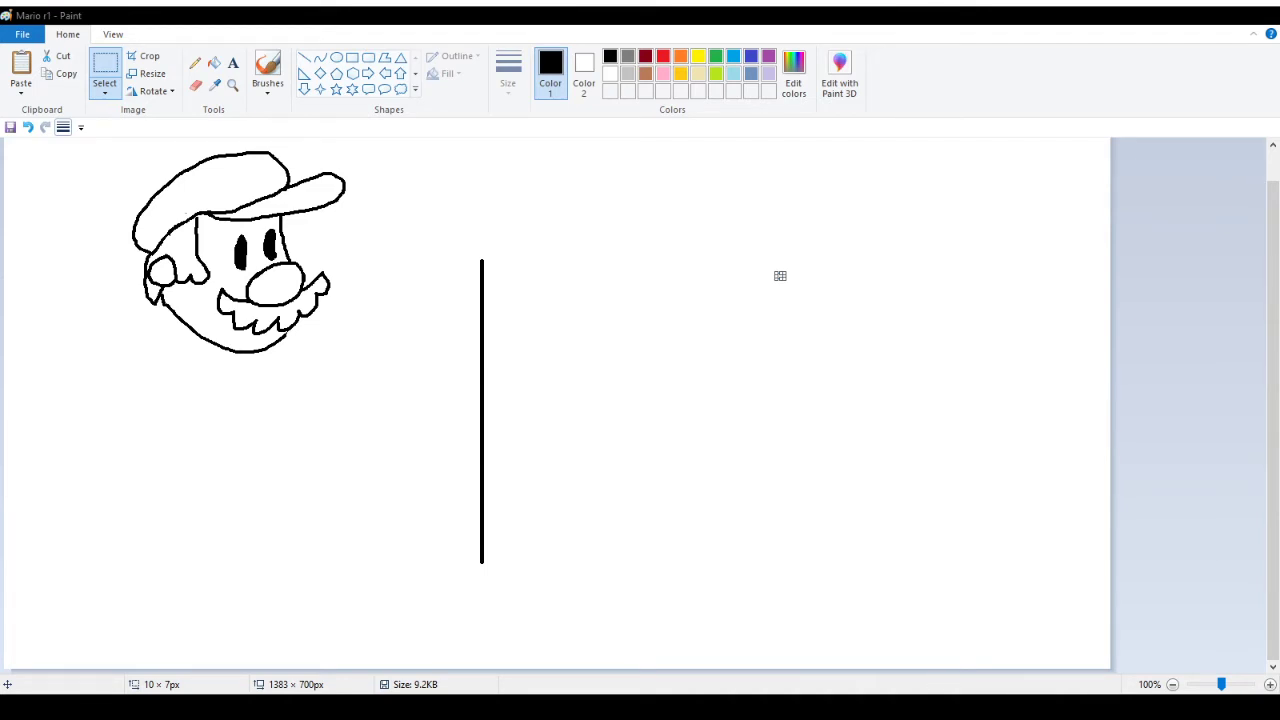
click(200, 63)
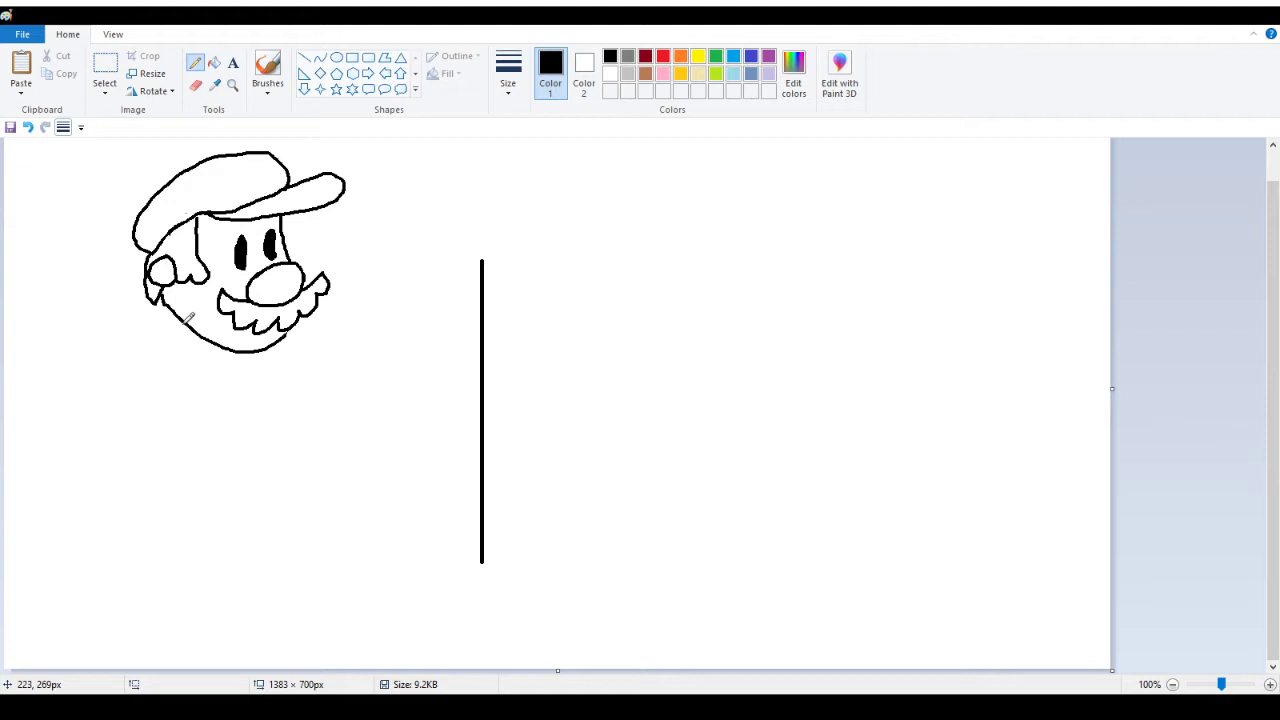
drag(183, 322, 100, 383)
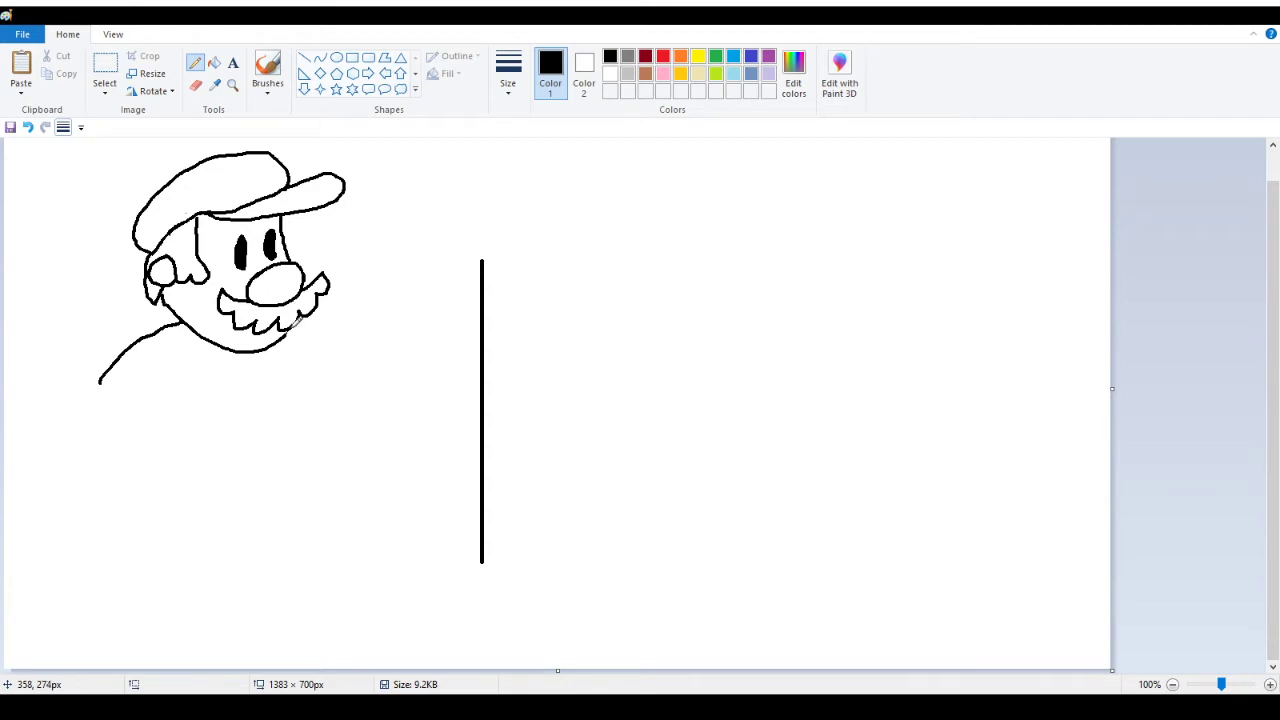
drag(294, 320, 350, 361)
scroll(218, 384, up, 1)
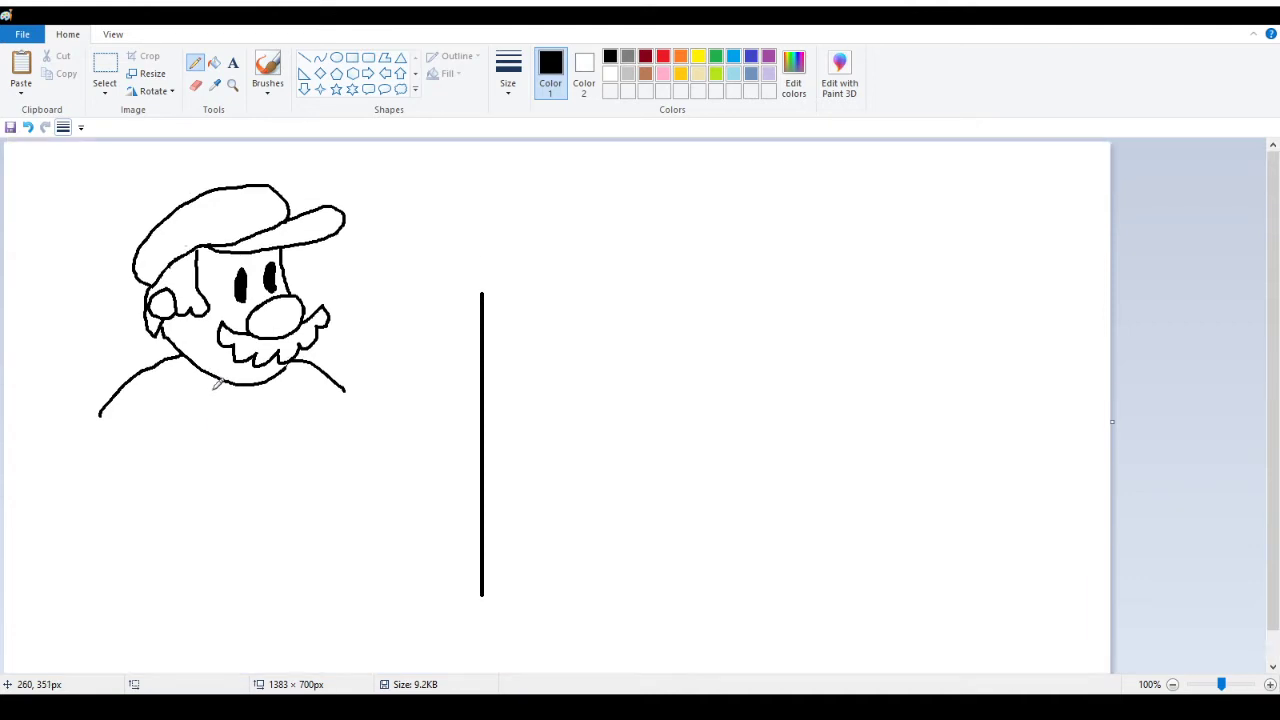
click(28, 128)
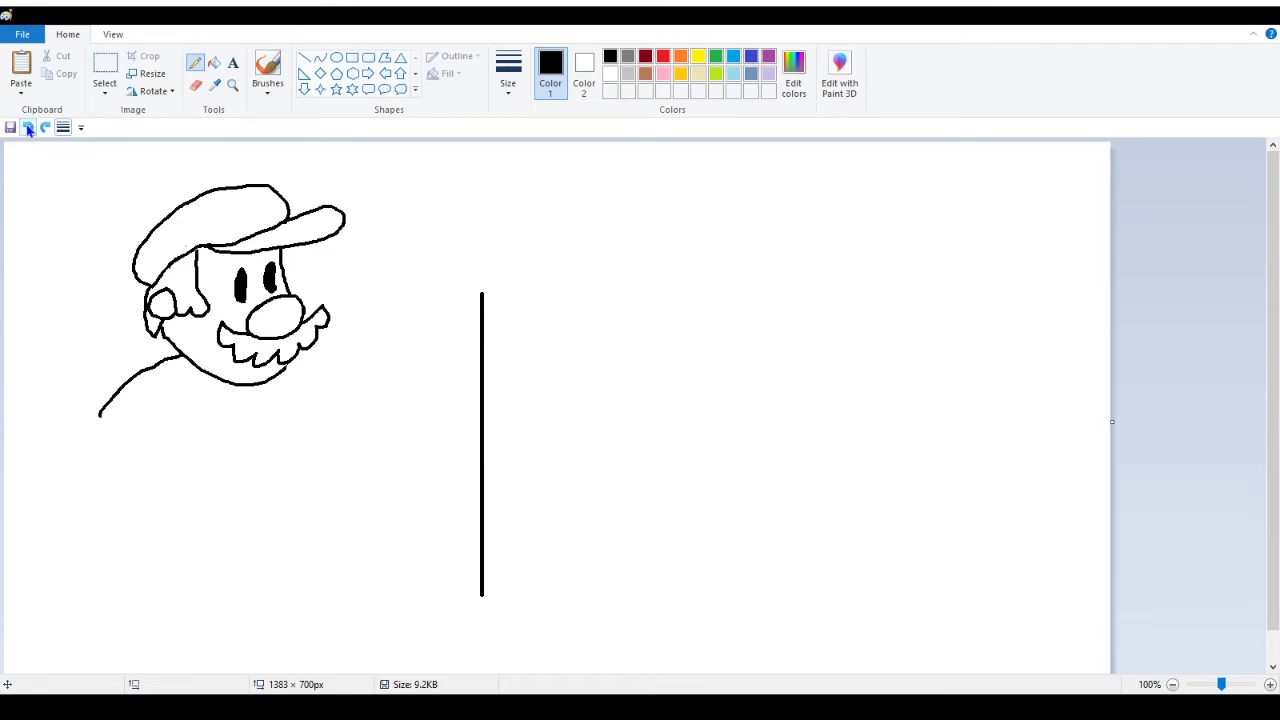
click(28, 128)
scroll(109, 220, down, 1)
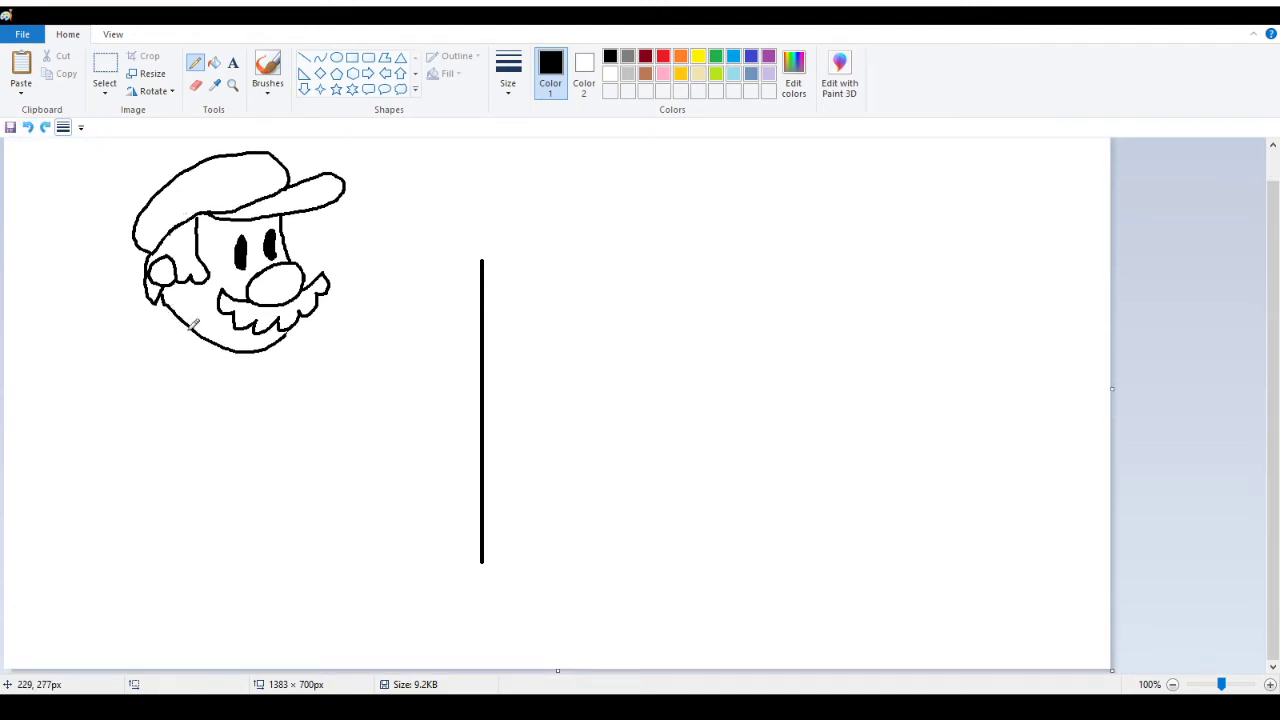
drag(189, 329, 52, 377)
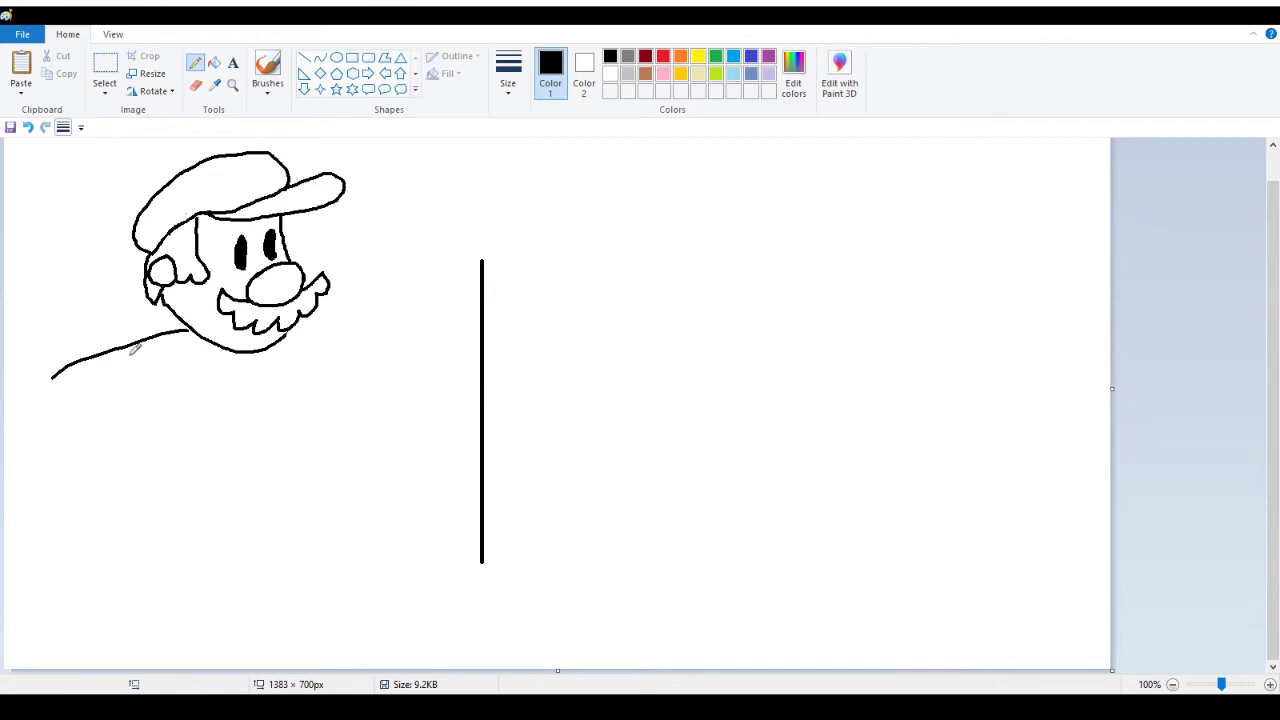
click(28, 128)
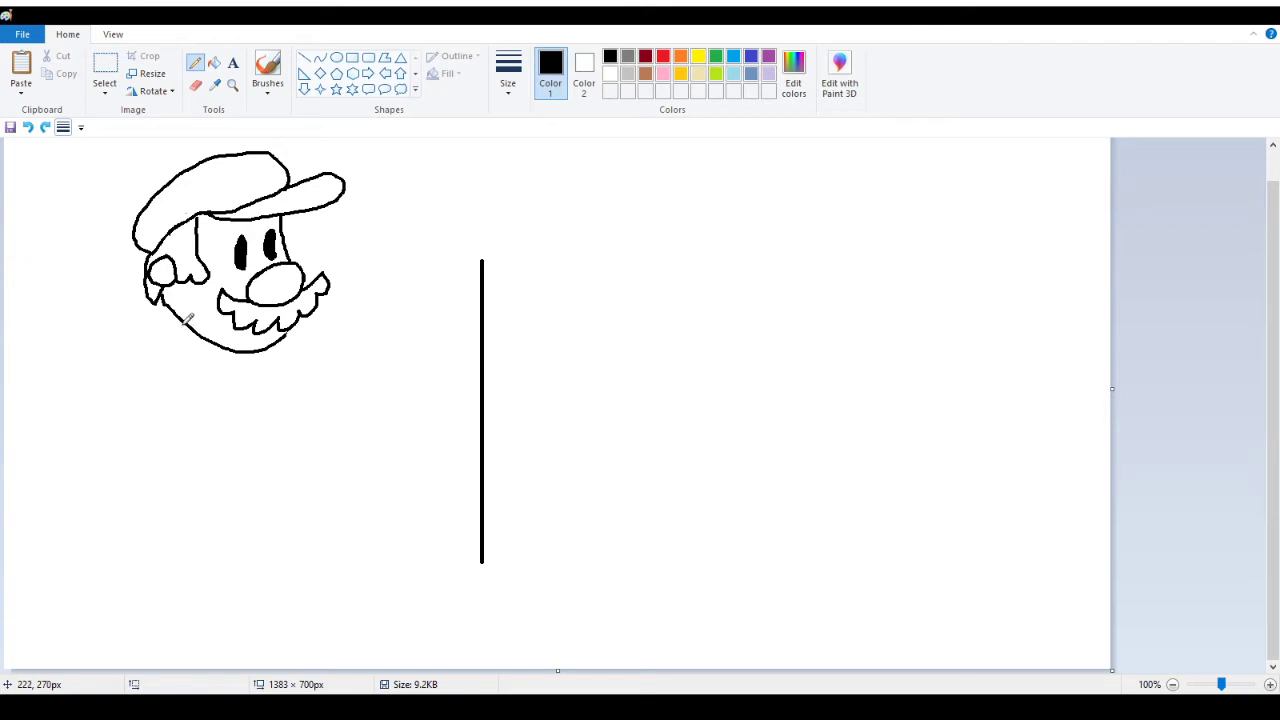
drag(186, 320, 106, 364)
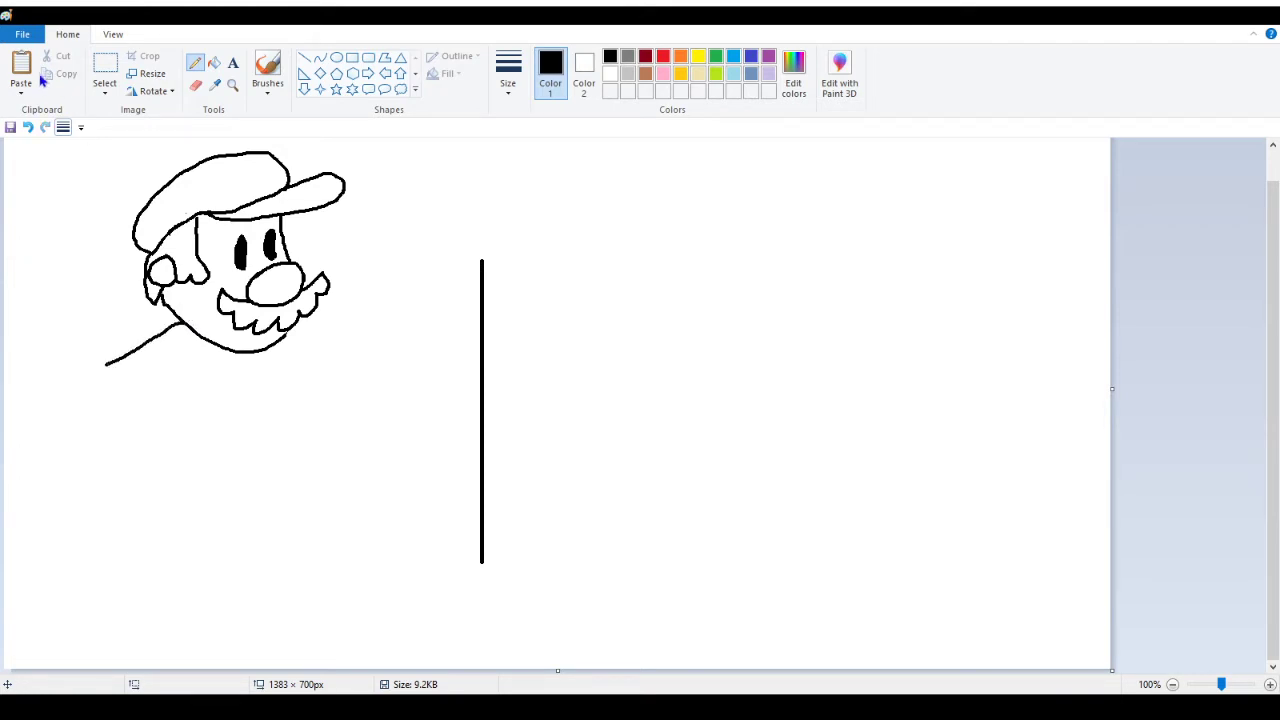
click(28, 128)
drag(190, 308, 118, 335)
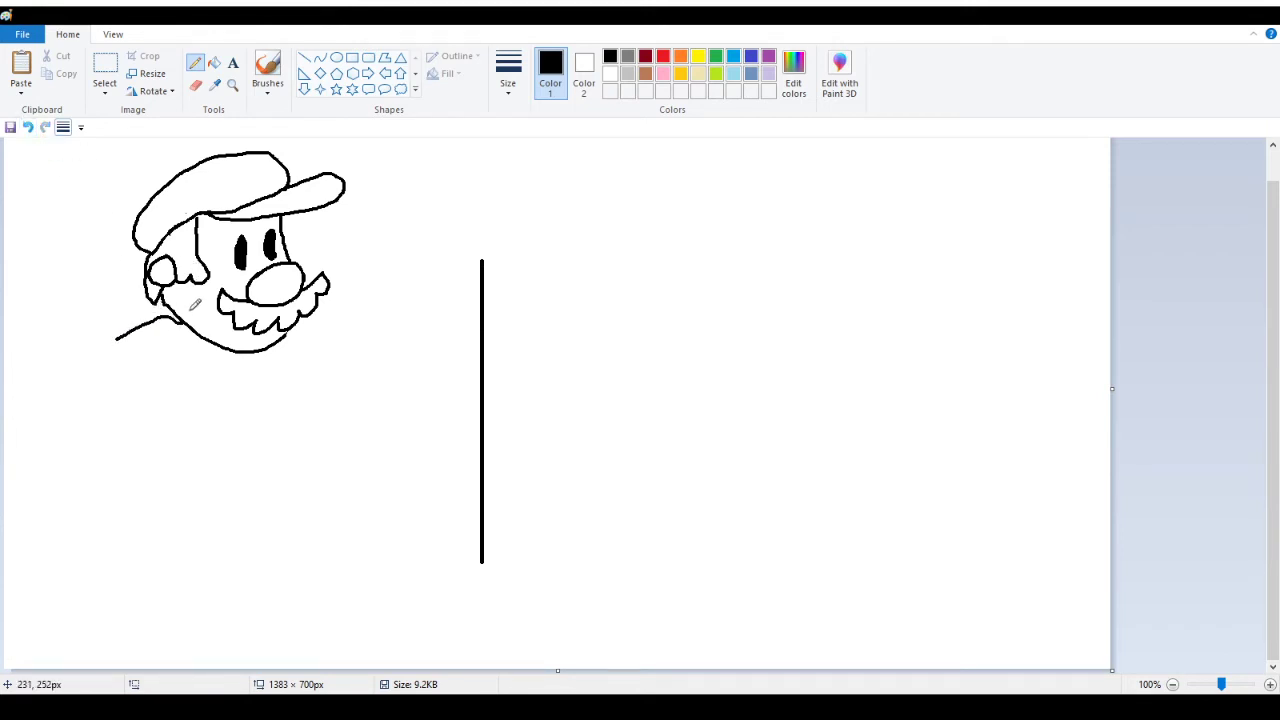
click(28, 127)
drag(188, 319, 92, 366)
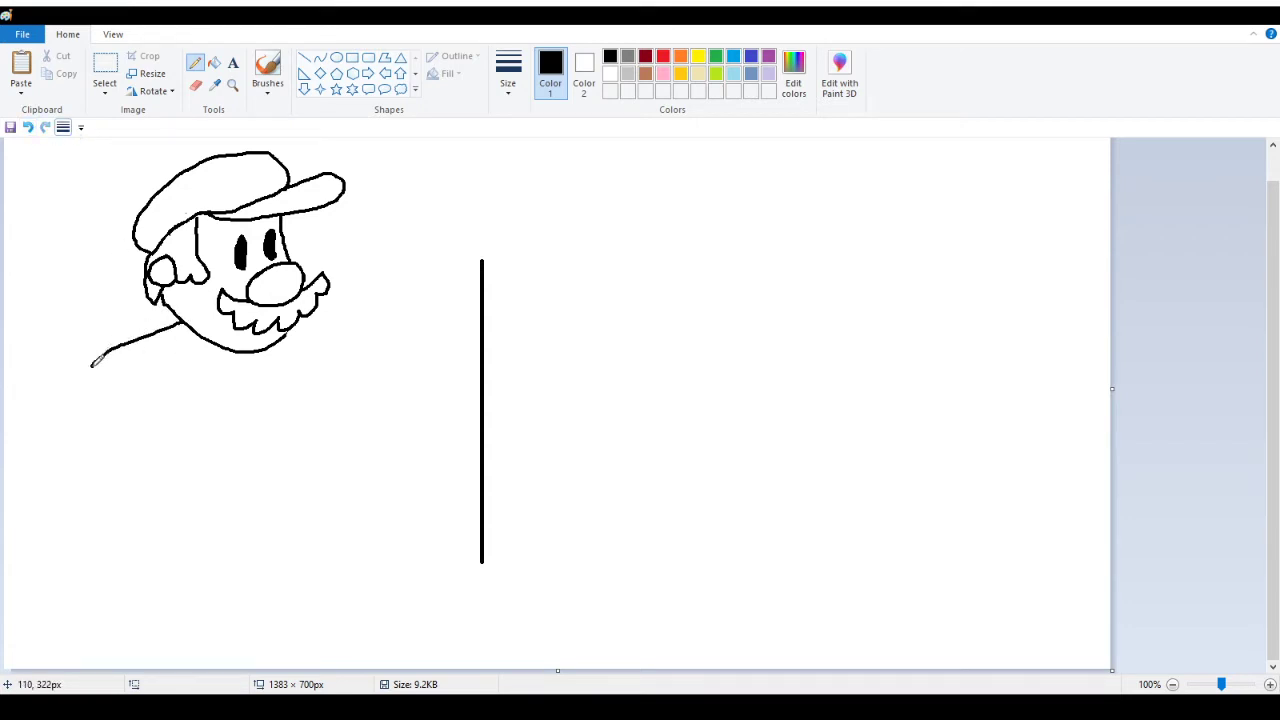
click(28, 127)
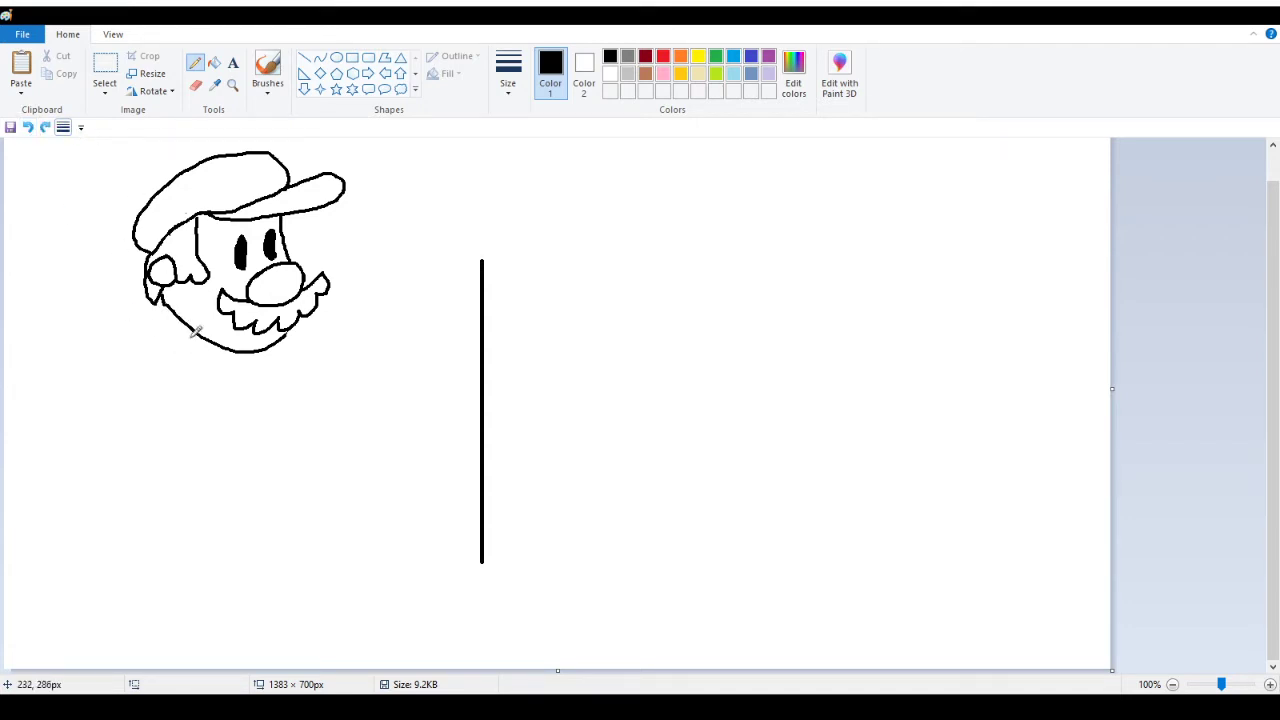
drag(184, 324, 114, 378)
mouse_move(299, 318)
mouse_down()
mouse_move(337, 345)
mouse_move(356, 404)
mouse_up()
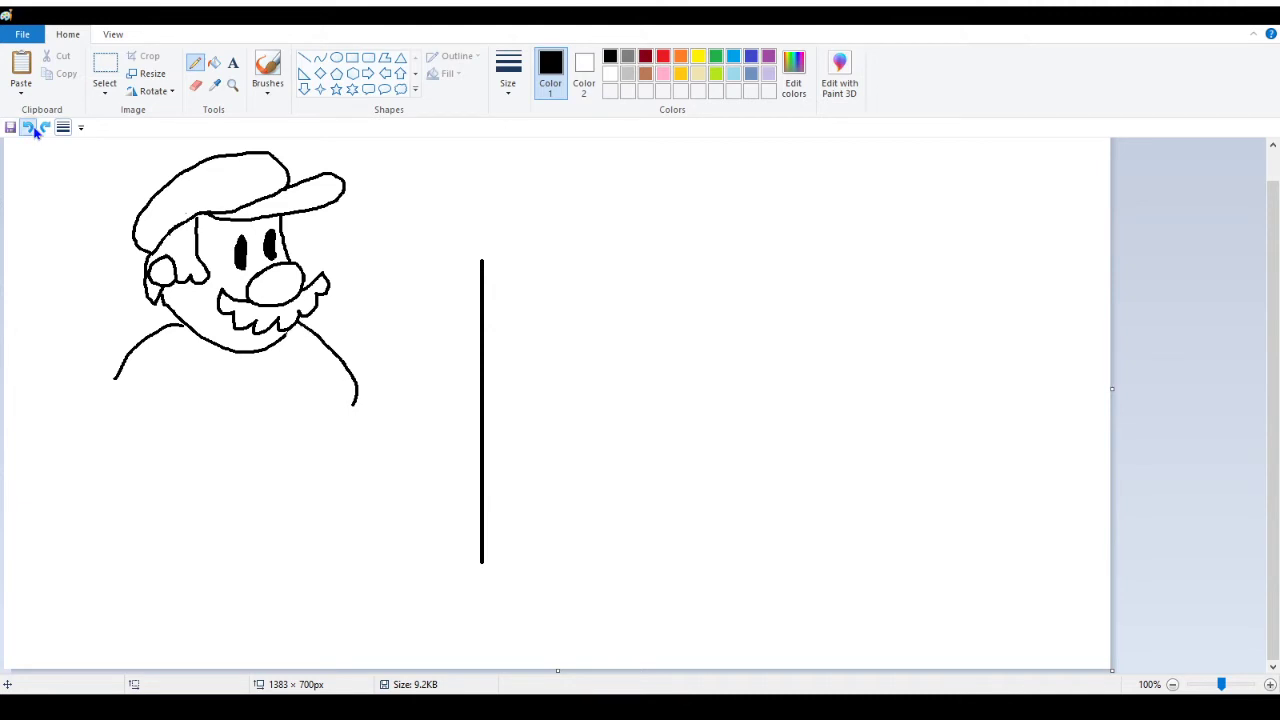
click(30, 128)
click(30, 128)
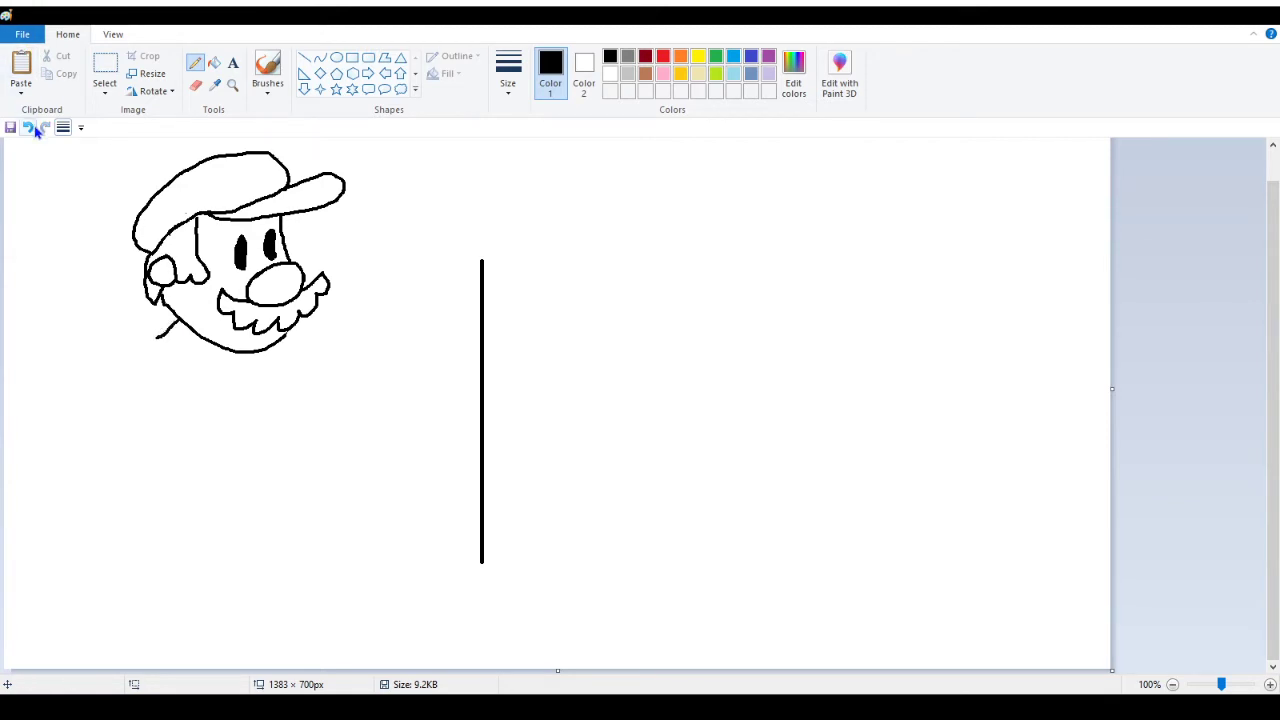
Draw two overall straps as pairs of long curved lines running down from the jaw on either side of the chest
mouse_move(200, 330)
mouse_down()
mouse_move(163, 339)
mouse_move(187, 354)
mouse_move(202, 442)
mouse_up()
mouse_move(222, 346)
mouse_down()
mouse_move(240, 388)
mouse_move(224, 452)
mouse_up()
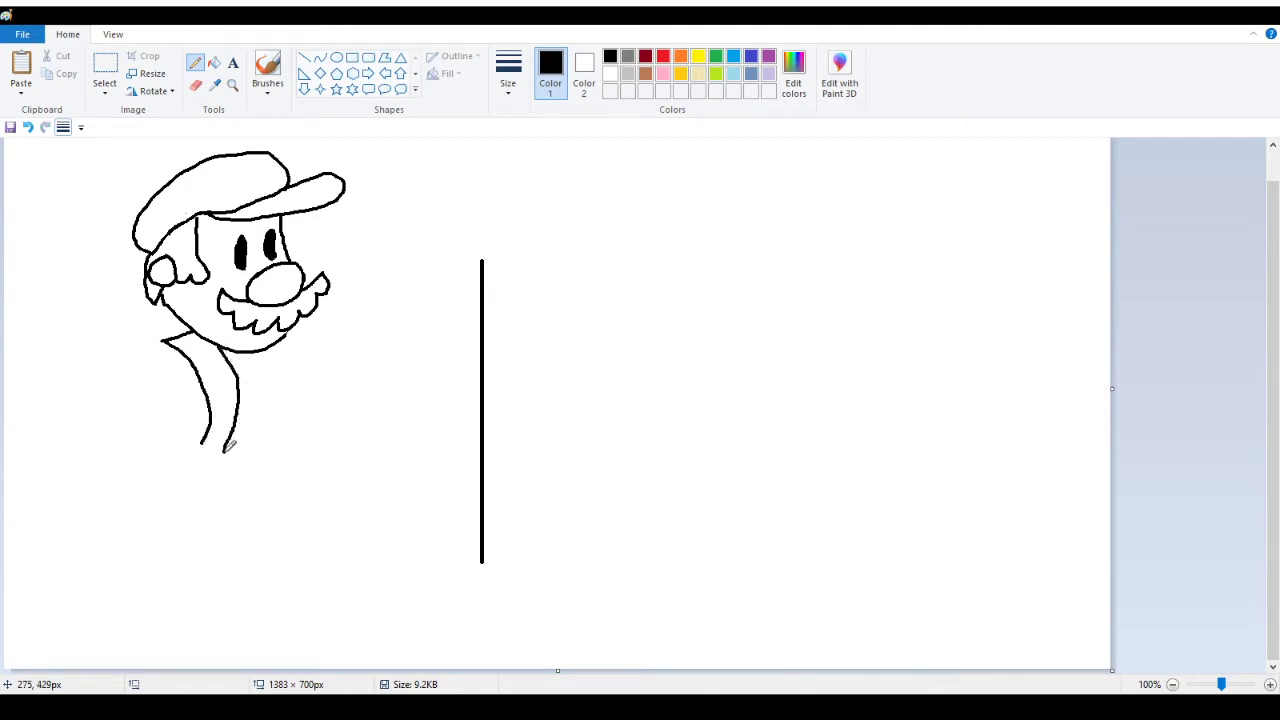
mouse_move(297, 322)
mouse_down()
mouse_move(334, 377)
mouse_move(323, 440)
mouse_up()
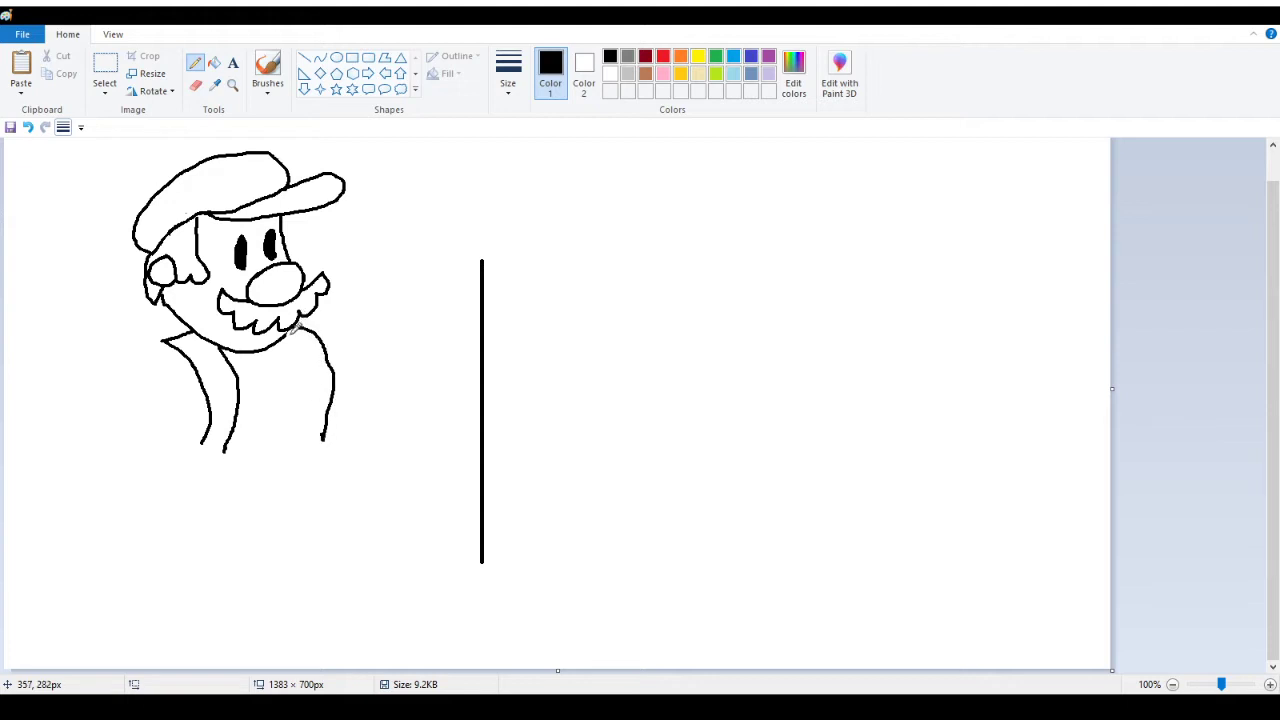
drag(291, 326, 296, 450)
Try an arm line beside the rear strap, undo it, and erase the lower parts of both straps' inner lines
mouse_move(207, 387)
mouse_down()
mouse_move(202, 440)
mouse_move(157, 462)
mouse_up()
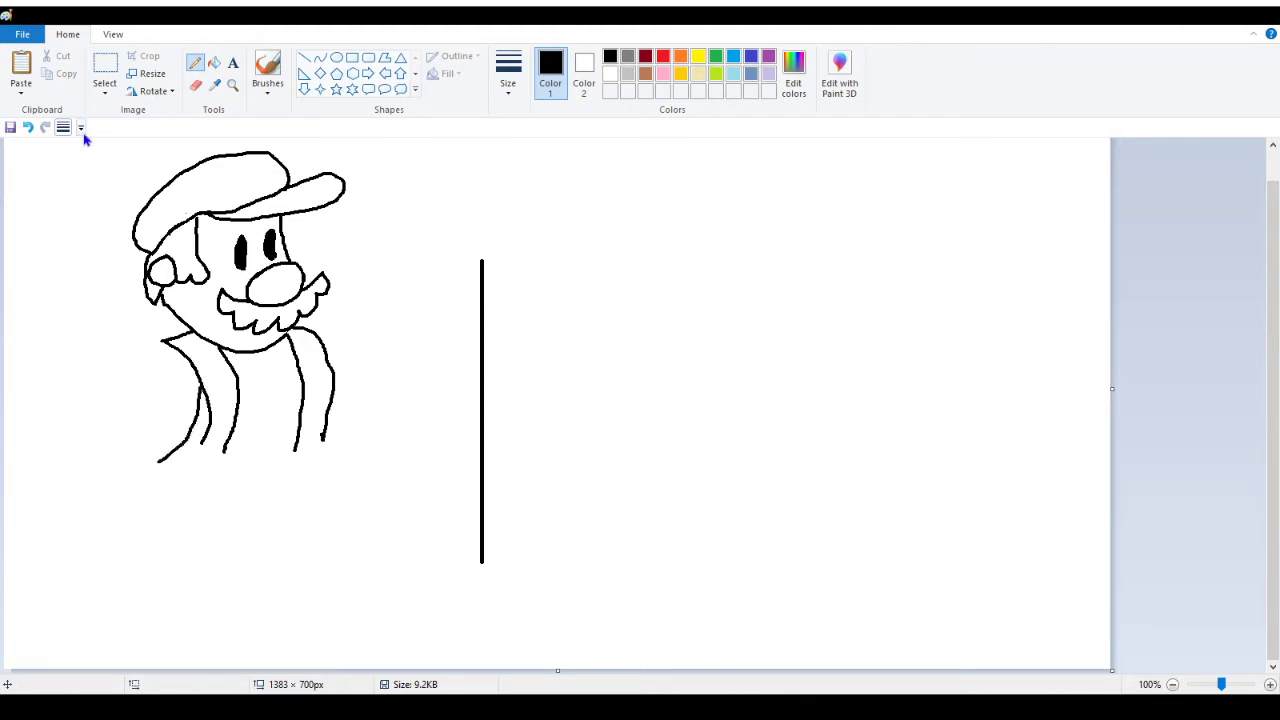
click(197, 86)
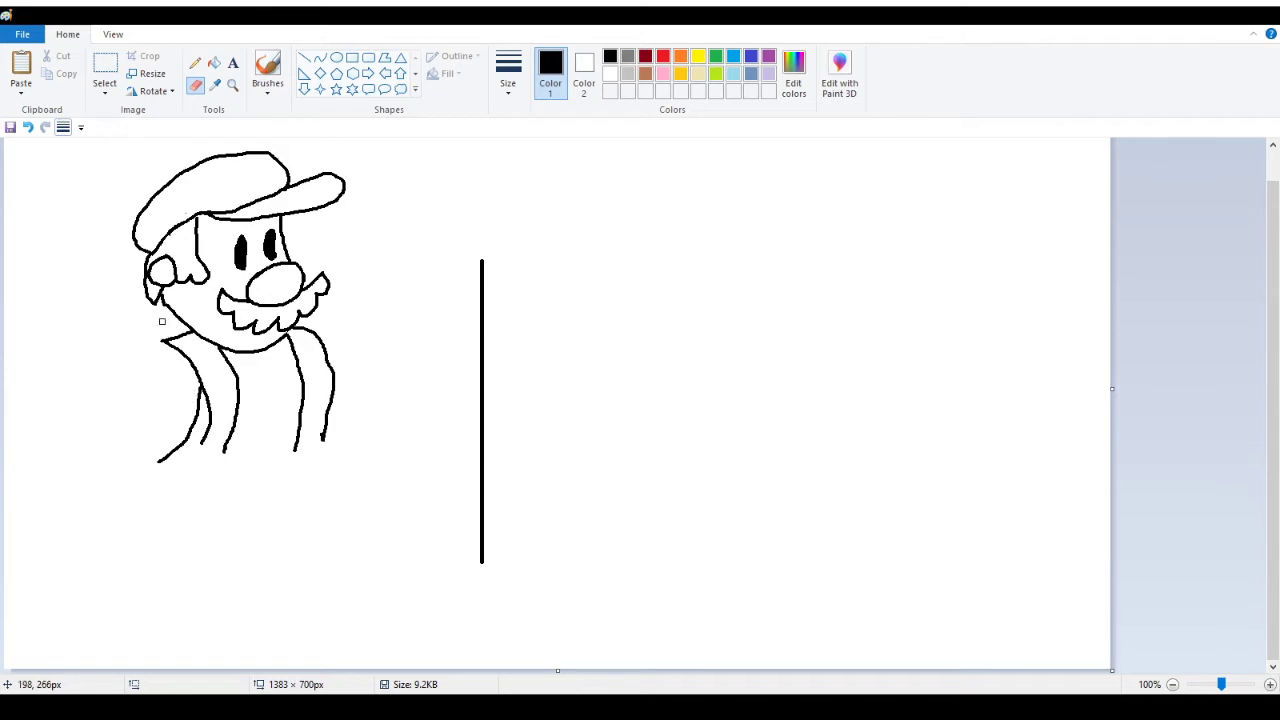
click(28, 127)
drag(235, 408, 229, 448)
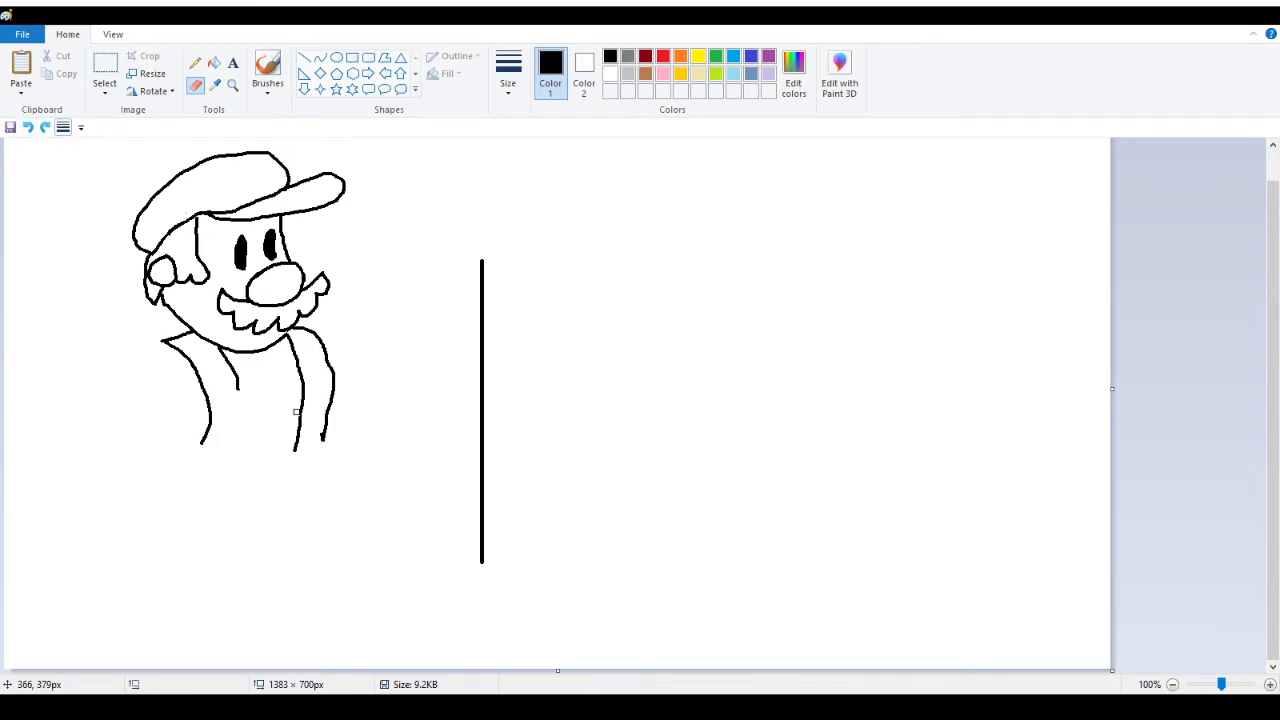
drag(296, 412, 305, 389)
drag(290, 449, 296, 448)
Close the lower ends of both overall straps with short curved lines, trimming the overshoot on the rear strap
click(196, 65)
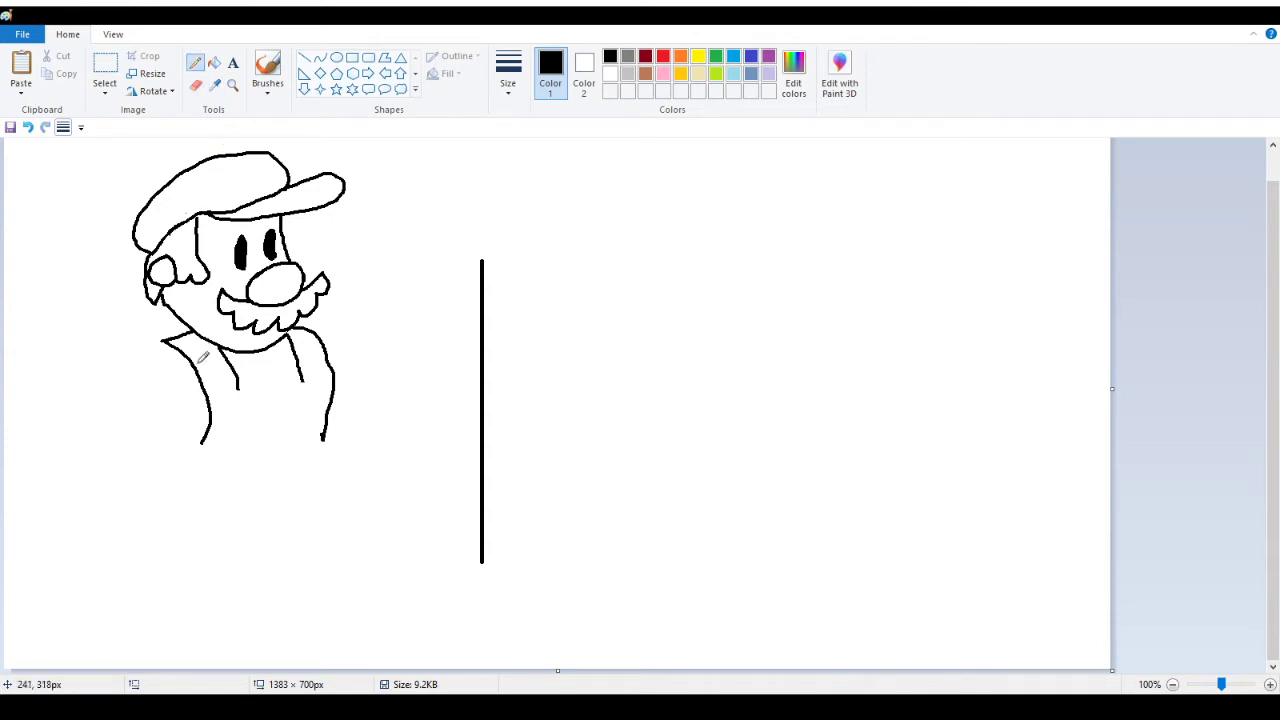
drag(208, 392, 248, 382)
click(232, 84)
click(238, 340)
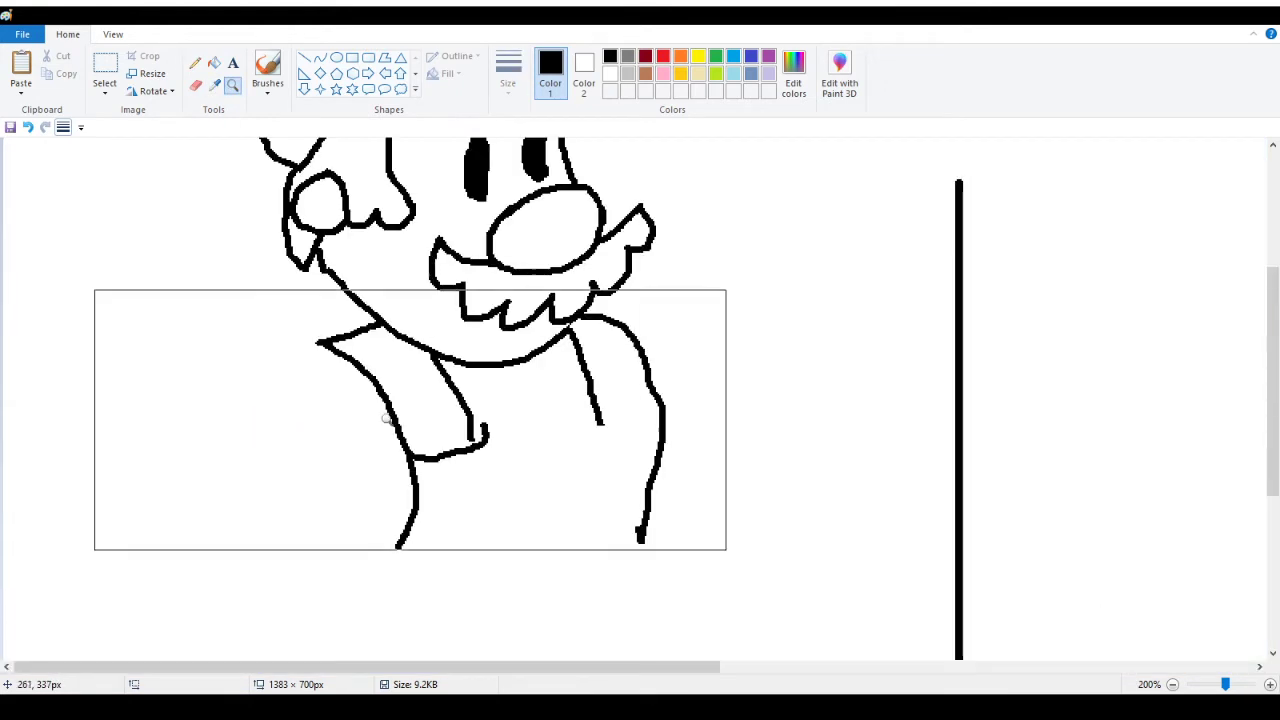
click(196, 65)
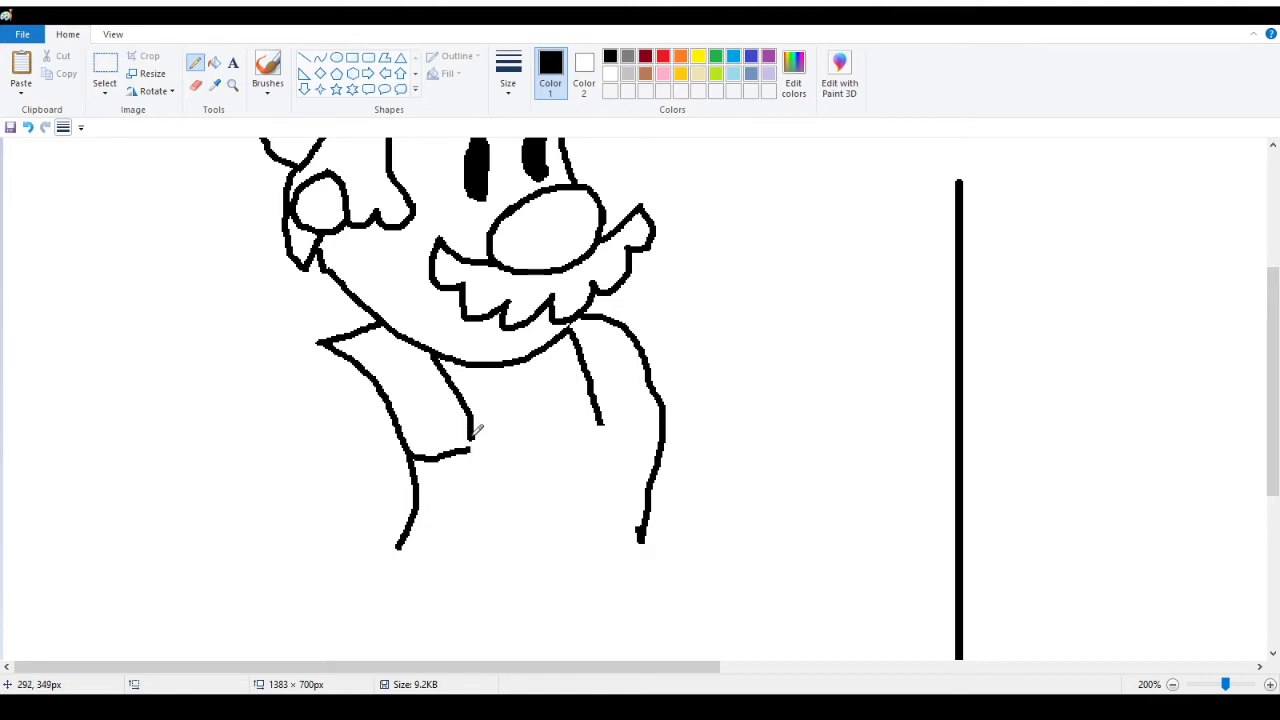
drag(471, 437, 472, 452)
drag(599, 423, 662, 410)
Draw the bib's sagging upper edge between the two straps and an oval button on each strap
drag(481, 446, 585, 421)
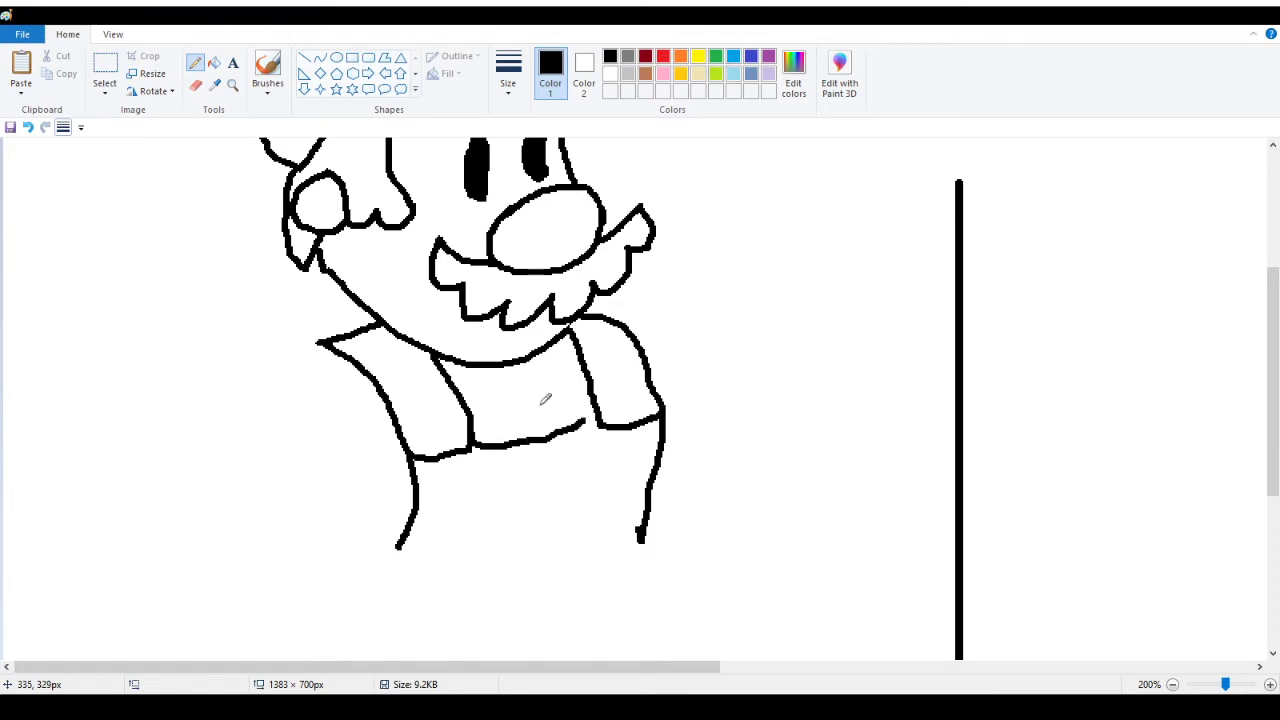
click(28, 127)
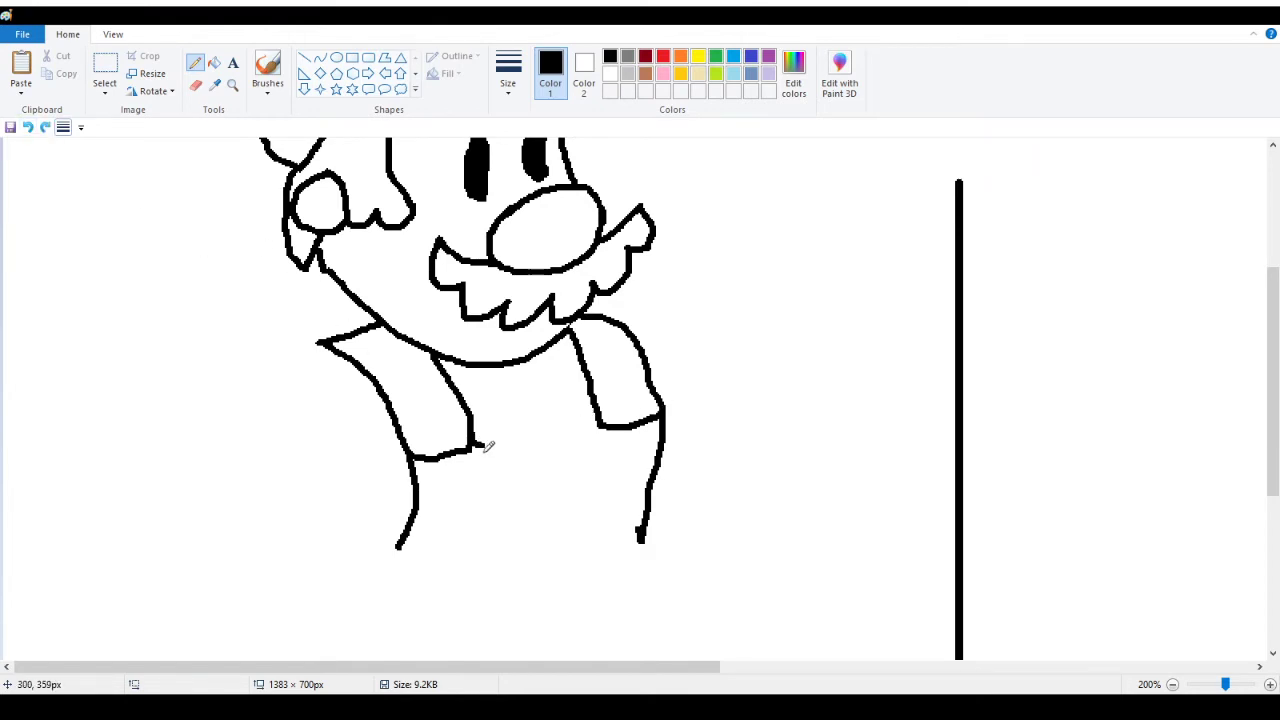
mouse_move(483, 443)
mouse_down()
mouse_move(539, 457)
mouse_move(606, 420)
mouse_up()
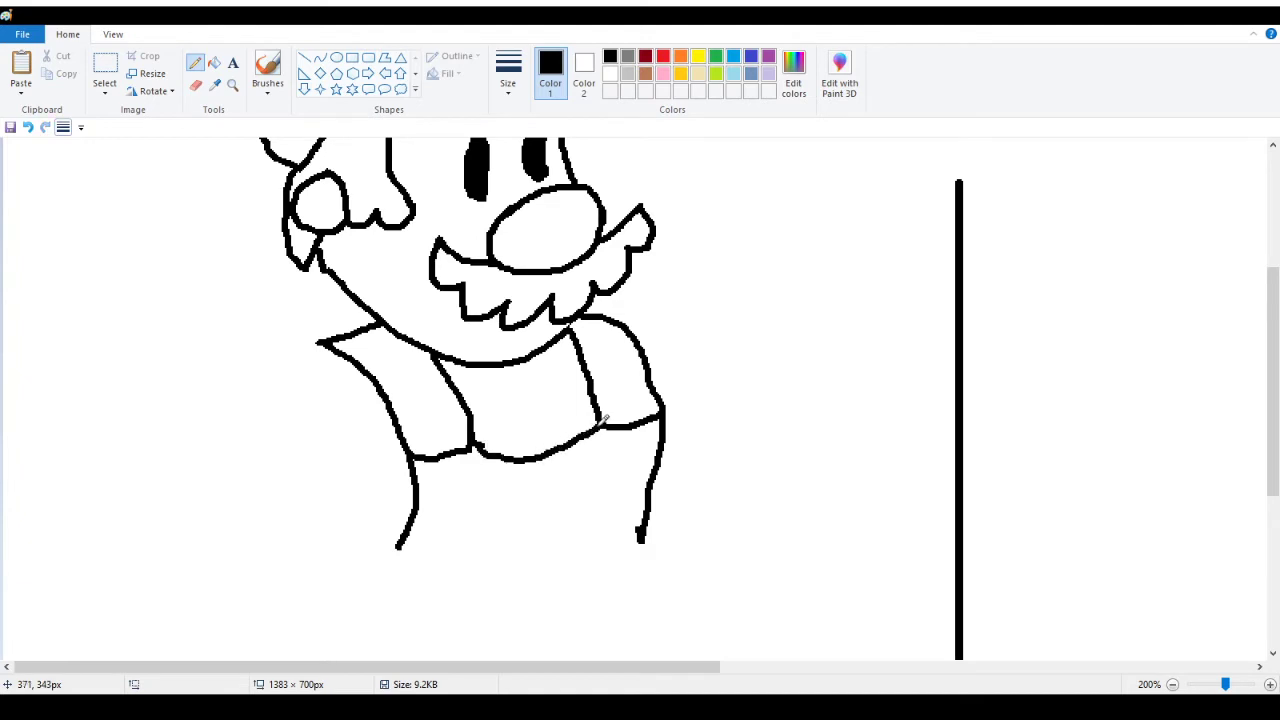
mouse_move(656, 386)
mouse_down()
mouse_move(626, 368)
mouse_move(608, 408)
mouse_move(650, 388)
mouse_move(612, 378)
mouse_up()
mouse_move(430, 410)
mouse_down()
mouse_move(413, 430)
mouse_move(464, 416)
mouse_move(446, 402)
mouse_up()
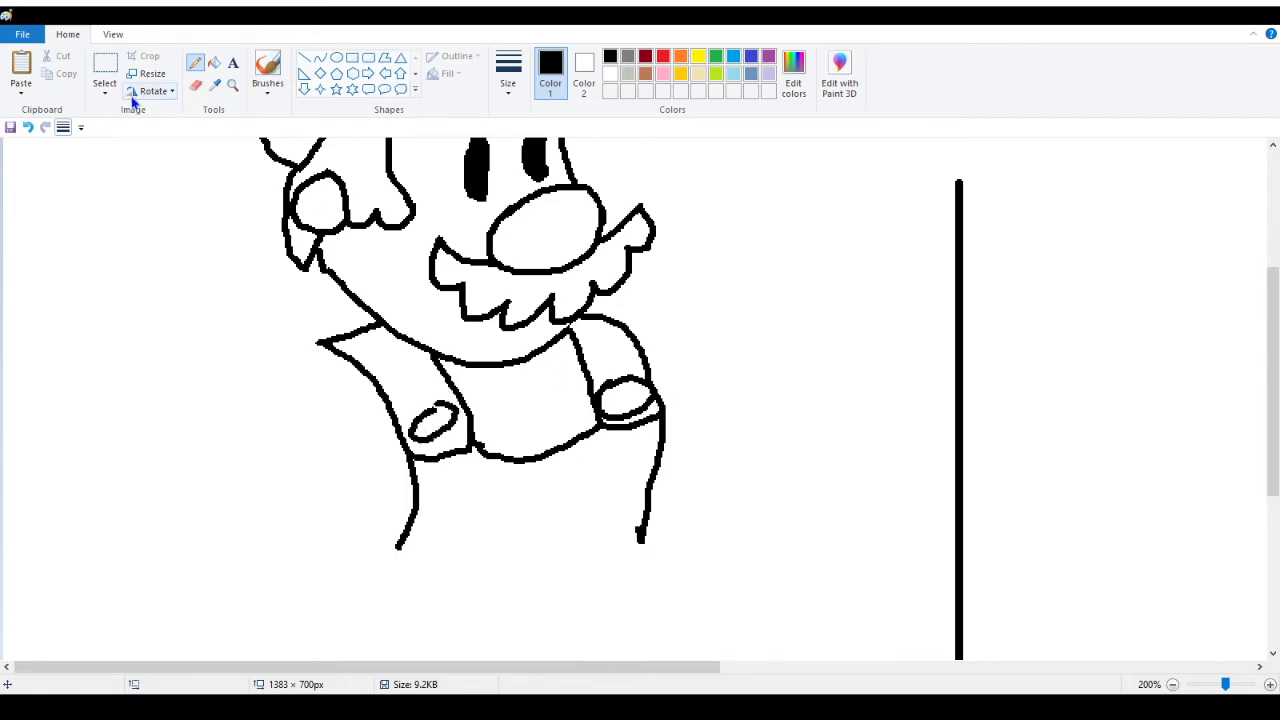
Remove the leftover body line hanging below the front strap
click(195, 85)
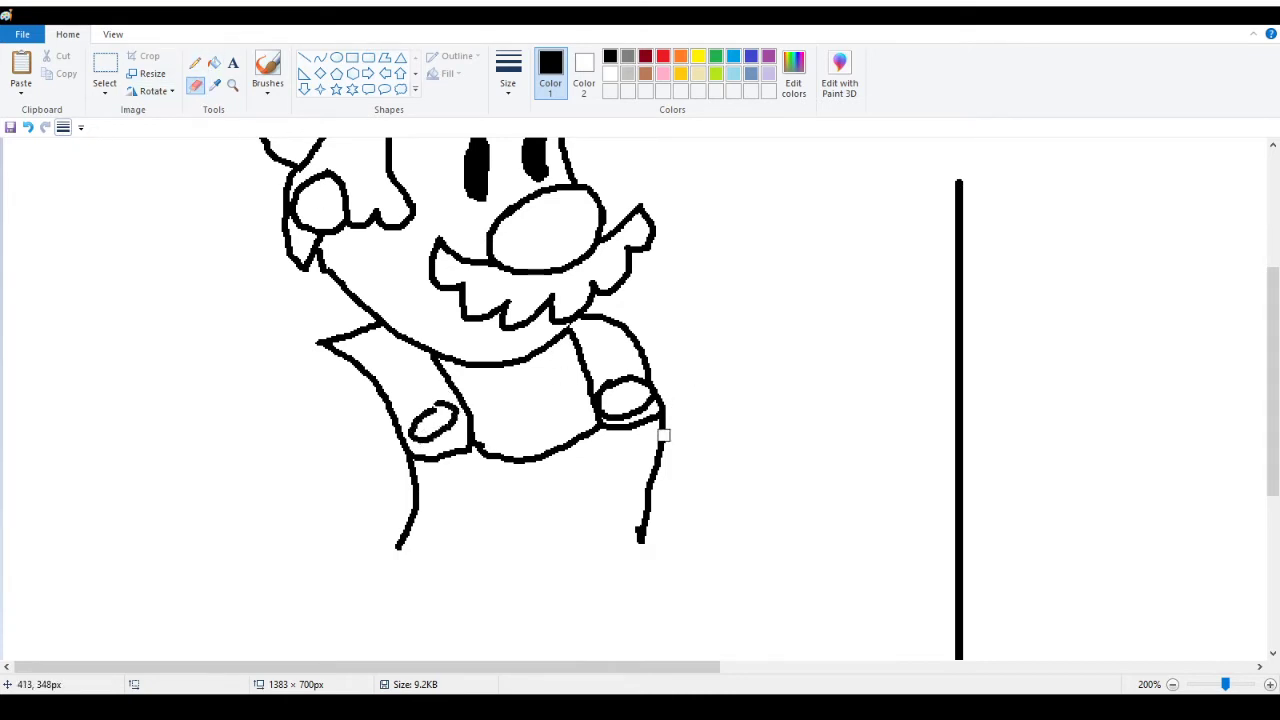
mouse_move(680, 414)
mouse_down()
mouse_move(662, 424)
mouse_move(668, 440)
mouse_up()
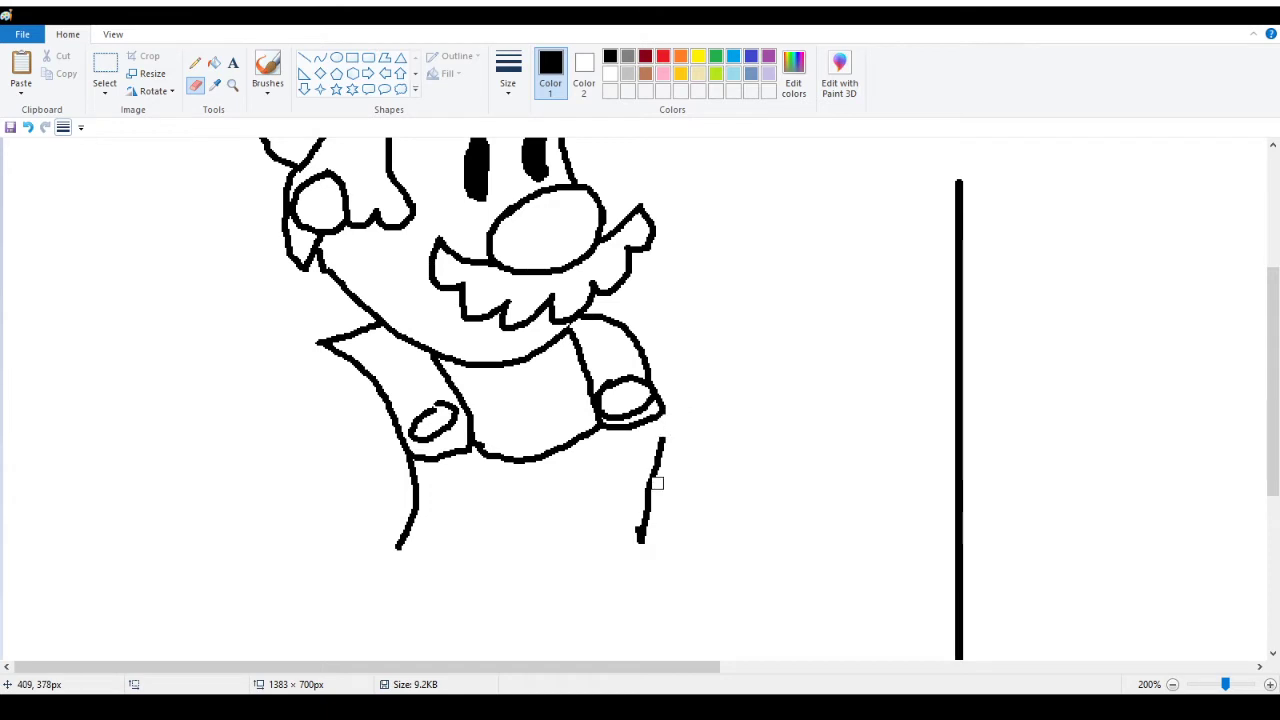
click(214, 63)
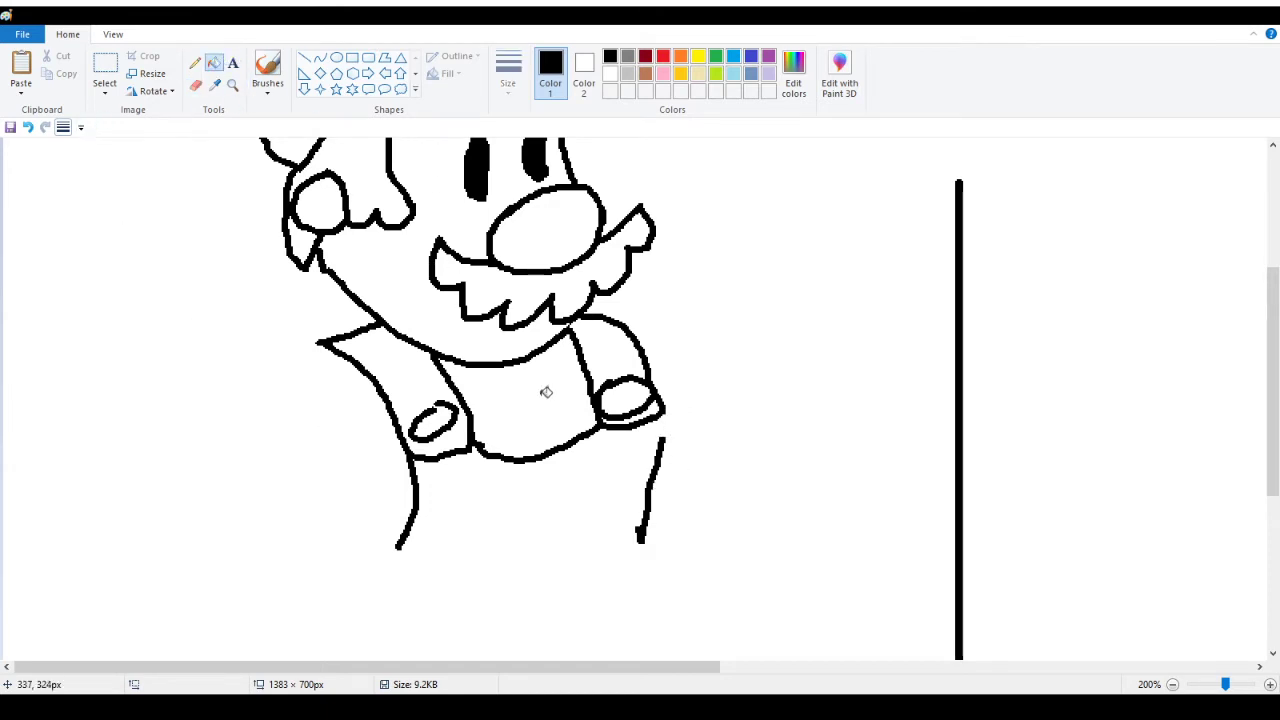
right_click(659, 452)
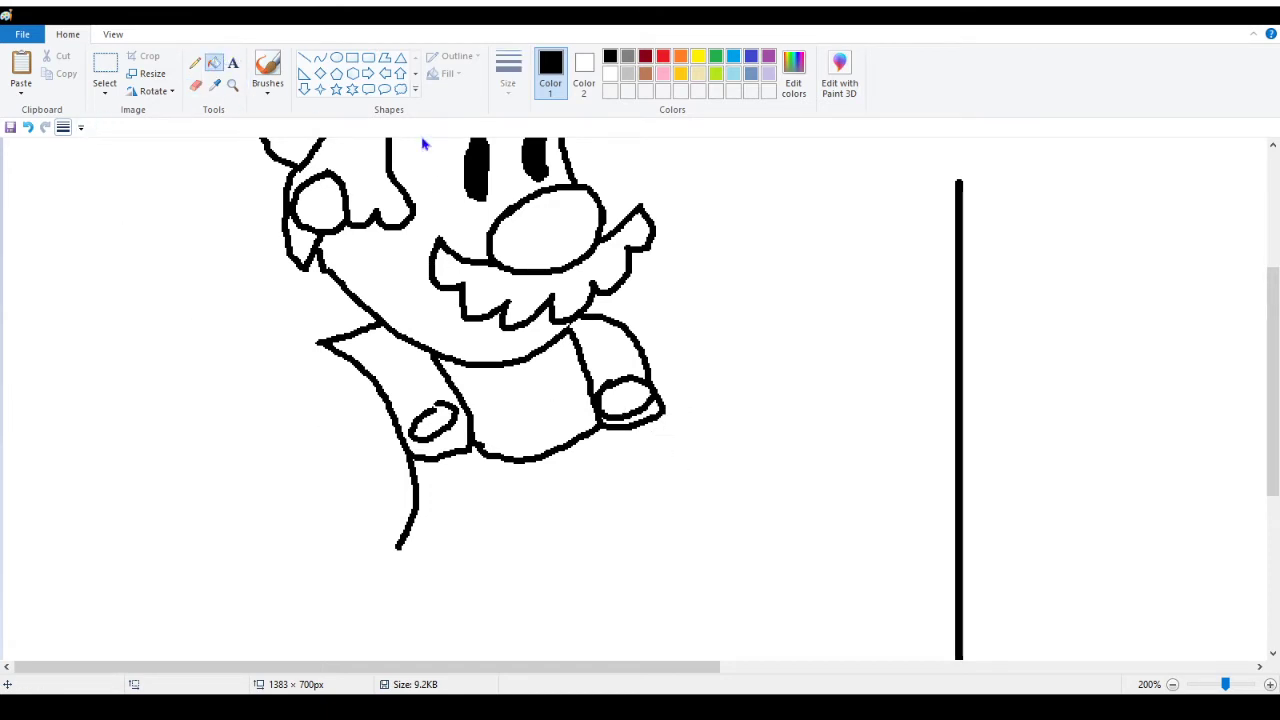
Add a short eyebrow stroke above each eye with the Pencil tool
click(232, 84)
right_click(163, 260)
click(195, 62)
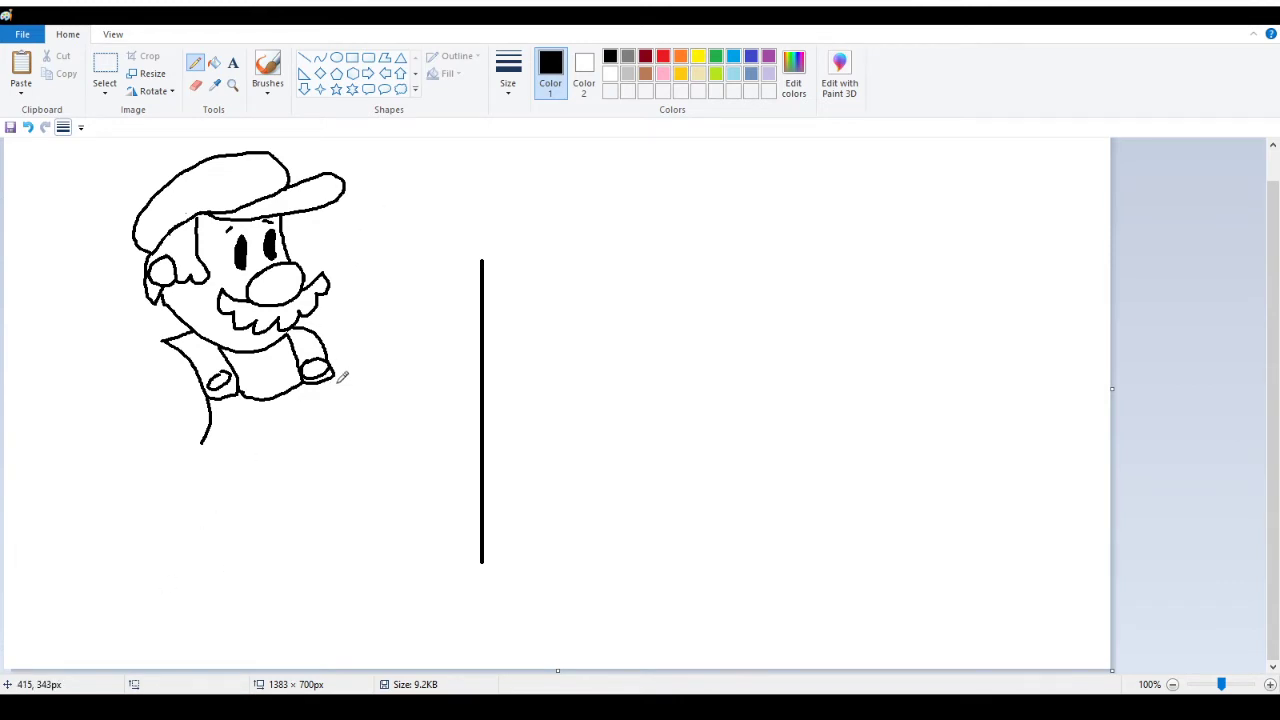
Draw the belly's front outline from the front strap's lower corner, bulging outward and curving back in
drag(336, 372, 341, 415)
click(27, 128)
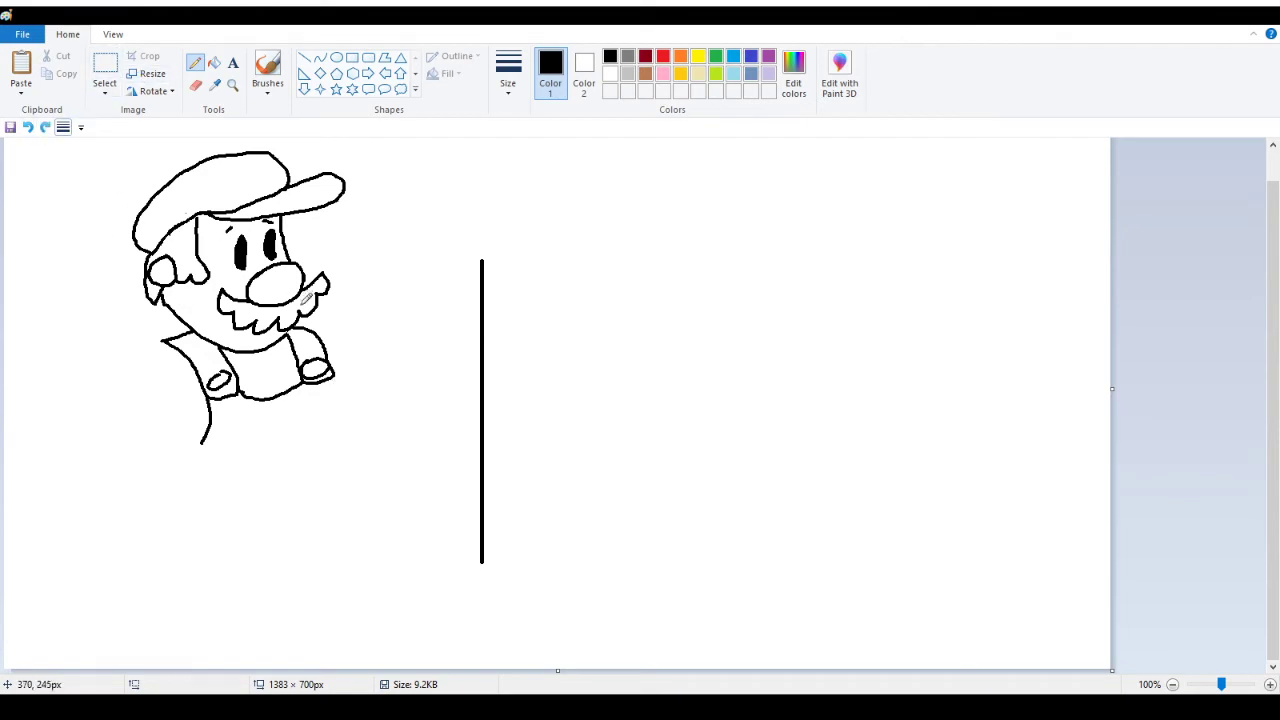
click(232, 85)
click(320, 373)
click(195, 62)
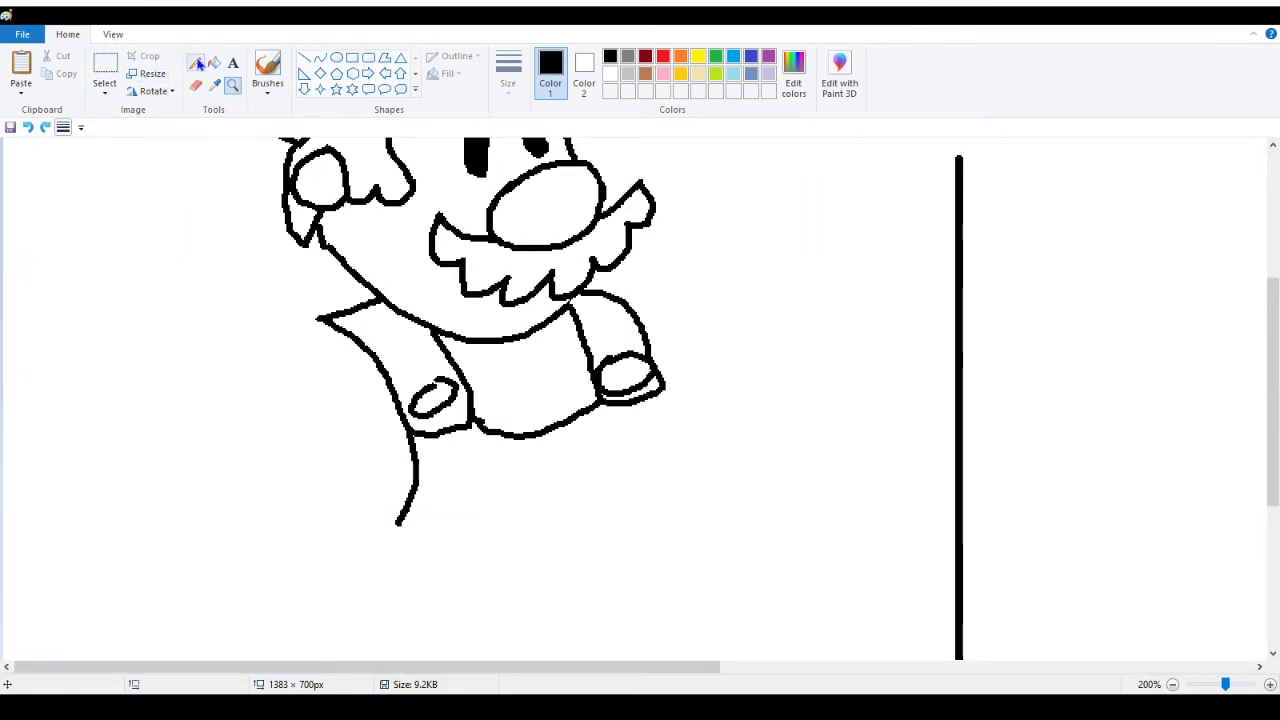
scroll(698, 253, down, 2)
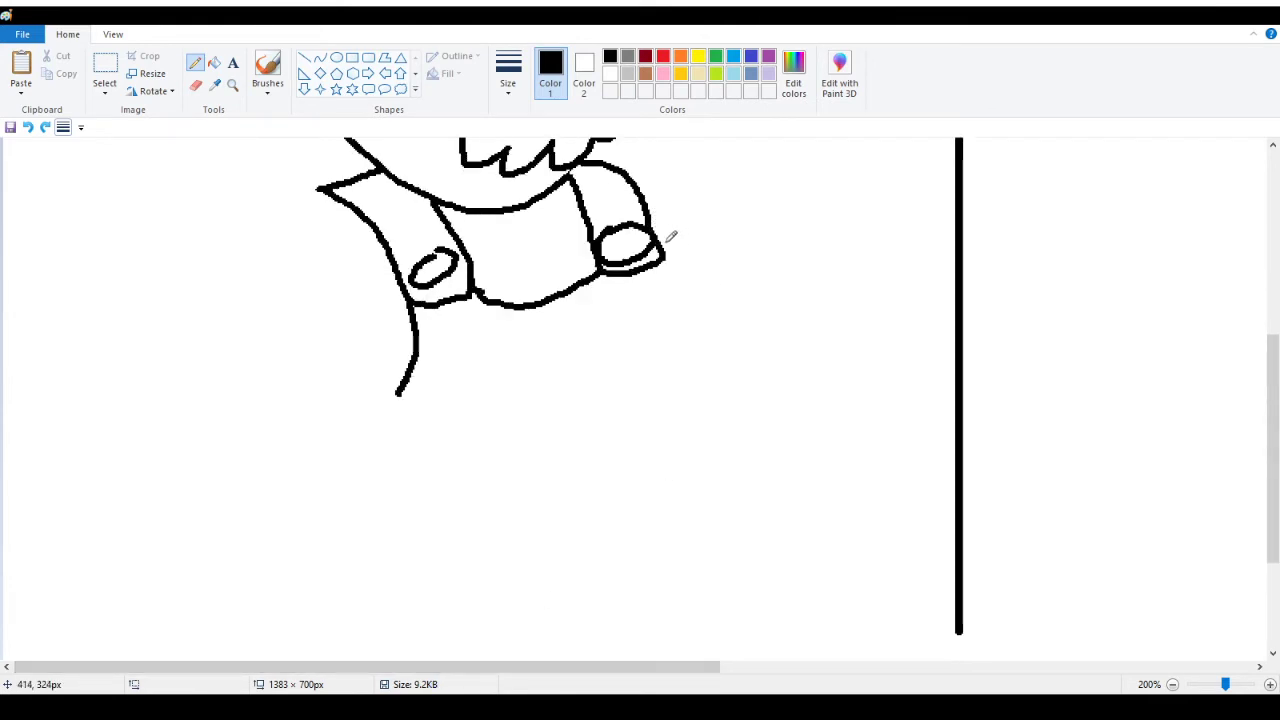
mouse_move(663, 256)
mouse_down()
mouse_move(710, 320)
mouse_move(710, 357)
mouse_move(687, 425)
mouse_move(612, 504)
mouse_up()
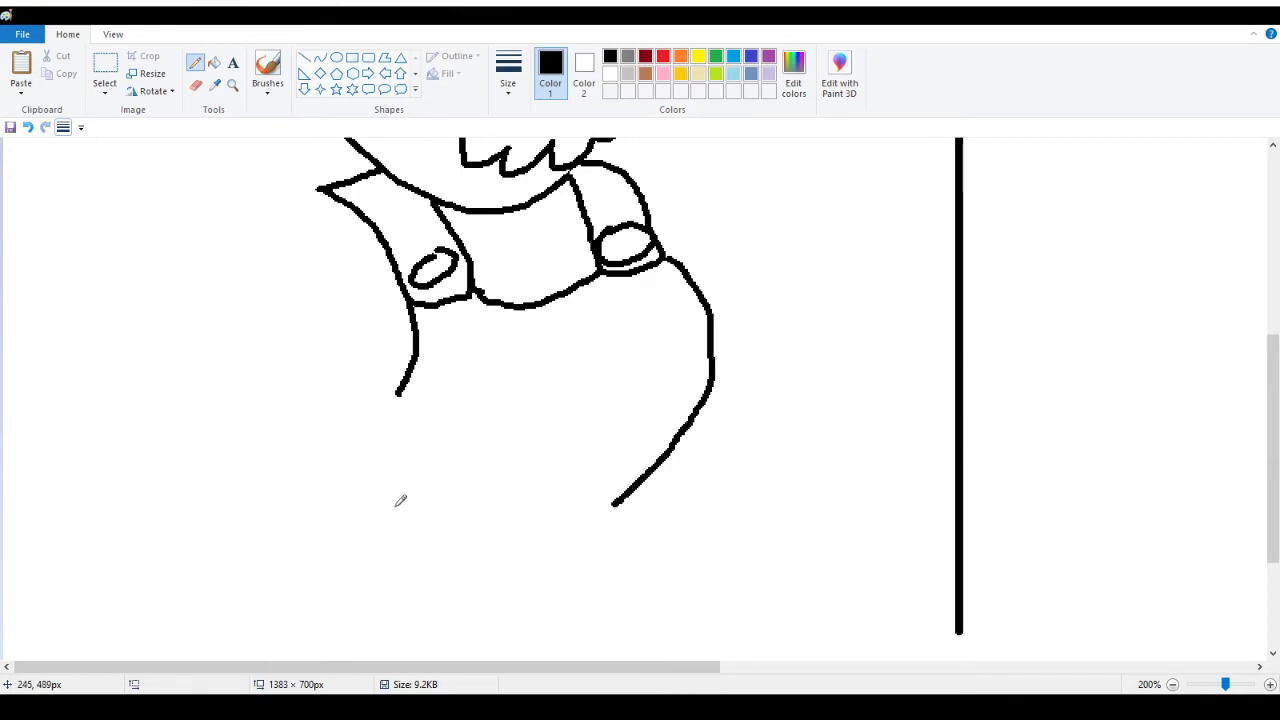
Draw the front leg's long outer line down from the belly curve and erase the belly line's excess end past the junction
scroll(665, 432, down, 3)
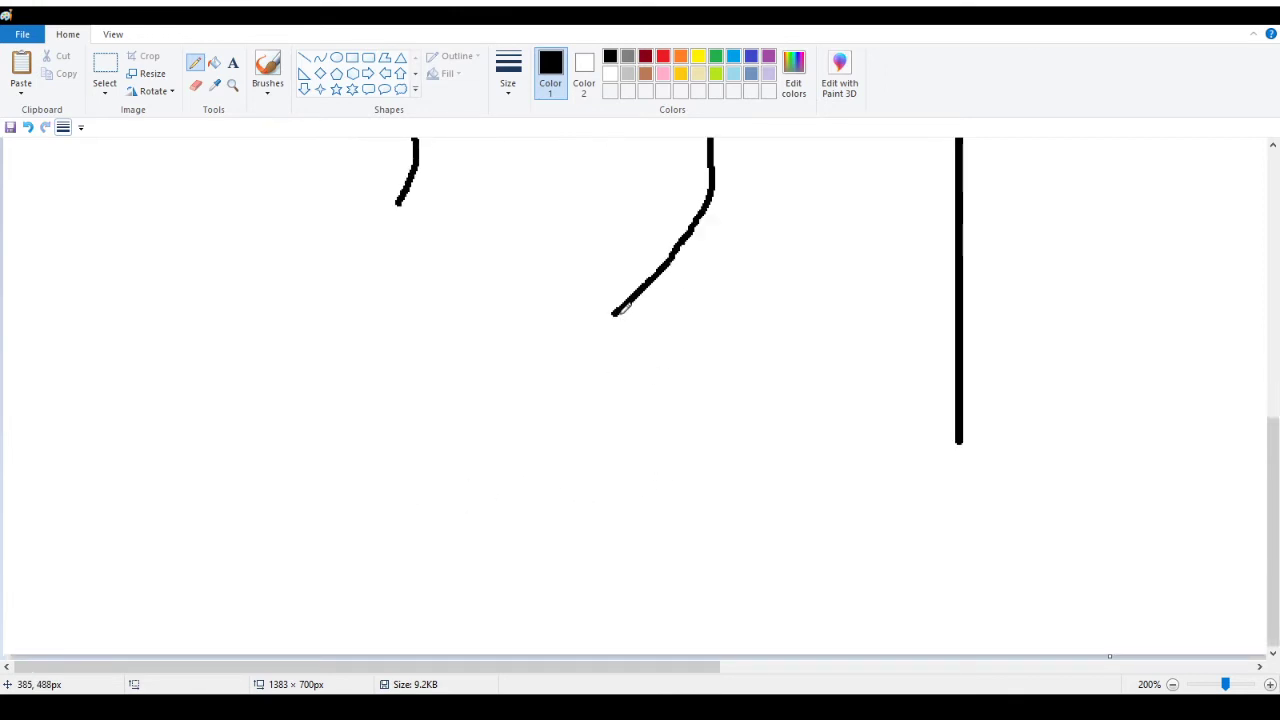
mouse_move(631, 299)
mouse_down()
mouse_move(661, 392)
mouse_move(680, 548)
mouse_up()
click(28, 127)
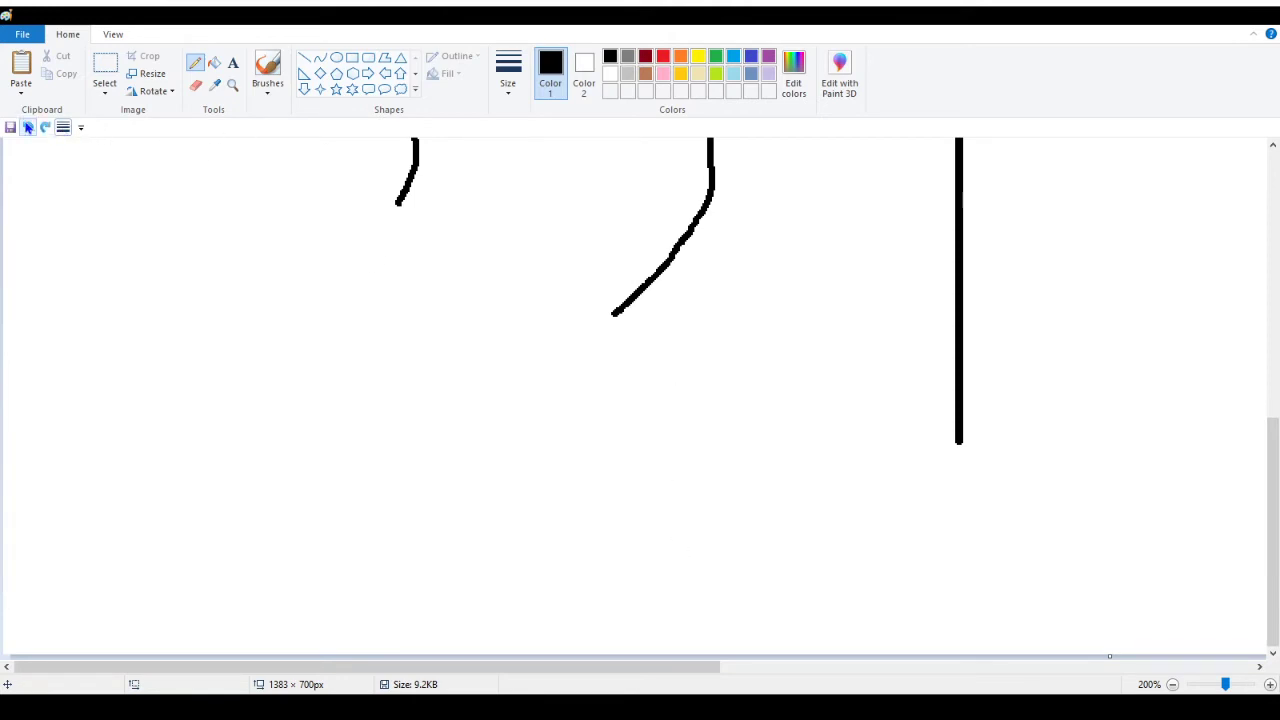
mouse_move(648, 288)
mouse_down()
mouse_move(668, 359)
mouse_move(664, 553)
mouse_up()
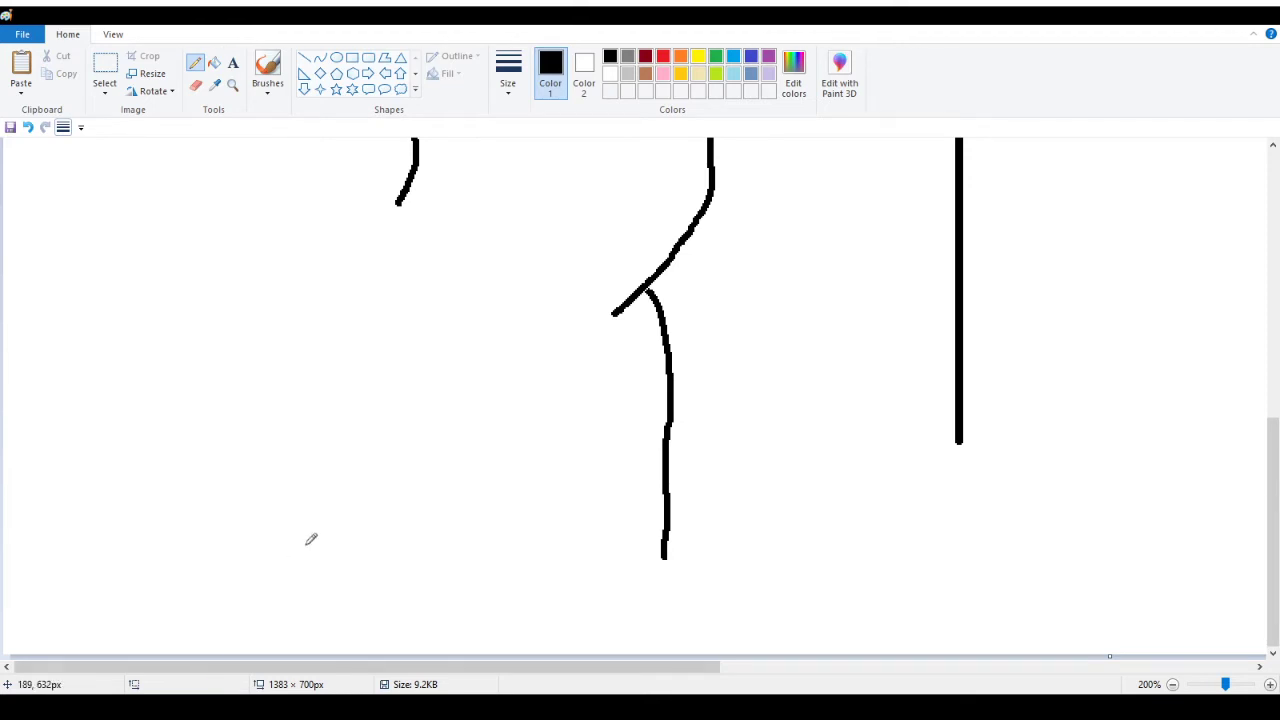
scroll(670, 340, up, 3)
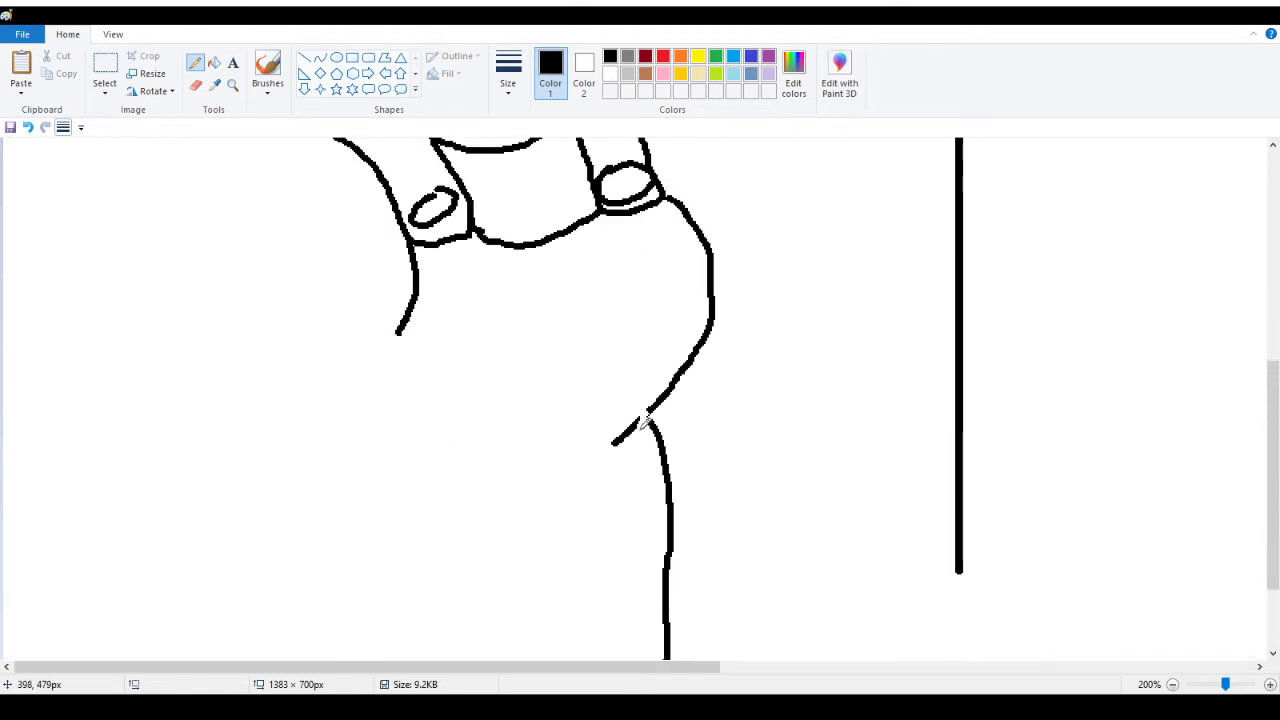
drag(646, 420, 618, 443)
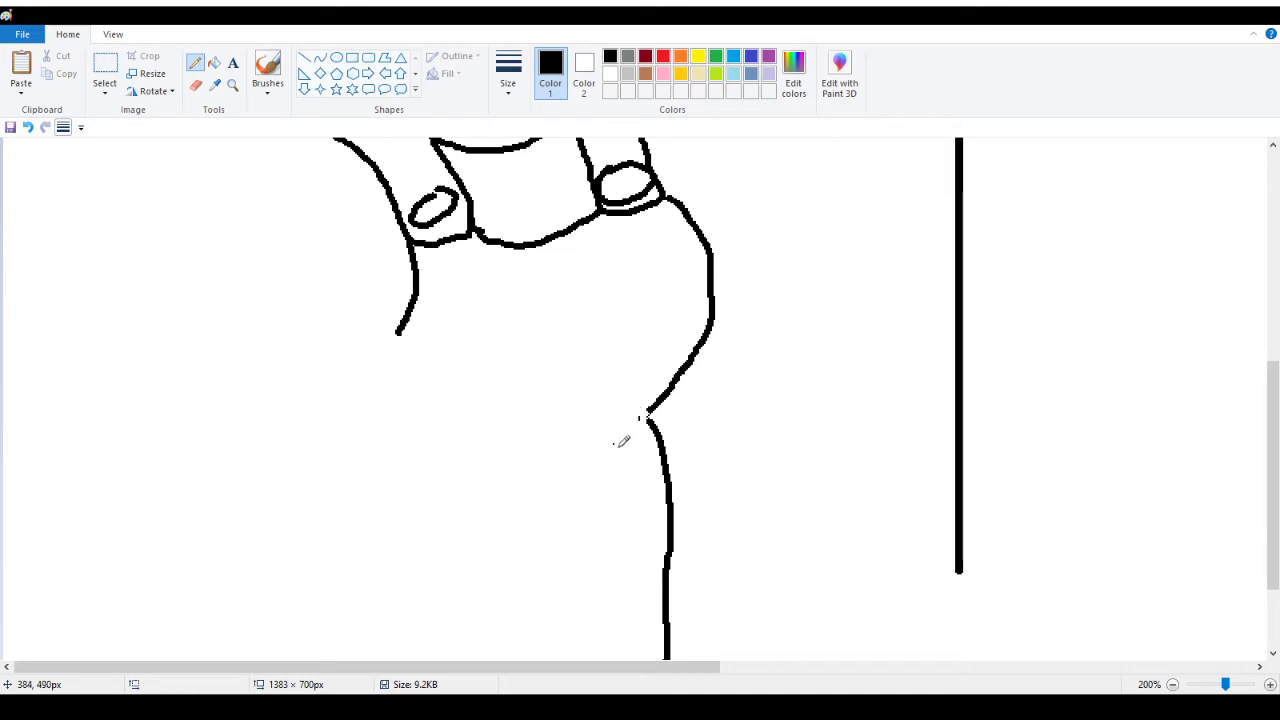
Remove the belly's front outline between the front strap and the front leg line with a white fill
scroll(597, 476, down, 3)
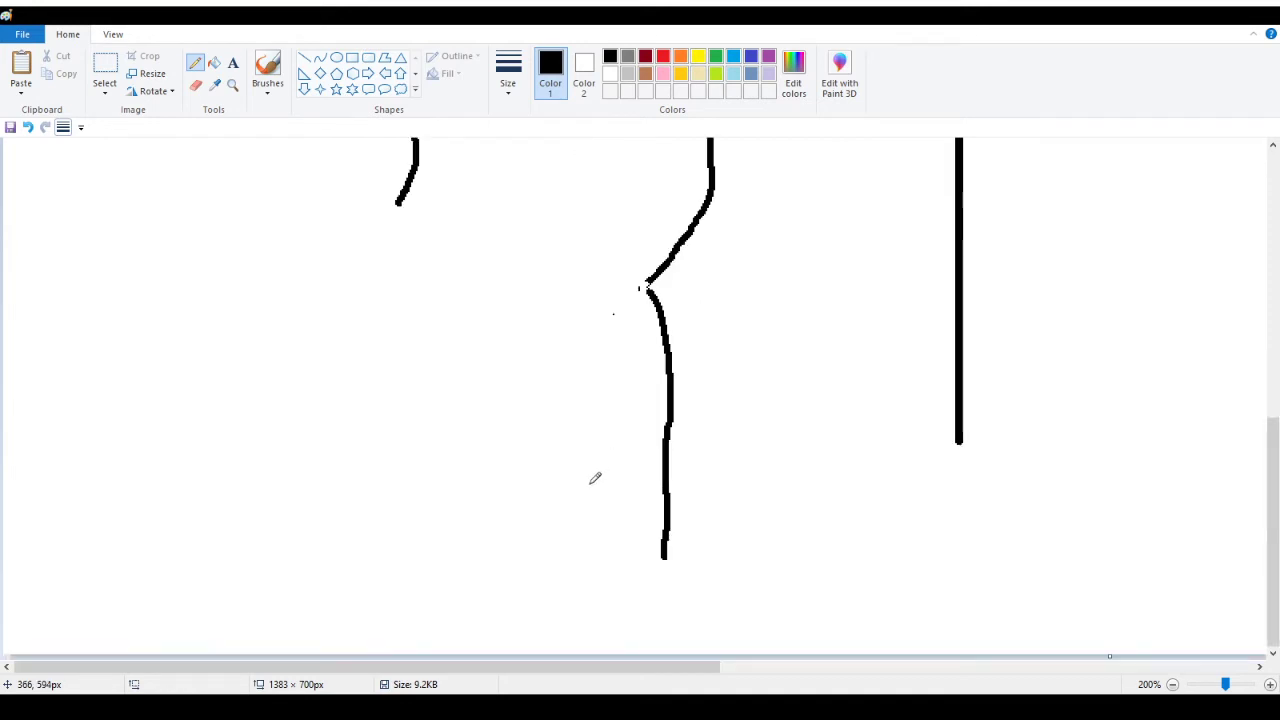
click(232, 84)
right_click(210, 332)
click(201, 481)
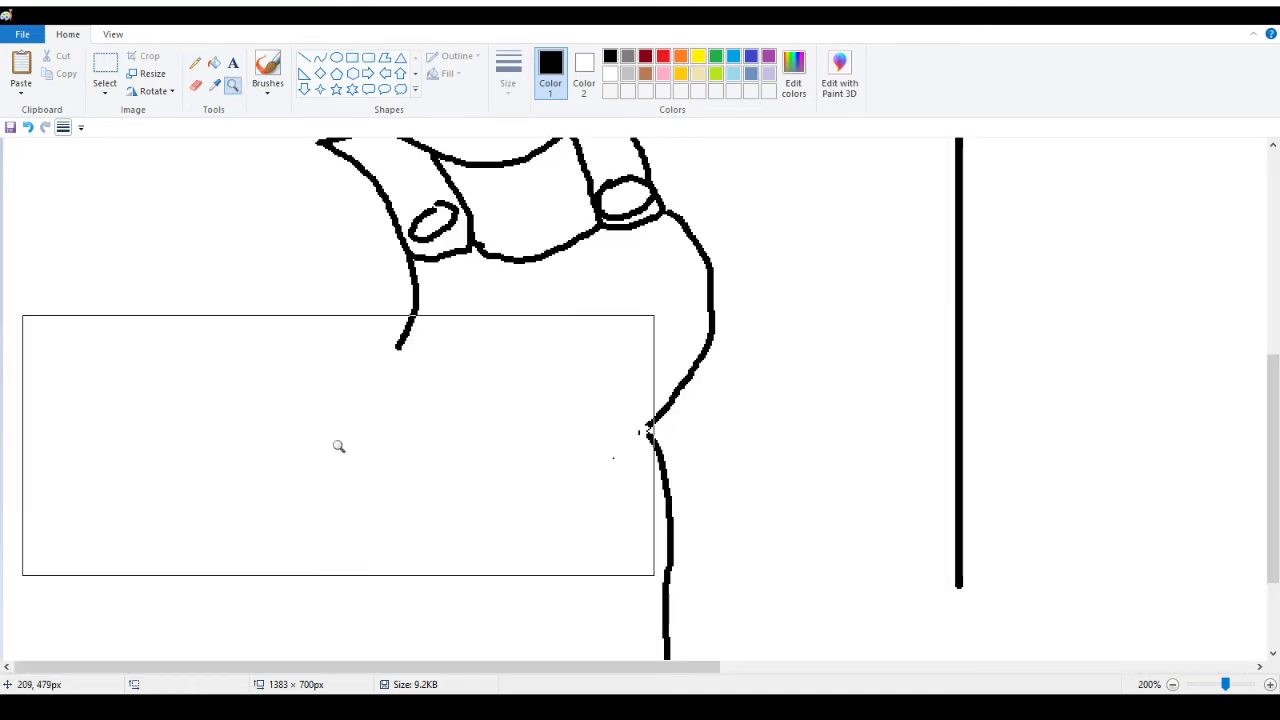
scroll(600, 300, up, 4)
scroll(586, 323, down, 1)
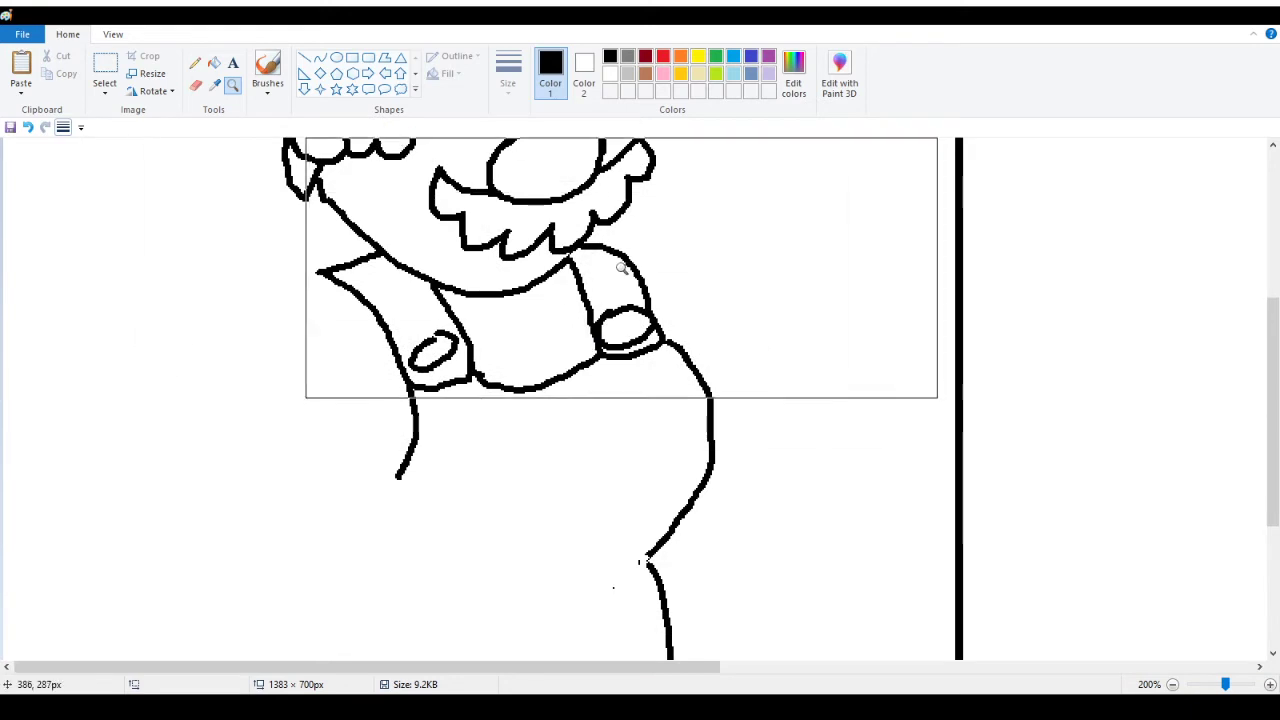
click(196, 63)
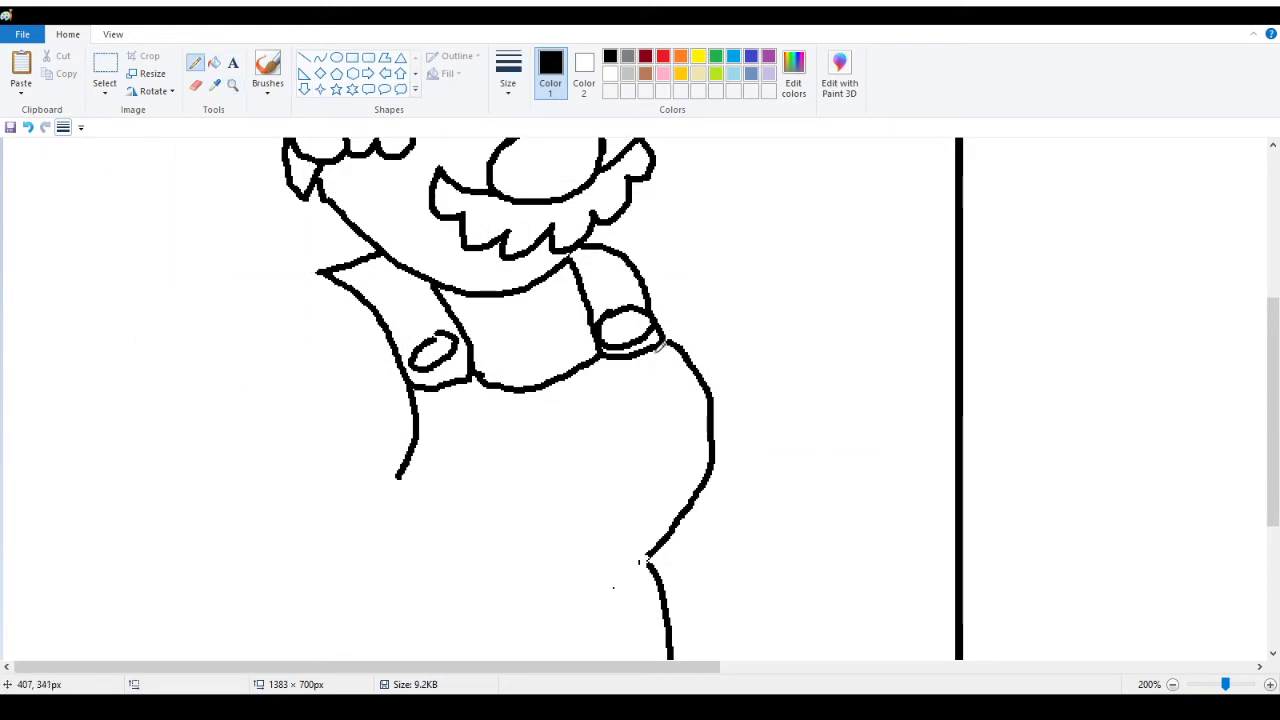
click(214, 62)
key(ctrl+z)
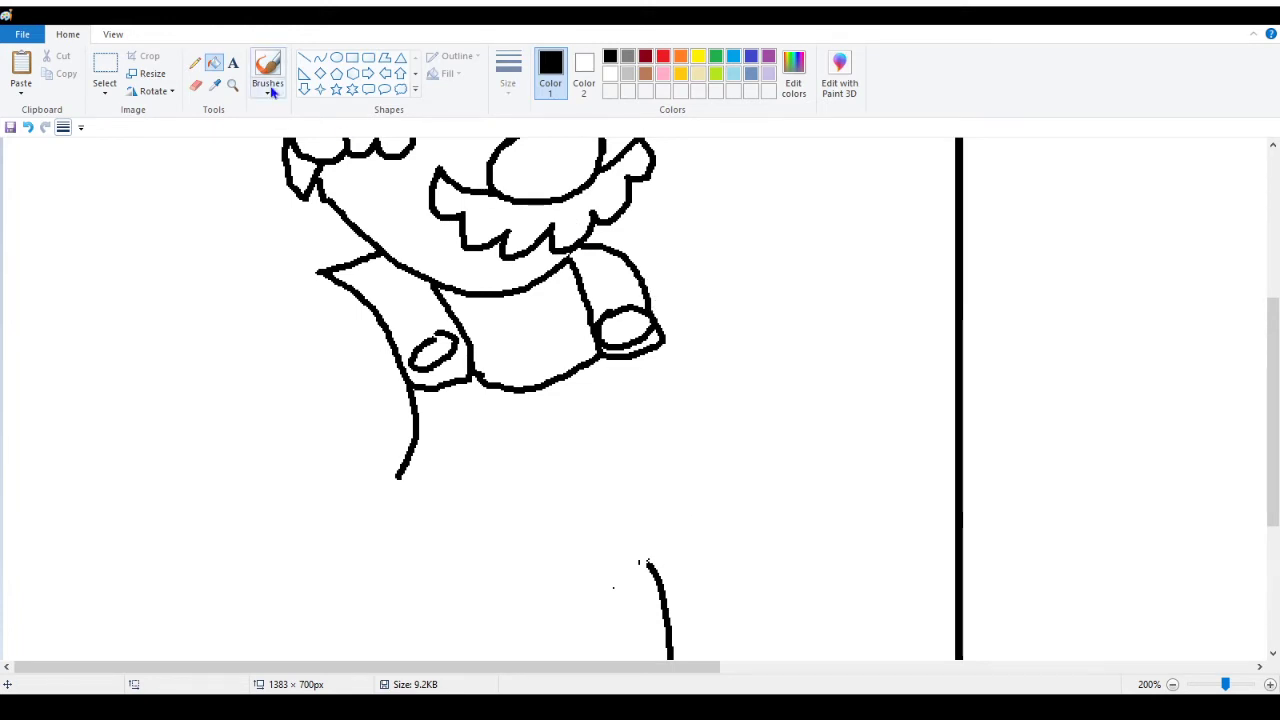
click(196, 63)
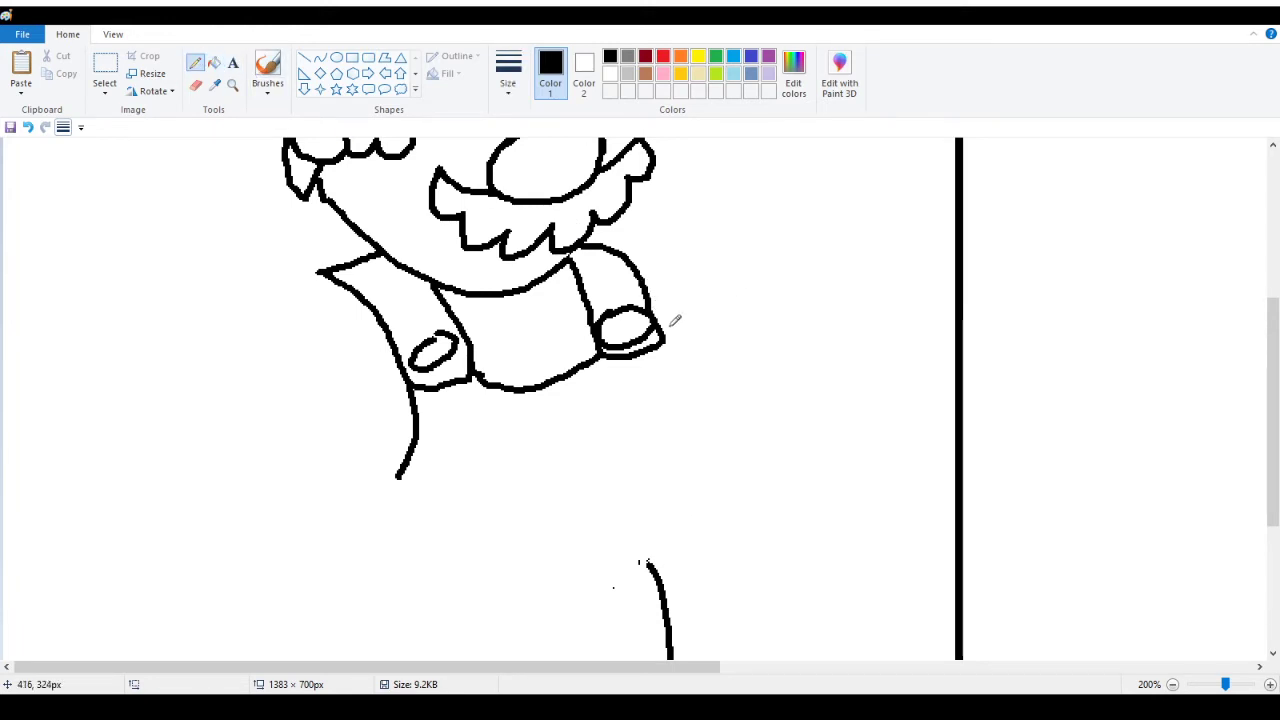
Straighten the front strap's outer edge and redraw the belly's front outline slimmer, from the strap's lower corner to the leg line
drag(614, 241, 654, 300)
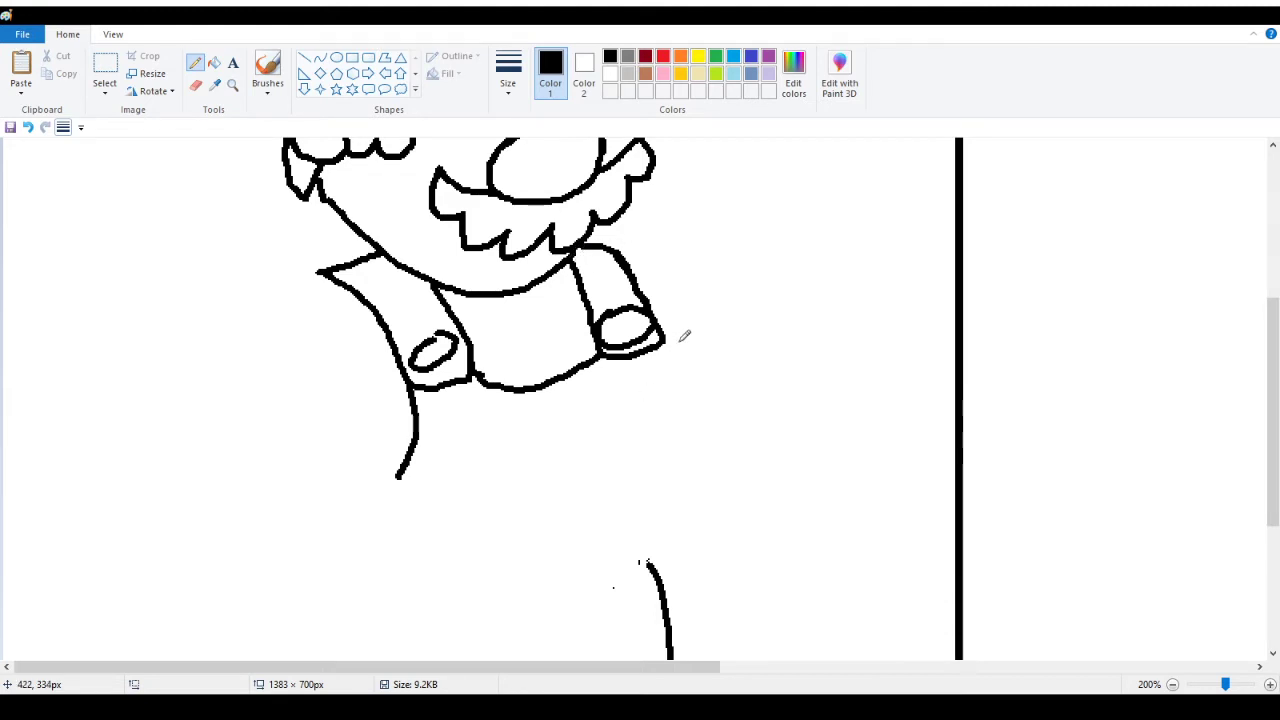
mouse_move(666, 338)
mouse_down()
mouse_move(677, 458)
mouse_move(636, 548)
mouse_up()
click(28, 127)
mouse_move(676, 342)
mouse_down()
mouse_move(690, 394)
mouse_move(650, 568)
mouse_up()
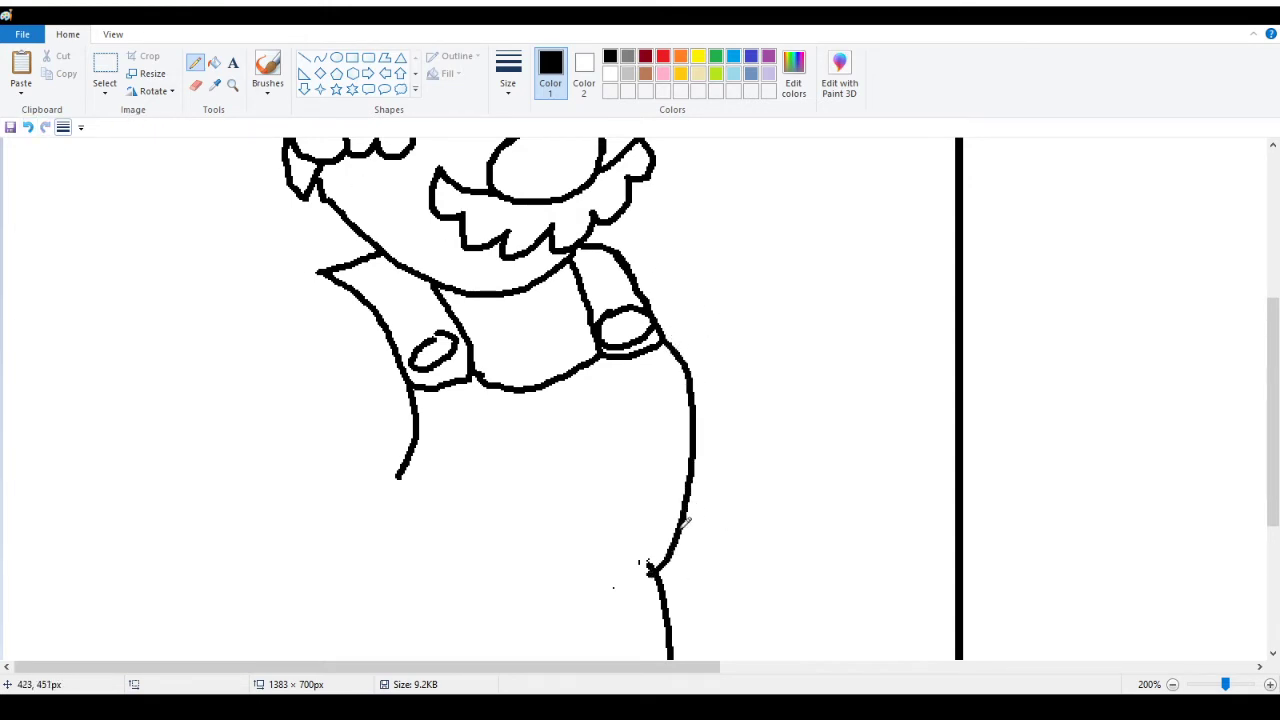
Draw the back shoulder line curving outward and down from the top corner of the back strap
mouse_move(320, 270)
mouse_down()
mouse_move(248, 304)
mouse_move(228, 334)
mouse_up()
scroll(648, 307, up, 3)
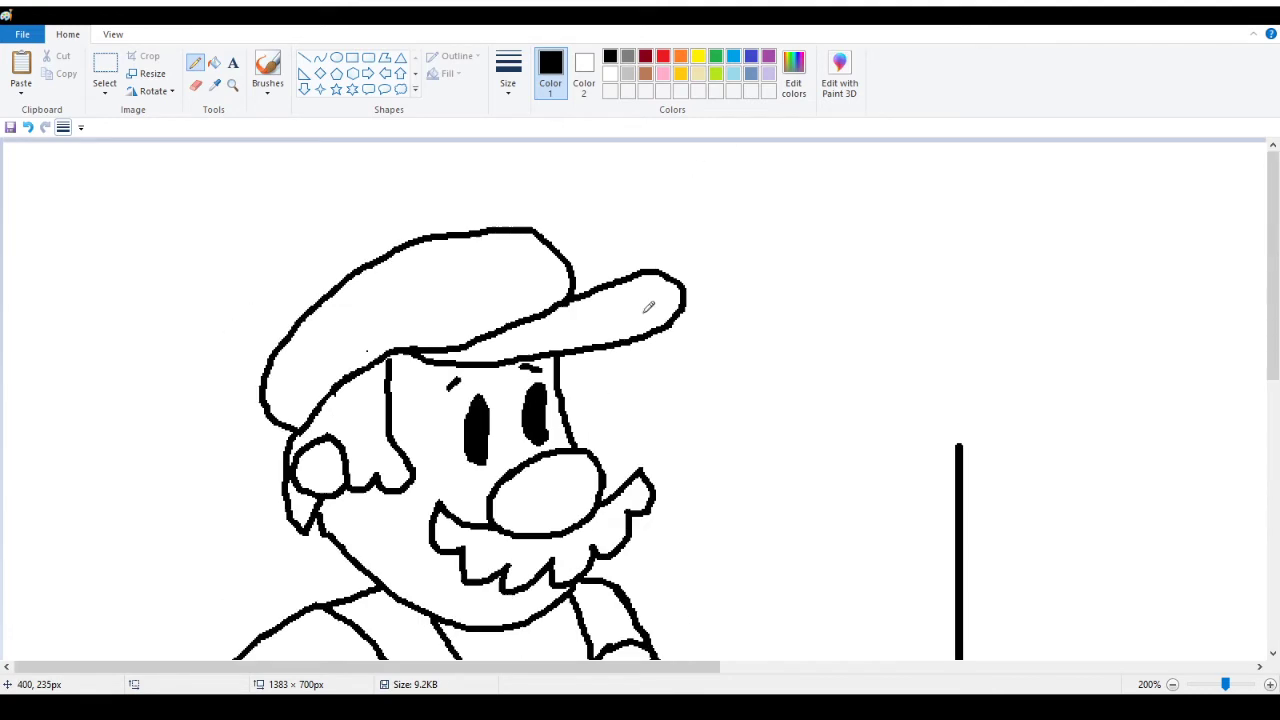
scroll(648, 307, down, 1)
click(232, 84)
right_click(240, 250)
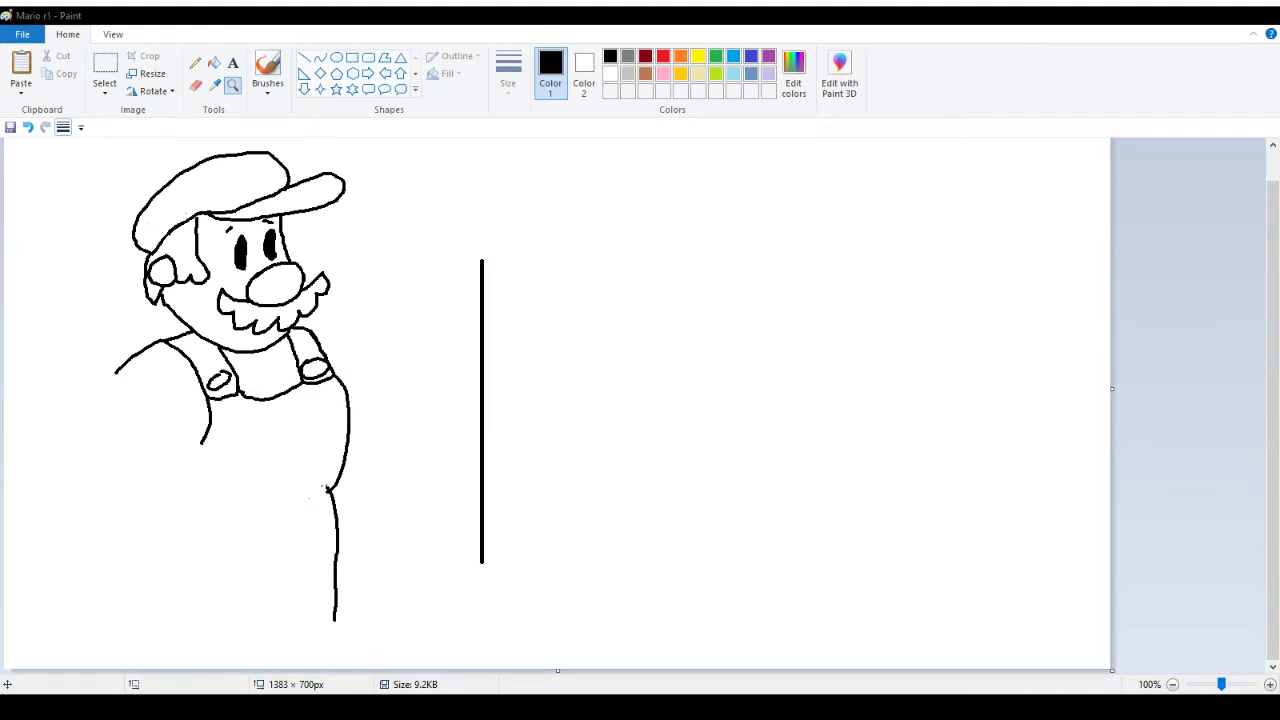
Reshape the front strap with slanted inner and outer edges running from the chin to its button, and remove the old edges
click(195, 62)
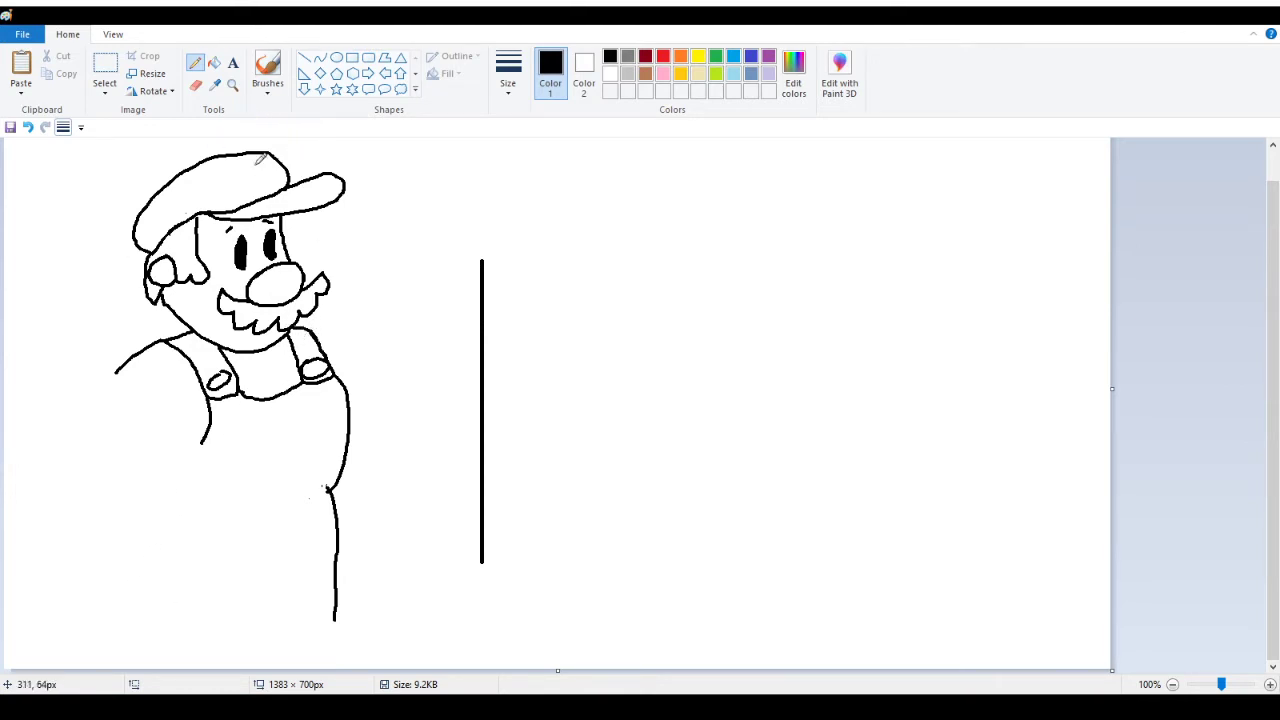
click(232, 85)
click(300, 390)
click(556, 334)
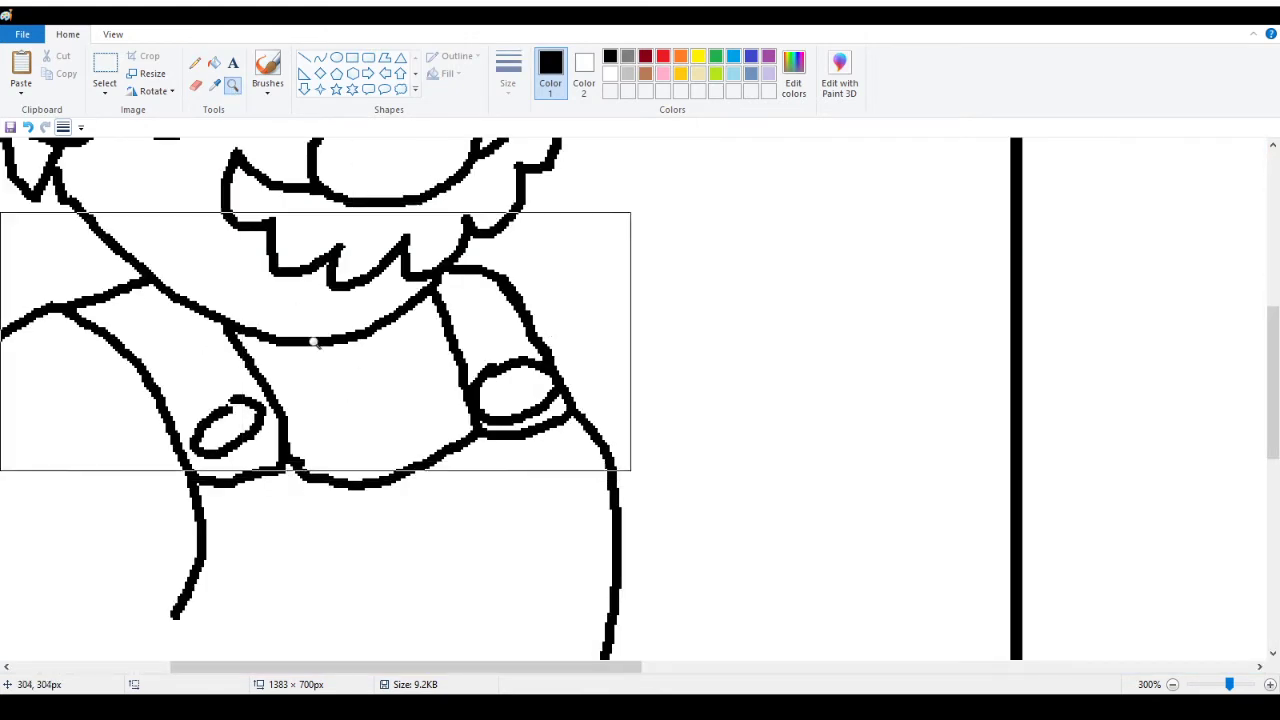
click(195, 62)
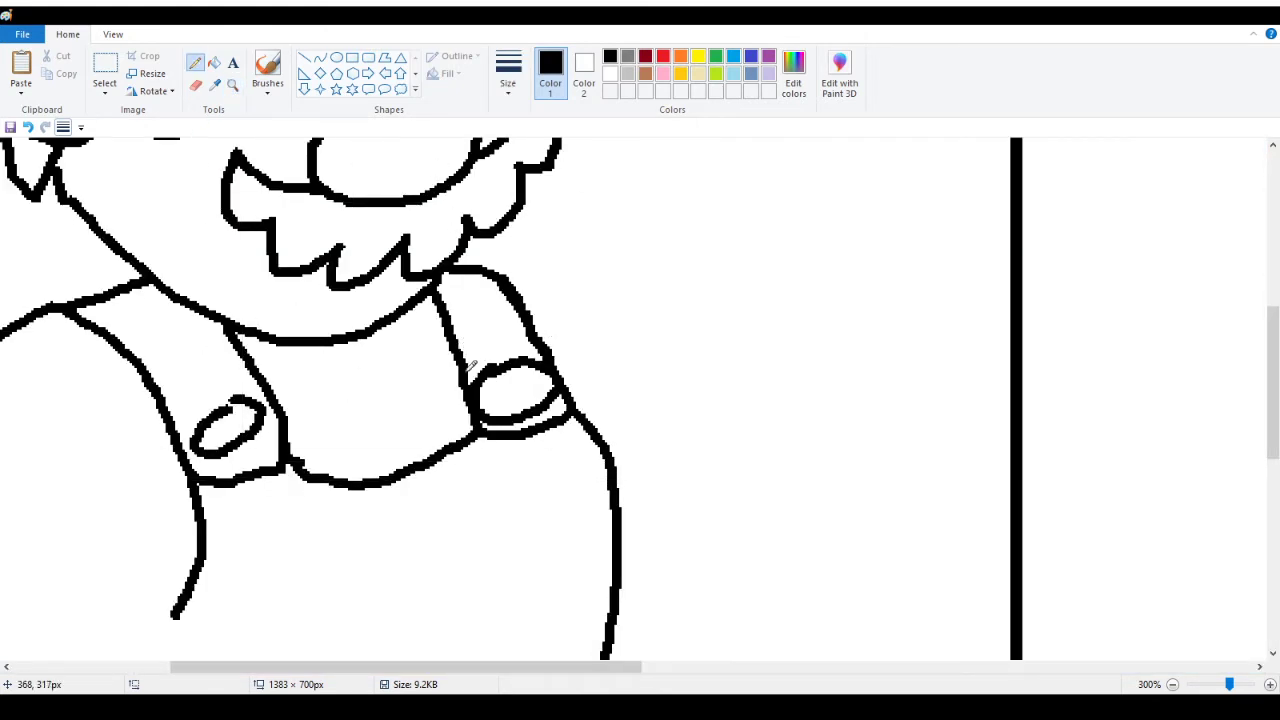
drag(467, 372, 410, 302)
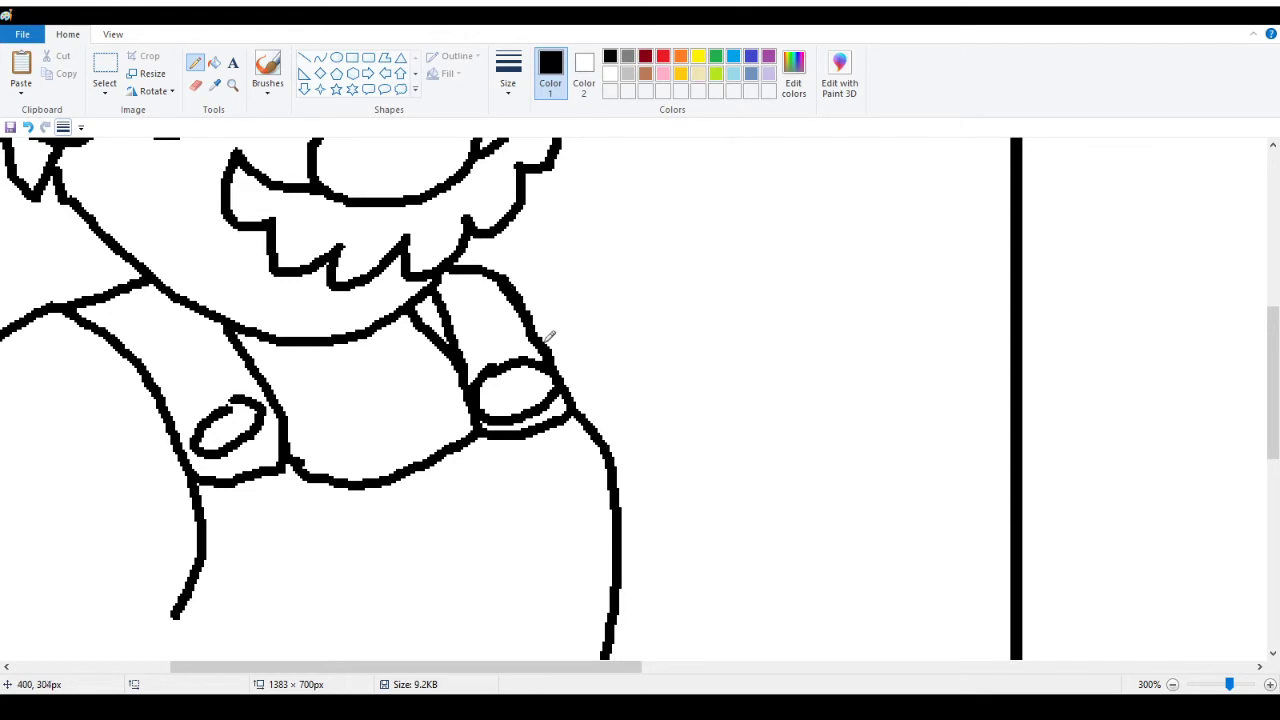
mouse_move(547, 341)
mouse_down()
mouse_move(449, 273)
mouse_move(464, 264)
mouse_move(453, 269)
mouse_move(504, 278)
mouse_move(535, 312)
mouse_move(503, 270)
mouse_up()
mouse_move(538, 312)
mouse_down()
mouse_move(496, 273)
mouse_move(527, 284)
mouse_move(436, 295)
mouse_move(465, 333)
mouse_move(449, 323)
mouse_move(451, 334)
mouse_move(441, 298)
mouse_up()
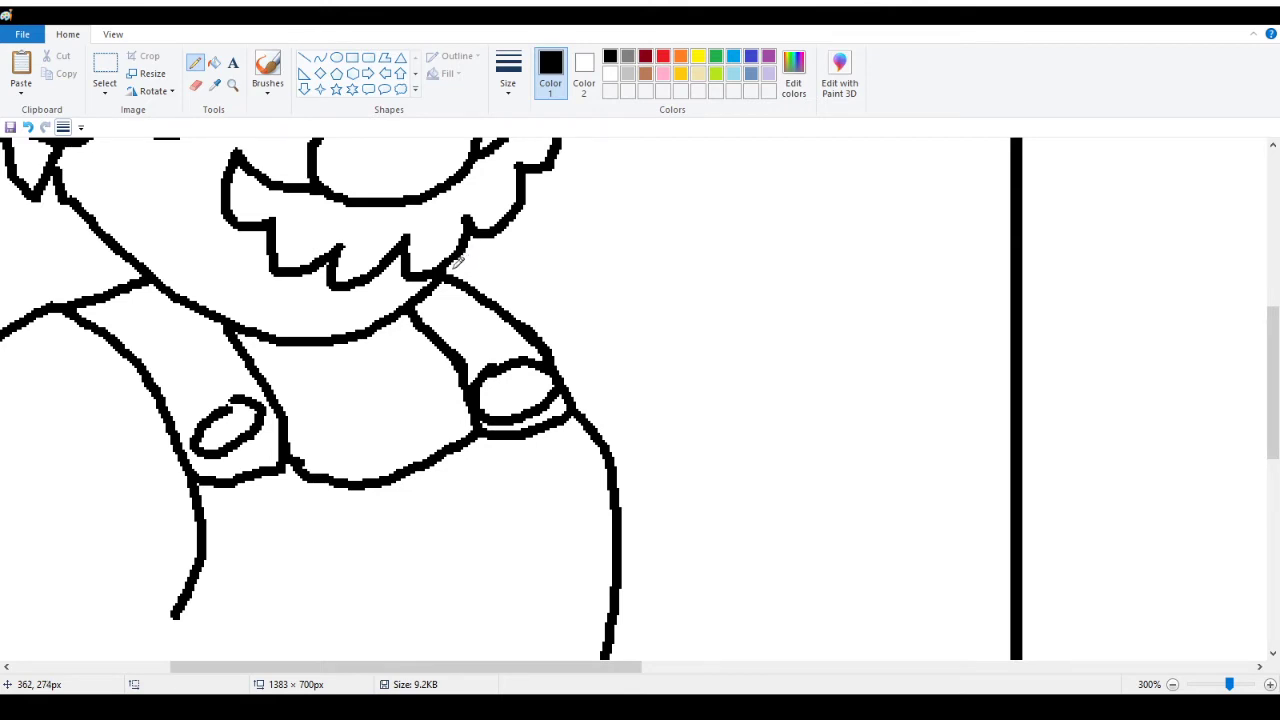
Draw a short front shoulder line curving outward and down from the jaw just above the front strap
mouse_move(452, 264)
mouse_down()
mouse_move(514, 275)
mouse_move(582, 328)
mouse_up()
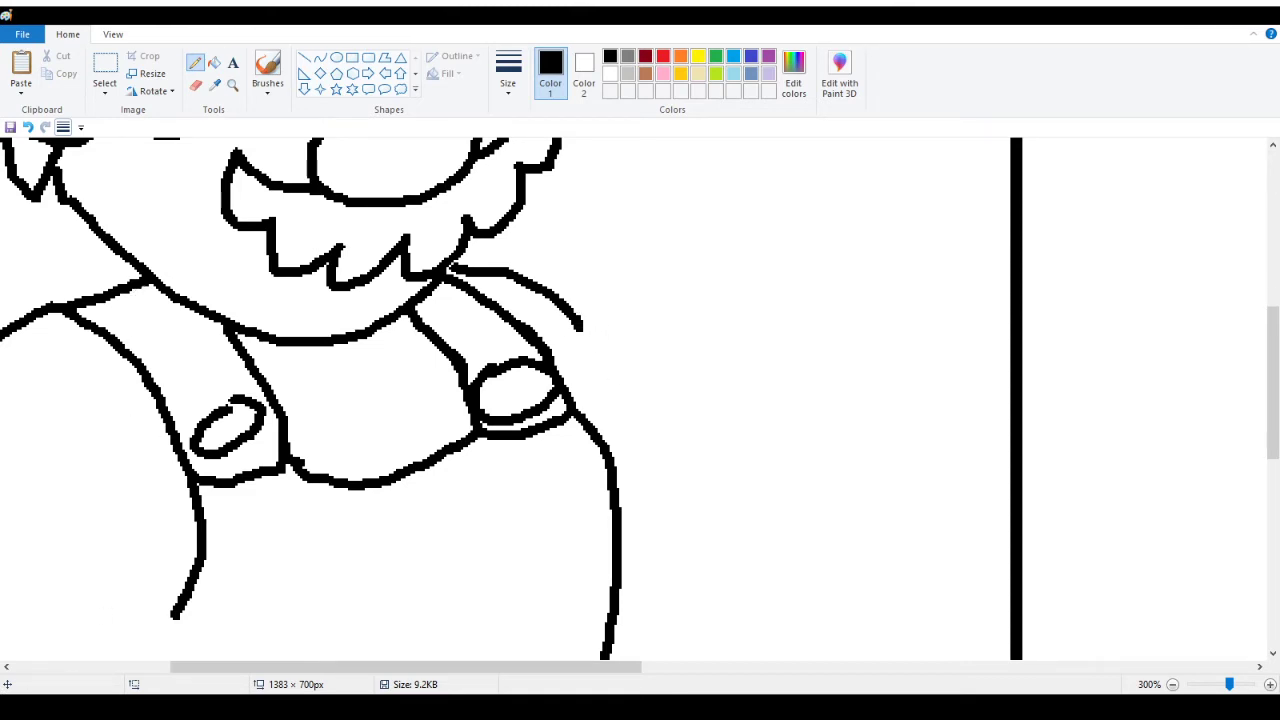
click(232, 85)
right_click(286, 363)
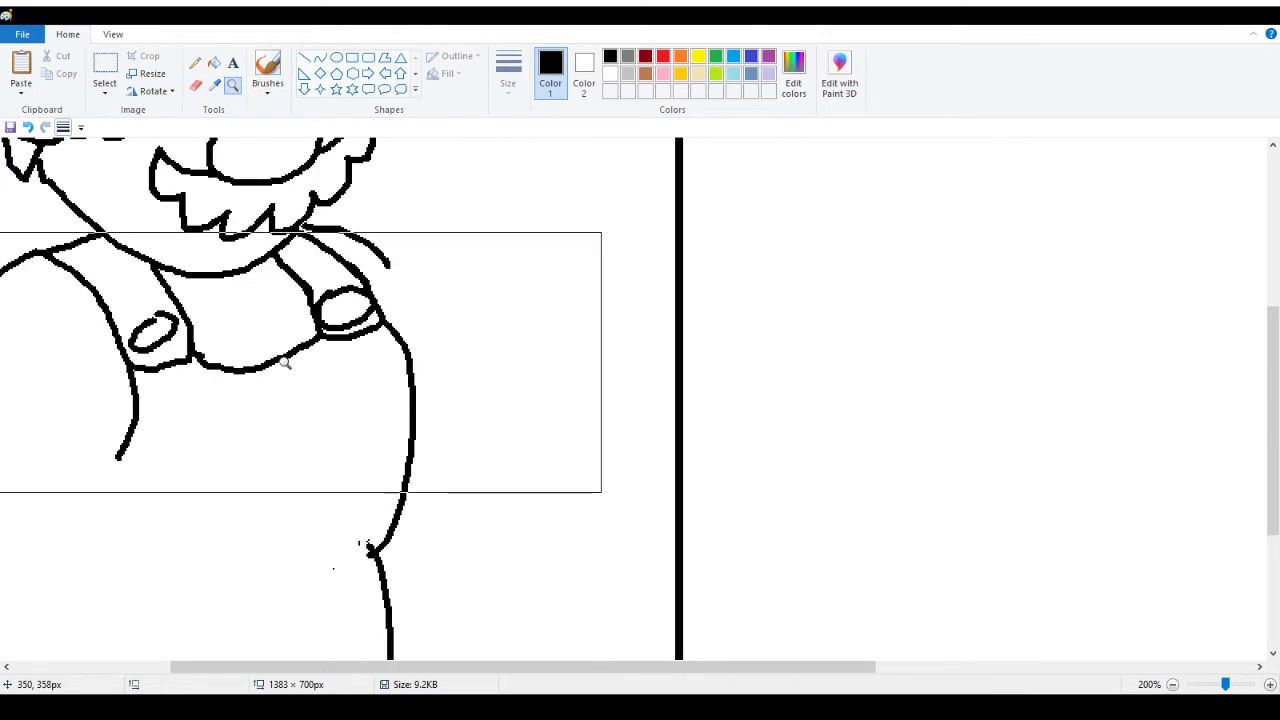
right_click(300, 380)
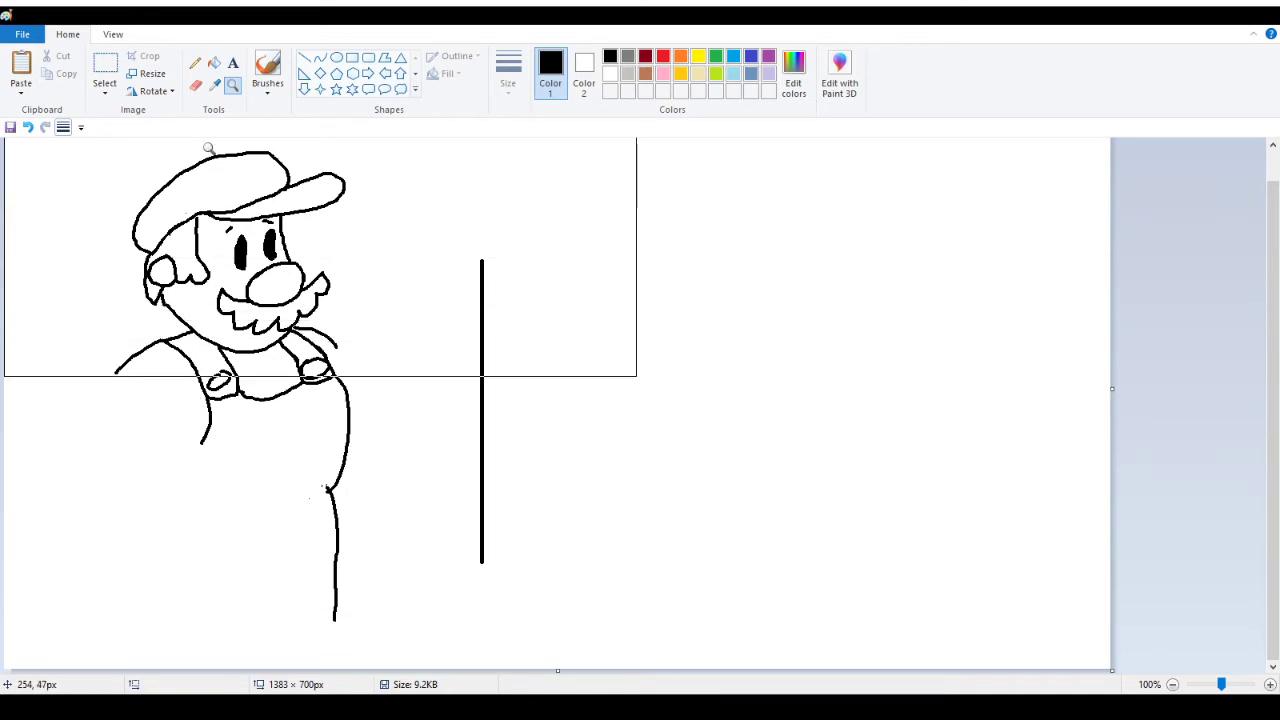
click(195, 62)
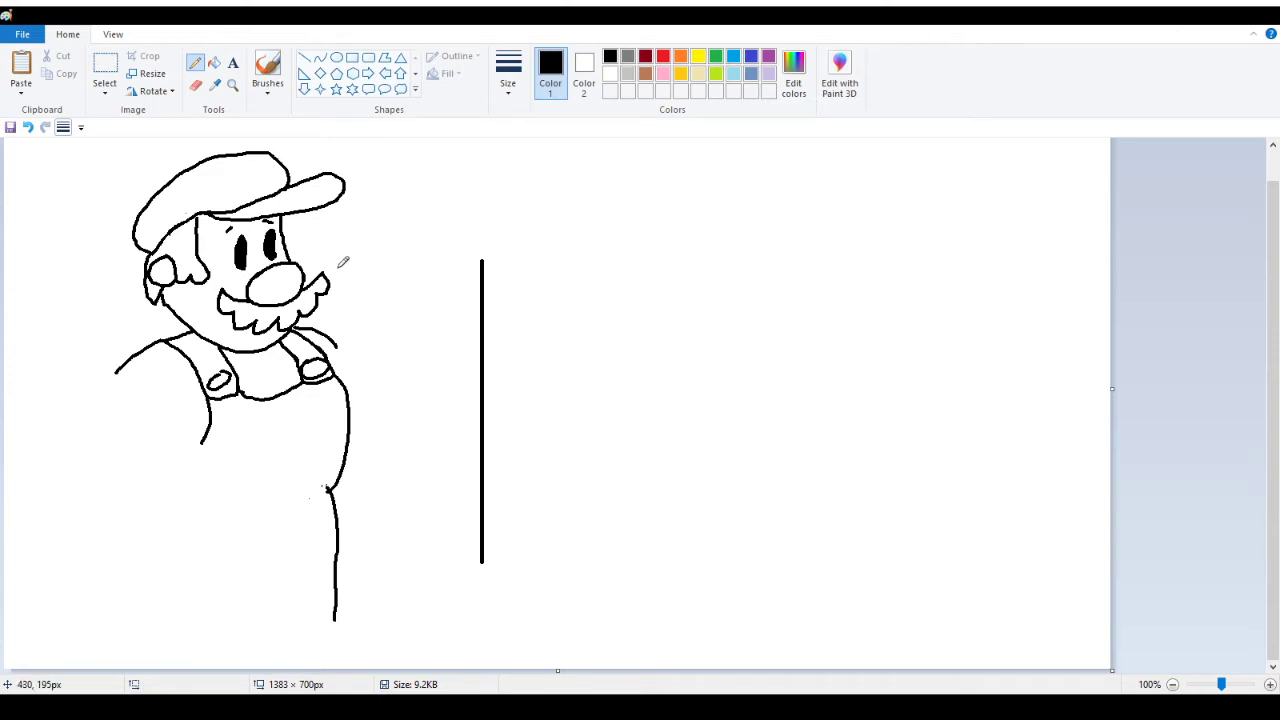
click(232, 84)
click(320, 300)
click(491, 326)
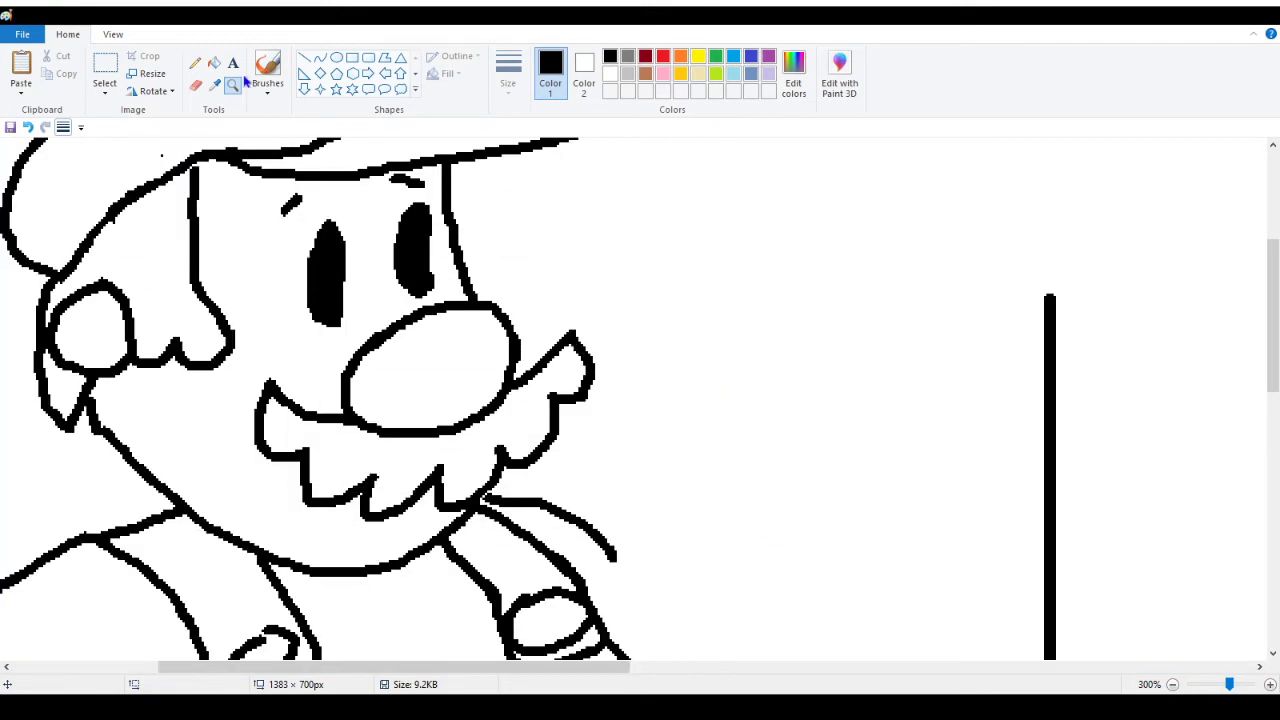
click(196, 86)
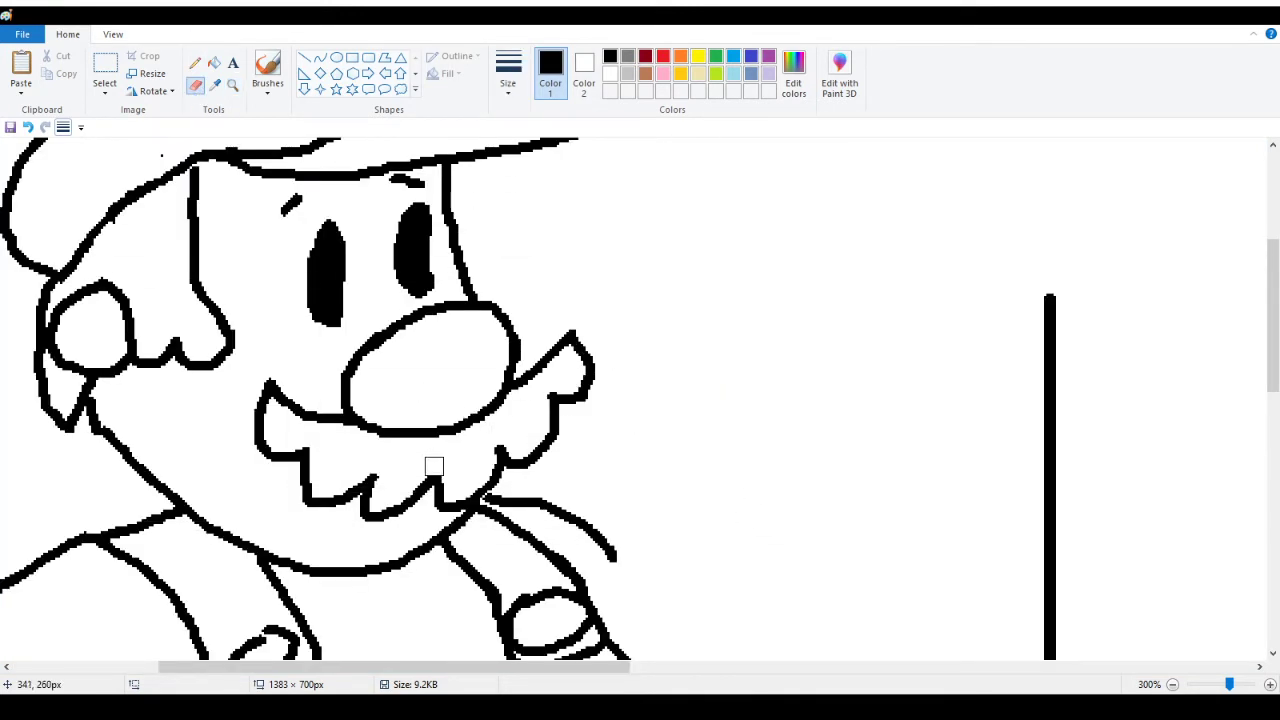
click(28, 127)
scroll(571, 300, down, 5)
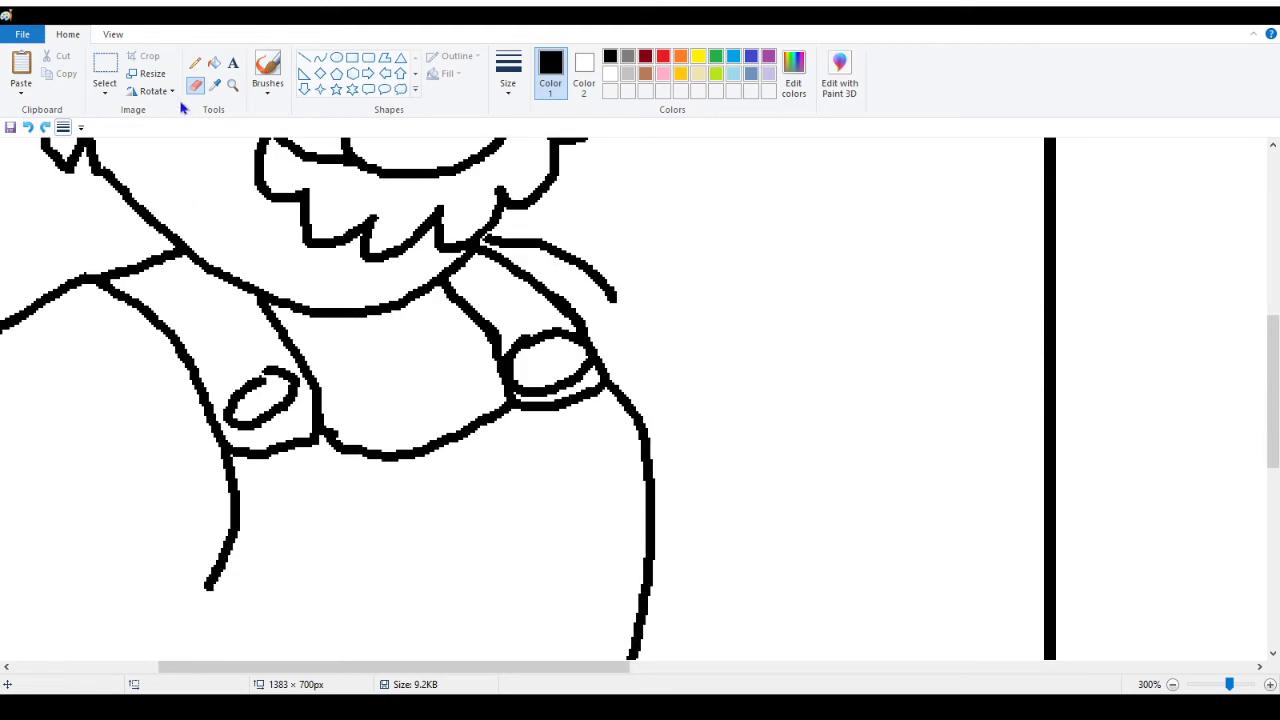
click(232, 85)
right_click(309, 526)
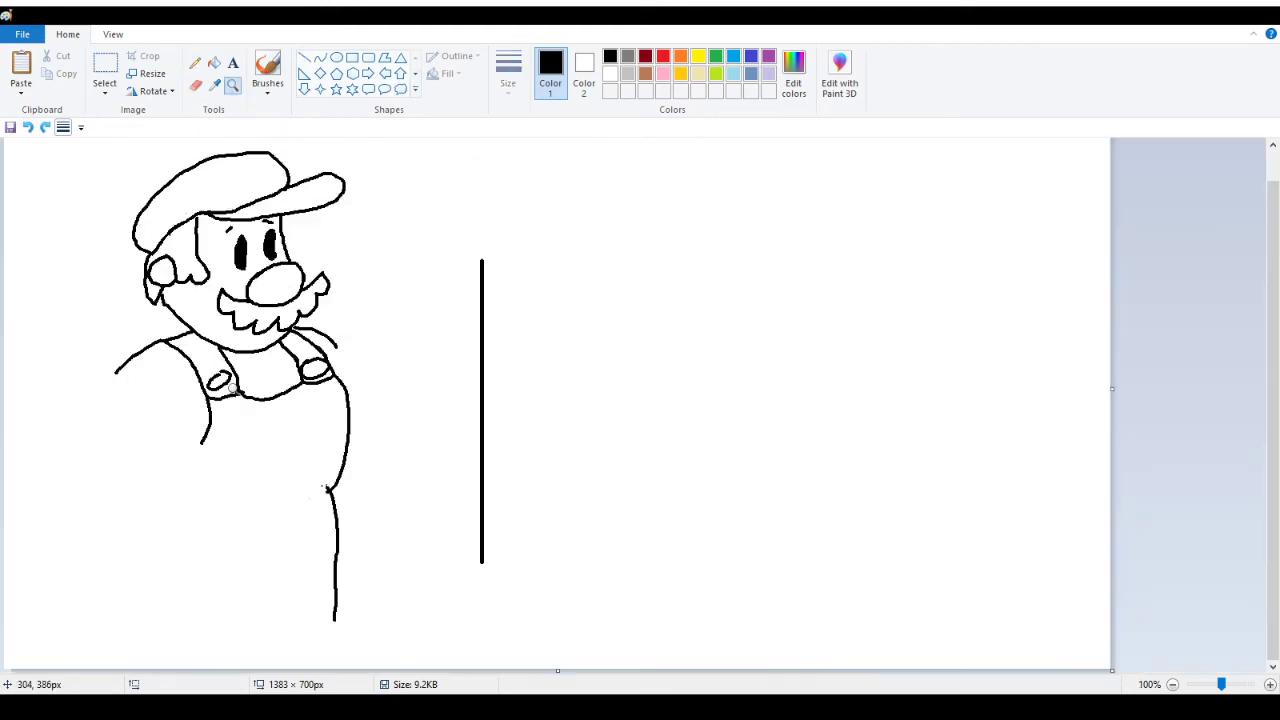
Erase the joints at both ends of the belly outline and remove the belly and front leg lines with a white fill
click(333, 467)
scroll(574, 380, up, 3)
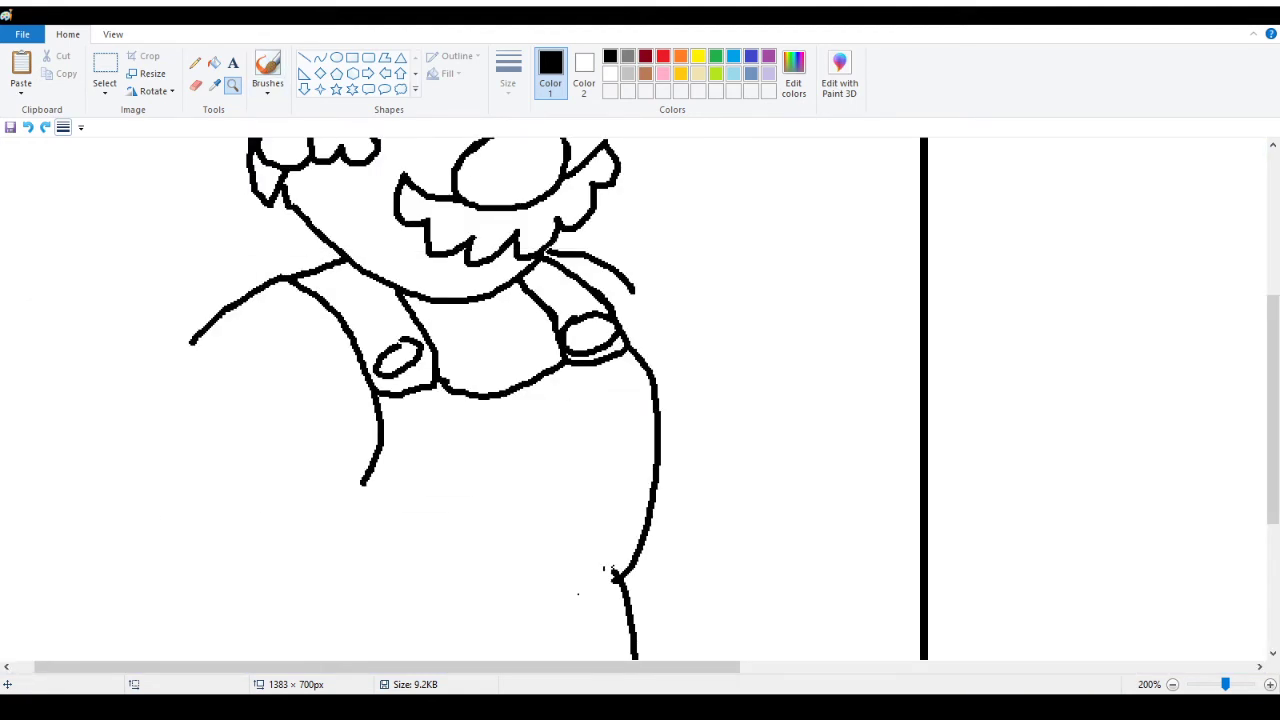
click(195, 63)
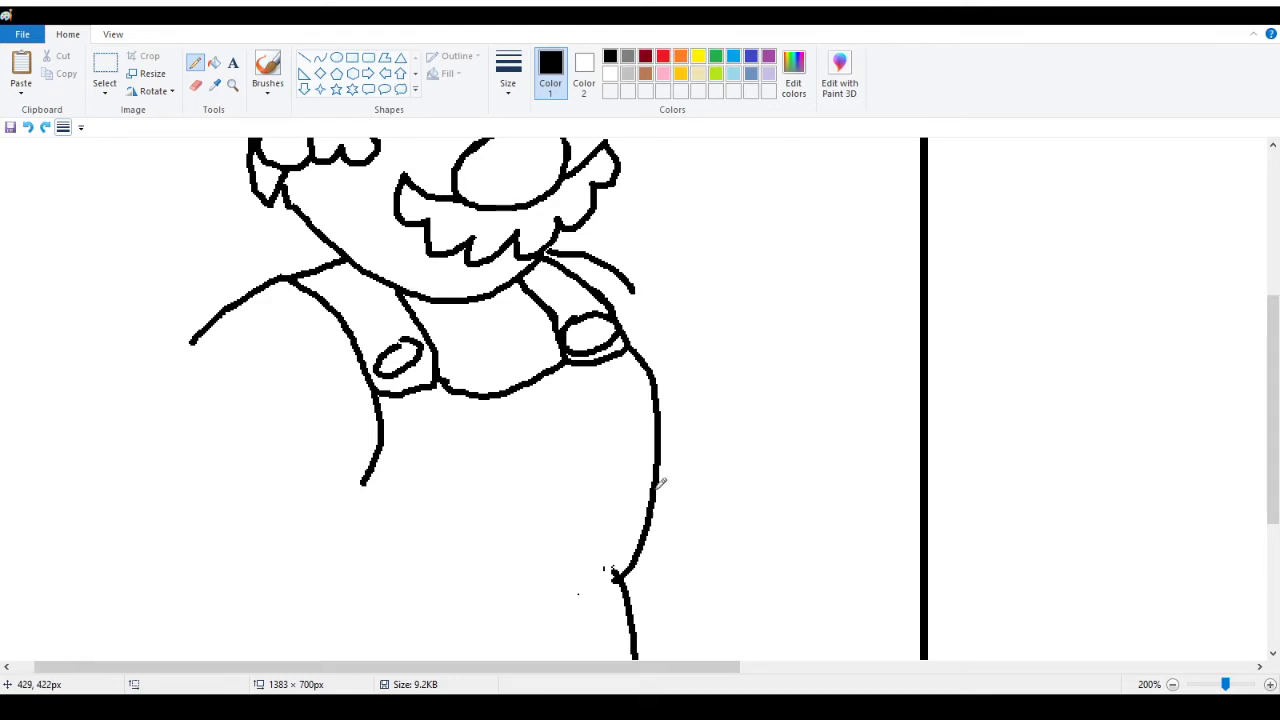
click(196, 86)
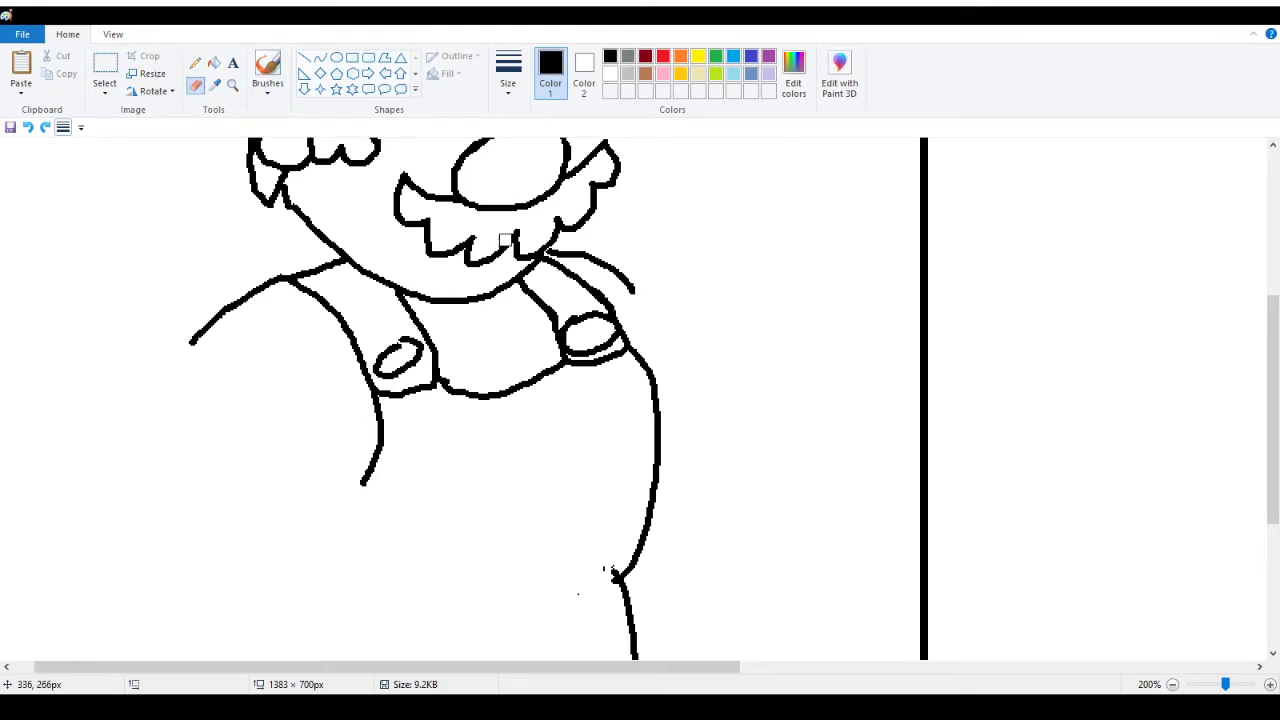
click(635, 350)
drag(620, 572, 606, 574)
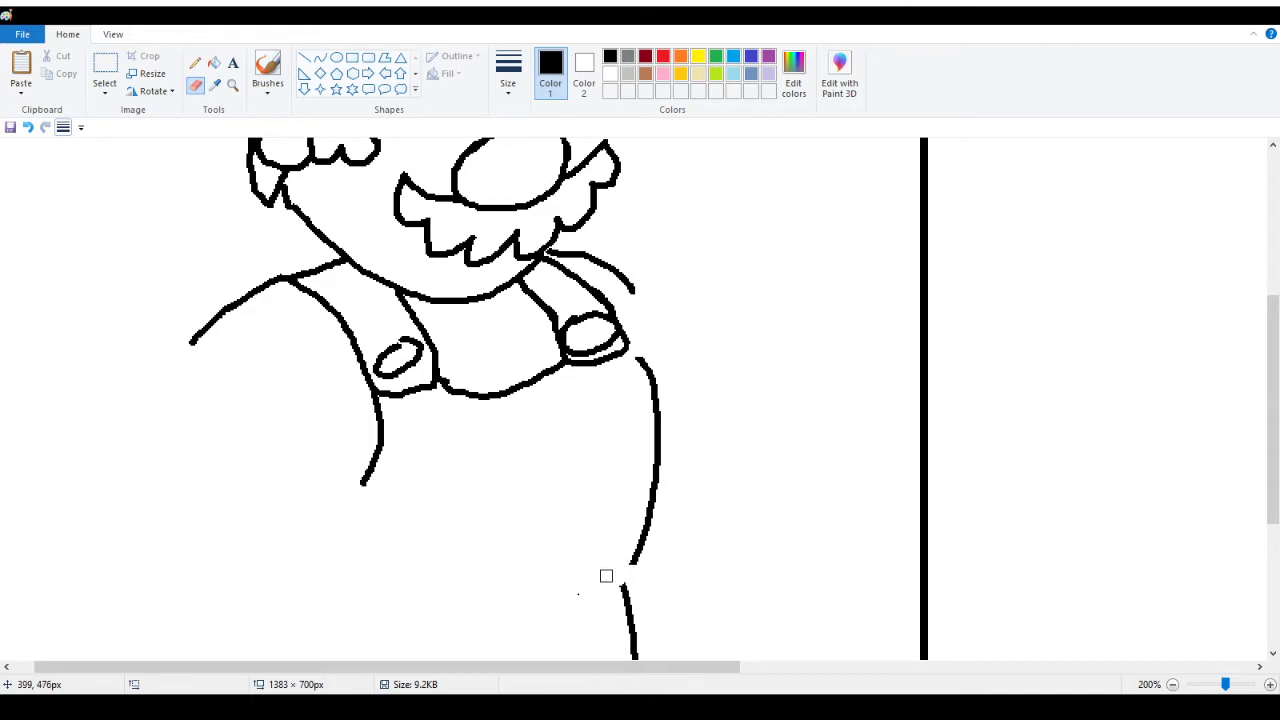
click(215, 63)
right_click(645, 366)
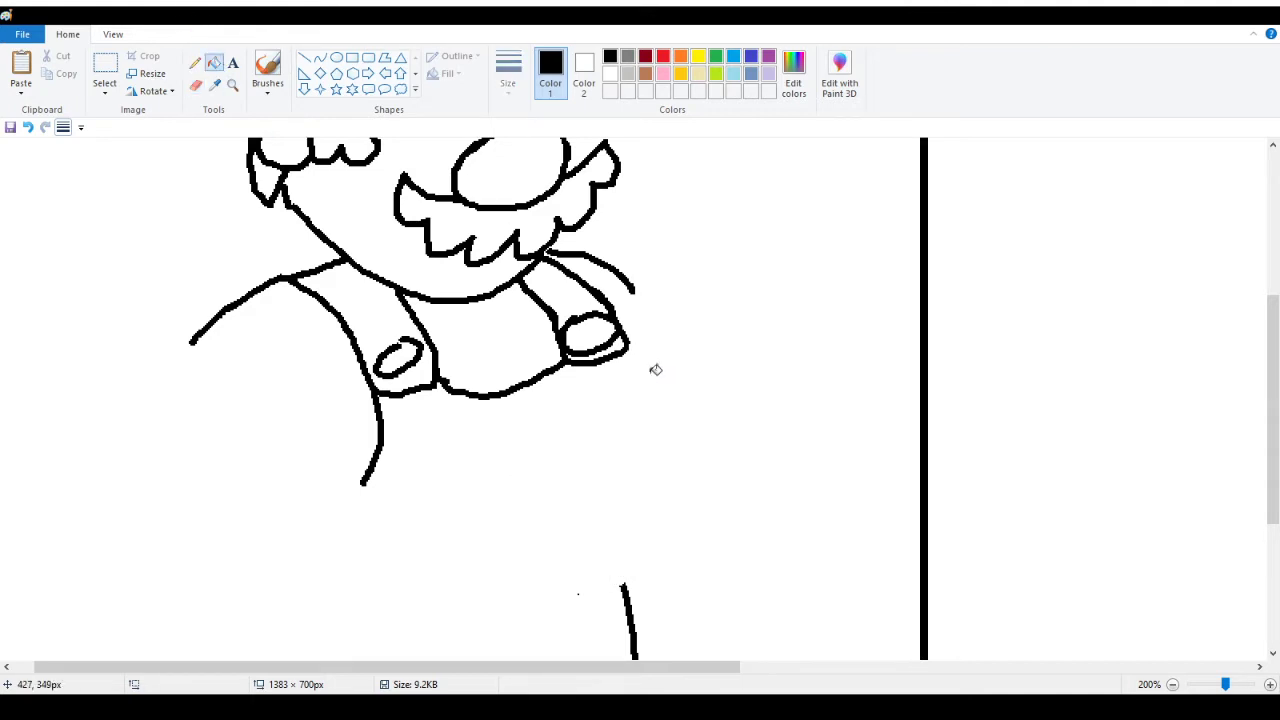
right_click(628, 606)
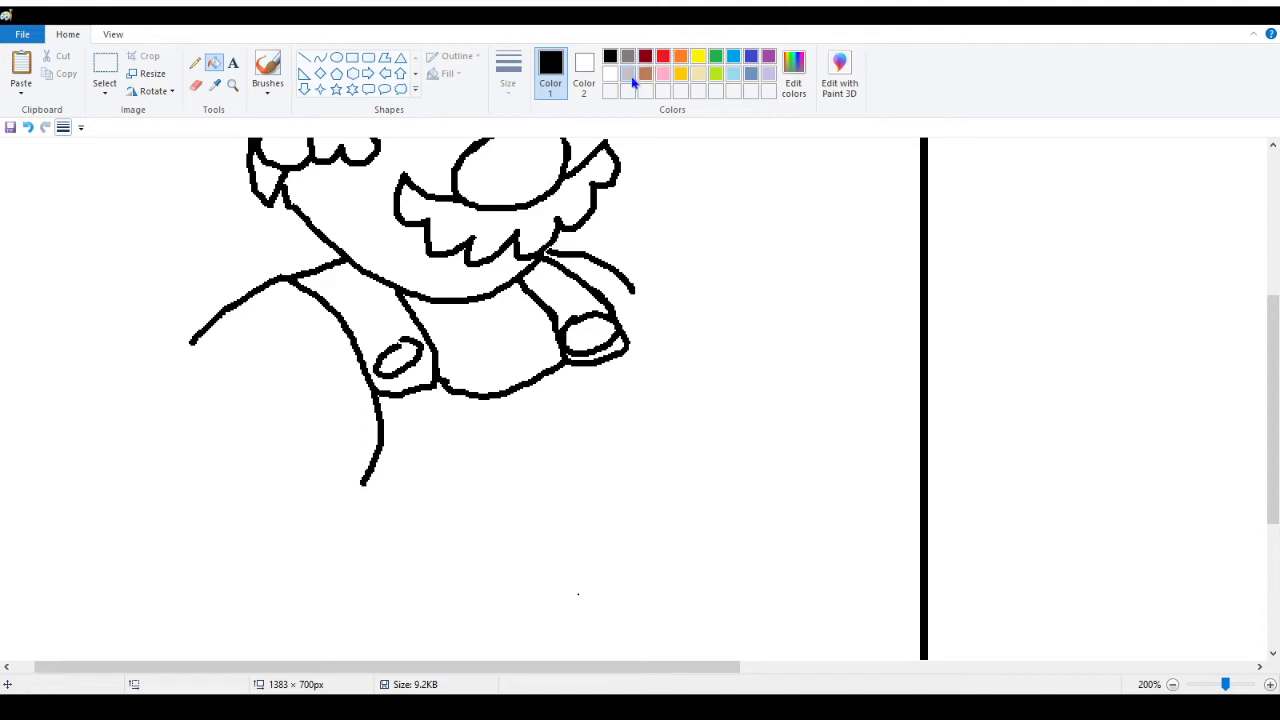
Sketch a rounder belly outline in light gray with the Pencil tool, bulging out from the front strap's lower corner and curving back in
click(629, 76)
click(195, 63)
scroll(221, 143, down, 5)
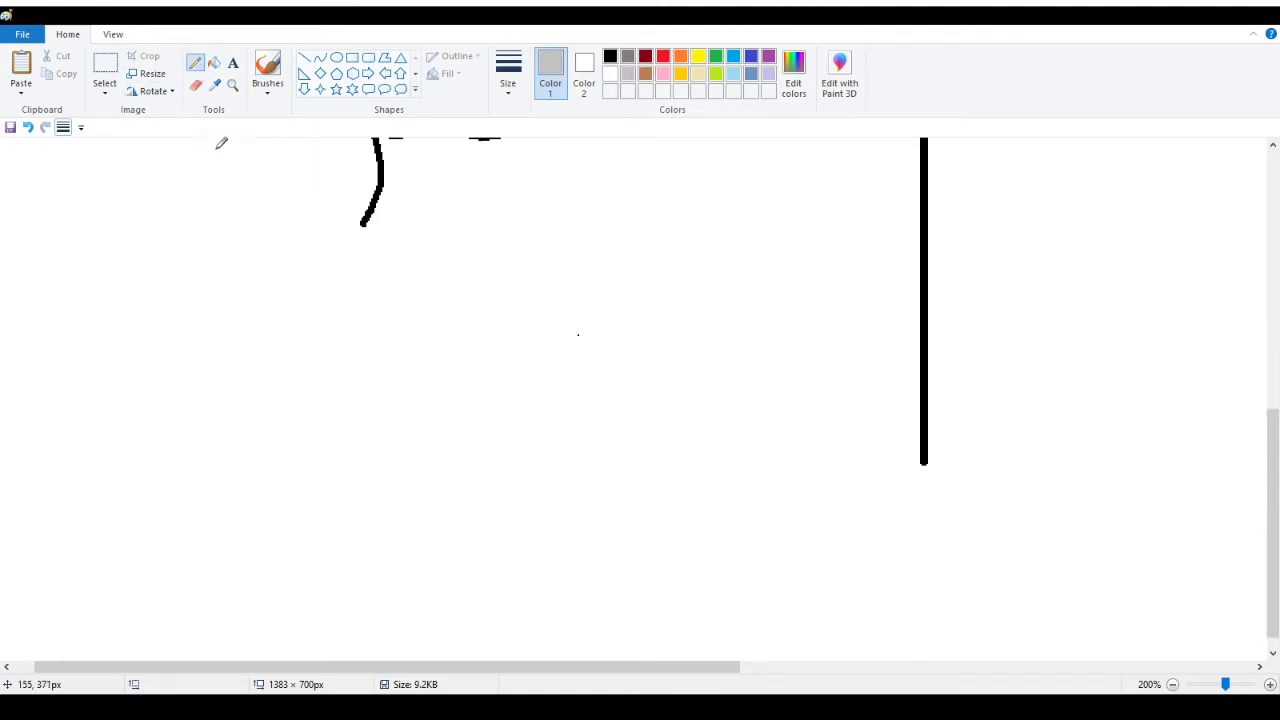
scroll(206, 154, up, 5)
click(232, 85)
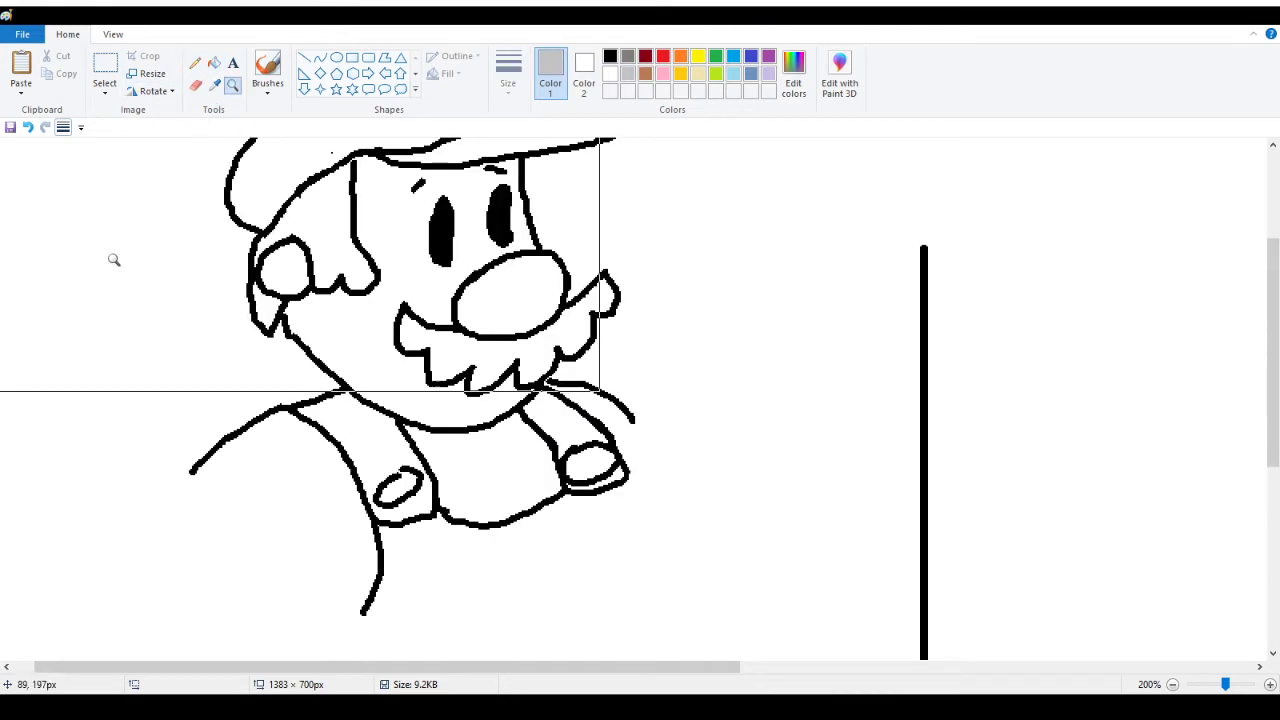
right_click(110, 262)
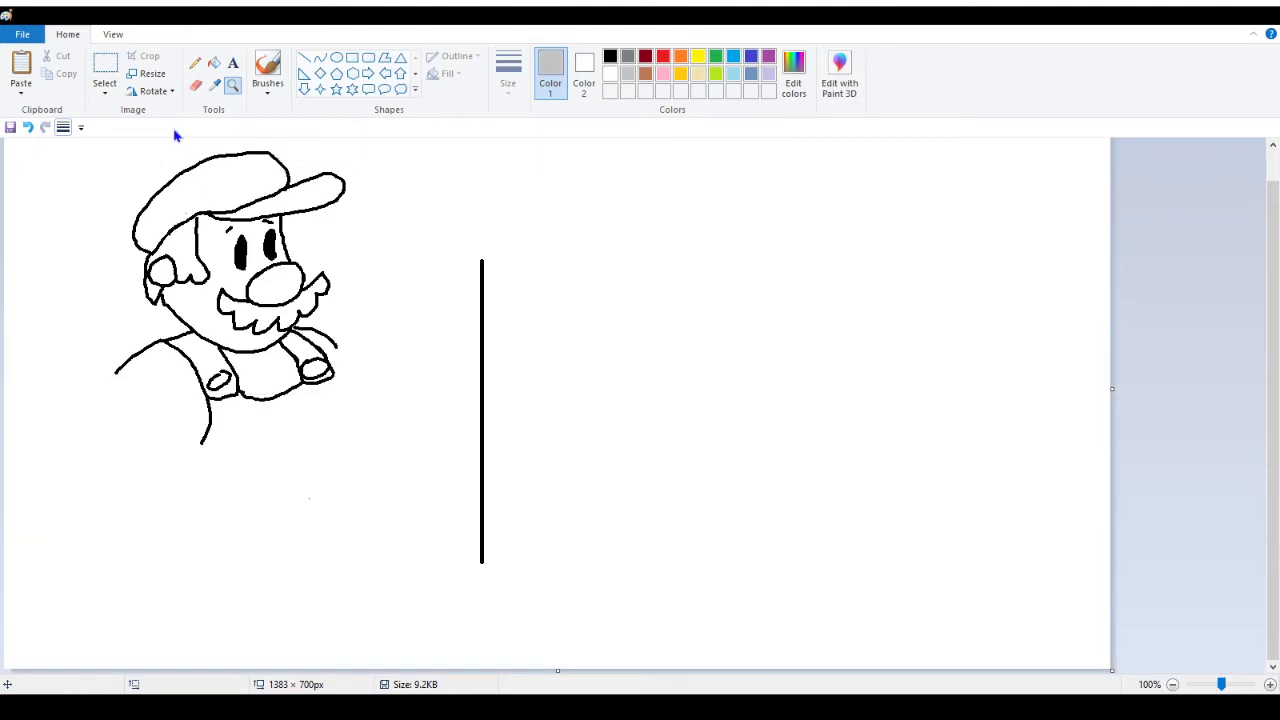
click(195, 63)
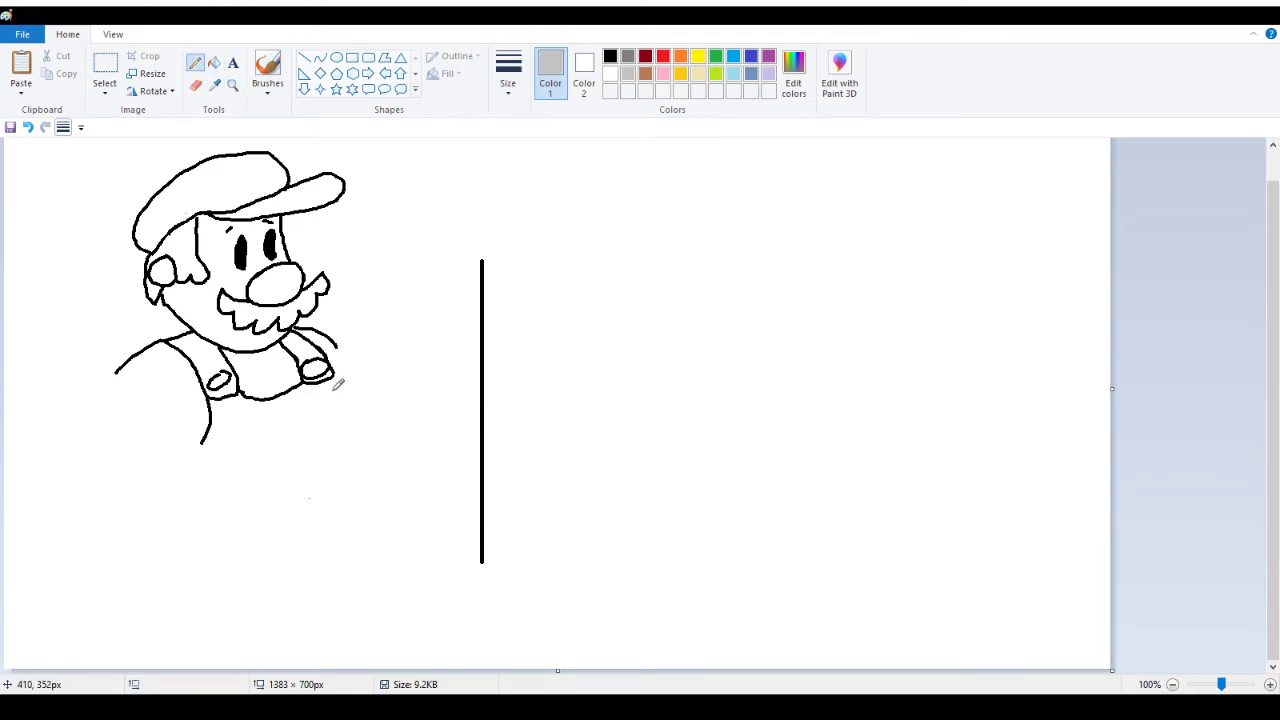
scroll(338, 383, up, 1)
mouse_move(338, 405)
mouse_down()
mouse_move(374, 450)
mouse_move(363, 510)
mouse_move(329, 536)
mouse_up()
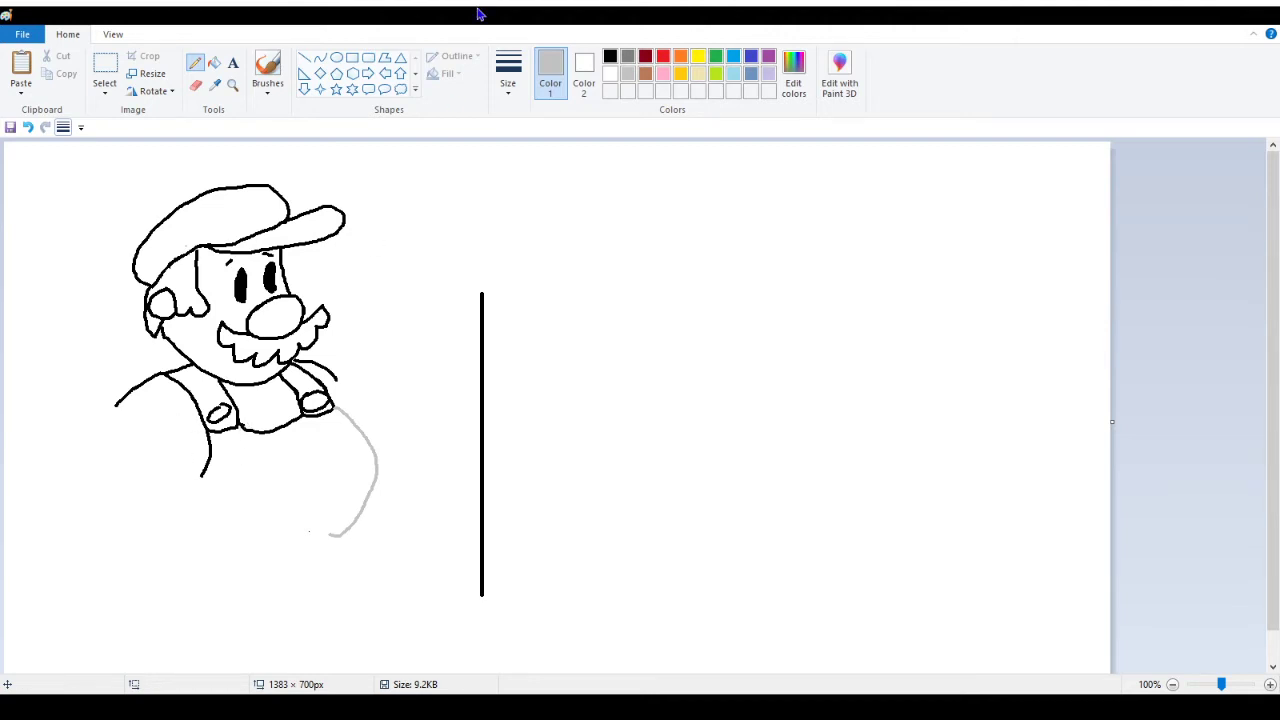
Select the whole character with its belly sketch and move it closer to the vertical dividing line
click(105, 66)
mouse_move(8, 178)
mouse_down()
mouse_move(386, 500)
mouse_move(414, 571)
mouse_up()
drag(317, 483, 374, 480)
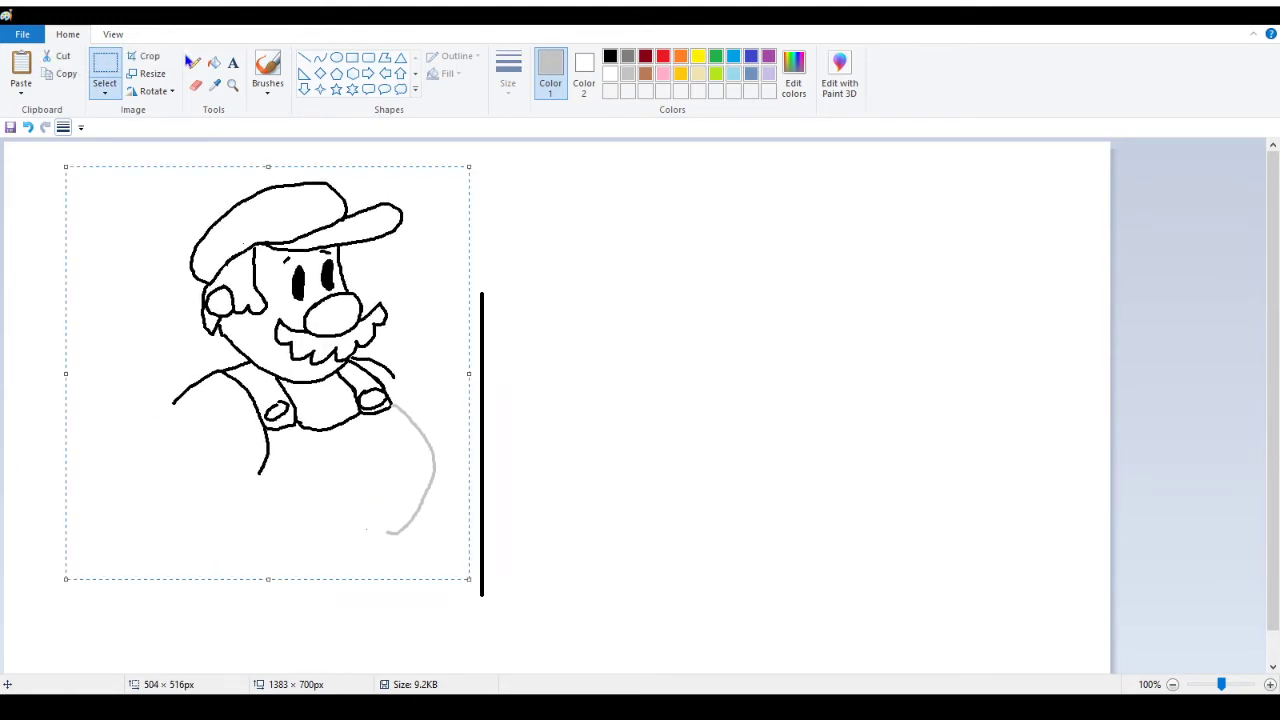
Sketch a slimmer belly curve from the front strap's lower corner and the front leg outline below it with the light gray Pencil
click(193, 62)
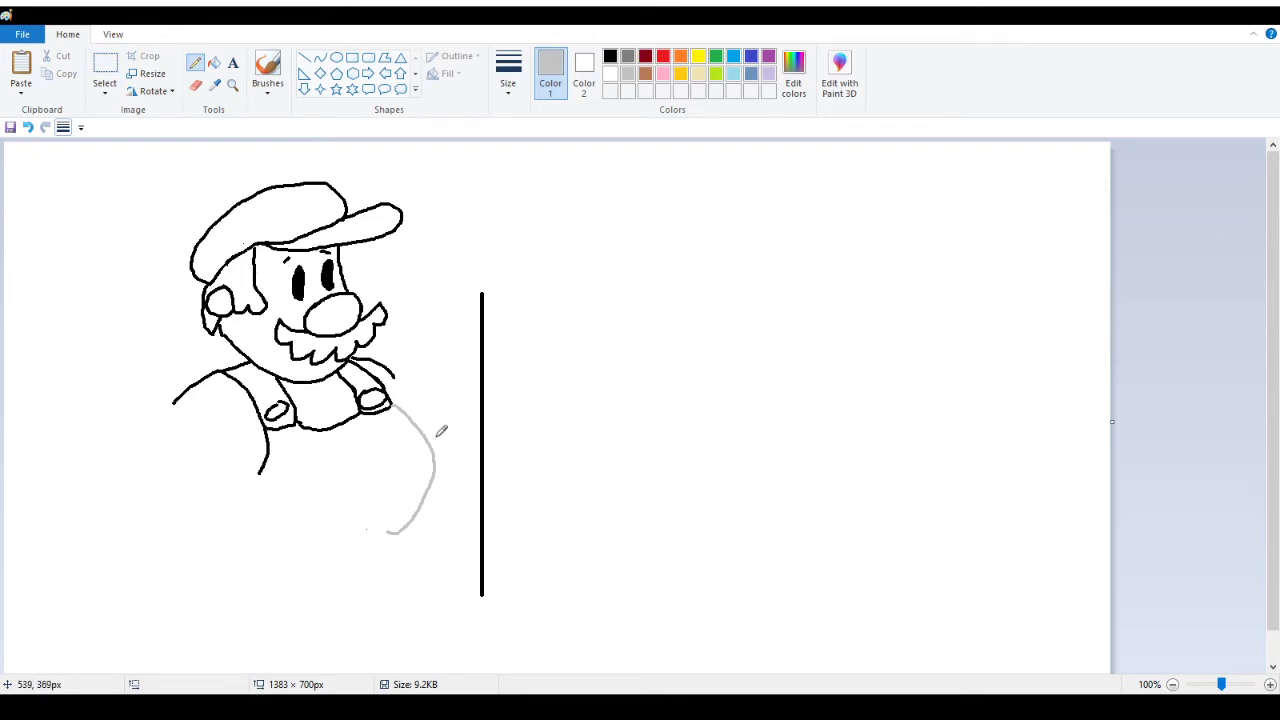
mouse_move(394, 402)
mouse_down()
mouse_move(424, 462)
mouse_move(387, 552)
mouse_move(399, 509)
mouse_move(386, 523)
mouse_move(405, 620)
mouse_move(353, 634)
mouse_up()
scroll(376, 565, down, 1)
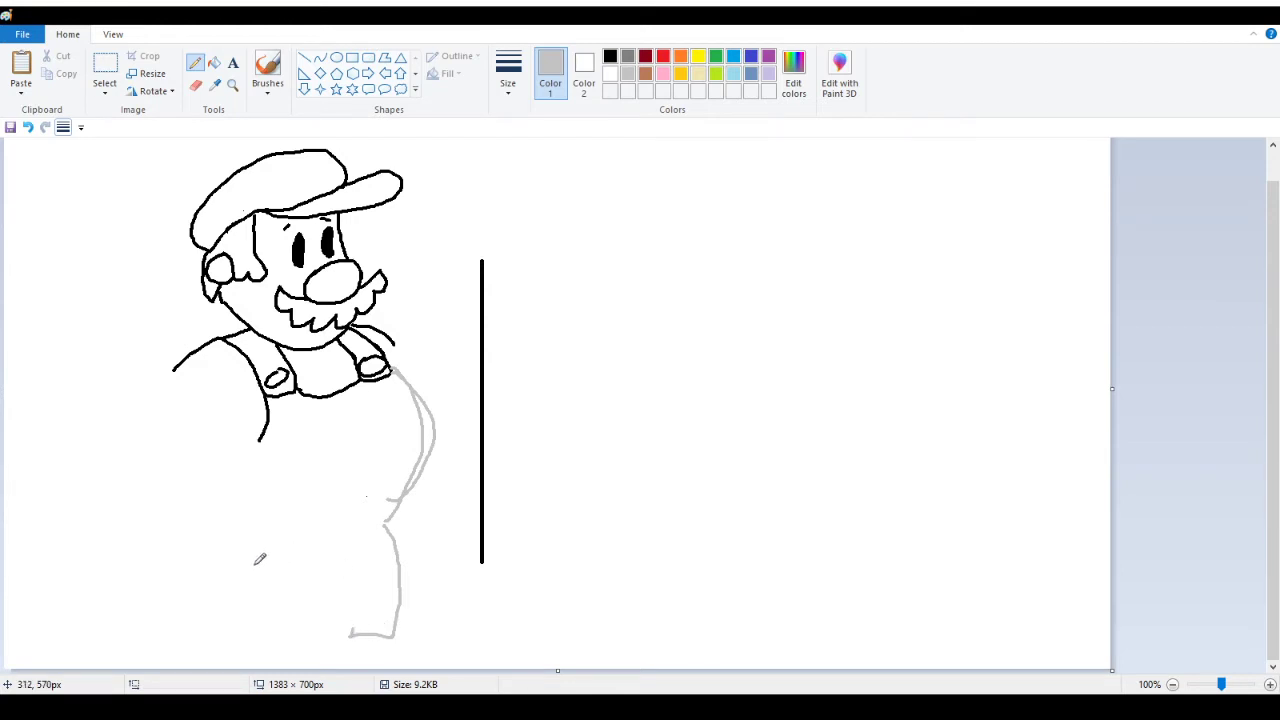
Try light gray lines for the lower back and the back leg, and undo both
mouse_move(233, 451)
mouse_down()
mouse_move(233, 485)
mouse_move(265, 522)
mouse_move(252, 509)
mouse_move(212, 601)
mouse_up()
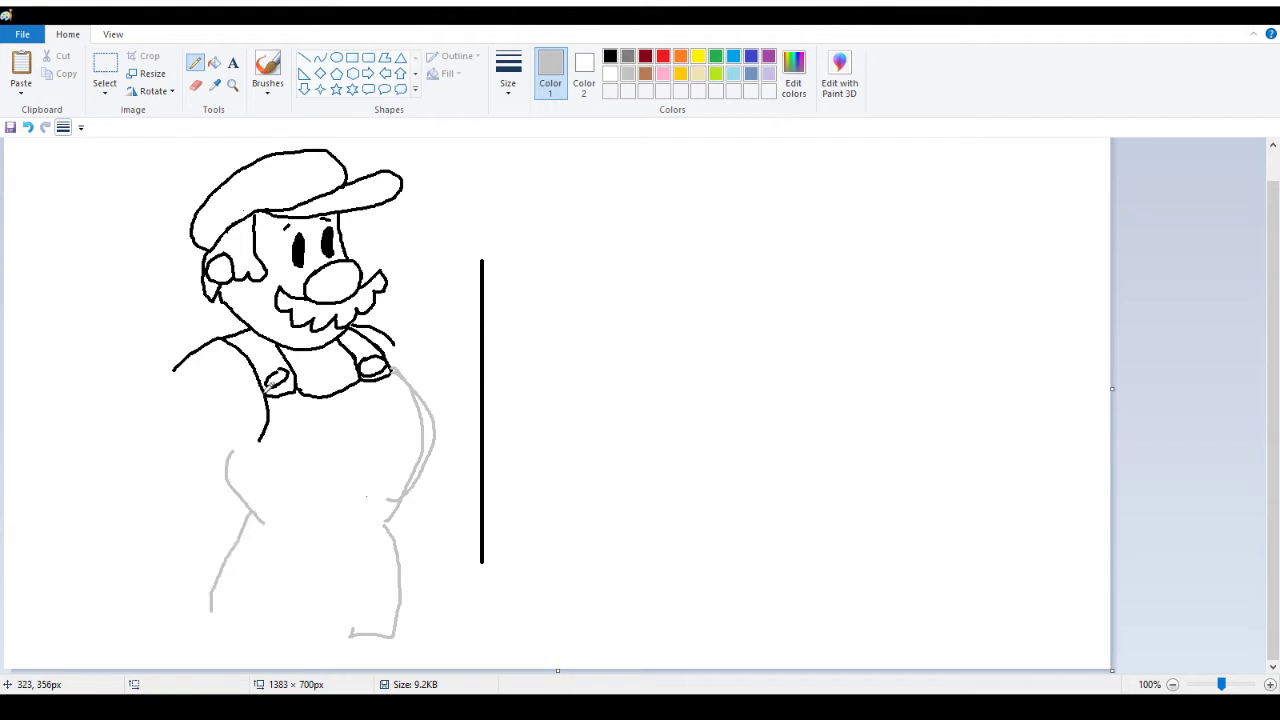
click(28, 128)
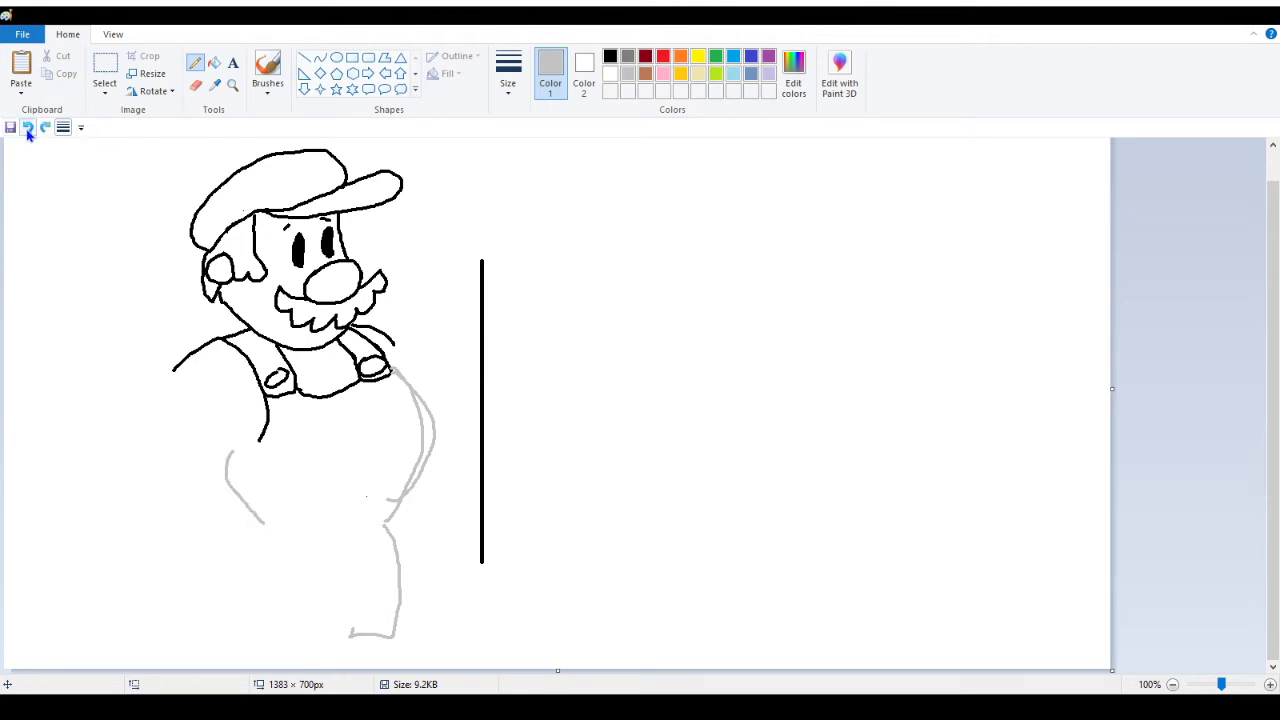
click(28, 128)
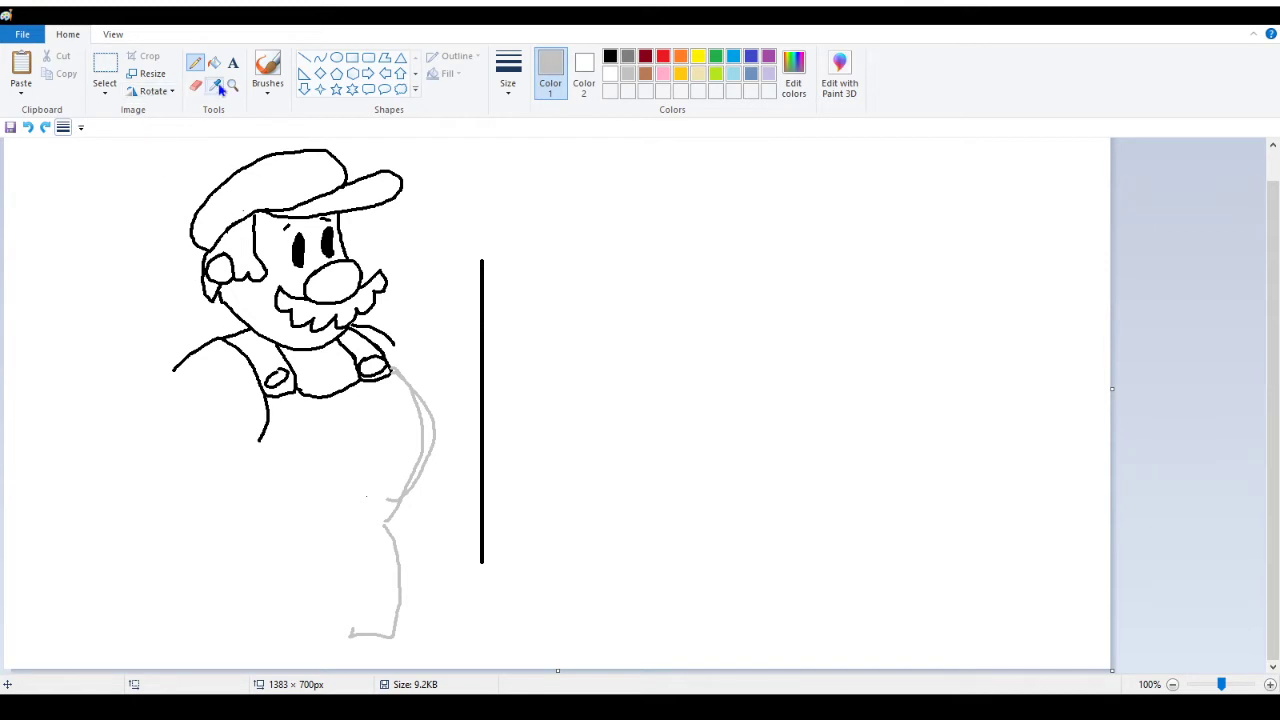
Erase the joint below the back strap's lower corner and remove the black back line beneath it
click(232, 85)
click(330, 346)
click(686, 329)
scroll(370, 358, down, 3)
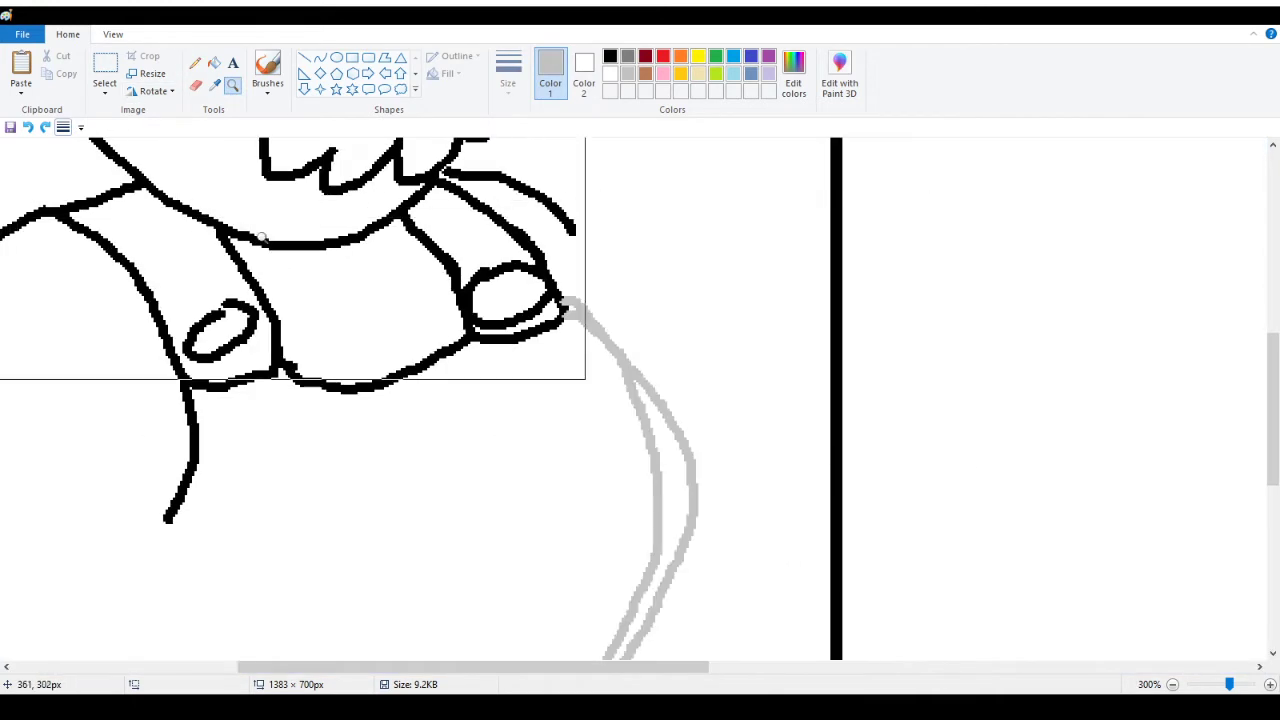
click(196, 85)
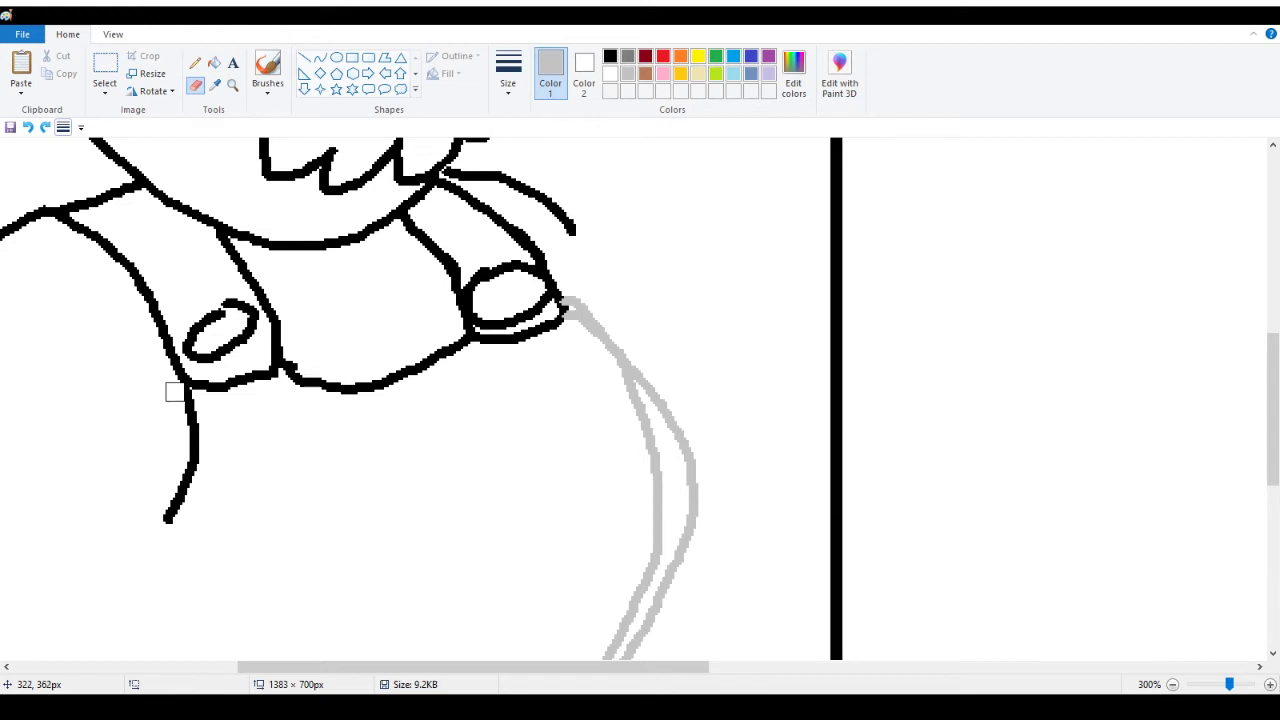
mouse_move(179, 400)
mouse_down()
mouse_move(192, 497)
mouse_move(163, 529)
mouse_move(197, 454)
mouse_move(186, 386)
mouse_up()
click(233, 85)
right_click(143, 266)
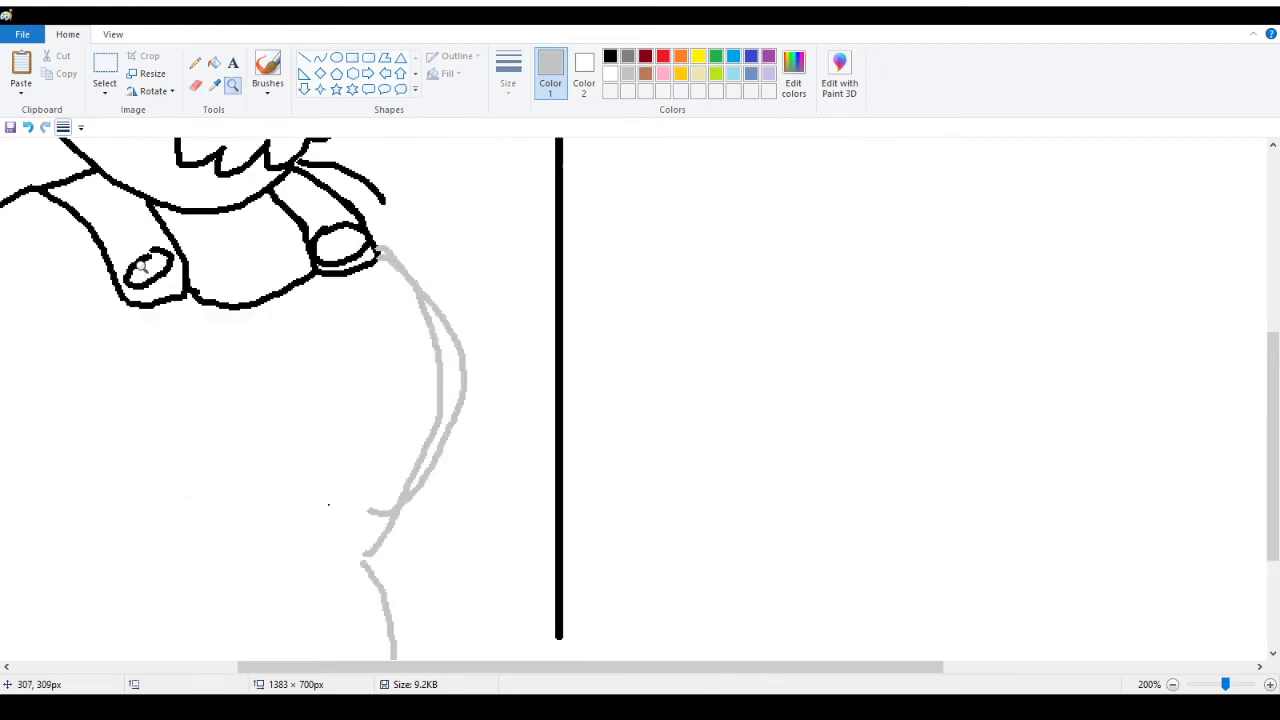
right_click(51, 283)
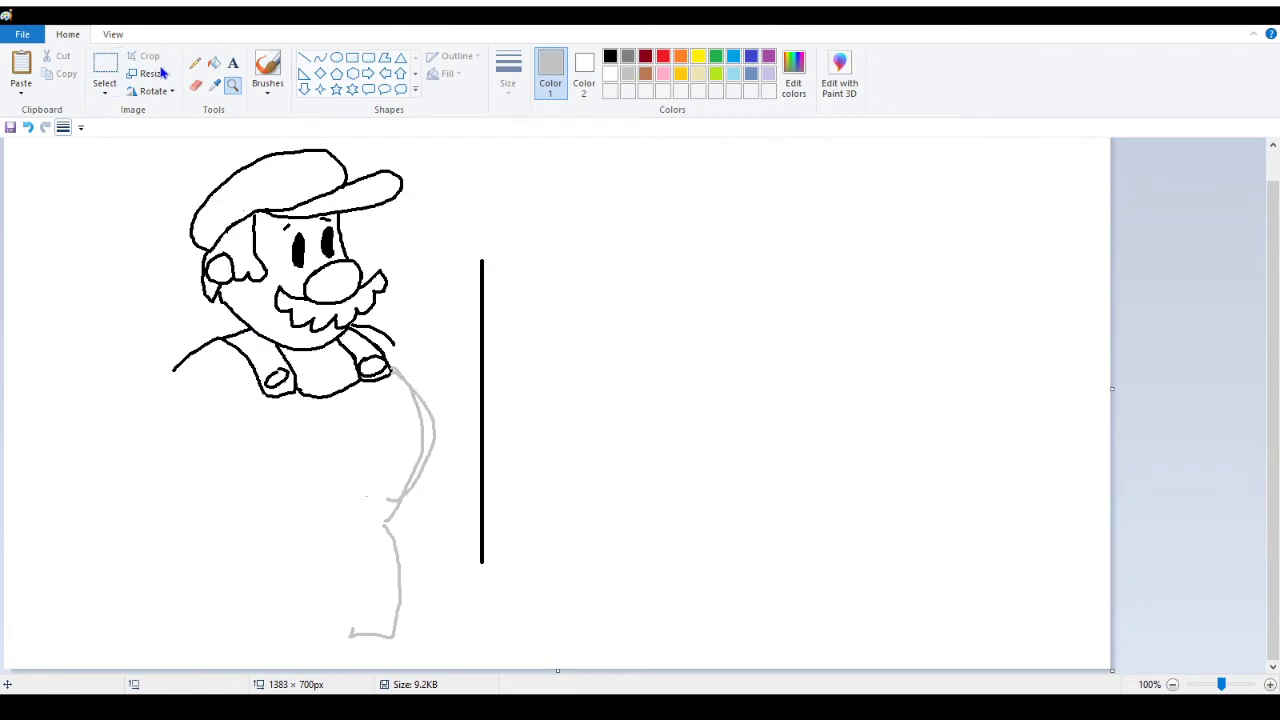
Try a light gray Pencil outline of the torso from the back strap's corner to the front strap, and undo it
click(195, 63)
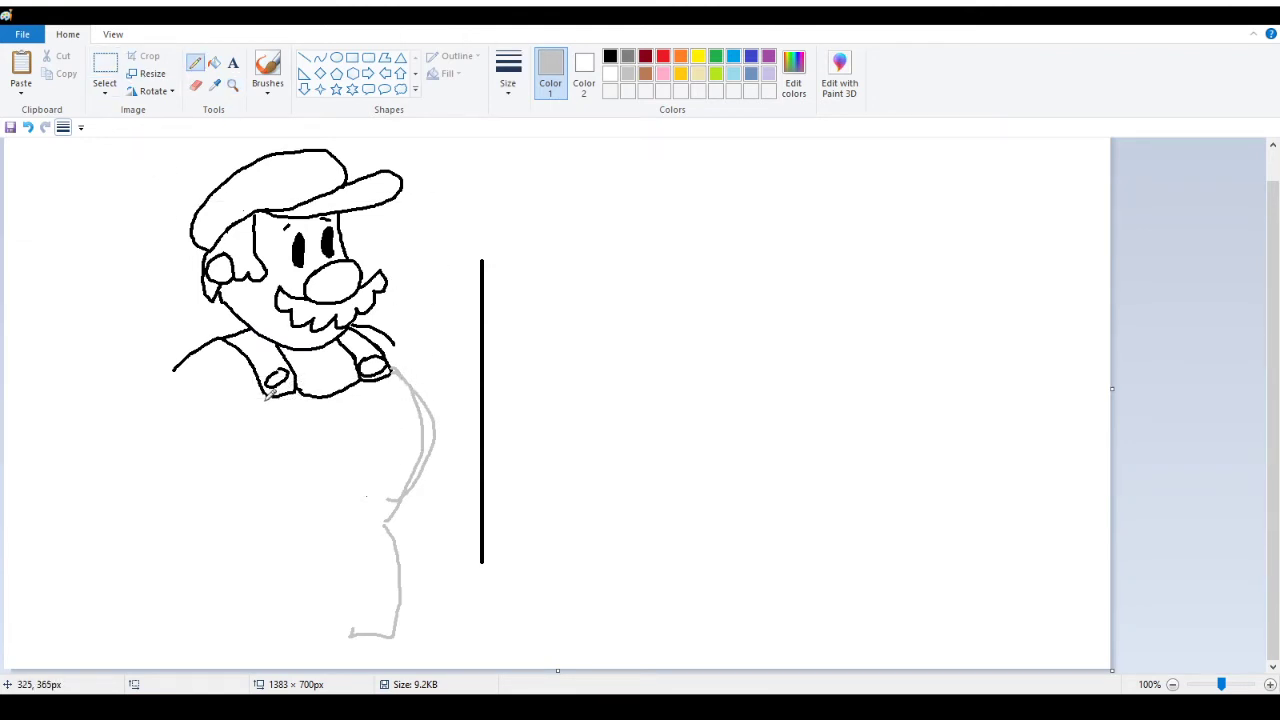
mouse_move(265, 397)
mouse_down()
mouse_move(229, 424)
mouse_move(236, 464)
mouse_move(322, 528)
mouse_move(386, 506)
mouse_move(437, 437)
mouse_move(394, 369)
mouse_up()
click(28, 127)
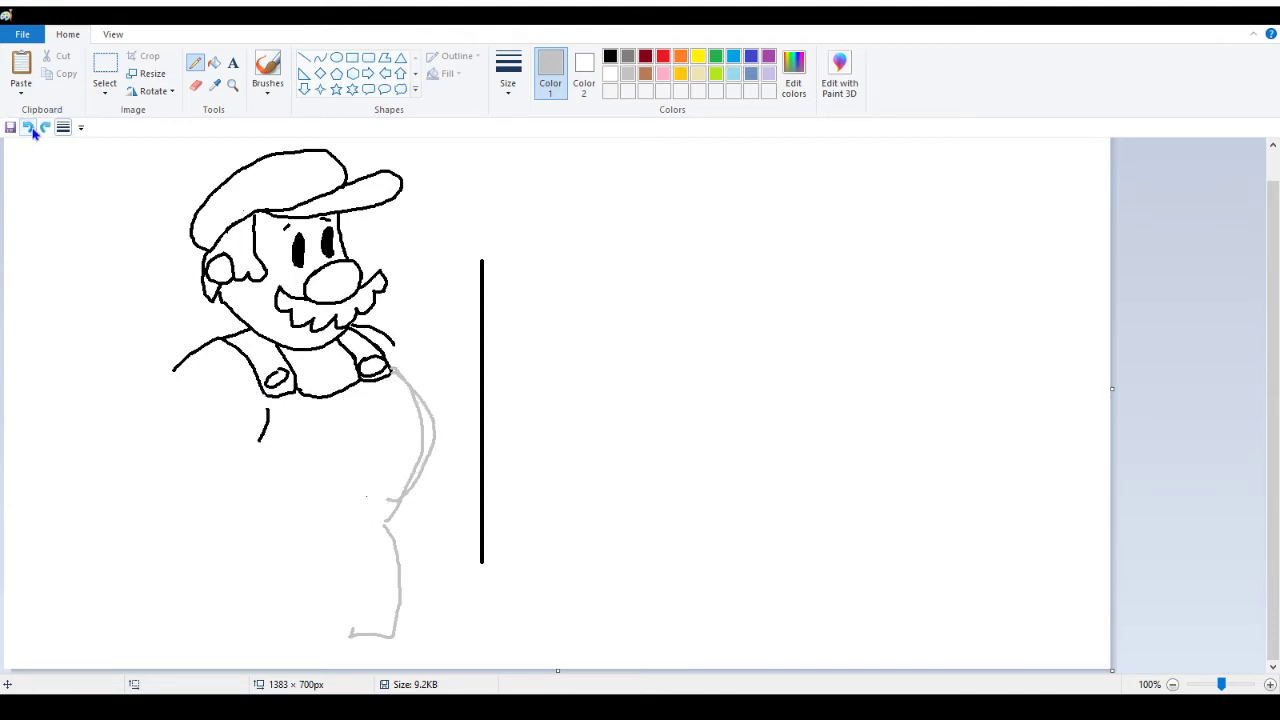
click(28, 127)
Remove the light gray belly and front leg lines with a white fill
click(214, 62)
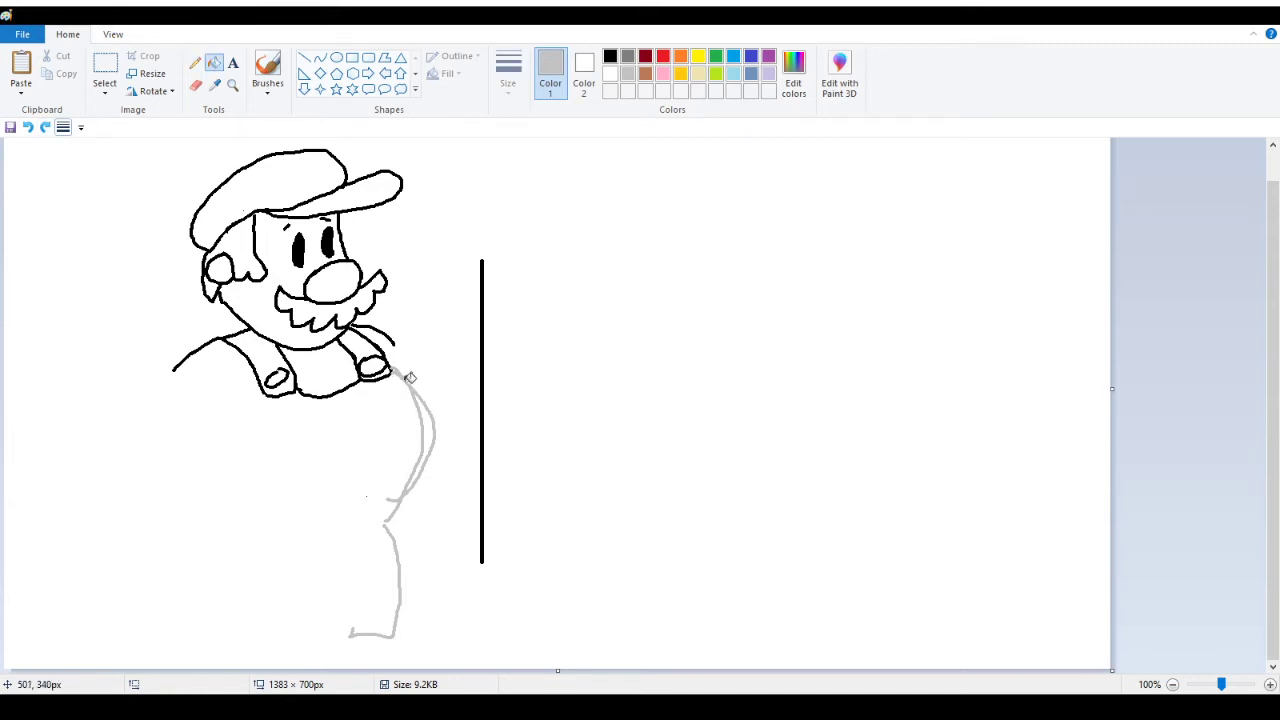
right_click(408, 380)
right_click(398, 533)
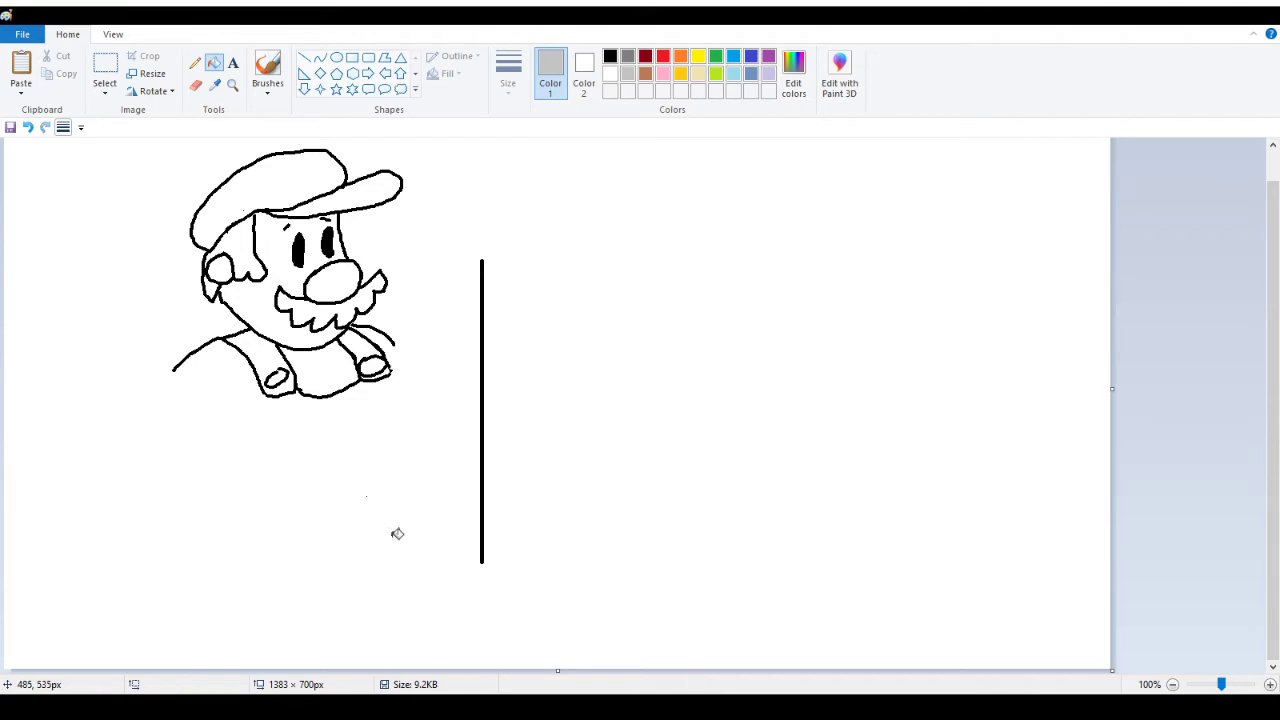
Try erasing the joints where the back shoulder and back strap meet the jaw, and undo the erasing
click(195, 62)
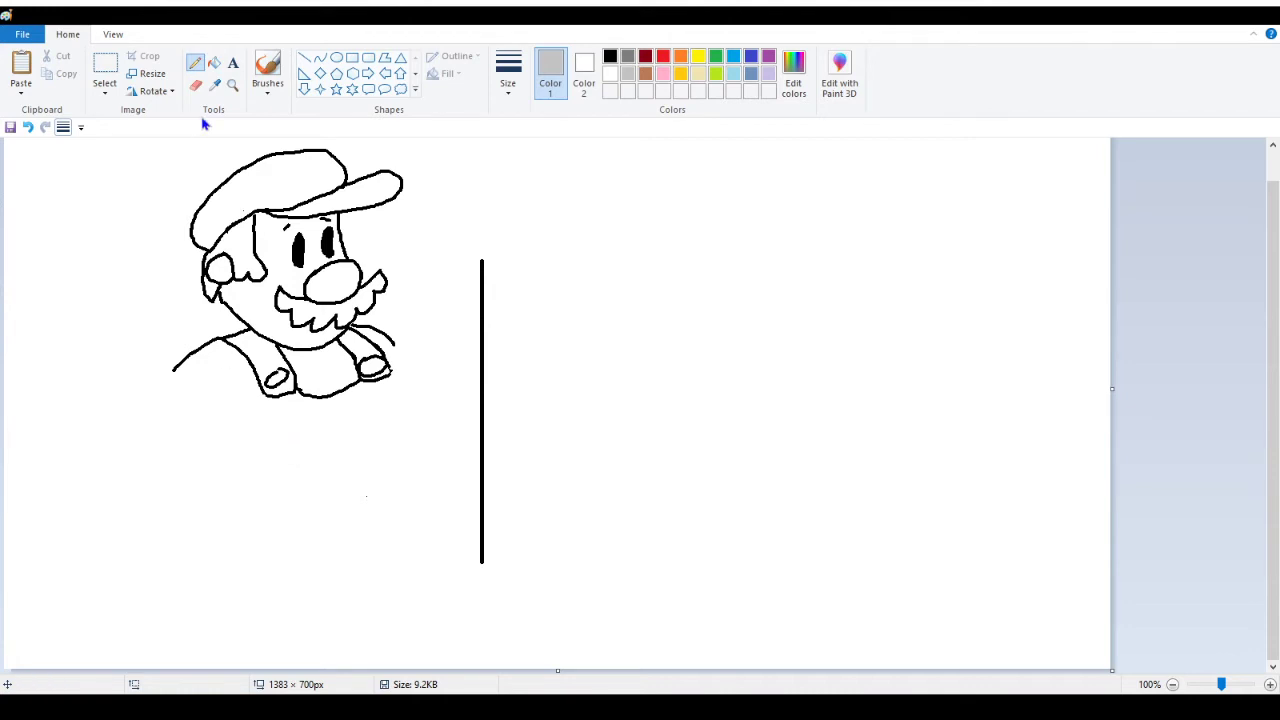
click(232, 84)
click(274, 372)
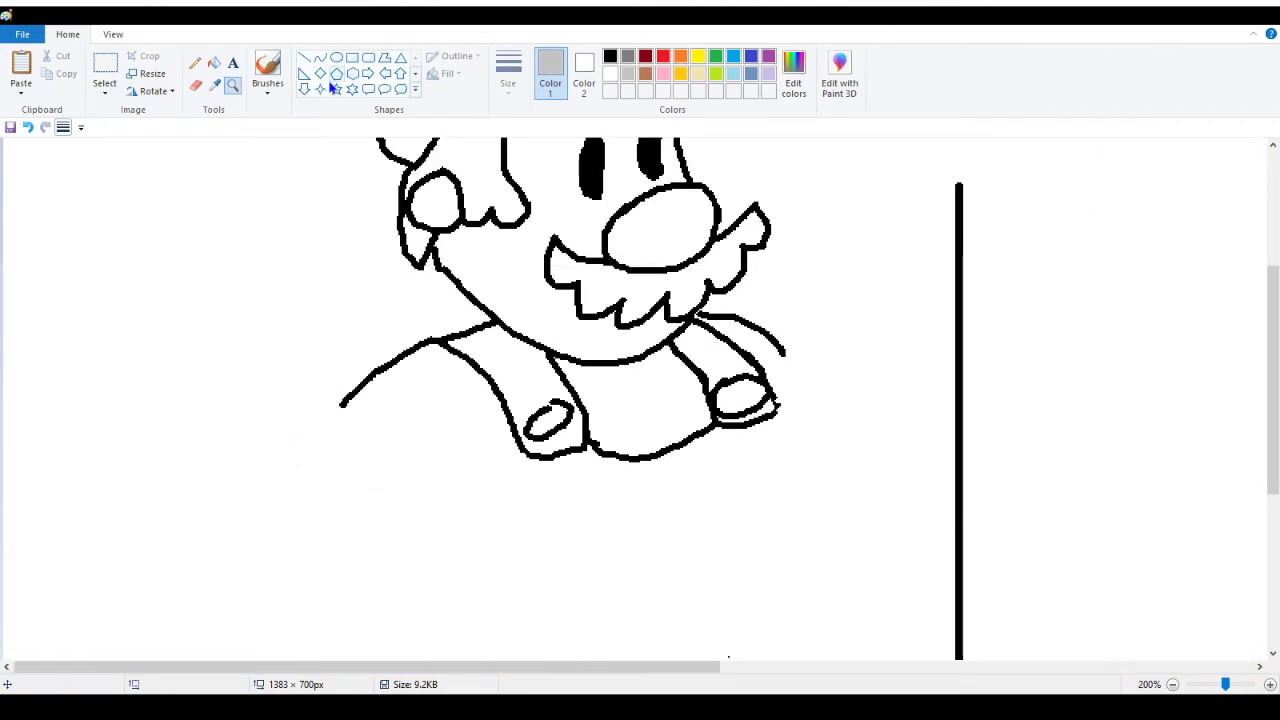
click(196, 85)
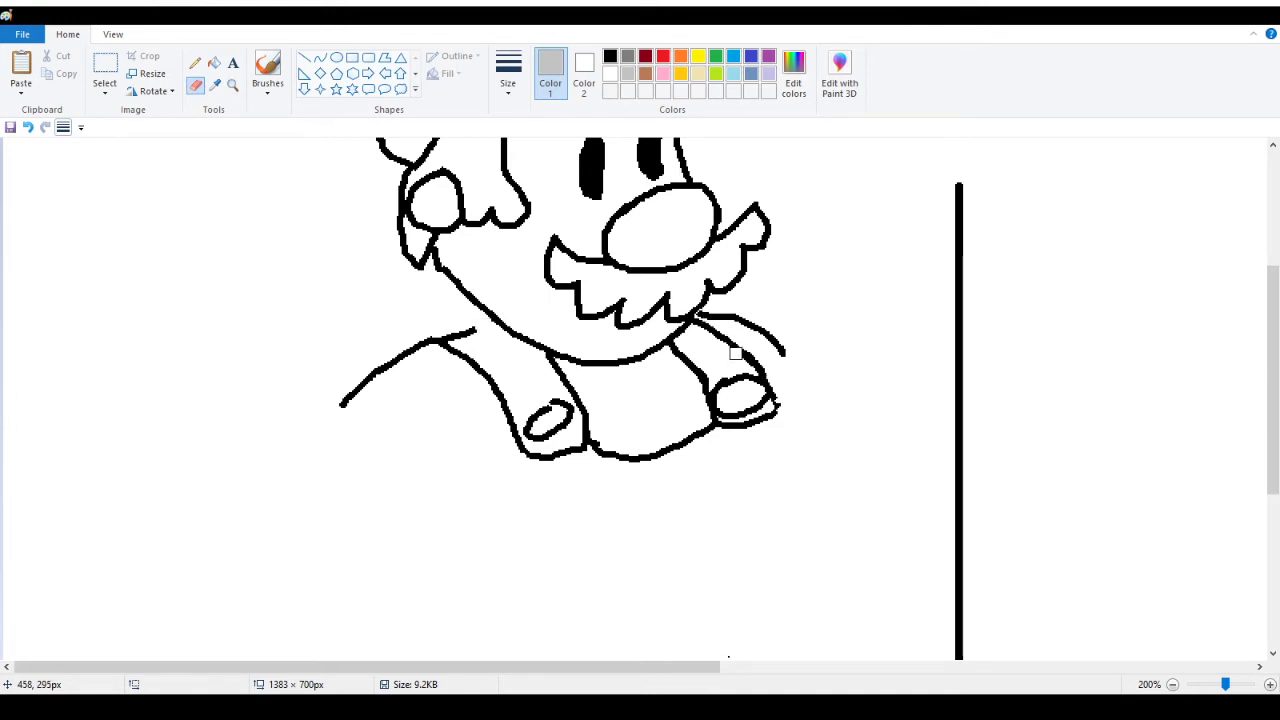
mouse_move(541, 353)
mouse_down()
mouse_move(656, 387)
mouse_move(700, 316)
mouse_up()
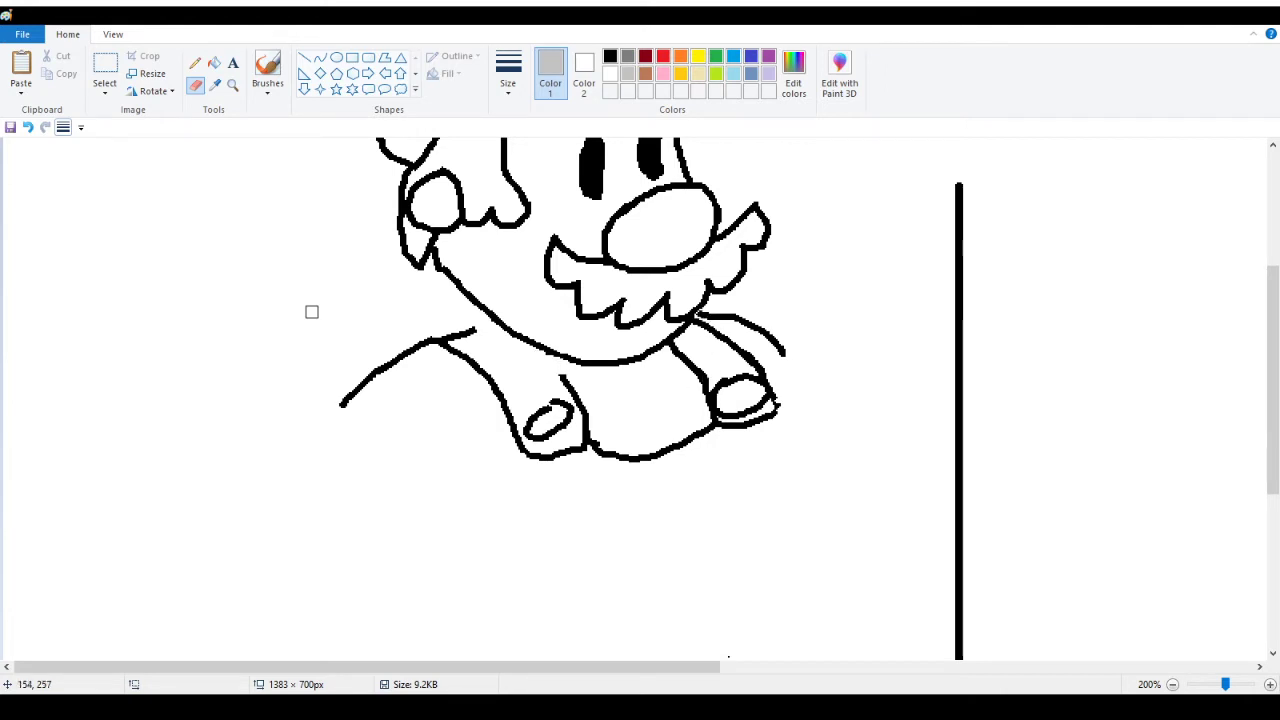
click(28, 127)
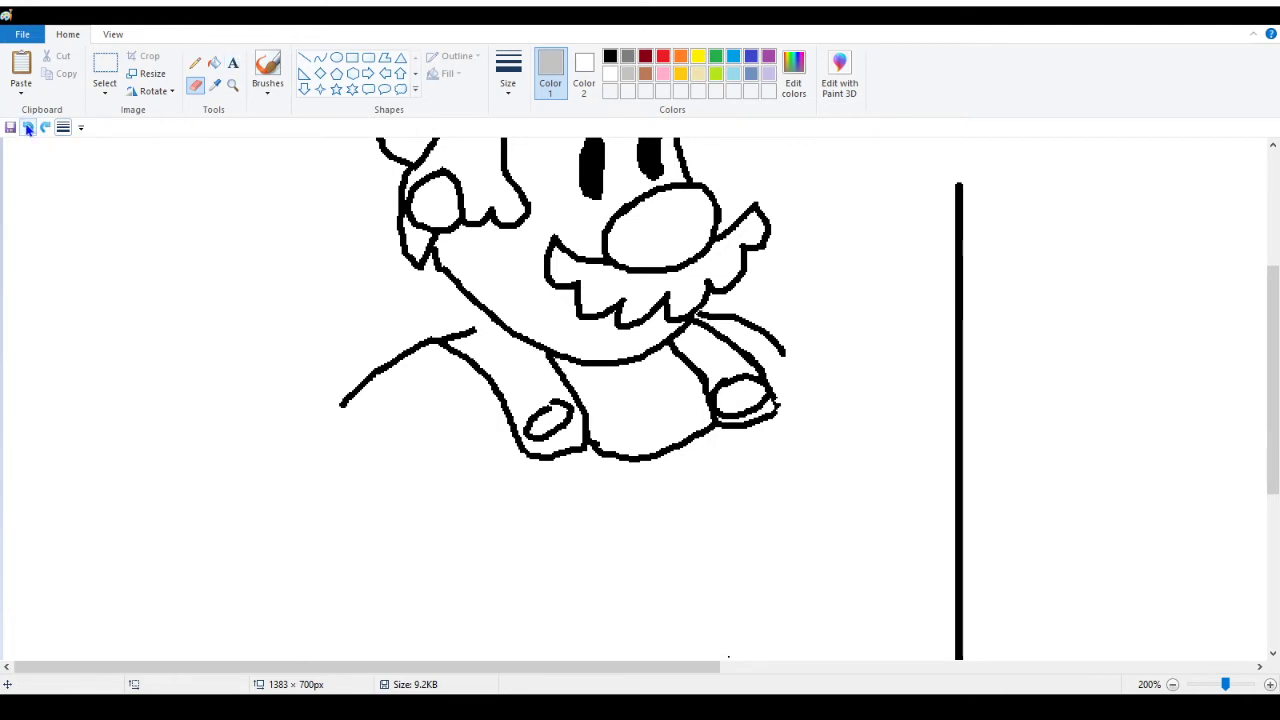
click(28, 127)
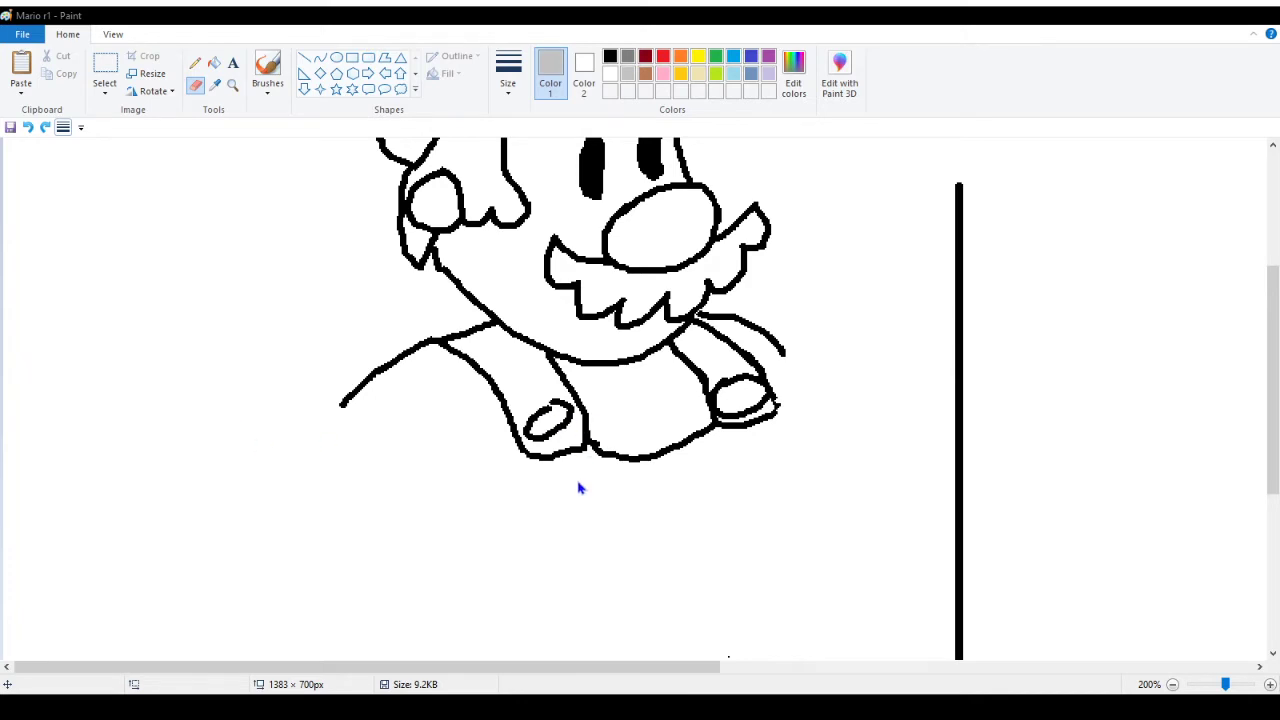
Separate the shoulder and strap lines from the jaw and remove the straps, buttons, shoulders and bib with a white fill
scroll(515, 359, up, 3)
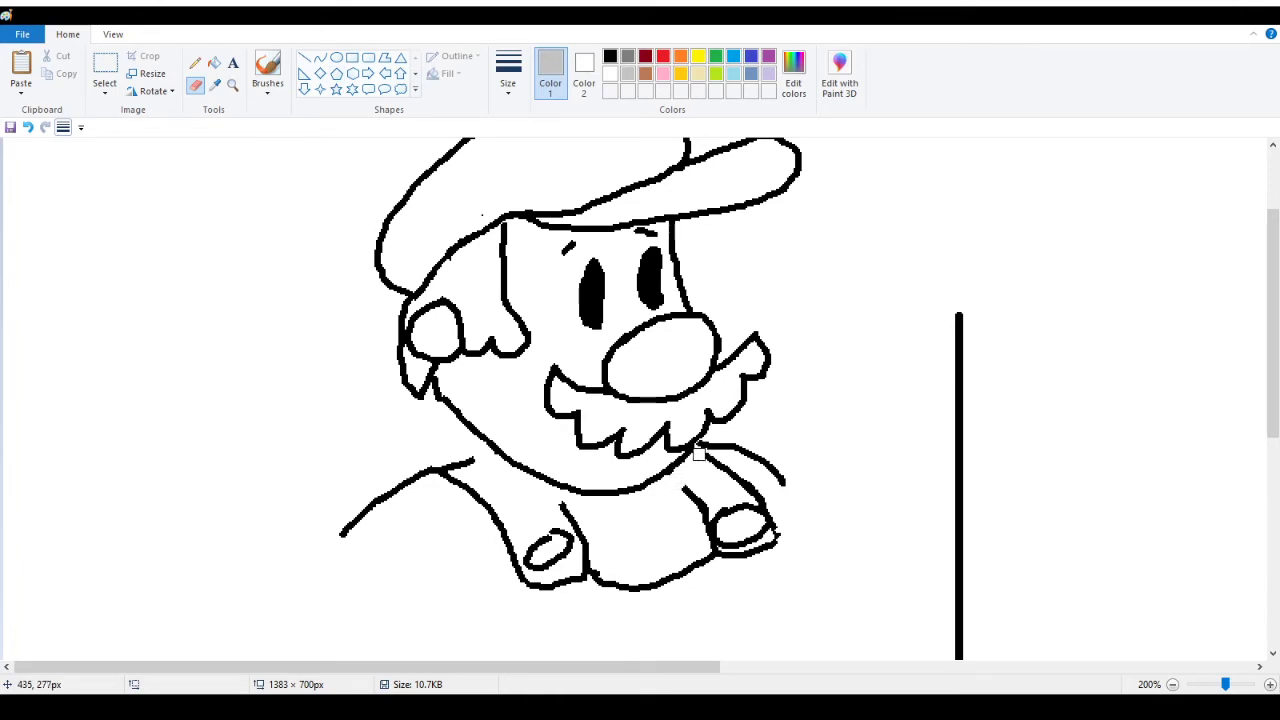
click(214, 63)
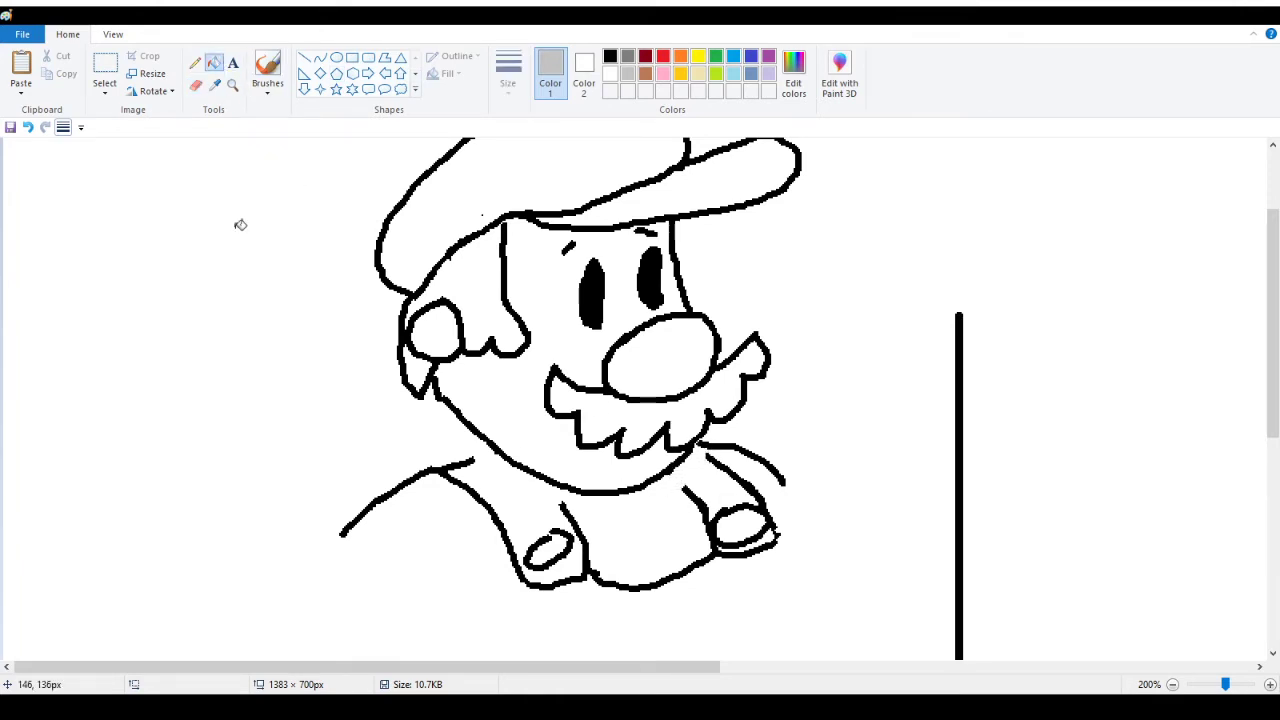
click(573, 549)
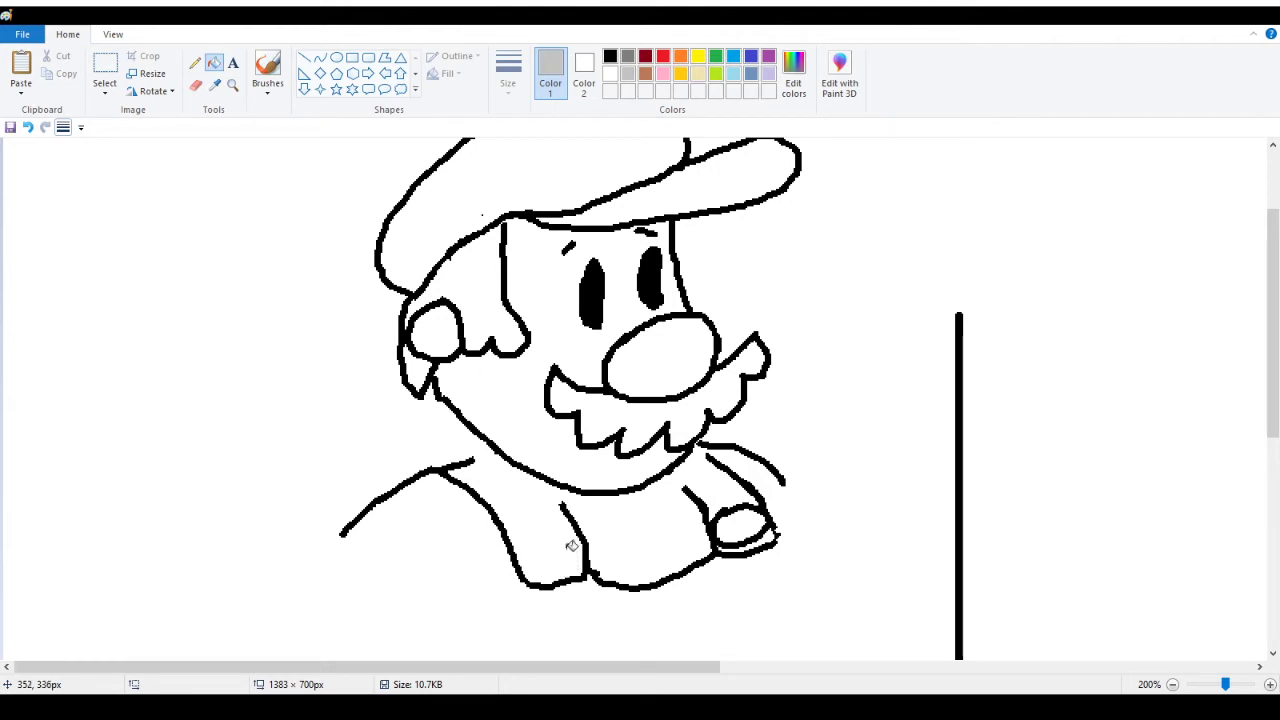
click(588, 553)
click(762, 462)
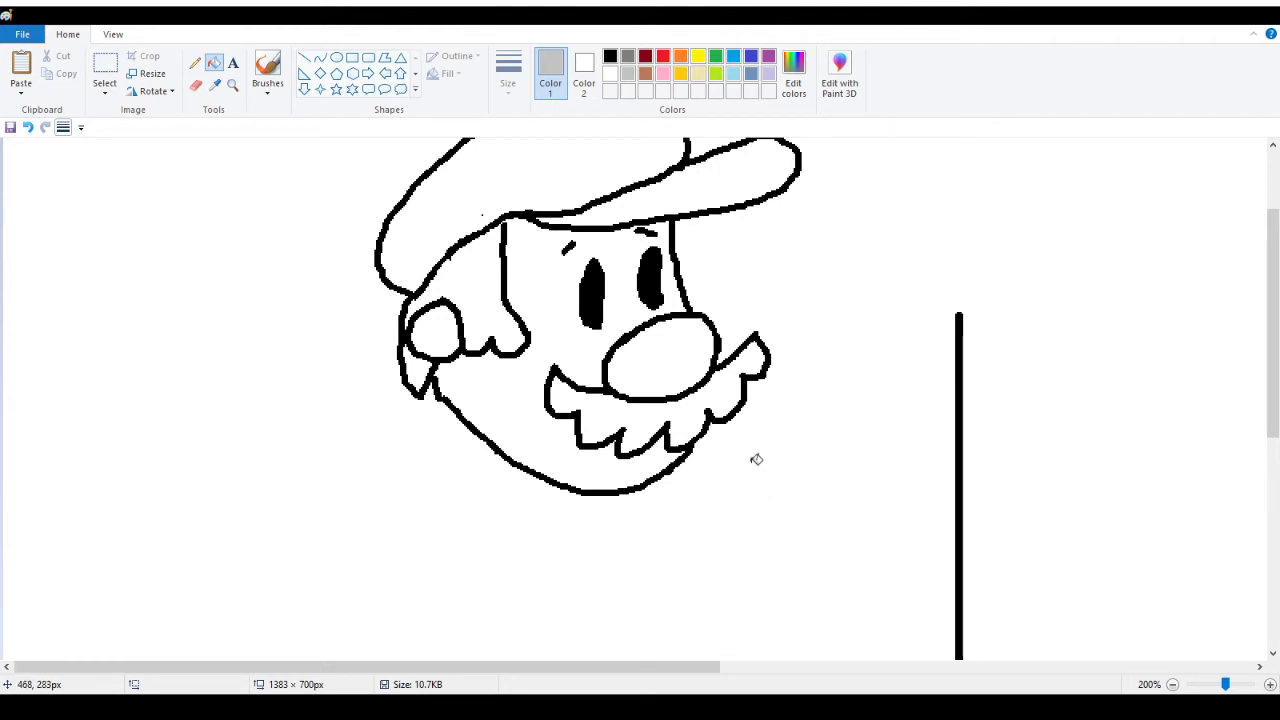
click(232, 85)
right_click(183, 351)
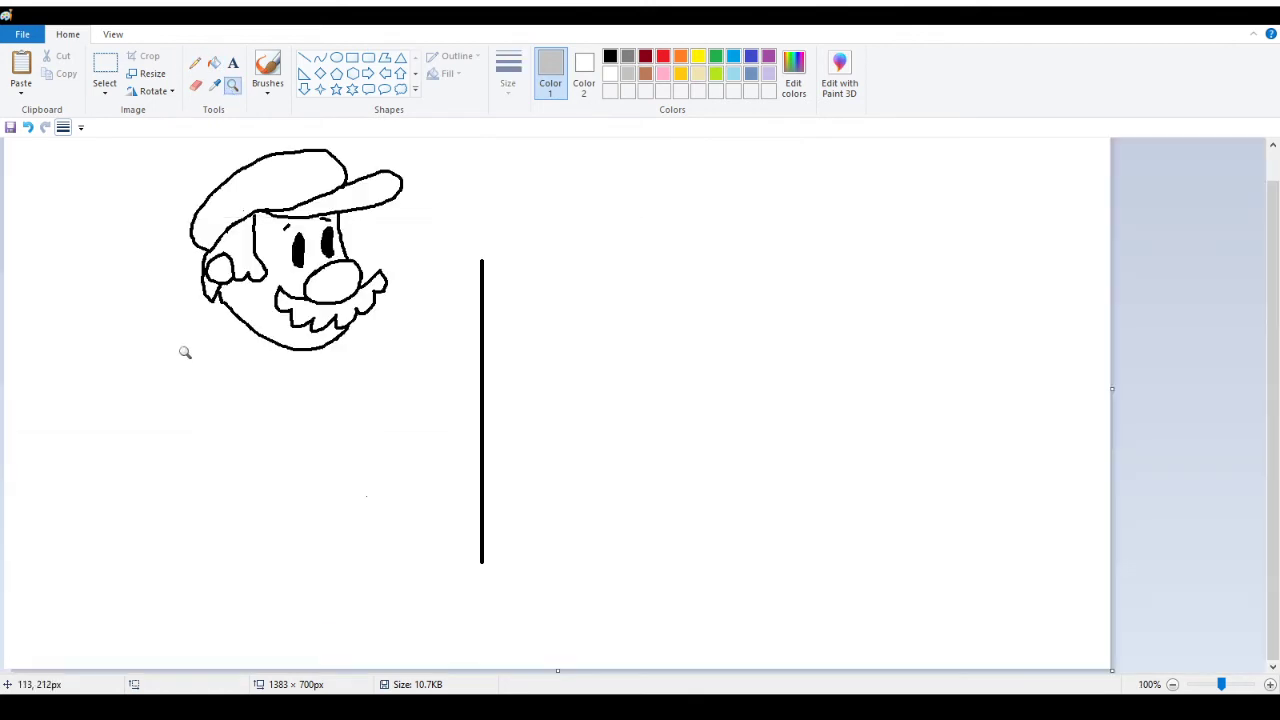
Try two freehand light gray ovals for the body below the head with the Pencil tool, undoing each
click(195, 64)
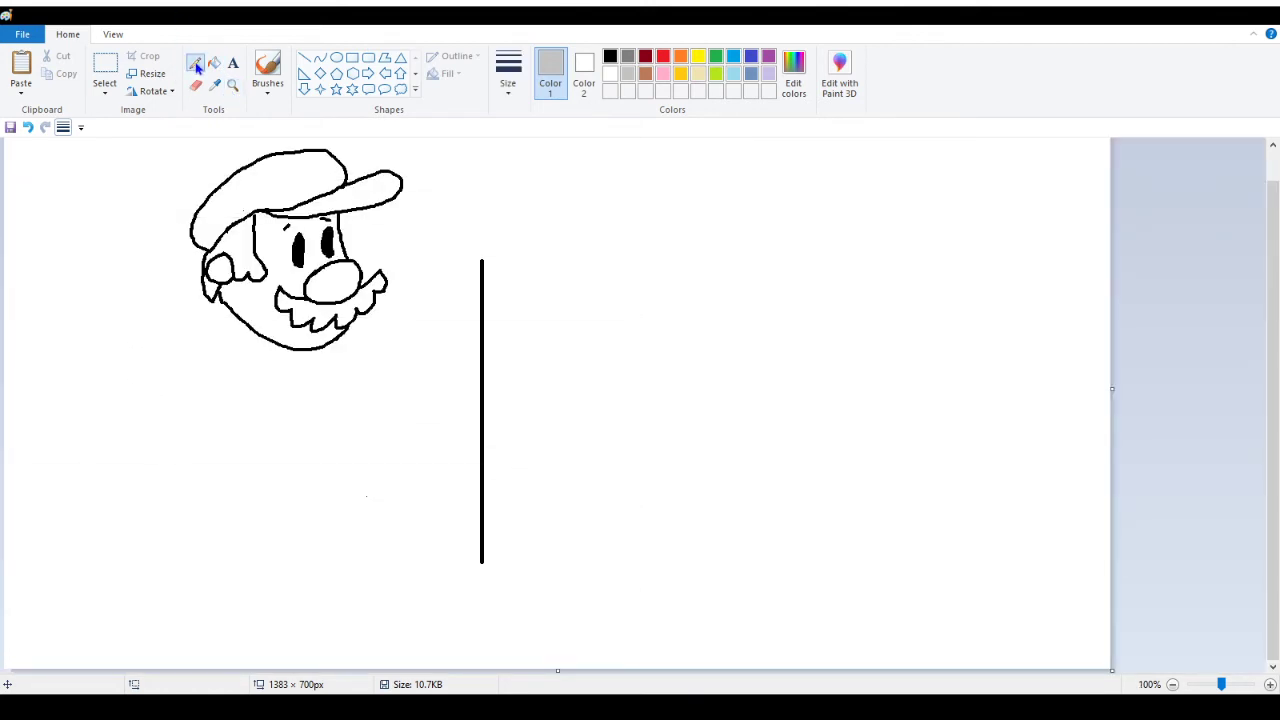
scroll(241, 407, up, 1)
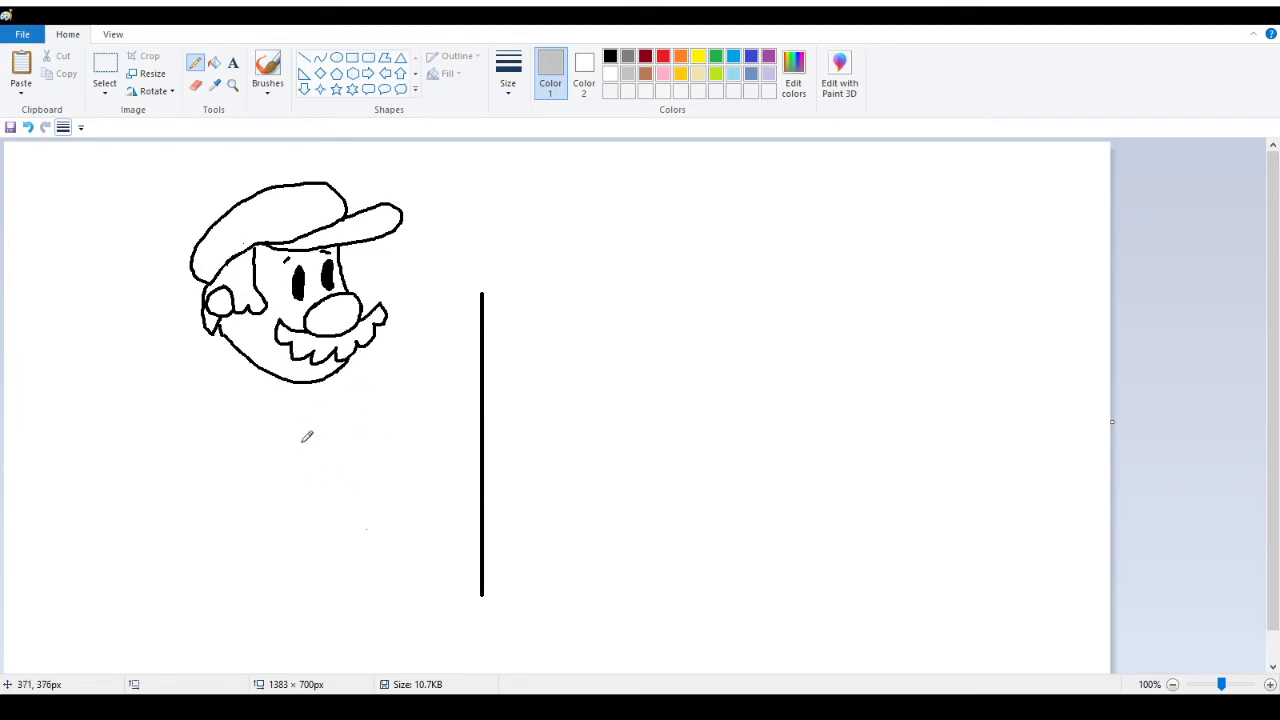
scroll(262, 530, down, 1)
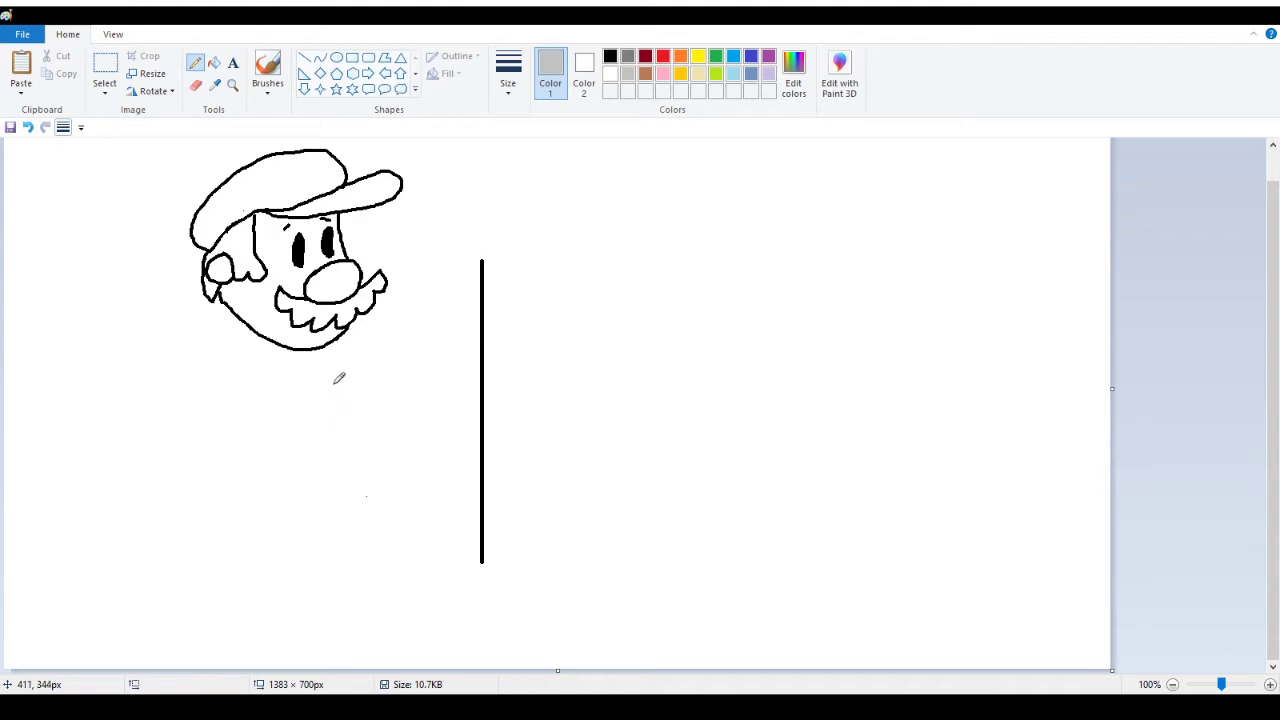
mouse_move(296, 380)
mouse_down()
mouse_move(211, 491)
mouse_move(301, 535)
mouse_move(416, 415)
mouse_move(326, 382)
mouse_move(290, 388)
mouse_up()
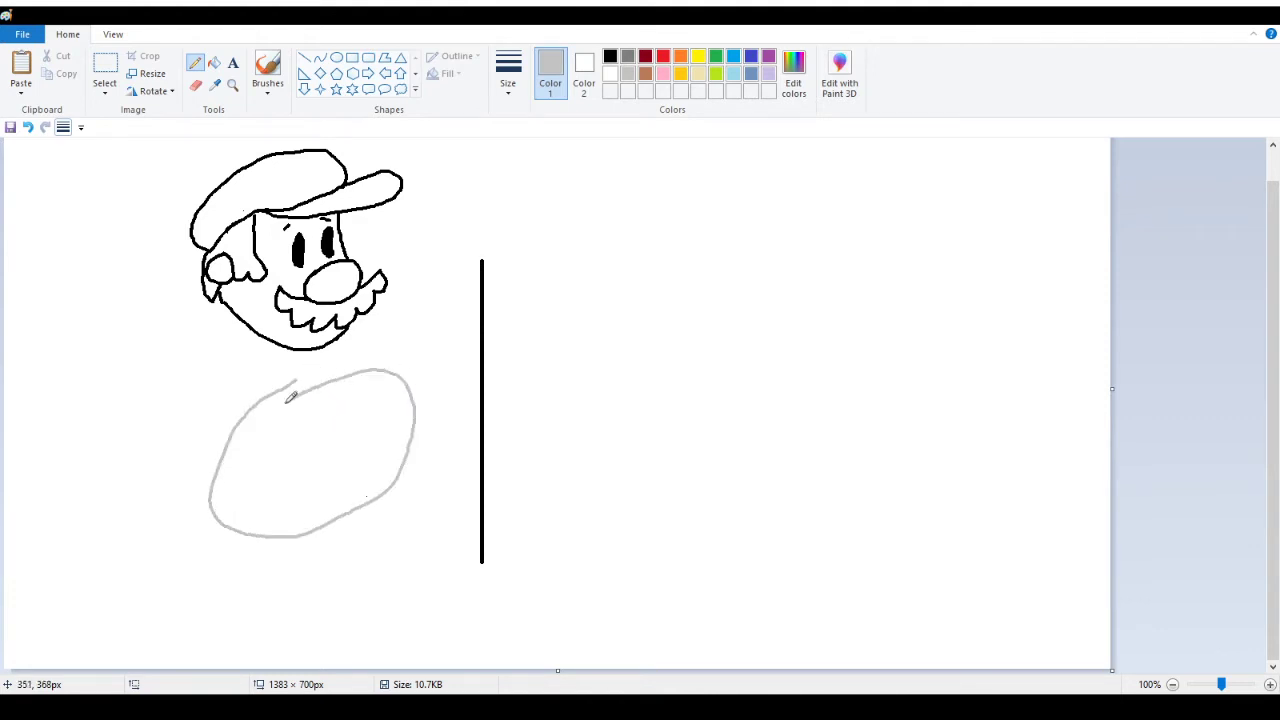
click(28, 127)
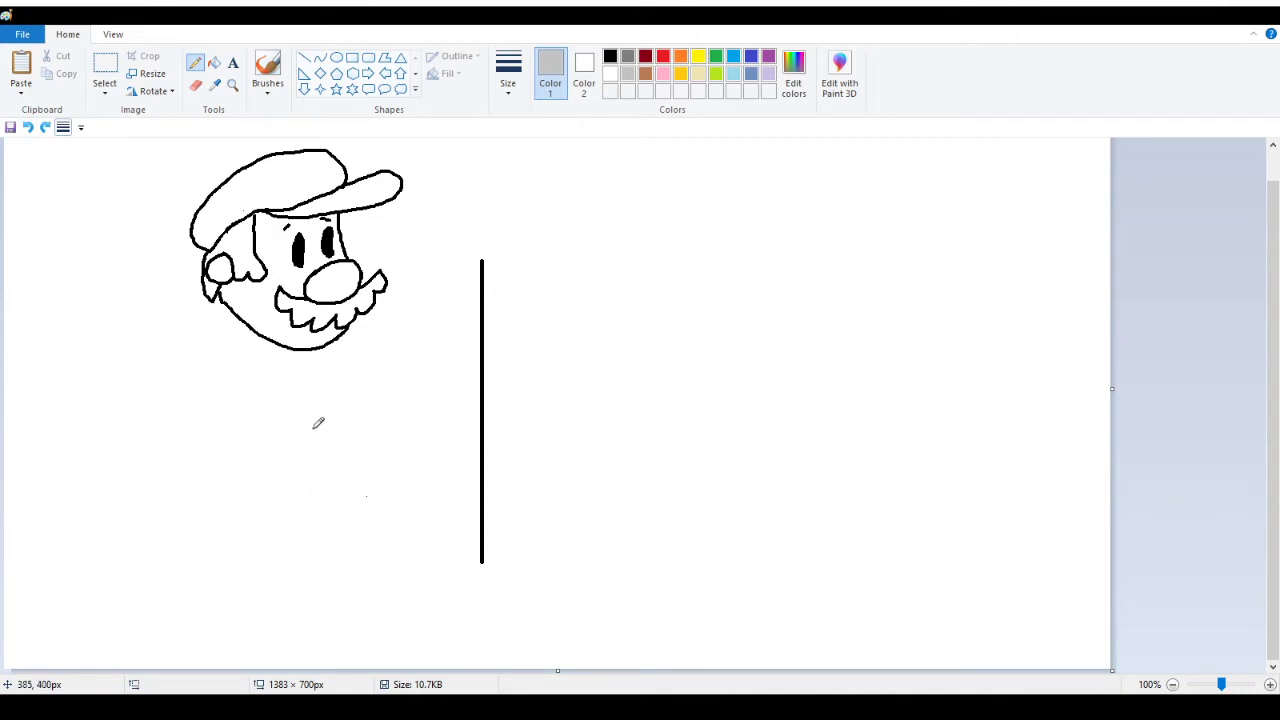
mouse_move(282, 382)
mouse_down()
mouse_move(229, 412)
mouse_move(233, 506)
mouse_move(387, 495)
mouse_move(402, 399)
mouse_move(256, 399)
mouse_up()
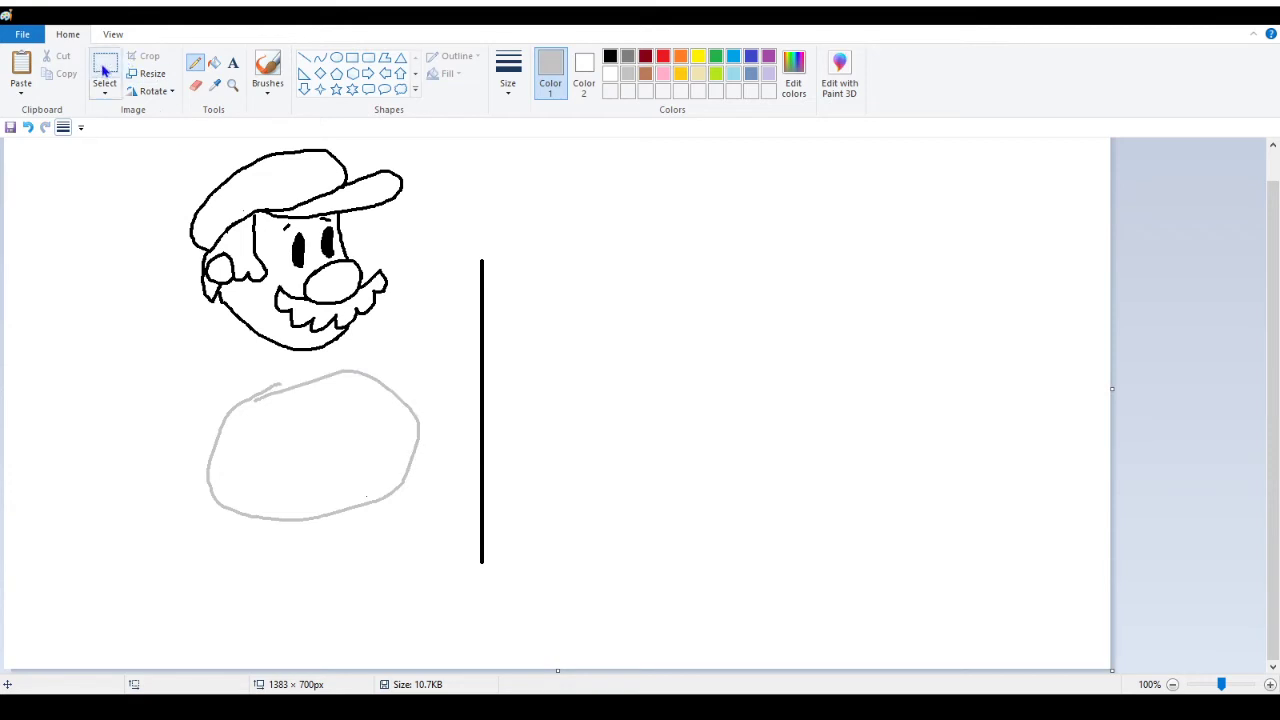
click(28, 127)
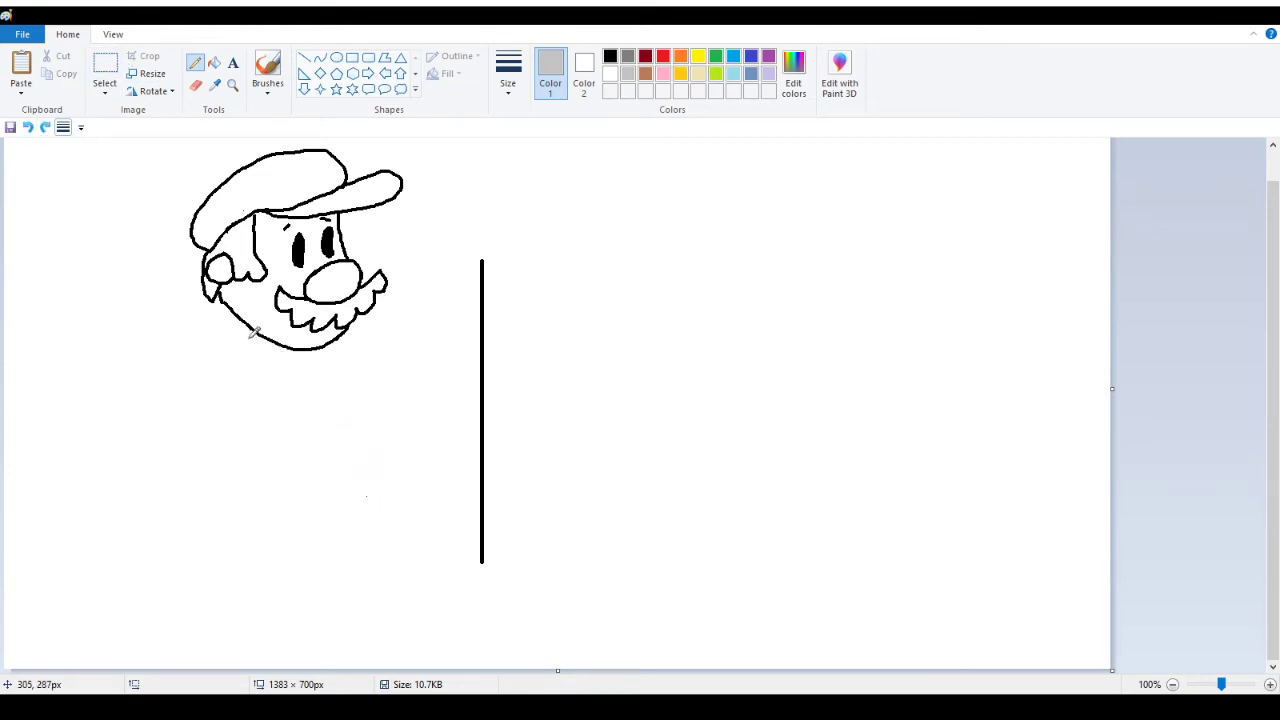
Try a pear-shaped body outline hanging from the jaw and a wider curved back line in light gray, undoing each
mouse_move(254, 328)
mouse_down()
mouse_move(210, 448)
mouse_move(225, 498)
mouse_move(361, 499)
mouse_move(403, 456)
mouse_move(342, 330)
mouse_up()
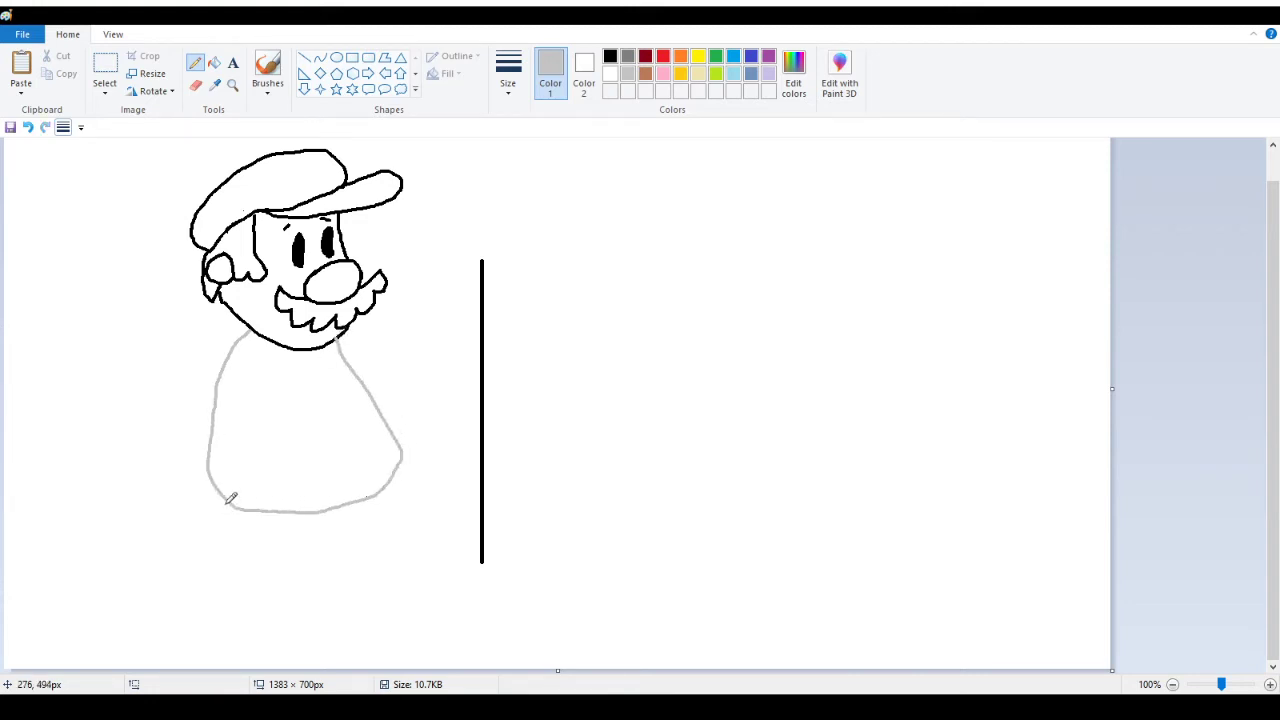
click(28, 127)
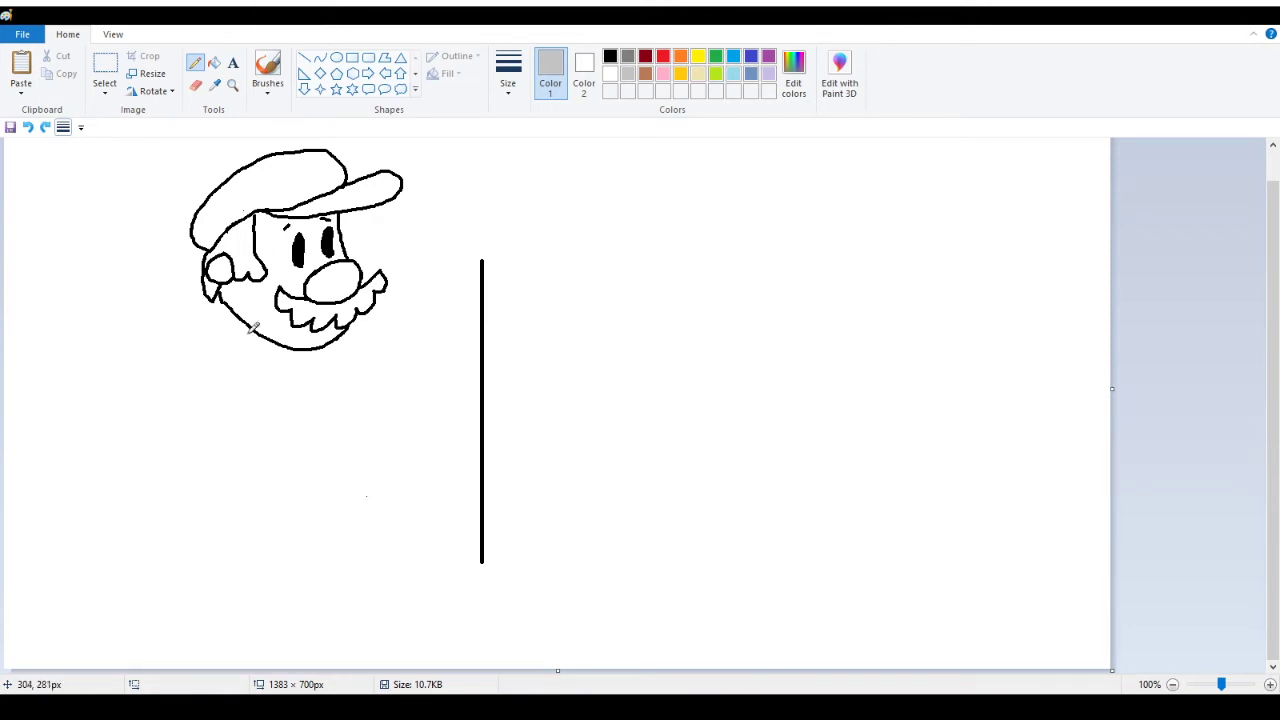
mouse_move(250, 320)
mouse_down()
mouse_move(229, 344)
mouse_move(214, 514)
mouse_move(241, 514)
mouse_up()
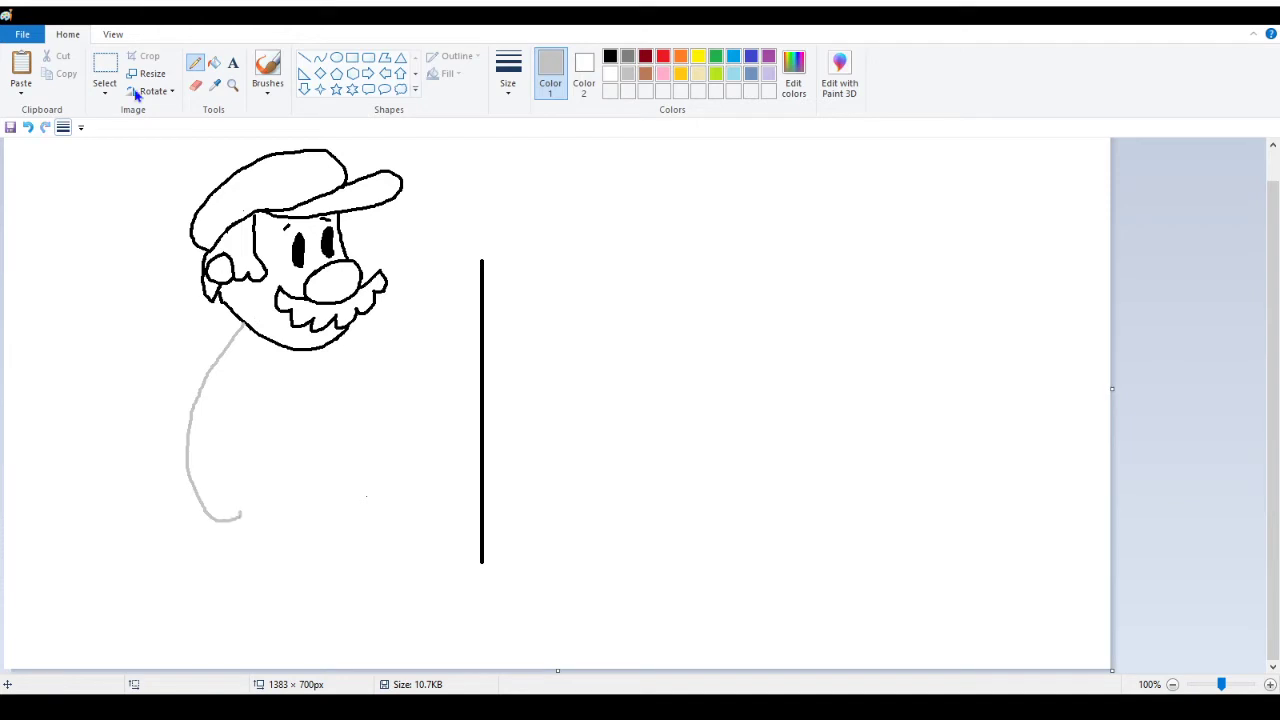
click(29, 128)
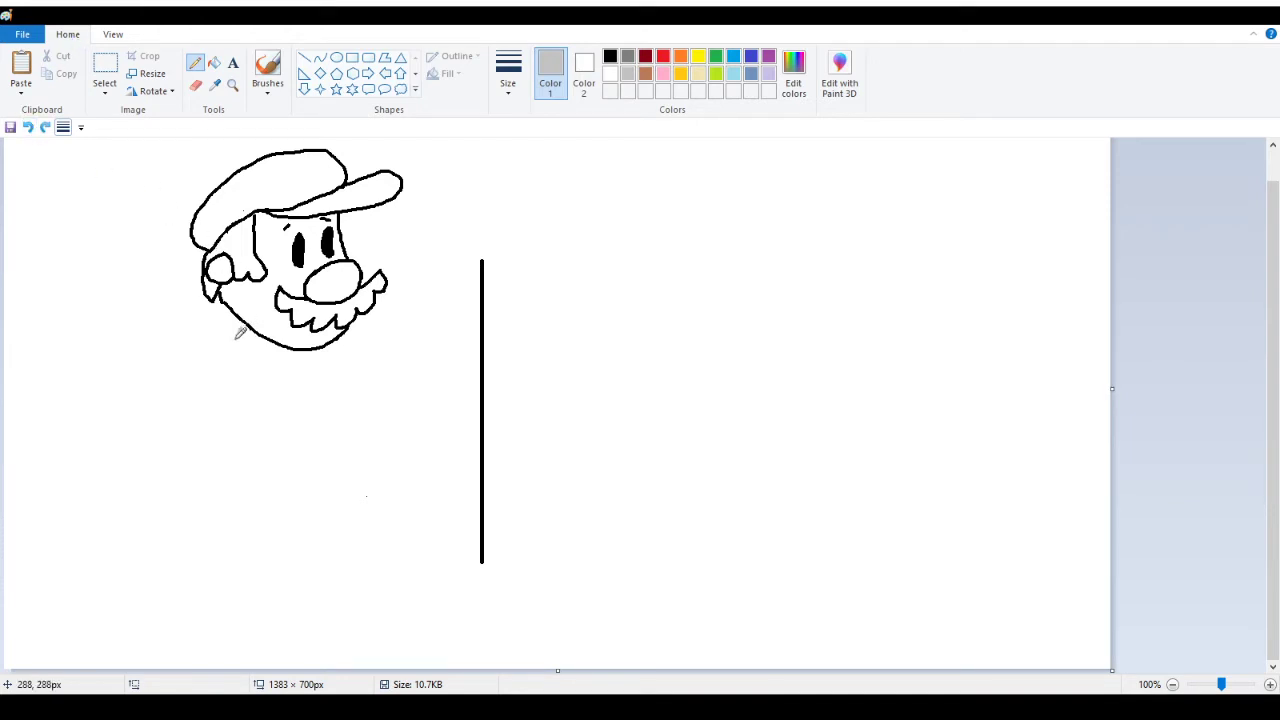
Sketch a light gray torso below the head with a bulging belly curve, trying and undoing a first leg line
mouse_move(240, 333)
mouse_down()
mouse_move(221, 422)
mouse_move(243, 461)
mouse_move(290, 484)
mouse_move(368, 436)
mouse_move(396, 381)
mouse_move(350, 331)
mouse_up()
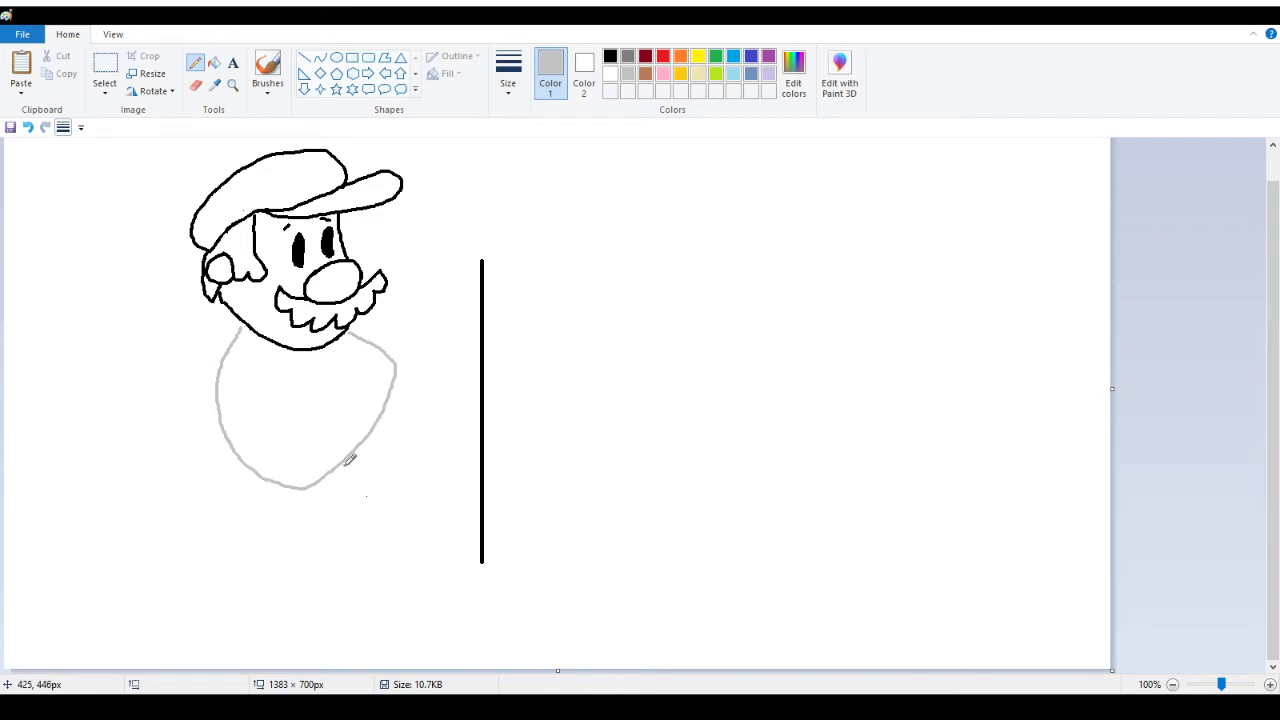
mouse_move(349, 459)
mouse_down()
mouse_move(370, 516)
mouse_move(381, 652)
mouse_up()
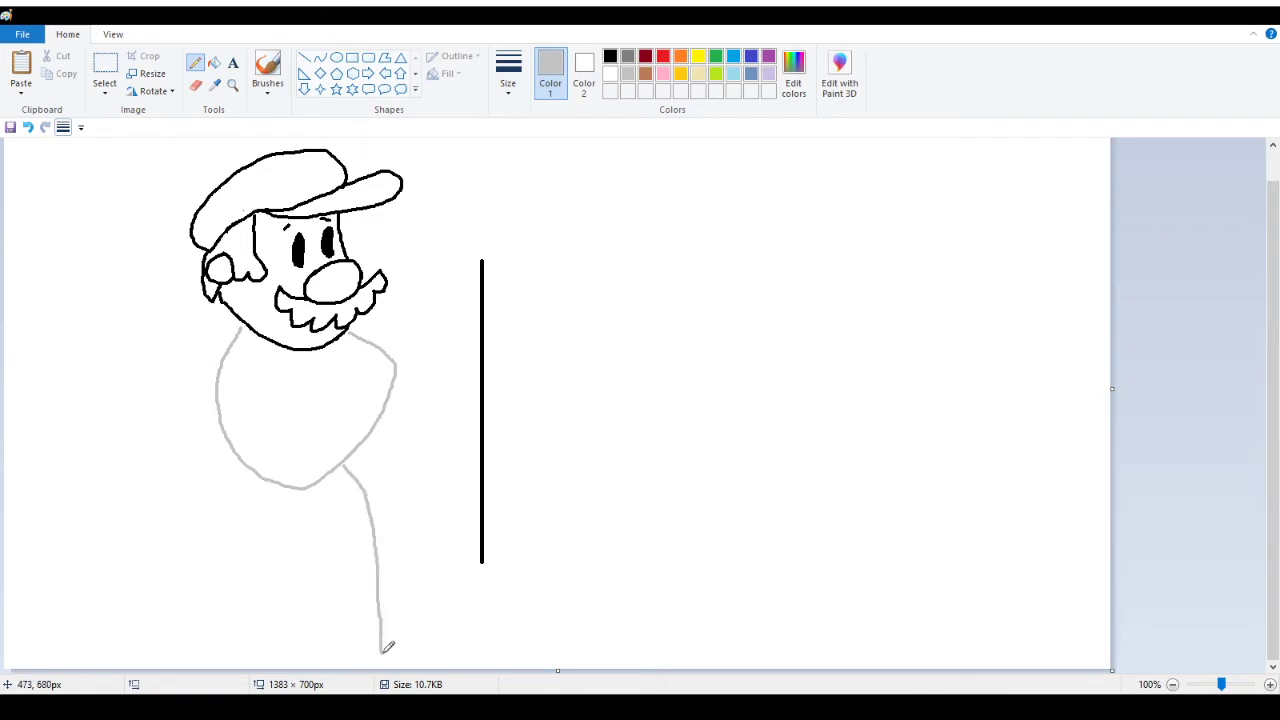
click(30, 128)
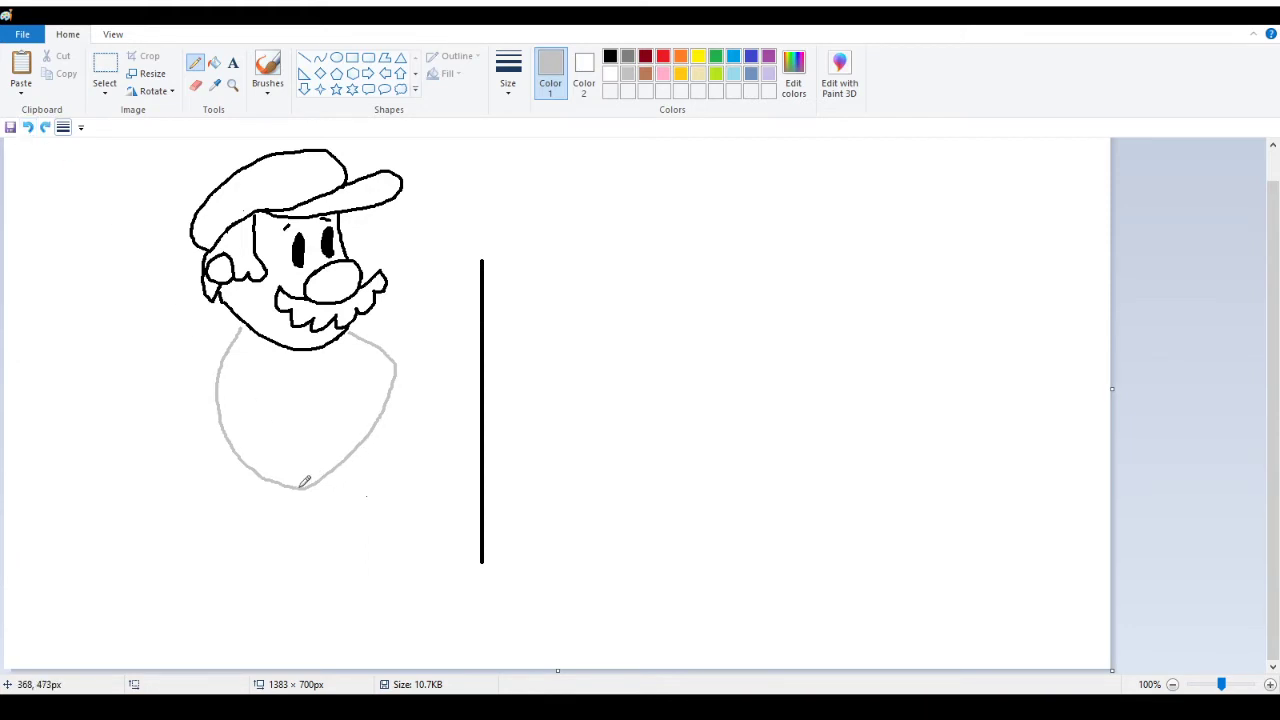
mouse_move(303, 485)
mouse_down()
mouse_move(360, 468)
mouse_move(394, 430)
mouse_move(396, 359)
mouse_up()
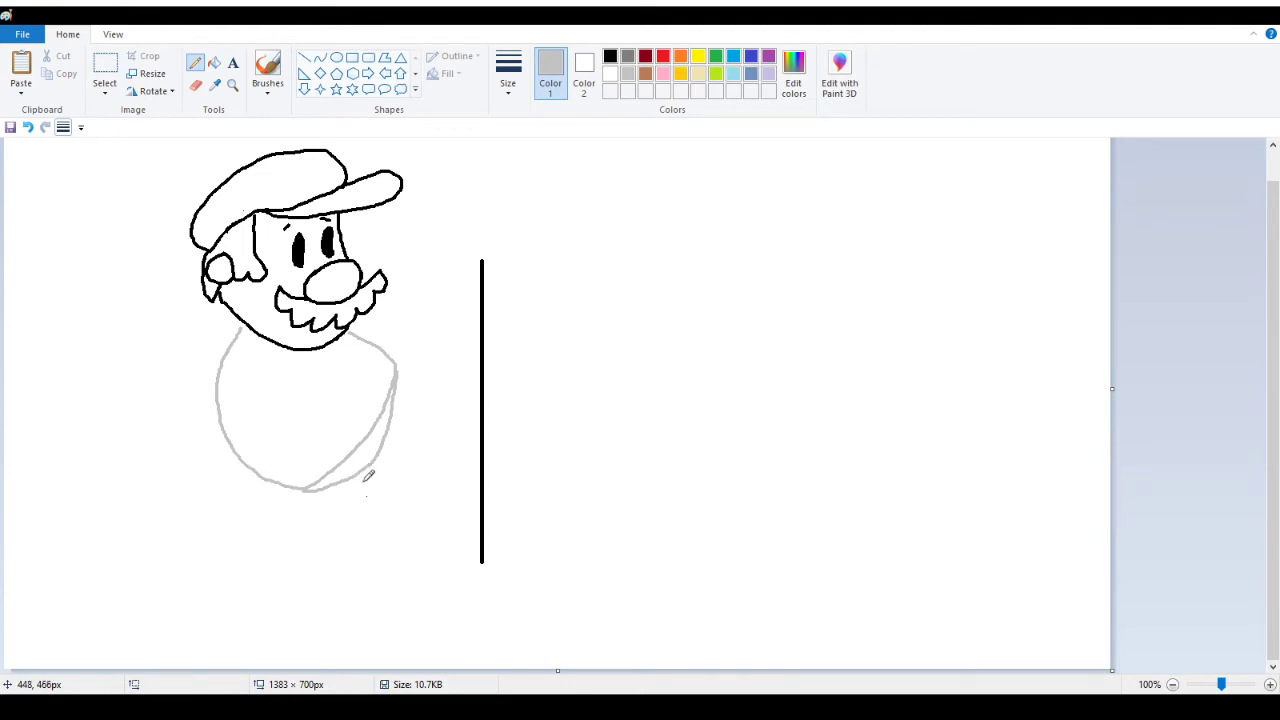
Sketch two standing legs with cuffs below the torso and add a rounded shoe to each in light gray
mouse_move(376, 459)
mouse_down()
mouse_move(376, 630)
mouse_move(330, 632)
mouse_move(319, 521)
mouse_move(291, 519)
mouse_move(268, 634)
mouse_move(225, 631)
mouse_move(255, 546)
mouse_move(255, 464)
mouse_up()
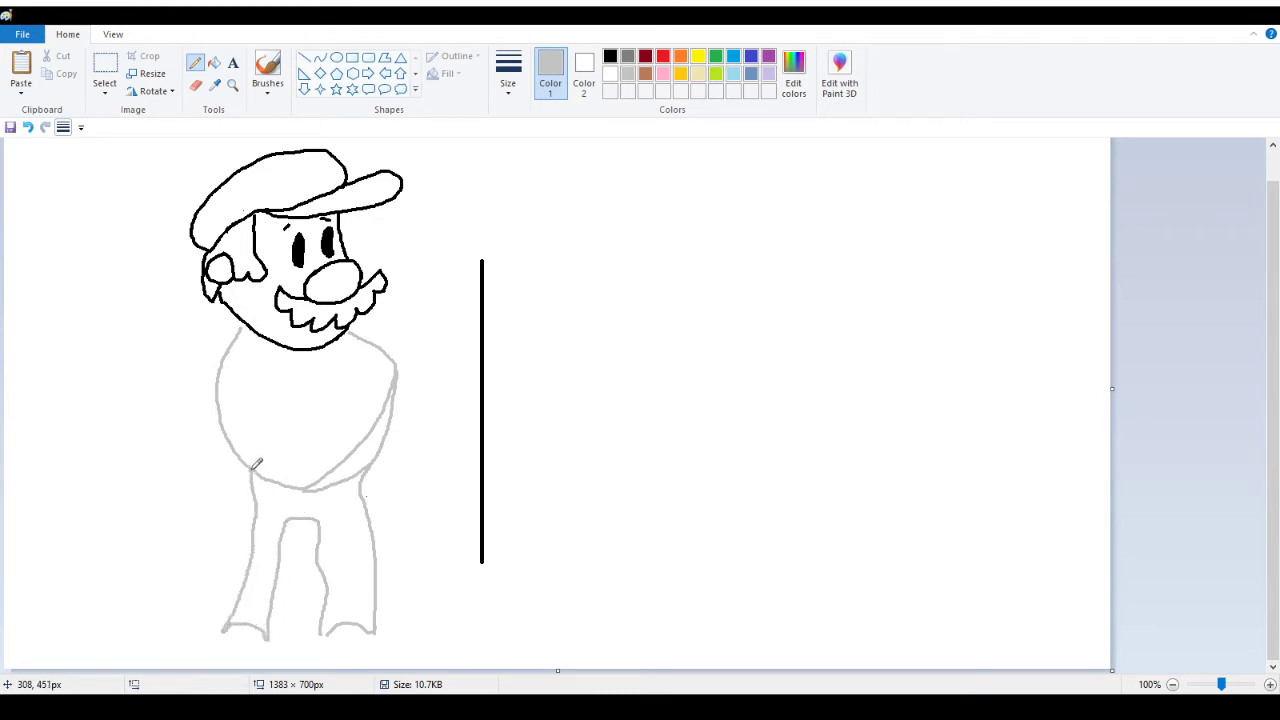
mouse_move(230, 622)
mouse_down()
mouse_move(196, 654)
mouse_move(253, 648)
mouse_up()
mouse_move(350, 620)
mouse_down()
mouse_move(380, 626)
mouse_move(402, 658)
mouse_move(350, 654)
mouse_move(330, 626)
mouse_up()
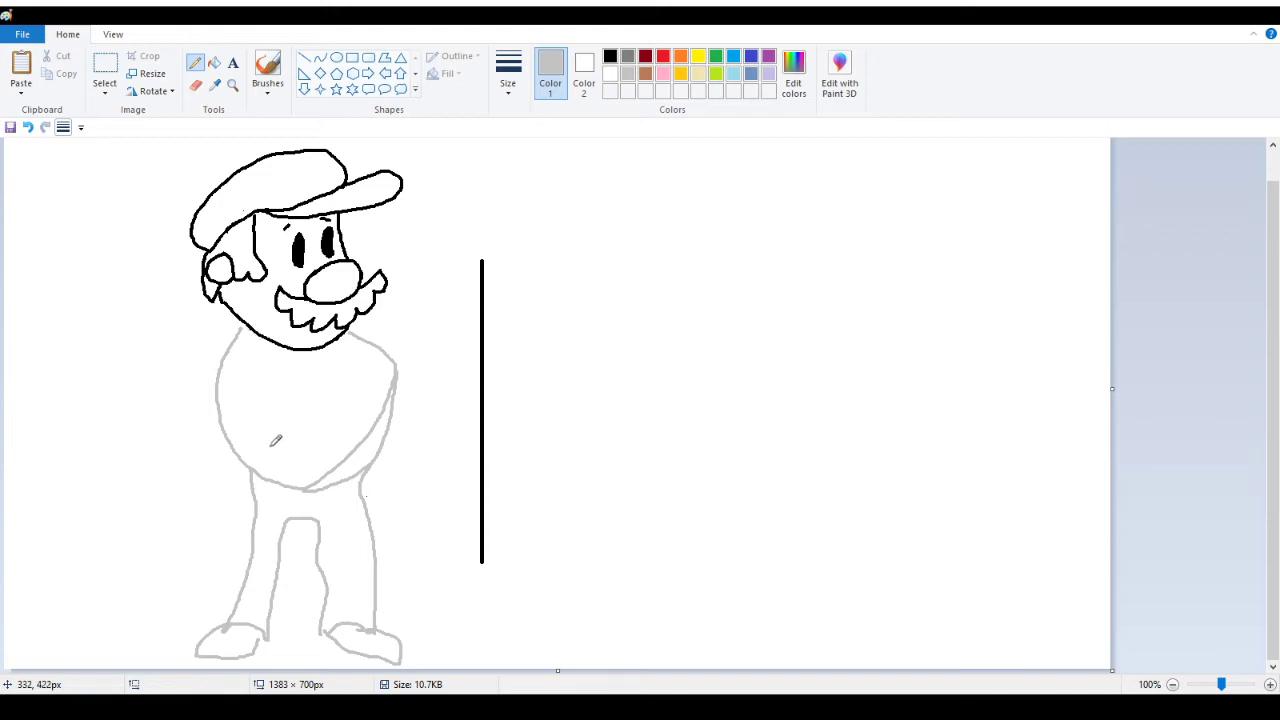
Erase the front shoulder corner, most of the belly lines and the crotch with the upper inner leg lines
click(195, 85)
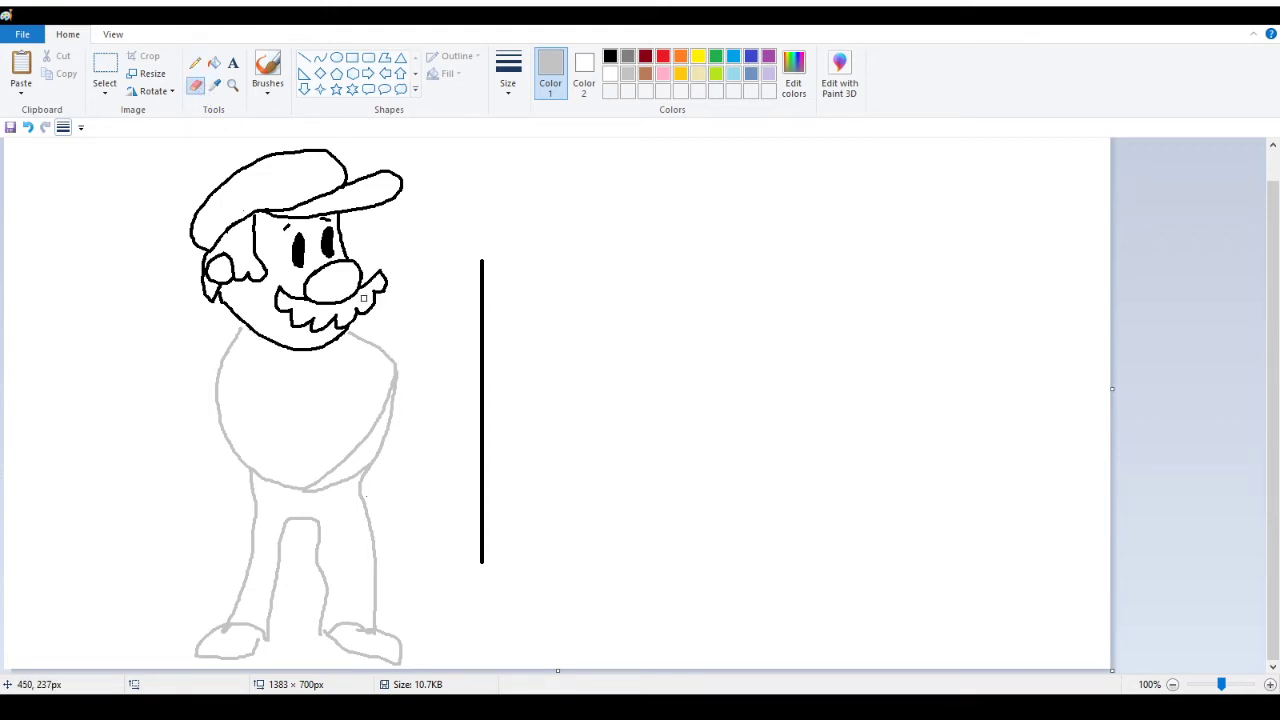
mouse_move(412, 372)
mouse_down()
mouse_move(385, 337)
mouse_move(395, 378)
mouse_up()
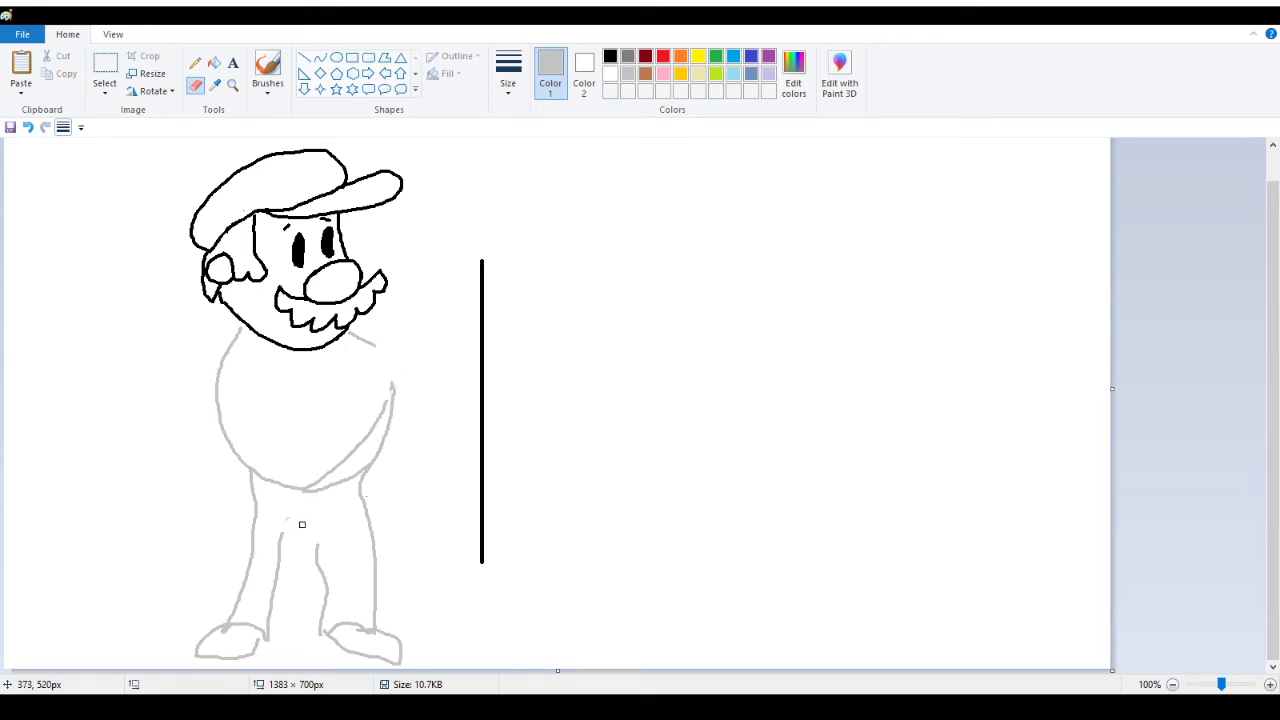
drag(307, 488, 431, 389)
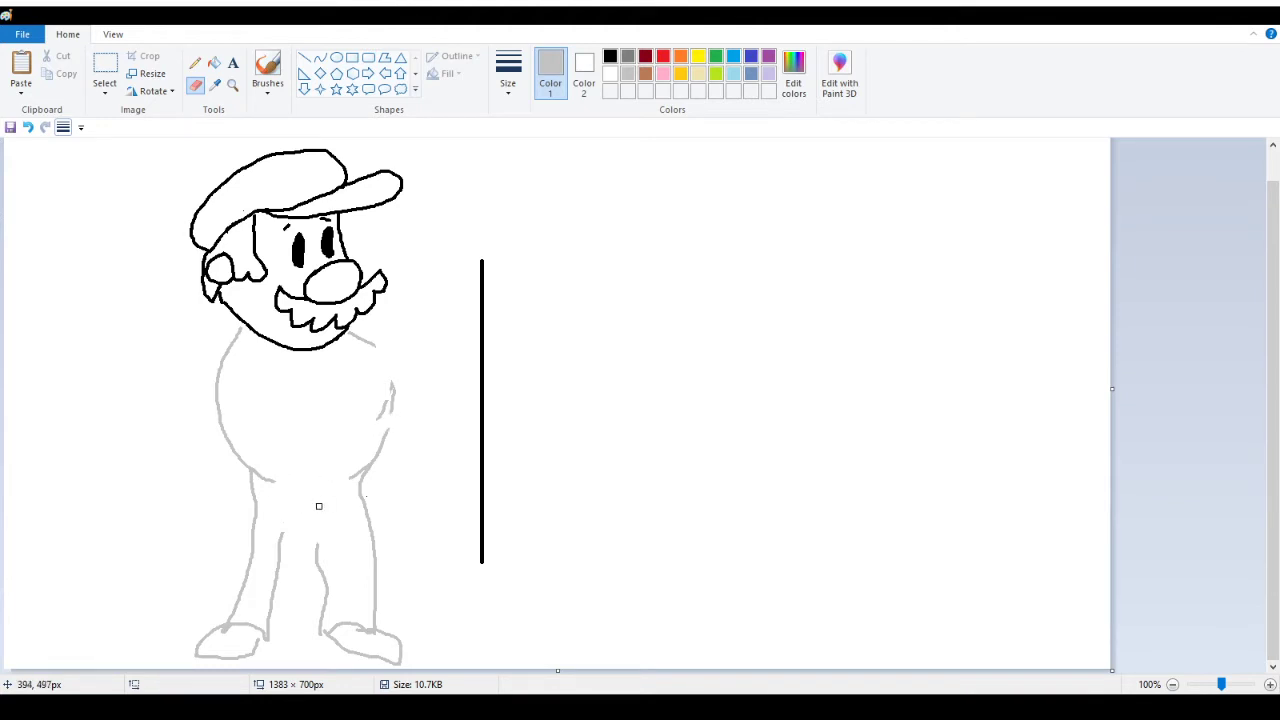
drag(319, 506, 353, 477)
Redraw the inner leg lines and the crotch between the two shoes with the light gray Pencil
click(195, 62)
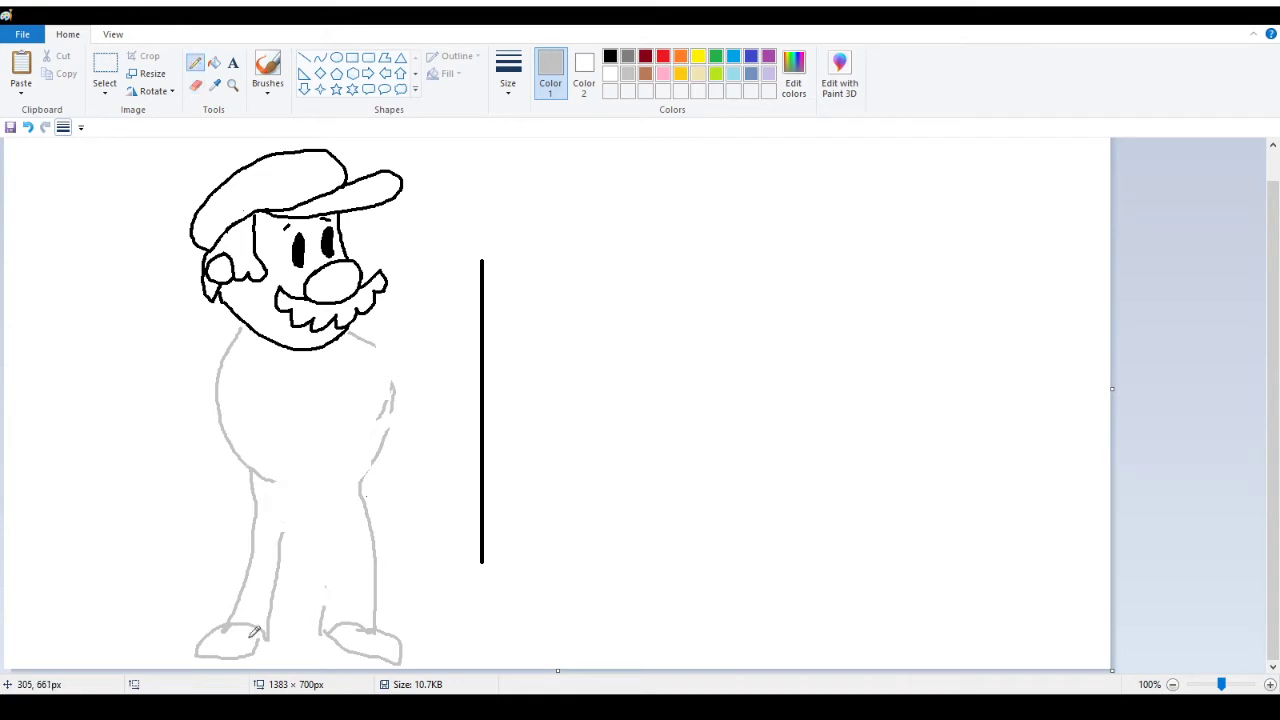
drag(268, 630, 318, 490)
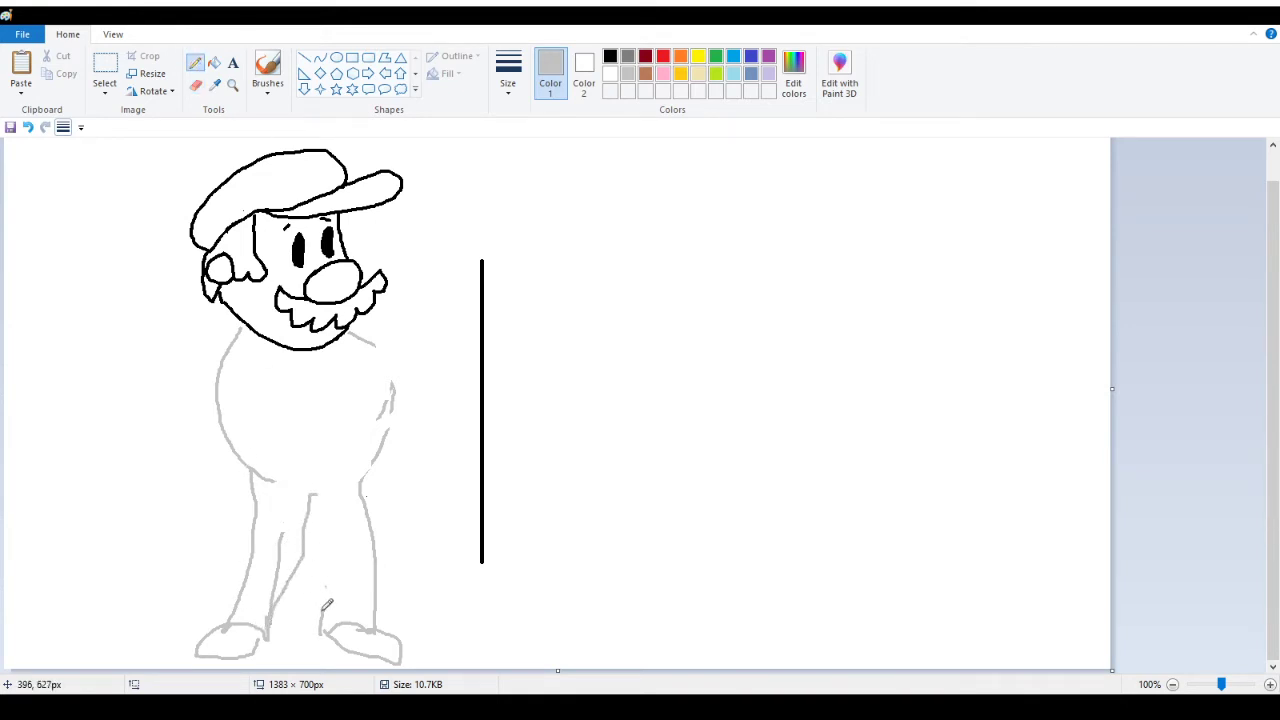
drag(324, 628, 318, 495)
drag(311, 519, 335, 503)
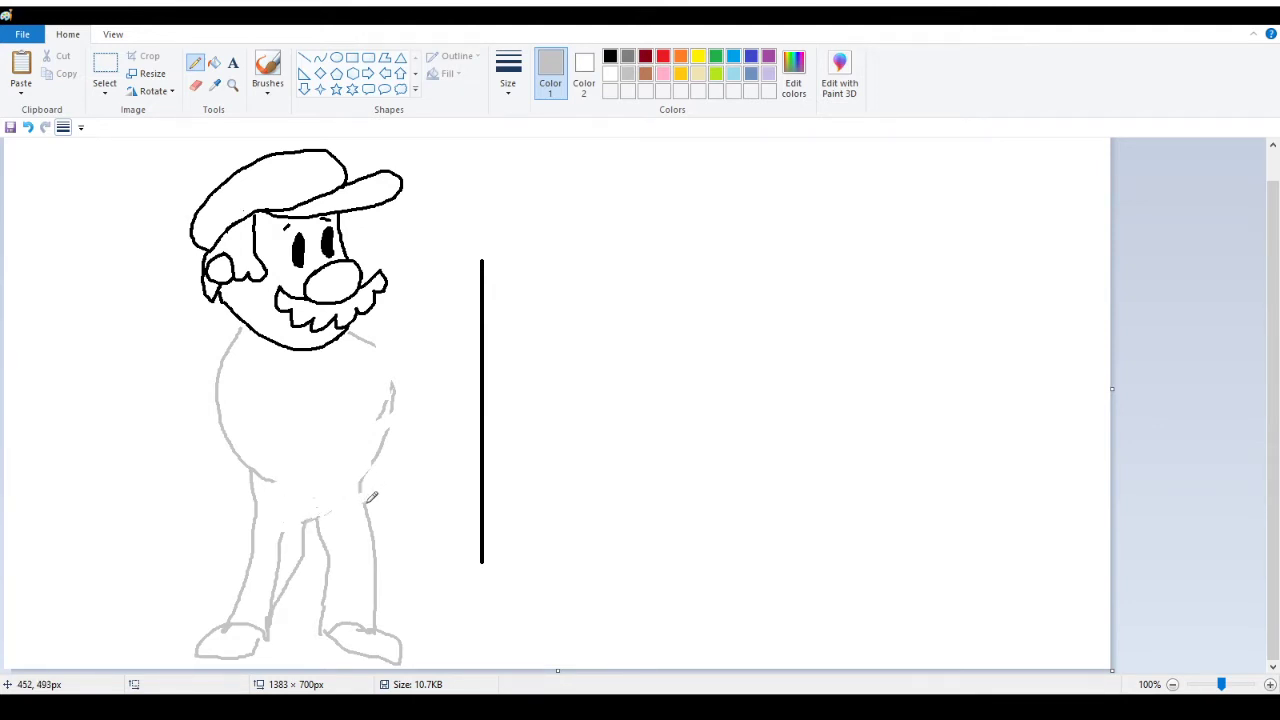
Try a wider front torso curve, undo it, and redraw a narrower curve from the jaw to the hip in light gray
mouse_move(368, 500)
mouse_down()
mouse_move(405, 472)
mouse_move(409, 400)
mouse_move(366, 340)
mouse_up()
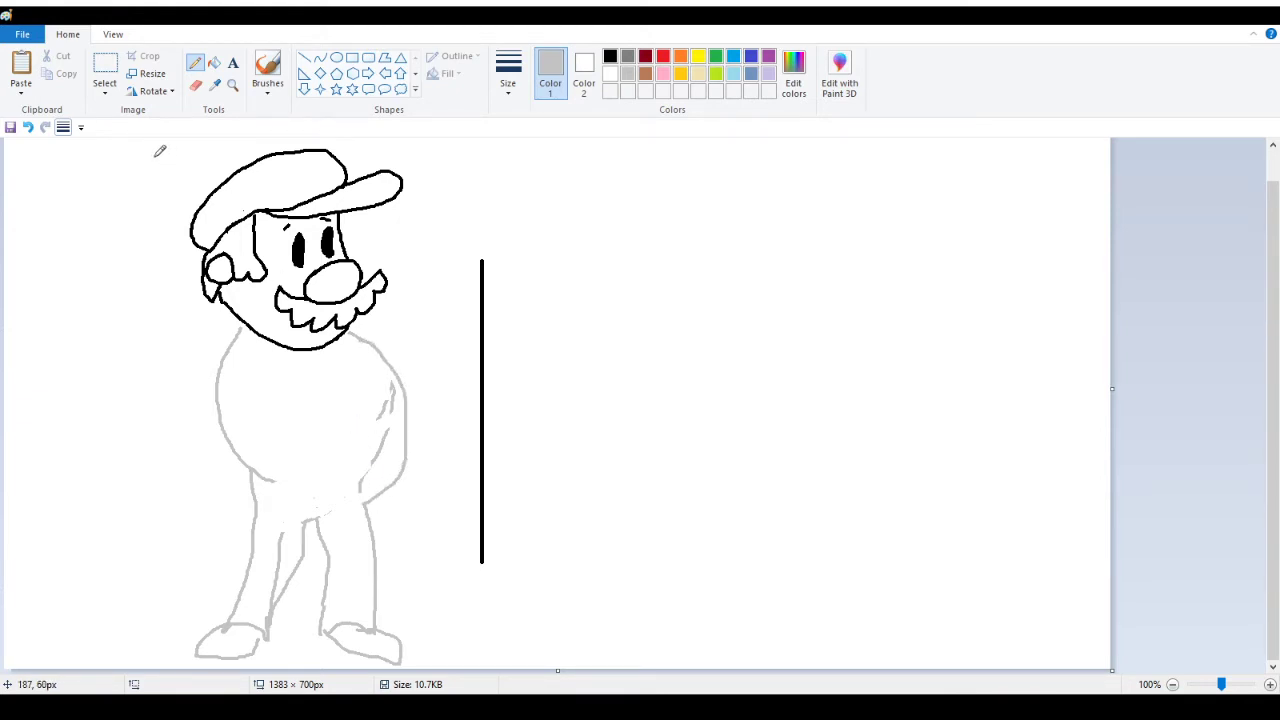
click(28, 127)
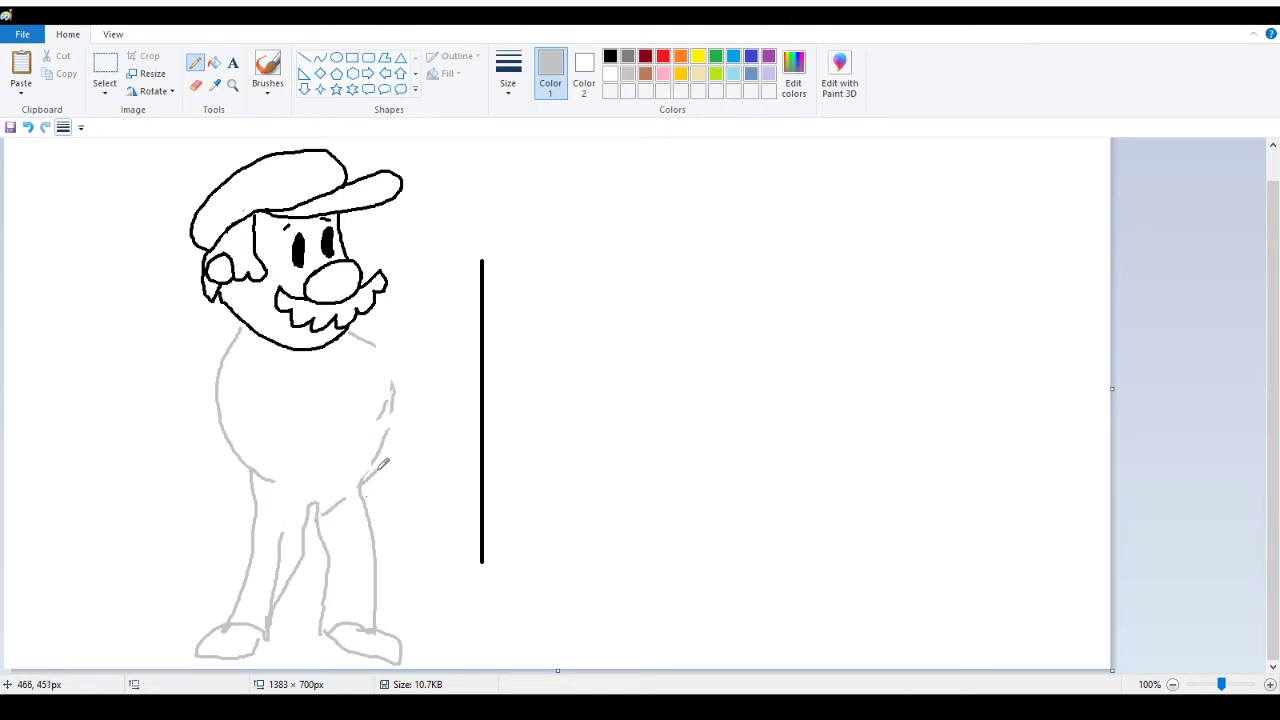
drag(365, 506, 383, 447)
mouse_move(351, 331)
mouse_down()
mouse_move(385, 362)
mouse_move(390, 428)
mouse_move(363, 483)
mouse_up()
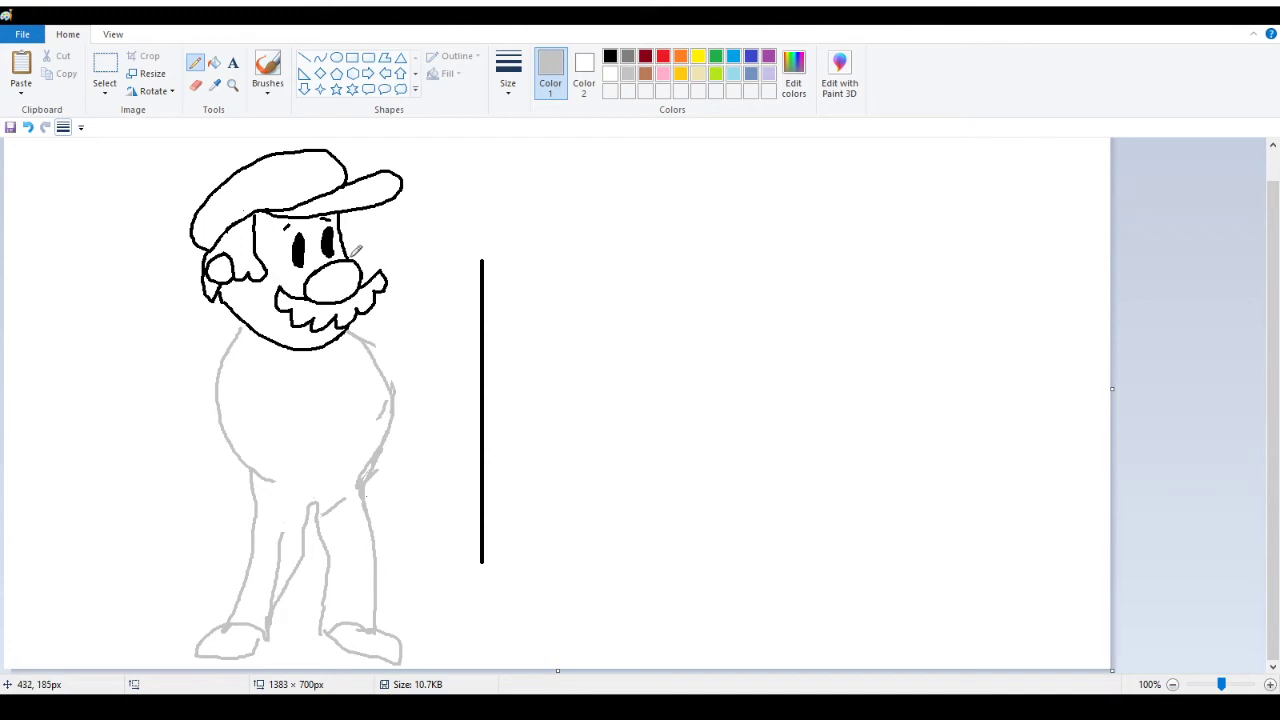
Extend the canvas downward to a height of 1000 px
click(232, 84)
right_click(157, 214)
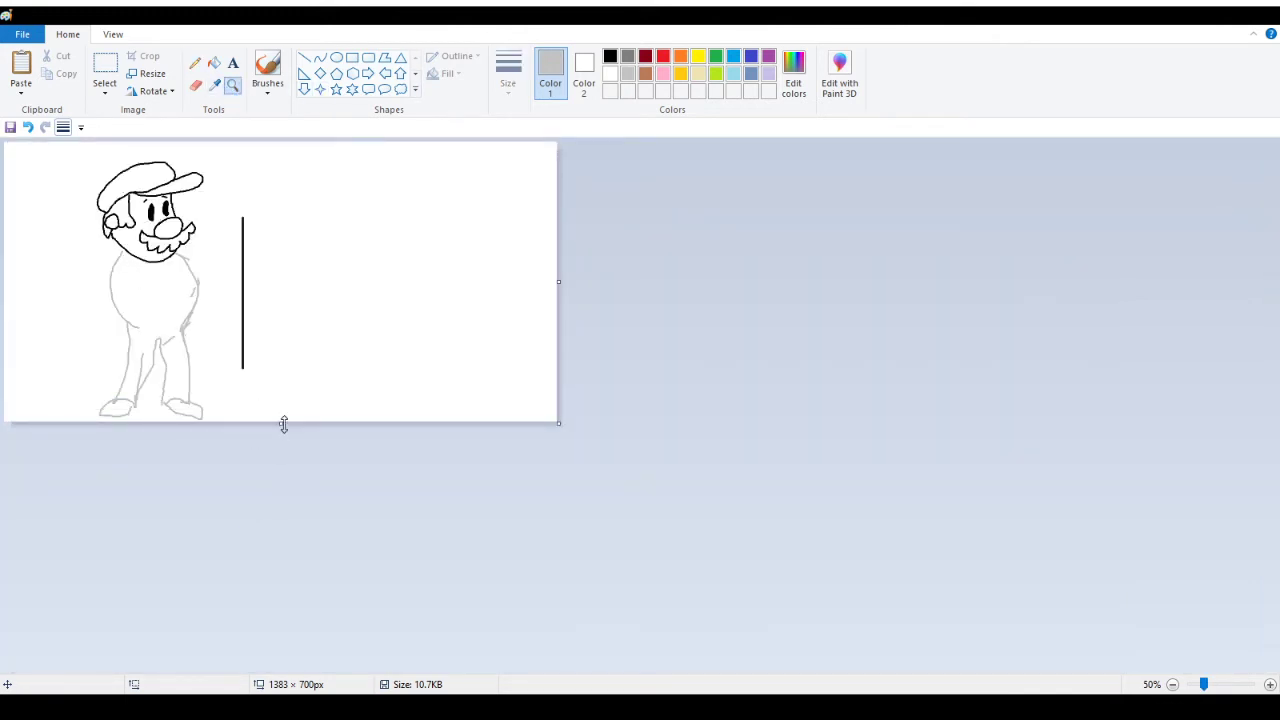
drag(283, 424, 269, 542)
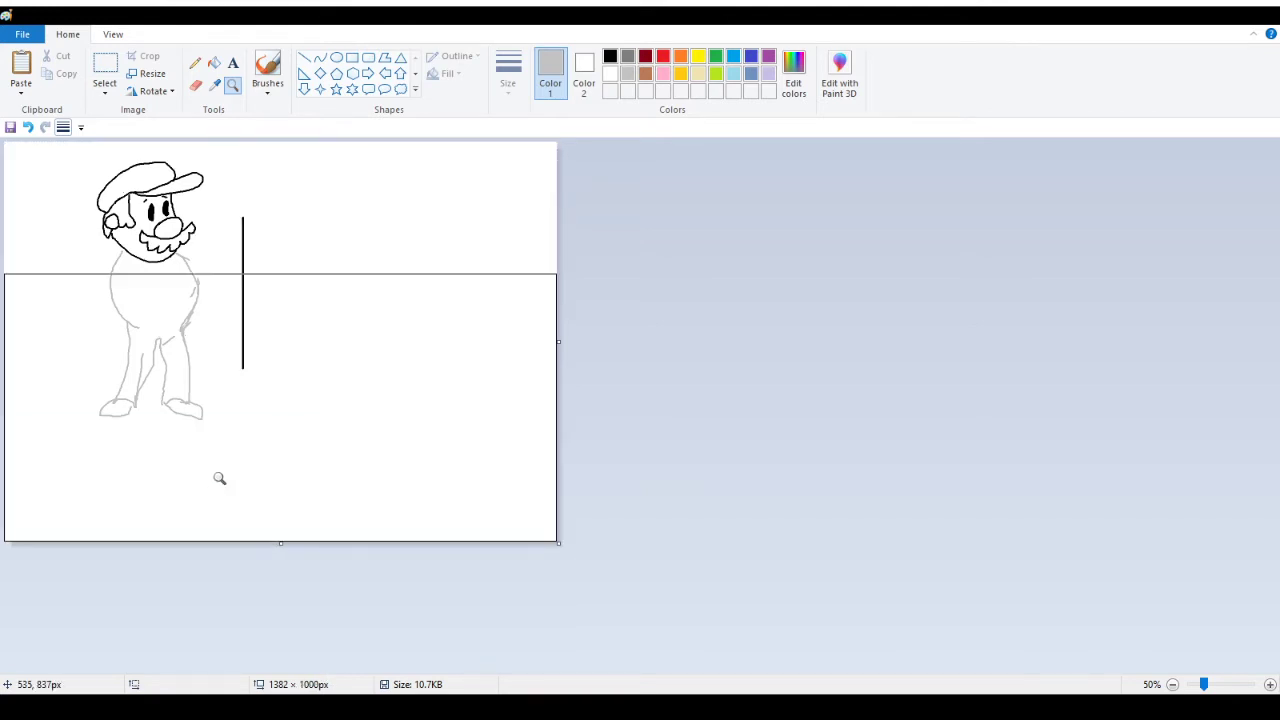
Remove the light gray body, legs and leftover sketch strokes below the head with a white fill
click(166, 287)
scroll(184, 386, up, 5)
scroll(234, 291, down, 3)
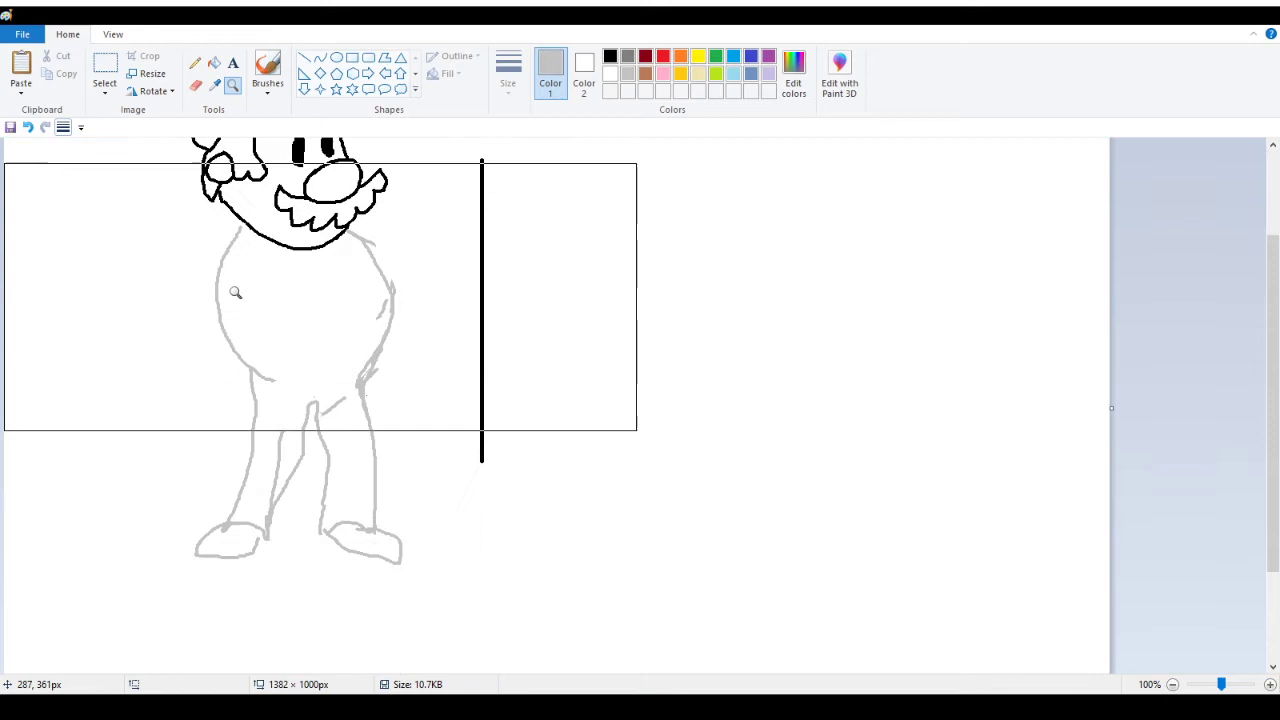
click(215, 65)
right_click(395, 297)
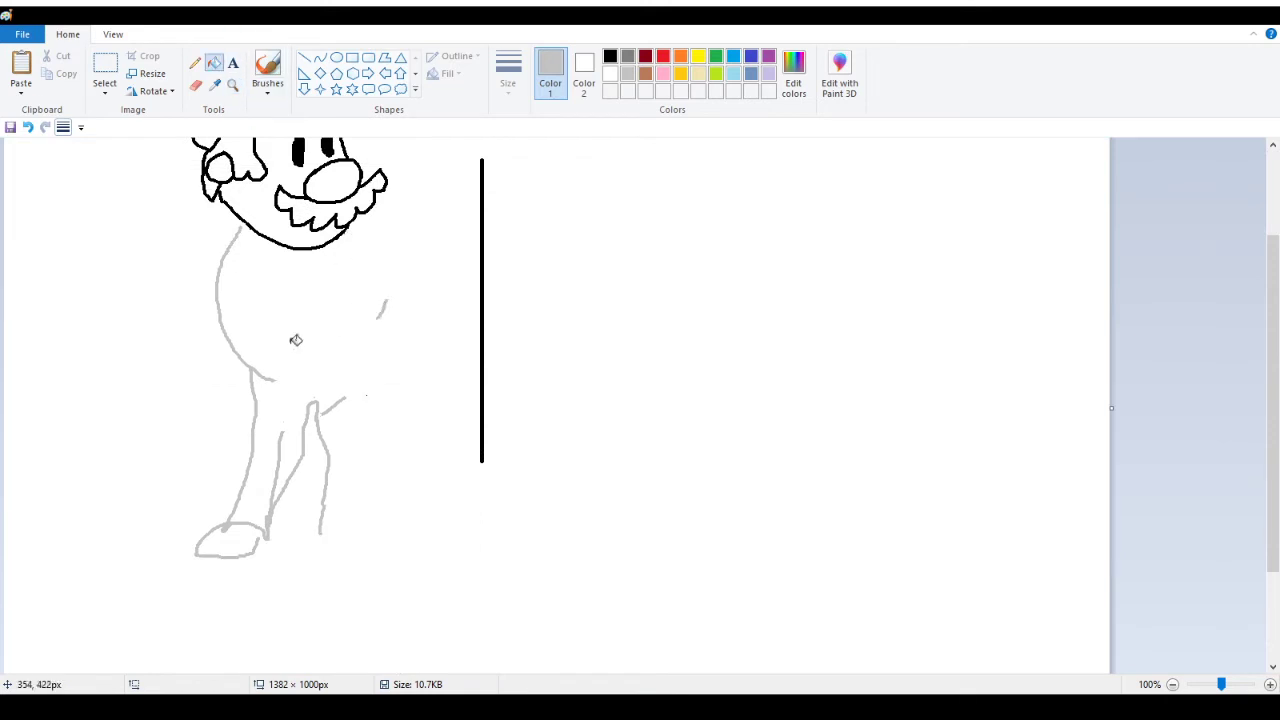
right_click(252, 363)
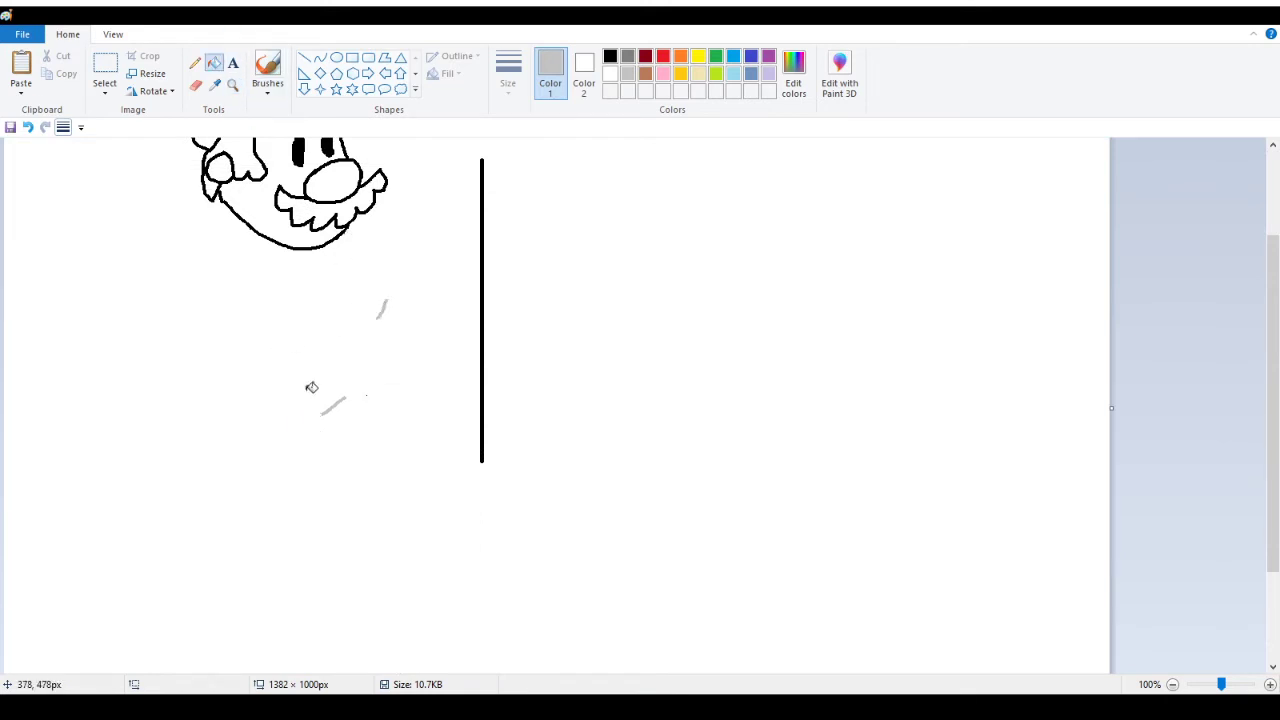
right_click(345, 399)
right_click(381, 305)
Select the head with a rectangular selection and move it toward the upper left corner of the canvas
scroll(335, 331, up, 3)
click(104, 65)
drag(107, 170, 447, 428)
drag(269, 334, 208, 325)
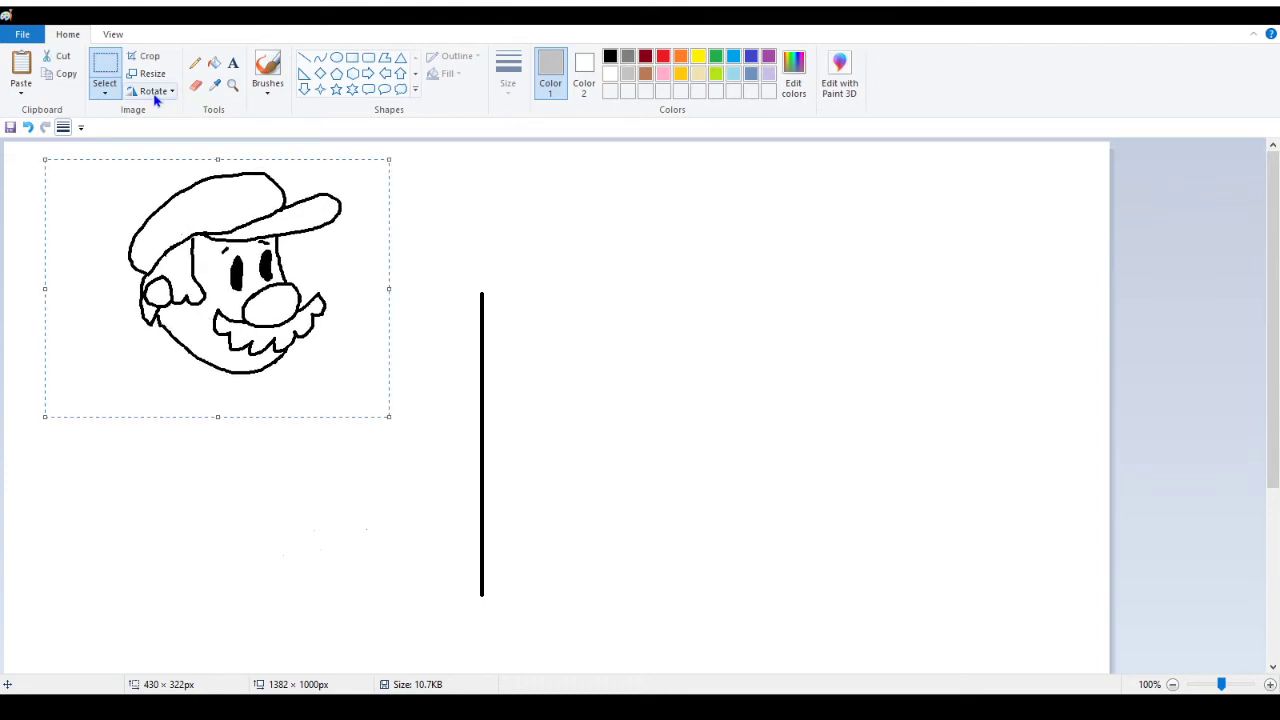
Select the black vertical dividing line and move it to the right part of the canvas
click(104, 64)
drag(410, 277, 591, 646)
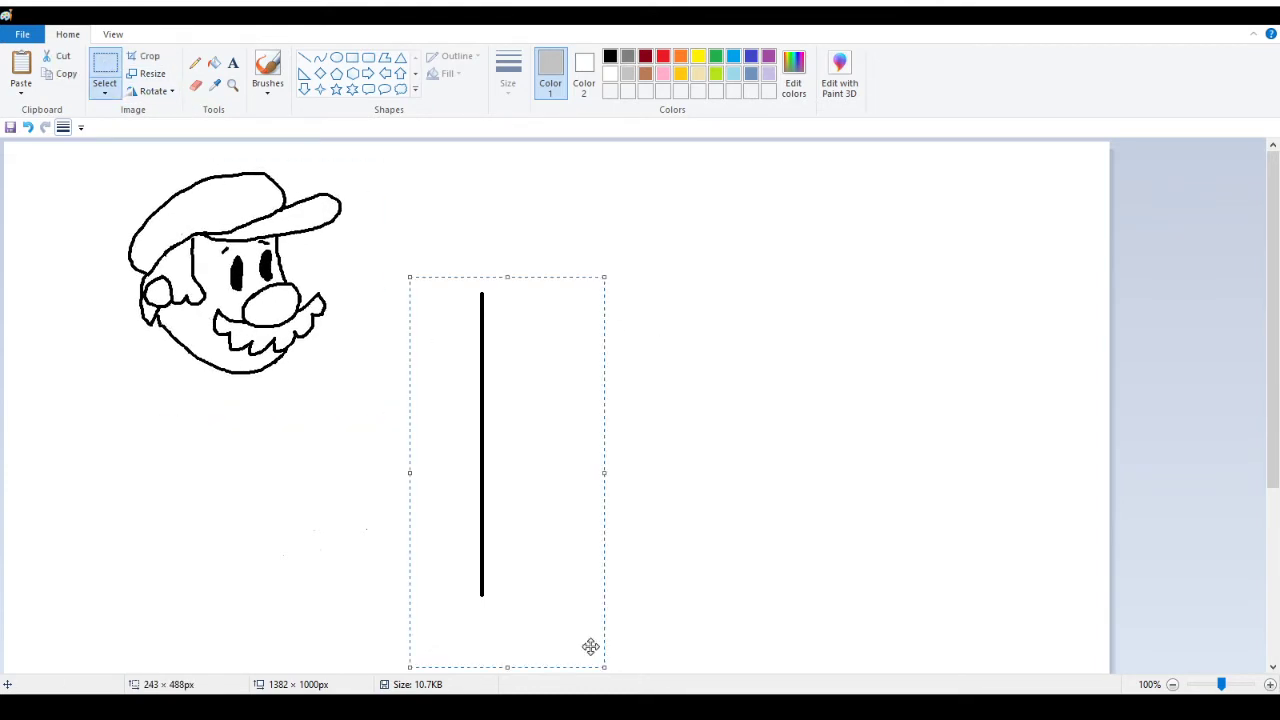
drag(518, 554, 872, 550)
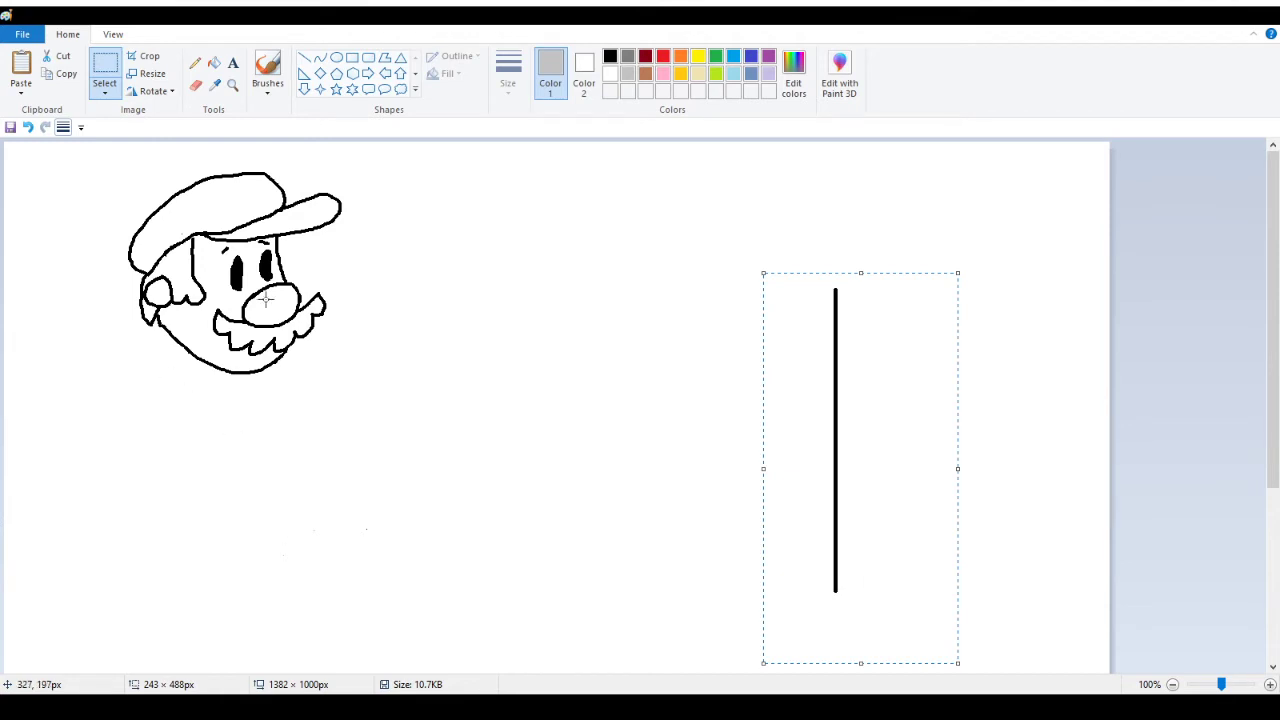
Shift the head slightly down and to the right, and remove the vertical dividing line with a white fill
drag(68, 148, 445, 447)
mouse_move(286, 330)
mouse_down()
mouse_move(324, 341)
mouse_move(300, 337)
mouse_up()
click(233, 63)
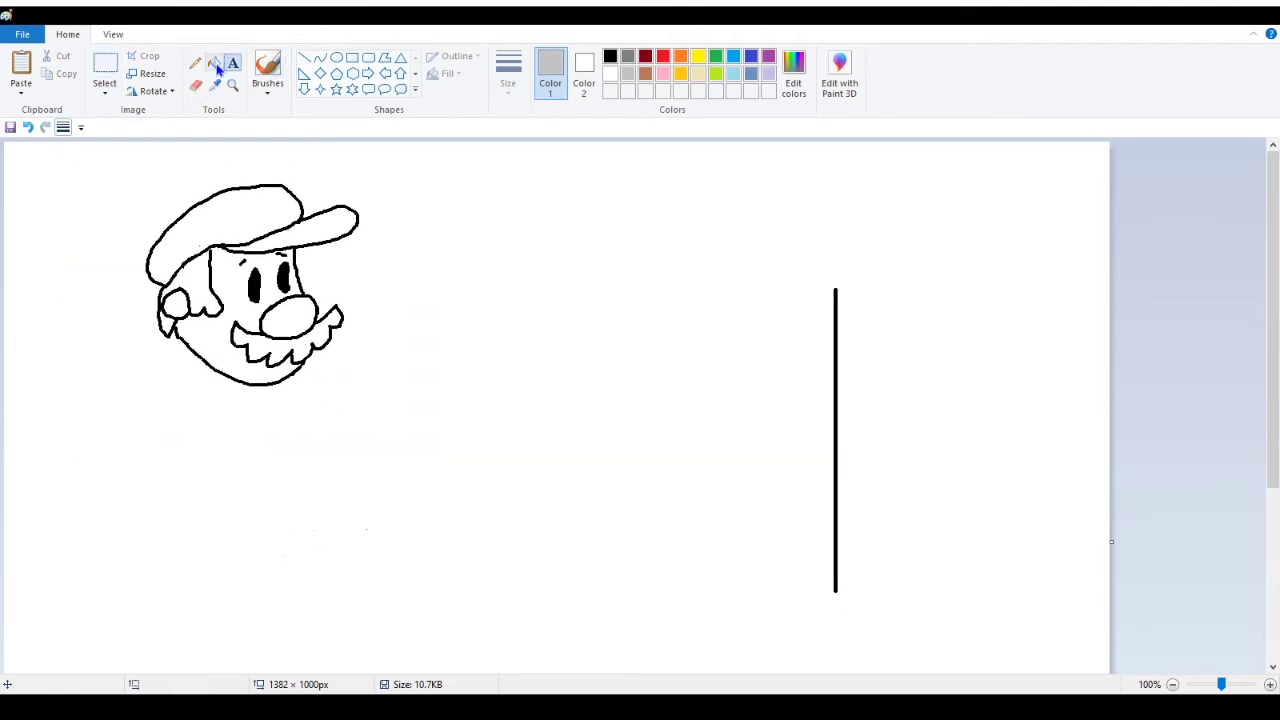
click(216, 66)
right_click(836, 402)
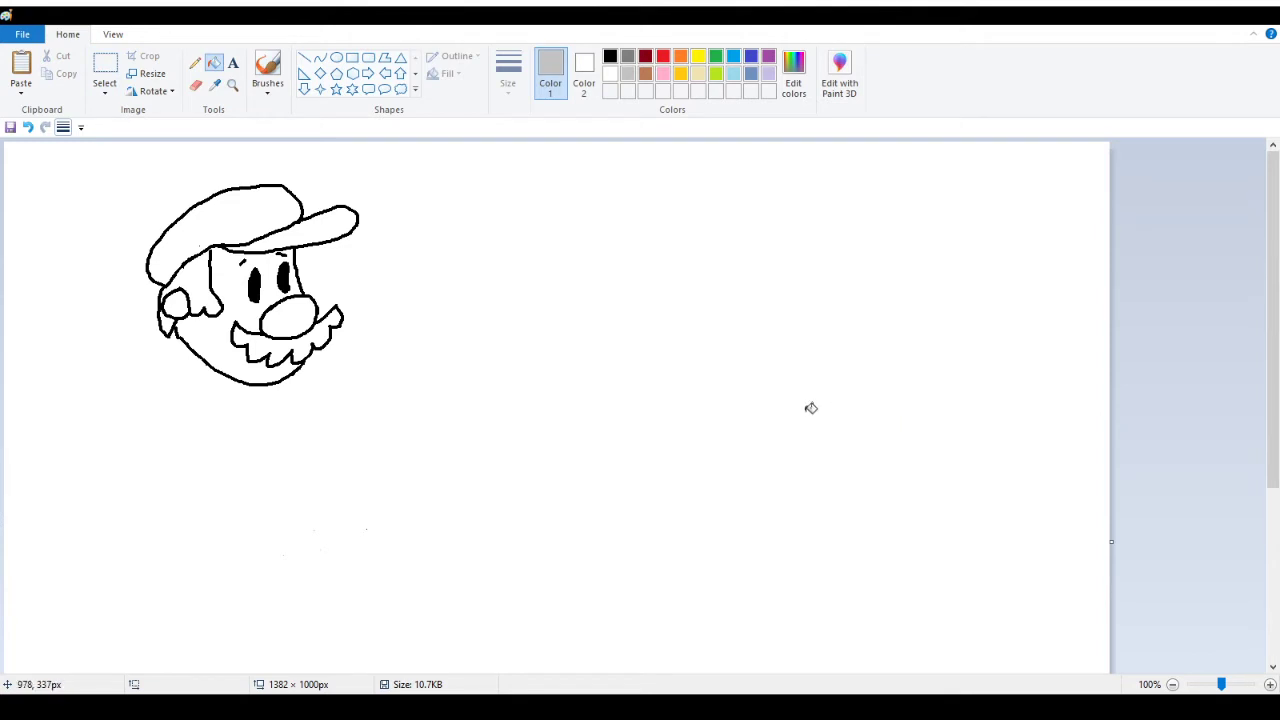
click(195, 63)
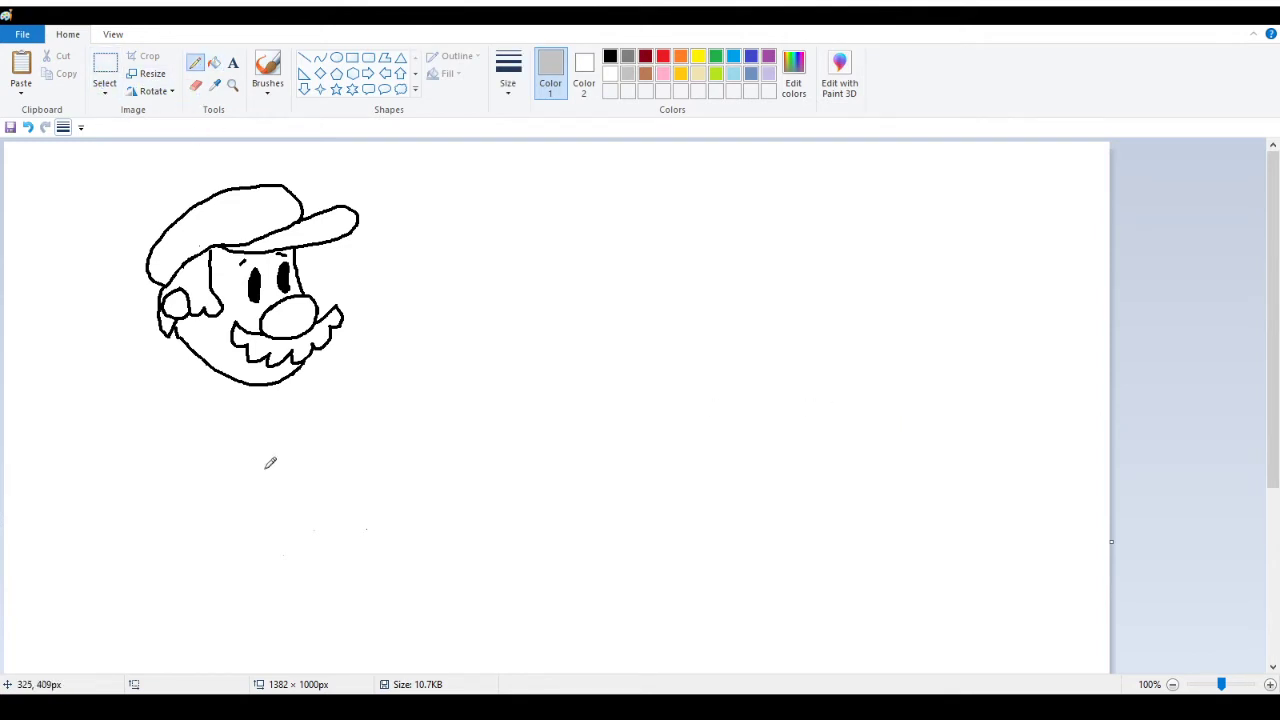
scroll(270, 463, down, 3)
scroll(277, 460, up, 3)
scroll(414, 426, down, 3)
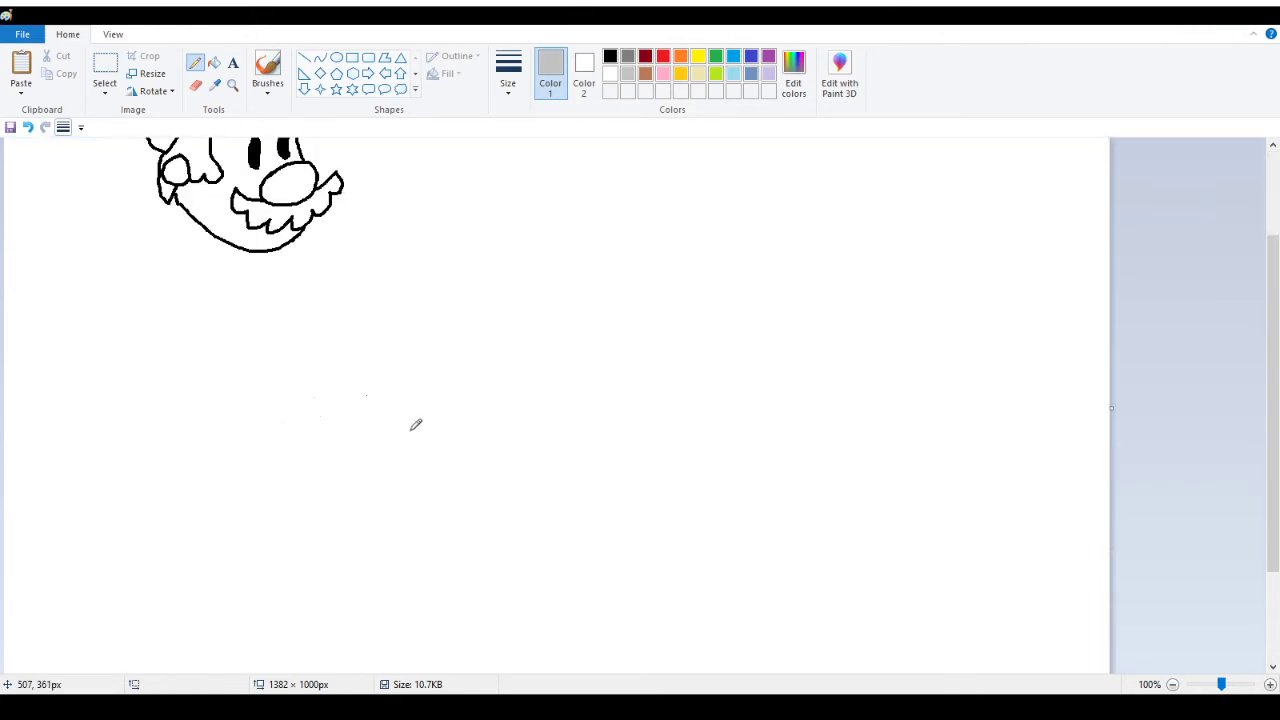
scroll(397, 417, up, 3)
Start a rectangular selection for the head
click(101, 76)
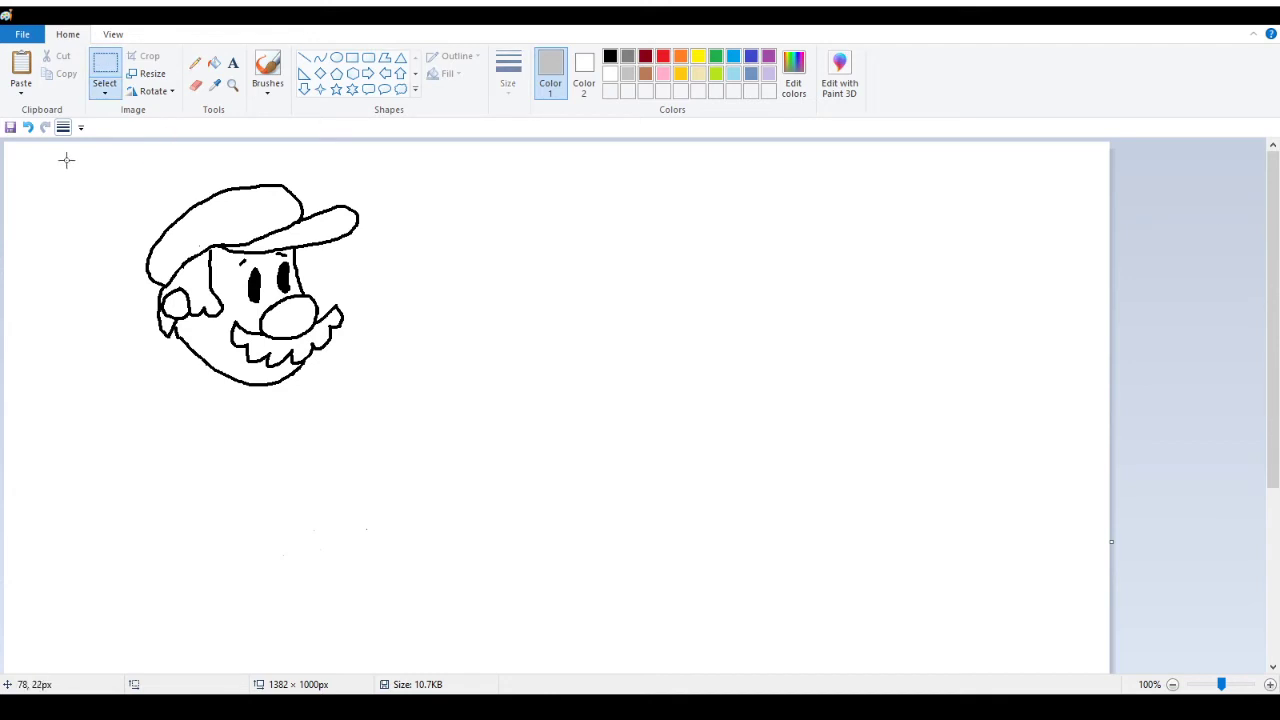
Move the finished Mario head slightly down and to the right on the canvas, then return to the Pencil tool
mouse_move(68, 149)
mouse_down()
mouse_move(531, 386)
mouse_move(509, 429)
mouse_up()
mouse_move(259, 334)
mouse_down()
mouse_move(287, 342)
mouse_move(266, 335)
mouse_up()
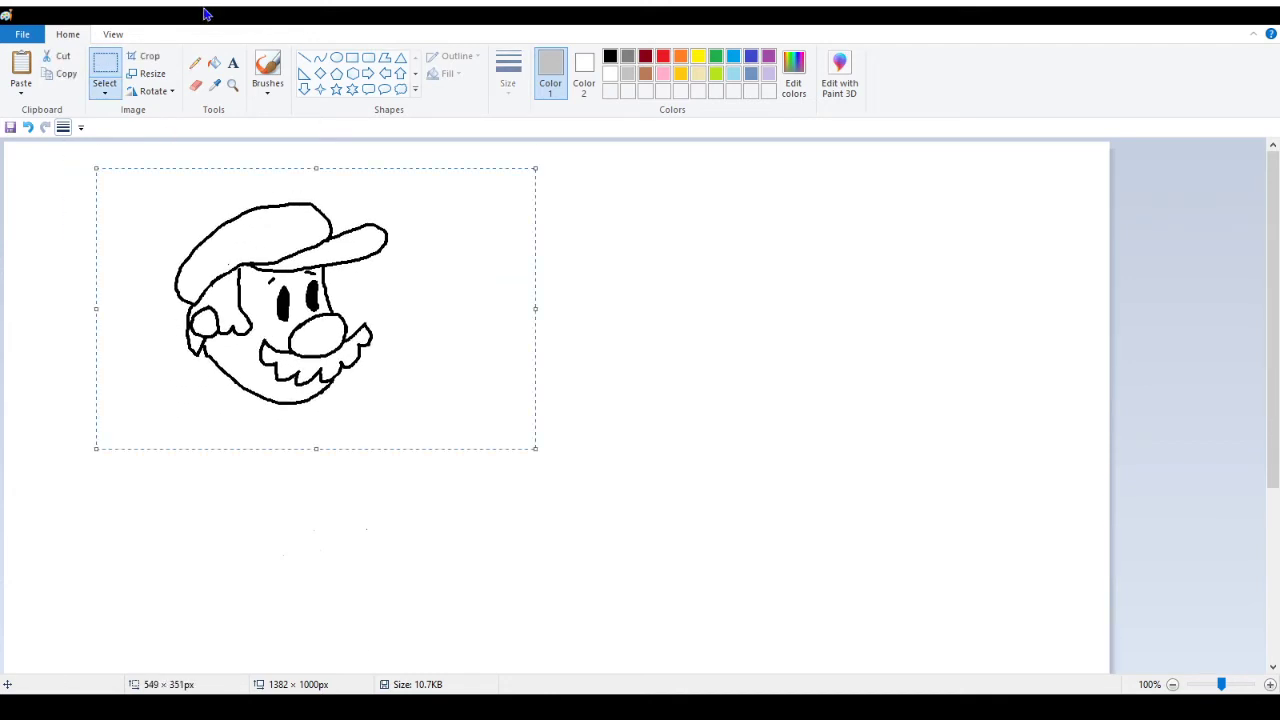
click(195, 62)
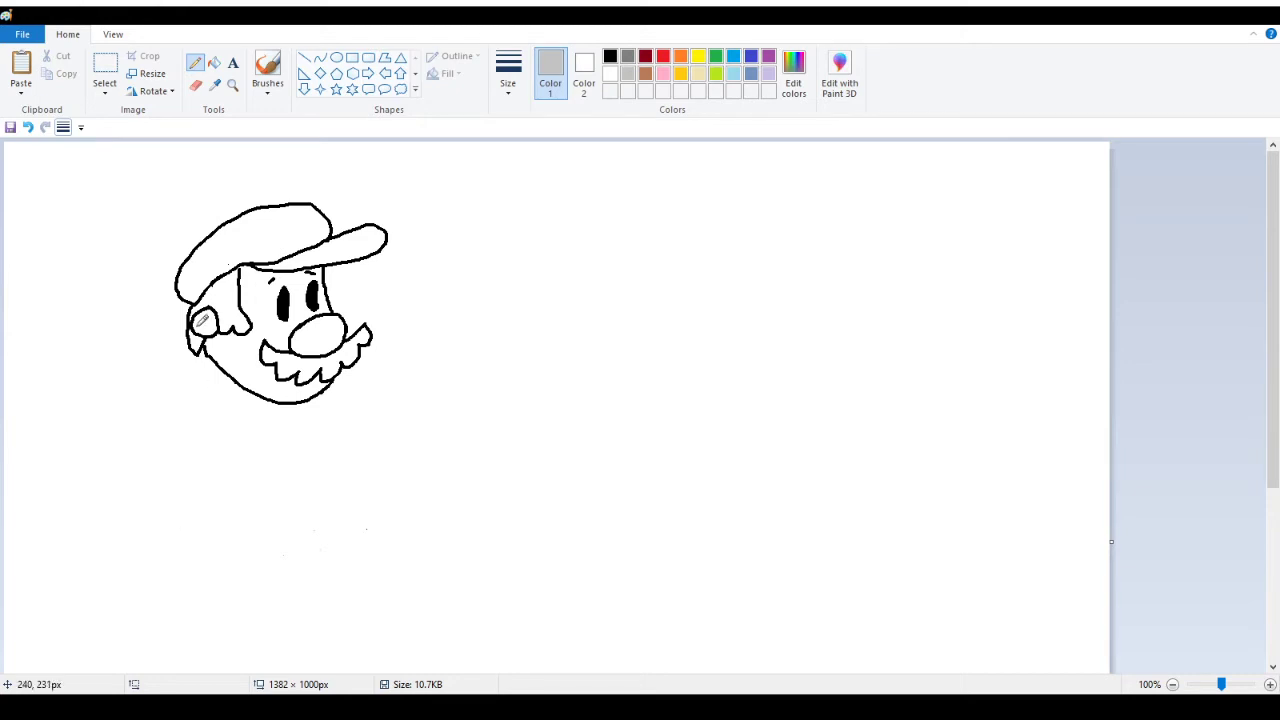
scroll(298, 424, down, 5)
scroll(298, 424, up, 5)
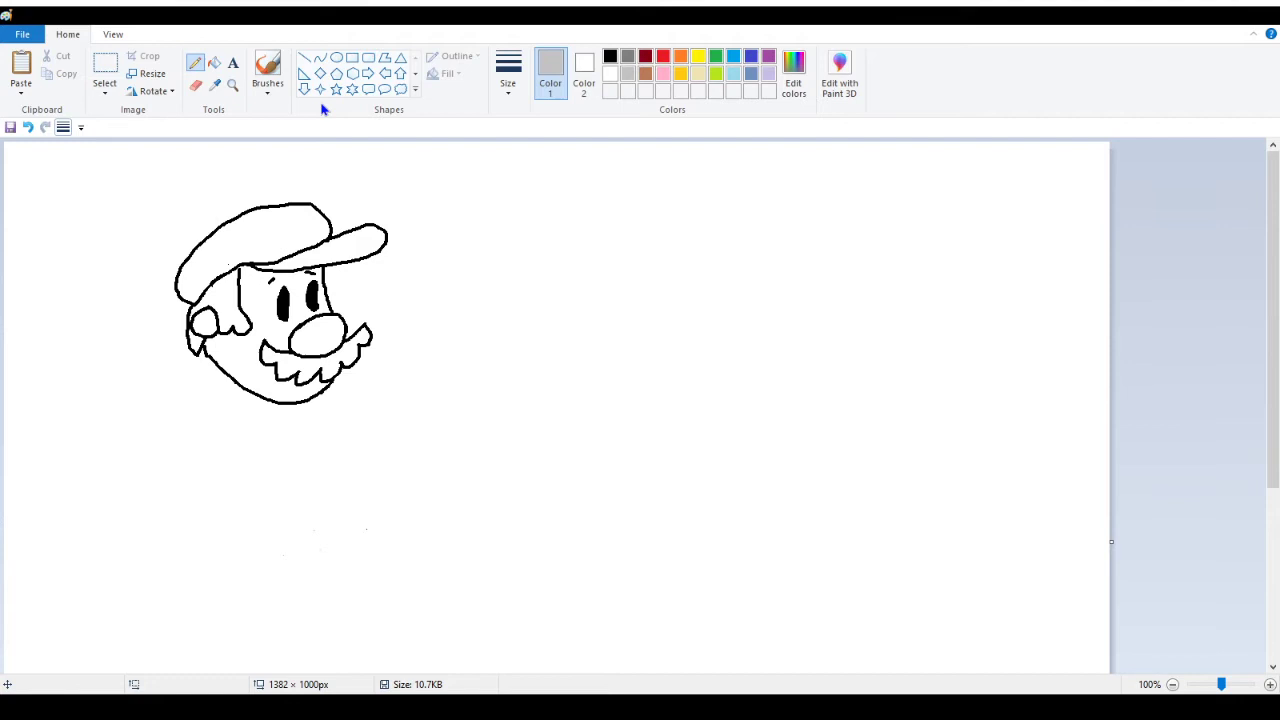
click(232, 84)
right_click(182, 205)
click(182, 205)
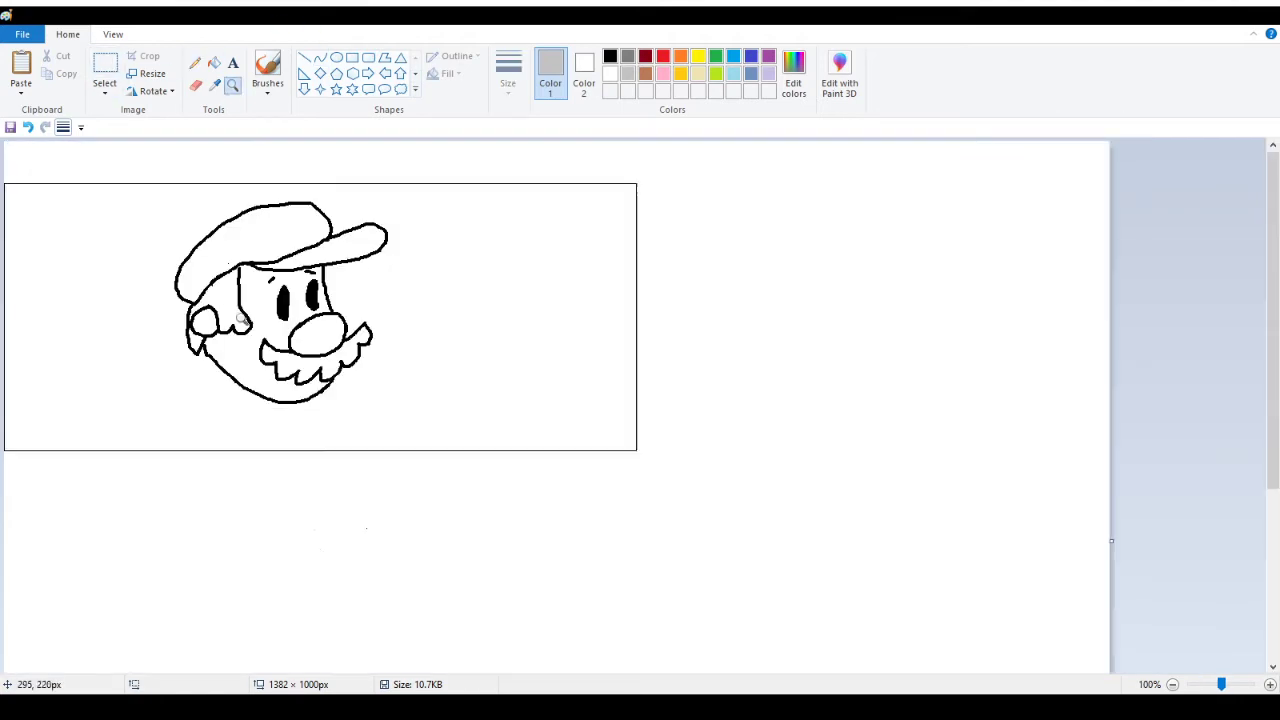
scroll(266, 294, down, 2)
click(195, 62)
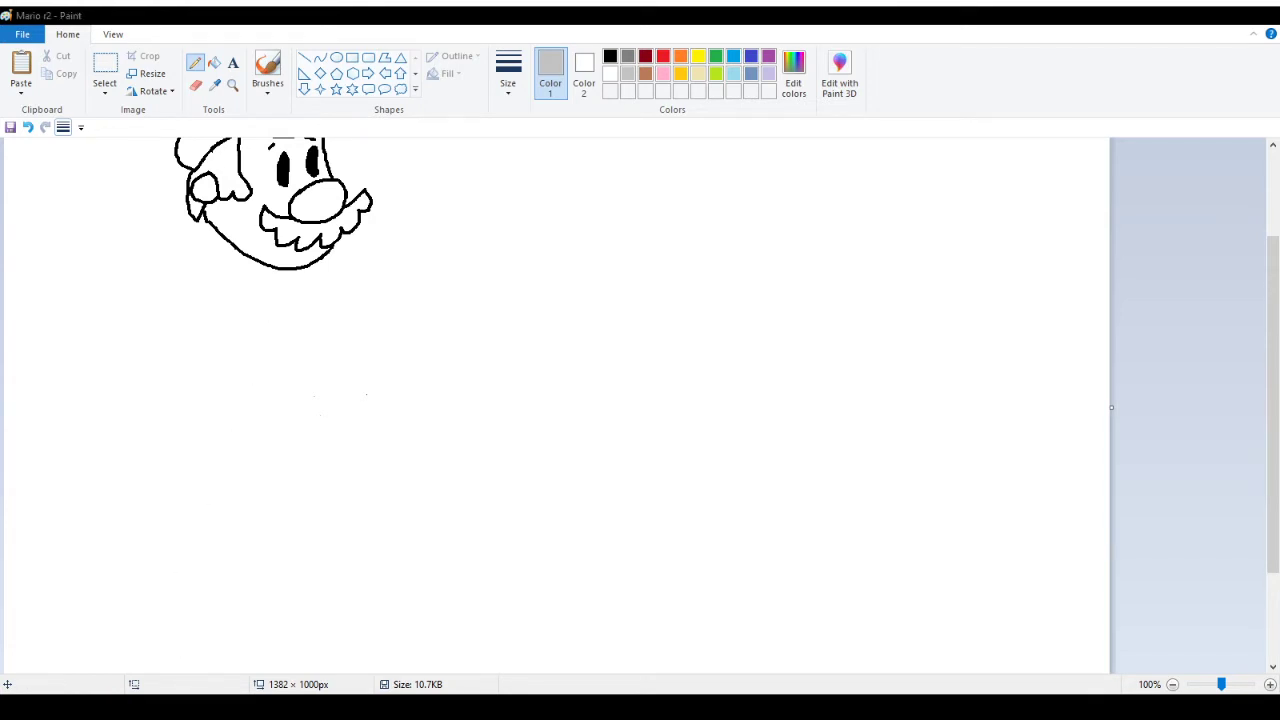
scroll(170, 660, up, 3)
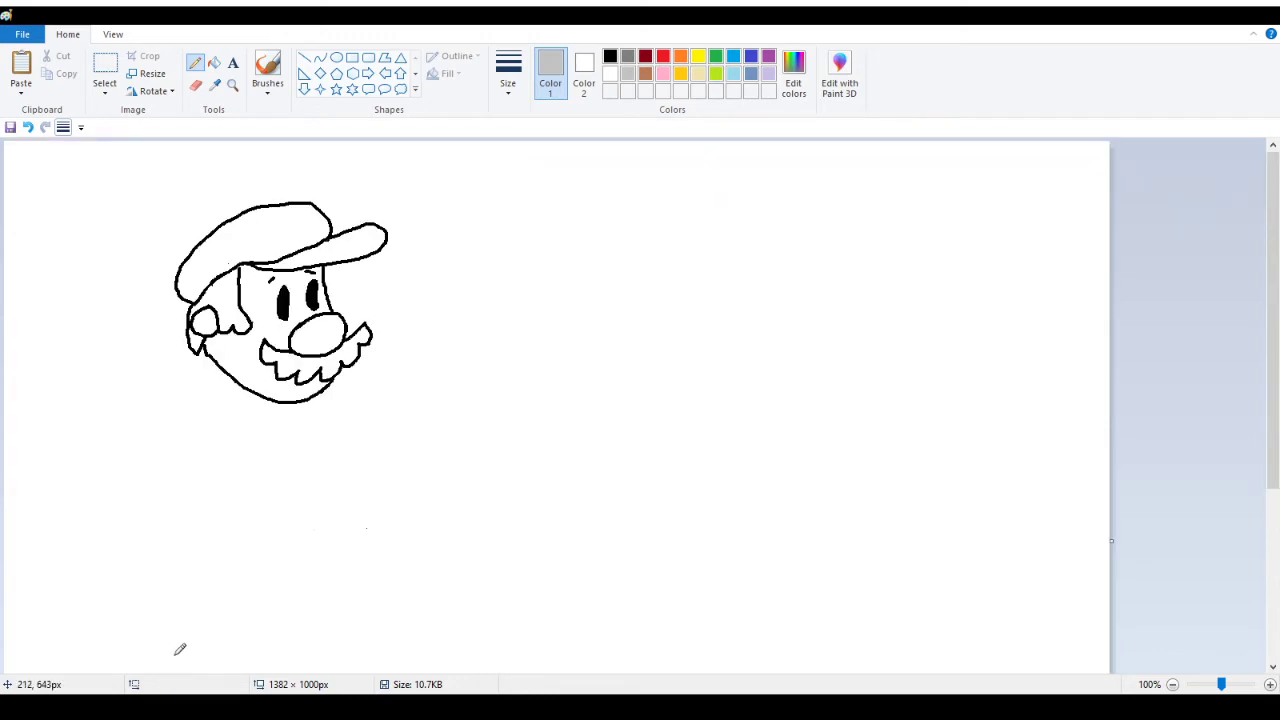
scroll(200, 620, down, 3)
scroll(300, 345, up, 3)
scroll(295, 362, down, 3)
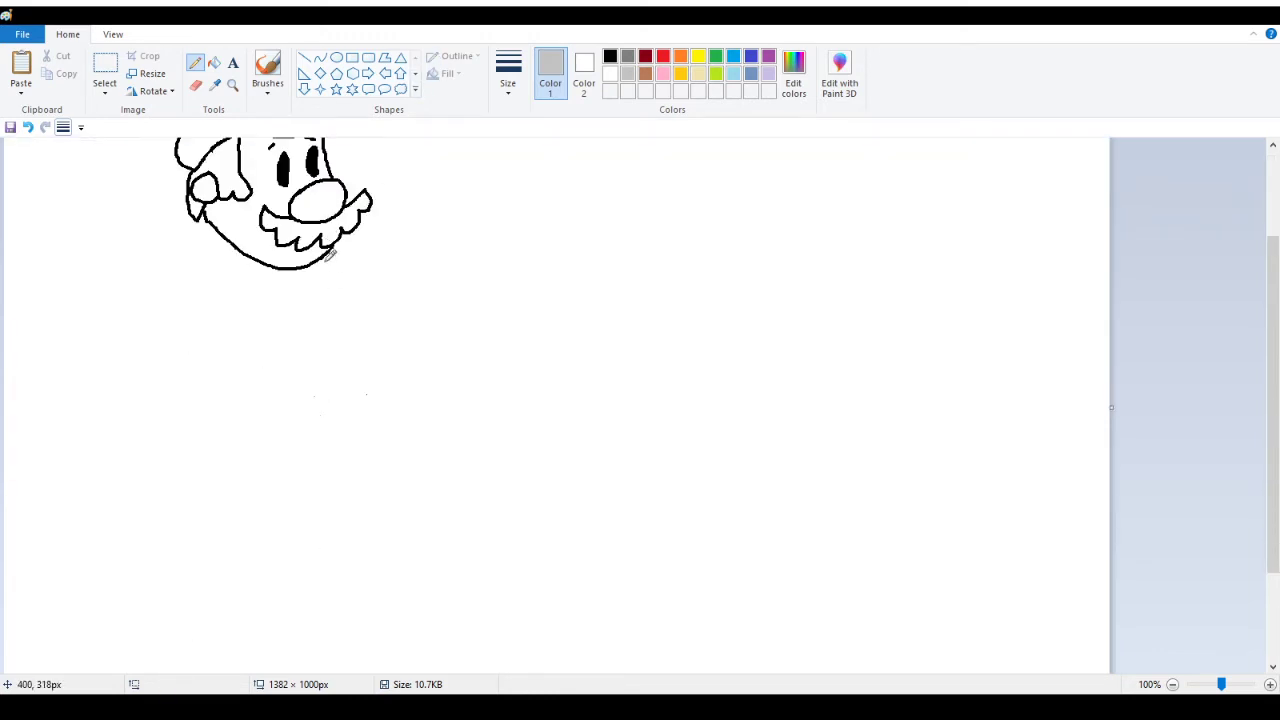
mouse_move(326, 255)
mouse_down()
mouse_move(360, 250)
mouse_move(414, 272)
mouse_move(409, 352)
mouse_up()
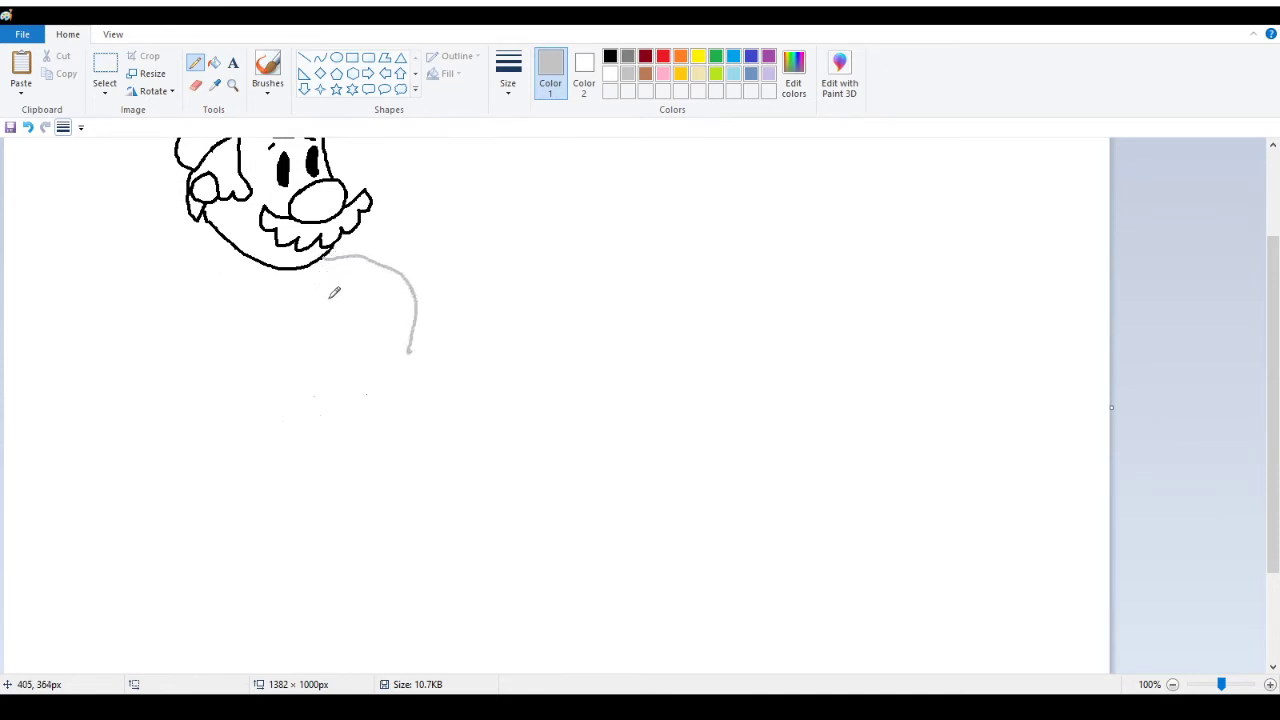
click(28, 127)
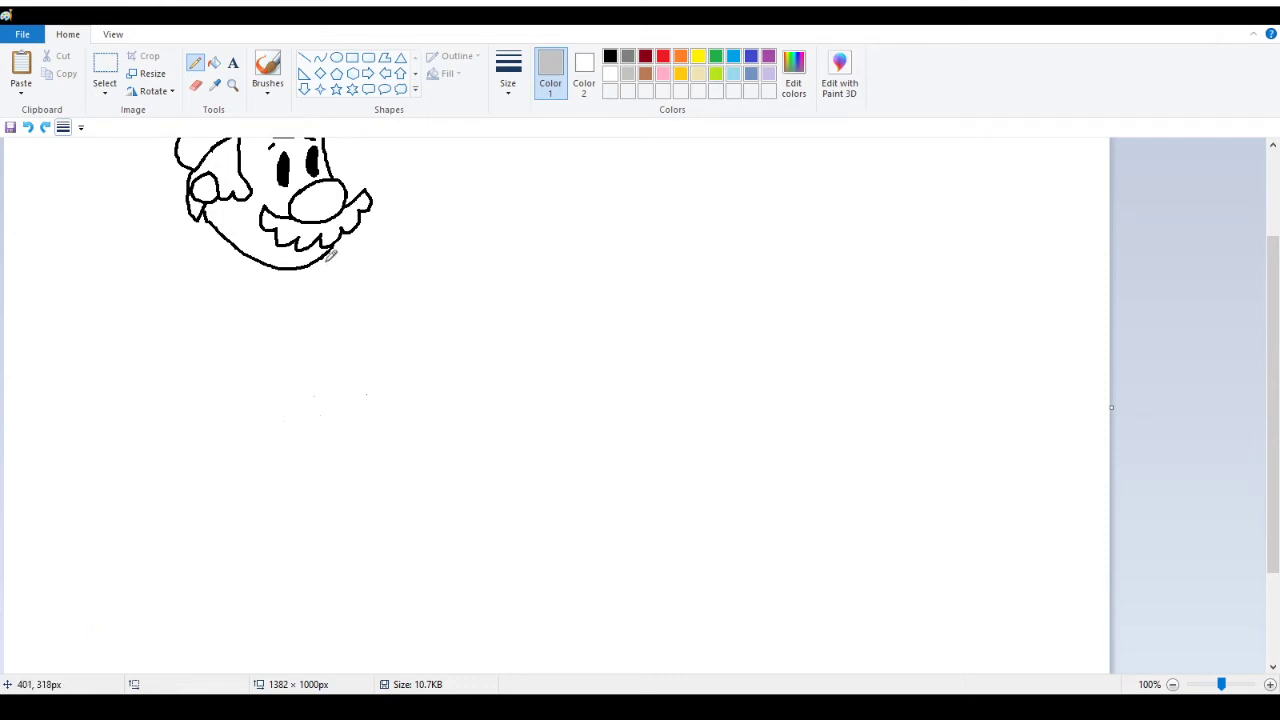
Sketch the overalls' bib neckline and the left shoulder strap in light gray beneath Mario's chin
mouse_move(327, 252)
mouse_down()
mouse_move(356, 300)
mouse_move(291, 331)
mouse_move(266, 326)
mouse_move(245, 254)
mouse_move(222, 300)
mouse_move(232, 338)
mouse_move(259, 328)
mouse_up()
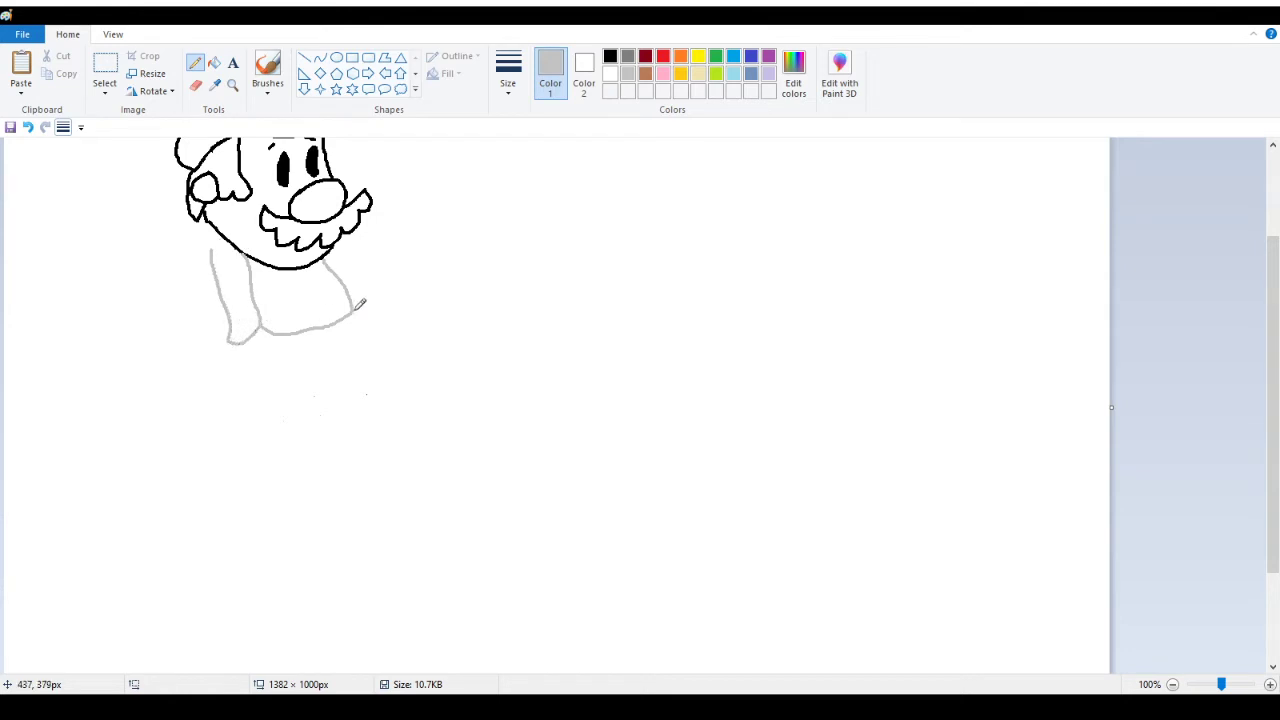
mouse_move(353, 311)
mouse_down()
mouse_move(373, 318)
mouse_move(372, 280)
mouse_move(342, 250)
mouse_move(368, 257)
mouse_up()
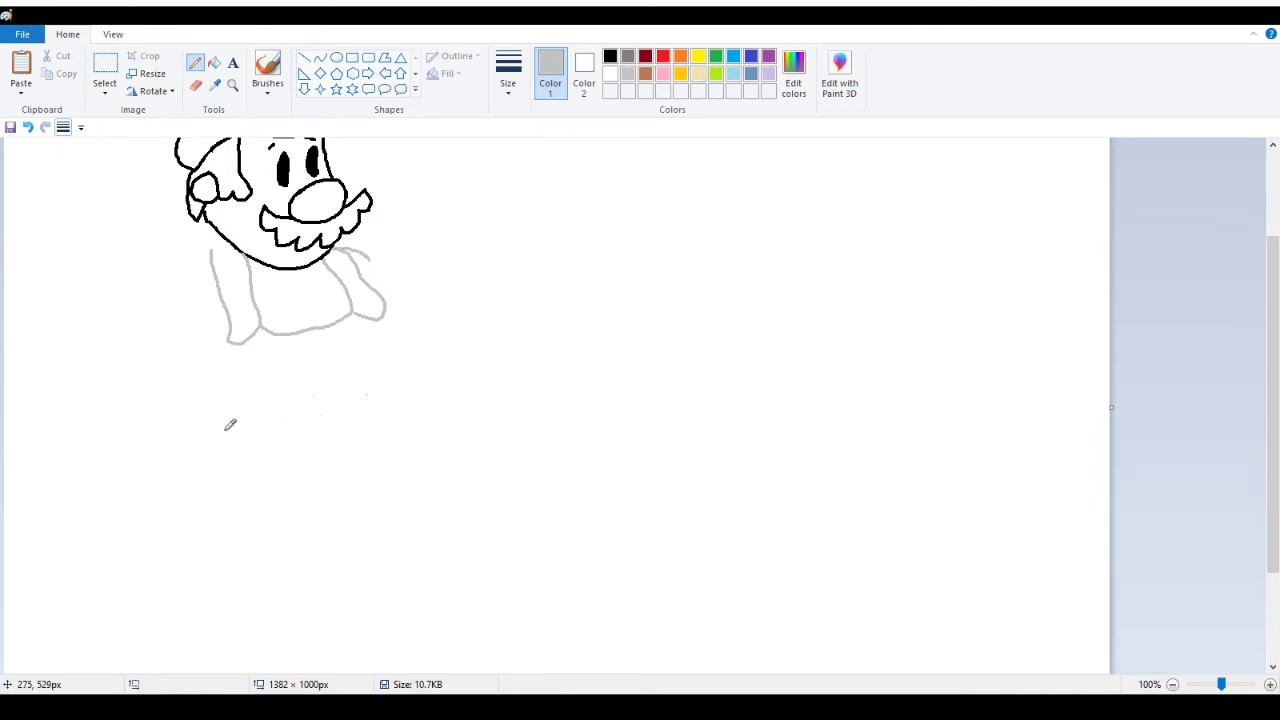
click(29, 128)
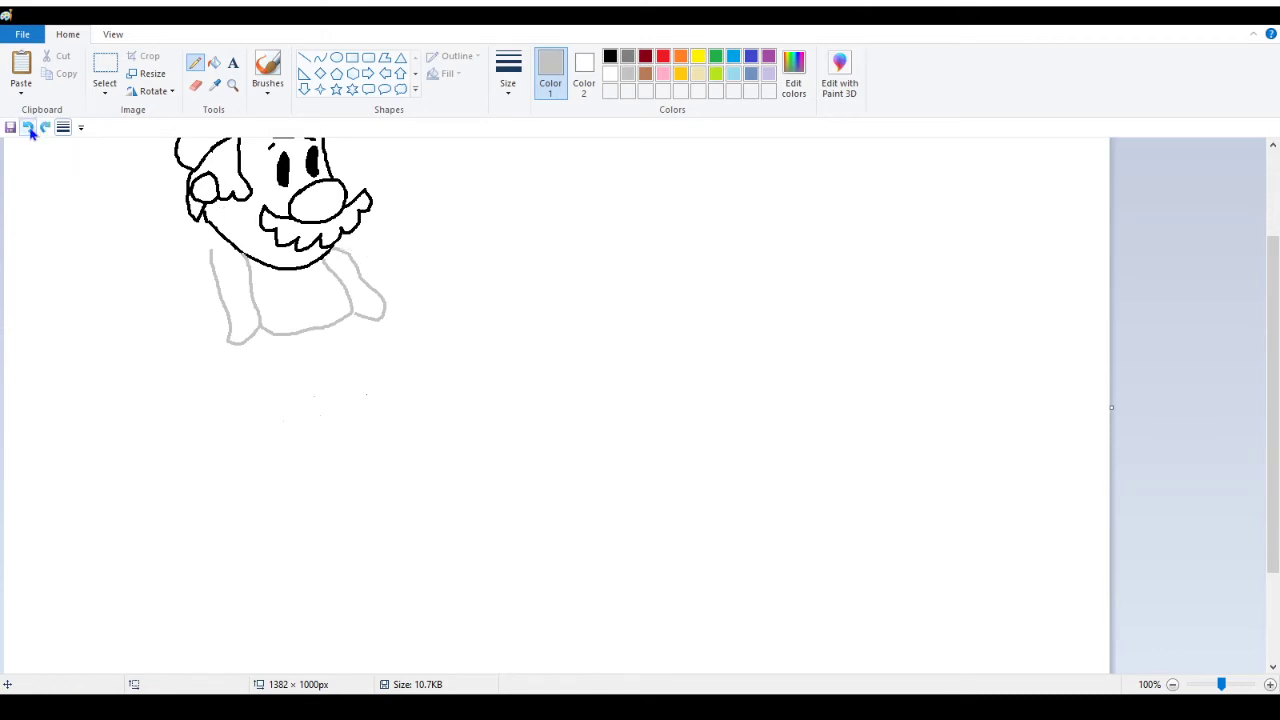
click(29, 128)
click(29, 128)
click(29, 128)
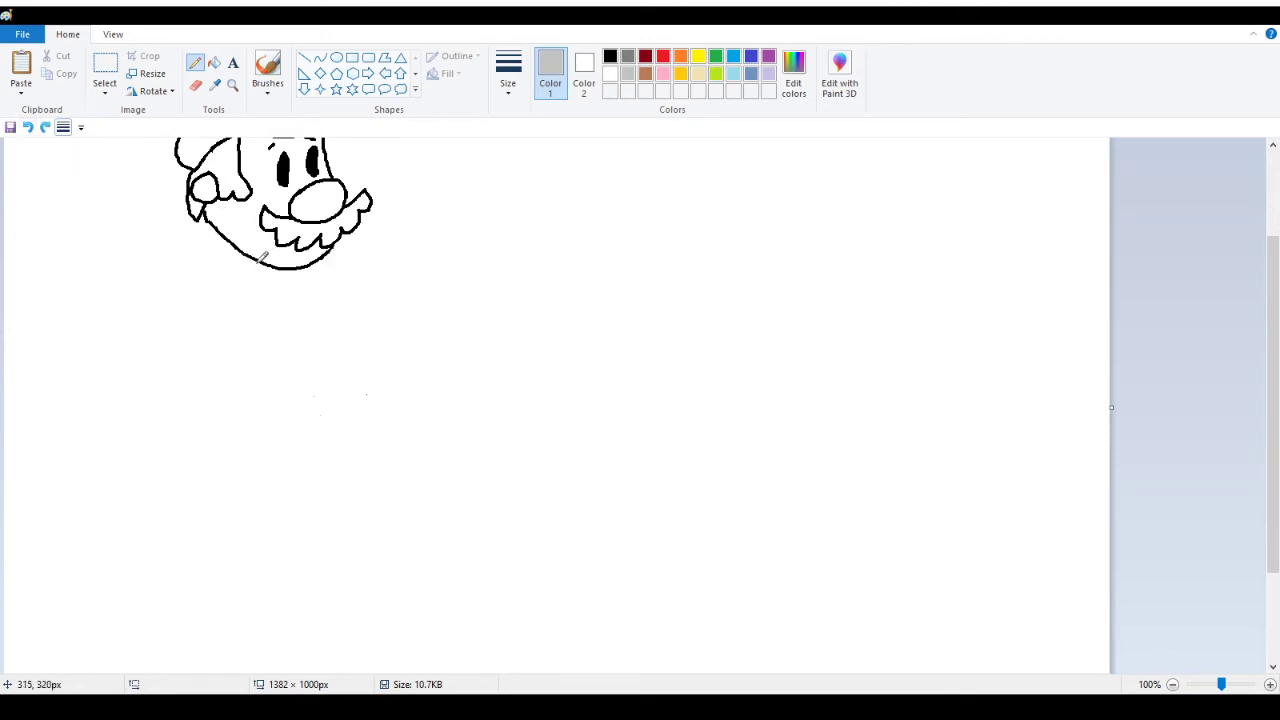
click(45, 128)
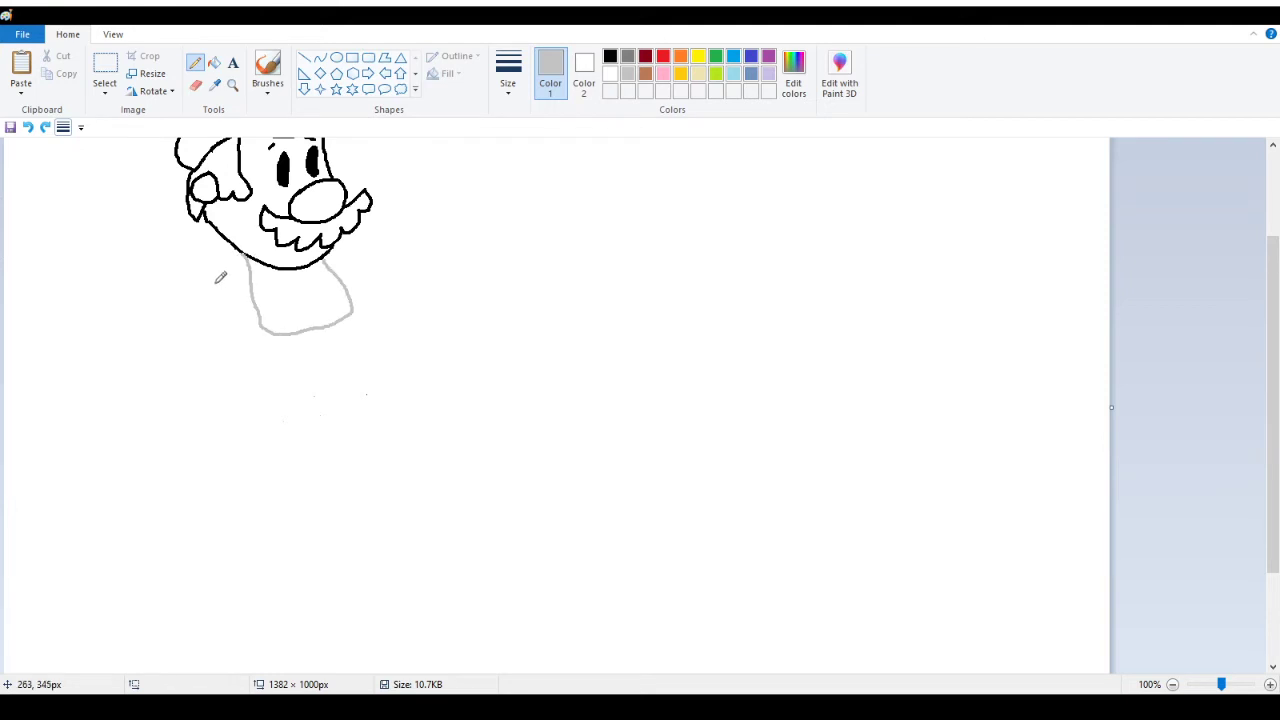
click(45, 128)
Sketch the left shoulder curve, the left strap's lower end and the right overall strap in light gray
drag(212, 250, 181, 297)
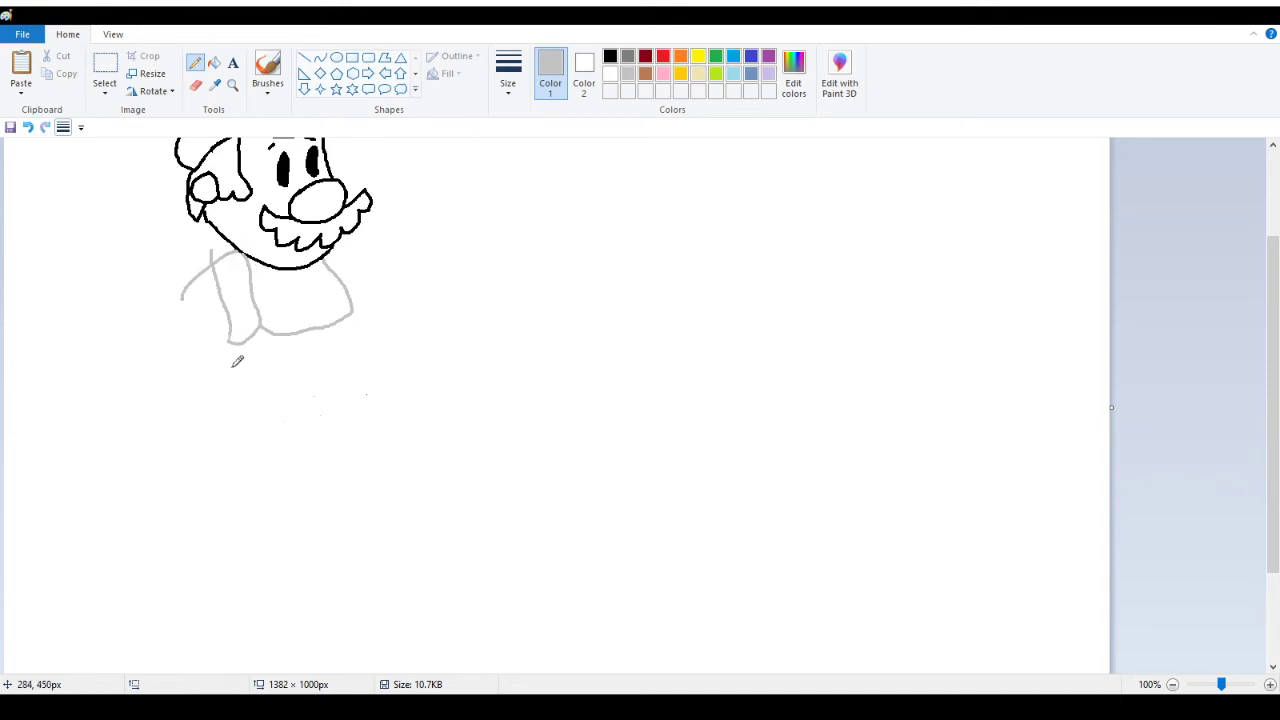
mouse_move(236, 339)
mouse_down()
mouse_move(230, 322)
mouse_move(257, 331)
mouse_up()
mouse_move(335, 240)
mouse_down()
mouse_move(373, 296)
mouse_move(357, 316)
mouse_up()
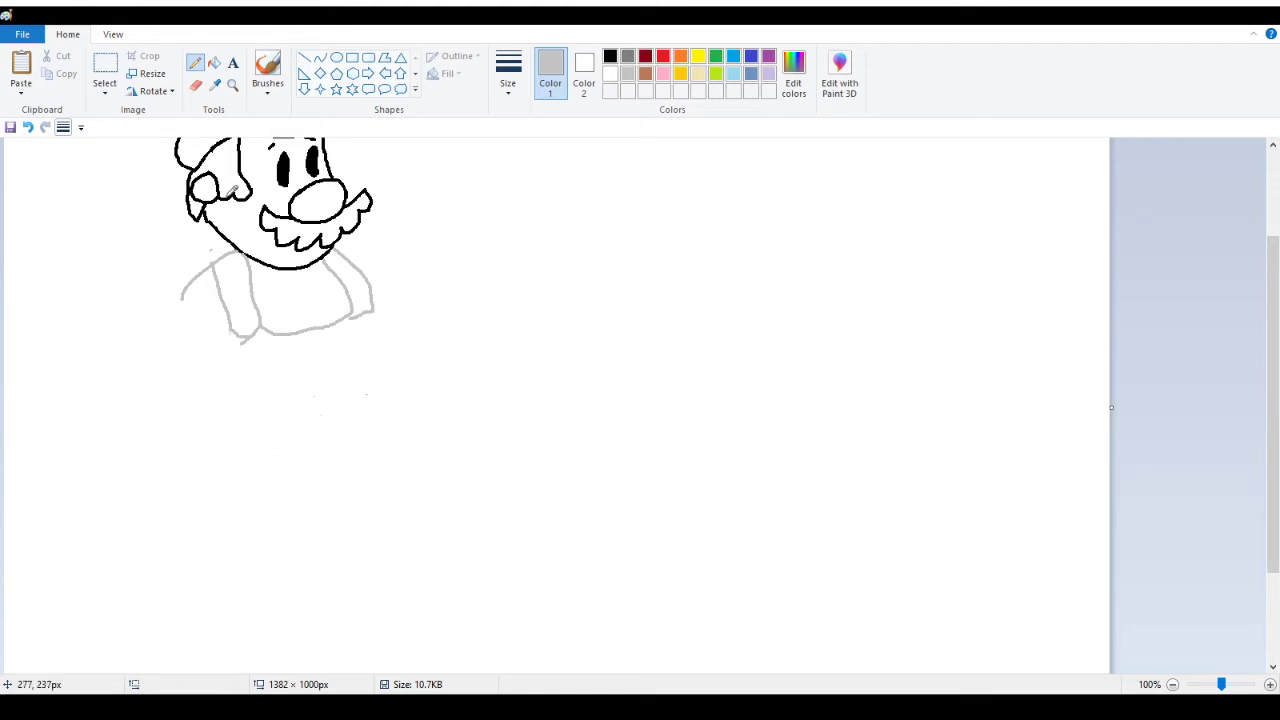
Erase the left strap and the adjoining bib edge, and redraw the strap slanting further toward the chest's centre
click(196, 86)
mouse_move(213, 270)
mouse_down()
mouse_move(244, 329)
mouse_move(227, 300)
mouse_move(233, 340)
mouse_move(225, 288)
mouse_move(219, 310)
mouse_move(250, 346)
mouse_move(259, 321)
mouse_move(248, 334)
mouse_move(250, 283)
mouse_up()
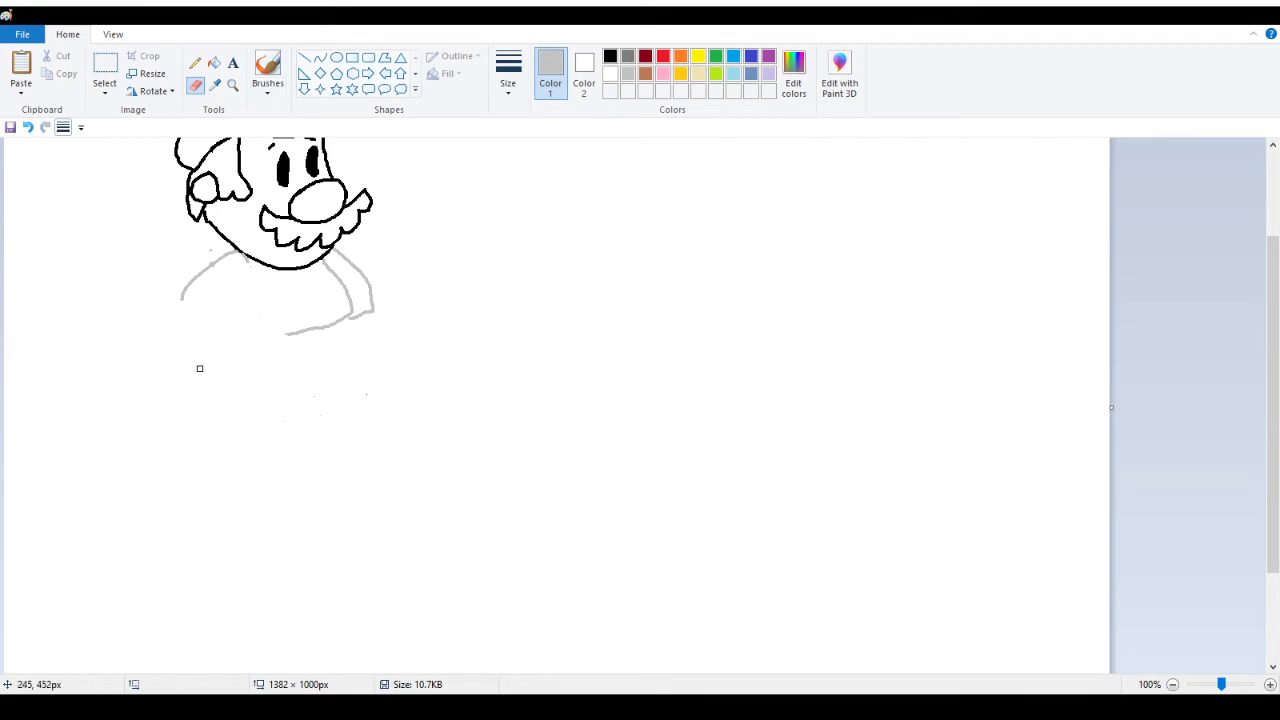
scroll(199, 368, up, 3)
scroll(459, 283, down, 3)
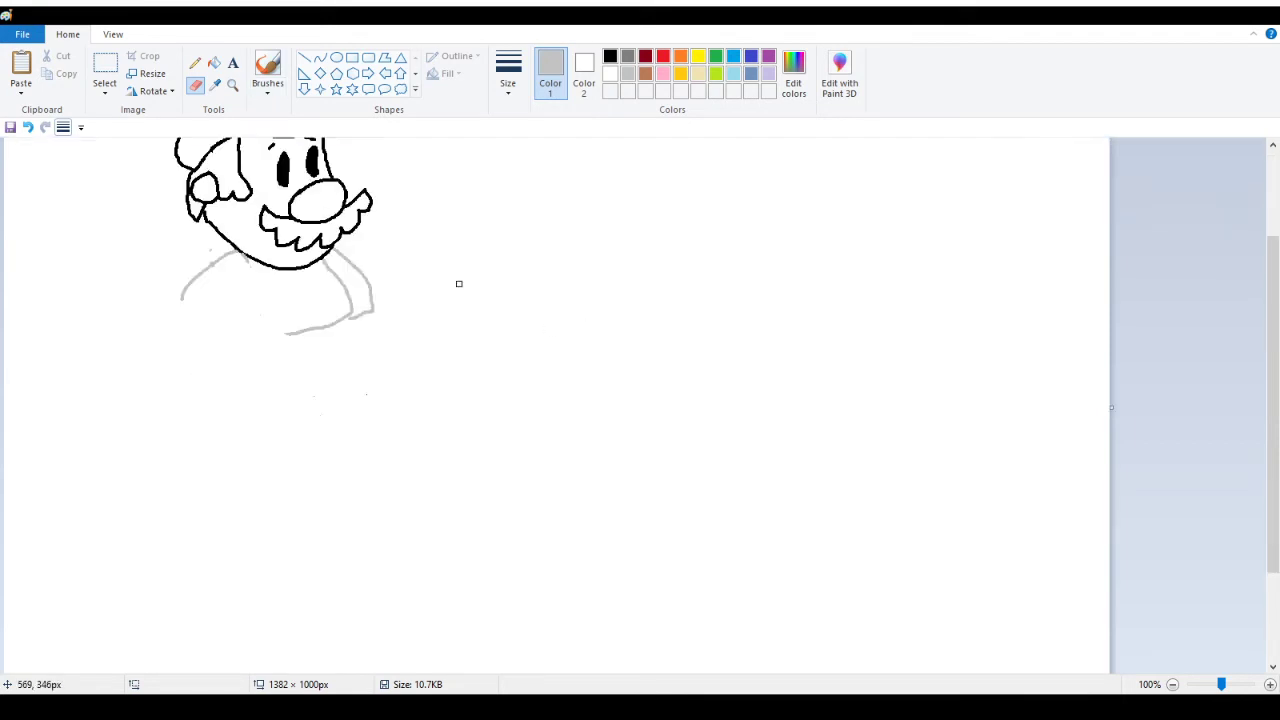
click(195, 62)
drag(250, 256, 289, 333)
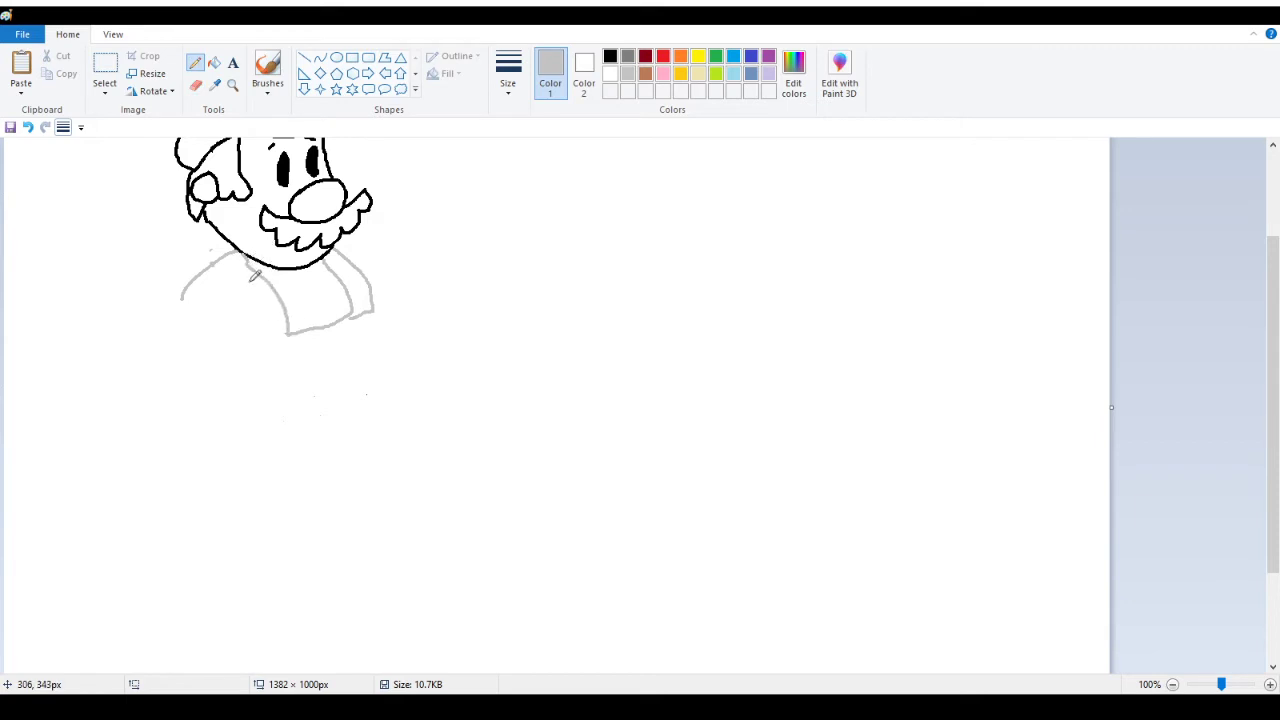
drag(222, 268, 284, 337)
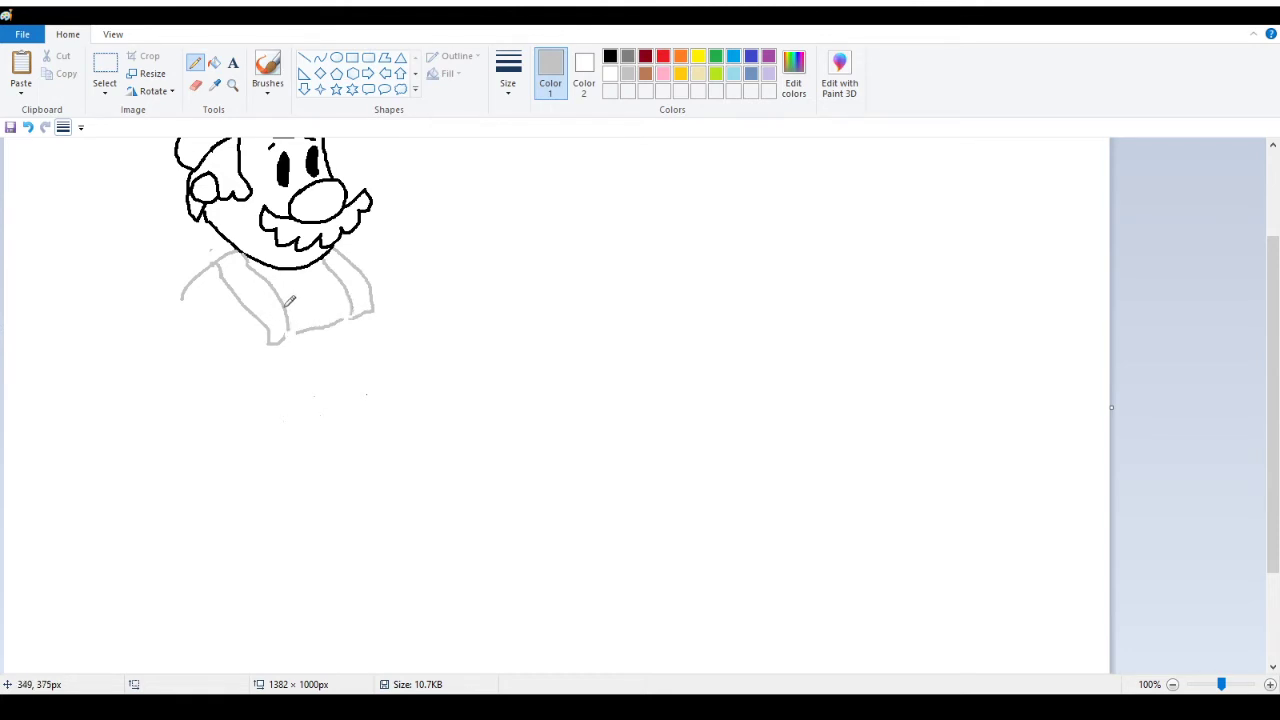
Redraw the bib's top edge and strap ends slightly higher, and sketch the curved sides of the overalls in light gray
mouse_move(292, 303)
mouse_down()
mouse_move(354, 296)
mouse_move(346, 316)
mouse_move(298, 330)
mouse_up()
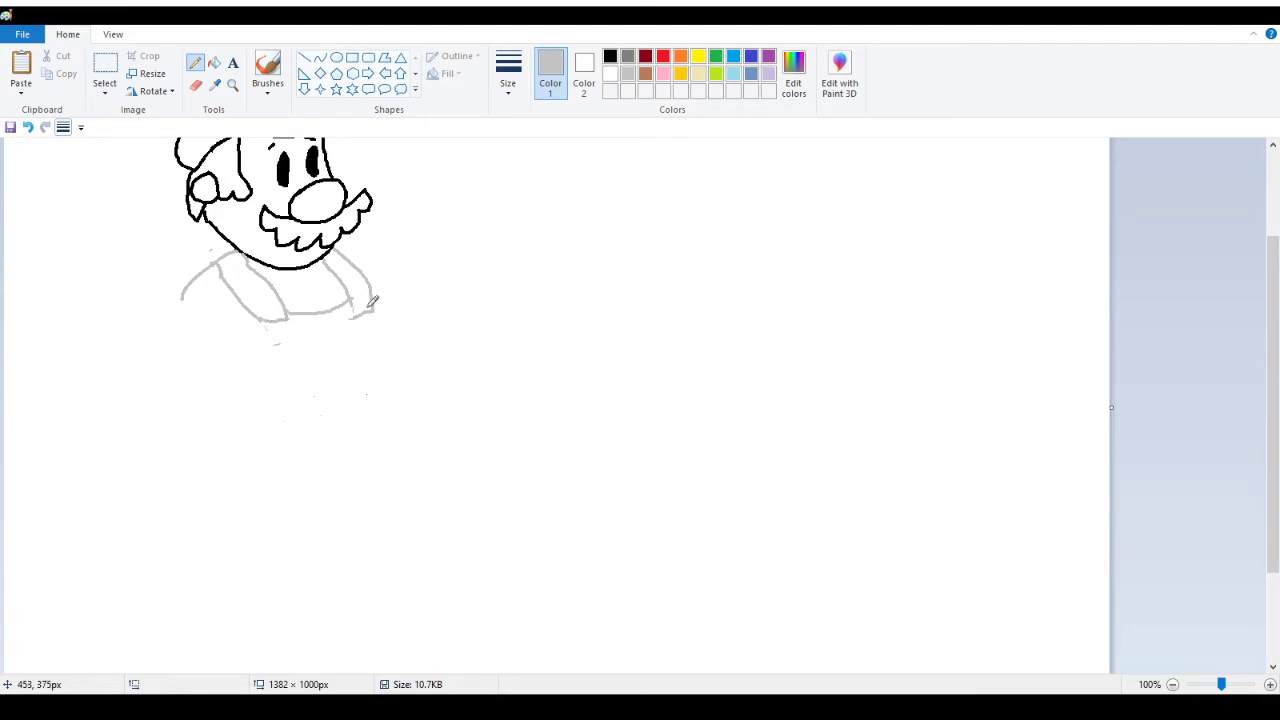
drag(351, 307, 378, 294)
mouse_move(218, 266)
mouse_down()
mouse_move(254, 314)
mouse_move(222, 362)
mouse_up()
mouse_move(372, 284)
mouse_down()
mouse_move(374, 366)
mouse_move(332, 422)
mouse_up()
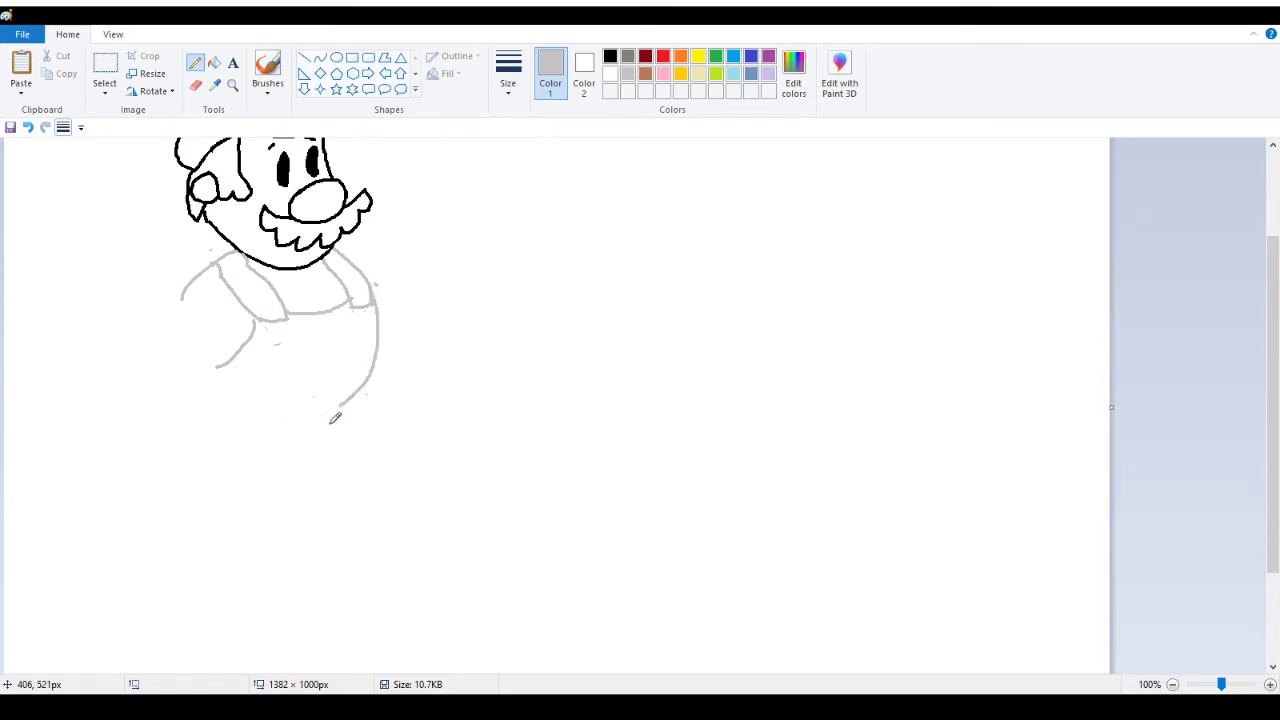
Sketch the right trouser leg in light gray from the waist down to a slanted cuff
scroll(351, 417, up, 3)
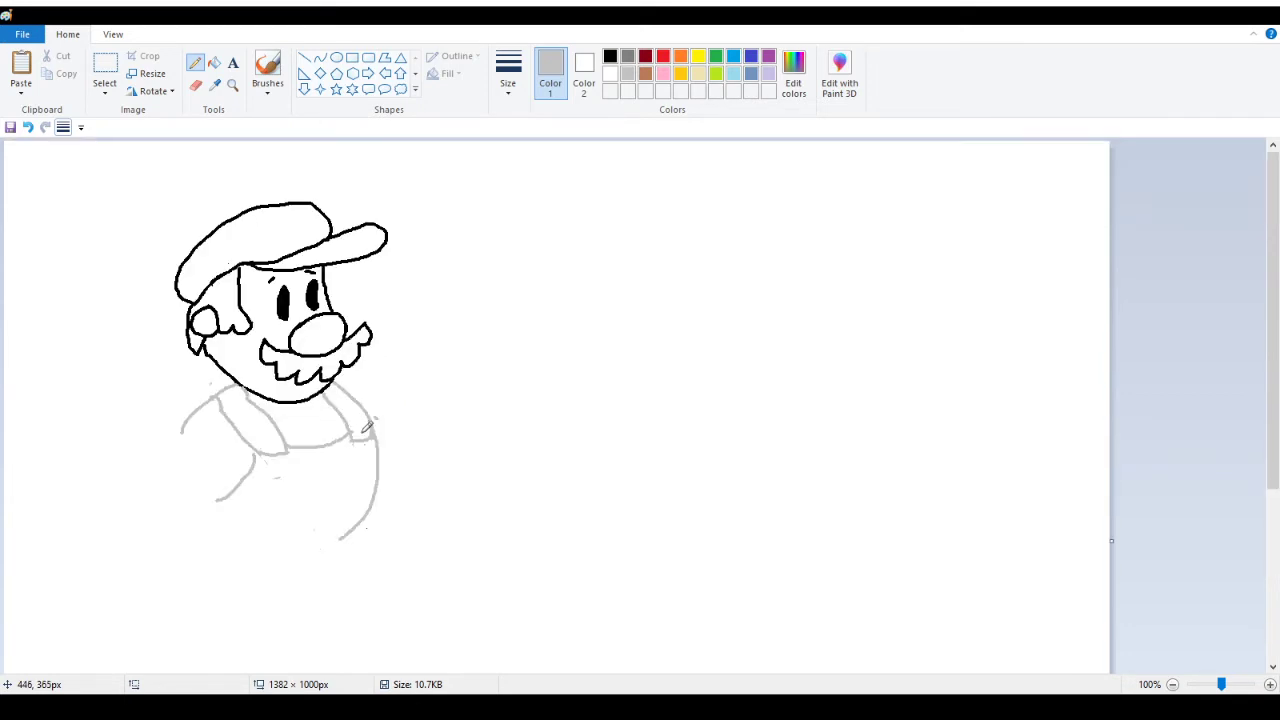
scroll(369, 429, down, 3)
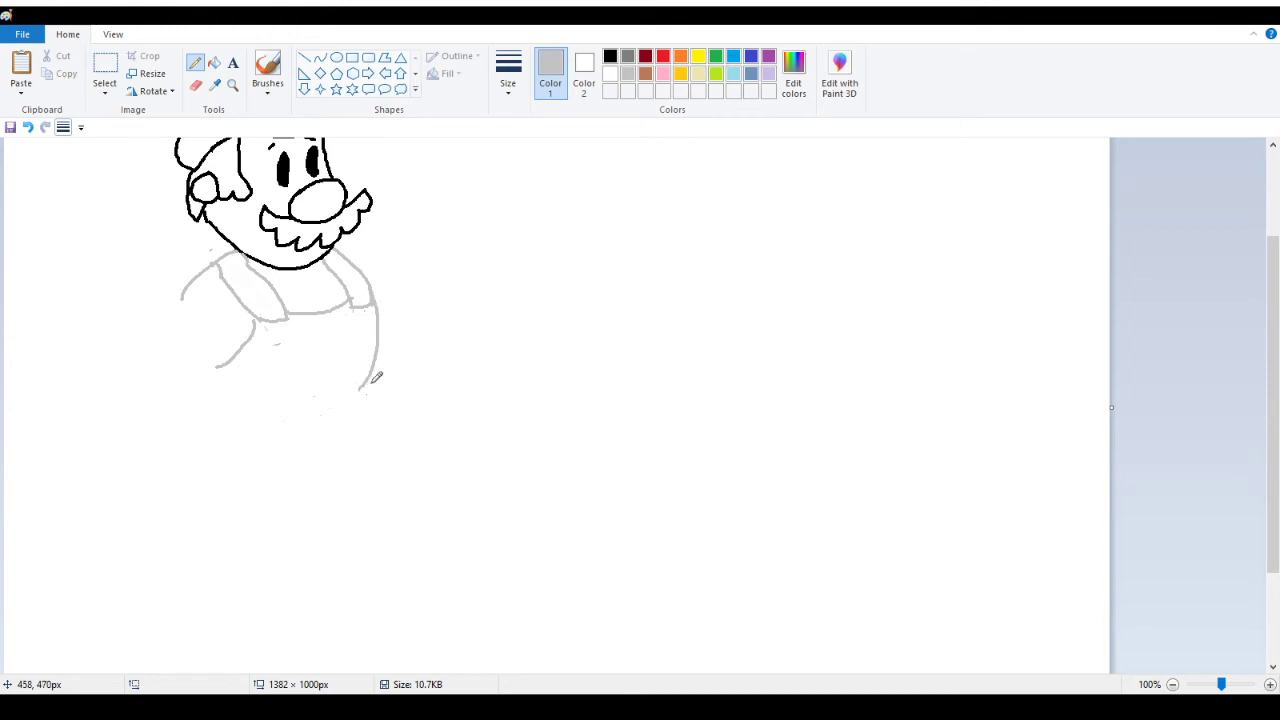
mouse_move(361, 389)
mouse_down()
mouse_move(373, 458)
mouse_move(393, 471)
mouse_move(389, 528)
mouse_up()
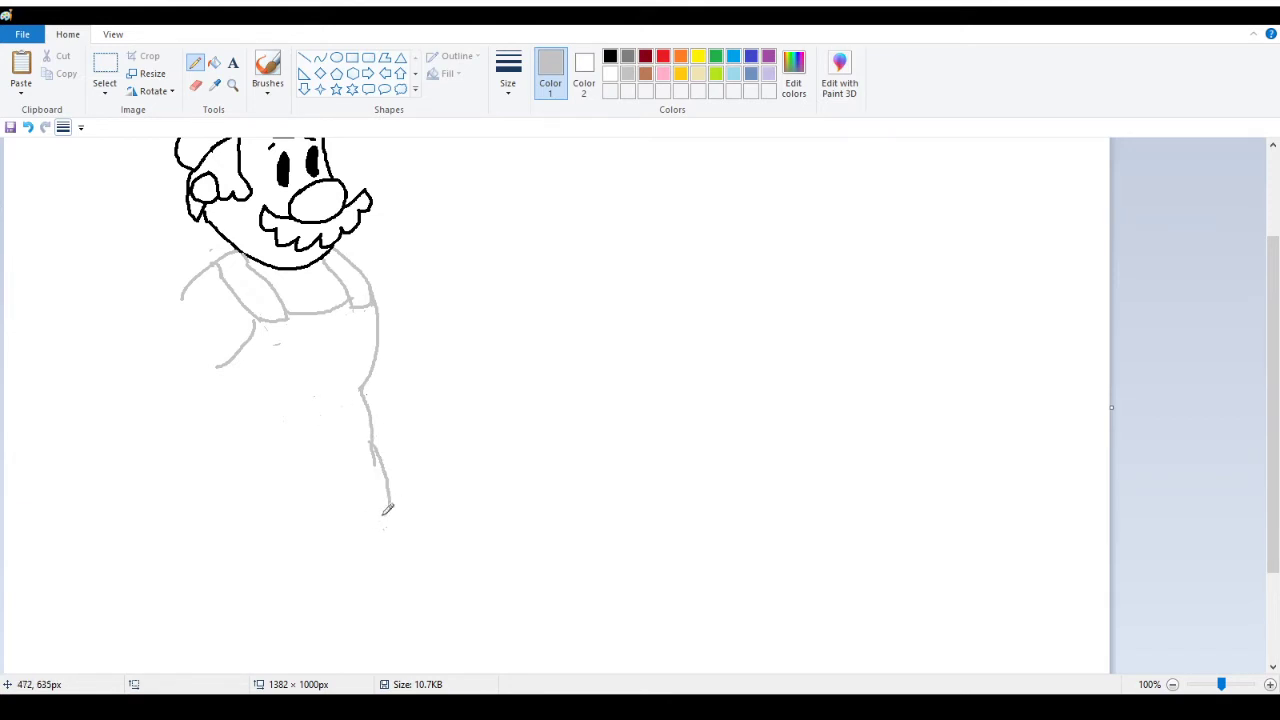
drag(390, 503, 356, 509)
mouse_move(317, 413)
mouse_down()
mouse_move(341, 463)
mouse_move(343, 520)
mouse_move(364, 504)
mouse_up()
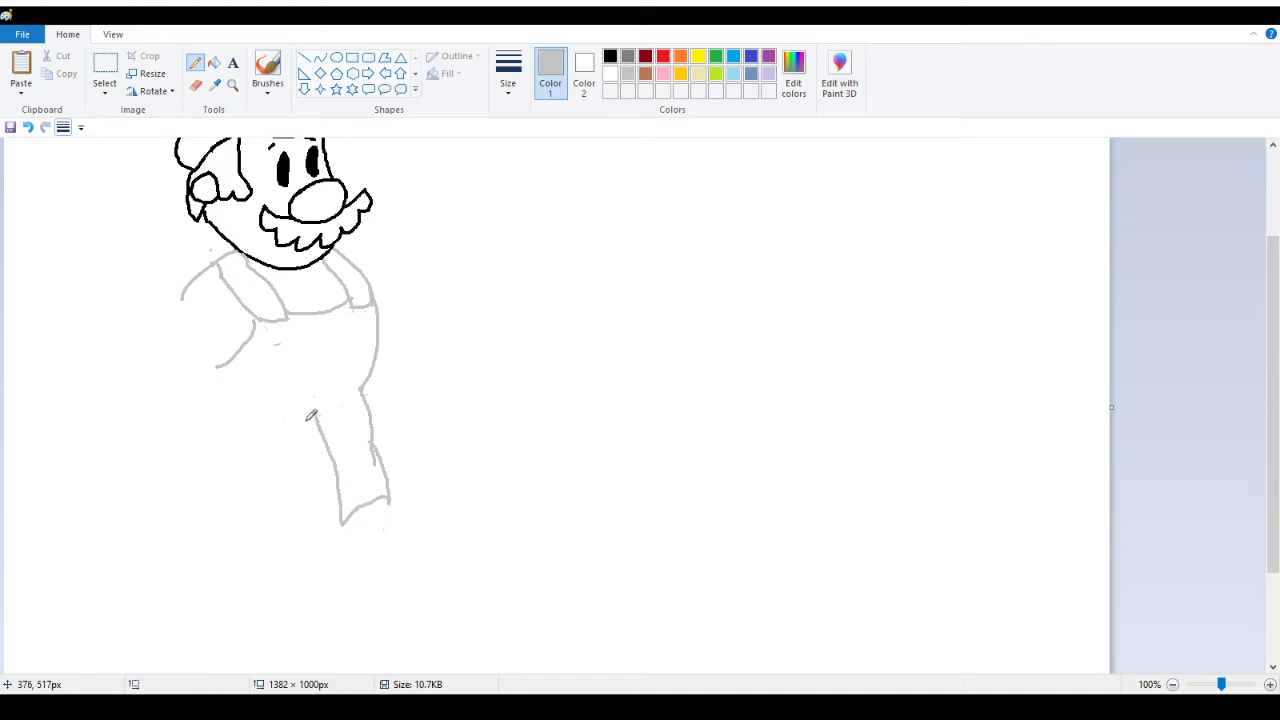
Sketch the crotch line and the left trouser leg with its cuff in light gray
drag(318, 409, 289, 420)
key(ctrl+z)
mouse_move(293, 413)
mouse_down()
mouse_move(295, 473)
mouse_move(267, 529)
mouse_up()
mouse_move(297, 488)
mouse_down()
mouse_move(302, 524)
mouse_move(258, 532)
mouse_up()
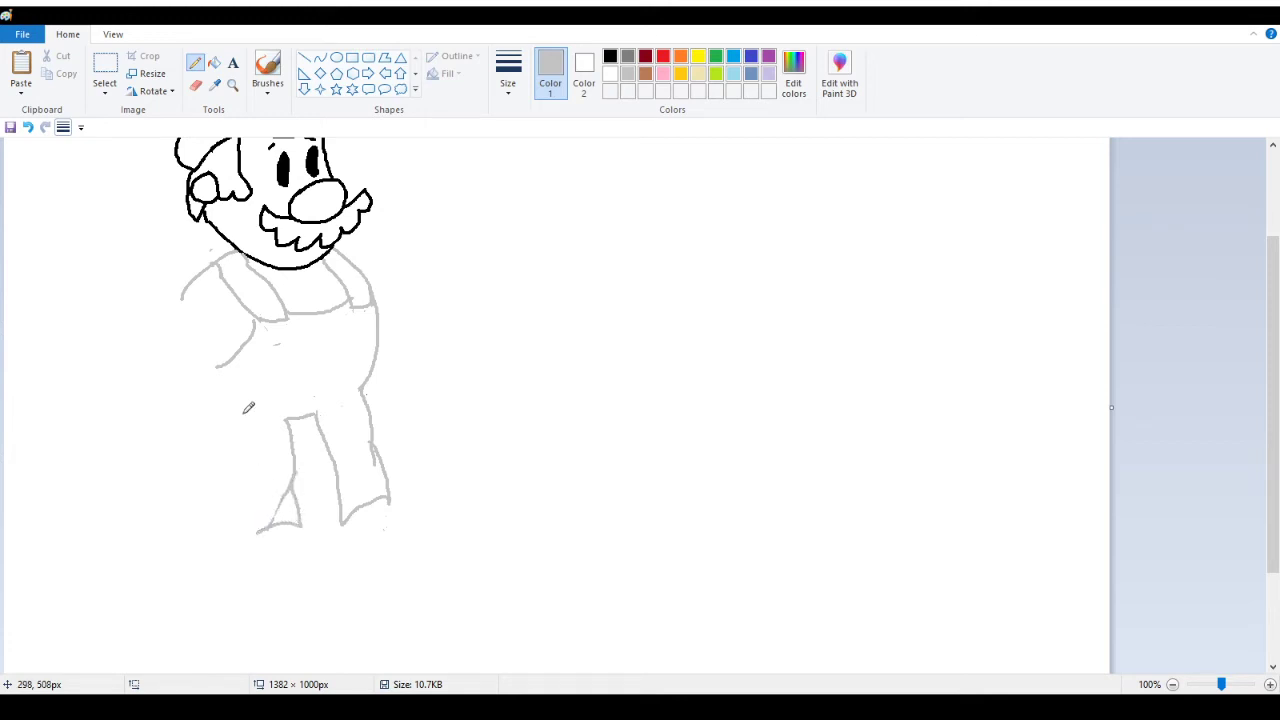
drag(241, 412, 255, 532)
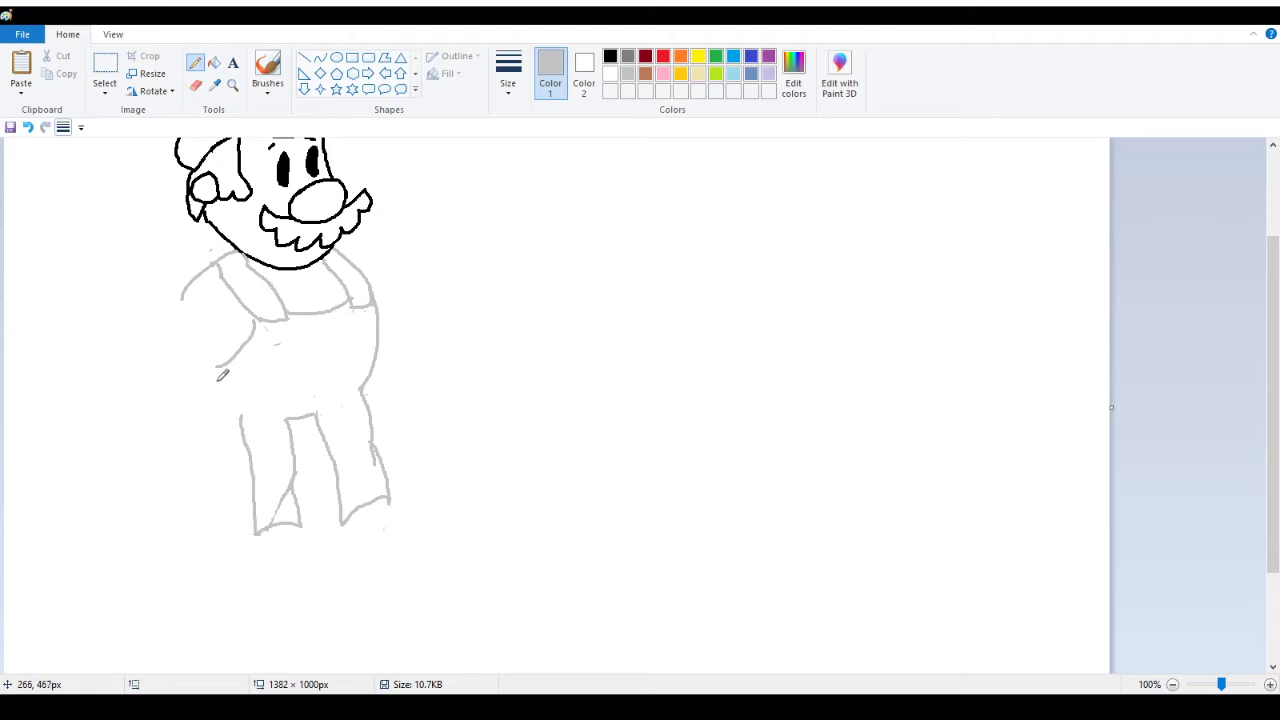
Sketch the left hip and inner arm line, and add the right arm with its sleeve cuff and hand in light gray
mouse_move(245, 410)
mouse_down()
mouse_move(216, 332)
mouse_move(212, 390)
mouse_move(210, 369)
mouse_move(226, 318)
mouse_up()
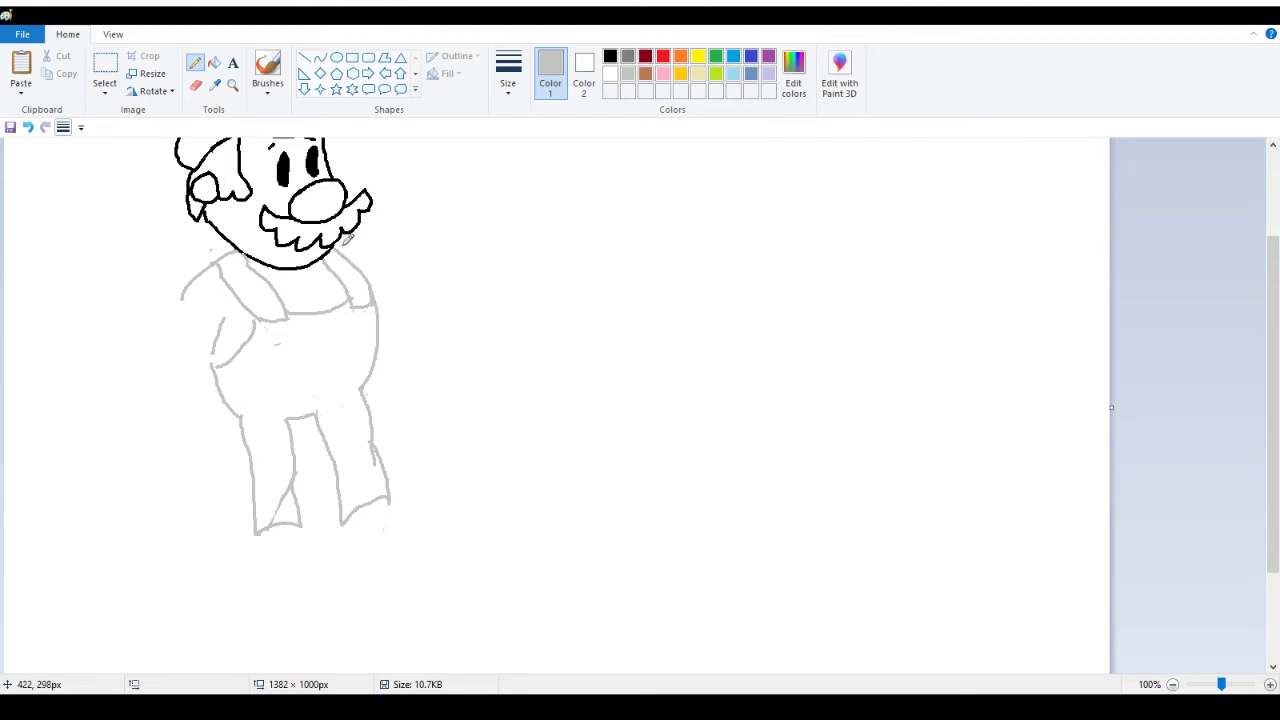
mouse_move(338, 248)
mouse_down()
mouse_move(368, 252)
mouse_move(420, 318)
mouse_move(379, 341)
mouse_move(414, 349)
mouse_move(397, 346)
mouse_up()
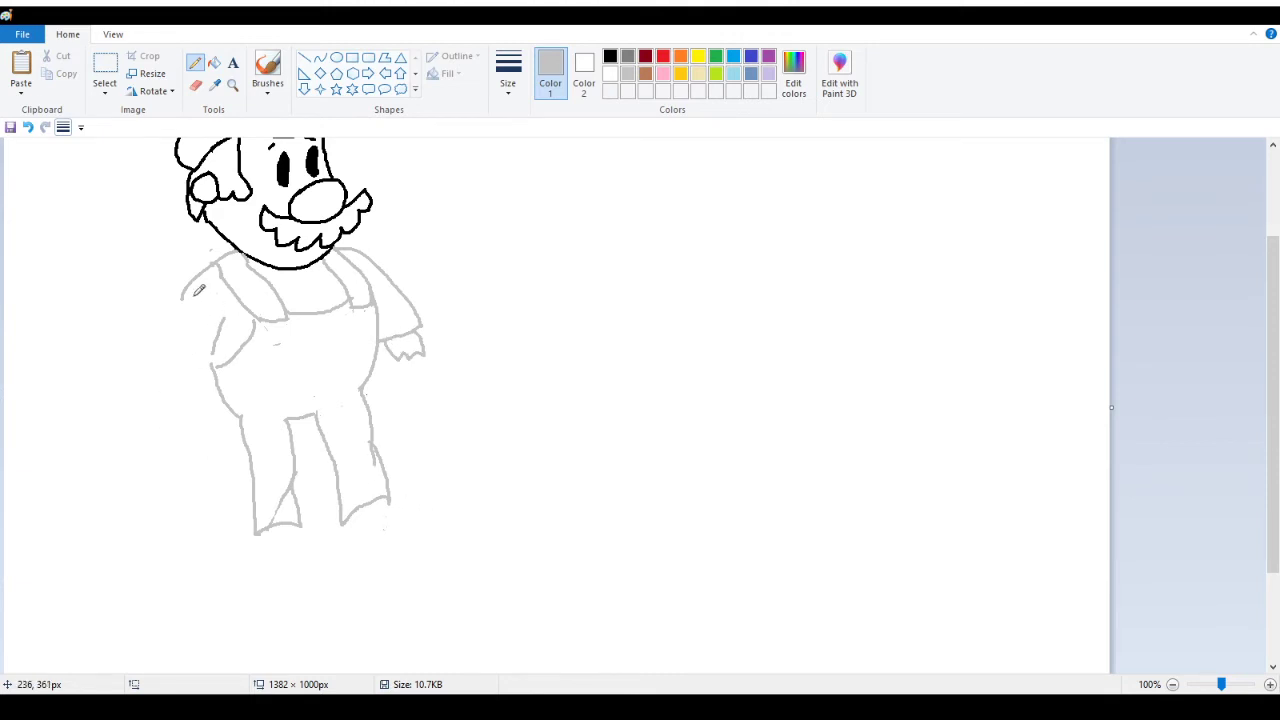
mouse_move(186, 295)
mouse_down()
mouse_move(152, 380)
mouse_move(218, 357)
mouse_move(150, 408)
mouse_move(190, 376)
mouse_up()
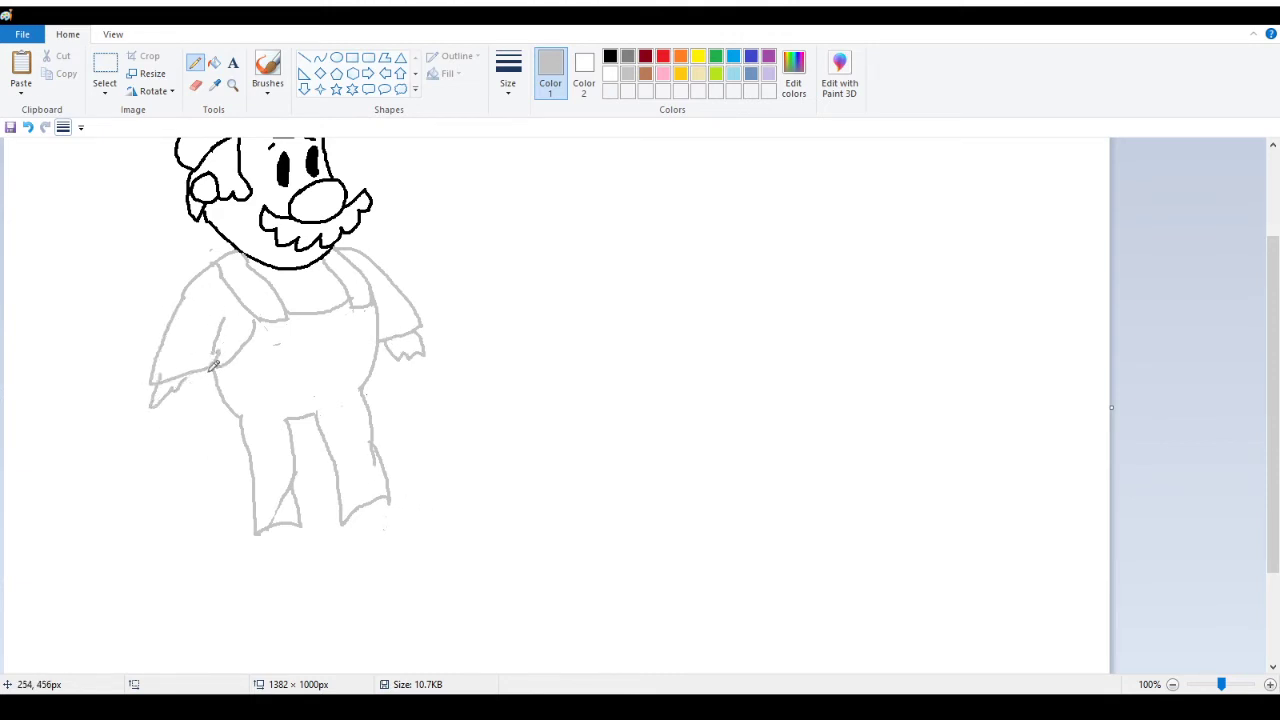
click(29, 128)
click(29, 128)
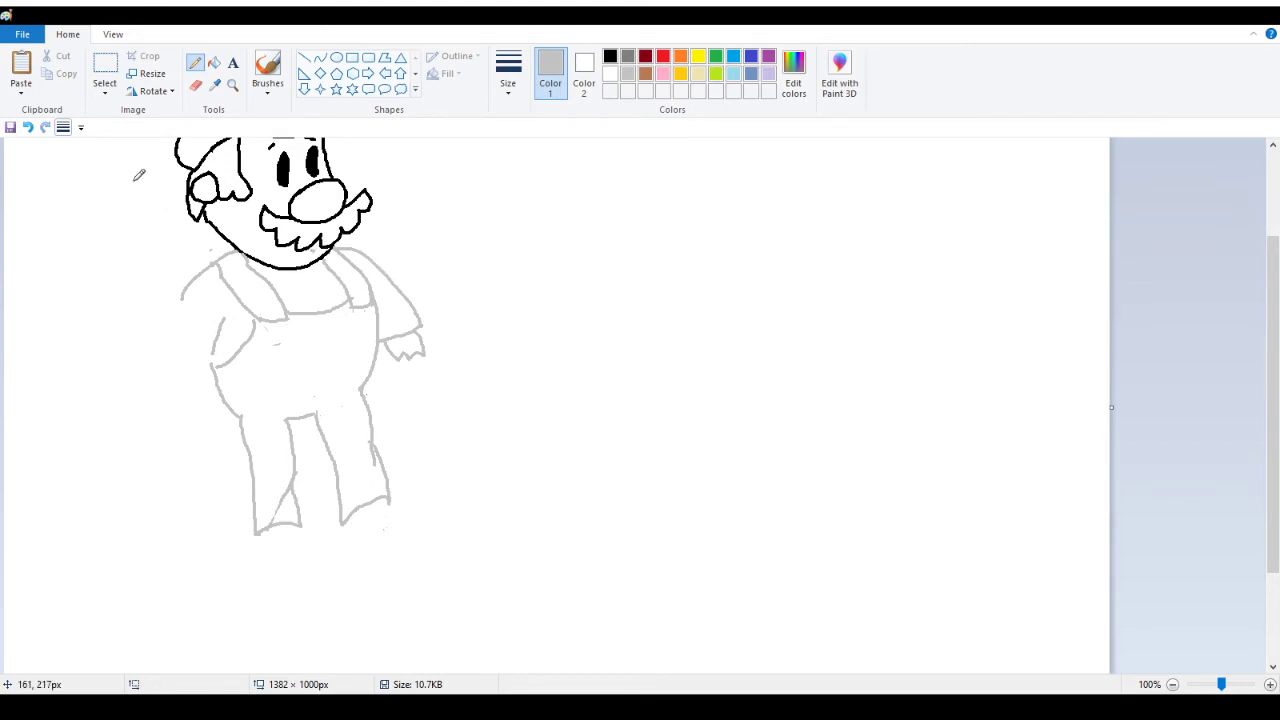
click(32, 136)
Set the Pencil's drawing color to black
scroll(361, 531, down, 3)
scroll(361, 531, up, 6)
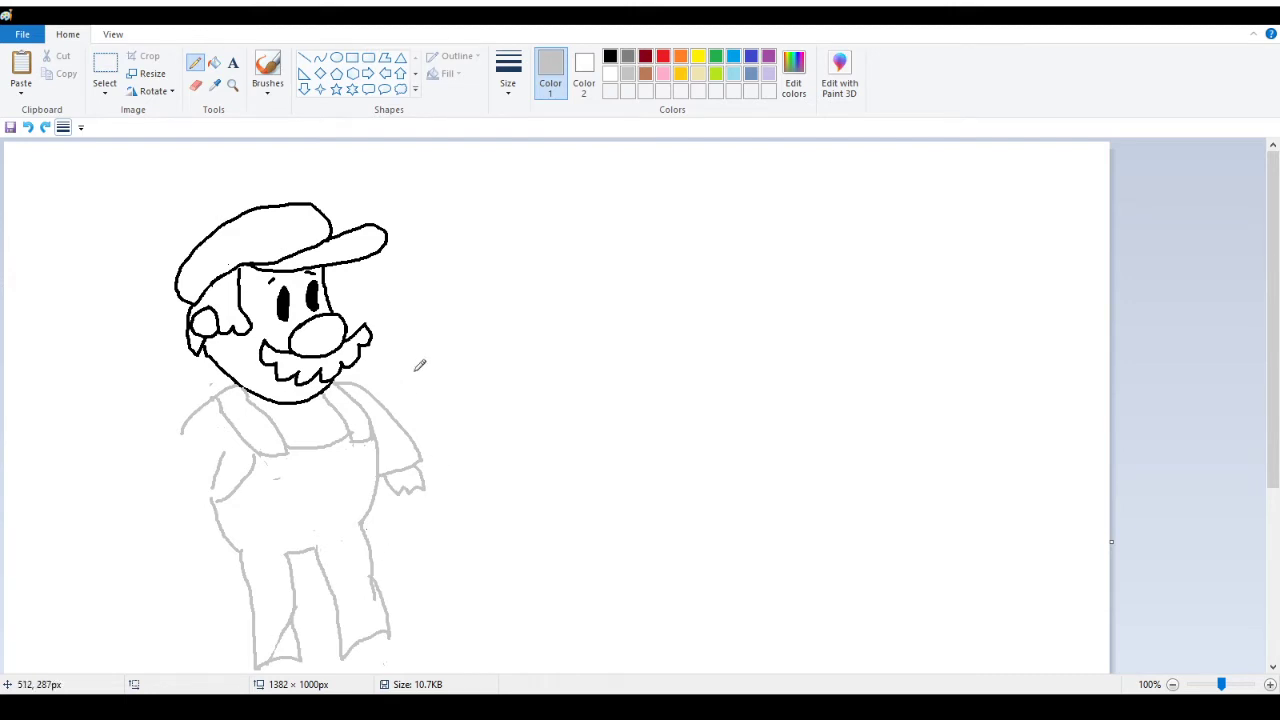
scroll(455, 419, down, 2)
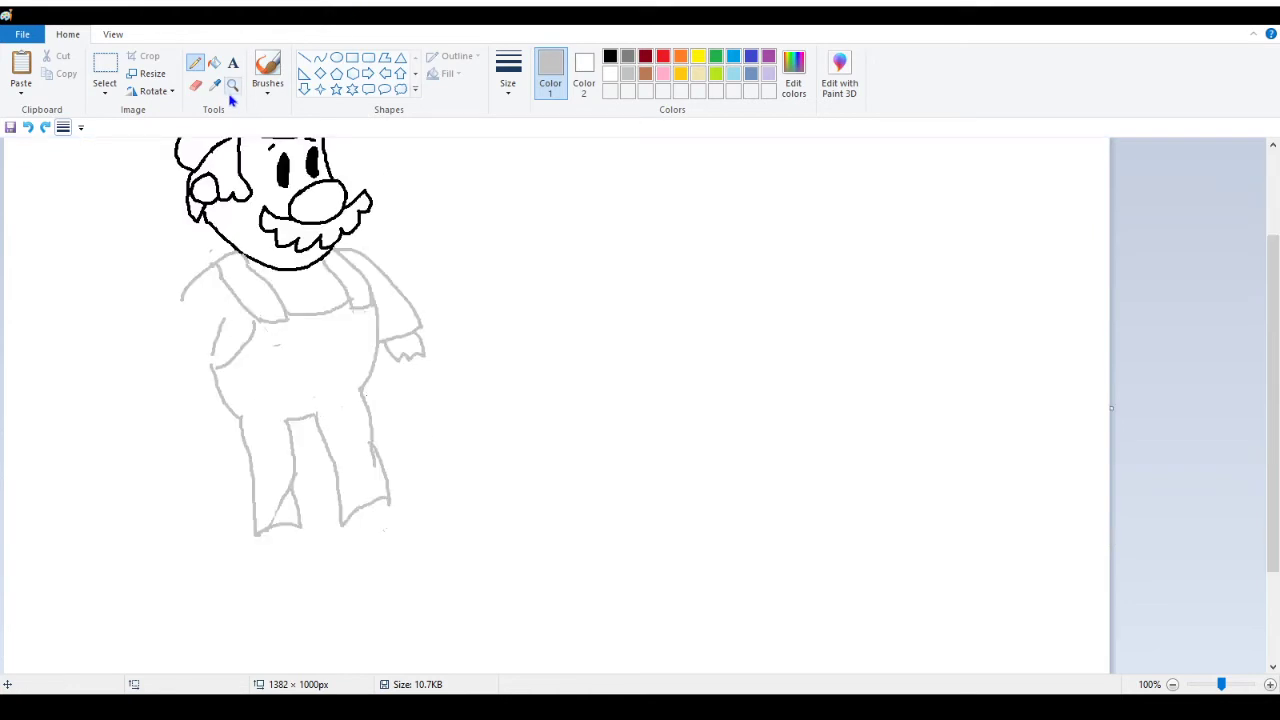
scroll(362, 280, down, 2)
scroll(378, 387, up, 2)
click(610, 56)
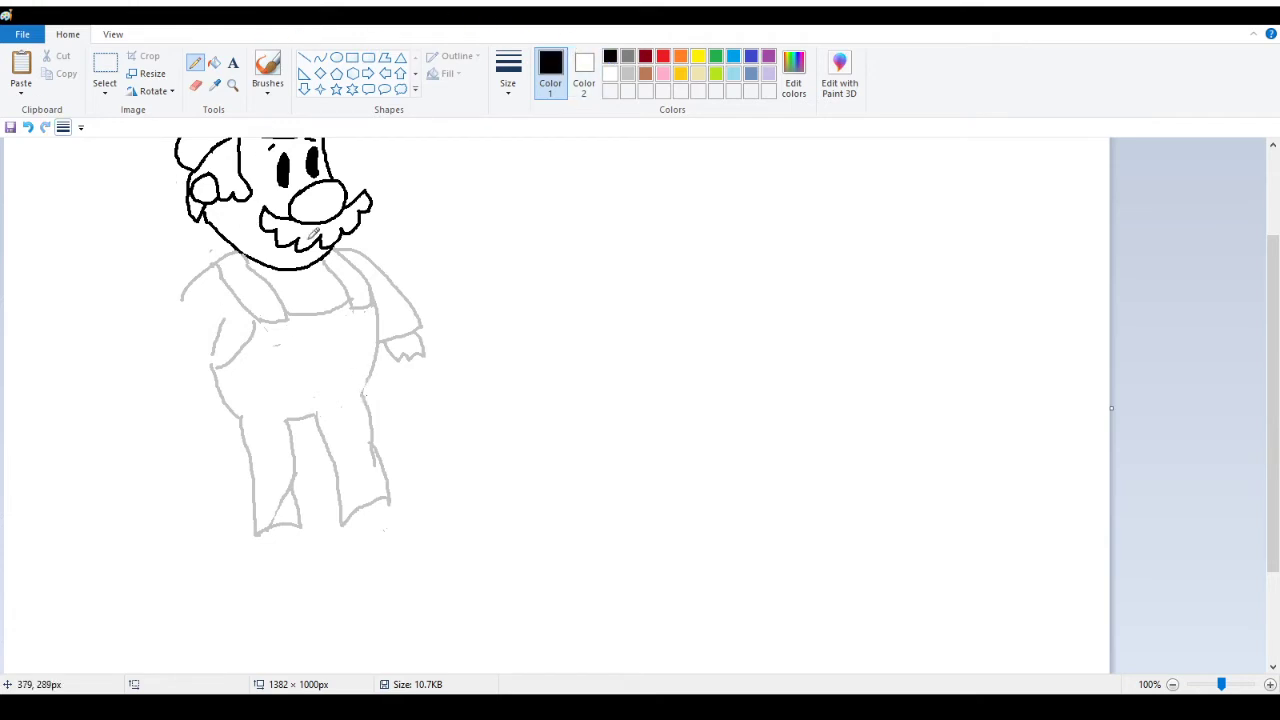
Try to turn the outer line of the right overall strap black by tracing it and by filling the gray line
click(232, 85)
click(285, 275)
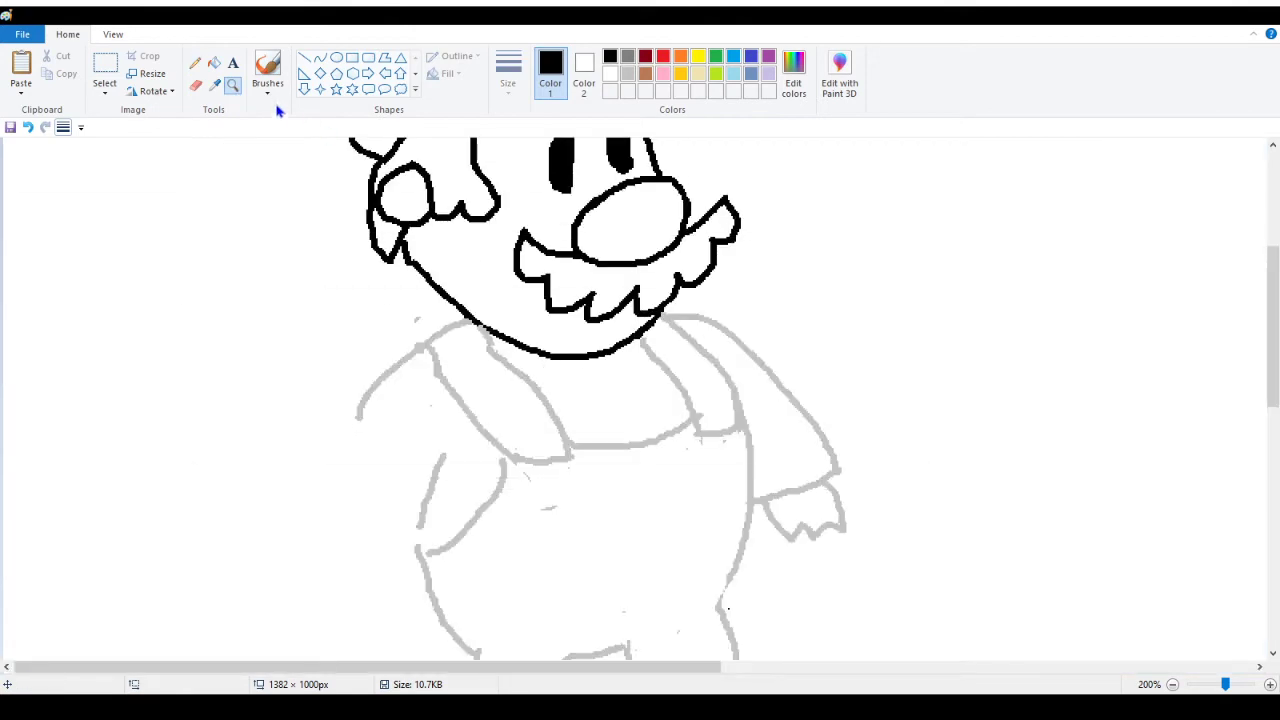
drag(418, 668, 468, 670)
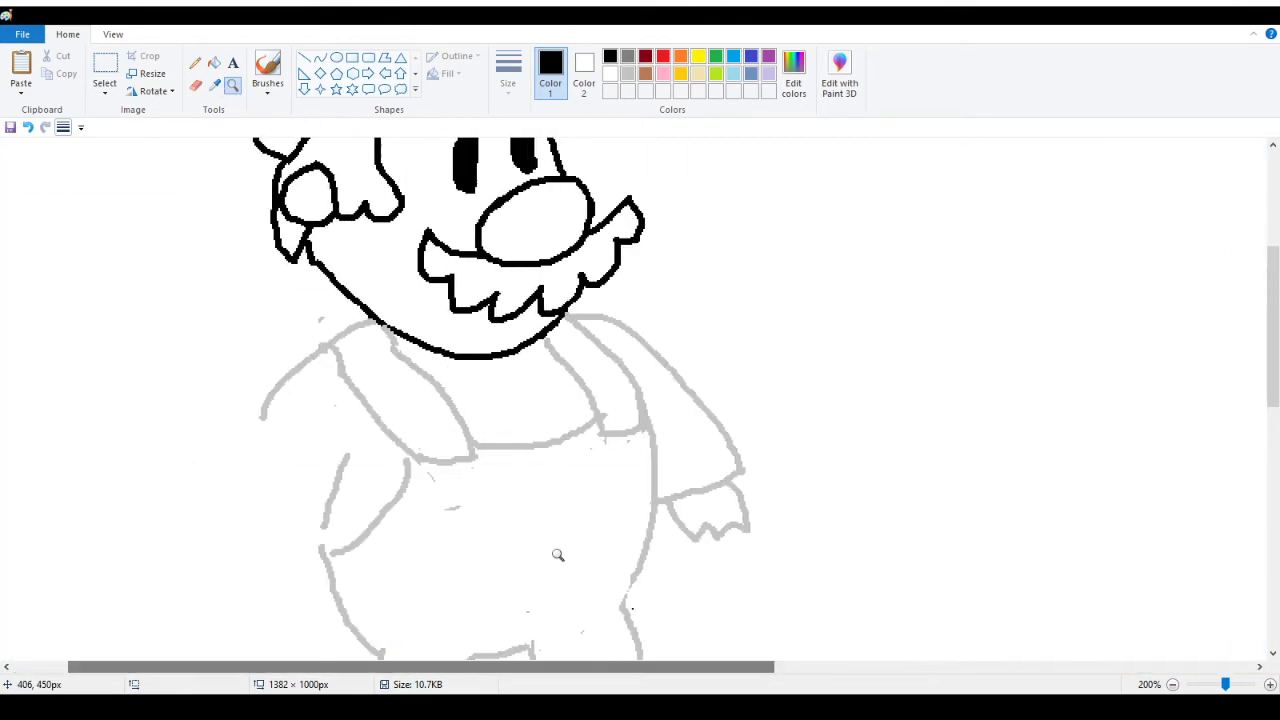
click(195, 62)
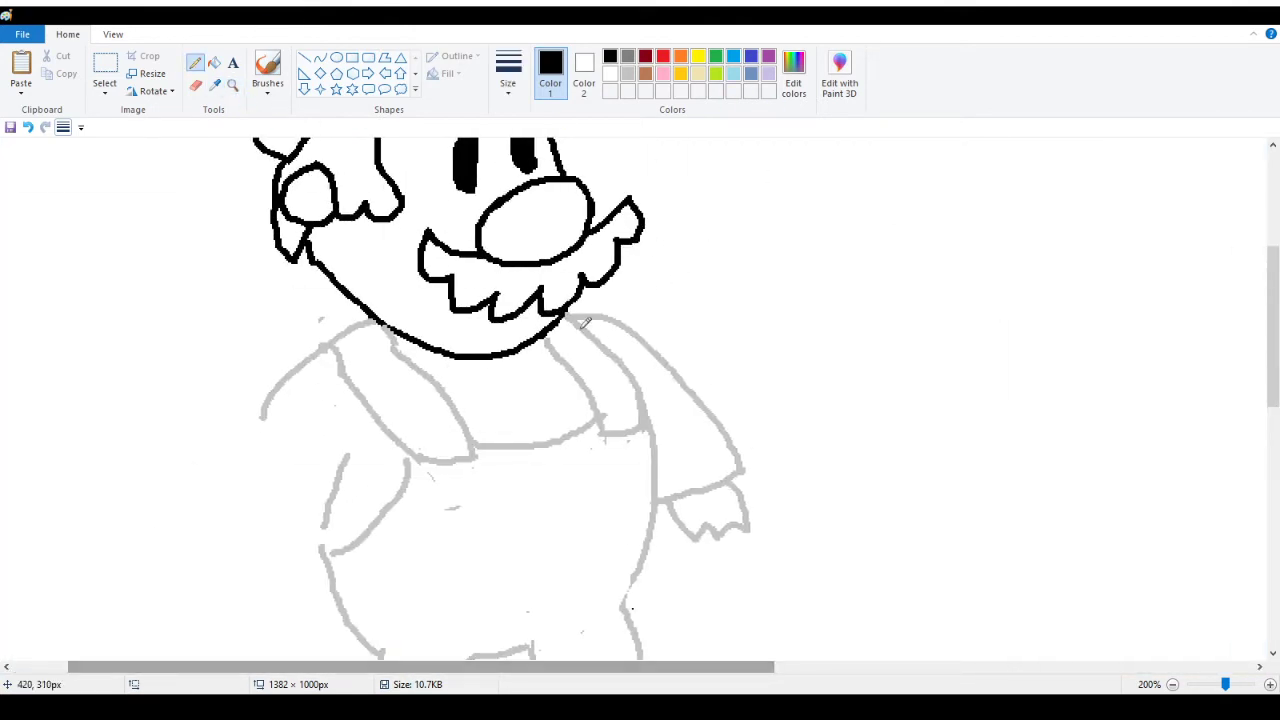
drag(574, 311, 617, 372)
click(28, 127)
click(222, 64)
click(633, 368)
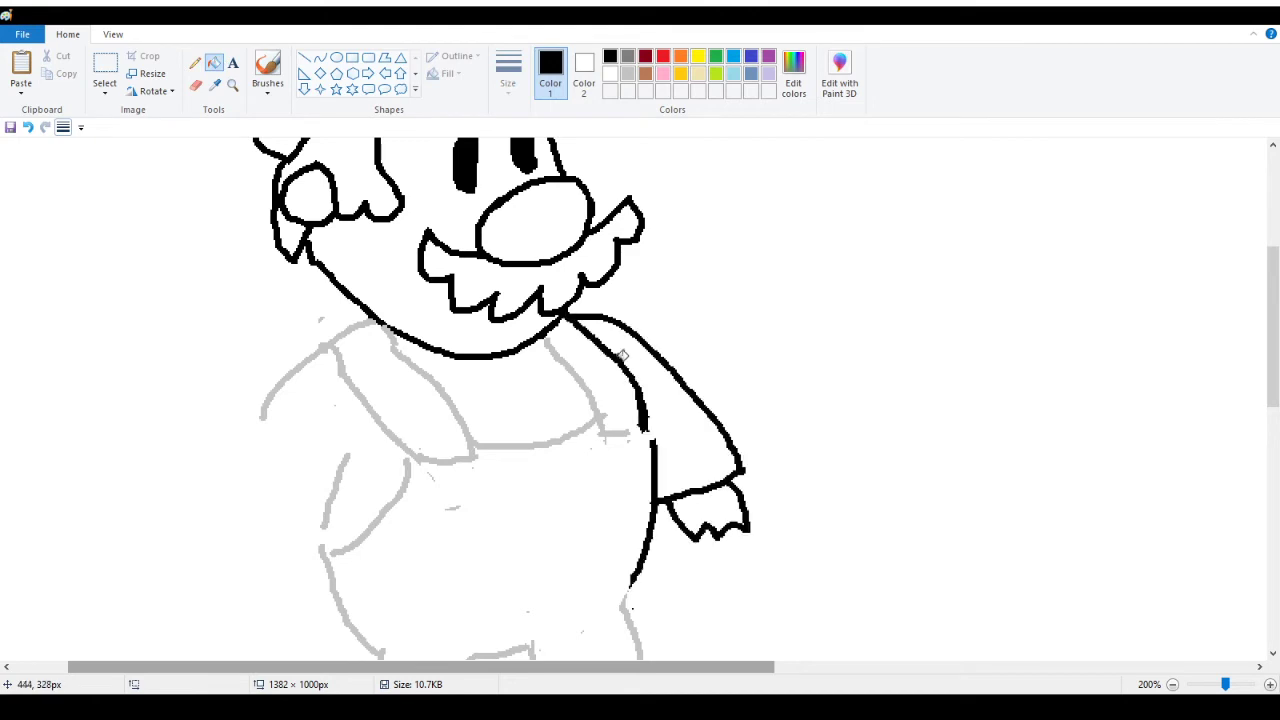
click(28, 127)
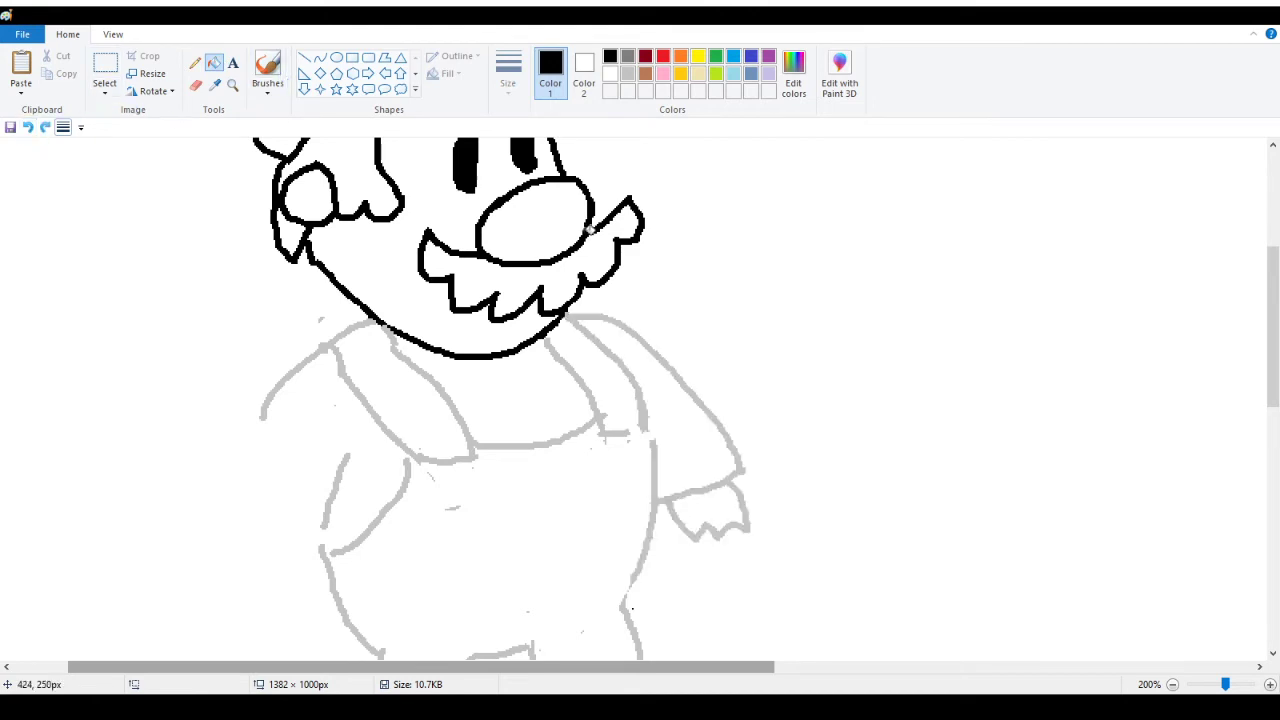
Break the right strap's outer line away from the shoulder line, fill it black, and draw the strap's inner edge and rounded end
click(195, 62)
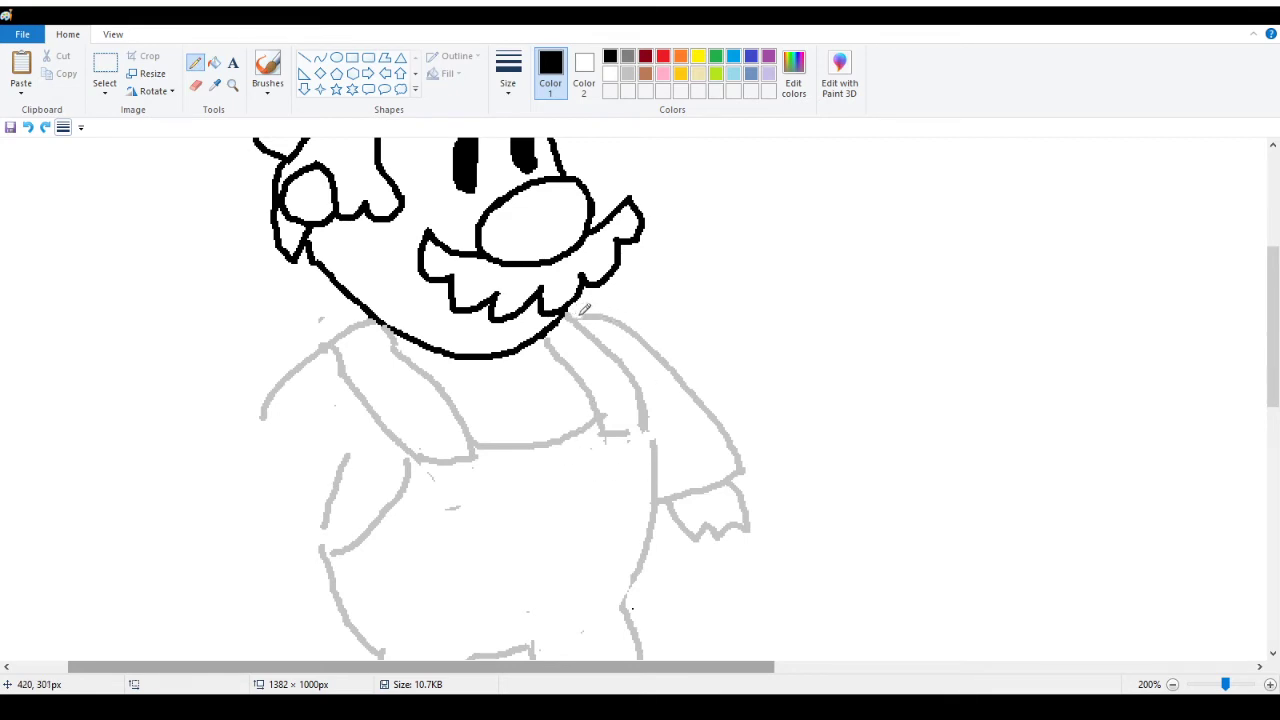
click(214, 63)
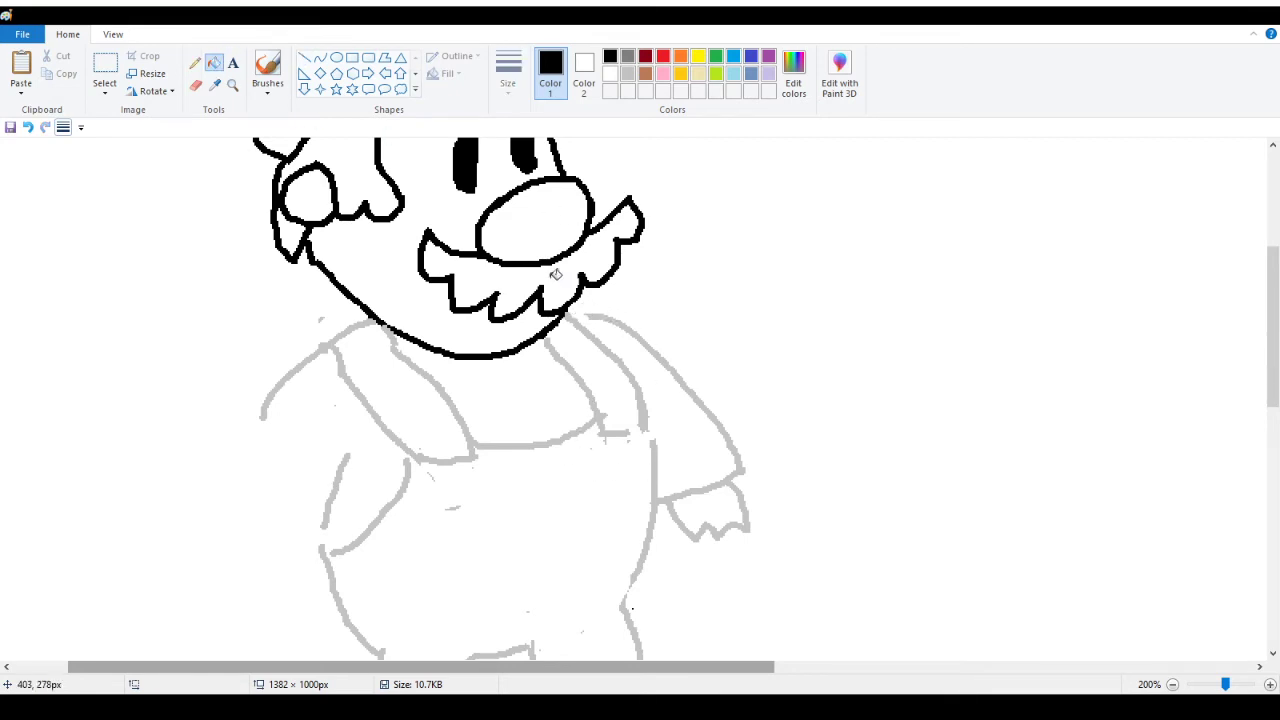
click(598, 343)
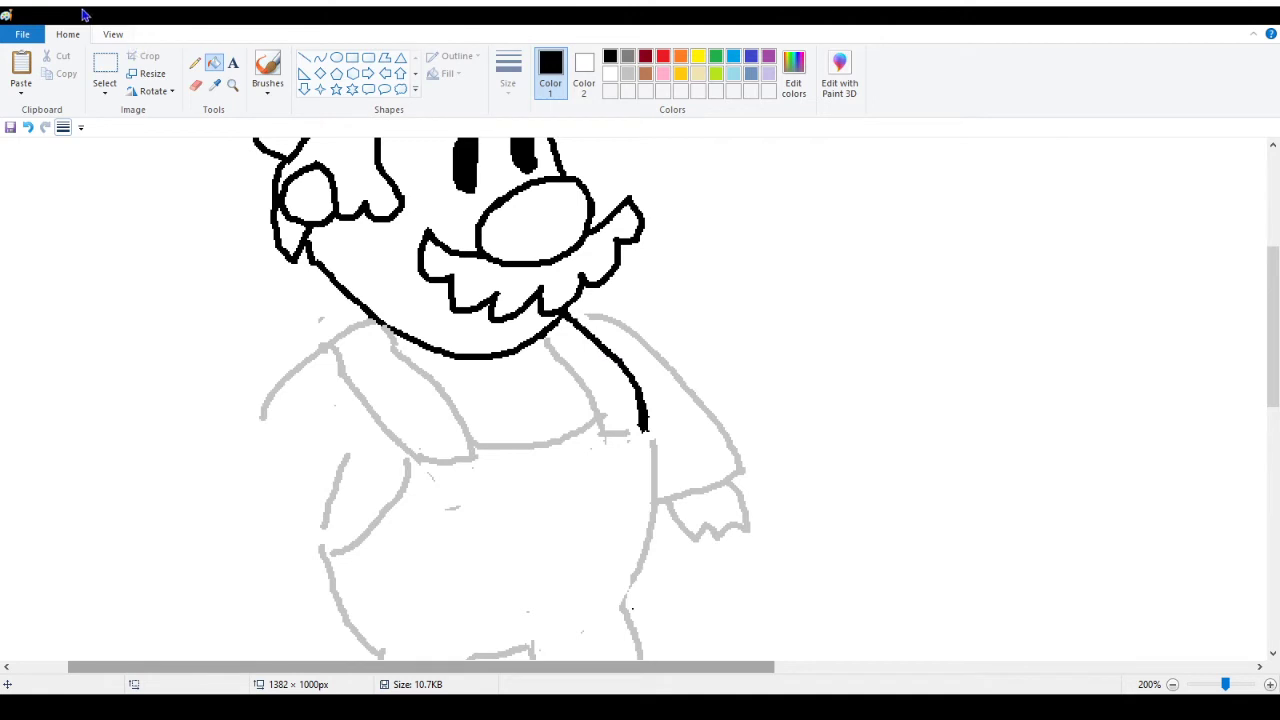
click(195, 62)
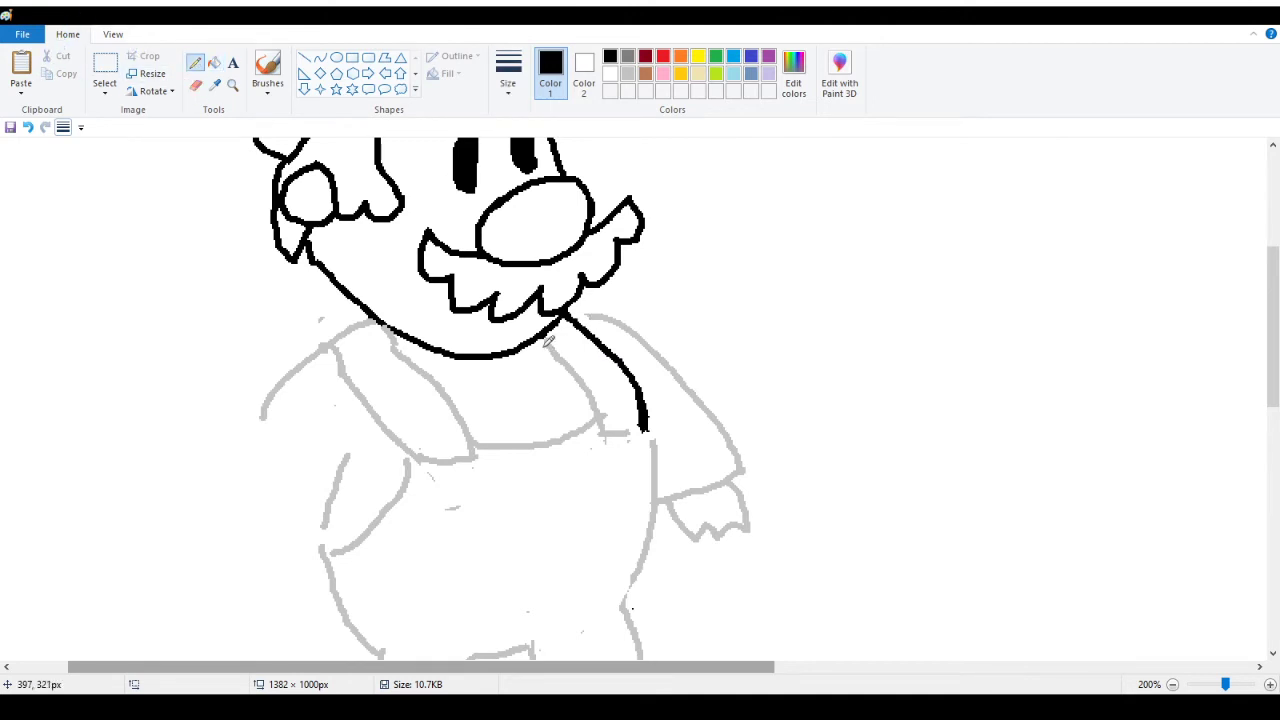
mouse_move(538, 338)
mouse_down()
mouse_move(598, 438)
mouse_move(638, 442)
mouse_move(652, 420)
mouse_up()
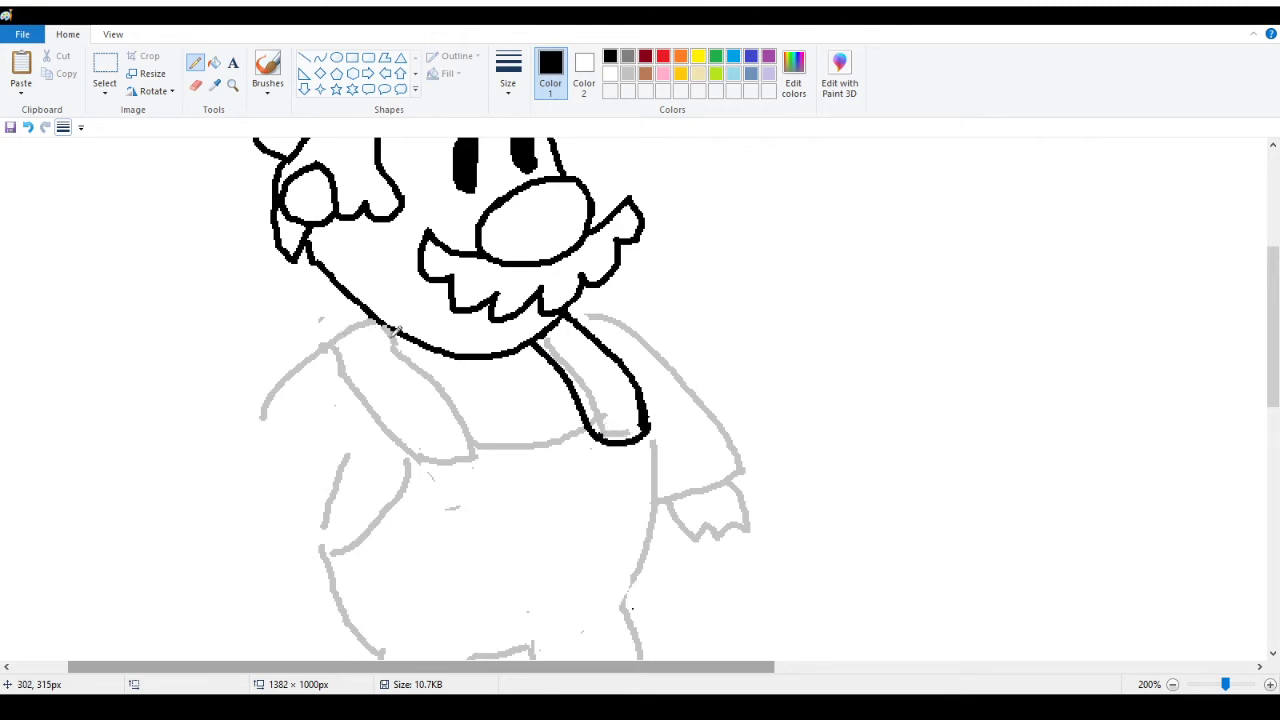
Outline the left overall strap in black from the neck and shoulder down to its end on the bib
mouse_move(386, 334)
mouse_down()
mouse_move(460, 414)
mouse_move(474, 446)
mouse_move(460, 464)
mouse_move(418, 468)
mouse_move(386, 388)
mouse_move(330, 342)
mouse_up()
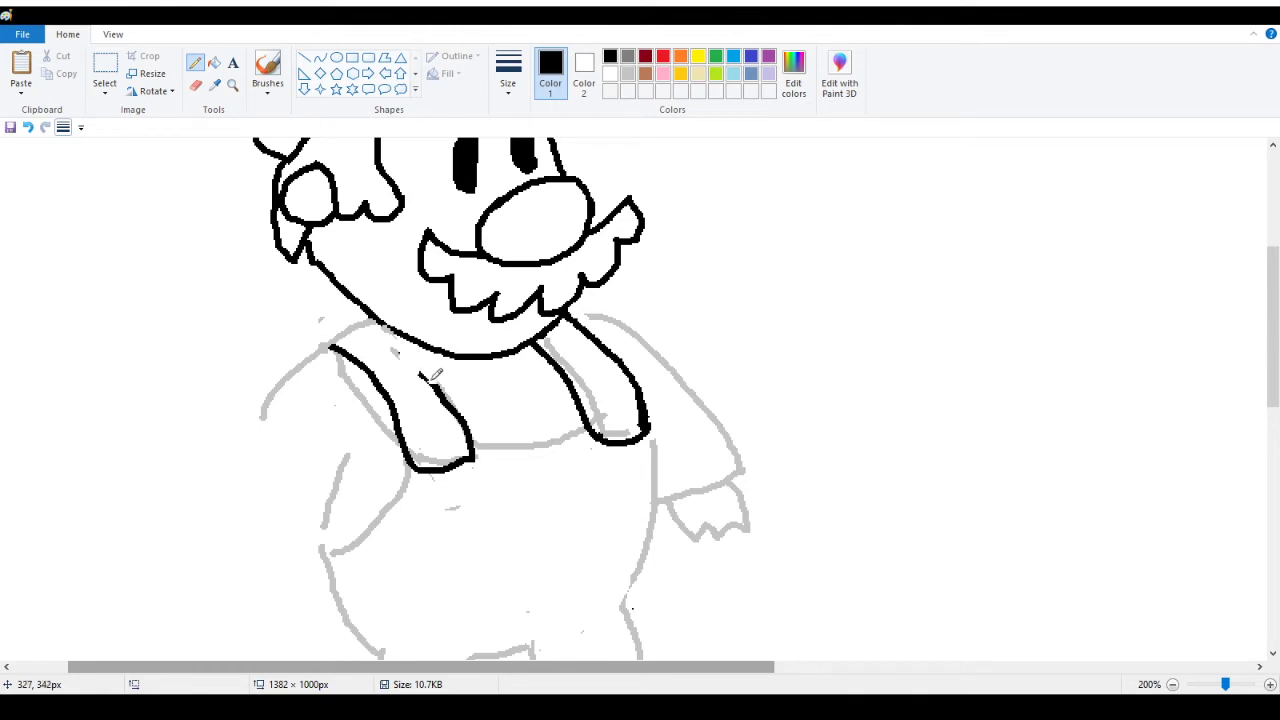
mouse_move(426, 378)
mouse_down()
mouse_move(449, 411)
mouse_move(466, 402)
mouse_move(449, 400)
mouse_move(463, 416)
mouse_move(414, 334)
mouse_up()
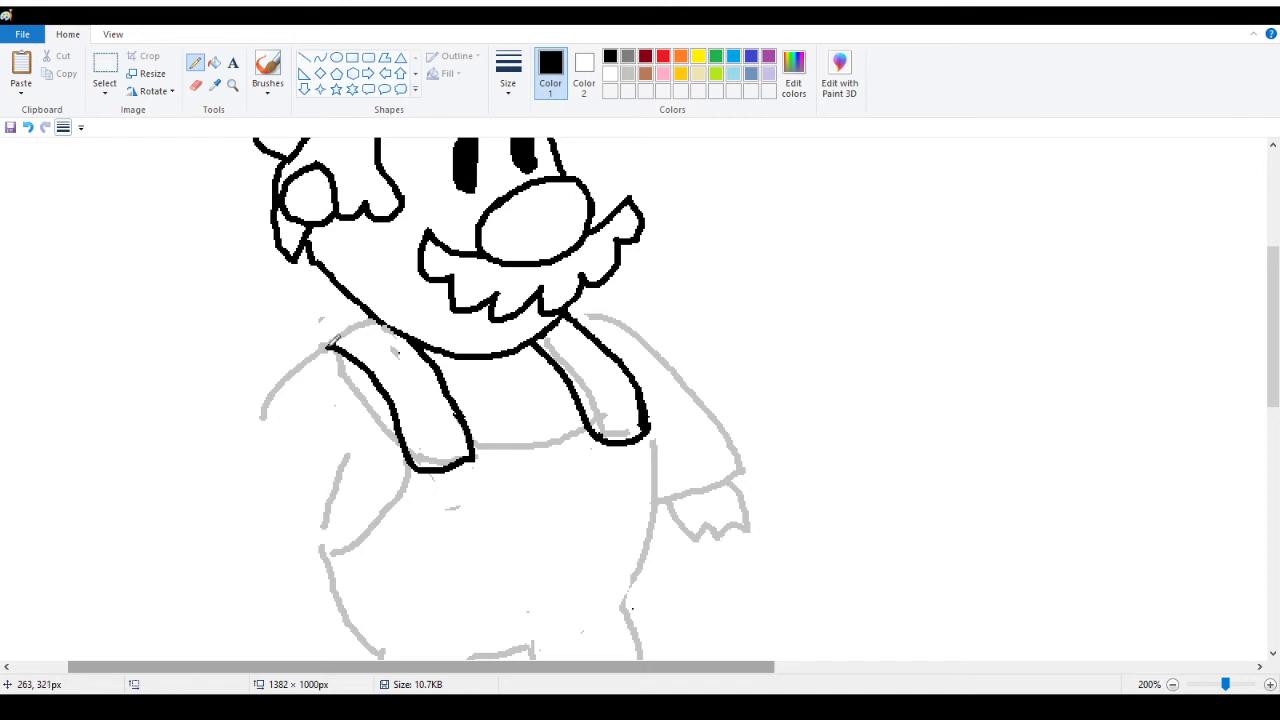
drag(326, 346, 374, 316)
Draw a small round black button near the lower end of each overall strap
mouse_move(427, 429)
mouse_down()
mouse_move(426, 458)
mouse_move(462, 440)
mouse_move(429, 425)
mouse_up()
drag(610, 400, 602, 430)
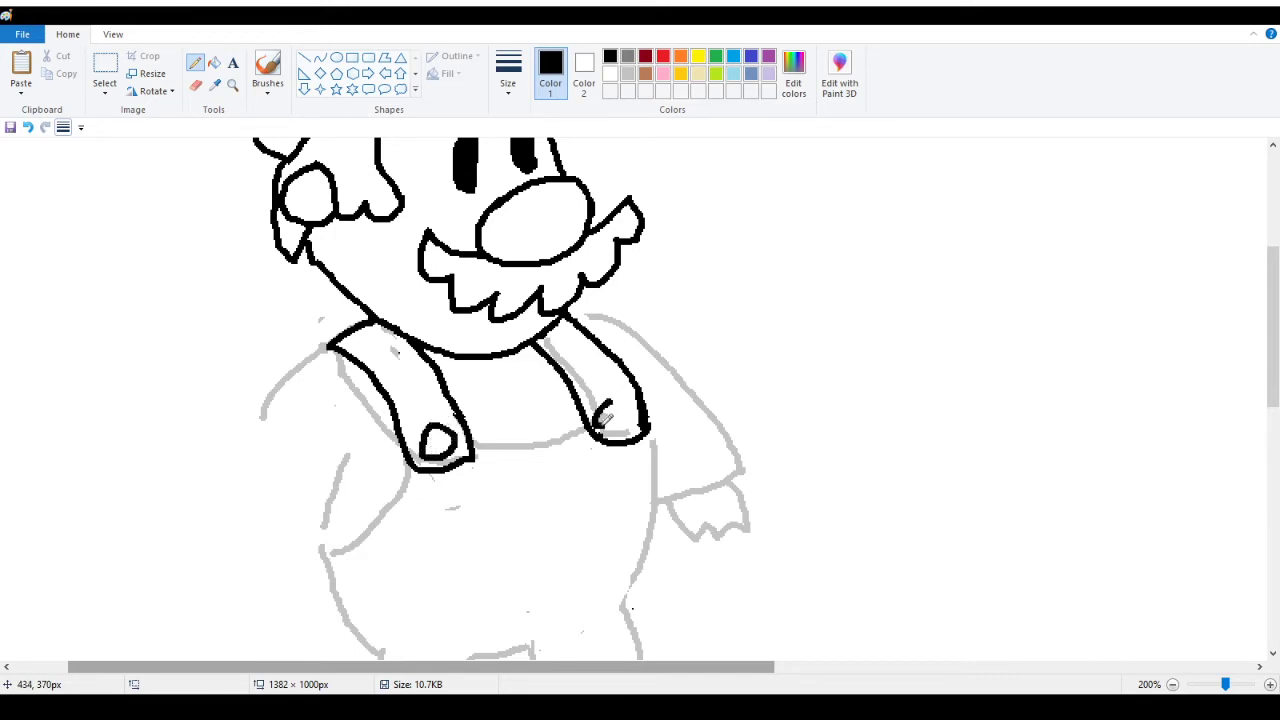
click(30, 128)
drag(644, 414, 640, 401)
mouse_move(616, 400)
mouse_down()
mouse_move(600, 414)
mouse_move(618, 434)
mouse_move(640, 412)
mouse_move(620, 401)
mouse_up()
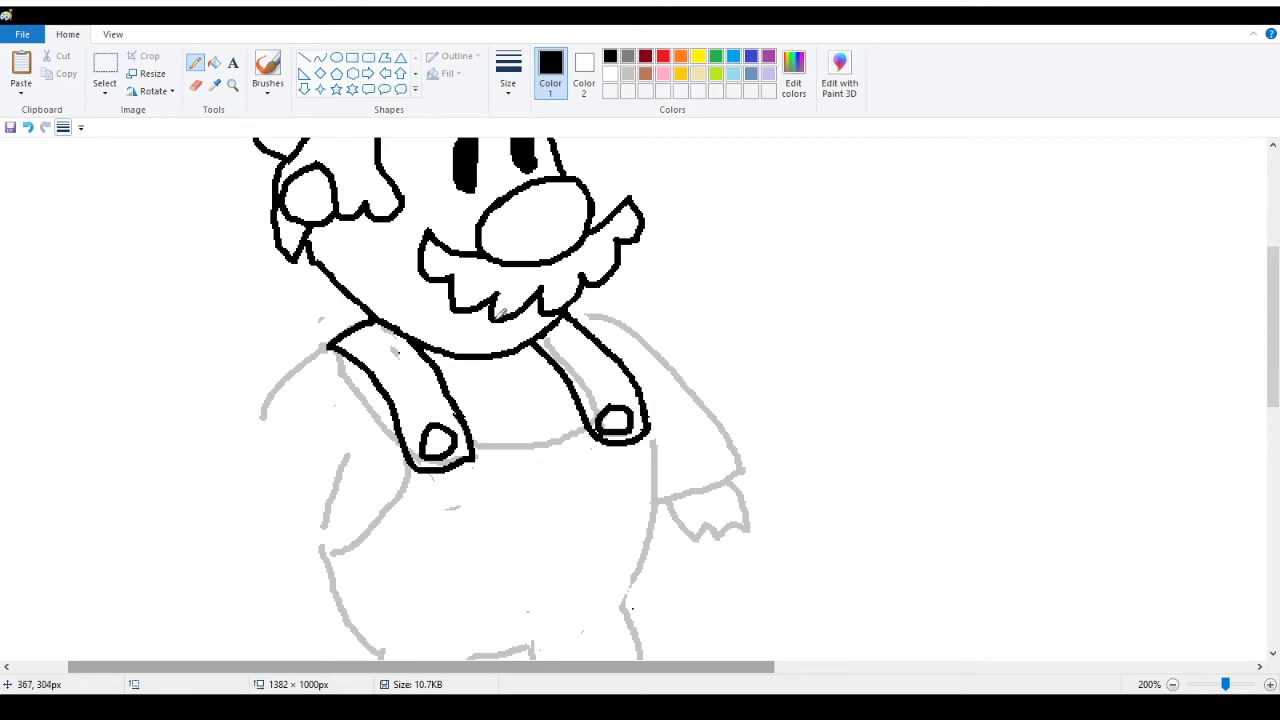
Clean up the left edge of the right strap's button so it stands clear of the strap outline
click(232, 84)
click(700, 472)
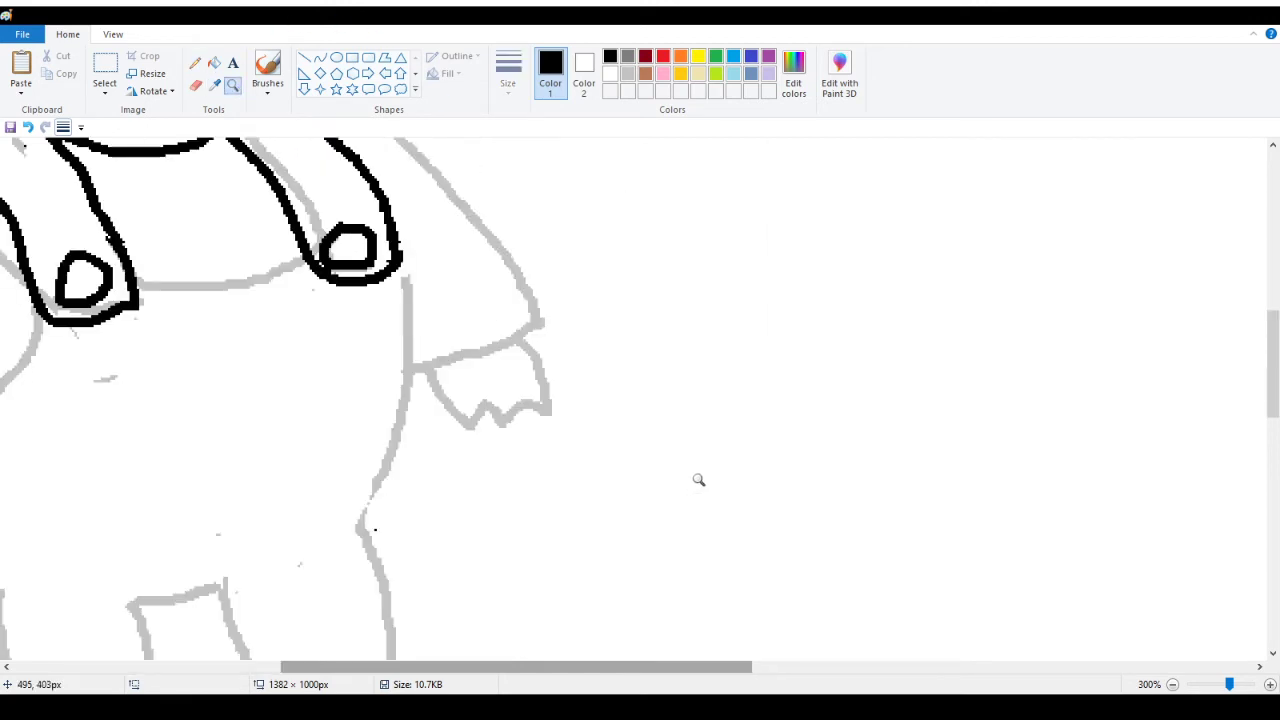
click(314, 281)
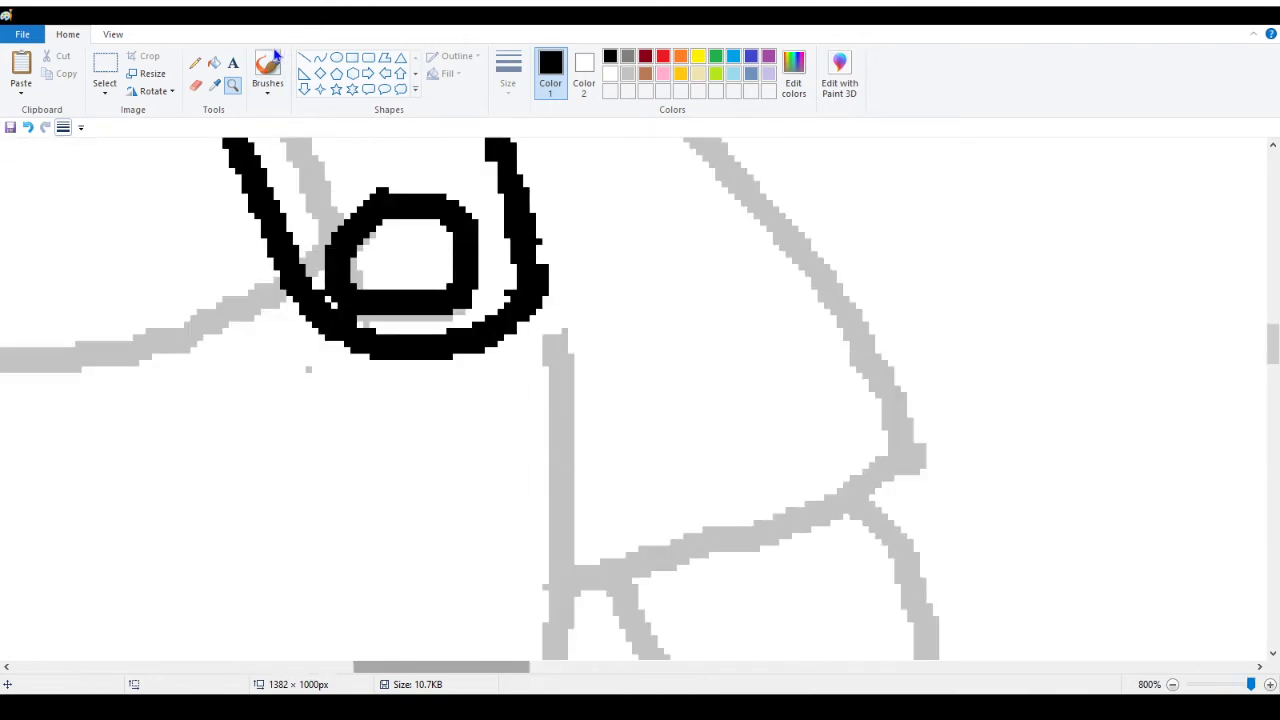
click(196, 66)
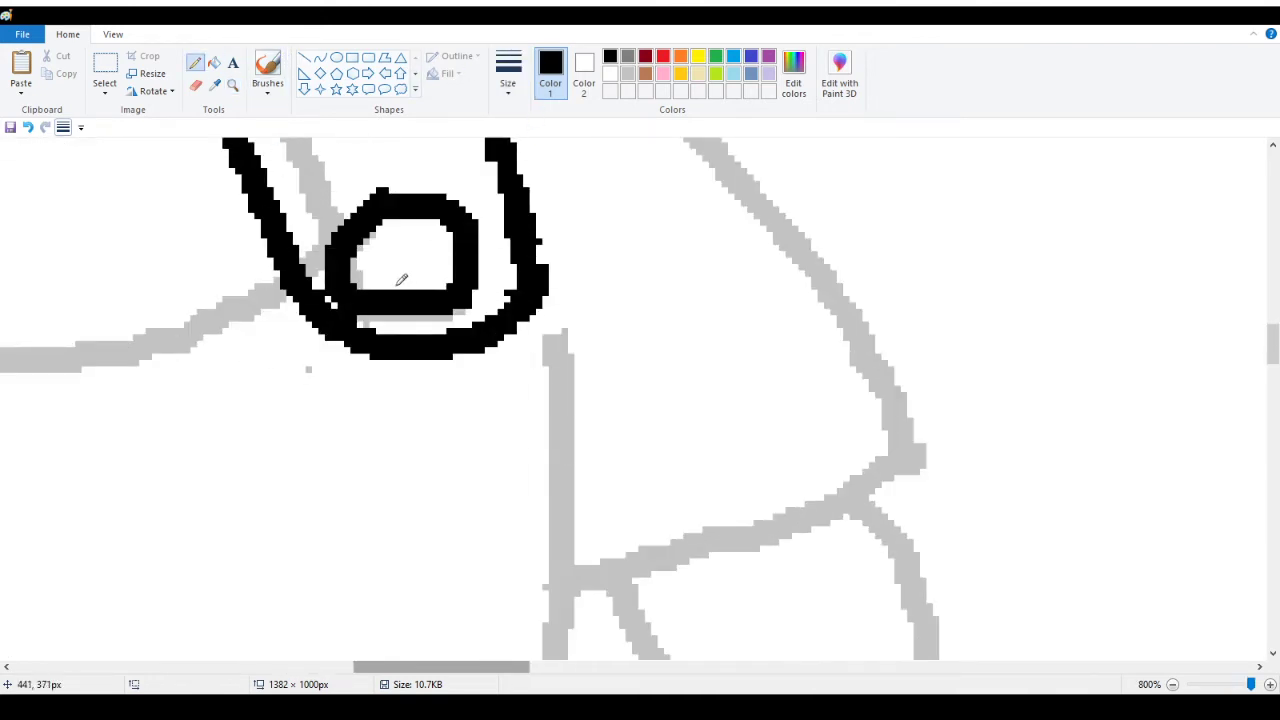
mouse_move(357, 250)
mouse_down()
mouse_move(371, 291)
mouse_move(328, 268)
mouse_move(334, 289)
mouse_move(324, 281)
mouse_move(355, 309)
mouse_move(329, 291)
mouse_move(330, 238)
mouse_move(341, 272)
mouse_up()
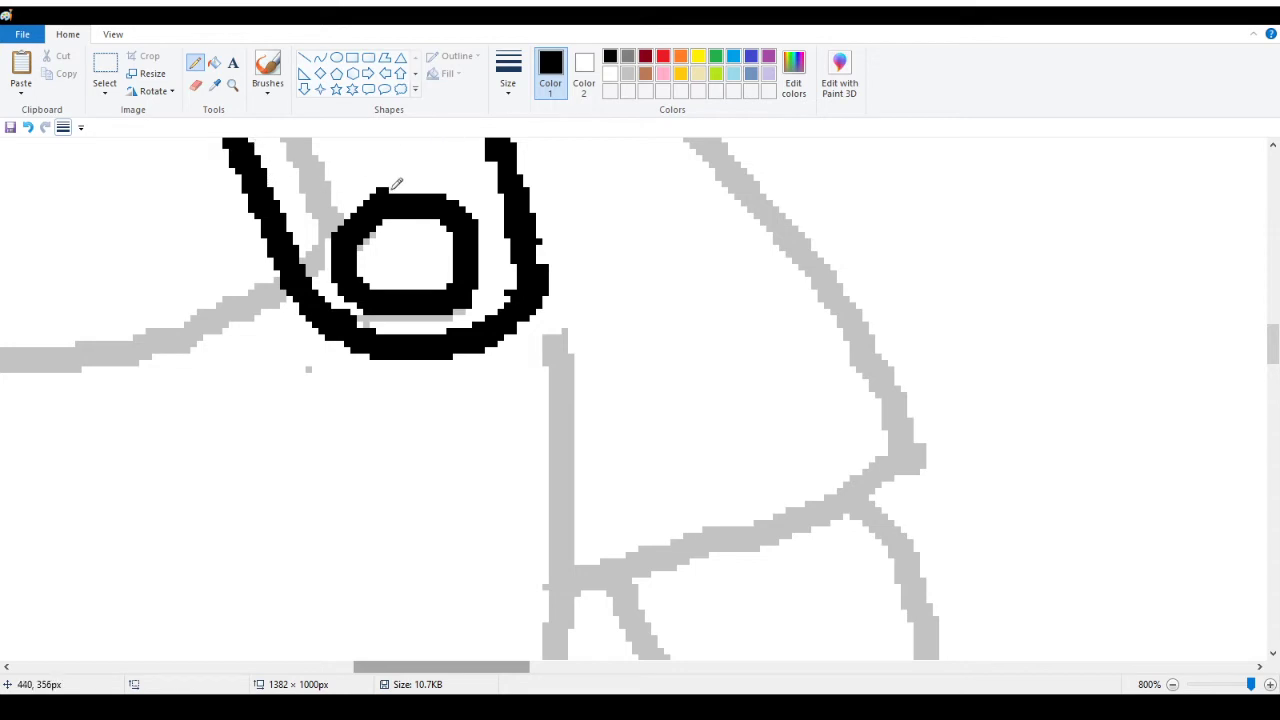
Check the whole figure with its inked straps and buttons
click(232, 85)
right_click(171, 143)
right_click(140, 146)
right_click(114, 149)
right_click(114, 149)
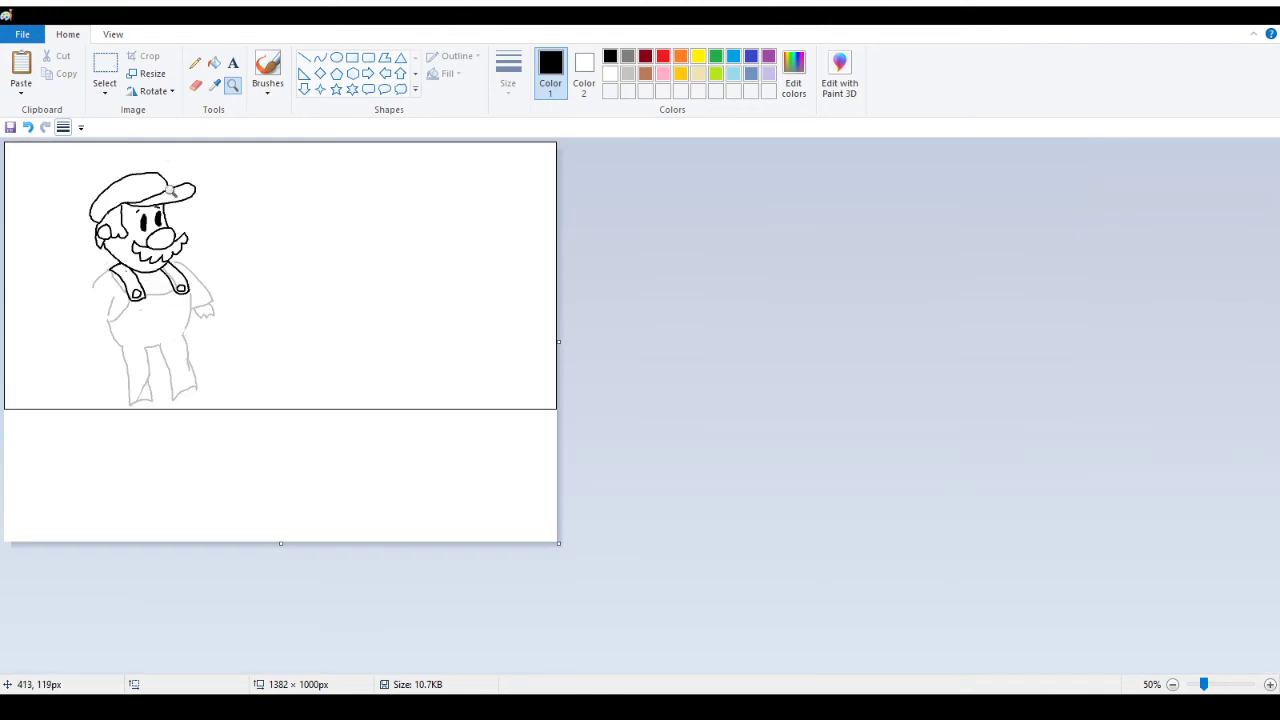
click(171, 191)
click(195, 64)
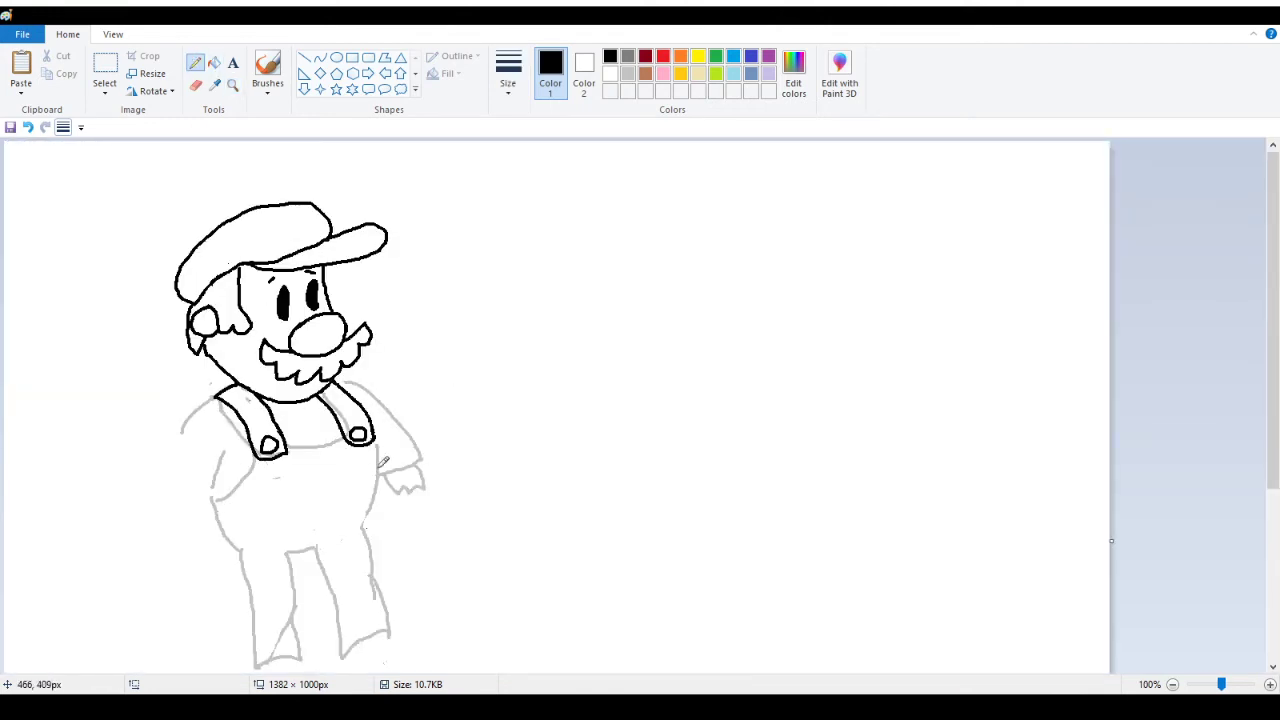
Try to fill the gray line along the right side of the body with black
click(232, 85)
click(400, 406)
scroll(658, 447, down, 5)
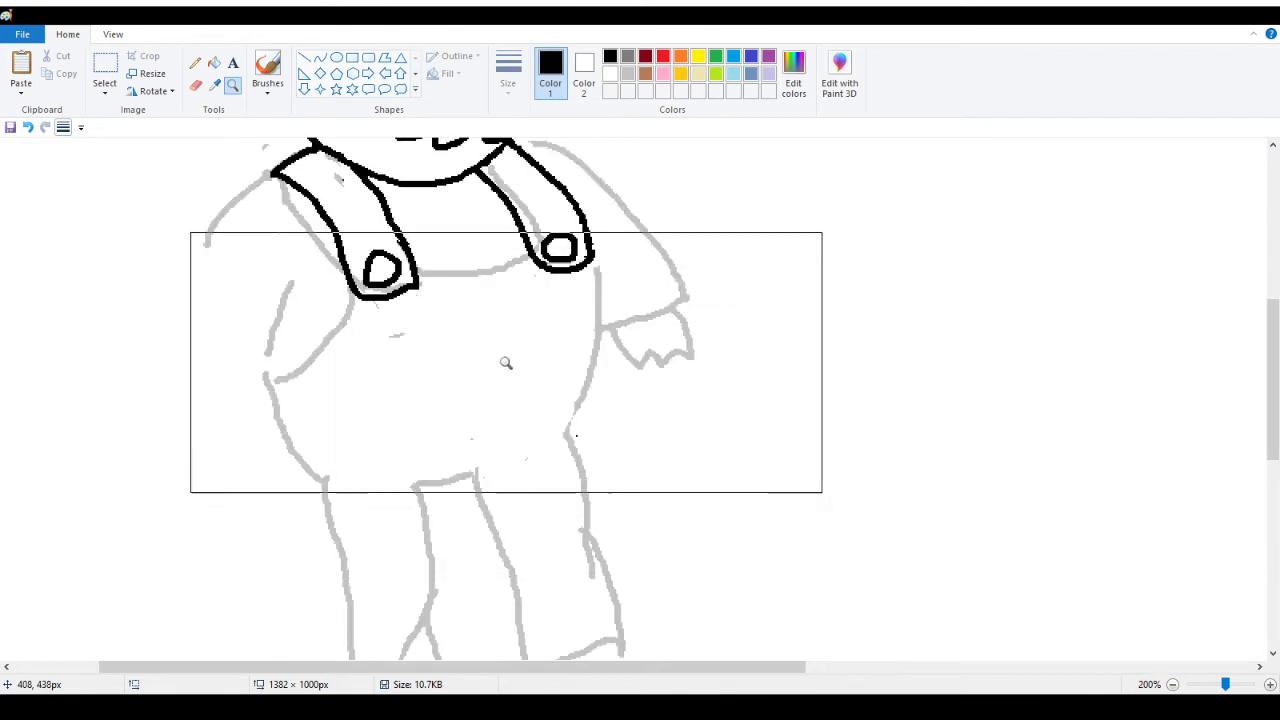
click(195, 64)
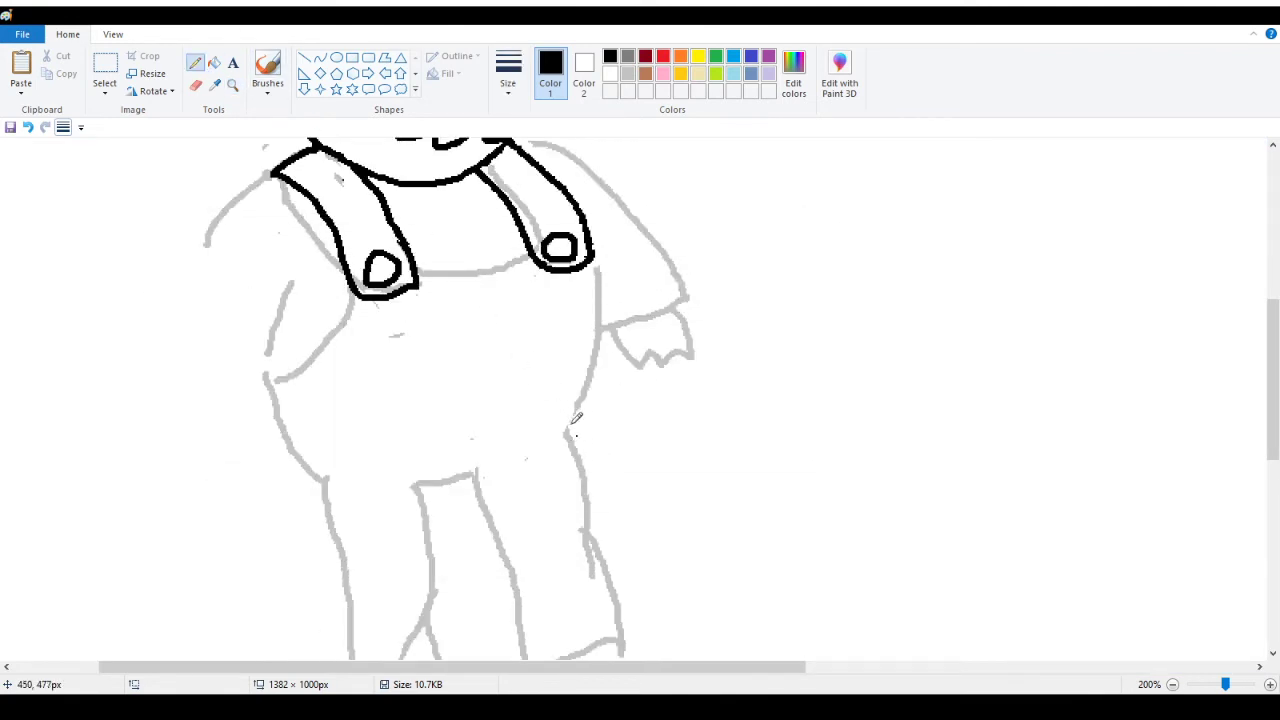
click(217, 66)
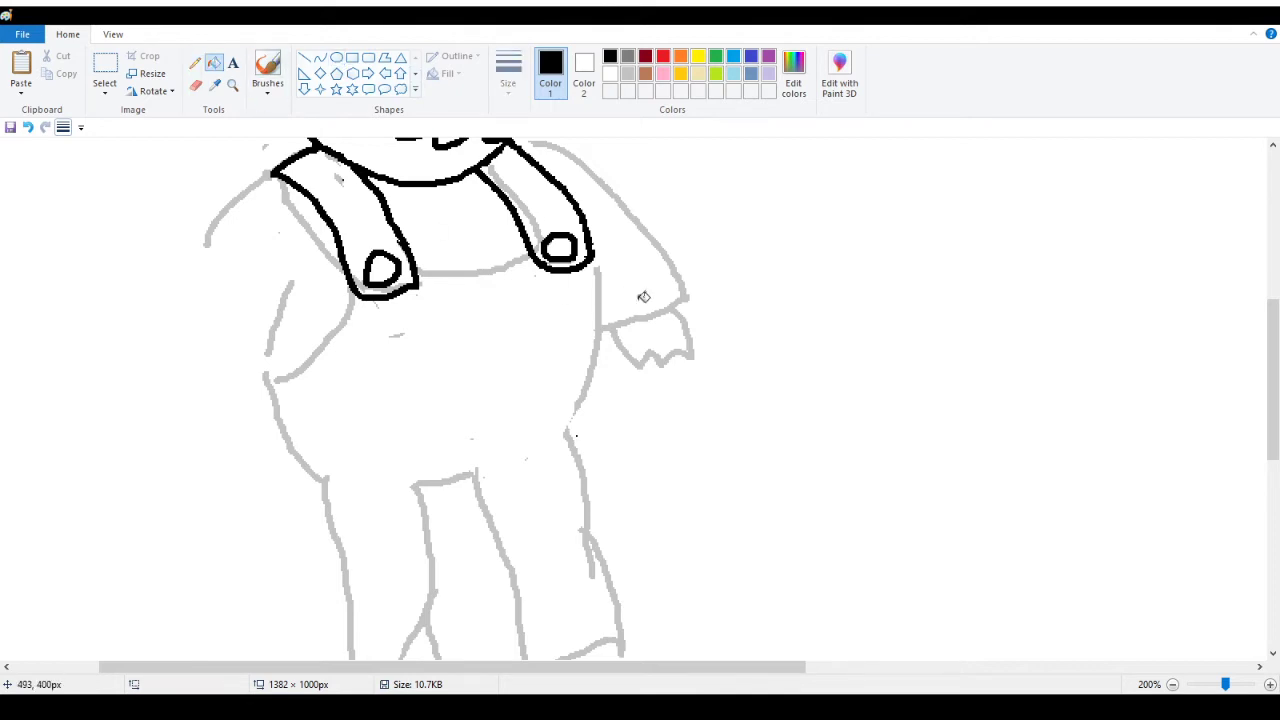
click(602, 279)
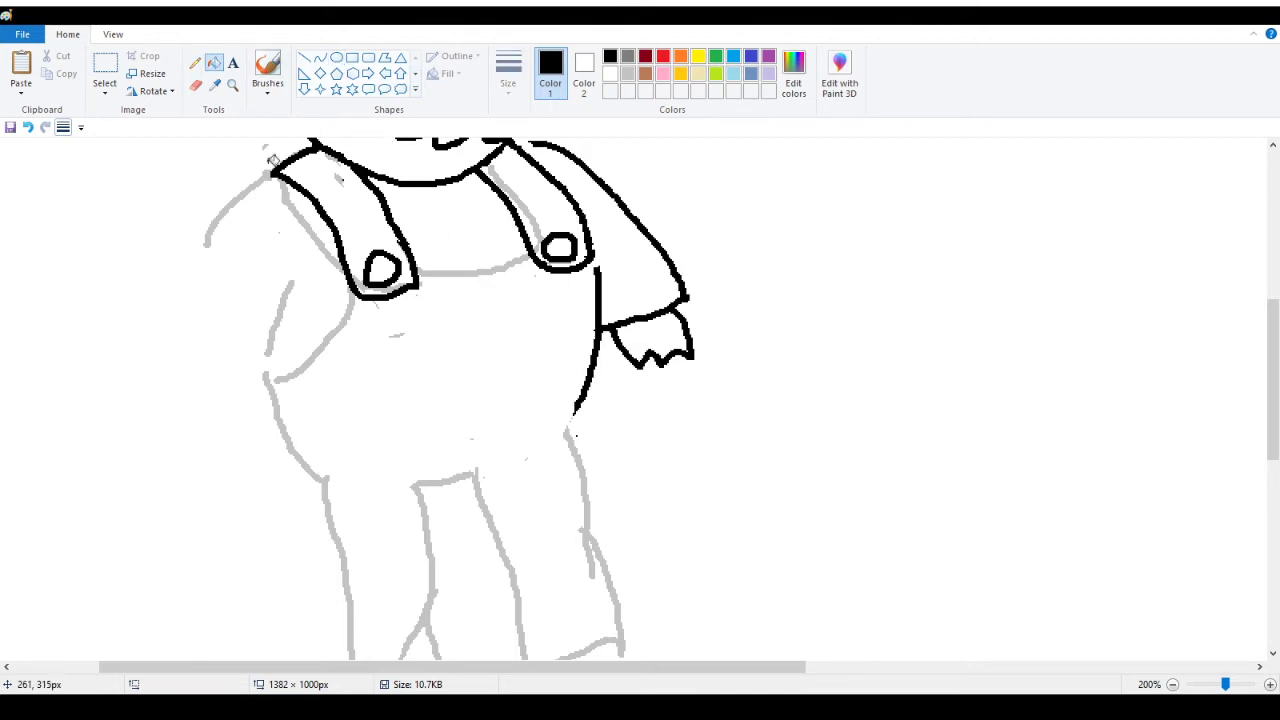
click(28, 129)
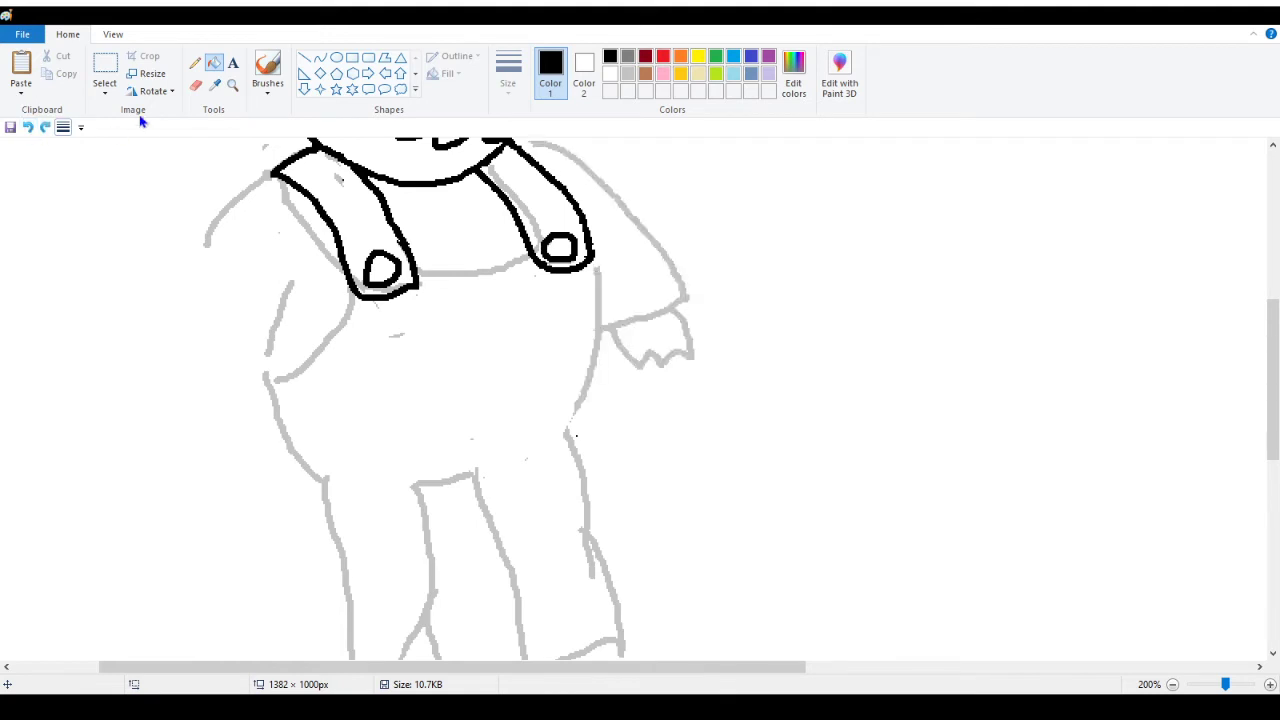
Separate the sleeve cuff from the body's right side line, fill the side line black, and extend it to the strap and waist
click(195, 63)
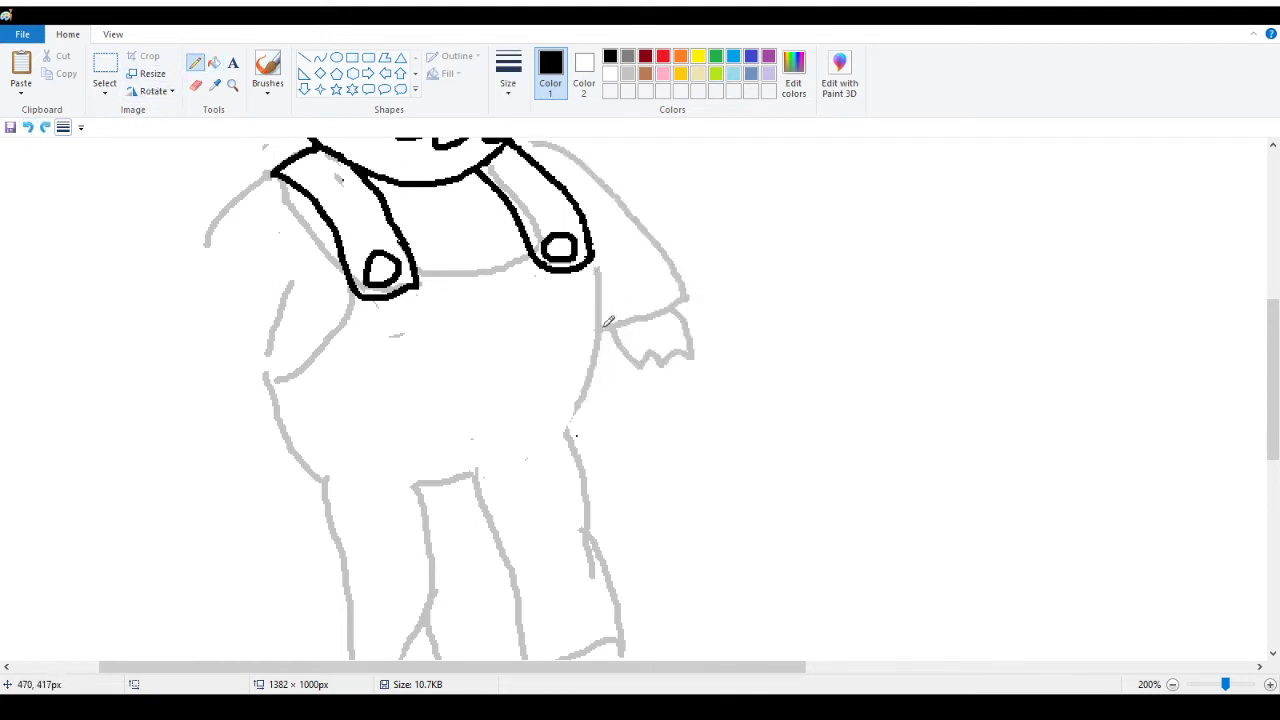
click(214, 63)
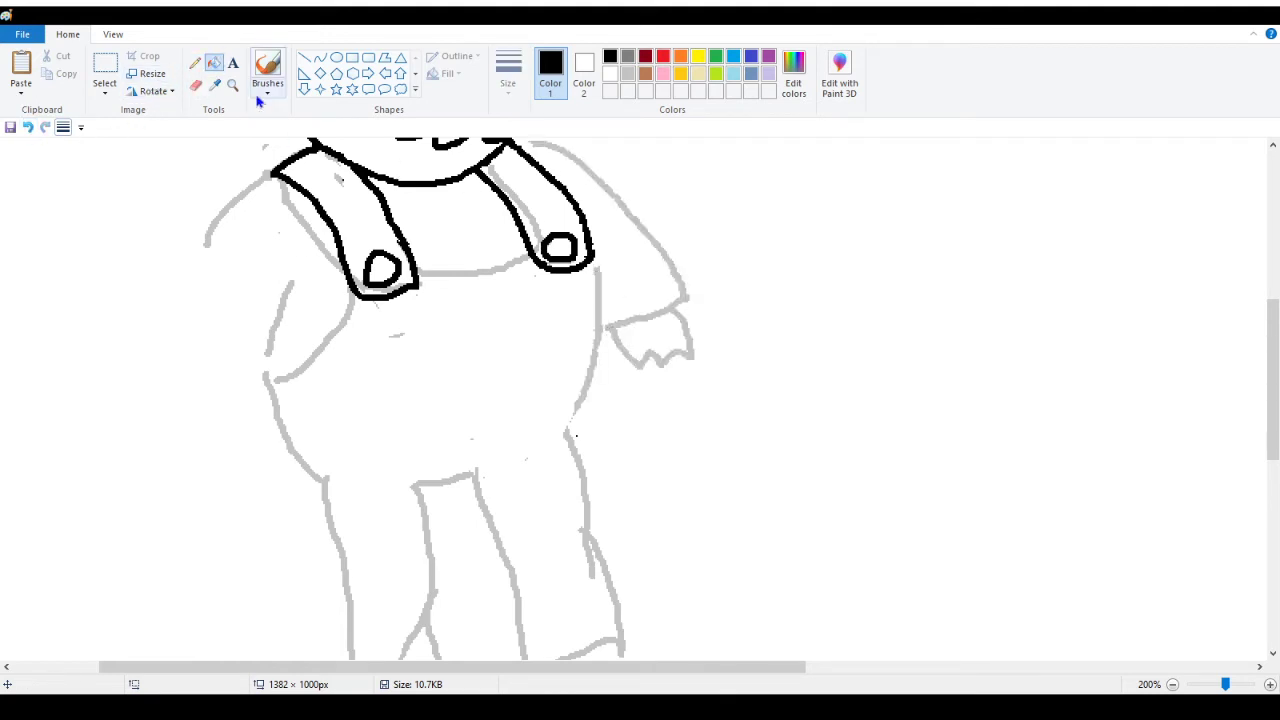
click(599, 275)
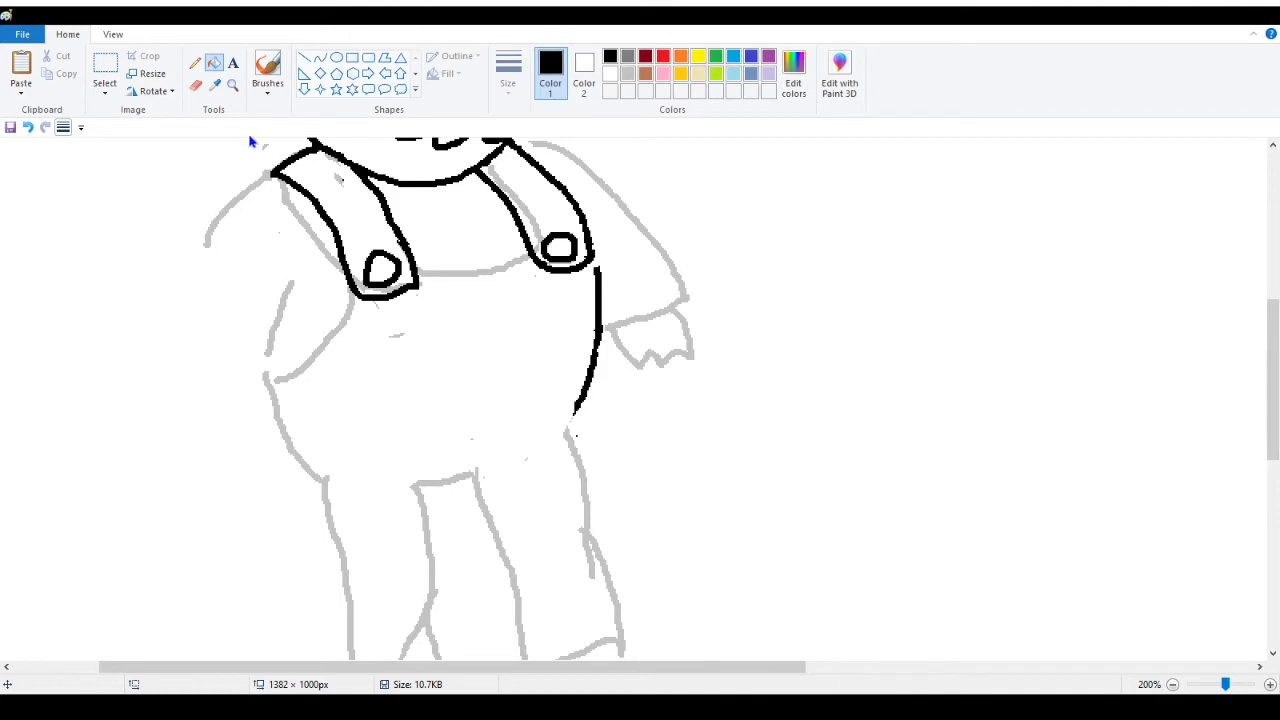
click(195, 64)
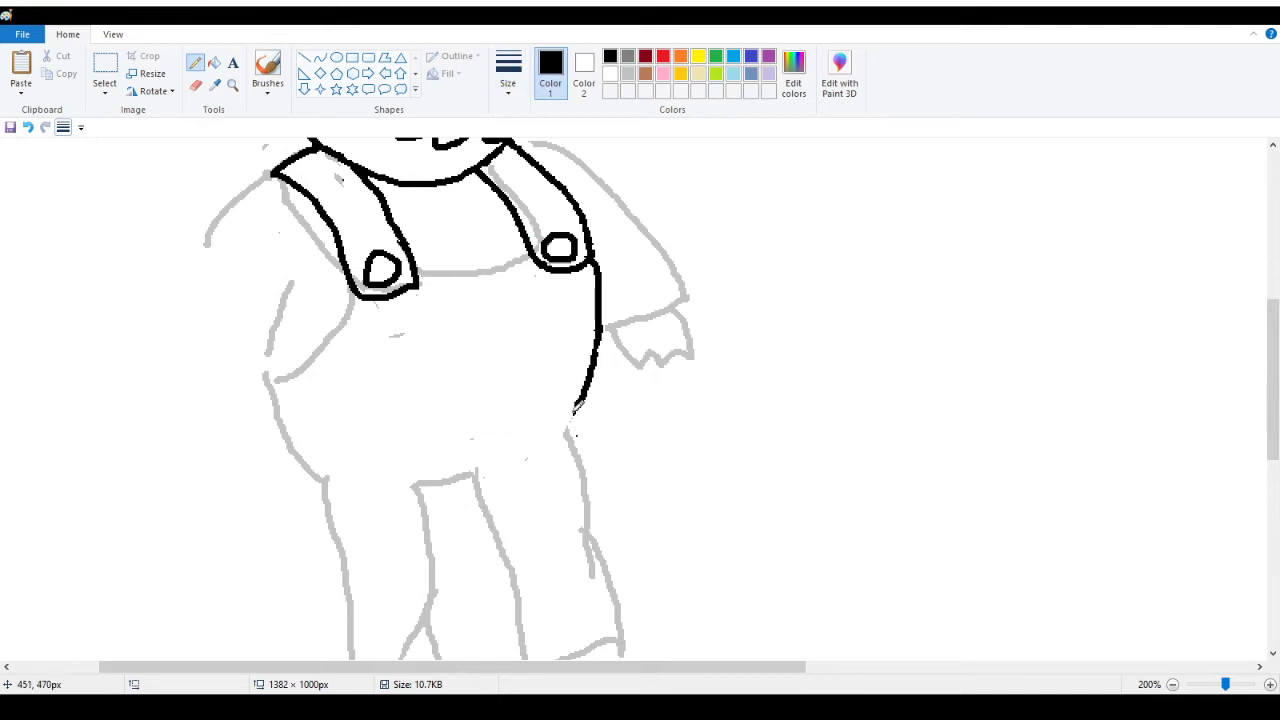
drag(574, 410, 572, 430)
Draw the right trouser leg's outer edge and cuff in black, and fill its inner leg line black
scroll(585, 418, down, 2)
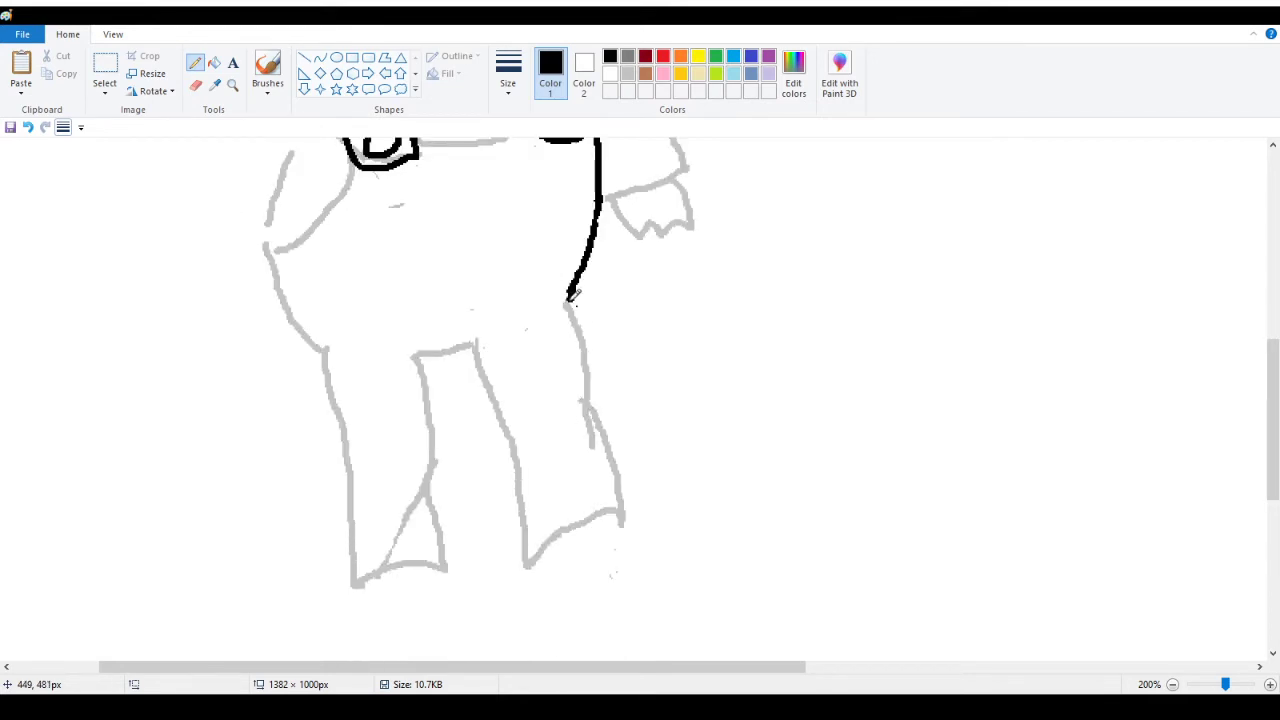
mouse_move(572, 296)
mouse_down()
mouse_move(610, 407)
mouse_move(621, 513)
mouse_up()
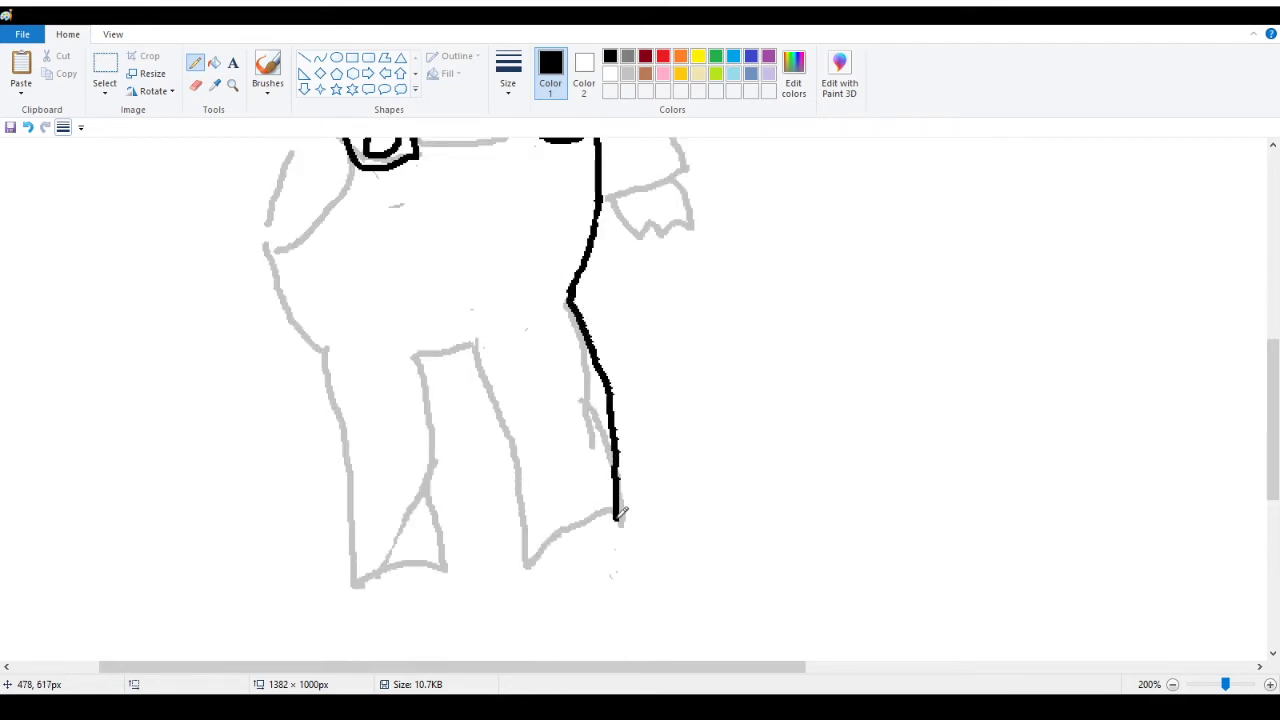
drag(520, 530, 620, 514)
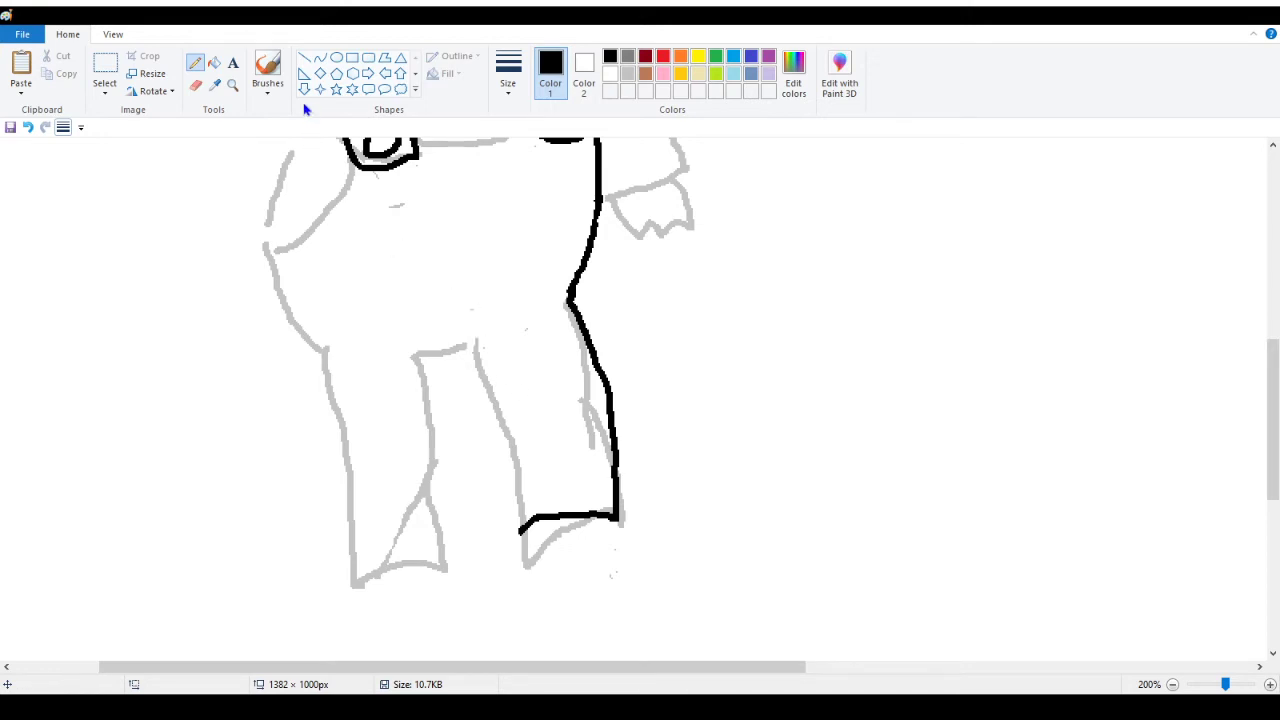
click(214, 62)
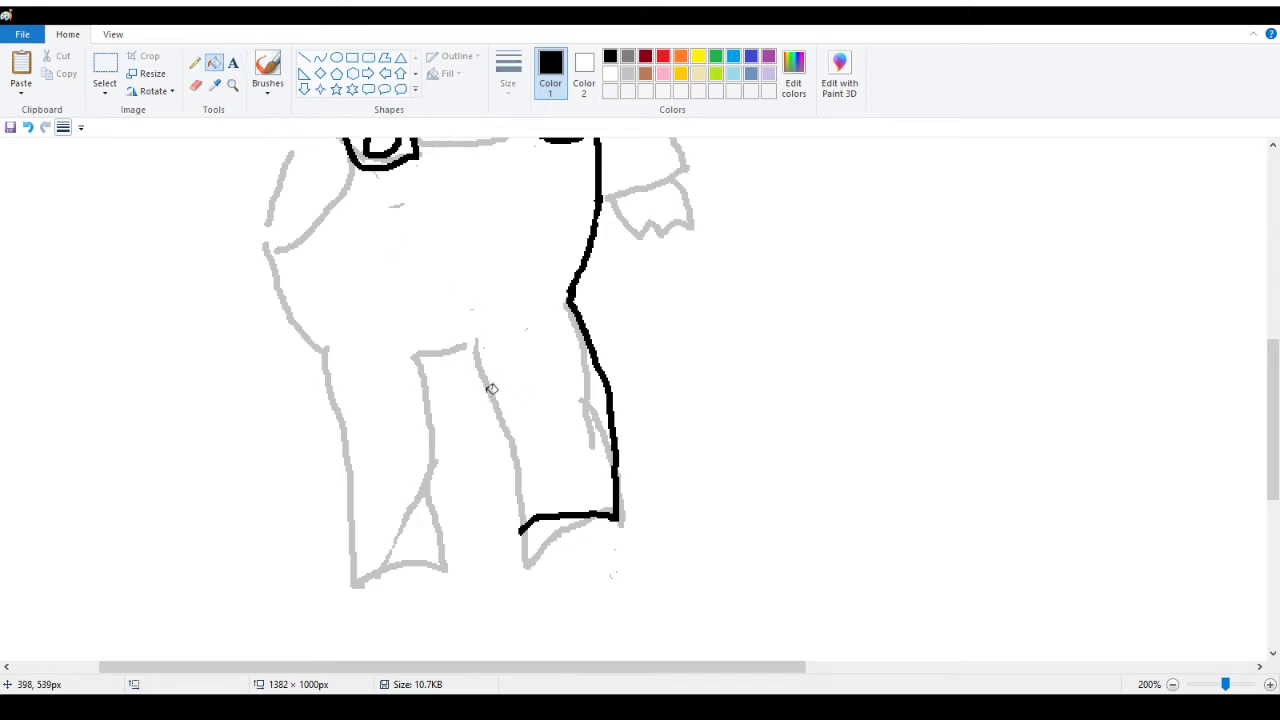
click(491, 388)
Erase the gray crotch line between the trouser legs and draw a straight black line in its place
click(194, 66)
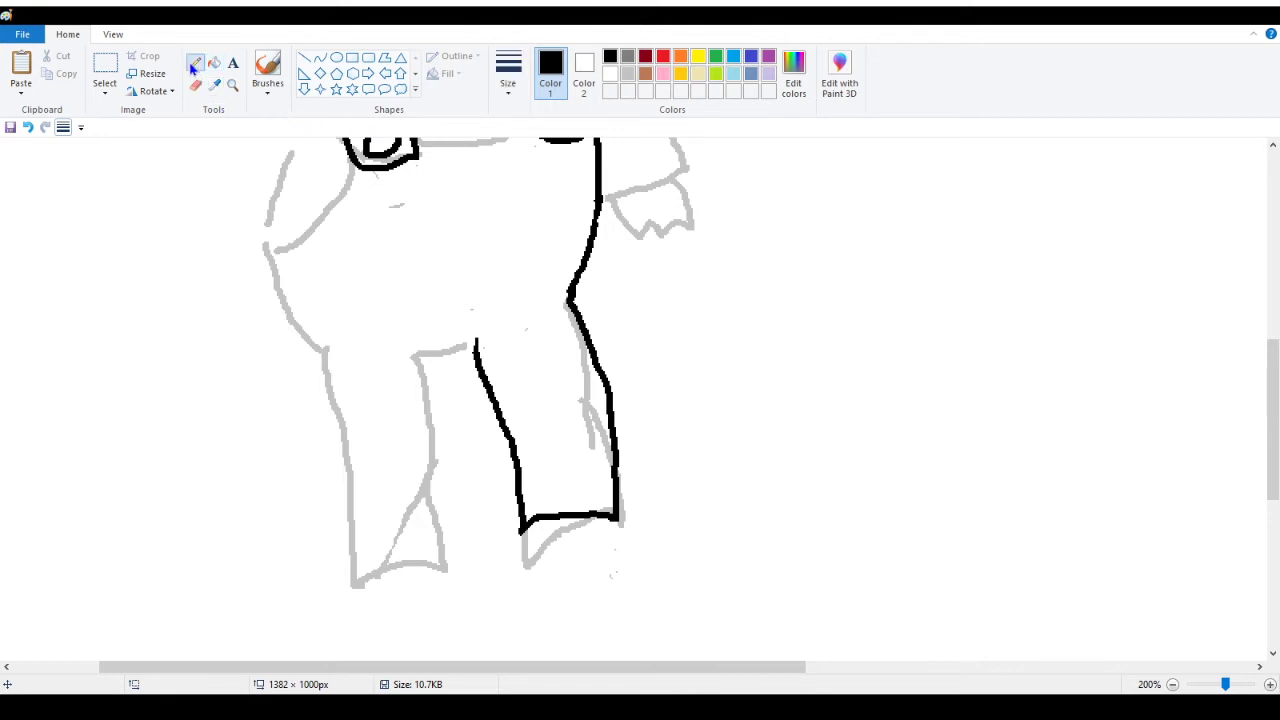
drag(416, 352, 478, 341)
click(197, 86)
mouse_move(409, 344)
mouse_down()
mouse_move(460, 351)
mouse_move(497, 327)
mouse_up()
click(197, 63)
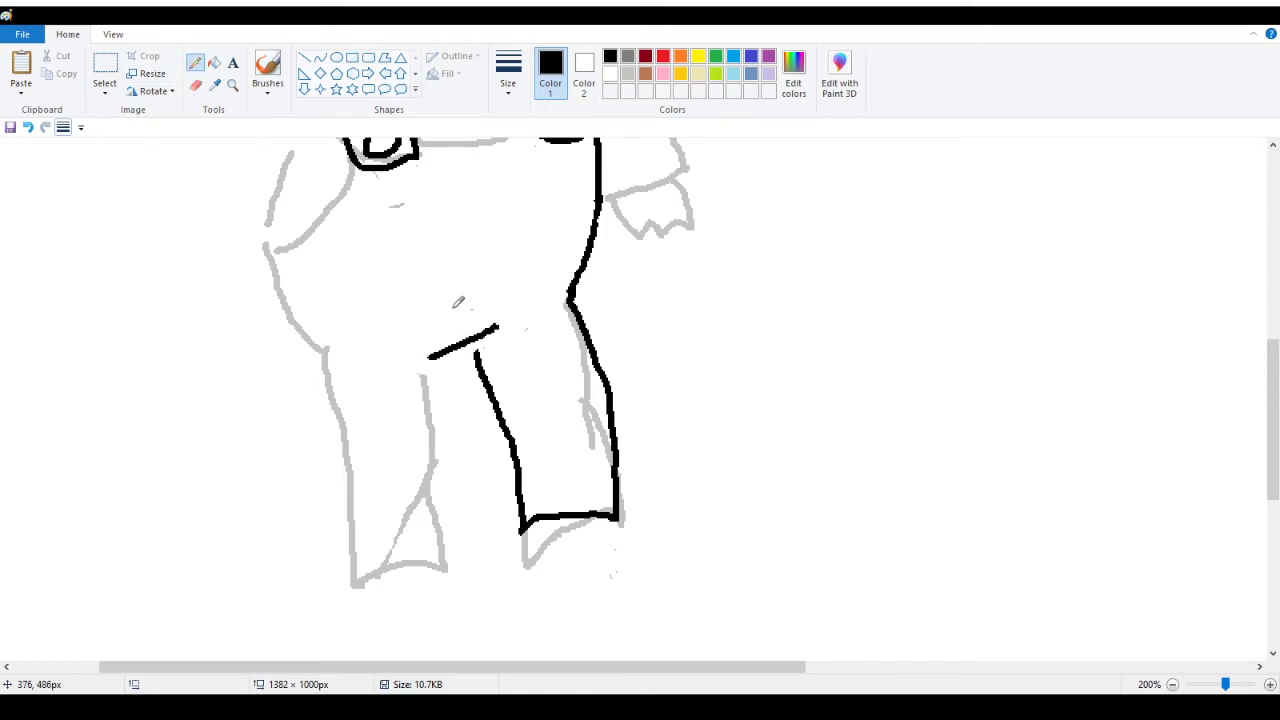
Save the drawing, and redraw the crotch line continuing into the left trouser leg's inner edge and cuff in black
click(10, 127)
click(30, 128)
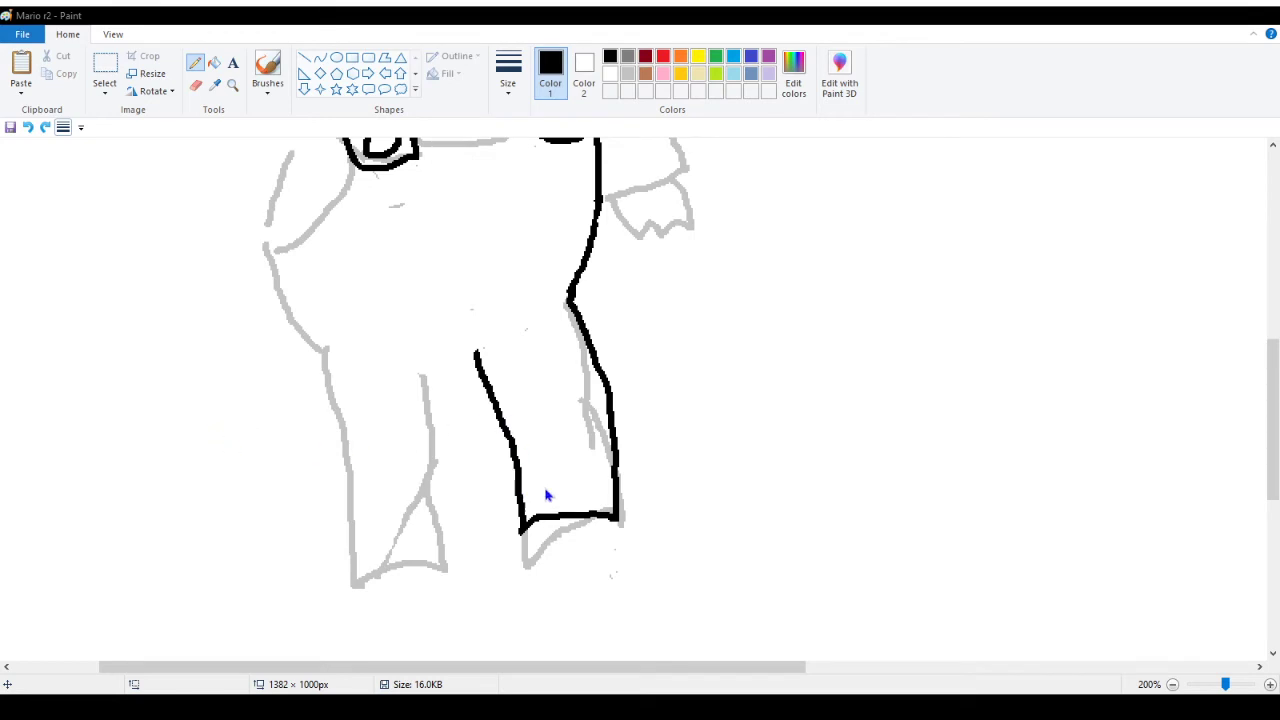
key(ctrl+s)
drag(437, 364, 504, 336)
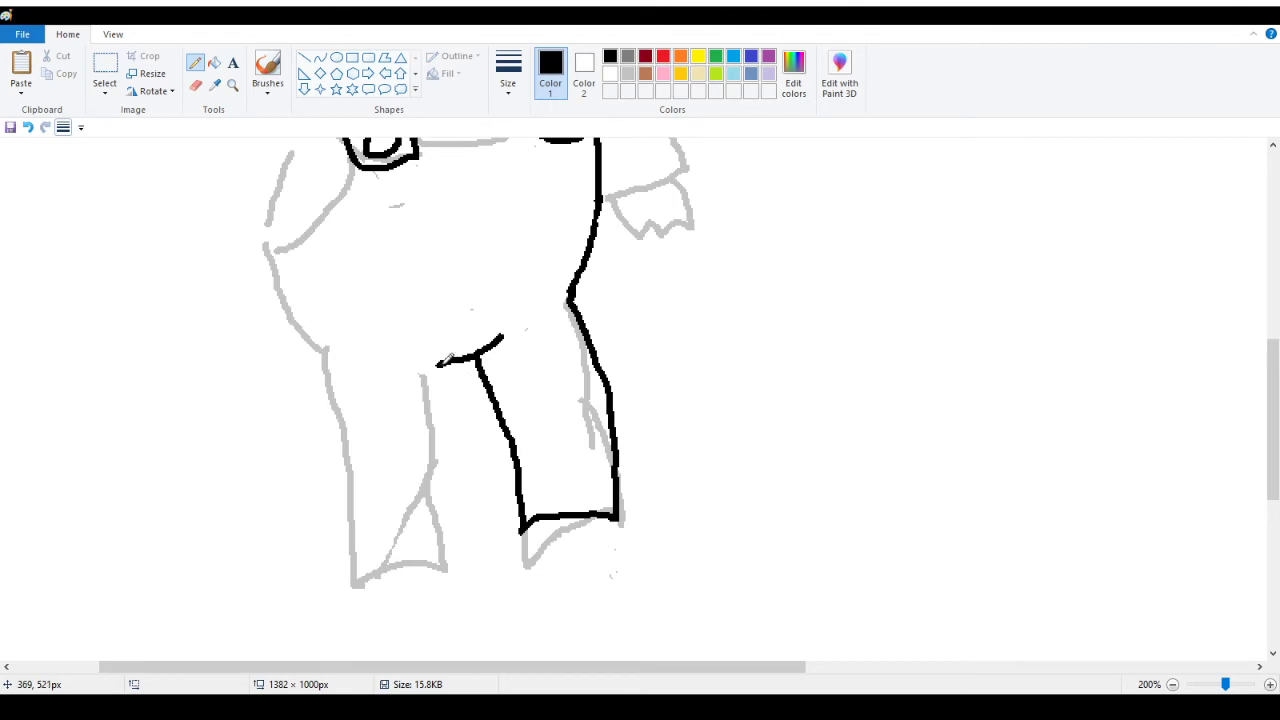
mouse_move(439, 364)
mouse_down()
mouse_move(441, 536)
mouse_move(398, 530)
mouse_move(332, 557)
mouse_up()
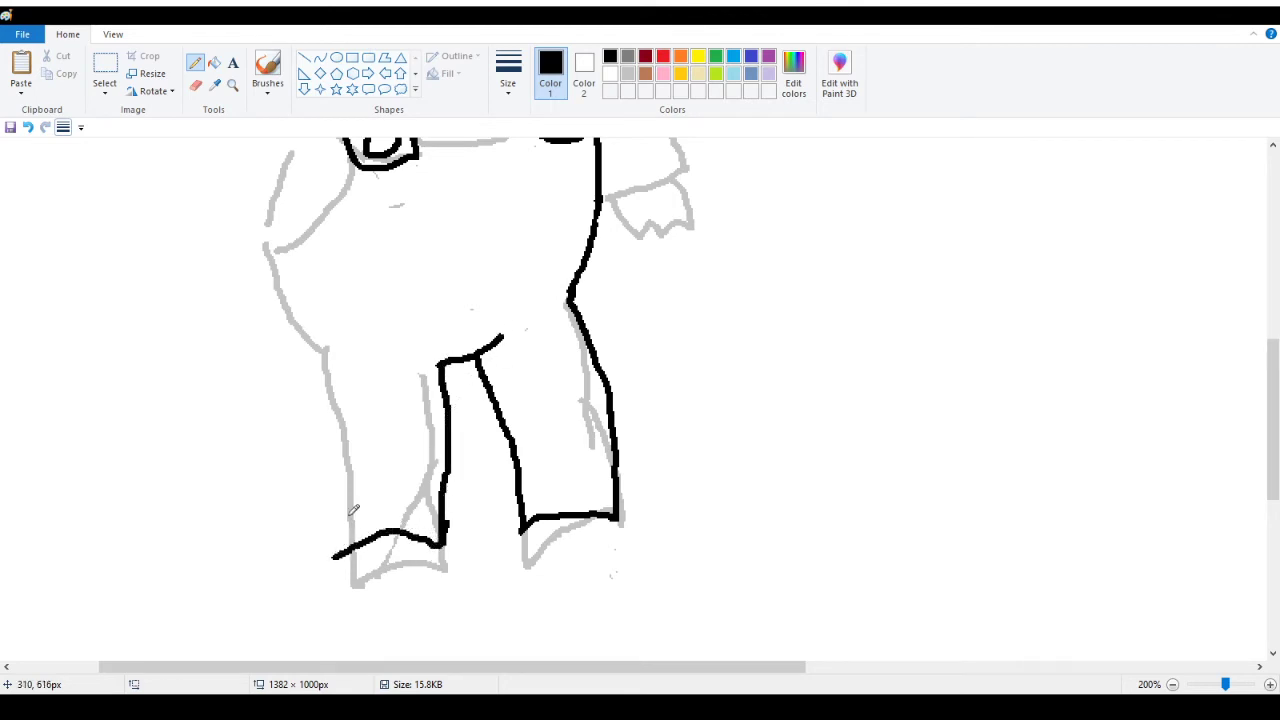
Draw the left trouser leg's outer edge down to the cuff in black, and undo the trial stroke along the left waist
click(233, 85)
right_click(216, 269)
right_click(216, 269)
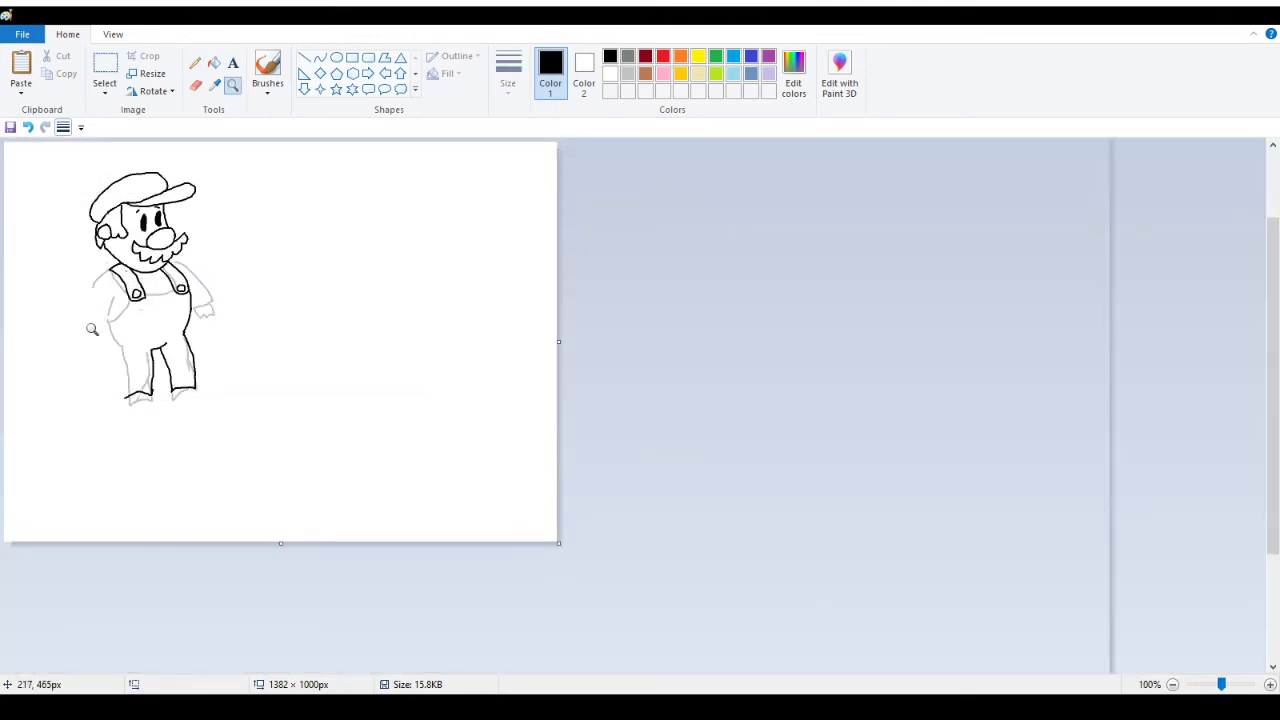
click(106, 321)
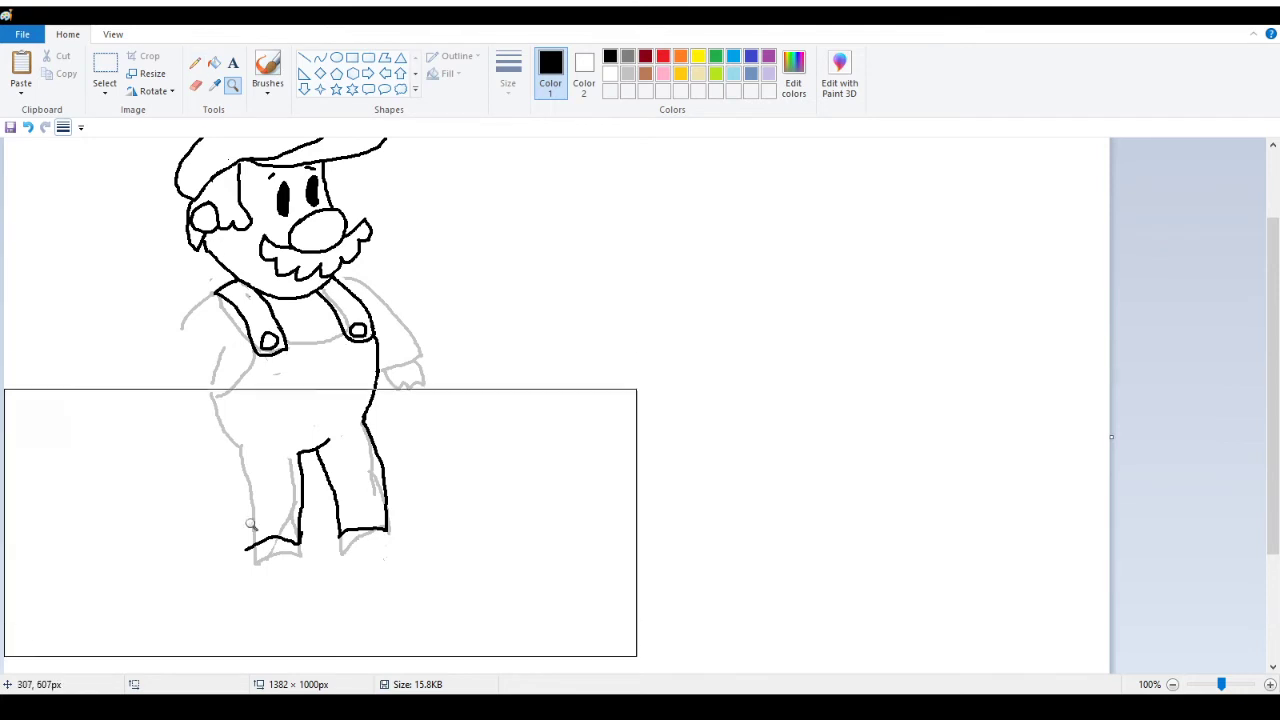
click(256, 527)
scroll(552, 263, up, 3)
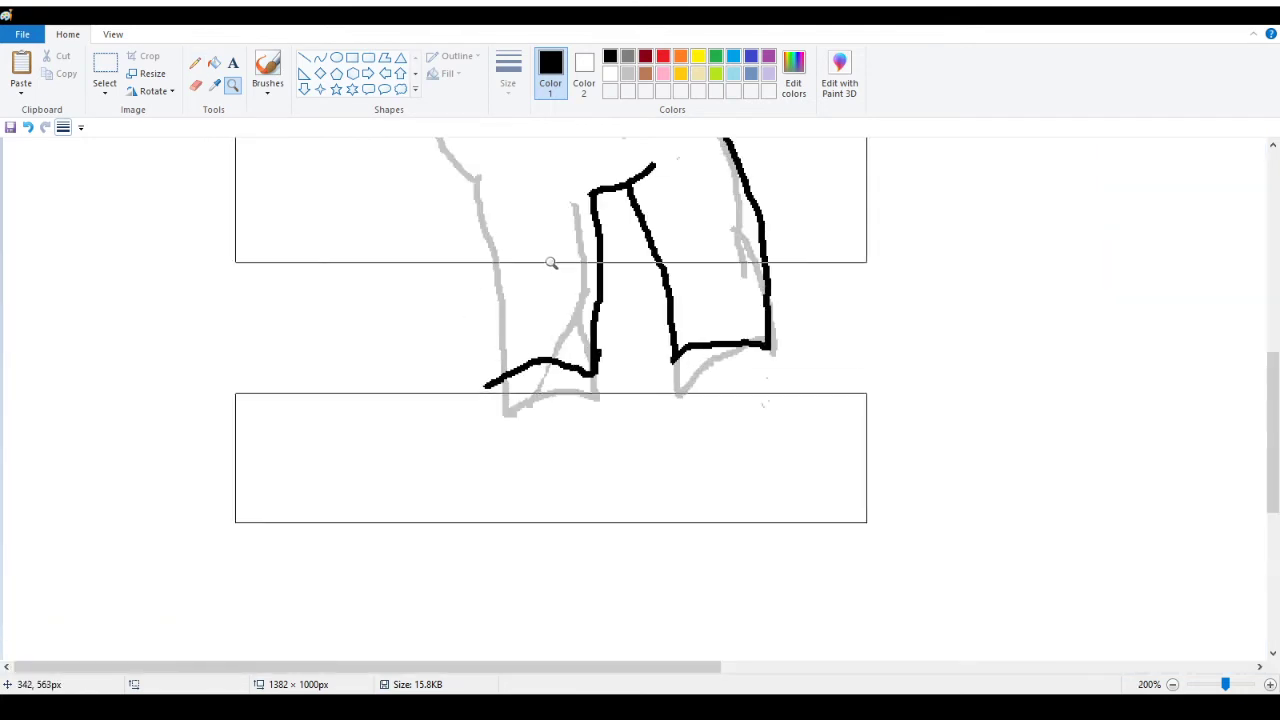
click(195, 62)
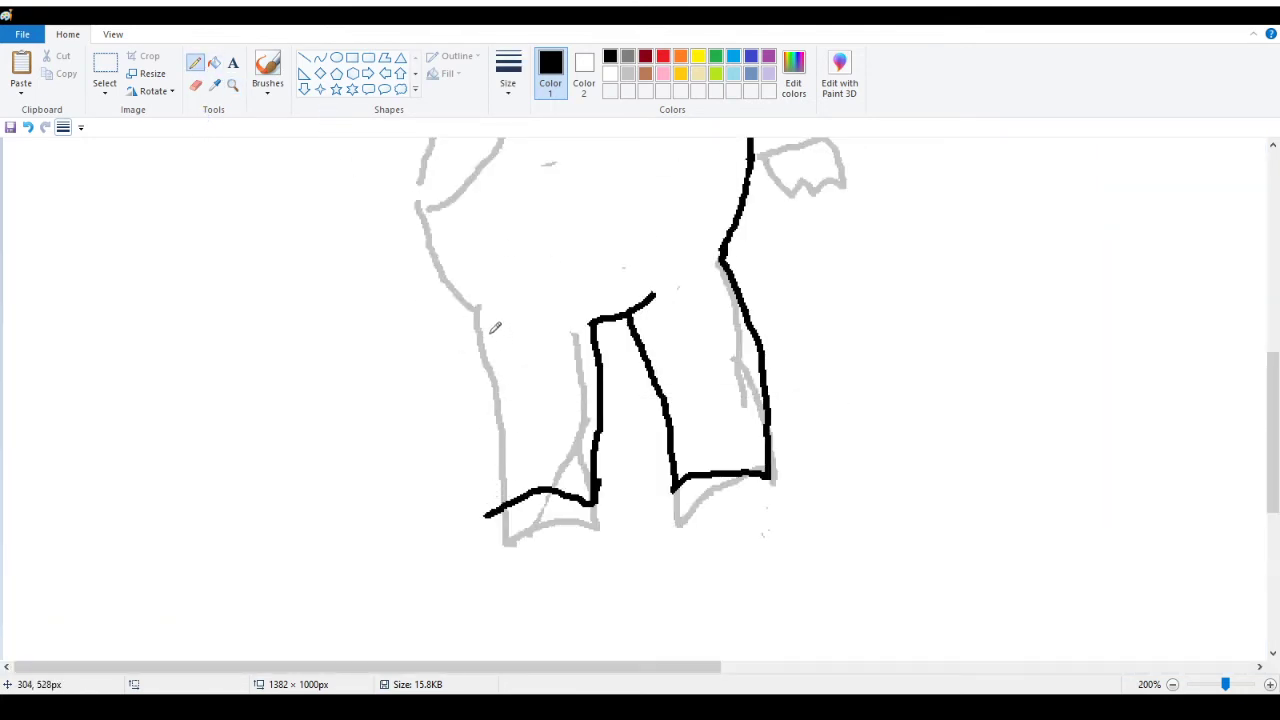
drag(489, 325, 478, 514)
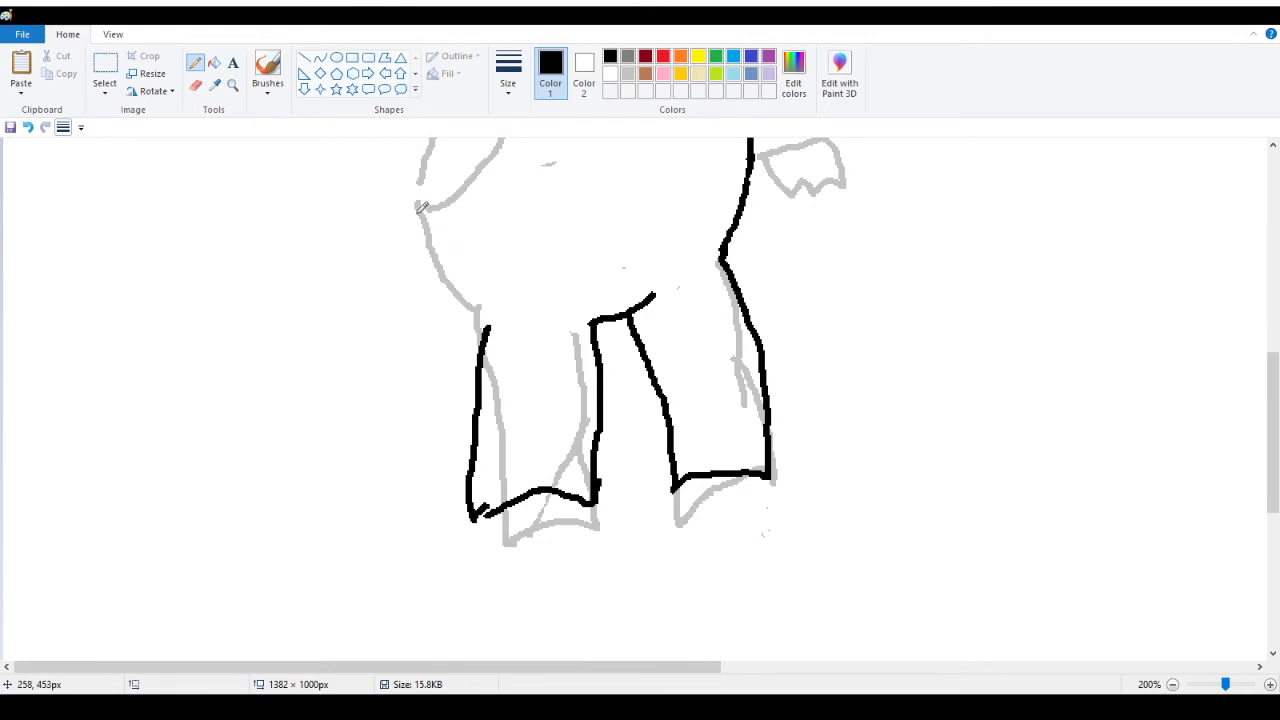
drag(416, 206, 441, 250)
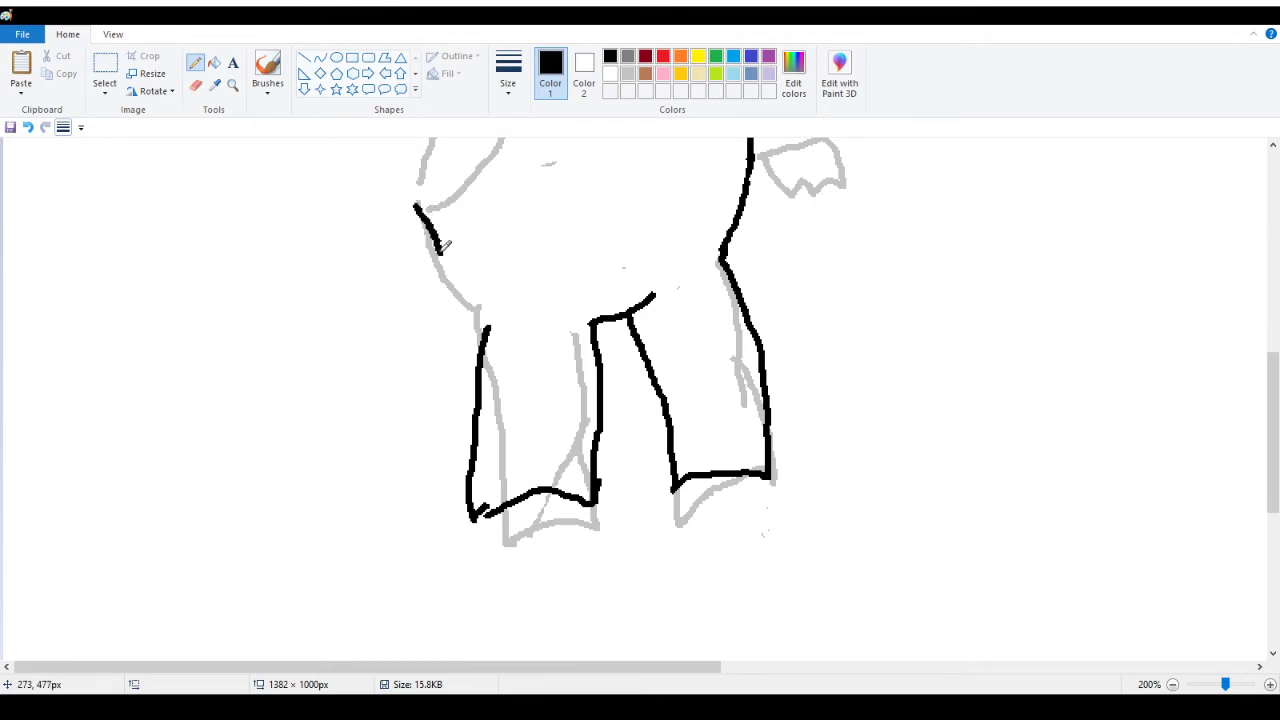
click(28, 127)
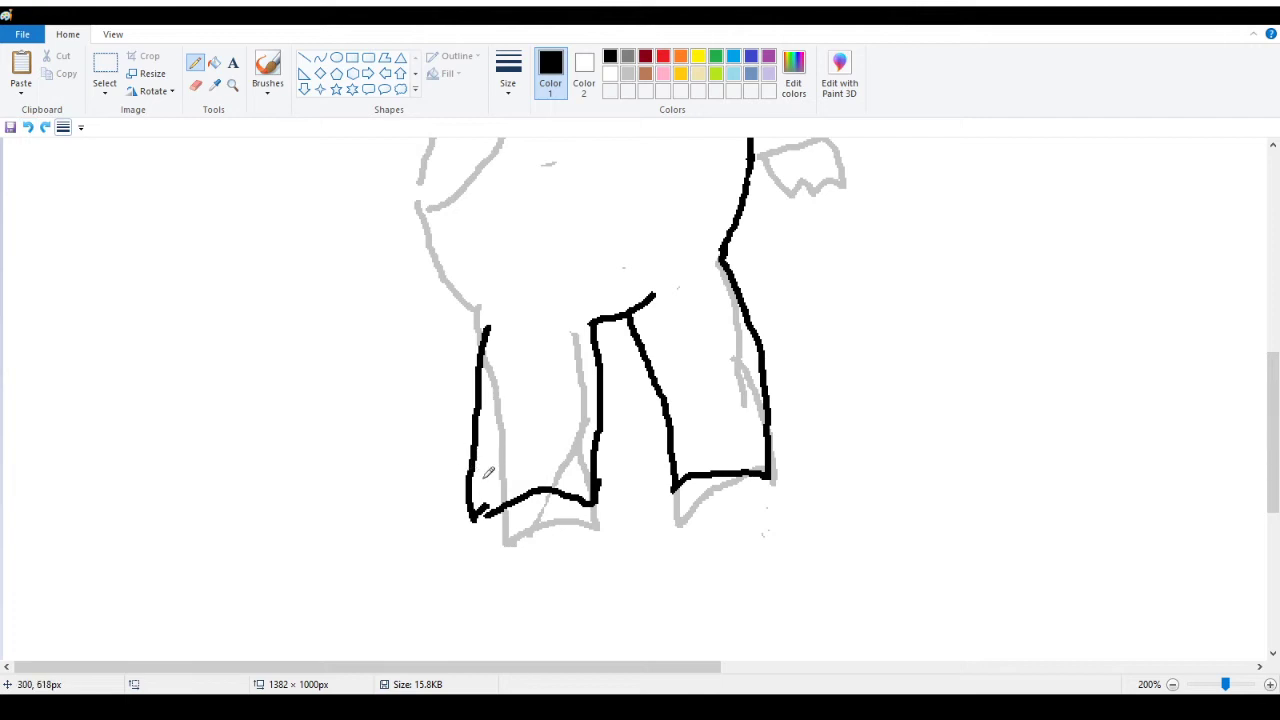
Redraw the lower part of the left leg's outer edge to meet the cuff, and extend its upper end to the waist
click(196, 85)
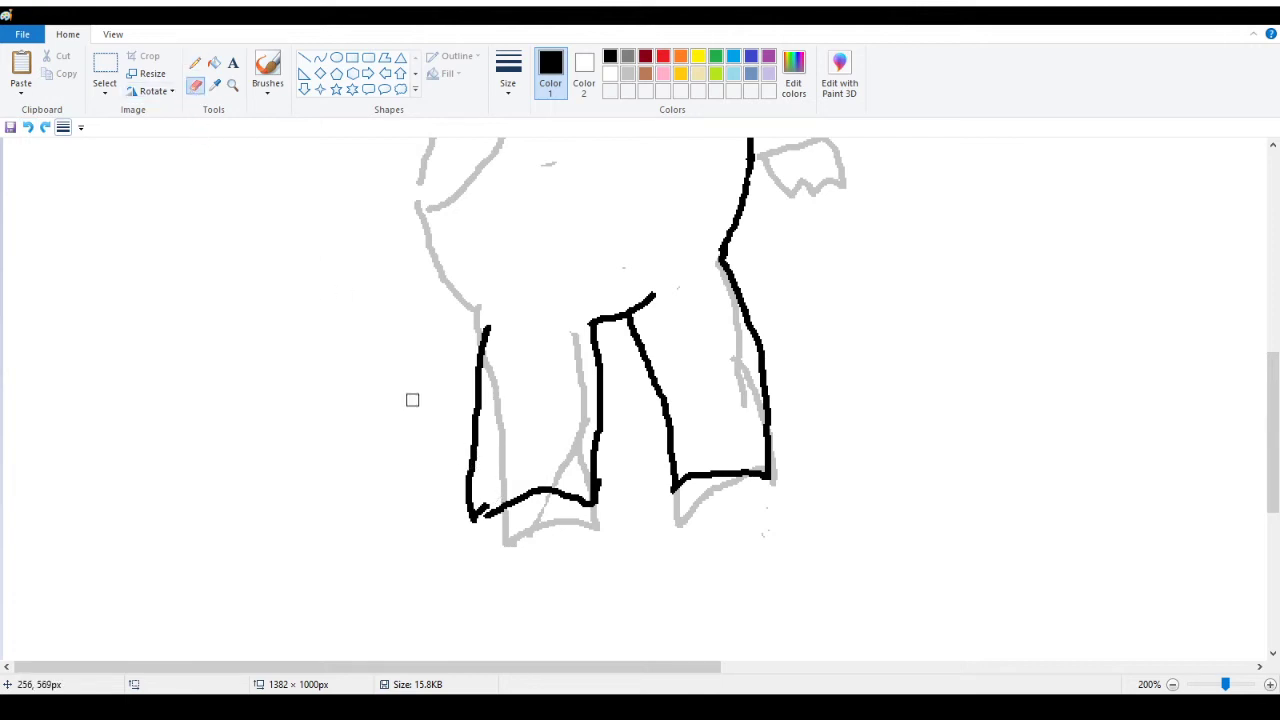
mouse_move(462, 422)
mouse_down()
mouse_move(462, 514)
mouse_move(473, 520)
mouse_move(471, 466)
mouse_up()
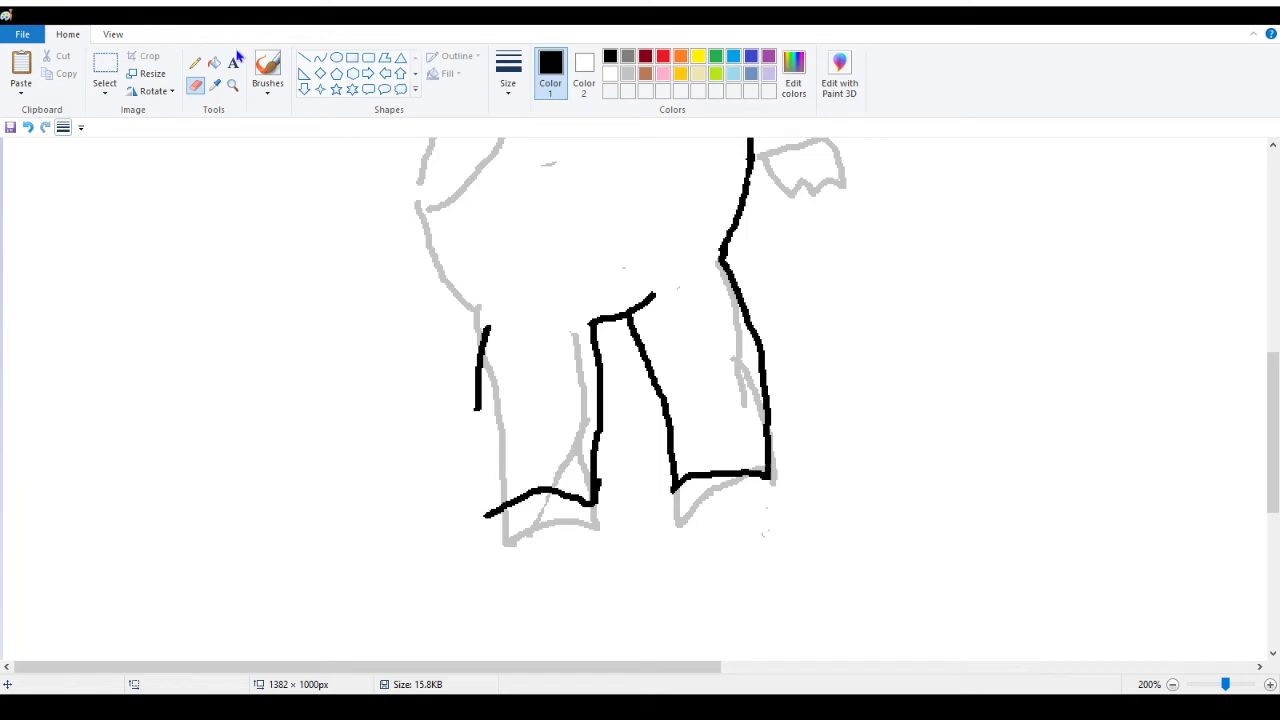
click(196, 63)
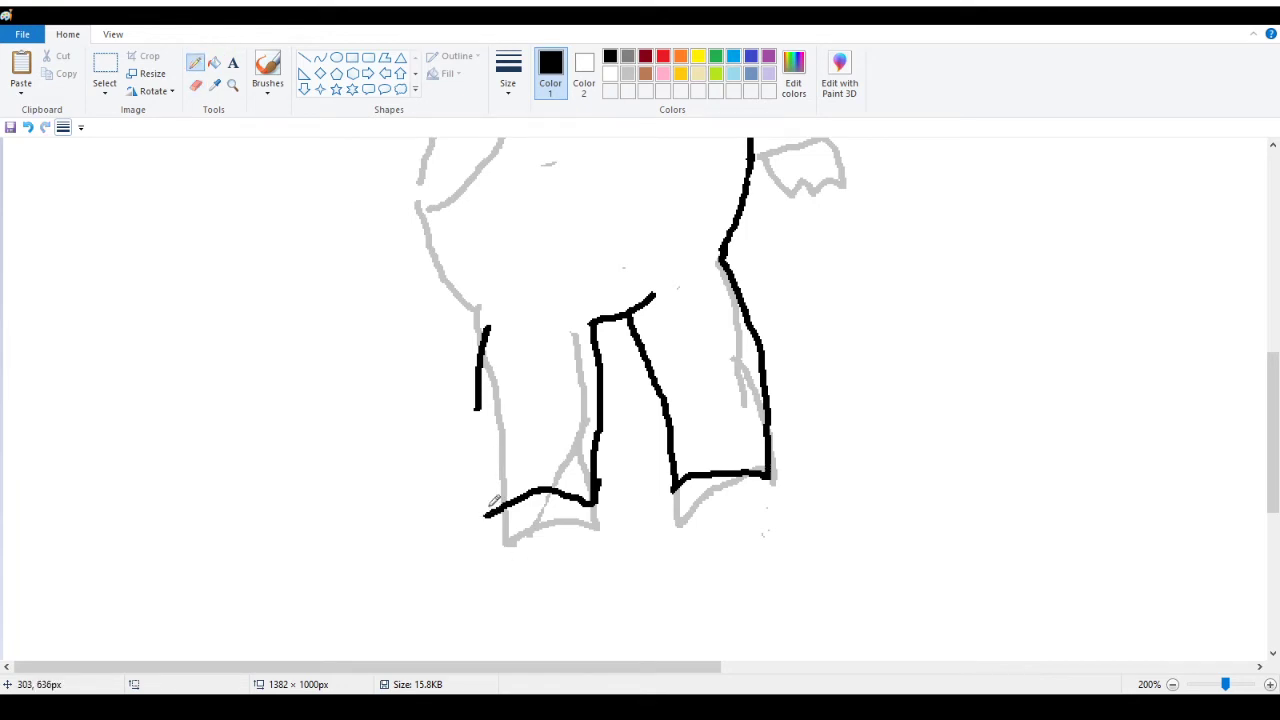
mouse_move(477, 406)
mouse_down()
mouse_move(476, 504)
mouse_move(490, 515)
mouse_move(509, 482)
mouse_up()
scroll(476, 370, up, 3)
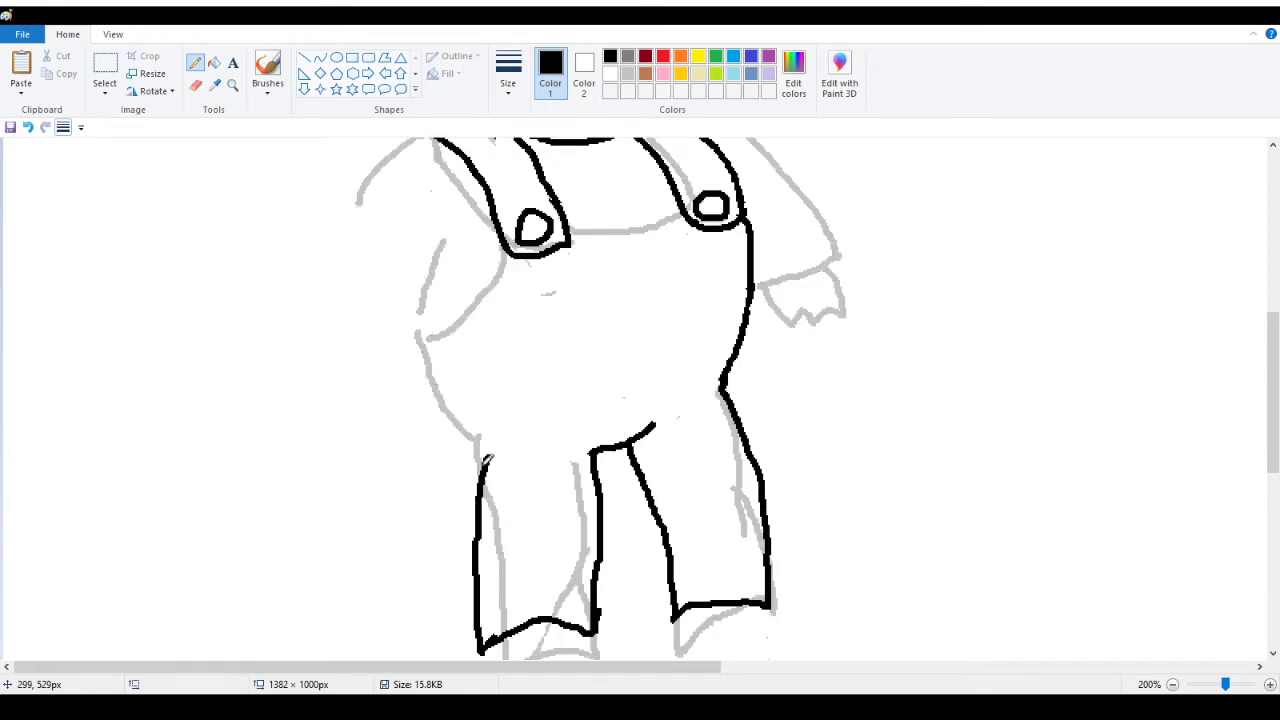
drag(485, 459, 490, 432)
Fill the gray left waist curve and the left arm's two inner lines with black, undoing the fills that flood the background
click(214, 62)
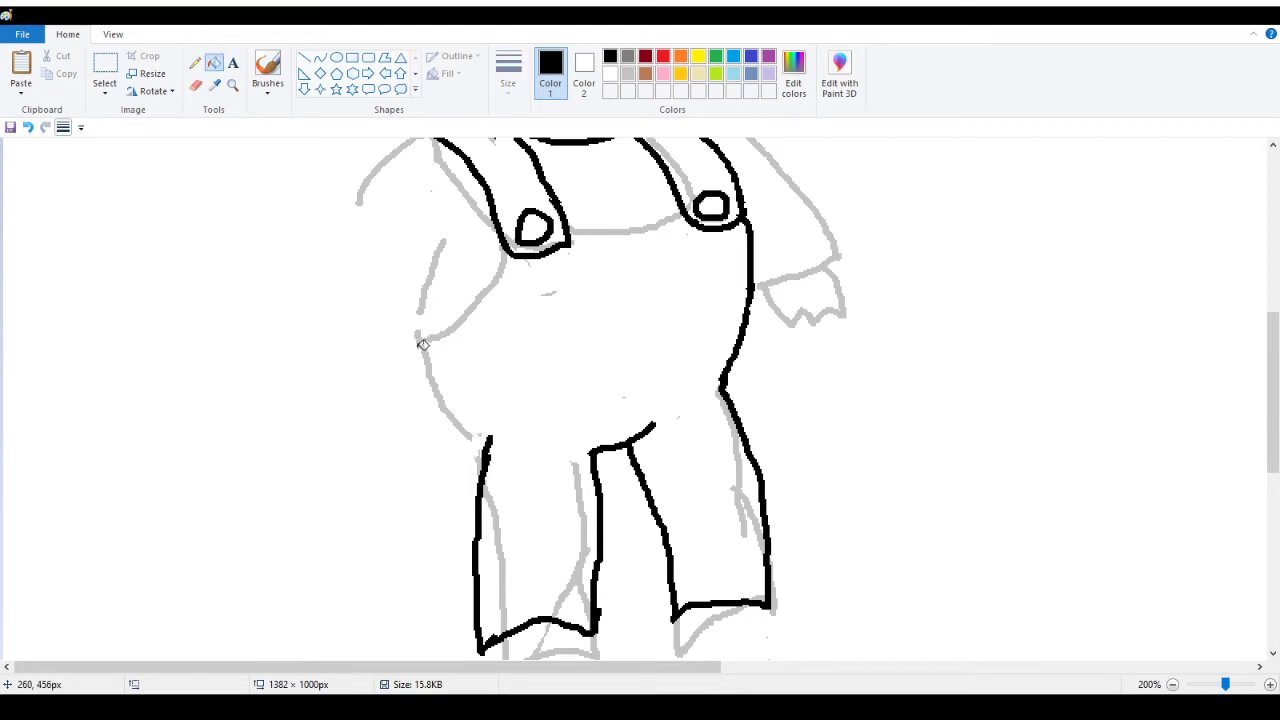
click(490, 290)
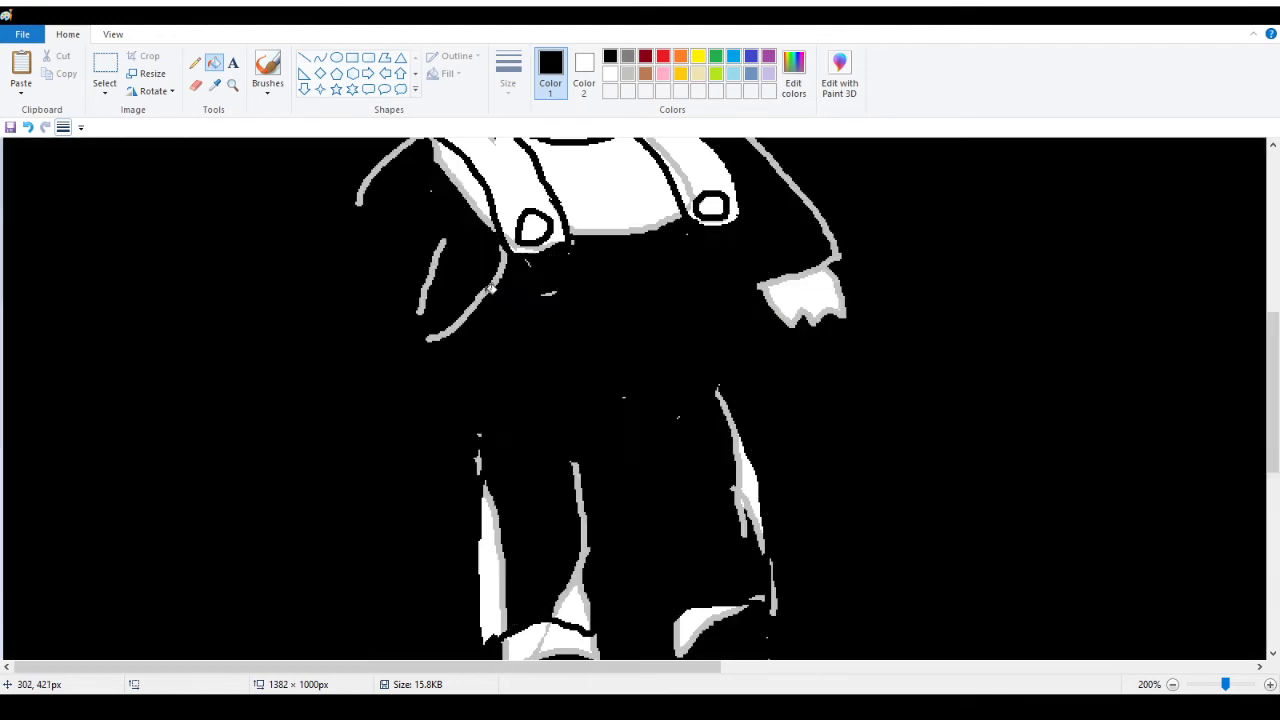
click(28, 127)
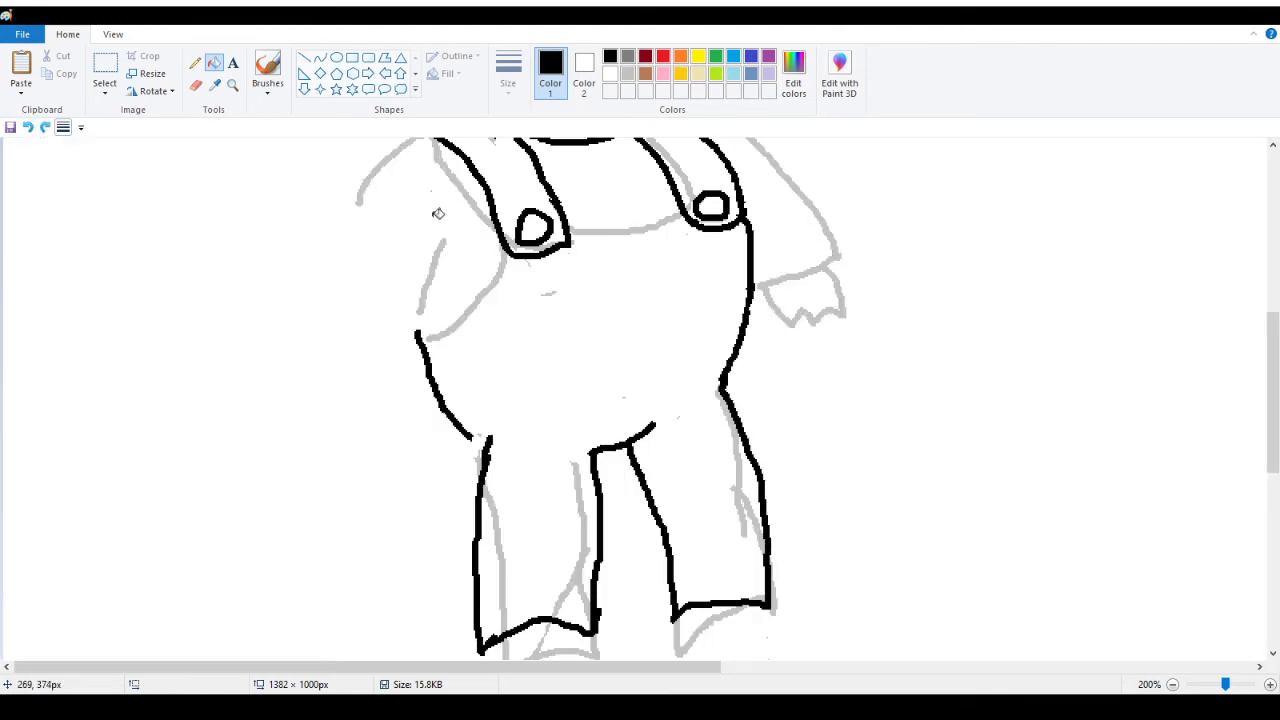
click(492, 284)
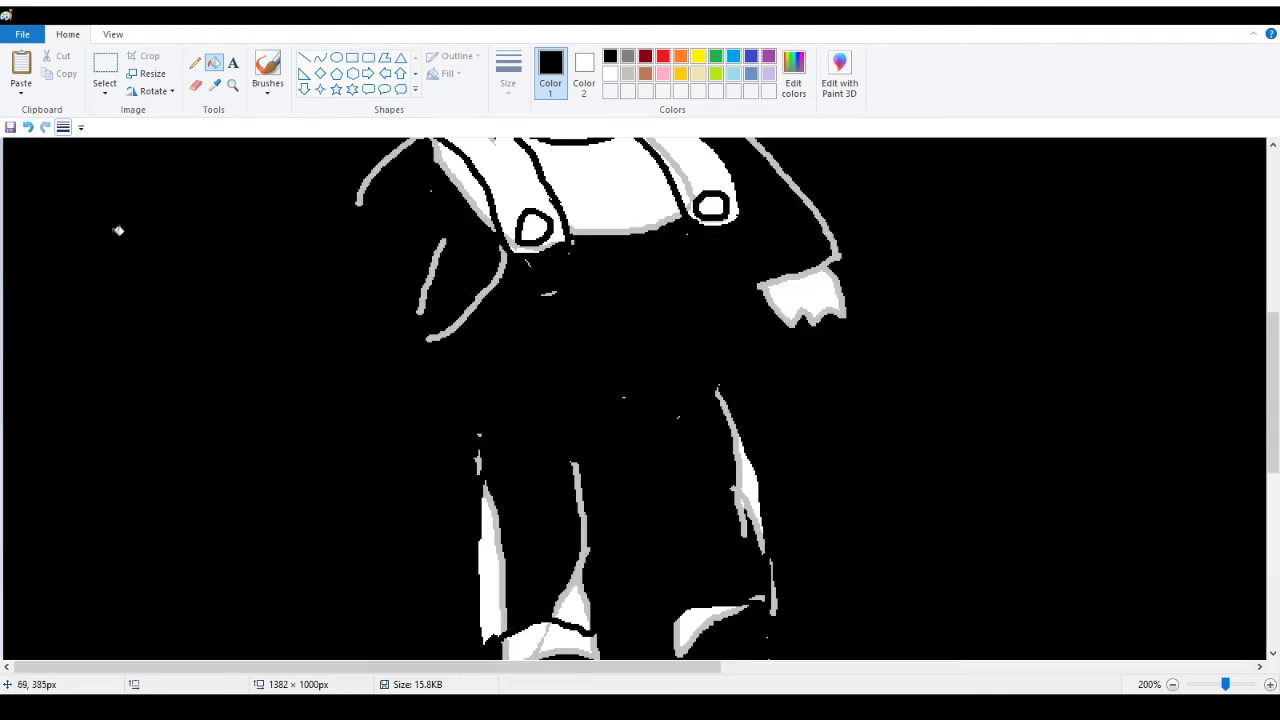
click(30, 127)
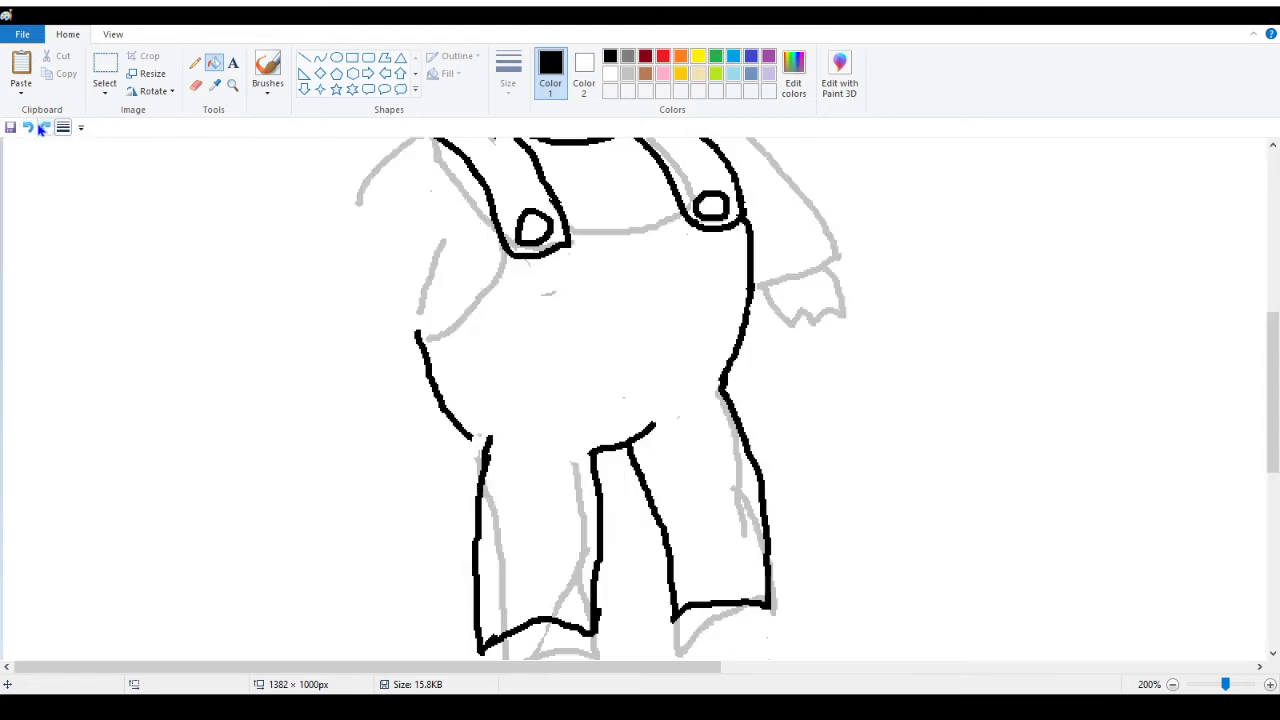
click(490, 288)
click(427, 289)
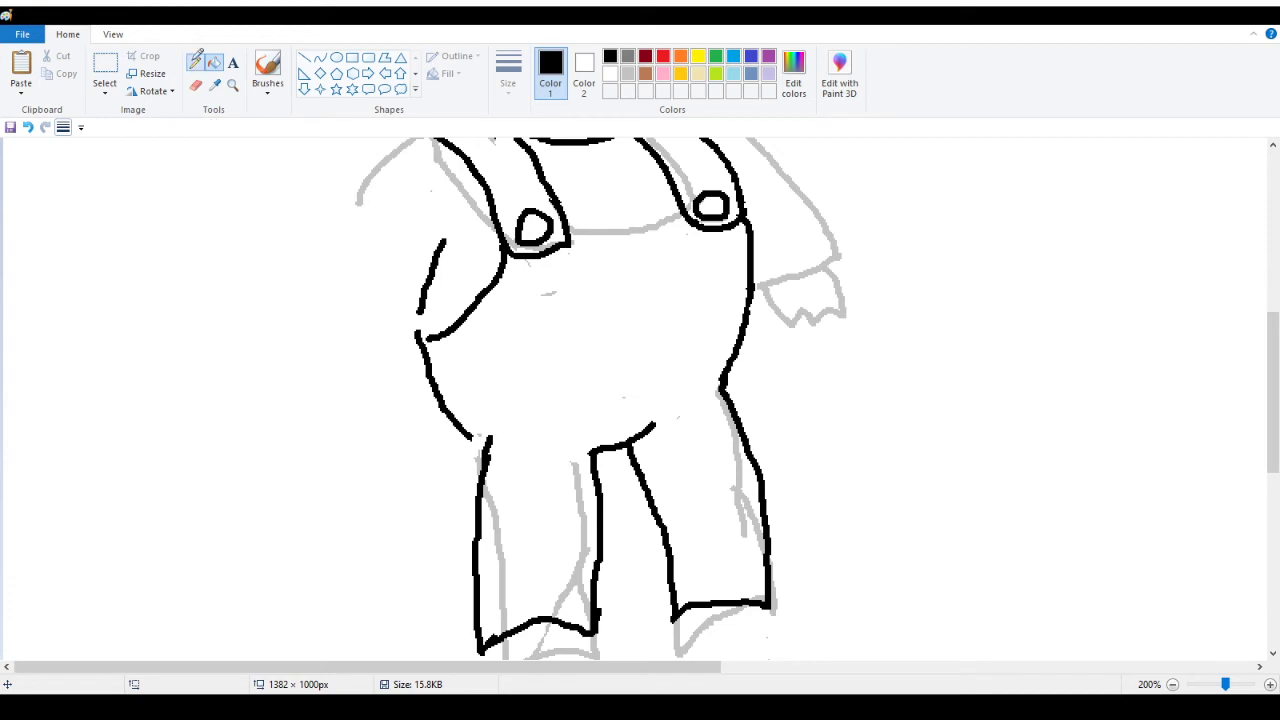
Try to draw the right arm's upper edge in black close to the gray sketch line, and undo the stroke
click(195, 62)
scroll(520, 440, up, 3)
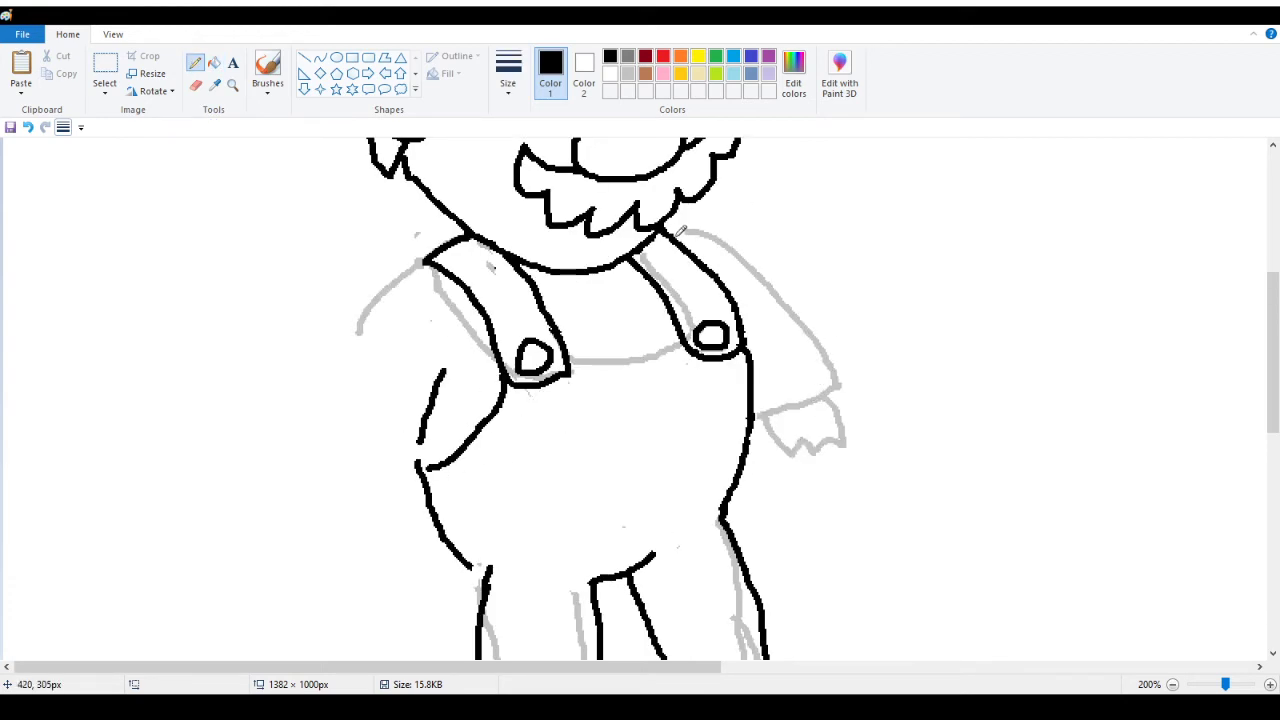
mouse_move(672, 222)
mouse_down()
mouse_move(743, 243)
mouse_move(793, 302)
mouse_move(802, 340)
mouse_up()
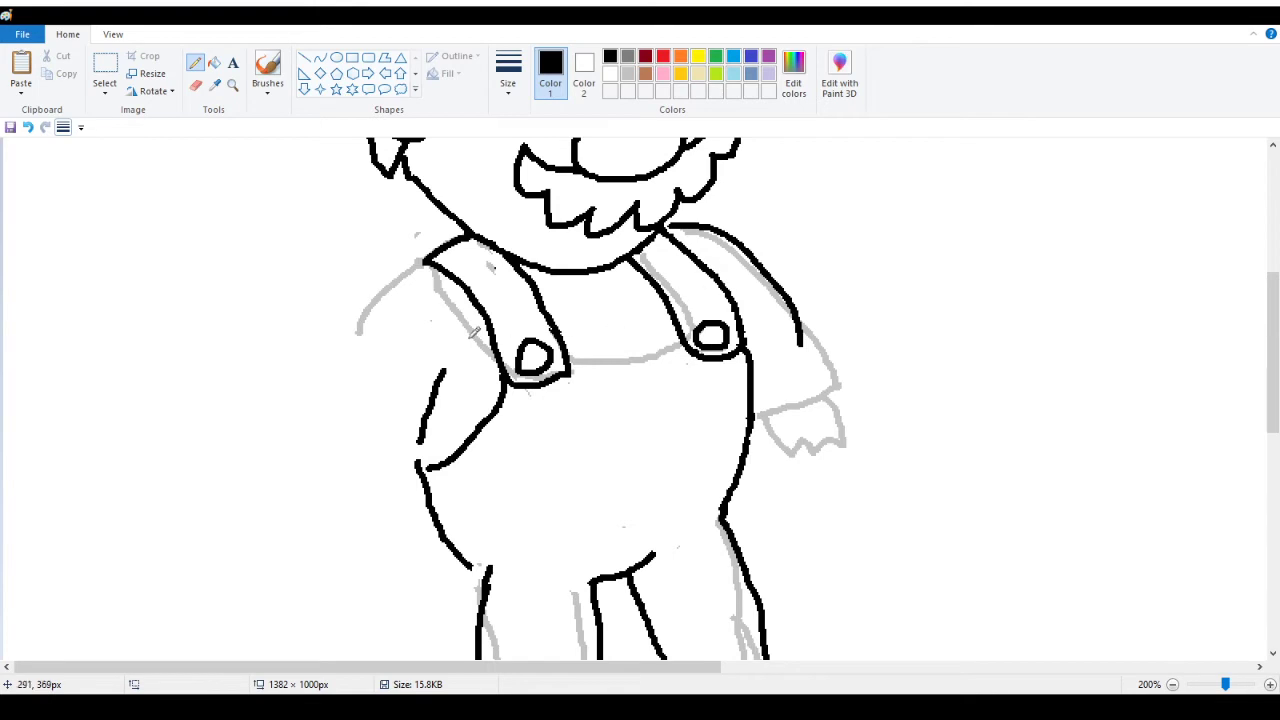
click(28, 128)
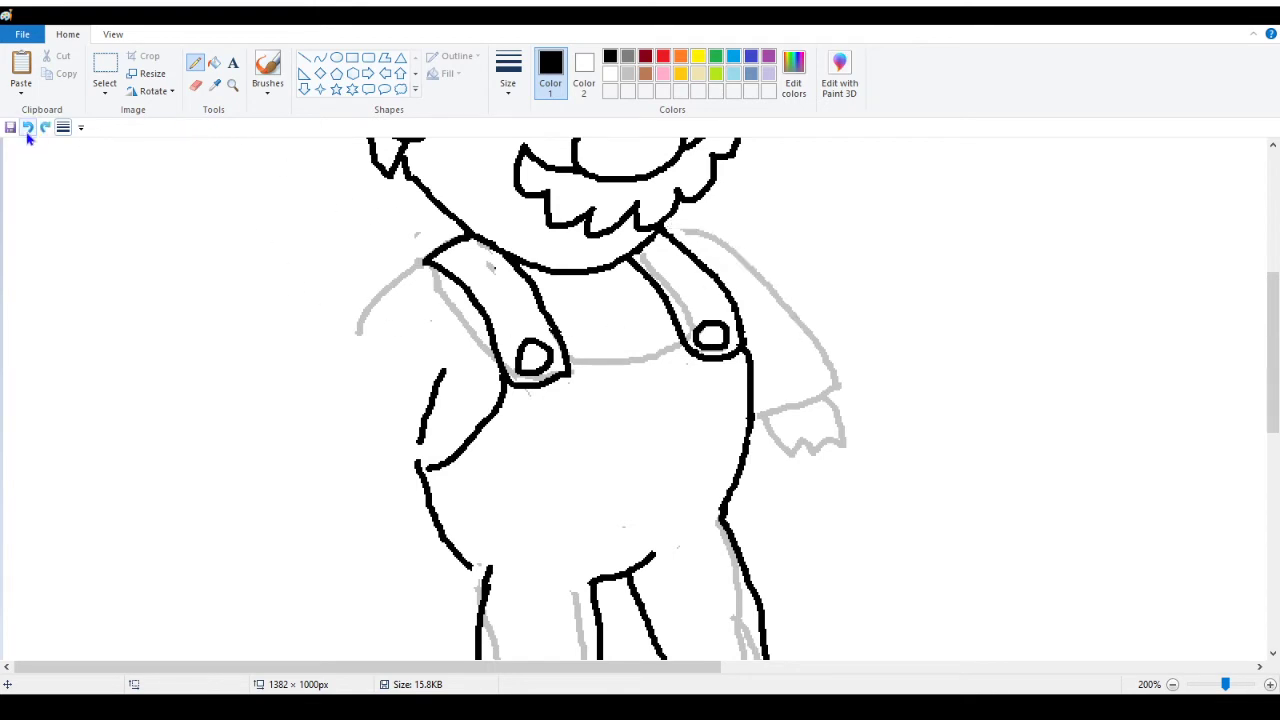
Draw the right arm in black bent at the elbow from shoulder to hip, with a short armpit line and a sleeve cuff
scroll(827, 223, up, 3)
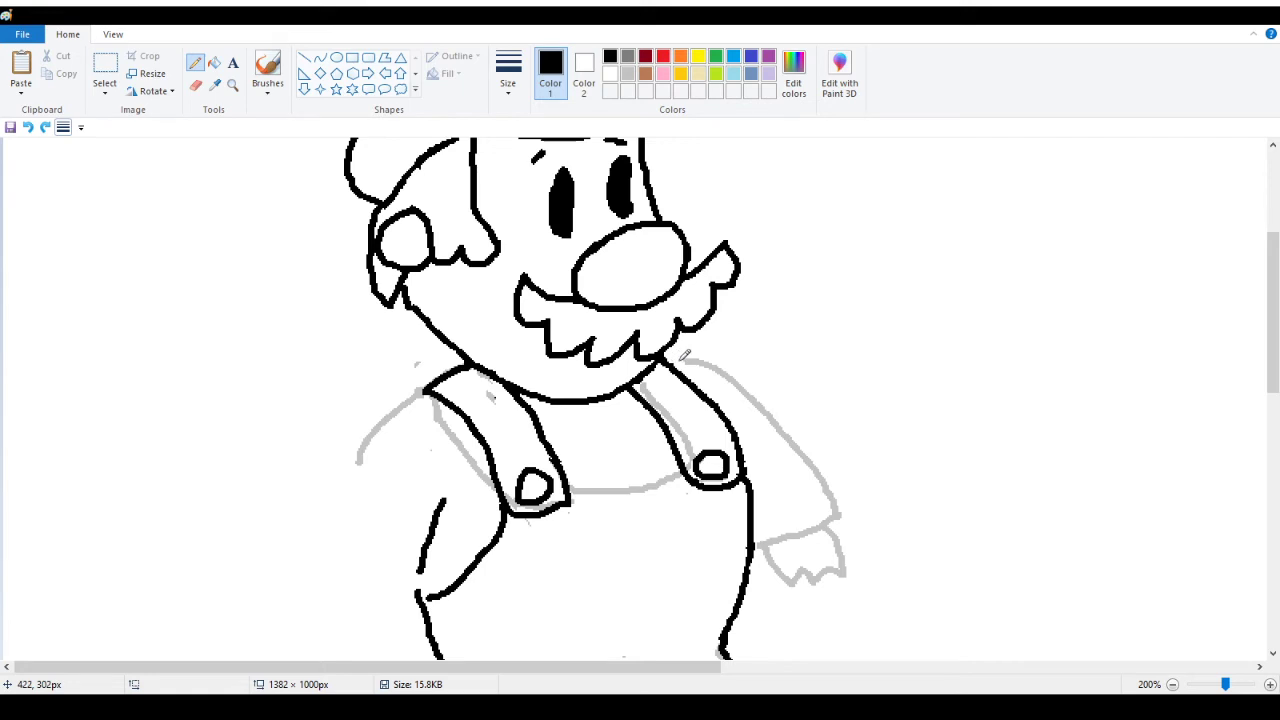
mouse_move(674, 354)
mouse_down()
mouse_move(740, 376)
mouse_move(832, 432)
mouse_up()
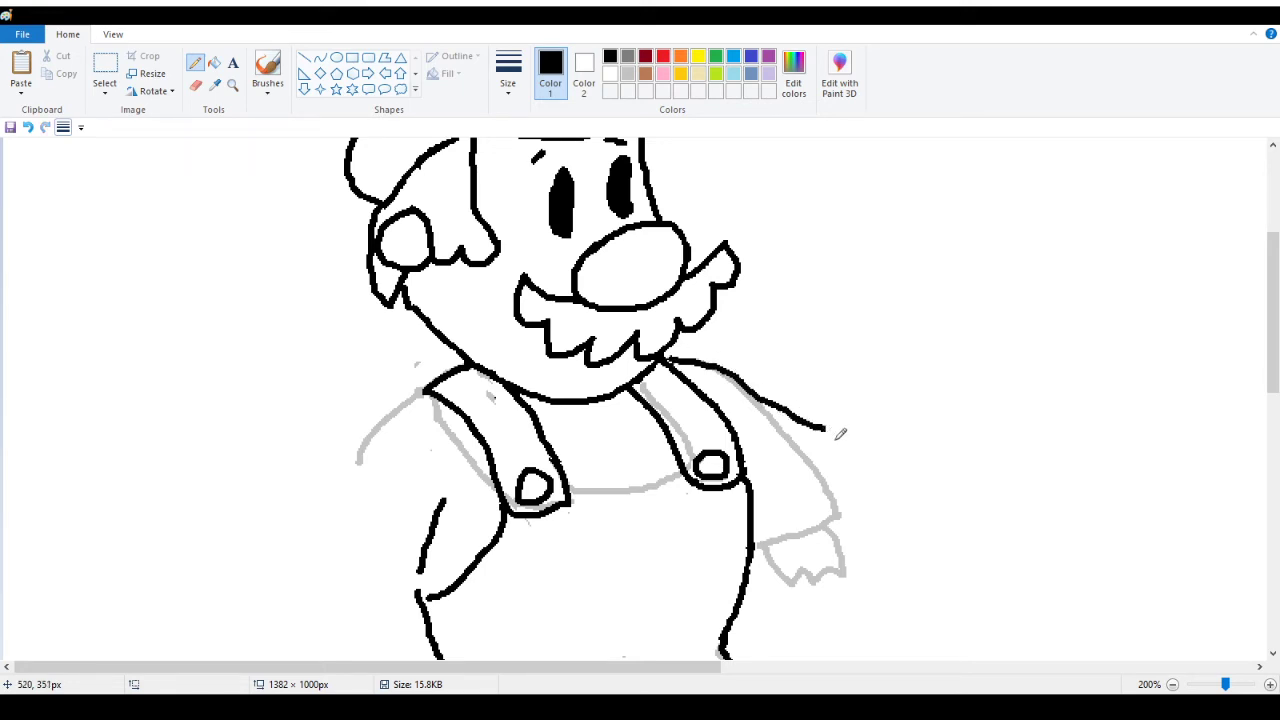
scroll(836, 437, down, 3)
mouse_move(828, 296)
mouse_down()
mouse_move(850, 336)
mouse_move(826, 393)
mouse_move(756, 450)
mouse_up()
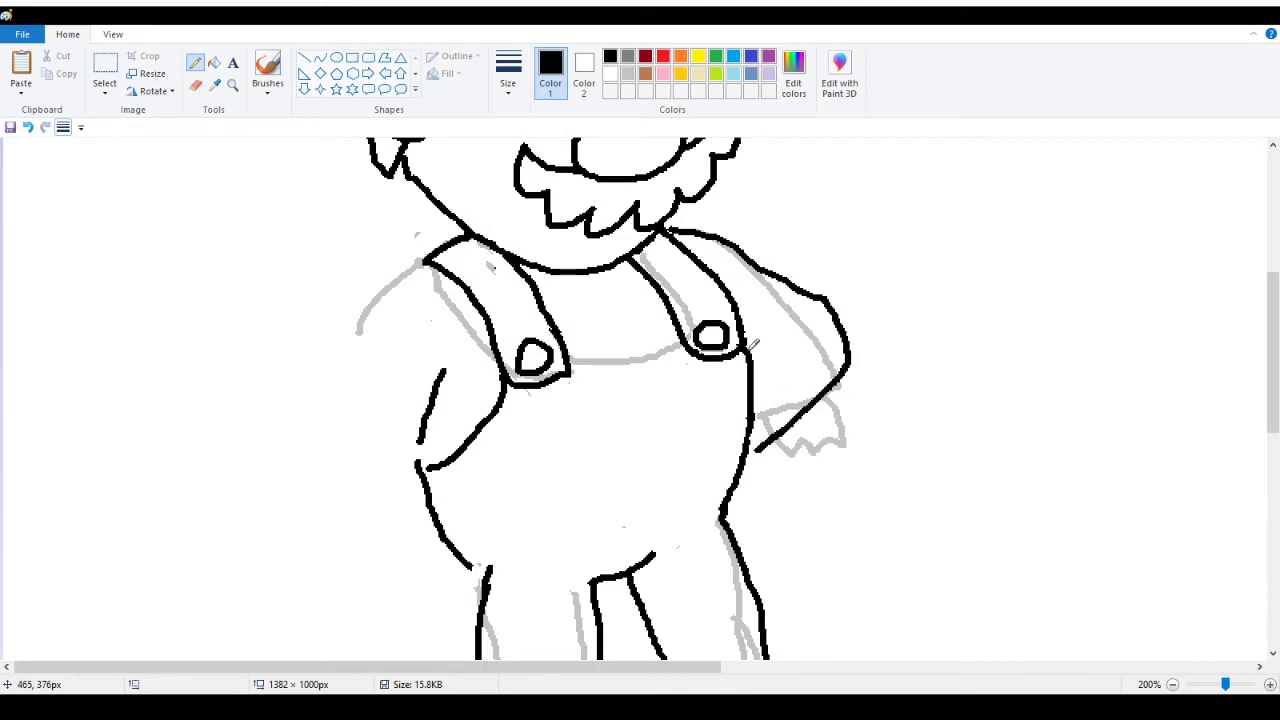
drag(749, 348, 776, 363)
drag(772, 430, 746, 427)
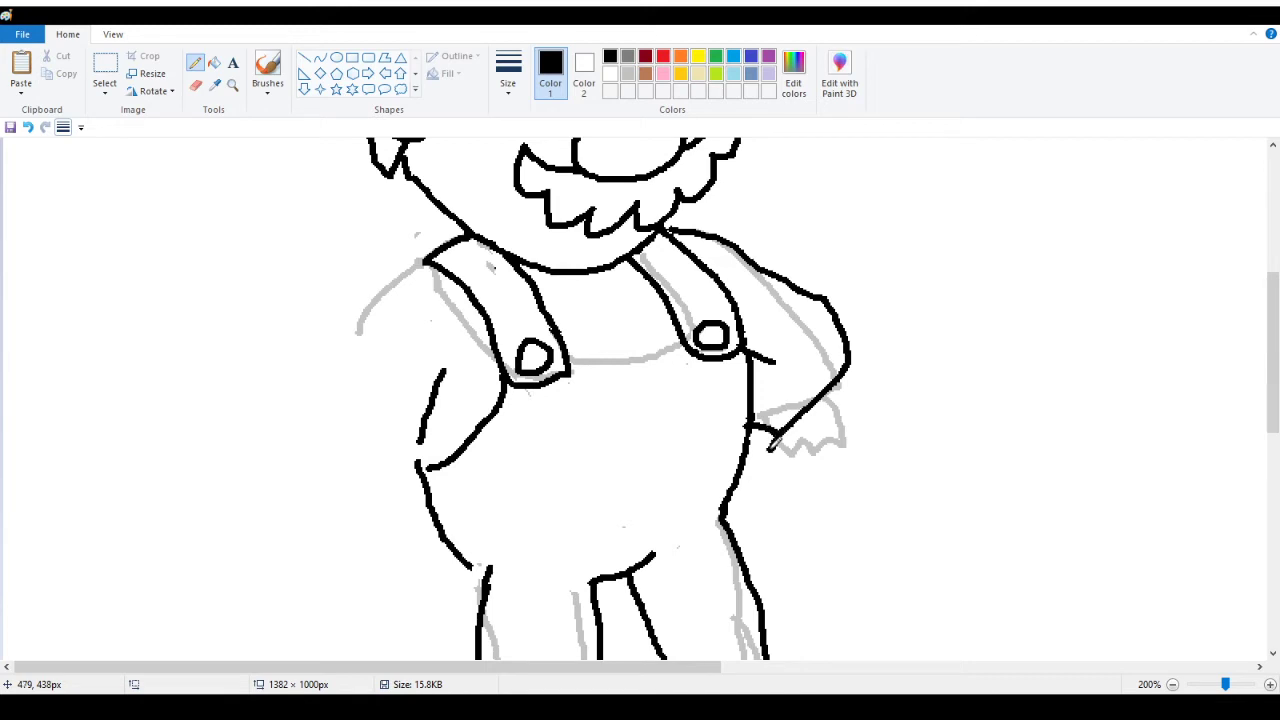
Draw the right hand resting on the hip below the cuff, and redraw its wrist and thumb lines
mouse_move(770, 449)
mouse_down()
mouse_move(776, 492)
mouse_move(782, 460)
mouse_move(764, 462)
mouse_up()
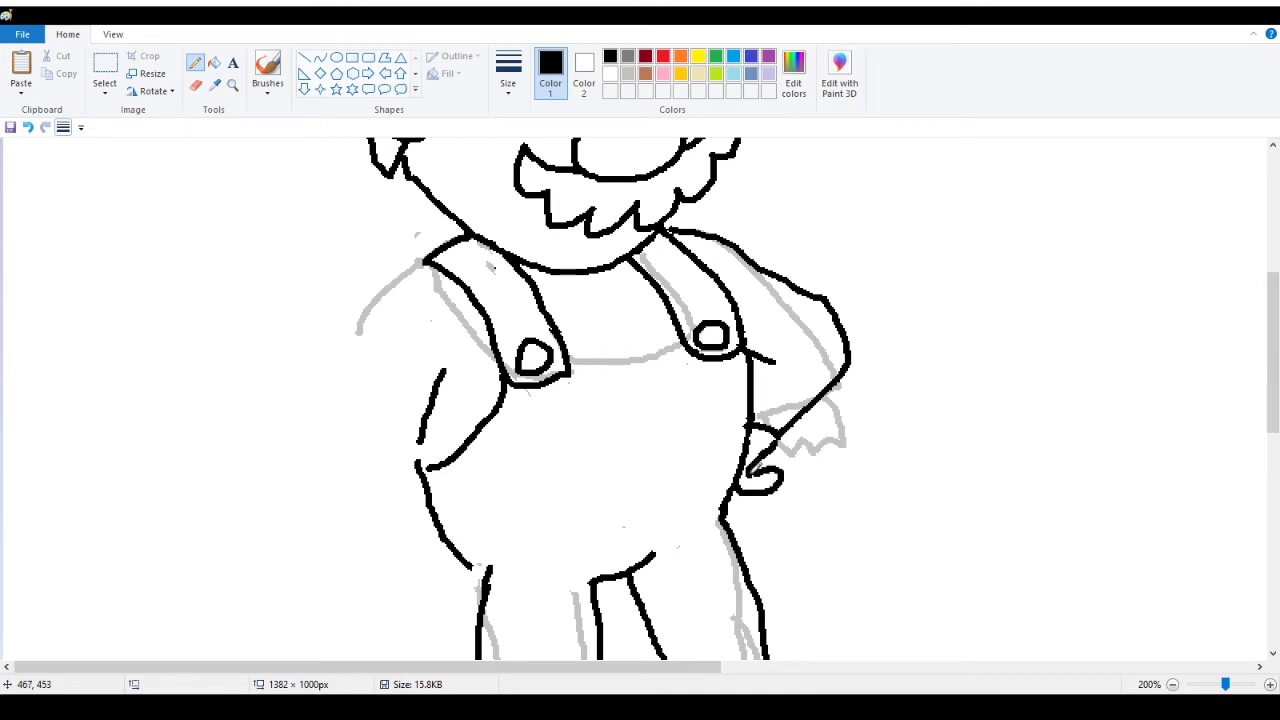
click(28, 127)
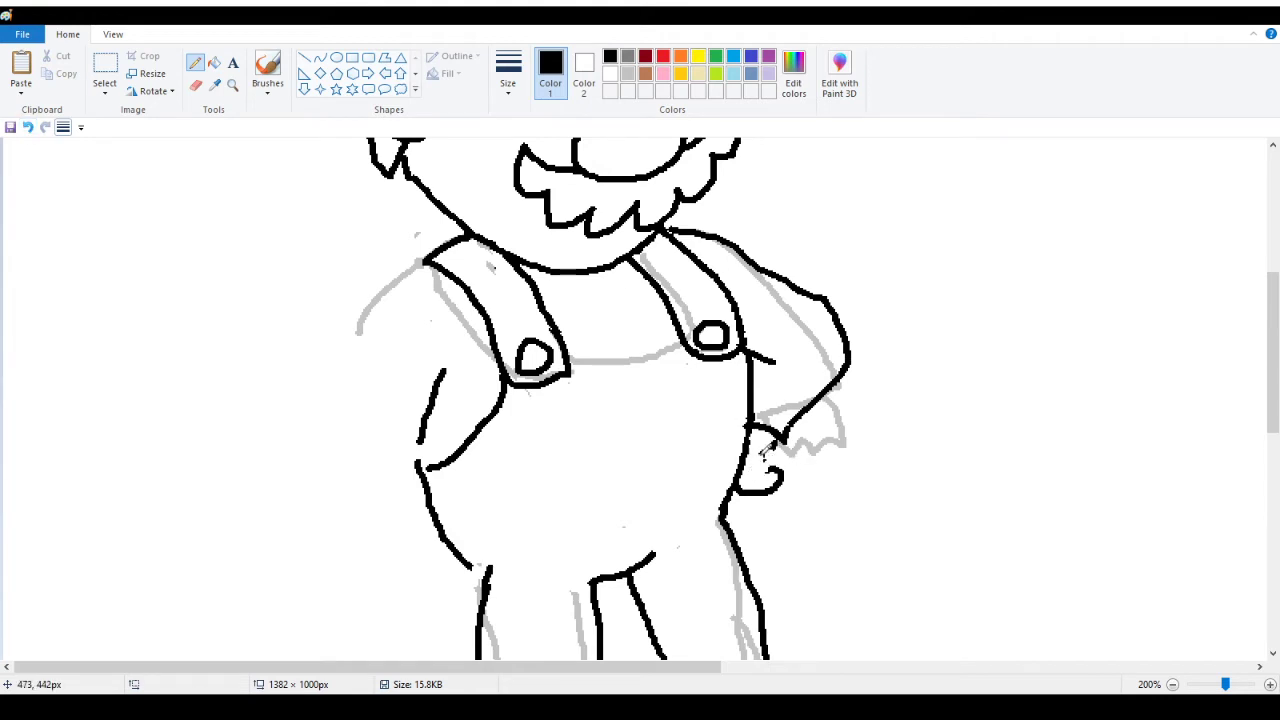
drag(776, 470, 774, 464)
mouse_move(784, 437)
mouse_down()
mouse_move(788, 450)
mouse_move(760, 471)
mouse_up()
Add a short black stroke joining the right arm's armpit line to the side of the body
click(232, 85)
click(794, 422)
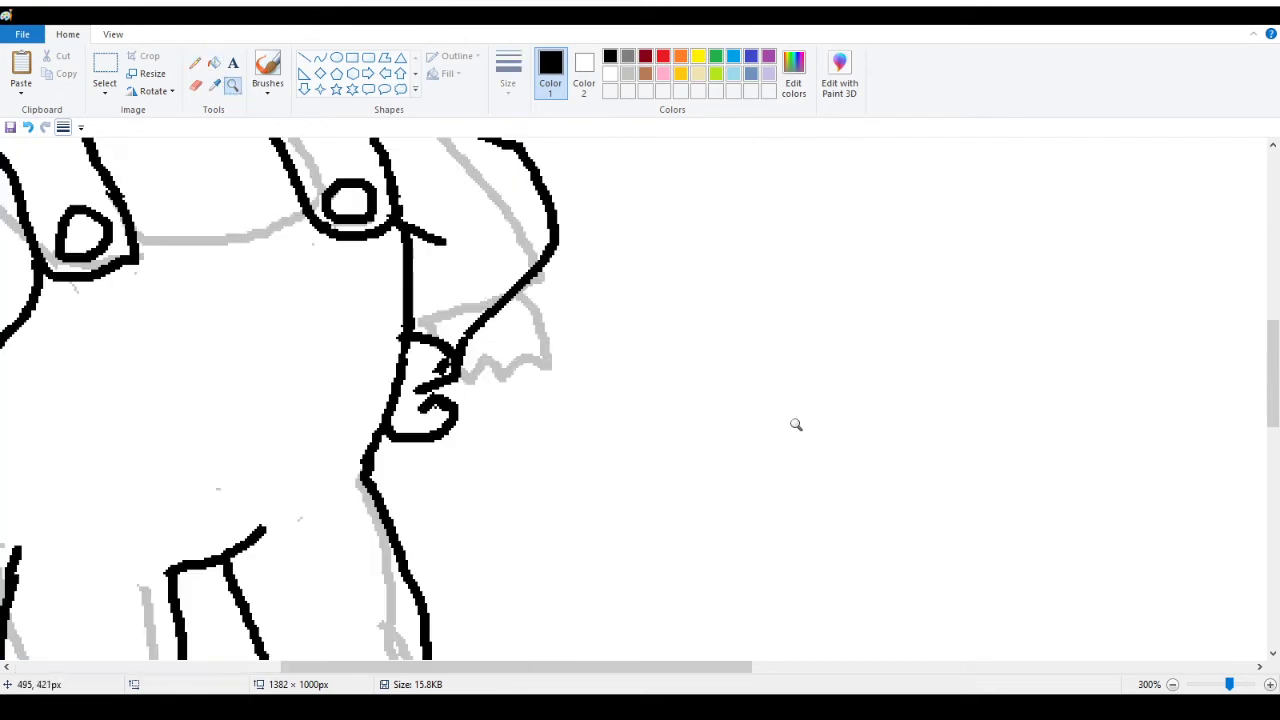
scroll(451, 323, down, 2)
click(451, 322)
scroll(410, 315, down, 2)
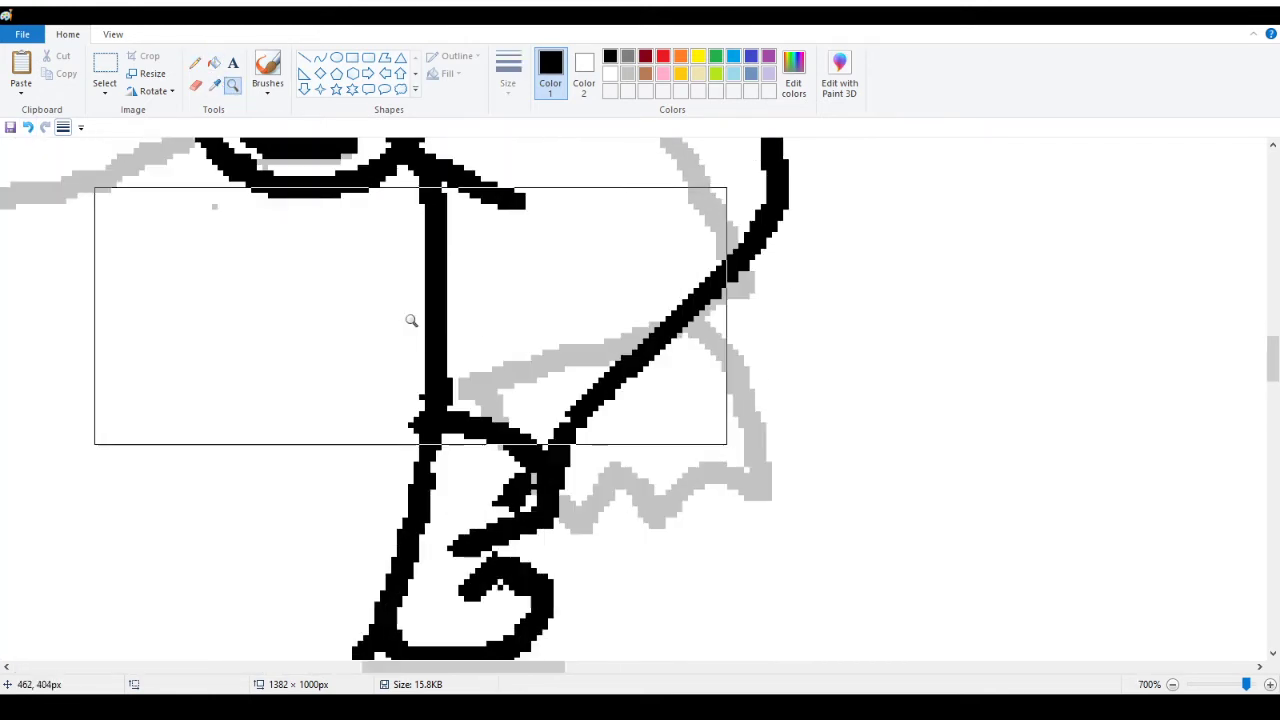
scroll(255, 256, up, 2)
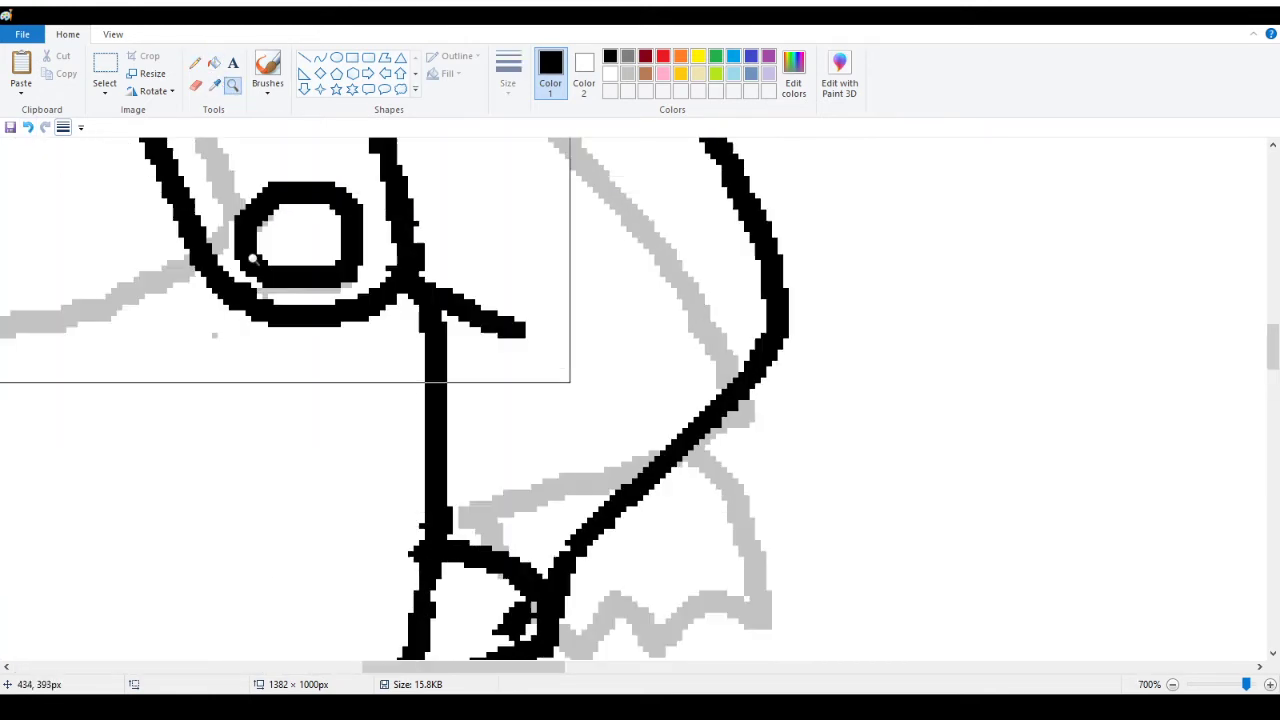
click(195, 62)
drag(470, 324, 449, 362)
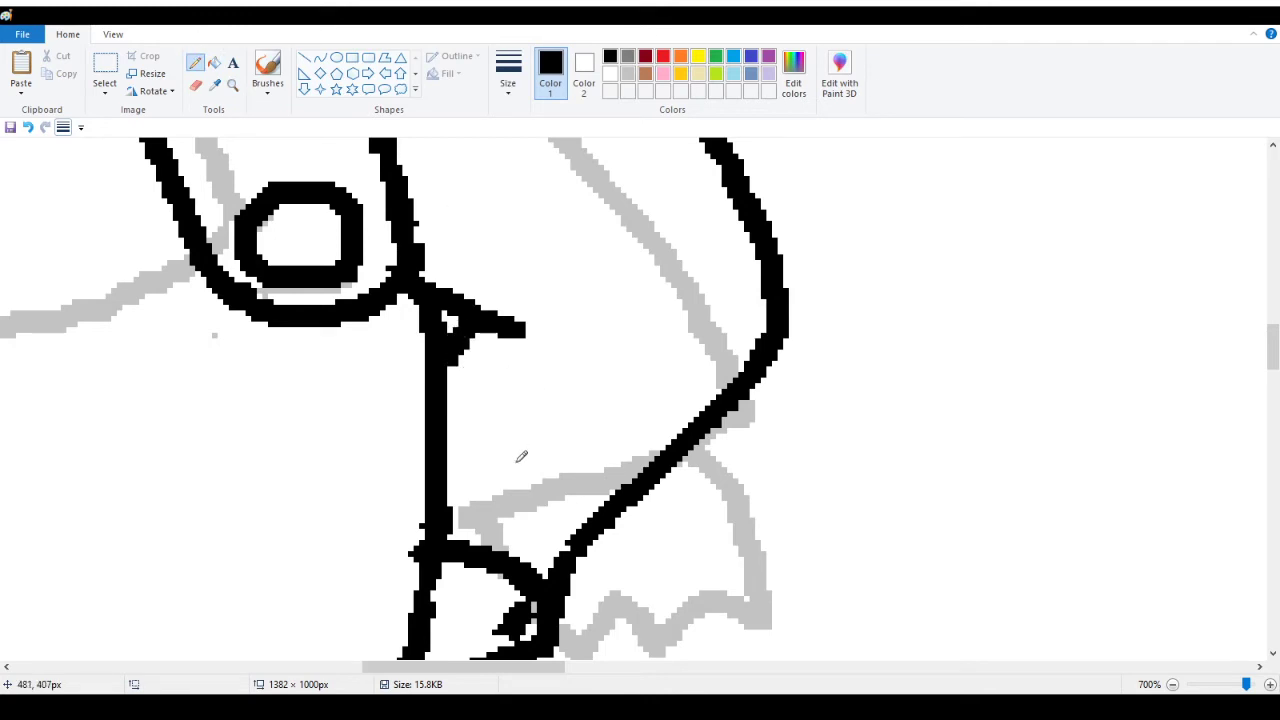
Erase the right hand's wrist, thumb and palm lines below the sleeve cuff
scroll(521, 456, down, 2)
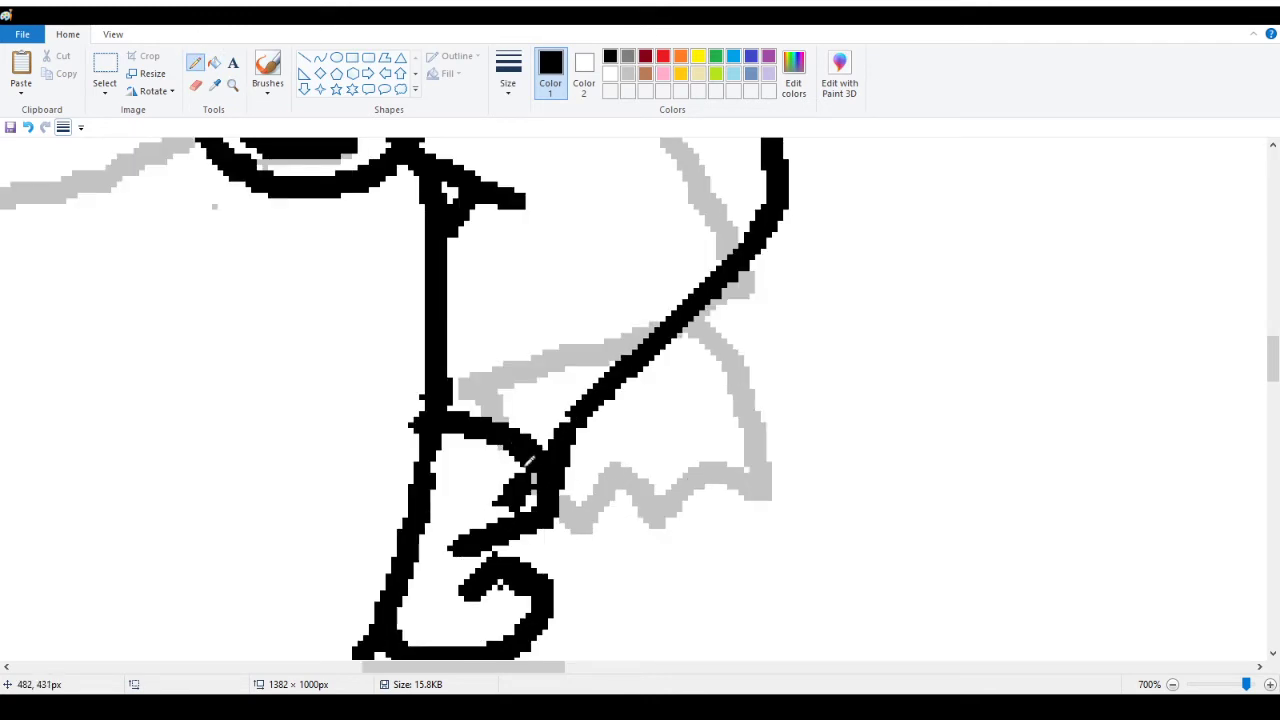
scroll(528, 462, down, 2)
click(195, 85)
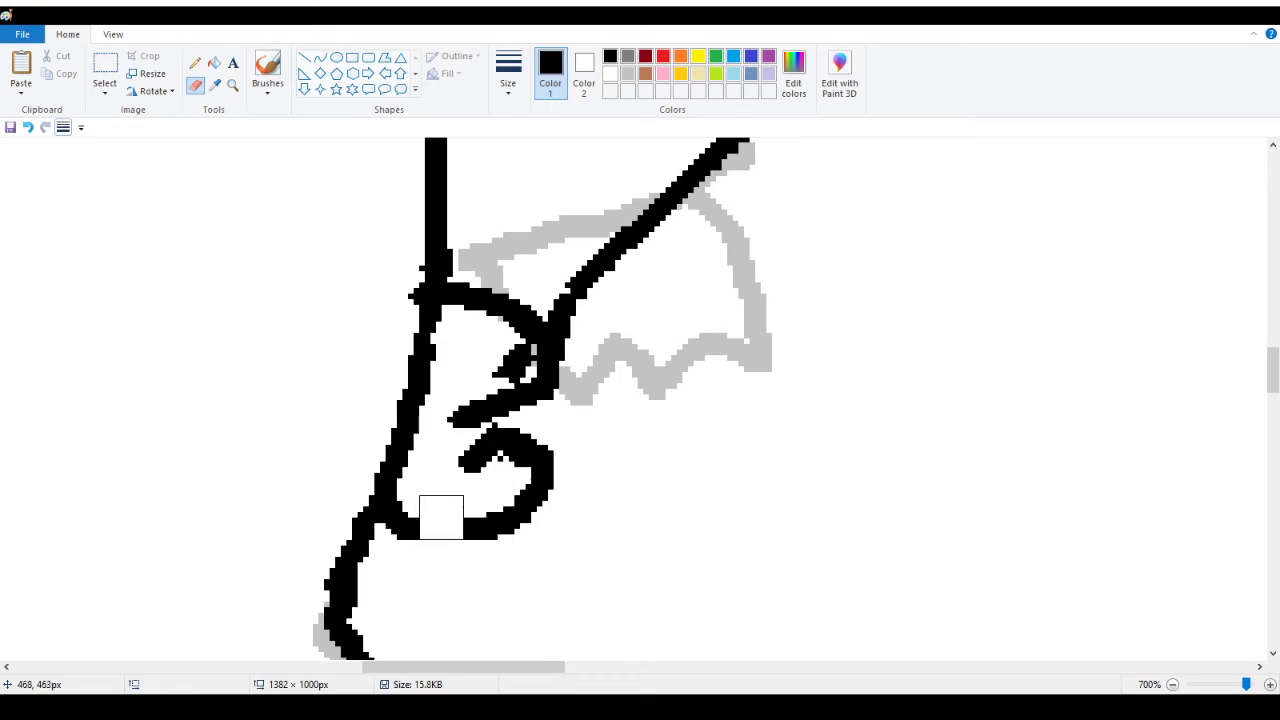
mouse_move(441, 517)
mouse_down()
mouse_move(402, 545)
mouse_move(519, 456)
mouse_move(452, 528)
mouse_move(497, 428)
mouse_move(514, 372)
mouse_move(503, 366)
mouse_move(469, 405)
mouse_move(492, 511)
mouse_move(581, 450)
mouse_move(531, 400)
mouse_move(542, 371)
mouse_move(548, 506)
mouse_move(557, 471)
mouse_up()
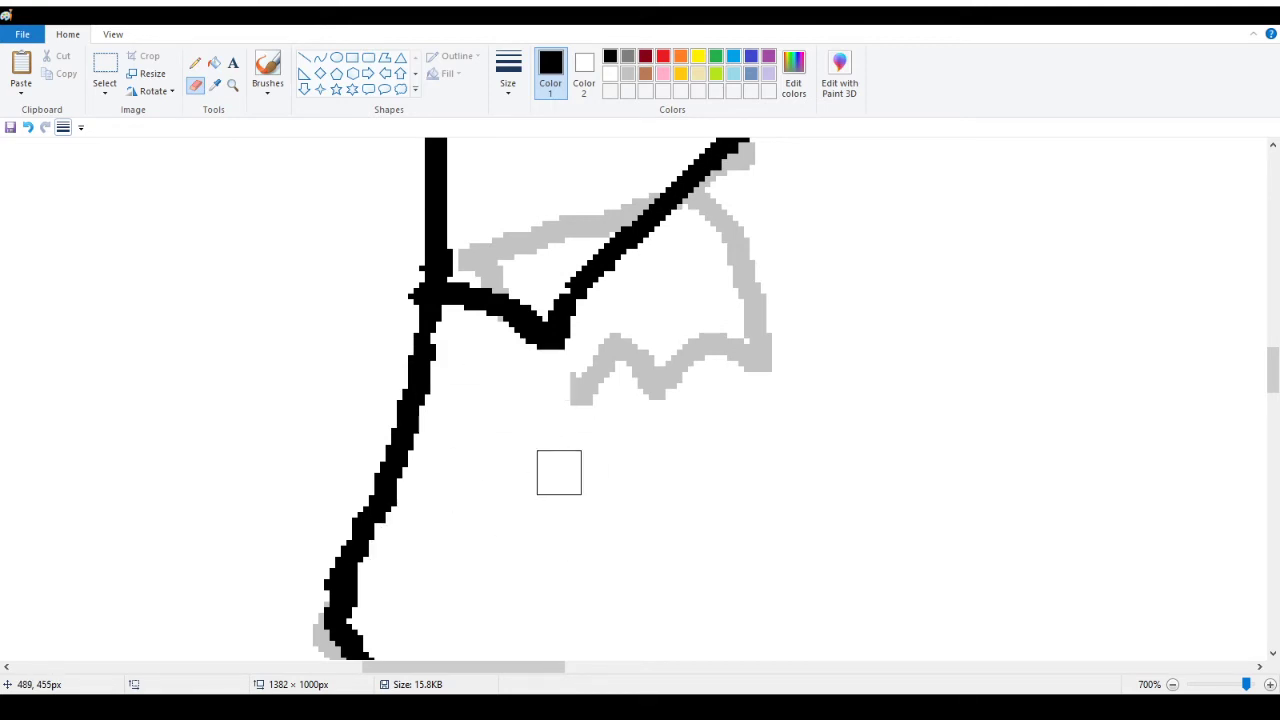
Erase the lower forearm outline and the outer tip of the right sleeve cuff
click(197, 63)
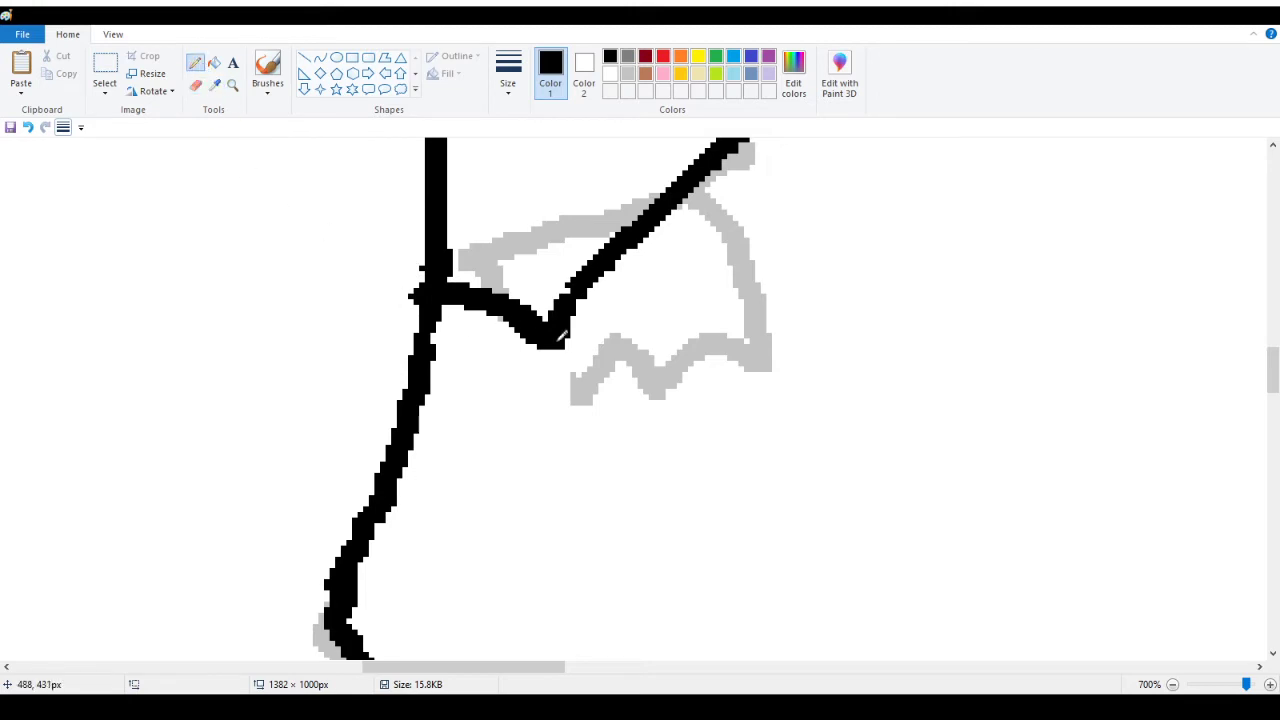
click(195, 85)
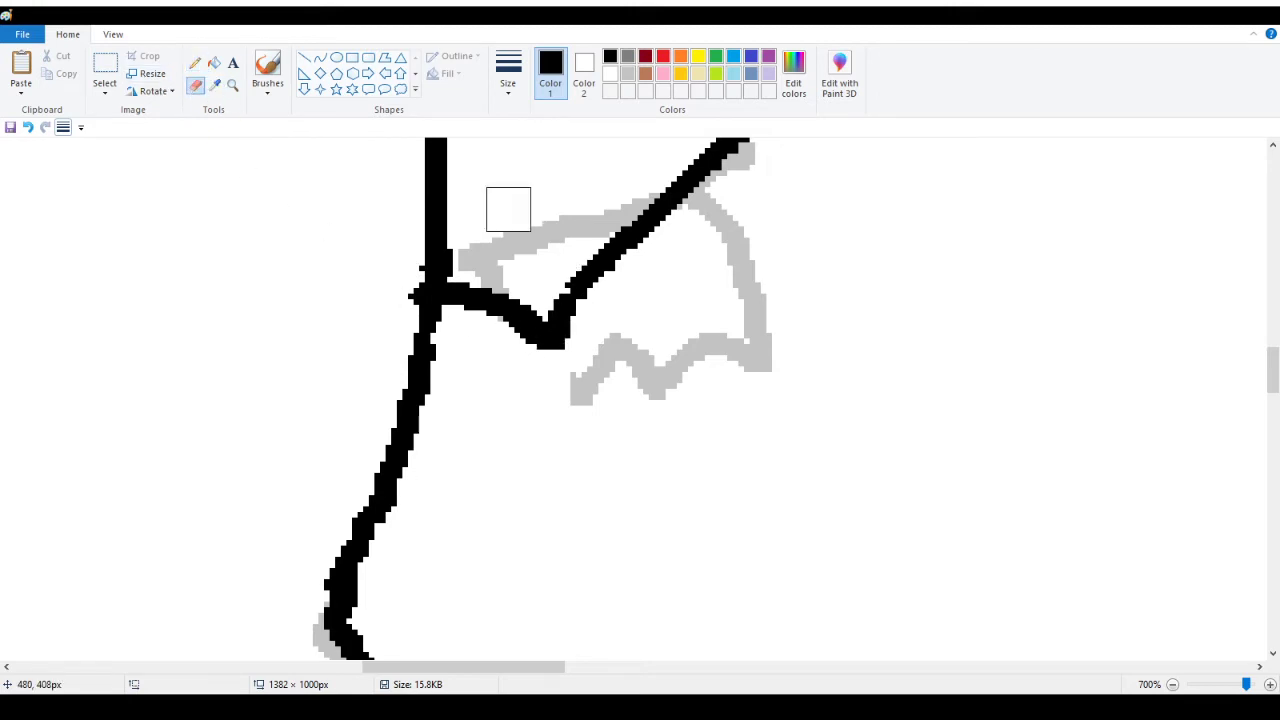
mouse_move(592, 290)
mouse_down()
mouse_move(632, 243)
mouse_move(559, 338)
mouse_move(637, 360)
mouse_move(660, 406)
mouse_move(671, 338)
mouse_move(629, 409)
mouse_up()
scroll(634, 360, up, 3)
Extend the right cuff line to the gray sleeve tip and redraw the forearm outline in black from the elbow to that point
click(195, 62)
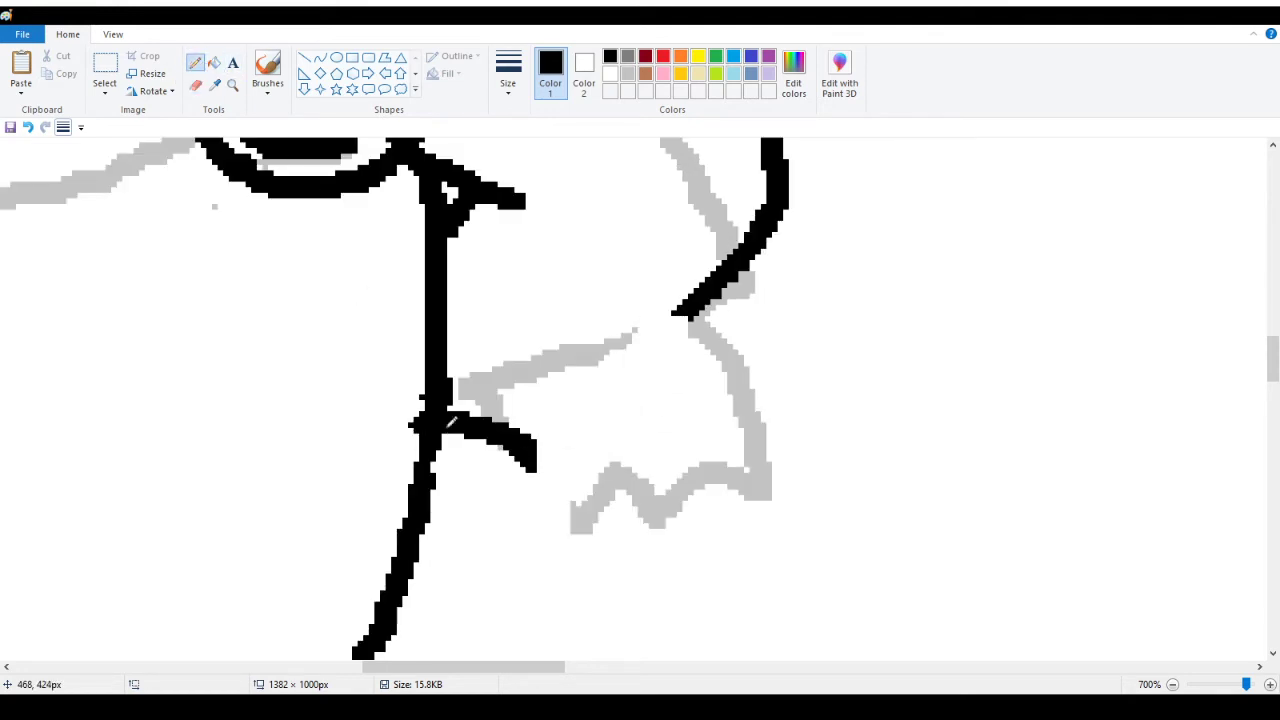
drag(540, 456, 576, 512)
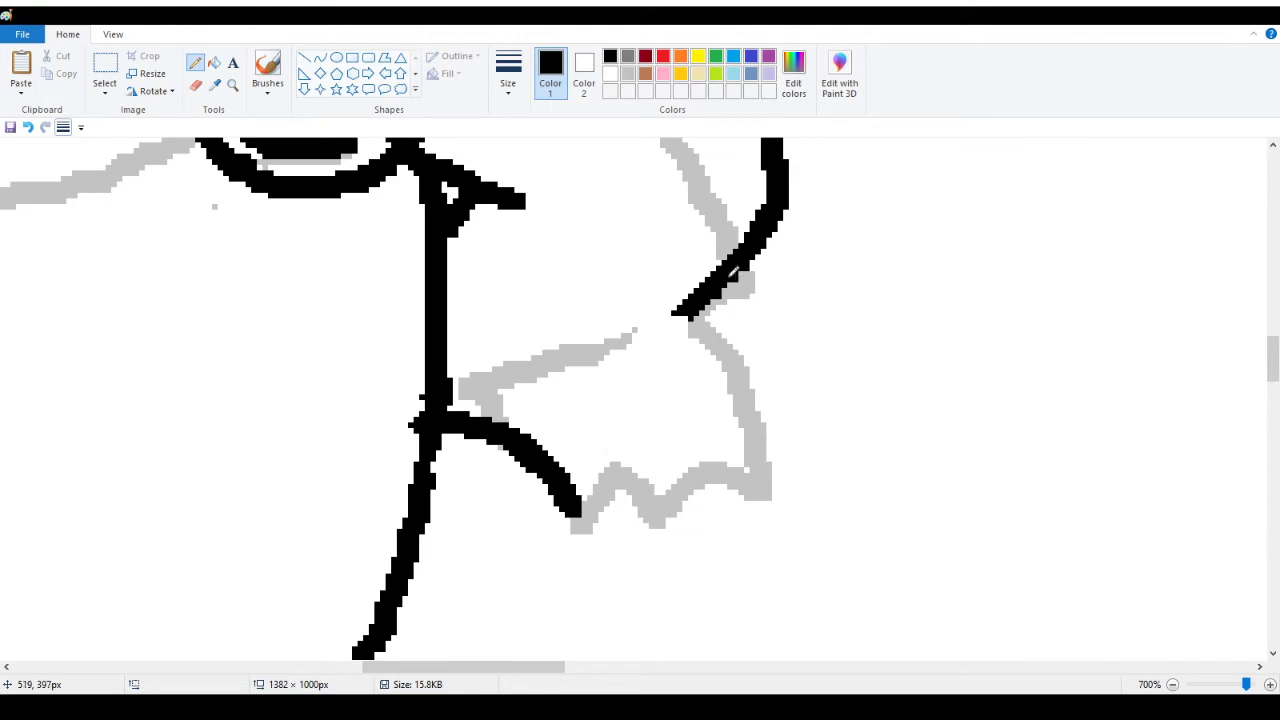
mouse_move(740, 264)
mouse_down()
mouse_move(662, 350)
mouse_move(574, 506)
mouse_up()
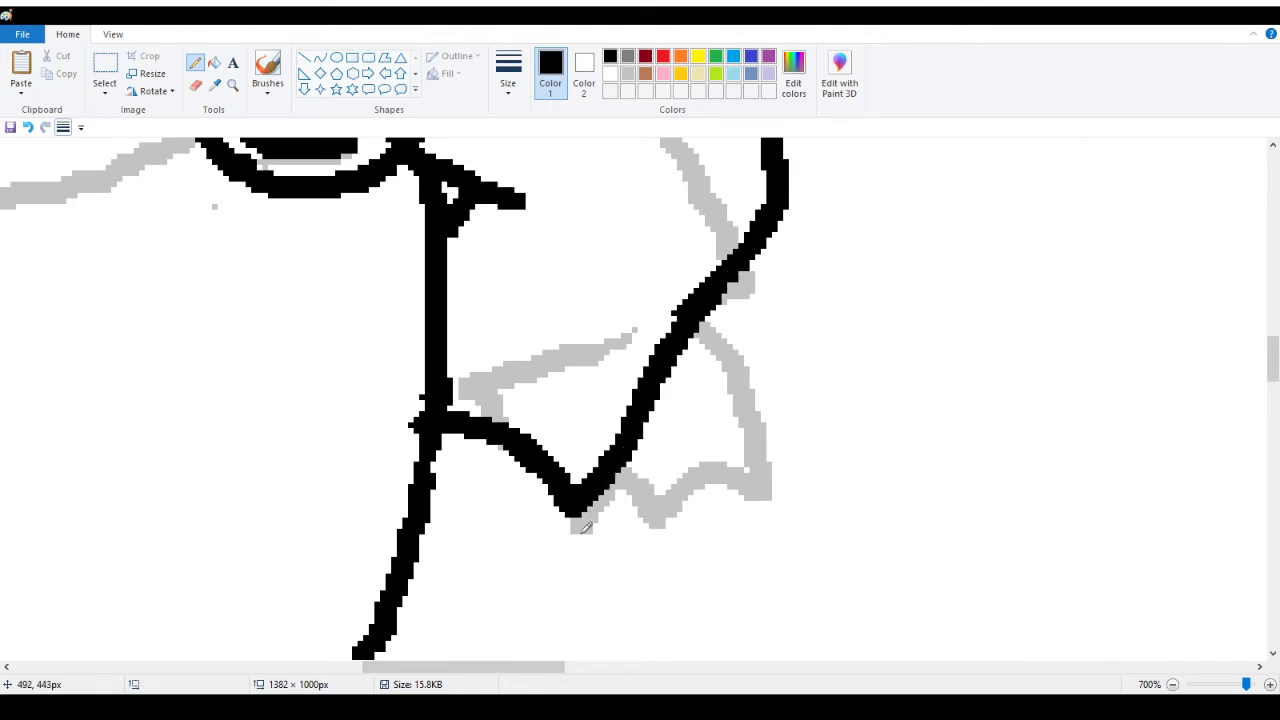
Redraw the right hand in black below the cuff with a wrist line, a curled thumb line and a rounded underside on the hip
scroll(580, 526, down, 3)
mouse_move(560, 364)
mouse_down()
mouse_move(545, 388)
mouse_move(482, 418)
mouse_move(460, 412)
mouse_up()
mouse_move(408, 487)
mouse_down()
mouse_move(390, 515)
mouse_move(452, 522)
mouse_move(516, 488)
mouse_move(541, 440)
mouse_move(528, 424)
mouse_move(433, 439)
mouse_up()
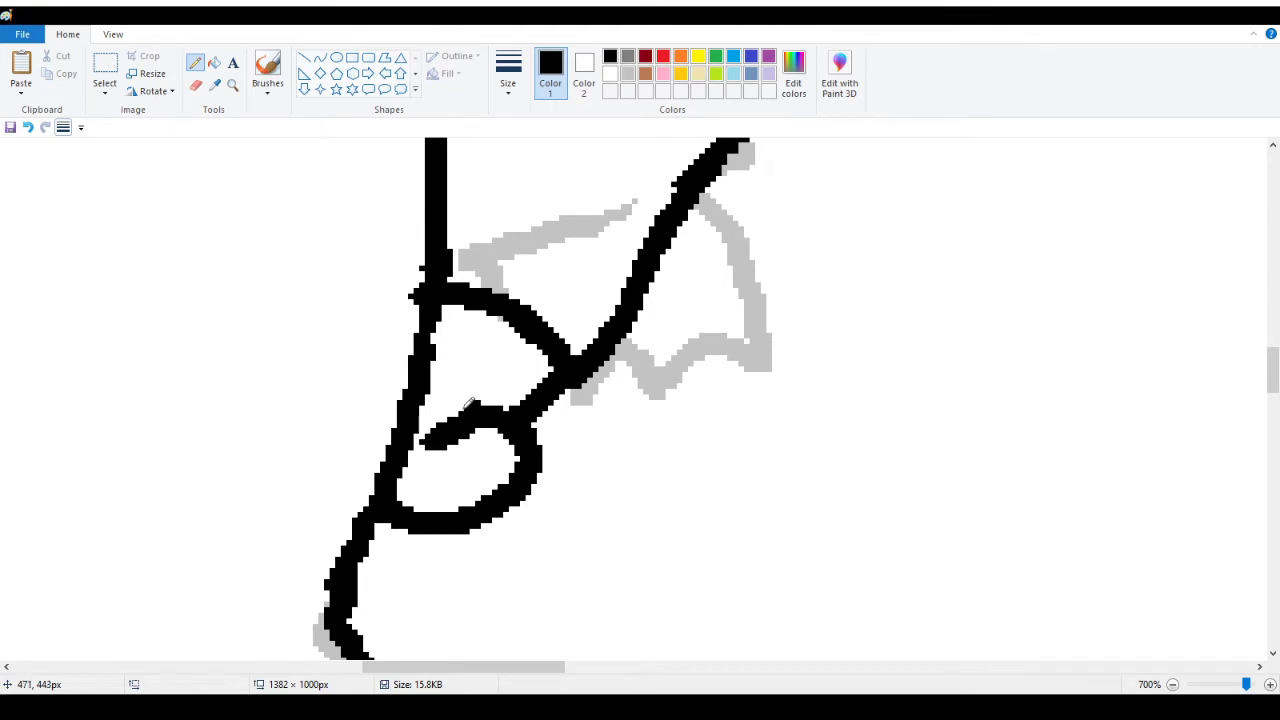
Examine the redrawn right arm and hand against the whole figure
click(232, 85)
right_click(114, 277)
right_click(90, 281)
right_click(70, 284)
right_click(64, 285)
right_click(64, 285)
right_click(58, 284)
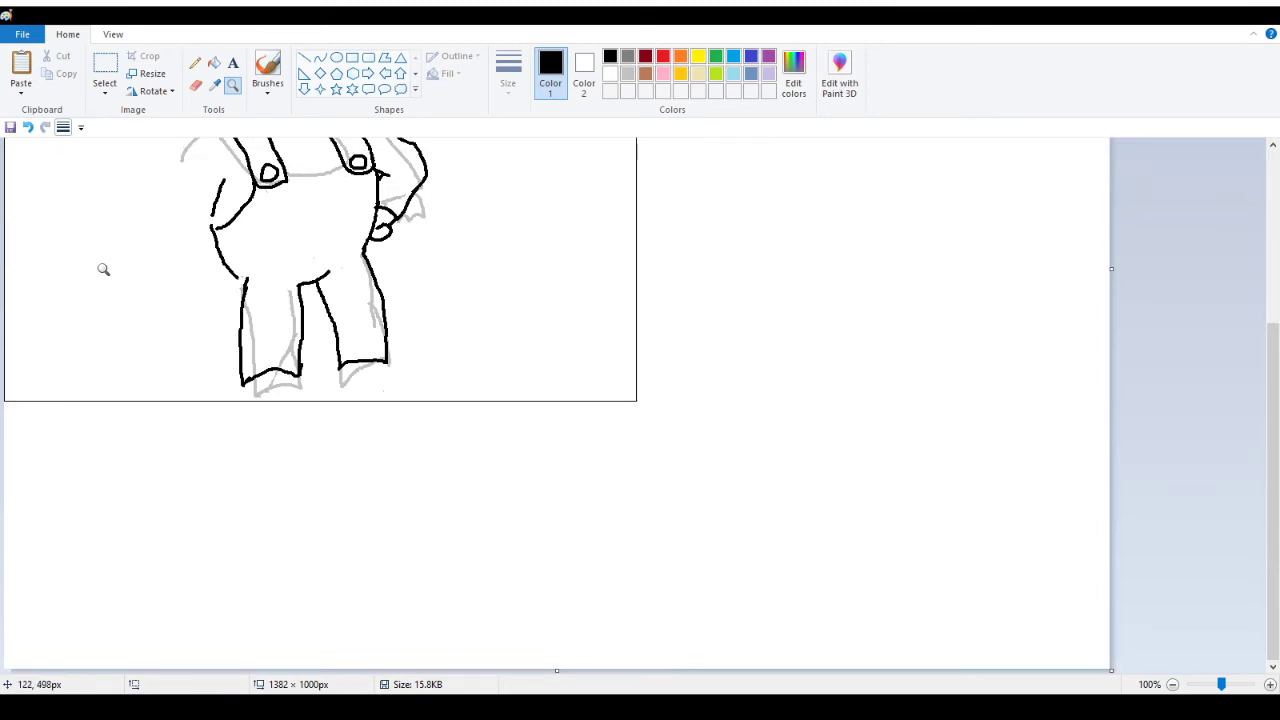
scroll(100, 269, up, 3)
Redraw the upper line of the right hand's lower curve flatter, joining it to the wrist line
click(103, 305)
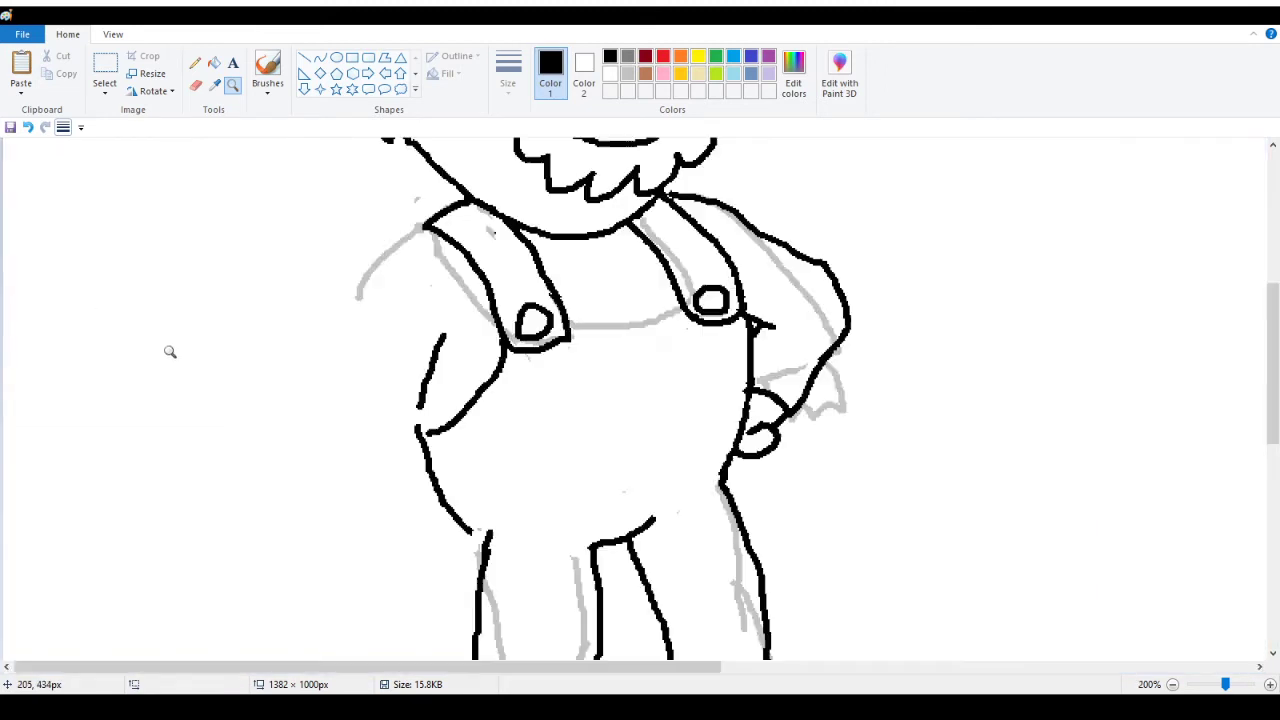
click(900, 410)
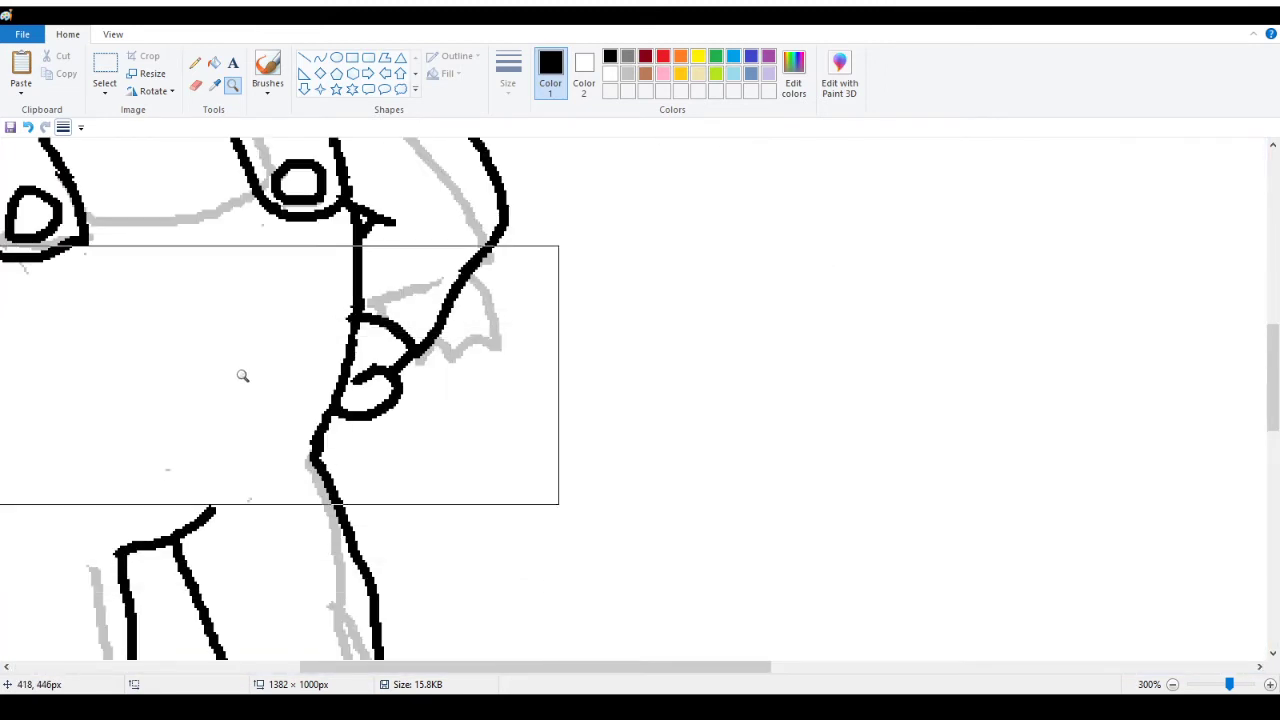
scroll(262, 384, up, 2)
click(260, 440)
click(493, 346)
scroll(400, 340, up, 2)
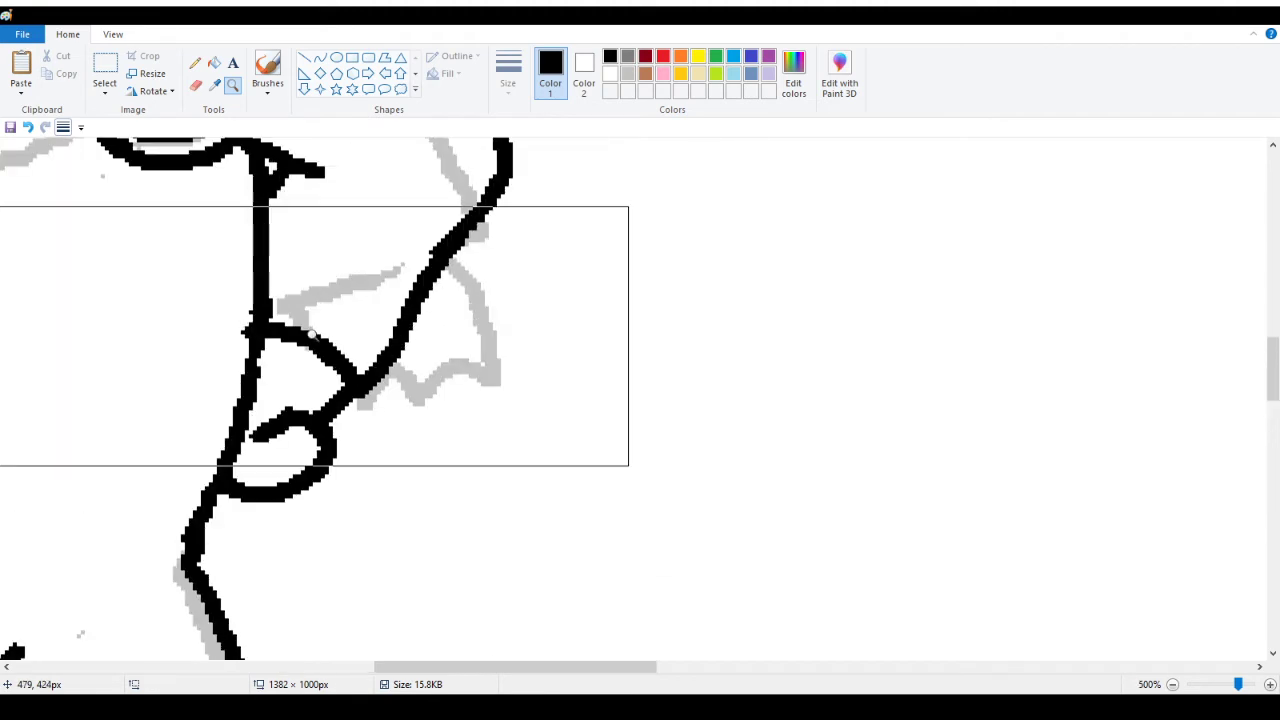
click(195, 62)
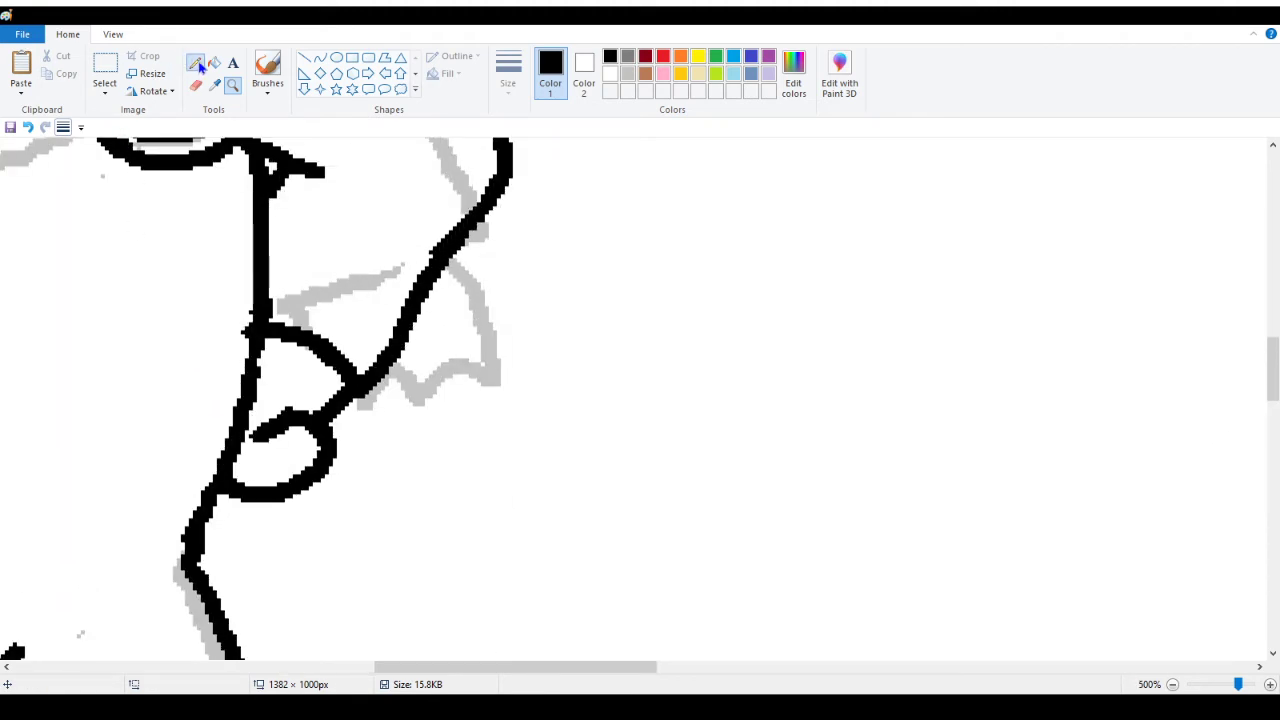
scroll(319, 362, up, 2)
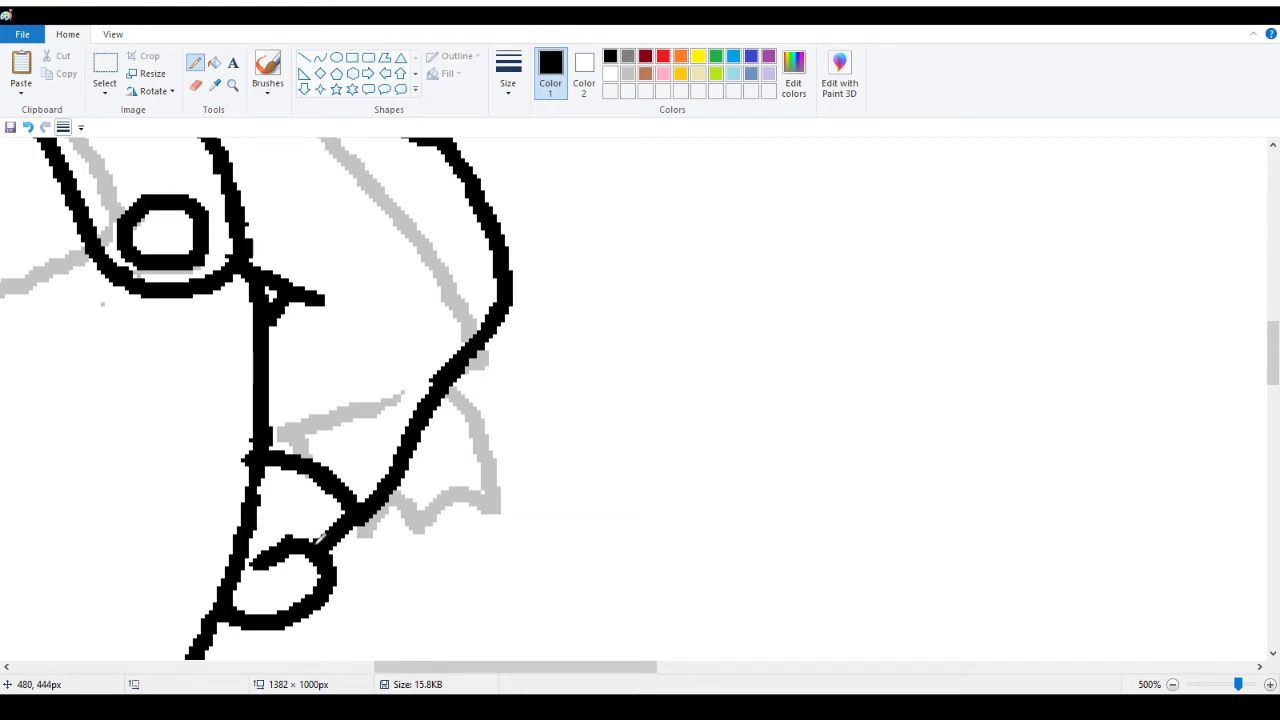
mouse_move(278, 543)
mouse_down()
mouse_move(329, 534)
mouse_move(280, 539)
mouse_move(294, 546)
mouse_move(267, 558)
mouse_move(340, 537)
mouse_up()
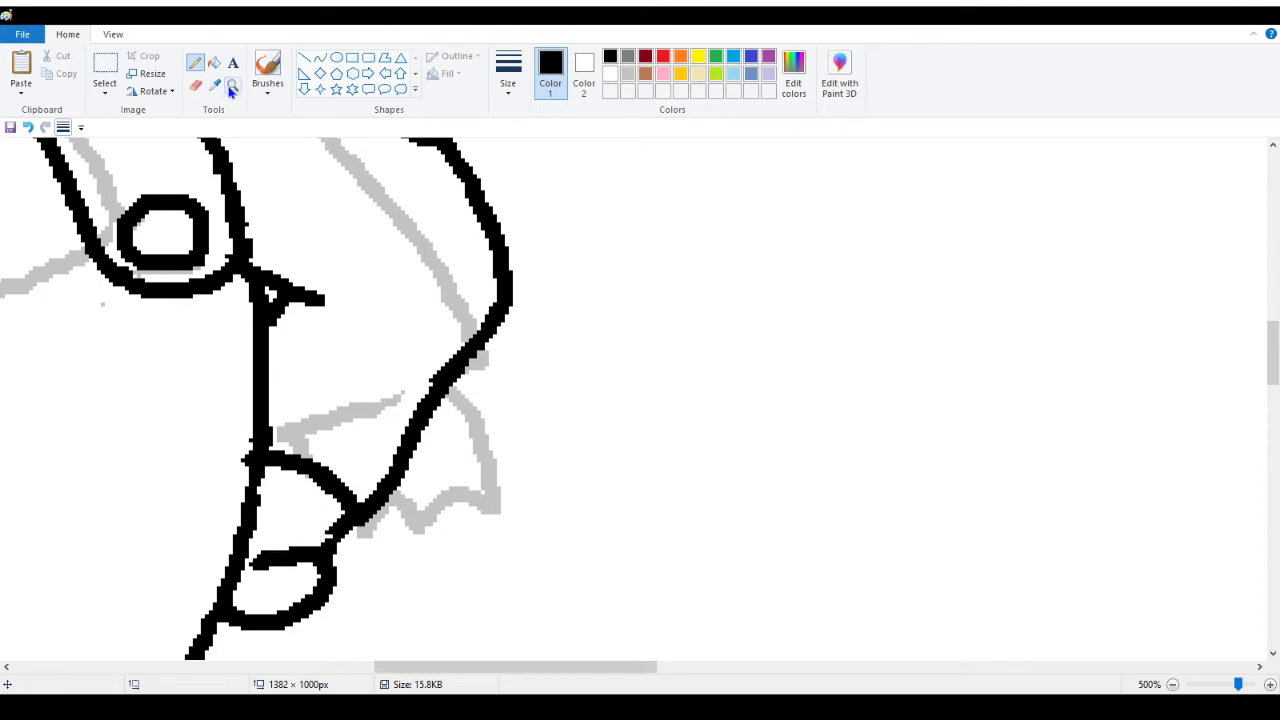
Erase the inner end of the right hand's thumb line and redraw it sloping down from the wrist toward the body
click(106, 68)
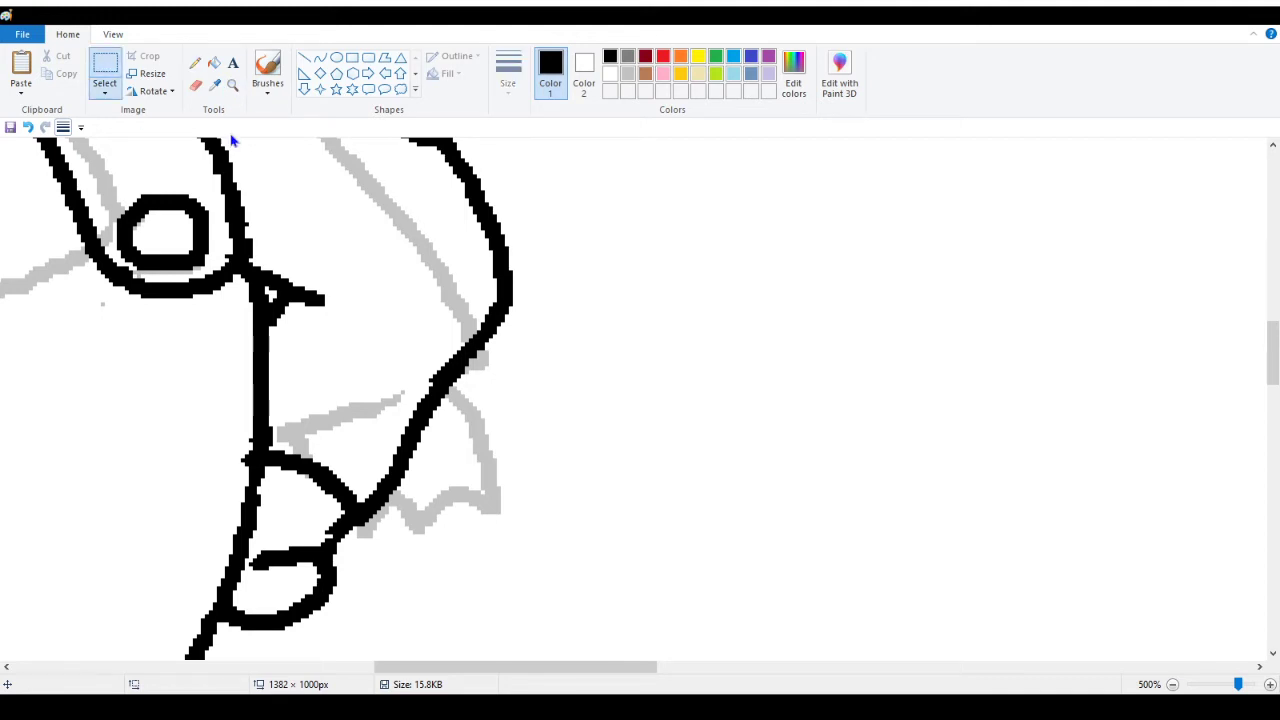
click(233, 86)
right_click(243, 286)
right_click(206, 306)
right_click(286, 271)
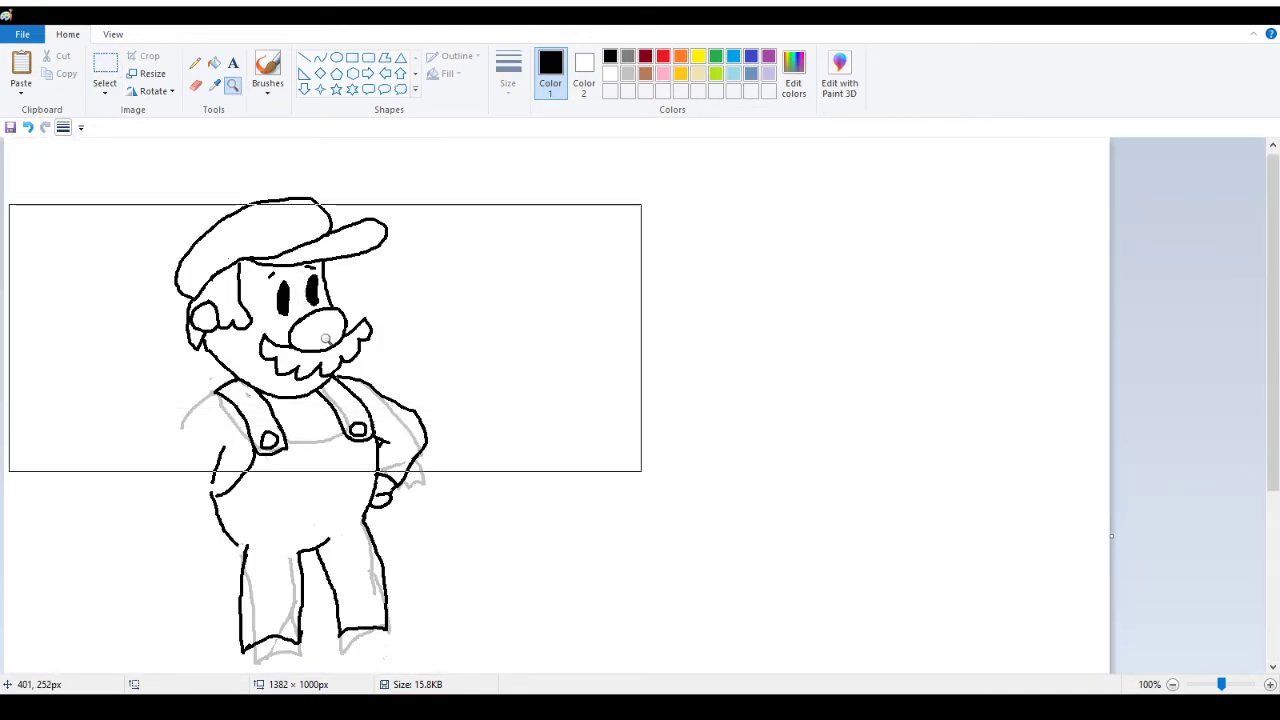
click(457, 430)
click(599, 375)
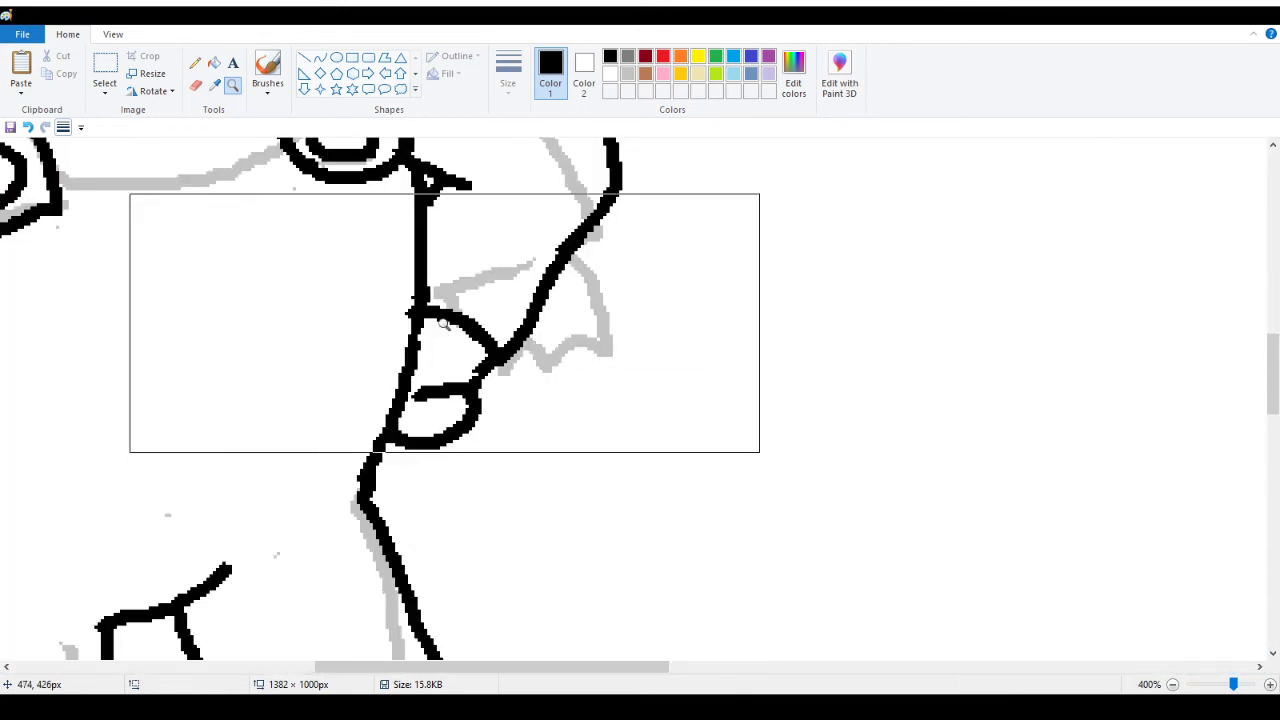
click(195, 85)
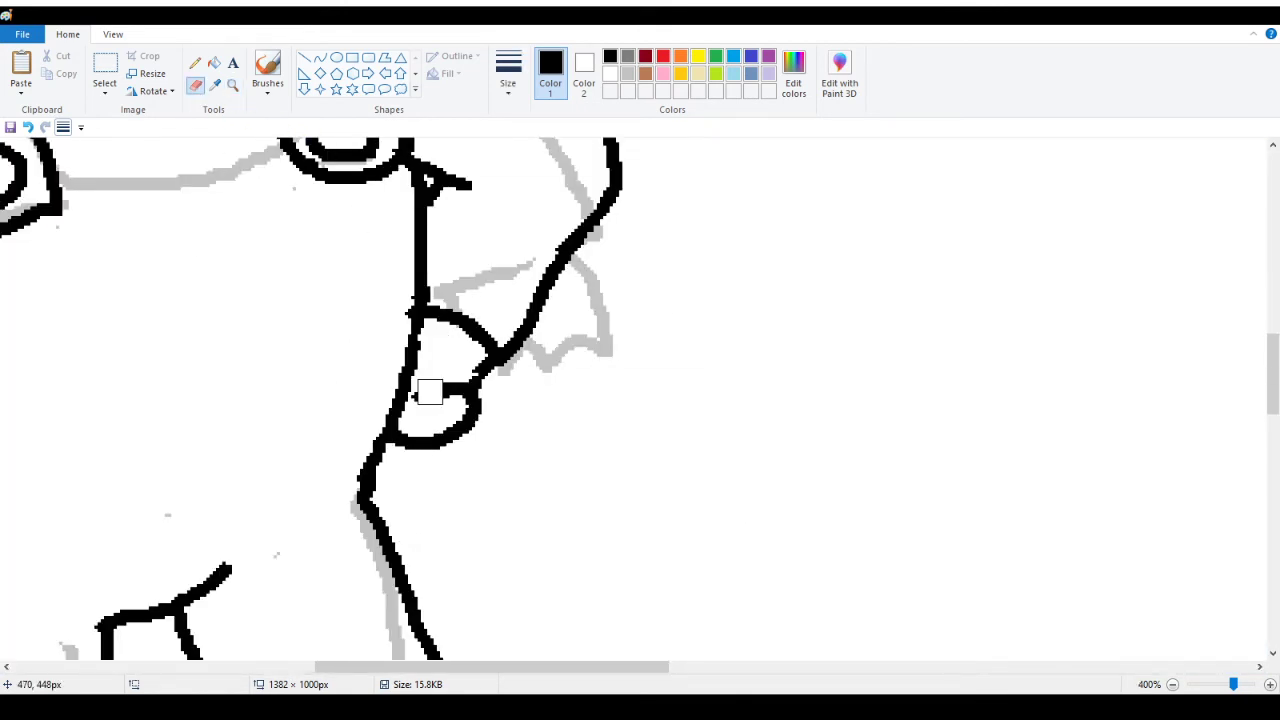
click(196, 63)
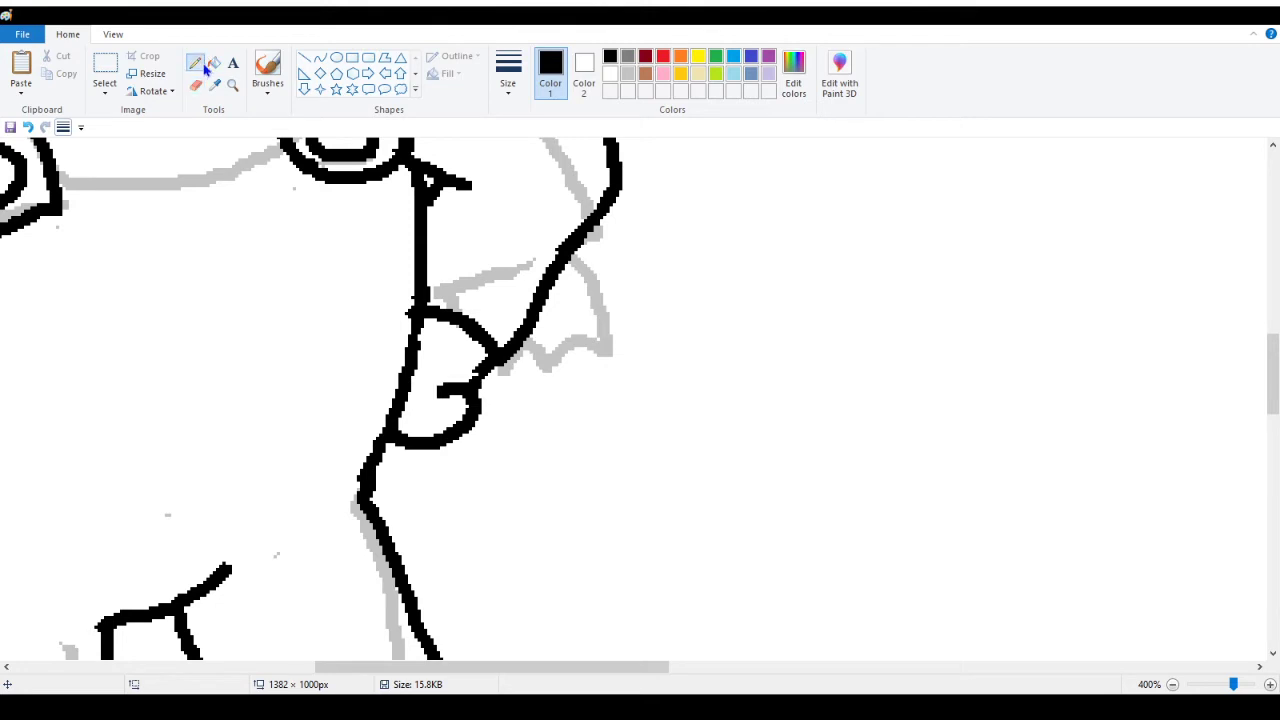
drag(482, 362, 422, 398)
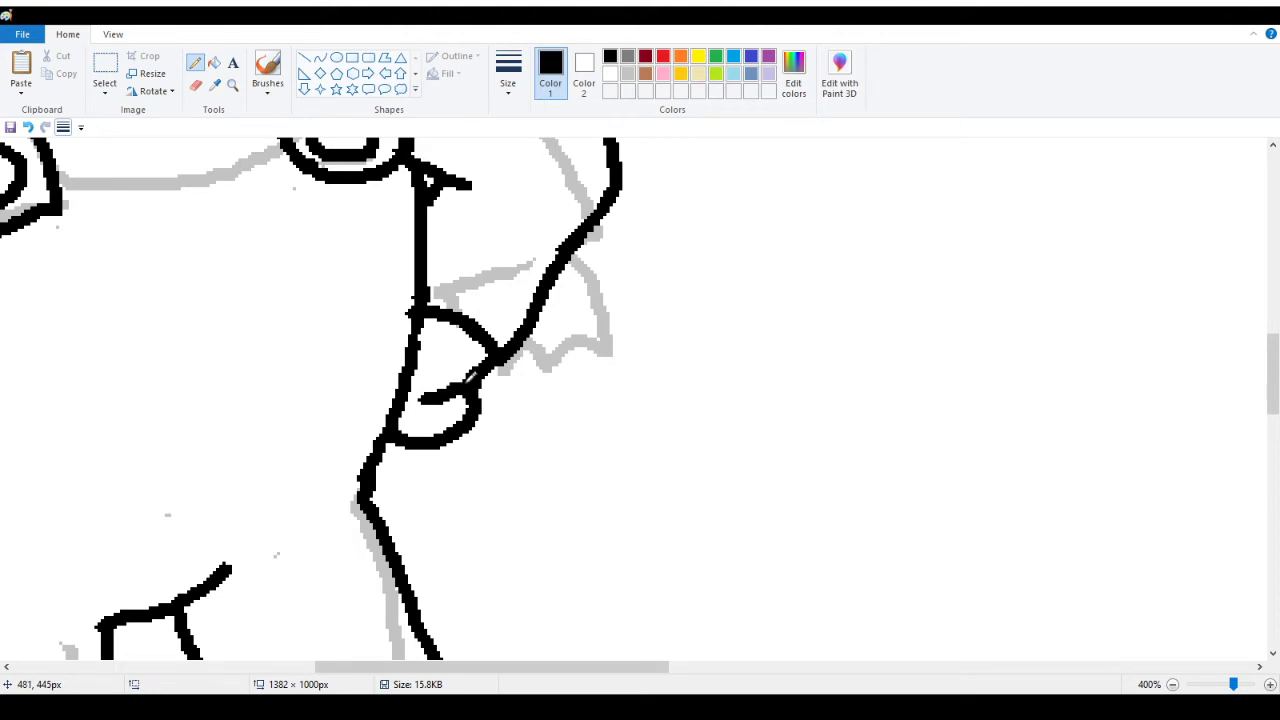
Replace the right cuff line with a higher black cuff edge across the sleeve and a short notched end above the wrist
click(232, 85)
right_click(189, 214)
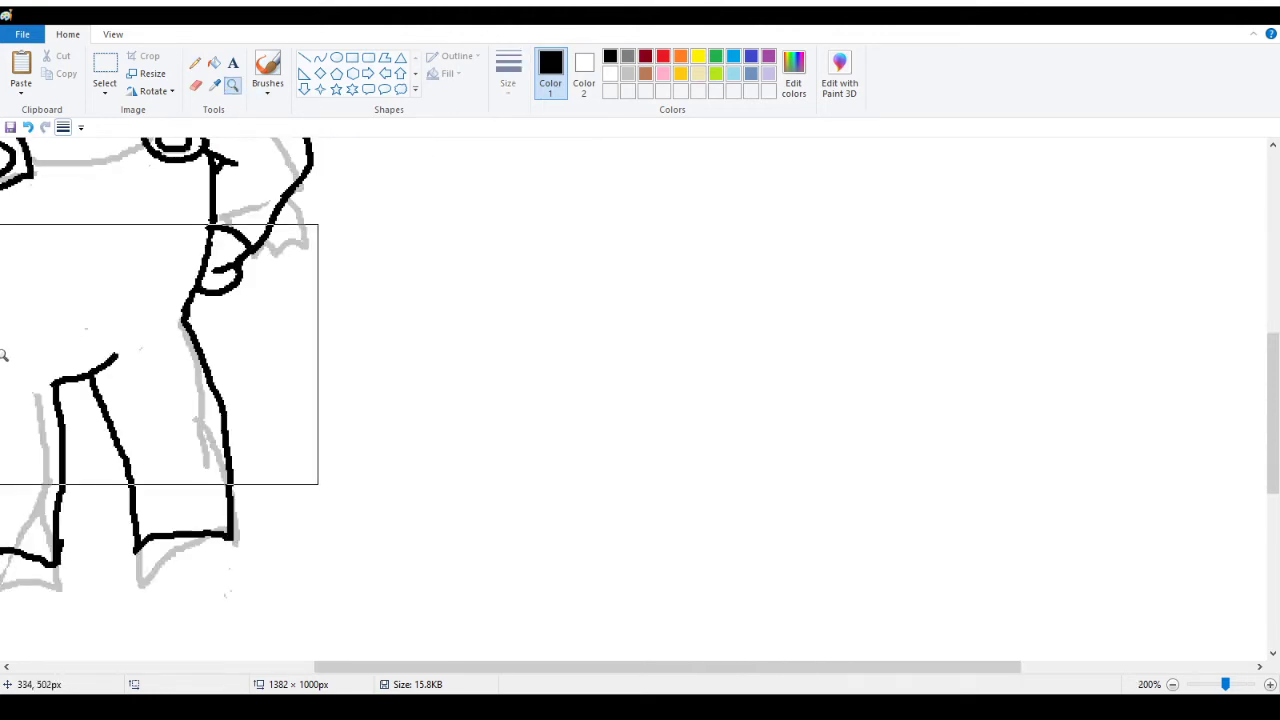
right_click(11, 336)
right_click(11, 336)
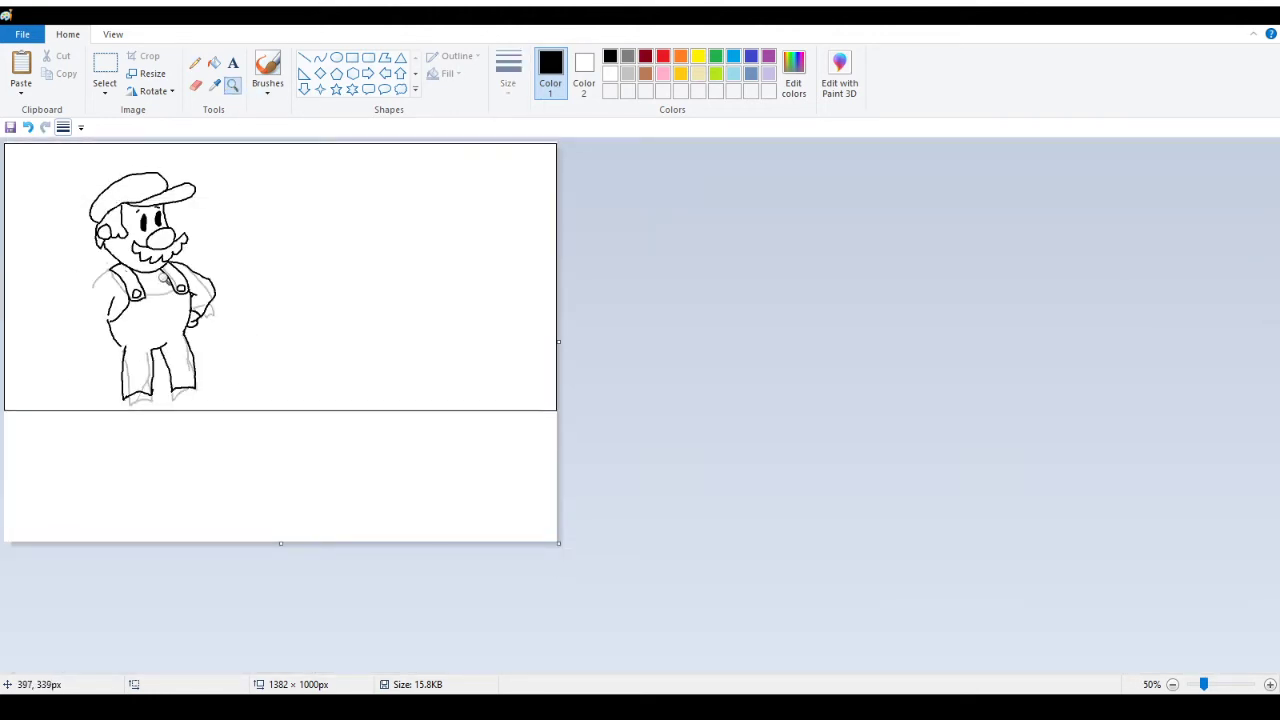
click(155, 284)
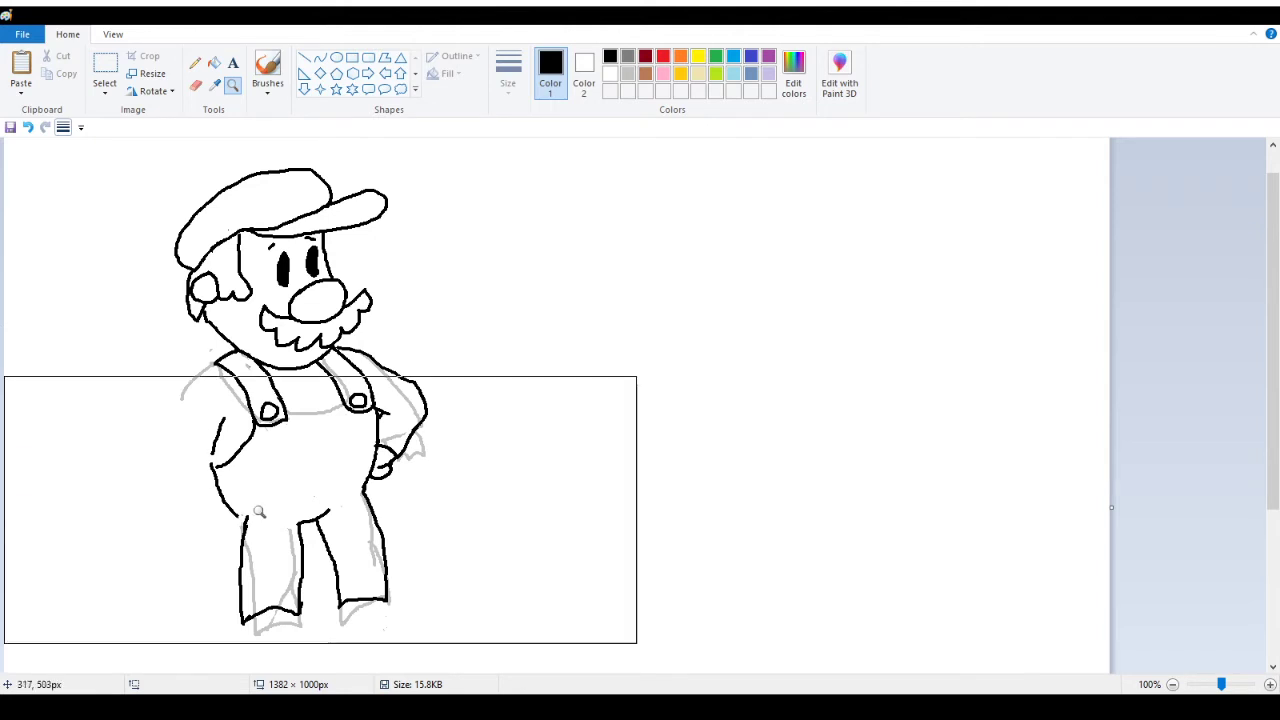
click(322, 512)
click(587, 407)
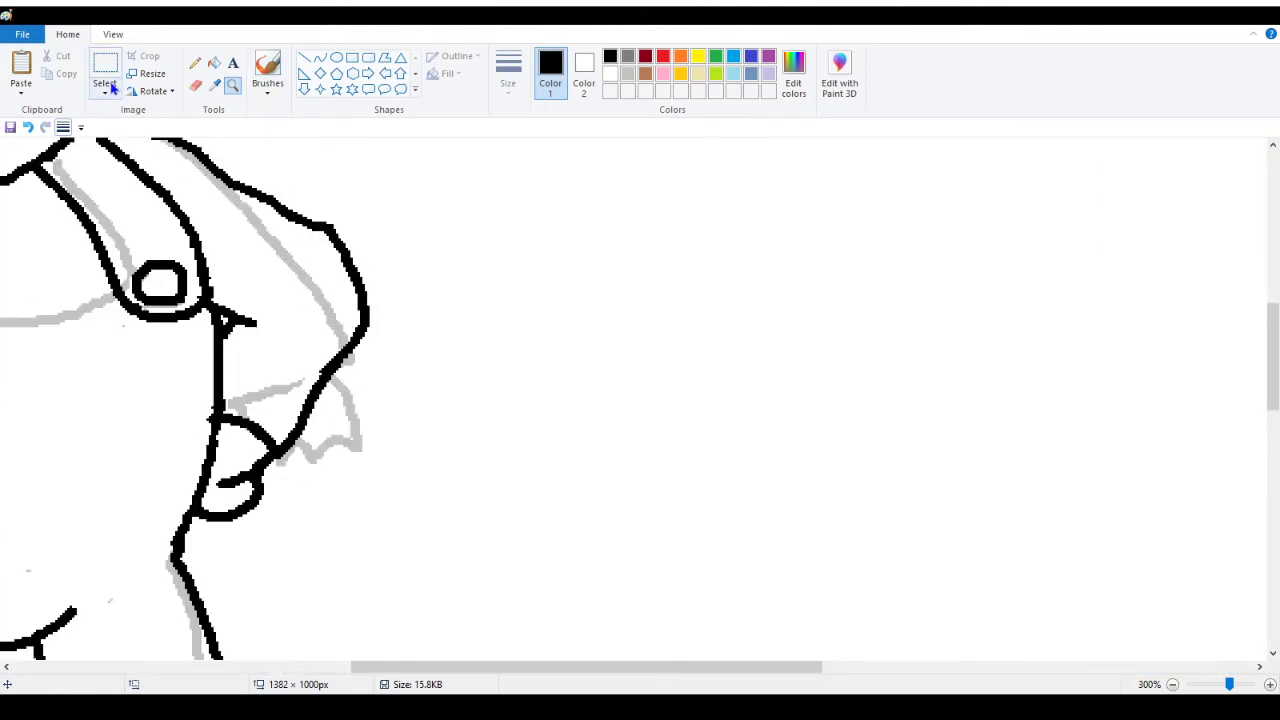
click(195, 62)
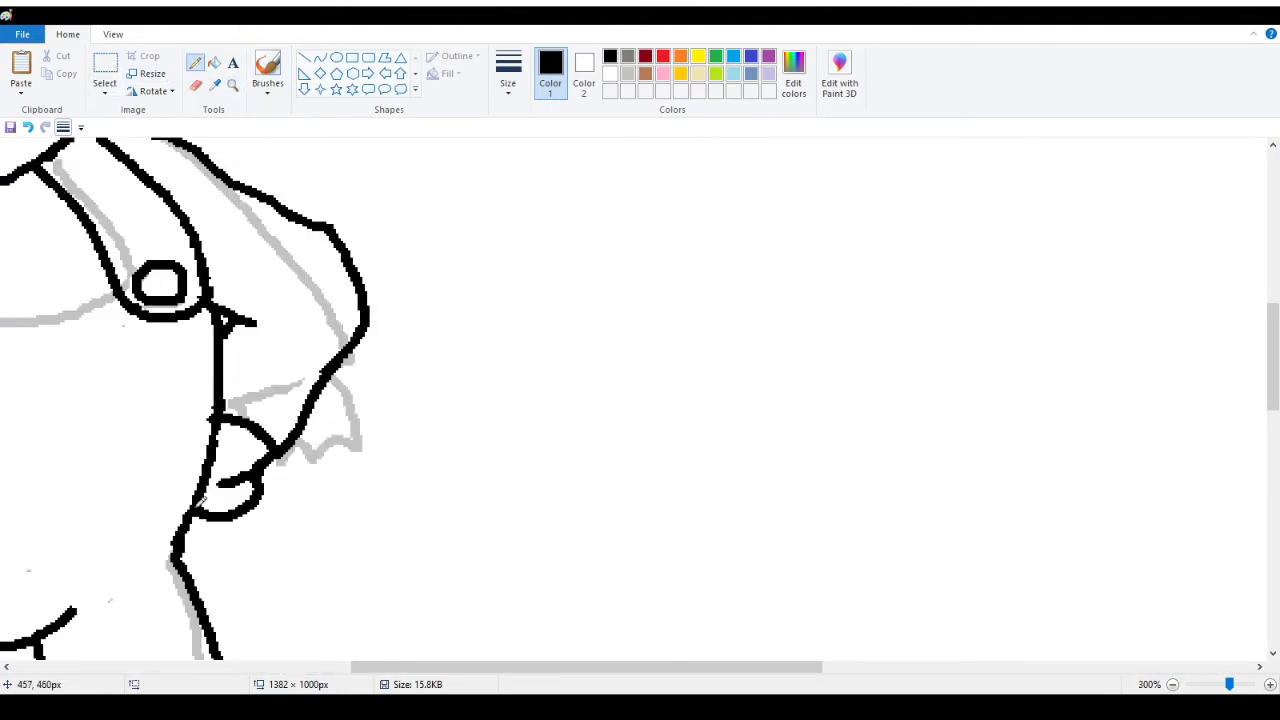
mouse_move(230, 410)
mouse_down()
mouse_move(277, 436)
mouse_move(265, 415)
mouse_move(284, 448)
mouse_move(306, 422)
mouse_move(298, 437)
mouse_move(266, 433)
mouse_move(228, 418)
mouse_up()
mouse_move(269, 457)
mouse_down()
mouse_move(305, 437)
mouse_move(230, 381)
mouse_up()
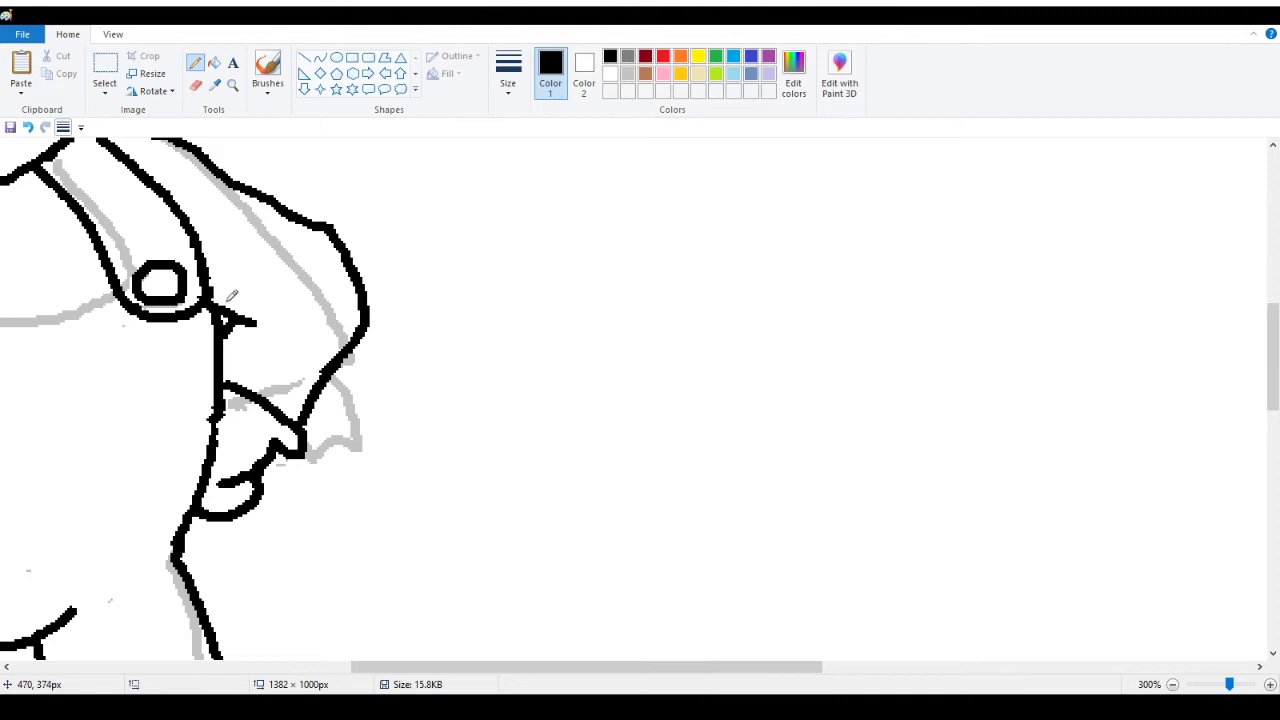
Erase the right arm's outer outline from below the shoulder to the forearm, along with the armpit line
scroll(231, 294, up, 3)
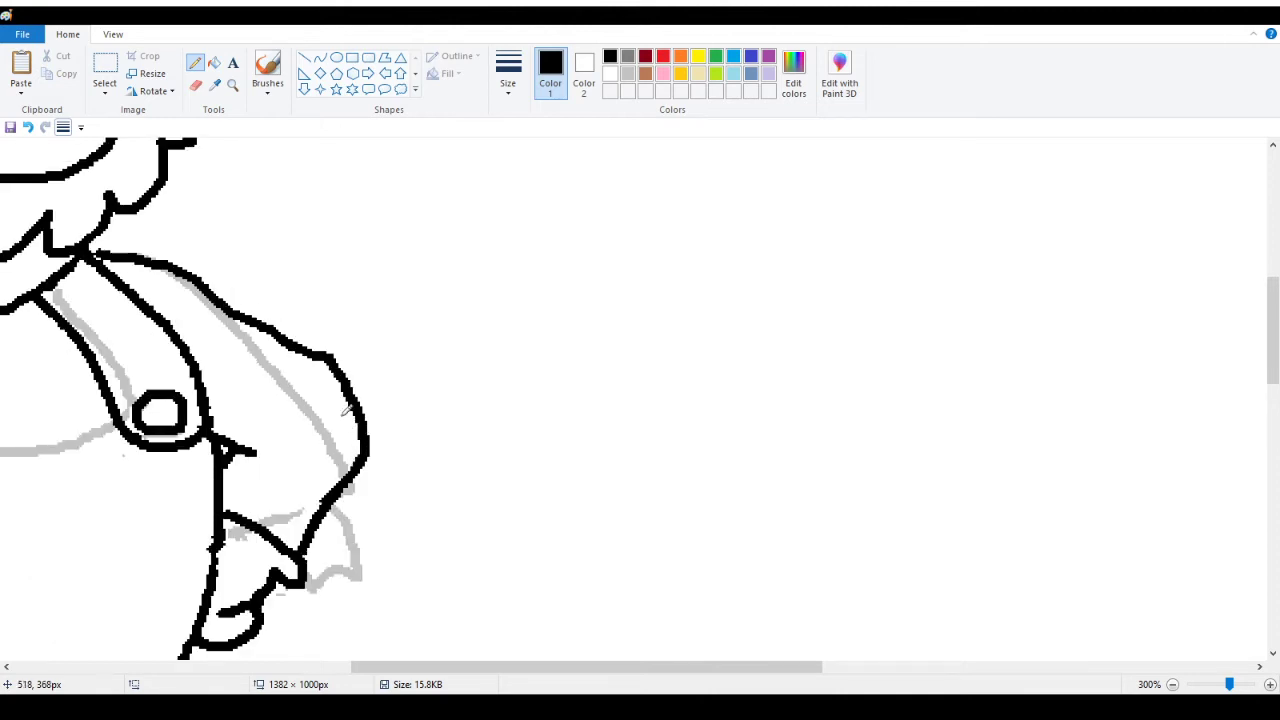
click(198, 85)
mouse_move(208, 291)
mouse_down()
mouse_move(338, 373)
mouse_move(321, 354)
mouse_move(359, 394)
mouse_move(367, 442)
mouse_move(340, 488)
mouse_up()
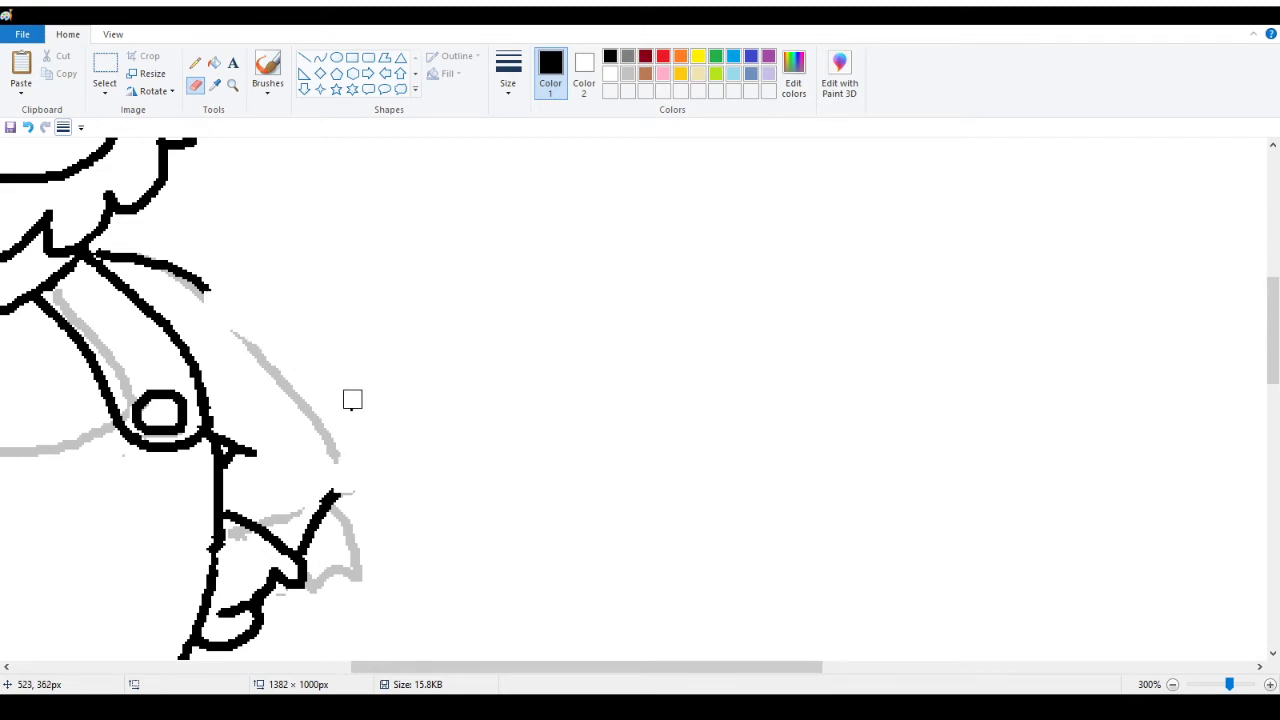
mouse_move(352, 400)
mouse_down()
mouse_move(237, 457)
mouse_move(234, 434)
mouse_up()
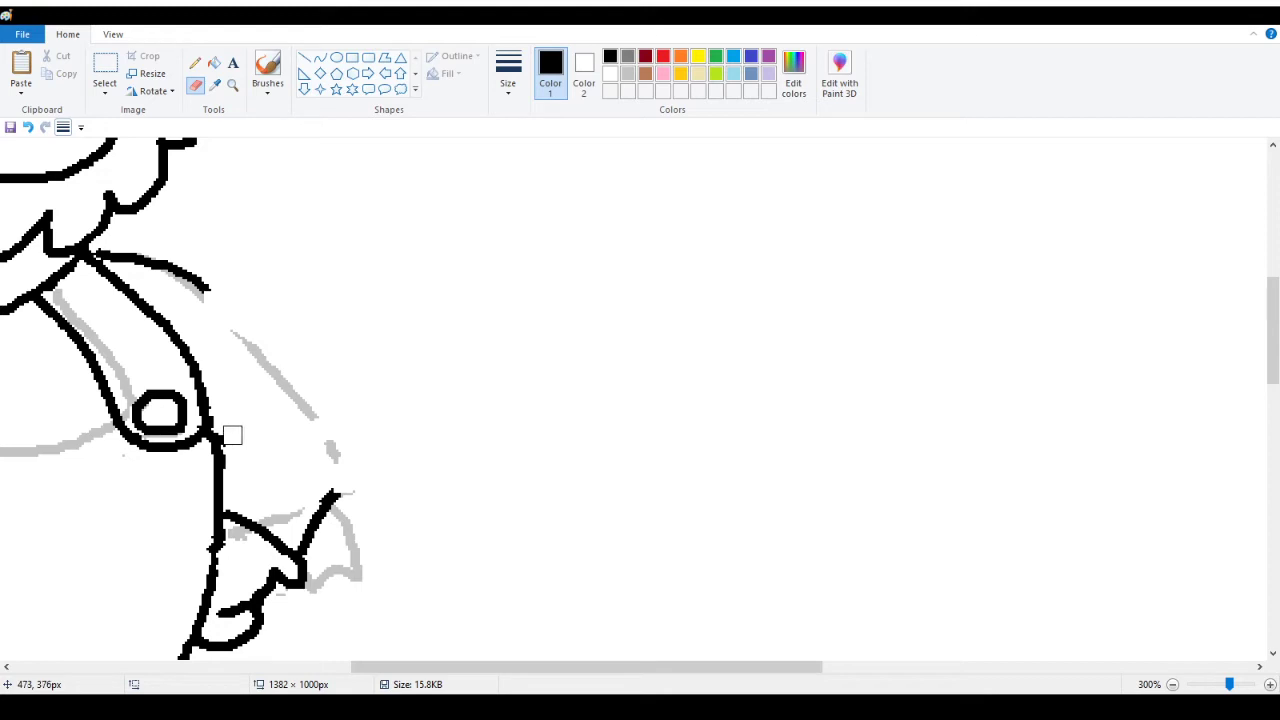
Redraw the right arm's outer outline in black as a smooth curve from shoulder past the elbow to the forearm, and add a short armpit line
click(195, 62)
drag(335, 494, 372, 373)
drag(202, 282, 276, 345)
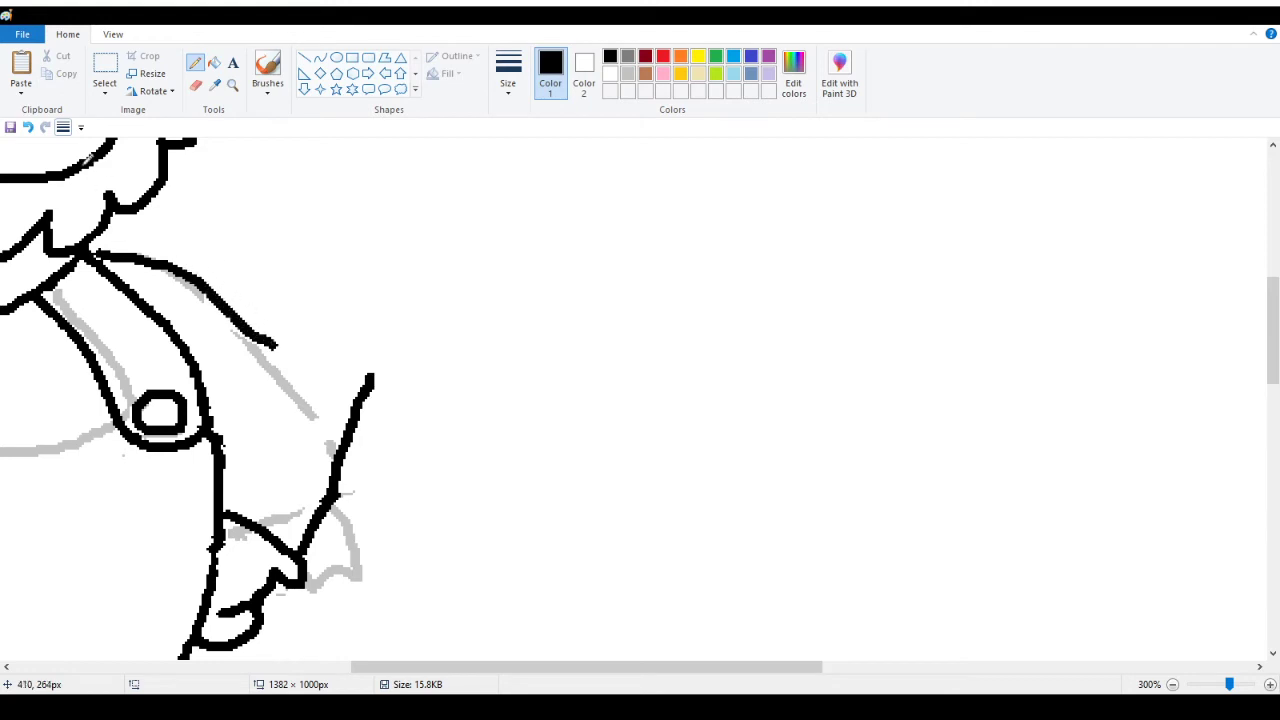
click(28, 127)
mouse_move(191, 265)
mouse_down()
mouse_move(263, 308)
mouse_move(326, 370)
mouse_move(334, 438)
mouse_move(316, 518)
mouse_up()
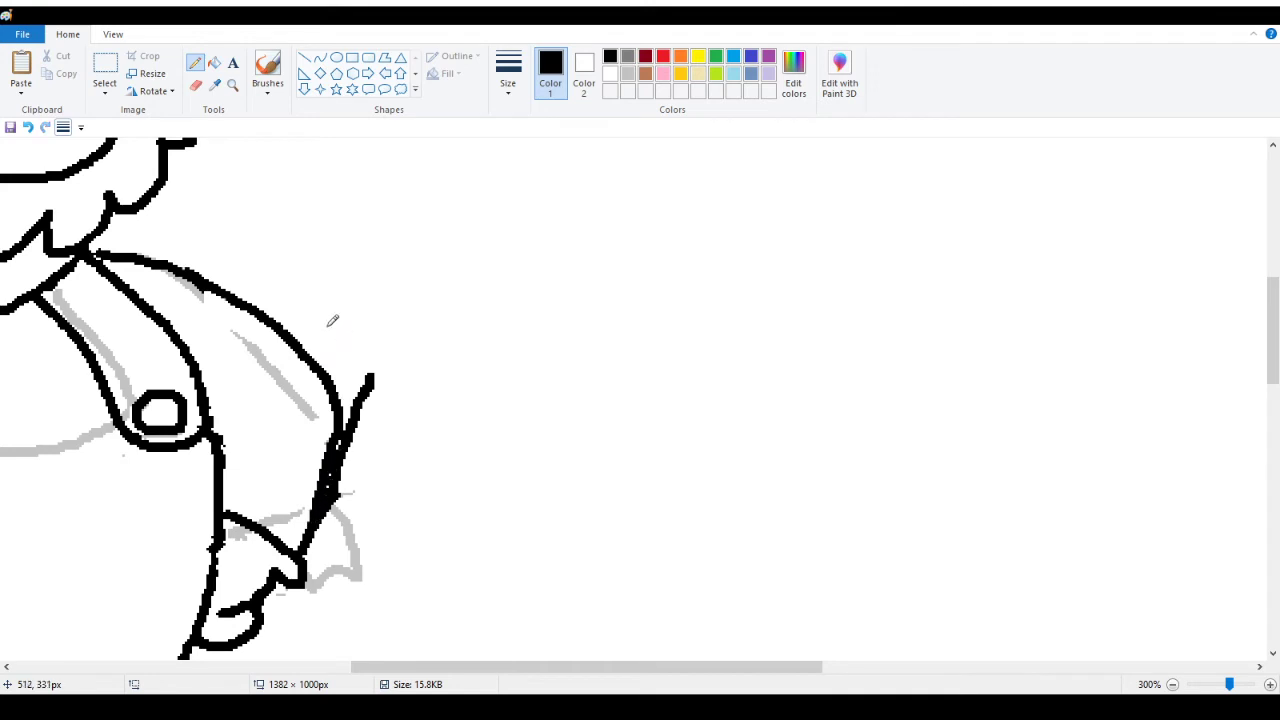
drag(208, 414, 238, 436)
click(232, 85)
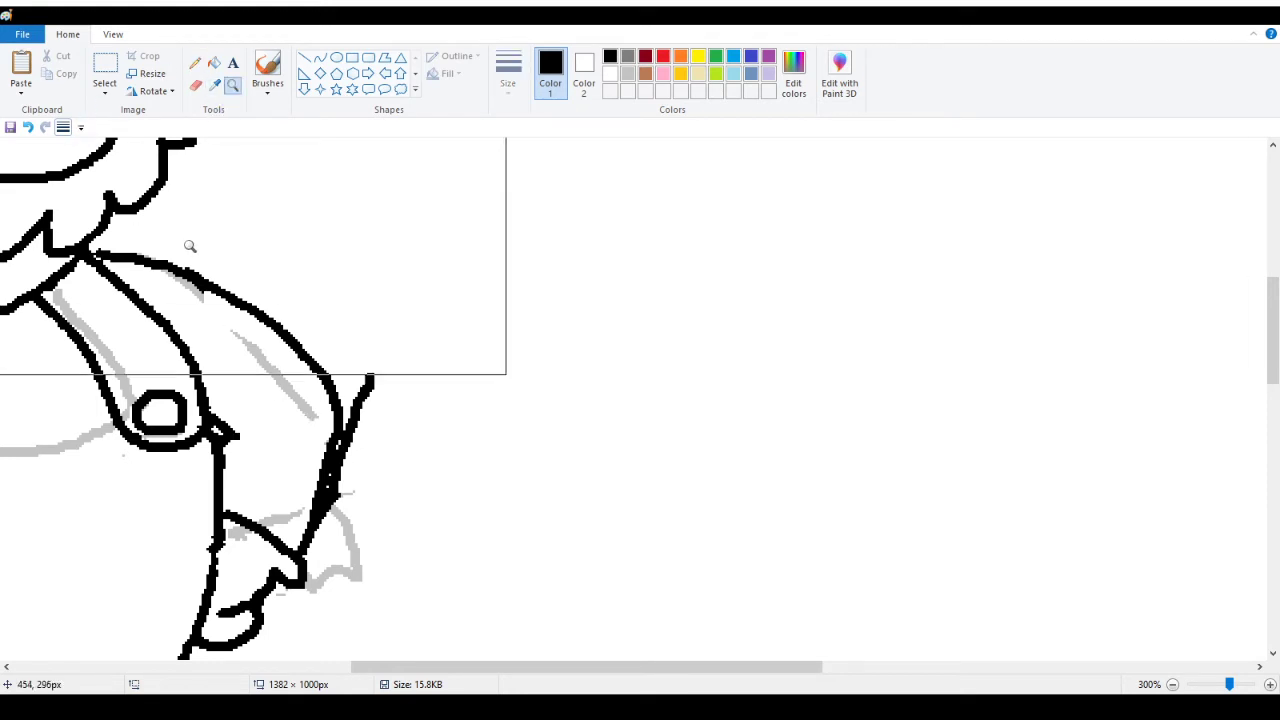
right_click(190, 246)
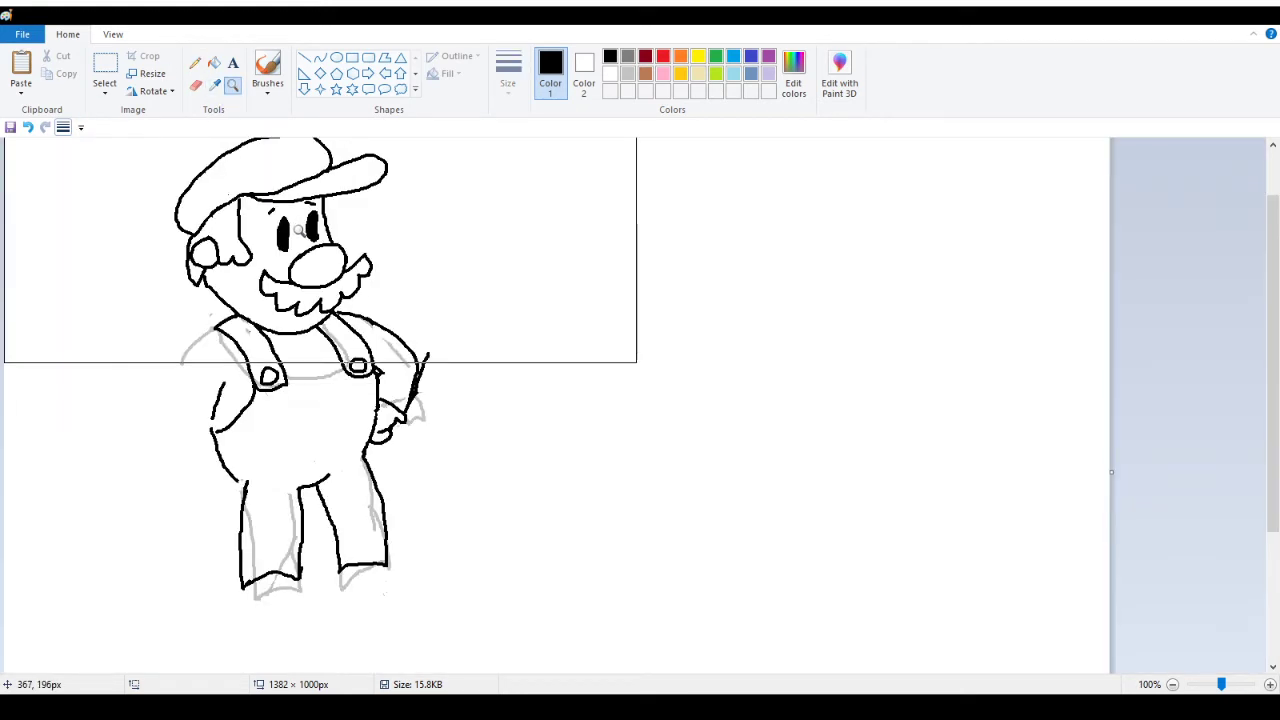
Erase the stray black line and thick patch running along the outside of the right forearm below the elbow
click(431, 323)
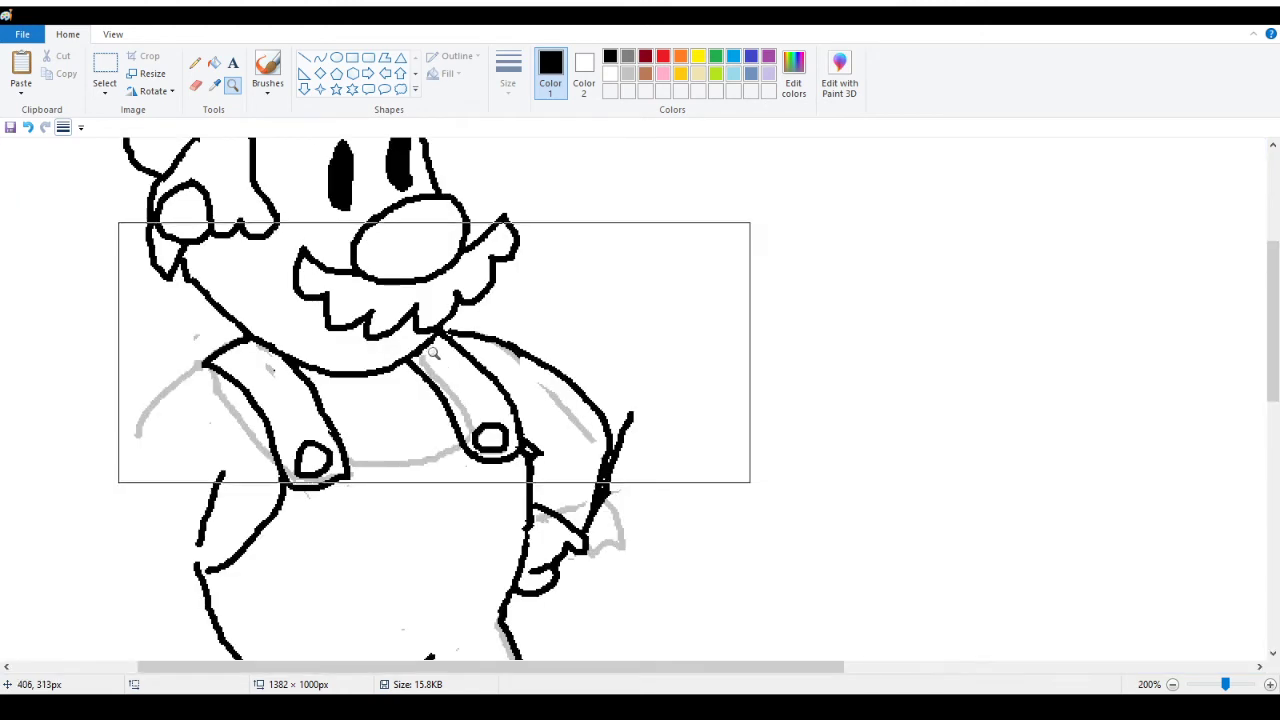
click(195, 85)
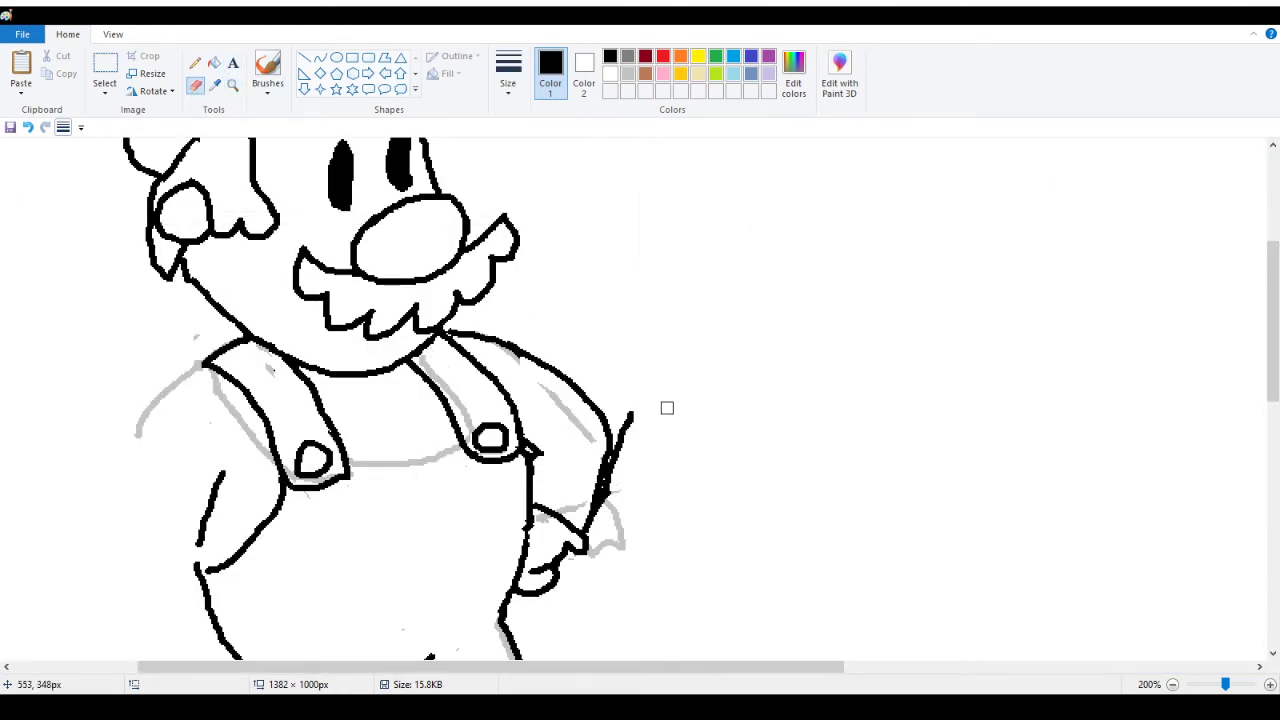
mouse_move(634, 408)
mouse_down()
mouse_move(605, 512)
mouse_move(619, 476)
mouse_up()
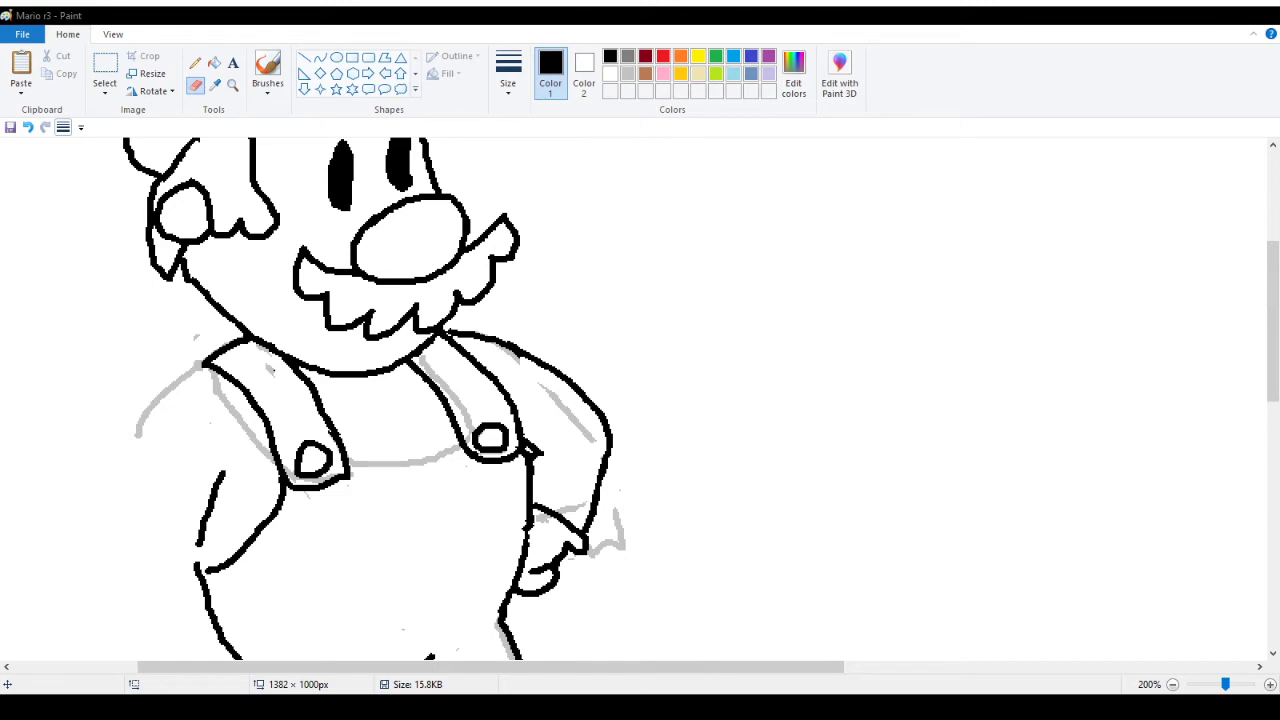
Close the small gap in black between the right shoulder line and the top of the overall strap at the chin
click(232, 85)
click(406, 303)
click(597, 329)
click(406, 314)
click(326, 319)
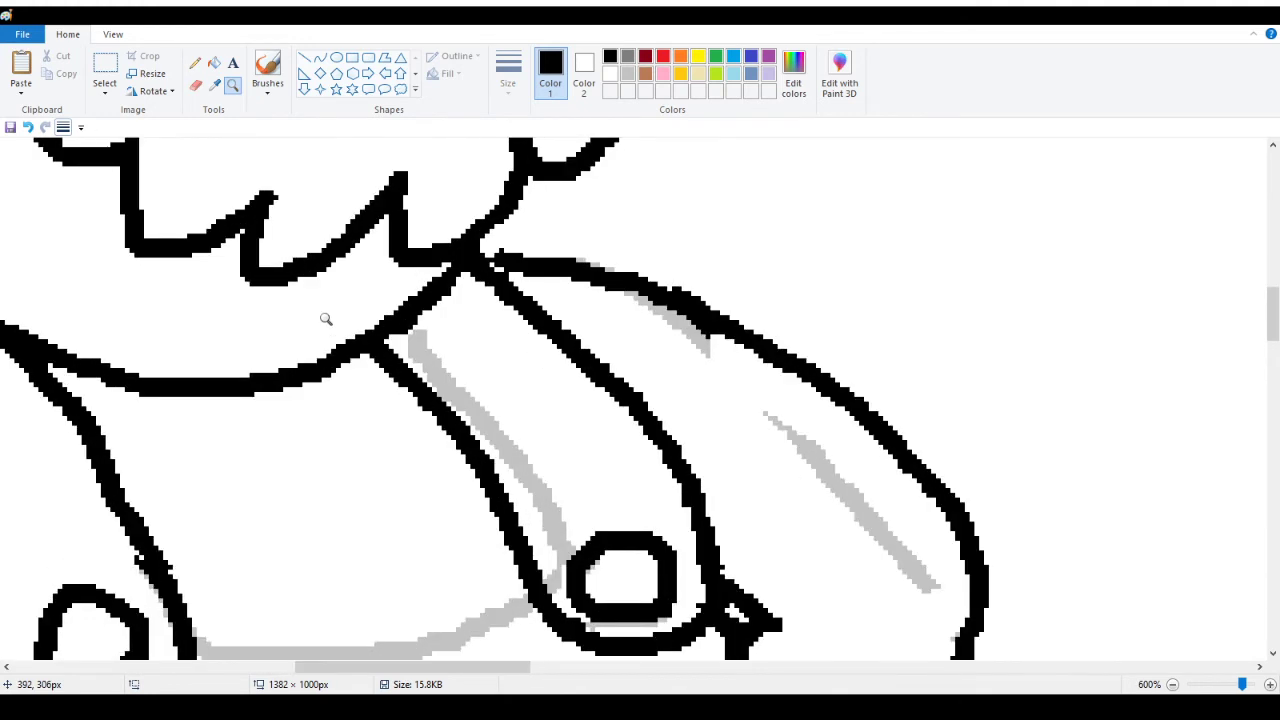
click(195, 62)
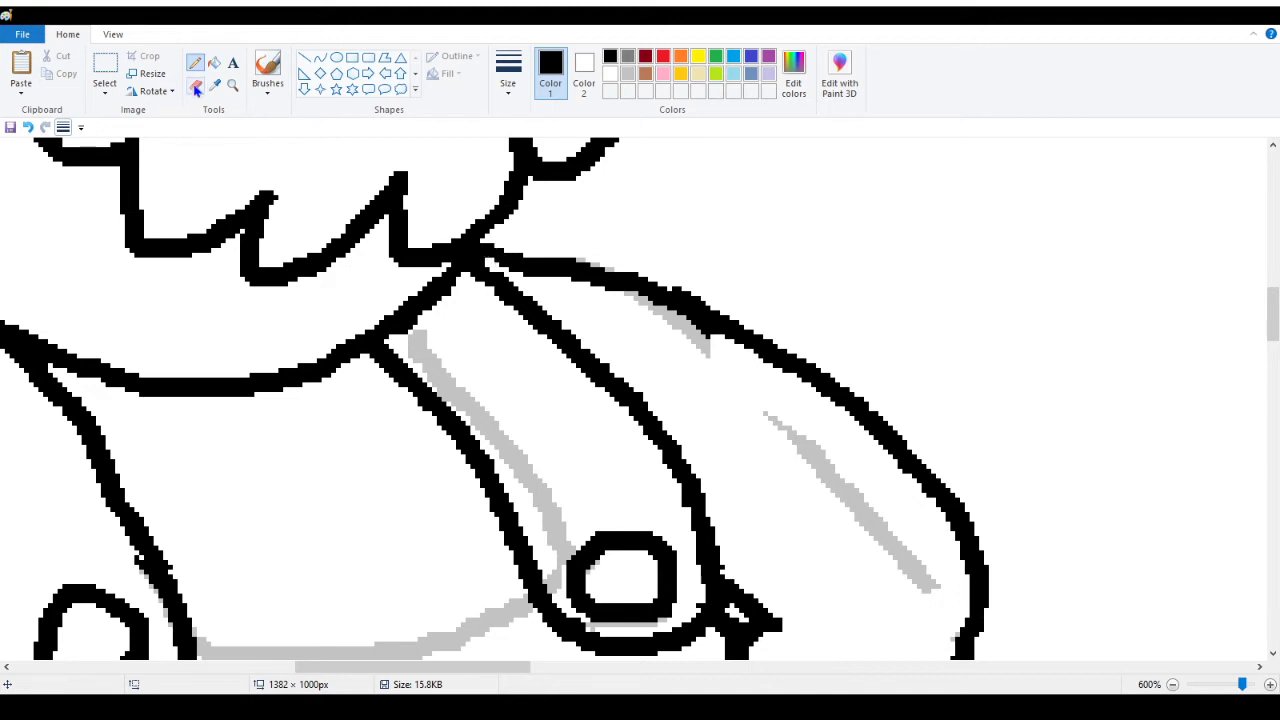
Erase the right hand's thumb and finger lines below the cuff, keeping the body outline beside them
click(232, 84)
right_click(150, 250)
right_click(150, 250)
right_click(150, 250)
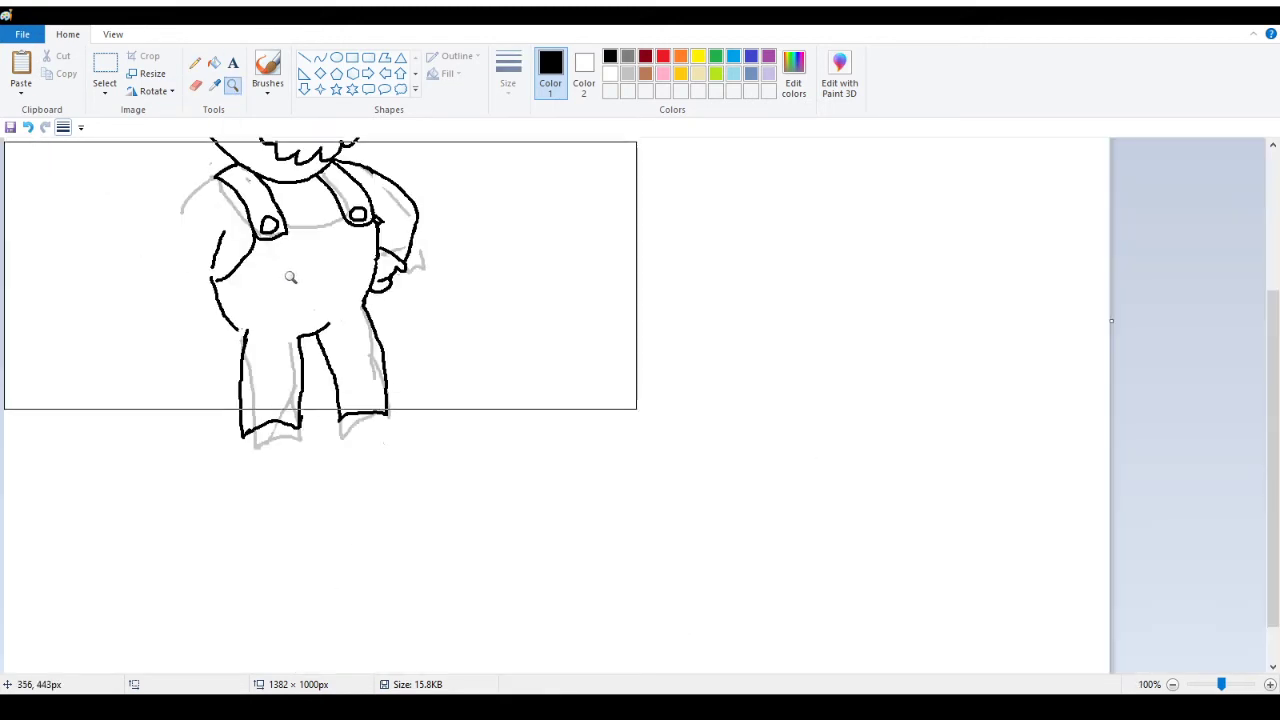
scroll(480, 360, up, 3)
scroll(469, 407, down, 2)
click(469, 407)
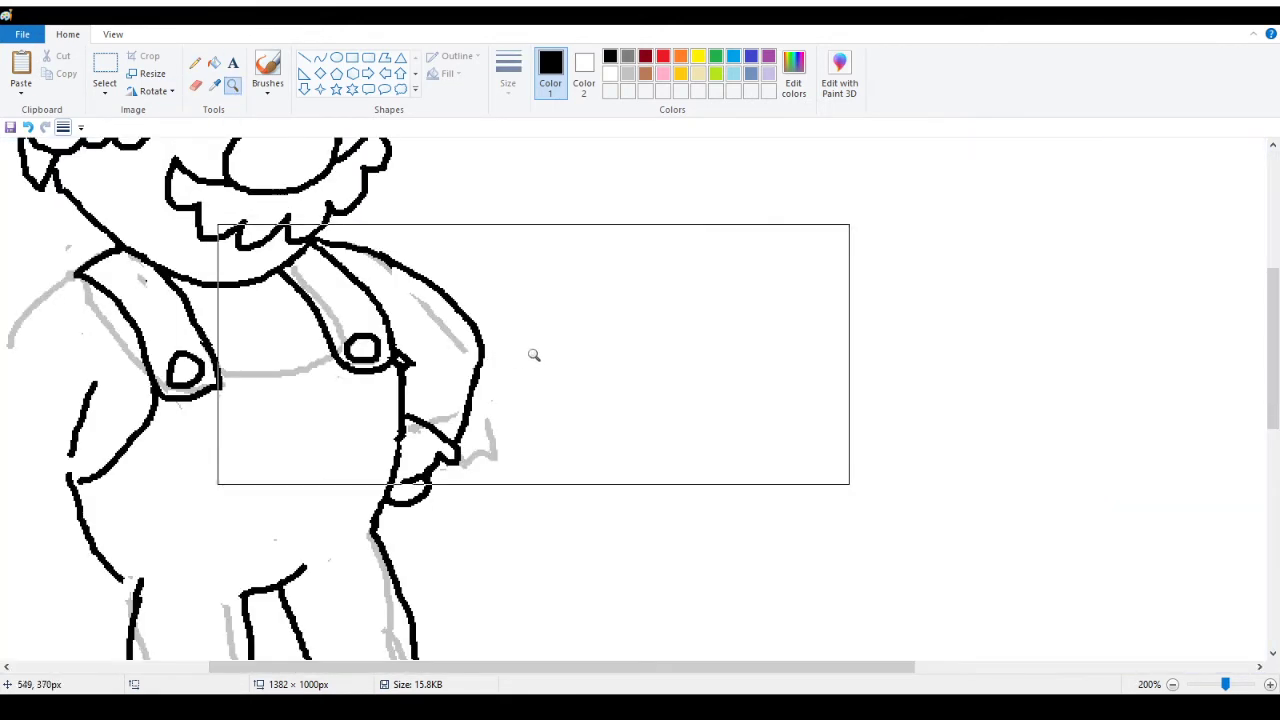
click(531, 357)
click(195, 62)
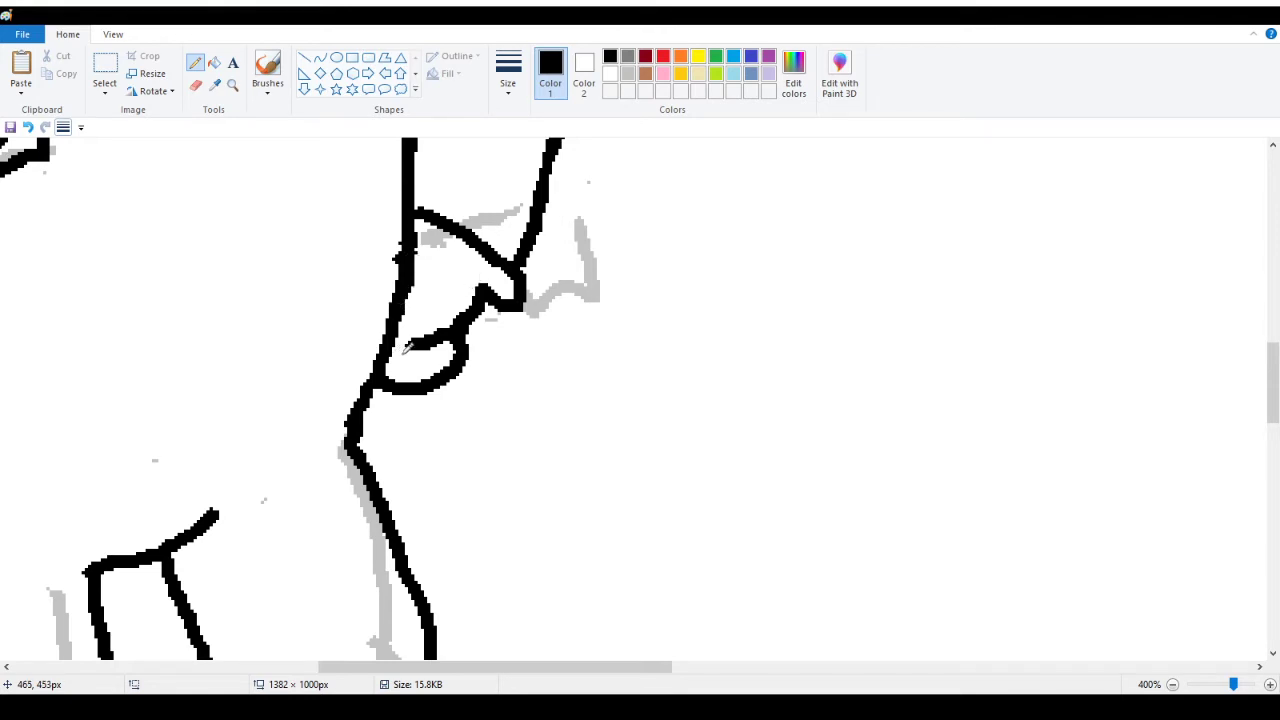
click(197, 88)
mouse_move(410, 340)
mouse_down()
mouse_move(391, 392)
mouse_move(426, 331)
mouse_move(423, 398)
mouse_move(462, 312)
mouse_move(481, 303)
mouse_move(478, 328)
mouse_move(516, 360)
mouse_up()
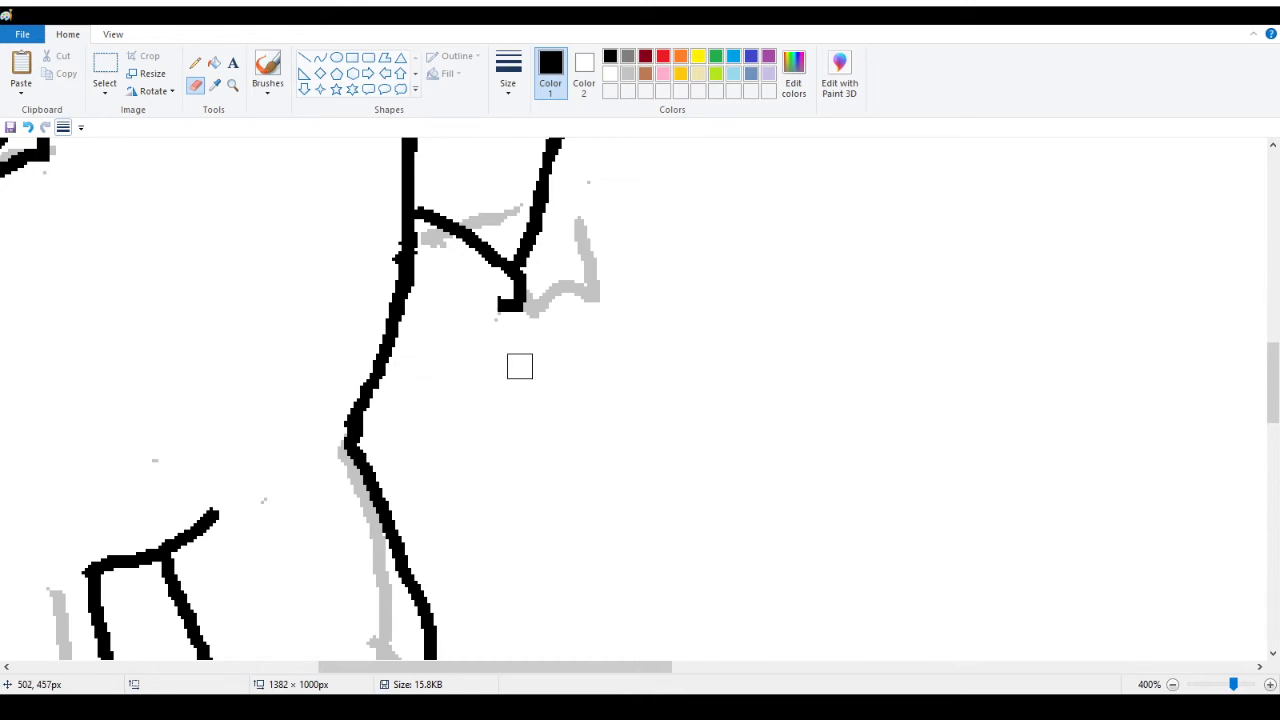
Redraw the right hand in black with a longer back edge below the cuff, a rounded fingertip resting on the hip and an inner finger line
click(232, 85)
scroll(14, 240, down, 4)
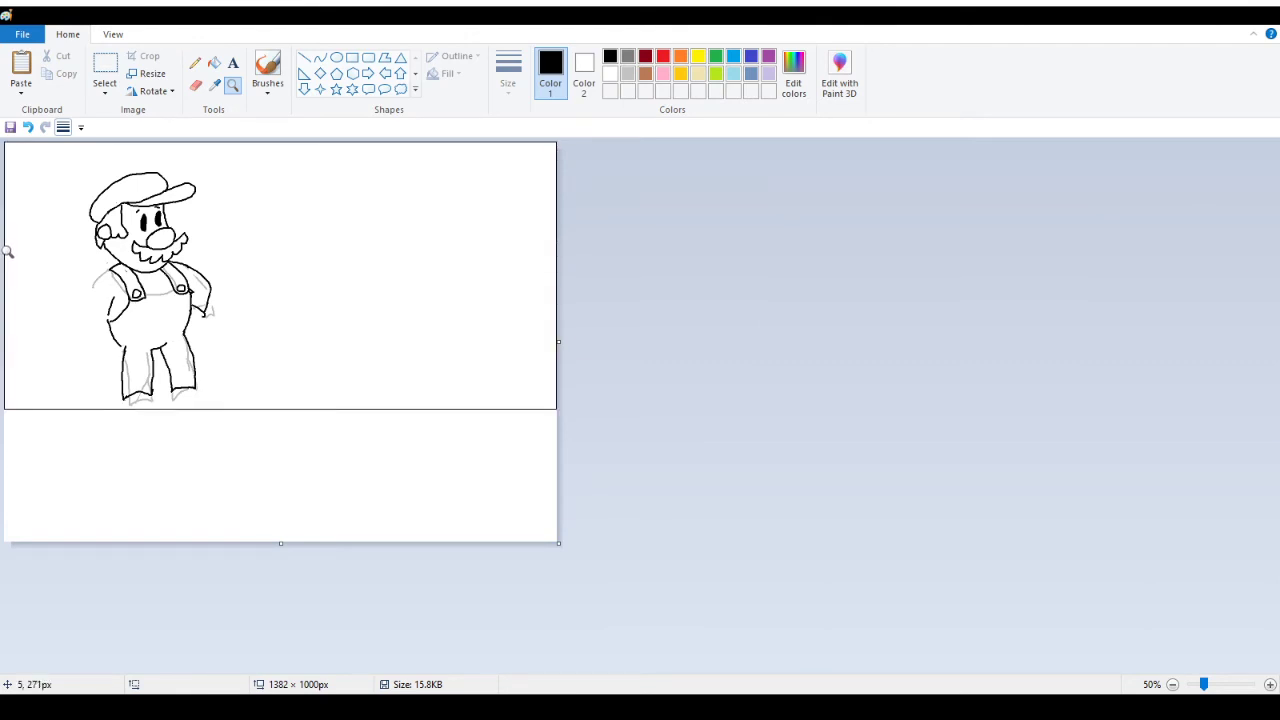
click(280, 351)
click(523, 354)
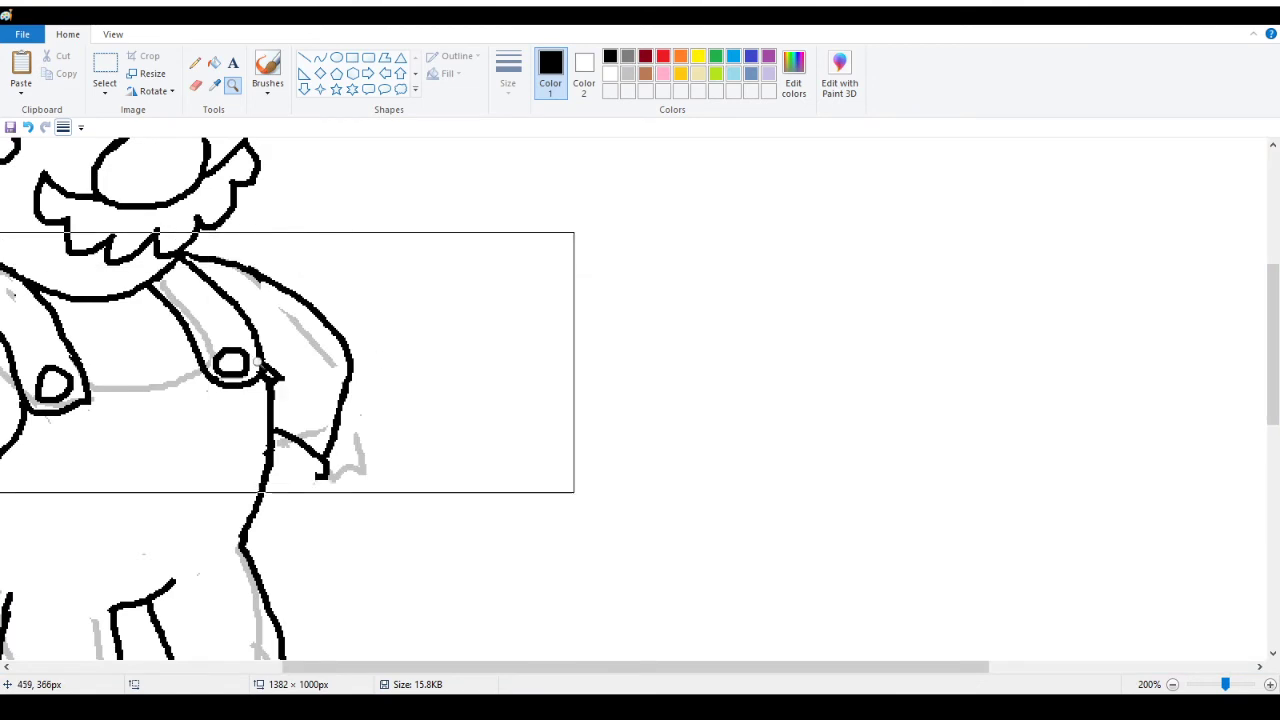
click(195, 62)
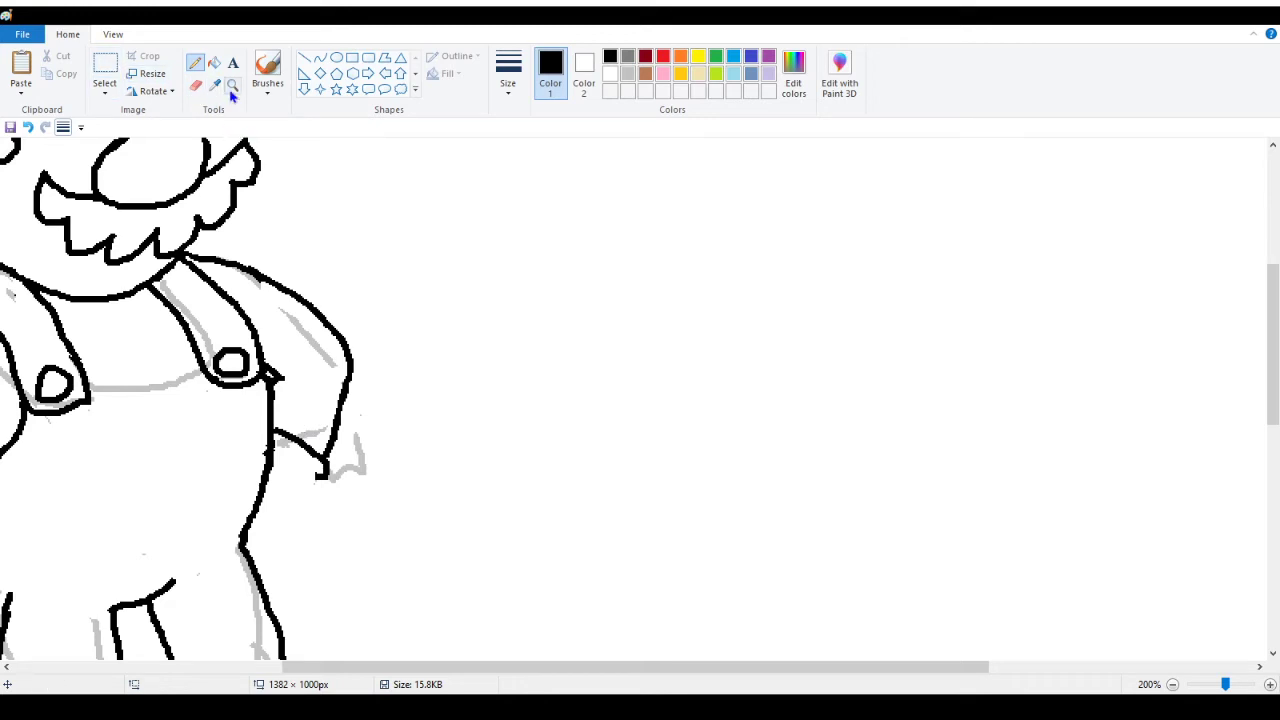
drag(346, 666, 126, 666)
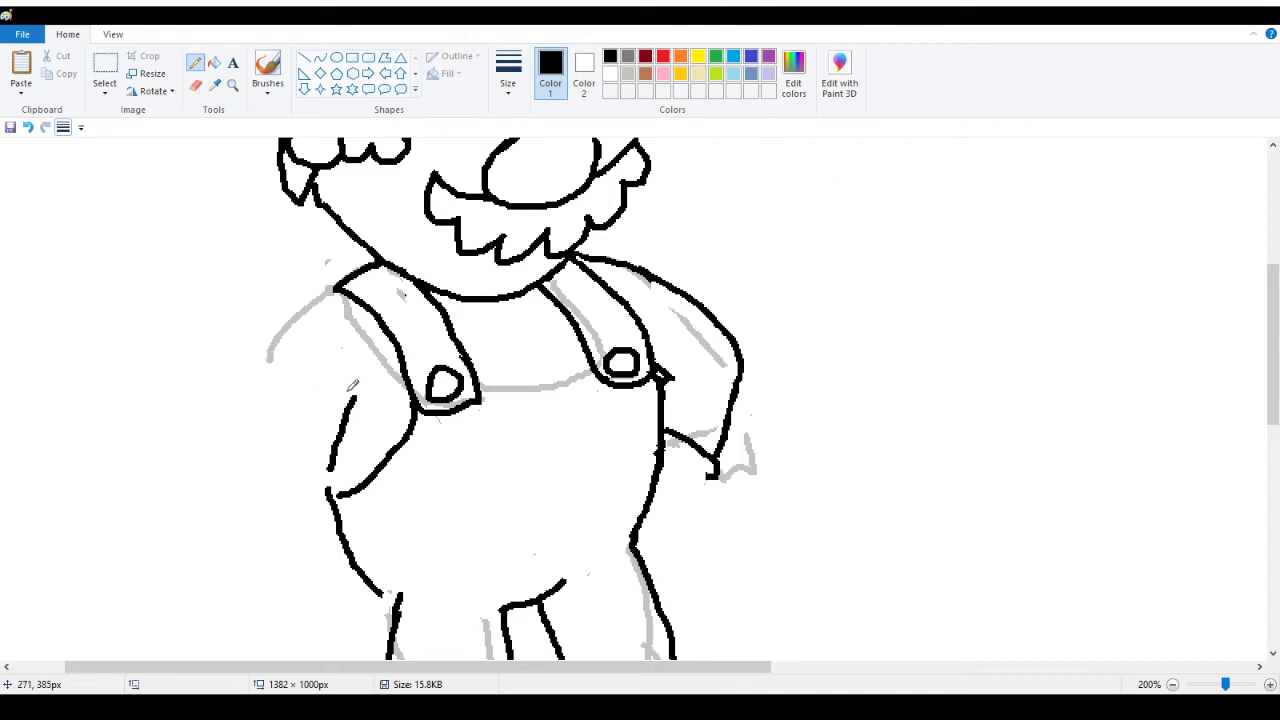
scroll(754, 269, up, 2)
scroll(759, 269, down, 3)
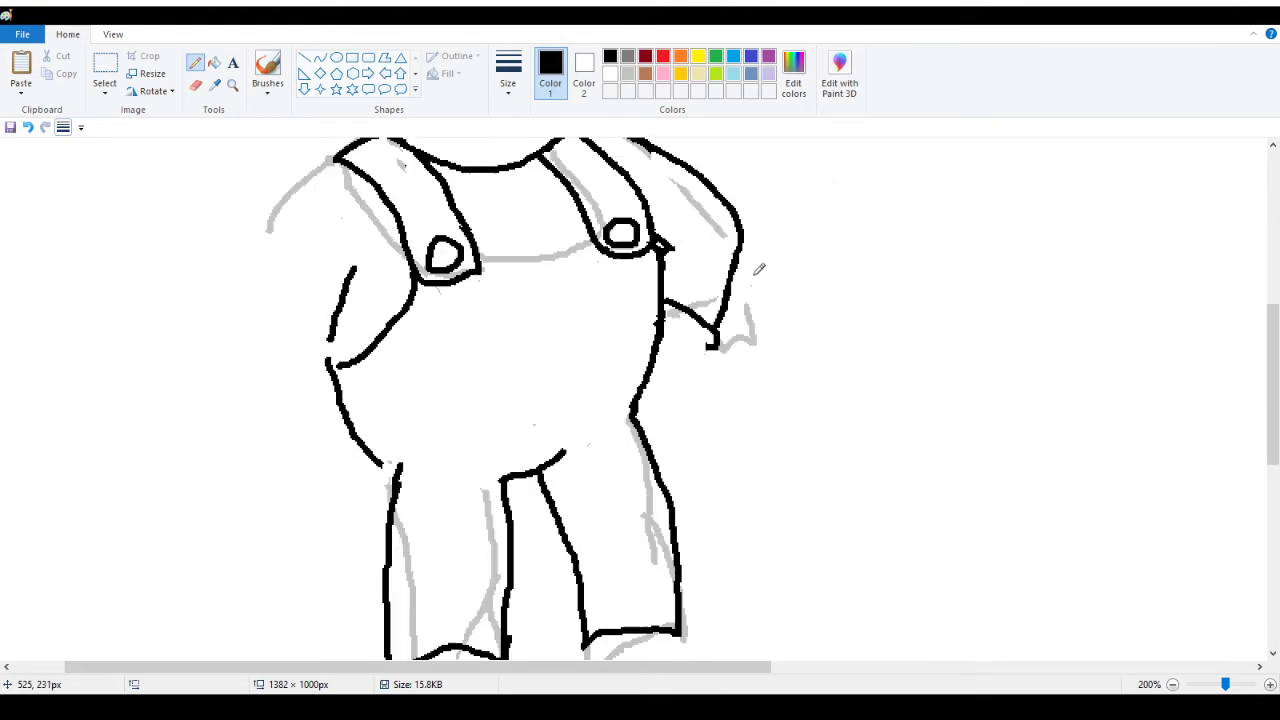
drag(329, 666, 450, 666)
drag(520, 565, 553, 340)
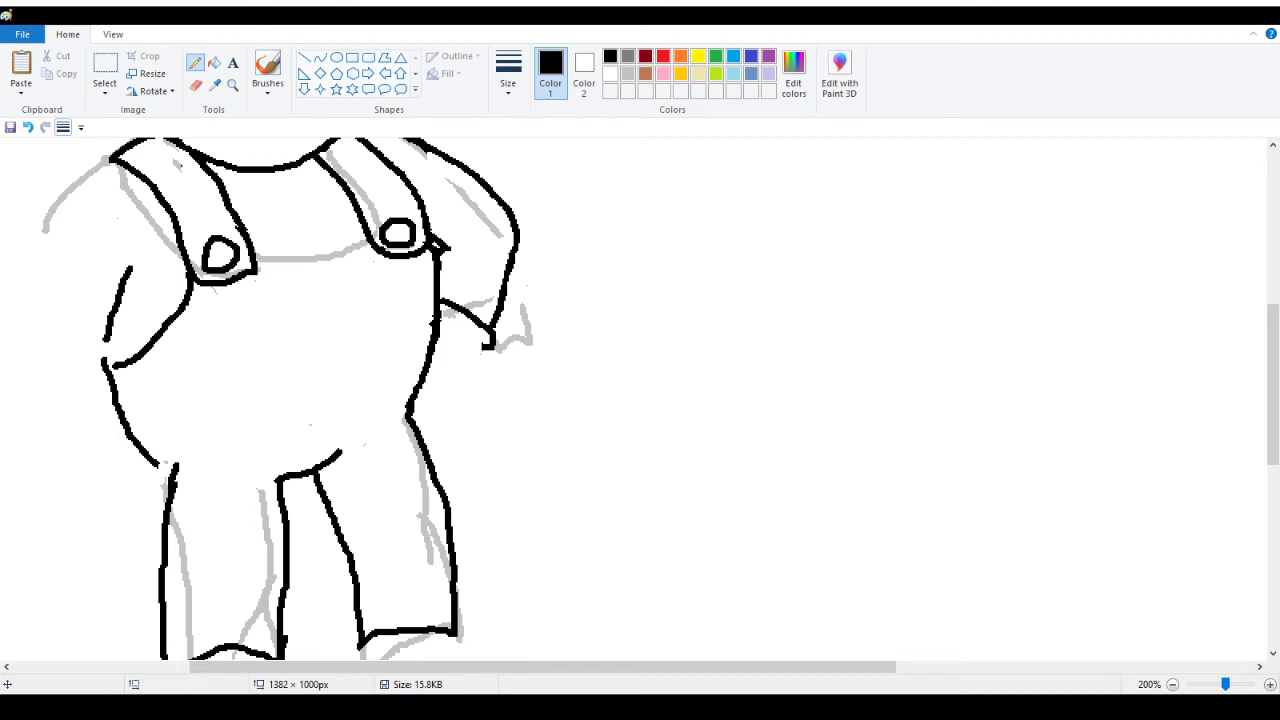
drag(487, 345, 451, 398)
mouse_move(438, 408)
mouse_down()
mouse_move(414, 418)
mouse_move(438, 429)
mouse_move(482, 403)
mouse_move(478, 385)
mouse_up()
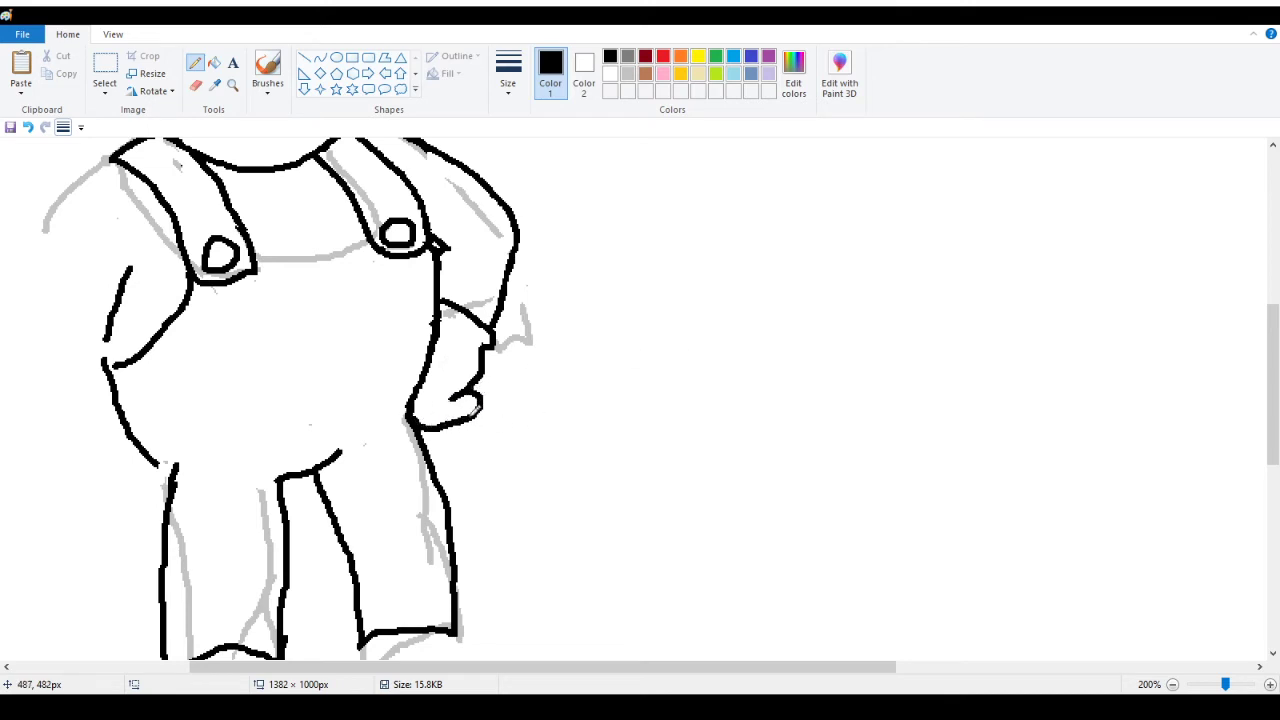
drag(452, 399, 460, 407)
Replace the slanted right cuff line with a lower, flatter black one across the wrist and erase the nub on the body outline beside it
click(232, 85)
right_click(452, 363)
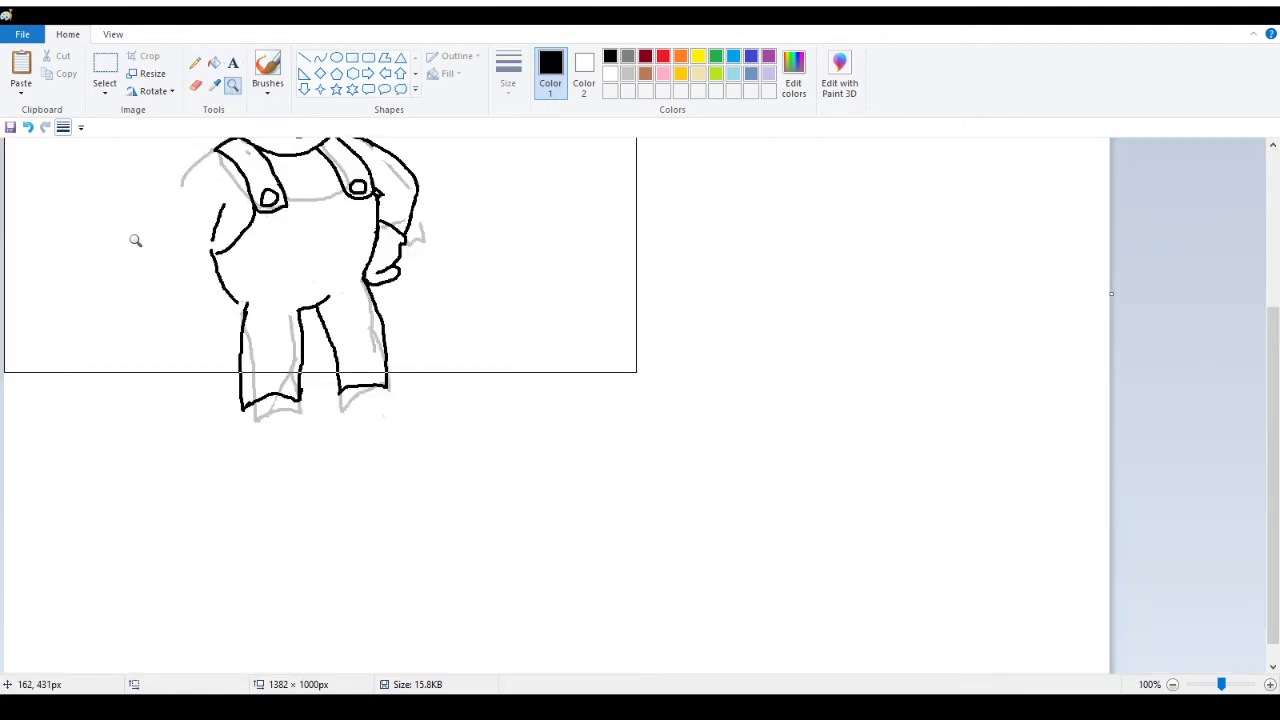
right_click(131, 240)
click(122, 270)
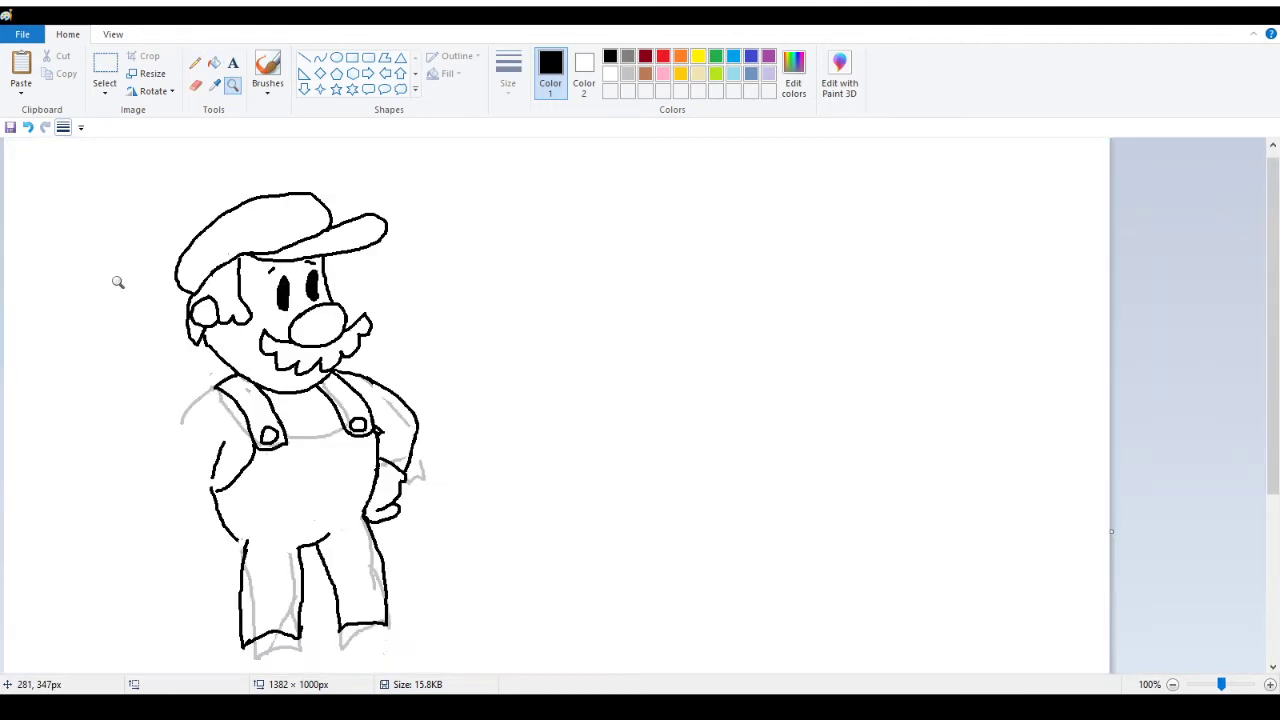
click(360, 335)
scroll(742, 512, down, 3)
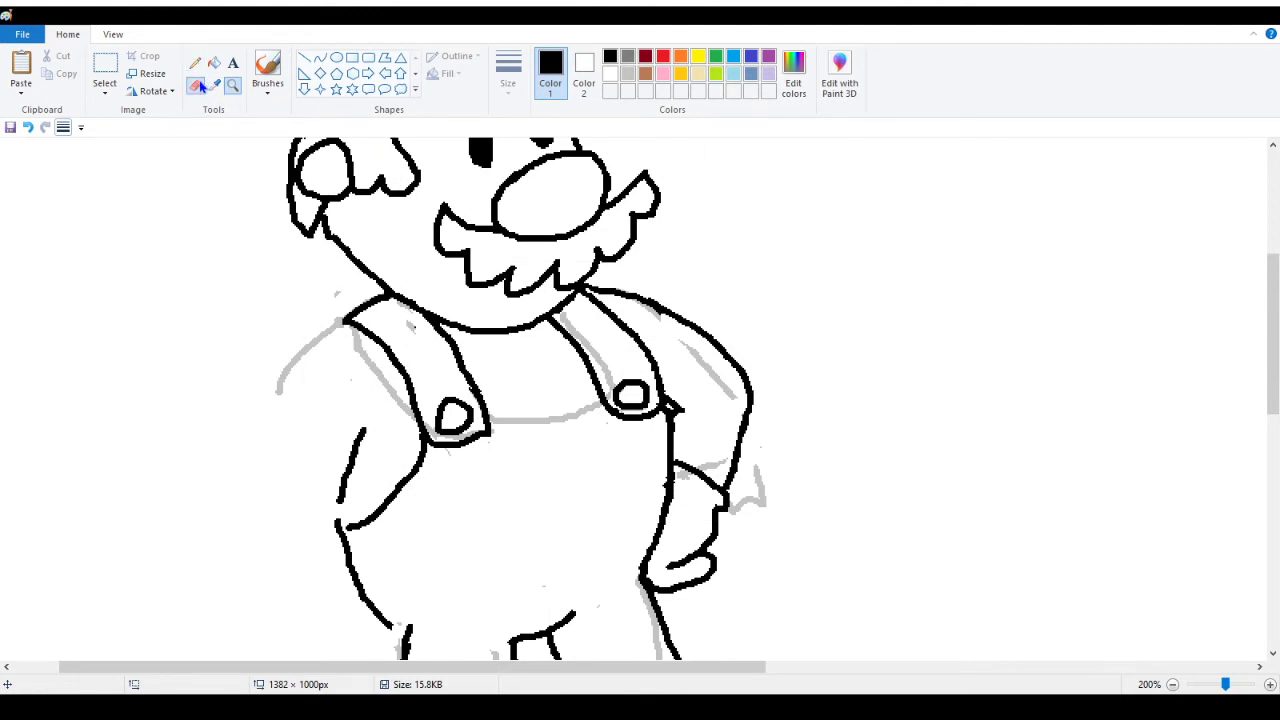
click(532, 365)
click(527, 444)
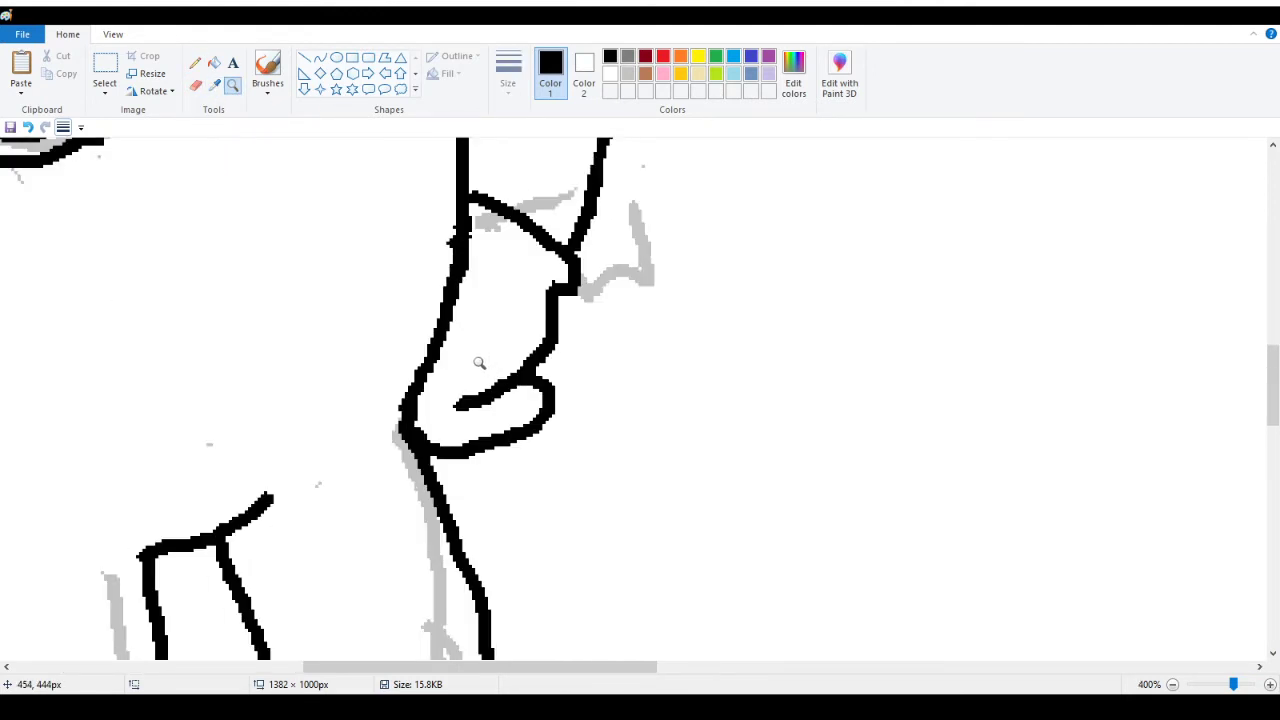
scroll(480, 366, up, 2)
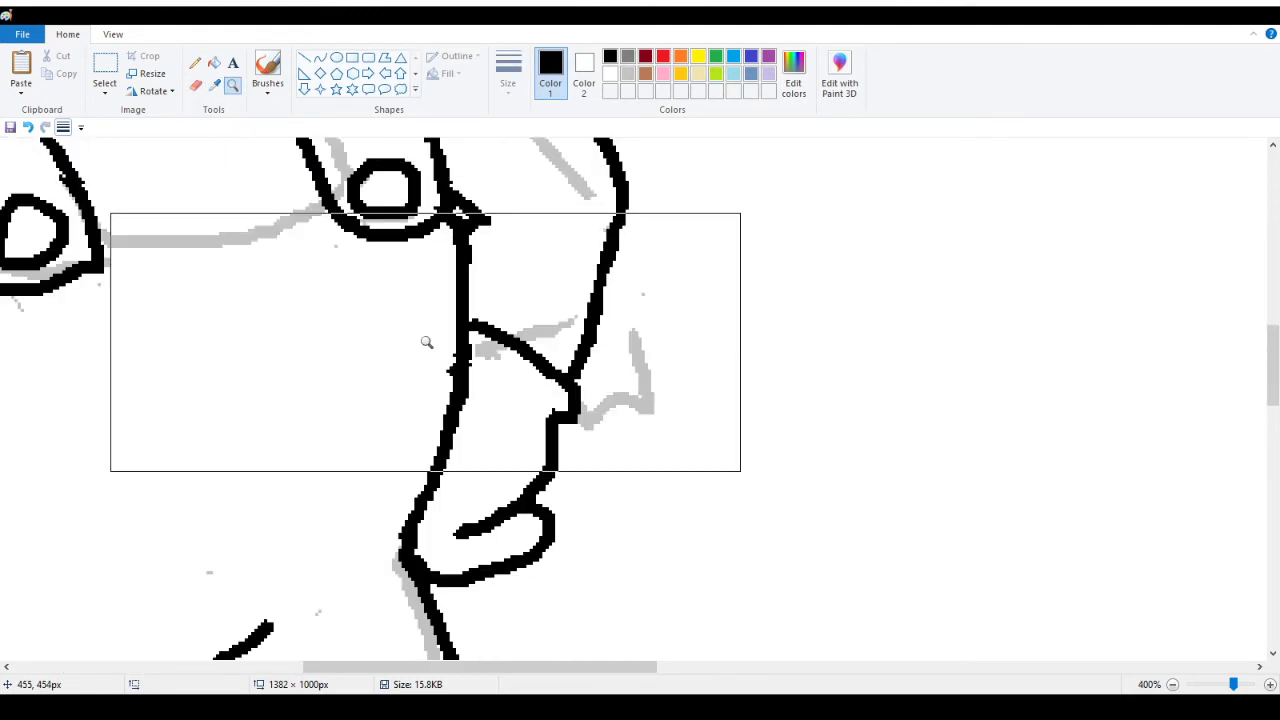
click(196, 85)
mouse_move(484, 324)
mouse_down()
mouse_move(545, 375)
mouse_move(470, 358)
mouse_up()
click(196, 63)
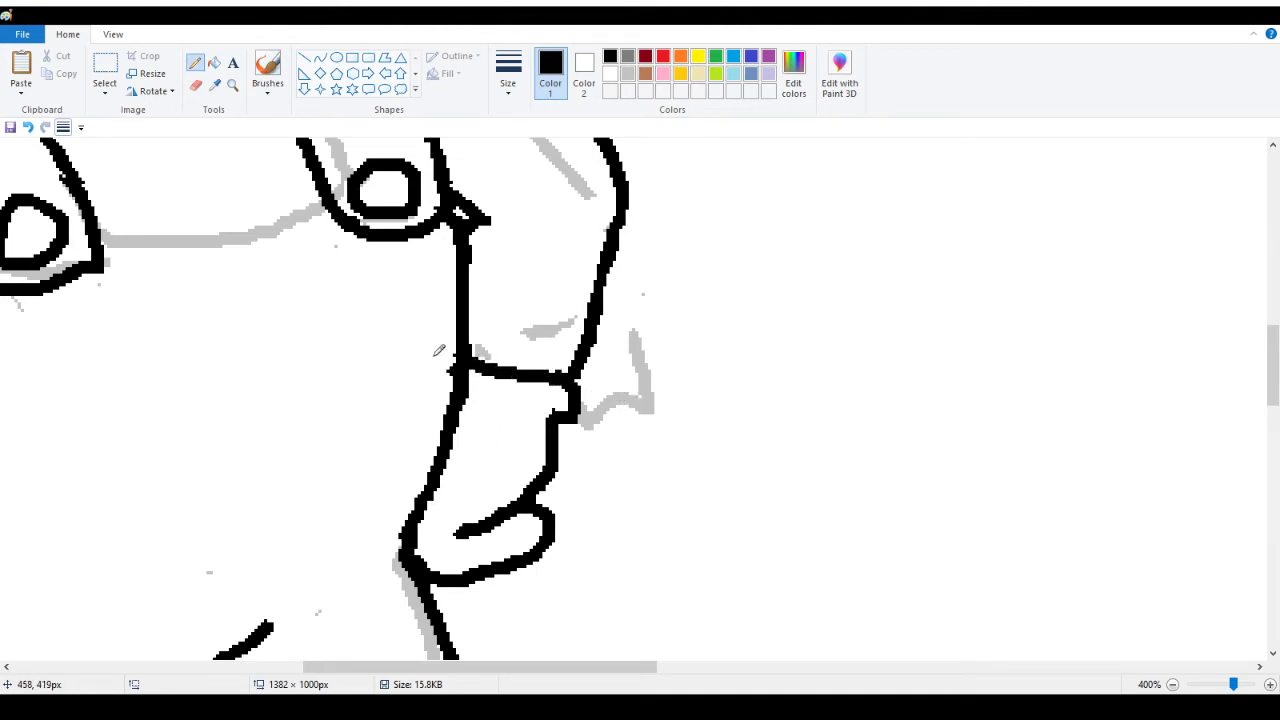
click(196, 85)
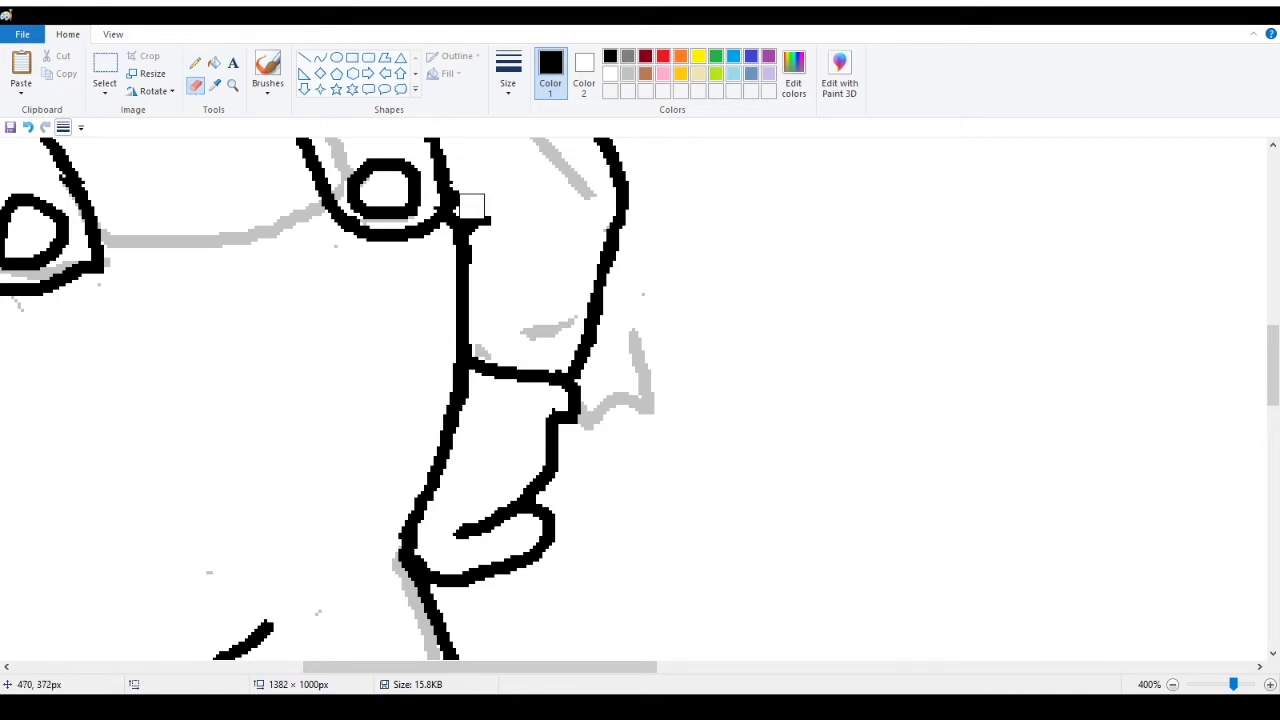
scroll(389, 309, up, 3)
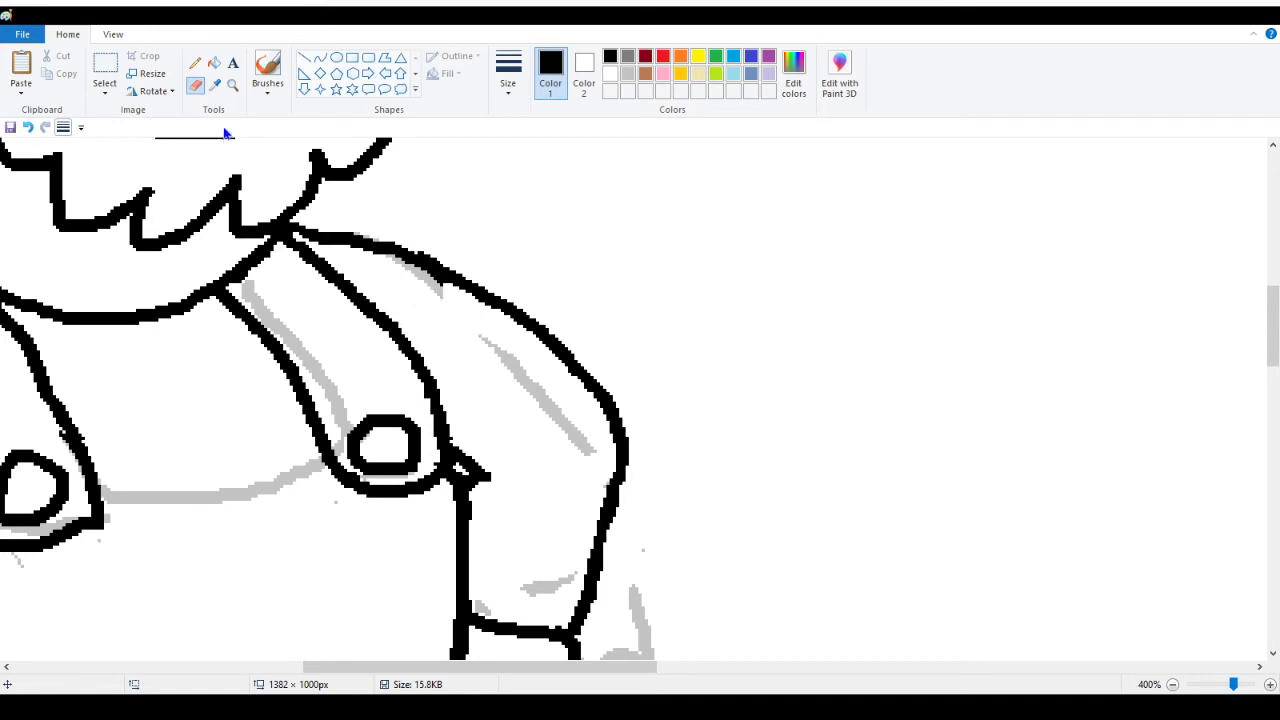
Sketch the left arm's outer outline in light gray, curving down from the existing shoulder line and bending inward below the elbow
click(232, 85)
right_click(155, 278)
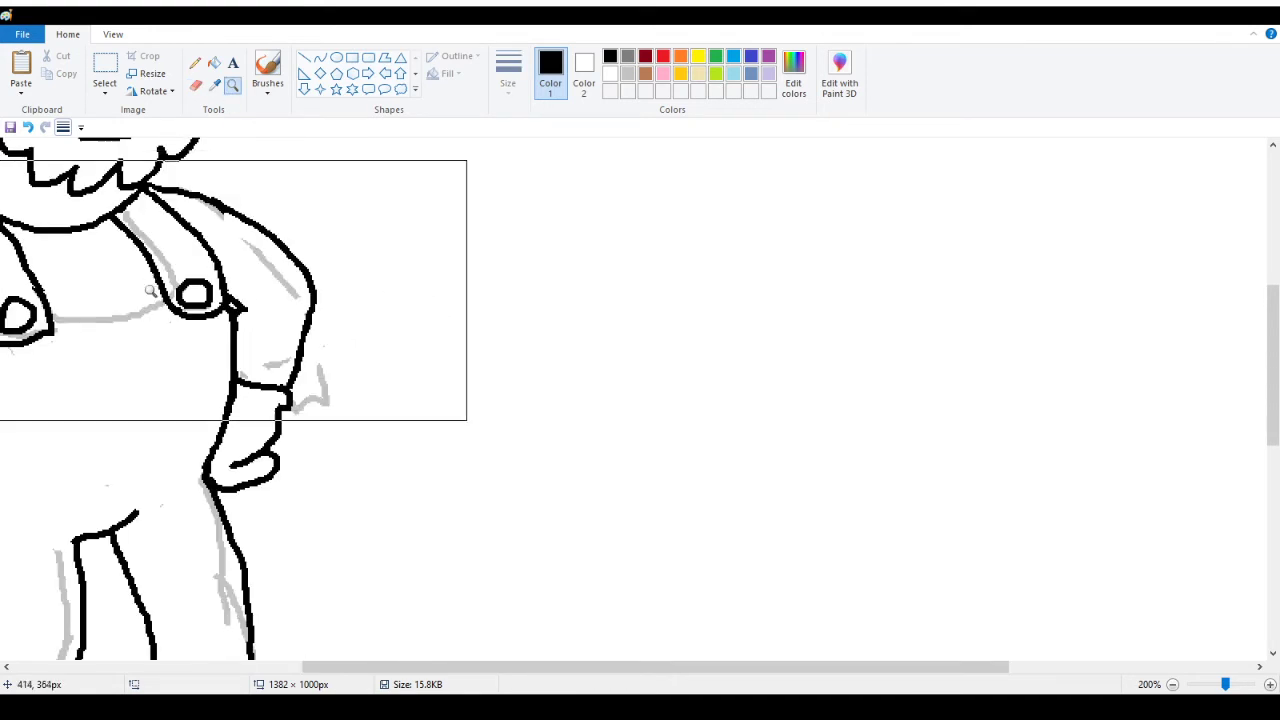
right_click(162, 340)
click(157, 338)
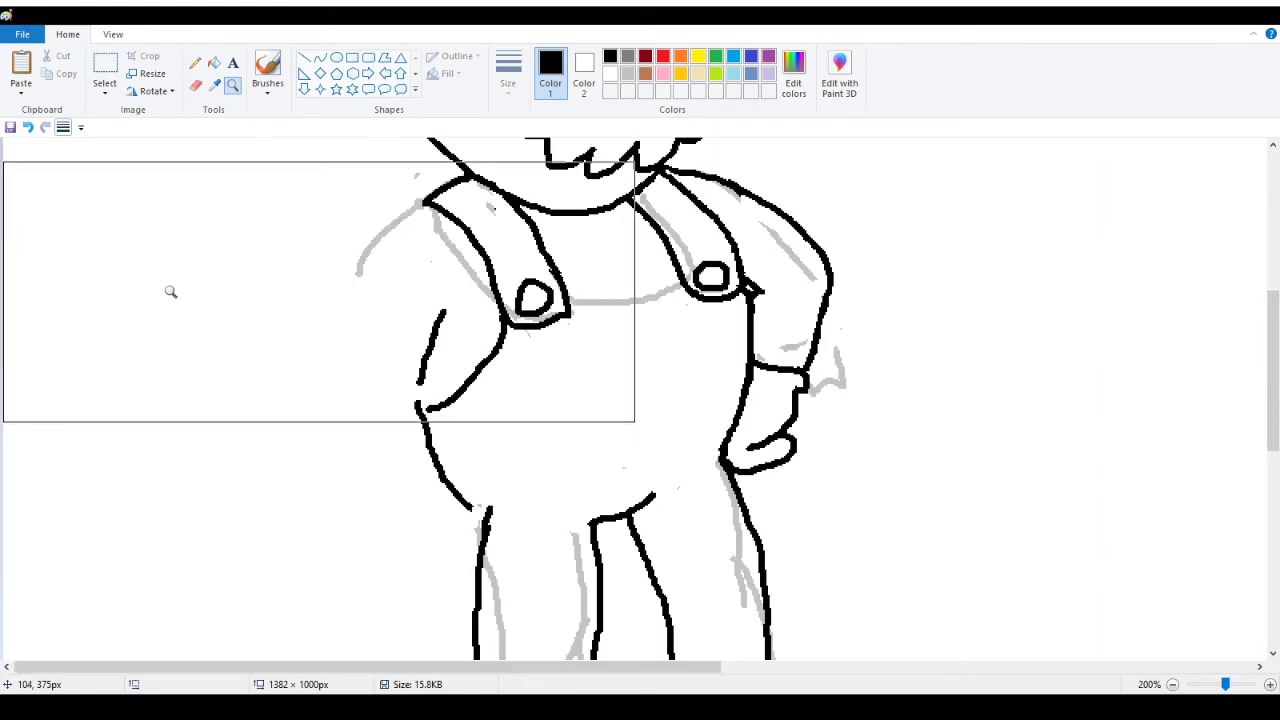
click(195, 62)
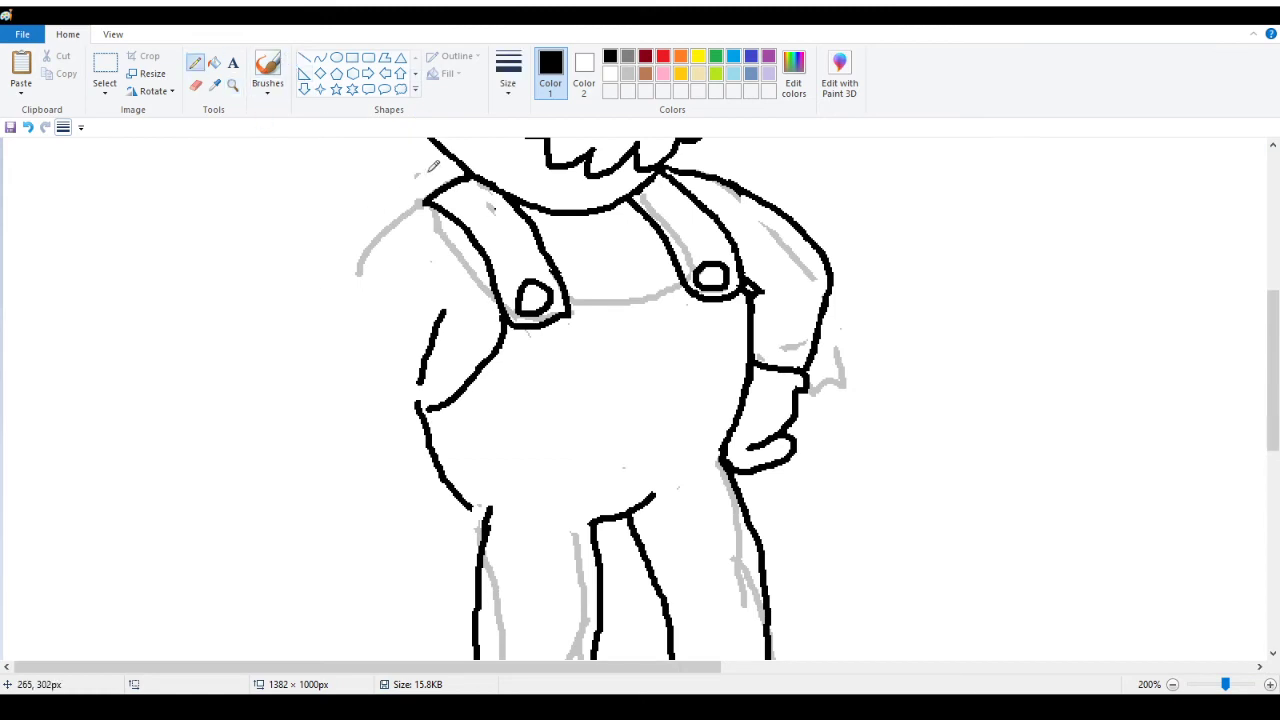
scroll(436, 205, up, 3)
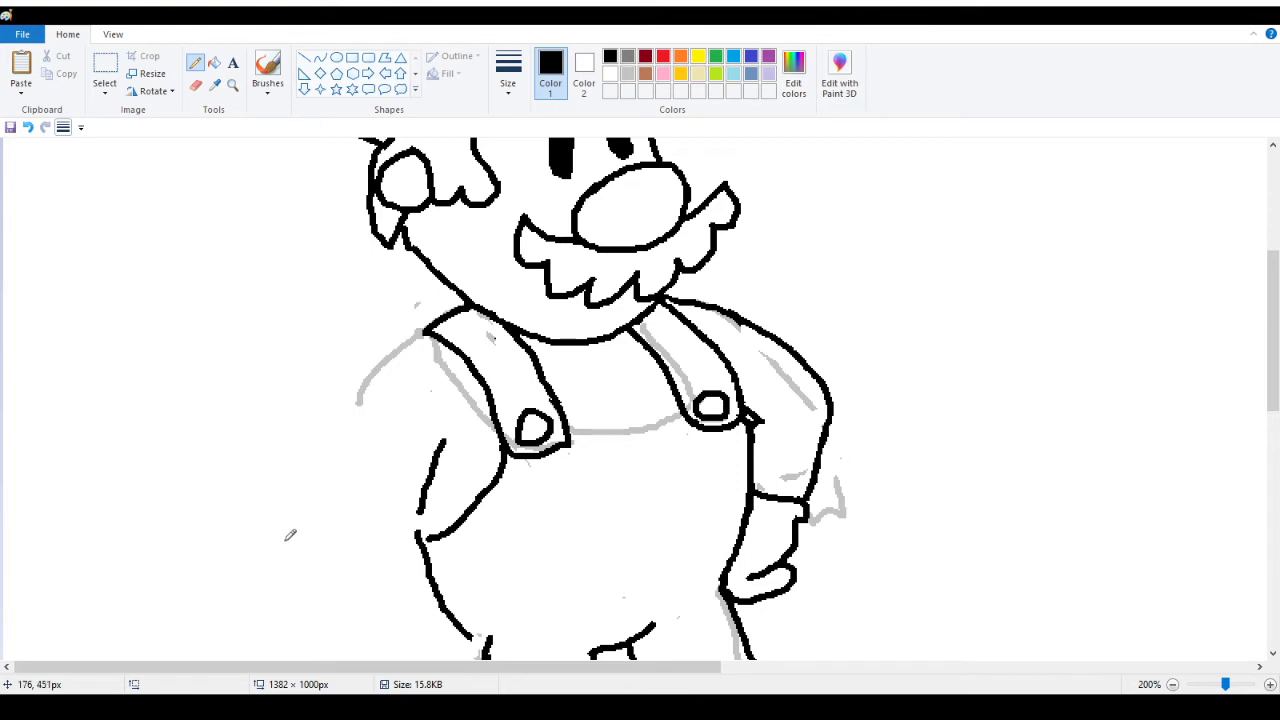
scroll(410, 340, up, 3)
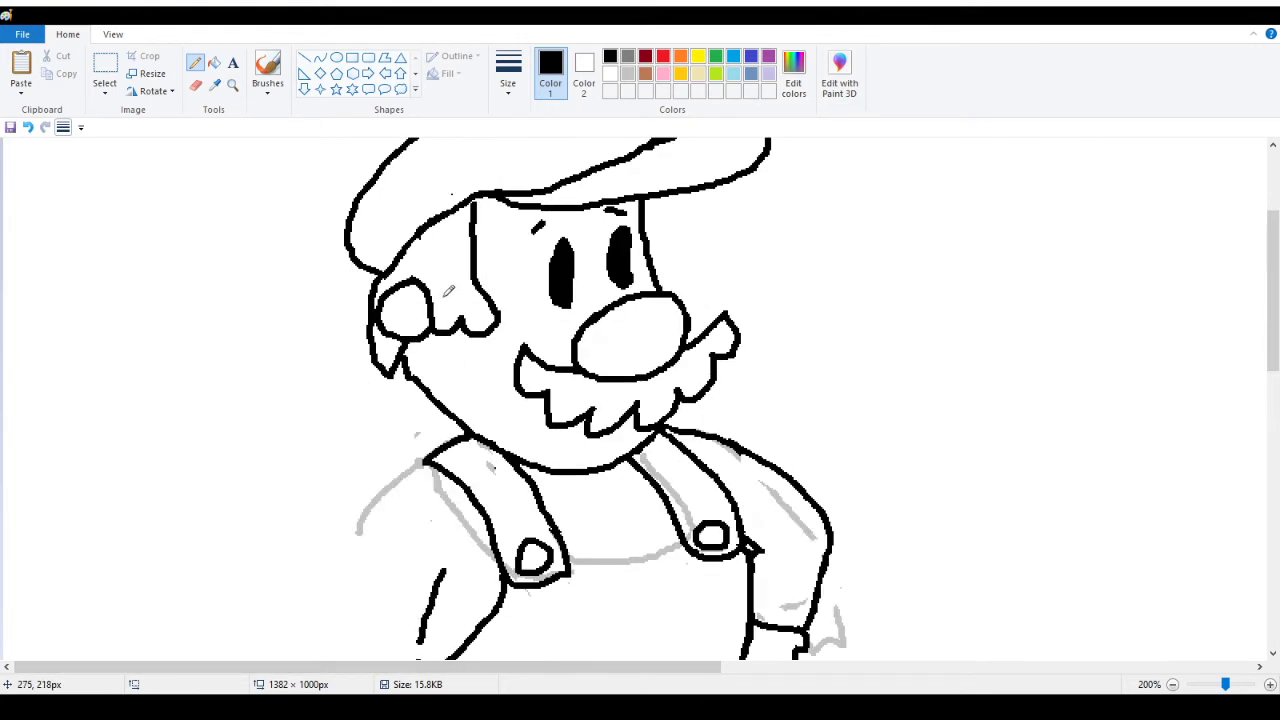
scroll(395, 313, down, 3)
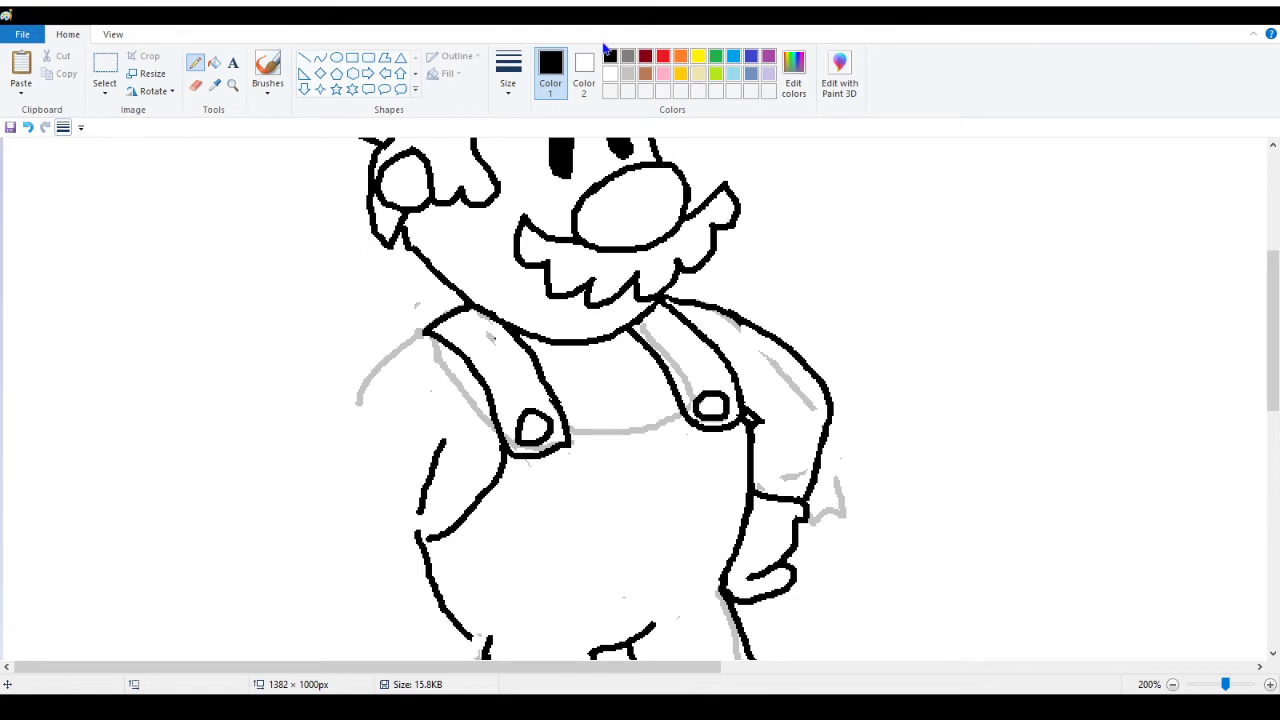
click(628, 74)
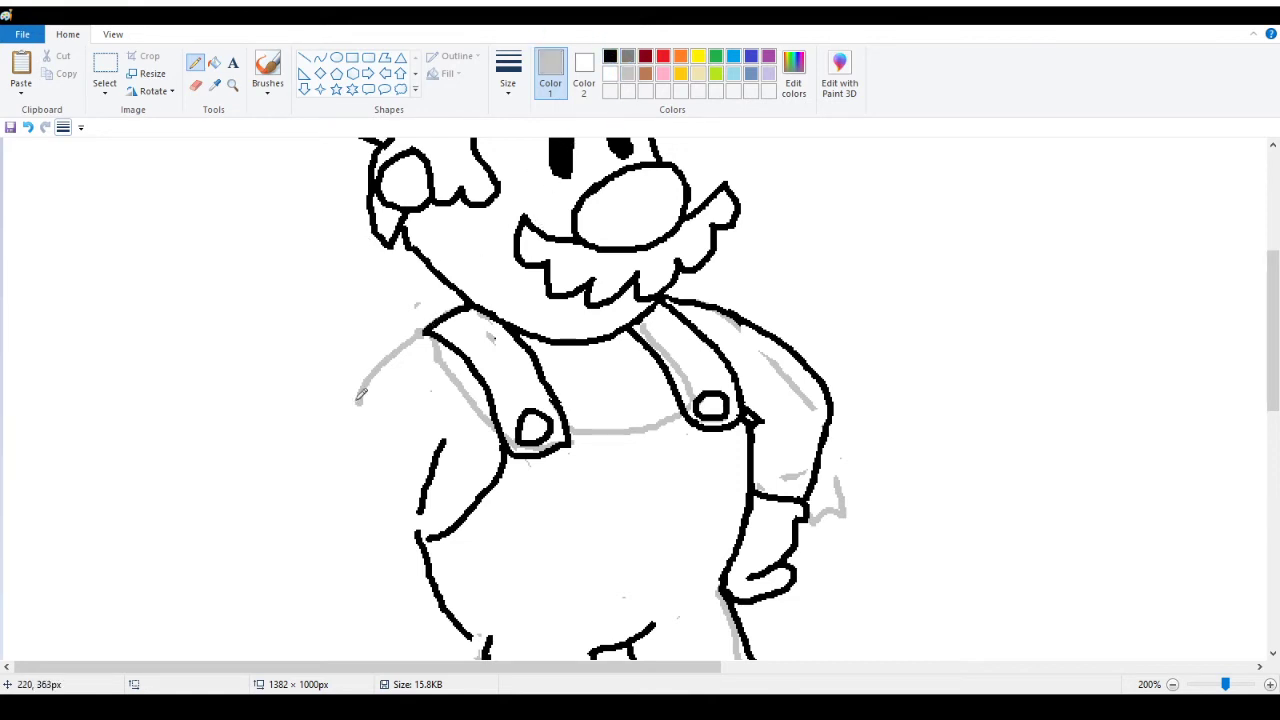
mouse_move(357, 402)
mouse_down()
mouse_move(329, 504)
mouse_move(353, 602)
mouse_up()
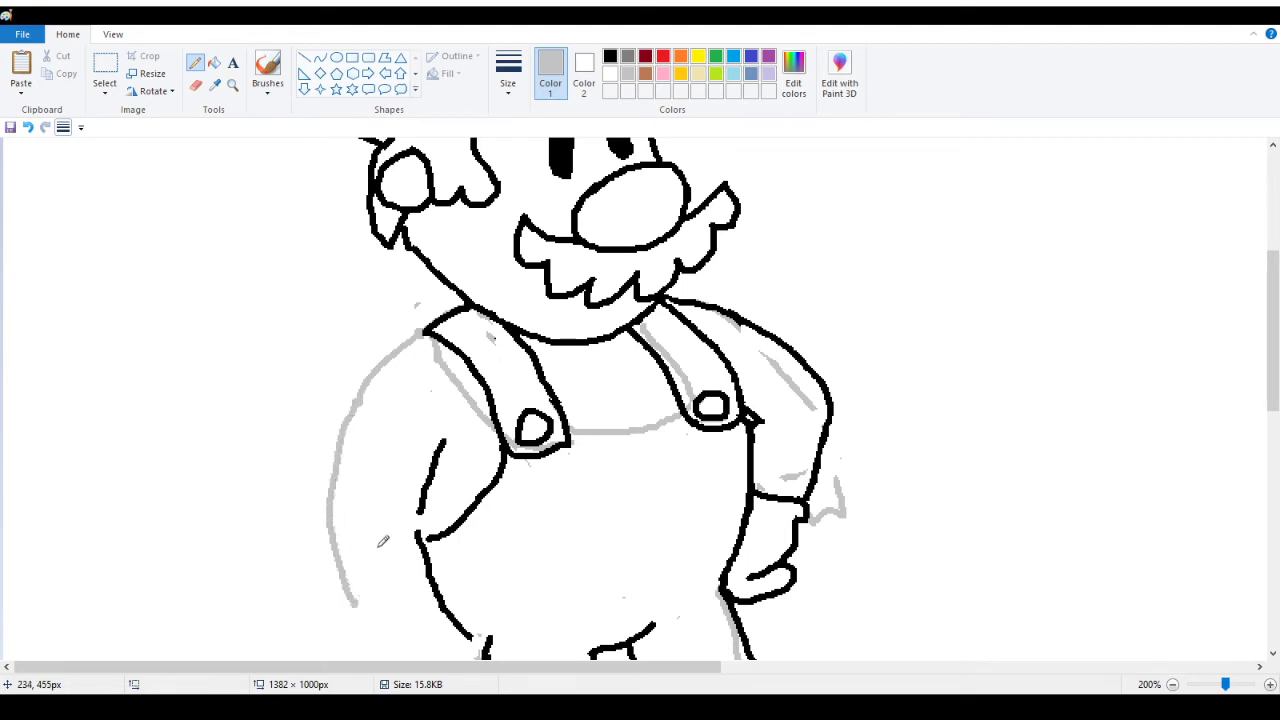
mouse_move(333, 503)
mouse_down()
mouse_move(353, 559)
mouse_move(330, 526)
mouse_move(333, 558)
mouse_move(355, 598)
mouse_up()
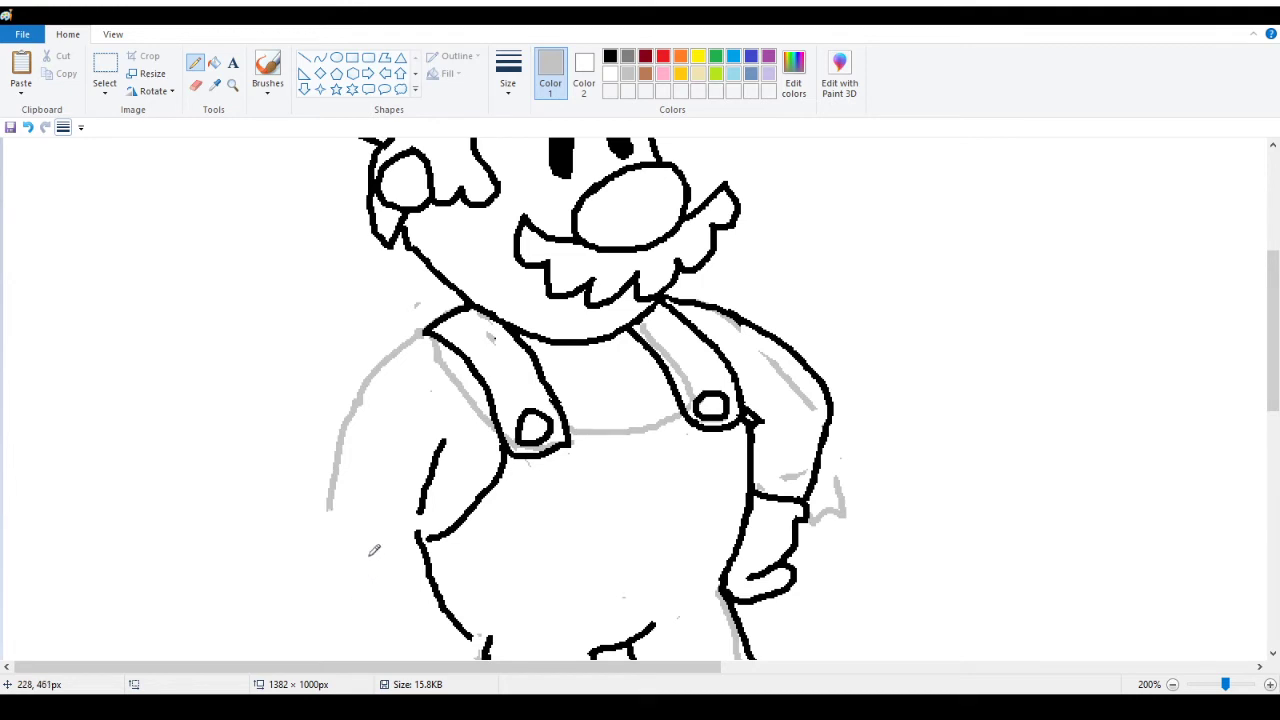
mouse_move(330, 508)
mouse_down()
mouse_move(333, 528)
mouse_move(383, 565)
mouse_up()
mouse_move(386, 566)
mouse_down()
mouse_move(496, 454)
mouse_move(472, 459)
mouse_move(430, 425)
mouse_up()
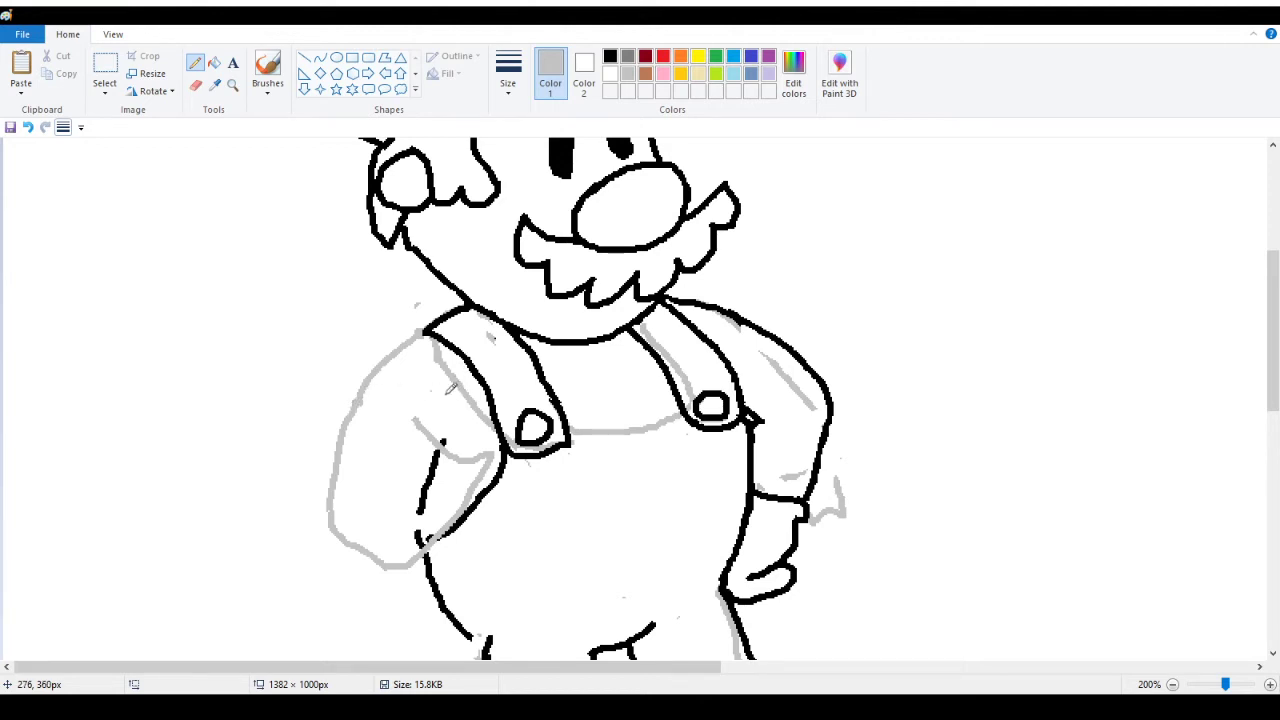
click(28, 130)
click(28, 130)
click(28, 130)
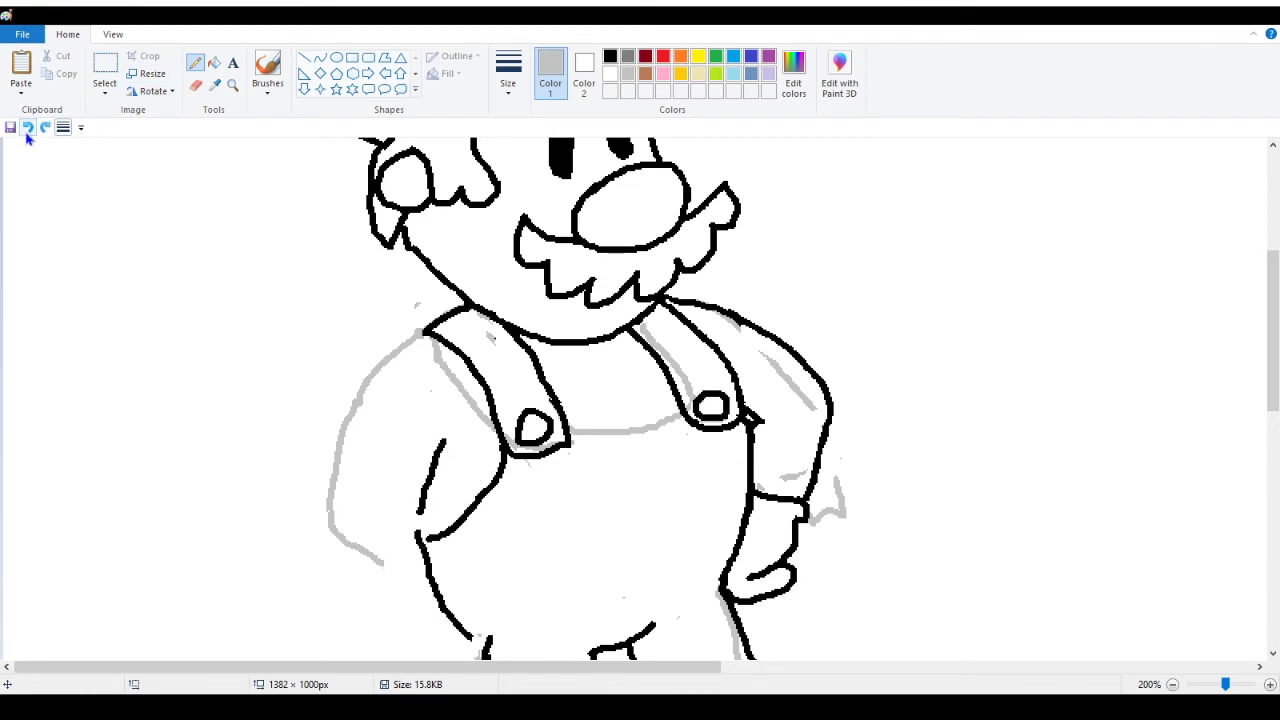
Undo the left arm's light gray outline back to the short stroke curving from the shoulder
click(28, 130)
click(28, 130)
click(28, 130)
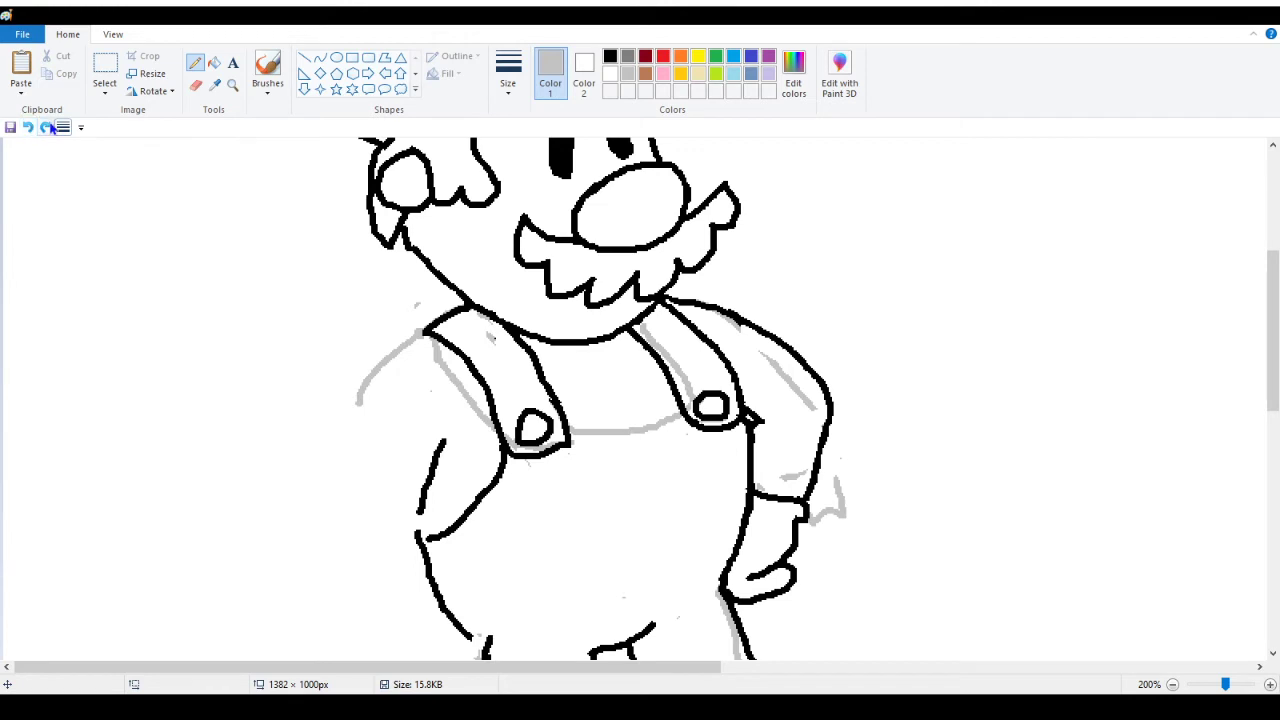
click(45, 128)
click(28, 130)
Try to fill the black inner line of the left arm with light gray
click(214, 63)
click(439, 452)
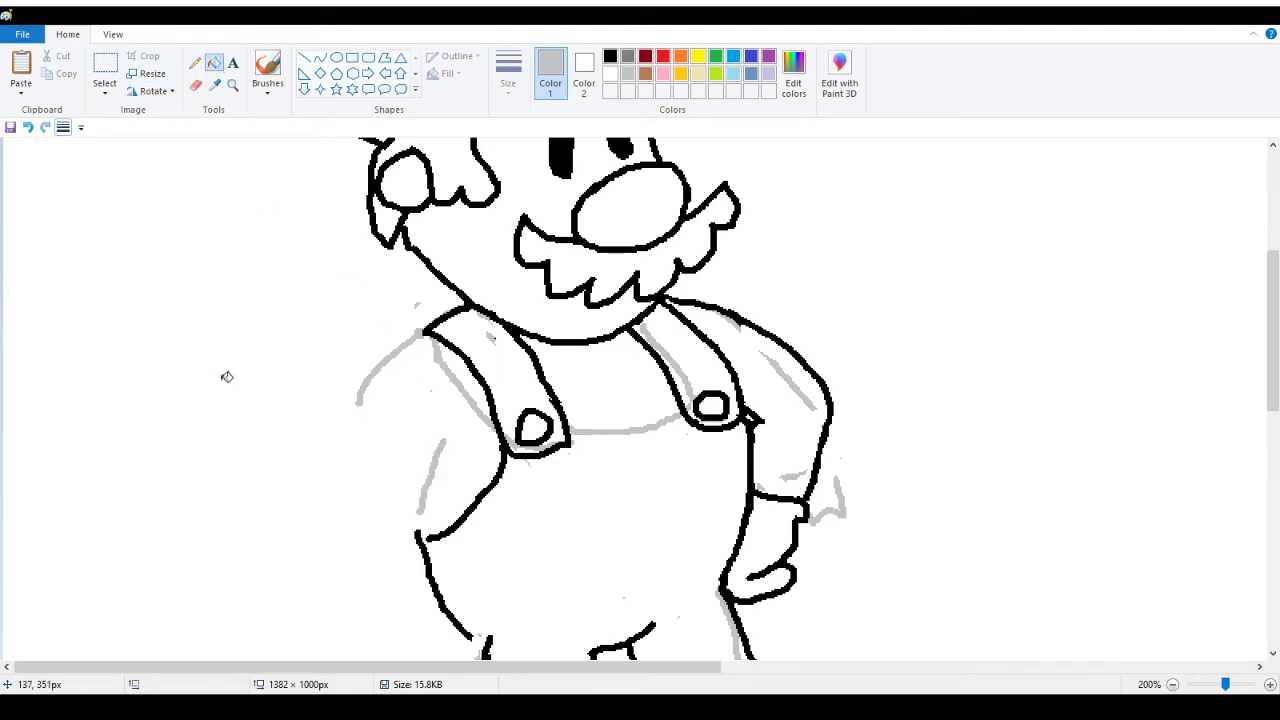
click(27, 128)
Sketch the left arm in light gray, bent at the elbow with a cuff and a raised hand showing two extended fingers
click(195, 63)
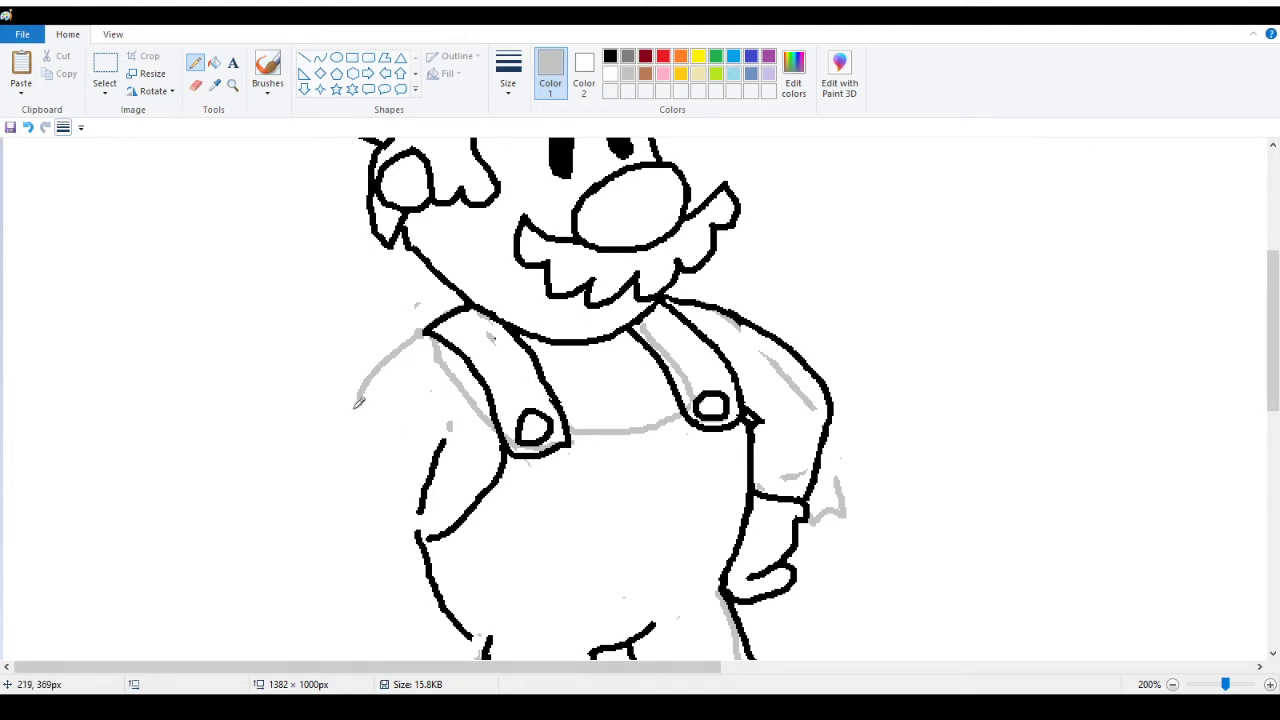
mouse_move(361, 401)
mouse_down()
mouse_move(344, 472)
mouse_move(370, 532)
mouse_move(414, 556)
mouse_move(447, 543)
mouse_move(488, 470)
mouse_up()
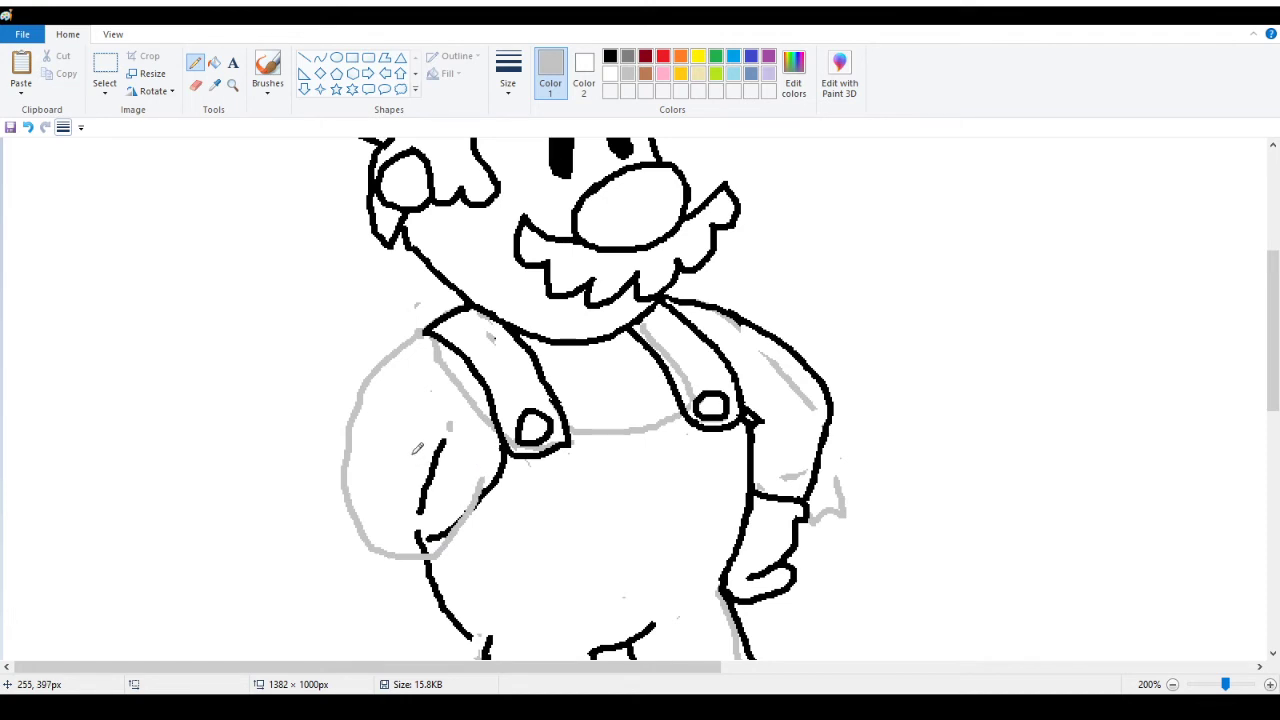
mouse_move(420, 452)
mouse_down()
mouse_move(486, 472)
mouse_move(425, 447)
mouse_move(388, 494)
mouse_up()
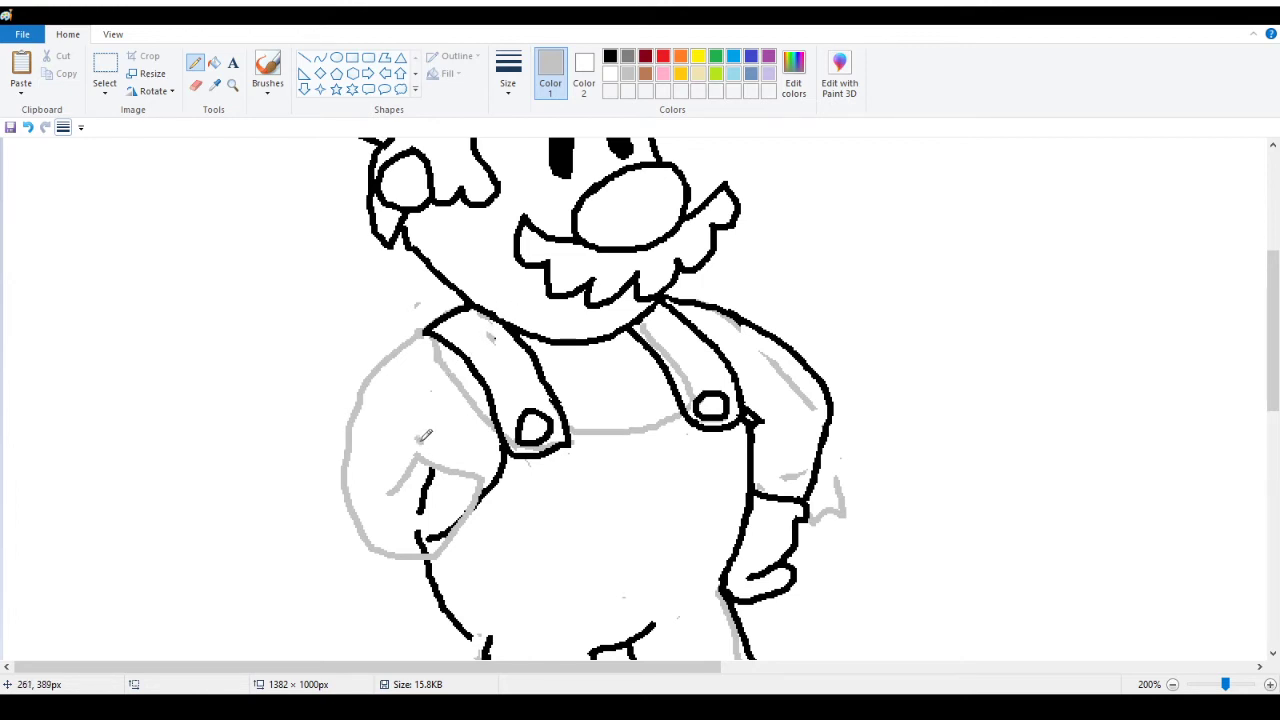
mouse_move(420, 440)
mouse_down()
mouse_move(432, 452)
mouse_move(420, 432)
mouse_move(438, 440)
mouse_move(458, 424)
mouse_move(462, 454)
mouse_move(451, 447)
mouse_move(494, 428)
mouse_move(497, 456)
mouse_move(455, 455)
mouse_move(453, 366)
mouse_move(471, 366)
mouse_move(481, 416)
mouse_move(508, 398)
mouse_move(490, 428)
mouse_move(424, 454)
mouse_up()
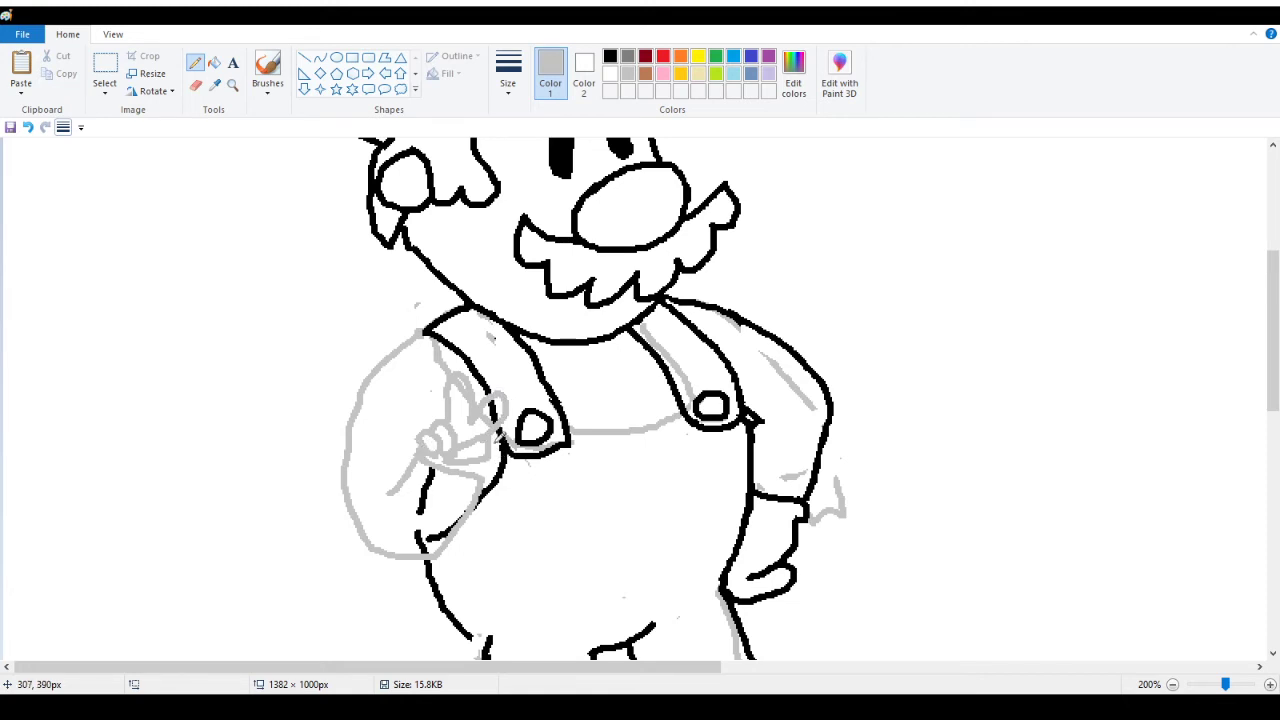
click(232, 84)
click(476, 473)
click(400, 322)
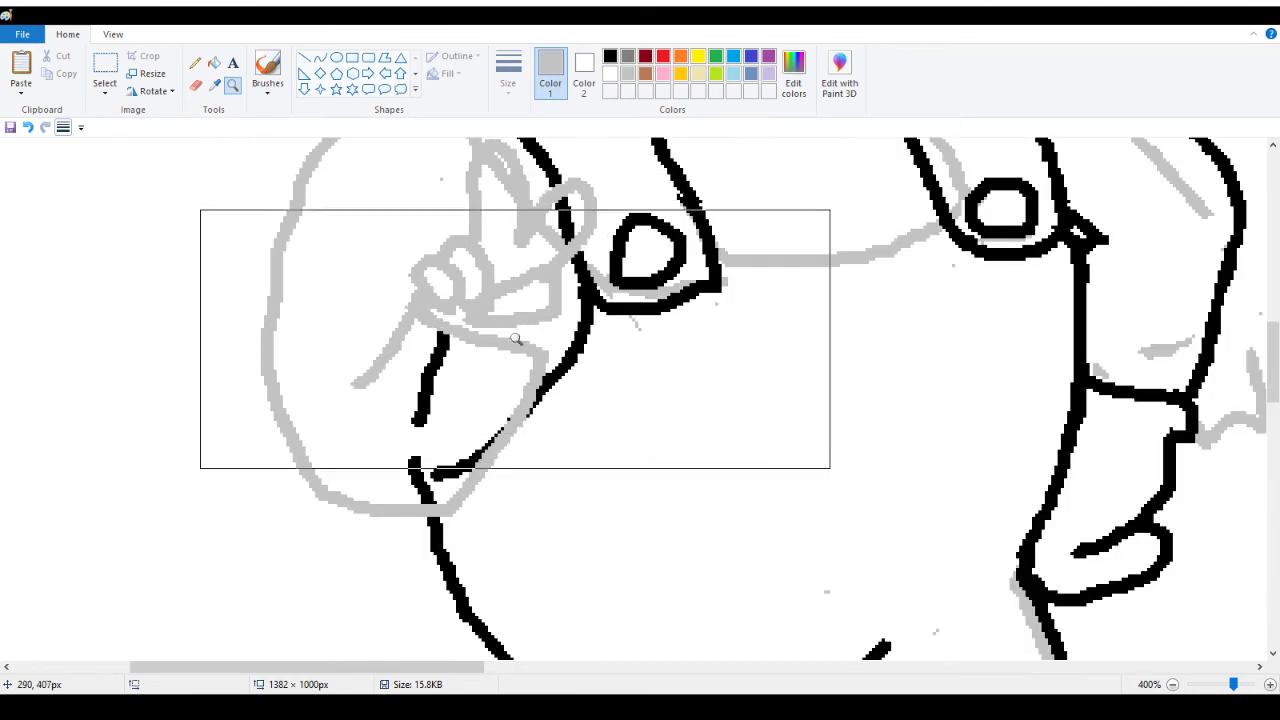
scroll(520, 350, up, 3)
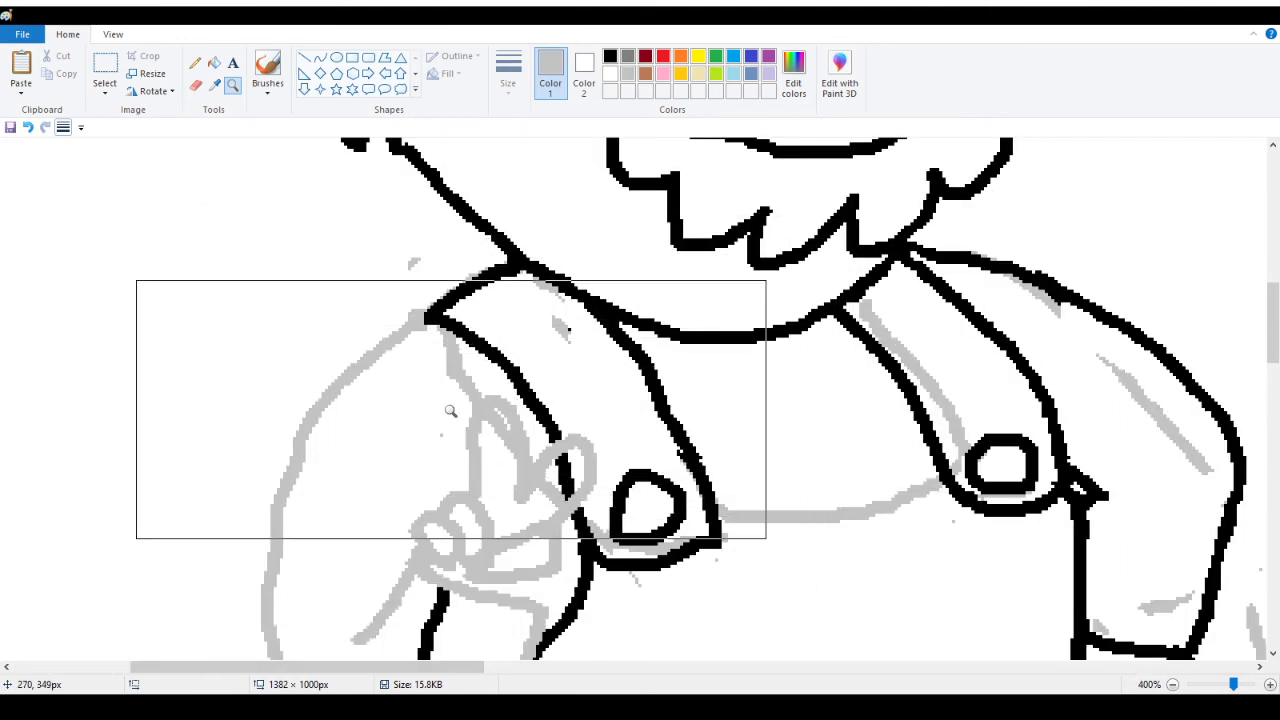
scroll(483, 486, down, 3)
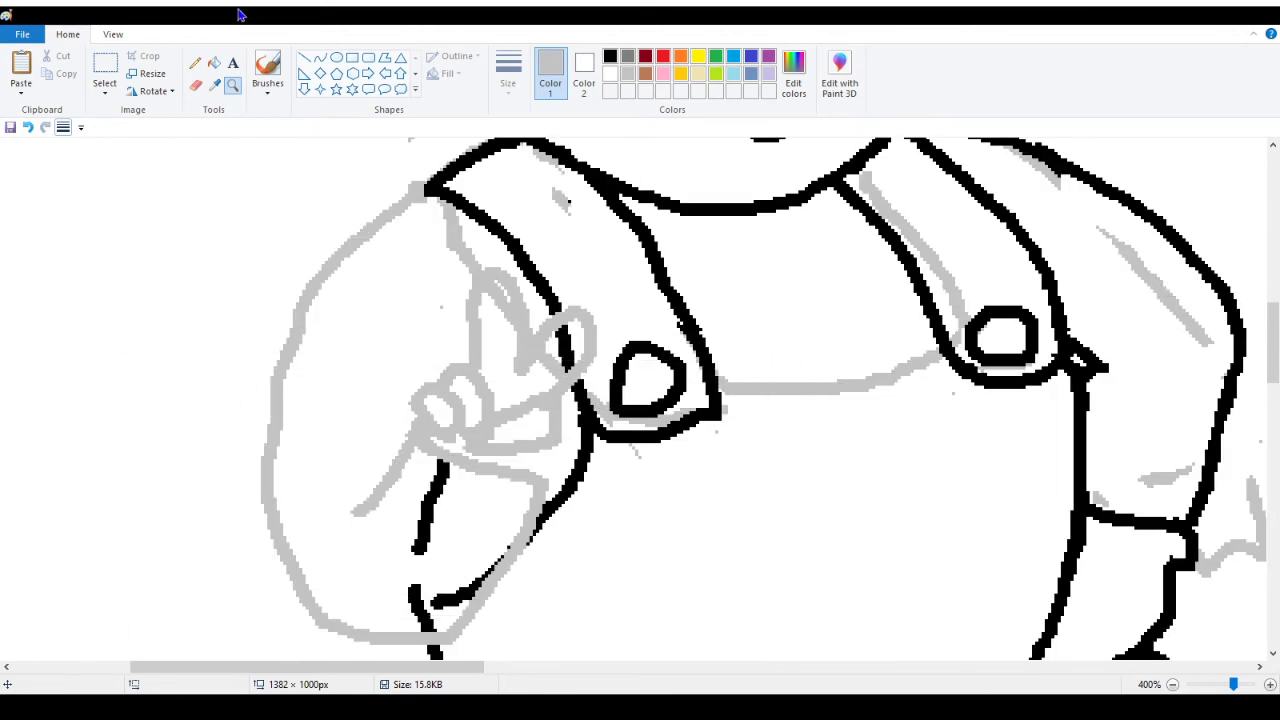
click(195, 62)
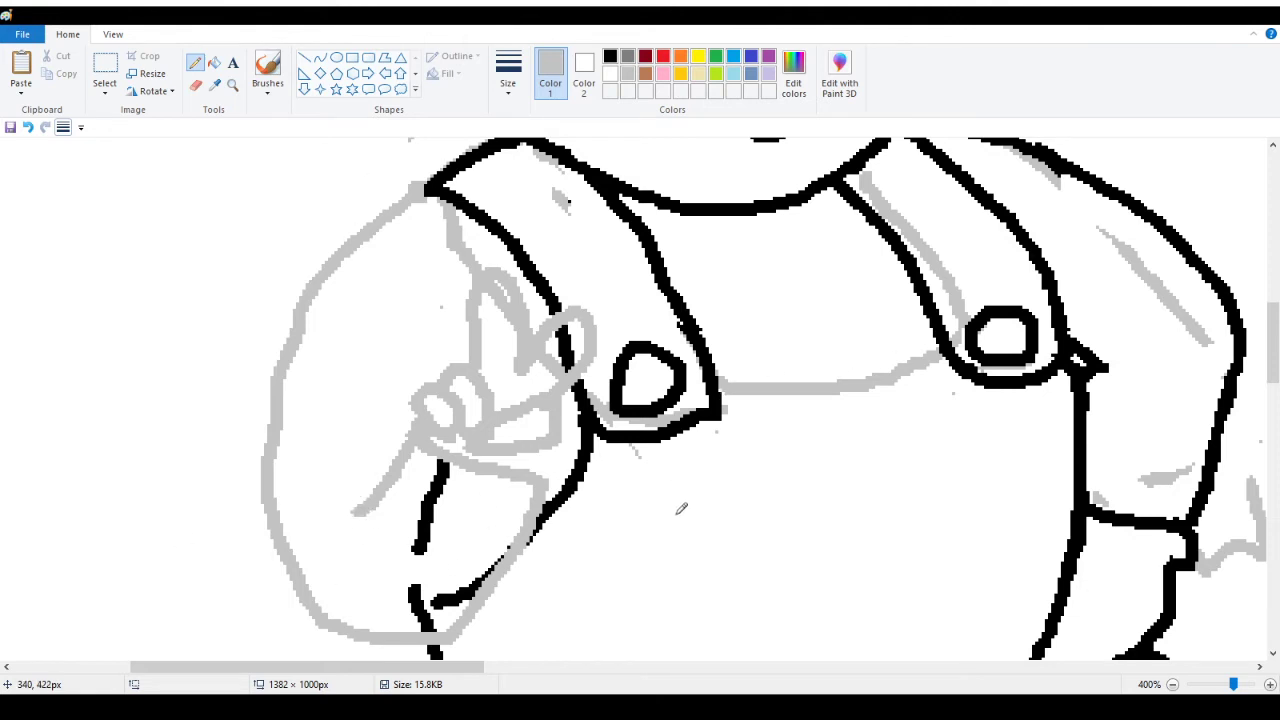
click(232, 84)
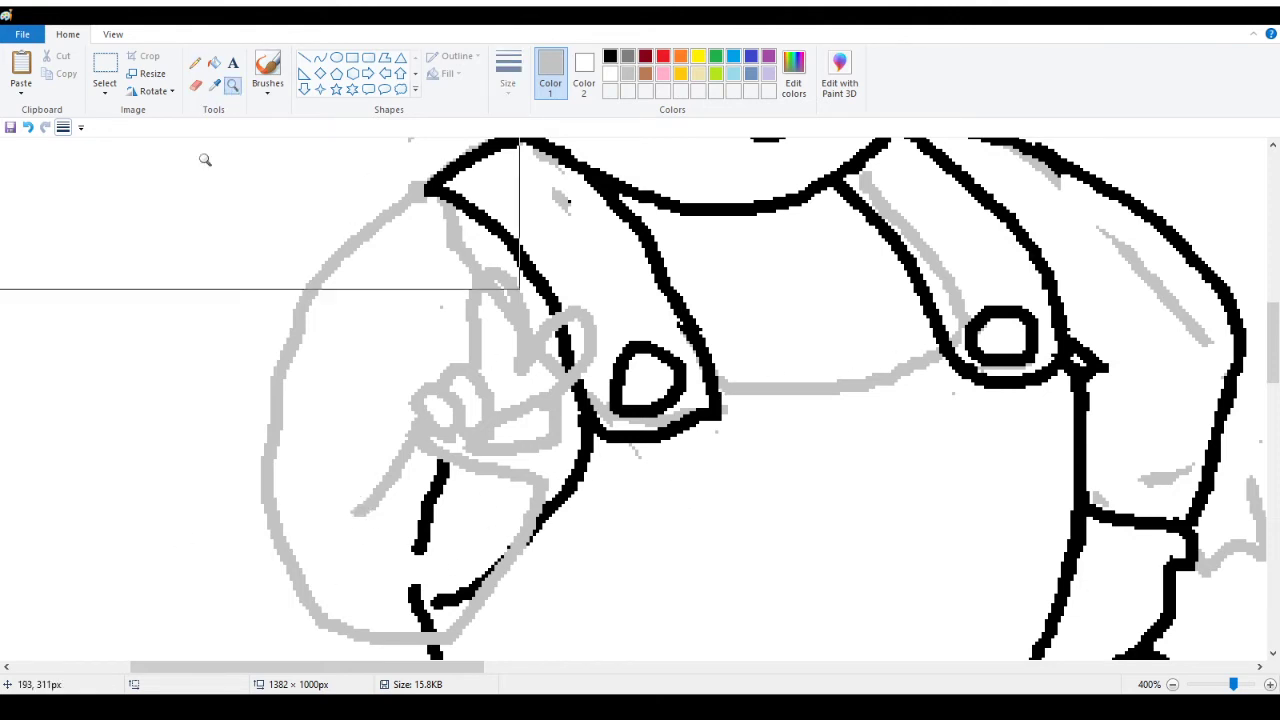
right_click(127, 293)
right_click(127, 293)
scroll(114, 275, up, 3)
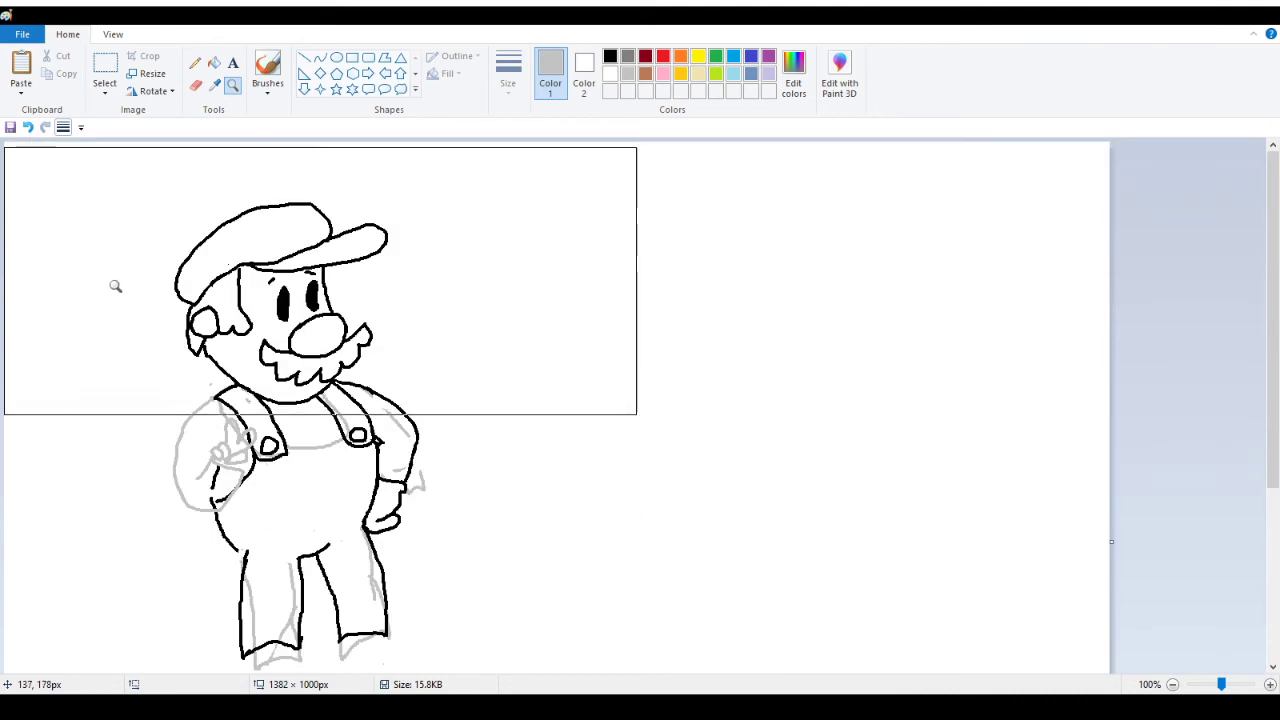
Set the pencil's drawing color to black for inking the sketched left hand and save the drawing
click(114, 286)
click(640, 440)
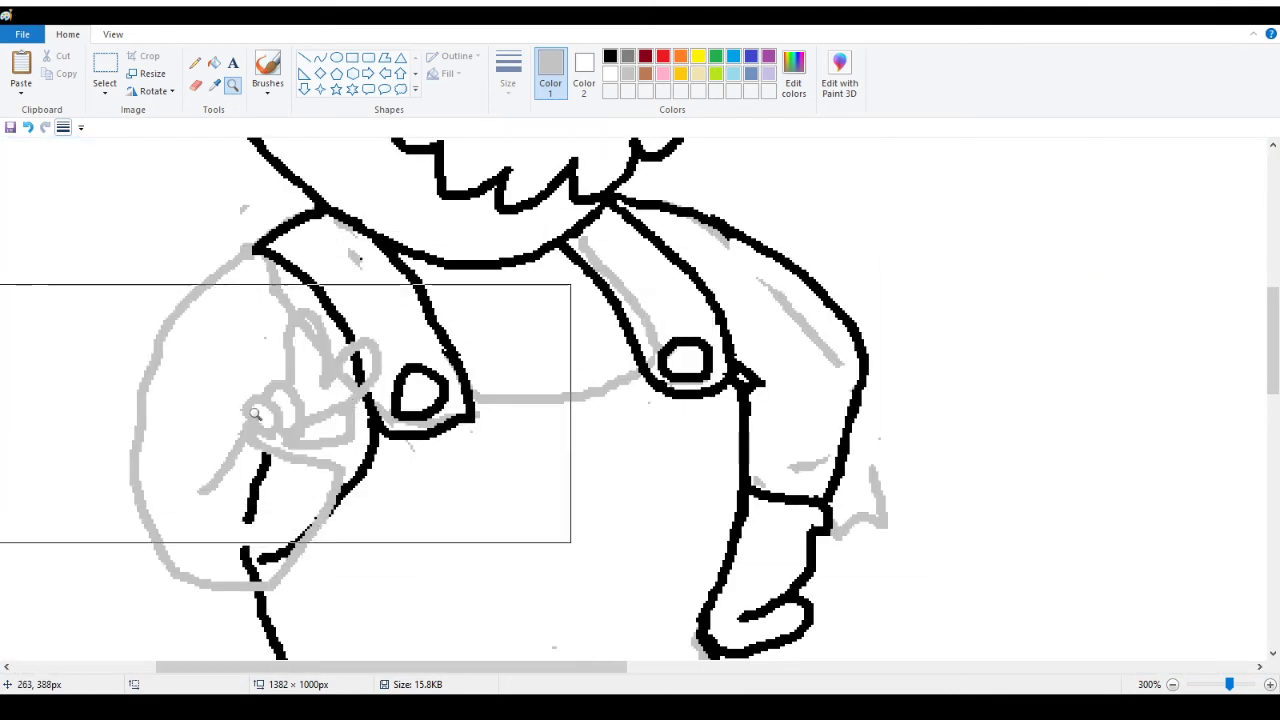
click(339, 336)
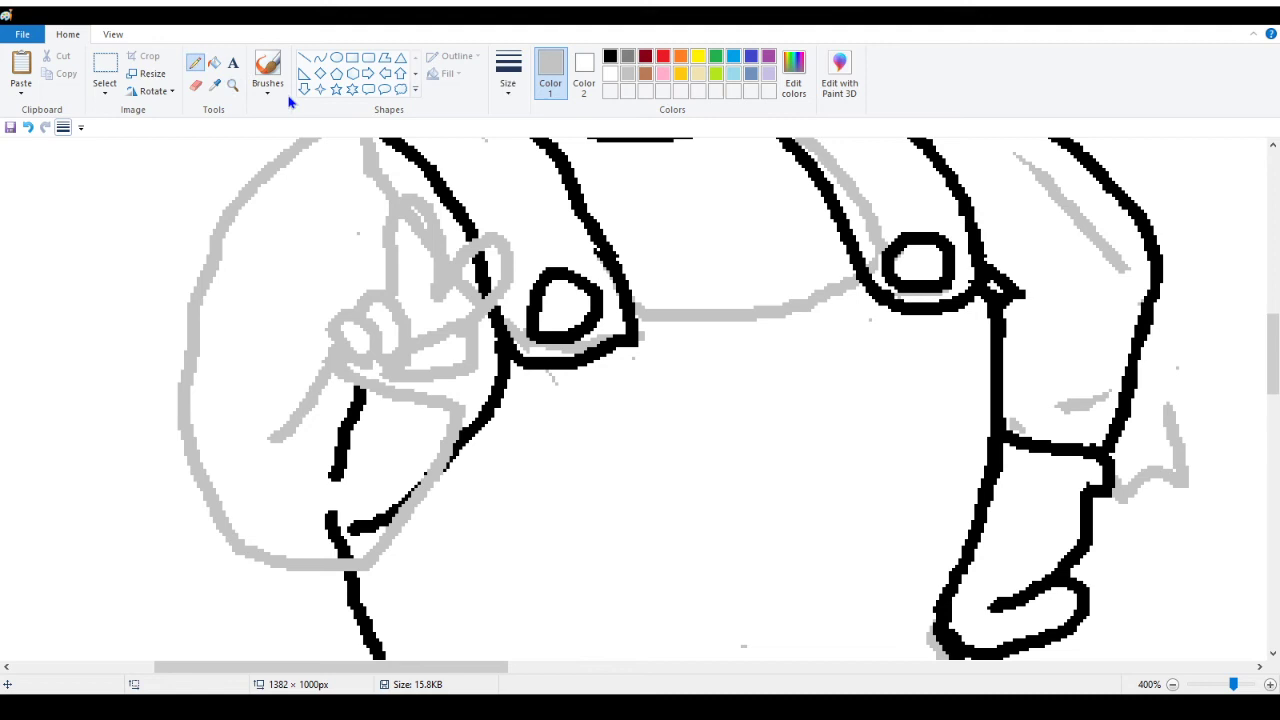
click(610, 57)
scroll(484, 410, up, 3)
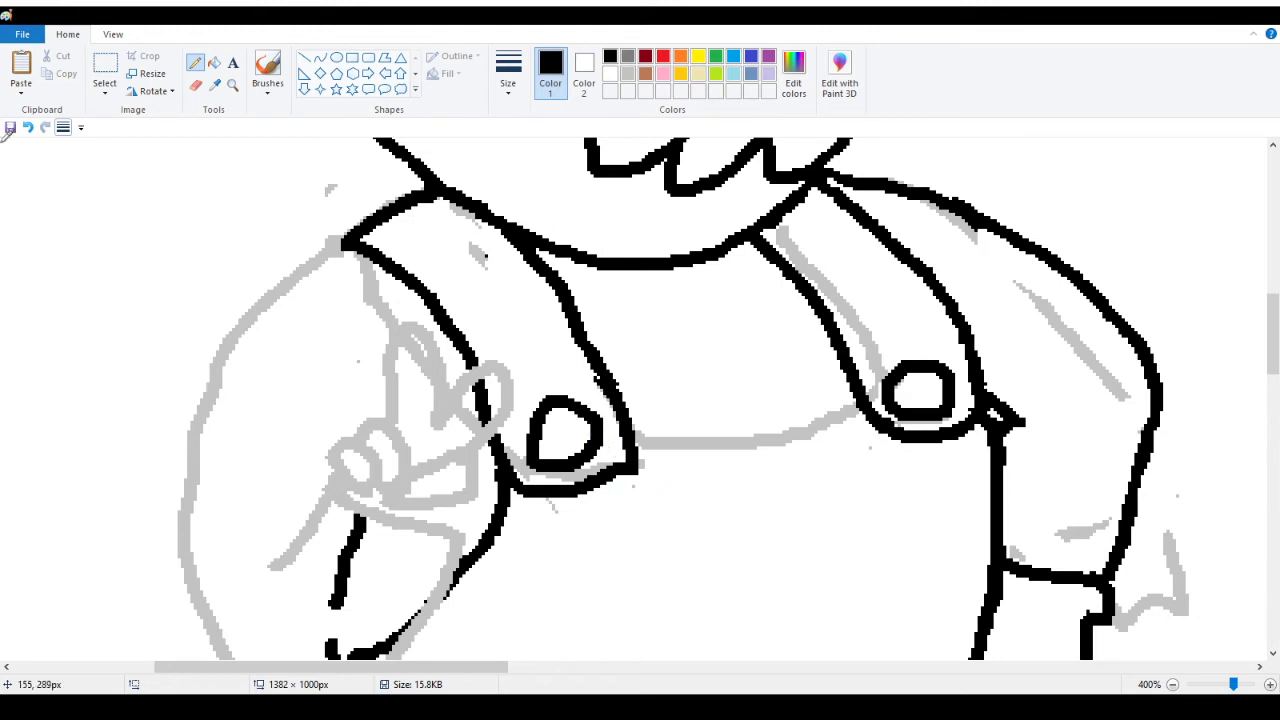
click(12, 128)
Ink the left hand's two raised fingers and a rounded thumb across the palm in black over the gray sketch
mouse_move(440, 424)
mouse_down()
mouse_move(488, 349)
mouse_move(516, 352)
mouse_move(463, 450)
mouse_move(417, 471)
mouse_move(470, 457)
mouse_move(489, 471)
mouse_move(481, 505)
mouse_move(446, 524)
mouse_move(396, 484)
mouse_up()
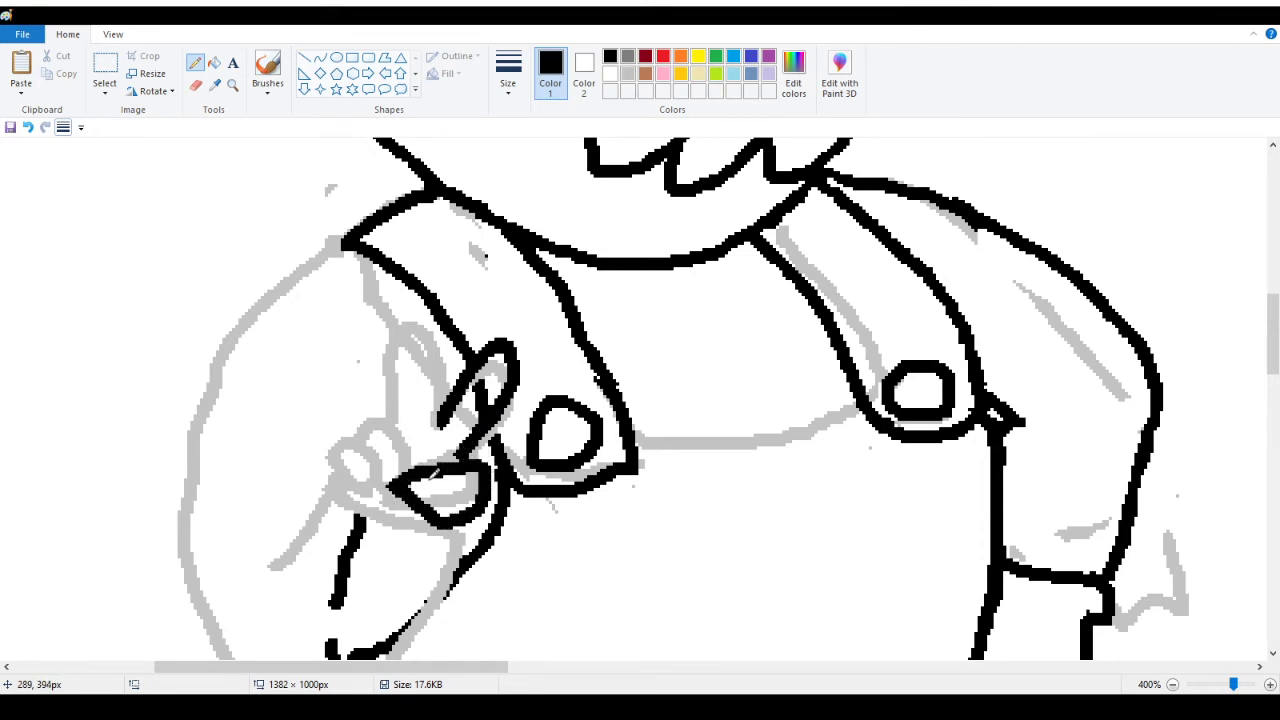
click(28, 127)
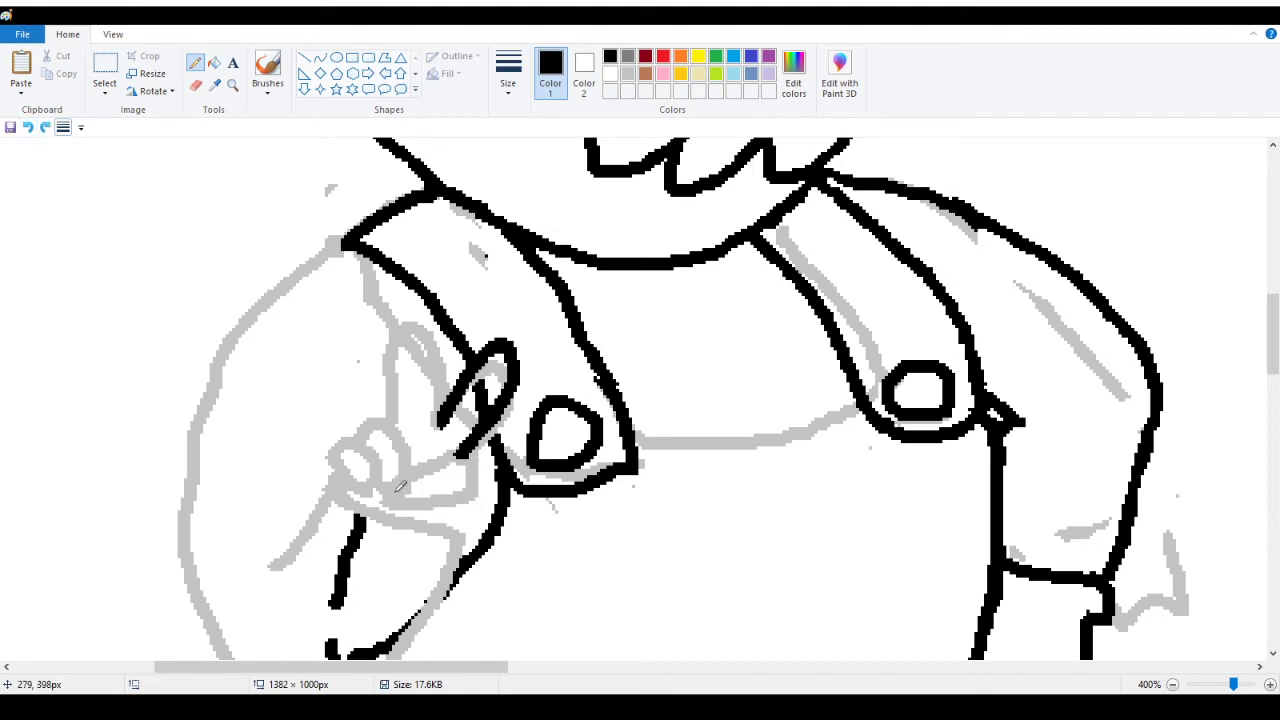
mouse_move(398, 480)
mouse_down()
mouse_move(472, 496)
mouse_move(488, 463)
mouse_move(459, 449)
mouse_move(388, 476)
mouse_up()
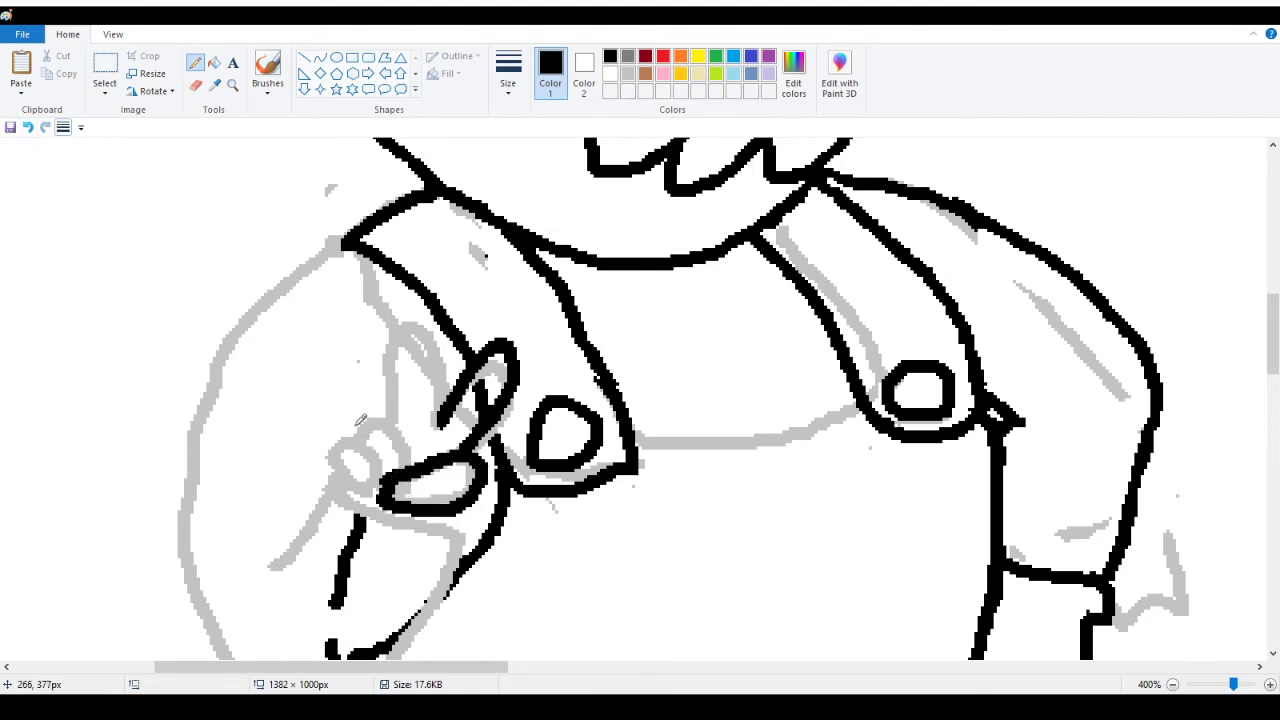
mouse_move(392, 408)
mouse_down()
mouse_move(388, 358)
mouse_move(416, 302)
mouse_move(450, 350)
mouse_move(458, 402)
mouse_up()
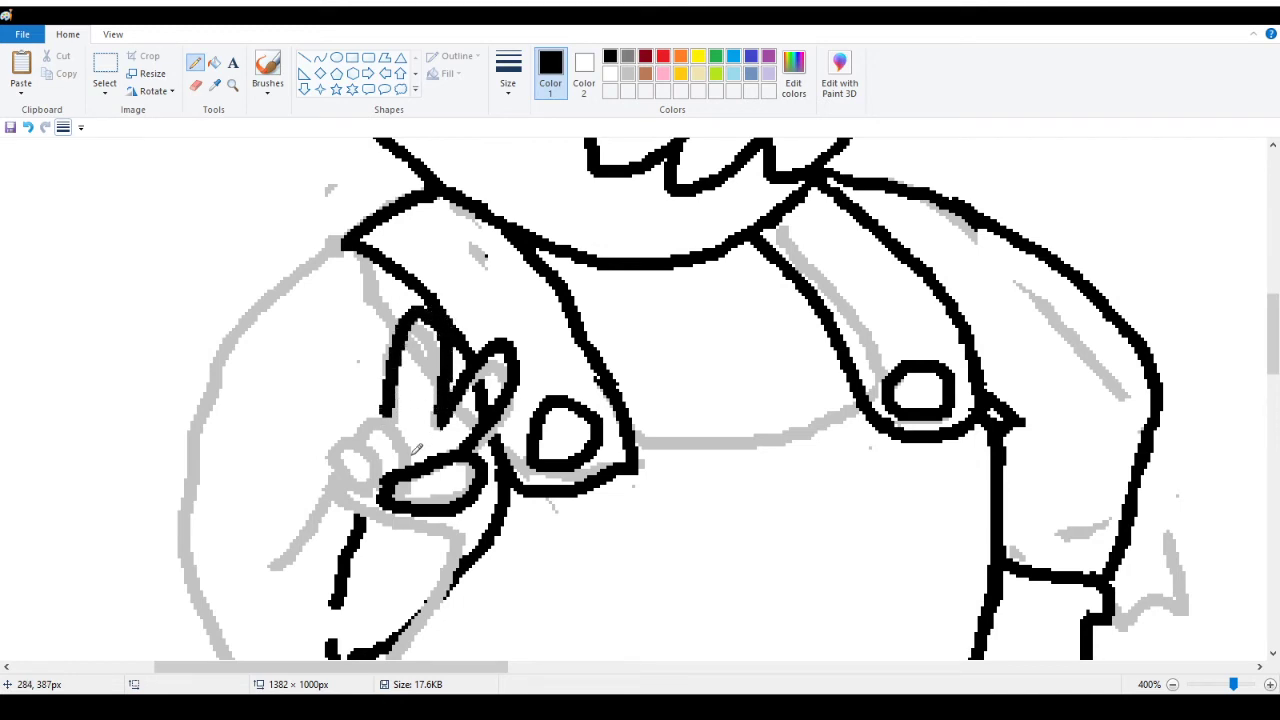
Try to ink the left hand's two curled fingers as broad, overlapping rounded shapes beside the thumb
mouse_move(366, 432)
mouse_down()
mouse_move(362, 394)
mouse_move(393, 402)
mouse_move(430, 456)
mouse_up()
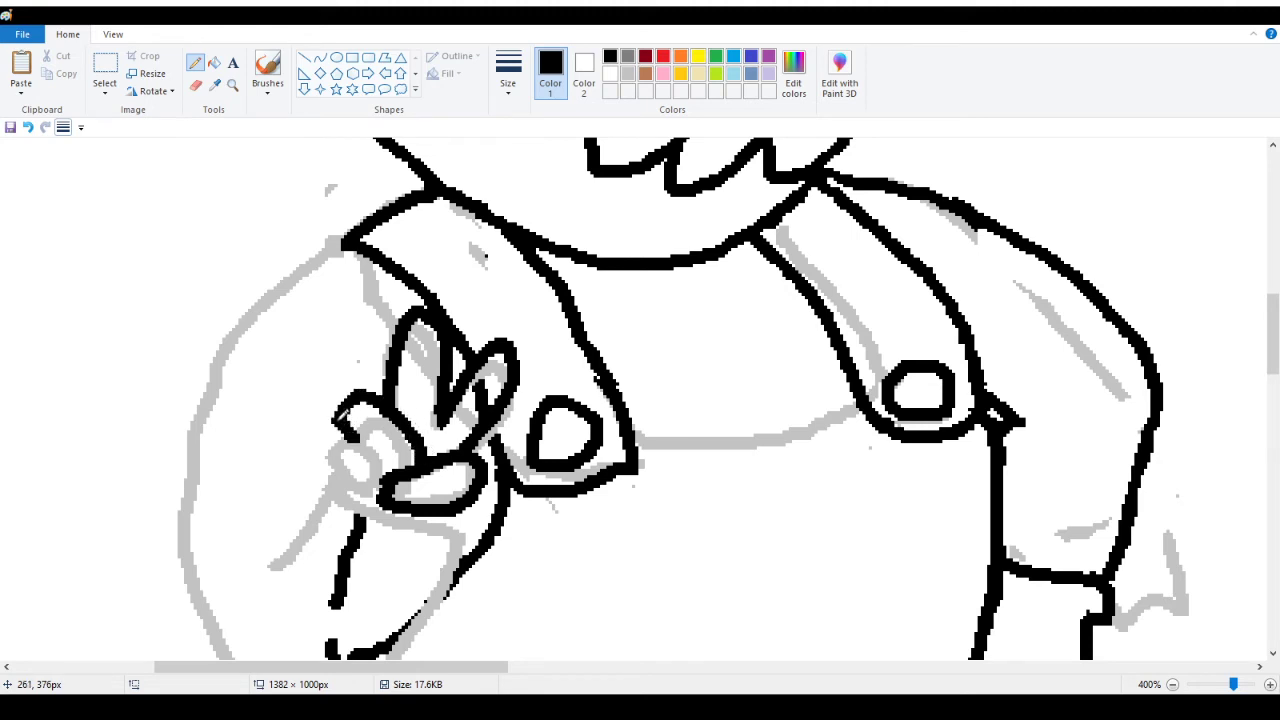
mouse_move(331, 402)
mouse_down()
mouse_move(348, 471)
mouse_move(388, 500)
mouse_up()
drag(356, 432, 391, 462)
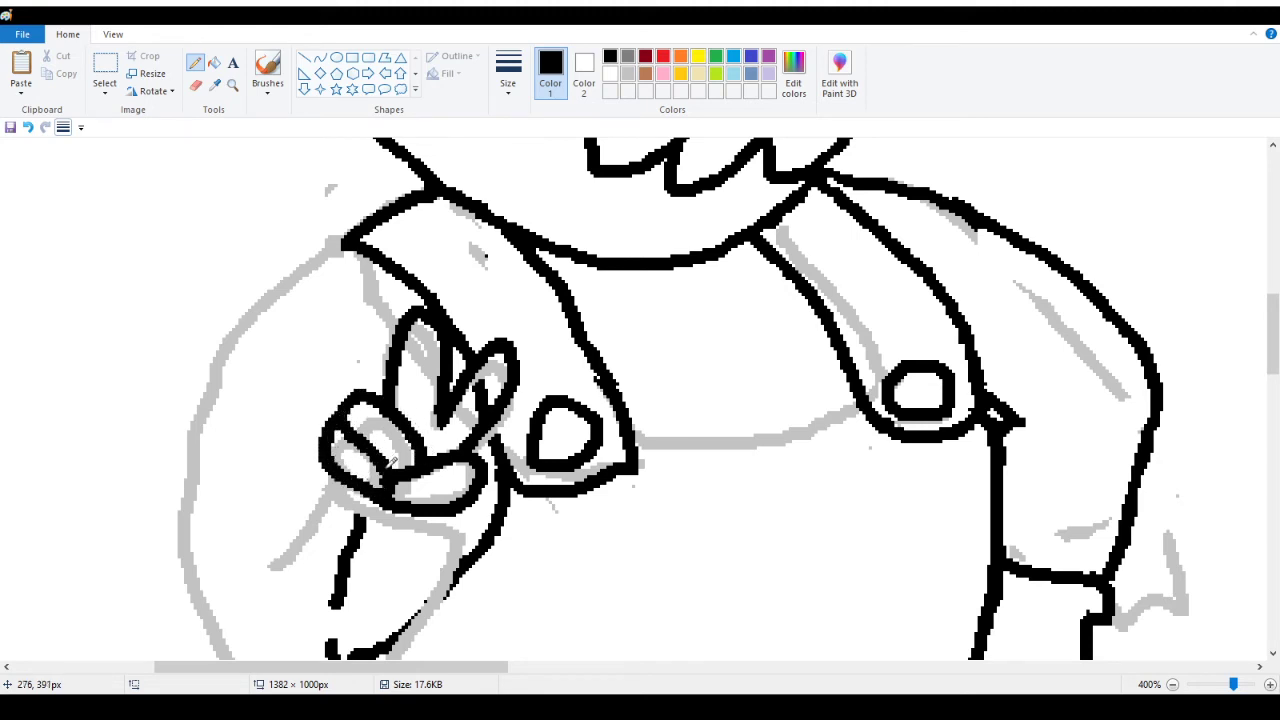
click(27, 127)
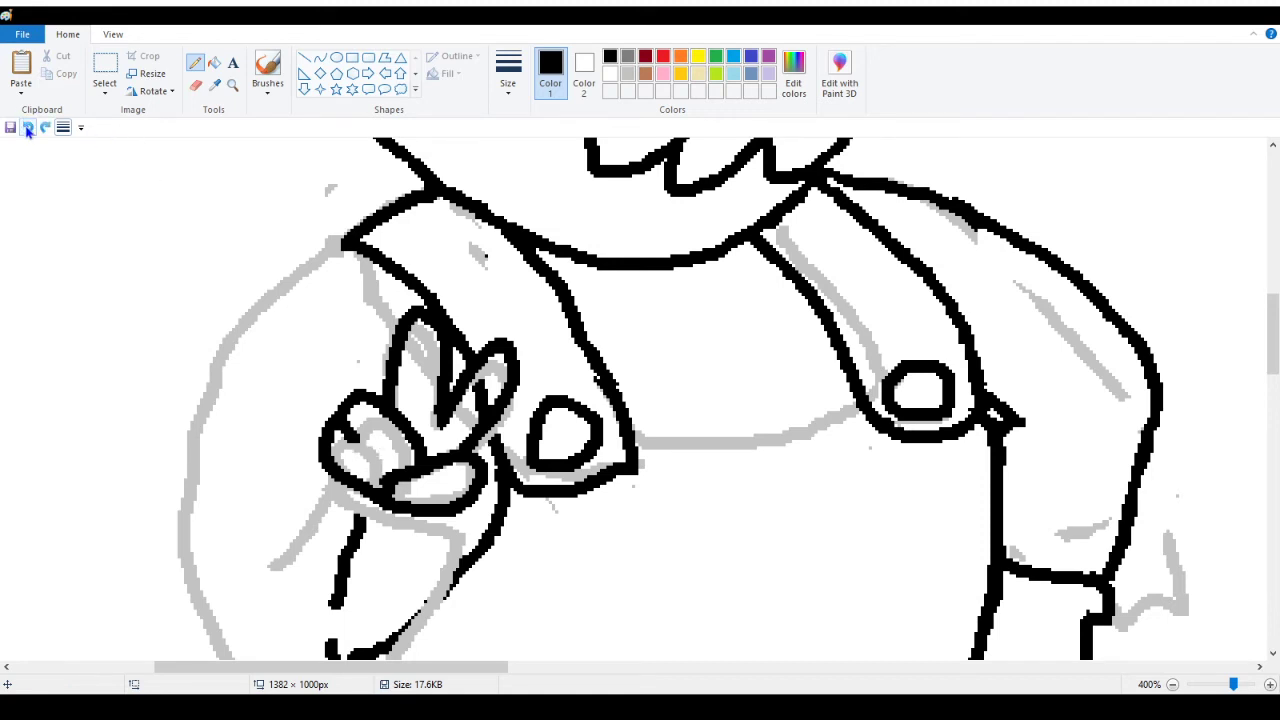
click(27, 127)
click(27, 127)
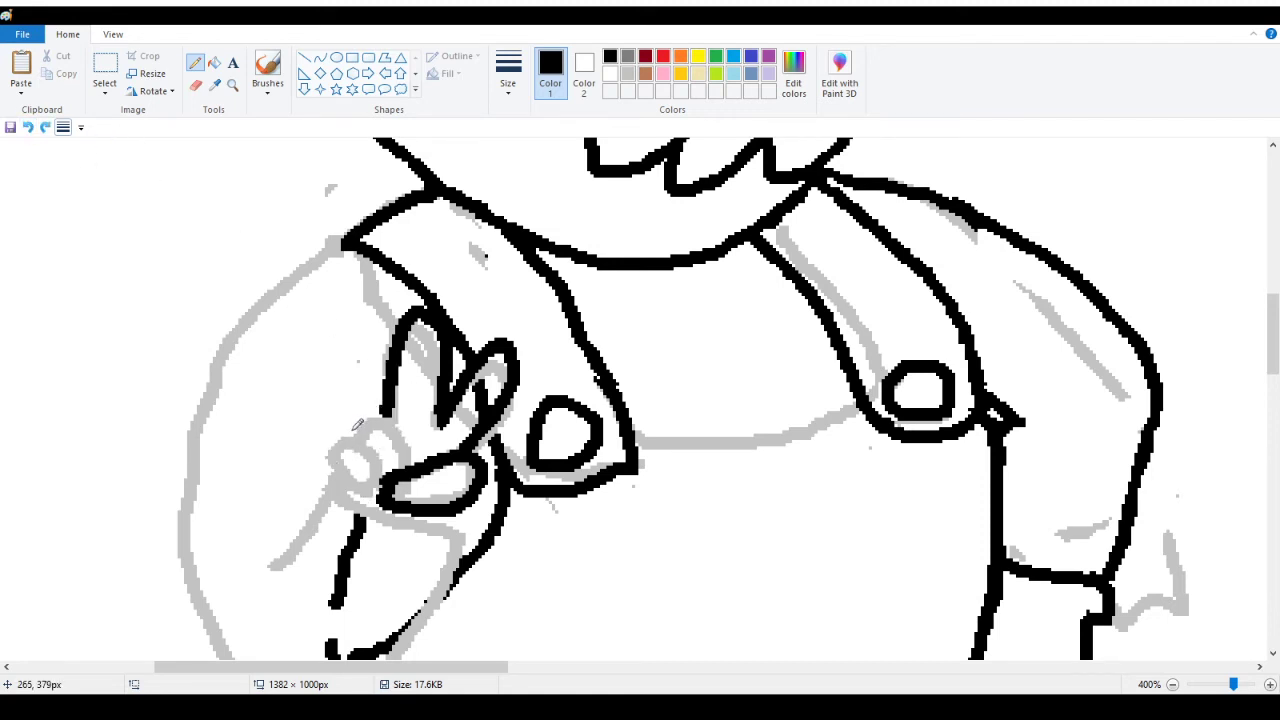
Try to ink the curled fingers as narrow nested arcs reaching outward from the thumb's base
mouse_move(350, 428)
mouse_down()
mouse_move(362, 403)
mouse_move(398, 418)
mouse_move(416, 452)
mouse_up()
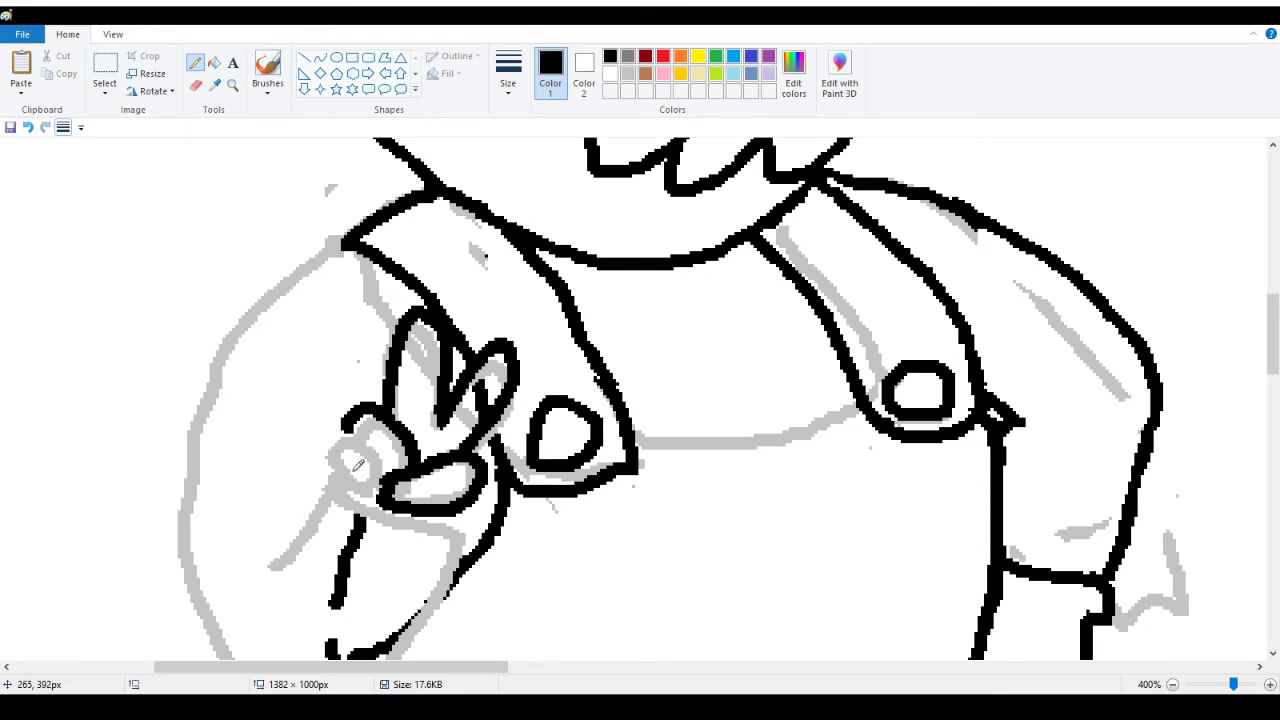
mouse_move(386, 494)
mouse_down()
mouse_move(363, 461)
mouse_move(326, 454)
mouse_move(328, 427)
mouse_move(365, 424)
mouse_move(404, 479)
mouse_up()
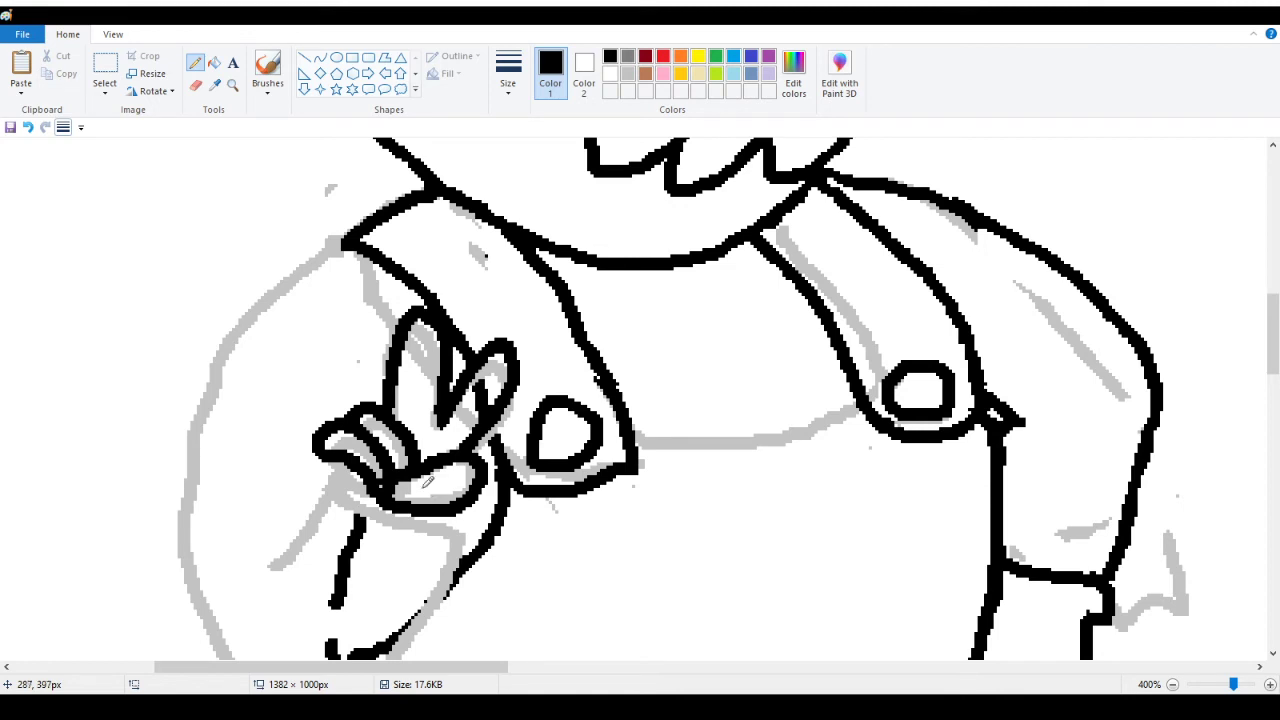
click(27, 128)
click(27, 128)
click(27, 128)
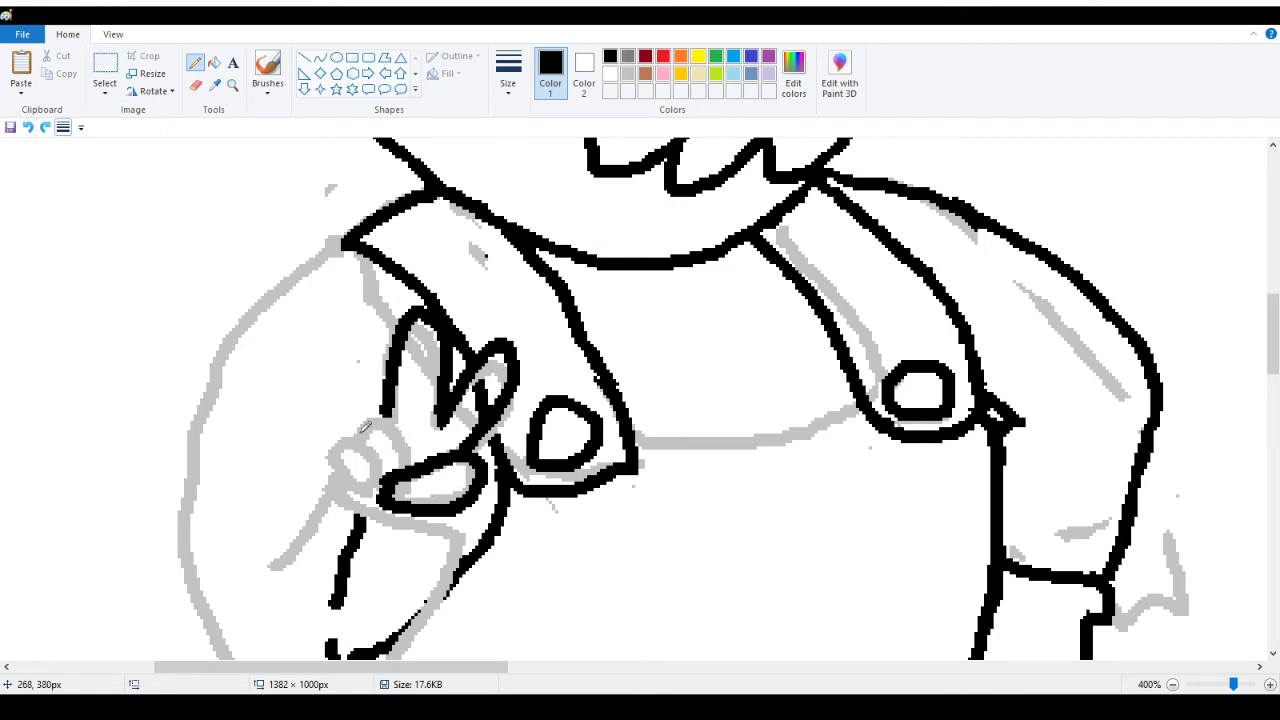
Try to ink the curled fingers with a sloping knuckle line from the raised finger and a lower second finger
mouse_move(352, 437)
mouse_down()
mouse_move(399, 402)
mouse_move(392, 410)
mouse_move(436, 458)
mouse_up()
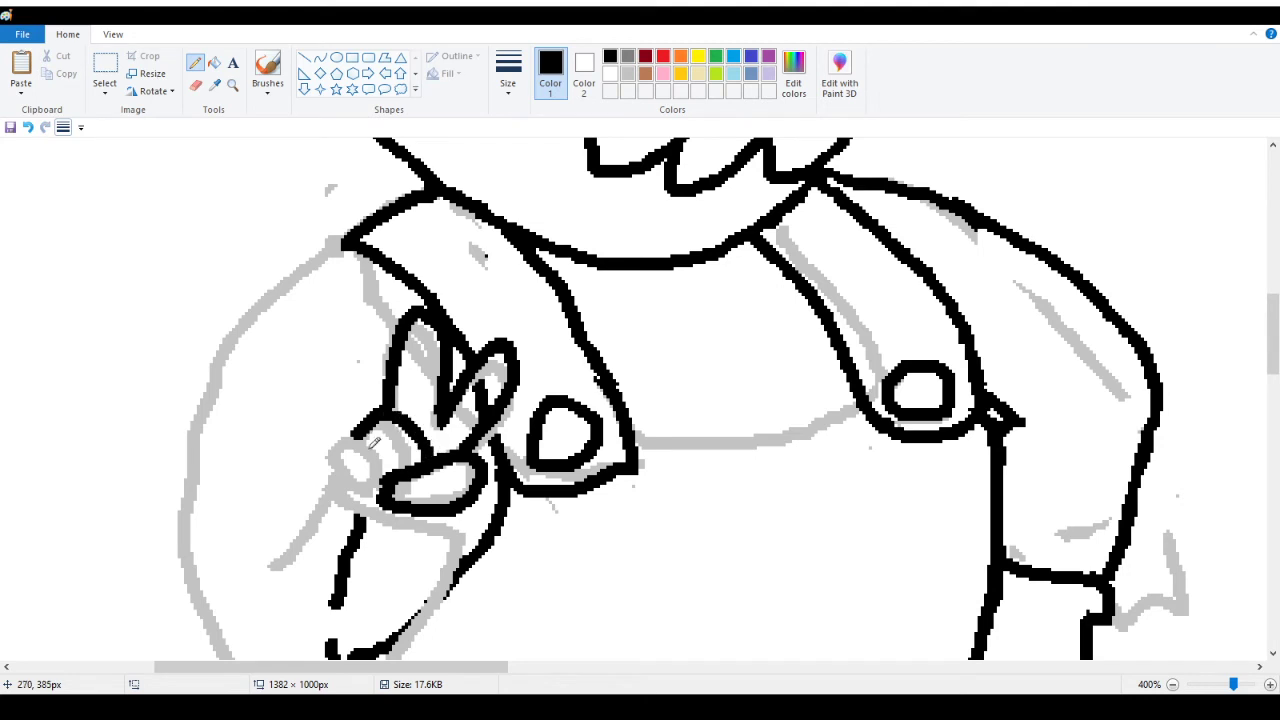
mouse_move(341, 457)
mouse_down()
mouse_move(365, 433)
mouse_move(393, 460)
mouse_up()
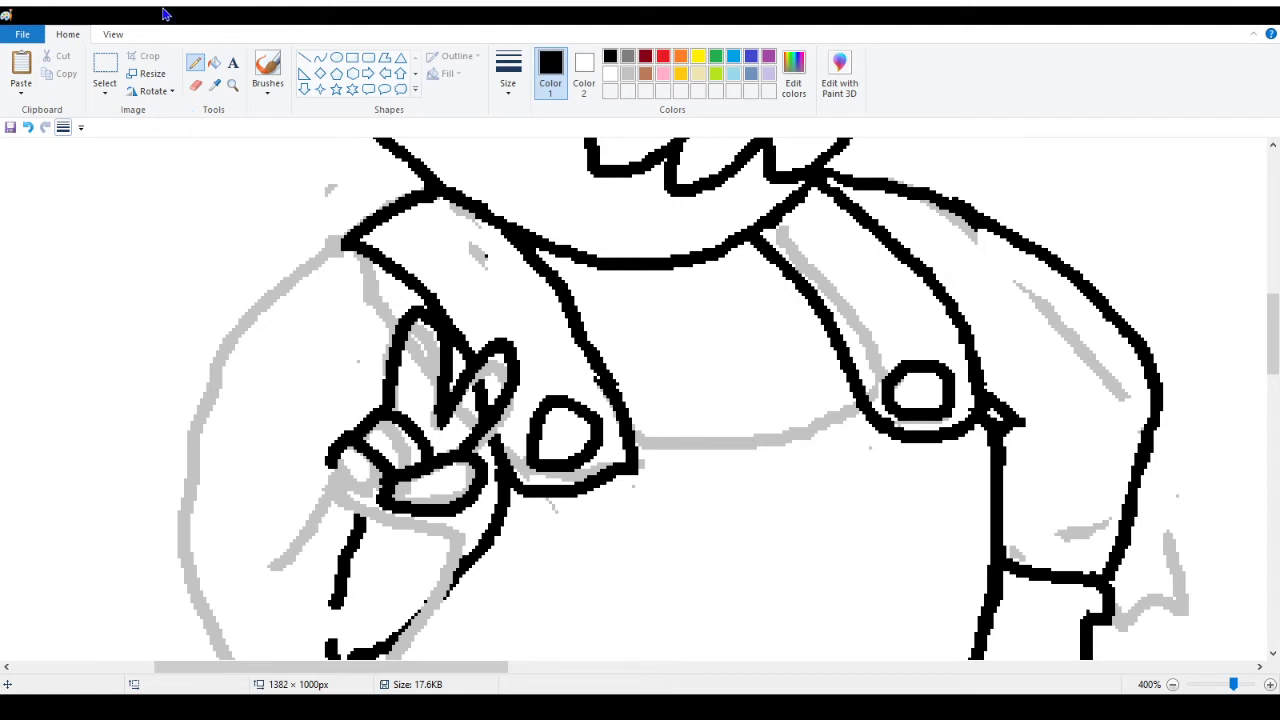
click(29, 127)
click(29, 127)
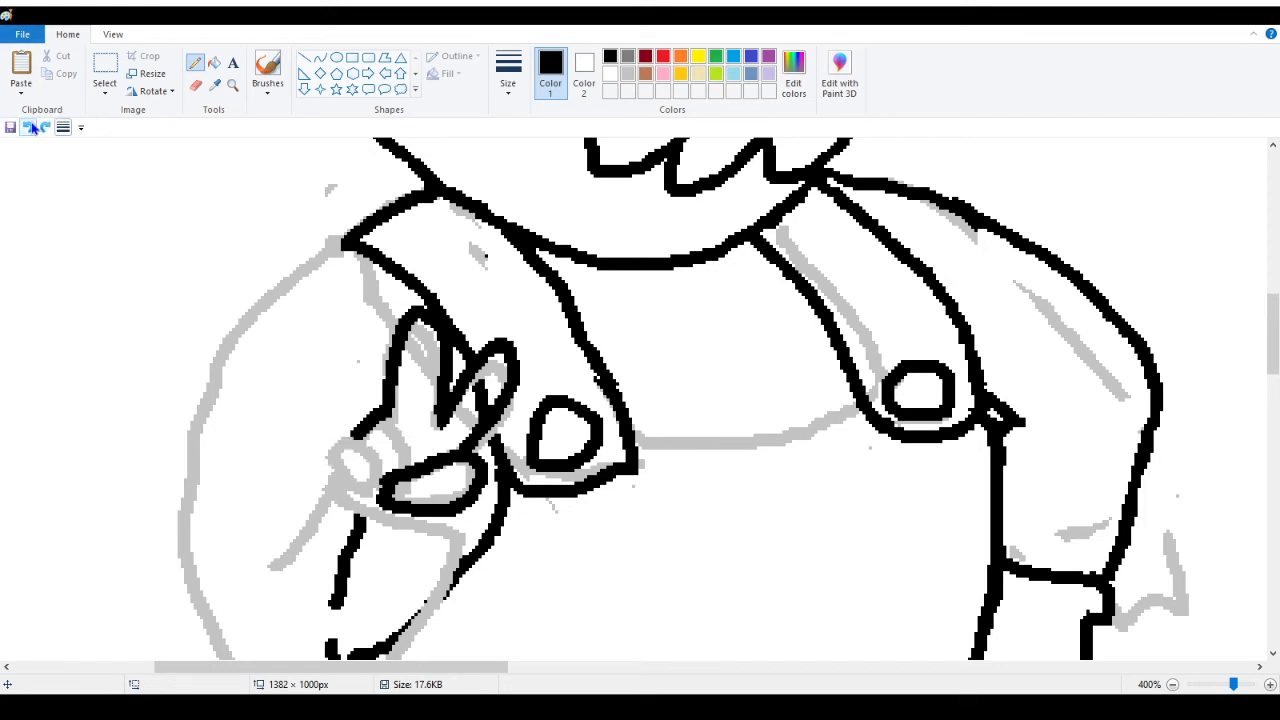
click(30, 127)
Try to ink the curled fingers as two slim, slanted loops side by side next to the raised fingers
mouse_move(413, 462)
mouse_down()
mouse_move(384, 400)
mouse_move(362, 390)
mouse_move(346, 424)
mouse_move(392, 478)
mouse_up()
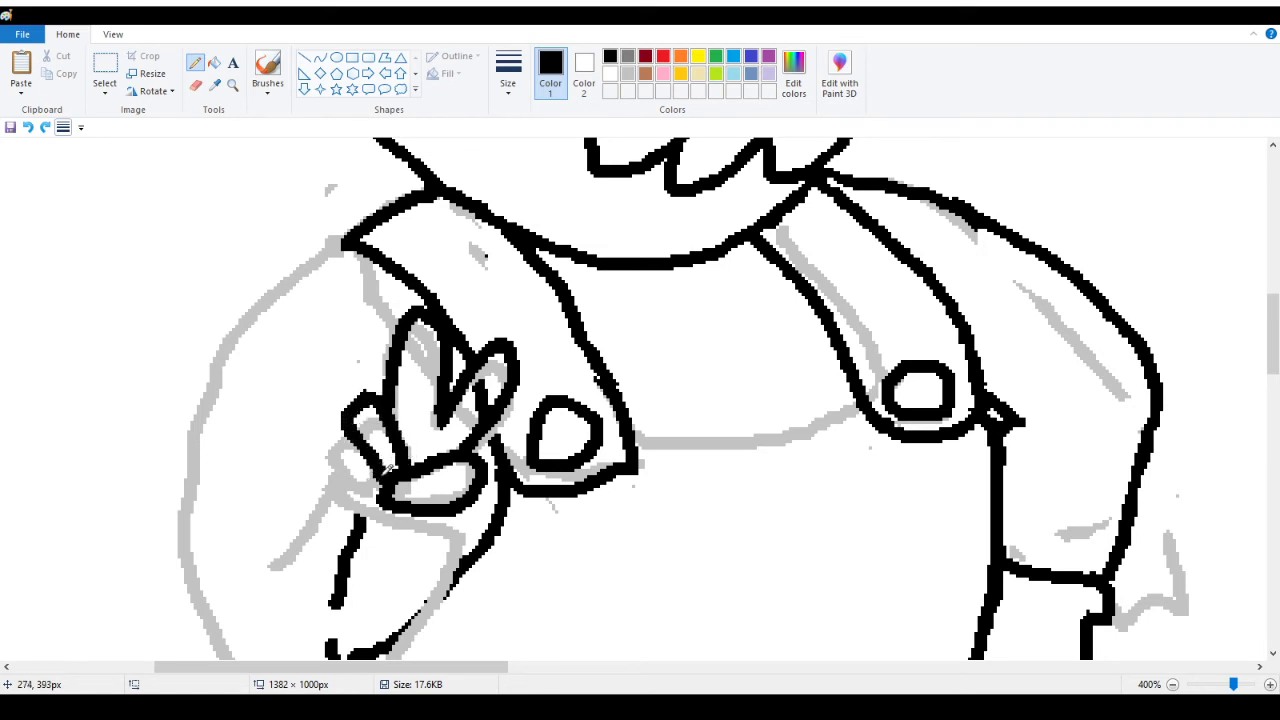
mouse_move(343, 423)
mouse_down()
mouse_move(320, 405)
mouse_move(306, 428)
mouse_move(346, 476)
mouse_up()
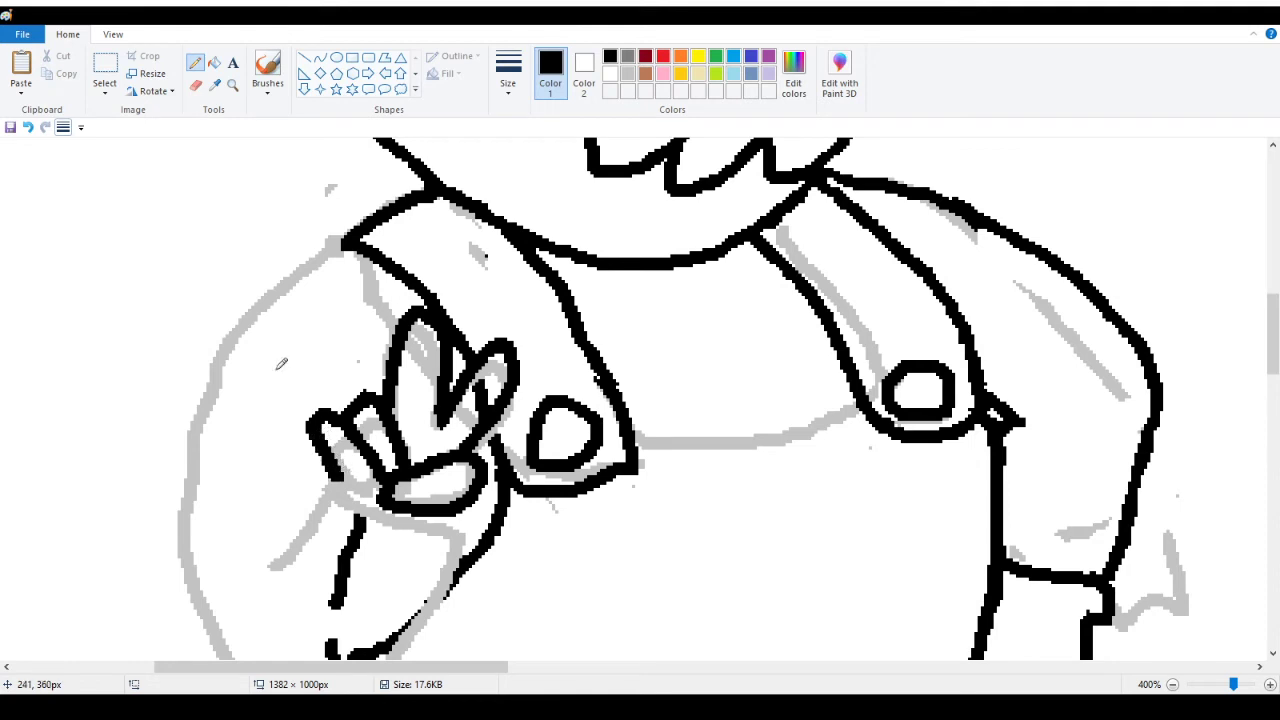
click(27, 128)
click(27, 128)
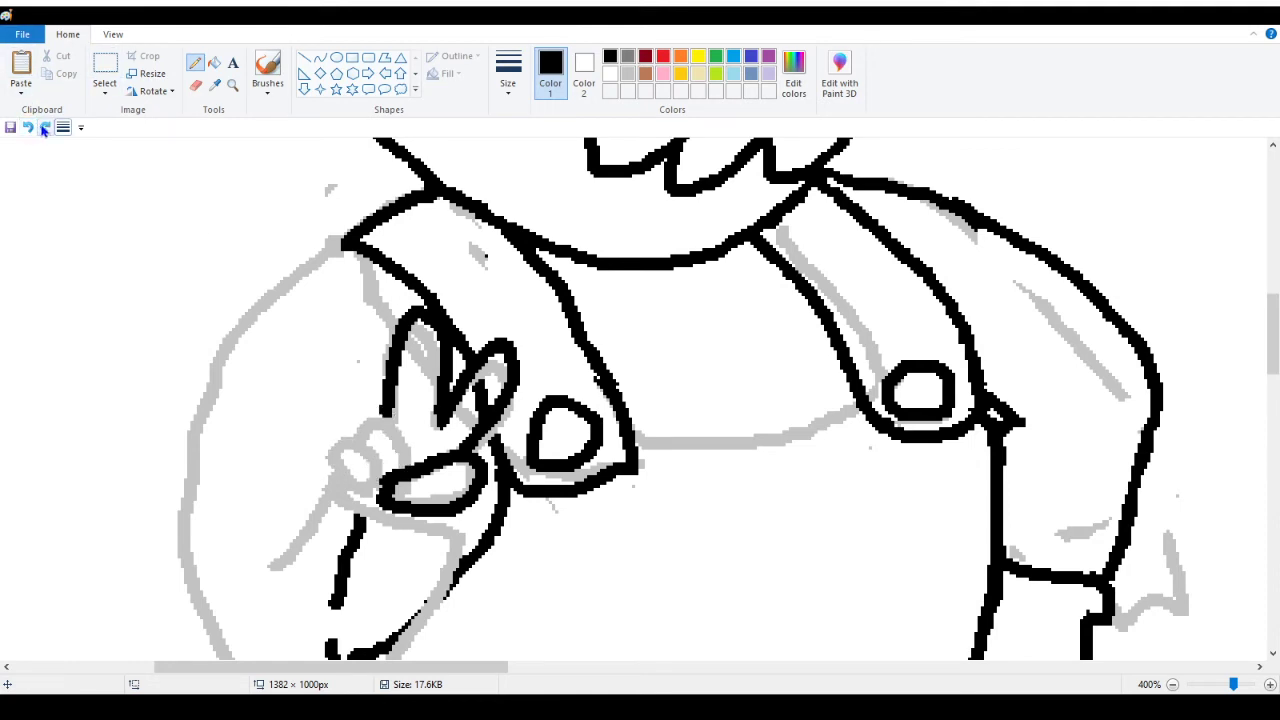
click(44, 128)
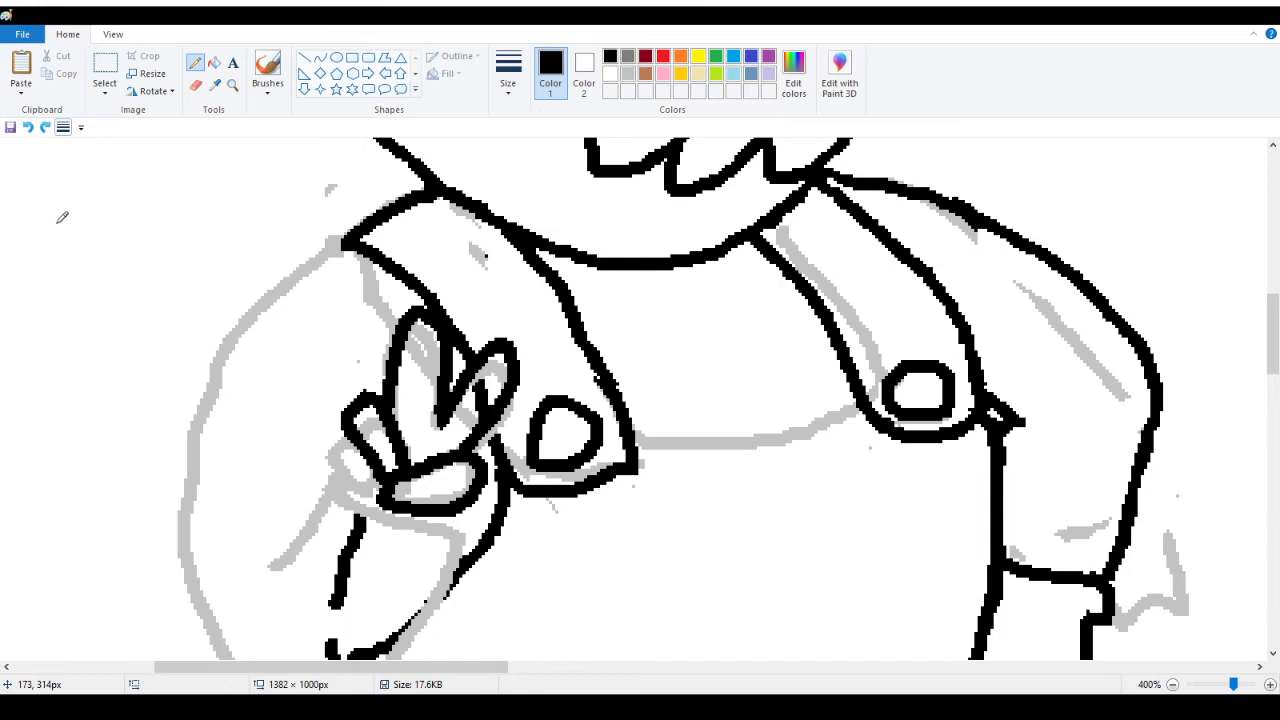
click(27, 128)
Ink the left hand's two curled fingers in black, a partly hidden arched one and a rounded outer one joined to the thumb
mouse_move(407, 457)
mouse_down()
mouse_move(387, 400)
mouse_move(352, 382)
mouse_move(351, 396)
mouse_up()
mouse_move(325, 466)
mouse_down()
mouse_move(310, 445)
mouse_move(335, 400)
mouse_move(380, 428)
mouse_move(401, 467)
mouse_up()
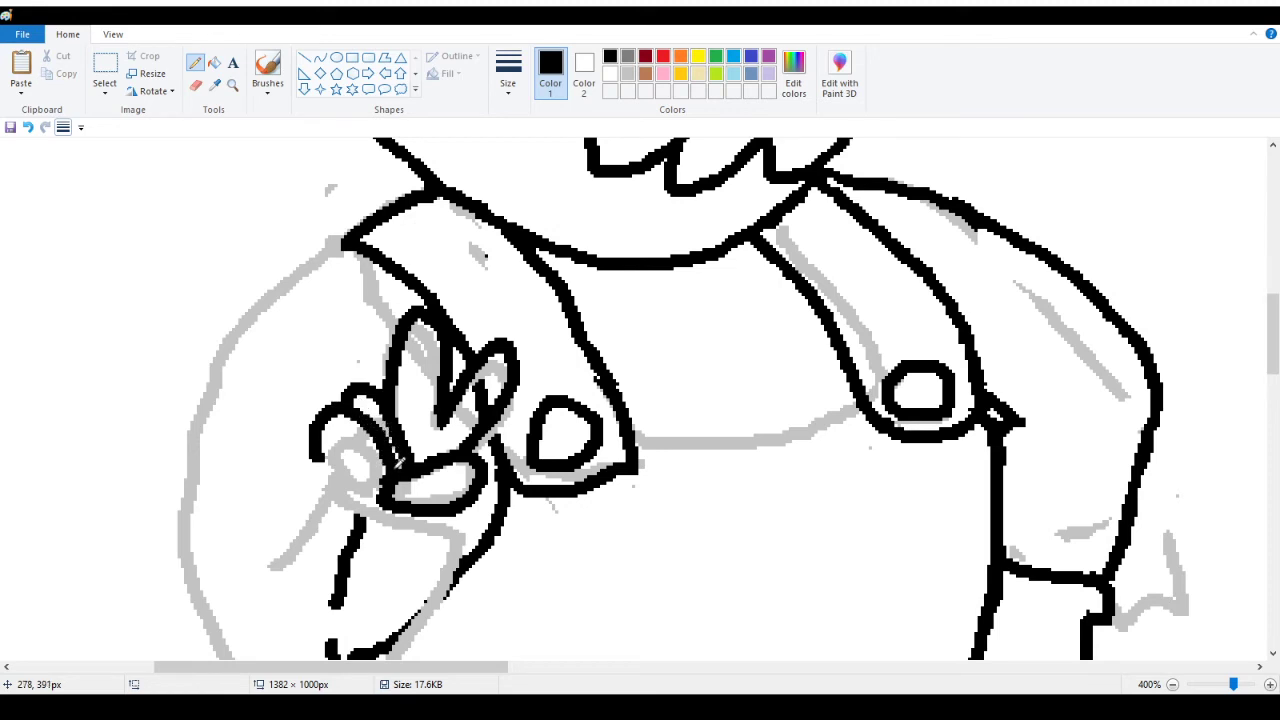
click(30, 126)
mouse_move(380, 480)
mouse_down()
mouse_move(332, 402)
mouse_move(320, 432)
mouse_move(304, 420)
mouse_move(330, 393)
mouse_move(355, 410)
mouse_move(372, 468)
mouse_move(348, 476)
mouse_move(305, 422)
mouse_up()
click(28, 127)
drag(364, 466, 386, 490)
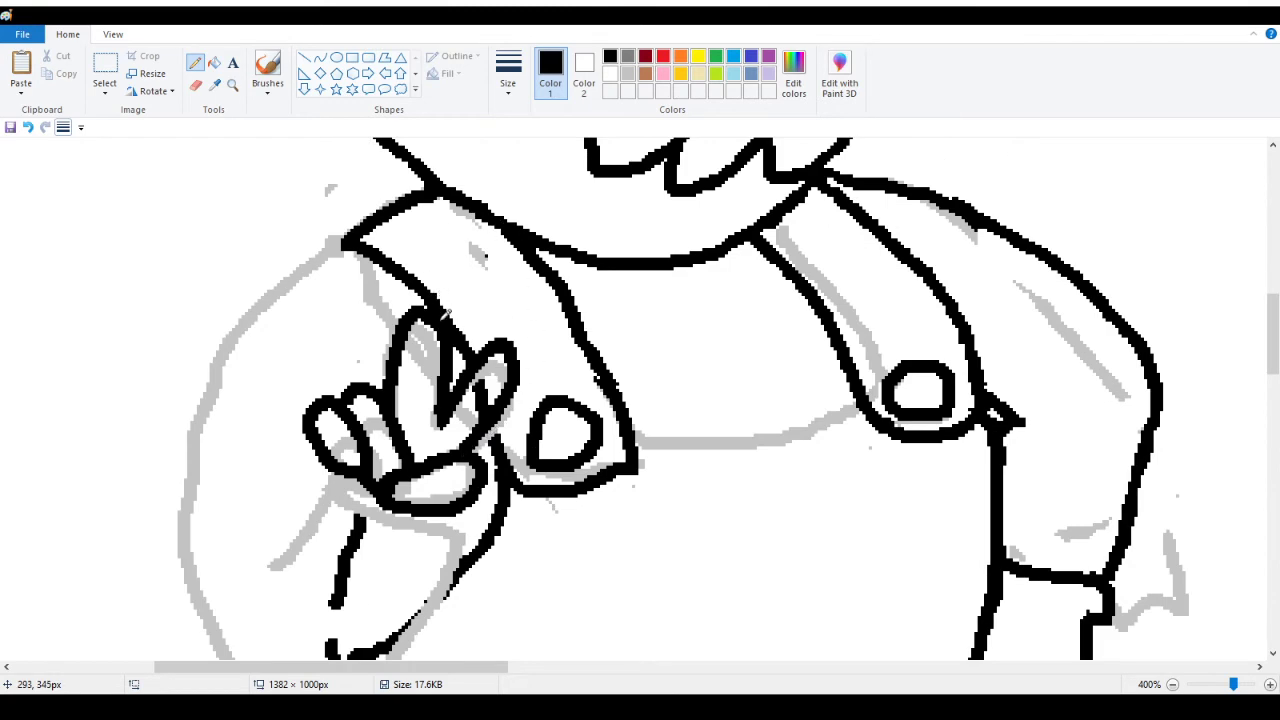
Try to erase the overalls strap edge behind the left hand and the narrow second raised finger's inner outline
drag(446, 318, 436, 287)
drag(436, 288, 400, 268)
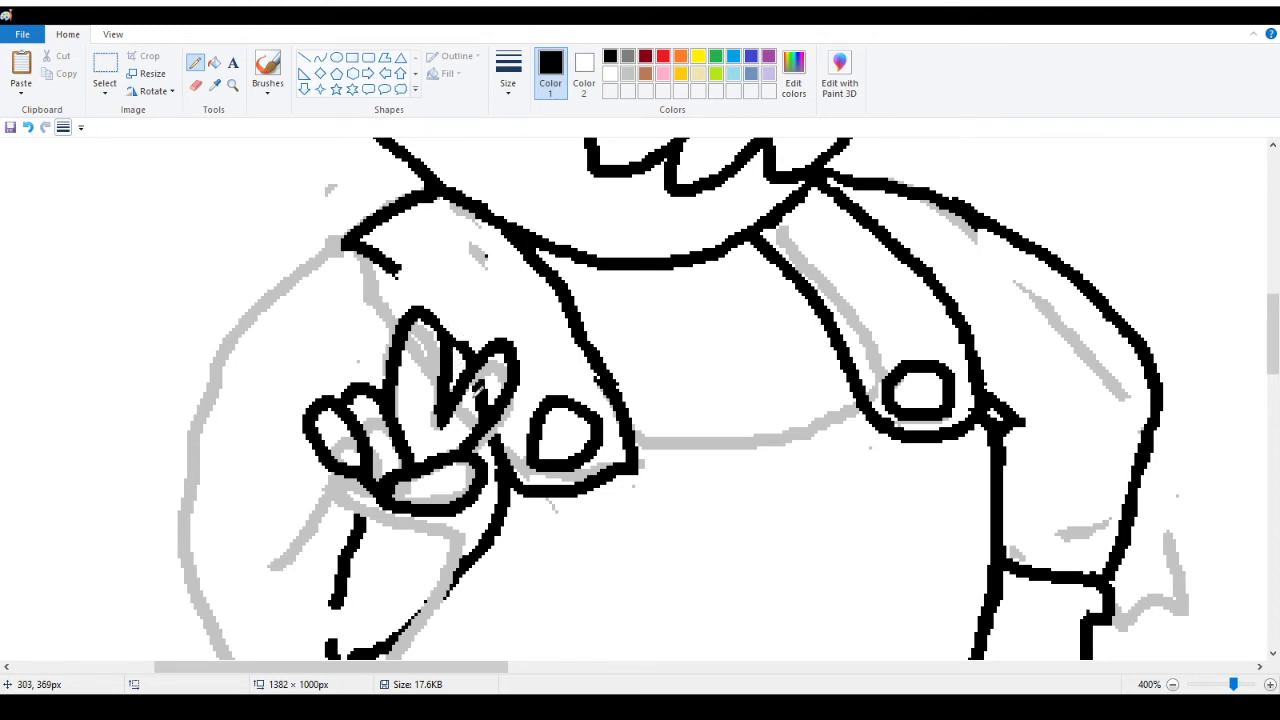
drag(483, 378, 479, 402)
mouse_move(486, 378)
mouse_down()
mouse_move(489, 346)
mouse_move(450, 408)
mouse_up()
drag(450, 408, 474, 370)
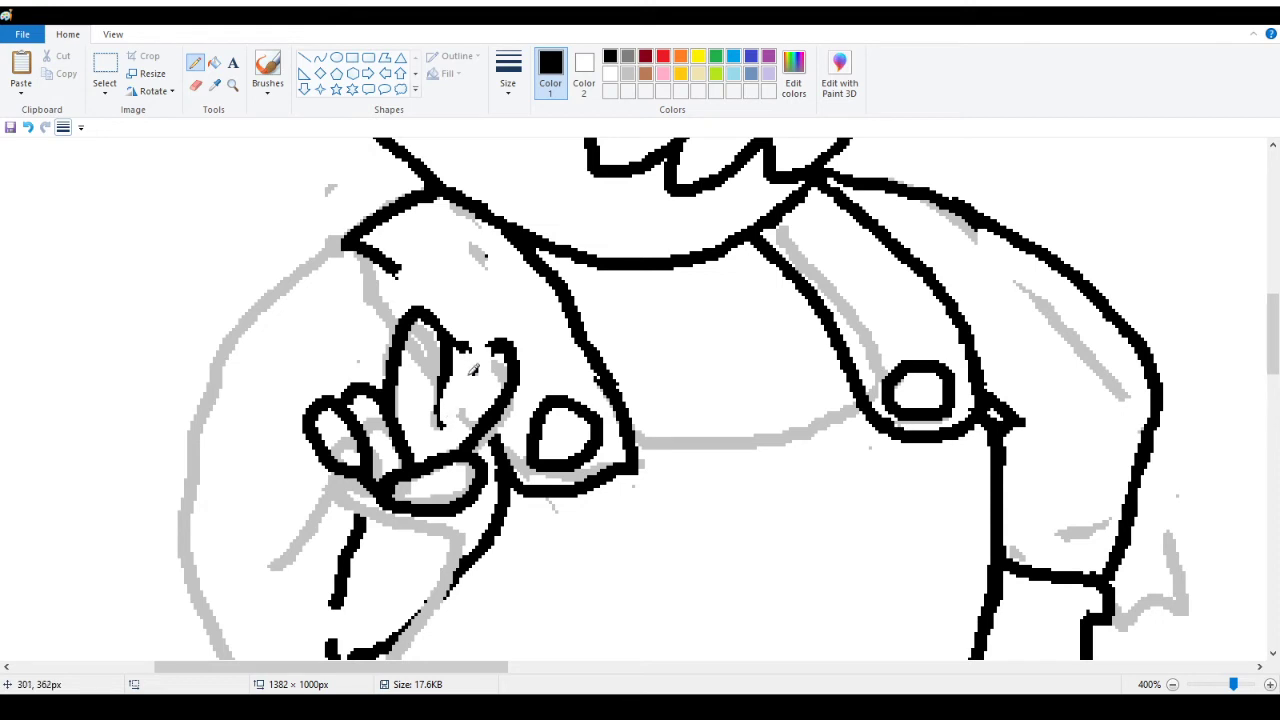
mouse_move(474, 370)
mouse_down()
mouse_move(456, 395)
mouse_move(469, 371)
mouse_up()
drag(469, 371, 471, 343)
Try to ink the left hand's two raised fingers as wider, rounded loops, with the first one taller
mouse_move(464, 334)
mouse_down()
mouse_move(496, 362)
mouse_move(494, 346)
mouse_up()
drag(494, 346, 500, 338)
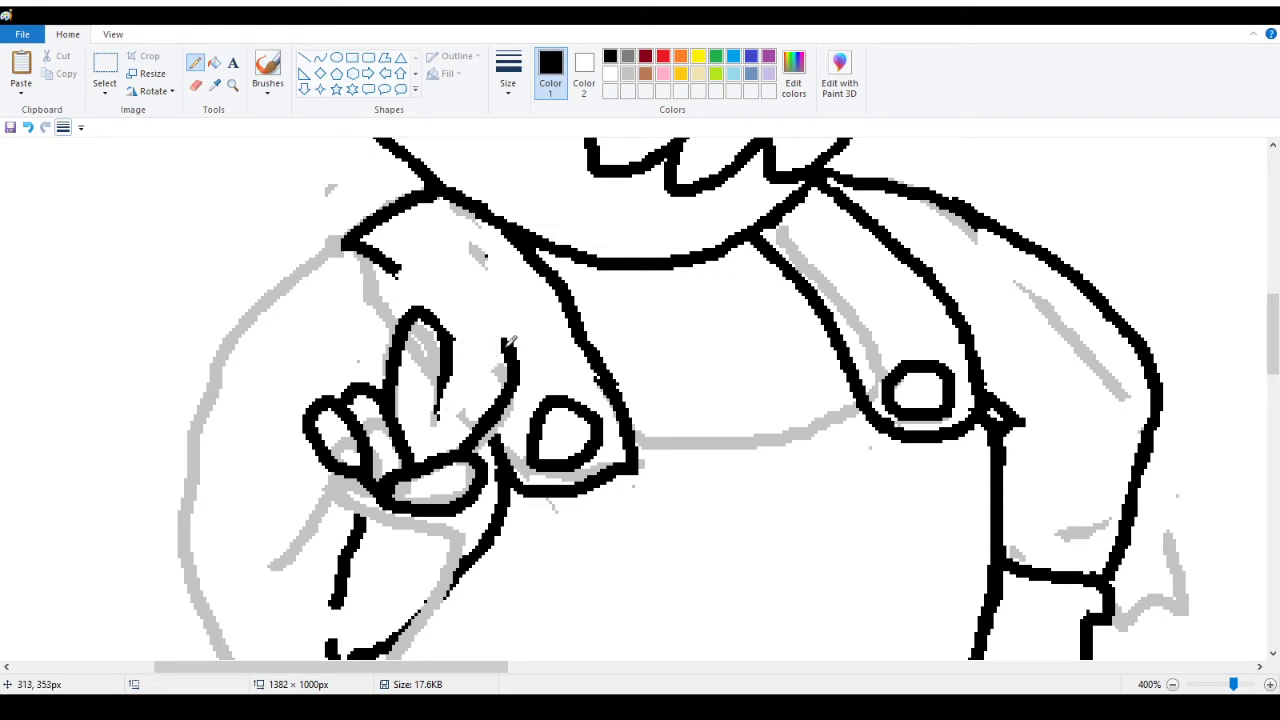
drag(512, 341, 478, 322)
drag(478, 322, 461, 343)
mouse_move(508, 342)
mouse_down()
mouse_move(495, 320)
mouse_move(460, 330)
mouse_move(446, 392)
mouse_up()
drag(446, 392, 447, 405)
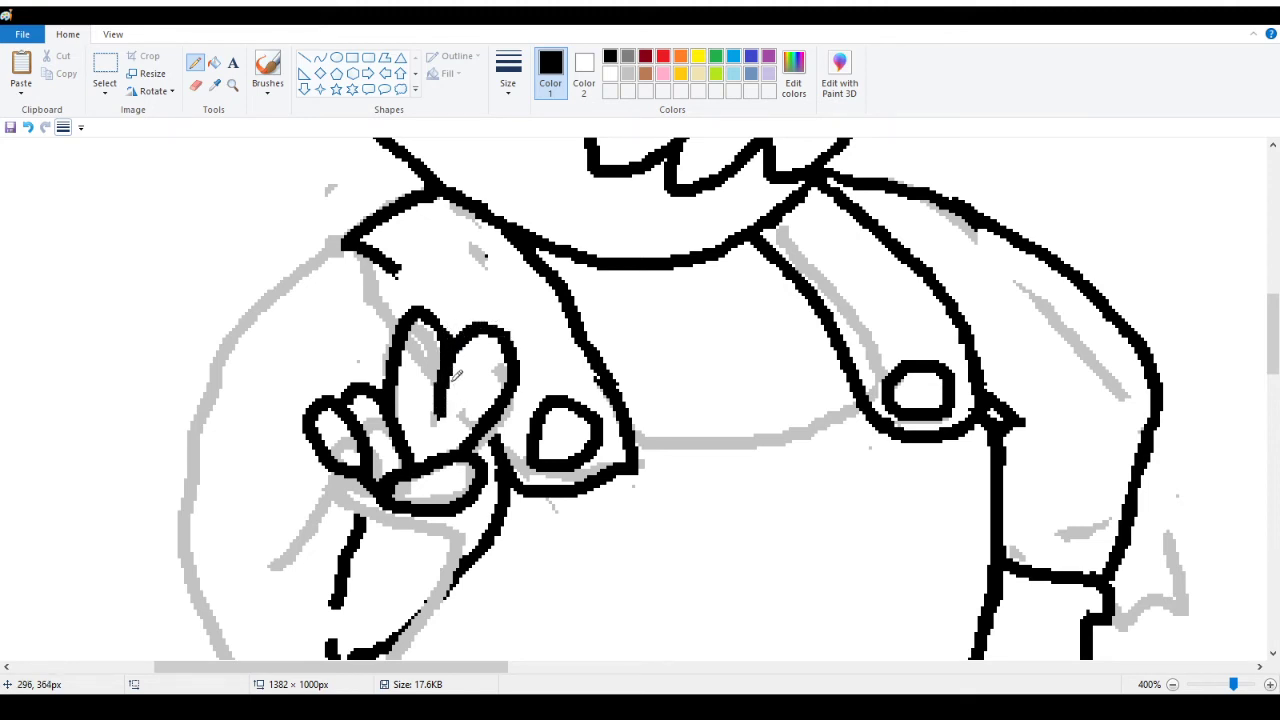
mouse_move(455, 372)
mouse_down()
mouse_move(445, 410)
mouse_move(440, 400)
mouse_up()
mouse_move(440, 400)
mouse_down()
mouse_move(402, 326)
mouse_move(406, 366)
mouse_move(413, 319)
mouse_move(441, 324)
mouse_move(451, 368)
mouse_move(439, 323)
mouse_move(461, 343)
mouse_move(385, 368)
mouse_move(406, 283)
mouse_move(440, 311)
mouse_move(450, 386)
mouse_up()
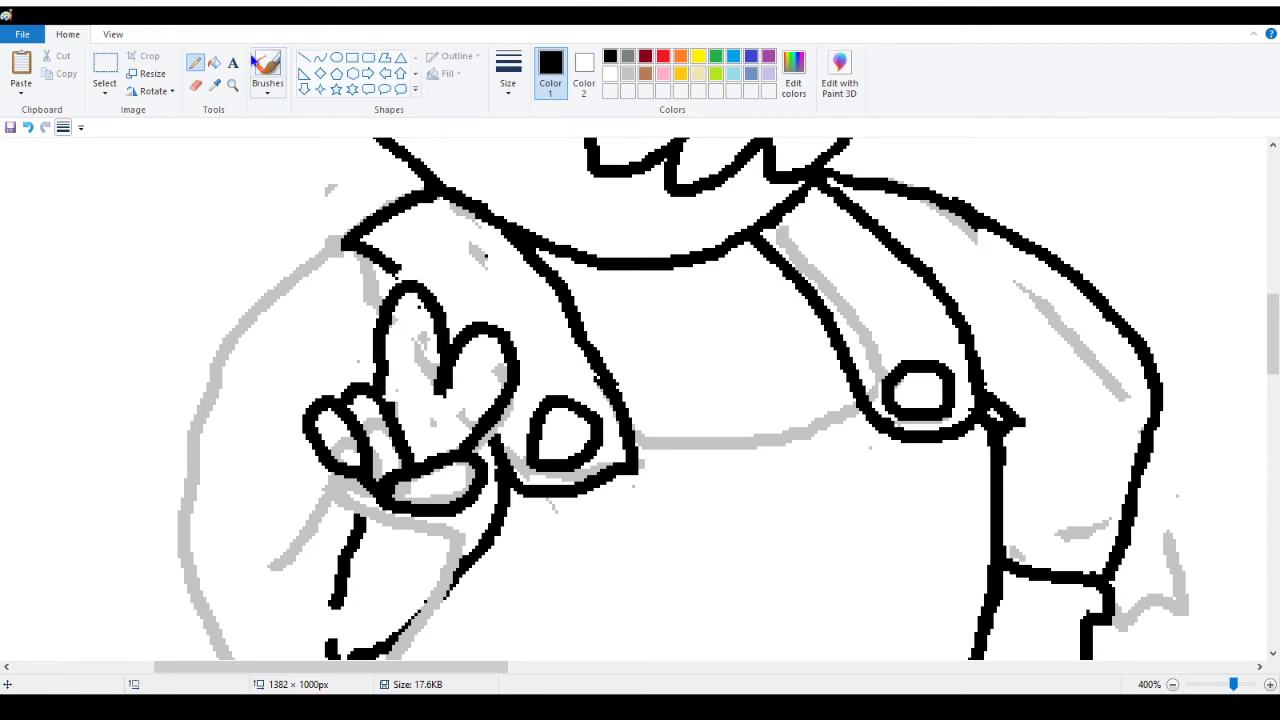
Check the whole figure, then undo the left hand's black ink back to its light grey sketch
click(232, 85)
right_click(80, 320)
right_click(53, 322)
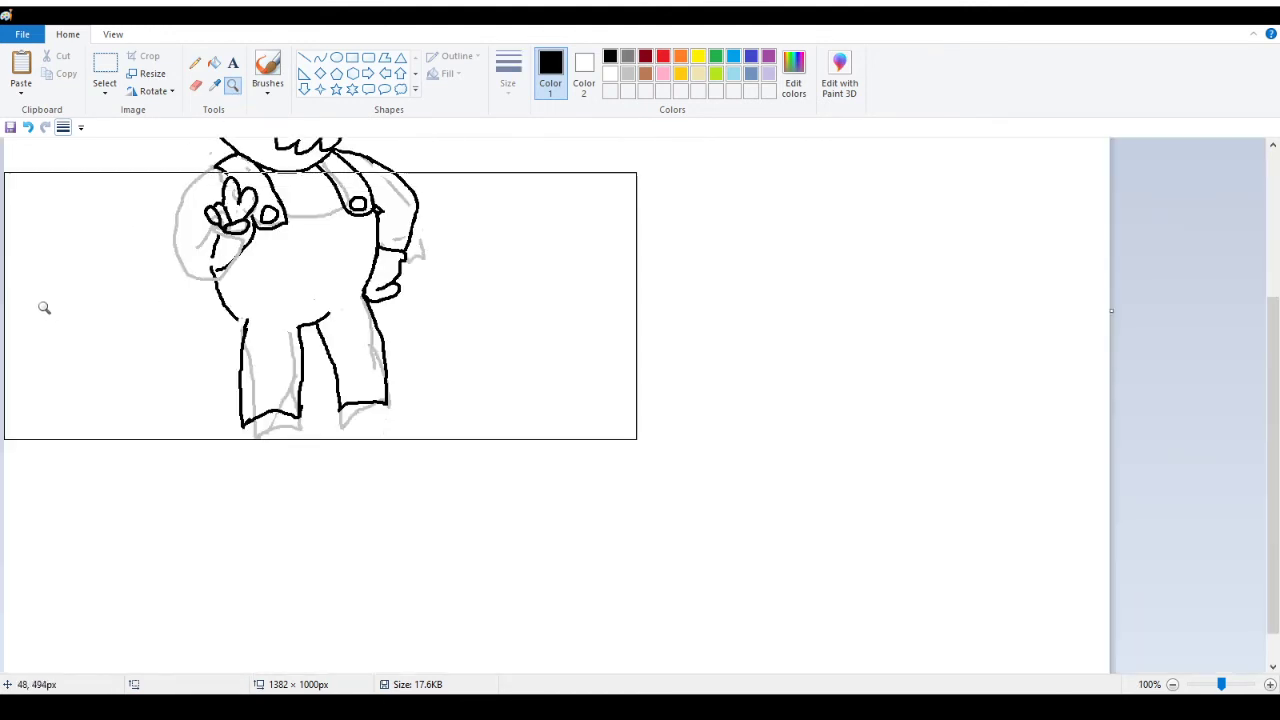
scroll(43, 297, up, 3)
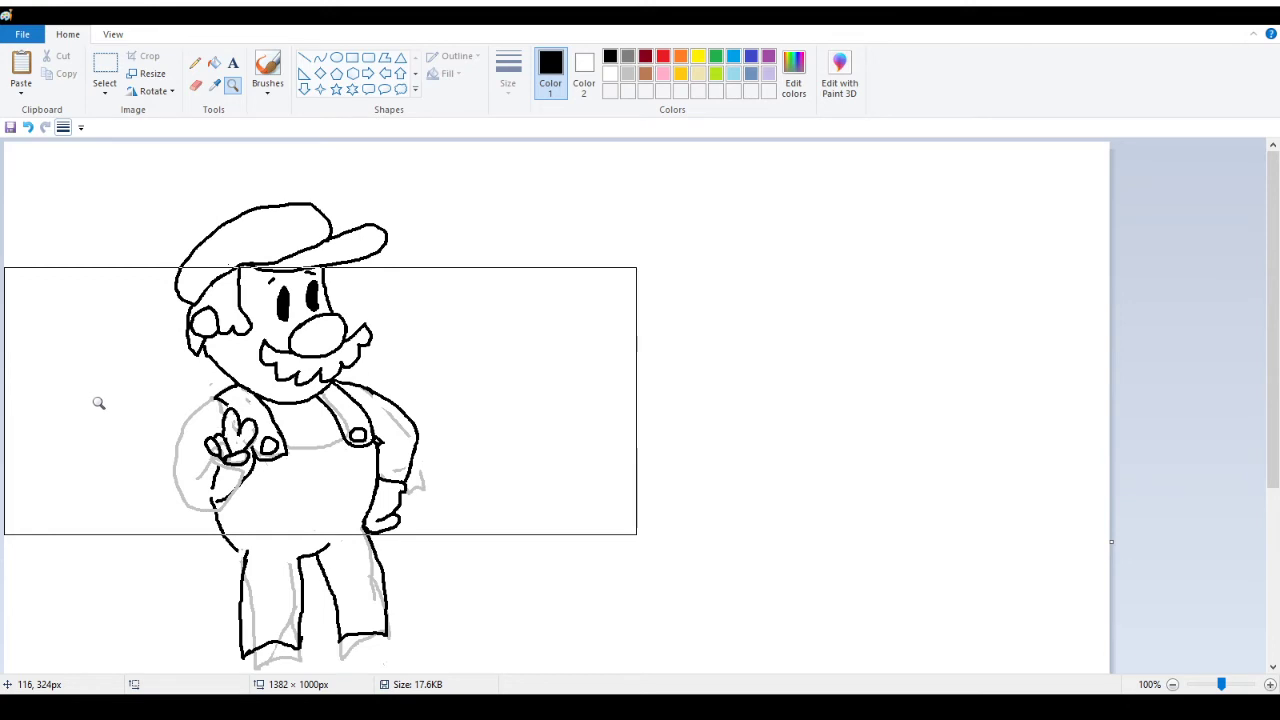
click(150, 442)
click(386, 493)
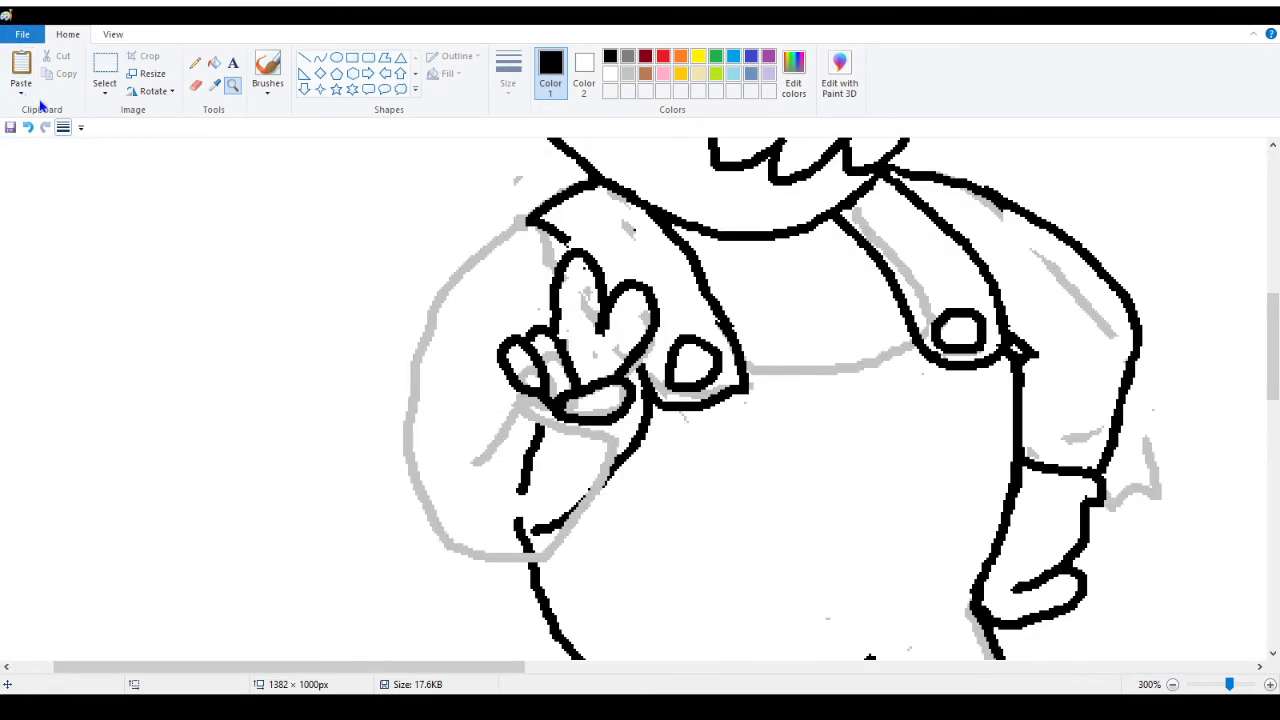
click(27, 128)
click(27, 128)
click(27, 128)
click(27, 128)
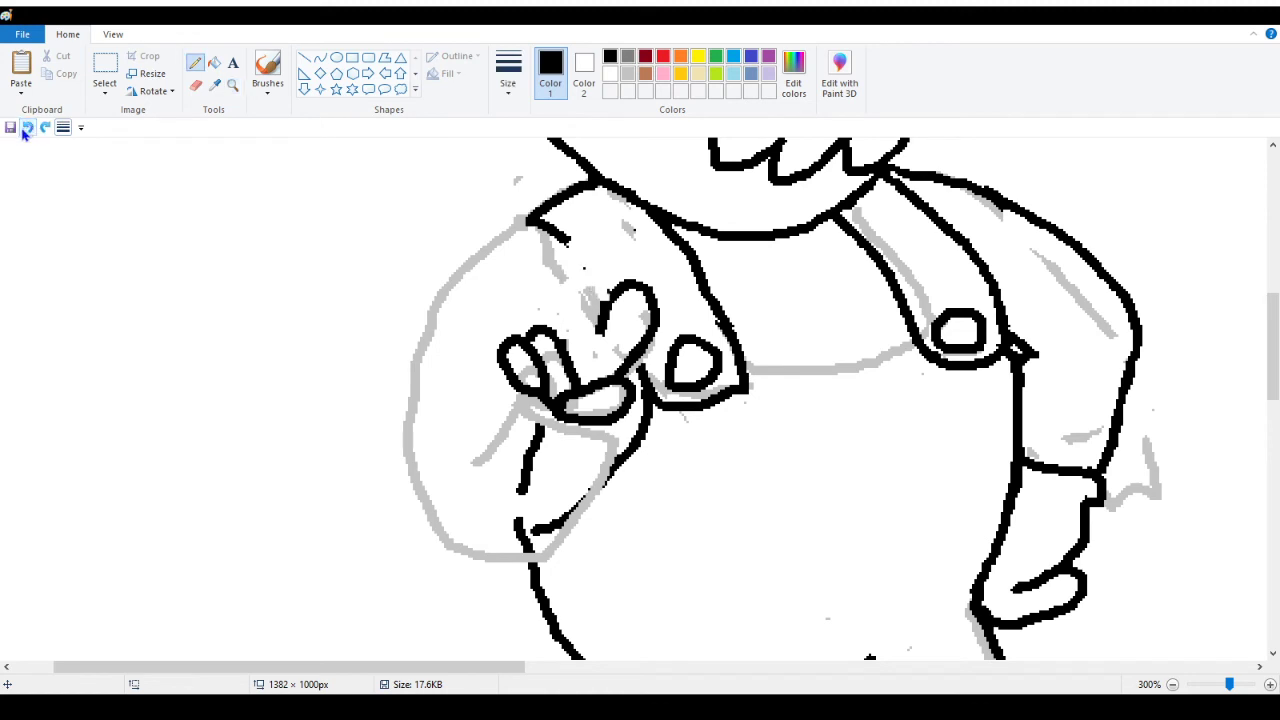
click(27, 128)
click(27, 128)
click(27, 128)
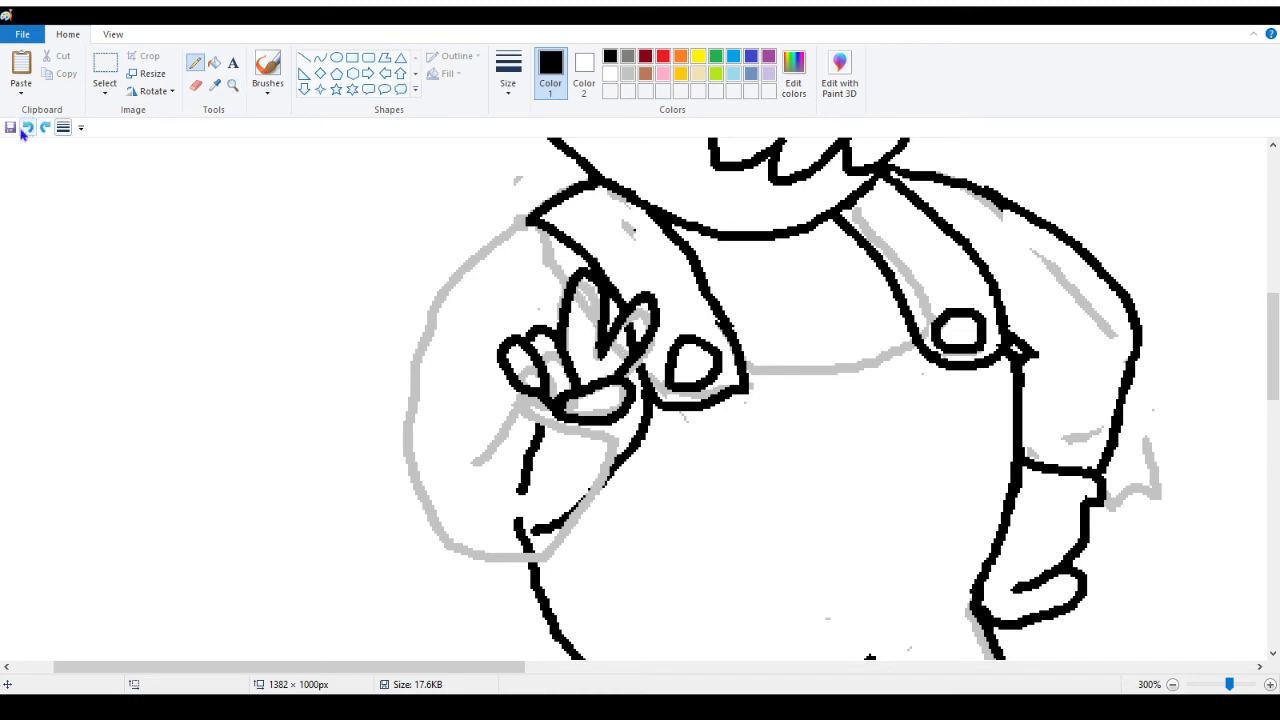
click(27, 128)
click(27, 128)
click(27, 128)
click(27, 128)
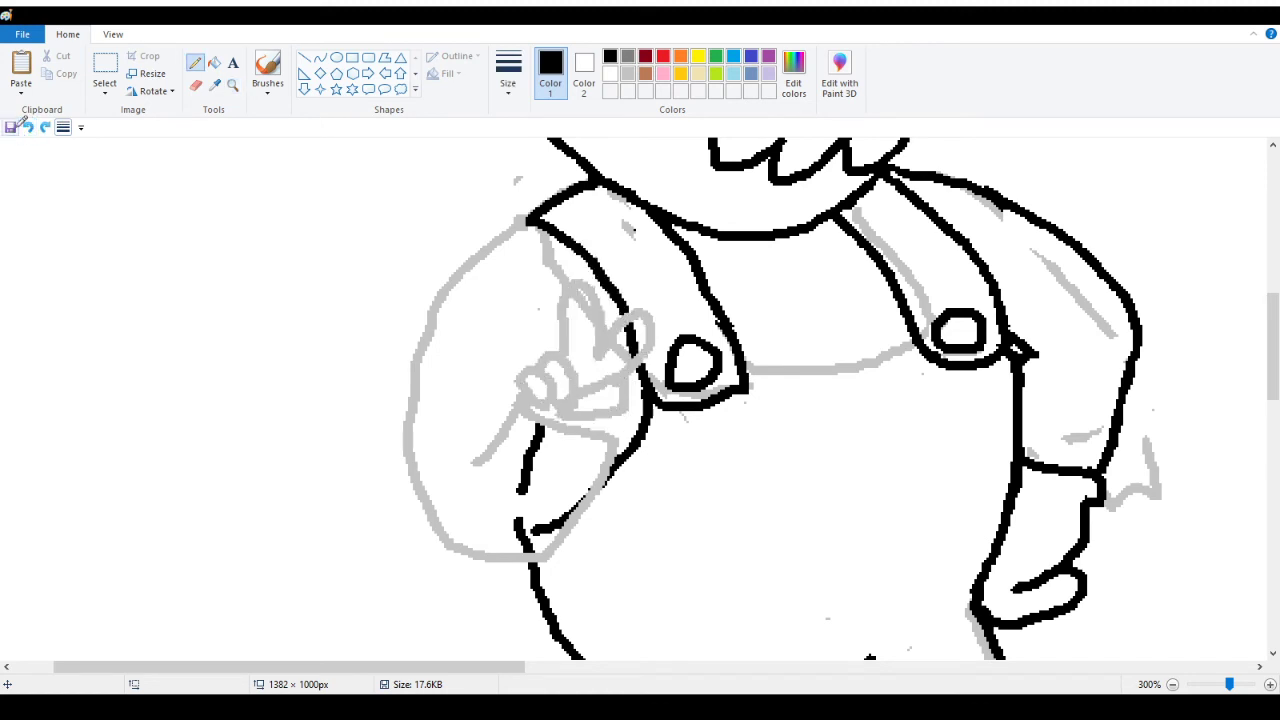
click(24, 124)
Try to sketch a wider elbow in light grey outside the bent left arm, extending the inner forearm line
click(628, 74)
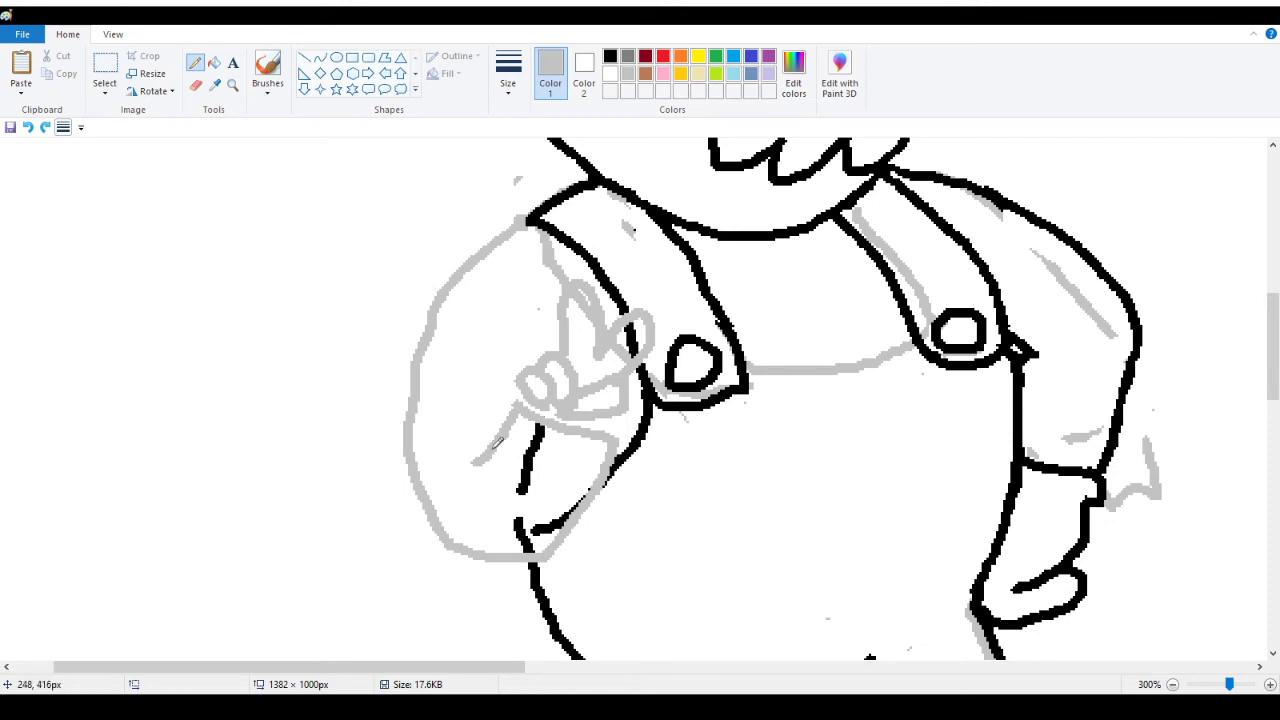
drag(497, 443, 438, 494)
mouse_move(434, 320)
mouse_down()
mouse_move(404, 361)
mouse_move(383, 465)
mouse_move(447, 527)
mouse_up()
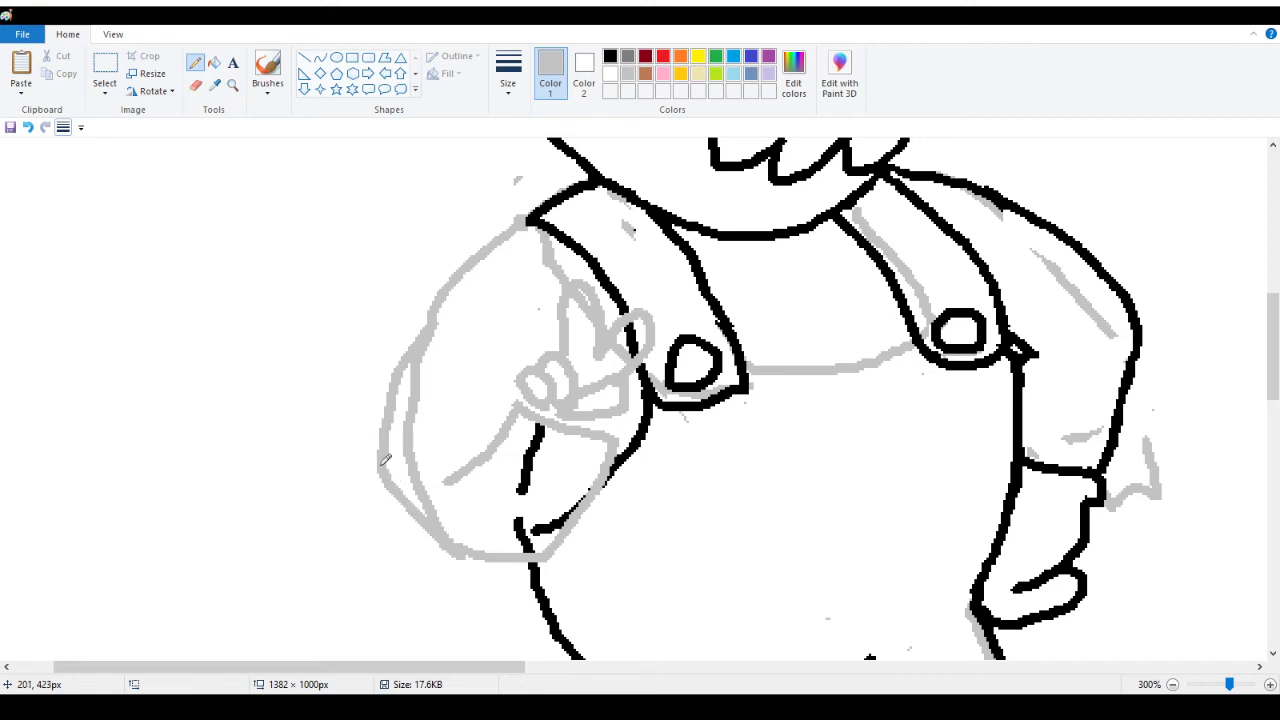
mouse_move(384, 458)
mouse_down()
mouse_move(453, 560)
mouse_move(511, 576)
mouse_move(544, 563)
mouse_move(442, 565)
mouse_move(408, 540)
mouse_move(379, 506)
mouse_move(392, 440)
mouse_up()
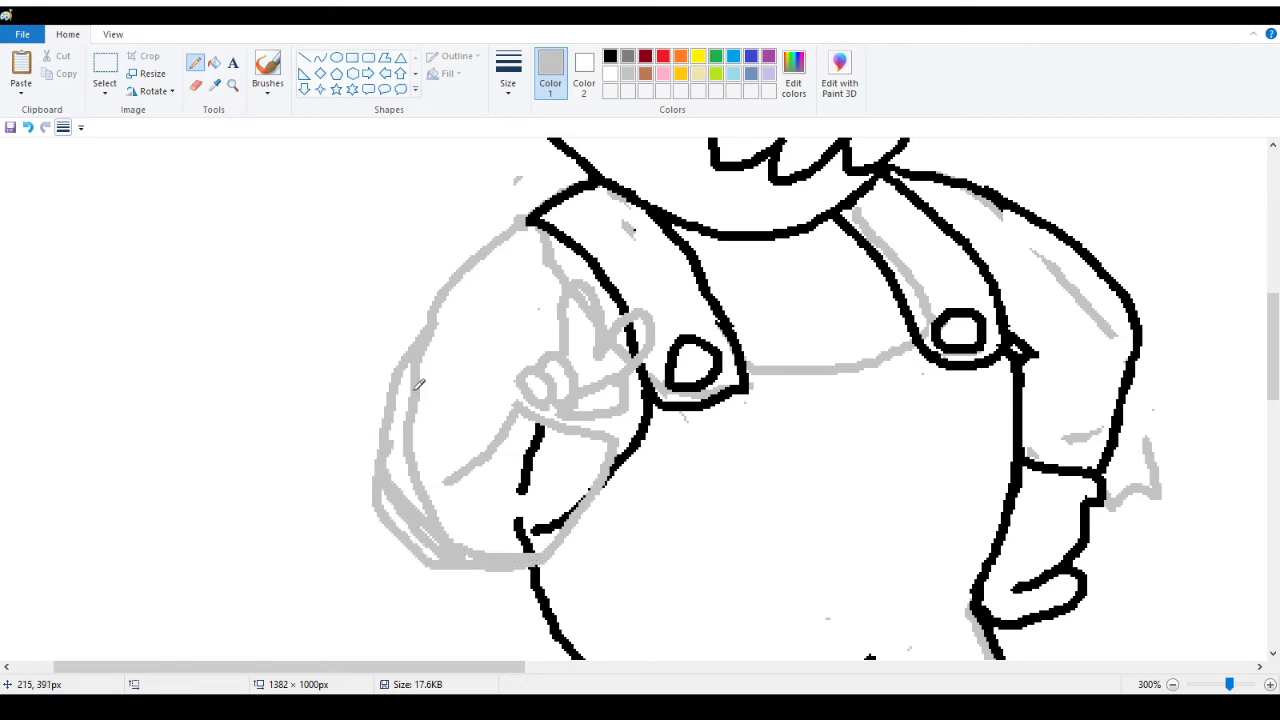
Erase the old inner curve of the left sleeve and the black forearm strokes inside the bent arm
click(196, 85)
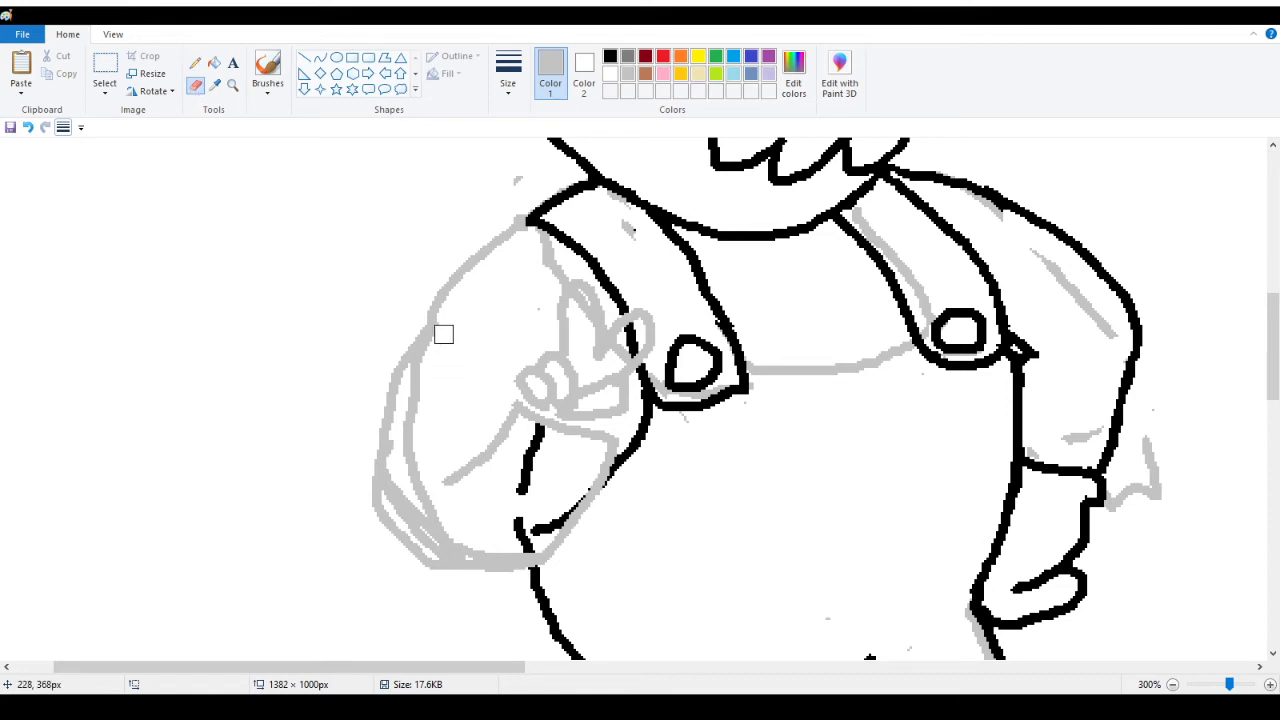
mouse_move(443, 331)
mouse_down()
mouse_move(446, 317)
mouse_move(424, 380)
mouse_up()
mouse_move(415, 430)
mouse_down()
mouse_move(427, 392)
mouse_move(415, 375)
mouse_move(403, 483)
mouse_move(424, 507)
mouse_move(403, 471)
mouse_move(391, 483)
mouse_move(465, 562)
mouse_move(475, 555)
mouse_move(429, 512)
mouse_move(472, 540)
mouse_move(535, 432)
mouse_move(511, 529)
mouse_move(525, 543)
mouse_move(577, 474)
mouse_up()
mouse_move(384, 481)
mouse_down()
mouse_move(401, 391)
mouse_move(466, 440)
mouse_move(414, 466)
mouse_move(417, 419)
mouse_up()
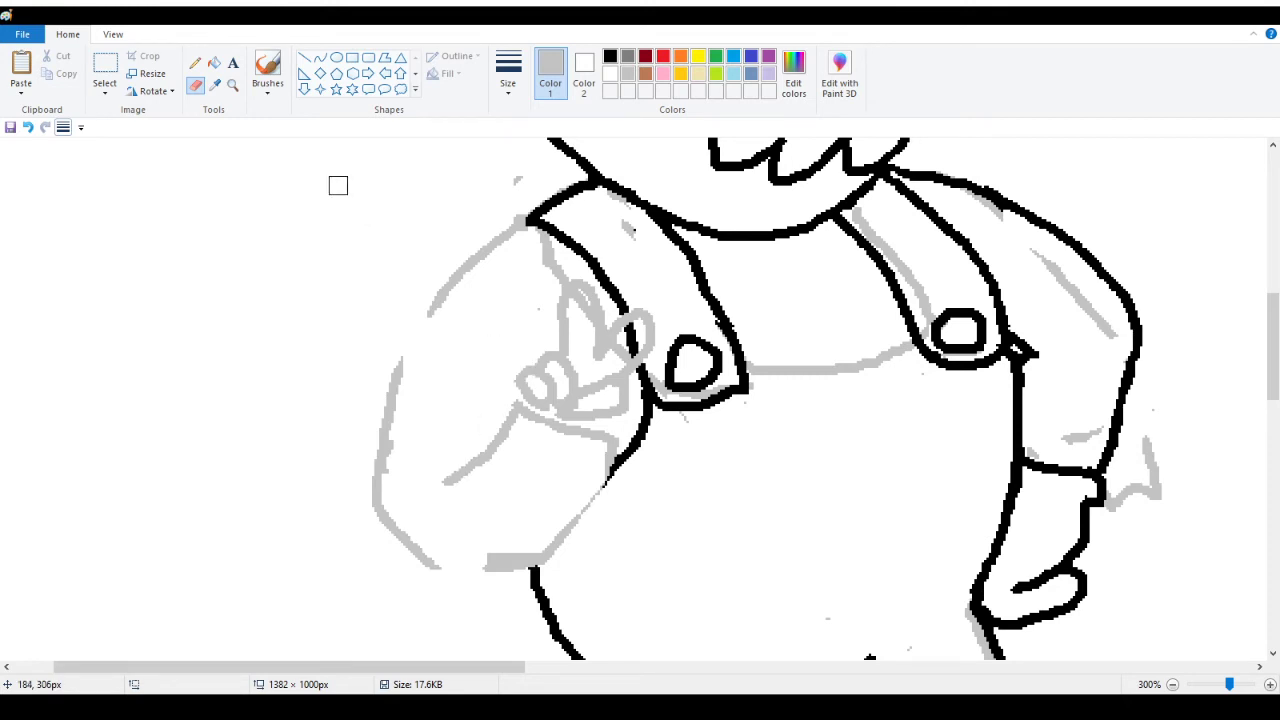
Copy the left hand's grey sketch and paste the duplicate in the blank canvas area beside the figure
click(105, 66)
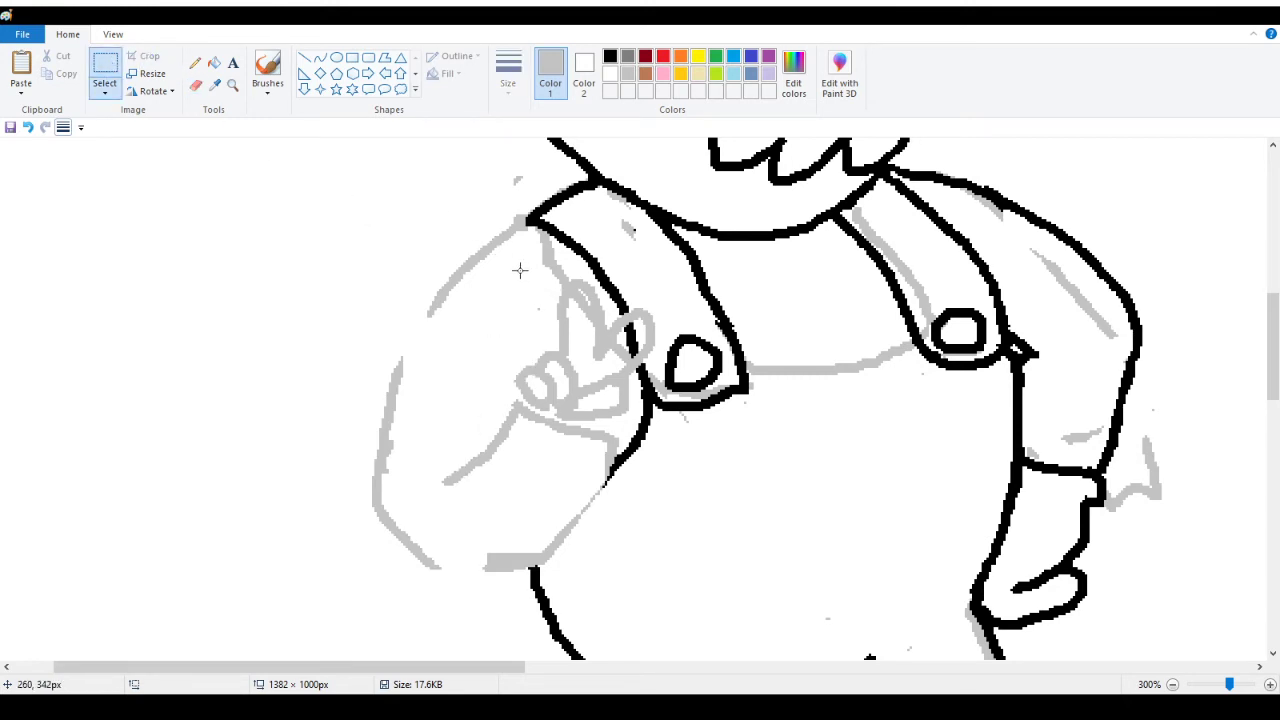
drag(494, 267, 667, 465)
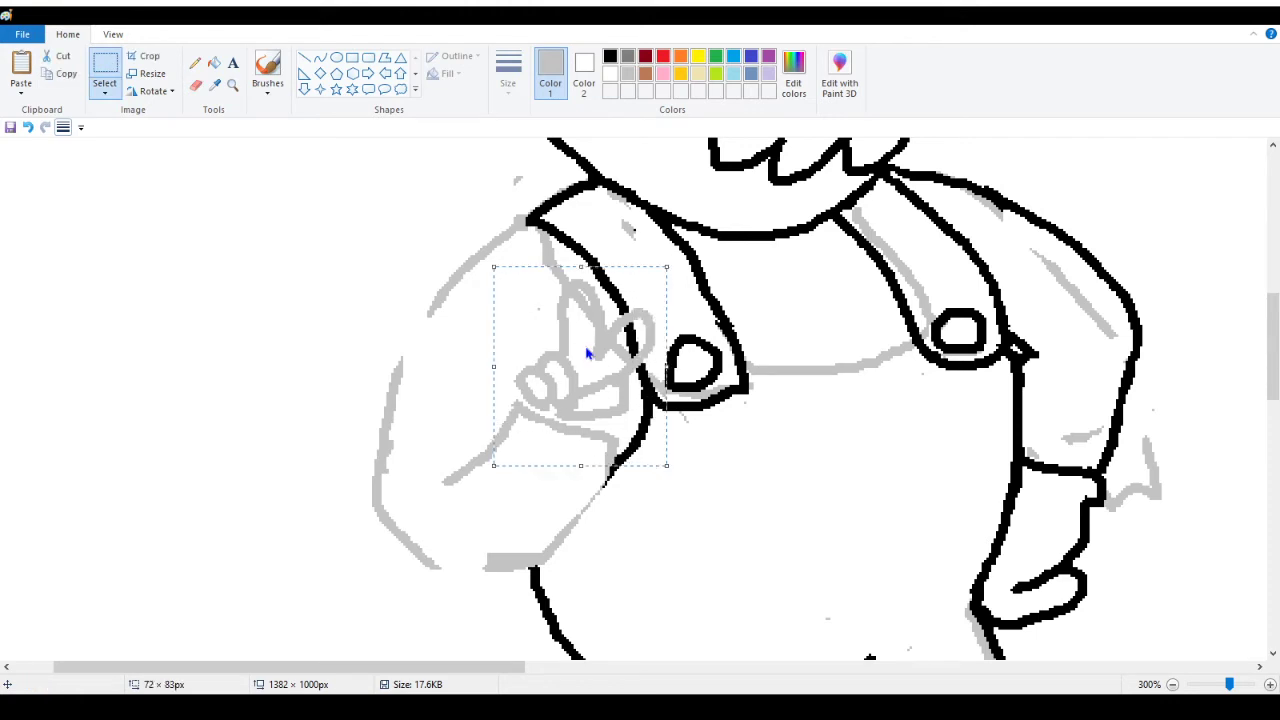
key(ctrl+c)
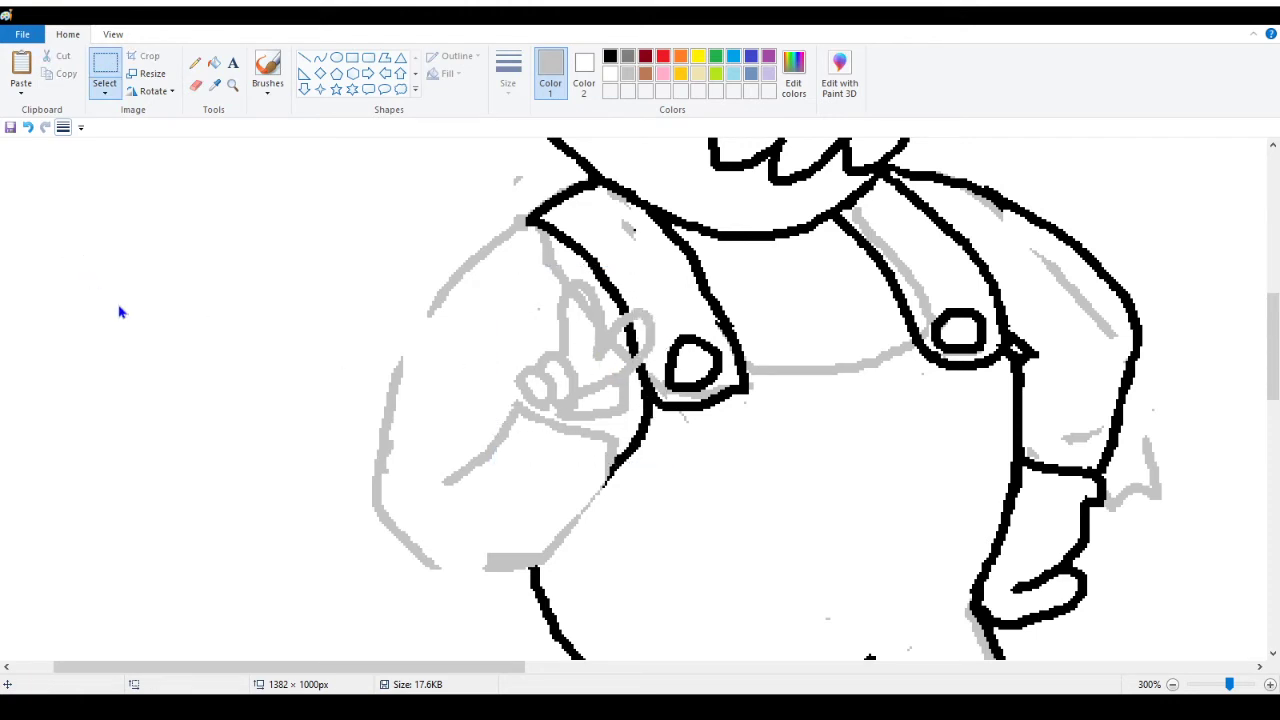
key(ctrl+v)
drag(106, 270, 143, 322)
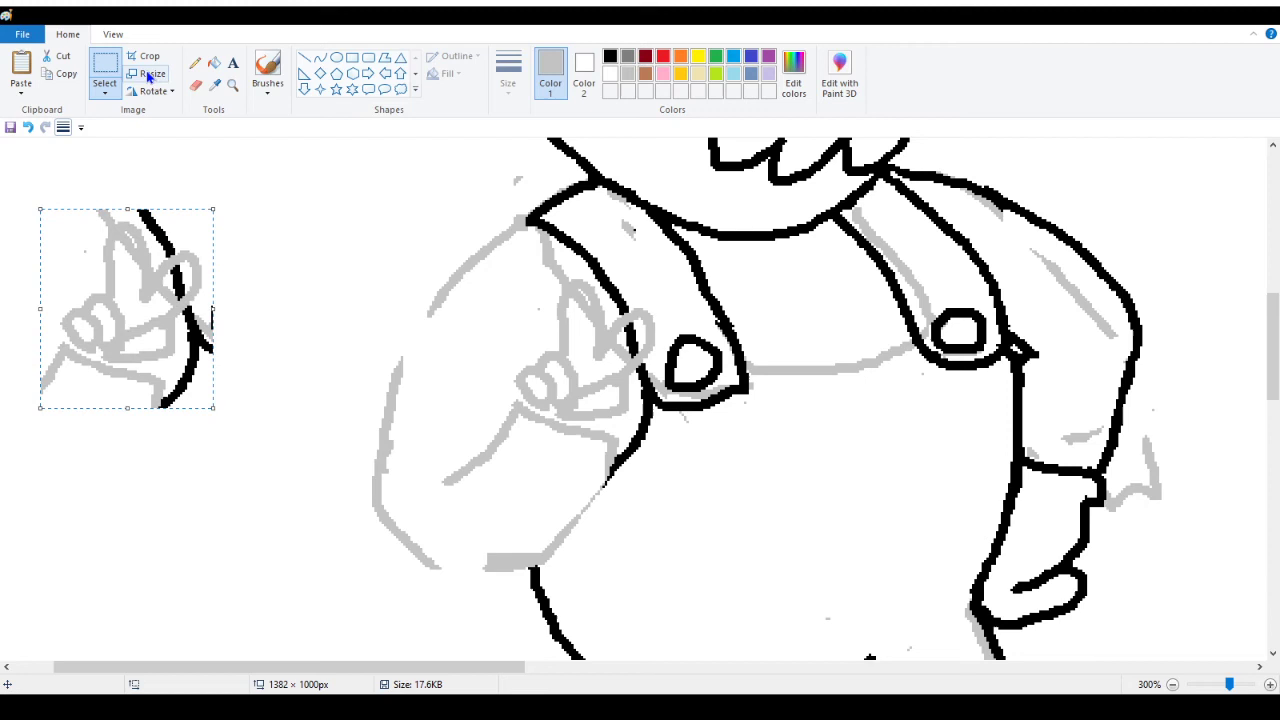
Fill the black line fragments in the copied hand with white and erase its leftover wrist and strap lines
click(214, 62)
right_click(166, 230)
right_click(188, 290)
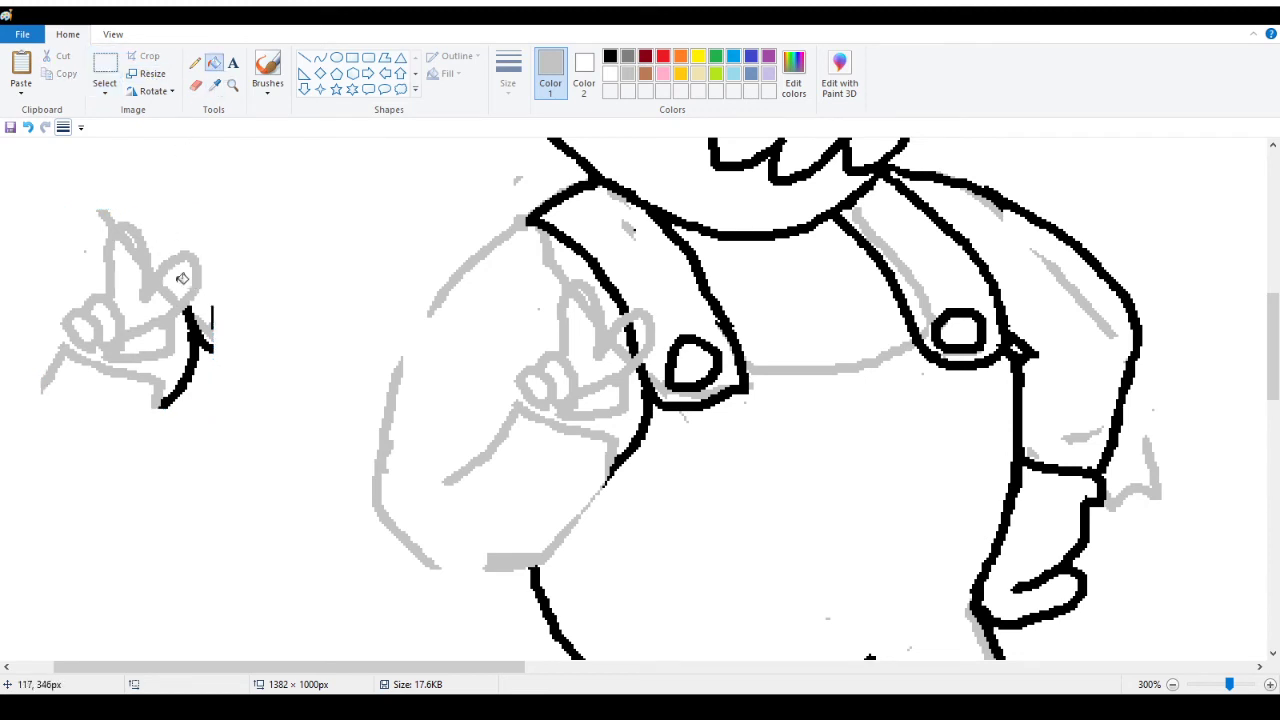
right_click(198, 338)
right_click(211, 320)
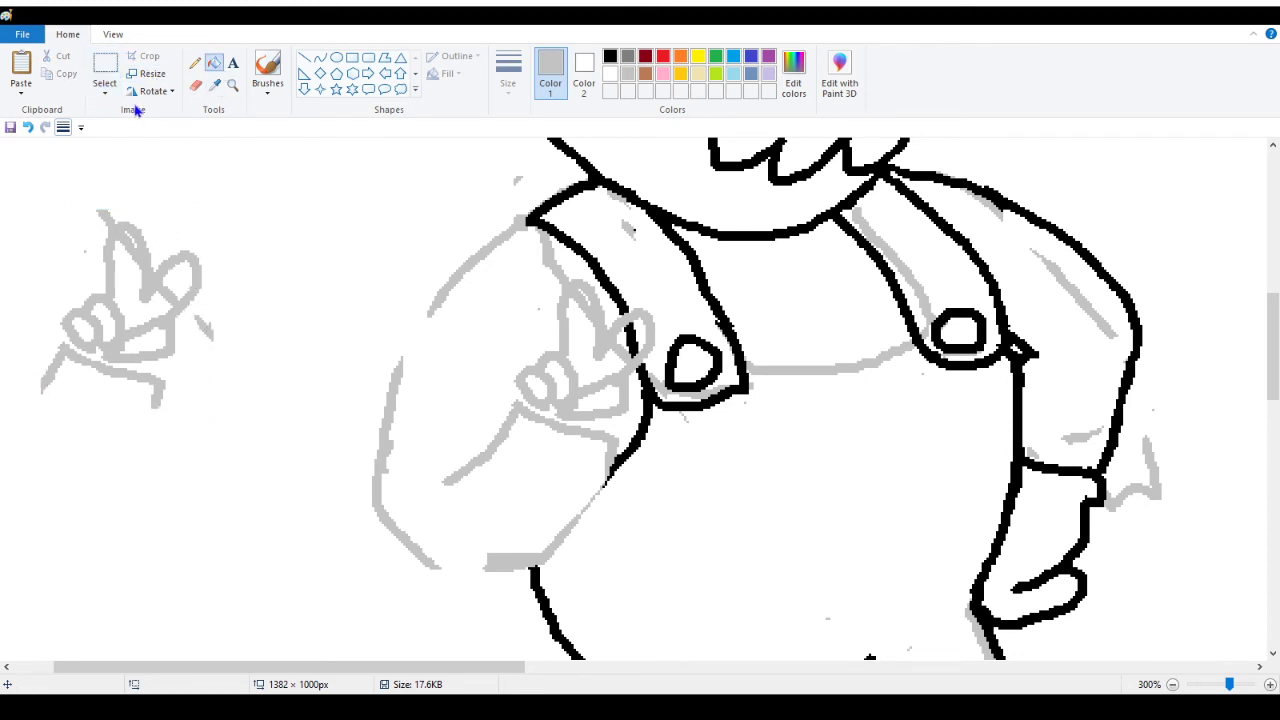
click(195, 86)
mouse_move(66, 352)
mouse_down()
mouse_move(40, 371)
mouse_move(64, 353)
mouse_move(117, 397)
mouse_move(88, 370)
mouse_move(134, 399)
mouse_move(129, 377)
mouse_move(158, 389)
mouse_move(155, 411)
mouse_move(49, 383)
mouse_up()
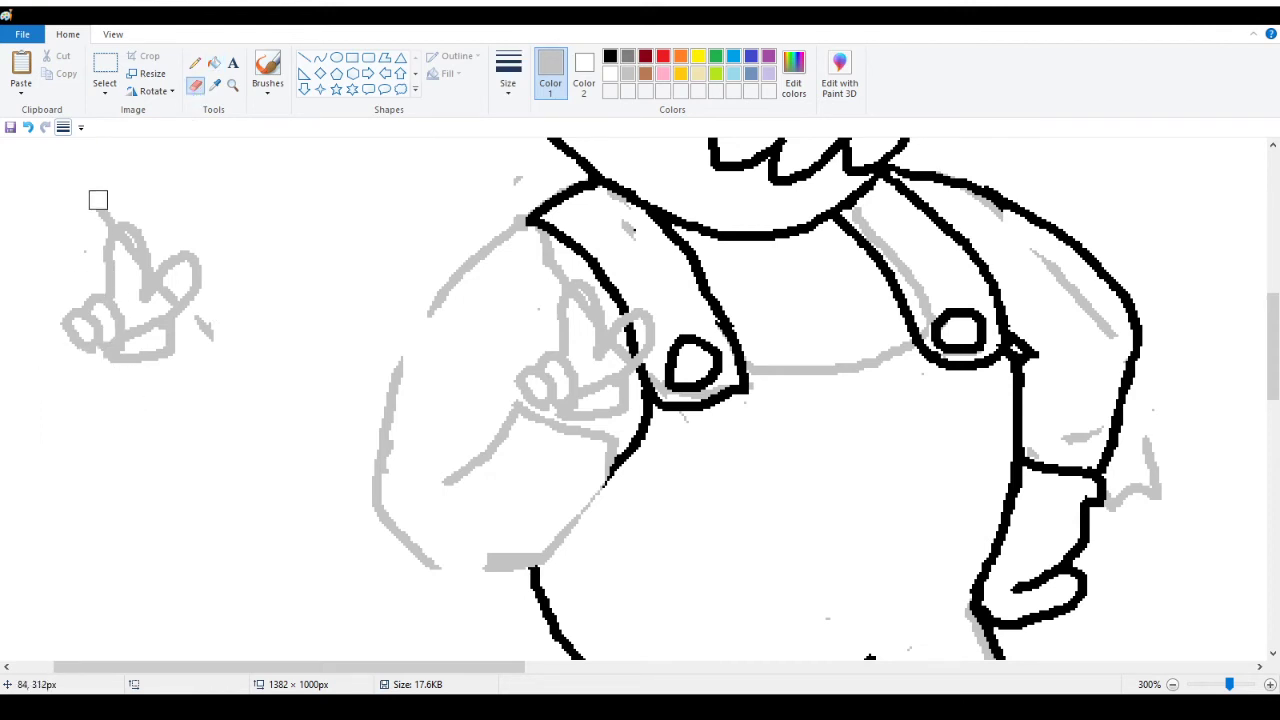
drag(97, 200, 122, 219)
drag(223, 316, 203, 330)
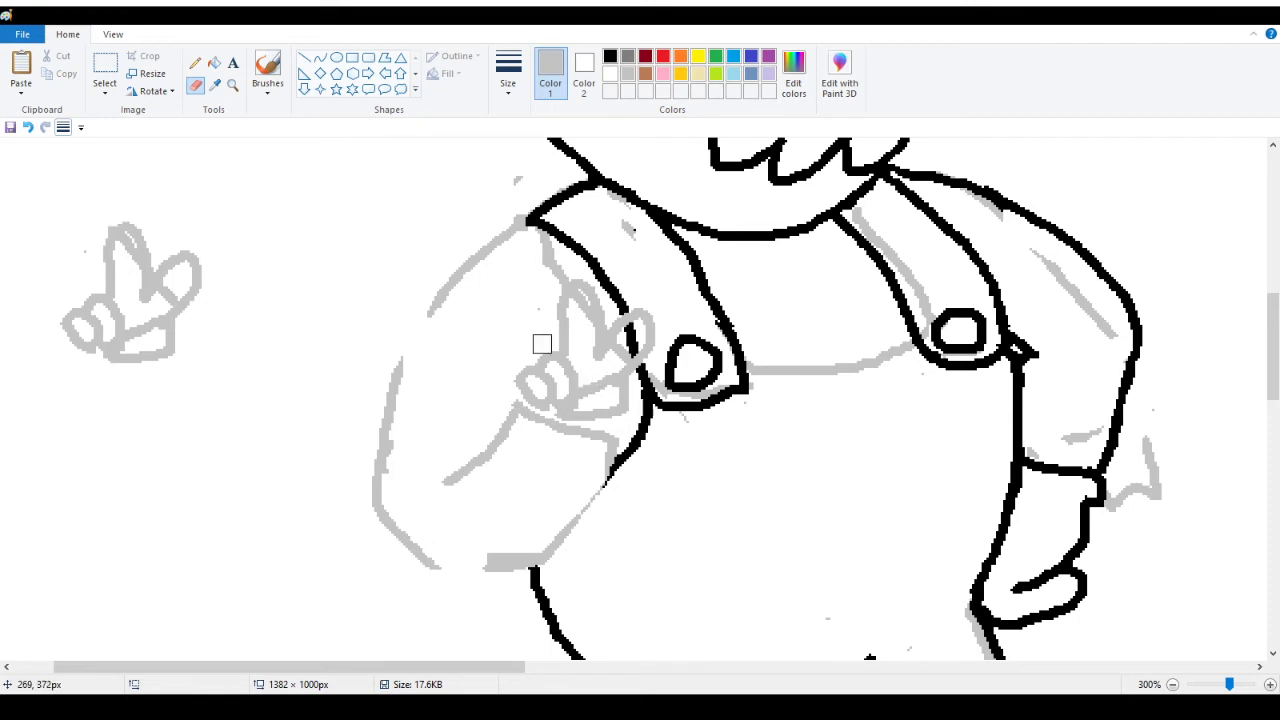
Erase the original hand sketch and adjoining strap edge, and redraw the forearm with a higher, curved wrist edge in light grey
mouse_move(540, 343)
mouse_down()
mouse_move(551, 380)
mouse_move(513, 375)
mouse_move(561, 370)
mouse_move(566, 411)
mouse_move(597, 416)
mouse_move(631, 337)
mouse_move(633, 368)
mouse_move(645, 315)
mouse_move(600, 344)
mouse_move(583, 289)
mouse_move(559, 320)
mouse_move(578, 320)
mouse_move(554, 370)
mouse_move(583, 298)
mouse_move(561, 347)
mouse_move(568, 298)
mouse_move(547, 248)
mouse_move(582, 255)
mouse_move(619, 288)
mouse_move(638, 346)
mouse_move(575, 401)
mouse_move(527, 406)
mouse_move(607, 442)
mouse_up()
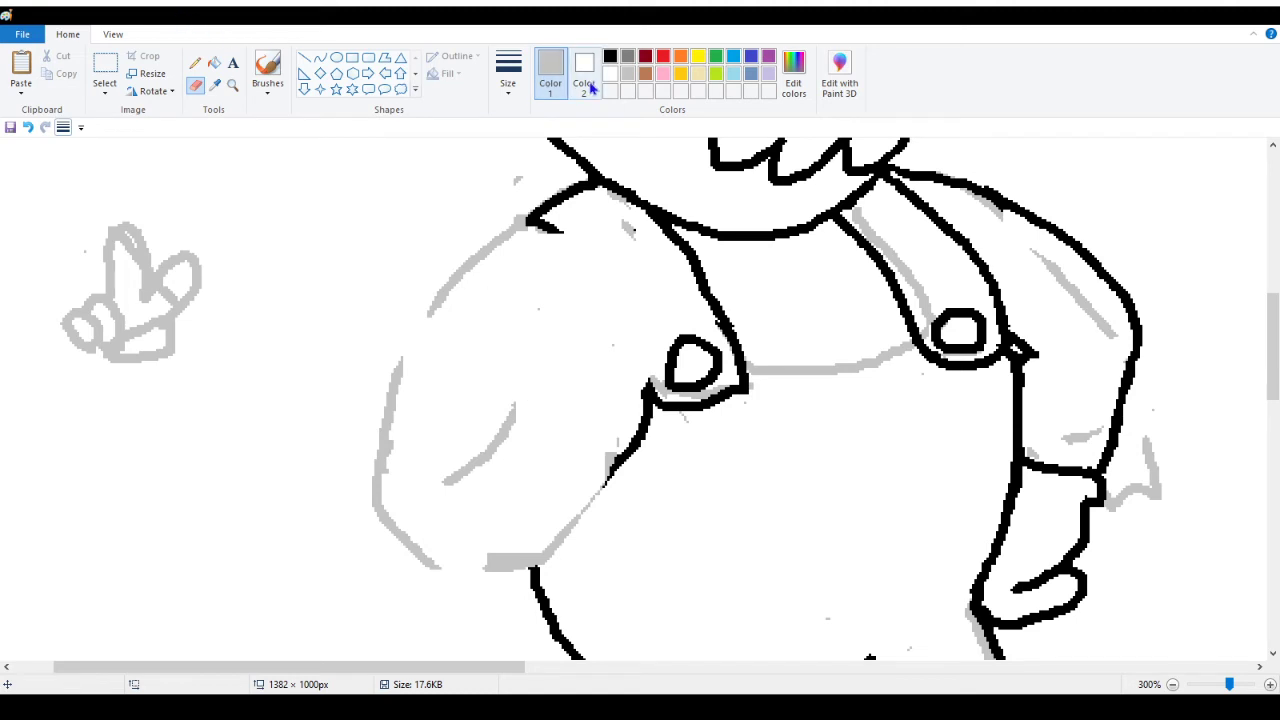
click(612, 58)
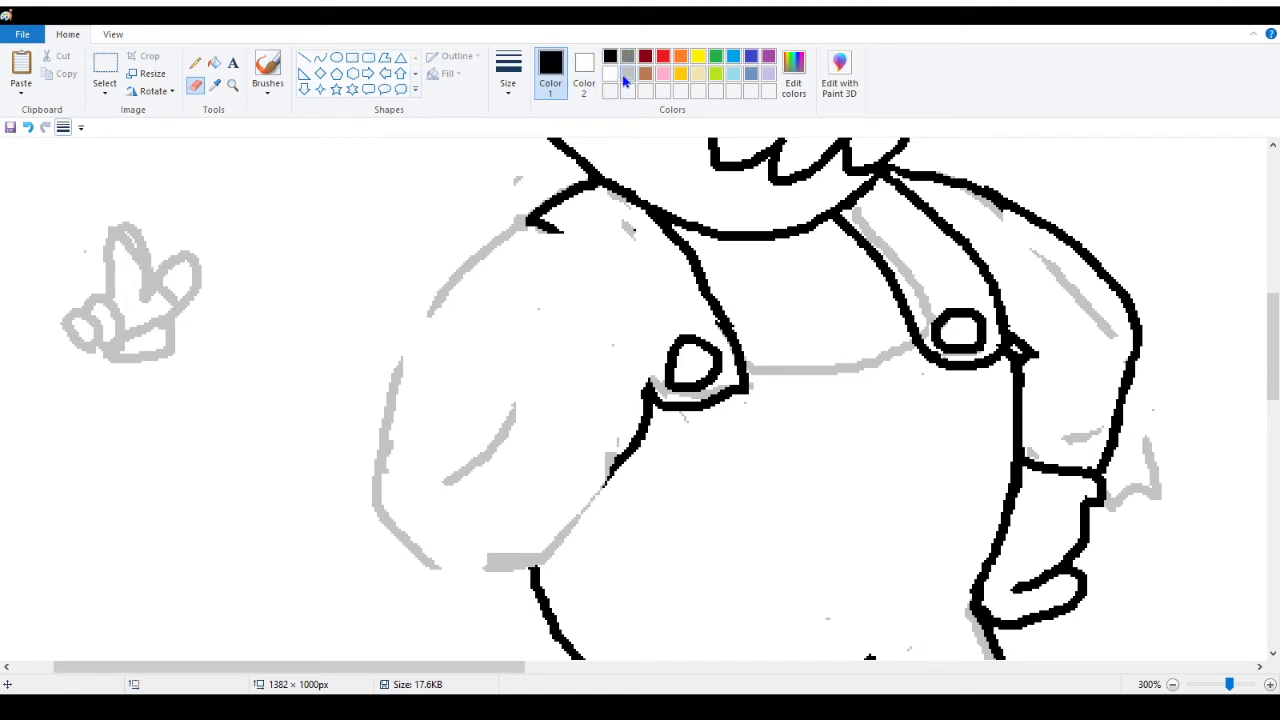
click(627, 74)
click(195, 62)
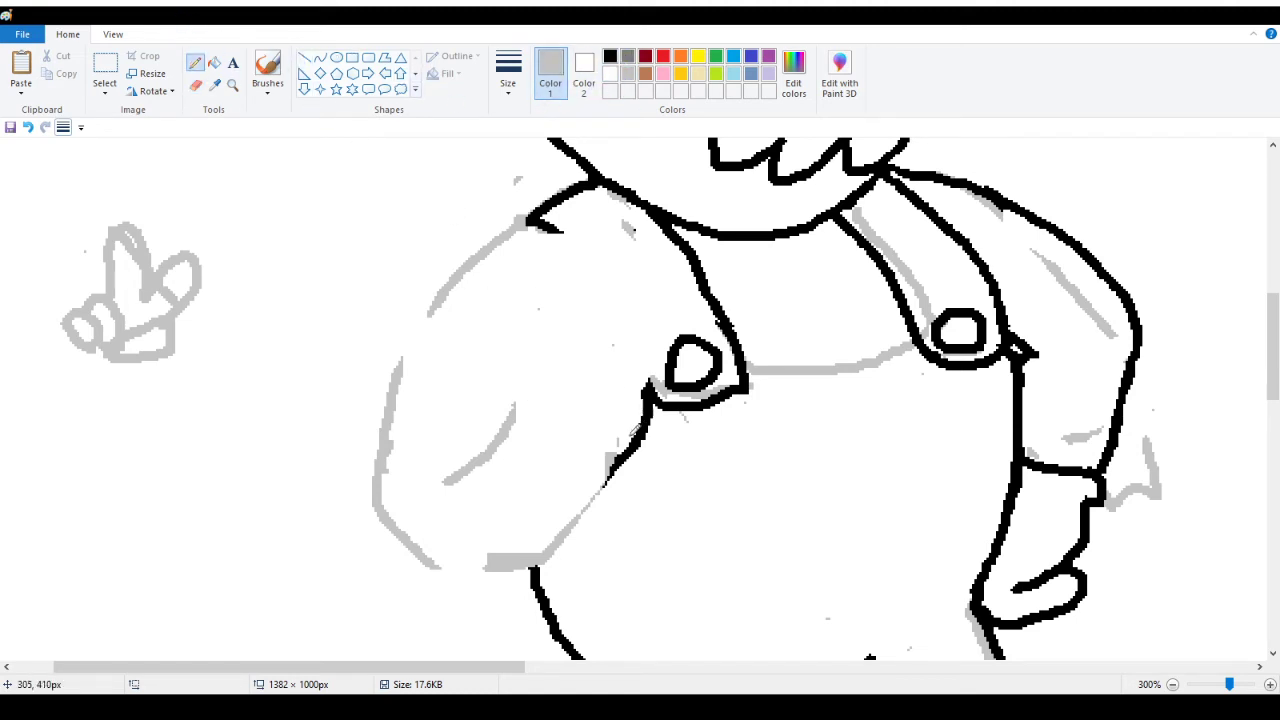
mouse_move(519, 404)
mouse_down()
mouse_move(535, 357)
mouse_move(593, 404)
mouse_move(637, 413)
mouse_move(596, 478)
mouse_up()
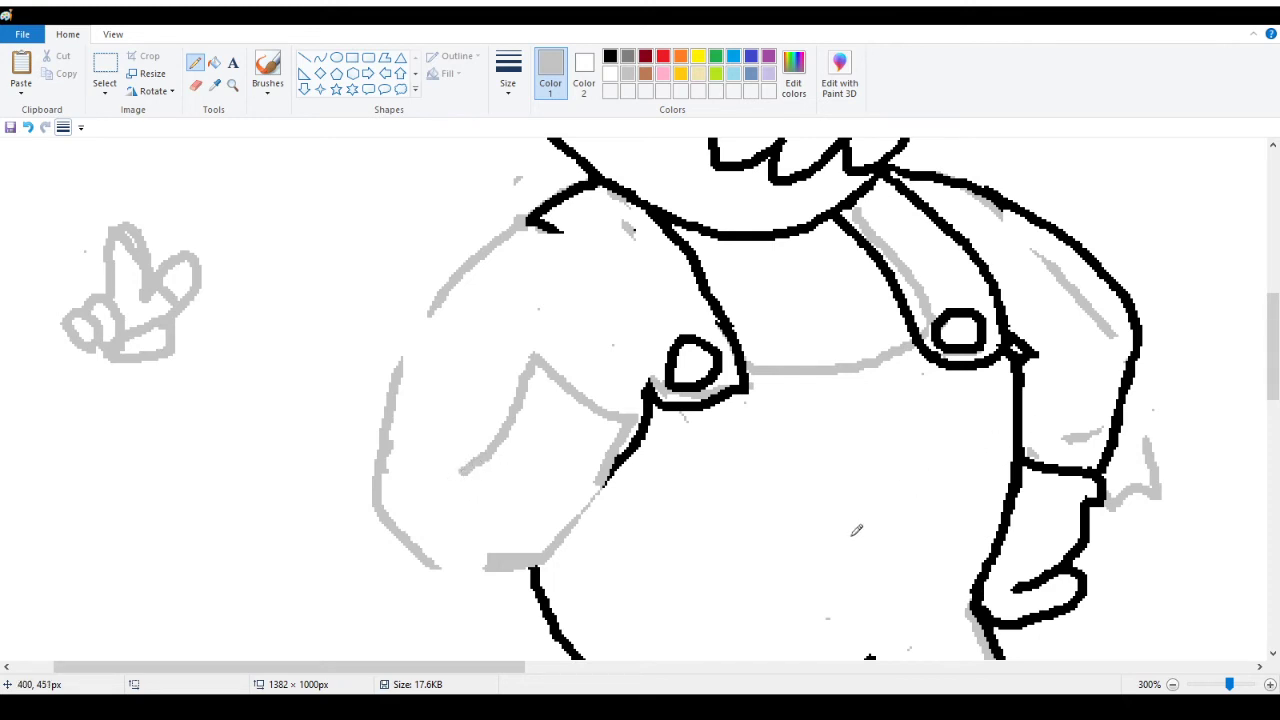
Erase the left sleeve's outer elbow outline and the grey lines along its underside
click(196, 85)
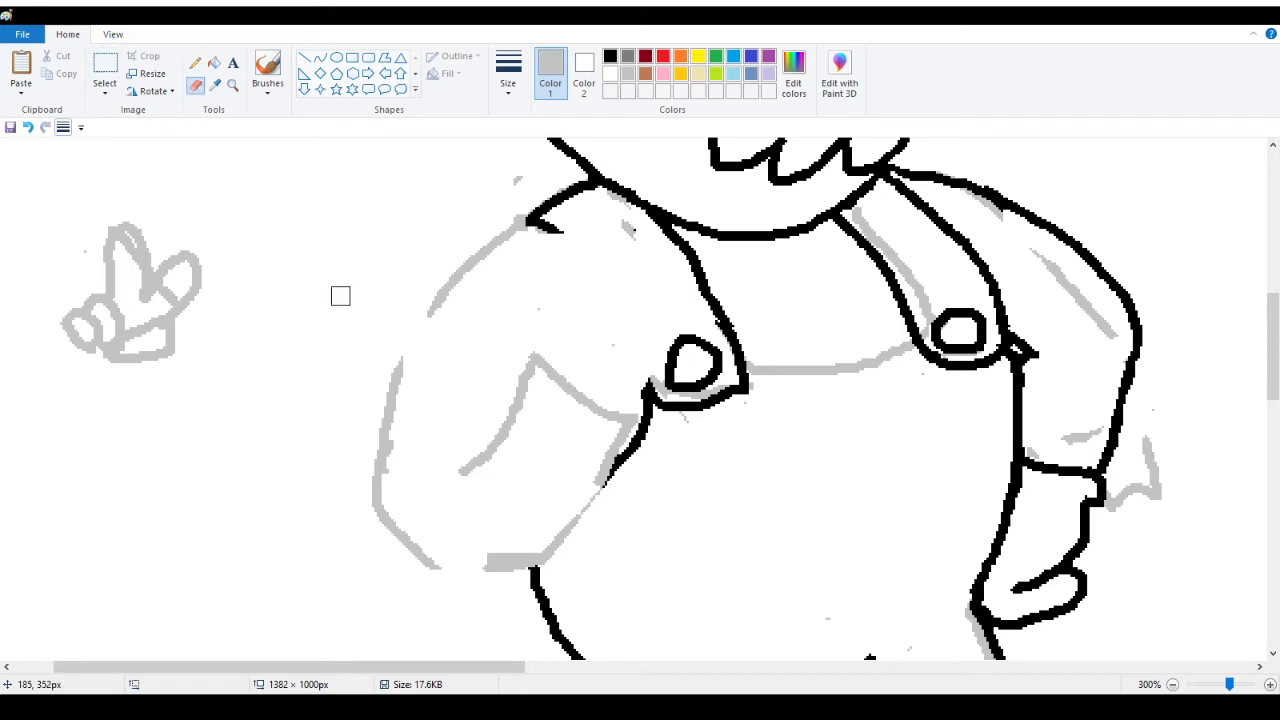
mouse_move(403, 363)
mouse_down()
mouse_move(393, 478)
mouse_move(400, 540)
mouse_up()
mouse_move(347, 464)
mouse_down()
mouse_move(398, 497)
mouse_move(393, 521)
mouse_move(429, 562)
mouse_move(534, 562)
mouse_move(575, 545)
mouse_move(571, 514)
mouse_up()
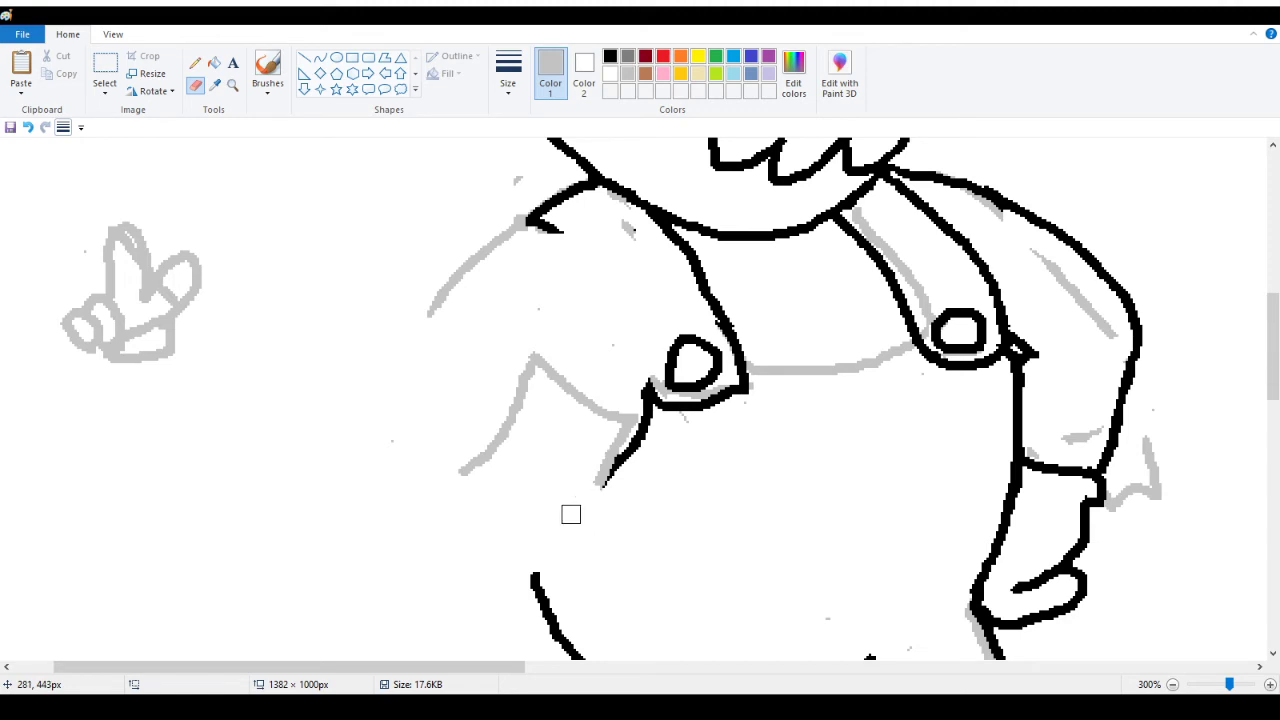
Sketch a larger left hand in light grey above the wrist, with two raised fingers, two curled fingers and a thumb
click(195, 62)
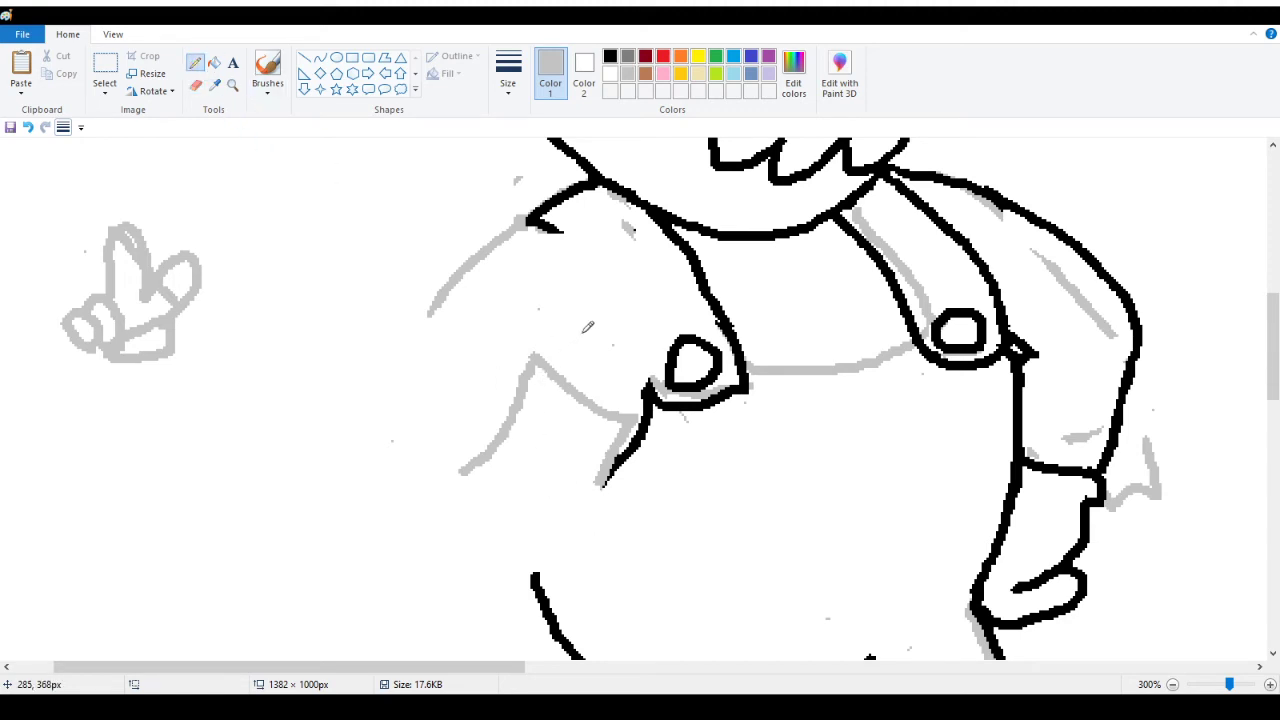
scroll(570, 346, up, 3)
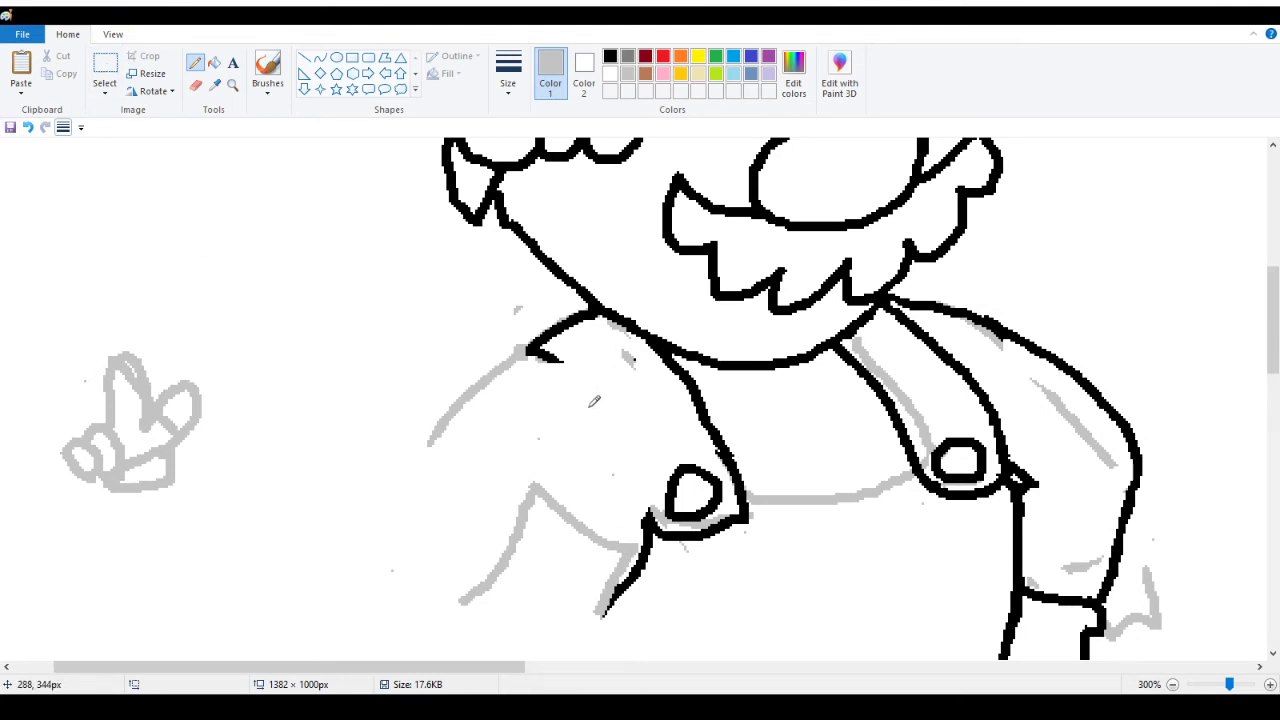
mouse_move(588, 420)
mouse_down()
mouse_move(580, 368)
mouse_move(608, 333)
mouse_move(630, 396)
mouse_move(623, 445)
mouse_move(648, 398)
mouse_move(682, 378)
mouse_move(678, 423)
mouse_move(636, 470)
mouse_up()
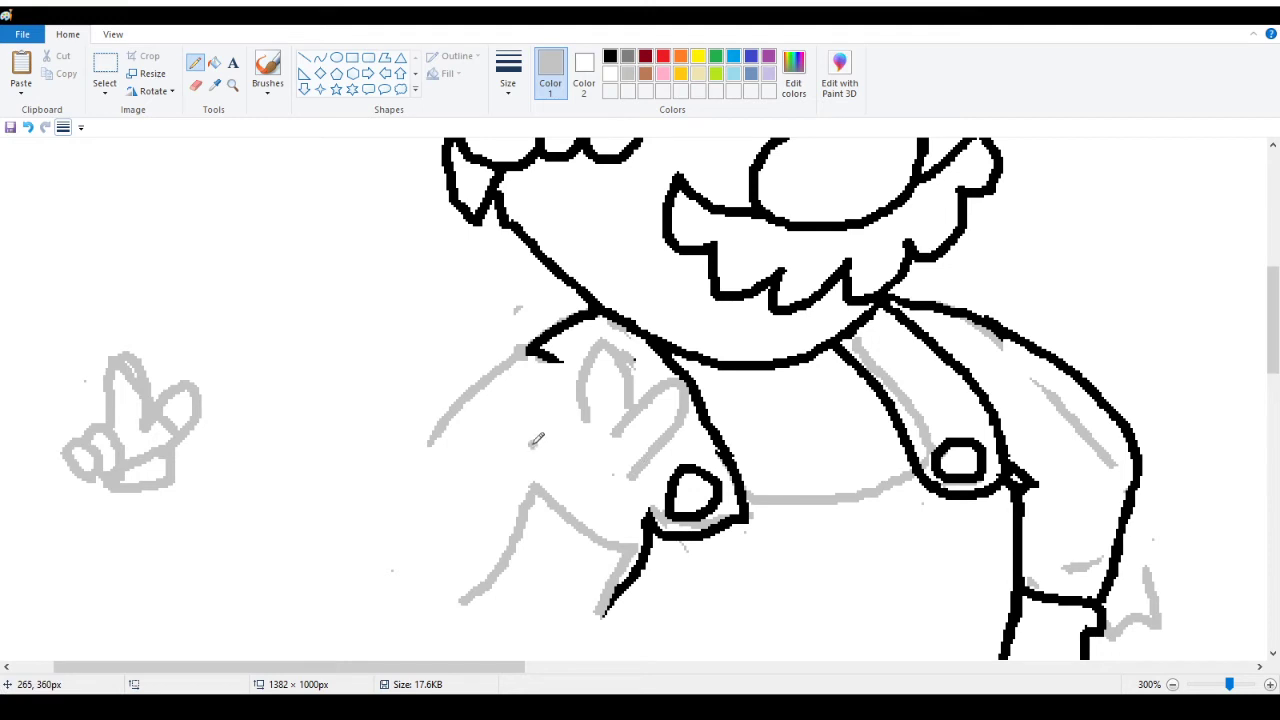
mouse_move(530, 447)
mouse_down()
mouse_move(550, 410)
mouse_move(575, 452)
mouse_up()
mouse_move(565, 405)
mouse_down()
mouse_move(602, 480)
mouse_move(578, 477)
mouse_move(637, 464)
mouse_move(655, 477)
mouse_move(649, 497)
mouse_move(621, 511)
mouse_move(587, 504)
mouse_move(566, 486)
mouse_move(583, 481)
mouse_move(530, 447)
mouse_move(577, 472)
mouse_up()
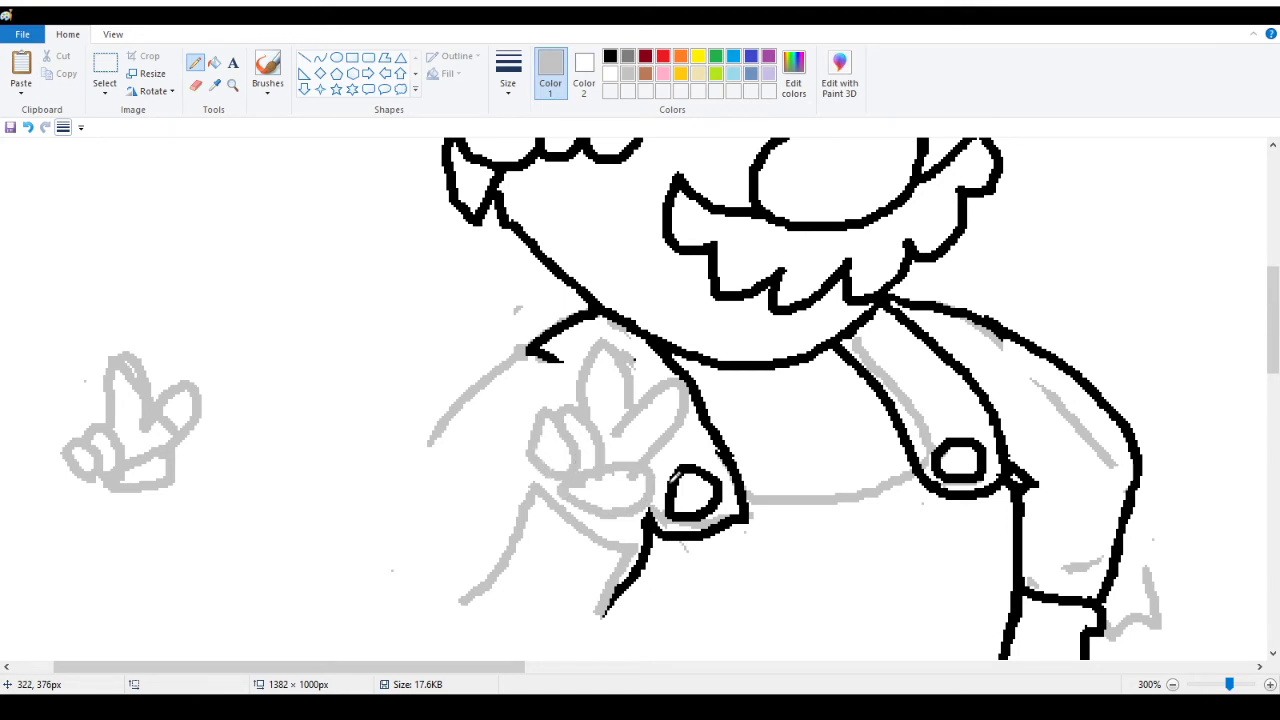
scroll(704, 458, down, 3)
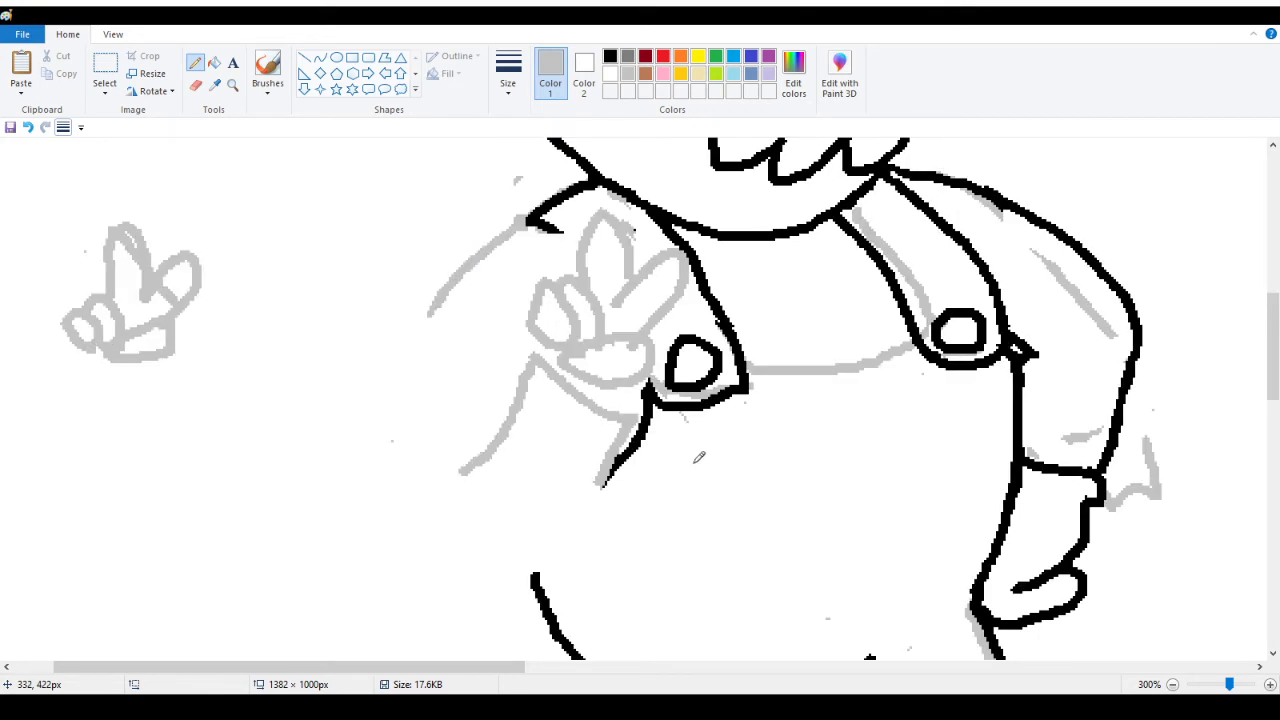
Redraw the left hand's palm larger in light grey with a rounded lower edge and thumb crease, and erase the forearm's inner line
mouse_move(543, 366)
mouse_down()
mouse_move(609, 416)
mouse_move(545, 379)
mouse_move(626, 416)
mouse_move(632, 389)
mouse_move(635, 426)
mouse_move(538, 393)
mouse_move(509, 362)
mouse_move(541, 334)
mouse_up()
key(ctrl+z)
key(ctrl+z)
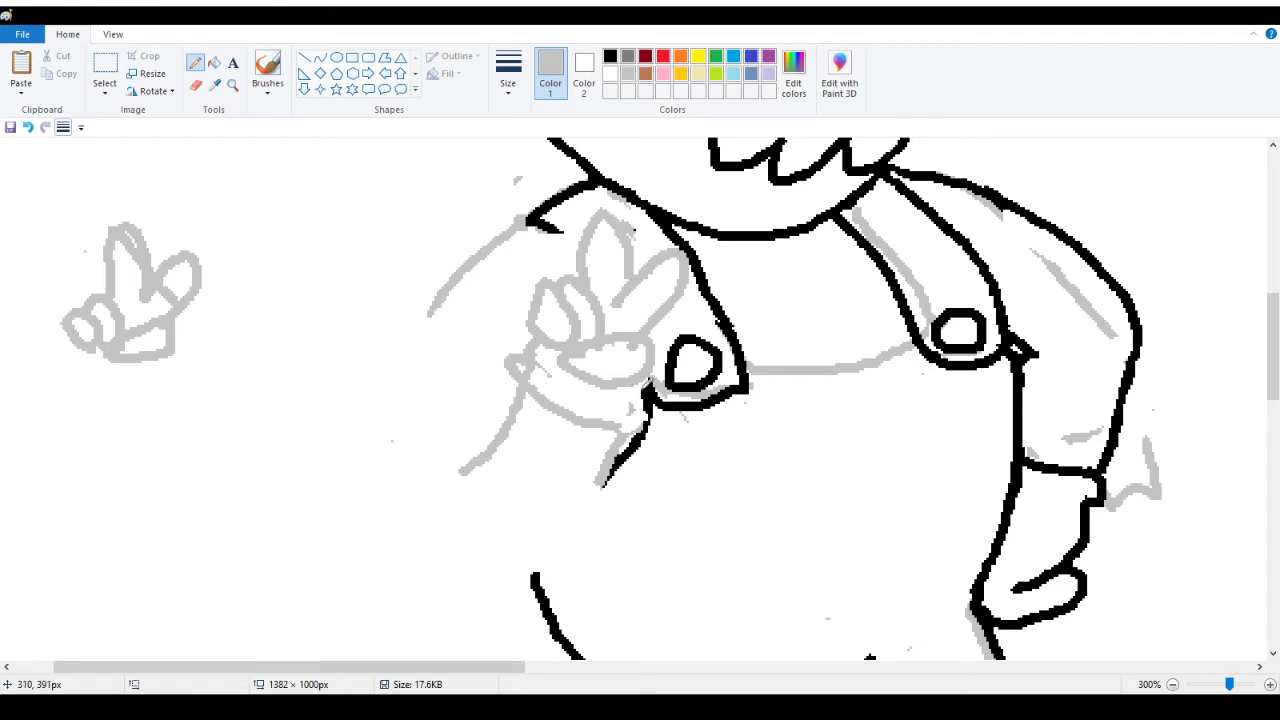
mouse_move(672, 392)
mouse_down()
mouse_move(608, 440)
mouse_move(515, 390)
mouse_move(537, 347)
mouse_up()
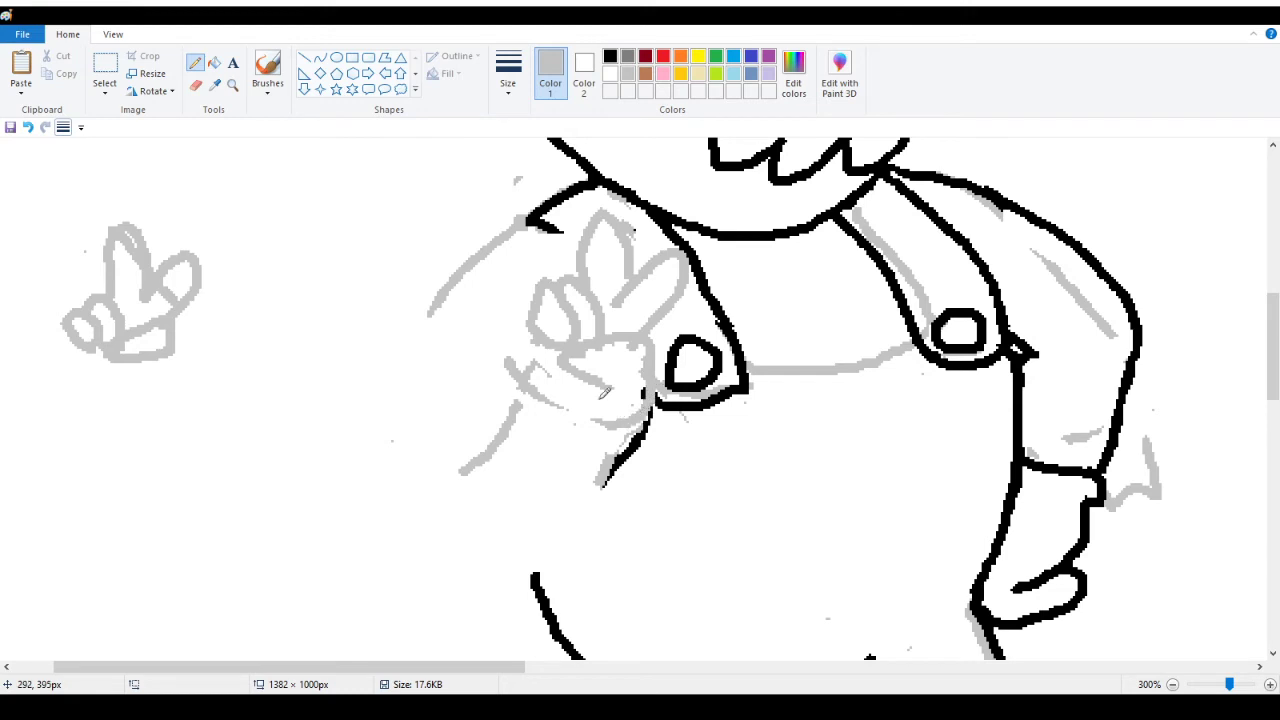
mouse_move(563, 356)
mouse_down()
mouse_move(570, 382)
mouse_move(626, 376)
mouse_up()
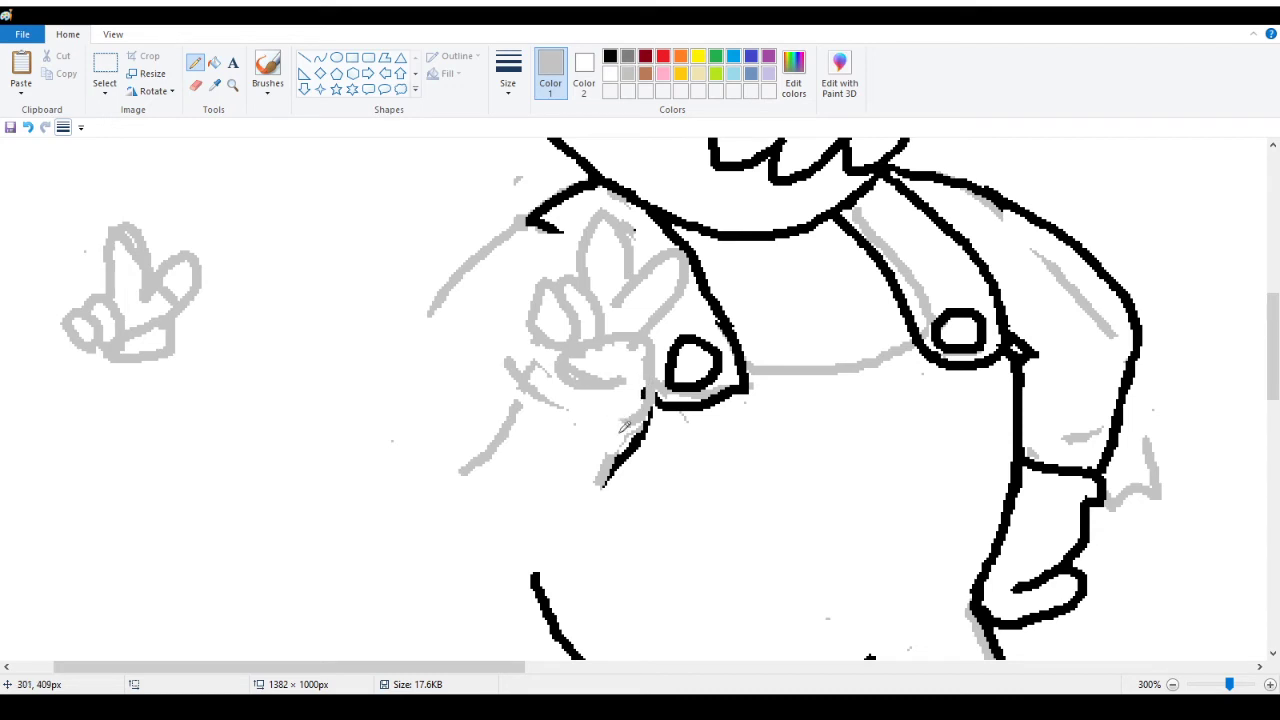
mouse_move(634, 412)
mouse_down()
mouse_move(656, 438)
mouse_move(576, 505)
mouse_move(636, 451)
mouse_up()
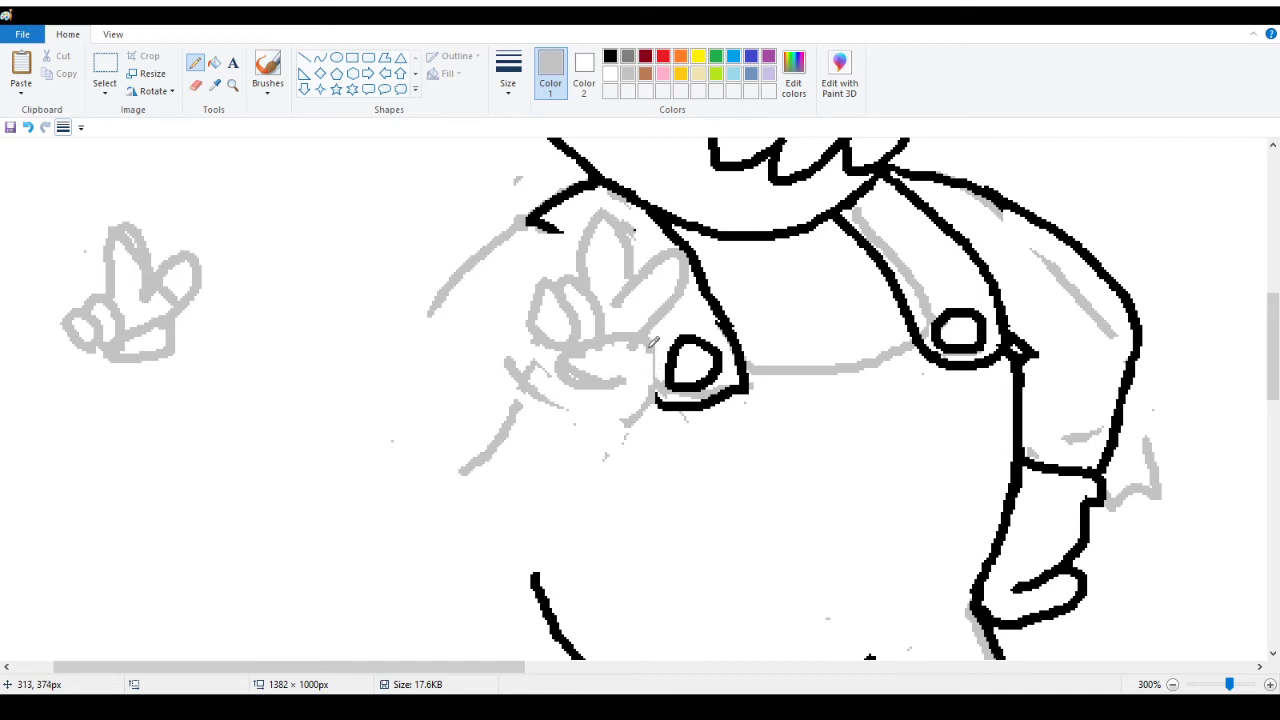
mouse_move(652, 342)
mouse_down()
mouse_move(644, 413)
mouse_move(617, 425)
mouse_move(627, 442)
mouse_move(587, 439)
mouse_move(506, 368)
mouse_move(541, 388)
mouse_up()
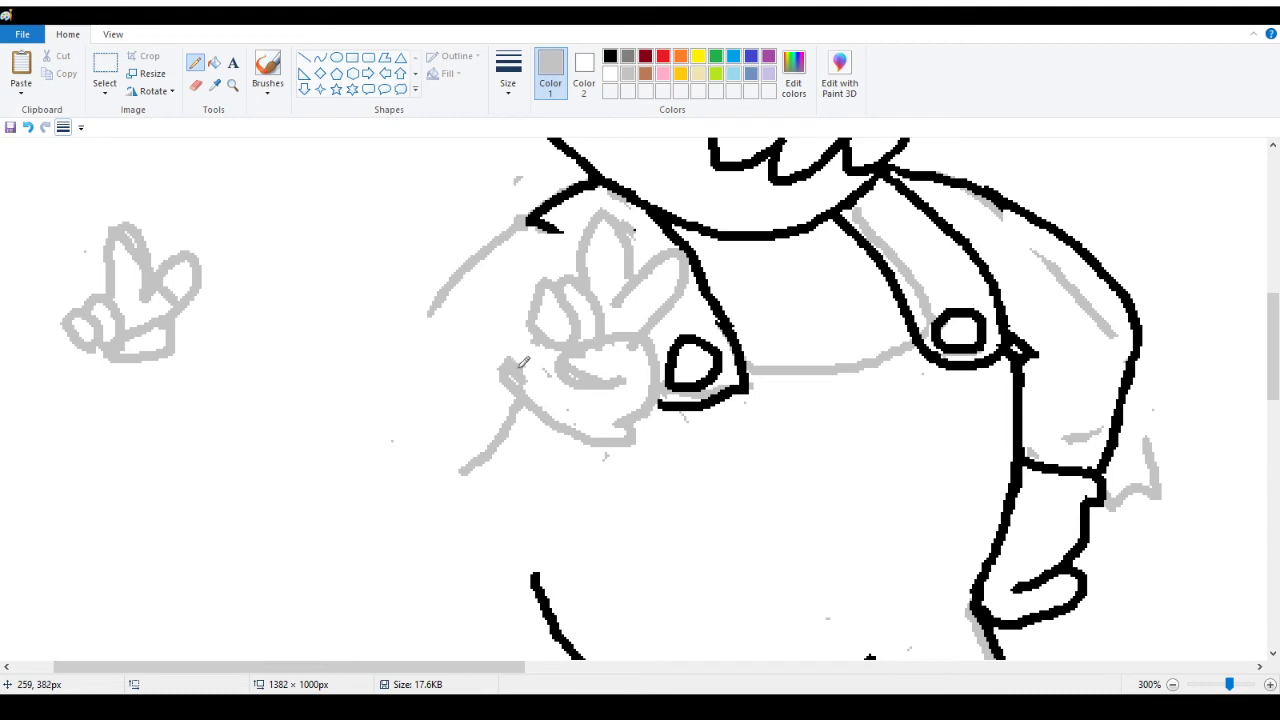
Rework the palm's outer corner and the curled fingers' outline in light grey, and erase the forearm's outer line
drag(523, 362, 544, 336)
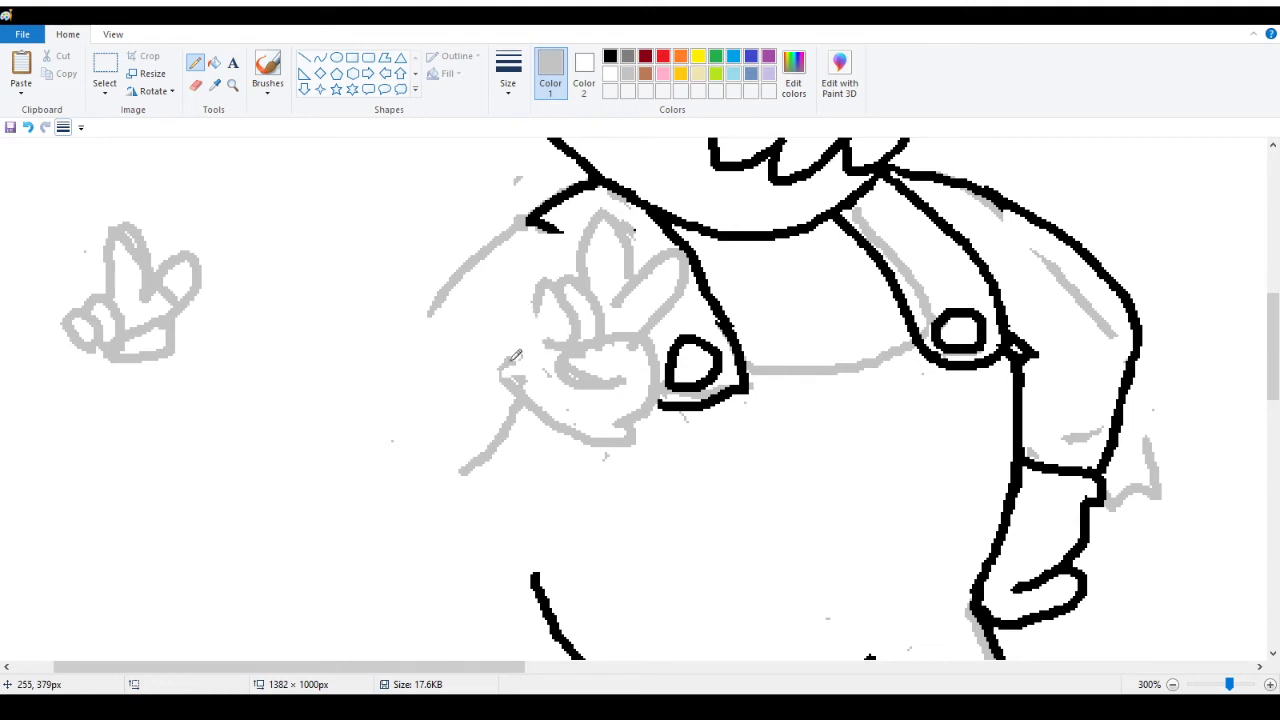
mouse_move(509, 363)
mouse_down()
mouse_move(507, 322)
mouse_move(535, 302)
mouse_up()
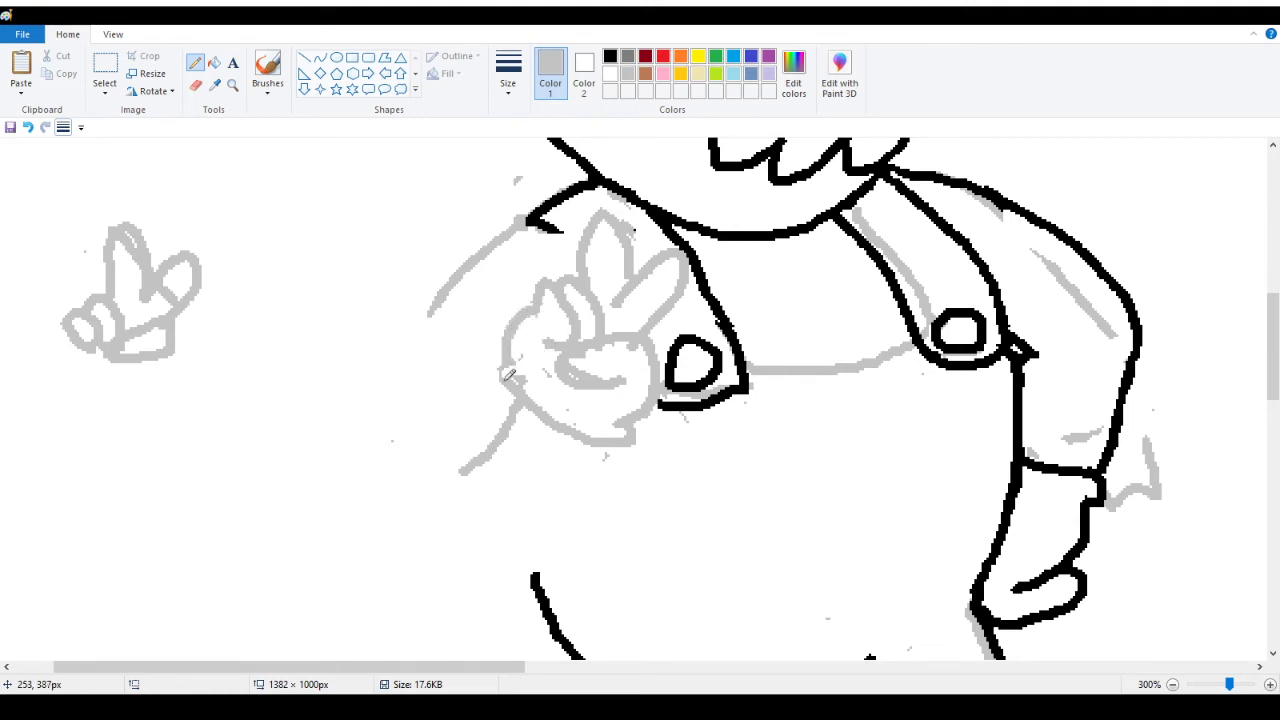
drag(508, 374, 500, 346)
mouse_move(521, 393)
mouse_down()
mouse_move(515, 427)
mouse_move(463, 470)
mouse_up()
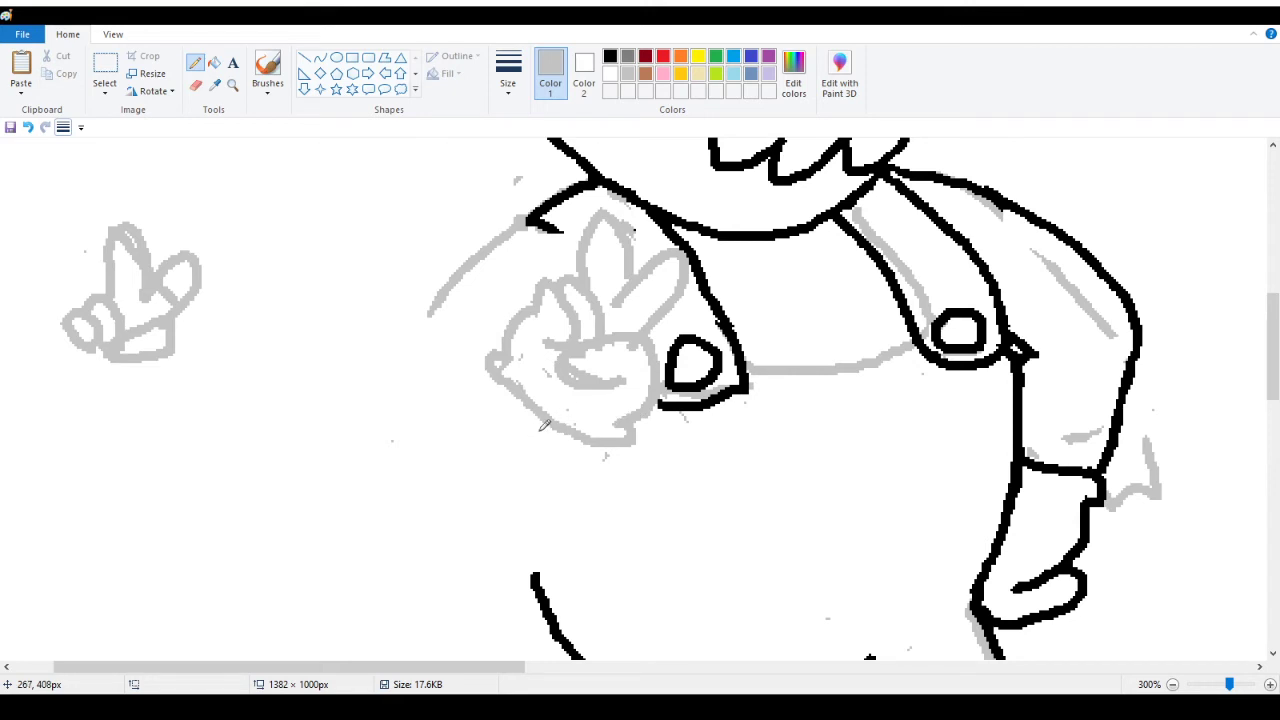
mouse_move(530, 305)
mouse_down()
mouse_move(550, 280)
mouse_move(585, 325)
mouse_move(552, 350)
mouse_move(543, 328)
mouse_up()
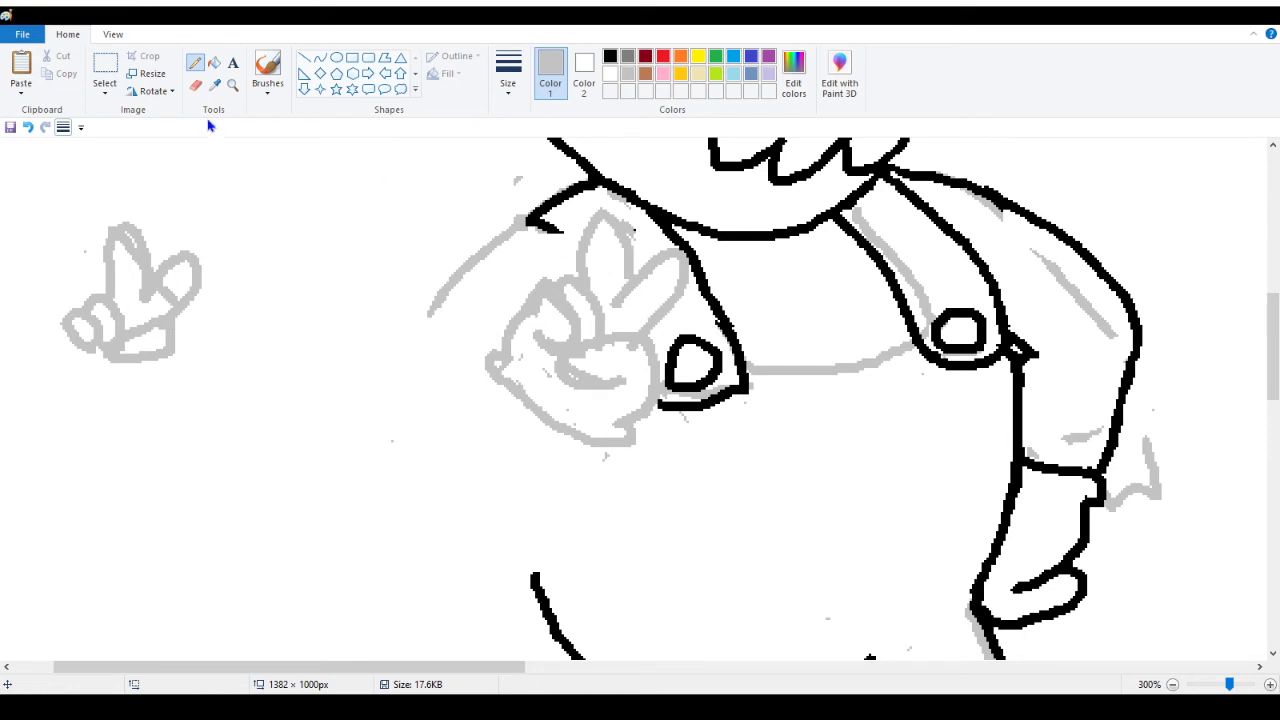
Erase the two raised fingers of the left hand sketch
click(196, 85)
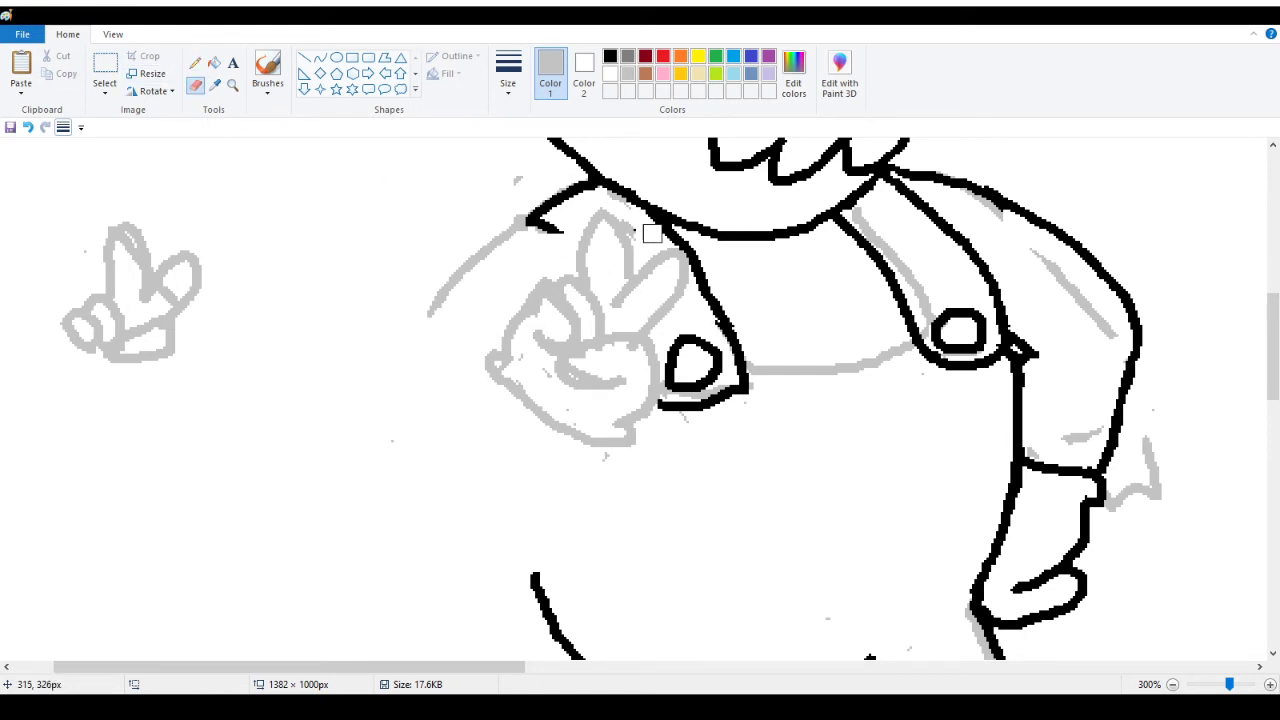
mouse_move(592, 256)
mouse_down()
mouse_move(604, 214)
mouse_move(575, 250)
mouse_move(619, 224)
mouse_move(633, 262)
mouse_move(614, 305)
mouse_move(648, 260)
mouse_move(677, 264)
mouse_move(643, 330)
mouse_up()
click(195, 63)
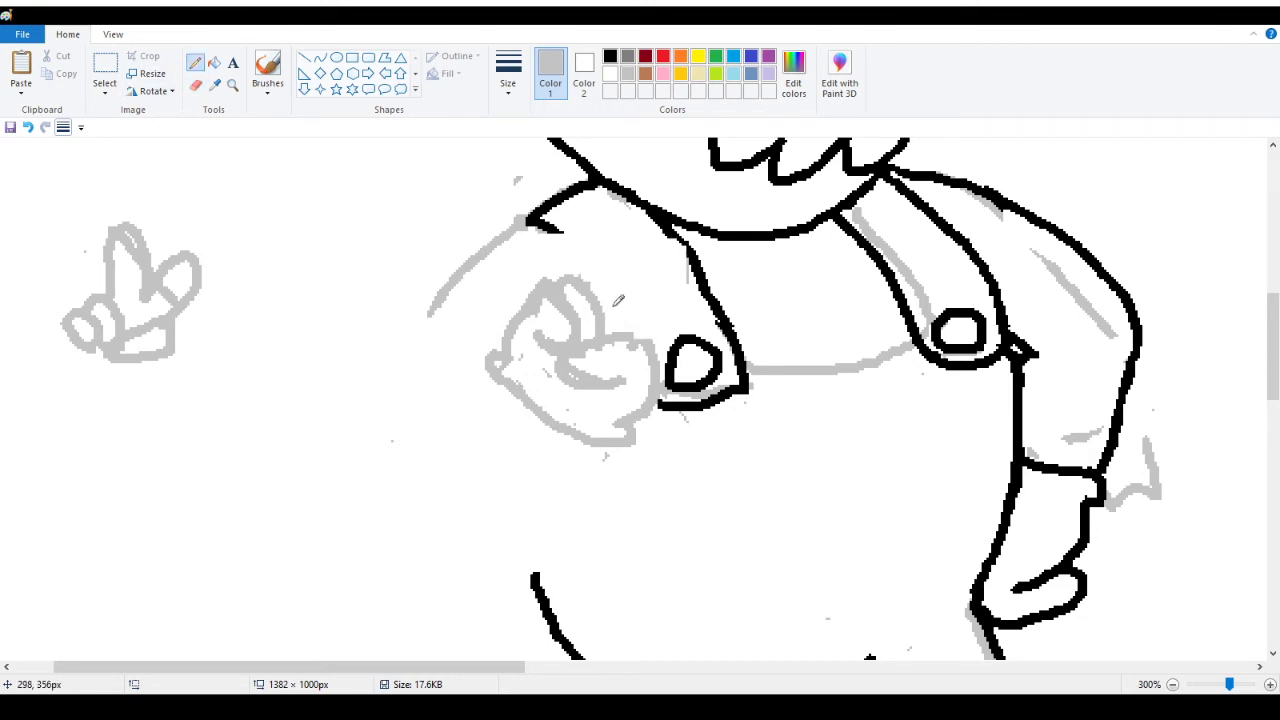
scroll(632, 368, up, 3)
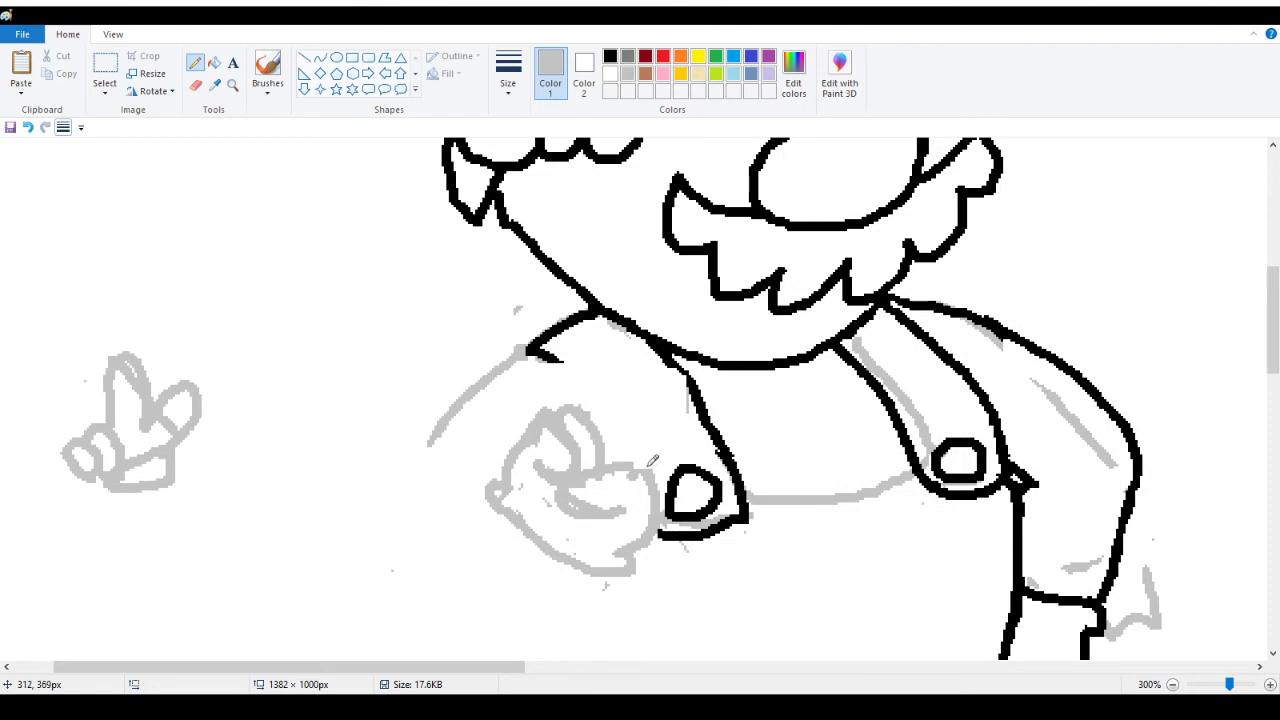
mouse_move(656, 465)
mouse_down()
mouse_move(697, 358)
mouse_move(656, 355)
mouse_move(626, 405)
mouse_move(589, 344)
mouse_move(574, 350)
mouse_move(567, 367)
mouse_move(595, 407)
mouse_up()
key(ctrl+z)
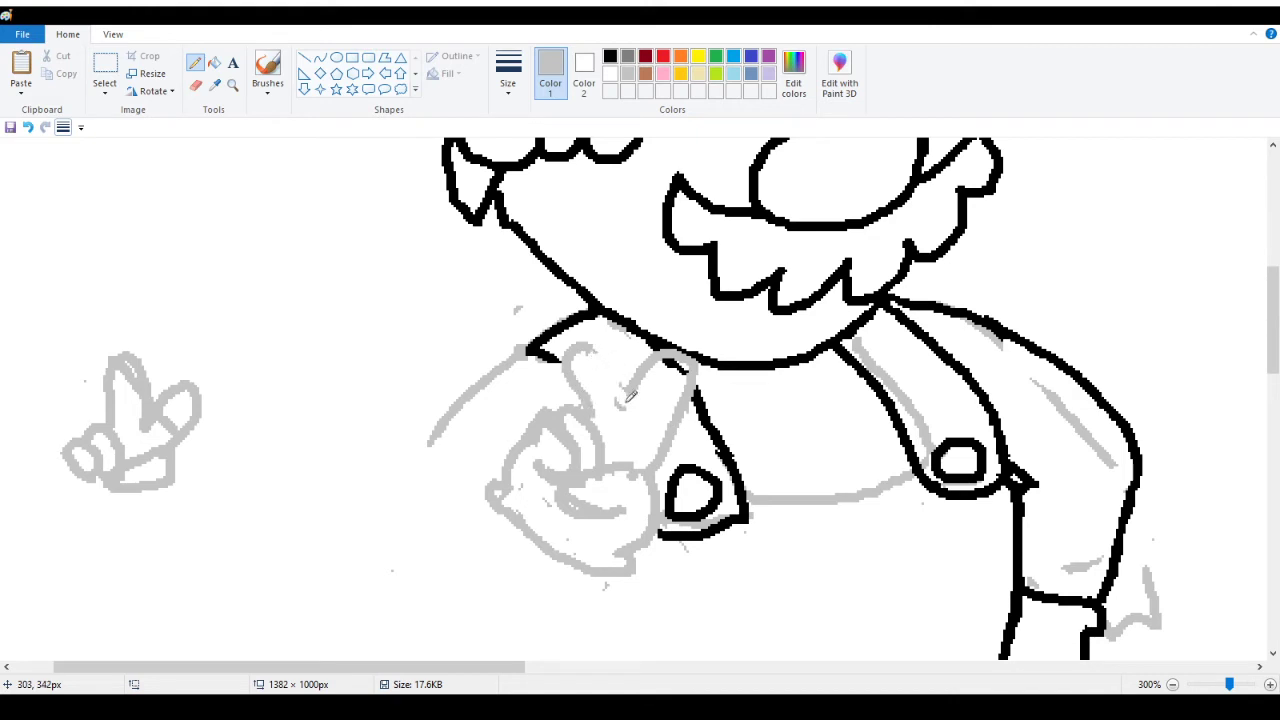
mouse_move(597, 340)
mouse_down()
mouse_move(622, 344)
mouse_move(636, 372)
mouse_up()
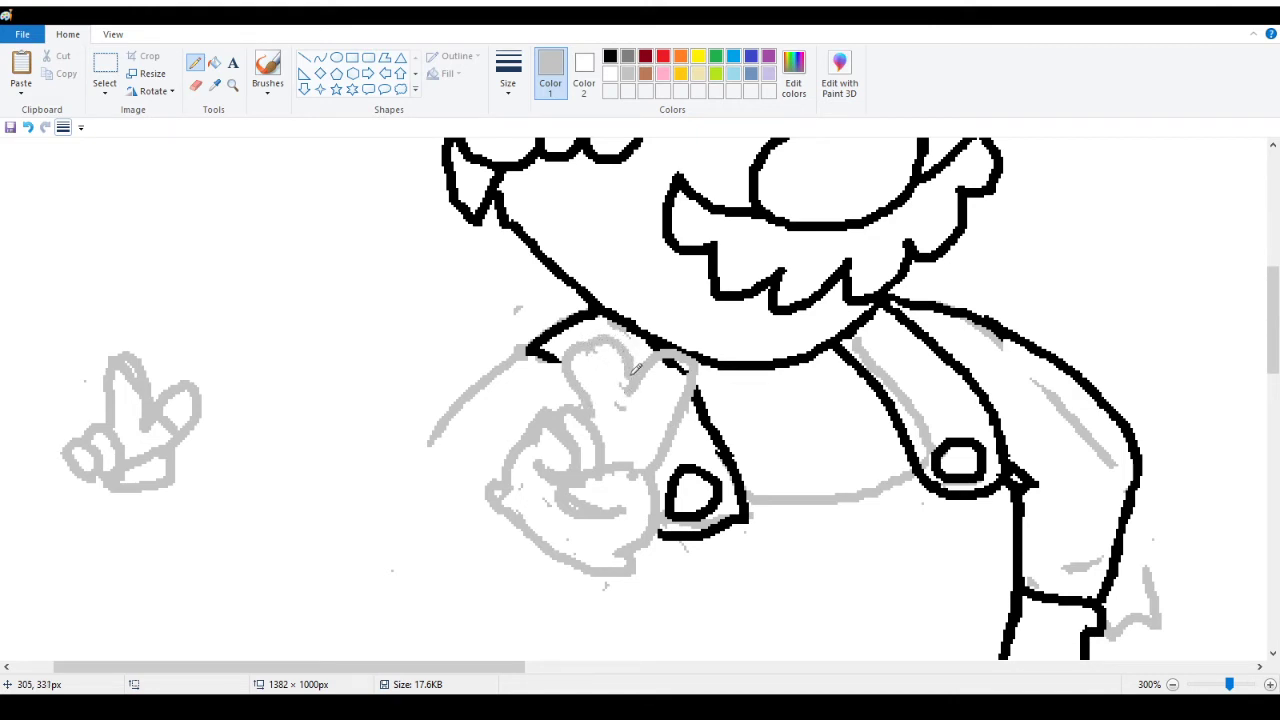
mouse_move(646, 375)
mouse_down()
mouse_move(622, 430)
mouse_move(627, 364)
mouse_up()
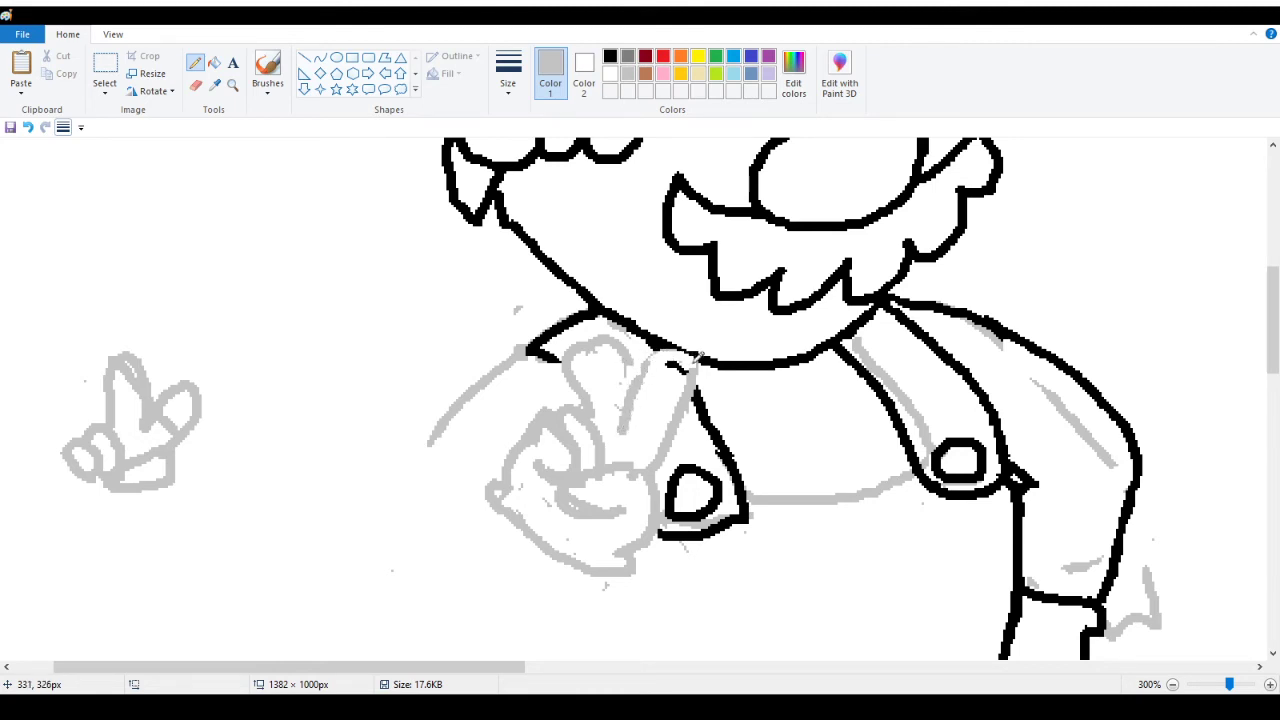
click(27, 128)
click(27, 128)
click(27, 128)
click(27, 128)
click(27, 128)
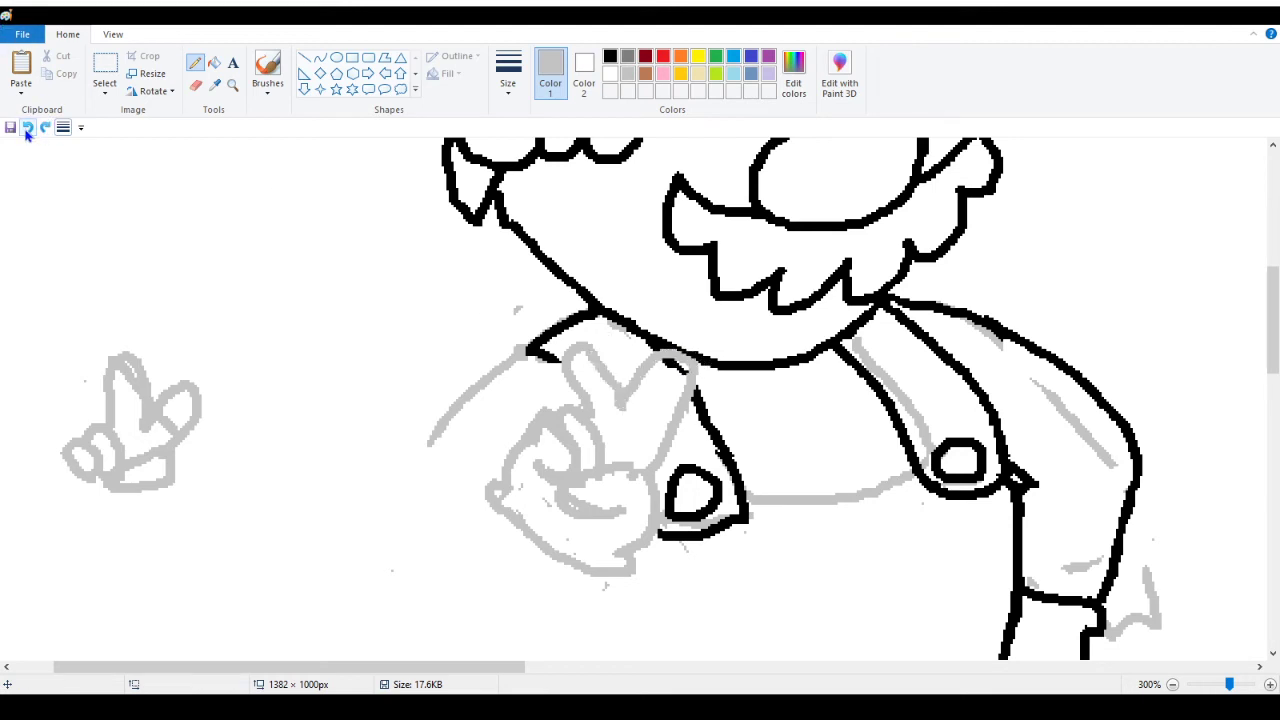
click(27, 128)
click(27, 128)
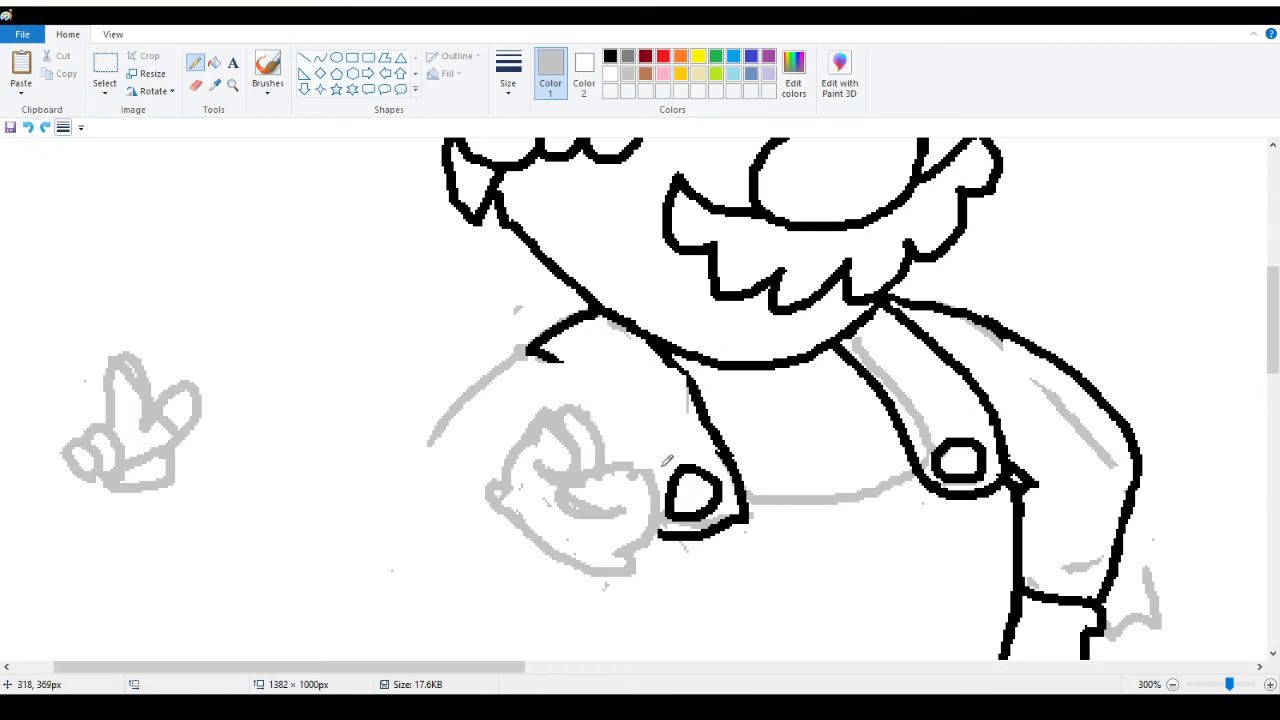
mouse_move(654, 463)
mouse_down()
mouse_move(672, 394)
mouse_move(651, 389)
mouse_move(627, 431)
mouse_move(590, 374)
mouse_move(601, 355)
mouse_move(630, 359)
mouse_move(655, 402)
mouse_up()
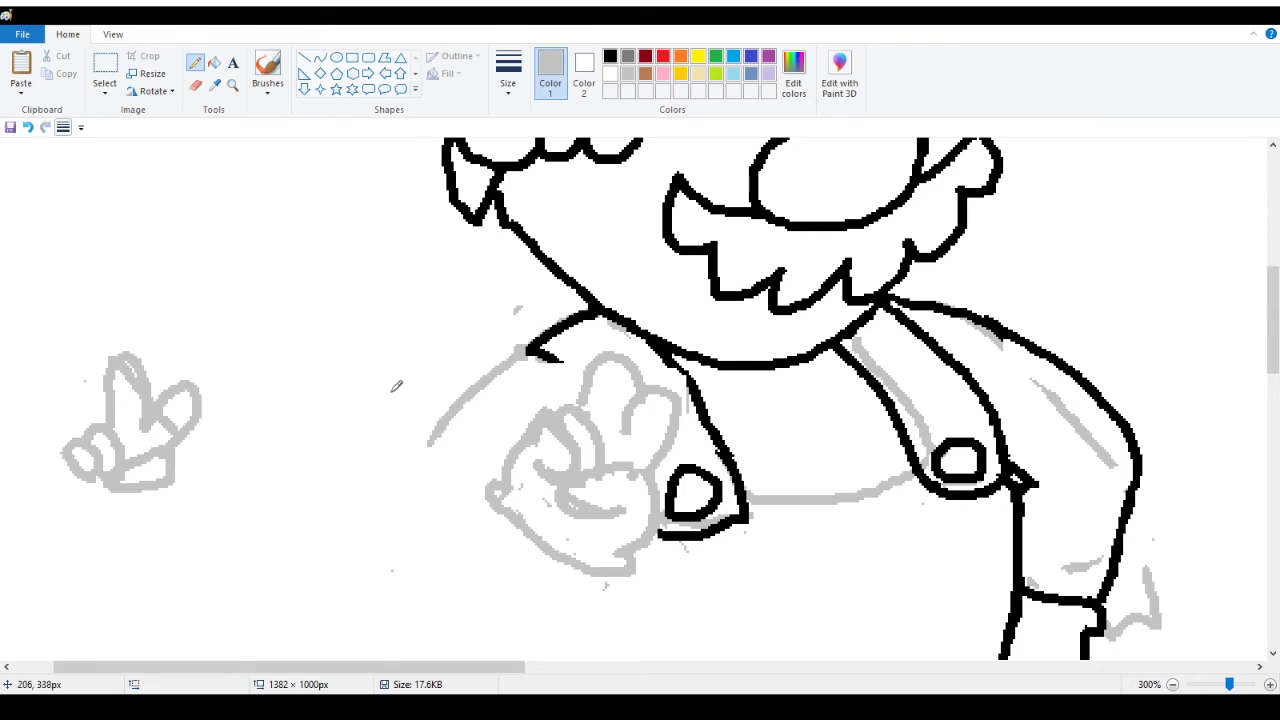
click(28, 127)
click(28, 127)
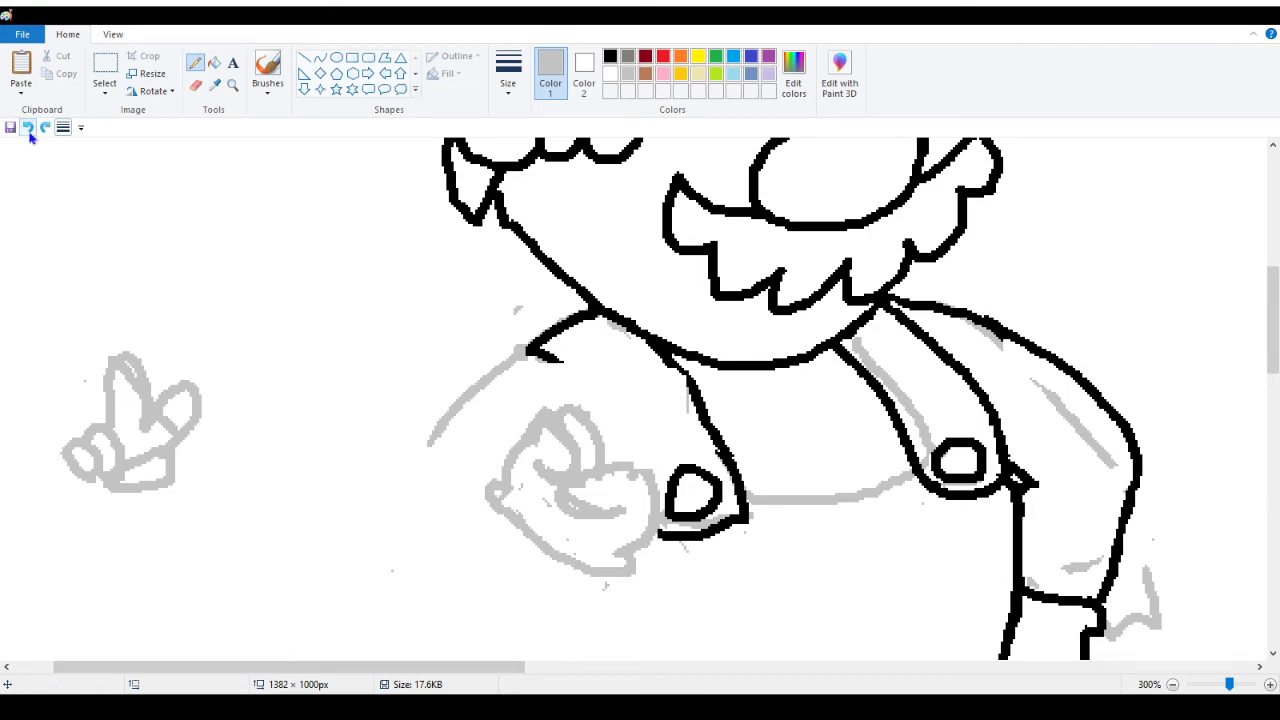
Erase the curled fingers from the left hand sketch down to the palm
click(196, 85)
mouse_move(586, 442)
mouse_down()
mouse_move(554, 464)
mouse_move(619, 440)
mouse_move(576, 447)
mouse_move(556, 414)
mouse_move(576, 445)
mouse_move(576, 413)
mouse_move(645, 409)
mouse_move(544, 471)
mouse_up()
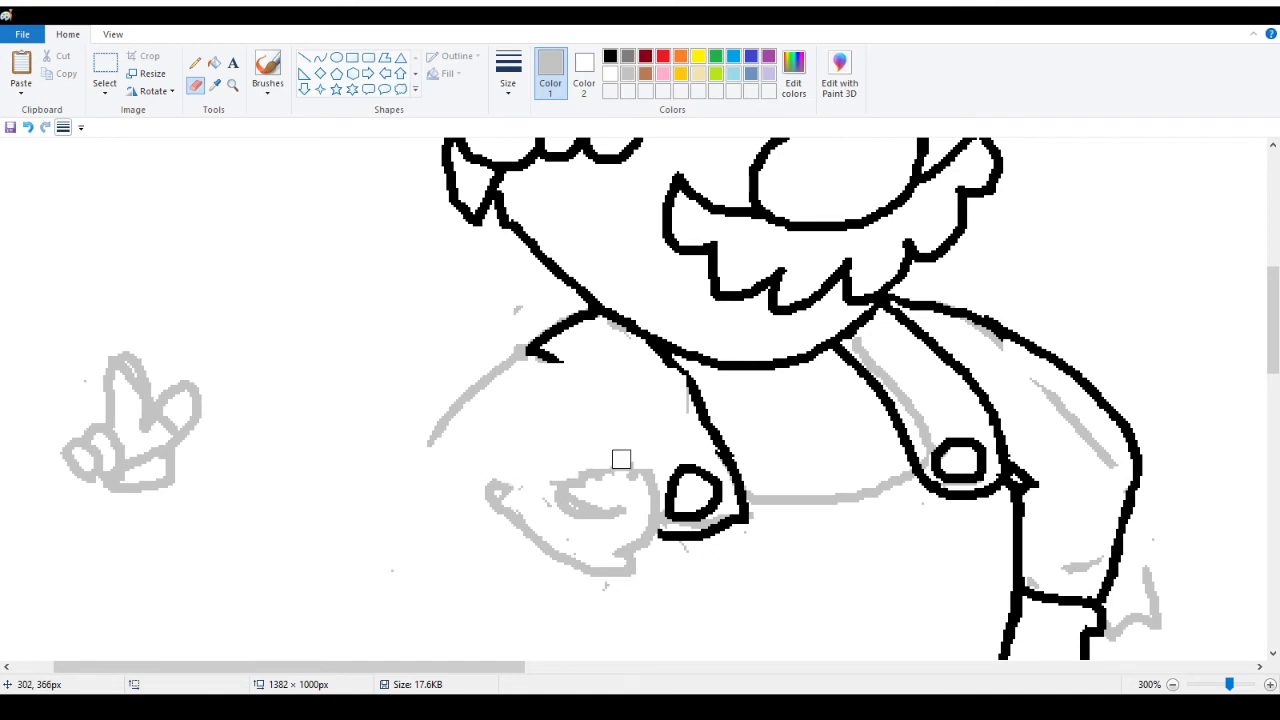
click(195, 64)
Select the remaining grey palm and move it slightly lower beside the overall strap's button
scroll(638, 451, down, 5)
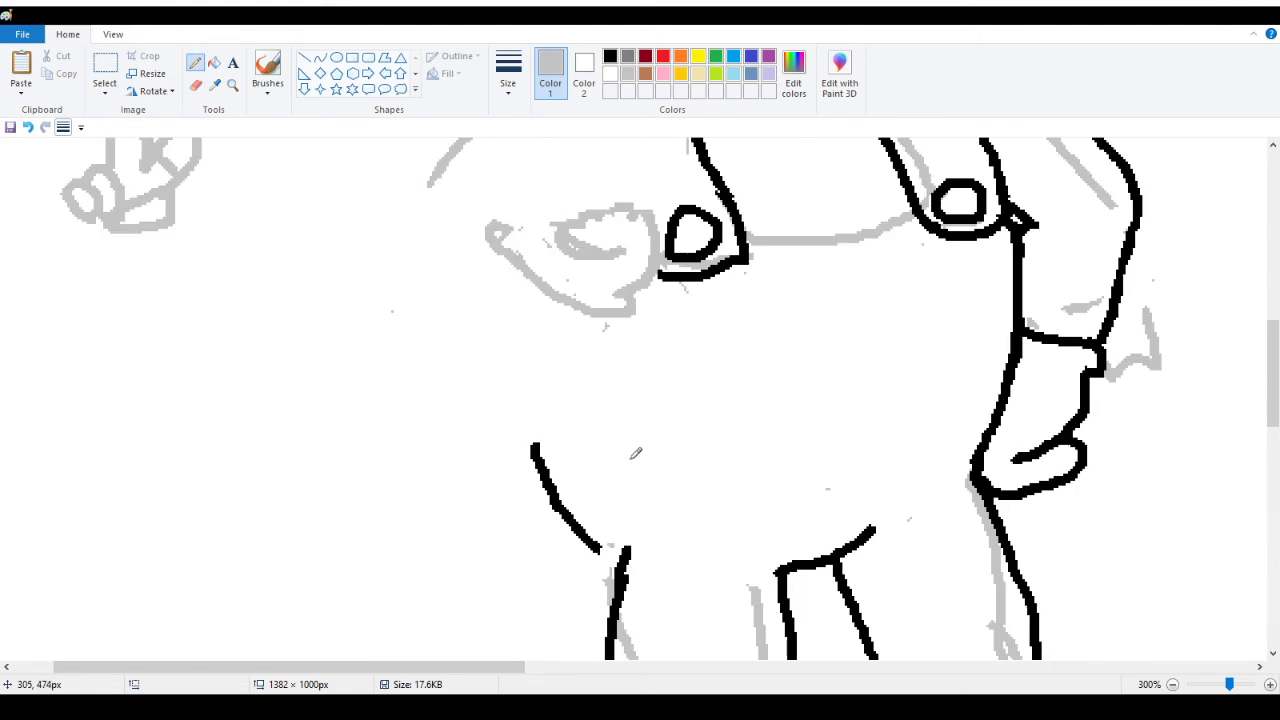
scroll(640, 452, up, 3)
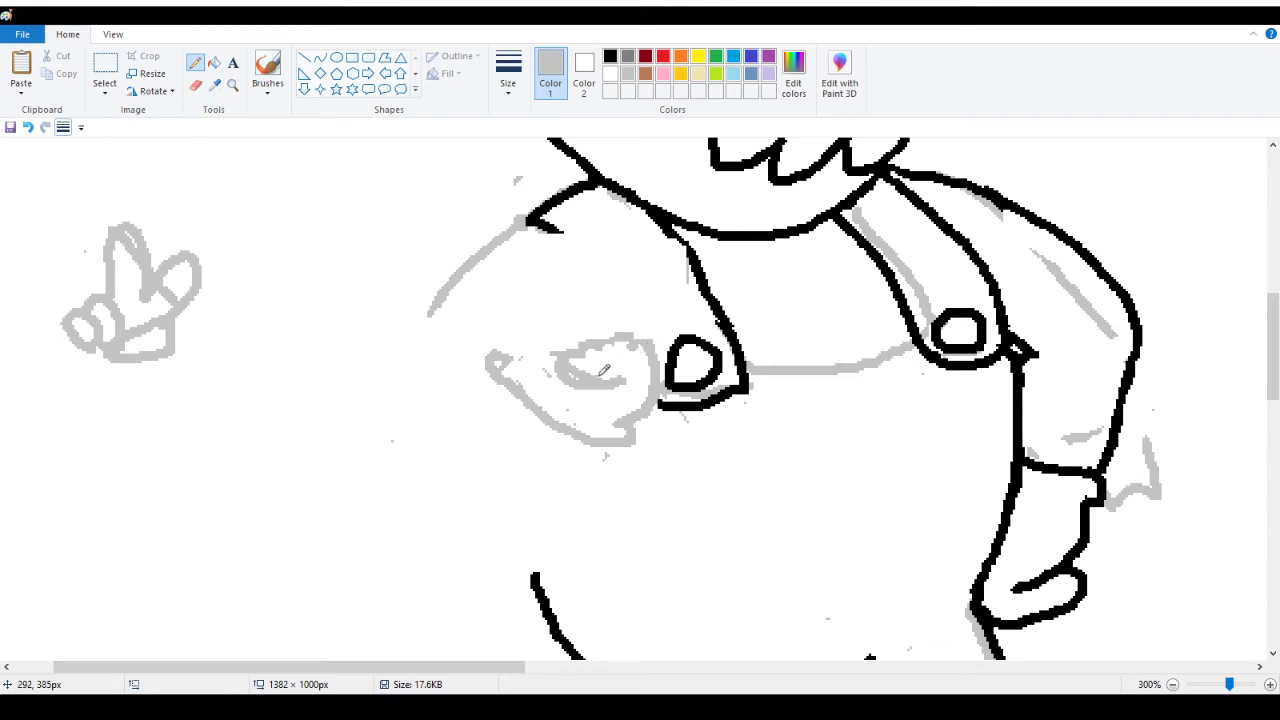
click(105, 66)
mouse_move(464, 292)
mouse_down()
mouse_move(637, 486)
mouse_move(665, 499)
mouse_up()
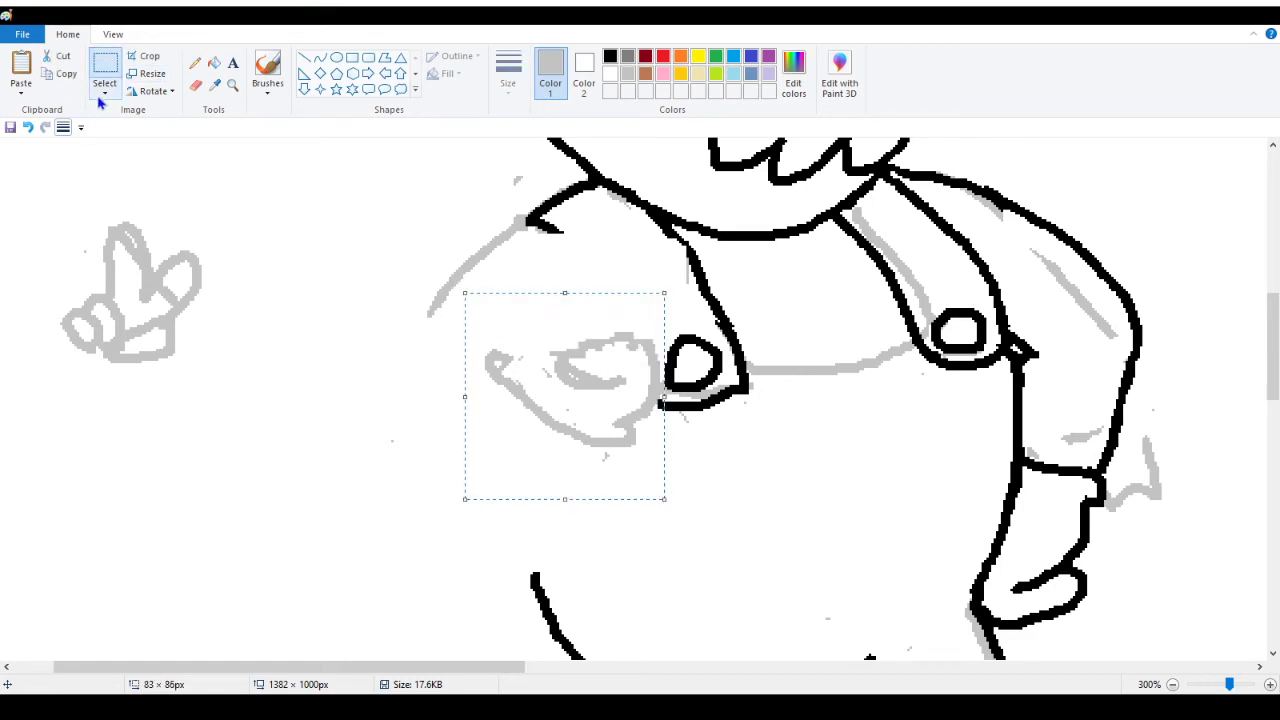
mouse_move(581, 431)
mouse_down()
mouse_move(574, 406)
mouse_move(571, 426)
mouse_up()
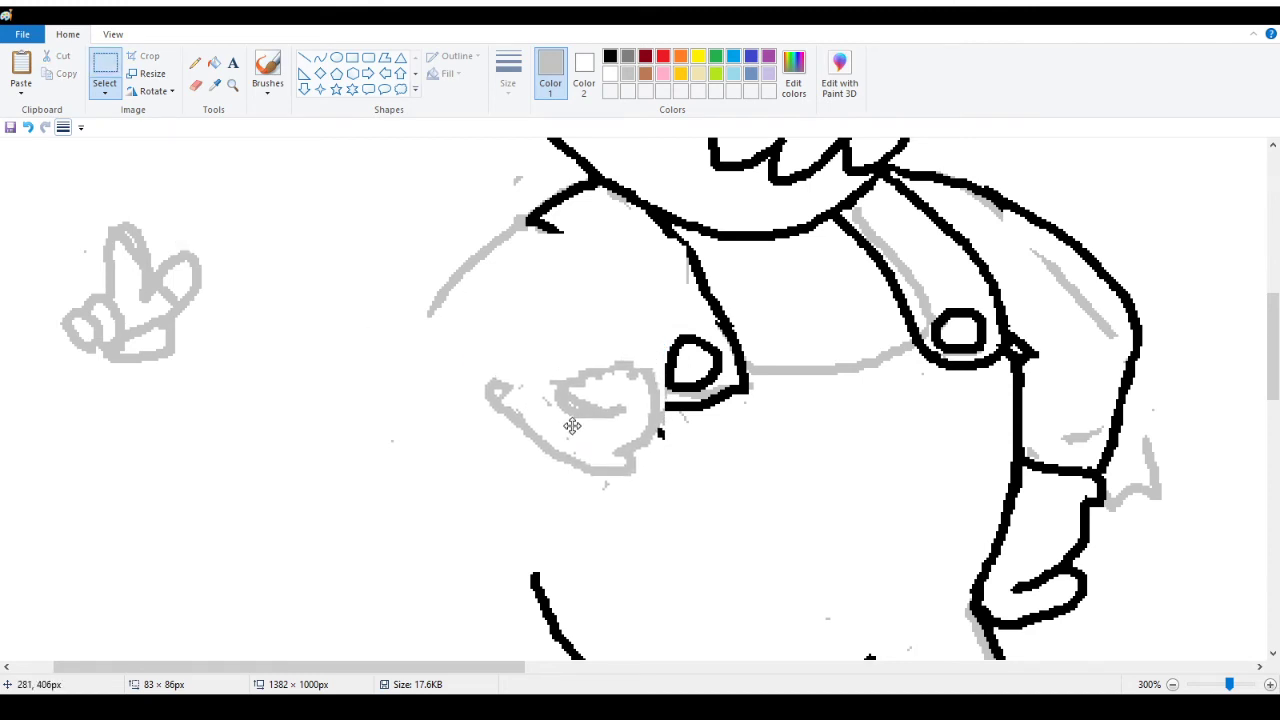
Sketch two raised fingers in light grey above the palm, a short one beside the strap and a taller one next to it
click(195, 62)
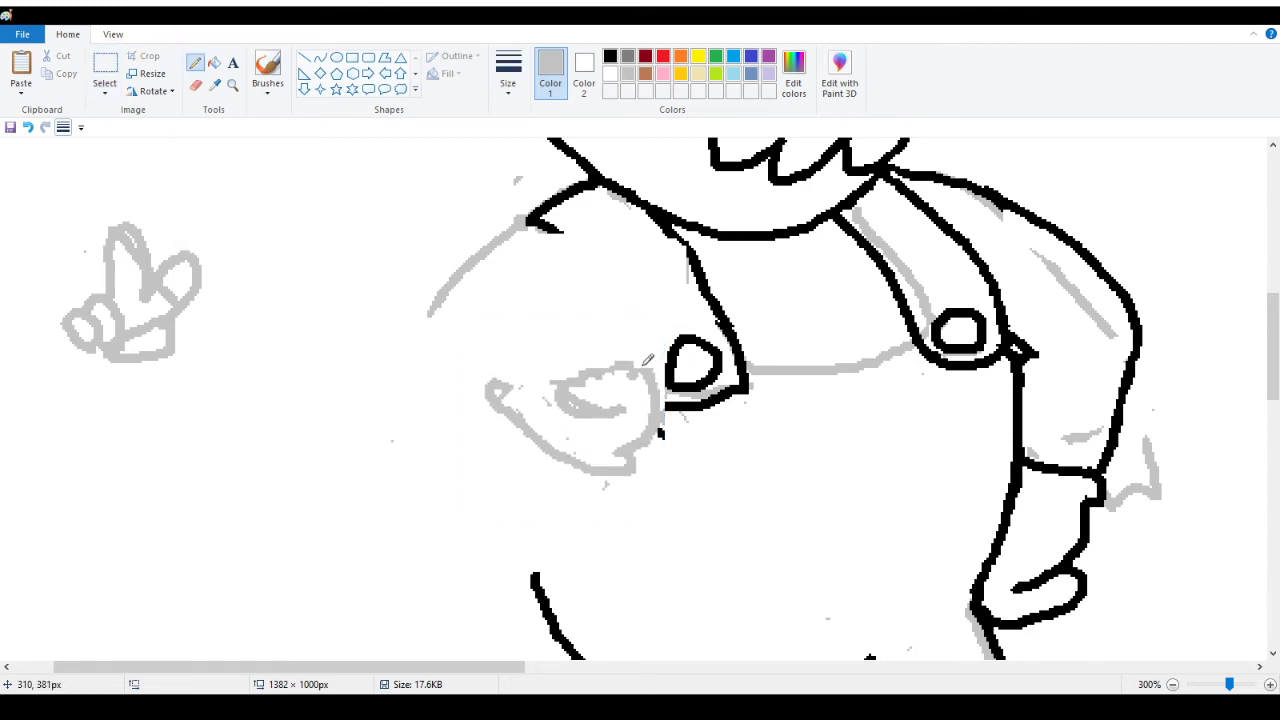
mouse_move(646, 360)
mouse_down()
mouse_move(671, 322)
mouse_move(671, 269)
mouse_move(649, 270)
mouse_move(624, 319)
mouse_move(570, 322)
mouse_move(586, 246)
mouse_move(604, 229)
mouse_move(630, 280)
mouse_move(630, 335)
mouse_up()
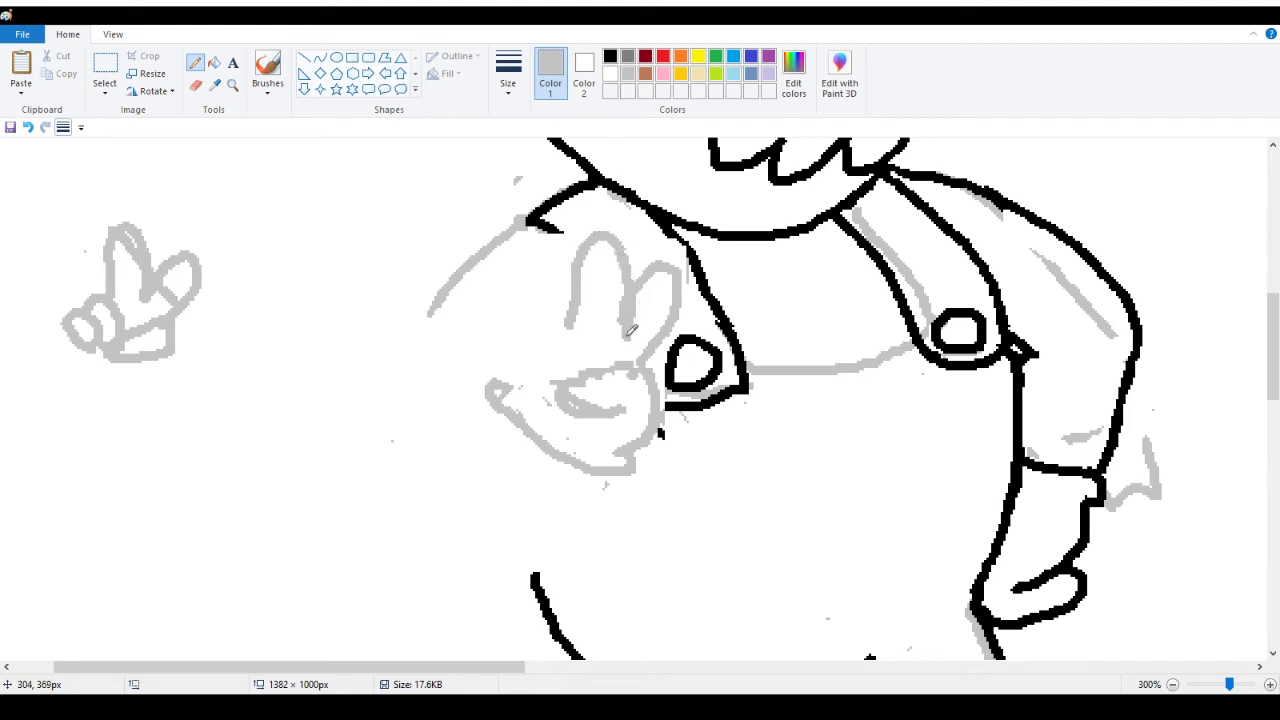
click(28, 127)
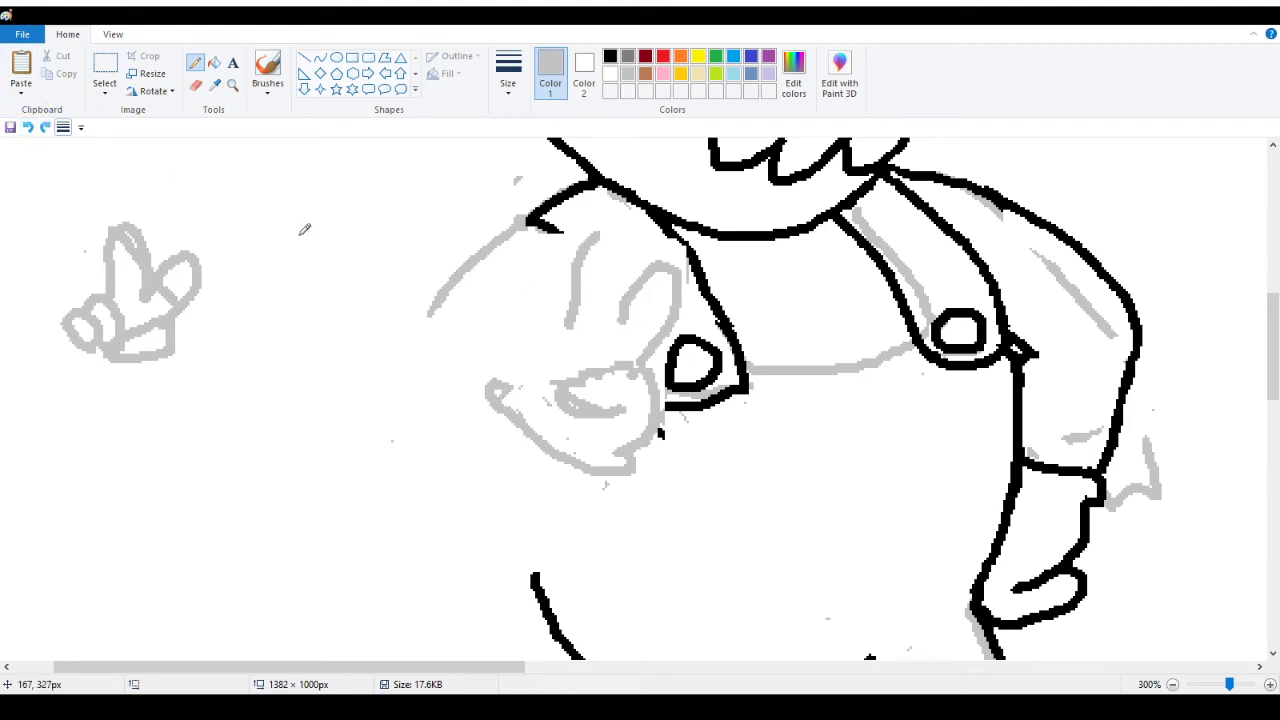
click(28, 127)
mouse_move(621, 314)
mouse_down()
mouse_move(583, 243)
mouse_move(551, 240)
mouse_move(539, 266)
mouse_move(581, 332)
mouse_up()
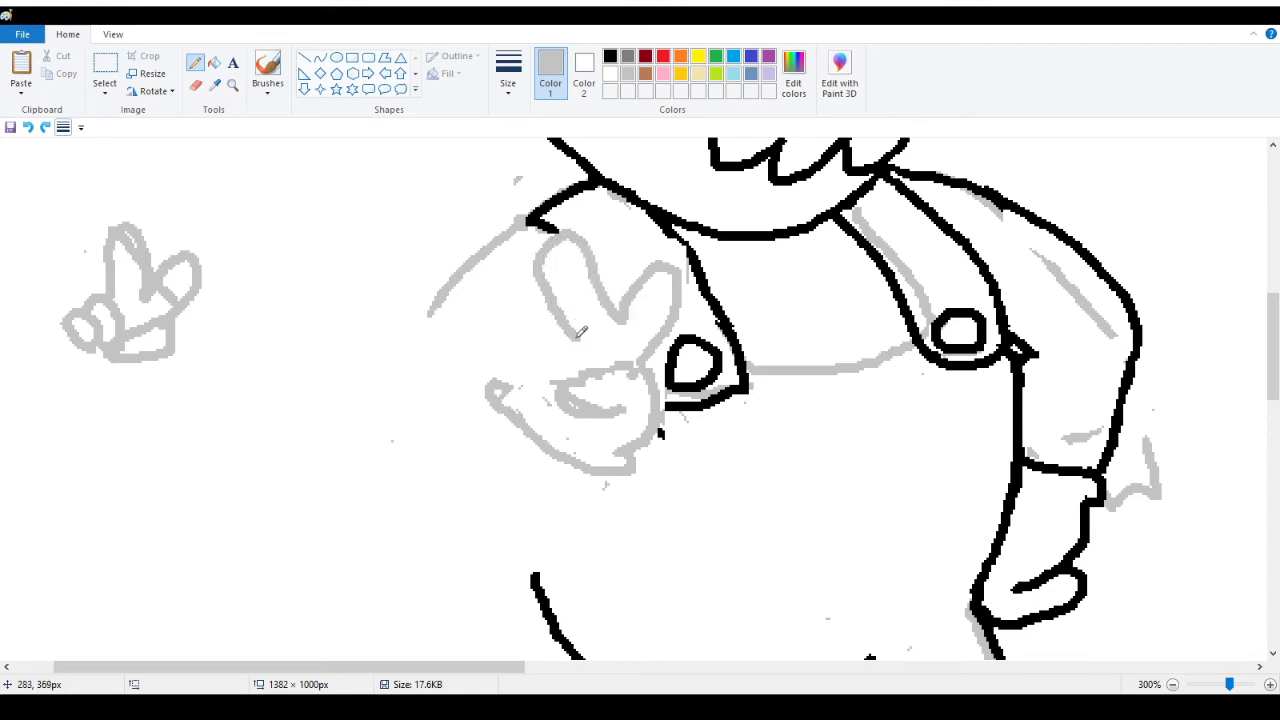
click(28, 127)
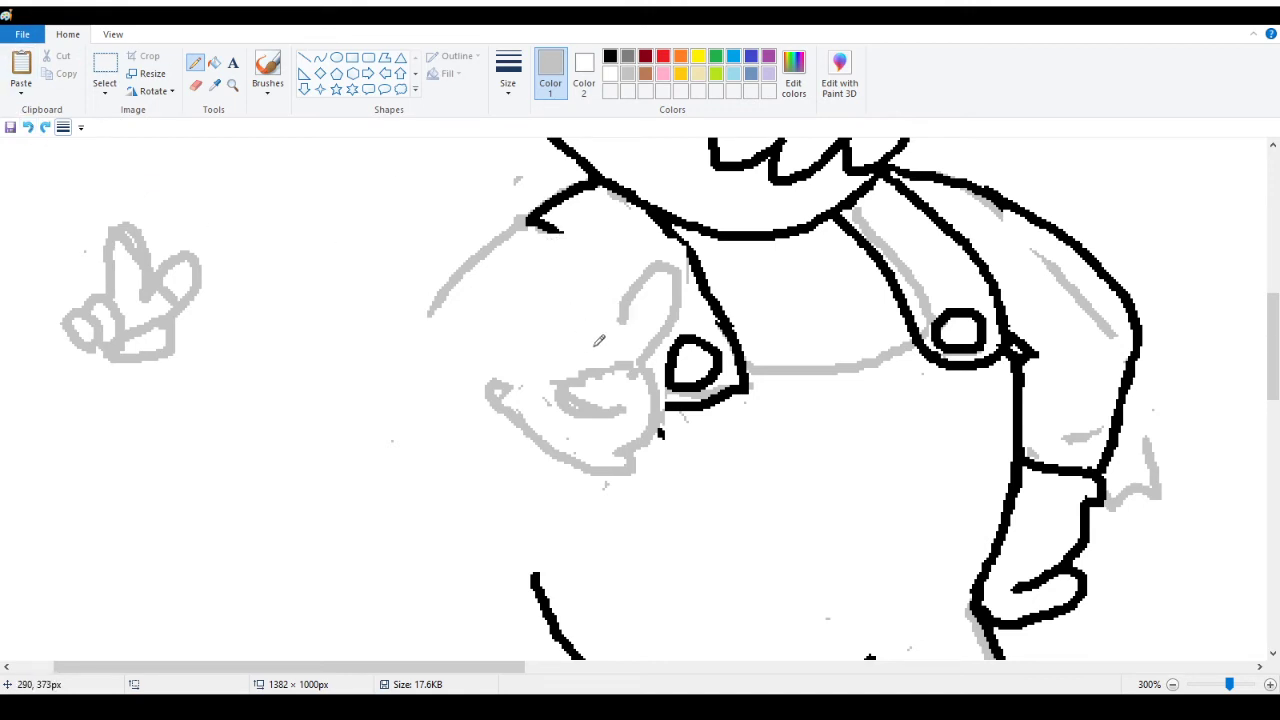
mouse_move(621, 320)
mouse_down()
mouse_move(610, 257)
mouse_move(579, 226)
mouse_move(563, 235)
mouse_move(558, 276)
mouse_move(578, 345)
mouse_up()
drag(632, 275, 622, 330)
drag(615, 272, 621, 331)
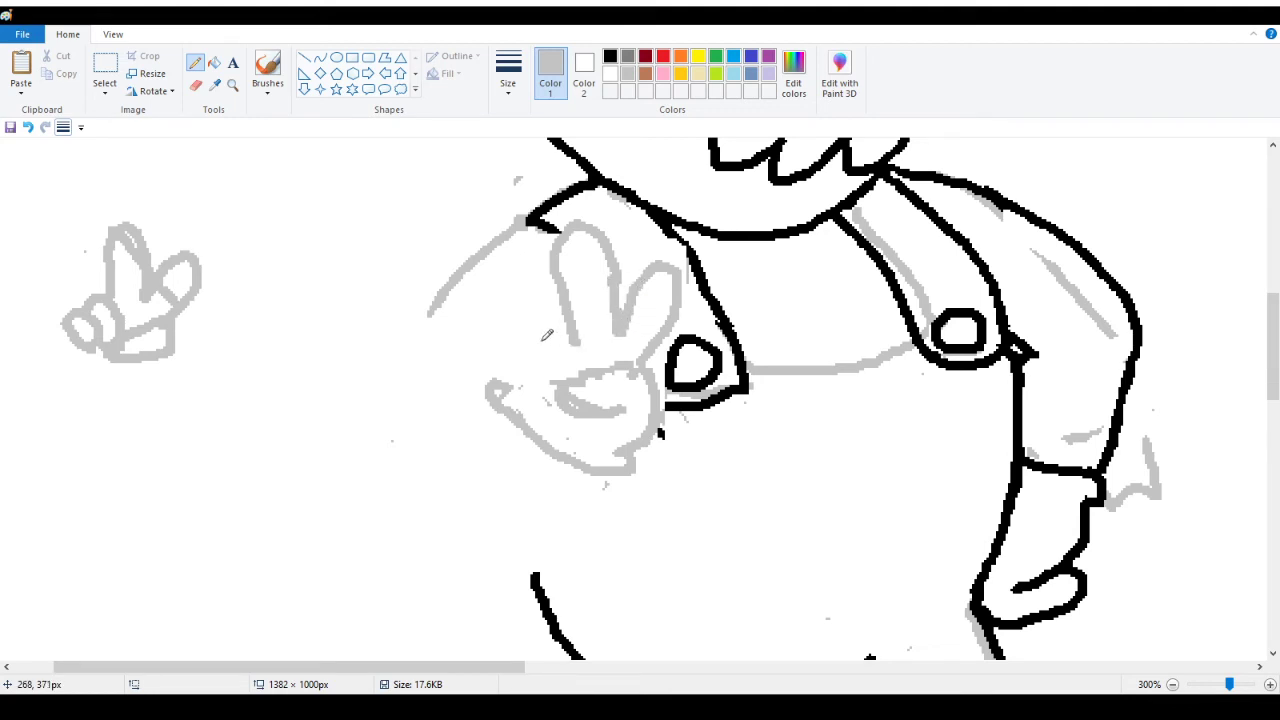
Sketch two overlapping curled fingers in light grey between the tall raised finger and the palm's outer corner
mouse_move(536, 340)
mouse_down()
mouse_move(566, 326)
mouse_move(603, 370)
mouse_up()
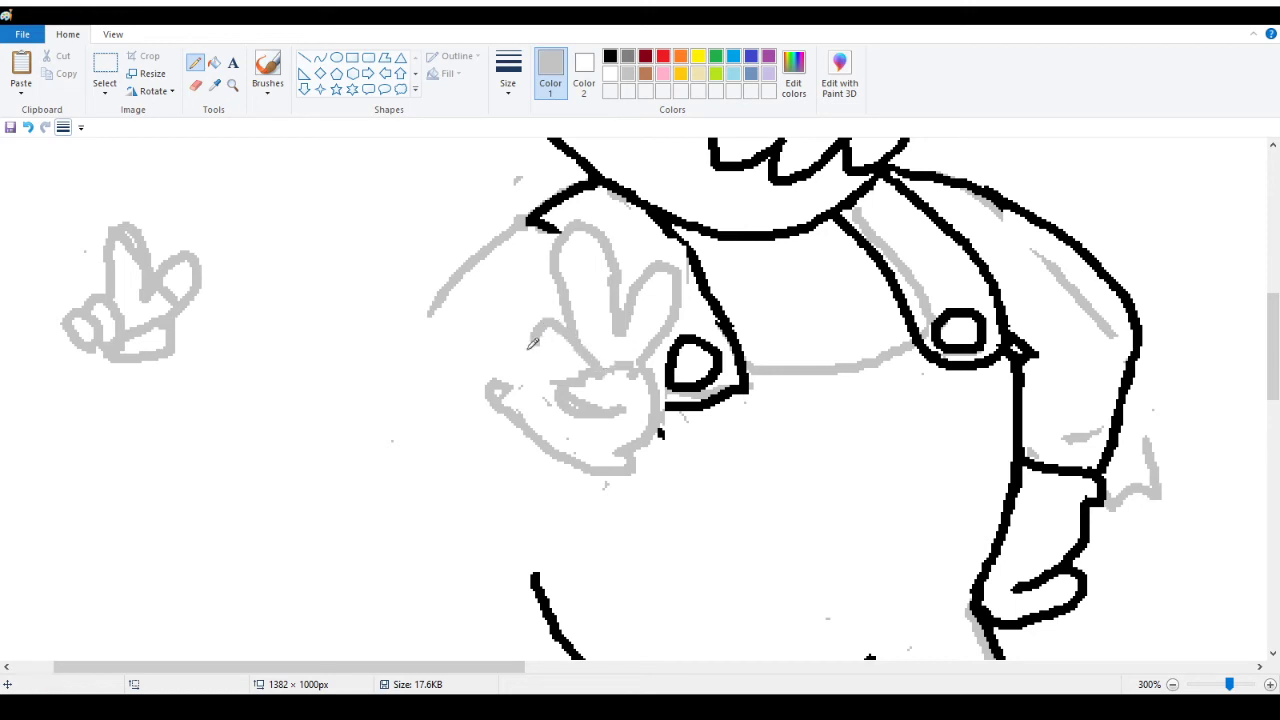
mouse_move(509, 369)
mouse_down()
mouse_move(502, 342)
mouse_move(548, 352)
mouse_move(562, 384)
mouse_move(551, 393)
mouse_up()
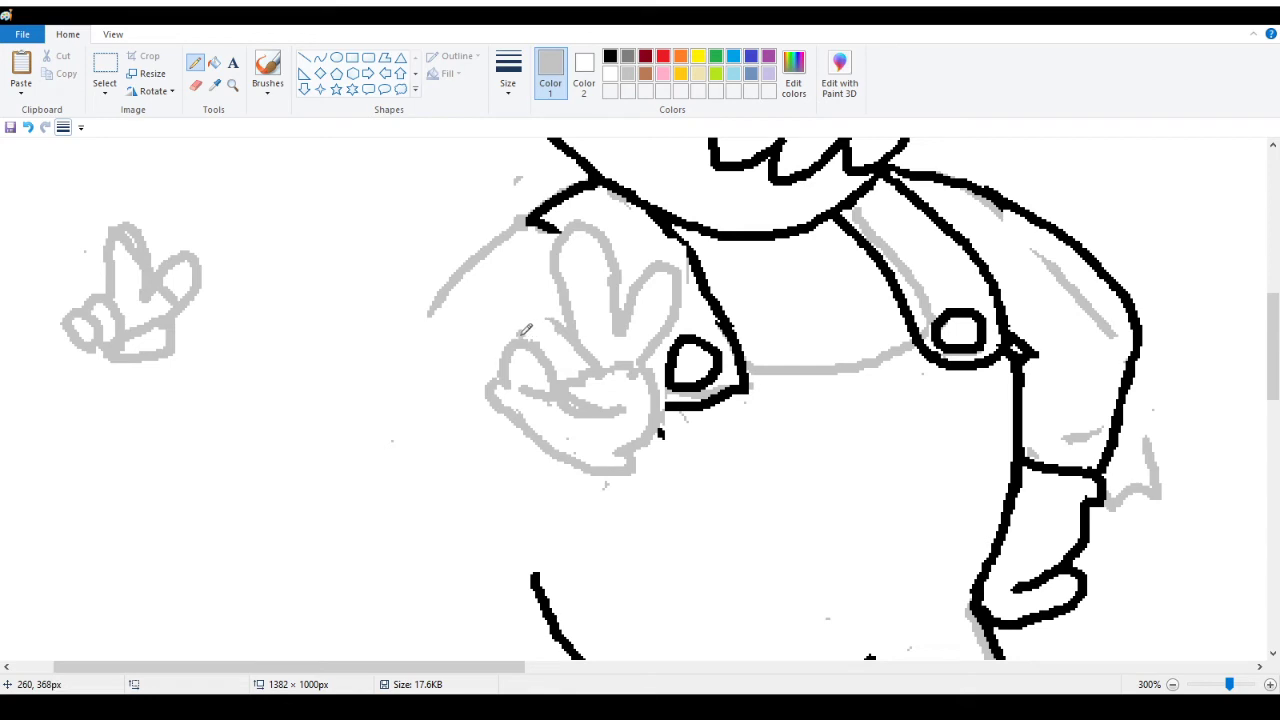
mouse_move(520, 335)
mouse_down()
mouse_move(540, 308)
mouse_move(561, 325)
mouse_up()
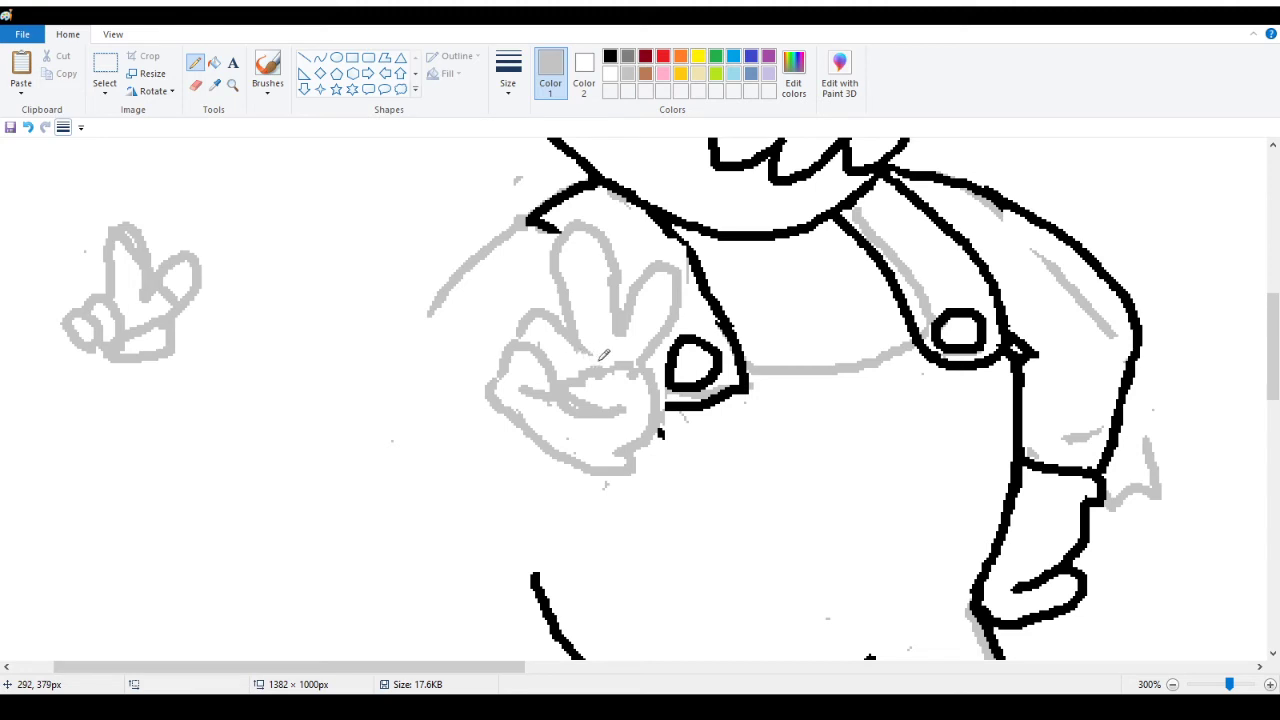
mouse_move(589, 337)
mouse_down()
mouse_move(560, 320)
mouse_move(564, 335)
mouse_up()
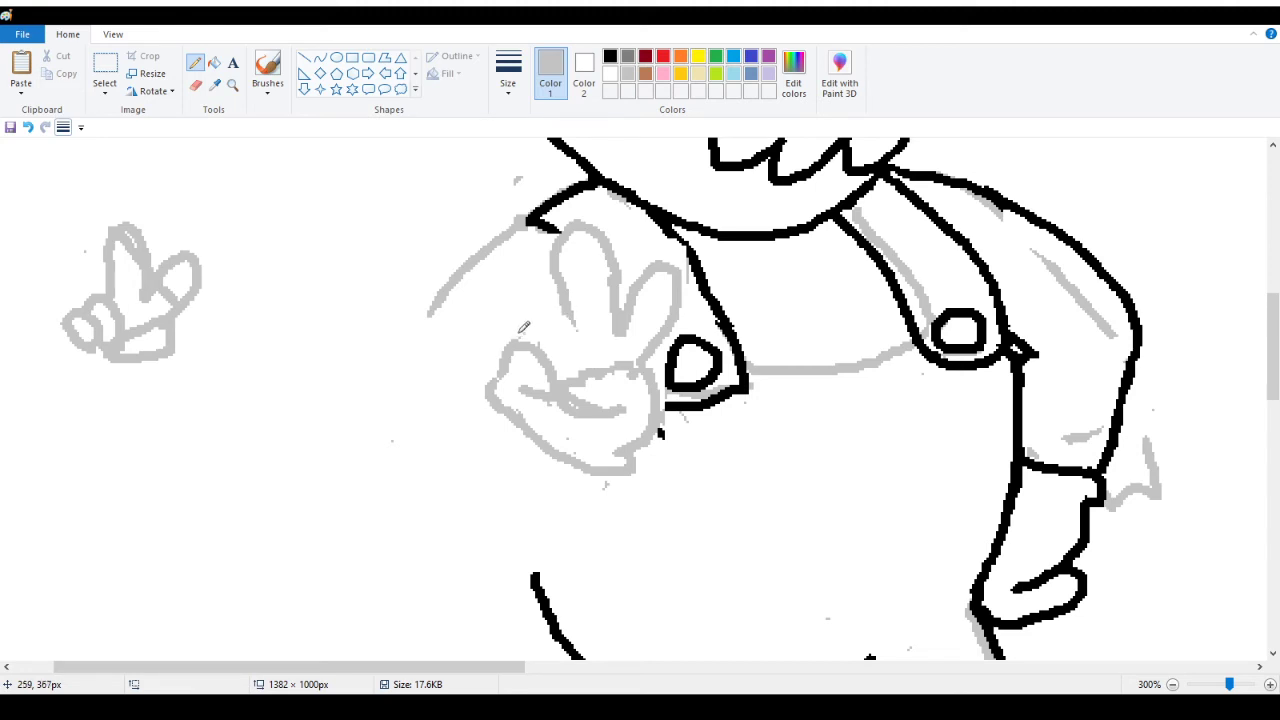
mouse_move(523, 340)
mouse_down()
mouse_move(548, 308)
mouse_move(574, 312)
mouse_move(590, 366)
mouse_up()
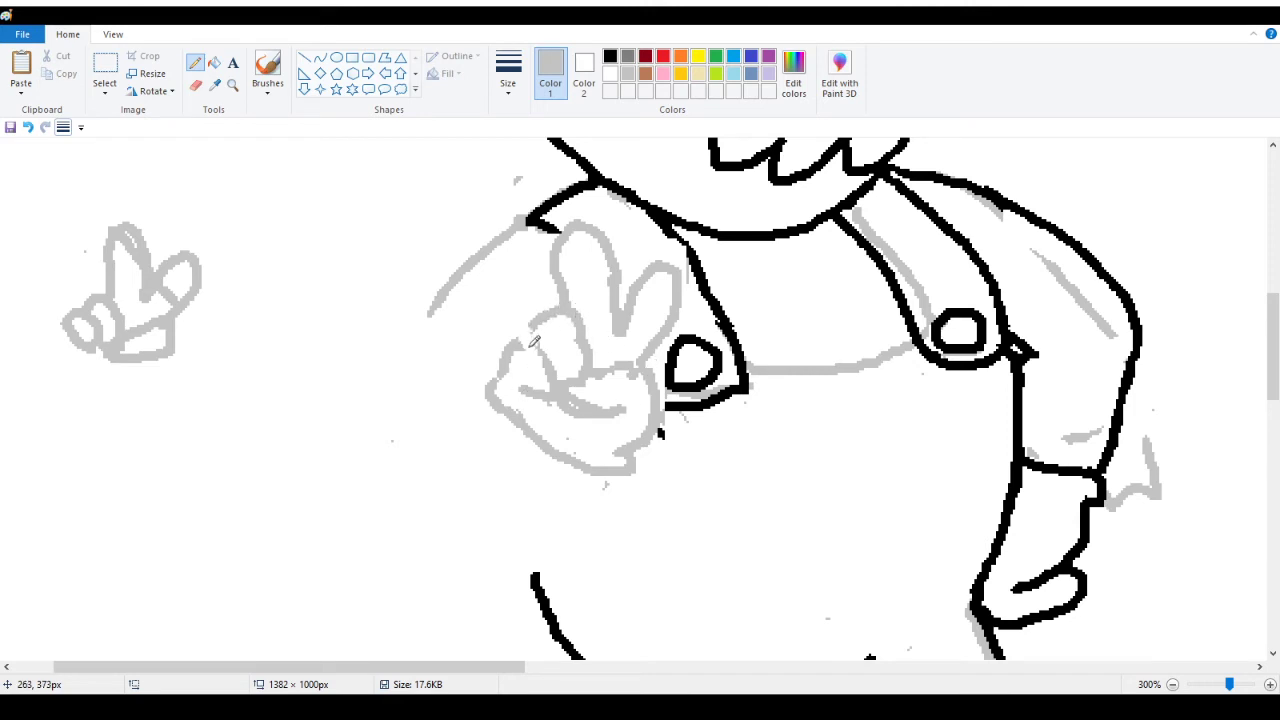
Undo the outer curled finger, then re-sketch two narrower curled fingers in light grey and close the palm's outer corner
key(ctrl+z)
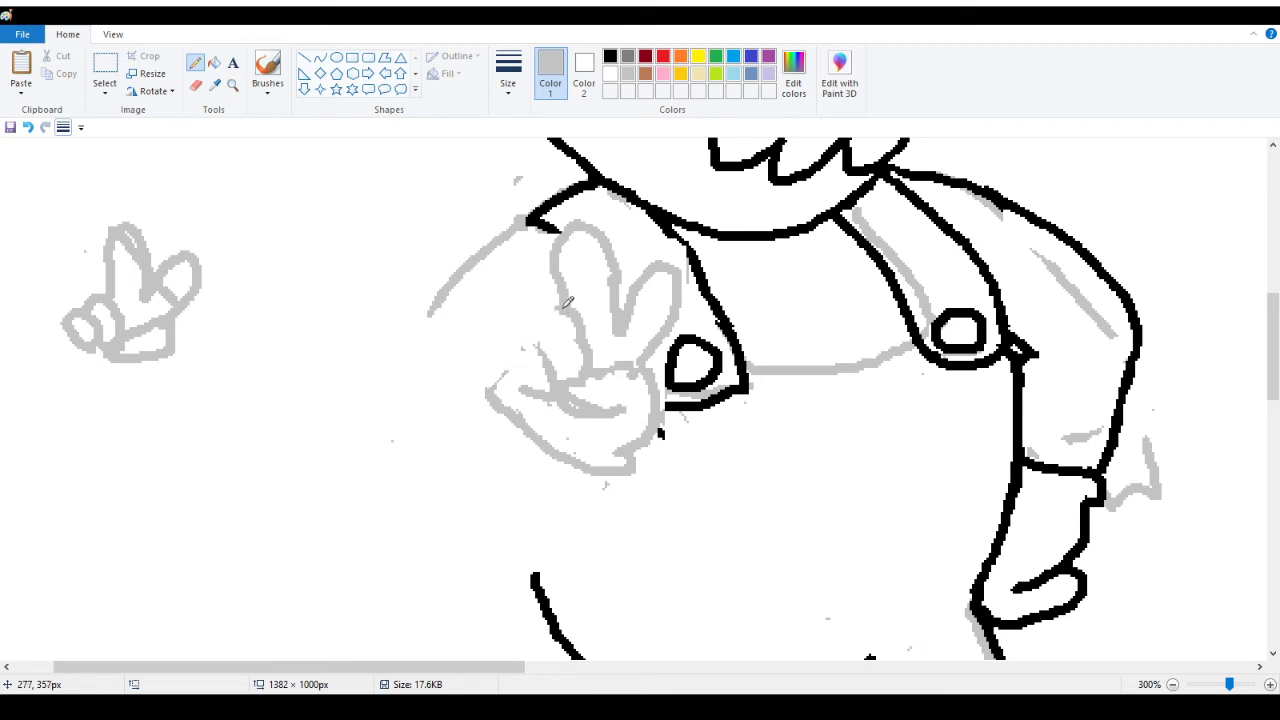
mouse_move(566, 310)
mouse_down()
mouse_move(501, 332)
mouse_move(519, 309)
mouse_move(545, 352)
mouse_up()
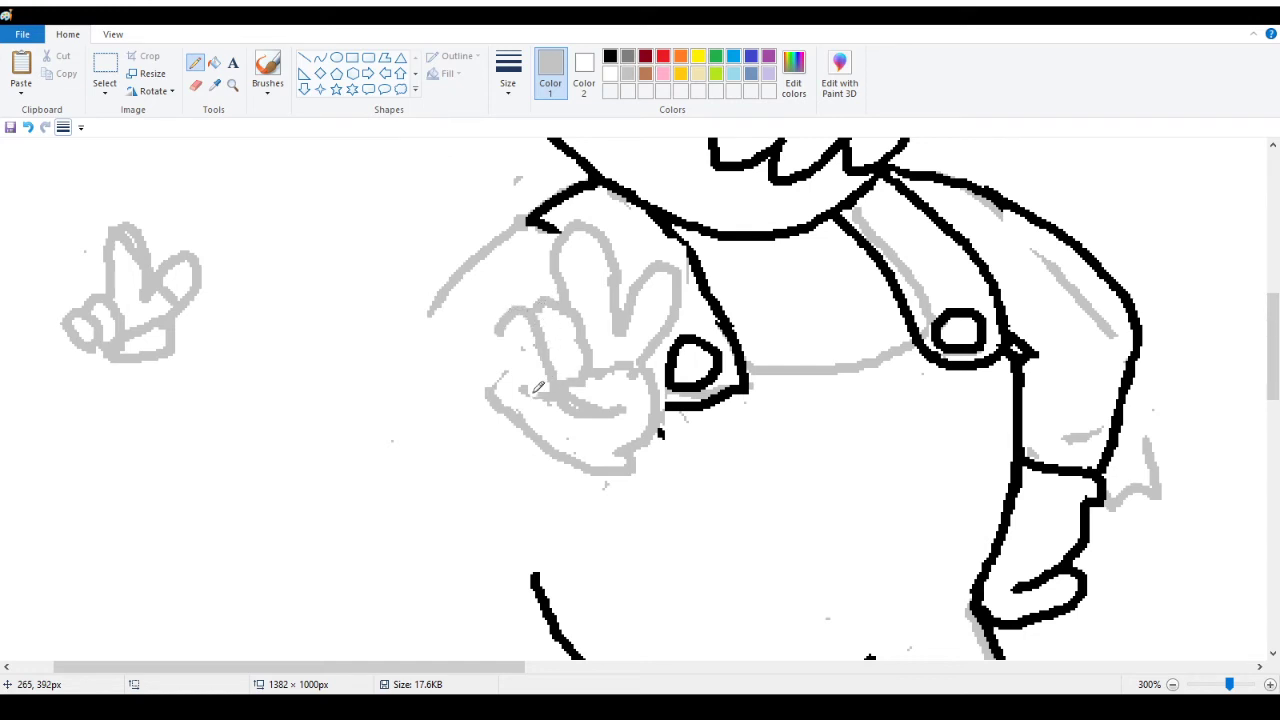
mouse_move(548, 369)
mouse_down()
mouse_move(510, 356)
mouse_move(503, 330)
mouse_up()
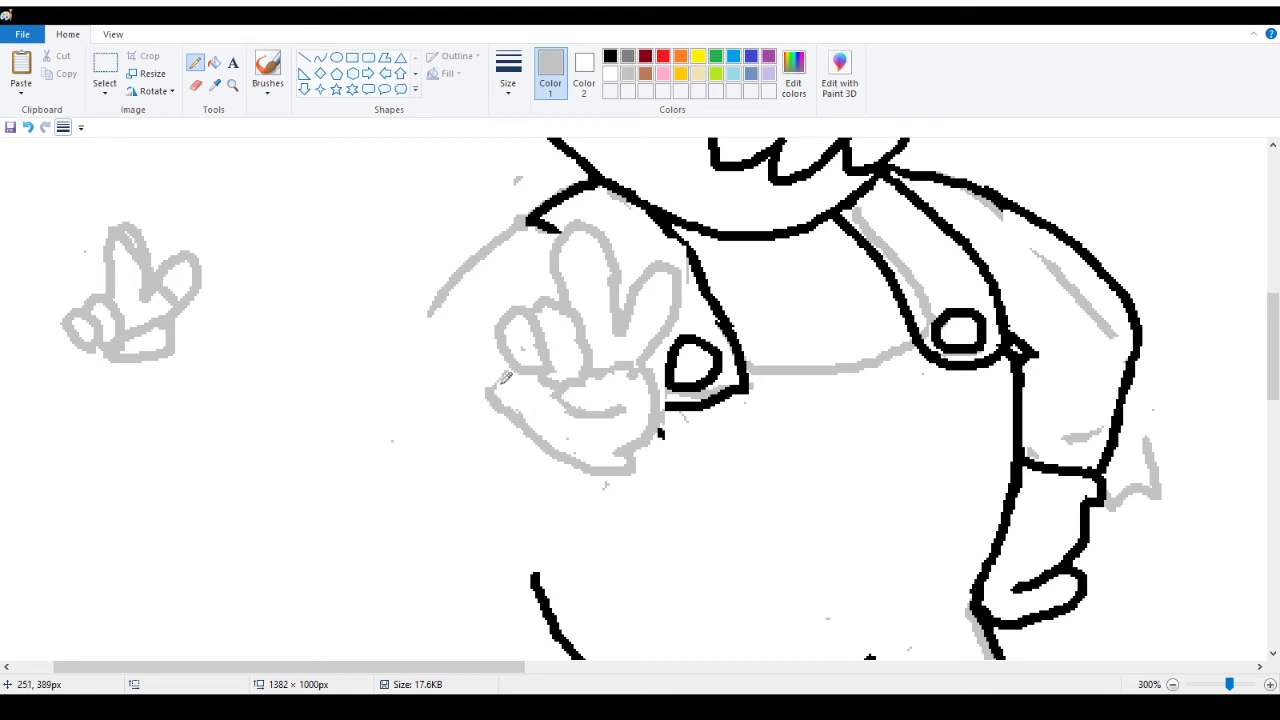
drag(491, 384, 506, 362)
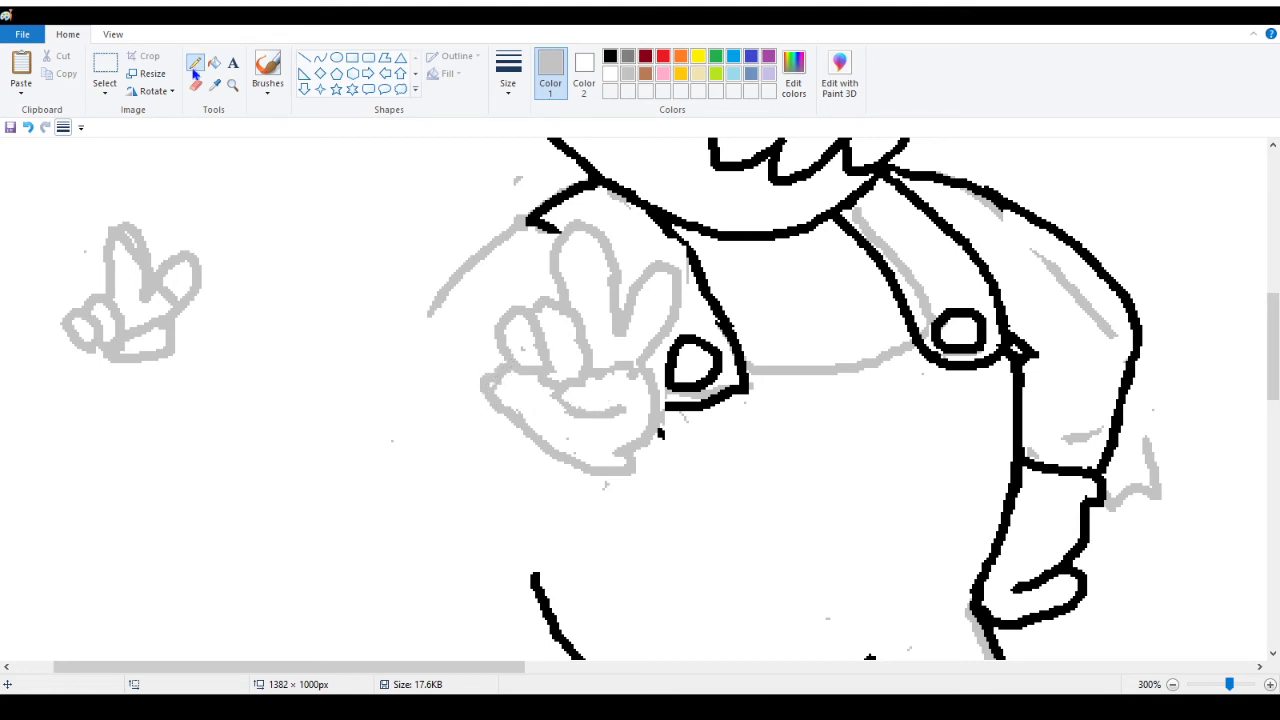
Erase both curled fingers and the crease lines inside the left hand's palm
click(232, 84)
right_click(206, 194)
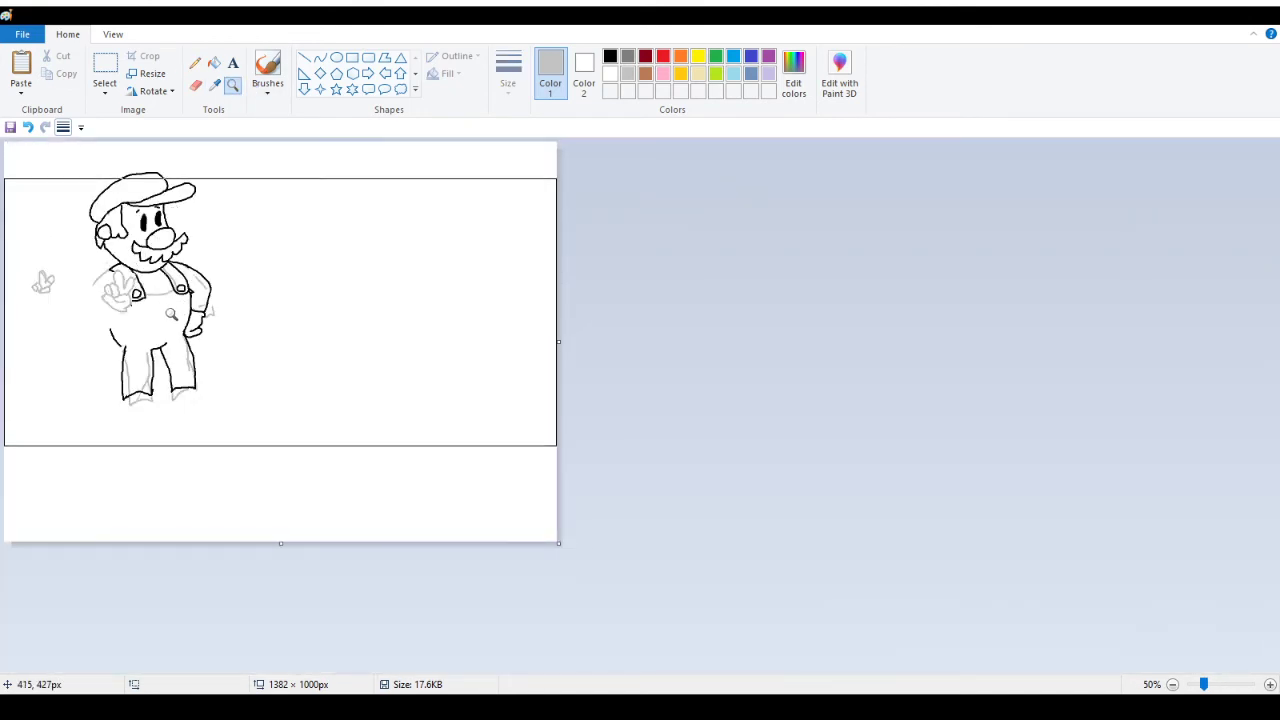
click(470, 312)
click(408, 382)
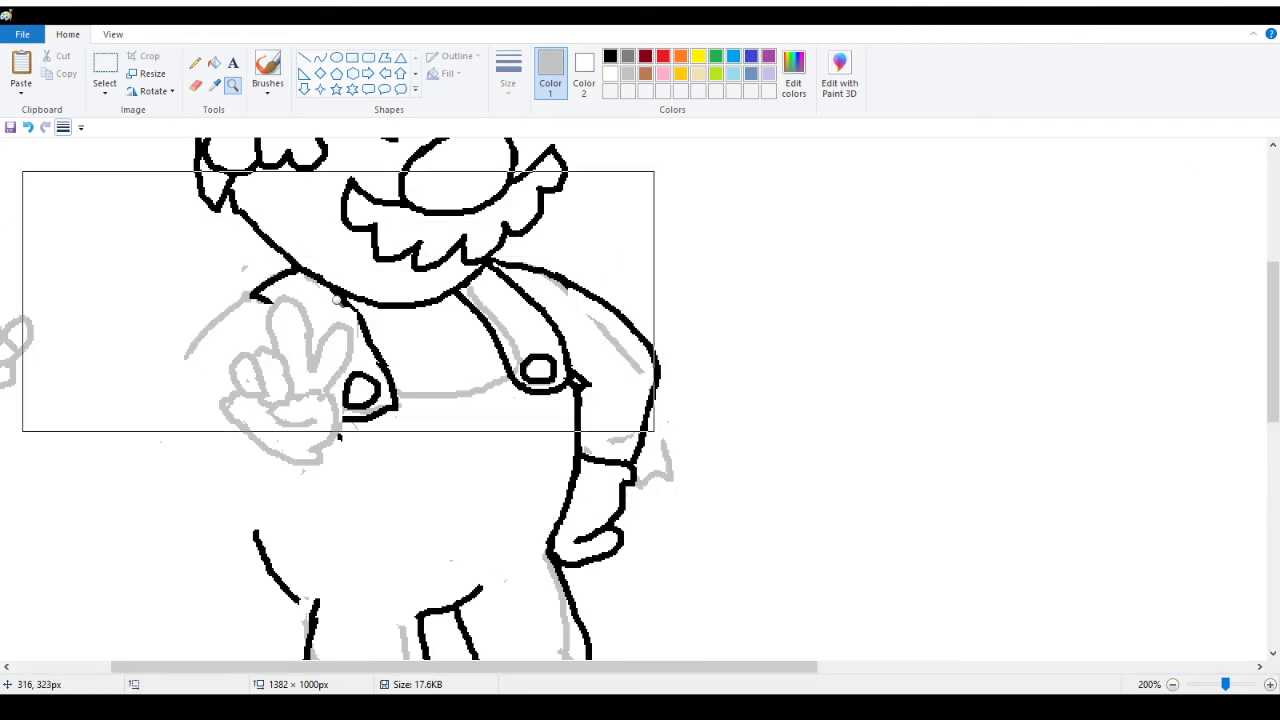
click(313, 160)
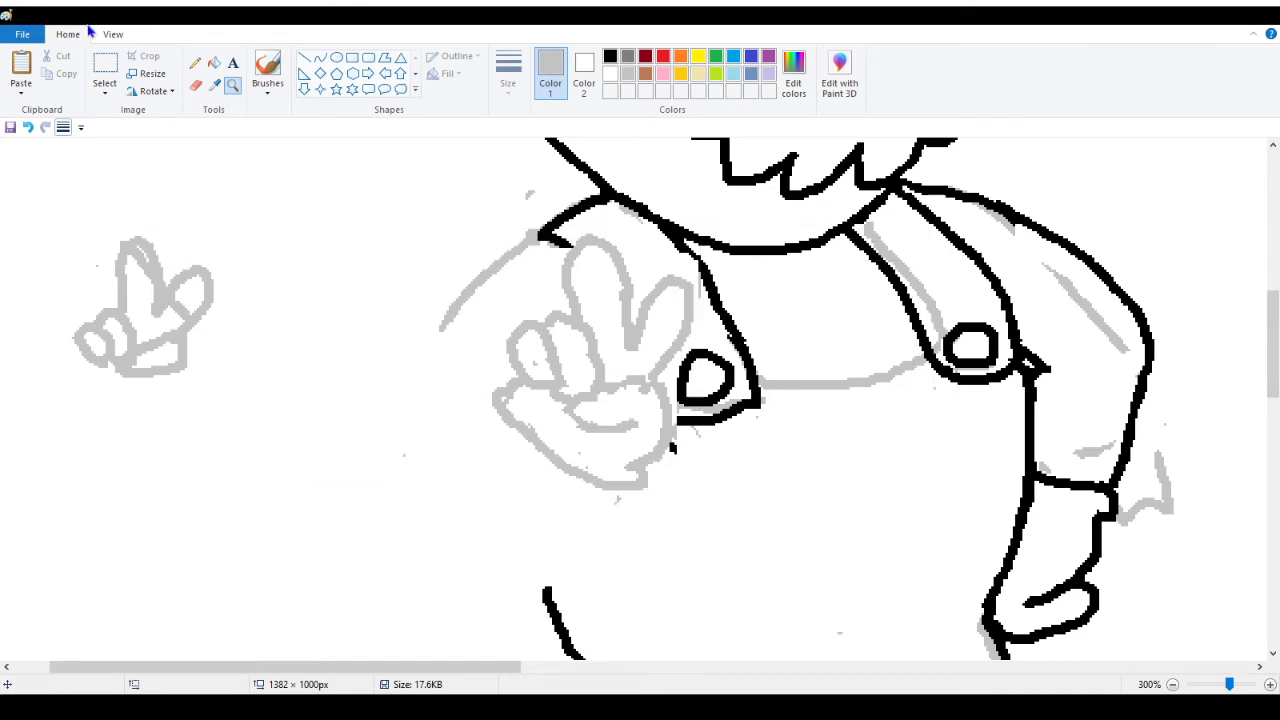
click(195, 85)
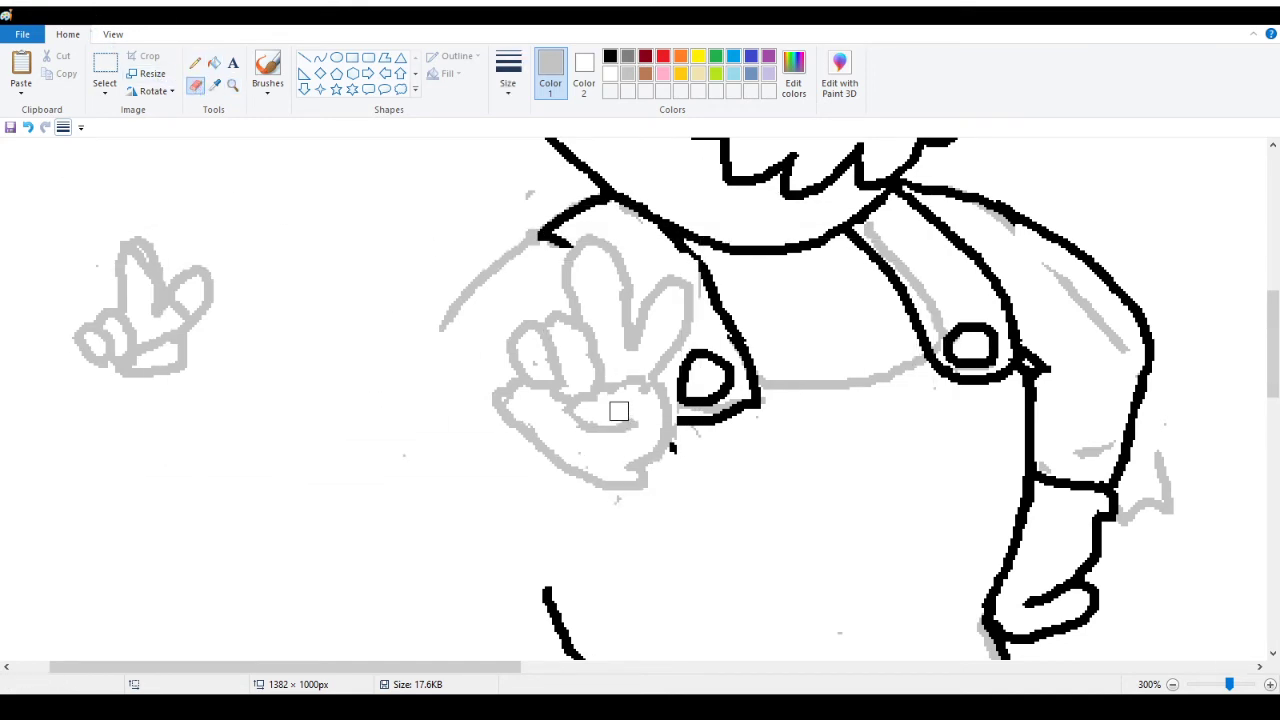
mouse_move(620, 411)
mouse_down()
mouse_move(587, 387)
mouse_move(568, 411)
mouse_move(587, 430)
mouse_move(631, 409)
mouse_move(602, 425)
mouse_move(573, 370)
mouse_move(580, 346)
mouse_move(523, 337)
mouse_move(537, 382)
mouse_move(563, 375)
mouse_move(522, 339)
mouse_move(506, 353)
mouse_move(563, 334)
mouse_up()
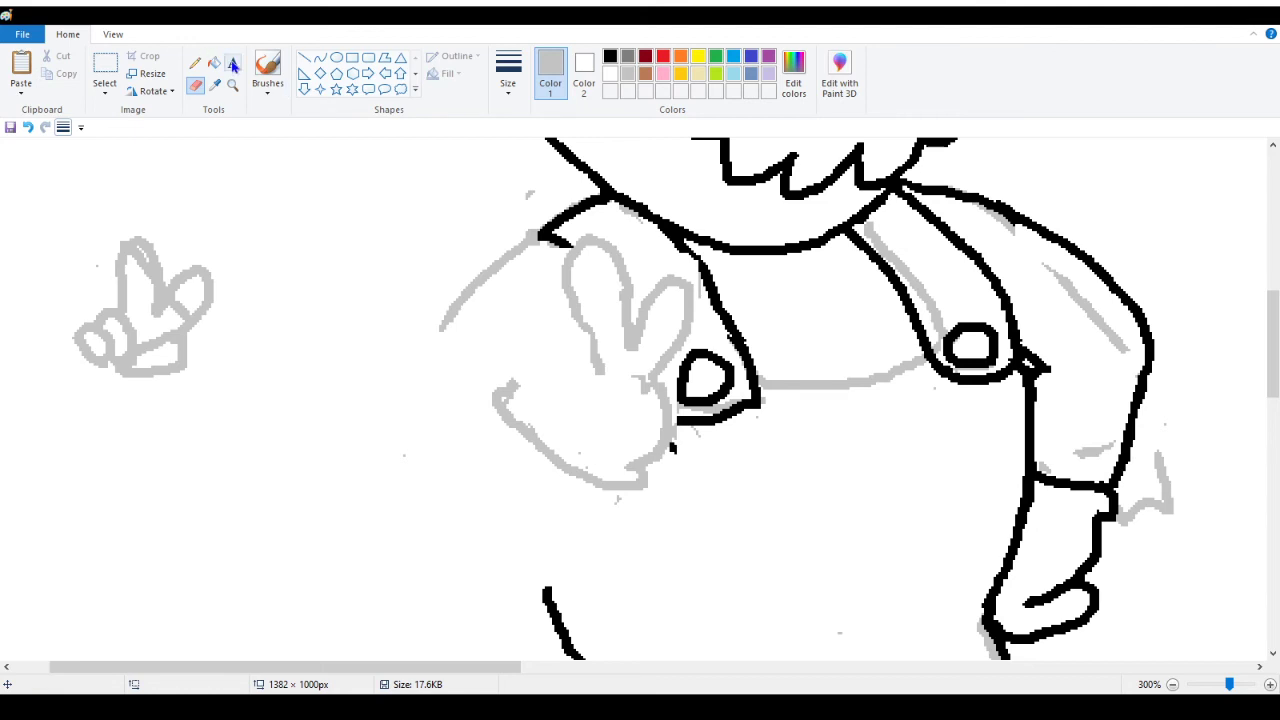
Erase the two raised fingers of the left hand, keeping the palm outline and the short finger's lower edge
click(195, 63)
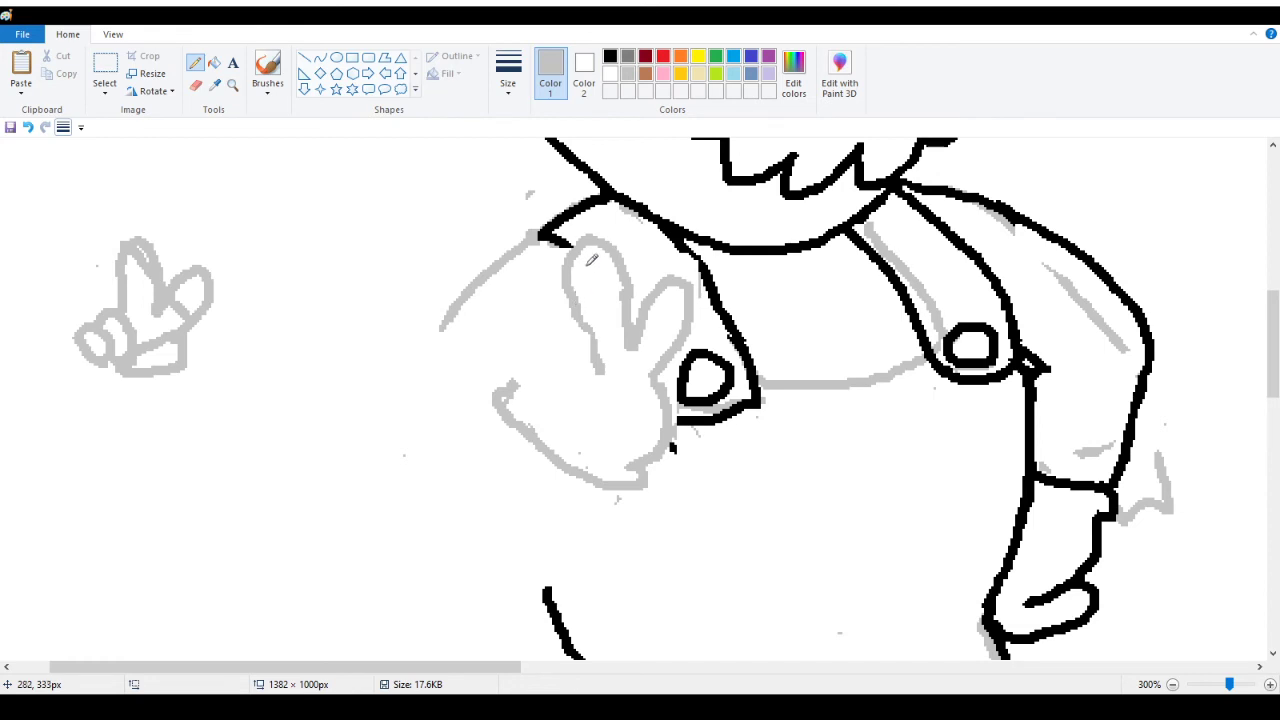
click(195, 85)
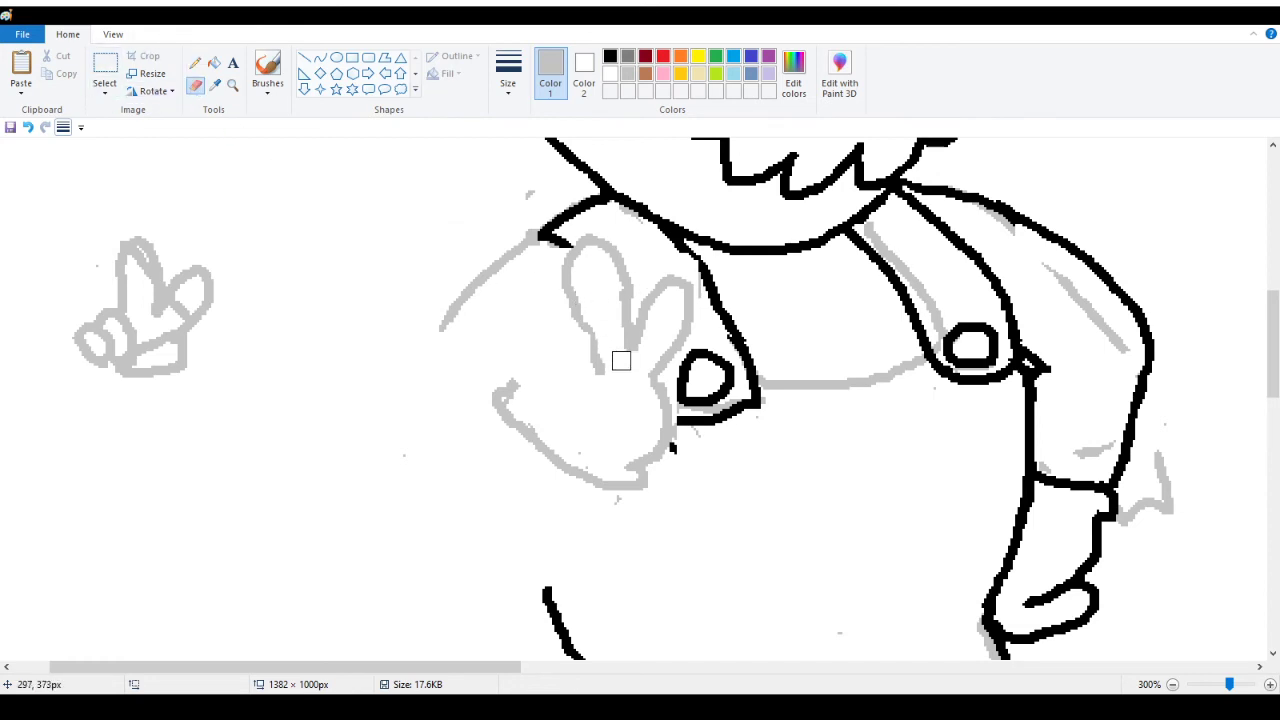
mouse_move(621, 361)
mouse_down()
mouse_move(564, 293)
mouse_move(568, 262)
mouse_move(592, 236)
mouse_move(614, 262)
mouse_move(626, 343)
mouse_move(633, 301)
mouse_move(645, 346)
mouse_move(684, 289)
mouse_up()
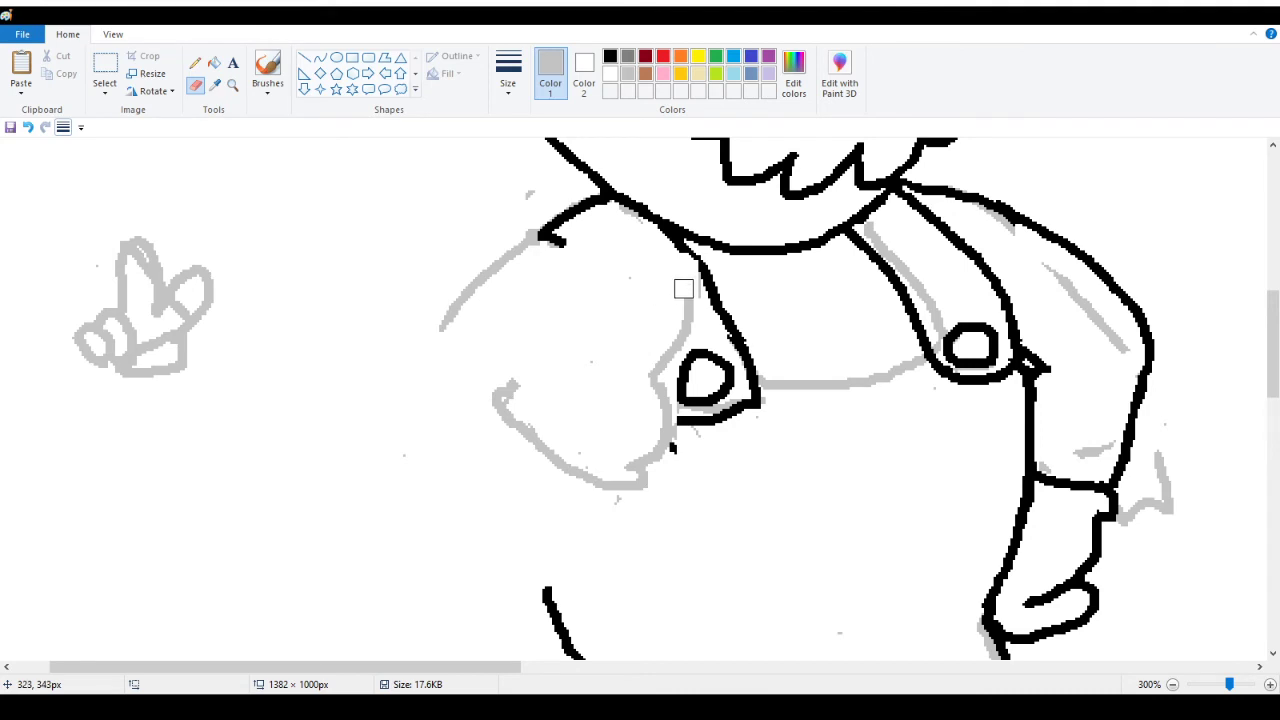
Sketch two raised fingers in light grey above the palm, a short slanted one beside the strap and a tall upright one
click(195, 62)
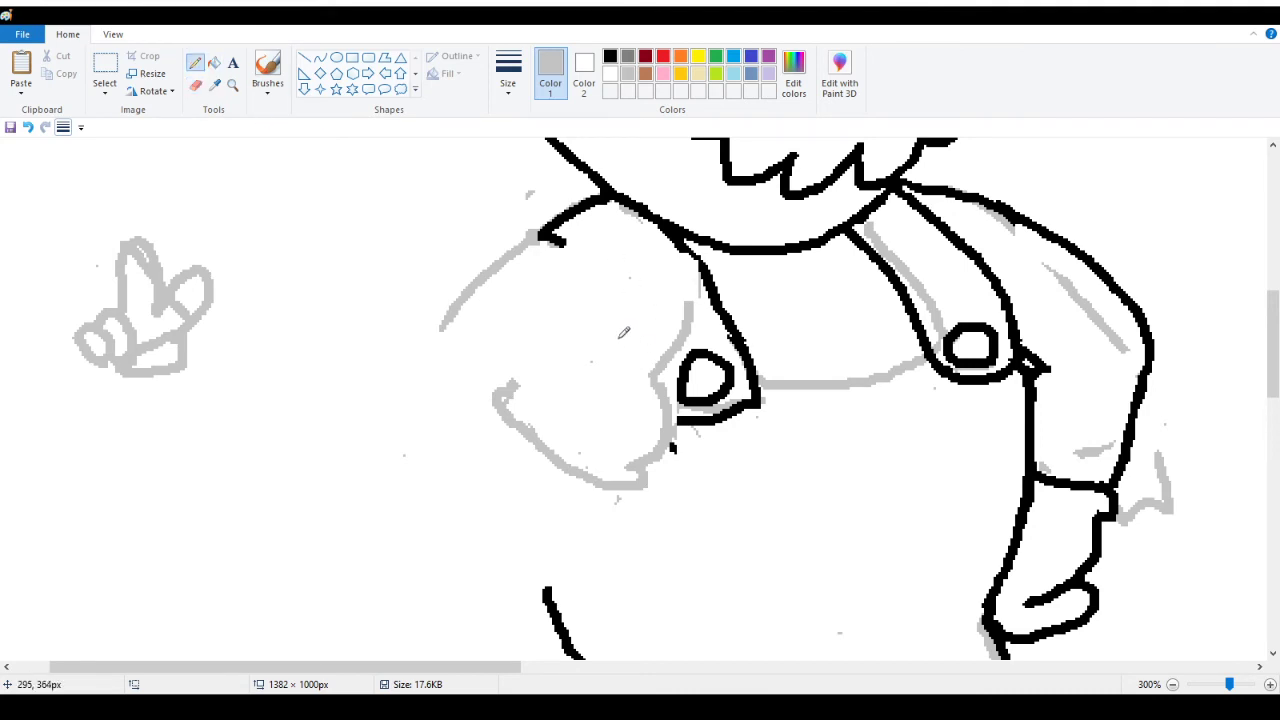
mouse_move(628, 332)
mouse_down()
mouse_move(673, 272)
mouse_move(697, 318)
mouse_up()
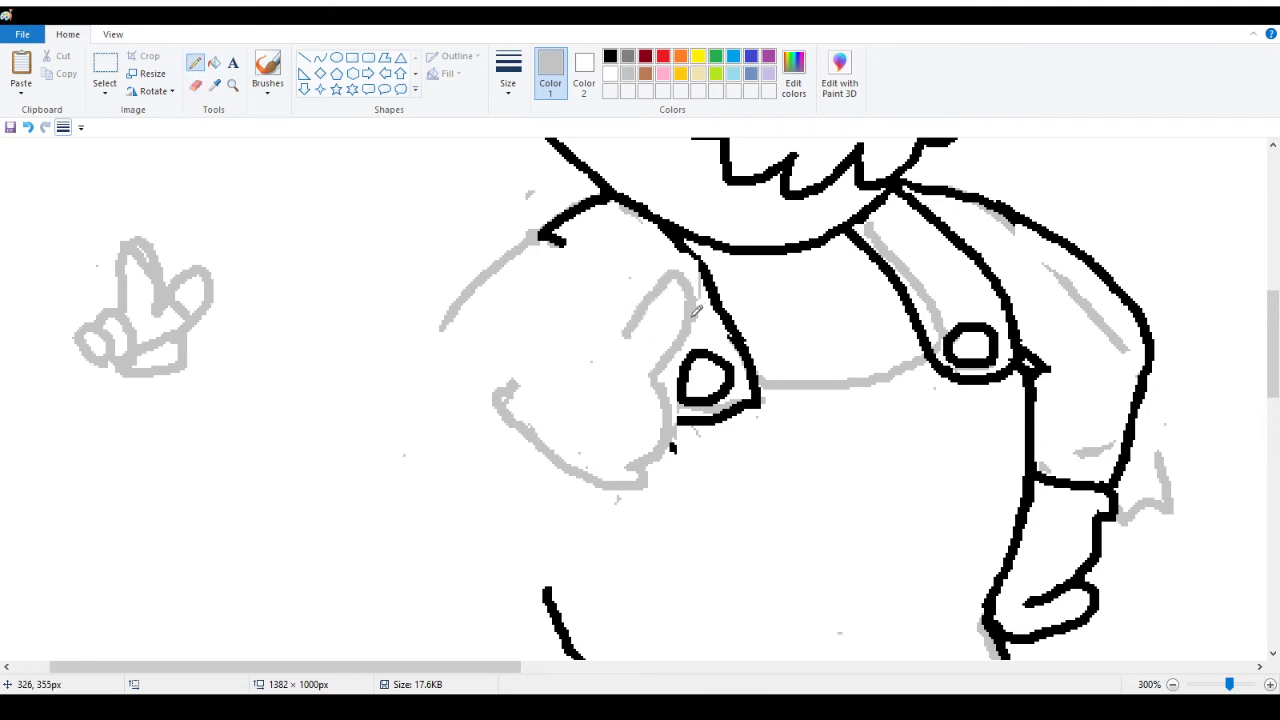
mouse_move(580, 311)
mouse_down()
mouse_move(620, 226)
mouse_move(632, 232)
mouse_move(643, 284)
mouse_move(624, 338)
mouse_up()
mouse_move(624, 256)
mouse_down()
mouse_move(622, 226)
mouse_move(590, 275)
mouse_move(602, 212)
mouse_move(588, 236)
mouse_move(588, 352)
mouse_up()
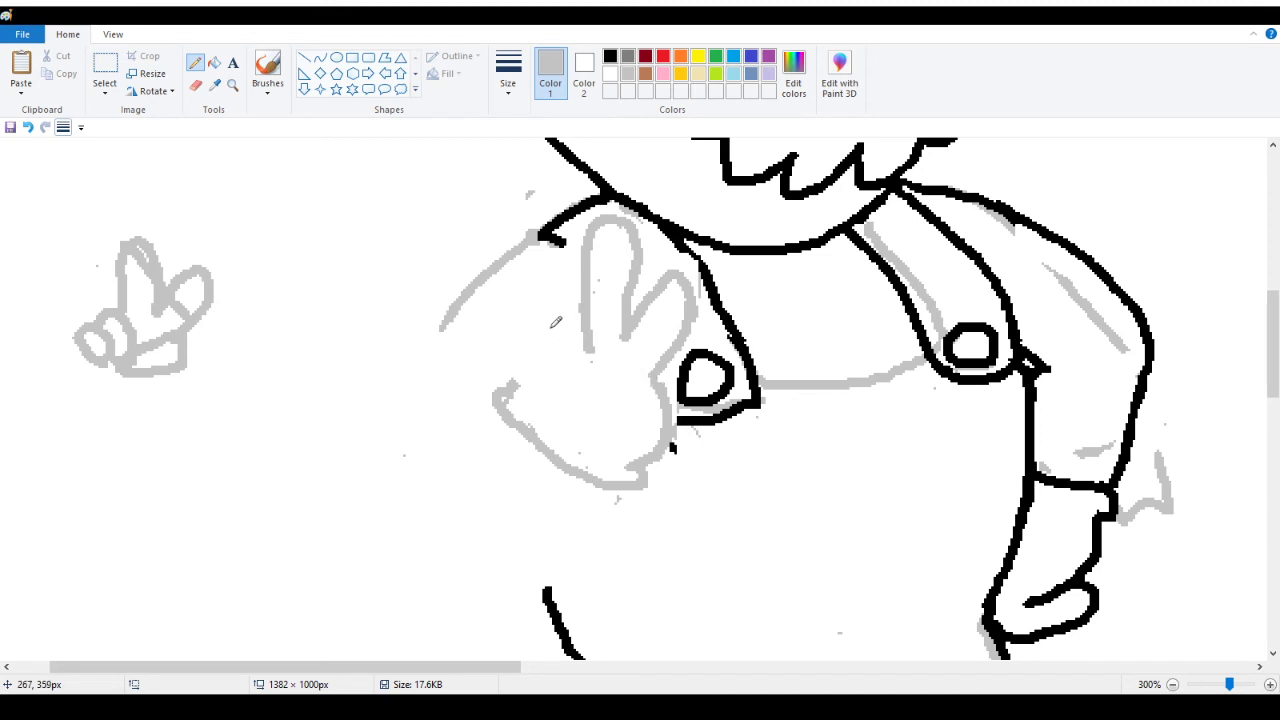
Sketch two curled fingers in light grey beside the tall finger, and a thumb folded across the palm with a short crease
mouse_move(543, 338)
mouse_down()
mouse_move(558, 312)
mouse_move(576, 316)
mouse_move(607, 385)
mouse_up()
mouse_move(513, 338)
mouse_down()
mouse_move(556, 330)
mouse_move(572, 371)
mouse_move(569, 313)
mouse_move(574, 334)
mouse_move(555, 318)
mouse_move(592, 318)
mouse_move(610, 355)
mouse_up()
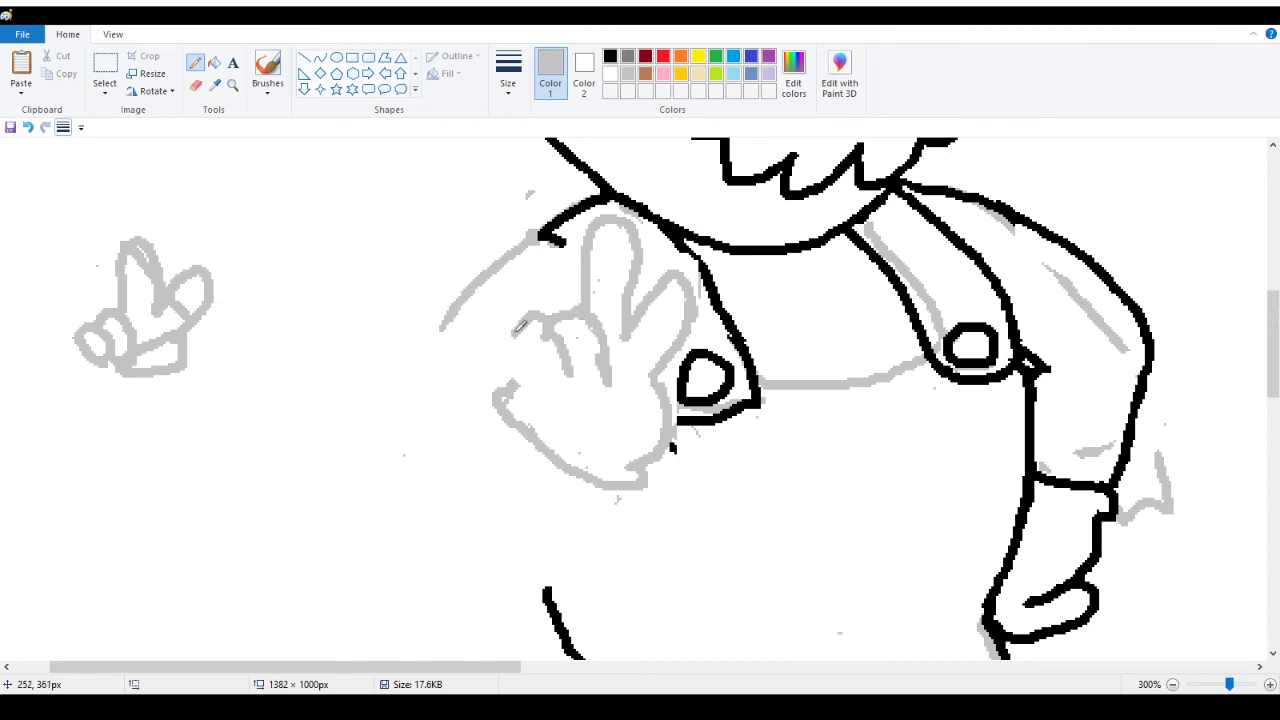
mouse_move(530, 315)
mouse_down()
mouse_move(515, 389)
mouse_move(528, 391)
mouse_move(532, 372)
mouse_move(560, 395)
mouse_move(572, 361)
mouse_up()
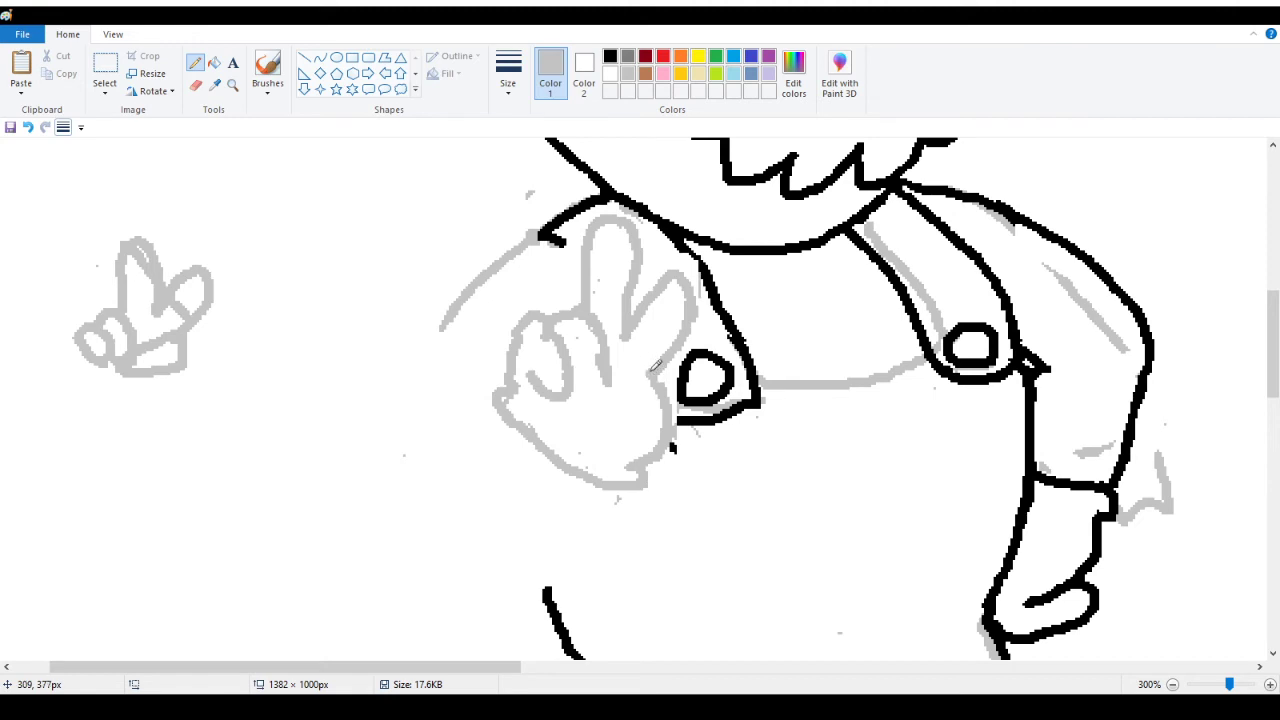
mouse_move(652, 365)
mouse_down()
mouse_move(618, 346)
mouse_move(577, 377)
mouse_move(585, 404)
mouse_move(636, 398)
mouse_move(616, 376)
mouse_up()
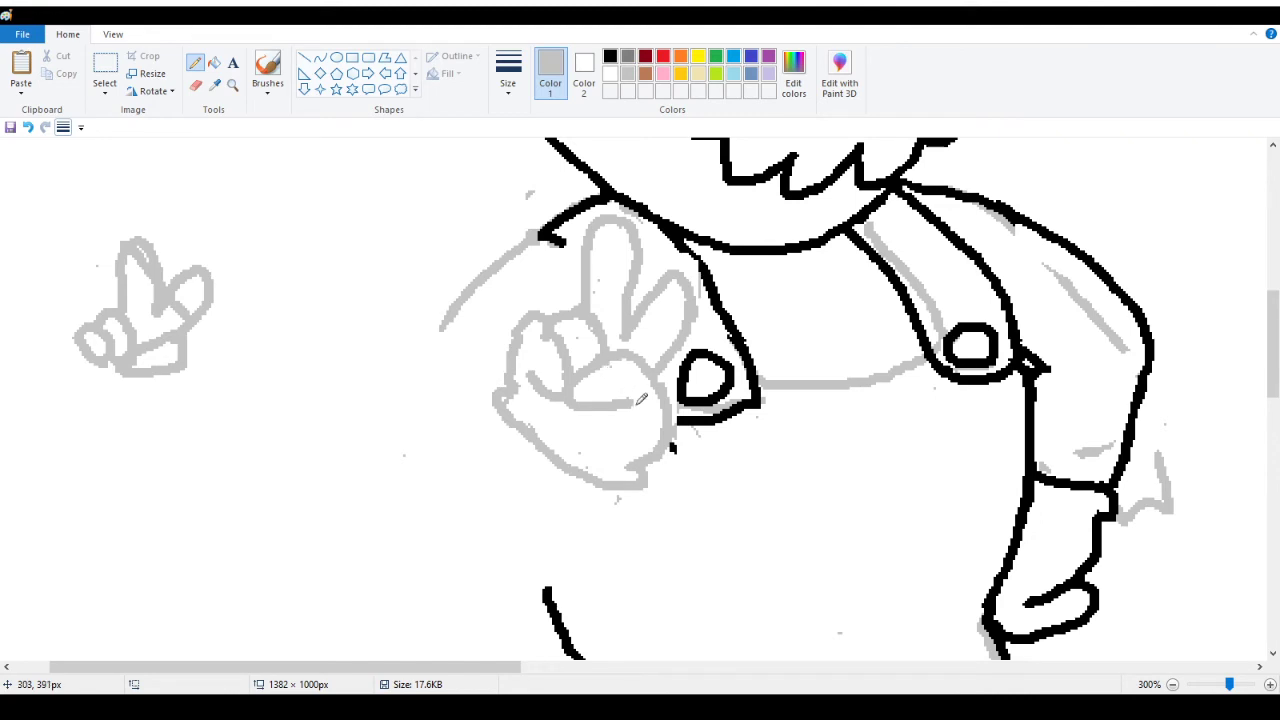
mouse_move(612, 406)
mouse_down()
mouse_move(626, 414)
mouse_move(622, 436)
mouse_up()
Redraw the top of the inner curled finger in light grey as a rounded arc meeting the tall raised finger
click(232, 84)
right_click(204, 251)
right_click(204, 251)
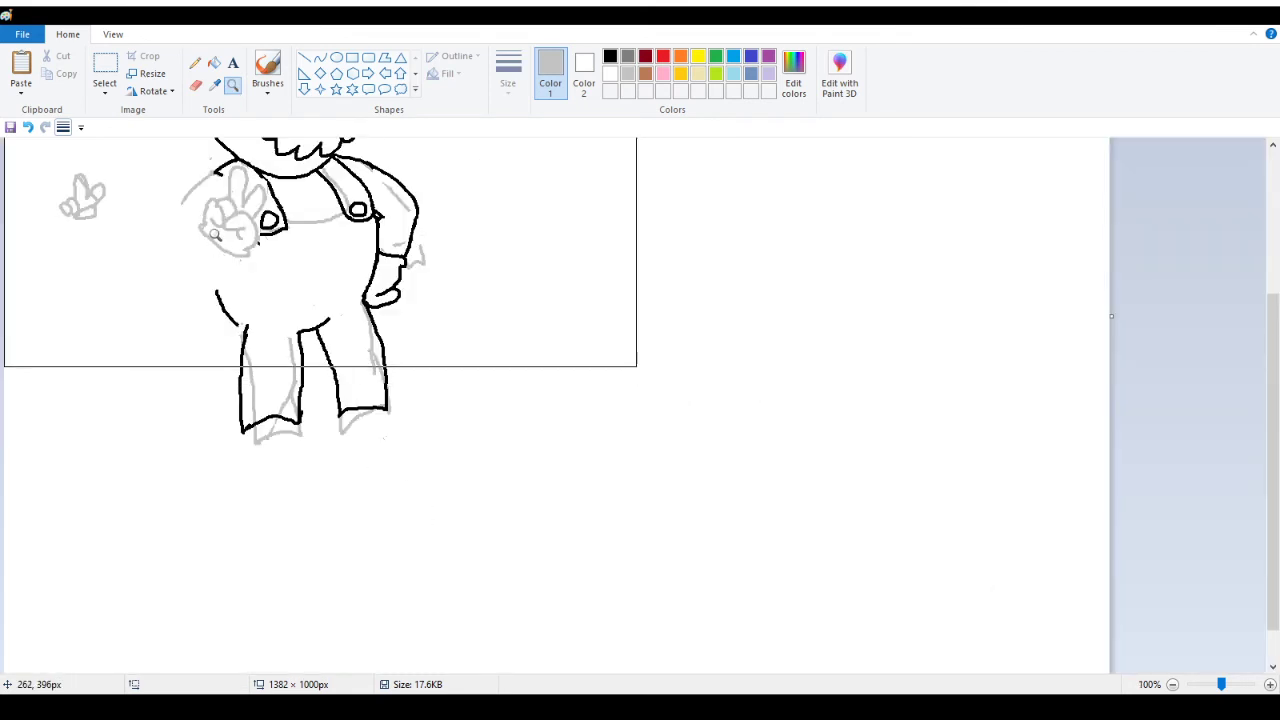
click(212, 234)
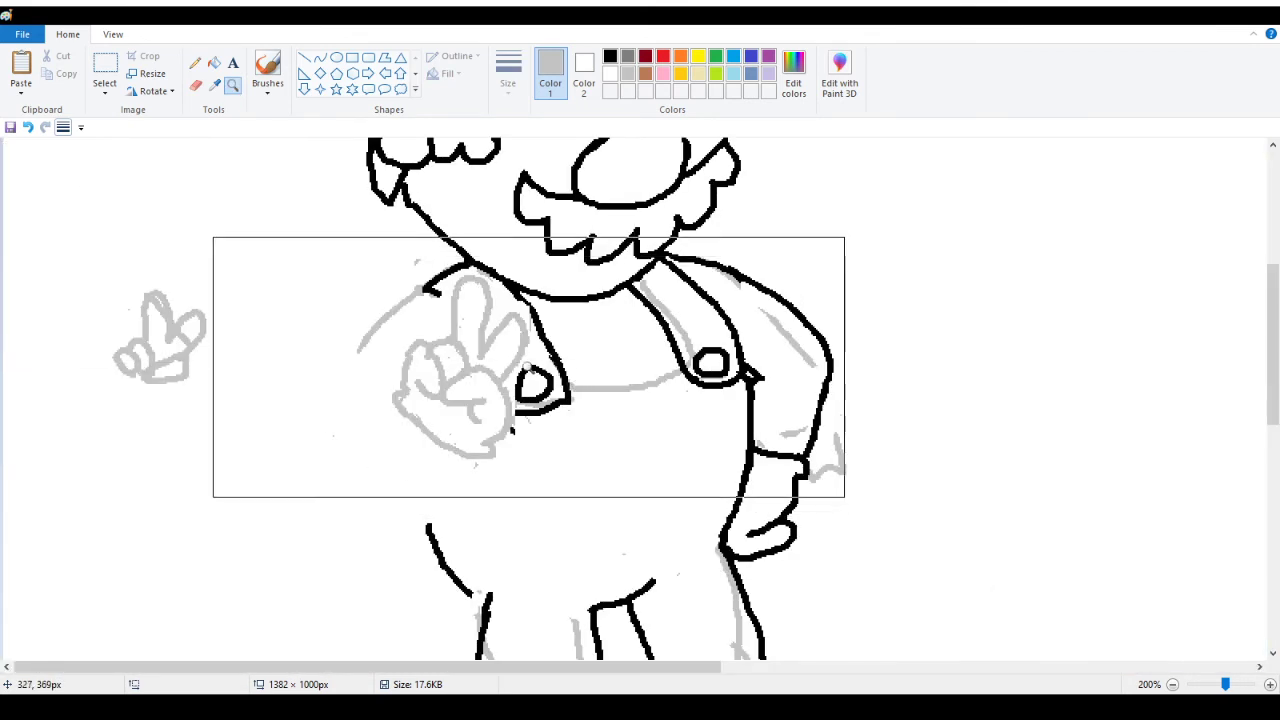
click(530, 362)
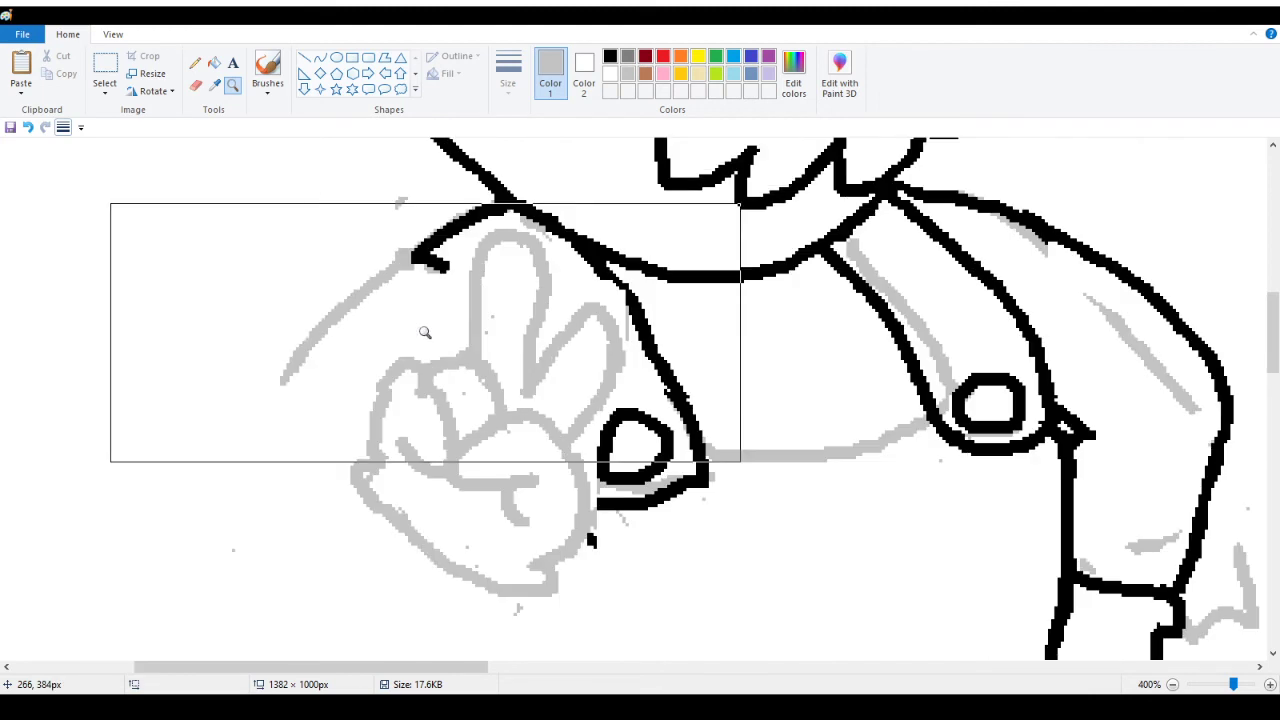
click(195, 63)
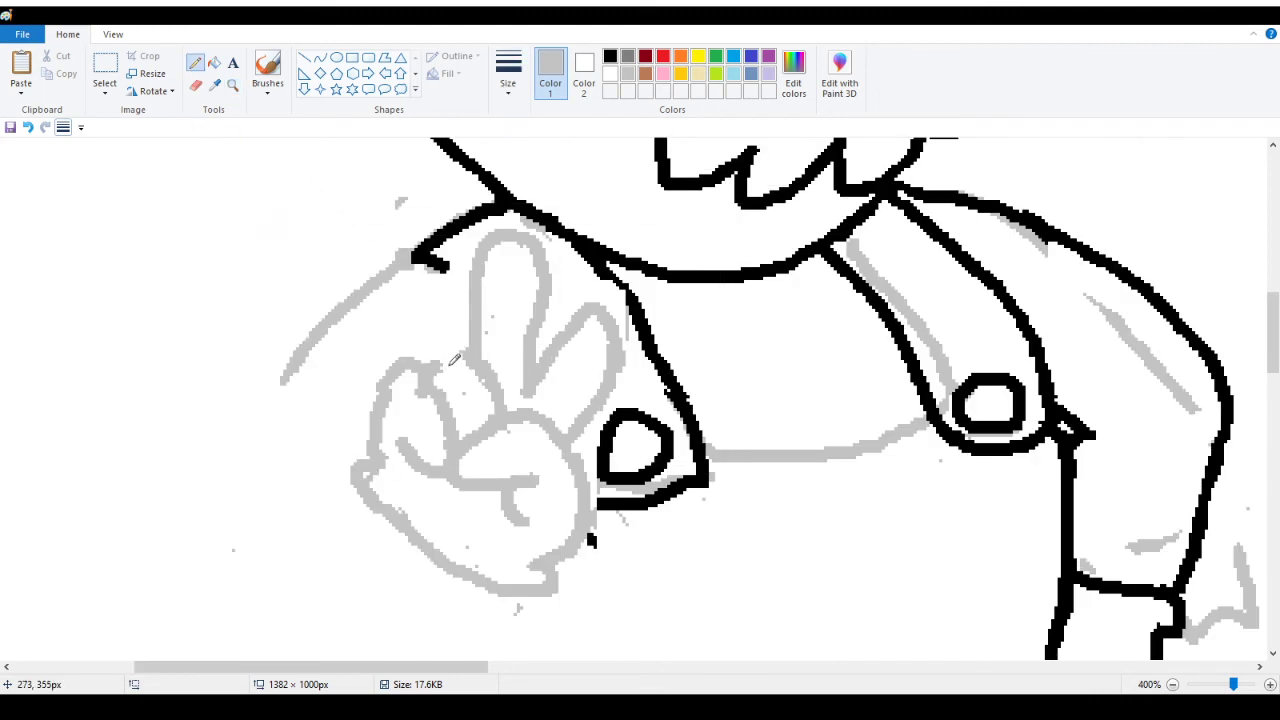
drag(435, 353, 472, 351)
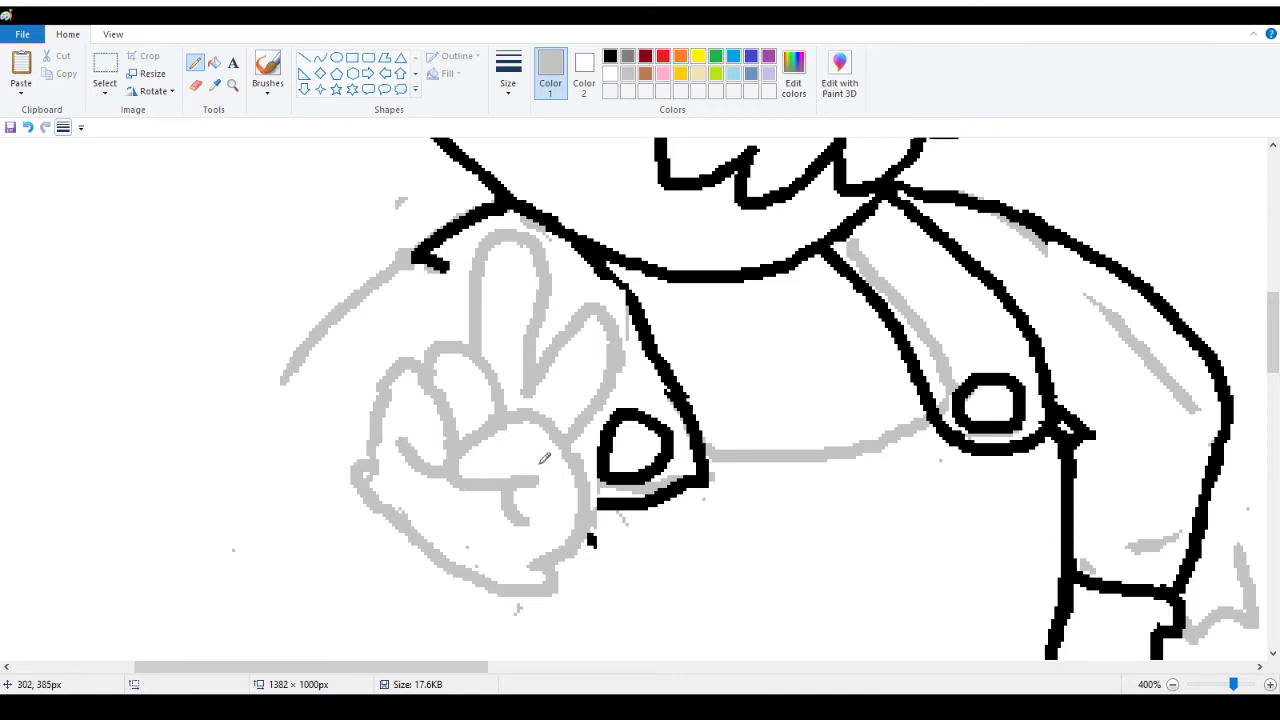
Sketch the raised arm's outline in light grey from shoulder around the elbow to the wrist, plus a short crease running from the hand
click(232, 85)
right_click(108, 223)
right_click(106, 229)
right_click(106, 229)
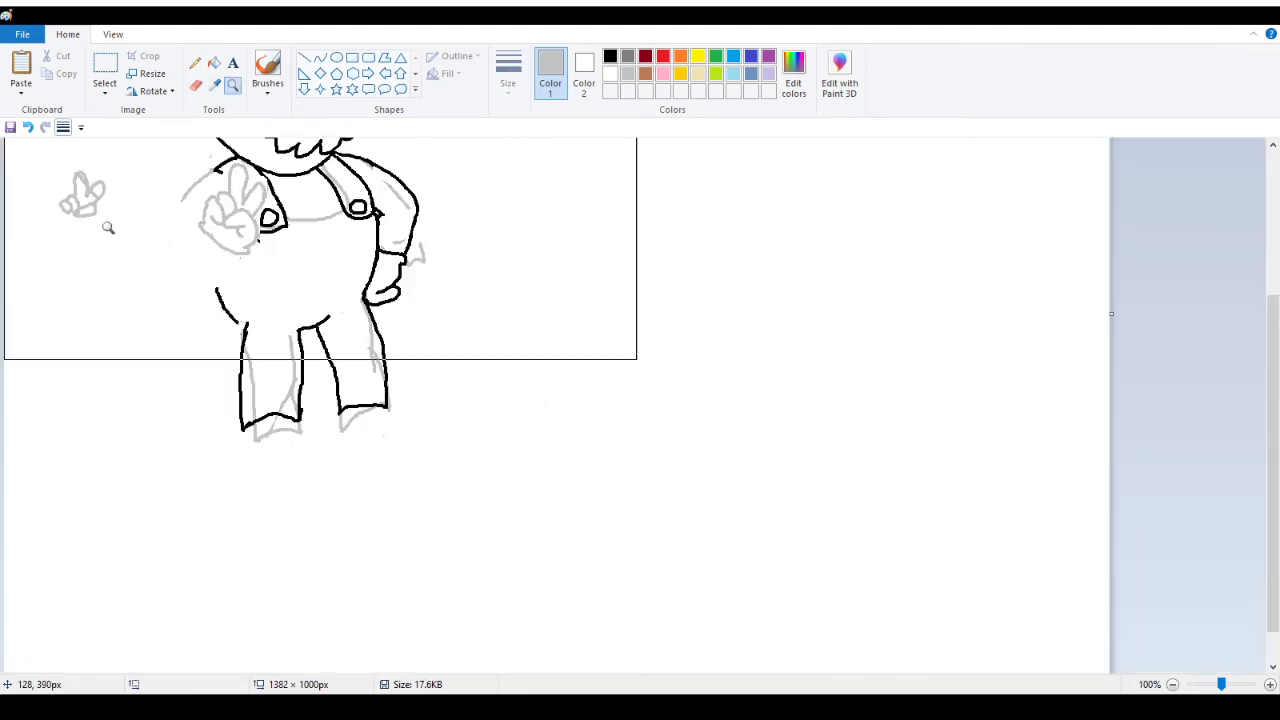
scroll(197, 298, up, 3)
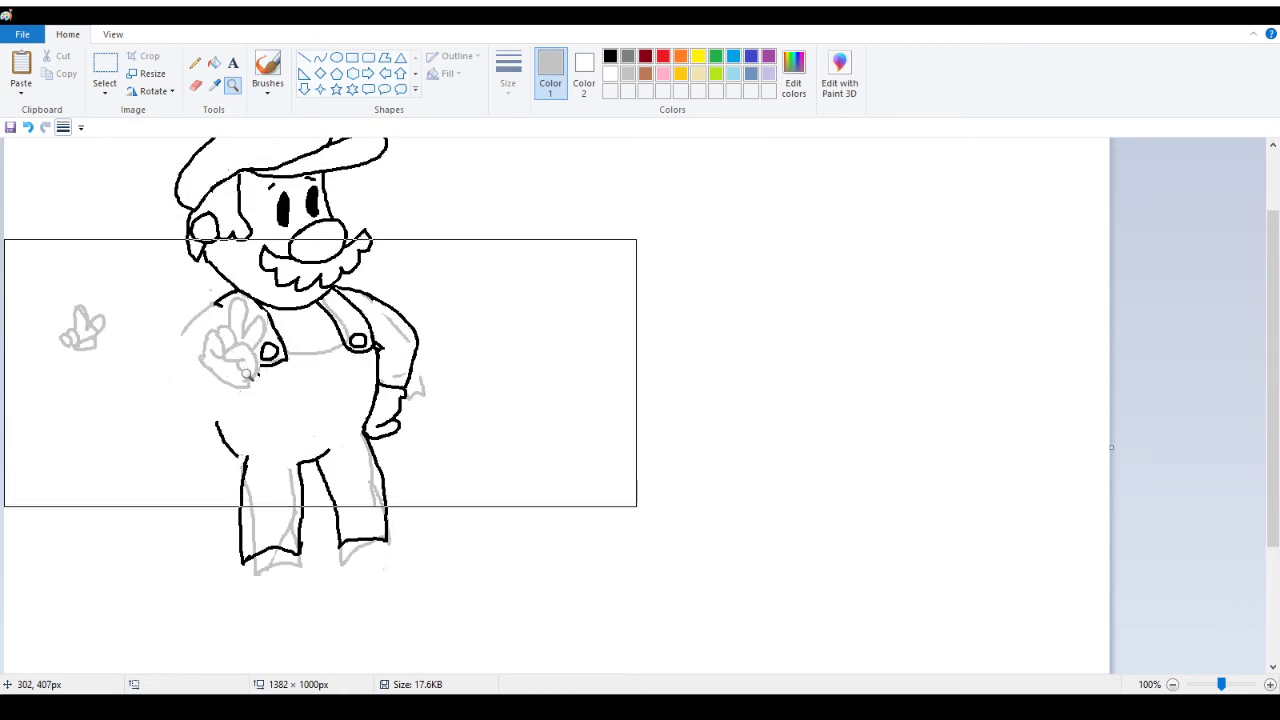
click(246, 373)
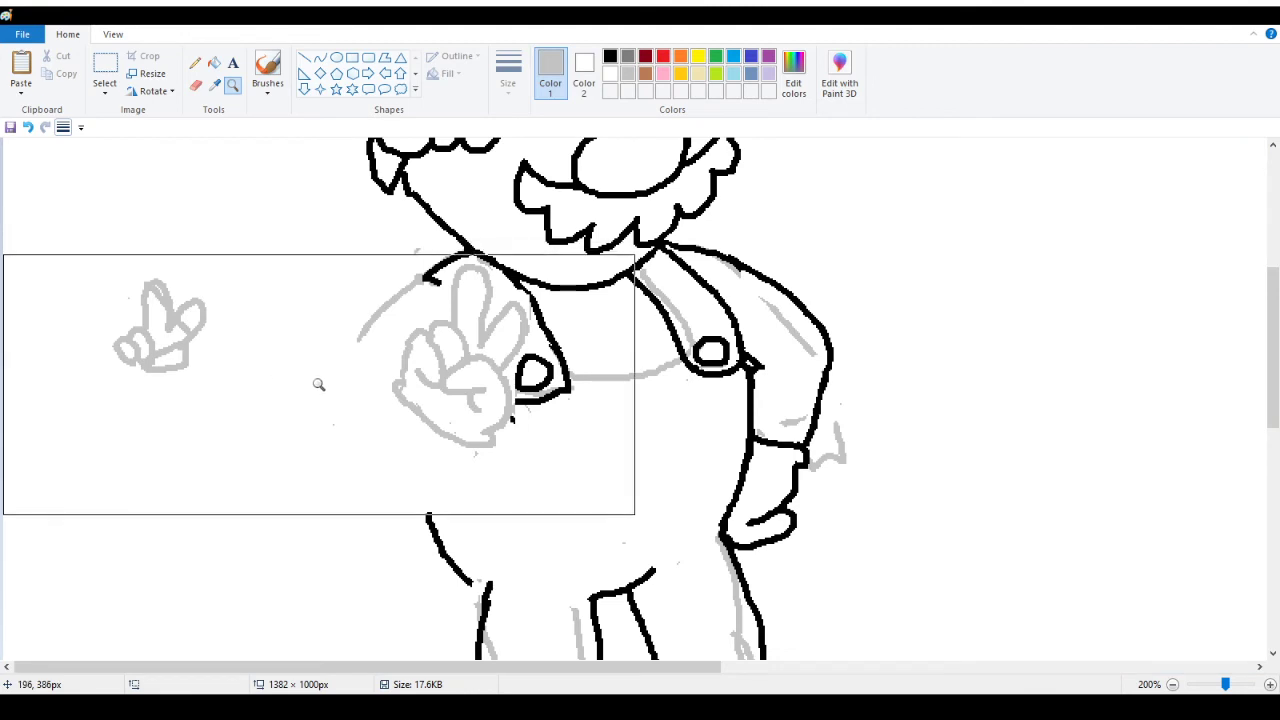
click(195, 62)
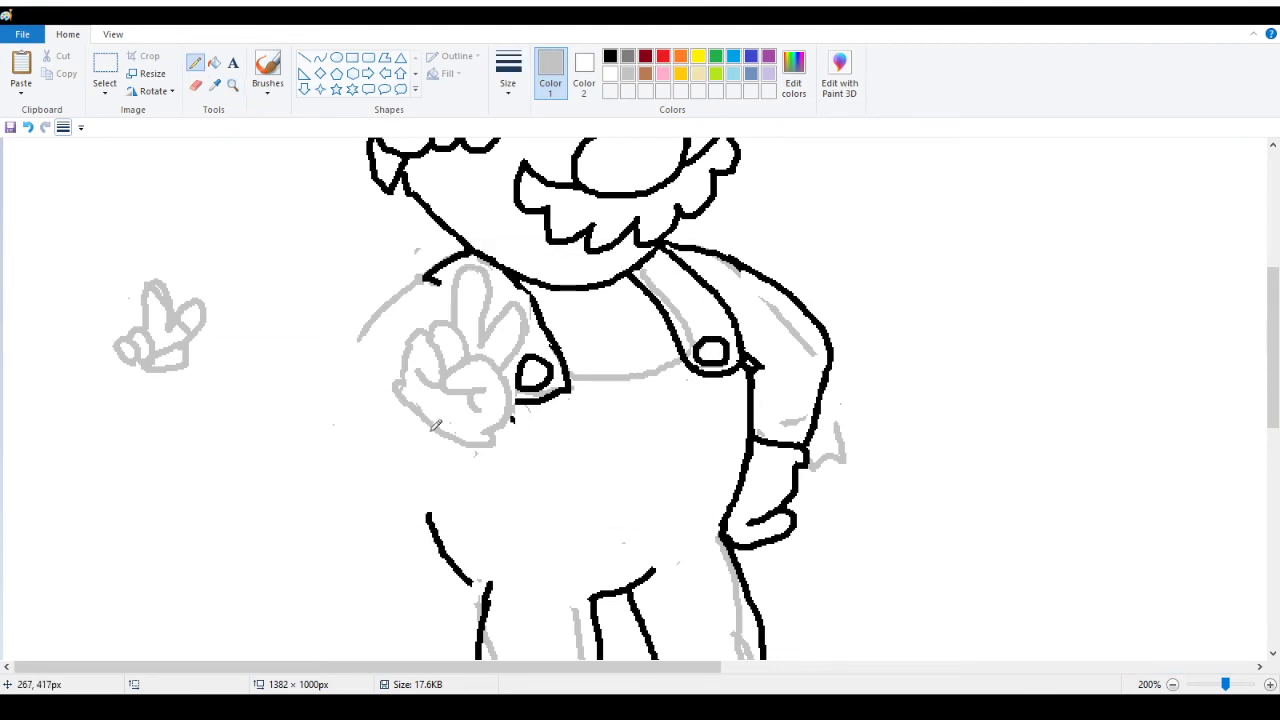
scroll(436, 425, down, 3)
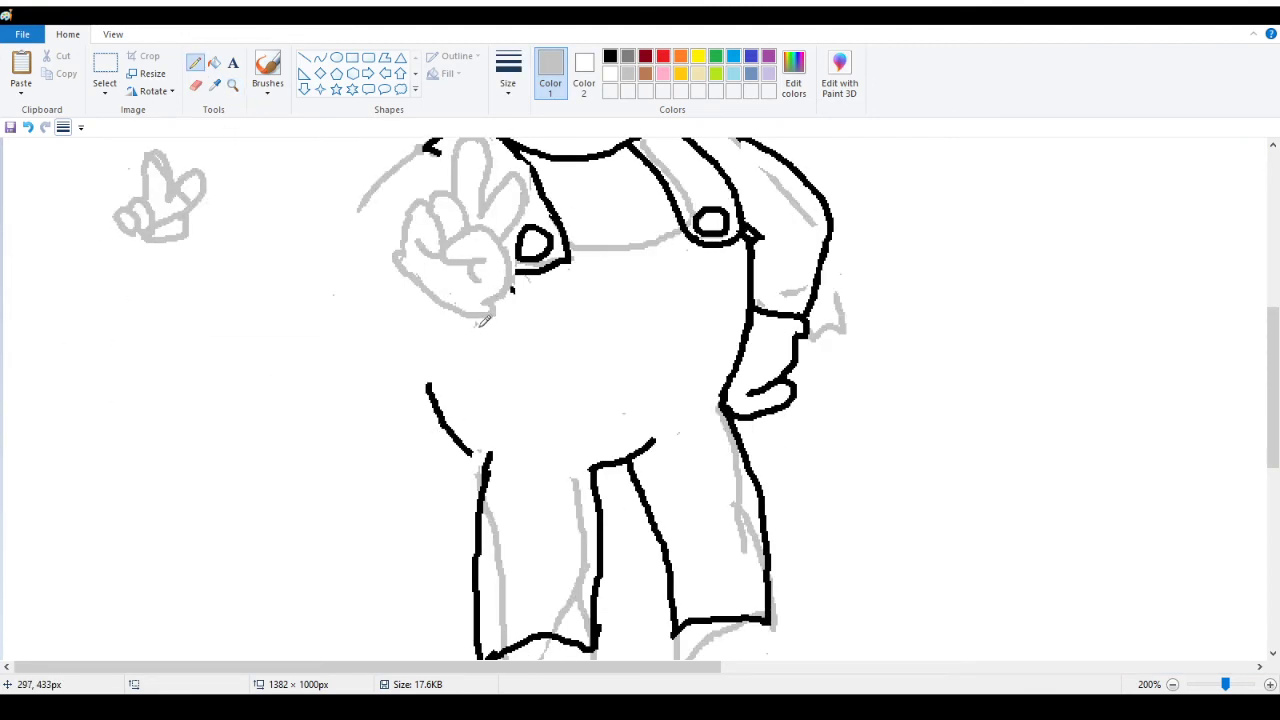
mouse_move(477, 320)
mouse_down()
mouse_move(397, 402)
mouse_move(350, 385)
mouse_move(324, 354)
mouse_move(320, 296)
mouse_move(360, 206)
mouse_up()
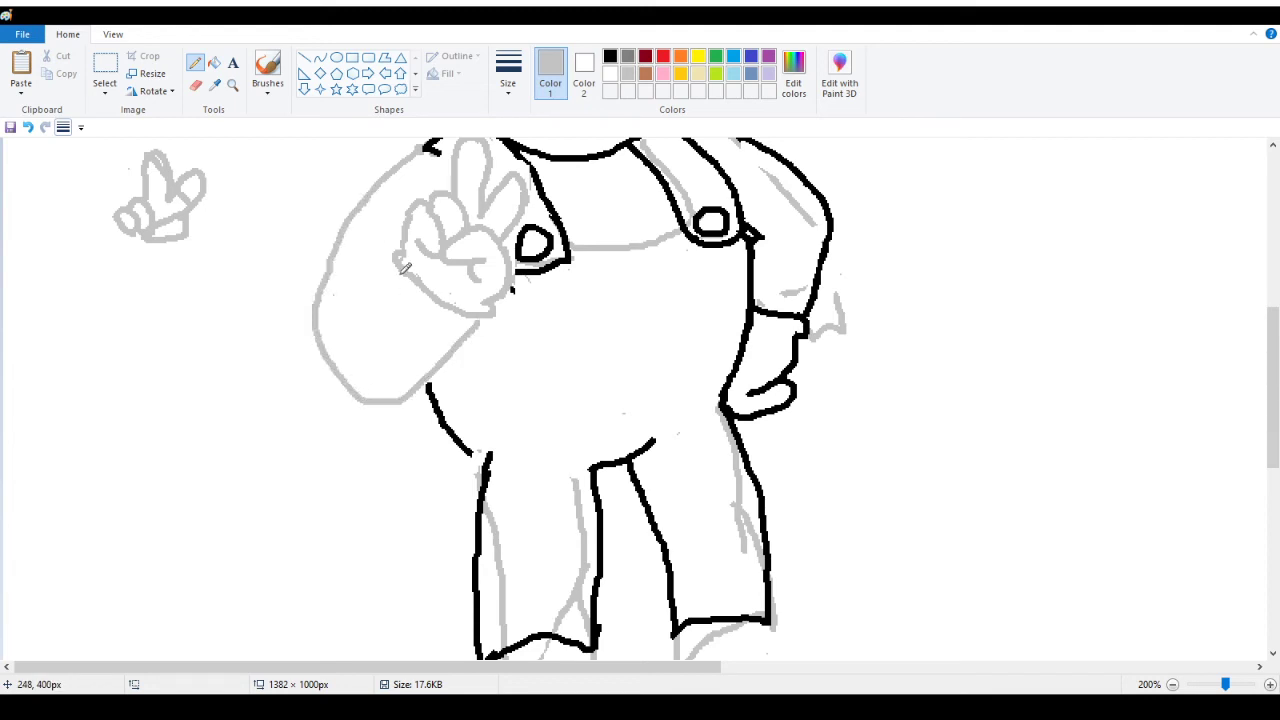
drag(400, 268, 372, 296)
scroll(143, 311, up, 3)
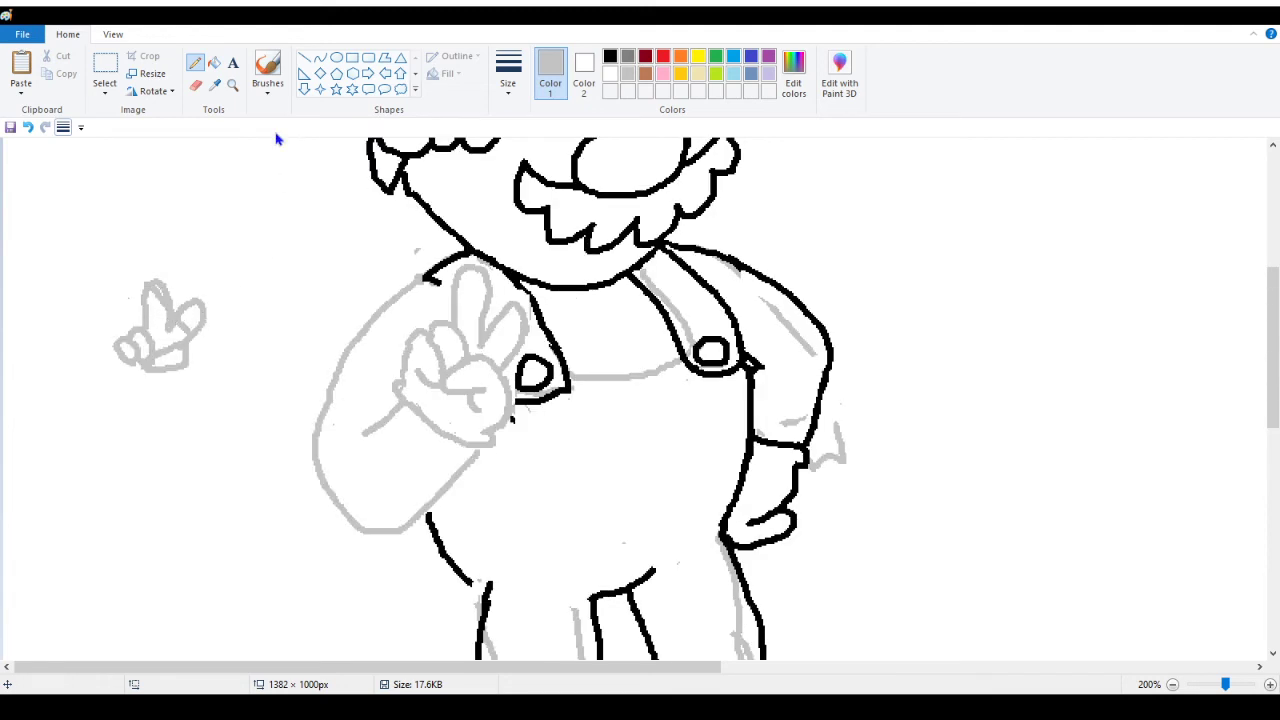
Examine the sketched arm and peace-sign hand against the whole figure and up close
click(232, 84)
right_click(160, 191)
right_click(160, 191)
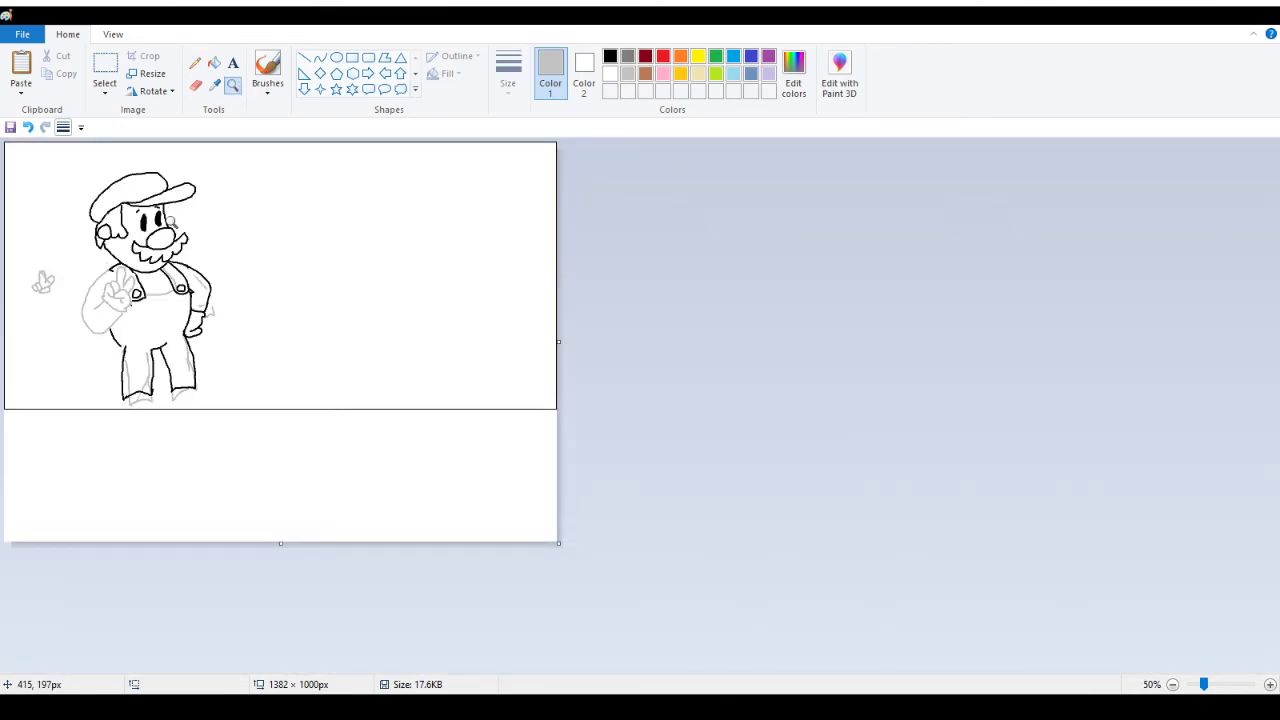
click(190, 265)
click(330, 414)
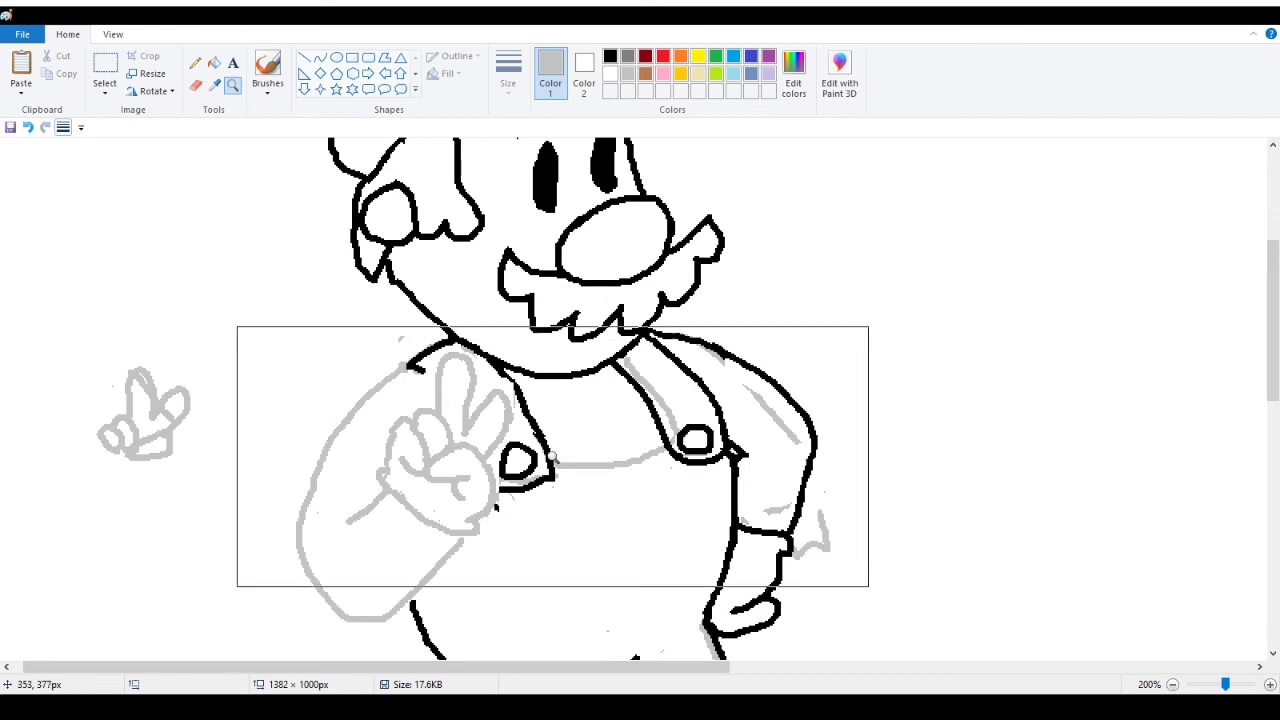
click(530, 452)
click(505, 421)
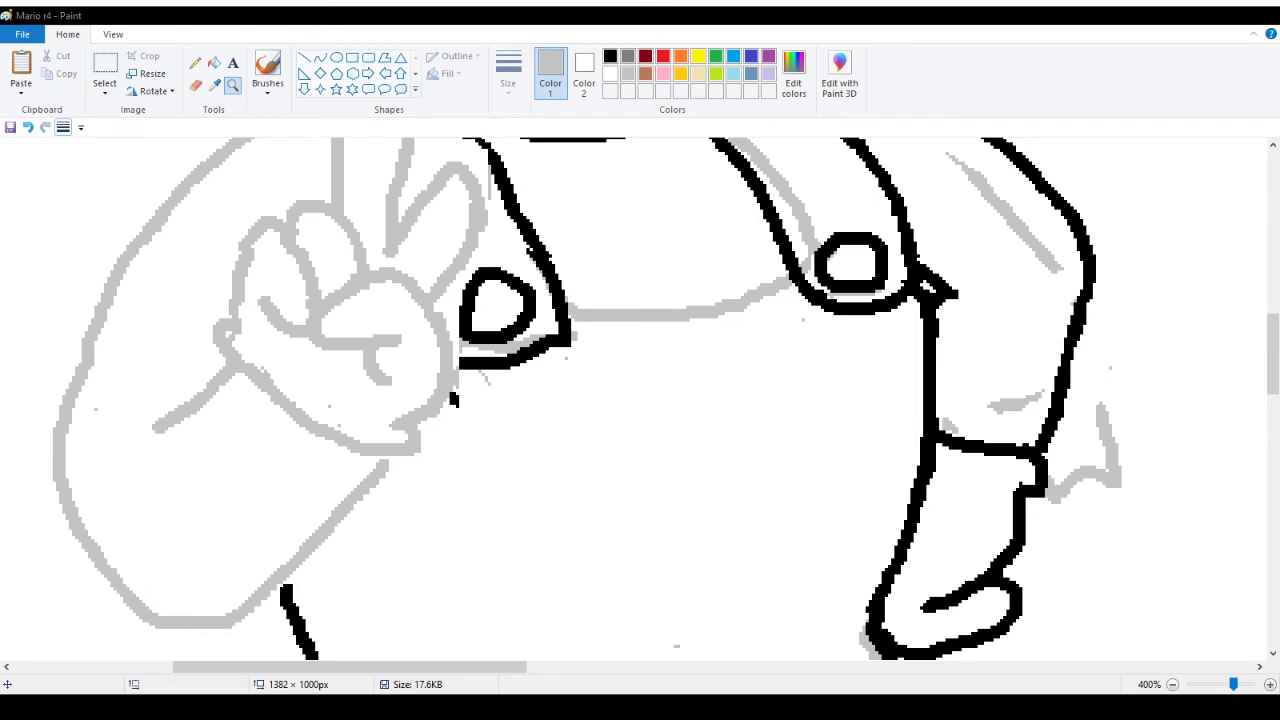
scroll(266, 366, up, 2)
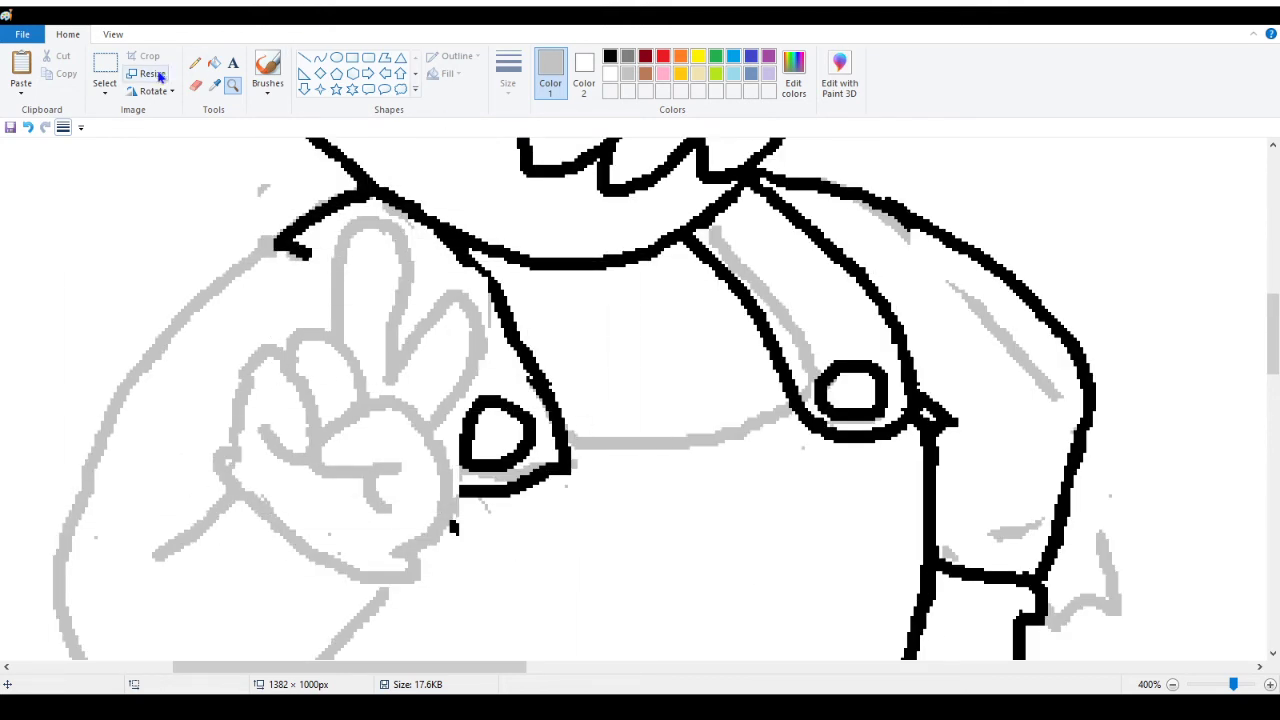
Erase the slanted finger of the peace-sign hand and redraw it in light grey, extending to the overalls strap
click(195, 62)
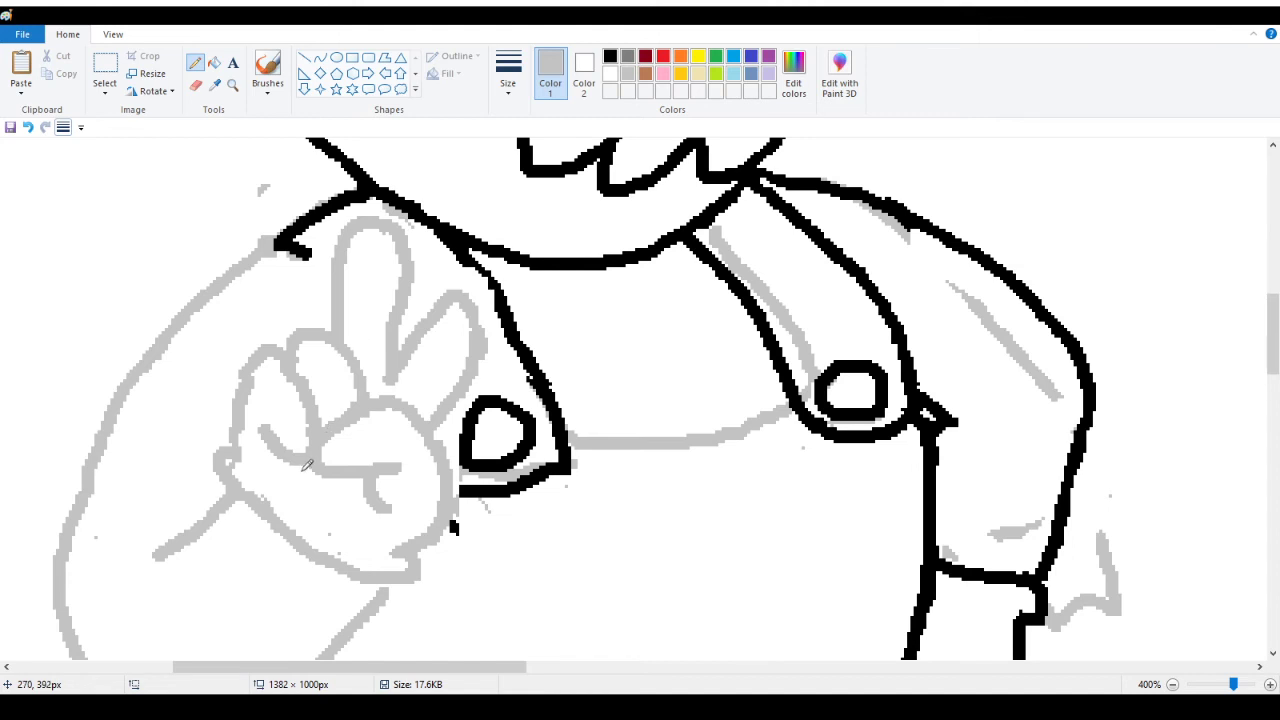
scroll(305, 465, down, 3)
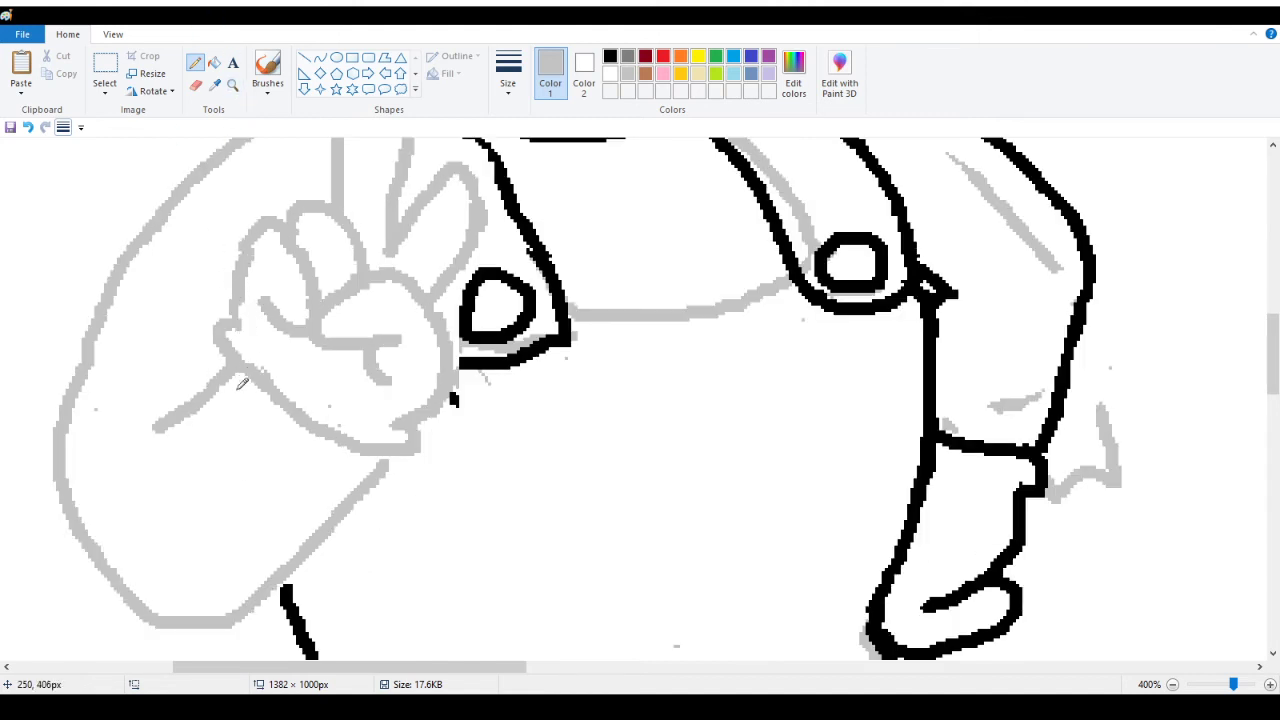
scroll(237, 192, up, 3)
scroll(202, 277, down, 3)
scroll(315, 245, up, 3)
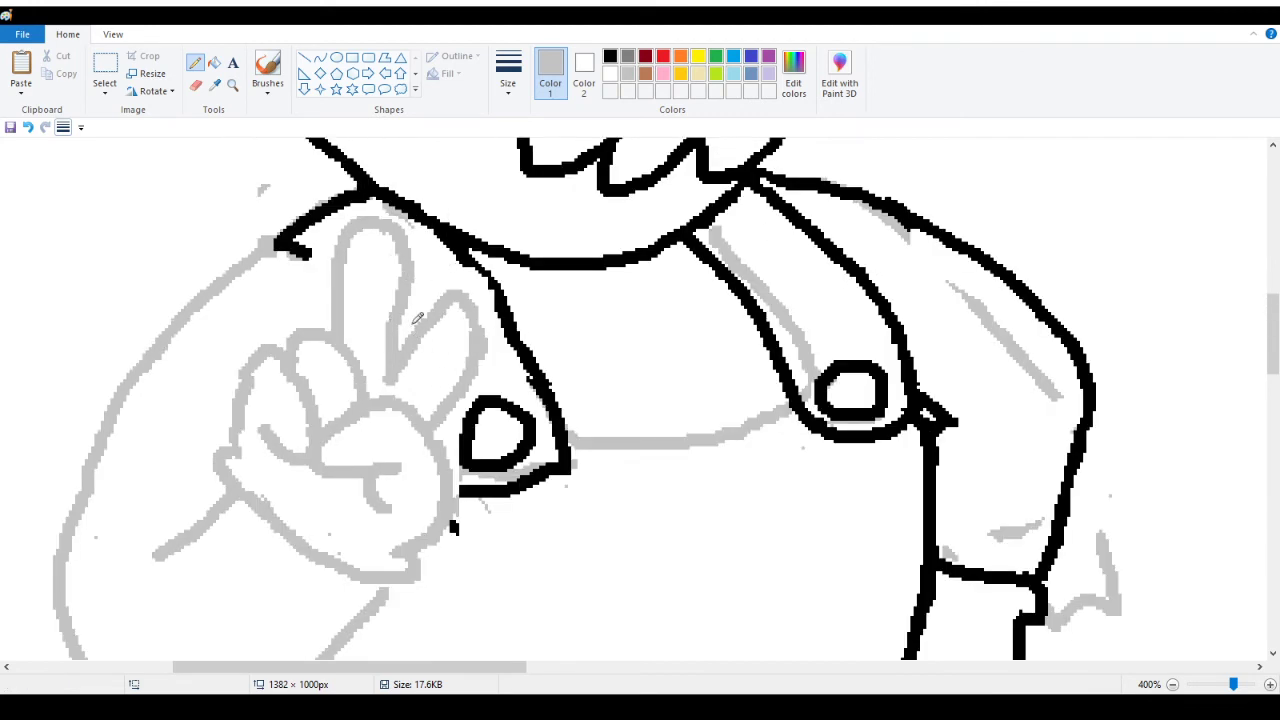
mouse_move(417, 318)
mouse_down()
mouse_move(453, 304)
mouse_move(397, 369)
mouse_move(454, 301)
mouse_move(456, 368)
mouse_move(436, 420)
mouse_move(472, 388)
mouse_move(449, 416)
mouse_move(481, 366)
mouse_move(470, 313)
mouse_move(449, 289)
mouse_up()
key(ctrl+z)
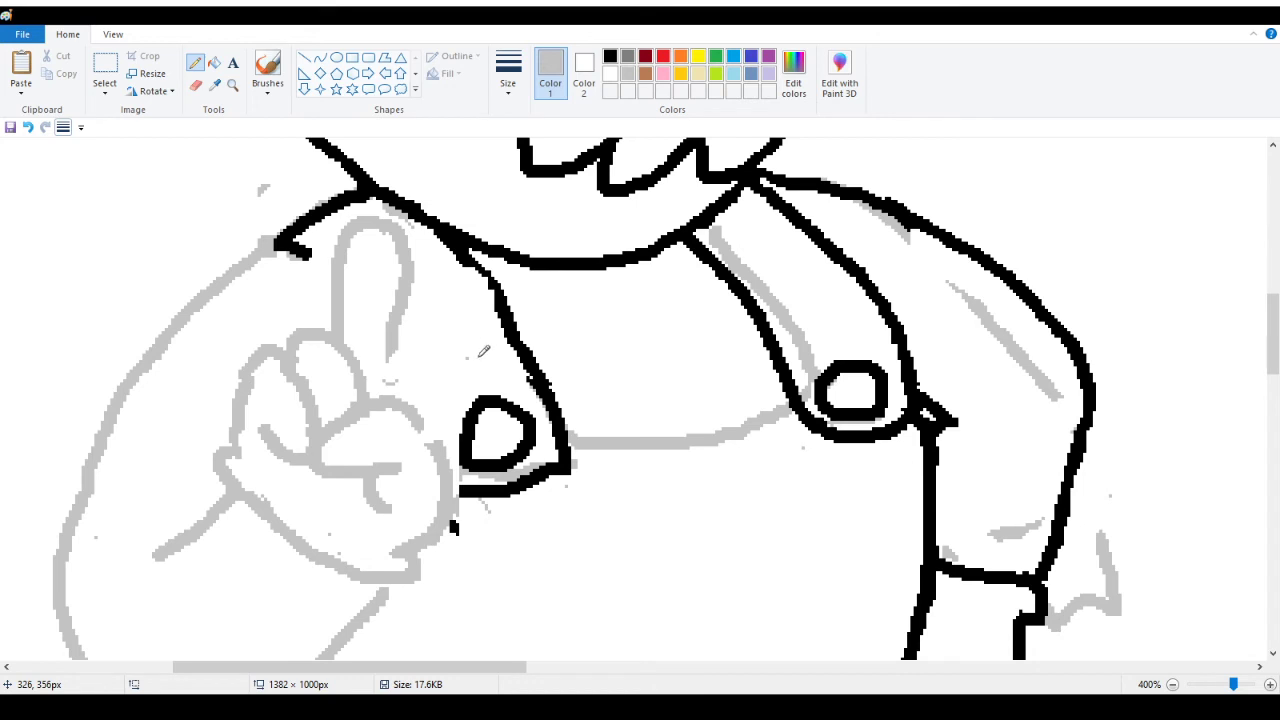
mouse_move(398, 345)
mouse_down()
mouse_move(390, 387)
mouse_move(459, 304)
mouse_move(491, 298)
mouse_move(498, 326)
mouse_move(440, 444)
mouse_up()
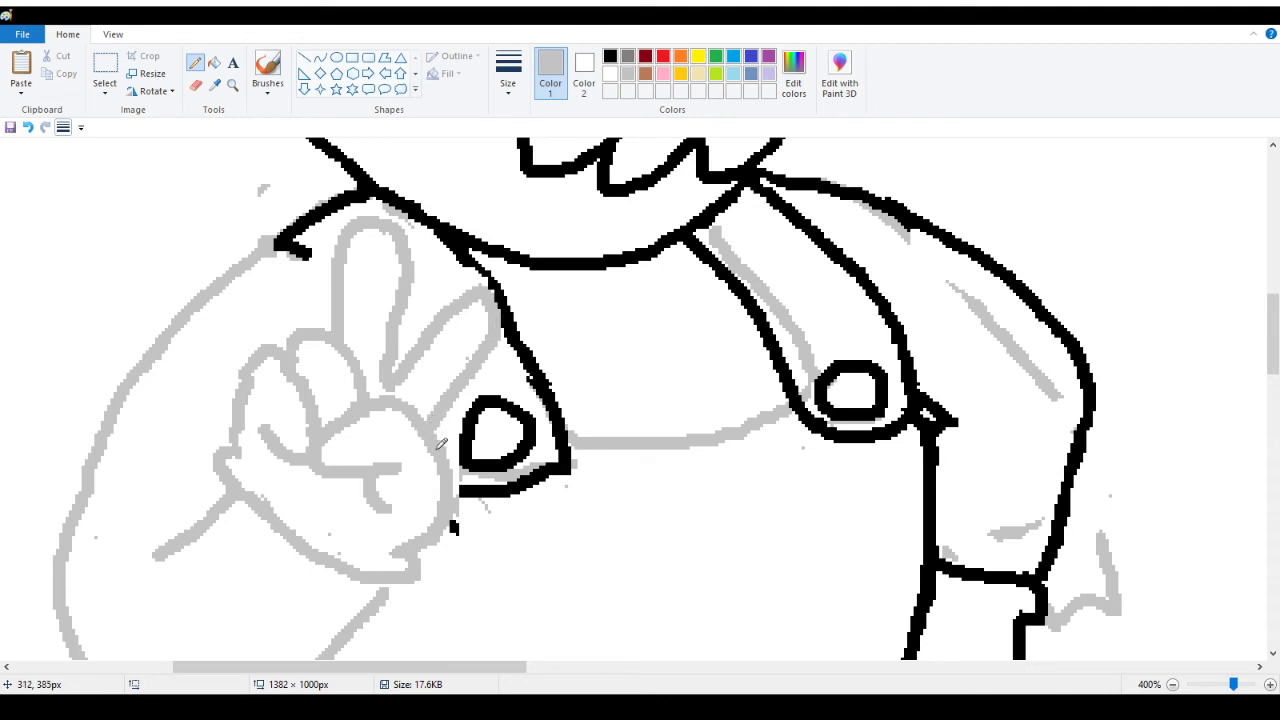
Redraw the upright finger's inner edge in light grey as a straighter line down to the gap between the two fingers
click(232, 84)
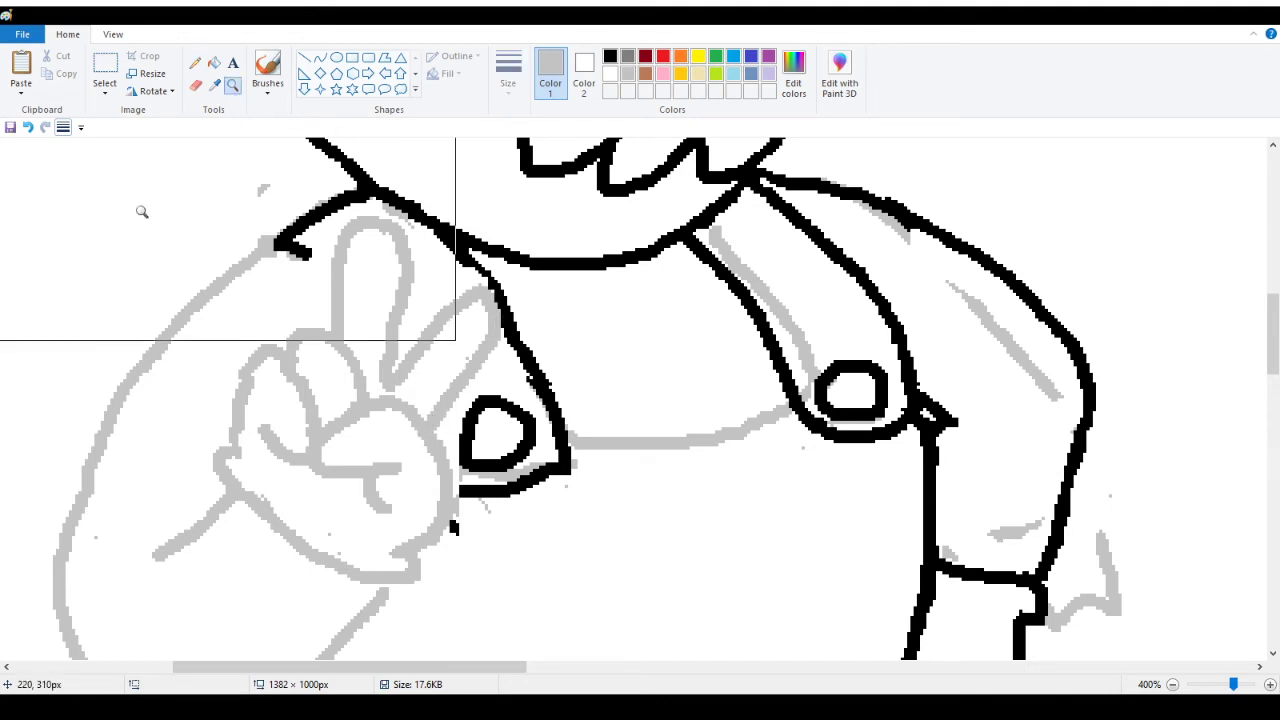
right_click(60, 260)
right_click(8, 335)
right_click(14, 325)
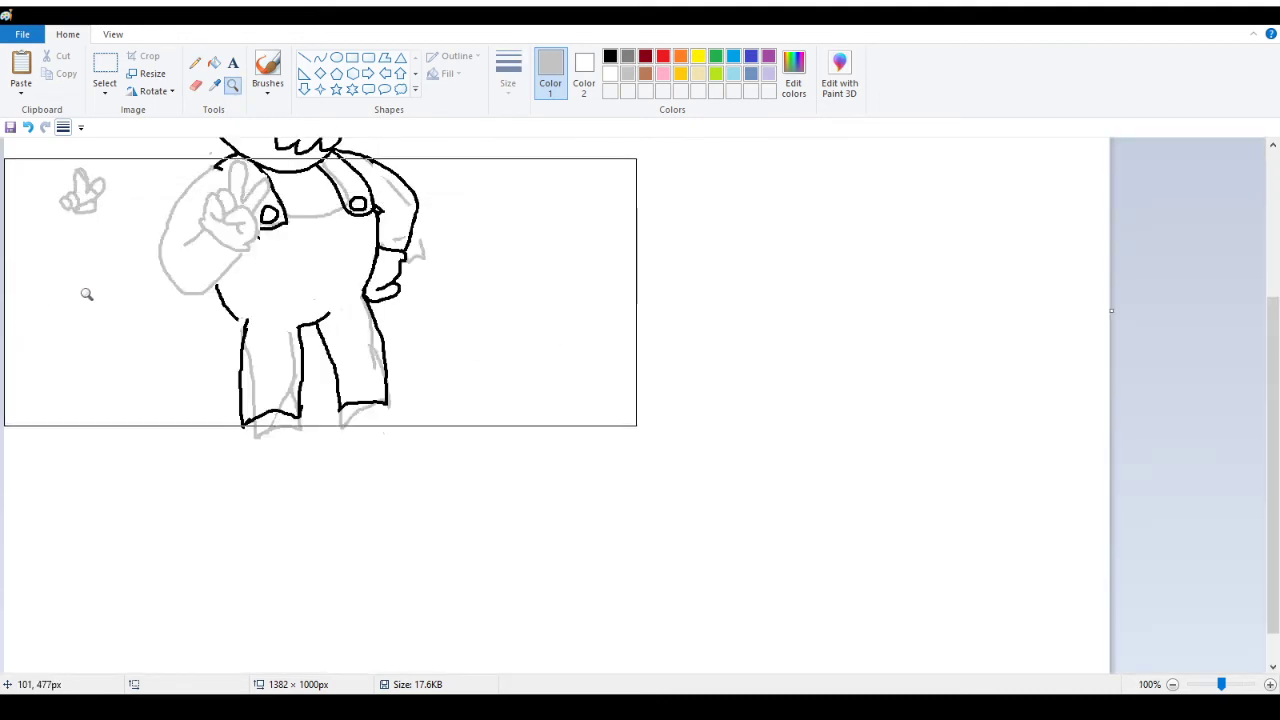
scroll(87, 241, up, 5)
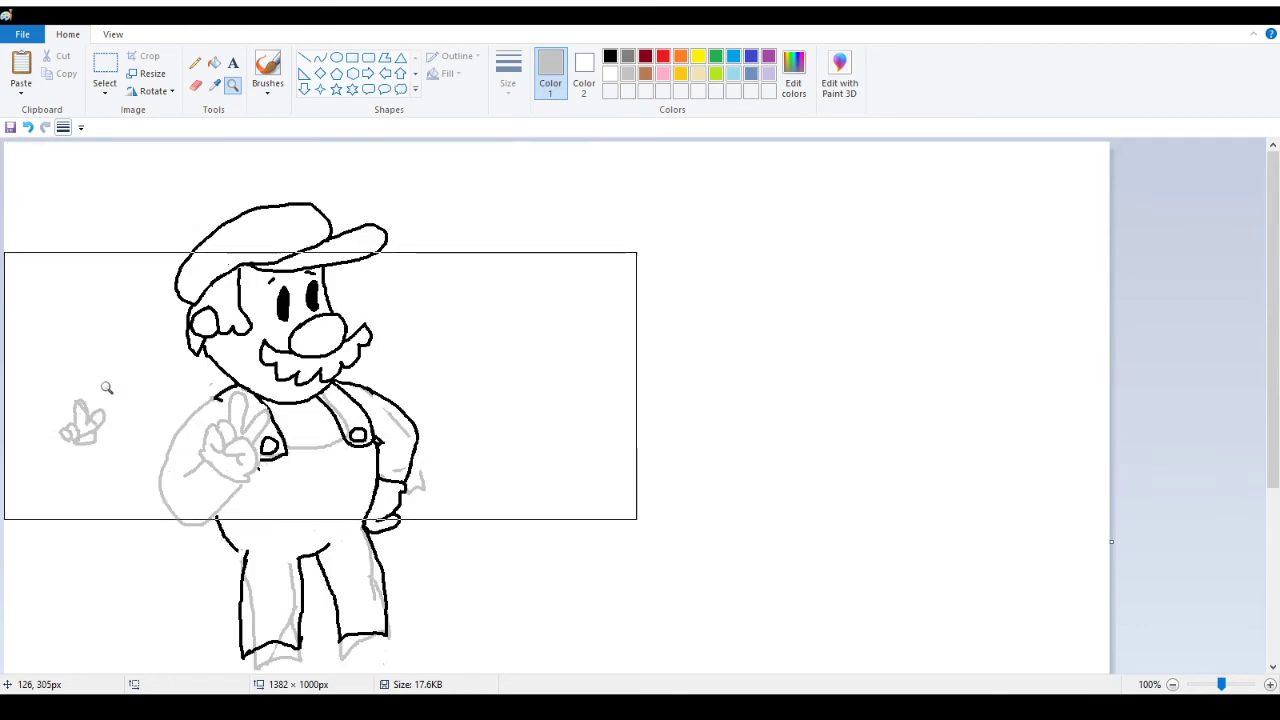
click(134, 449)
click(150, 425)
click(595, 276)
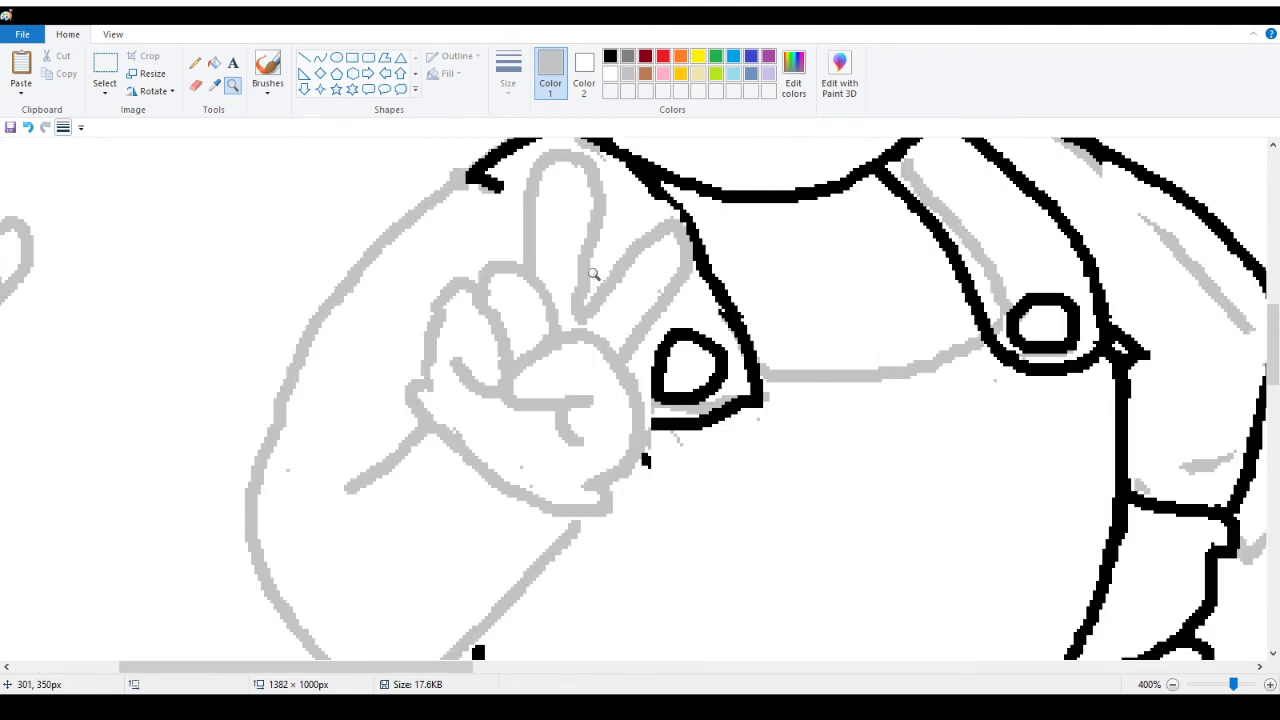
scroll(591, 277, up, 3)
click(600, 440)
scroll(617, 395, up, 5)
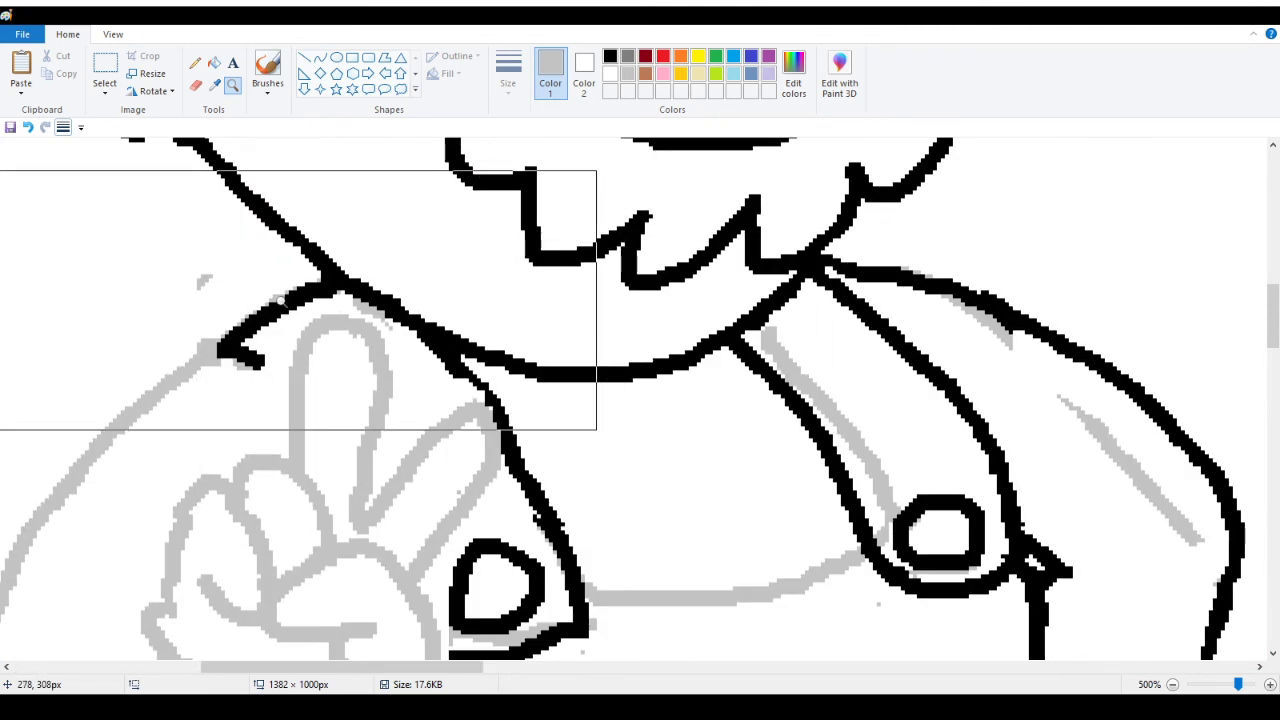
click(195, 62)
mouse_move(369, 424)
mouse_down()
mouse_move(356, 514)
mouse_move(373, 431)
mouse_move(379, 508)
mouse_up()
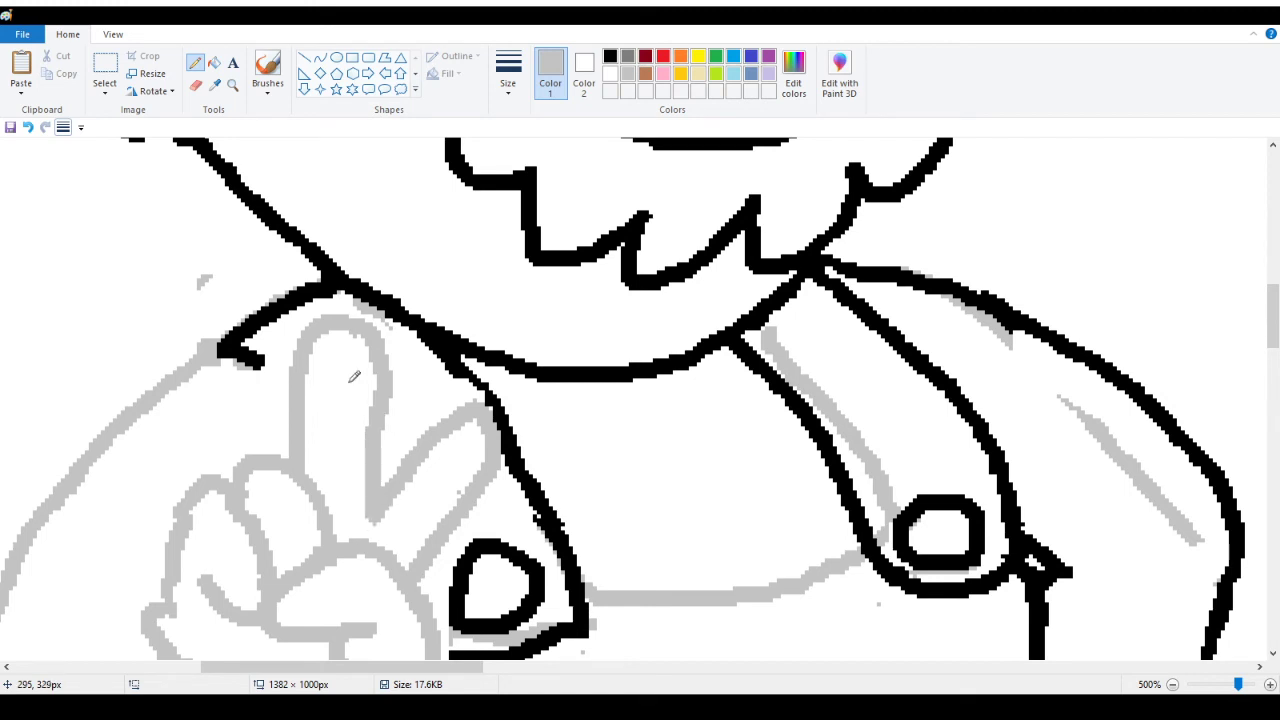
Erase the slanted finger's tip and outer edge together with the part of the black strap line it touches
click(232, 85)
right_click(81, 316)
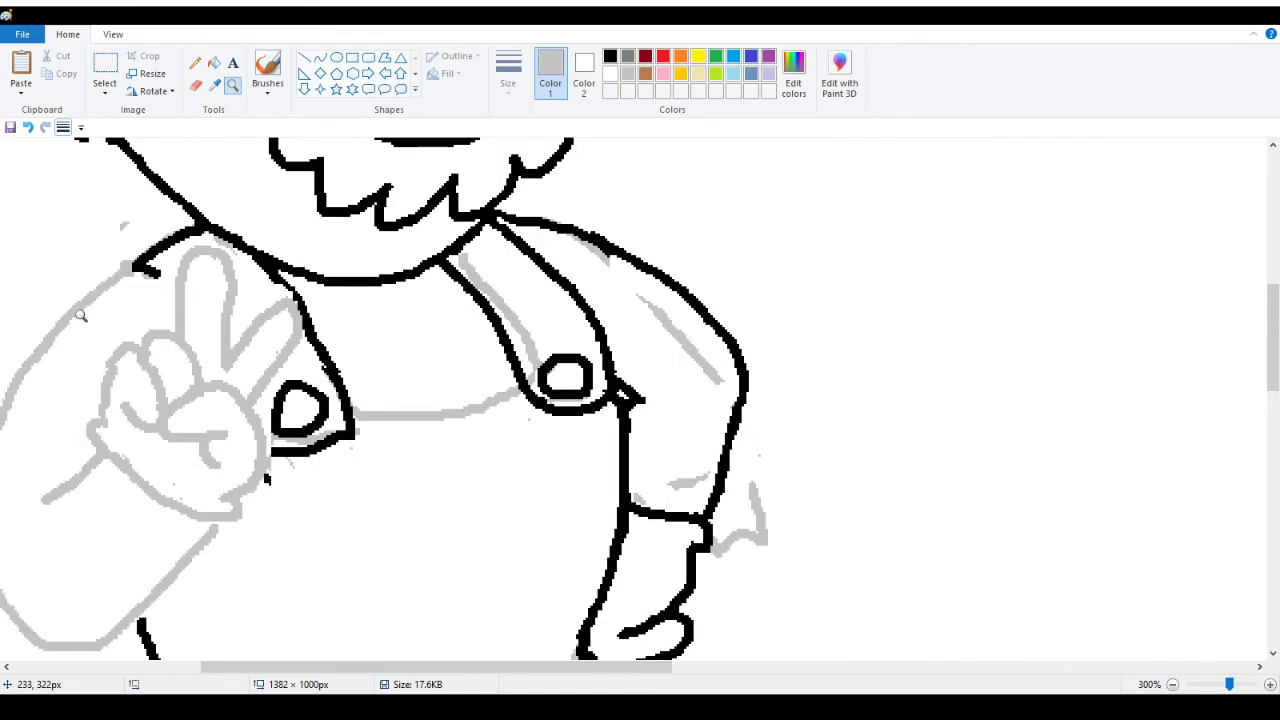
right_click(81, 316)
scroll(51, 303, down, 3)
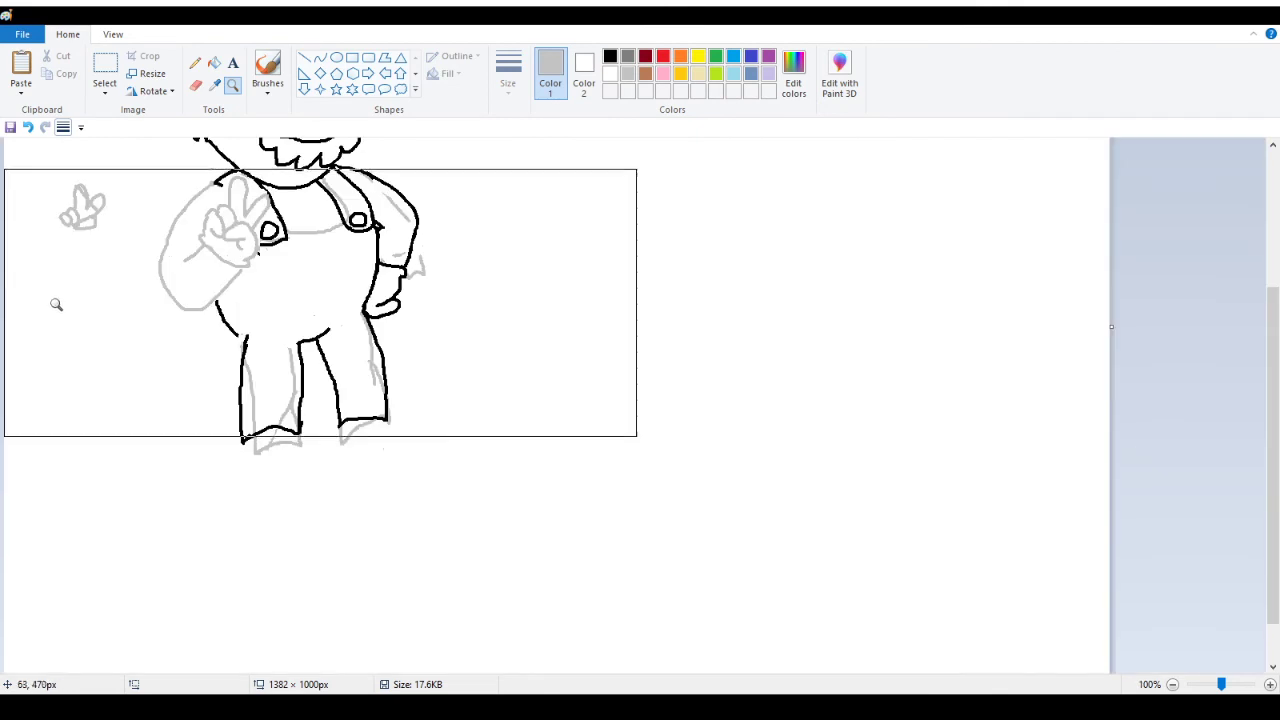
click(190, 215)
click(428, 257)
click(591, 337)
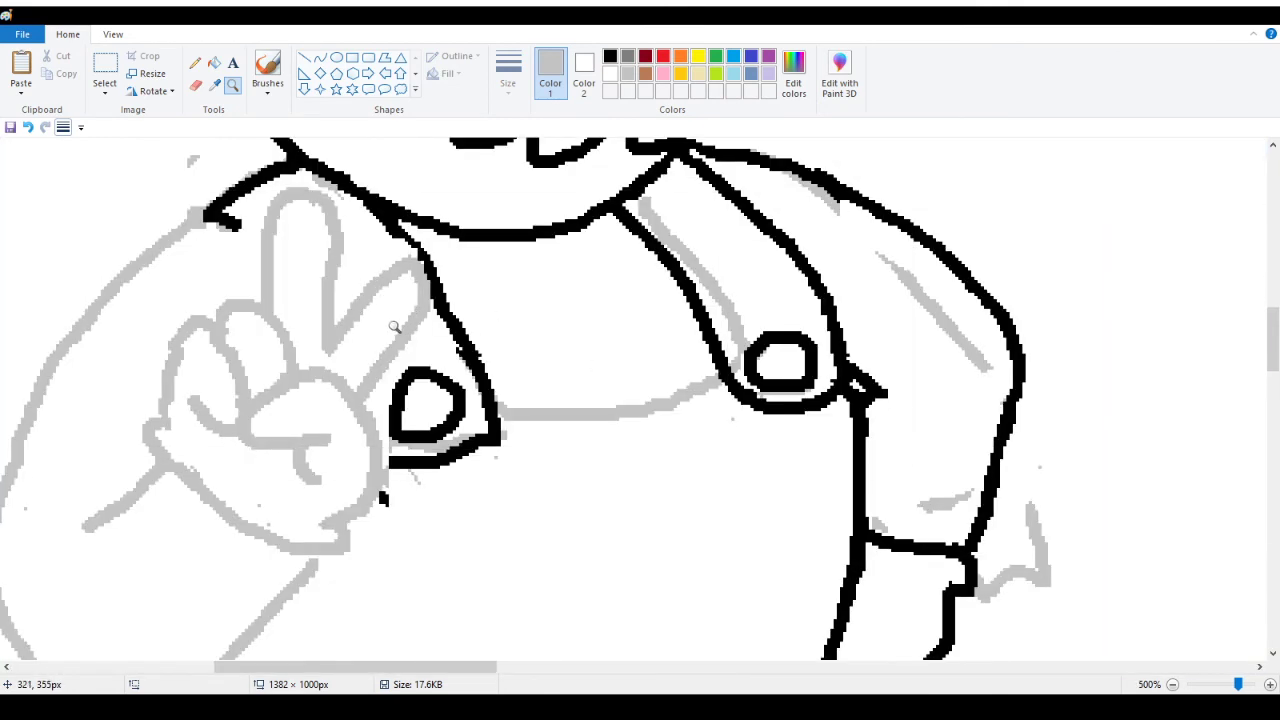
click(195, 62)
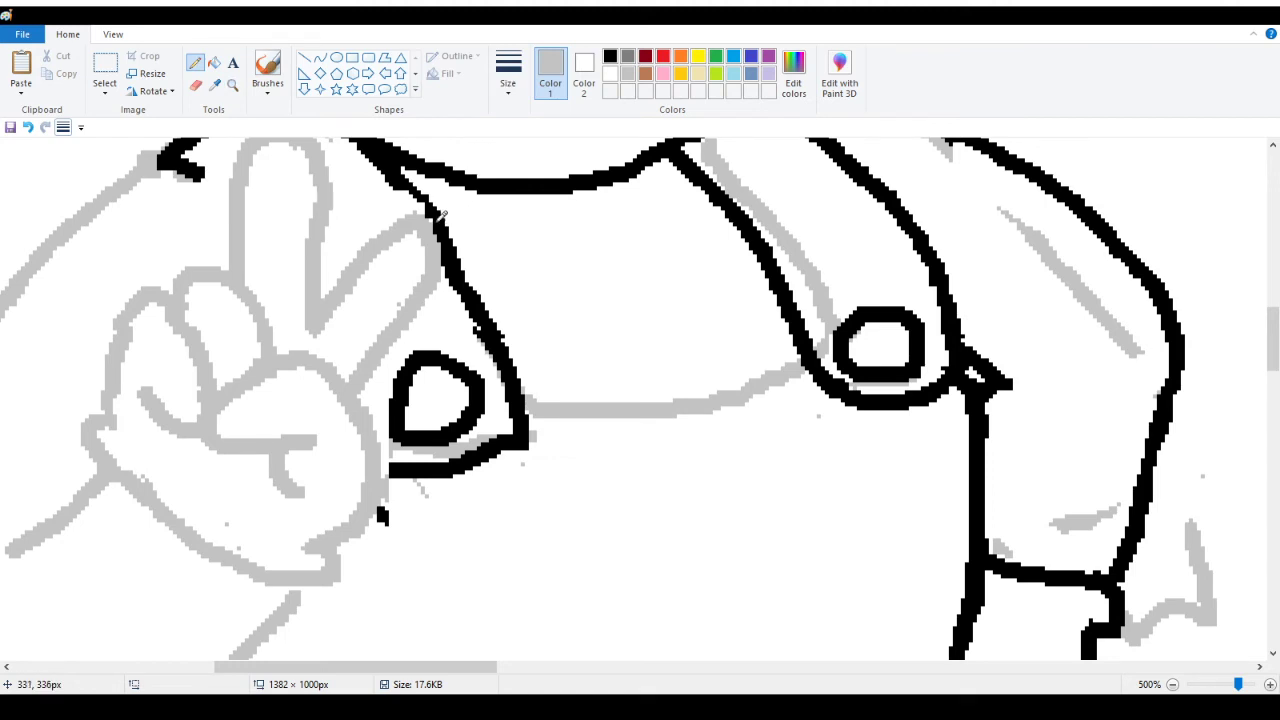
mouse_move(441, 213)
mouse_down()
mouse_move(422, 253)
mouse_move(480, 237)
mouse_move(442, 262)
mouse_up()
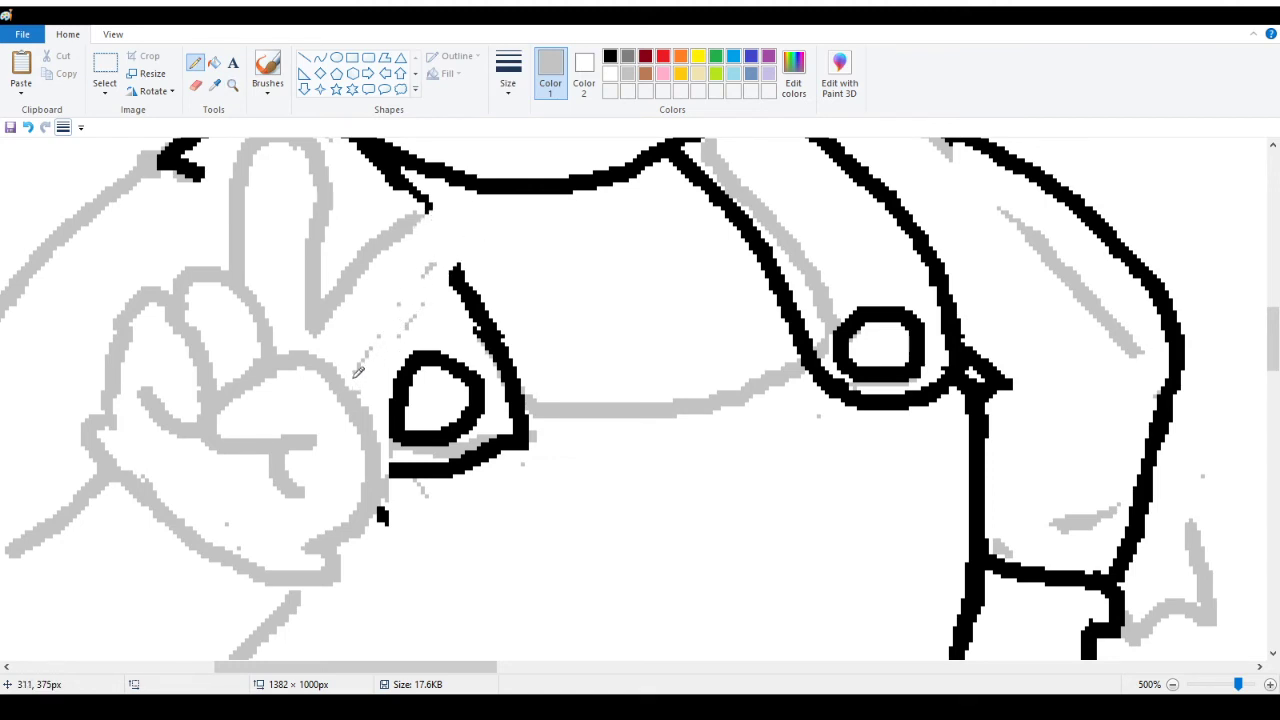
drag(358, 371, 415, 298)
Redraw the slanted finger's rounded tip and outer edge in light grey, reaching across the strap line
mouse_move(412, 225)
mouse_down()
mouse_move(440, 213)
mouse_move(472, 242)
mouse_move(455, 295)
mouse_move(380, 368)
mouse_up()
key(ctrl+z)
mouse_move(420, 224)
mouse_down()
mouse_move(467, 238)
mouse_move(473, 264)
mouse_move(355, 375)
mouse_up()
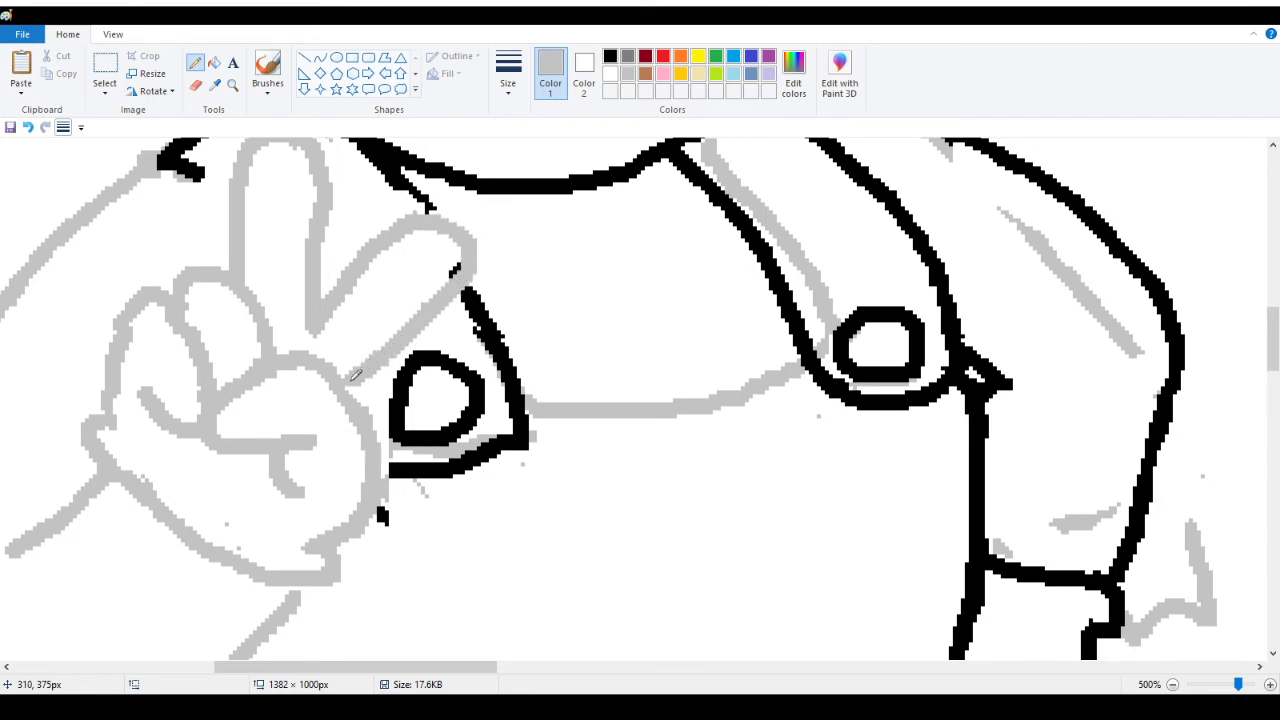
Rework the base of the slanted finger so its outer edge curves down into the palm beside the strap button
scroll(355, 375, up, 3)
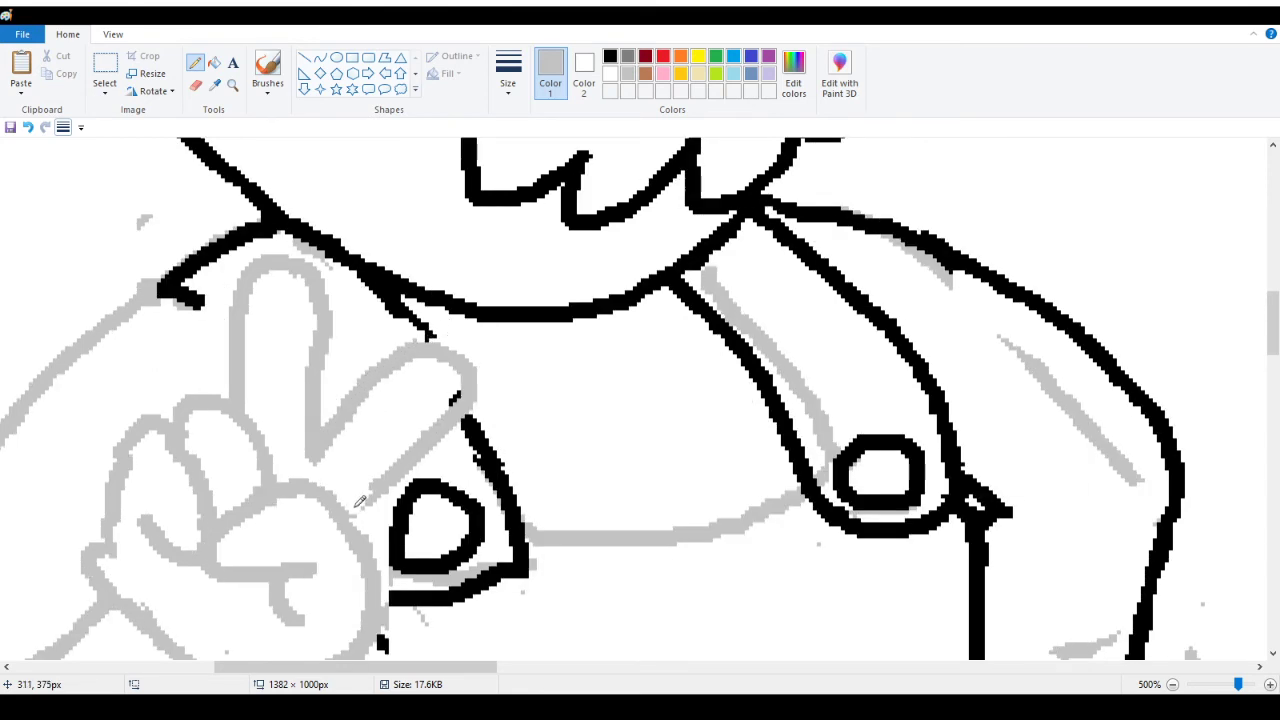
drag(390, 478, 378, 527)
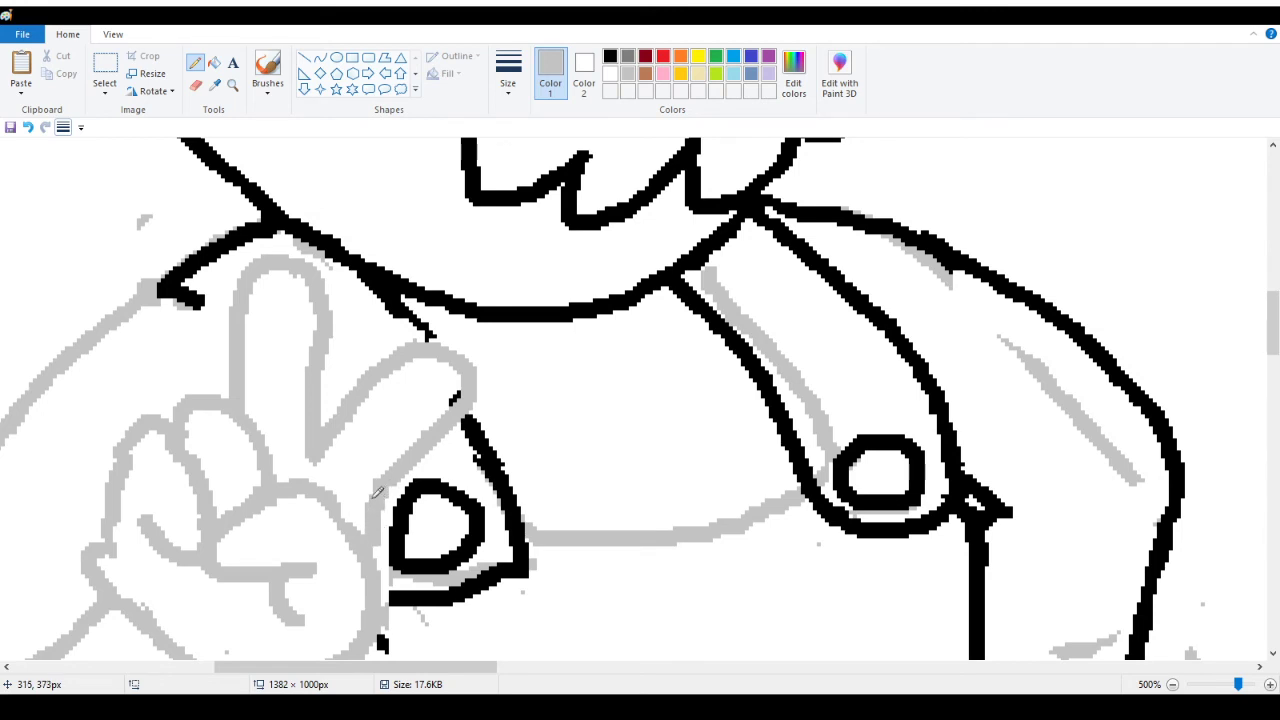
key(ctrl+z)
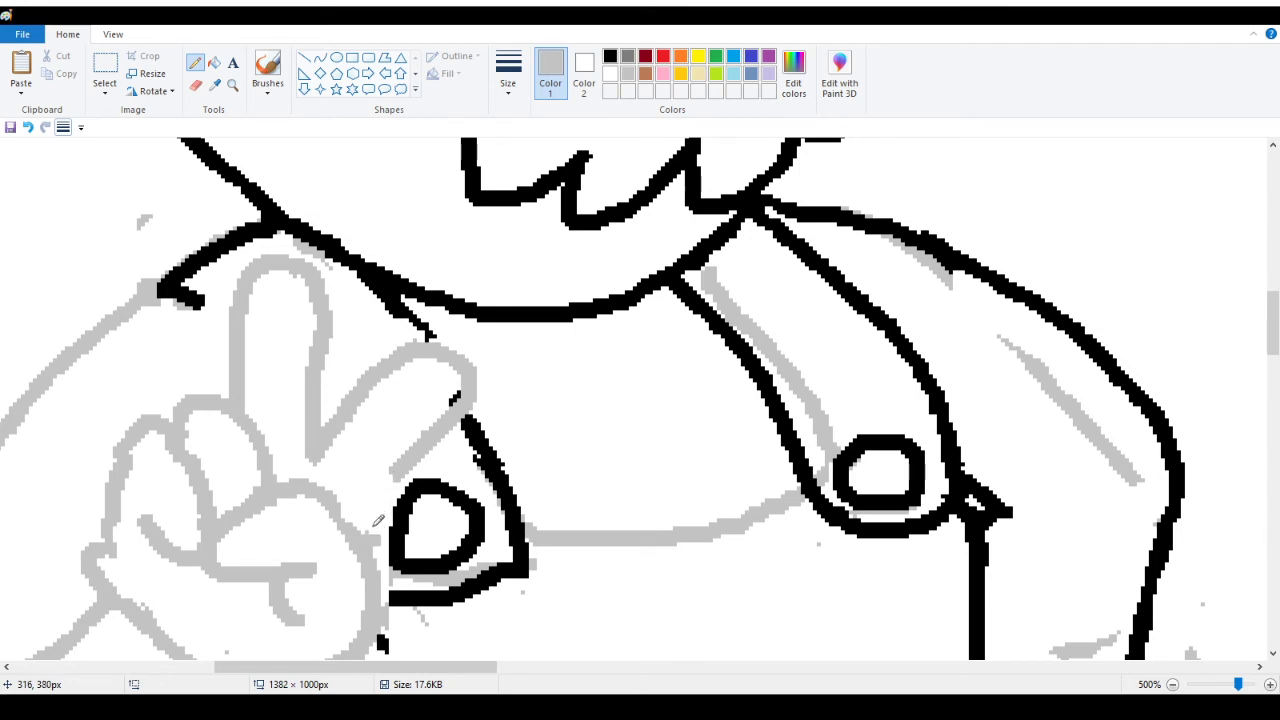
mouse_move(402, 466)
mouse_down()
mouse_move(368, 540)
mouse_move(376, 532)
mouse_up()
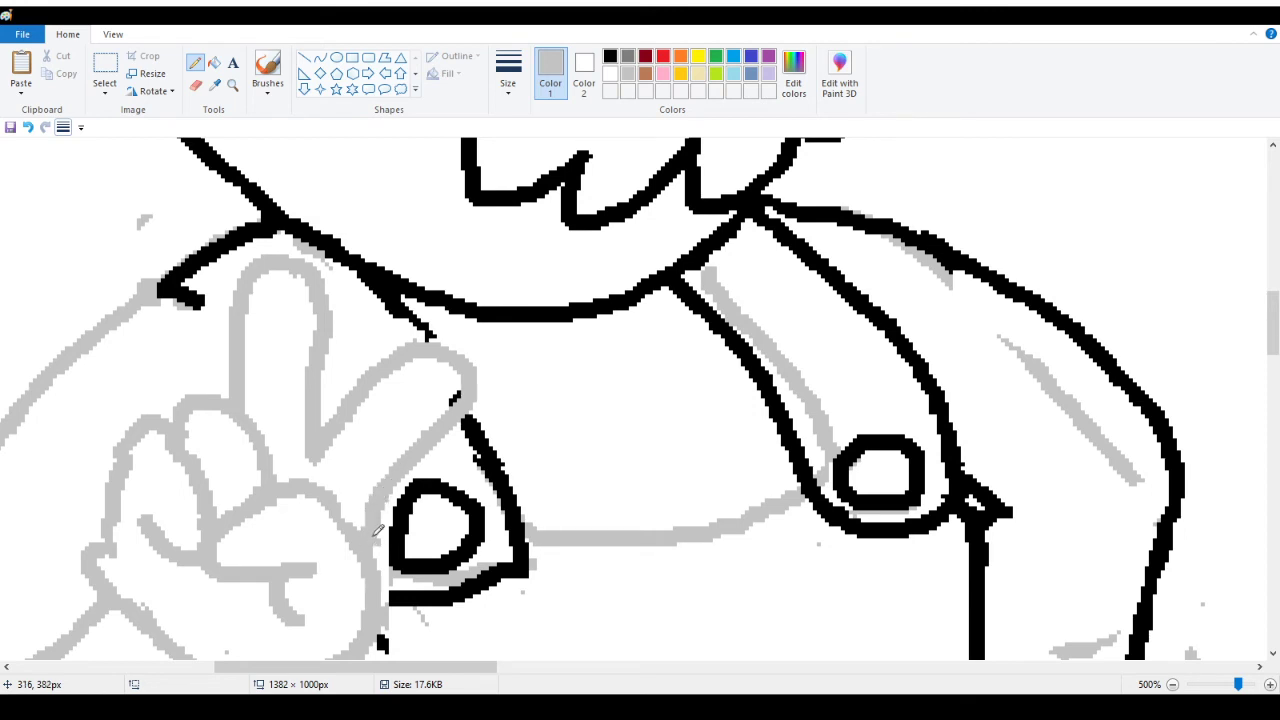
scroll(381, 484, down, 3)
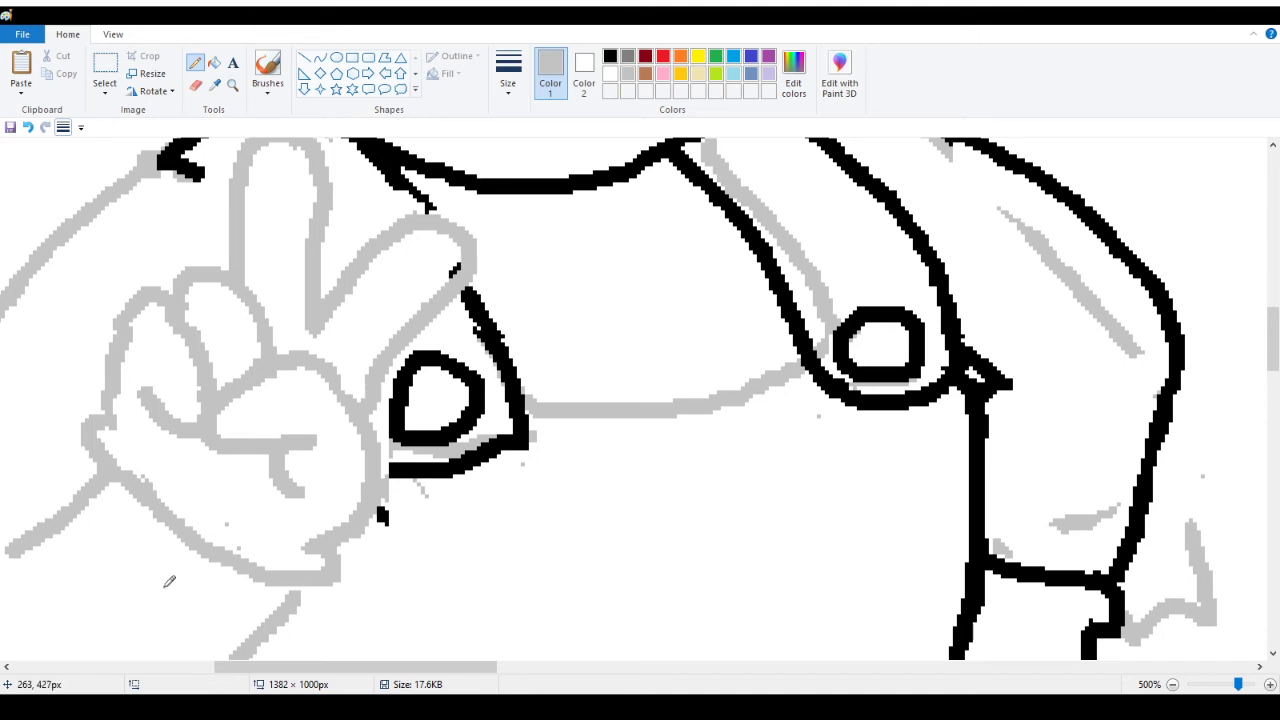
click(232, 85)
scroll(151, 314, down, 5)
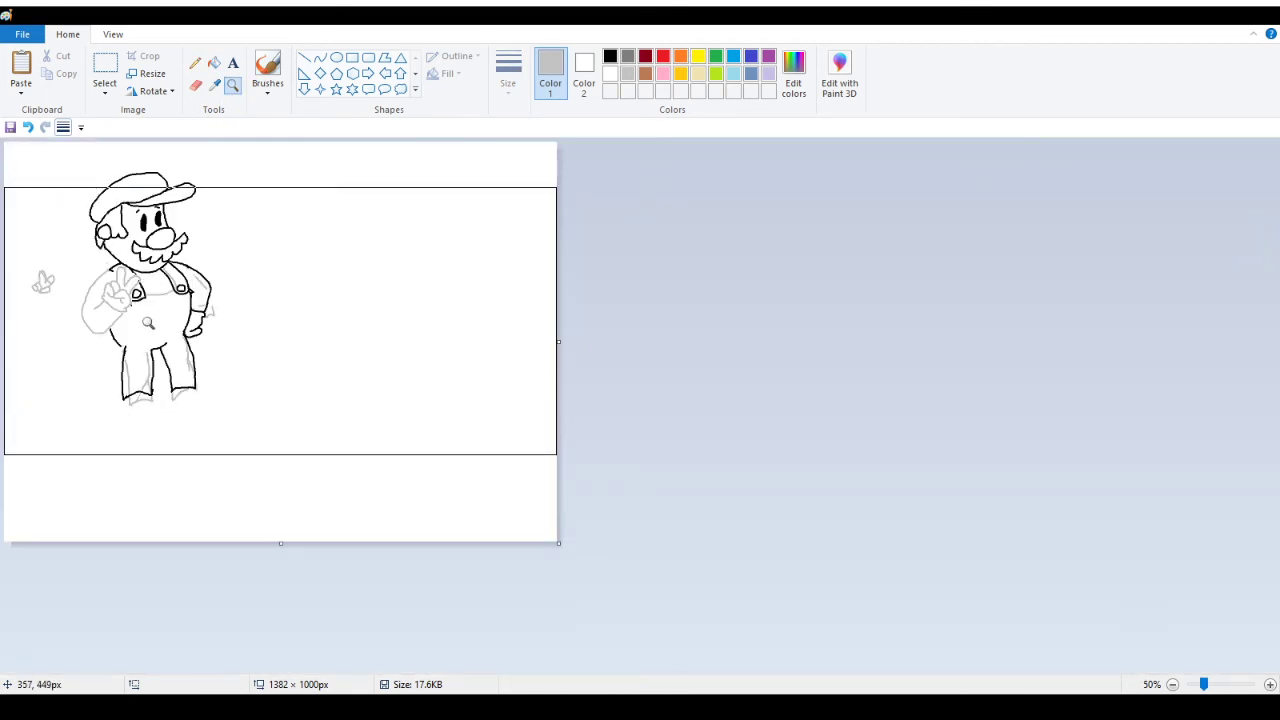
scroll(145, 315, up, 3)
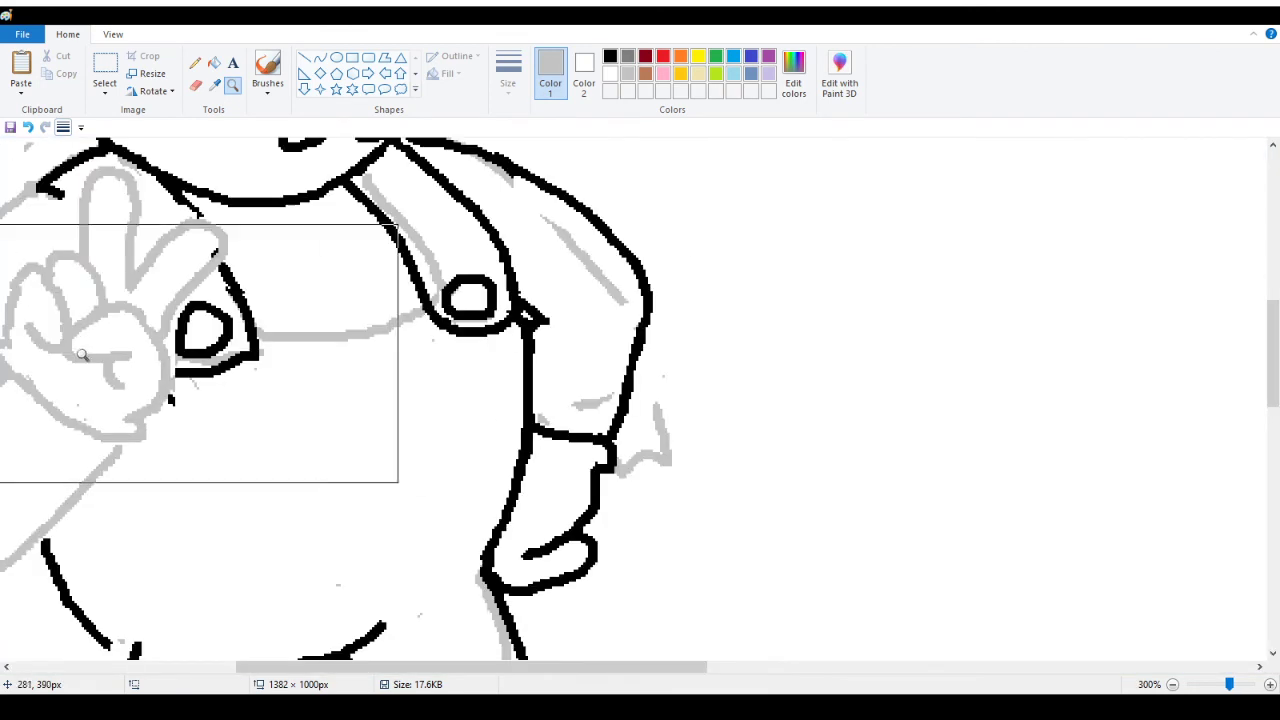
Clean up the stray black marks around the slanted finger and strap button and the grey speck above the shoulder
scroll(134, 306, up, 1)
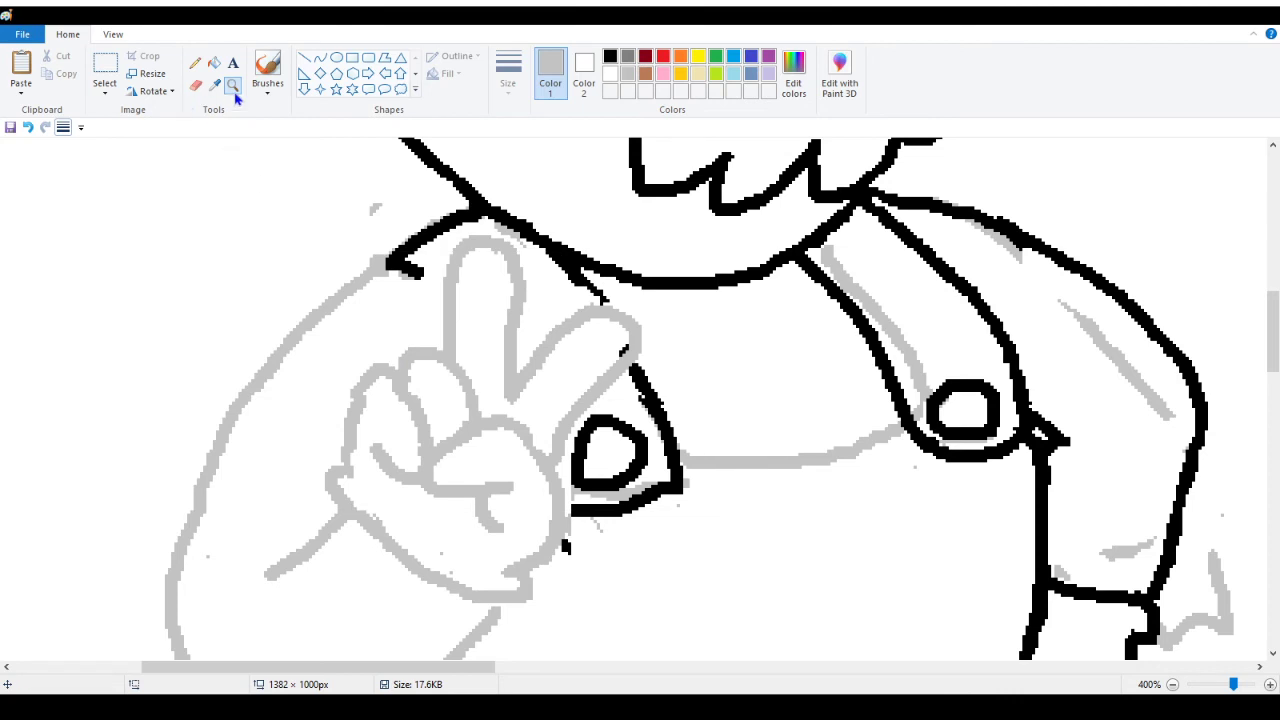
click(195, 62)
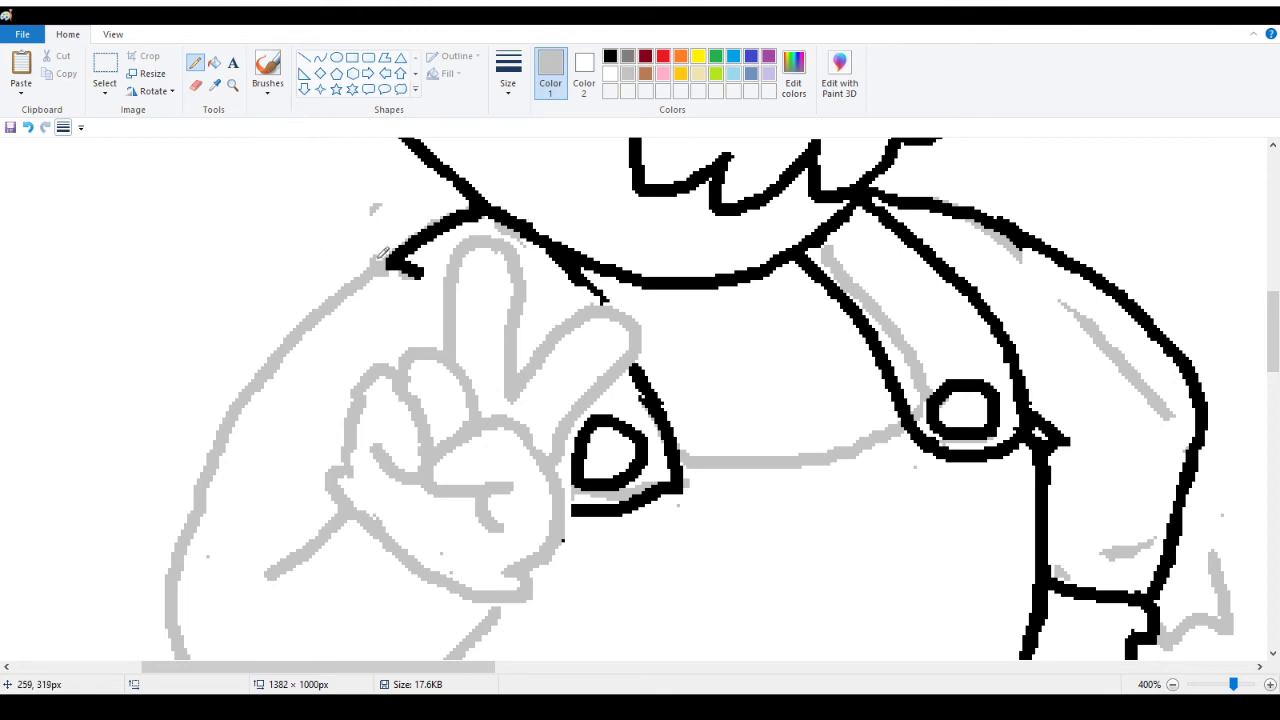
click(375, 207)
Erase the old black shoulder line and its short hooked end above the grey outline of the raised arm
click(232, 85)
click(319, 338)
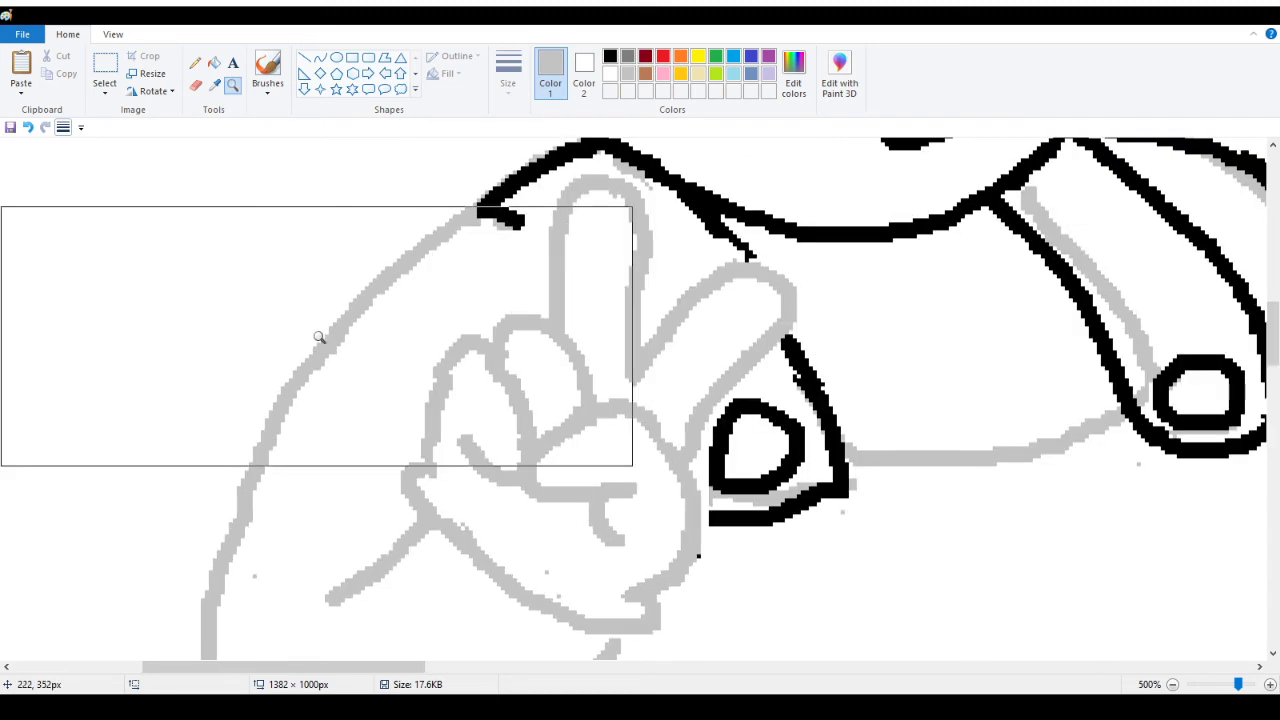
scroll(400, 360, up, 3)
scroll(466, 377, down, 2)
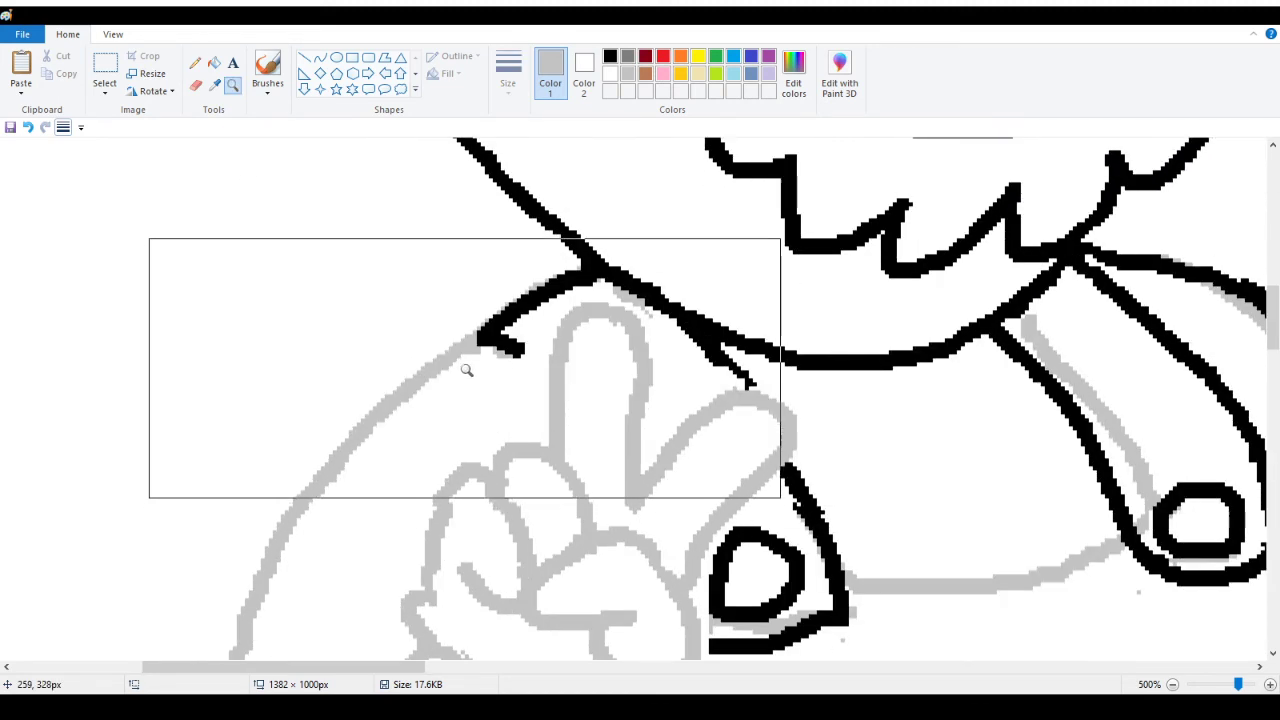
click(195, 63)
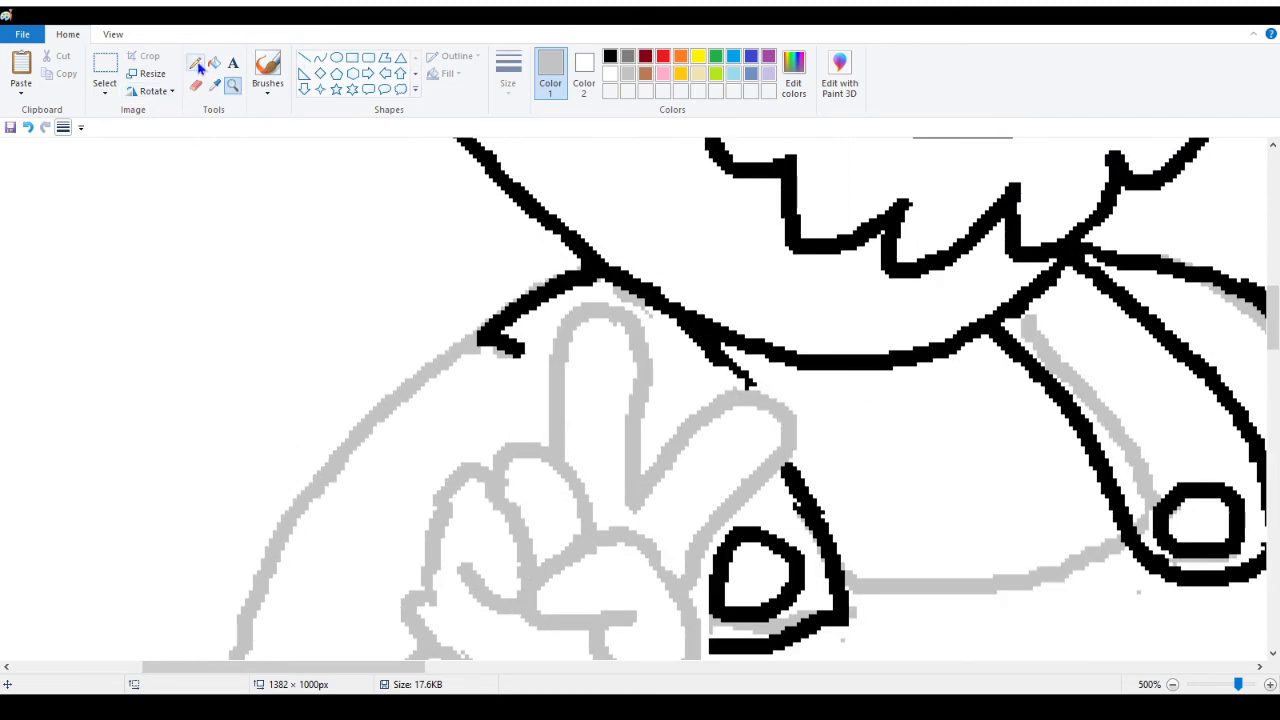
click(611, 58)
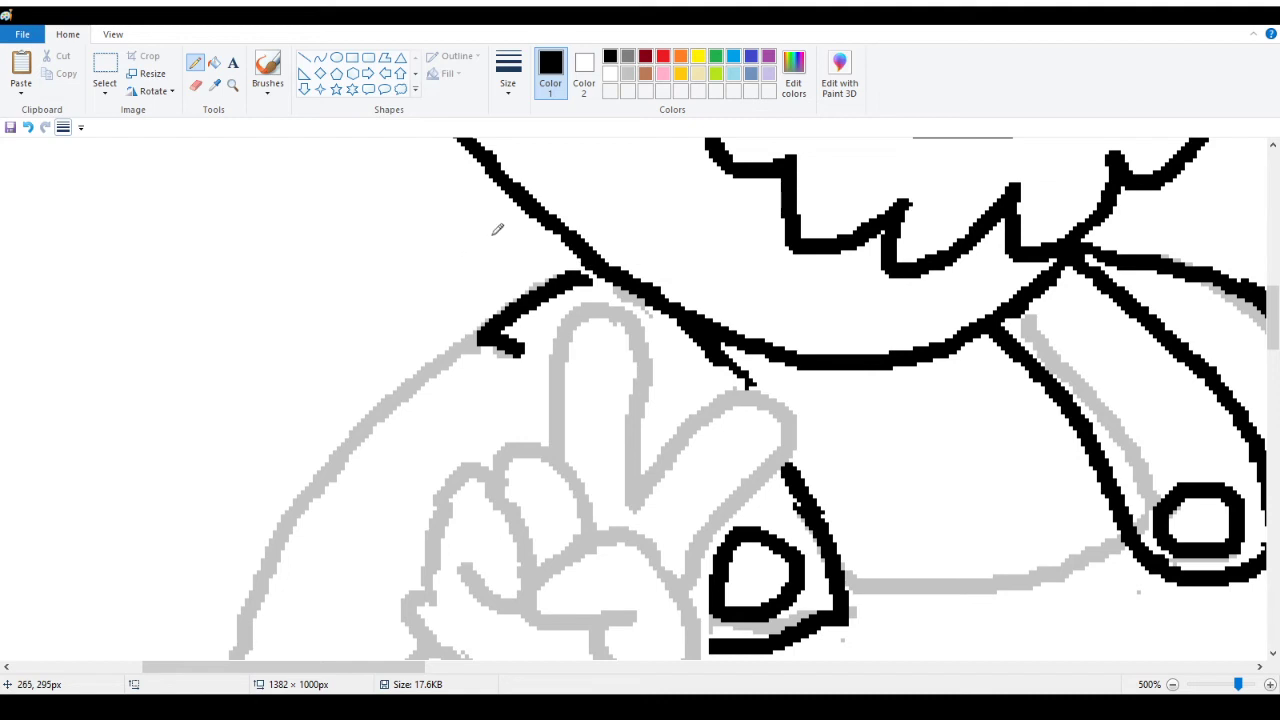
click(195, 85)
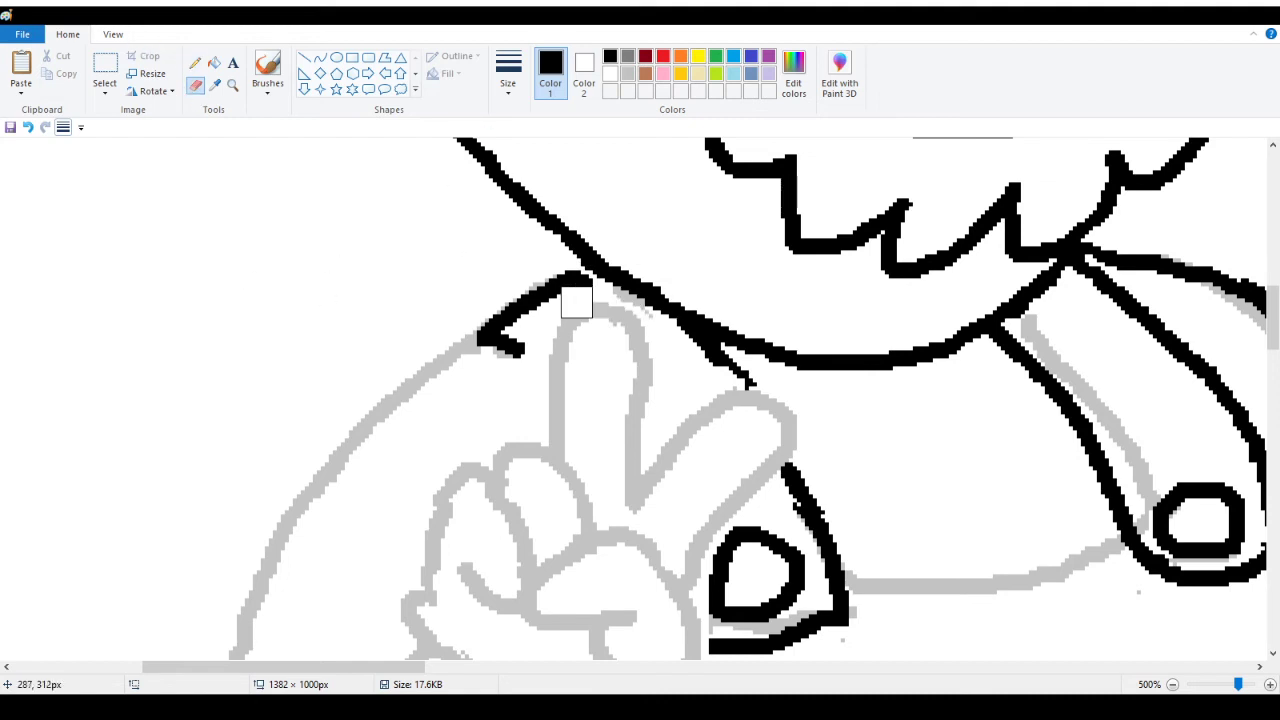
mouse_move(496, 323)
mouse_down()
mouse_move(517, 346)
mouse_move(526, 300)
mouse_move(545, 290)
mouse_up()
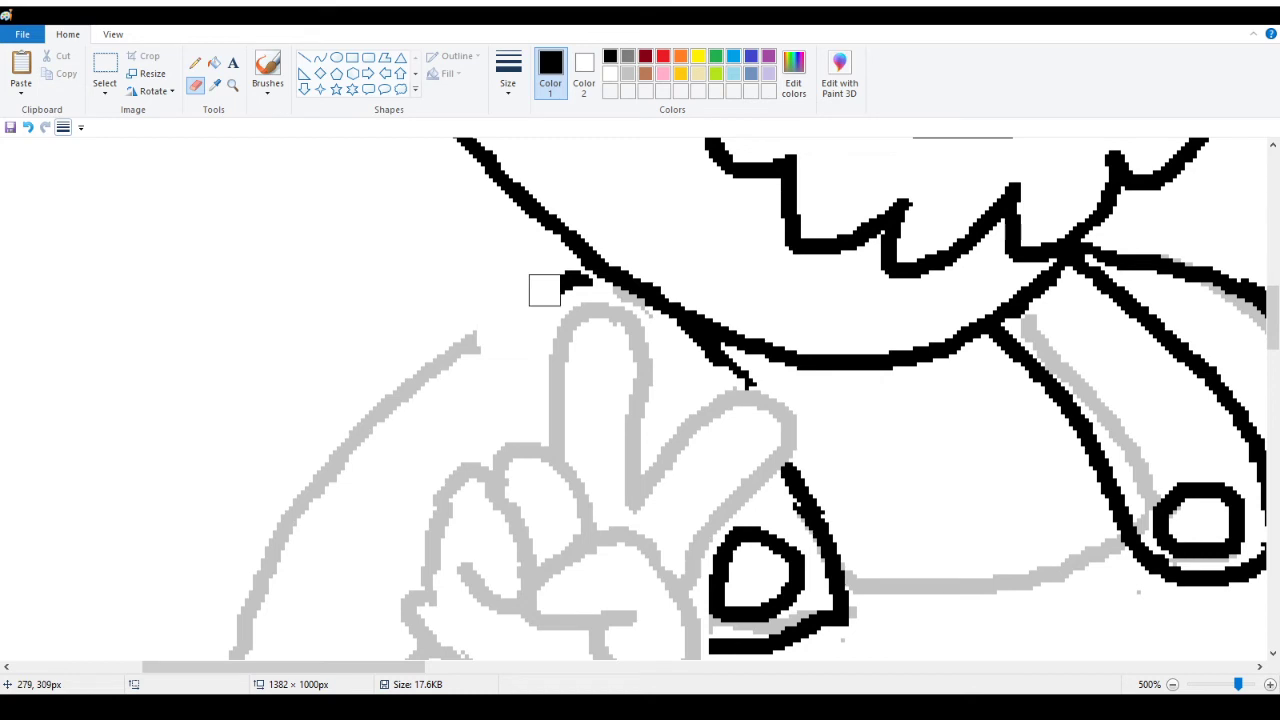
Recolour the grey outlines of the peace-sign hand and raised arm black with the Fill tool
click(214, 63)
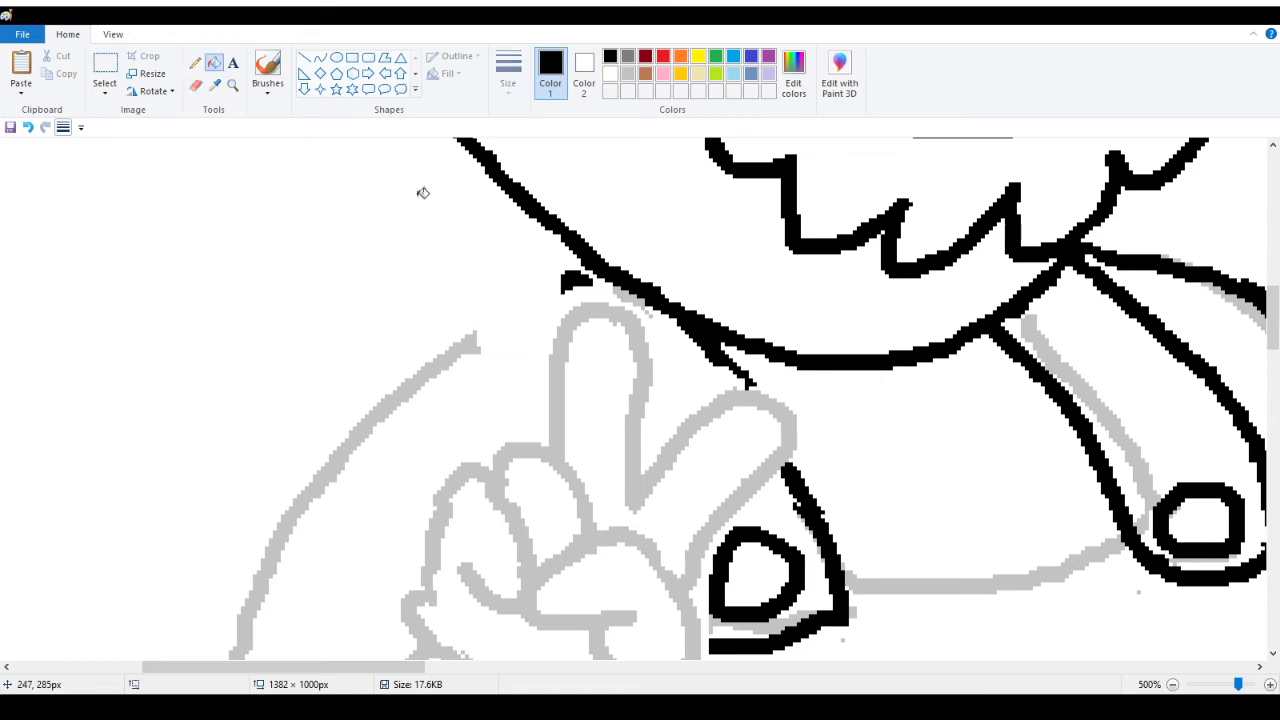
click(195, 62)
scroll(304, 290, down, 4)
scroll(329, 300, up, 1)
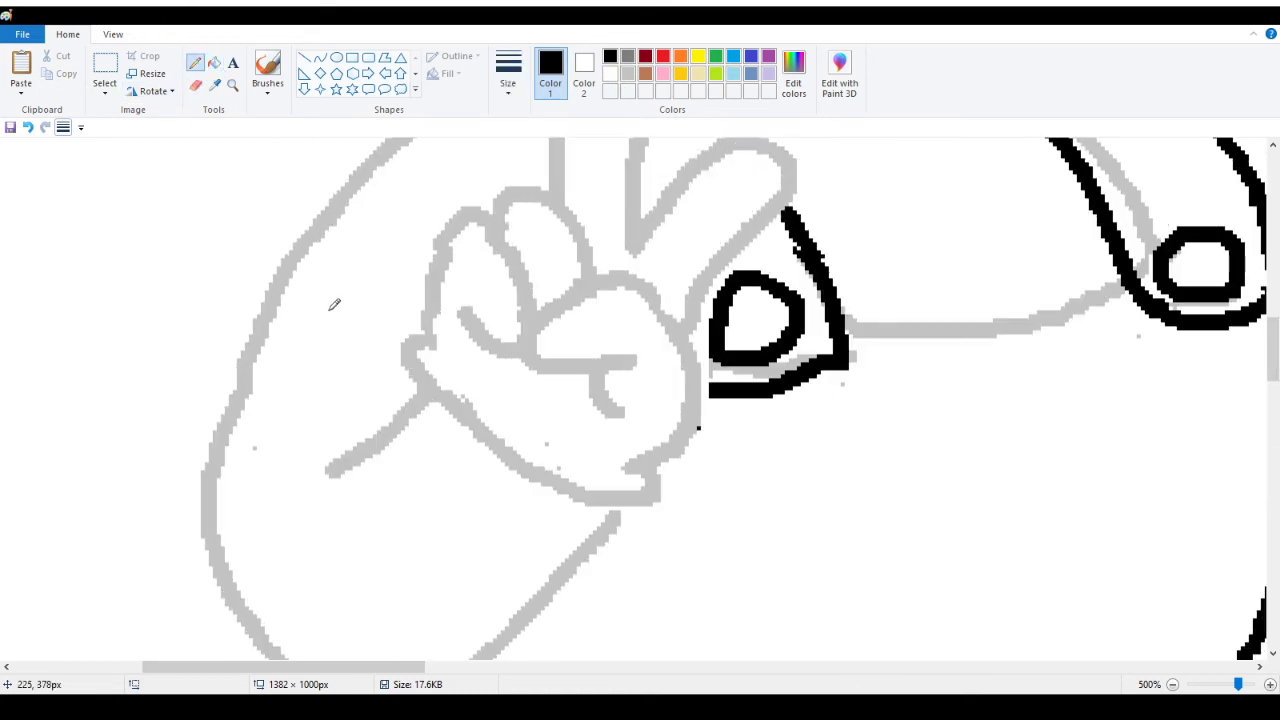
scroll(367, 316, up, 2)
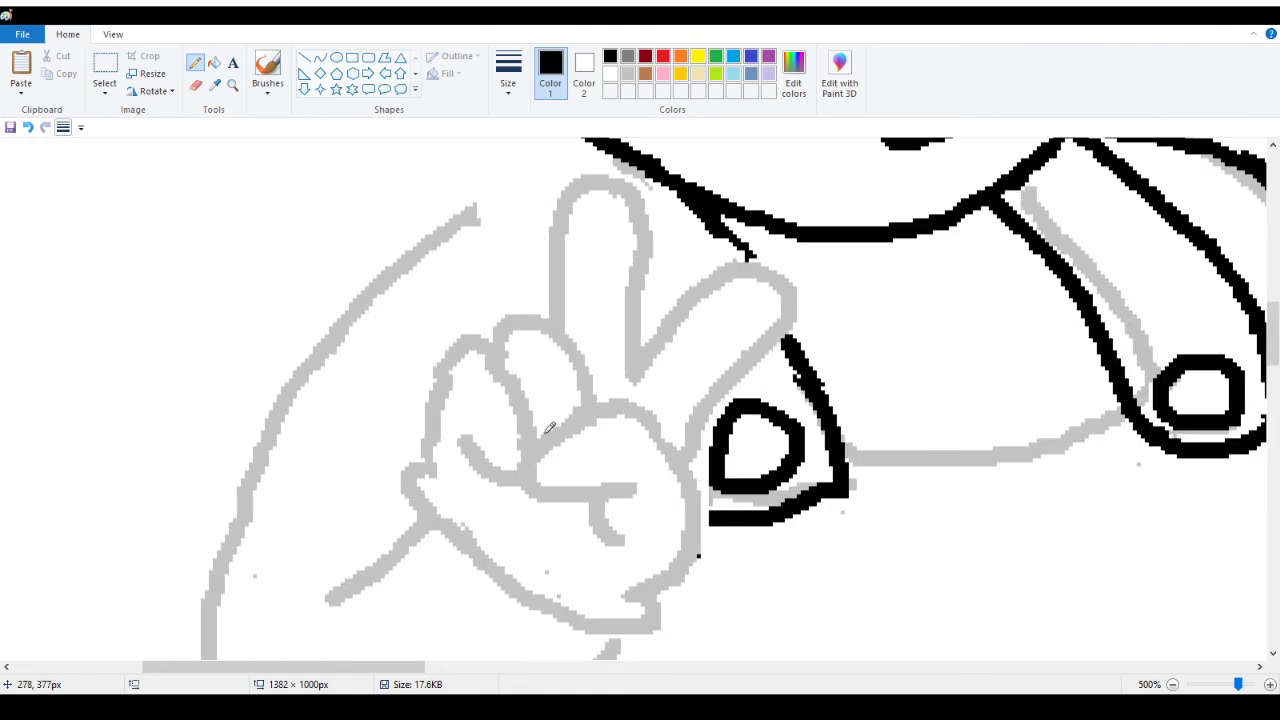
click(214, 62)
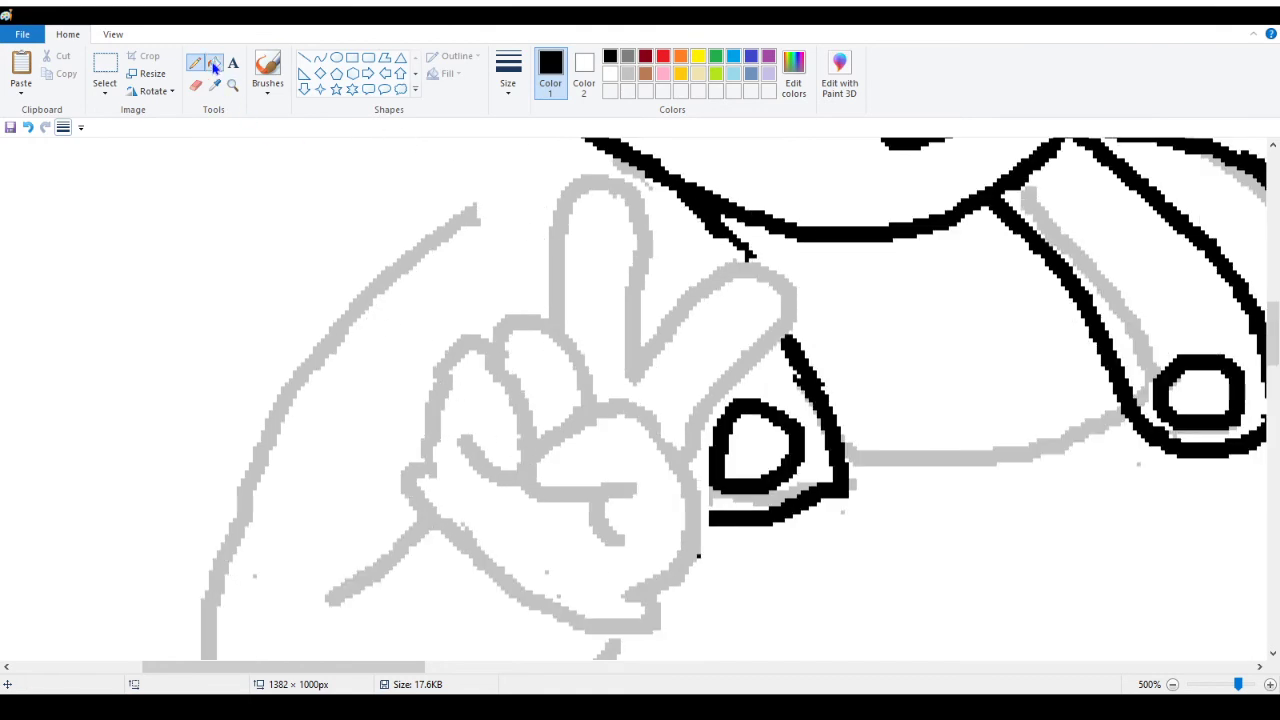
click(527, 415)
scroll(373, 540, down, 2)
click(217, 486)
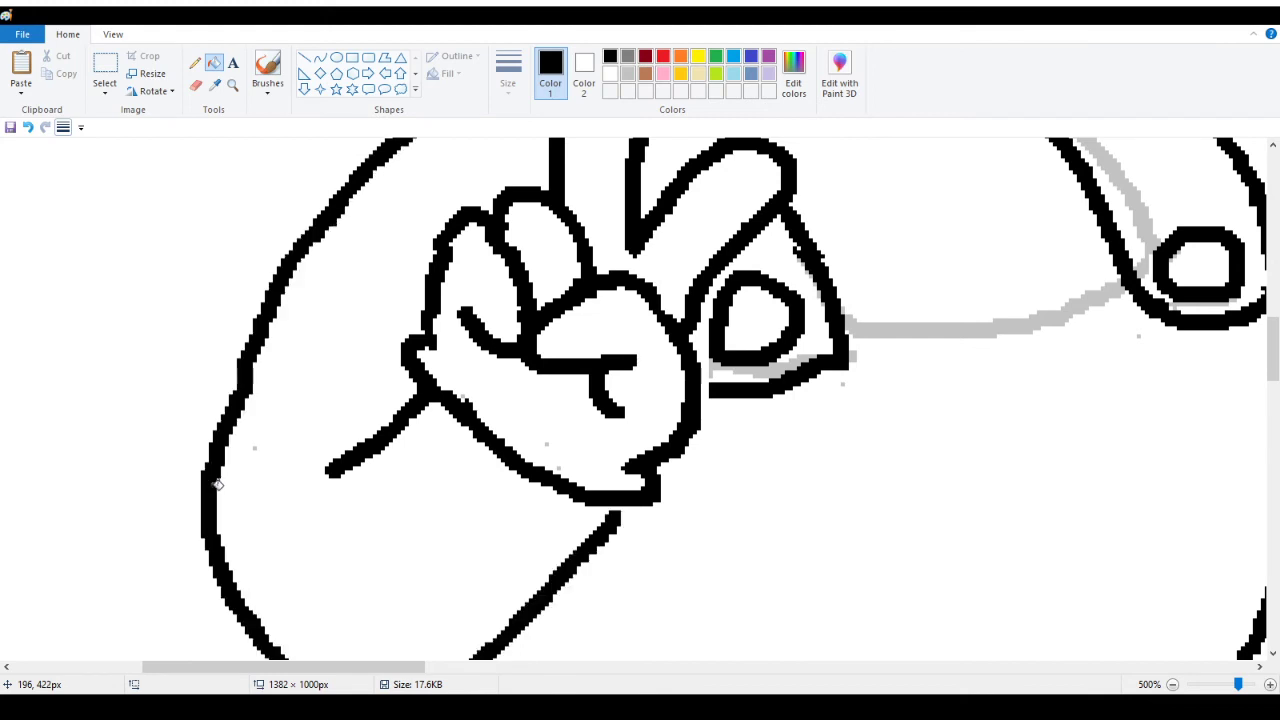
scroll(372, 438, down, 5)
scroll(420, 420, up, 3)
scroll(465, 398, up, 2)
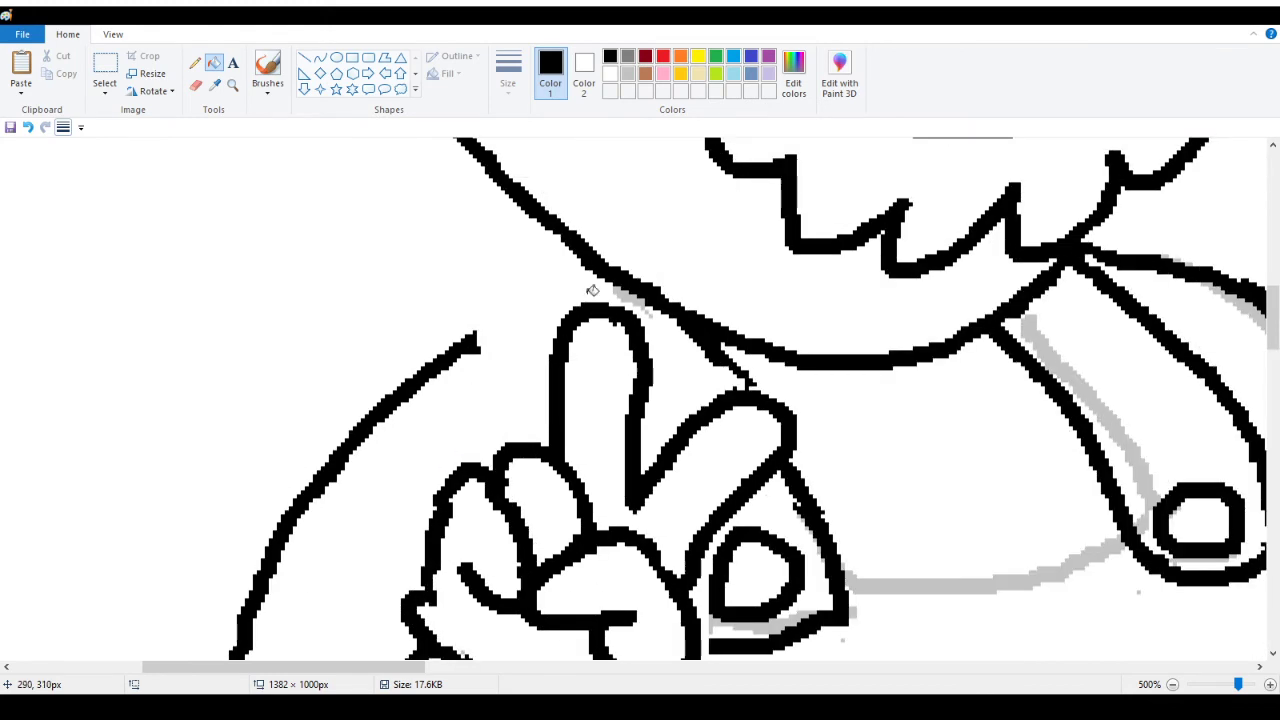
Draw a black shoulder line from the jaw to the raised arm's outline, with a strap edge down to the upright finger
click(195, 62)
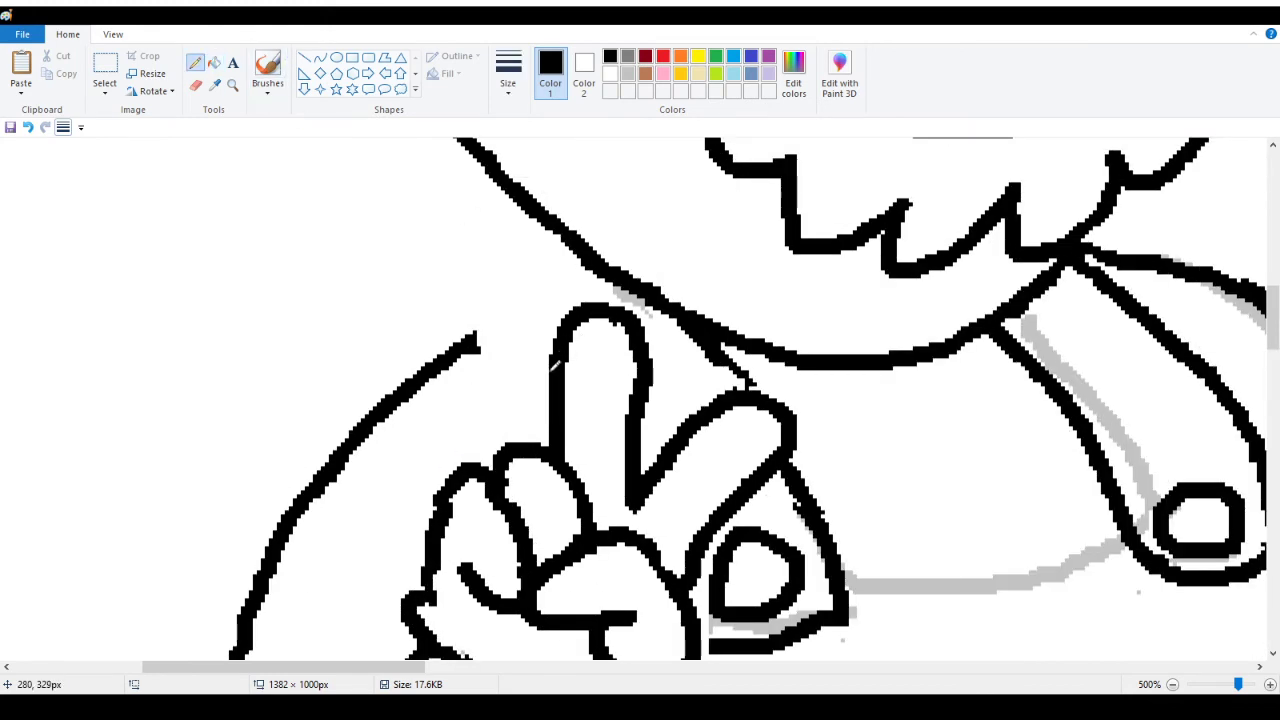
drag(548, 381, 506, 336)
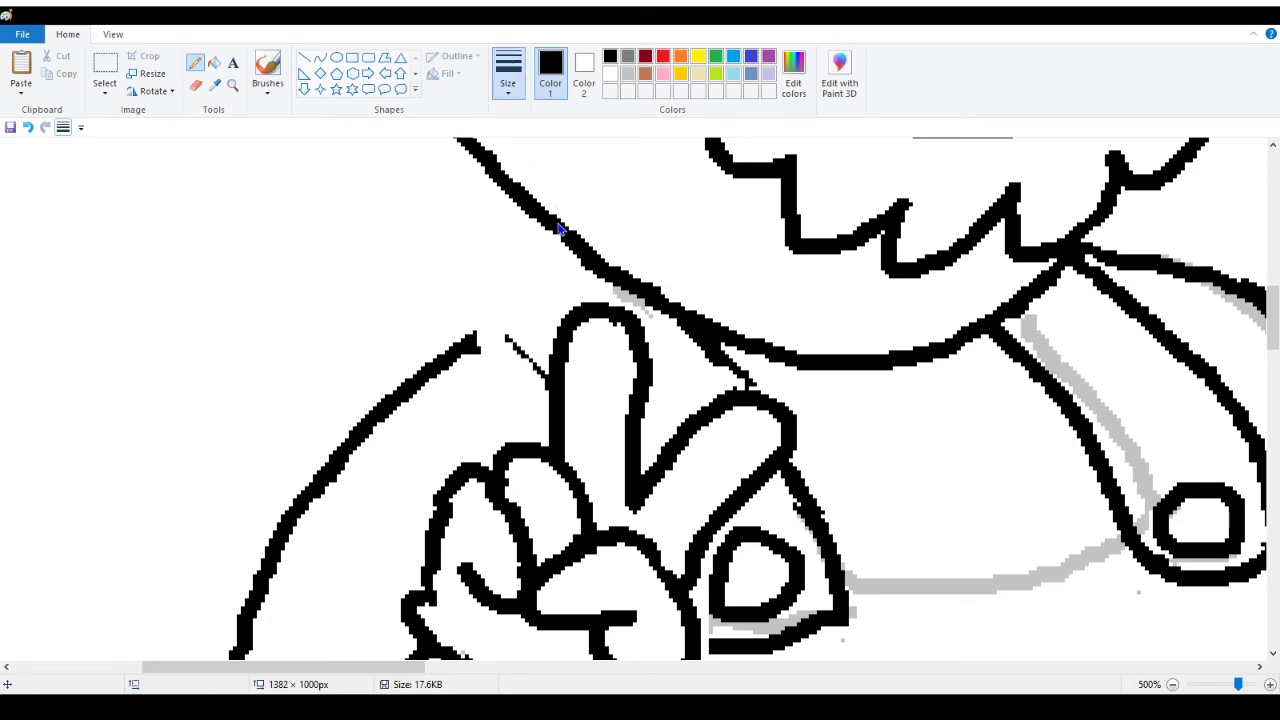
mouse_move(549, 393)
mouse_down()
mouse_move(484, 311)
mouse_move(600, 265)
mouse_up()
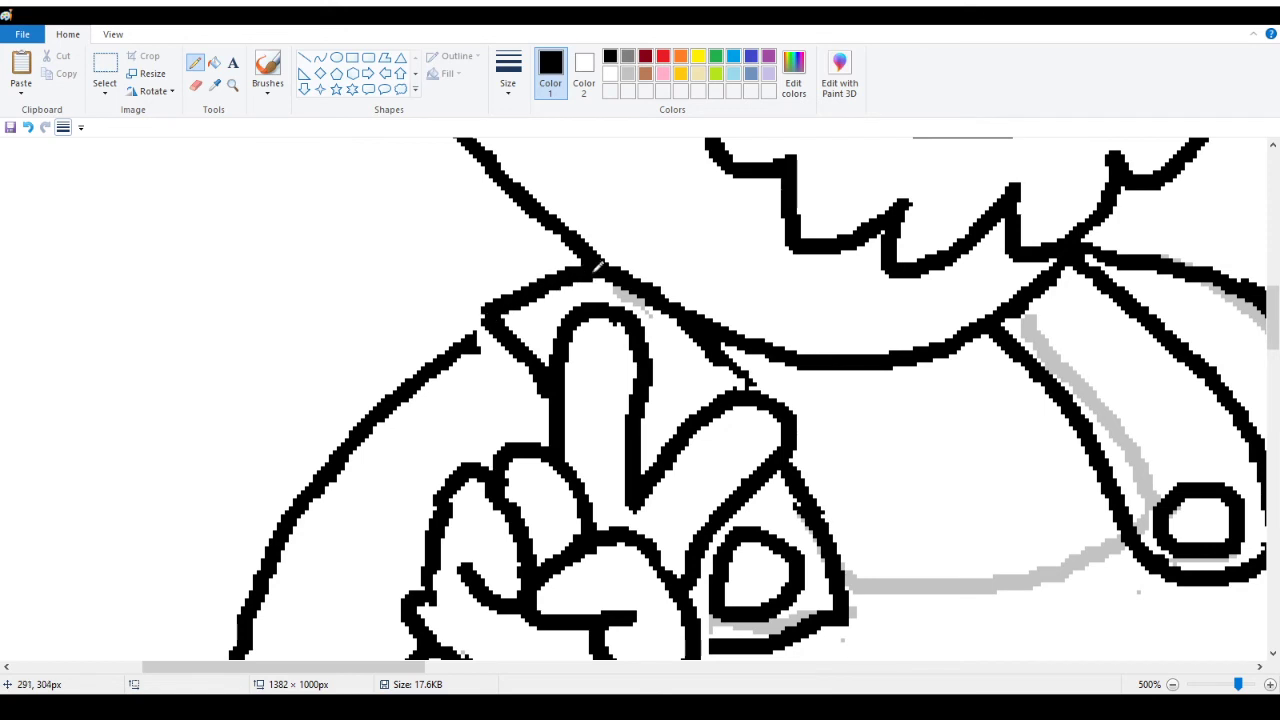
drag(483, 322, 470, 340)
Close the strap's lower edge against the palm in black and thicken the strap line between the chin and the slanted finger
scroll(518, 308, down, 5)
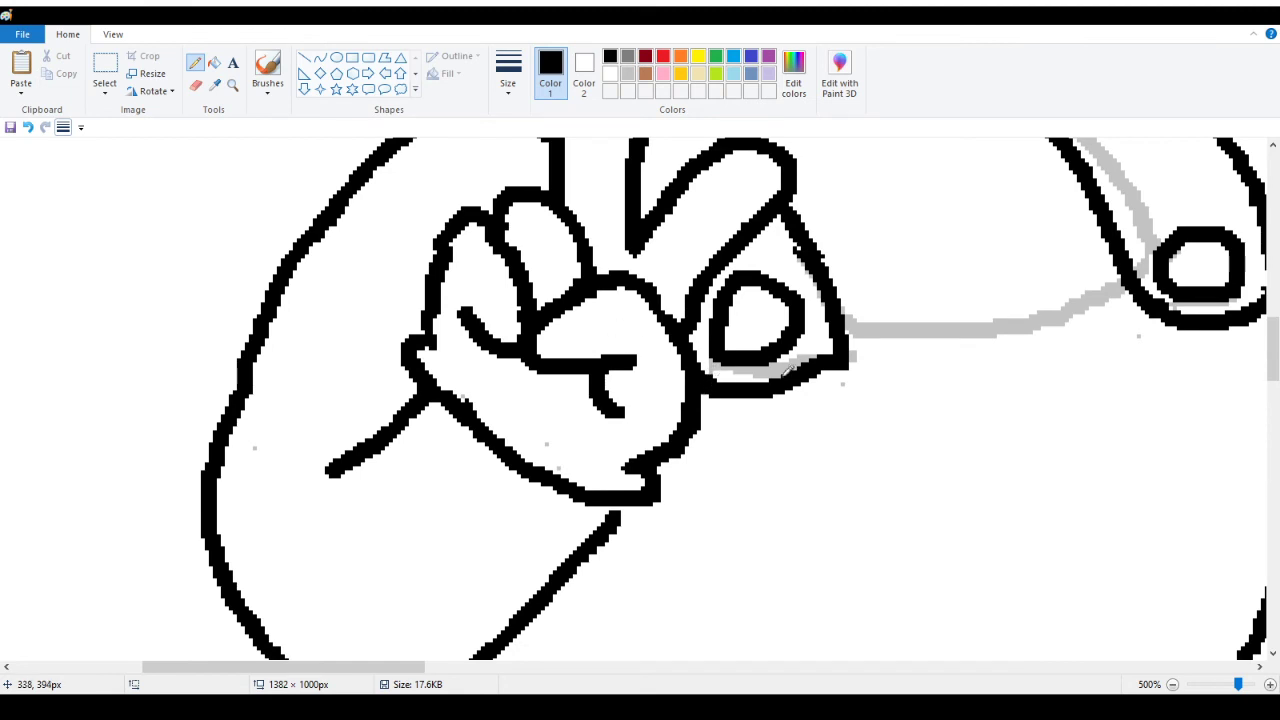
scroll(788, 369, up, 8)
drag(718, 489, 740, 508)
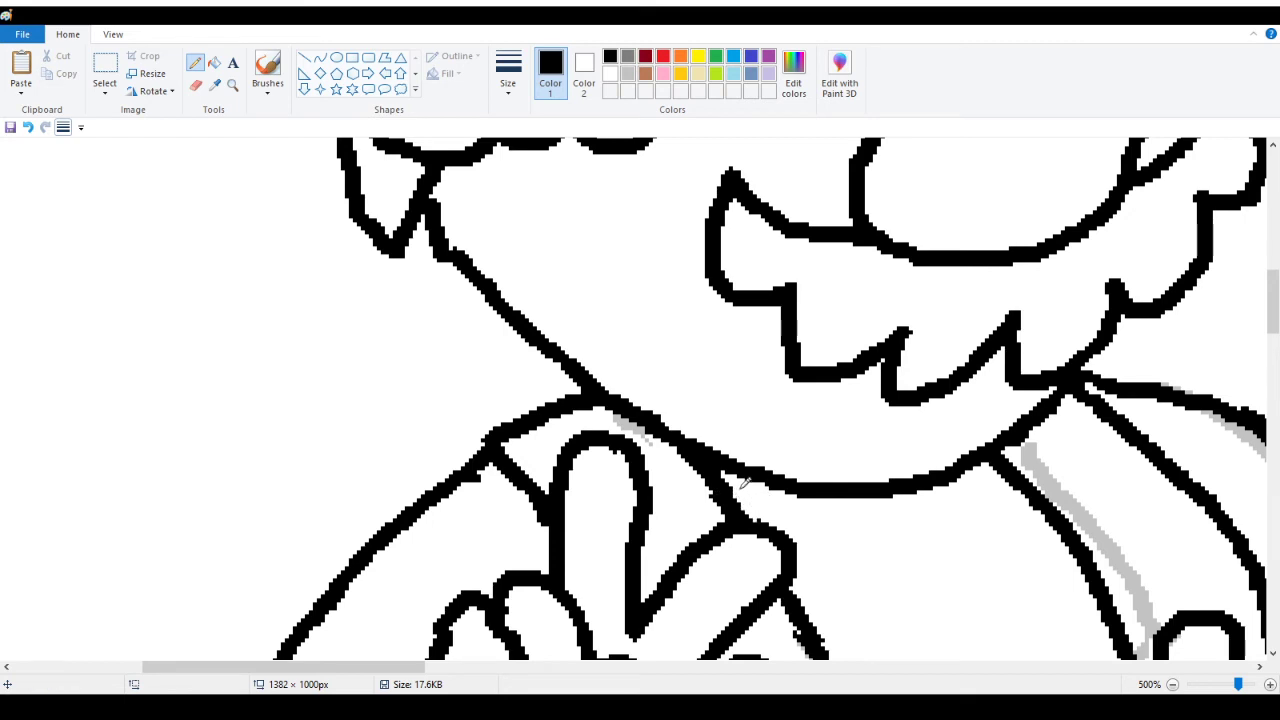
scroll(775, 509, down, 3)
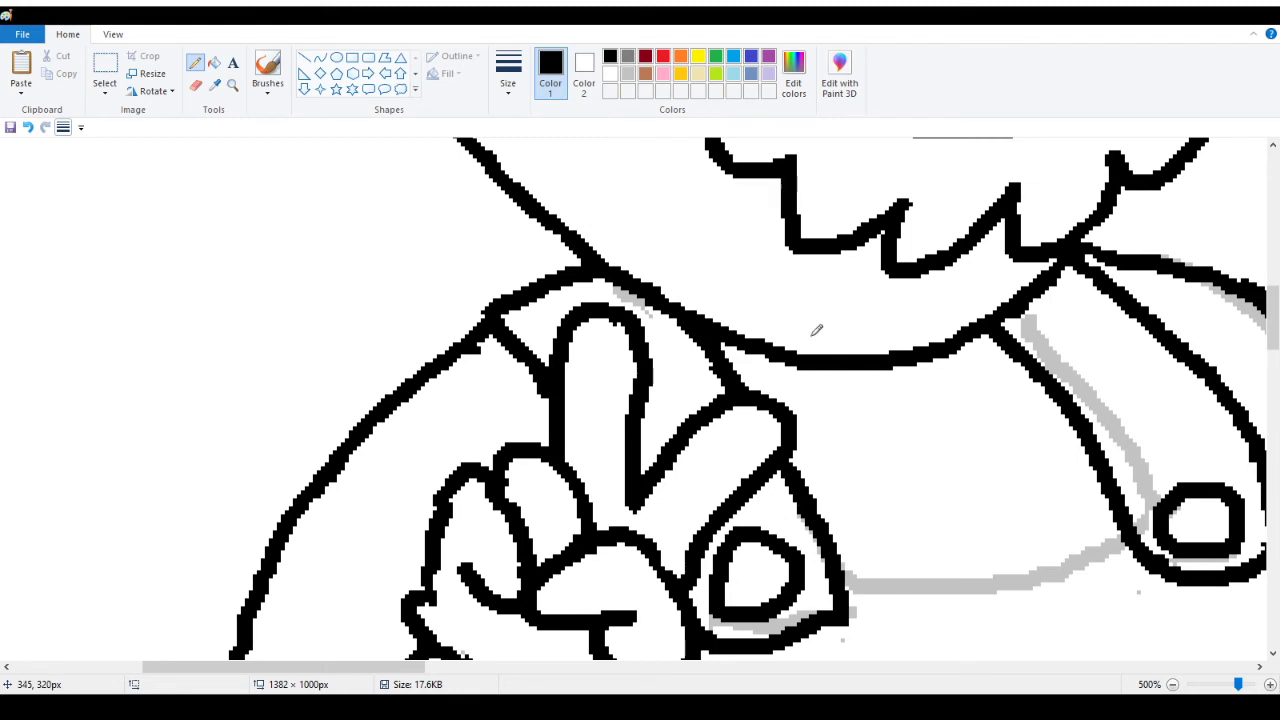
scroll(947, 330, down, 3)
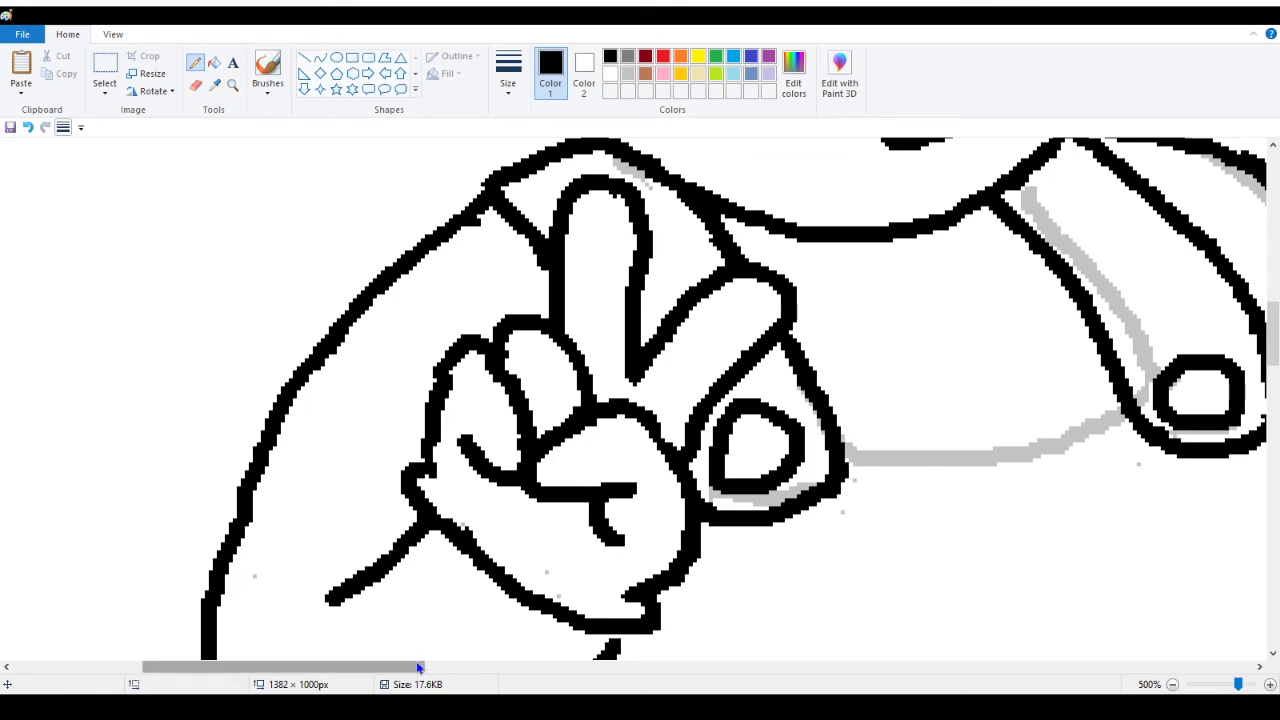
Join the belly line to the top of the leg below the raised arm with a short black stroke at the hip
drag(418, 667, 475, 683)
ctrl+scroll(371, 300, down, 1)
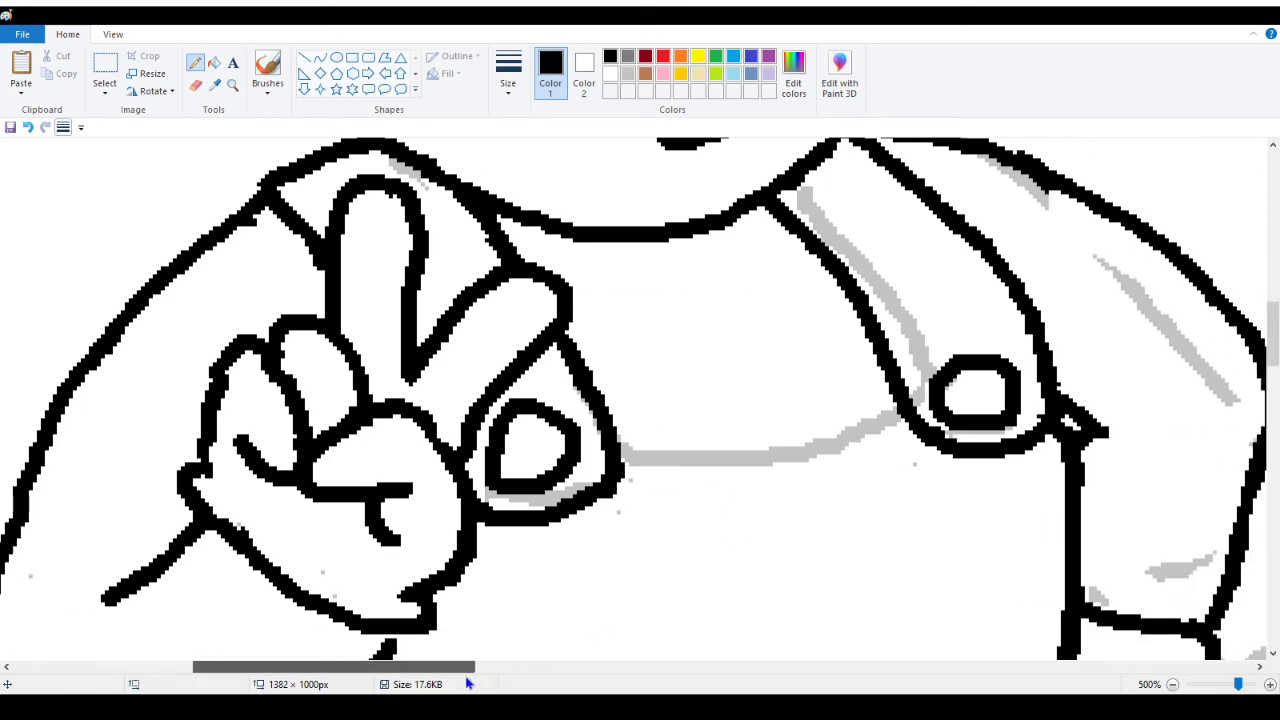
ctrl+scroll(371, 163, up, 1)
click(232, 85)
right_click(219, 358)
right_click(219, 358)
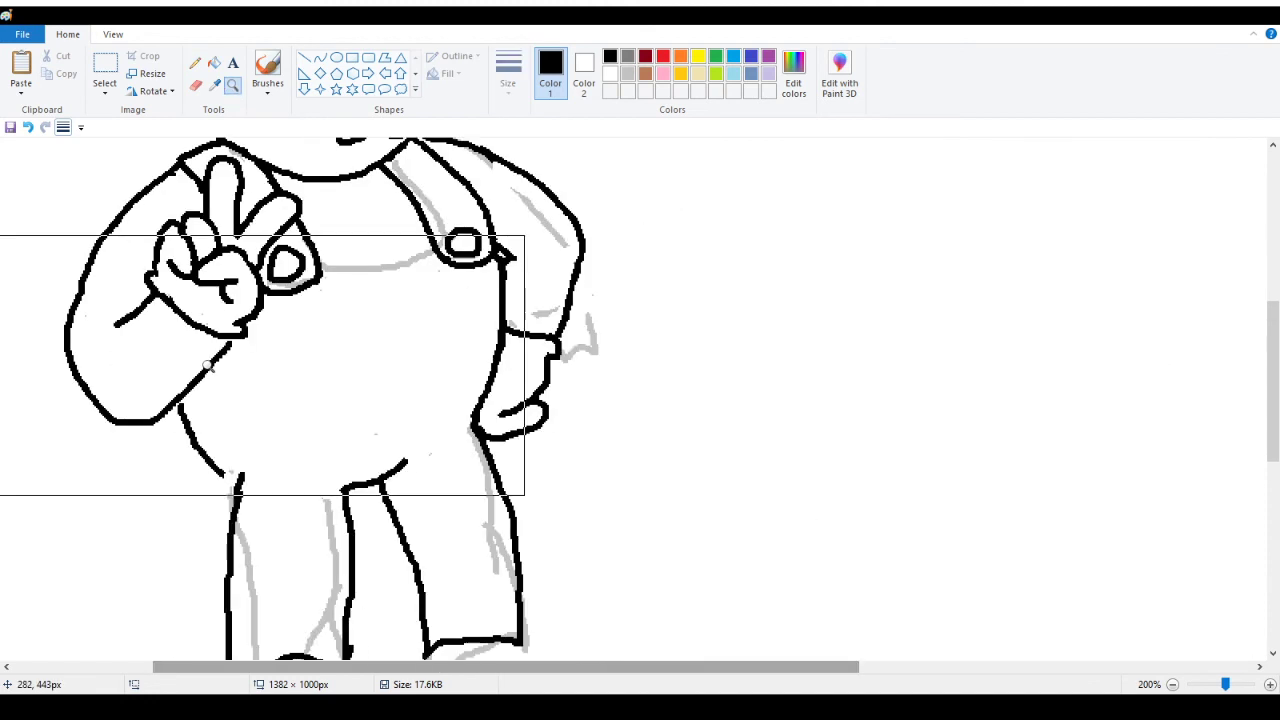
right_click(154, 349)
scroll(163, 331, up, 3)
scroll(181, 361, down, 3)
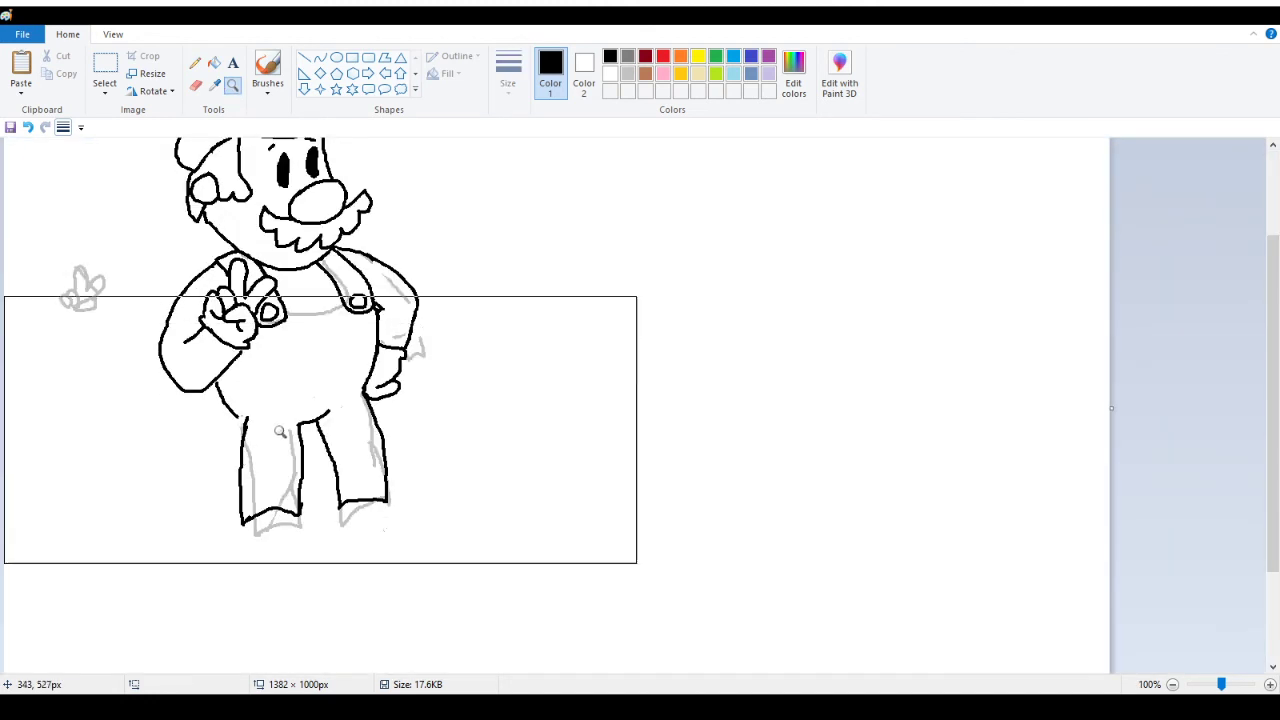
click(234, 420)
click(195, 62)
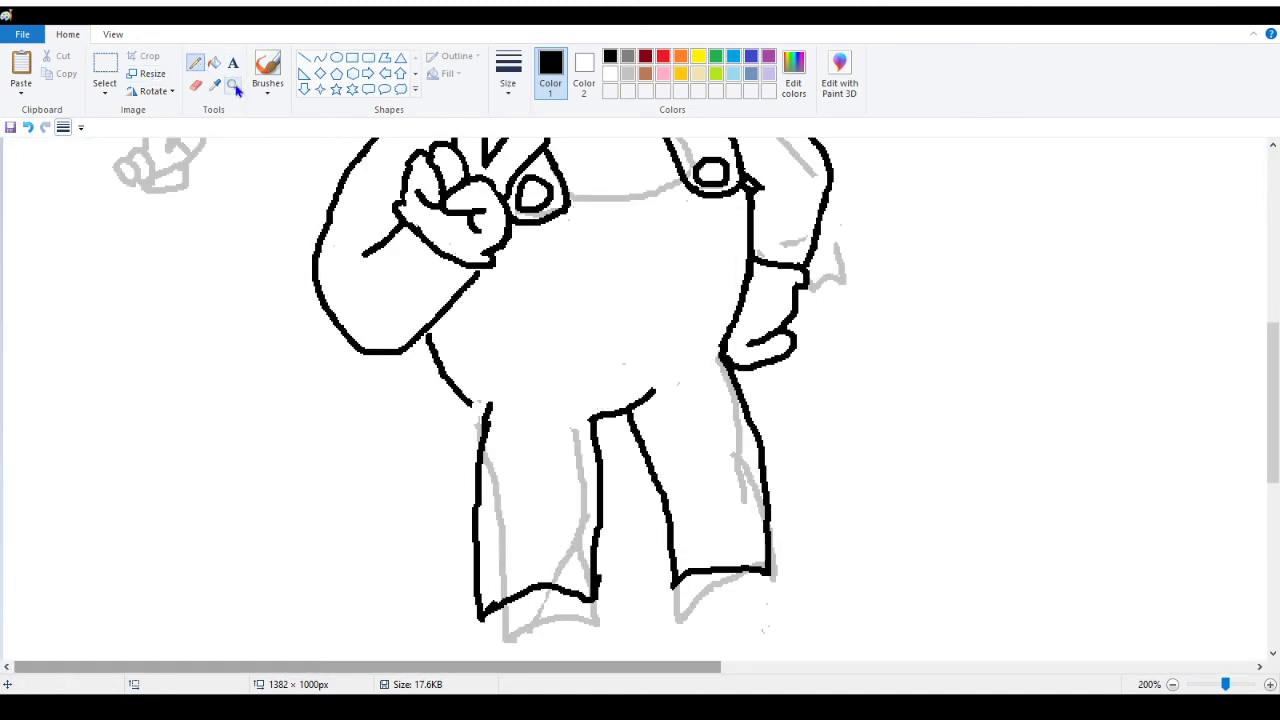
drag(473, 399, 490, 411)
Erase the lower outer edge of the leg below the hand on the hip, down to the trouser hem
click(232, 85)
click(663, 488)
click(666, 491)
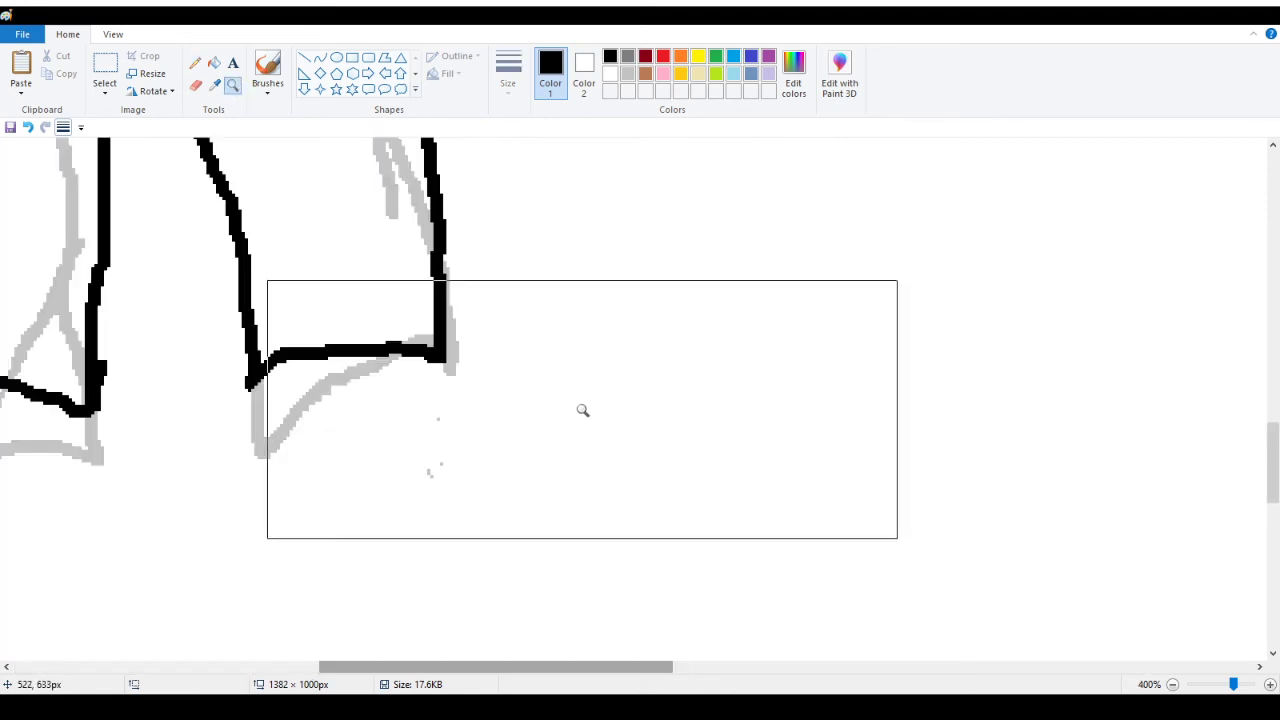
scroll(582, 410, up, 1)
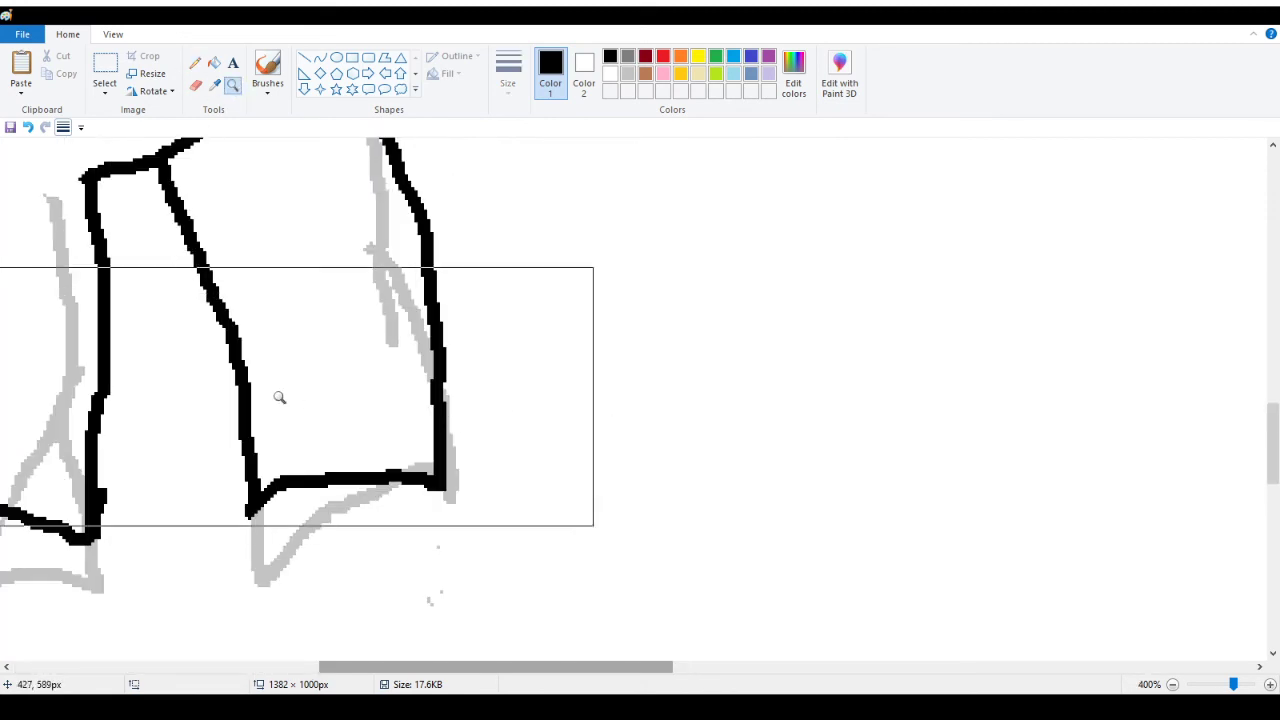
click(196, 85)
mouse_move(449, 446)
mouse_down()
mouse_move(449, 466)
mouse_move(429, 315)
mouse_up()
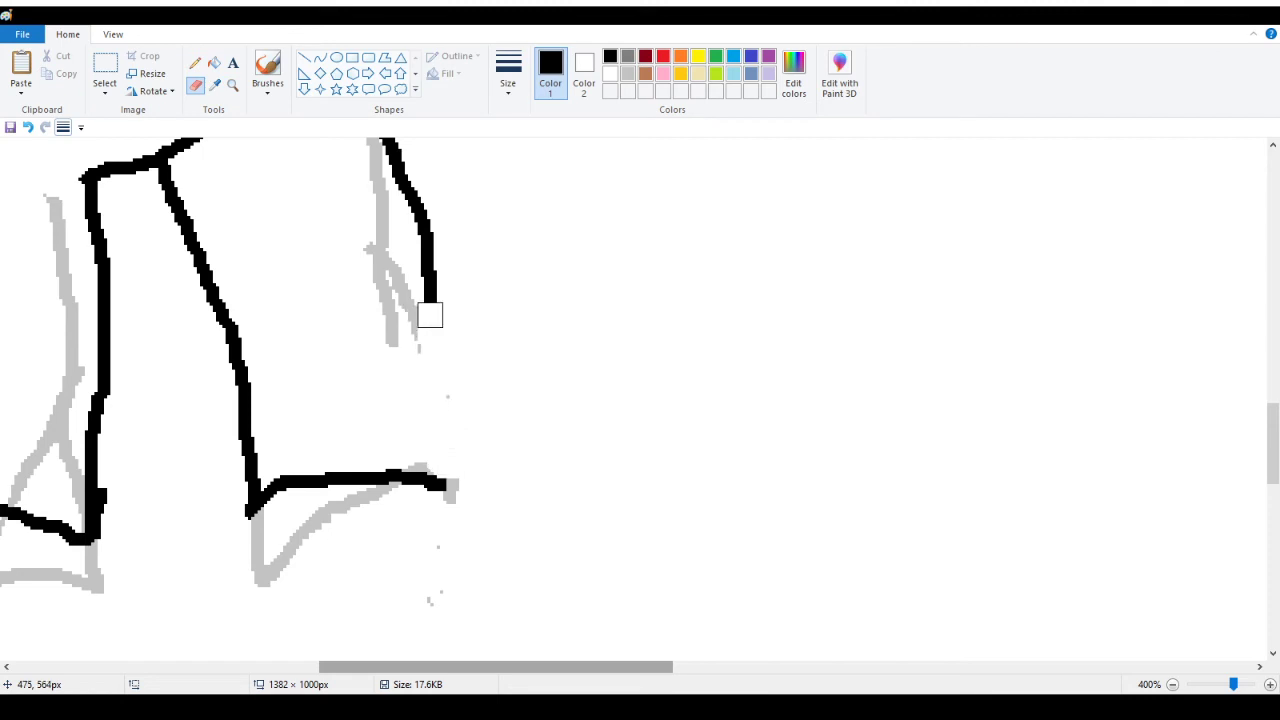
Redraw that leg's outer edge in black so it flares outward, and extend the trouser hem to meet it
click(195, 62)
mouse_move(428, 216)
mouse_down()
mouse_move(466, 327)
mouse_move(439, 465)
mouse_move(465, 375)
mouse_up()
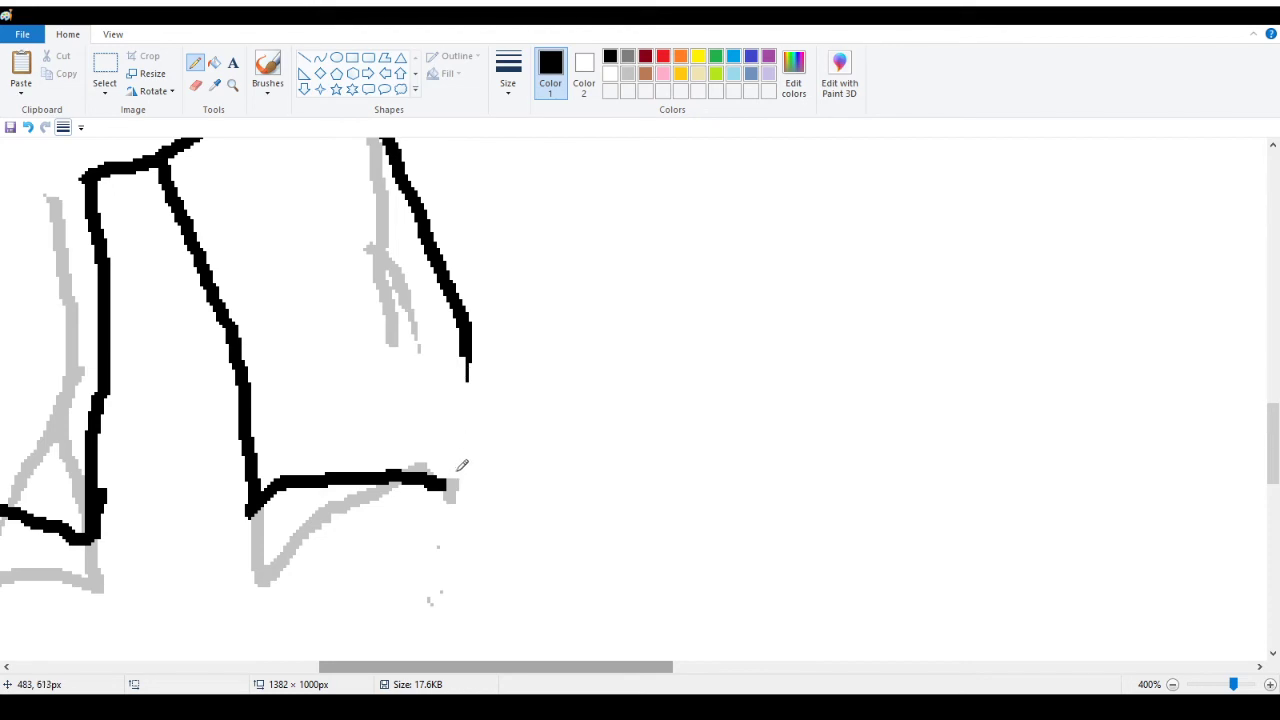
mouse_move(448, 484)
mouse_down()
mouse_move(460, 511)
mouse_move(486, 381)
mouse_move(476, 316)
mouse_move(441, 292)
mouse_up()
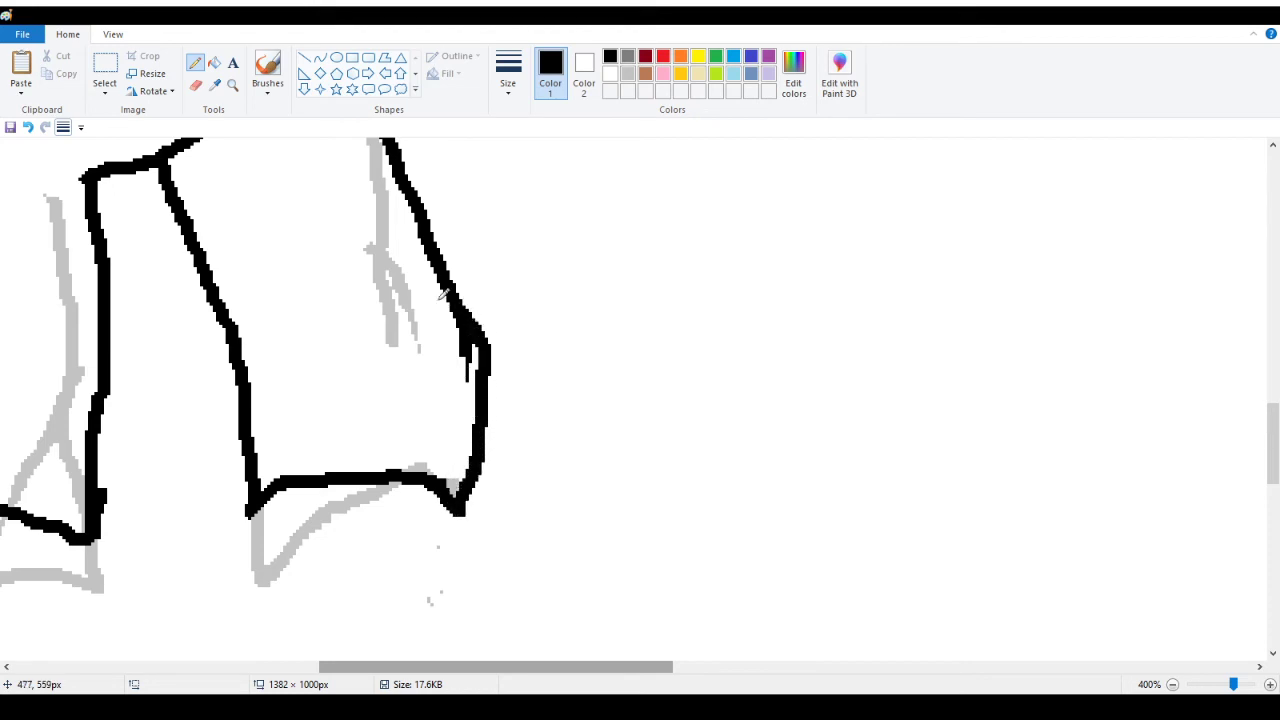
click(28, 127)
drag(447, 474, 478, 507)
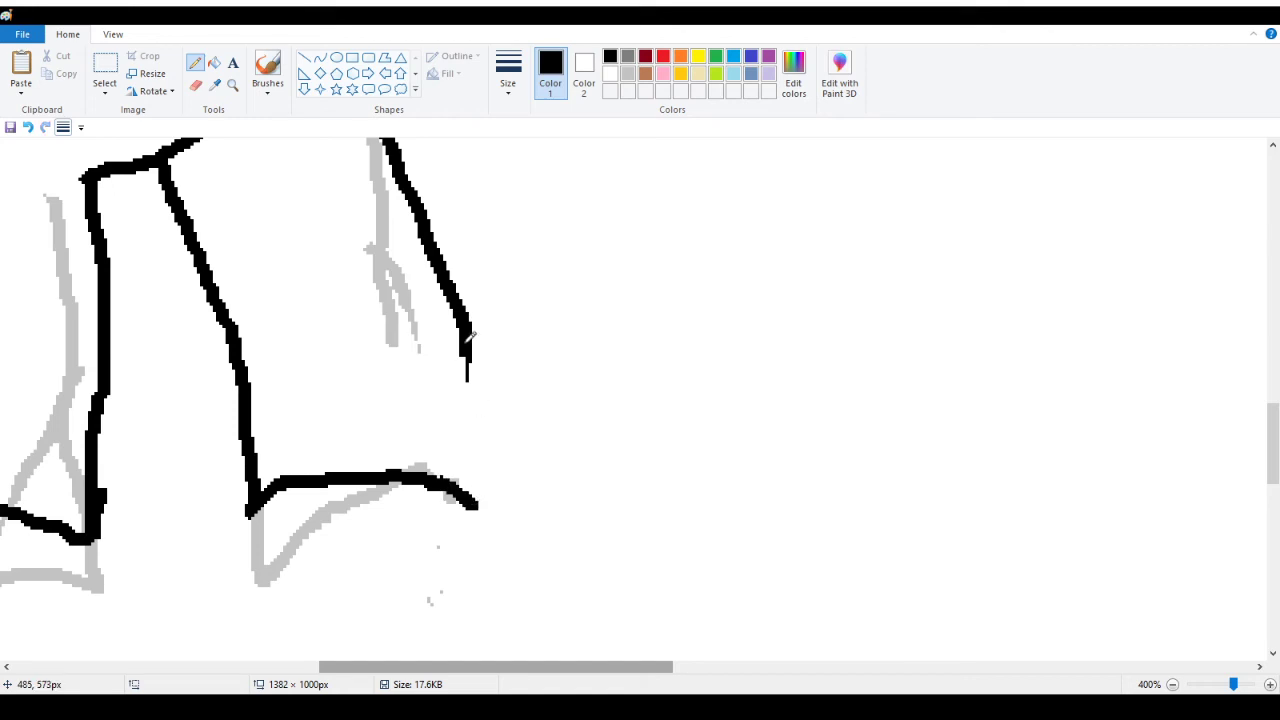
drag(468, 340, 472, 487)
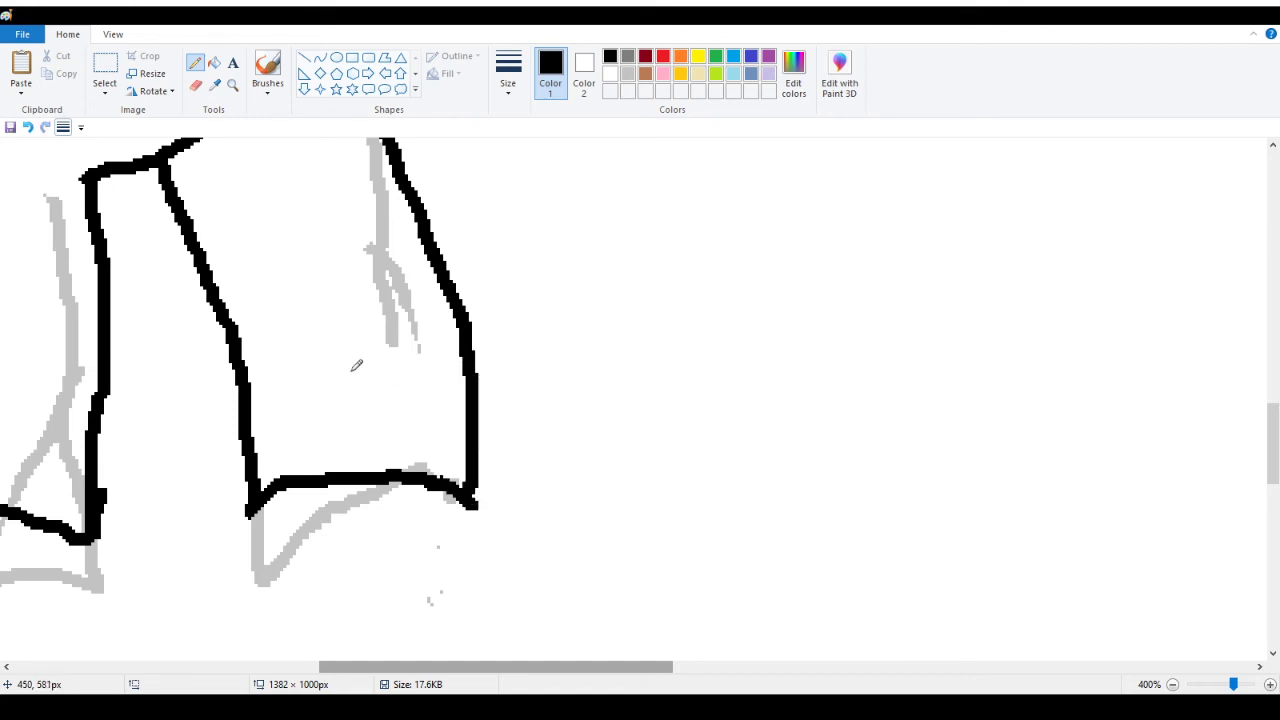
Review the whole figure and the lower legs with their trouser hems
scroll(340, 360, up, 5)
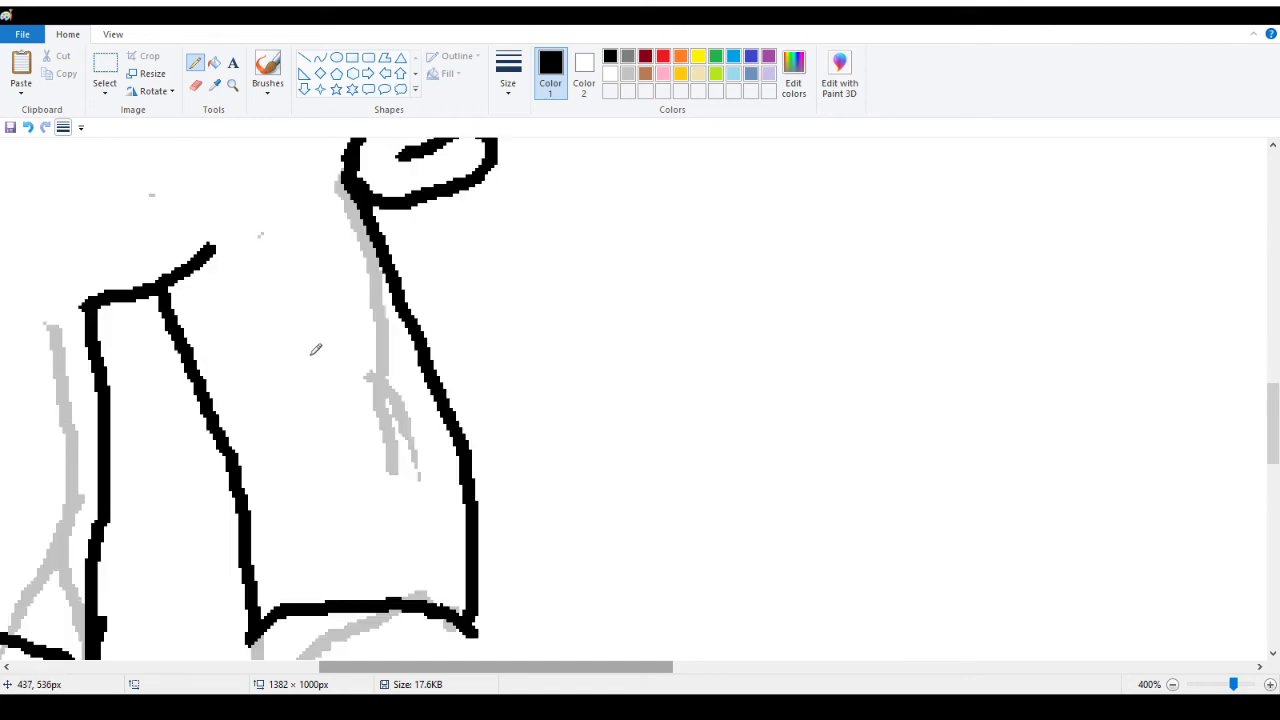
click(231, 87)
right_click(103, 151)
right_click(40, 280)
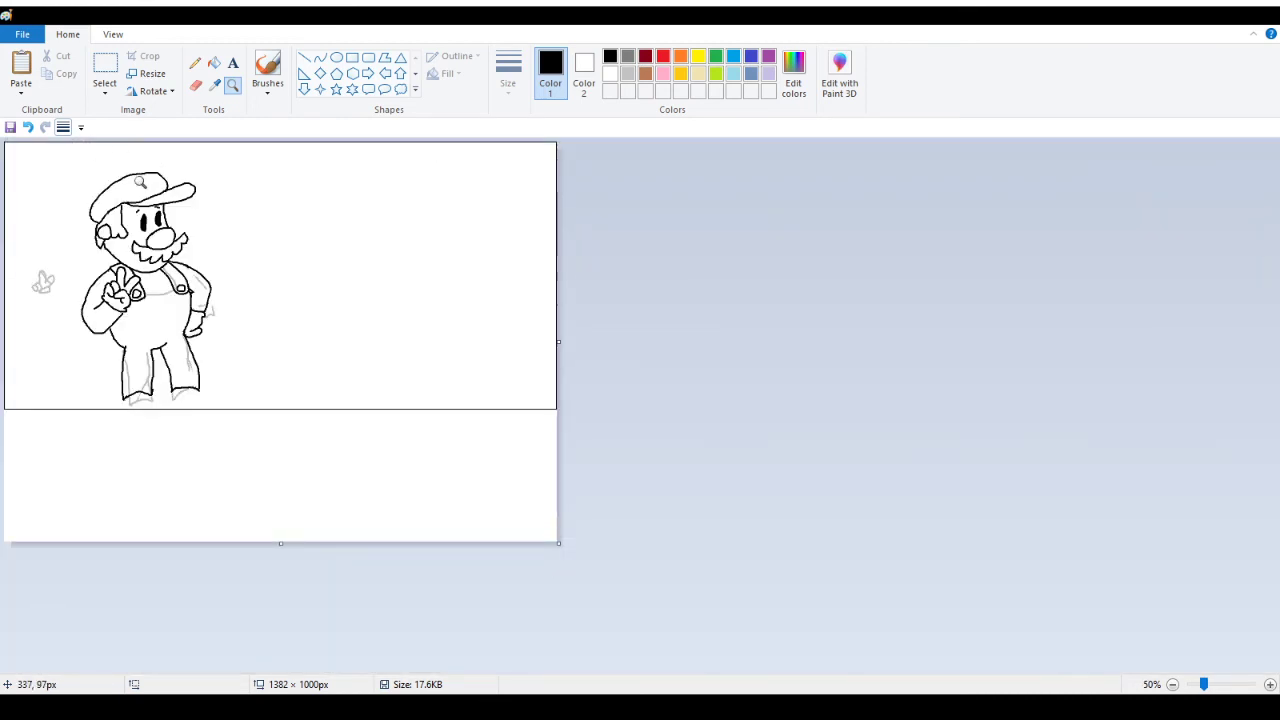
click(150, 320)
click(318, 353)
scroll(500, 443, down, 4)
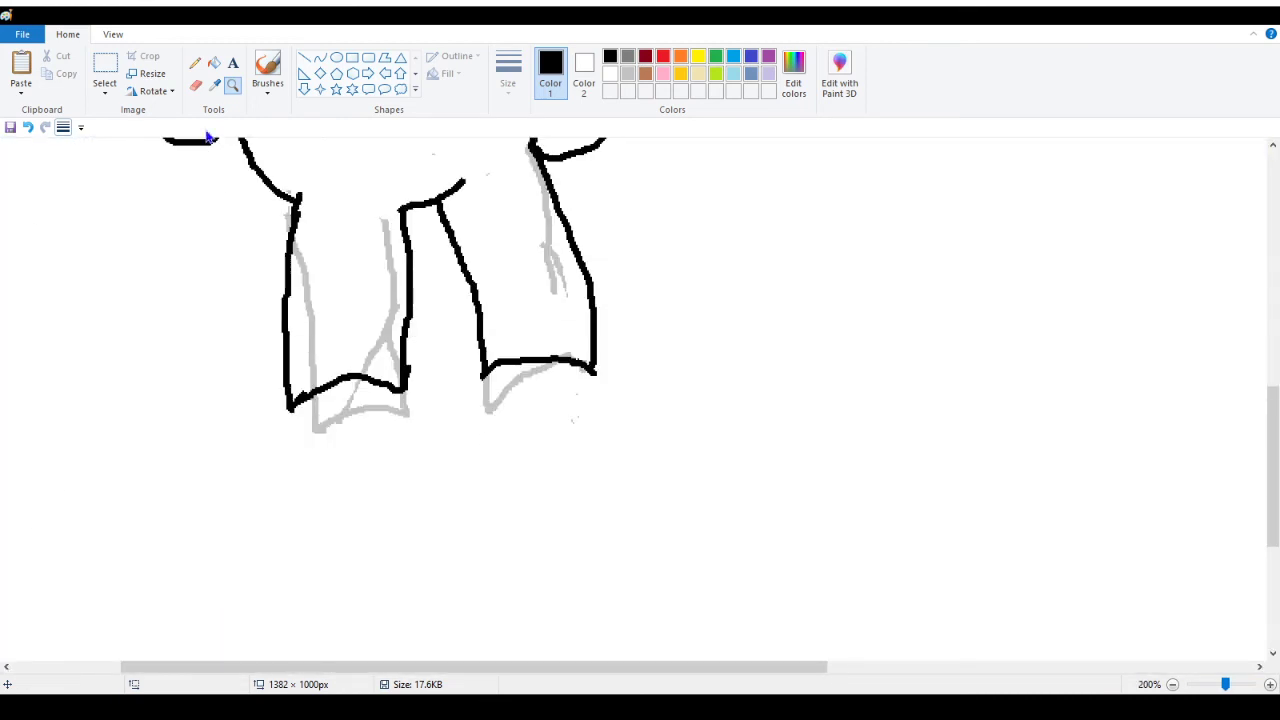
Erase the outer part of the trouser hem on the leg below the hand on the hip
click(195, 62)
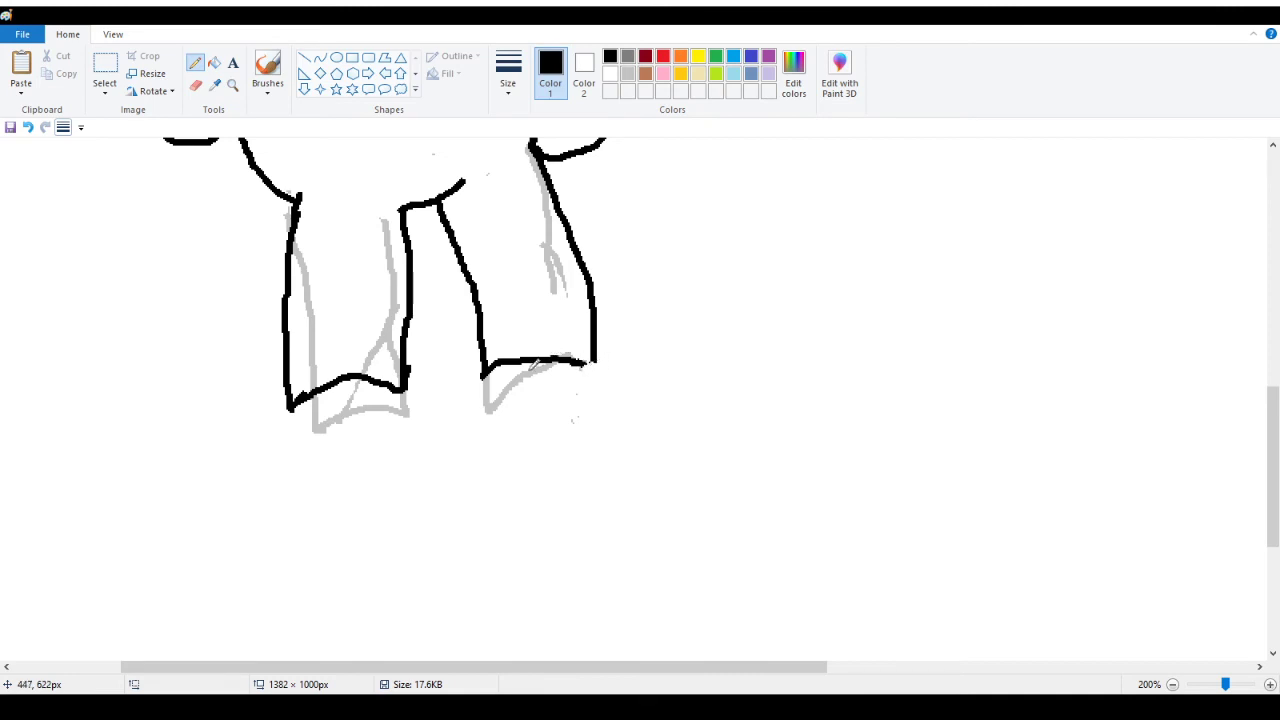
click(195, 85)
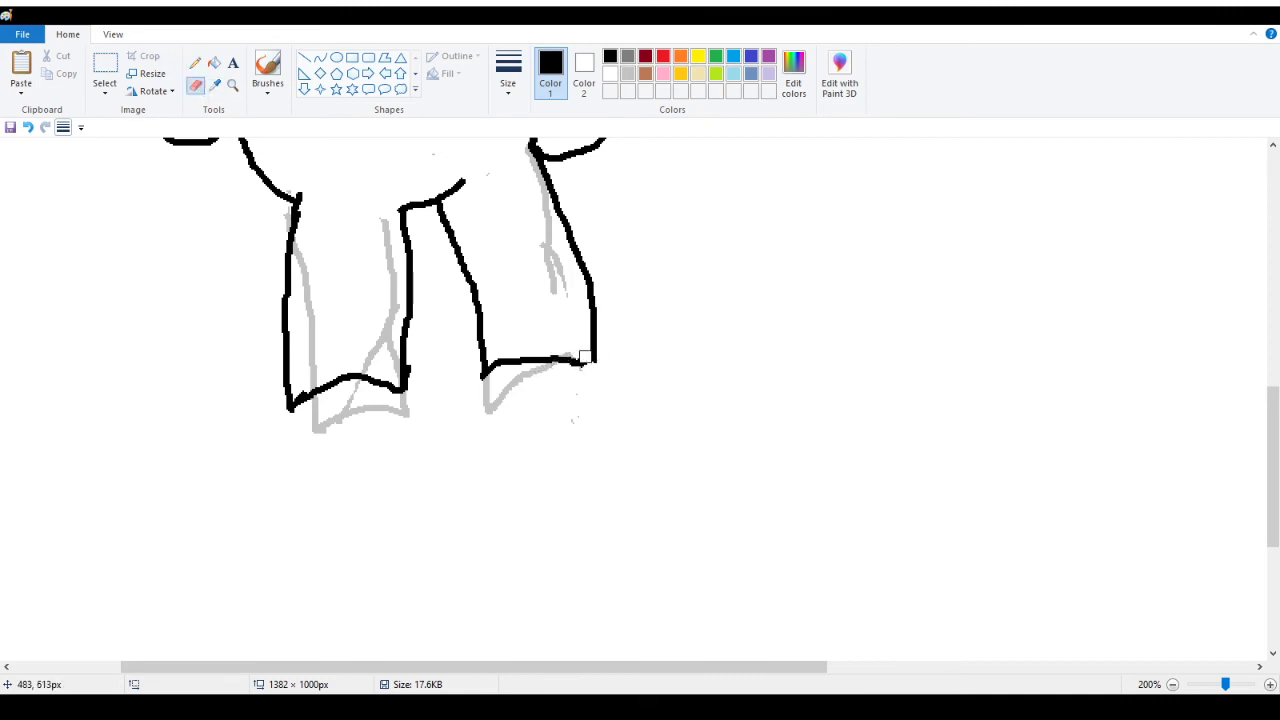
mouse_move(537, 354)
mouse_down()
mouse_move(591, 363)
mouse_move(557, 351)
mouse_move(590, 350)
mouse_up()
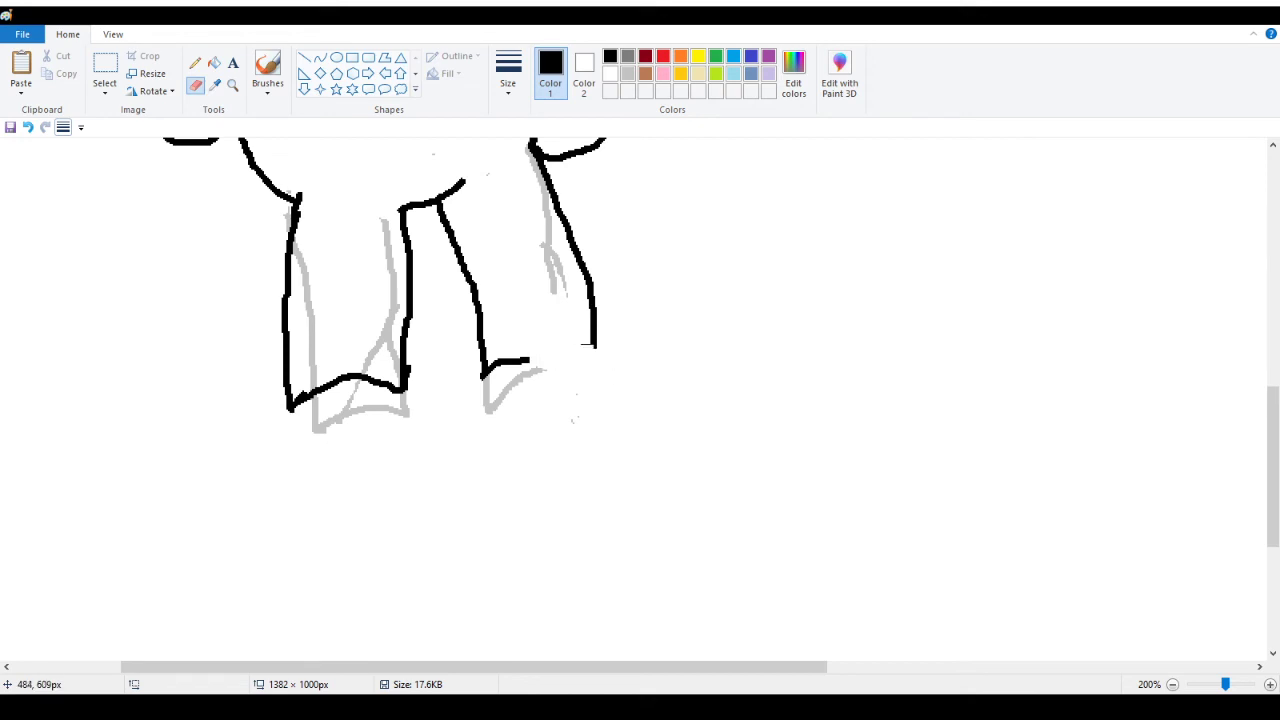
Draw a rounded shoe upper in black at the foot of that leg, from the trouser hem around the toe to the heel
click(195, 62)
drag(518, 376, 602, 352)
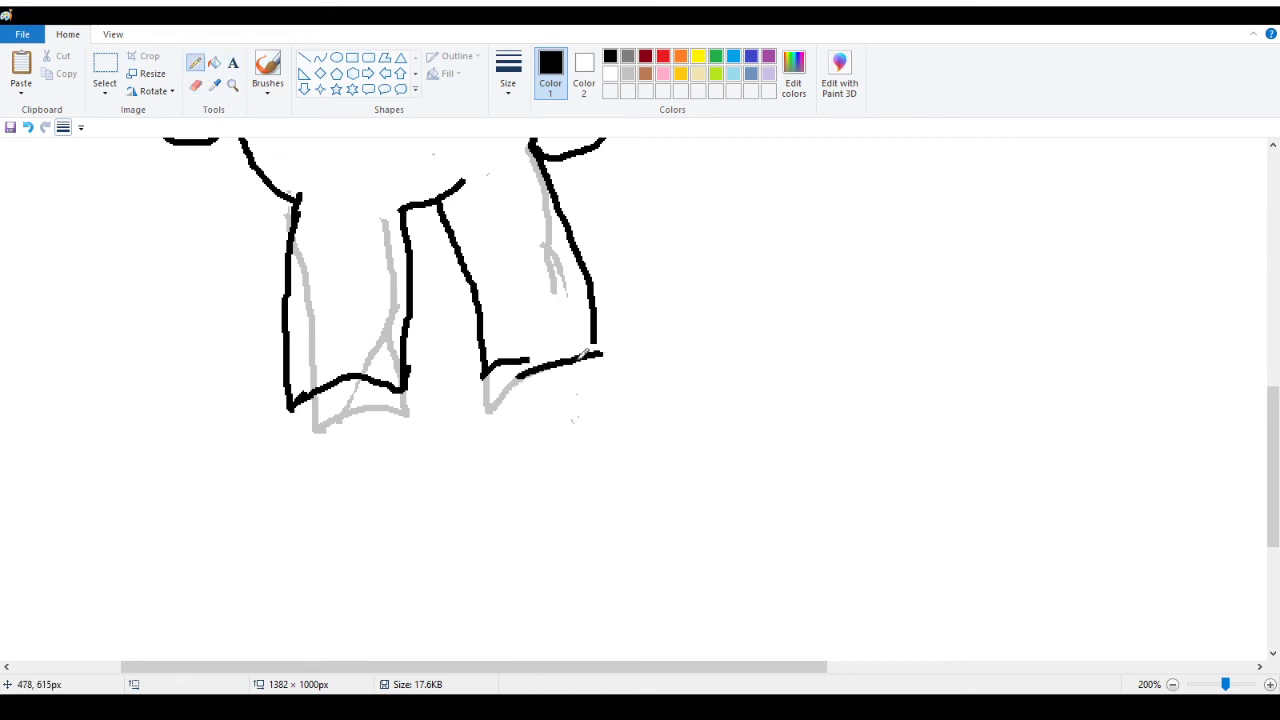
click(28, 127)
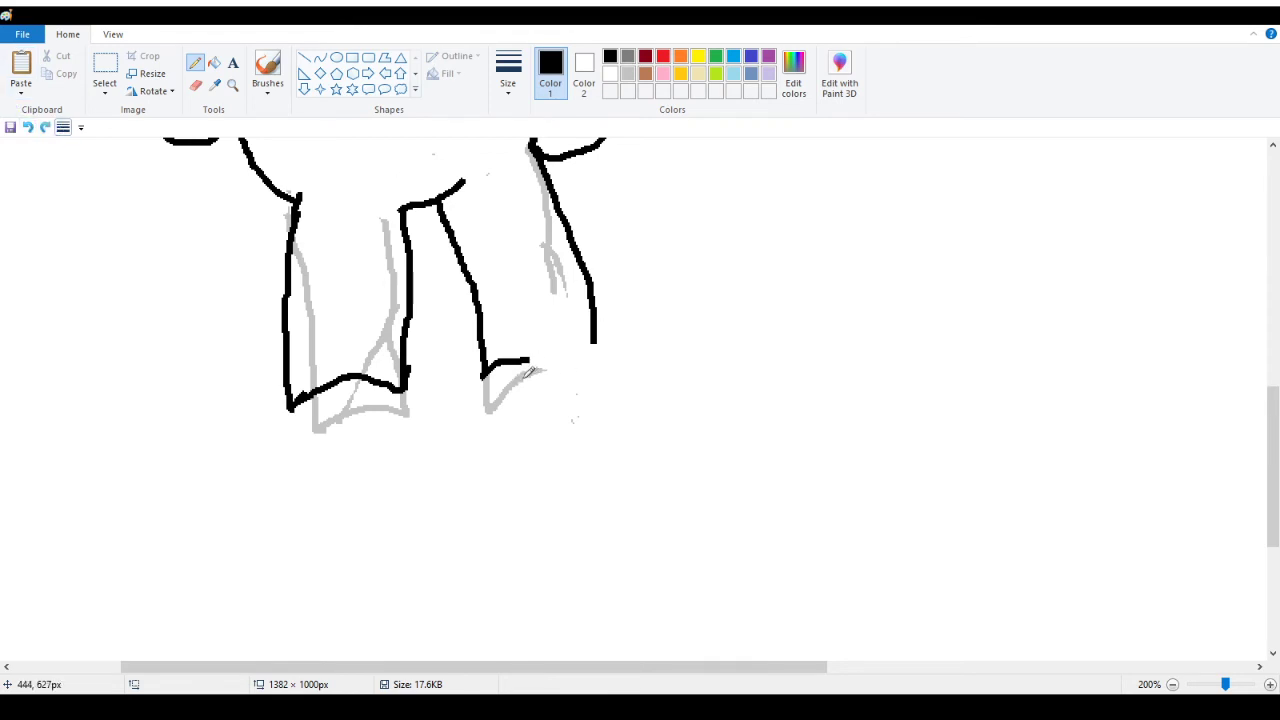
mouse_move(526, 374)
mouse_down()
mouse_move(576, 350)
mouse_move(632, 350)
mouse_move(656, 398)
mouse_move(646, 426)
mouse_up()
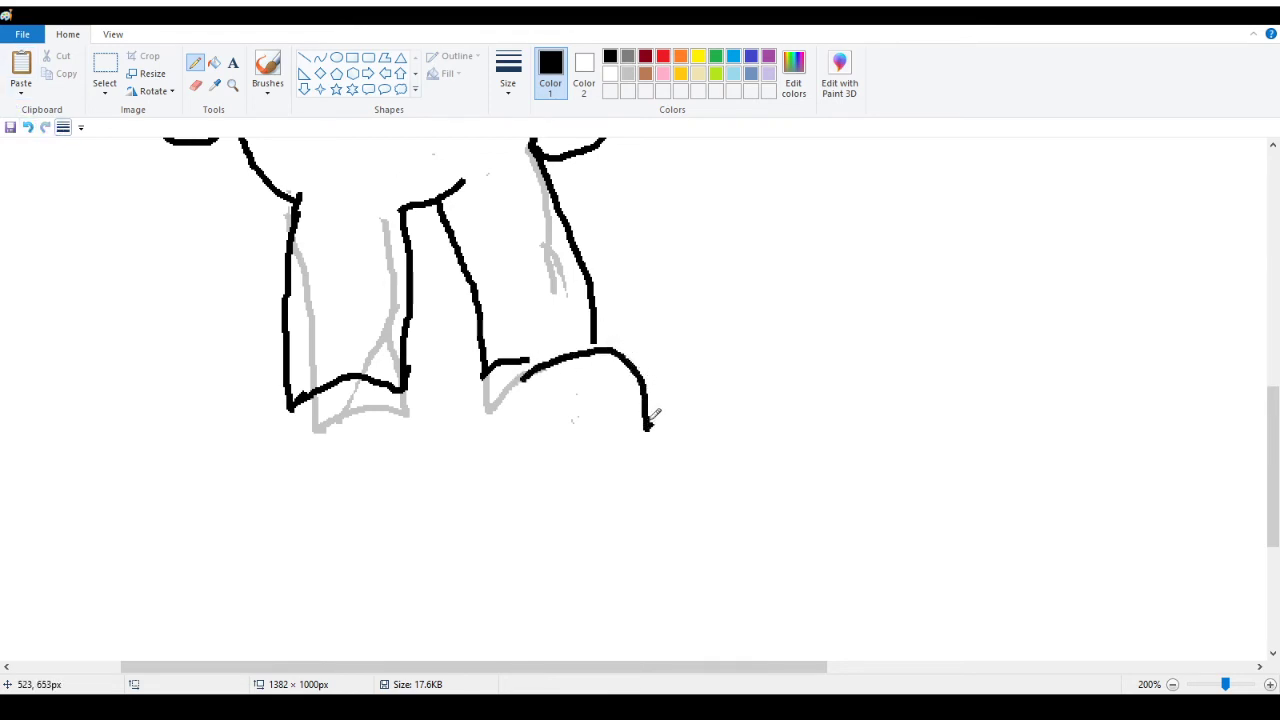
mouse_move(484, 370)
mouse_down()
mouse_move(482, 424)
mouse_move(559, 455)
mouse_move(604, 460)
mouse_move(651, 425)
mouse_up()
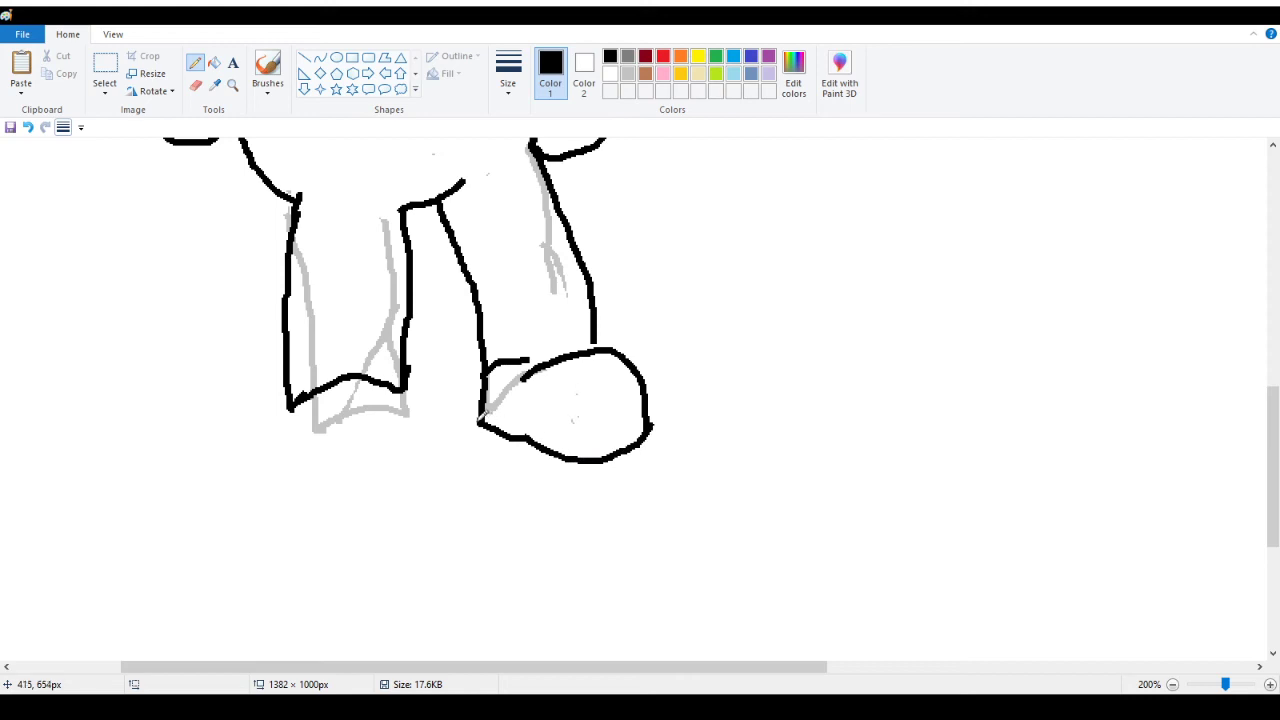
Add a thin sole band along that shoe's underside and extend the remaining hem line to meet the shoe's upper edge
mouse_move(476, 428)
mouse_down()
mouse_move(584, 478)
mouse_move(632, 478)
mouse_move(652, 438)
mouse_up()
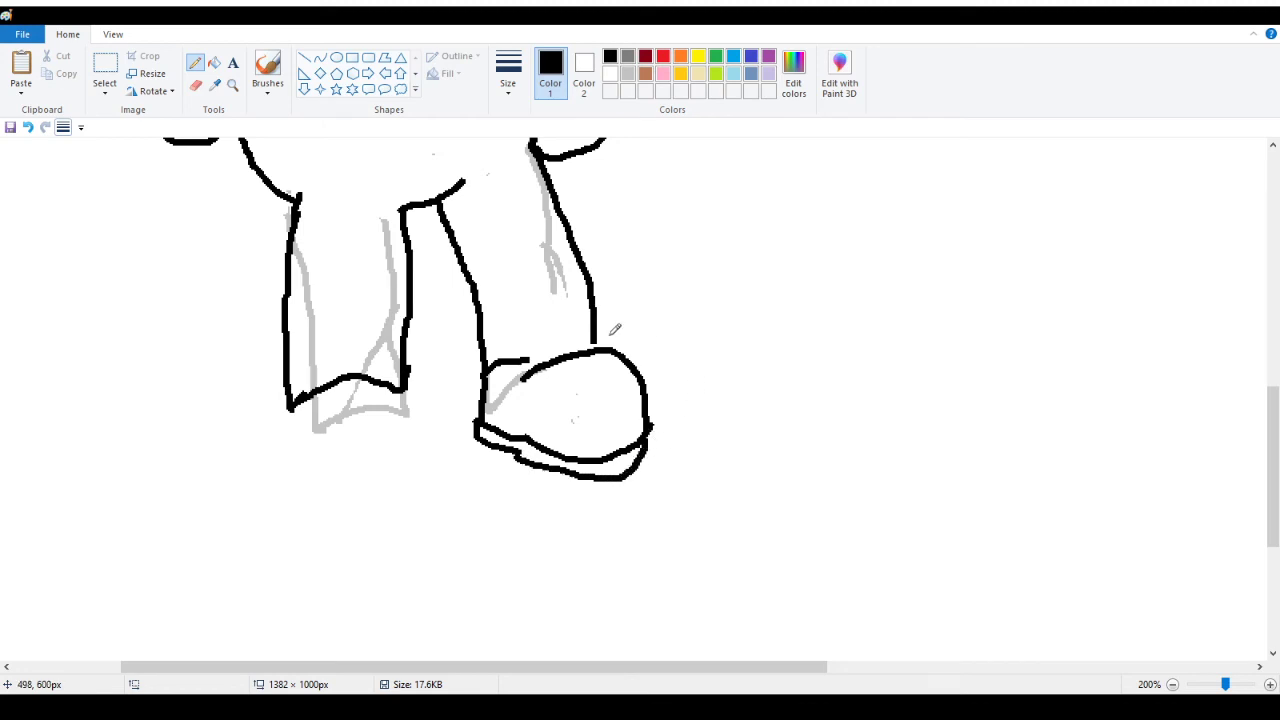
click(28, 127)
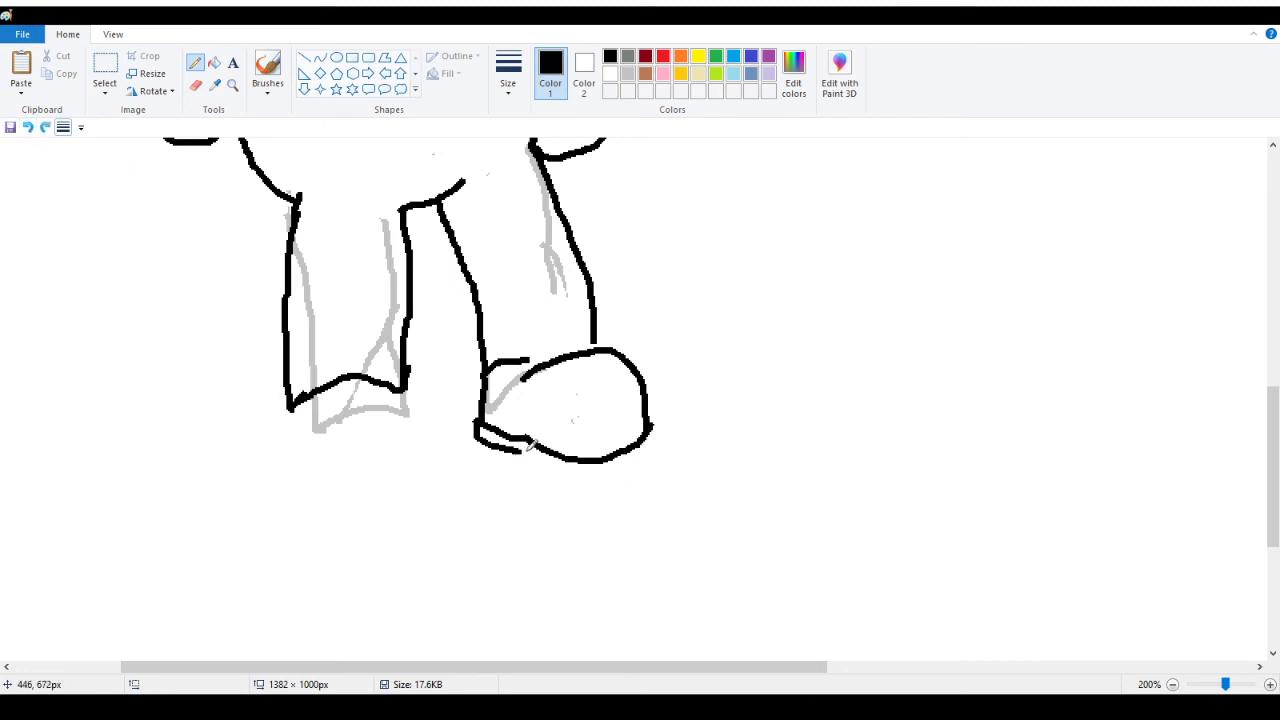
mouse_move(522, 446)
mouse_down()
mouse_move(590, 478)
mouse_move(642, 456)
mouse_move(658, 424)
mouse_up()
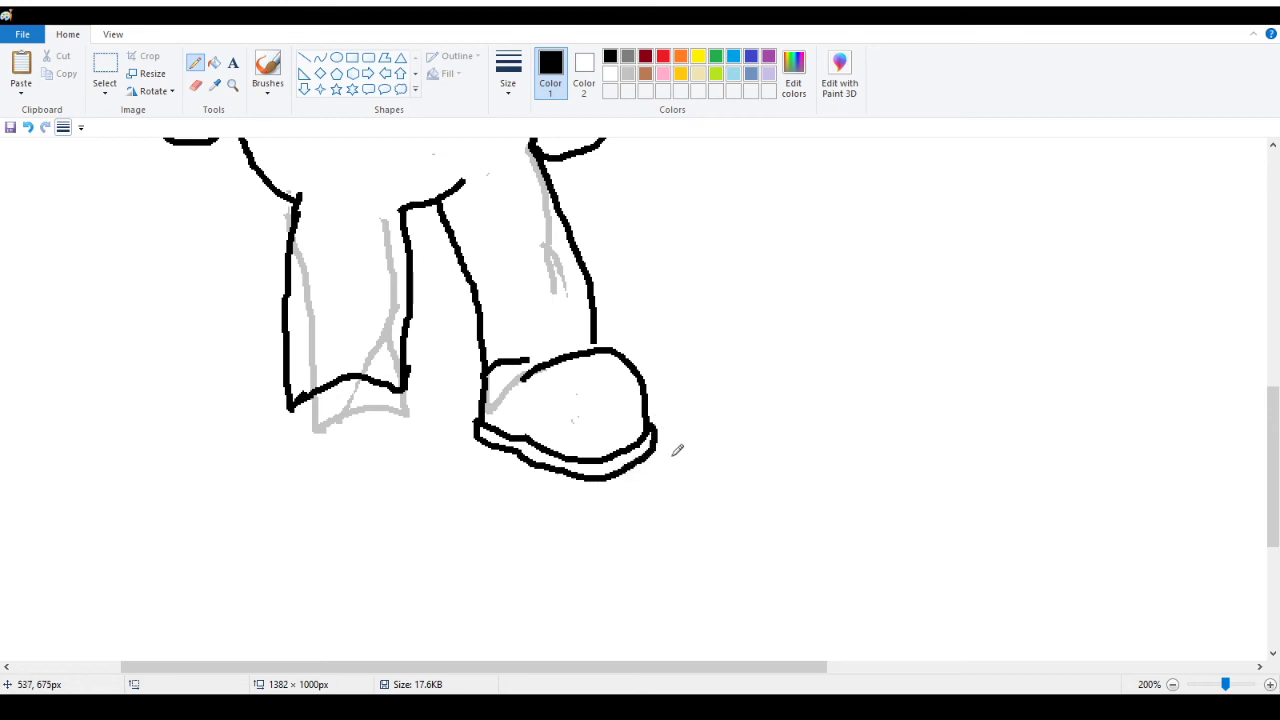
drag(528, 361, 570, 351)
Erase the wavy black trouser hem of the leg below the raised arm
scroll(293, 390, up, 3)
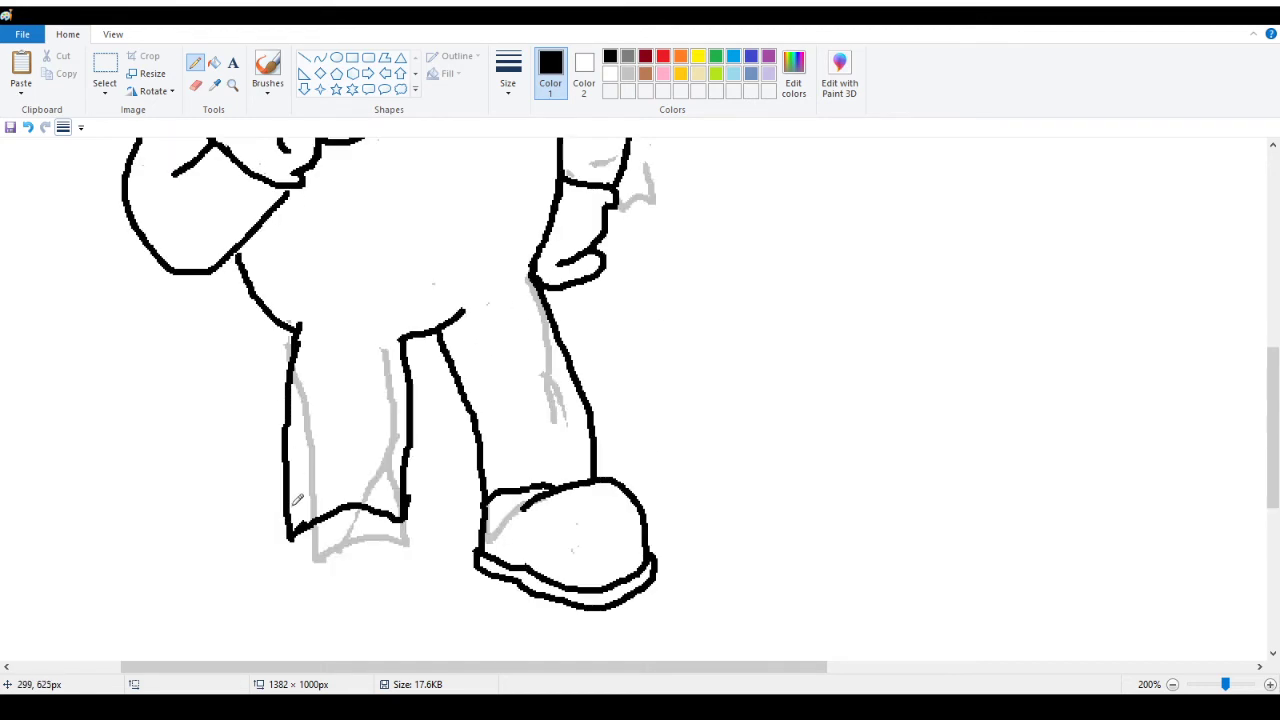
click(196, 85)
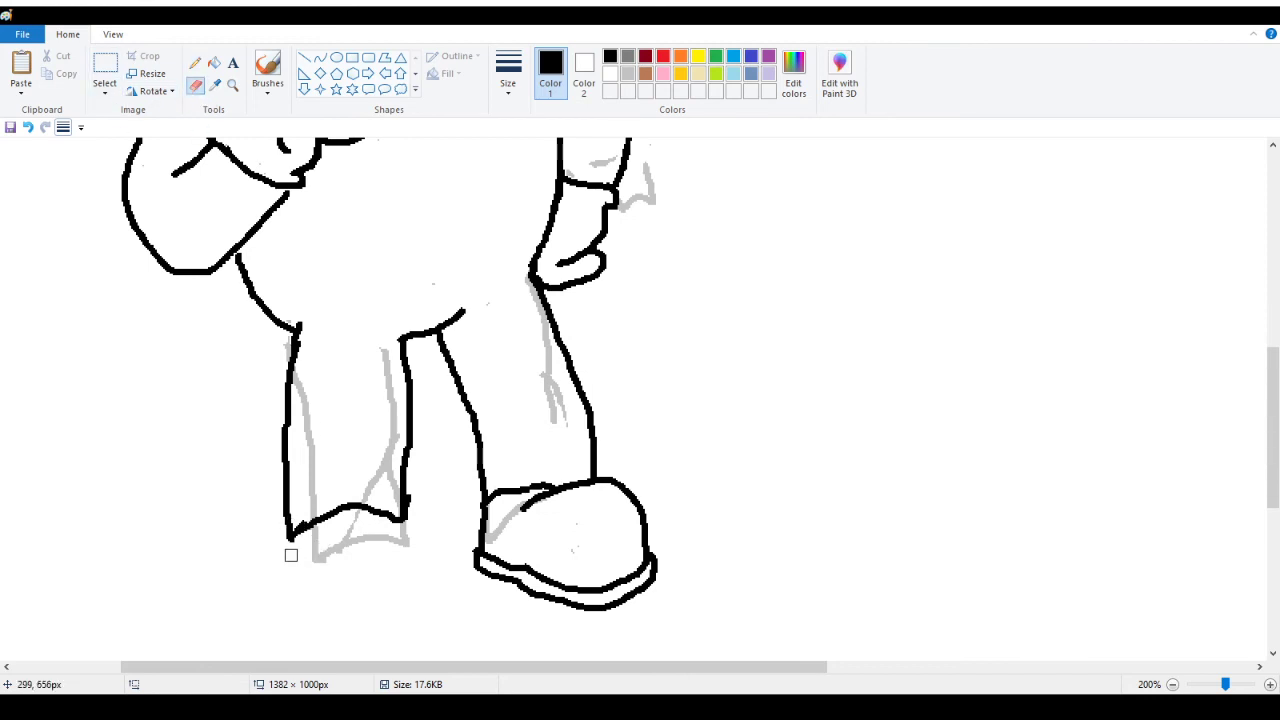
mouse_move(291, 556)
mouse_down()
mouse_move(353, 507)
mouse_move(396, 523)
mouse_move(352, 512)
mouse_move(291, 520)
mouse_up()
Draw a rounded black shoe upper under the leg below the raised arm, with a short ankle line towards the heel
click(195, 62)
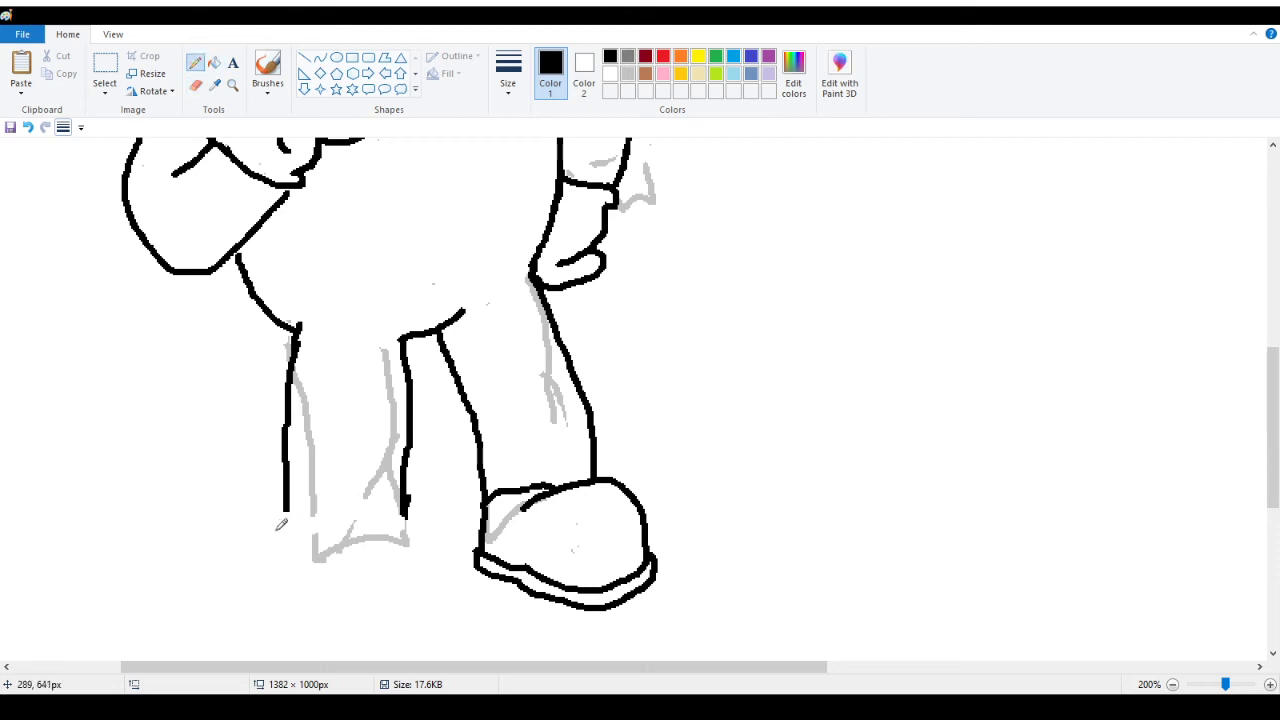
mouse_move(277, 529)
mouse_down()
mouse_move(322, 500)
mouse_move(374, 506)
mouse_move(403, 544)
mouse_up()
scroll(404, 540, down, 2)
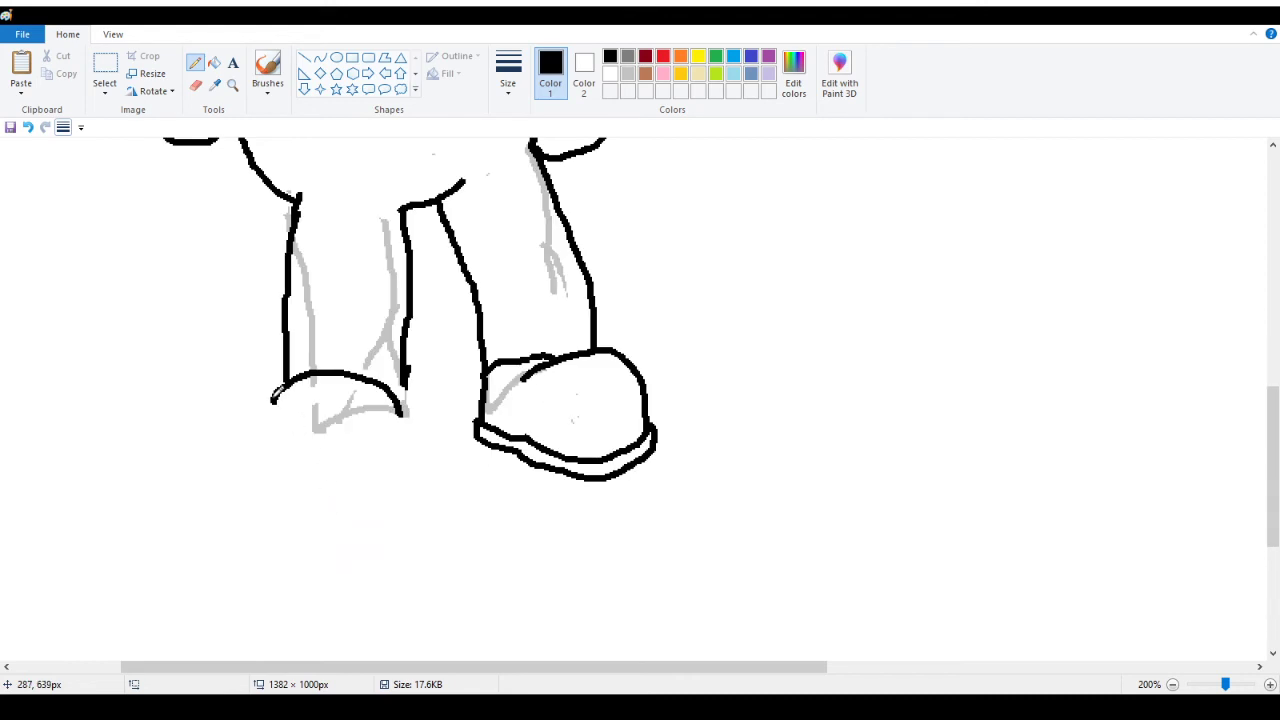
mouse_move(282, 386)
mouse_down()
mouse_move(266, 457)
mouse_move(328, 474)
mouse_move(380, 458)
mouse_move(409, 431)
mouse_move(418, 366)
mouse_up()
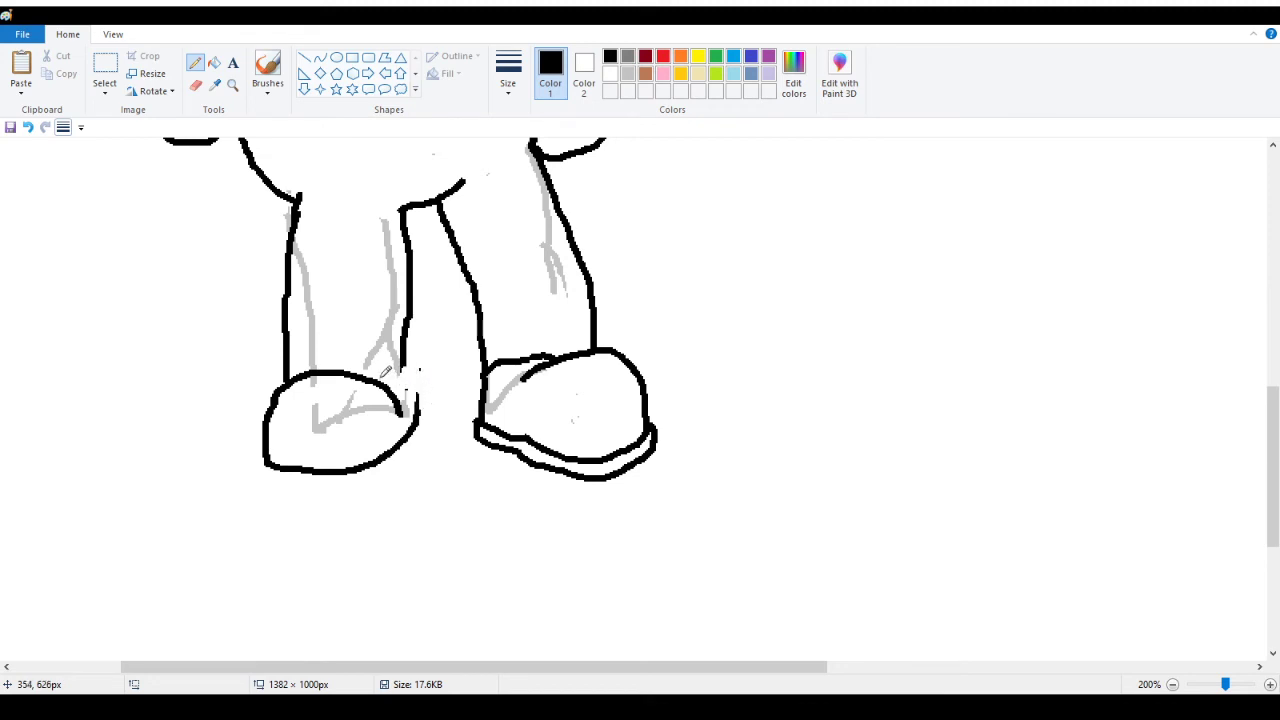
mouse_move(379, 377)
mouse_down()
mouse_move(414, 366)
mouse_move(419, 378)
mouse_up()
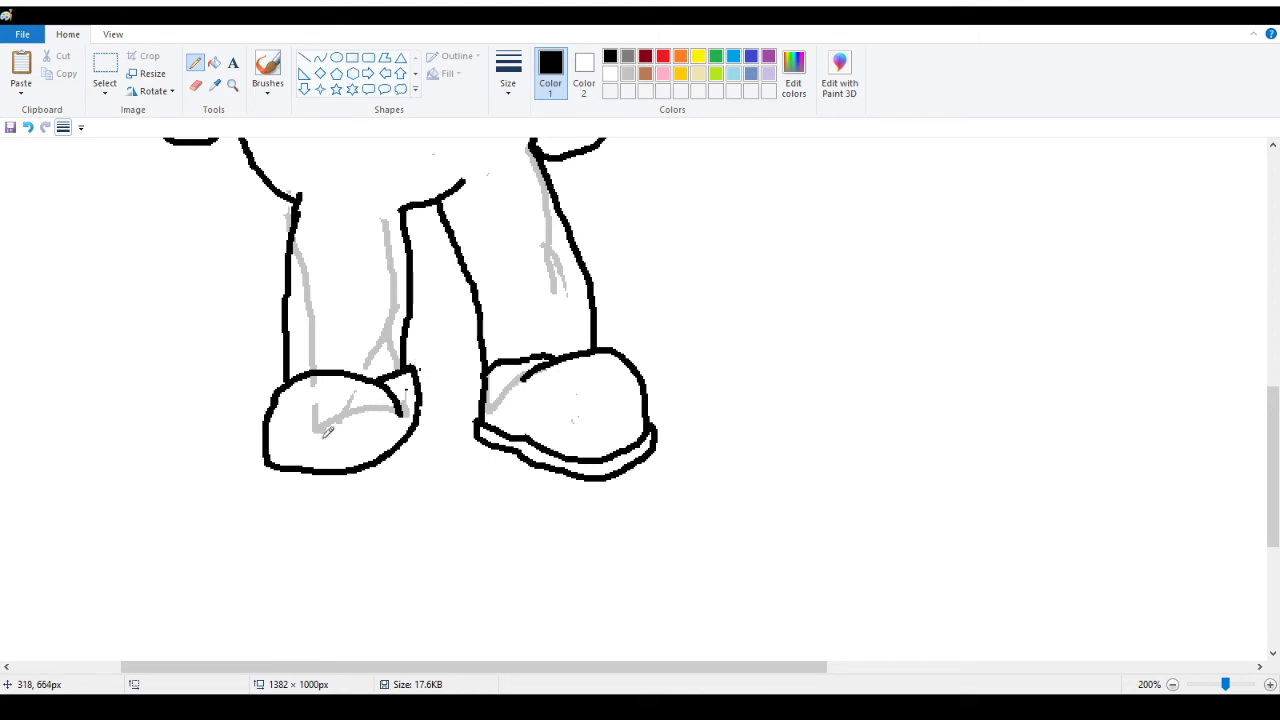
Draw a sole band in black along the underside of the shoe below the raised arm, and rework its heel edge
drag(267, 460, 266, 476)
key(ctrl+z)
mouse_move(266, 455)
mouse_down()
mouse_move(354, 485)
mouse_move(388, 467)
mouse_move(364, 487)
mouse_move(421, 432)
mouse_up()
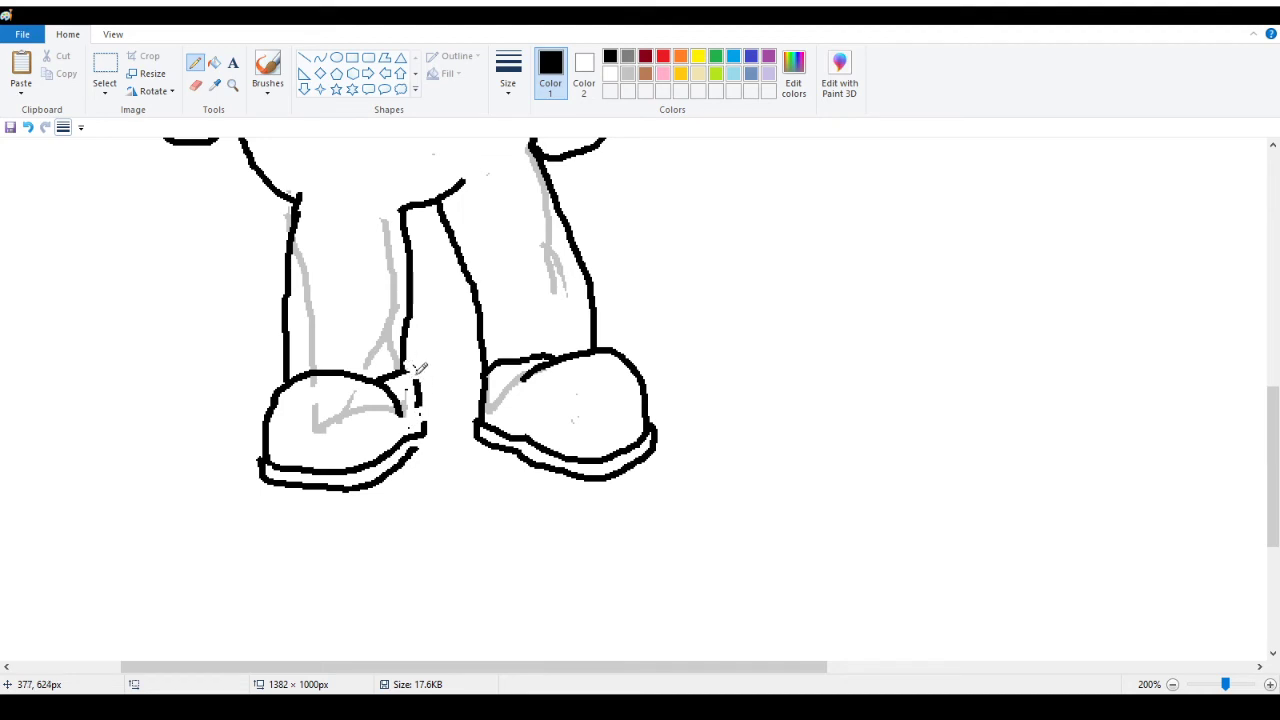
drag(410, 366, 433, 415)
key(ctrl+z)
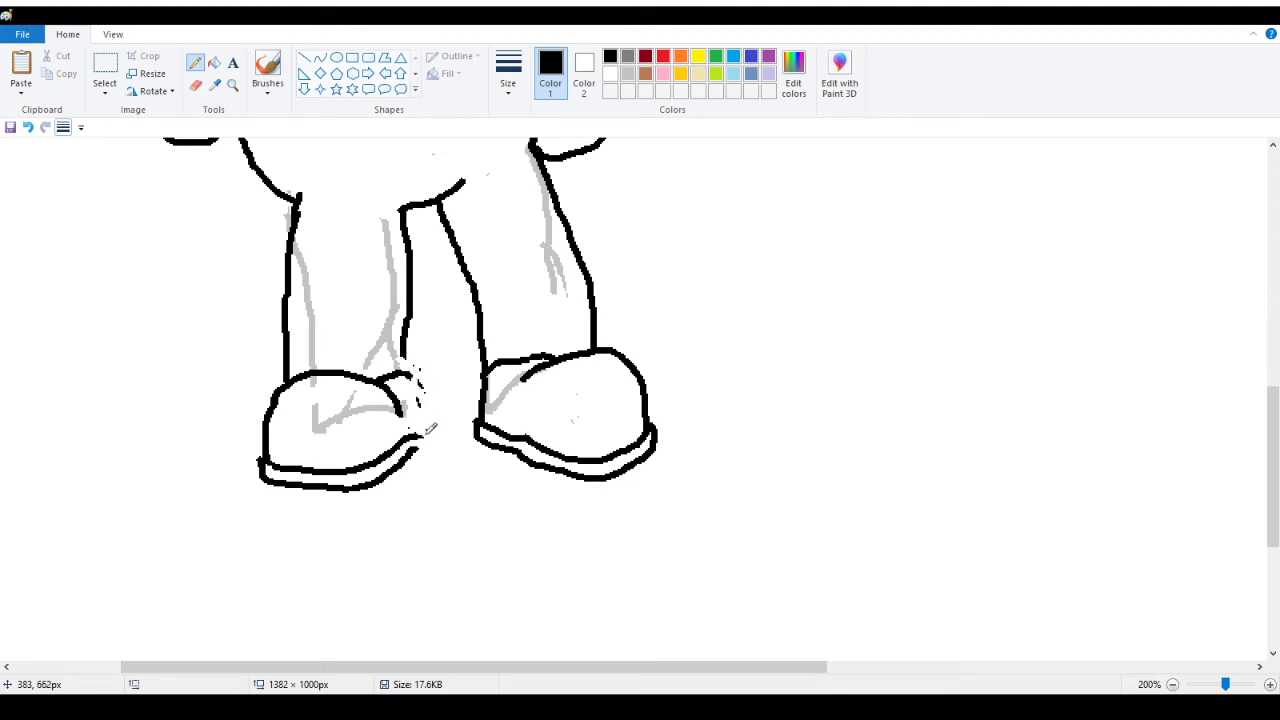
Erase the stray black specks around the heel of the shoe below the raised arm
click(232, 85)
click(437, 411)
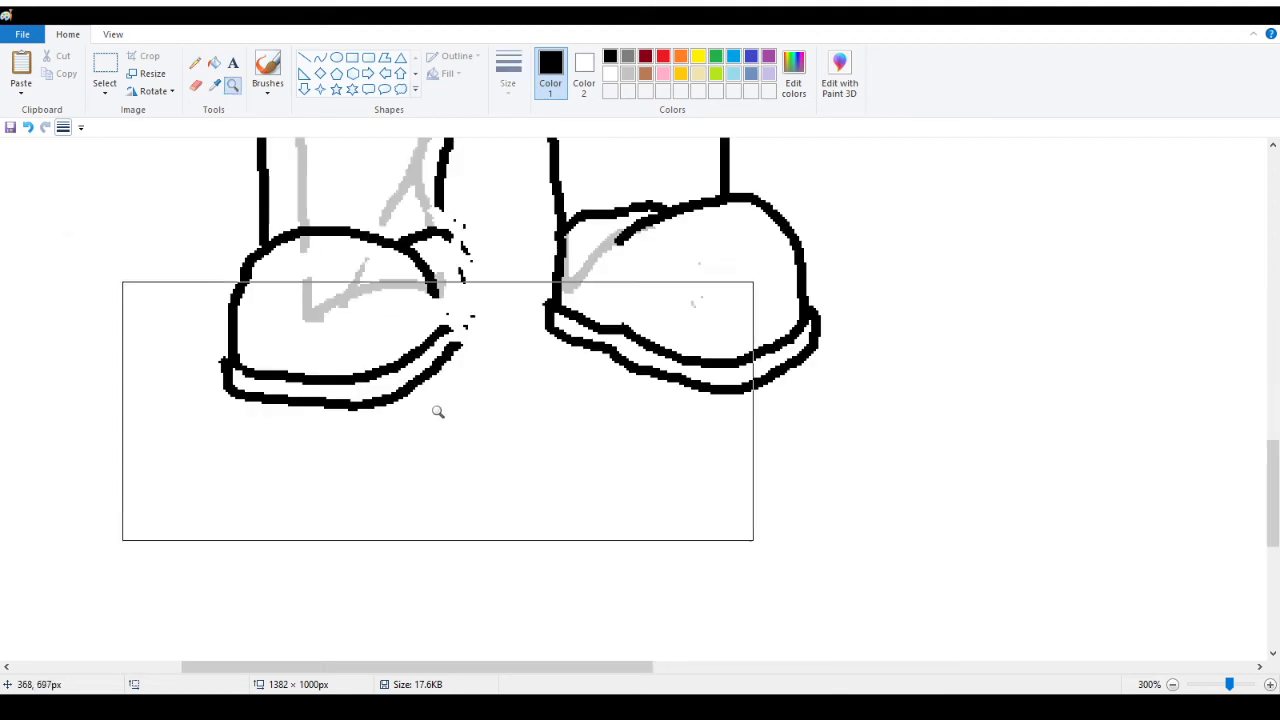
click(437, 411)
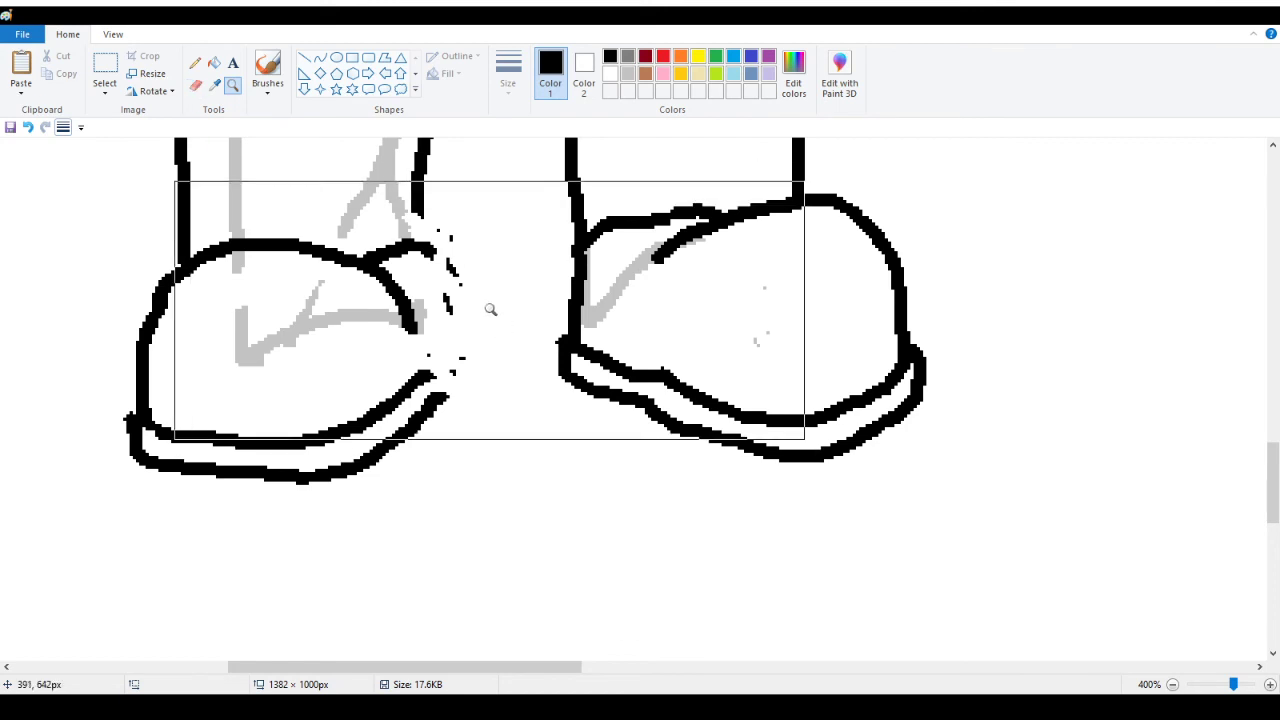
click(195, 85)
mouse_move(450, 235)
mouse_down()
mouse_move(436, 273)
mouse_move(423, 231)
mouse_move(471, 315)
mouse_move(446, 302)
mouse_move(469, 363)
mouse_move(440, 343)
mouse_up()
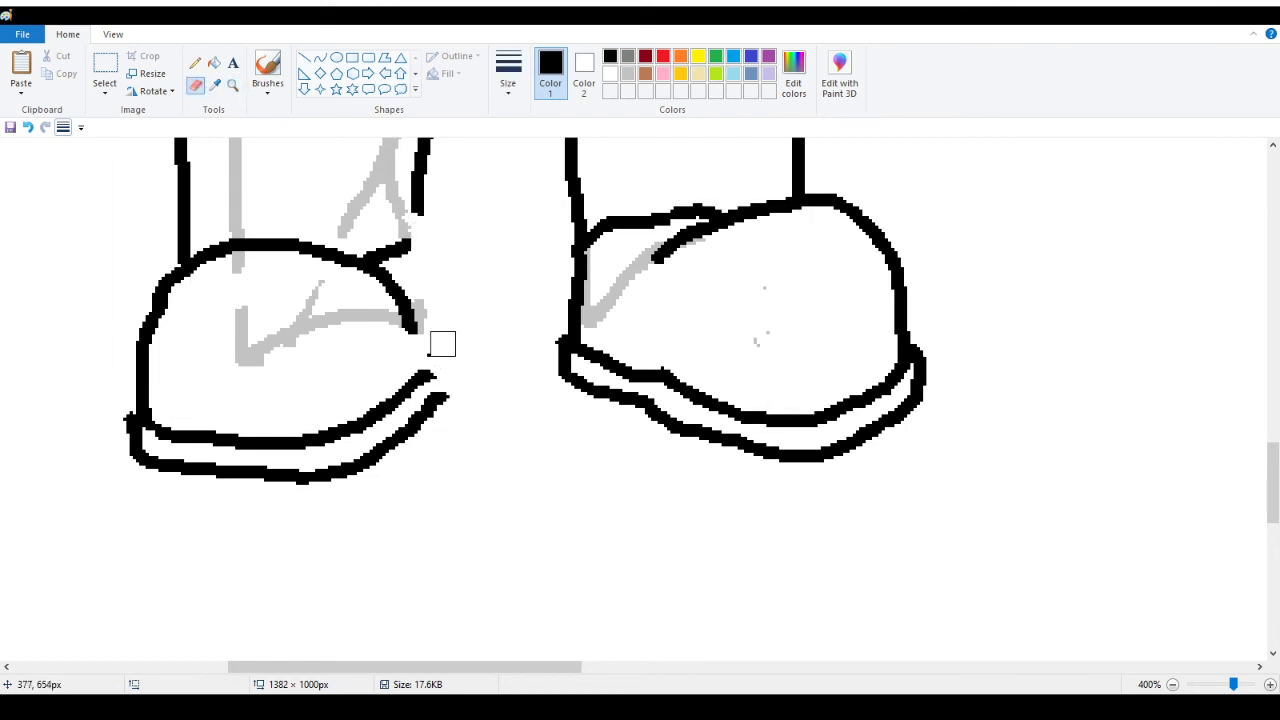
Redraw the heel edge in black from the ankle to the sole, and close the sole band around the heel
click(195, 62)
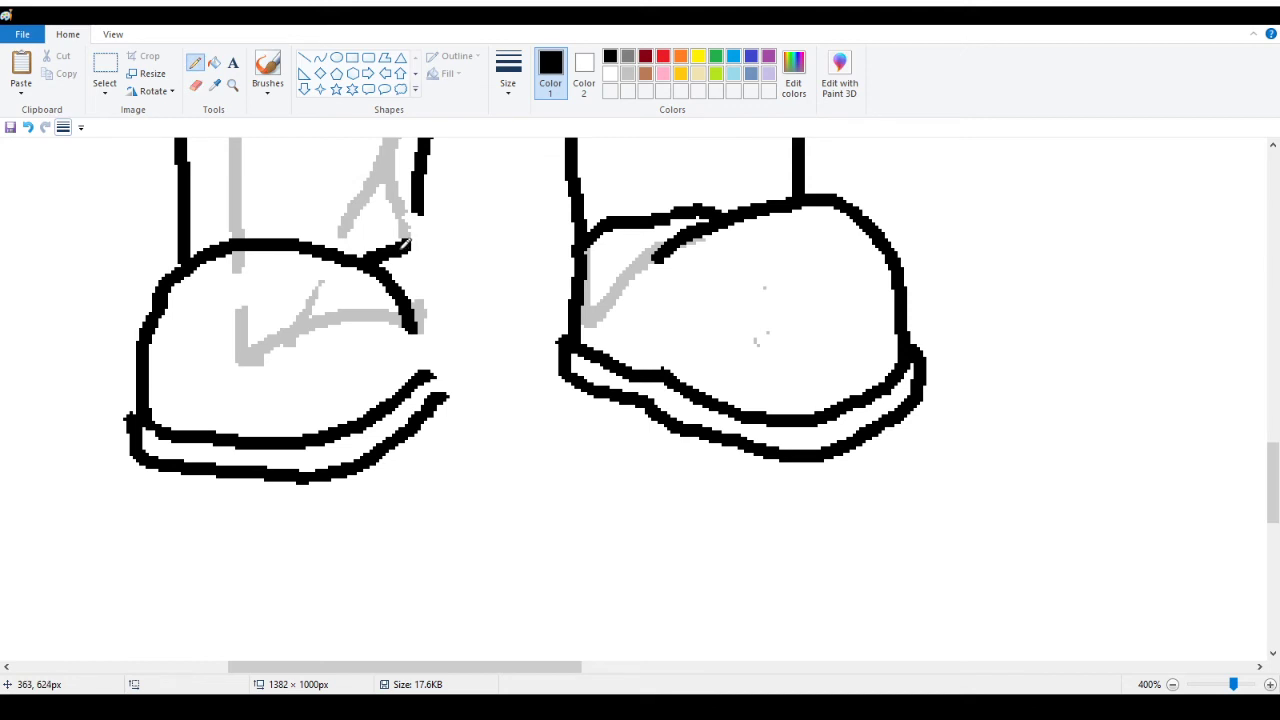
mouse_move(405, 242)
mouse_down()
mouse_move(422, 209)
mouse_move(447, 335)
mouse_move(426, 373)
mouse_move(455, 336)
mouse_up()
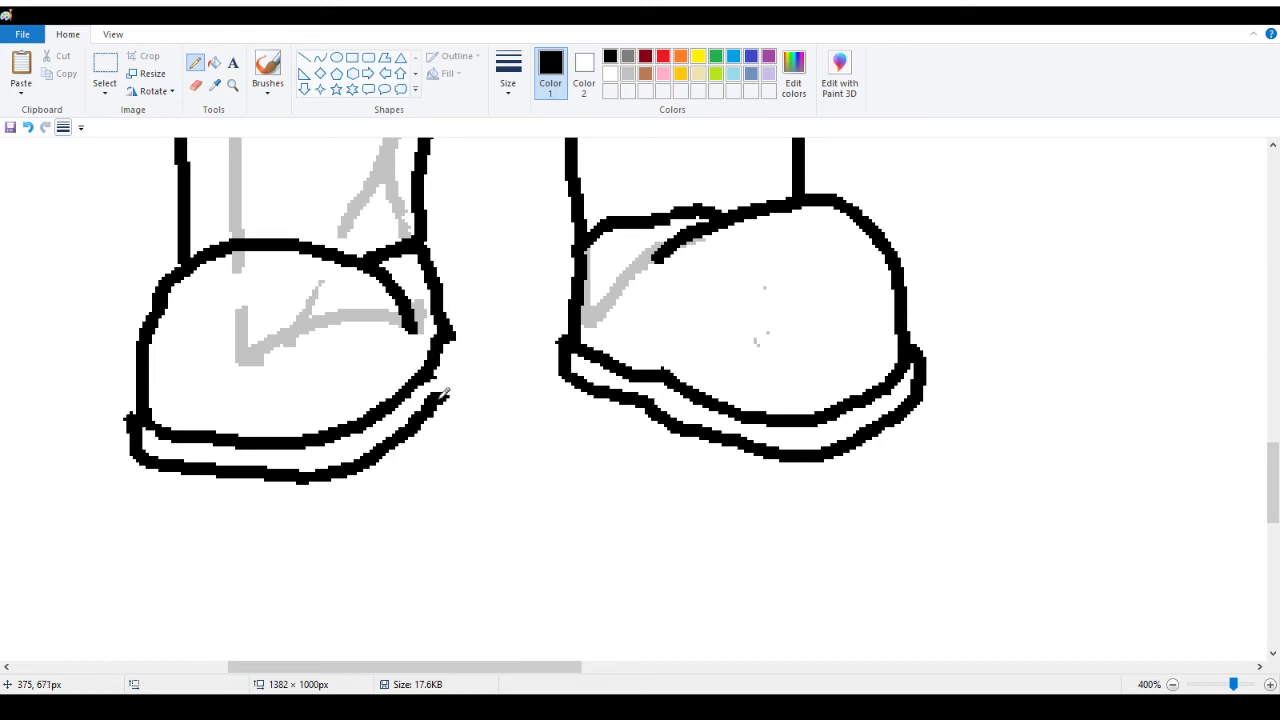
drag(445, 394, 470, 336)
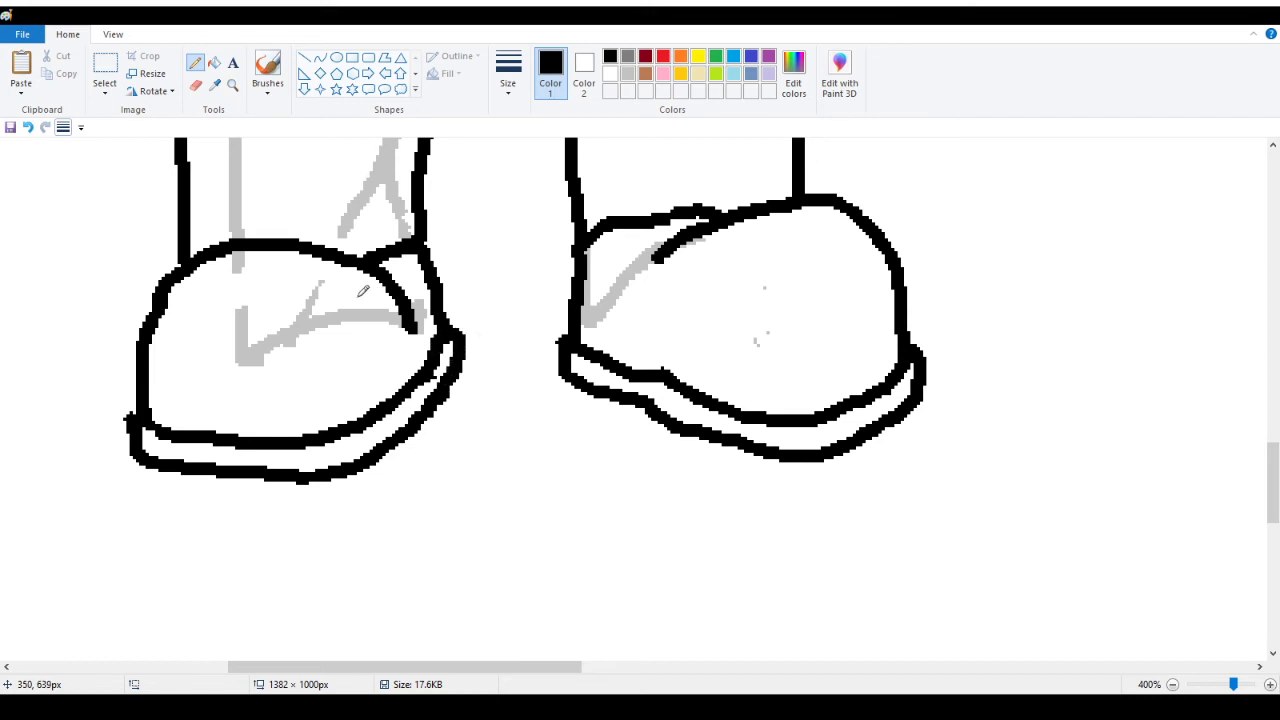
Check the whole figure with both shoes and save the drawing
scroll(363, 291, up, 2)
click(232, 84)
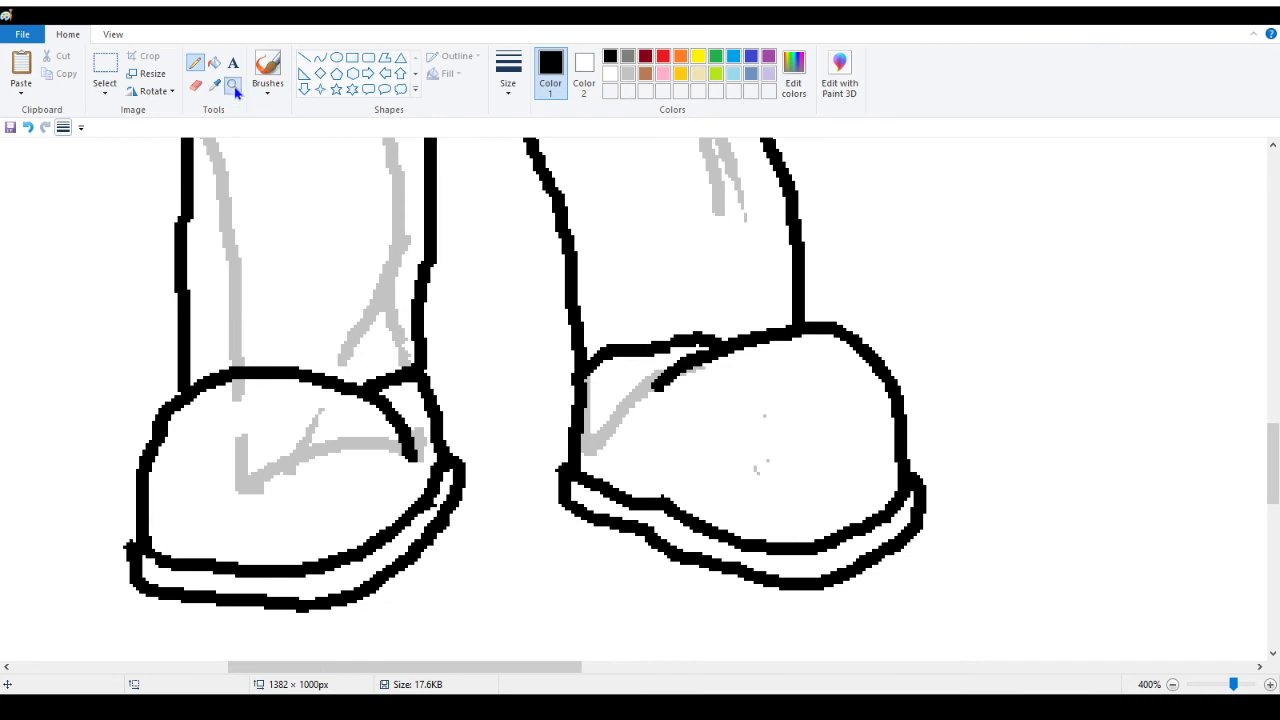
scroll(73, 175, down, 5)
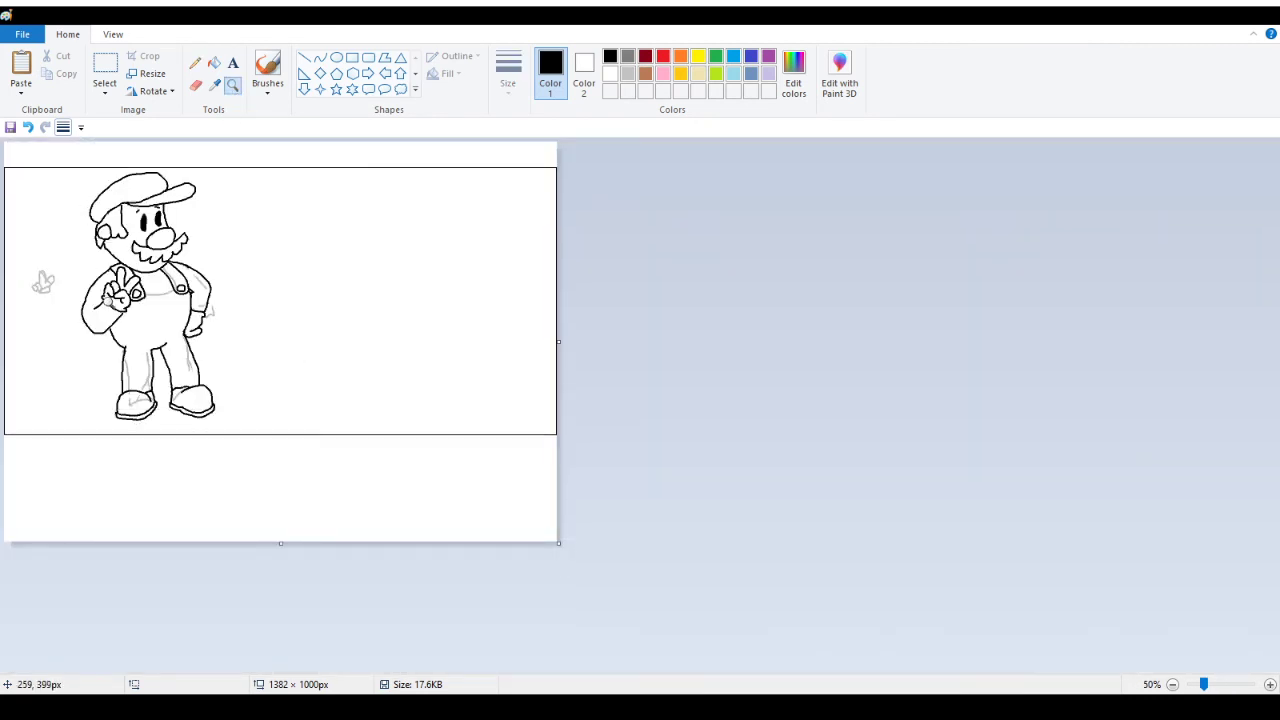
click(80, 240)
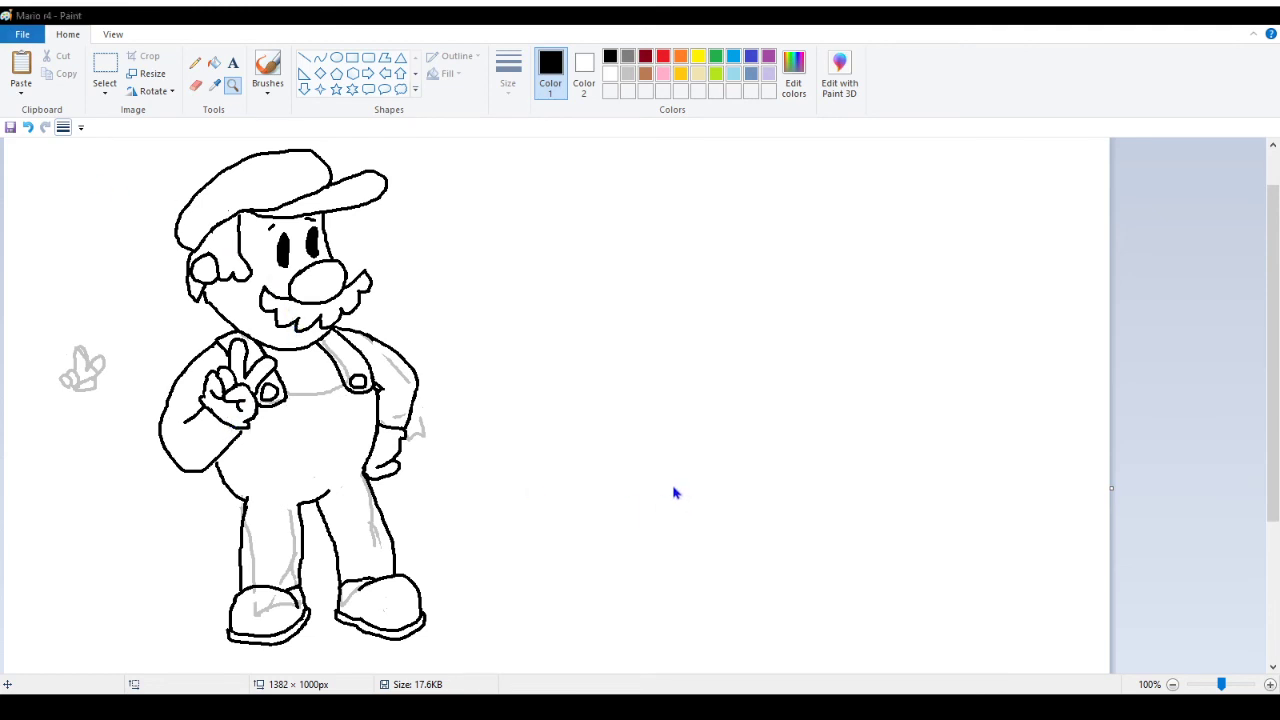
key(ctrl+s)
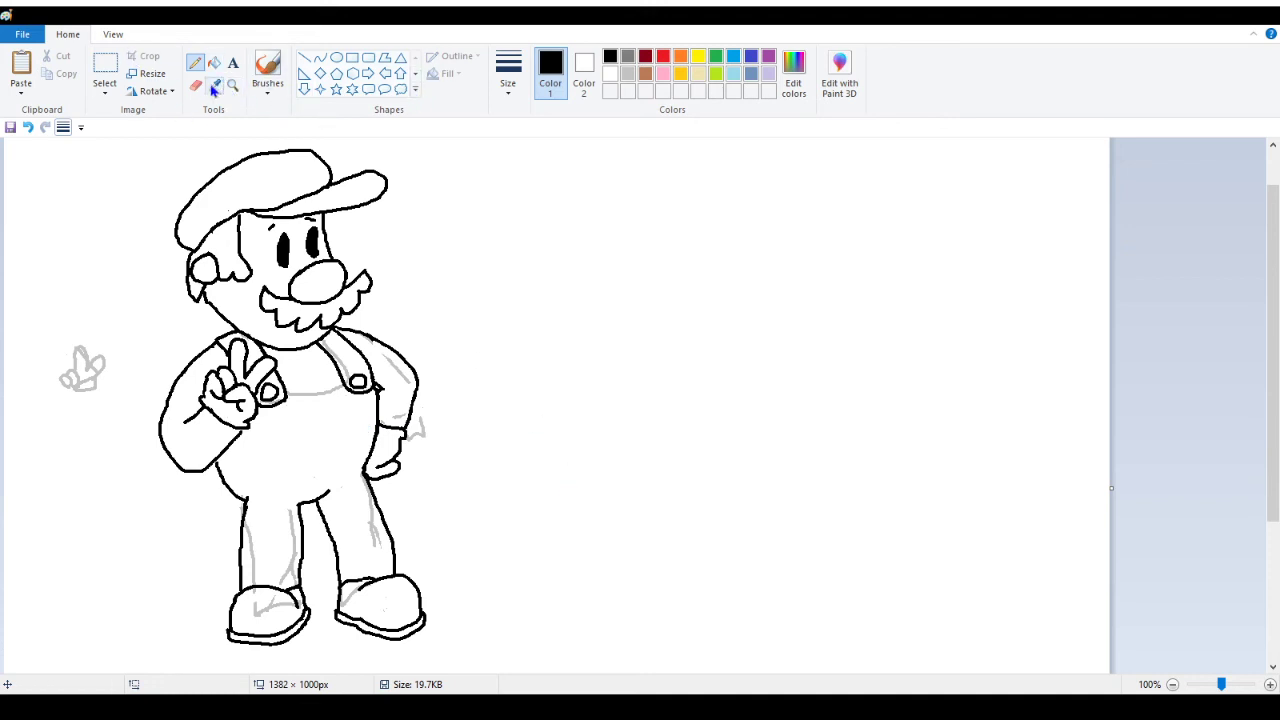
Remove the grey sketch lines by flood-filling the body, sleeves and background with light grey and refilling them with white
click(627, 74)
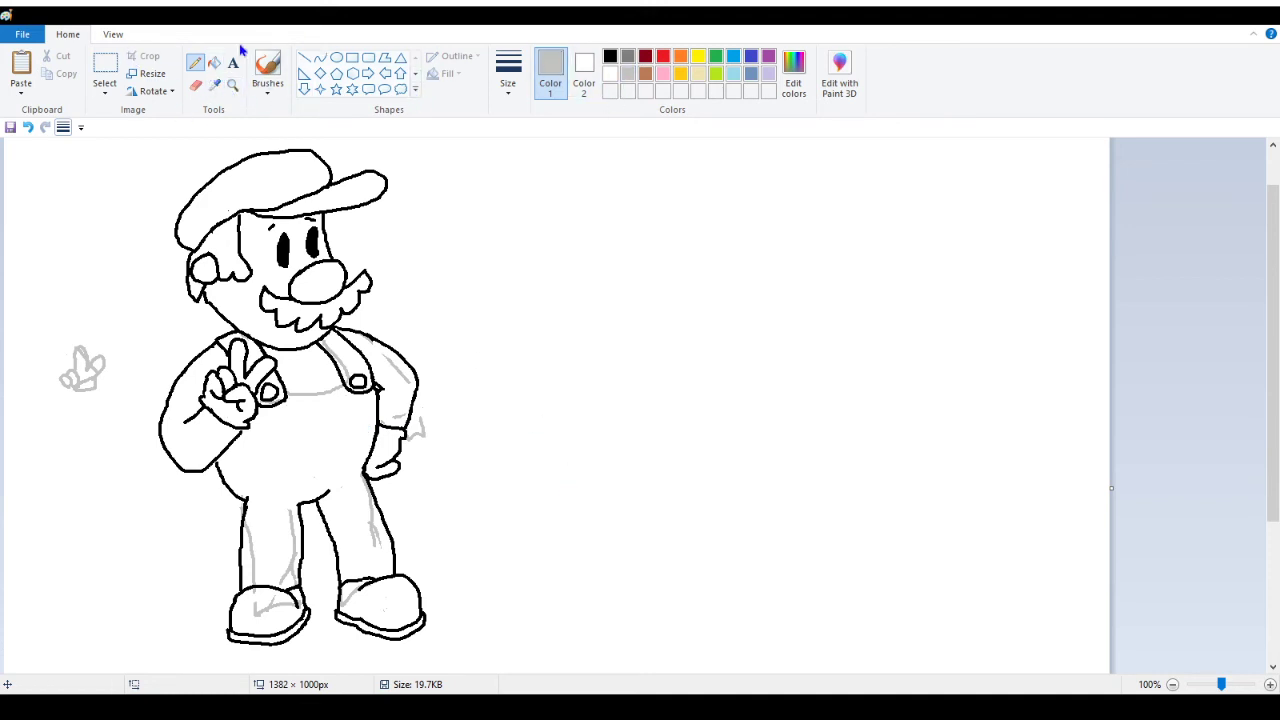
click(214, 62)
click(330, 420)
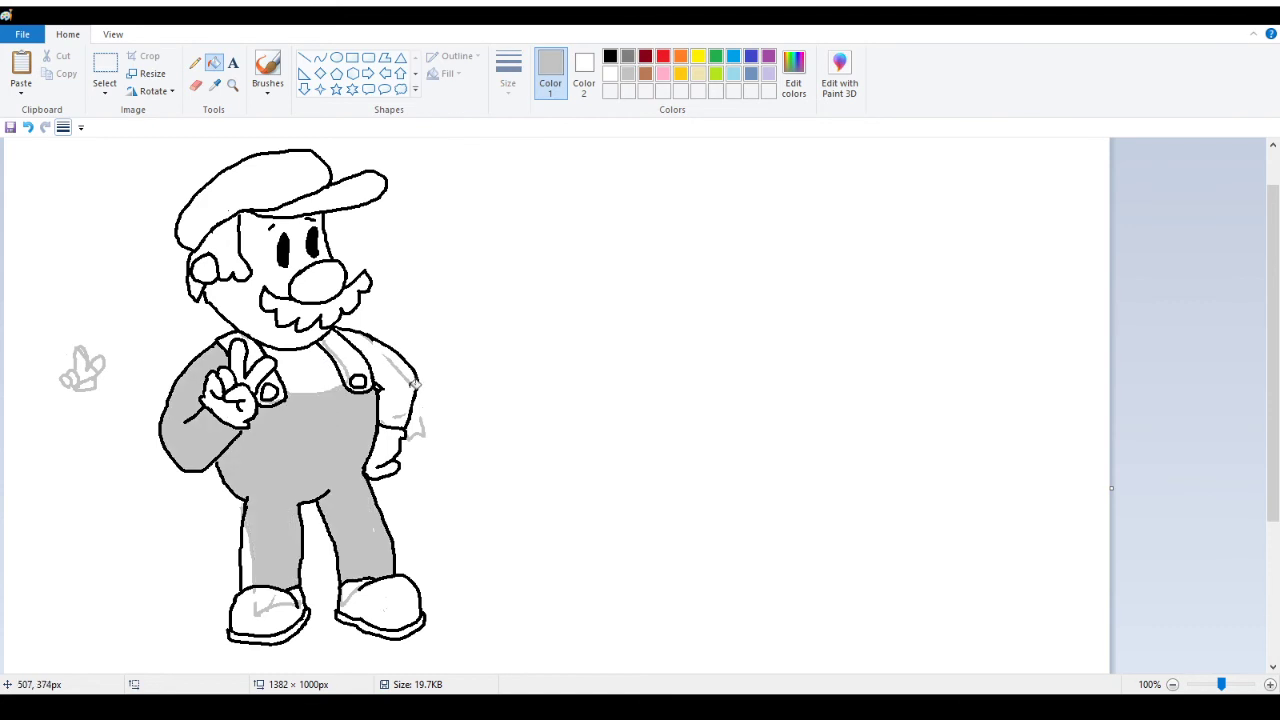
click(126, 325)
right_click(72, 429)
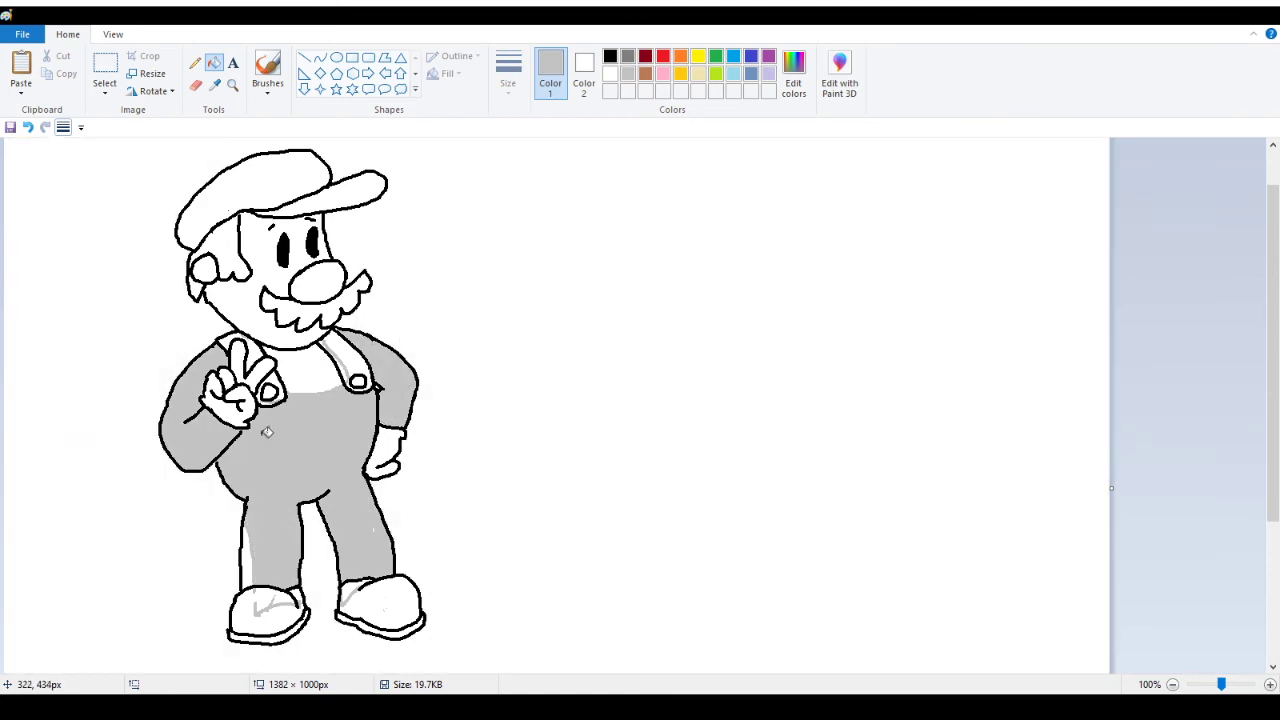
right_click(283, 434)
right_click(366, 405)
Clear the sketch lines inside both shoes by filling each with light grey and refilling it with white
click(284, 590)
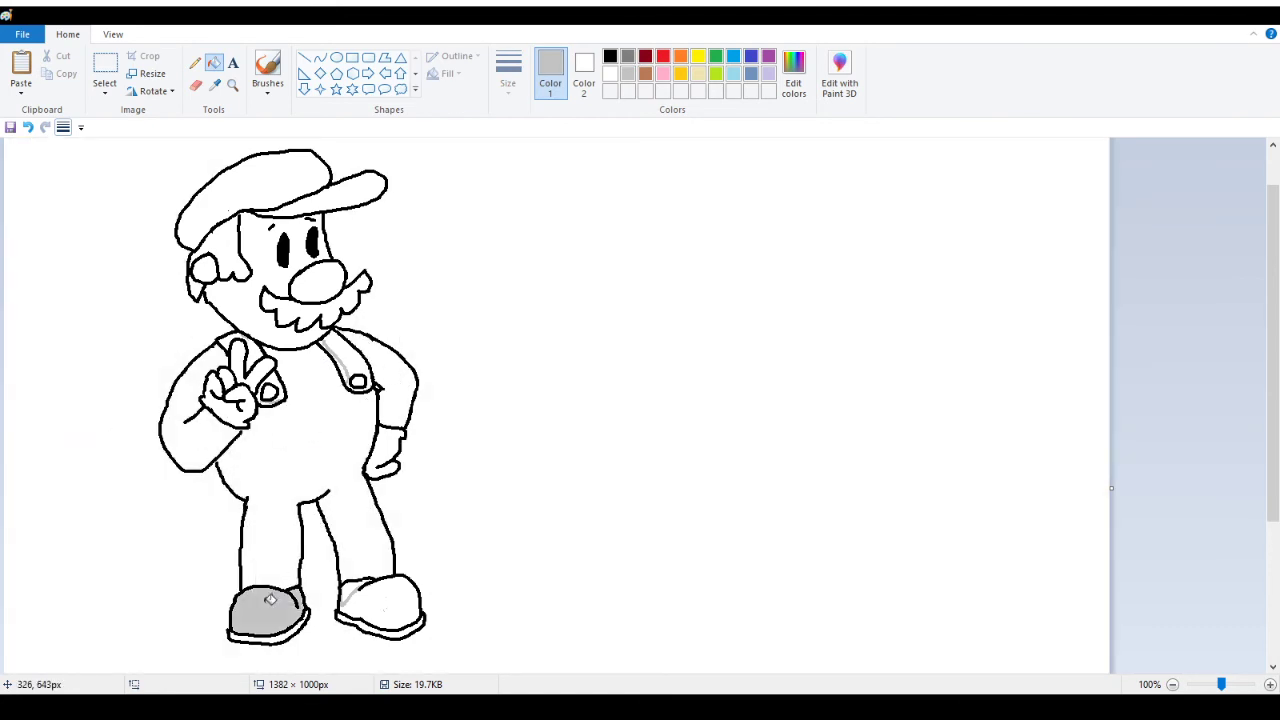
right_click(271, 600)
click(364, 608)
right_click(366, 604)
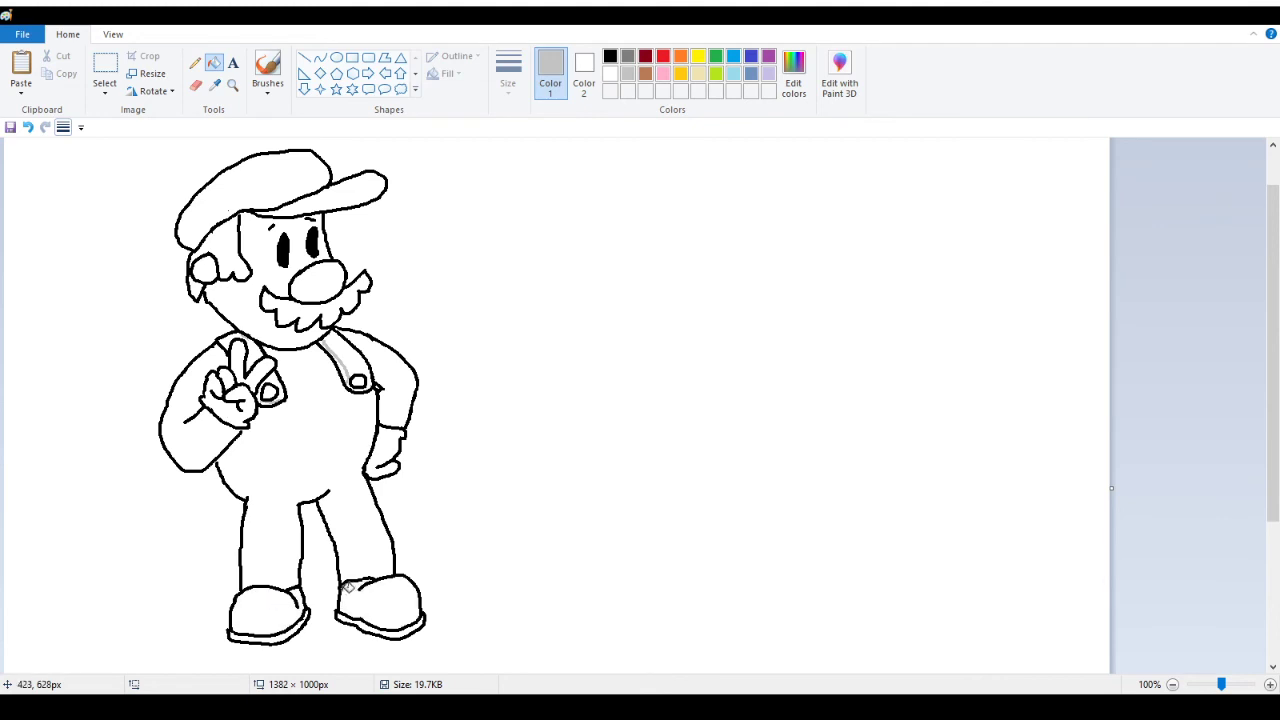
Fill the overall strap on the hand-on-hip side with light grey and refill it with white to clear its sketch line
scroll(359, 591, down, 3)
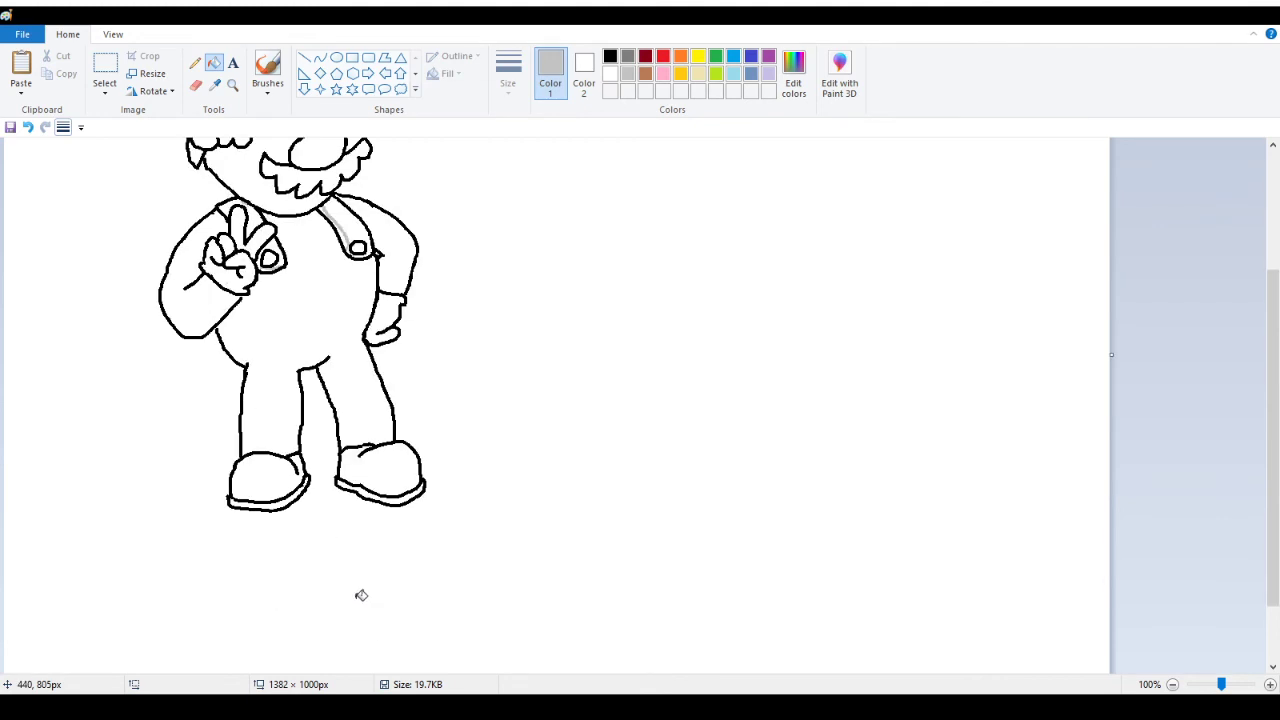
click(350, 214)
right_click(352, 218)
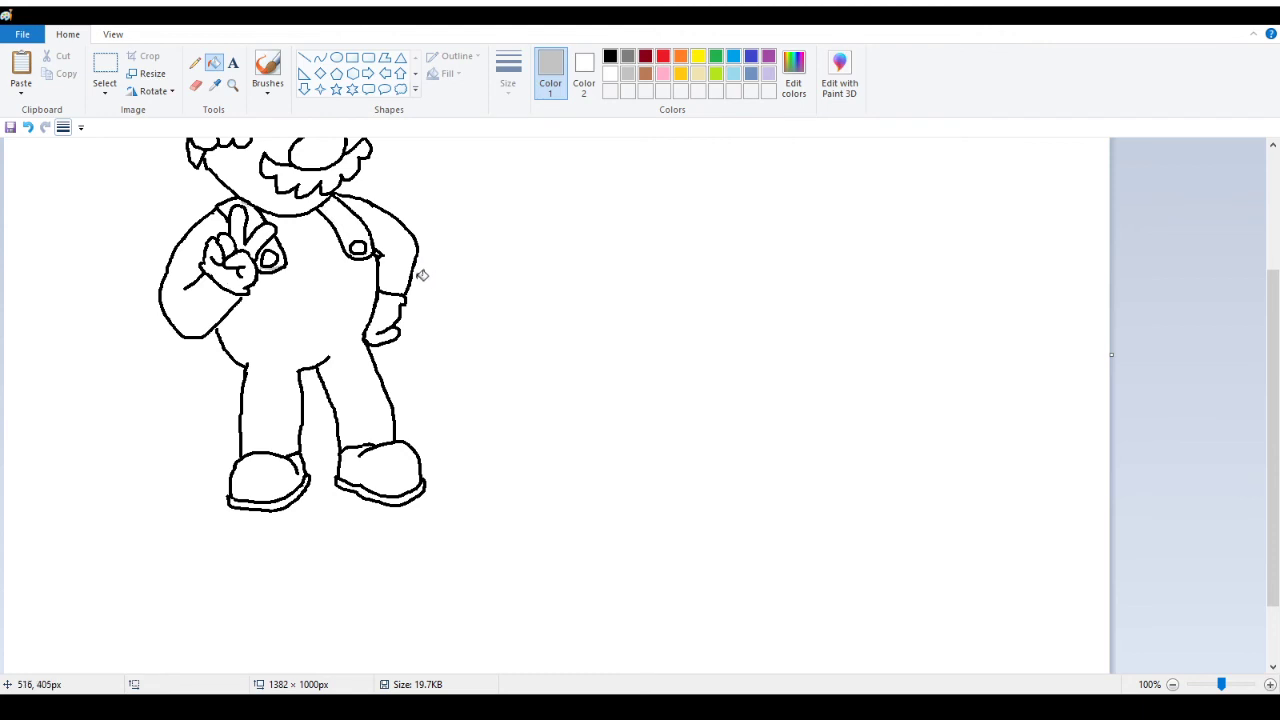
Draw the bib's curved upper edge in black with the Pencil tool, connecting the two overall straps below their buttons, and smooth the line
click(195, 62)
click(611, 56)
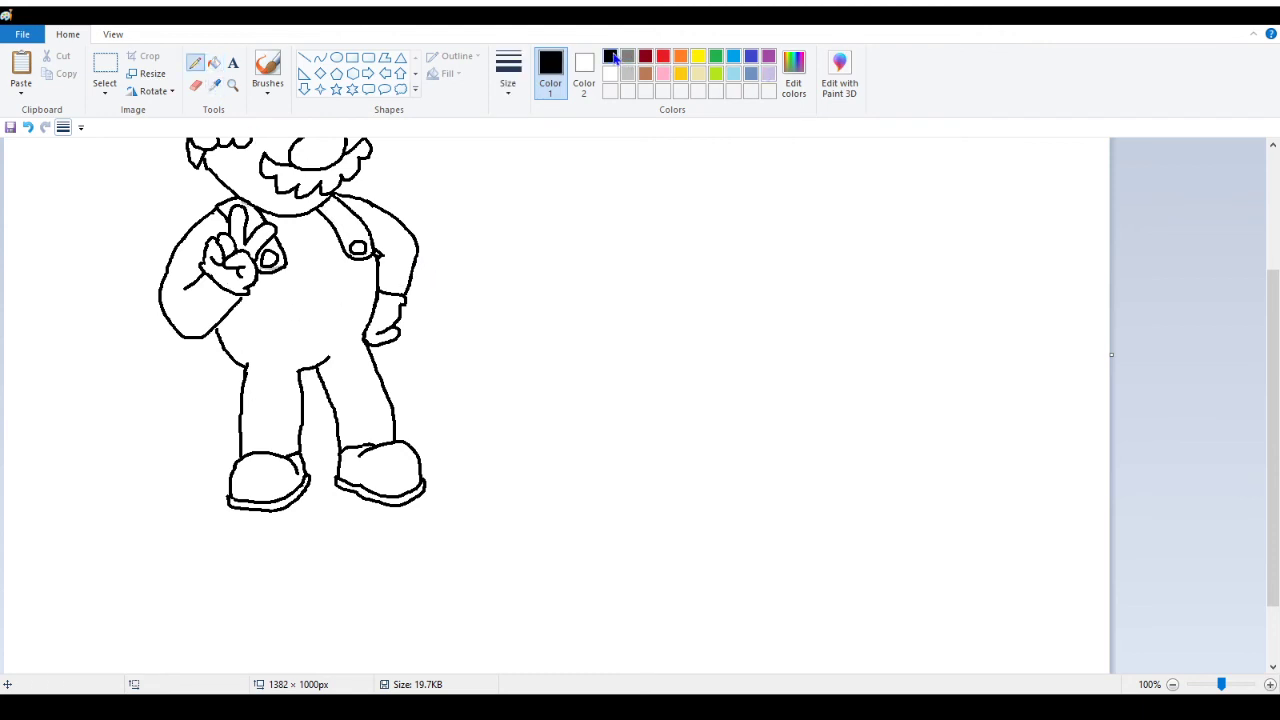
click(230, 87)
click(340, 252)
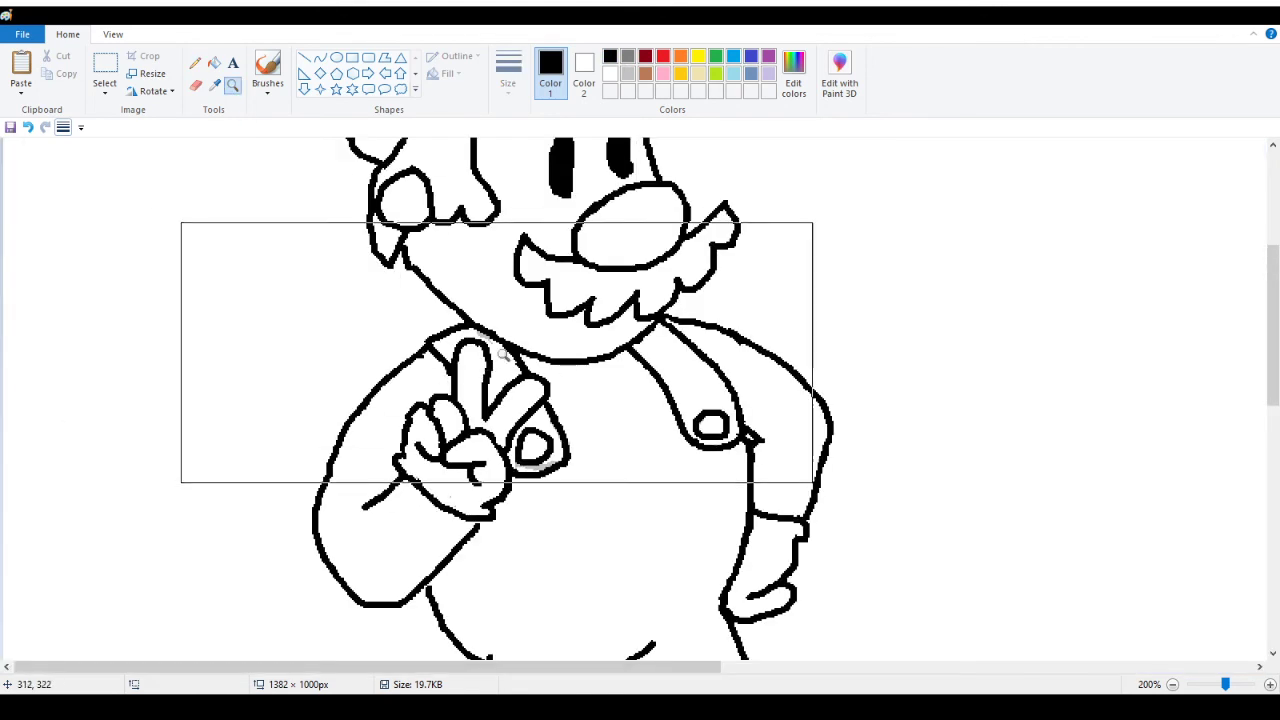
click(496, 351)
click(195, 62)
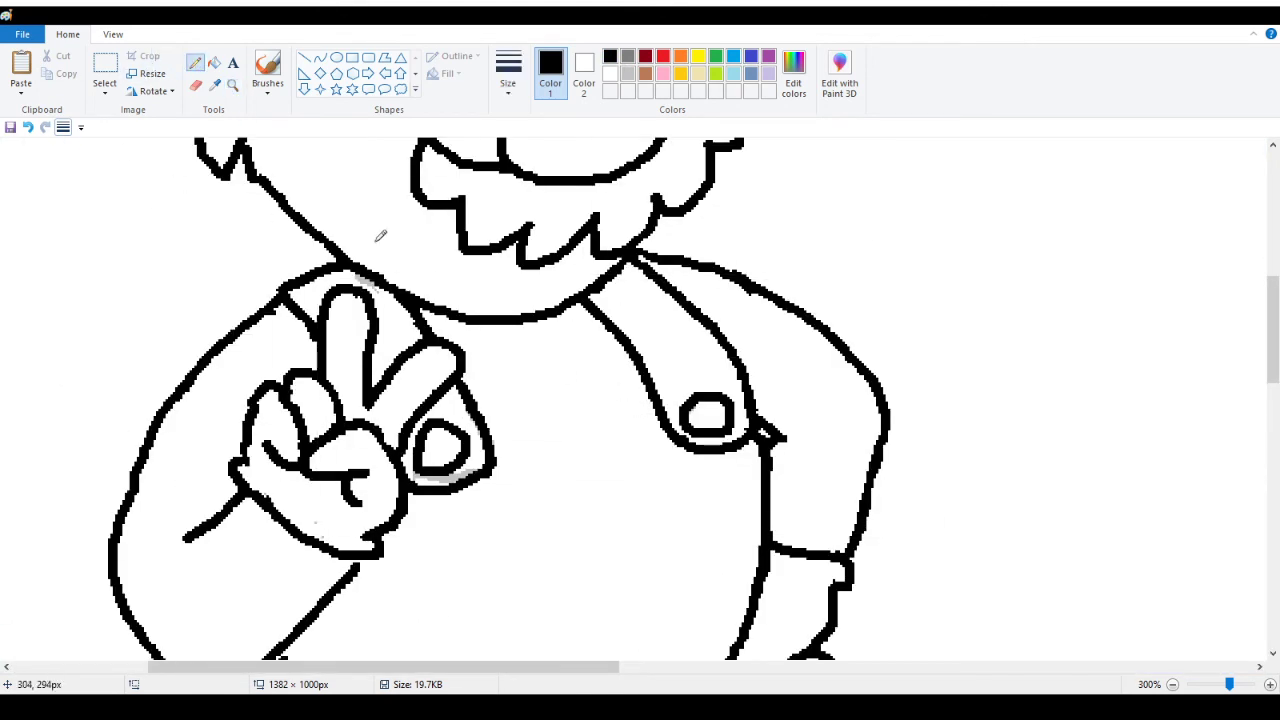
mouse_move(495, 462)
mouse_down()
mouse_move(553, 503)
mouse_move(586, 503)
mouse_move(662, 470)
mouse_move(588, 497)
mouse_up()
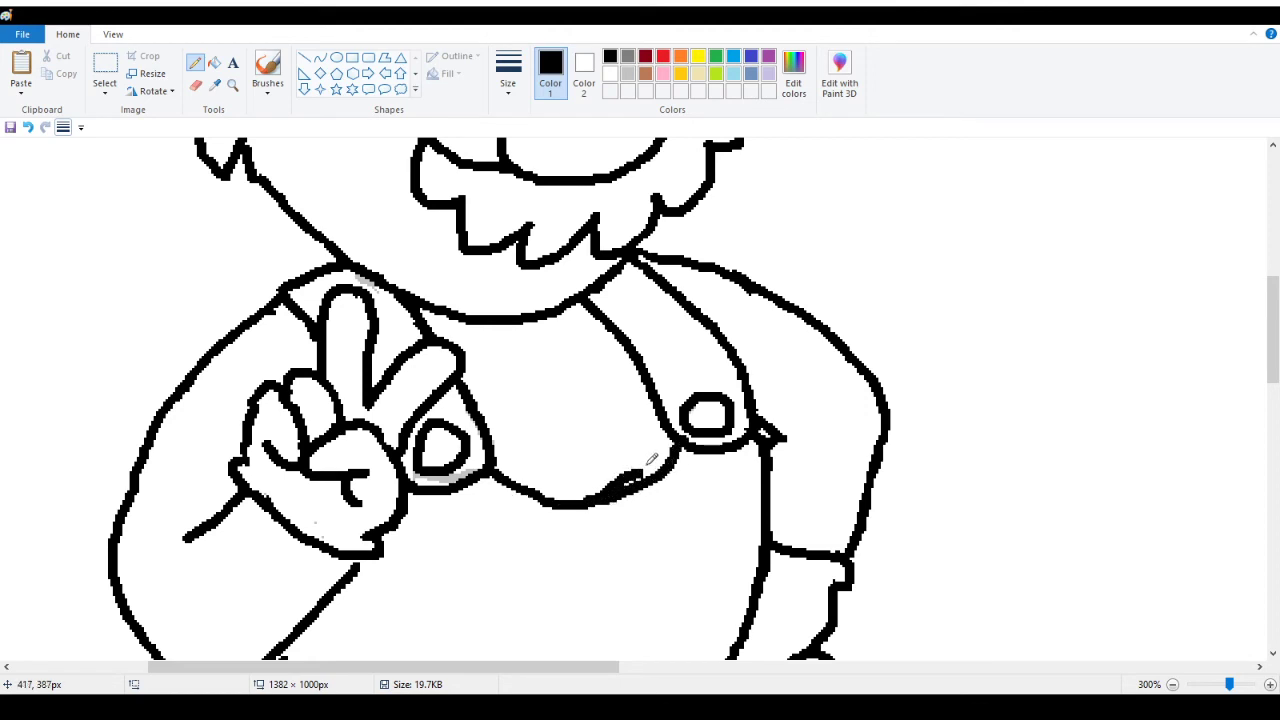
mouse_move(652, 458)
mouse_down()
mouse_move(595, 484)
mouse_move(623, 473)
mouse_move(591, 490)
mouse_up()
drag(603, 487, 659, 460)
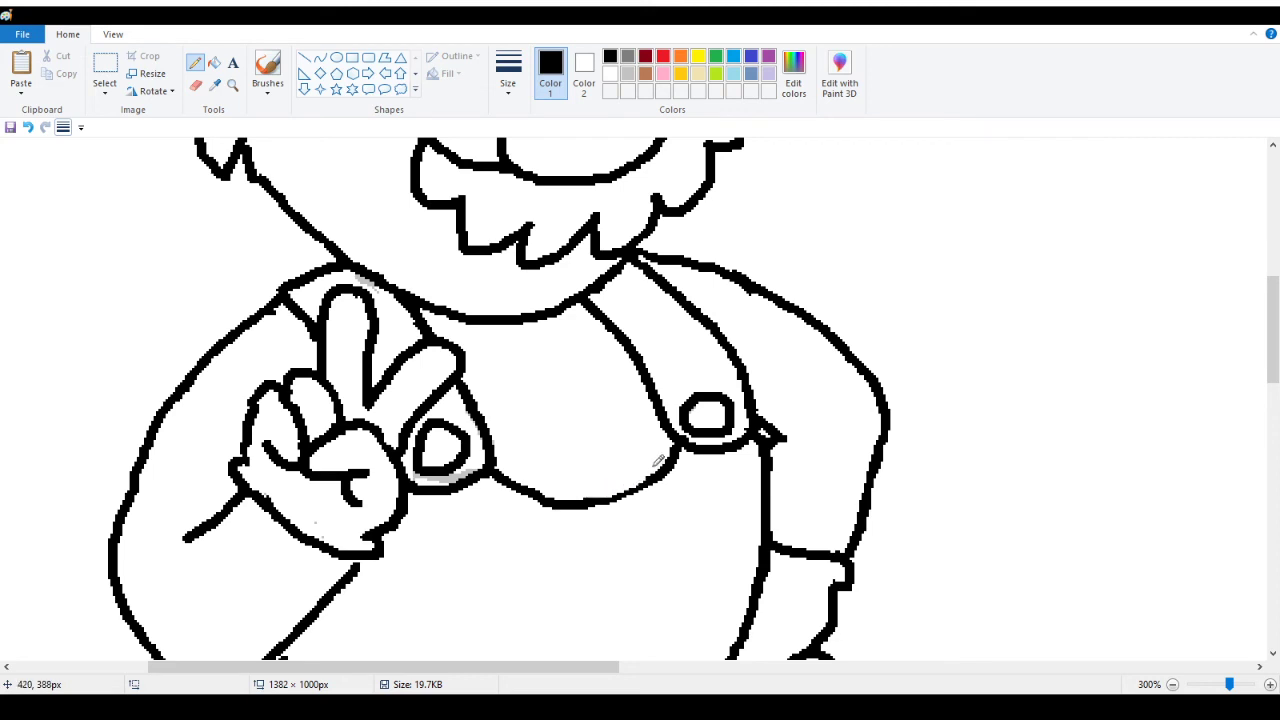
Fill the grey remnant below the strap button beside the raised hand with white and touch up the bib's curved edge in black
click(218, 65)
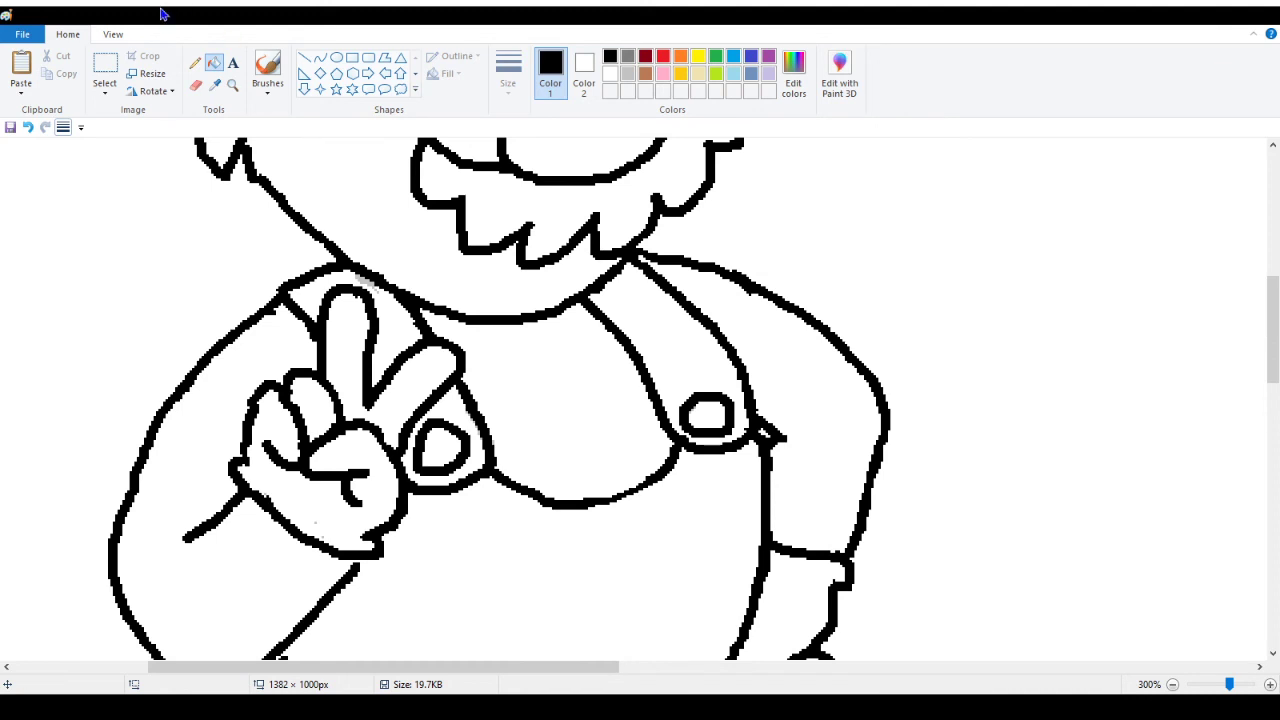
click(232, 85)
scroll(706, 575, down, 3)
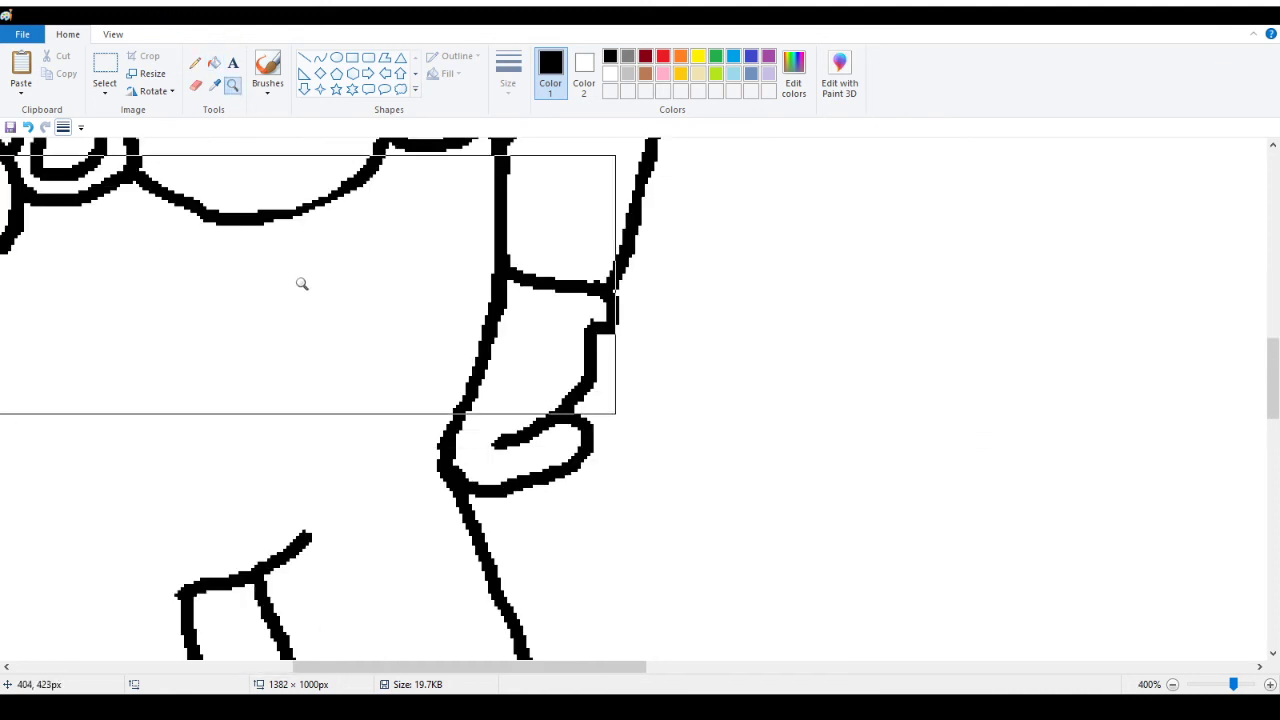
click(300, 283)
scroll(443, 289, up, 3)
click(555, 485)
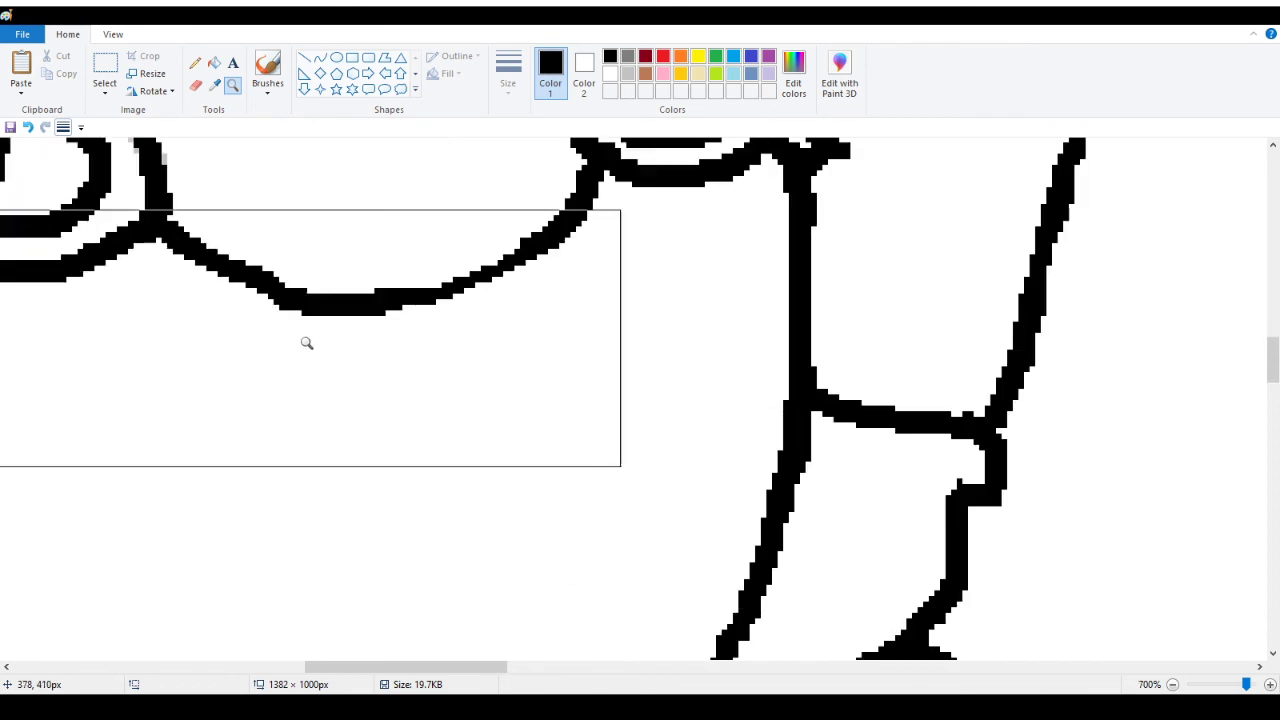
scroll(457, 294, up, 2)
click(196, 66)
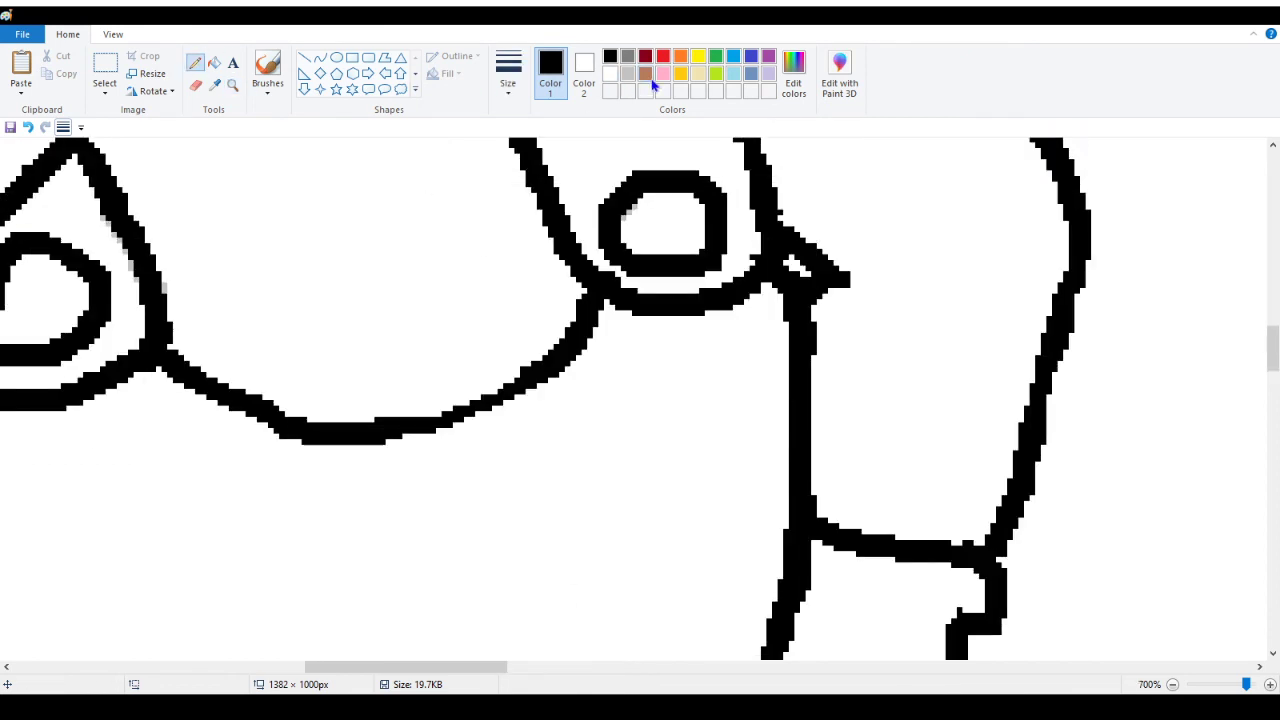
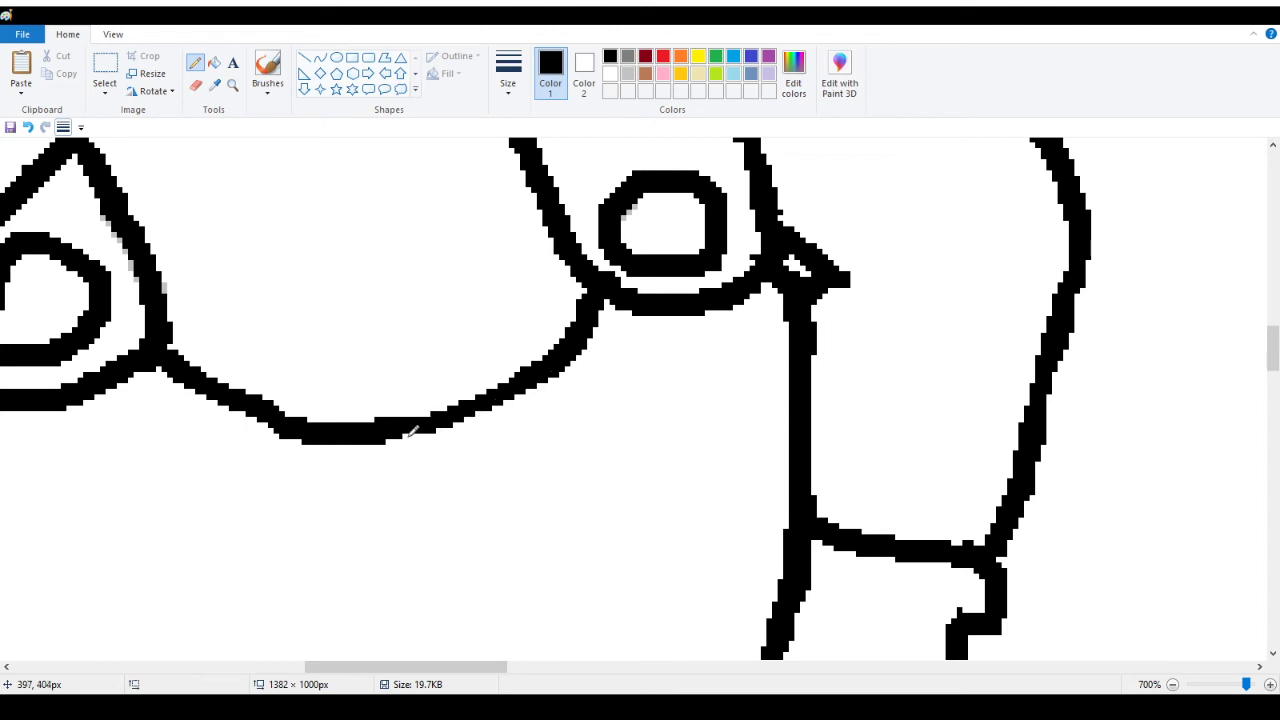
Fill the lower strap beside the raised hand and the chest above the bib with light grey and return both to white
click(232, 85)
right_click(12, 190)
right_click(12, 190)
right_click(12, 190)
click(5, 193)
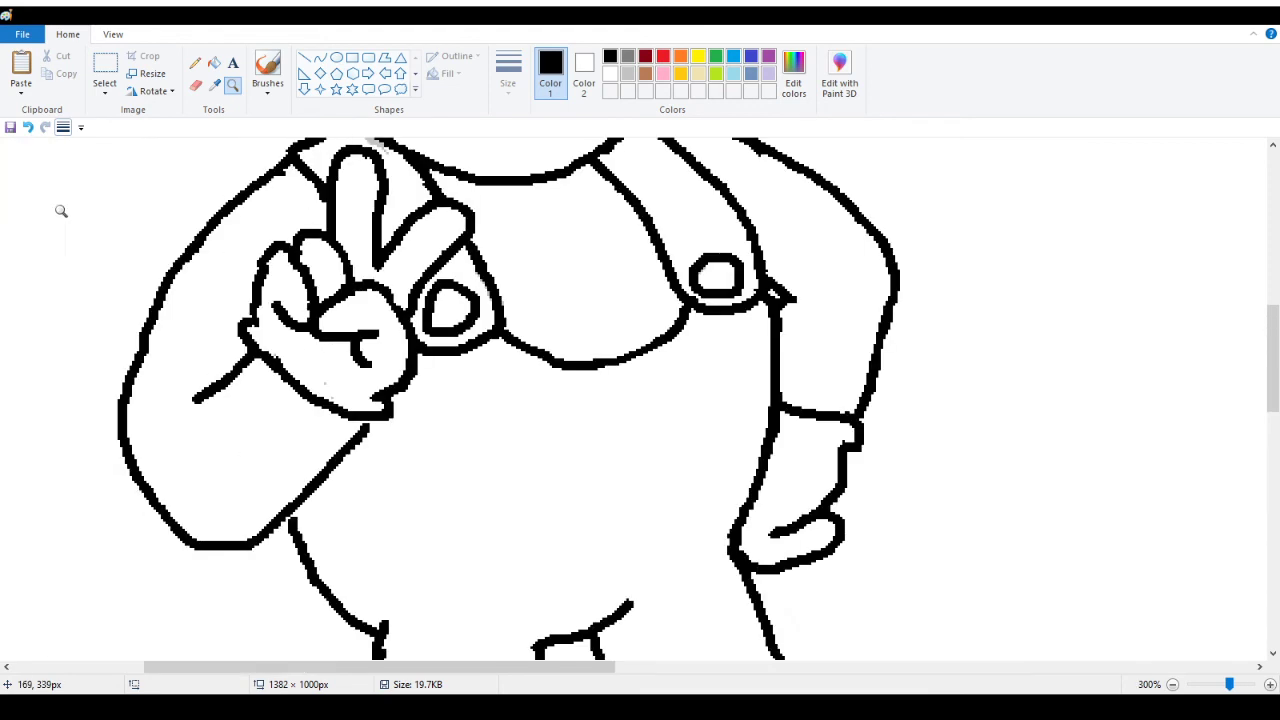
click(57, 206)
click(898, 342)
click(821, 364)
click(588, 357)
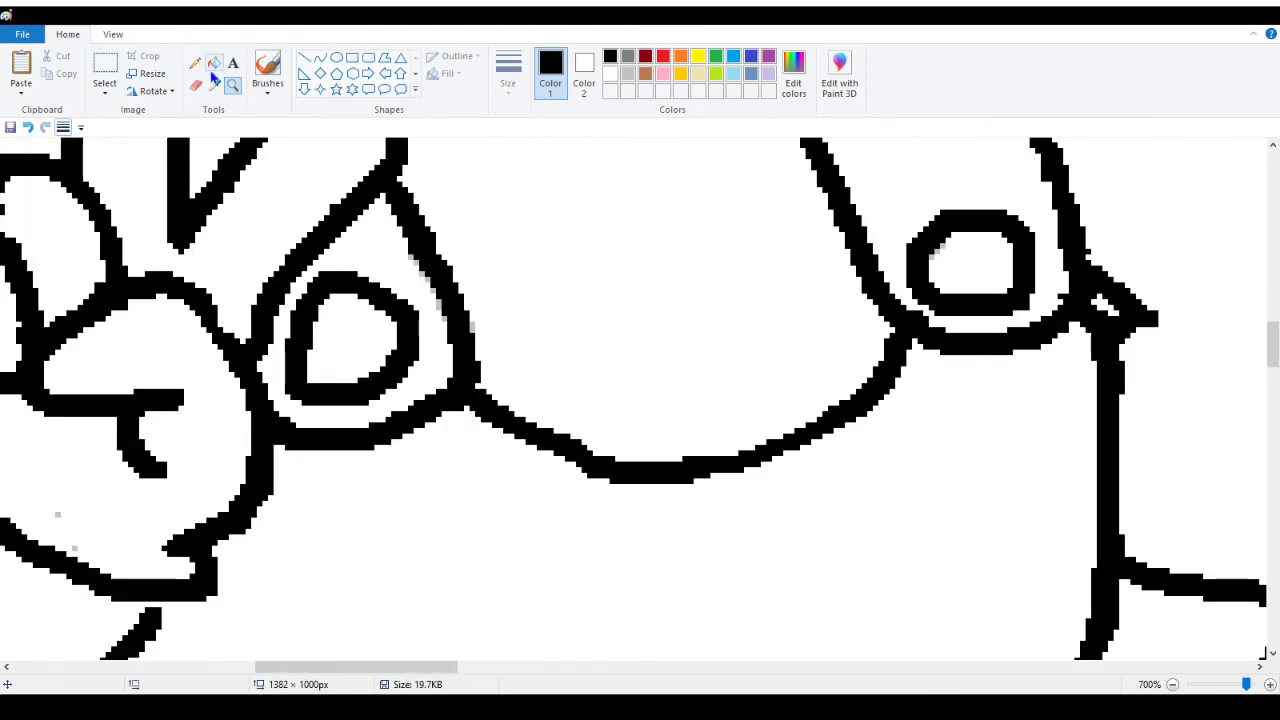
click(627, 74)
click(214, 62)
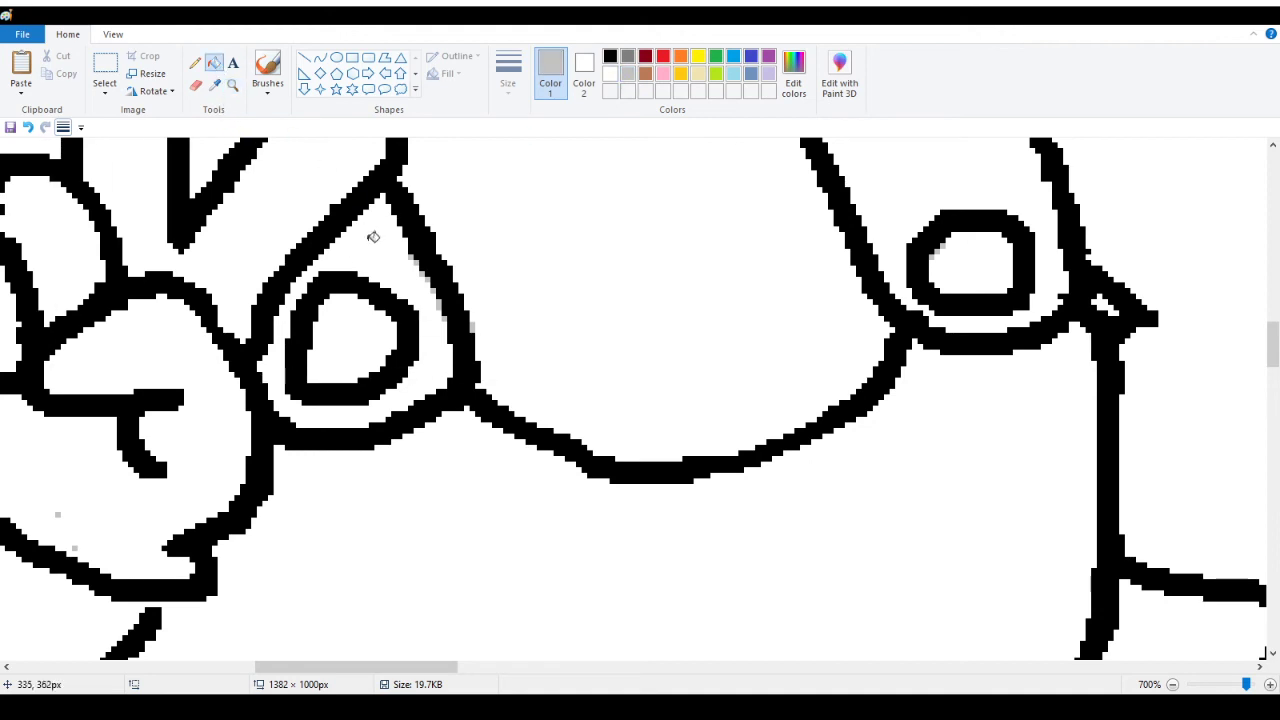
click(376, 237)
click(537, 240)
key(ctrl+z)
key(ctrl+z)
Clear the grey sketch remnant at the top of the strap, between the chin and the raised finger, by flood-filling it back to white
scroll(389, 254, up, 3)
click(231, 86)
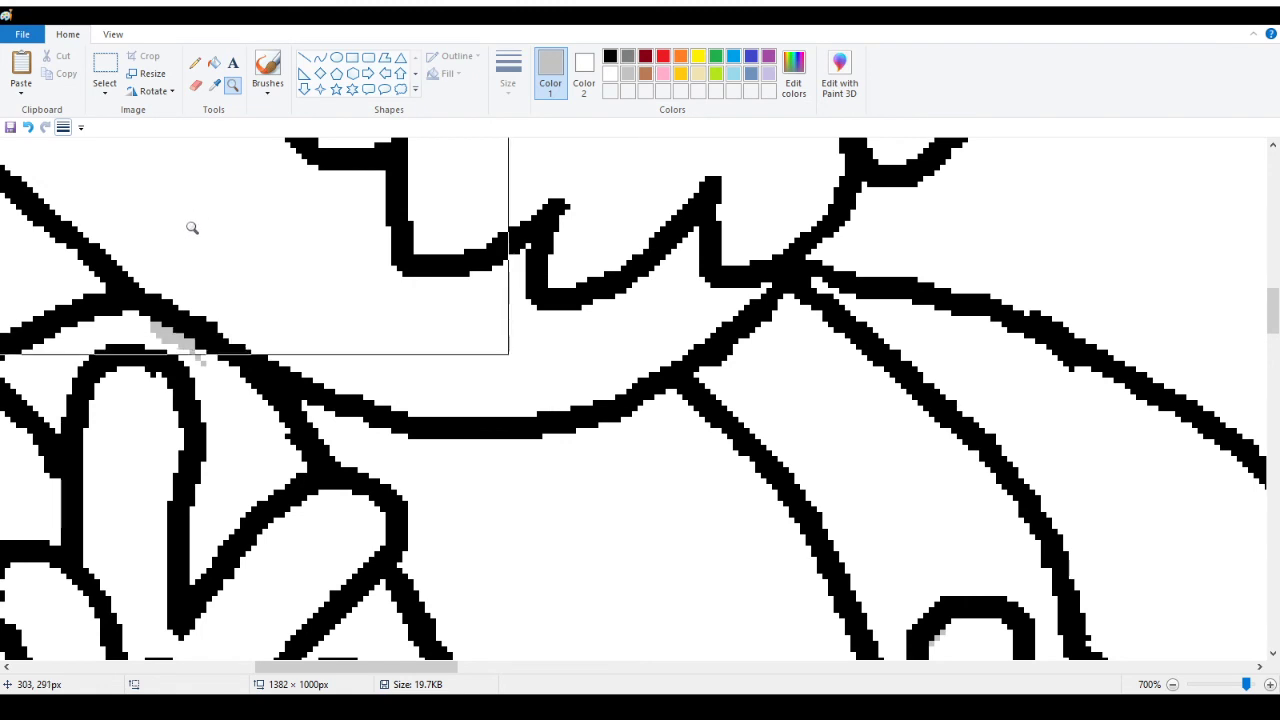
click(214, 62)
click(219, 372)
key(ctrl+z)
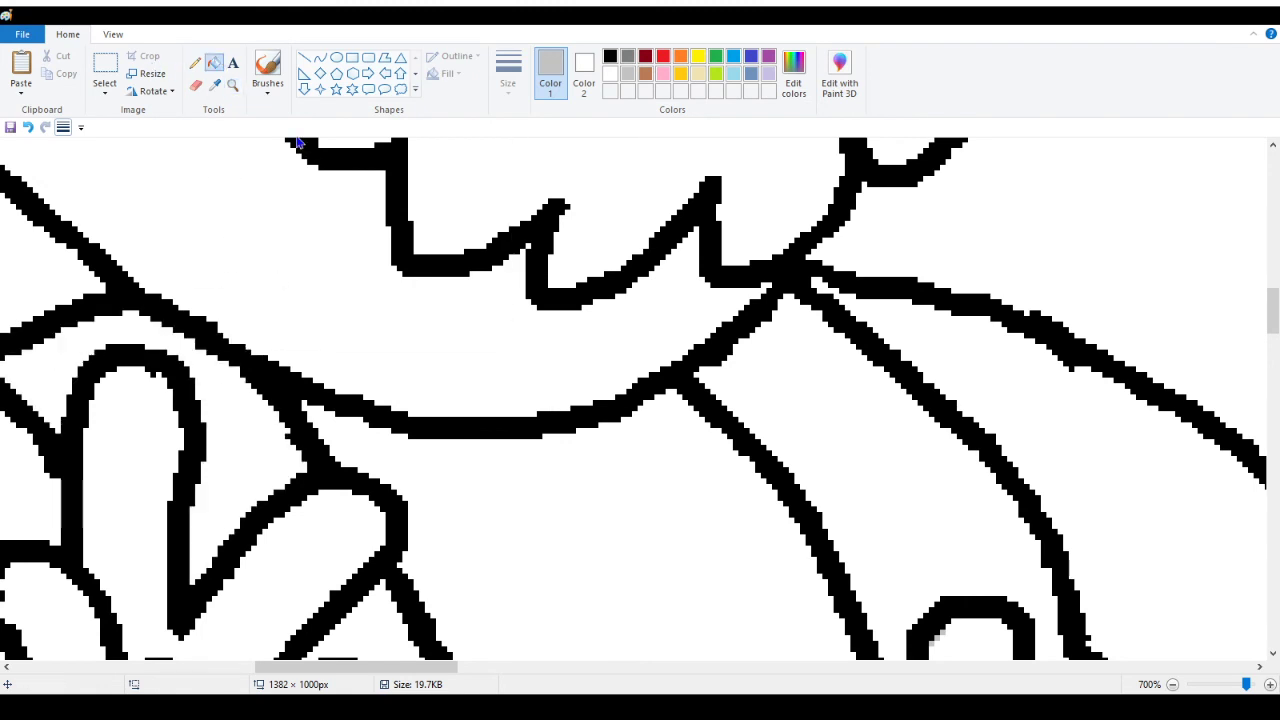
Examine the face, overalls and whole figure for leftover sketch marks or gaps in the outline
click(232, 86)
right_click(216, 152)
right_click(216, 152)
right_click(194, 152)
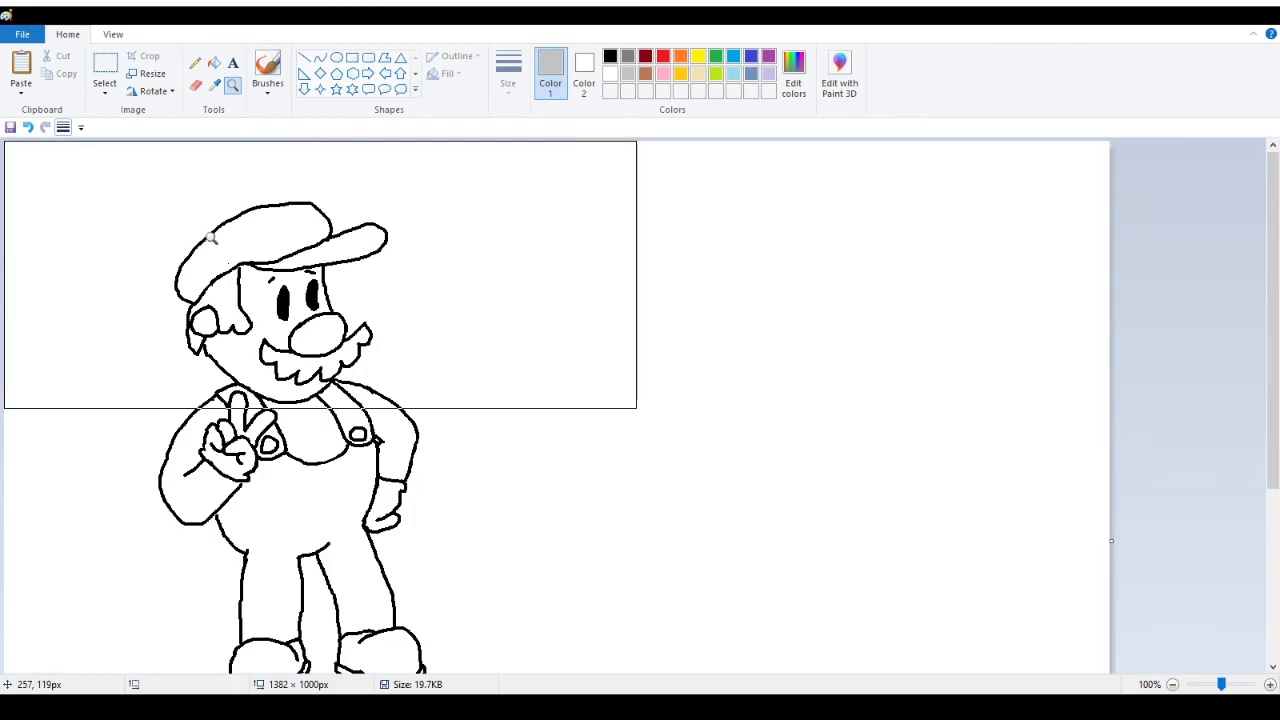
click(420, 368)
click(343, 346)
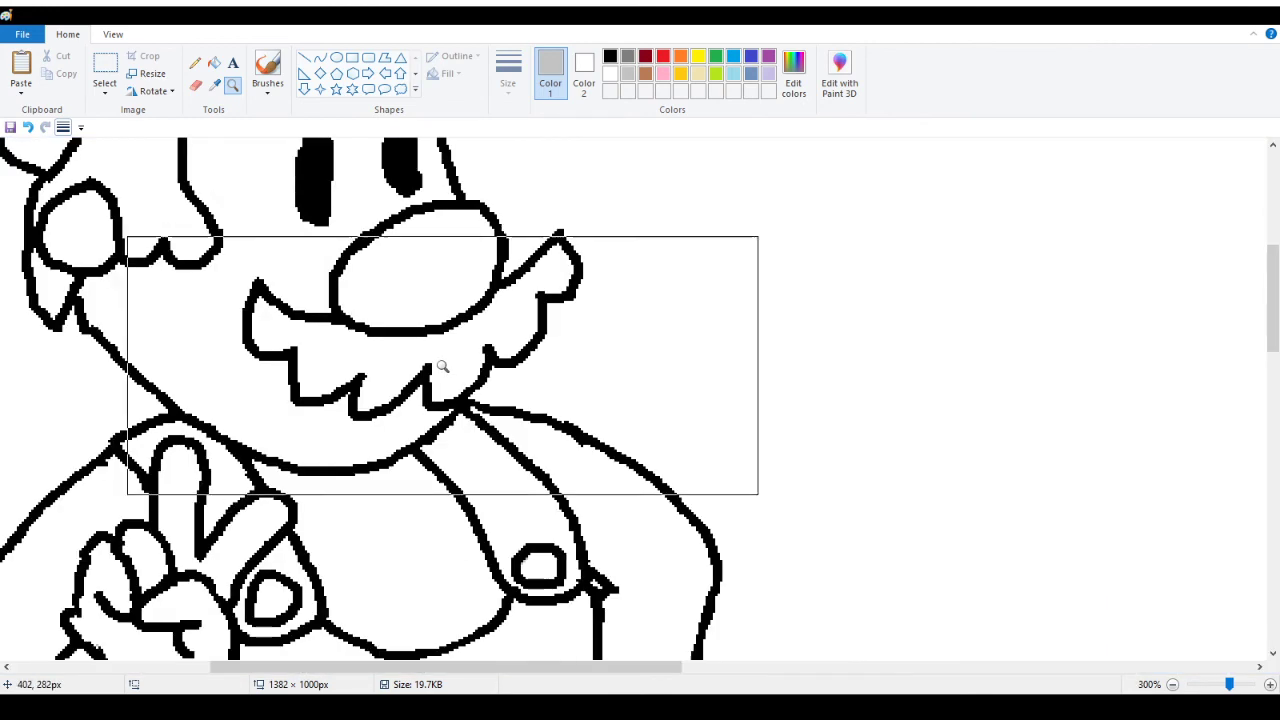
scroll(470, 363, down, 3)
right_click(314, 238)
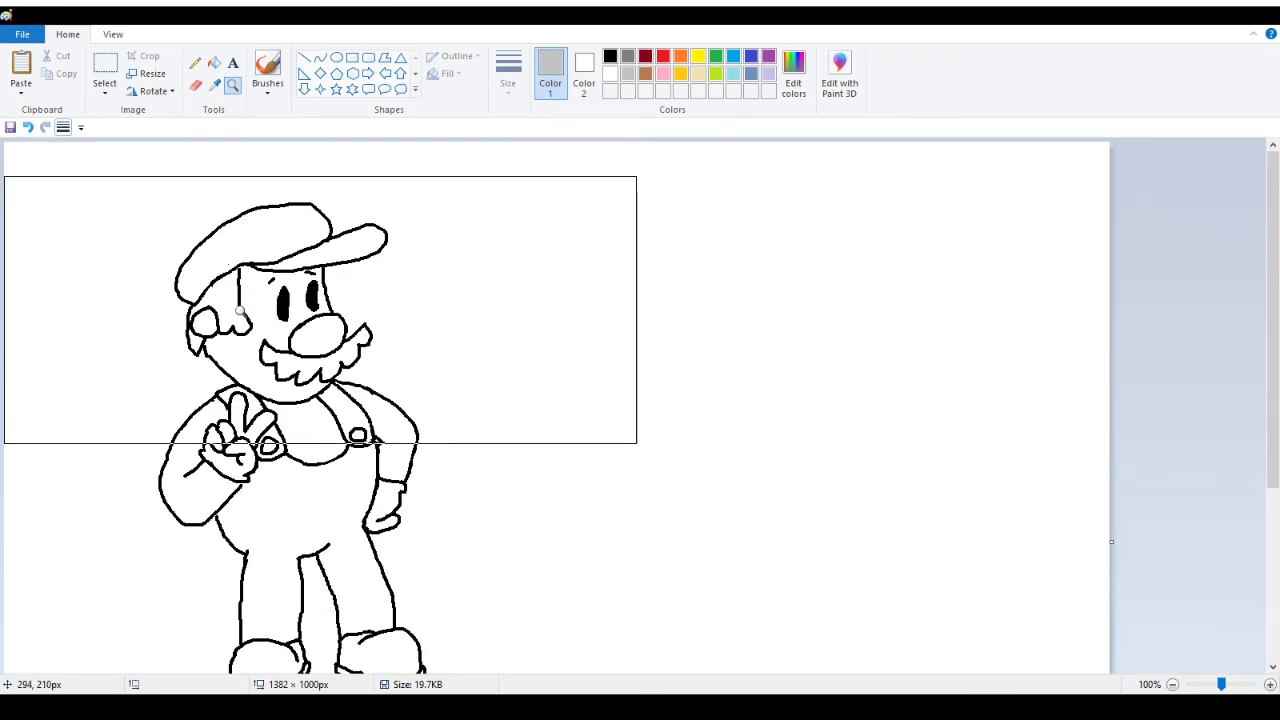
scroll(296, 367, down, 3)
scroll(296, 367, up, 3)
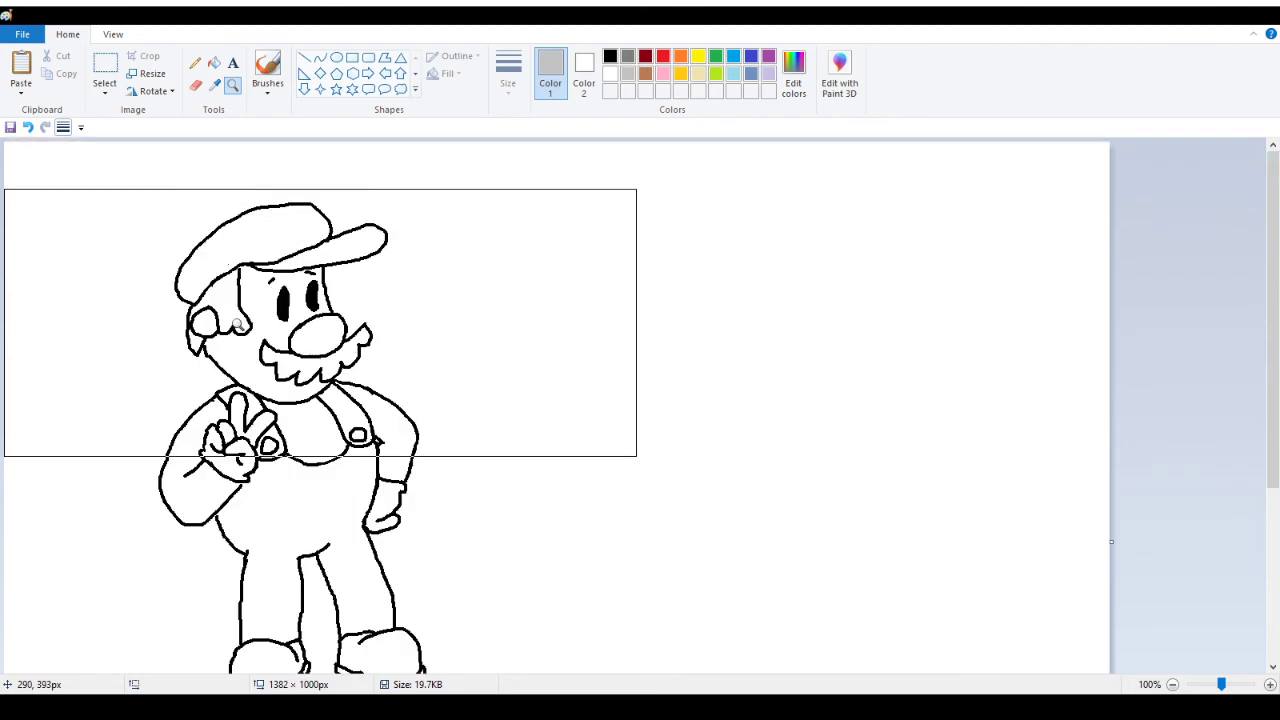
scroll(238, 325, down, 3)
scroll(238, 325, up, 3)
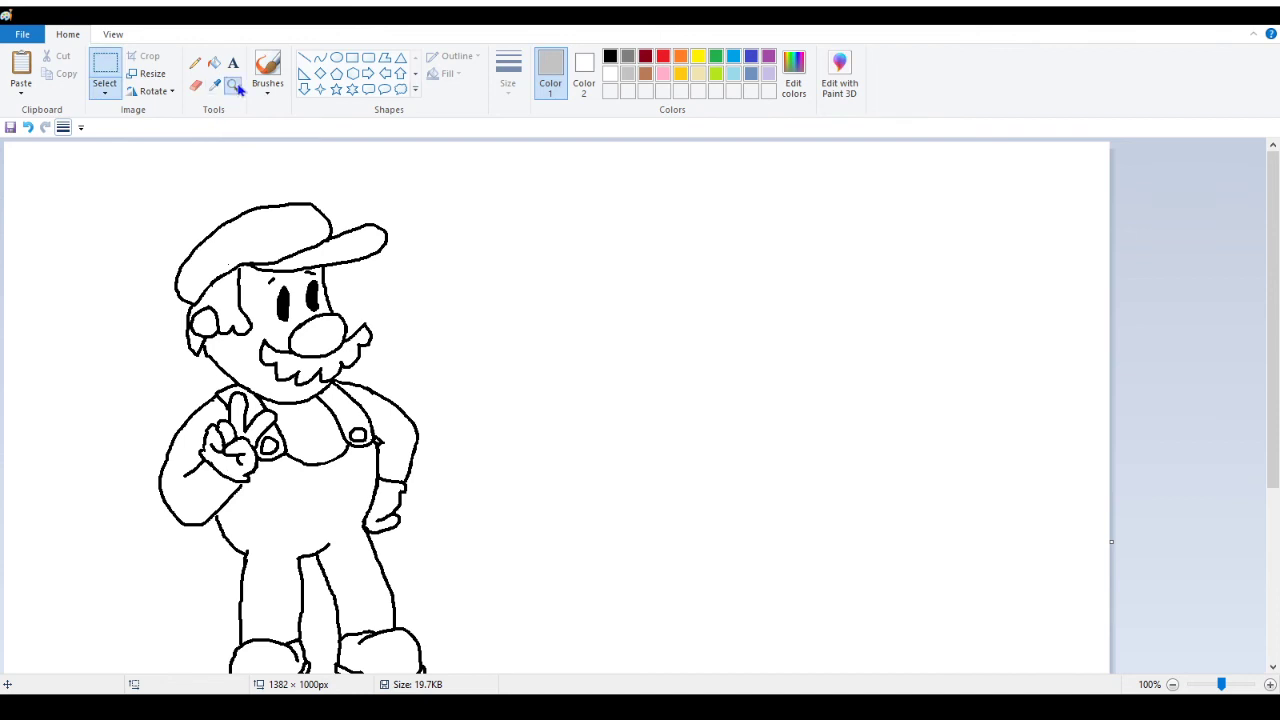
Select the whole figure with a rectangle of about 643 × 761 px and move it left, close to the canvas edge
key(ctrl+Page_Down)
click(95, 80)
drag(20, 163, 274, 466)
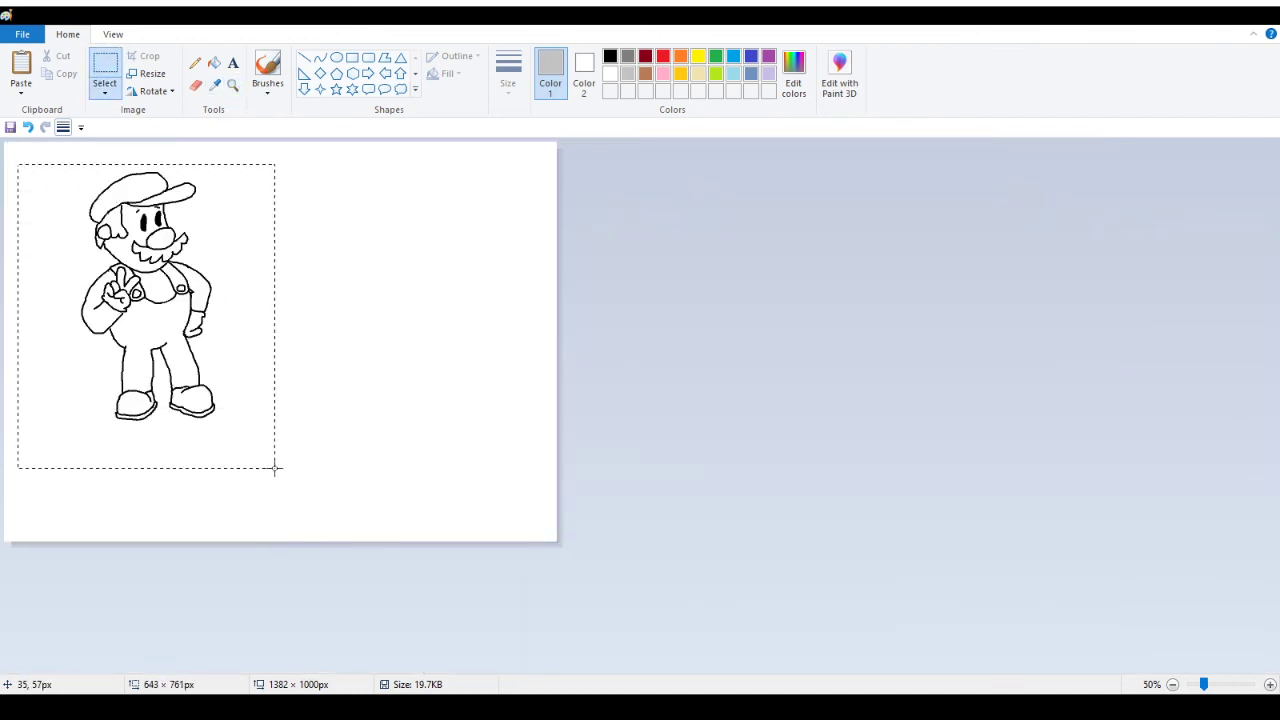
drag(153, 366, 86, 367)
click(715, 386)
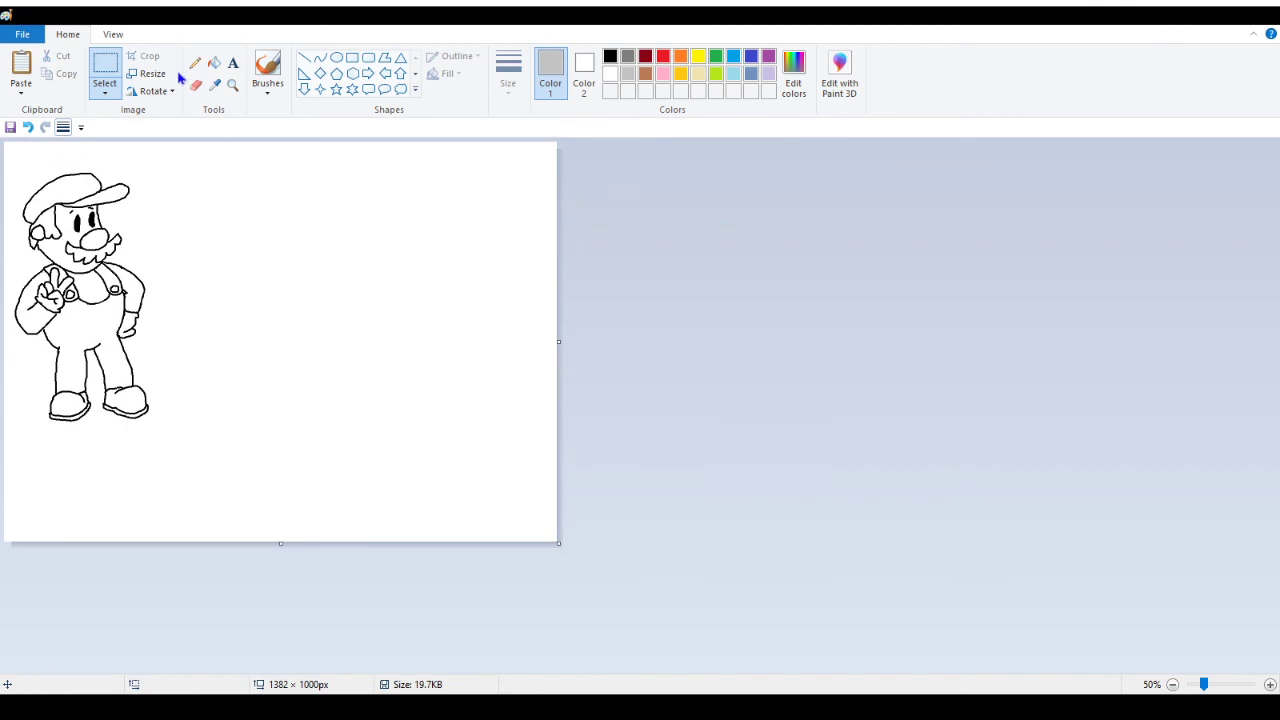
Review the moved figure from hat to shoes and the empty canvas space around it
click(232, 85)
click(140, 316)
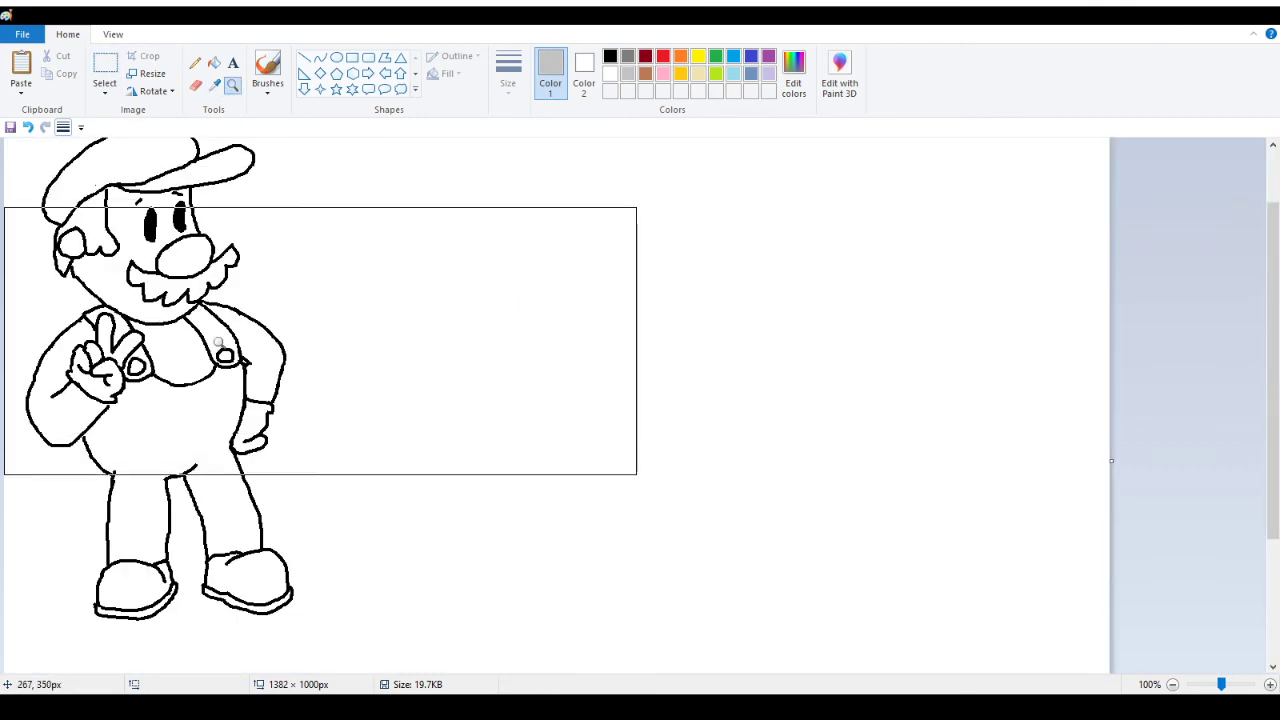
click(195, 62)
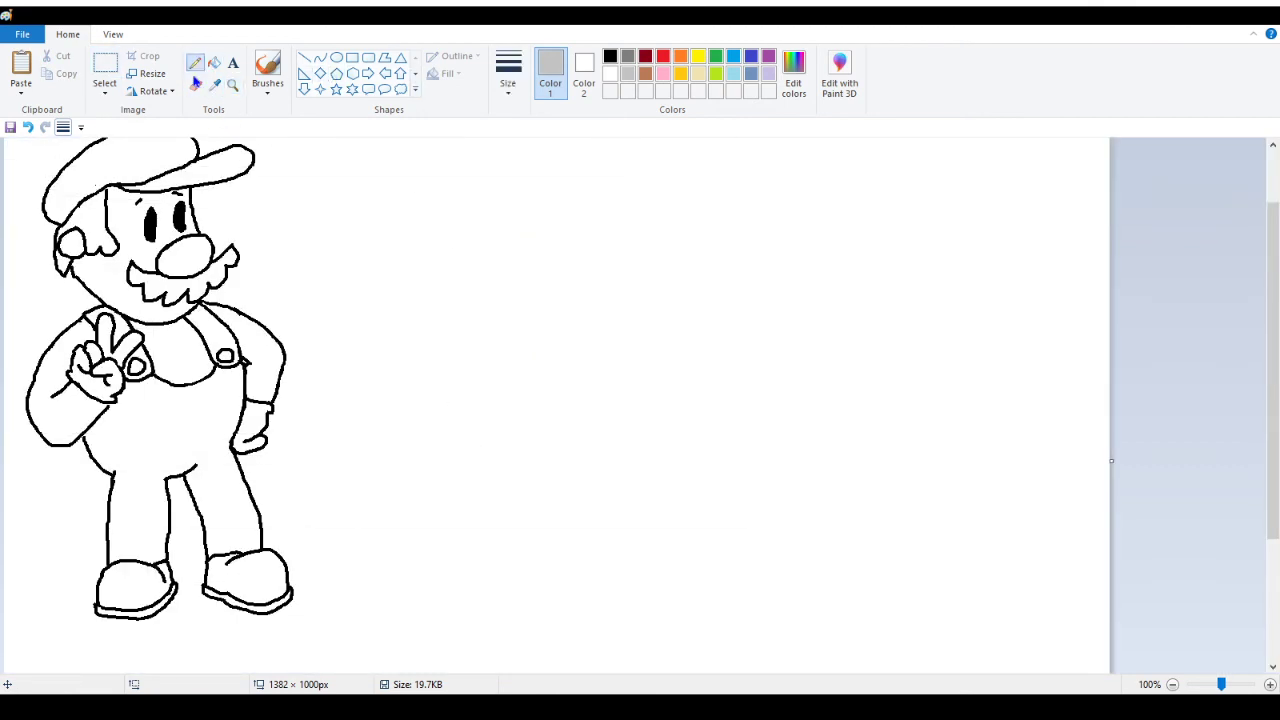
scroll(196, 84, down, 1)
scroll(172, 87, up, 1)
scroll(233, 509, up, 2)
scroll(296, 373, down, 8)
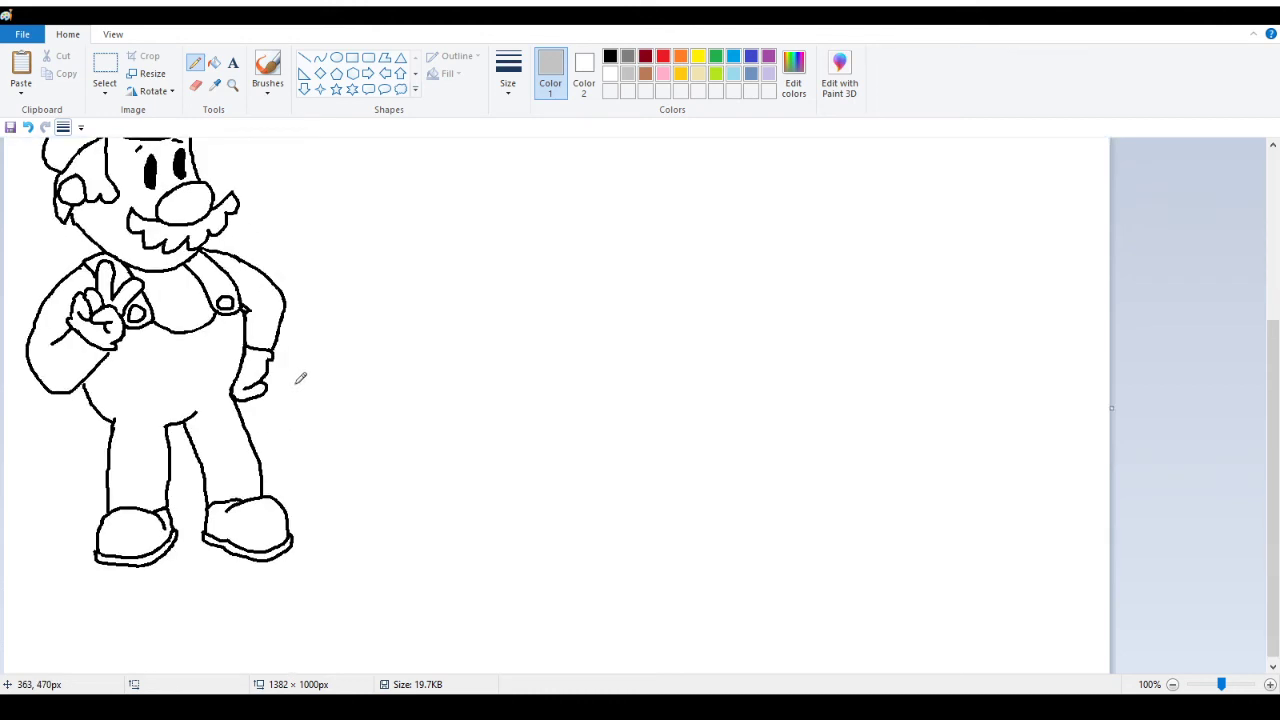
scroll(300, 370, up, 8)
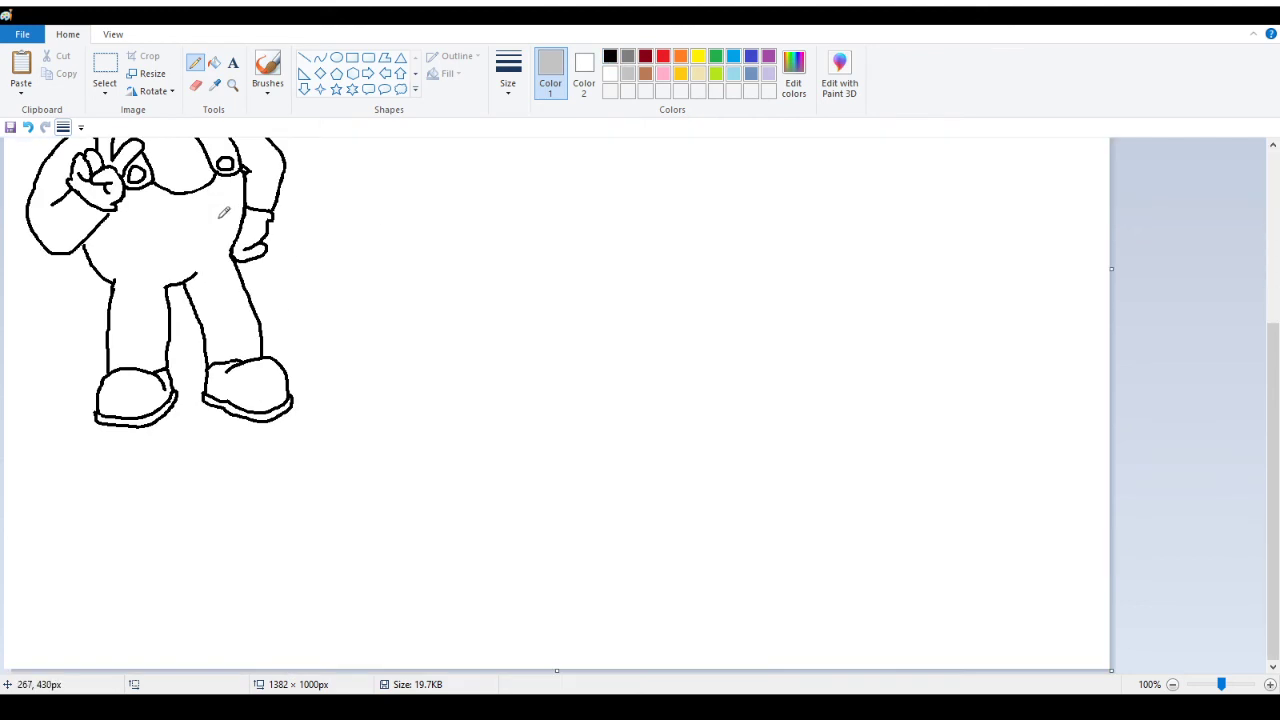
scroll(210, 205, down, 5)
scroll(222, 210, up, 5)
Select the whole figure with a rectangle of about 644 × 801 px and move it down and slightly right on the canvas
click(232, 85)
right_click(306, 189)
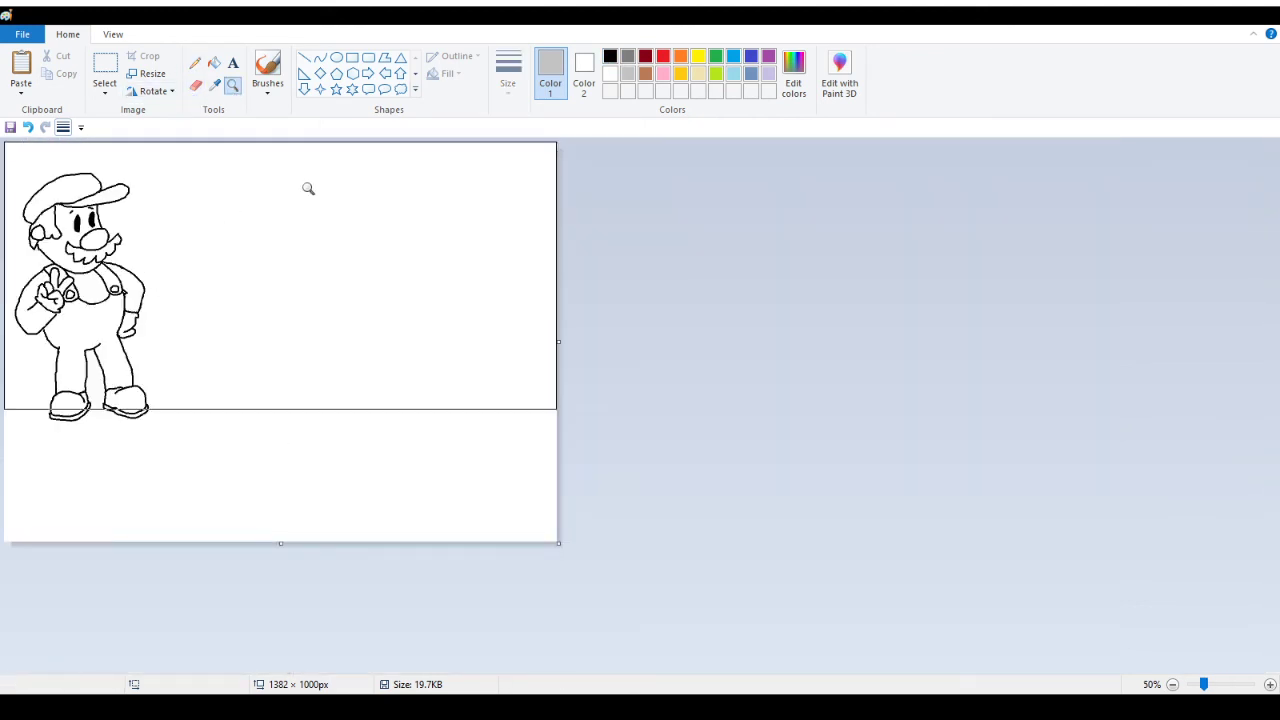
click(105, 70)
mouse_move(266, 152)
mouse_down()
mouse_move(160, 414)
mouse_move(6, 460)
mouse_up()
drag(66, 360, 79, 390)
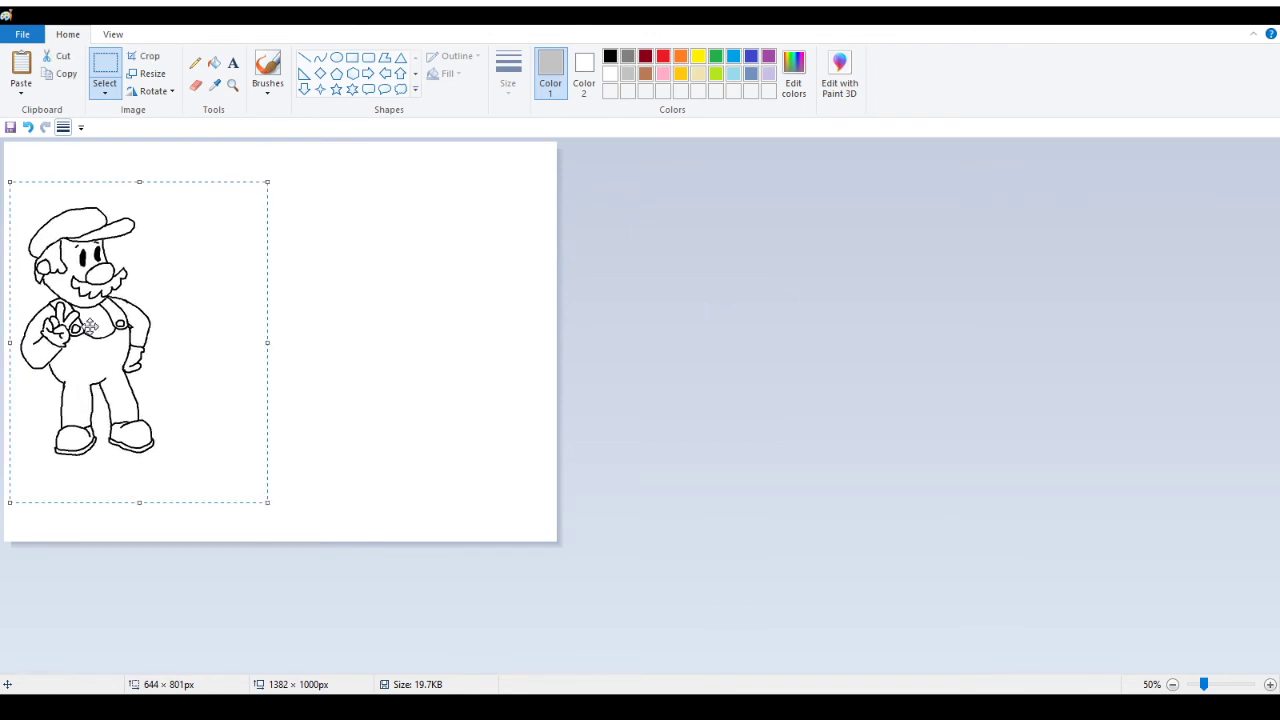
drag(90, 326, 96, 326)
click(786, 274)
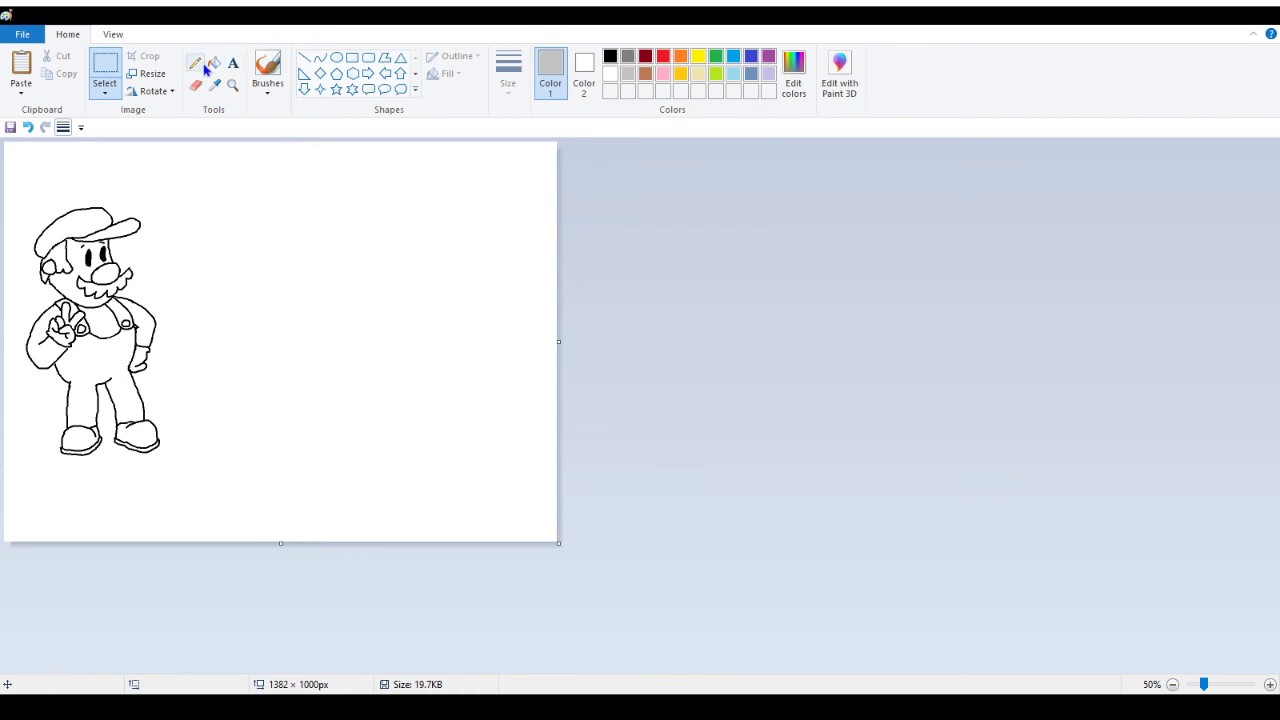
Try a short light grey pencil stroke inside the upper part of the hat and undo it
click(232, 85)
click(63, 324)
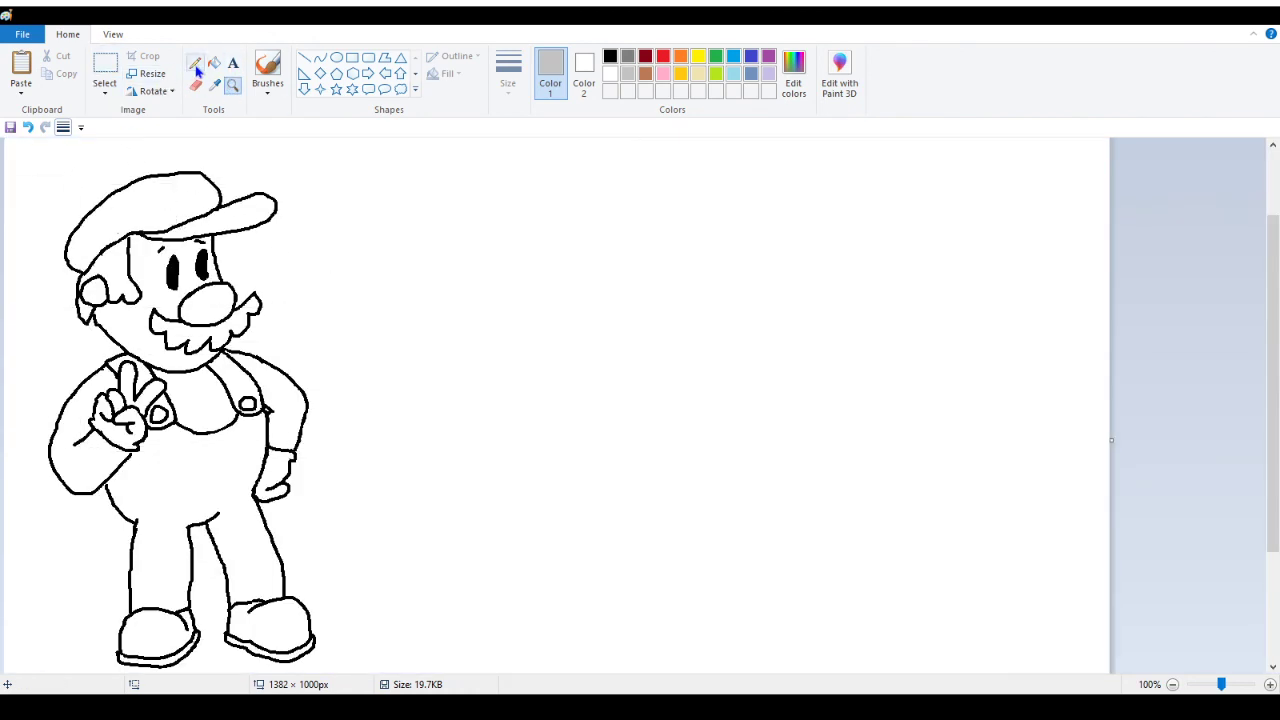
click(250, 200)
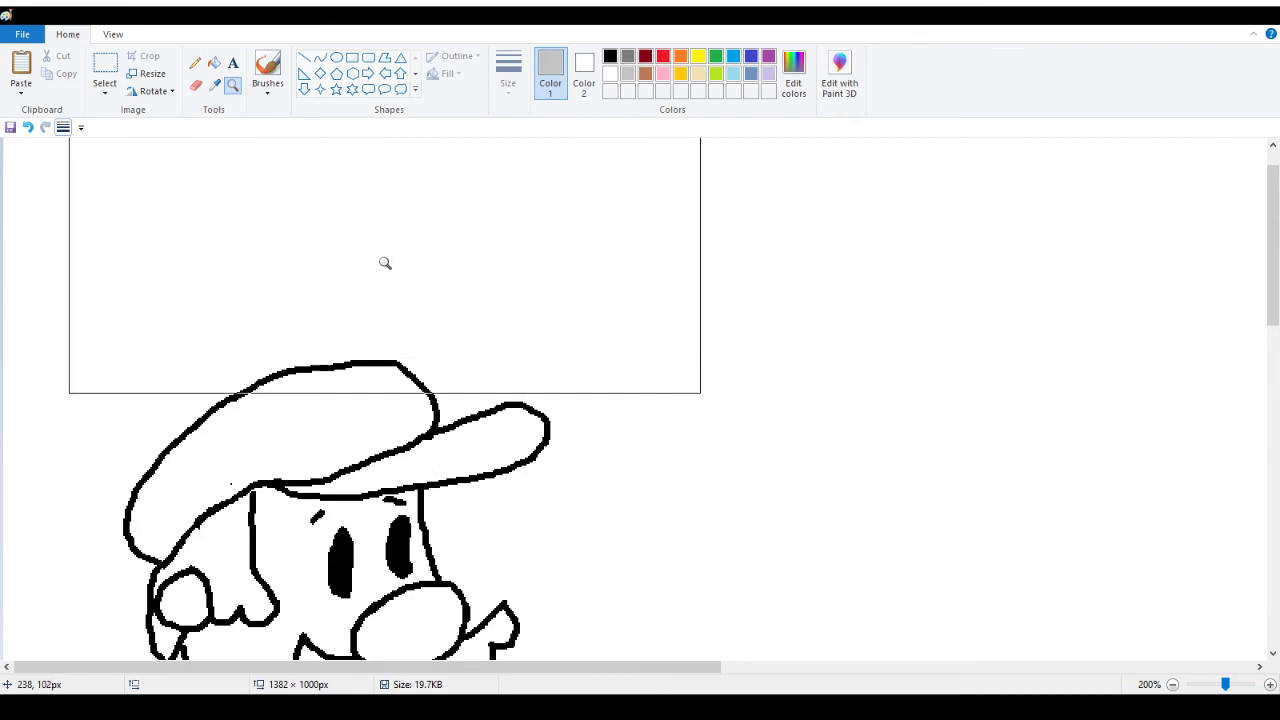
click(192, 66)
drag(366, 382, 329, 395)
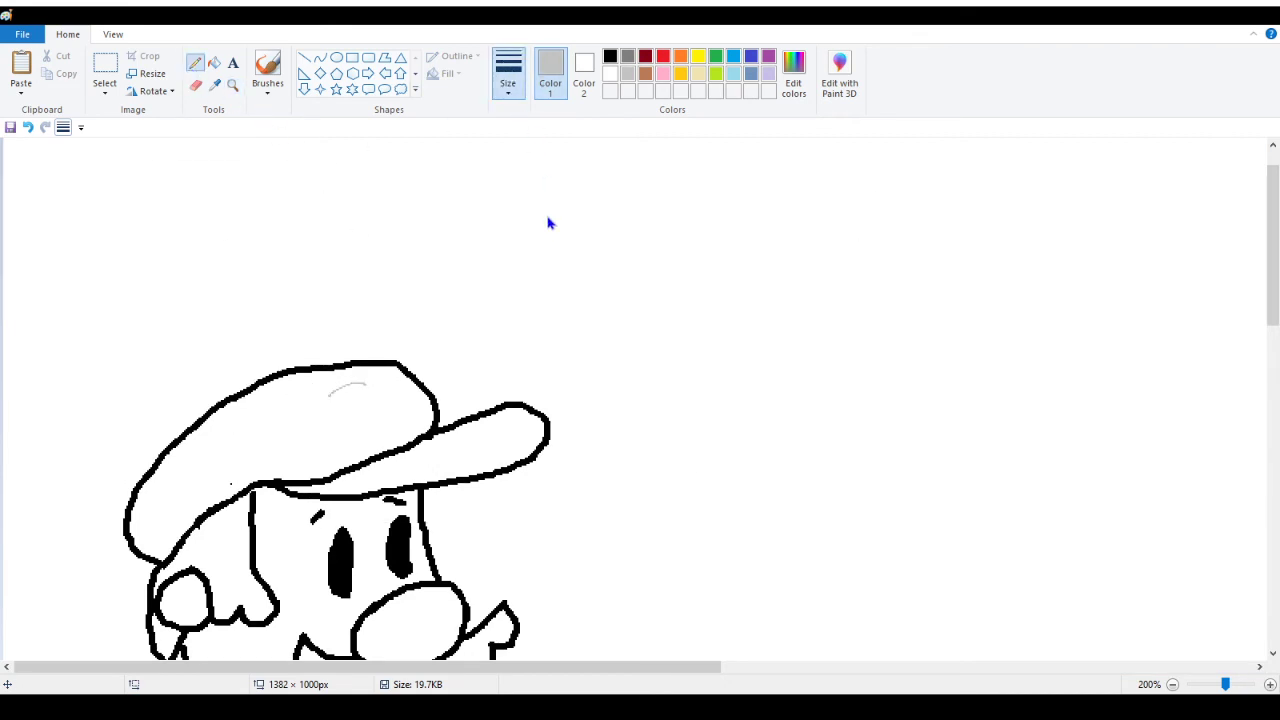
click(30, 127)
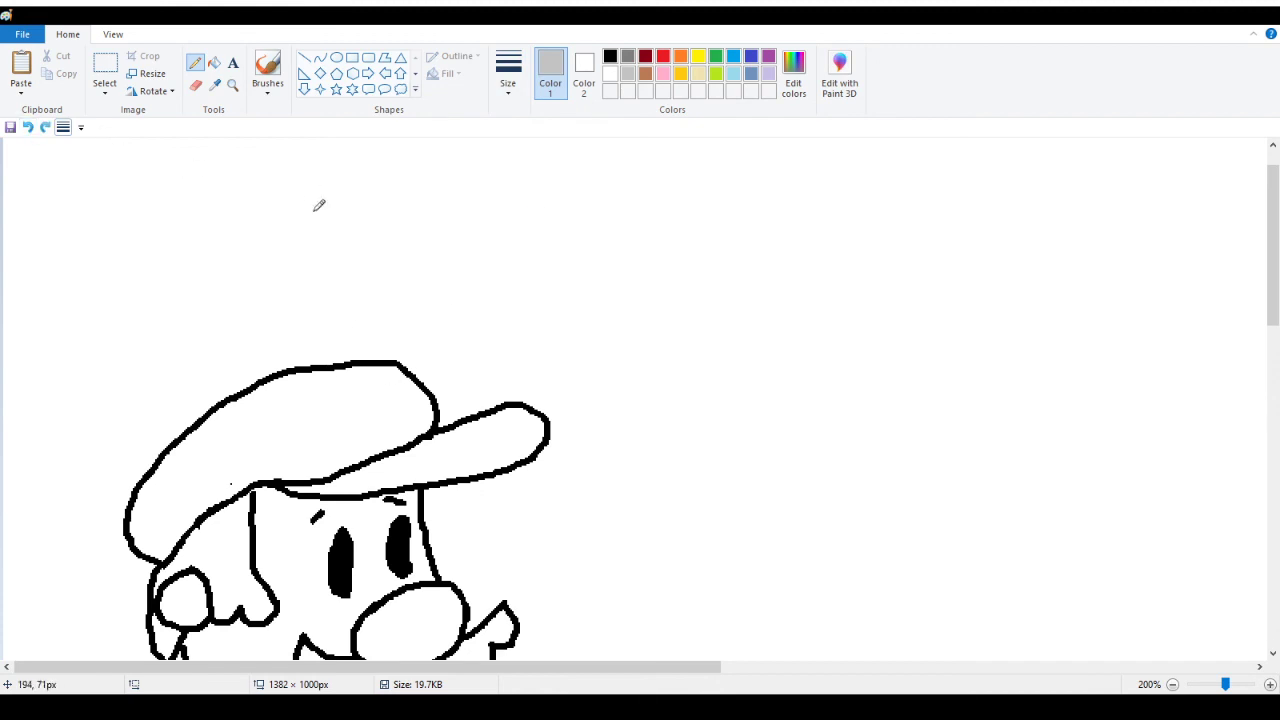
Draw a round black-outlined emblem on the front of the hat, just above the brim
click(611, 57)
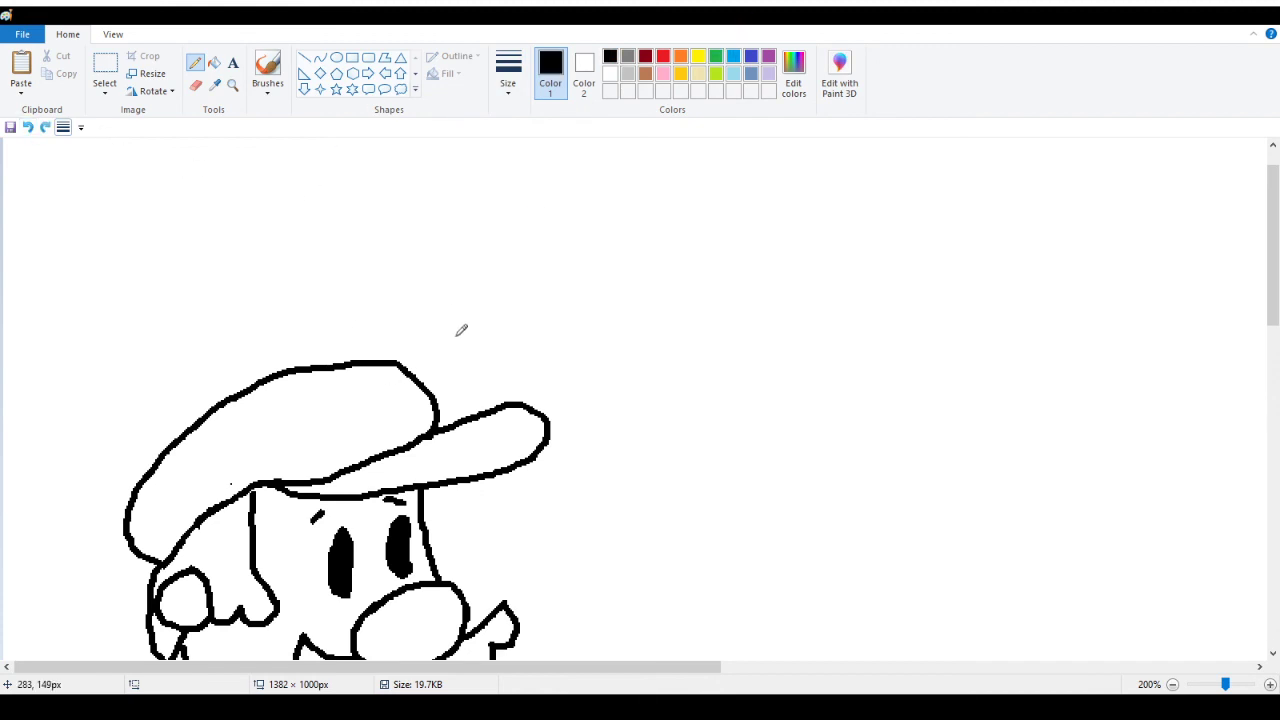
scroll(460, 329, down, 2)
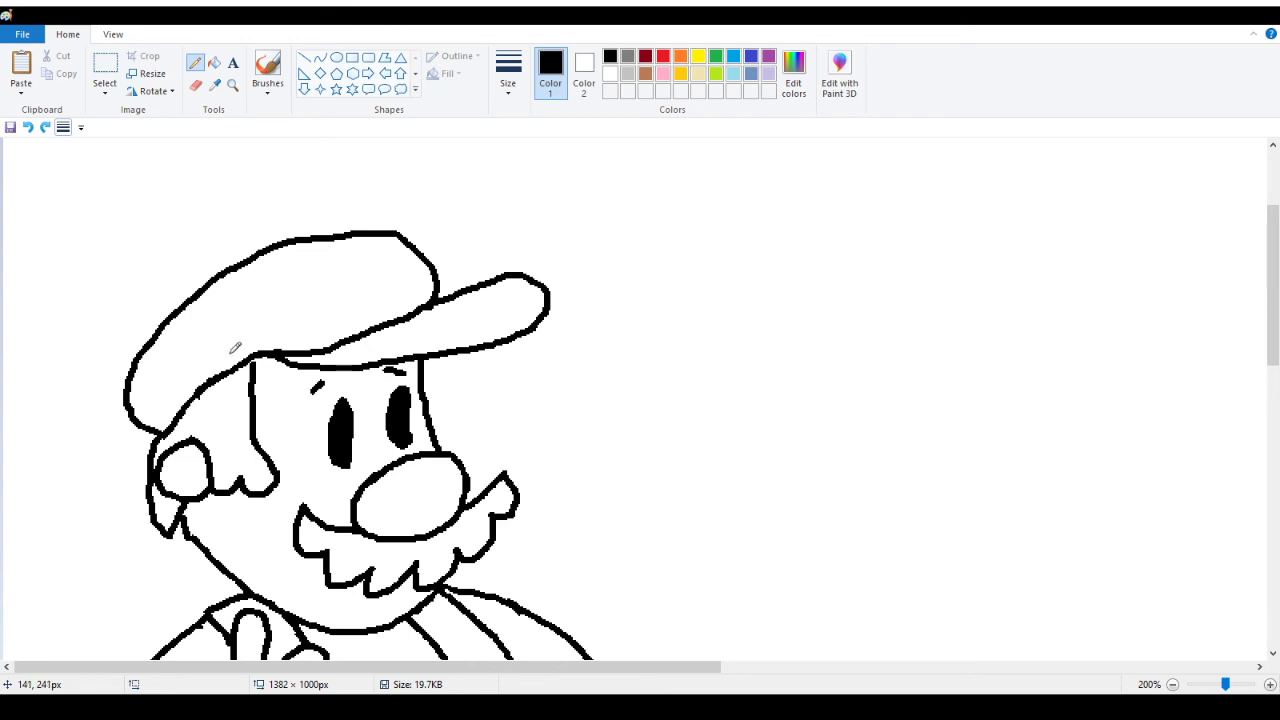
mouse_move(358, 254)
mouse_down()
mouse_move(321, 270)
mouse_move(314, 298)
mouse_move(329, 326)
mouse_move(358, 328)
mouse_move(381, 307)
mouse_move(364, 252)
mouse_up()
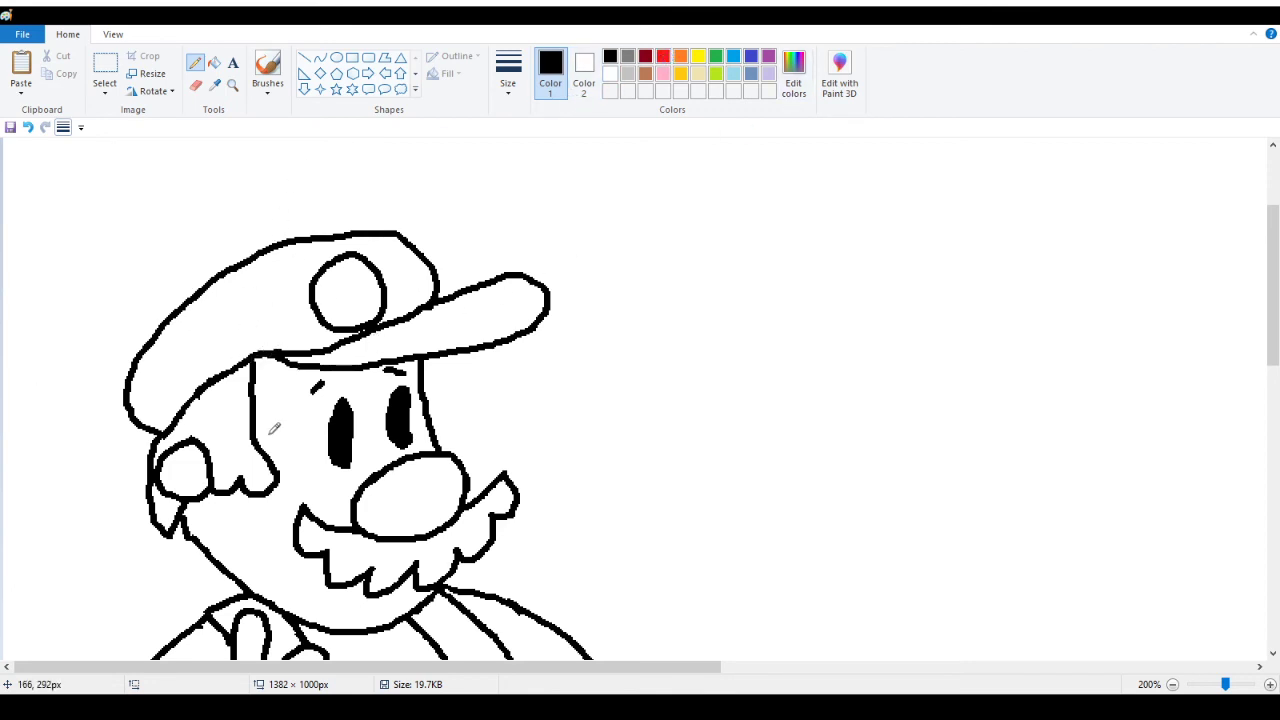
Close the gap between the raised glove's cuff and the forearm line, and clear the grey specks around the glove's palm
scroll(436, 420, down, 5)
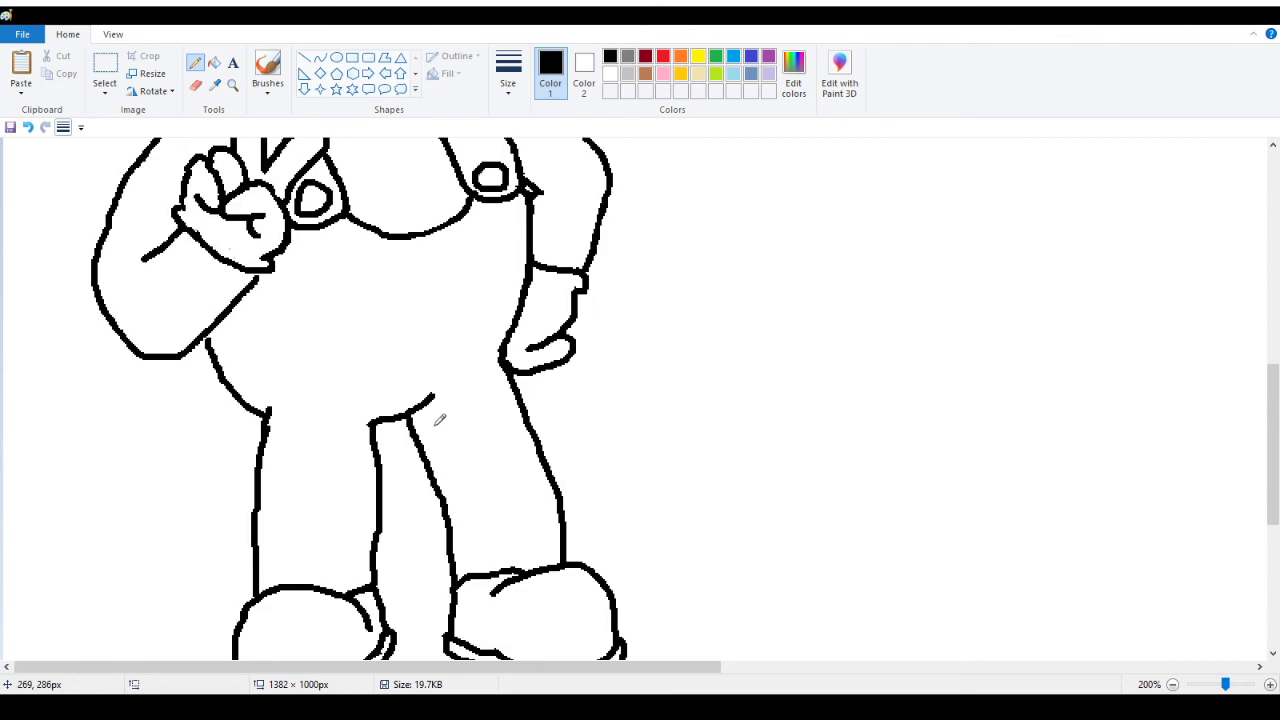
scroll(437, 420, up, 1)
scroll(437, 420, down, 1)
scroll(473, 380, down, 1)
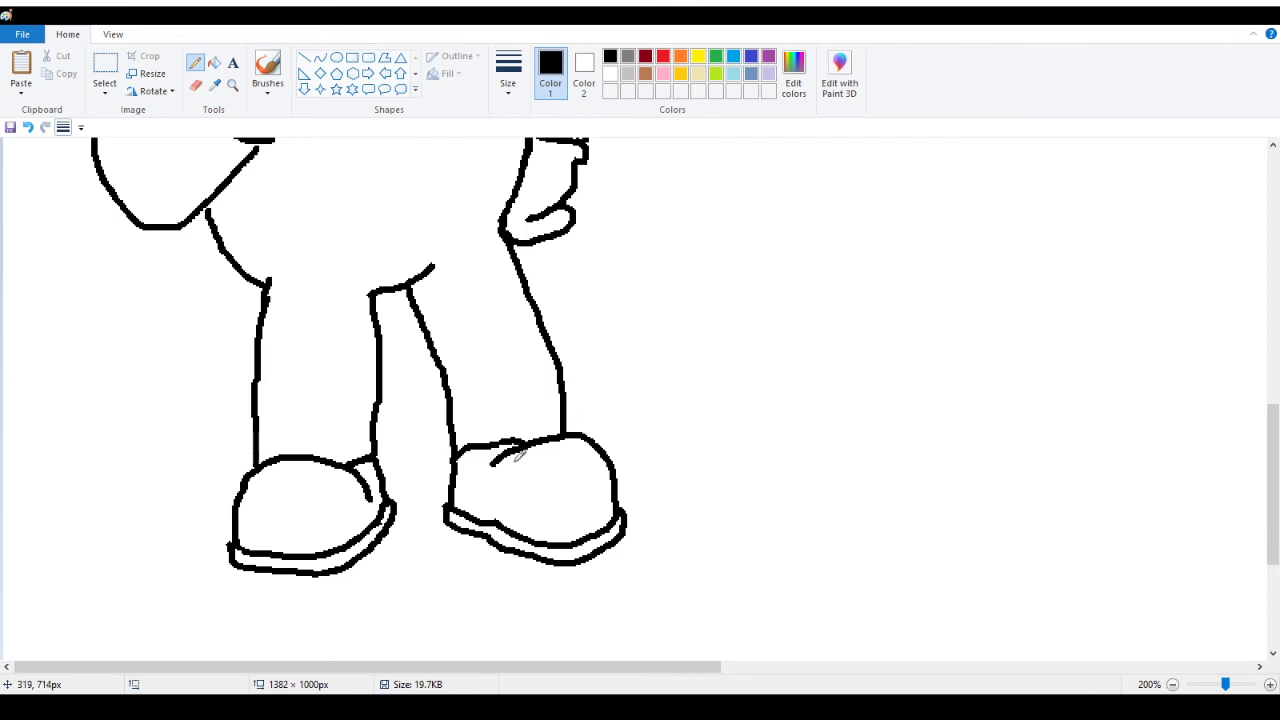
scroll(274, 402, up, 3)
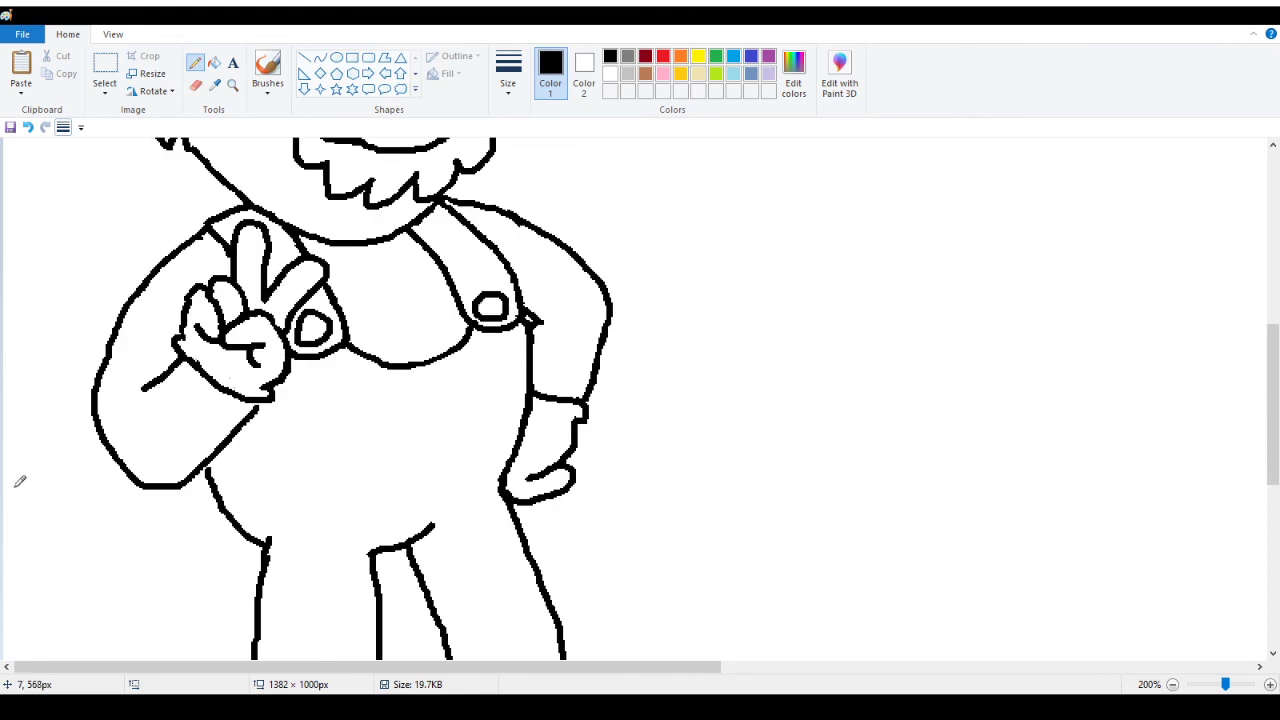
click(232, 85)
click(320, 340)
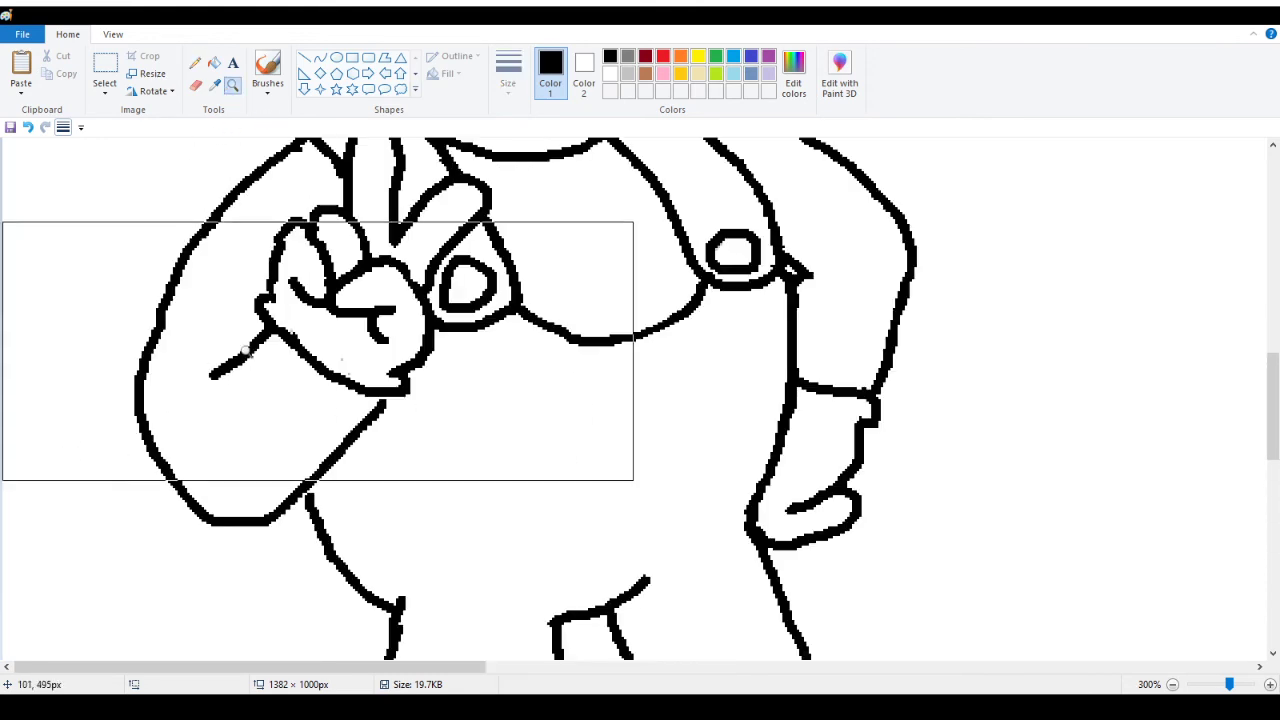
click(373, 288)
click(357, 351)
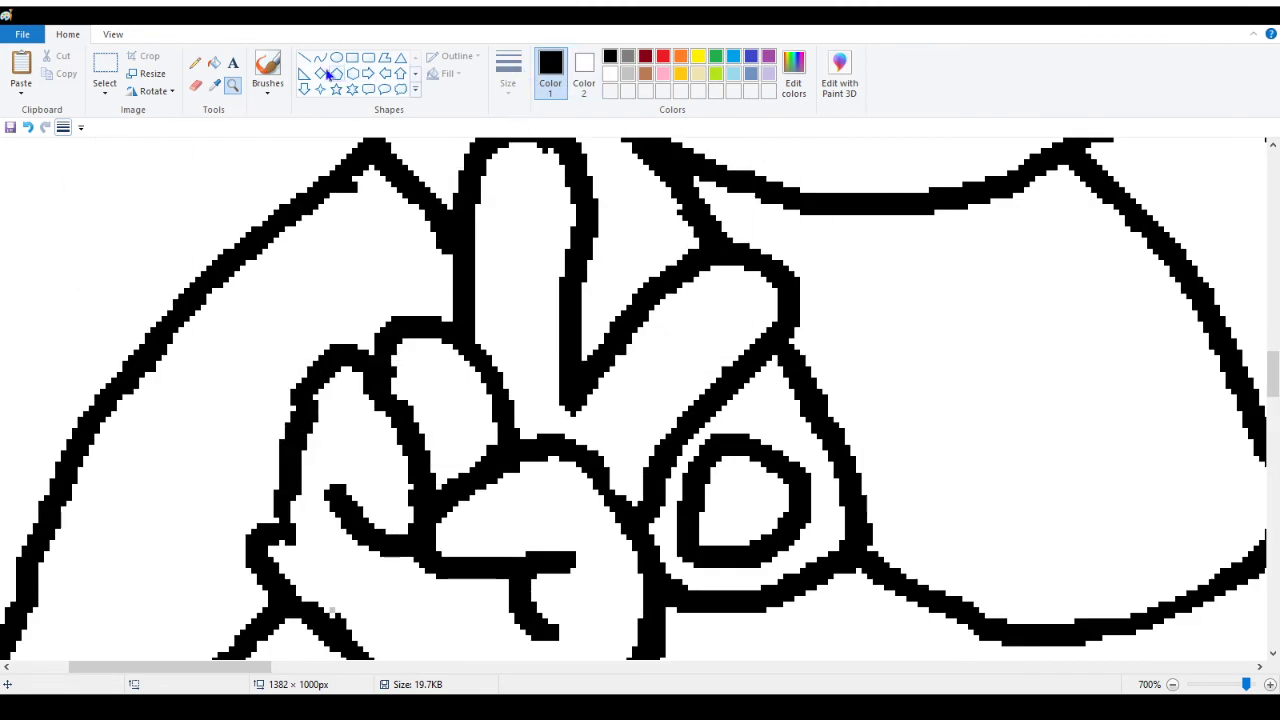
click(195, 66)
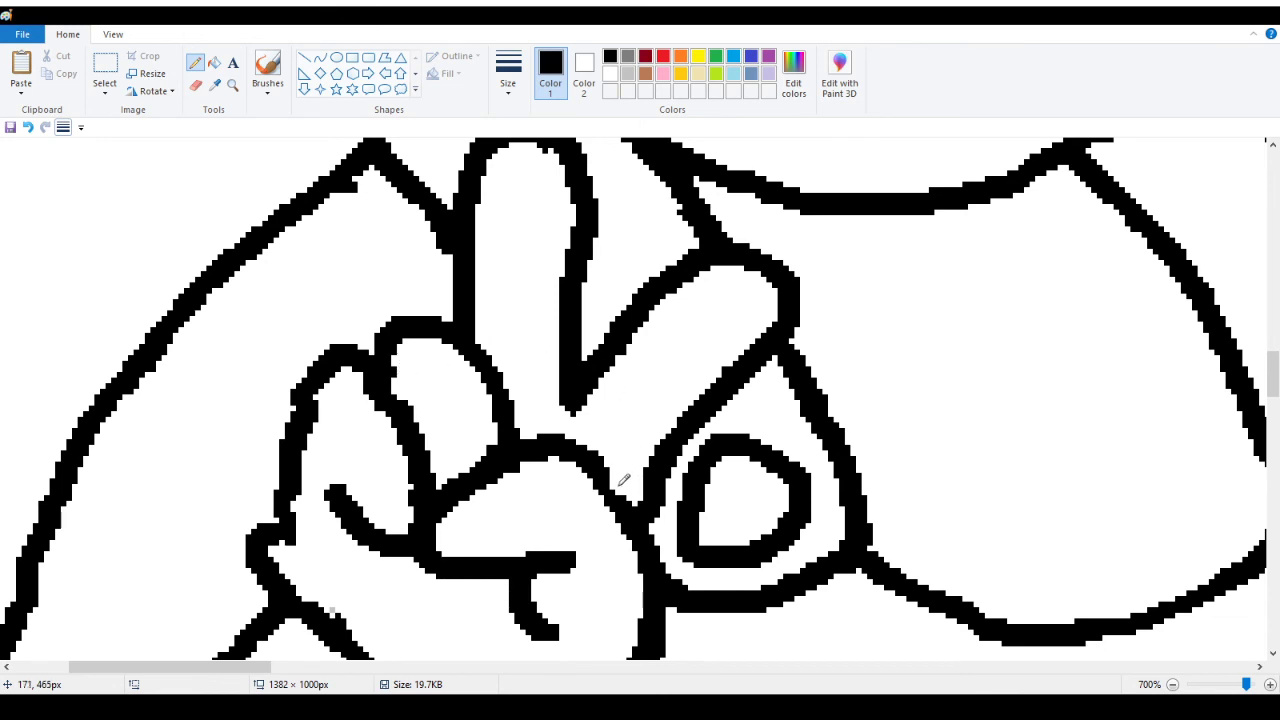
scroll(614, 477, down, 3)
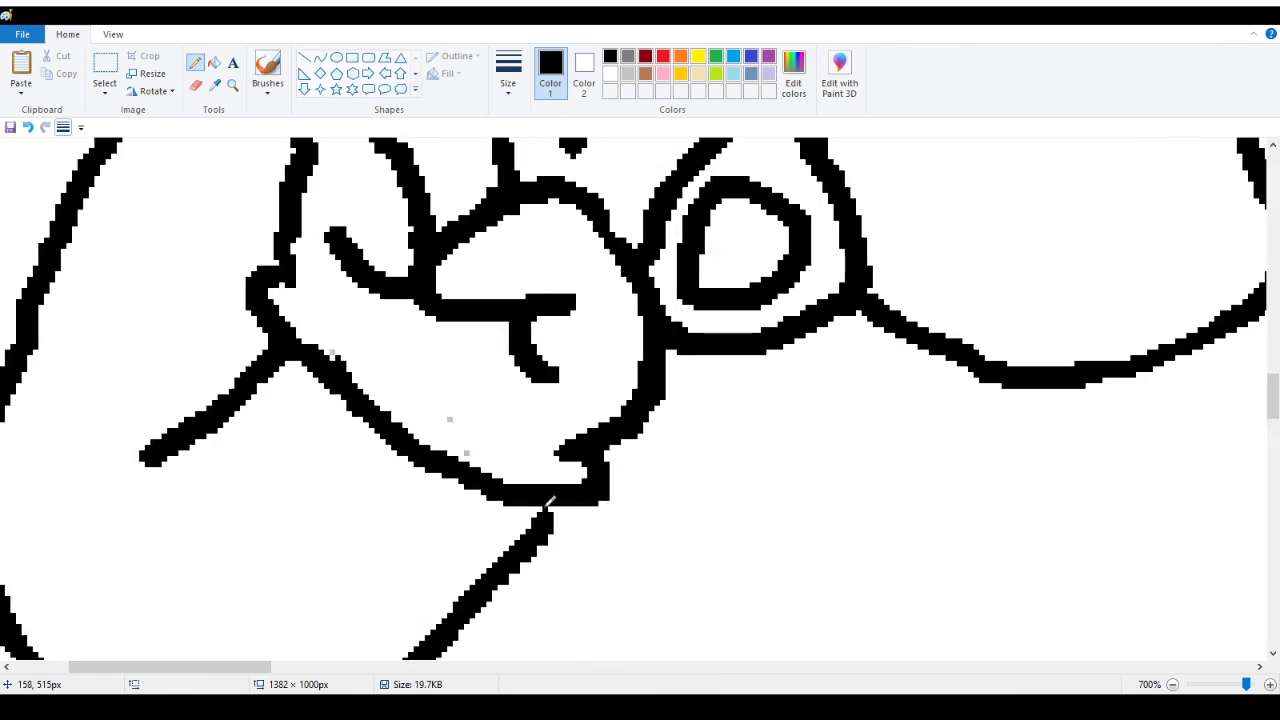
drag(556, 501, 559, 503)
scroll(201, 517, up, 2)
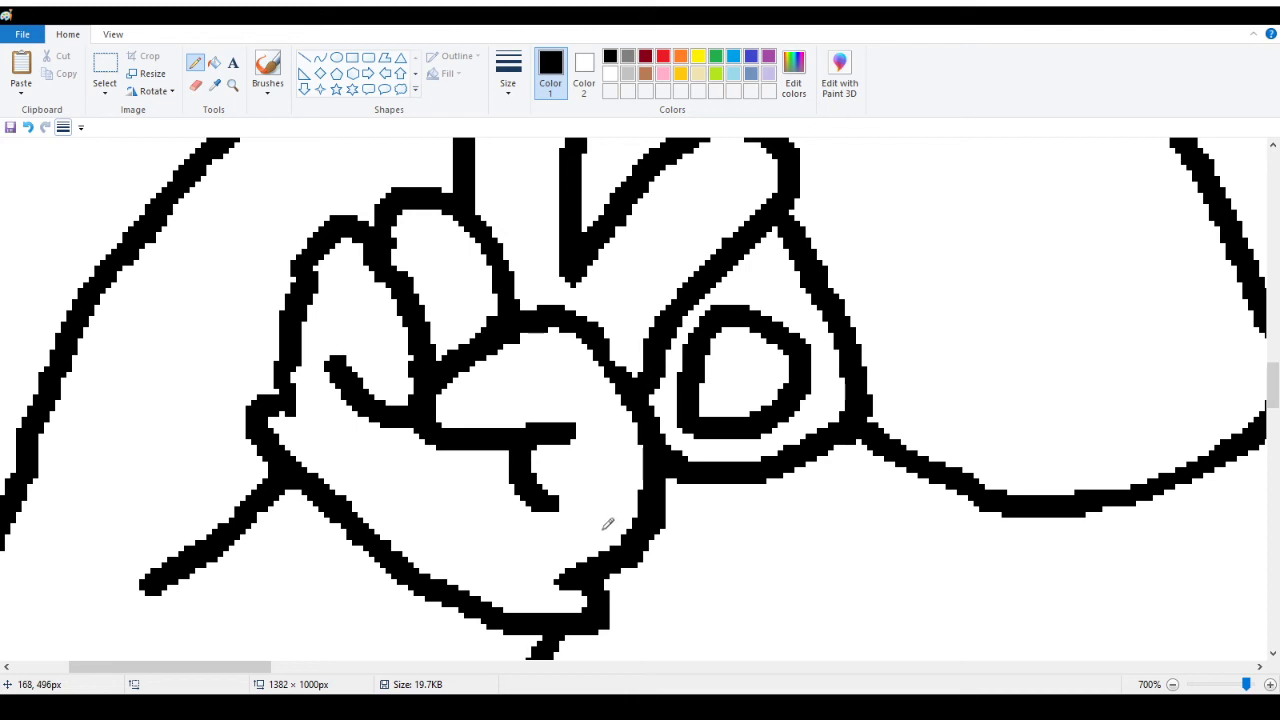
Trim the stray pixels on the raised arm's outline below the shoulder corner and smooth the line between the folded fingers
scroll(580, 545, up, 3)
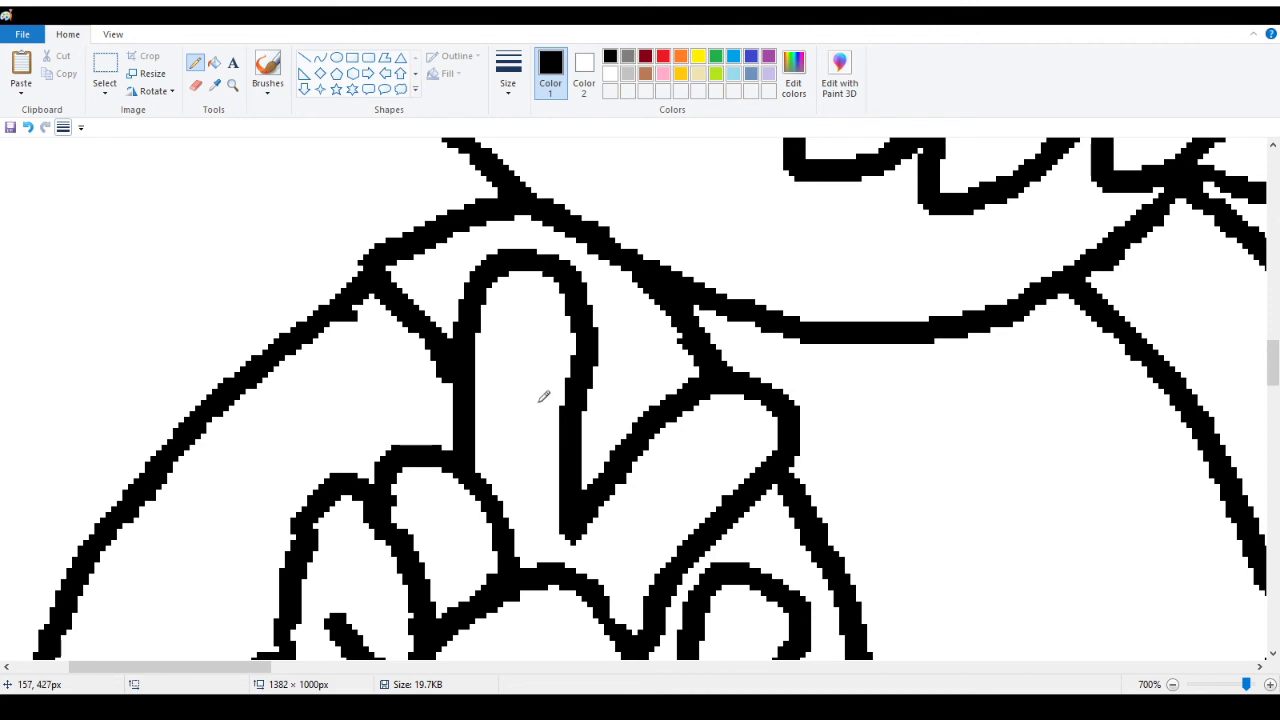
scroll(368, 442, down, 1)
scroll(368, 442, up, 1)
scroll(652, 406, down, 1)
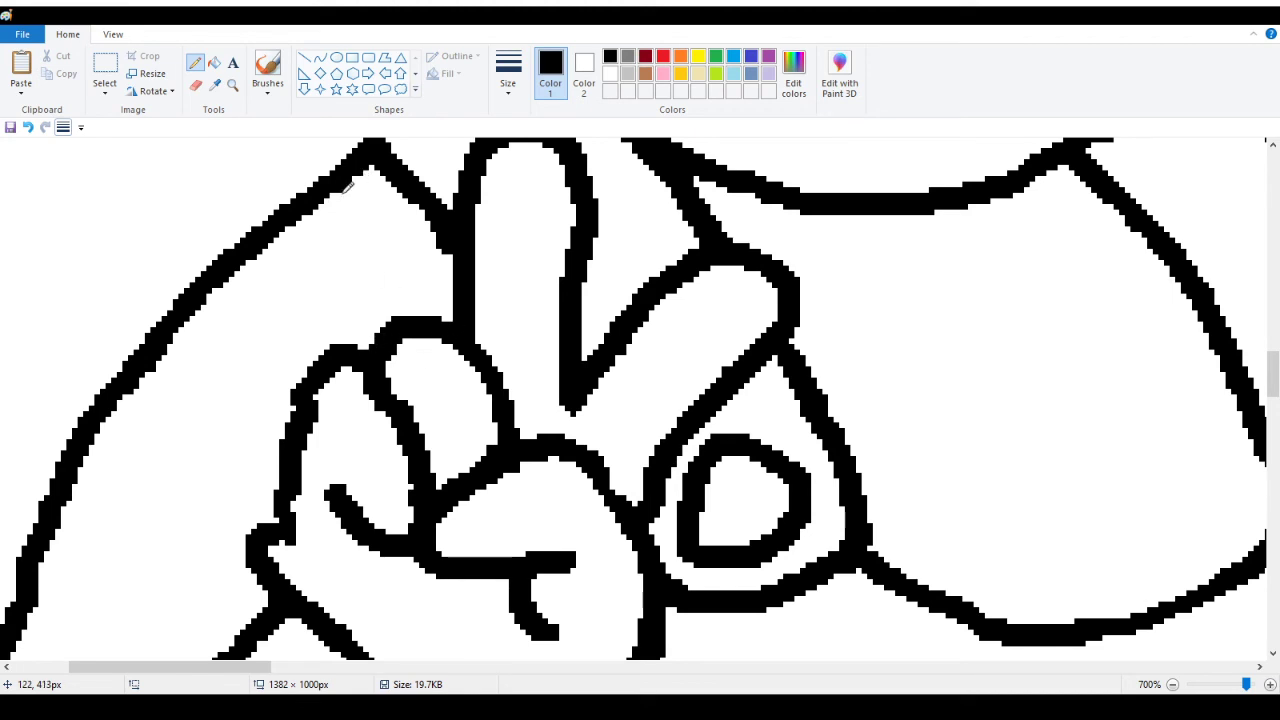
scroll(355, 190, up, 1)
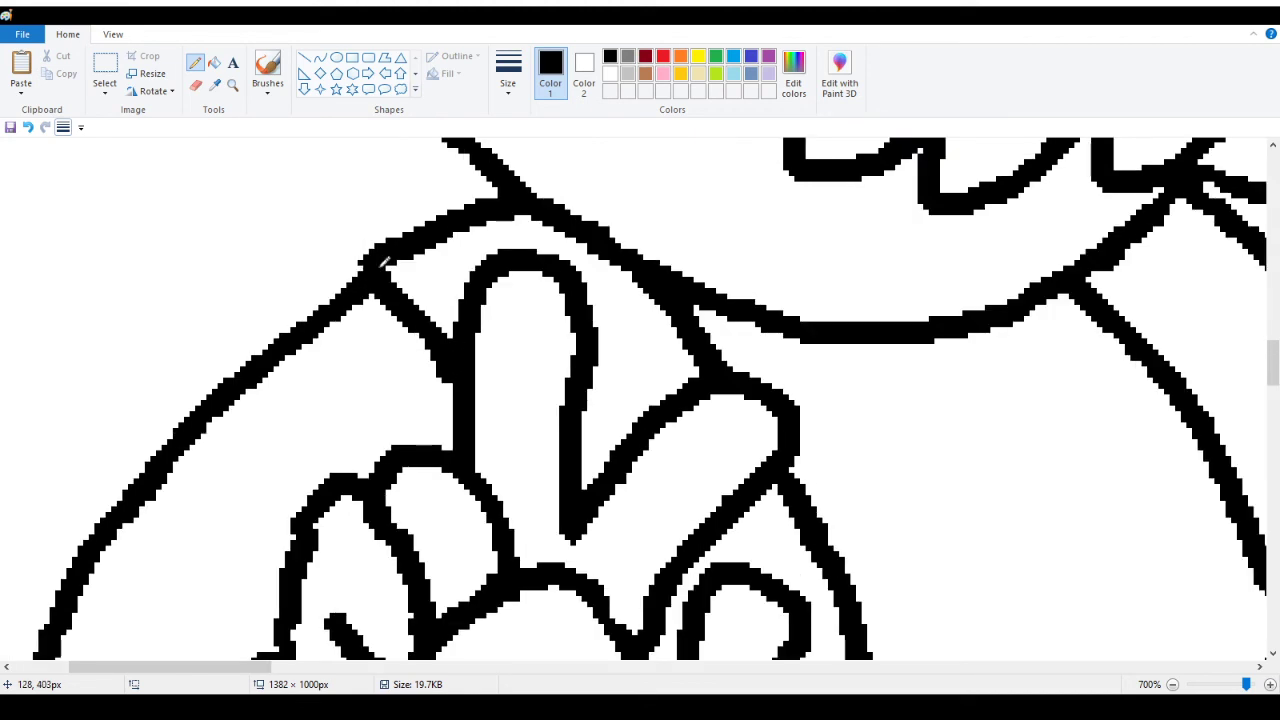
Smooth the jaw line below the ear and trim the stray pixels along the hat's lower edge above the ear
scroll(385, 291, up, 3)
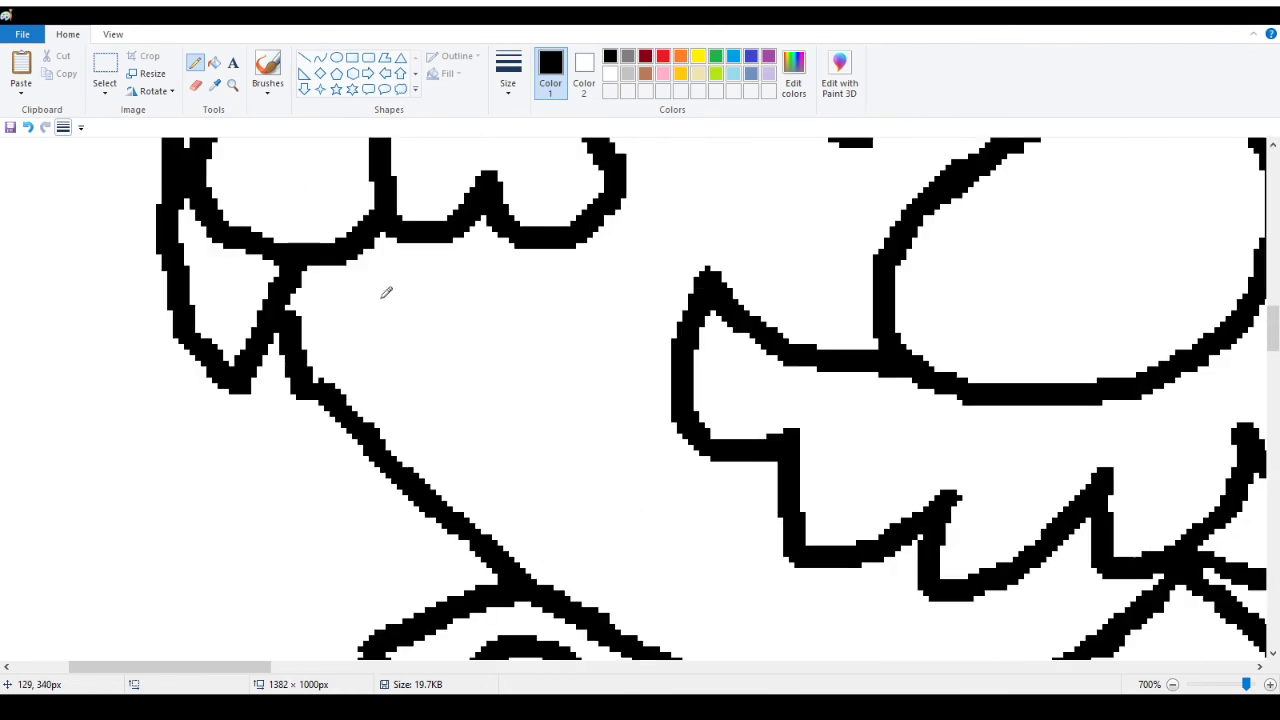
scroll(303, 424, up, 1)
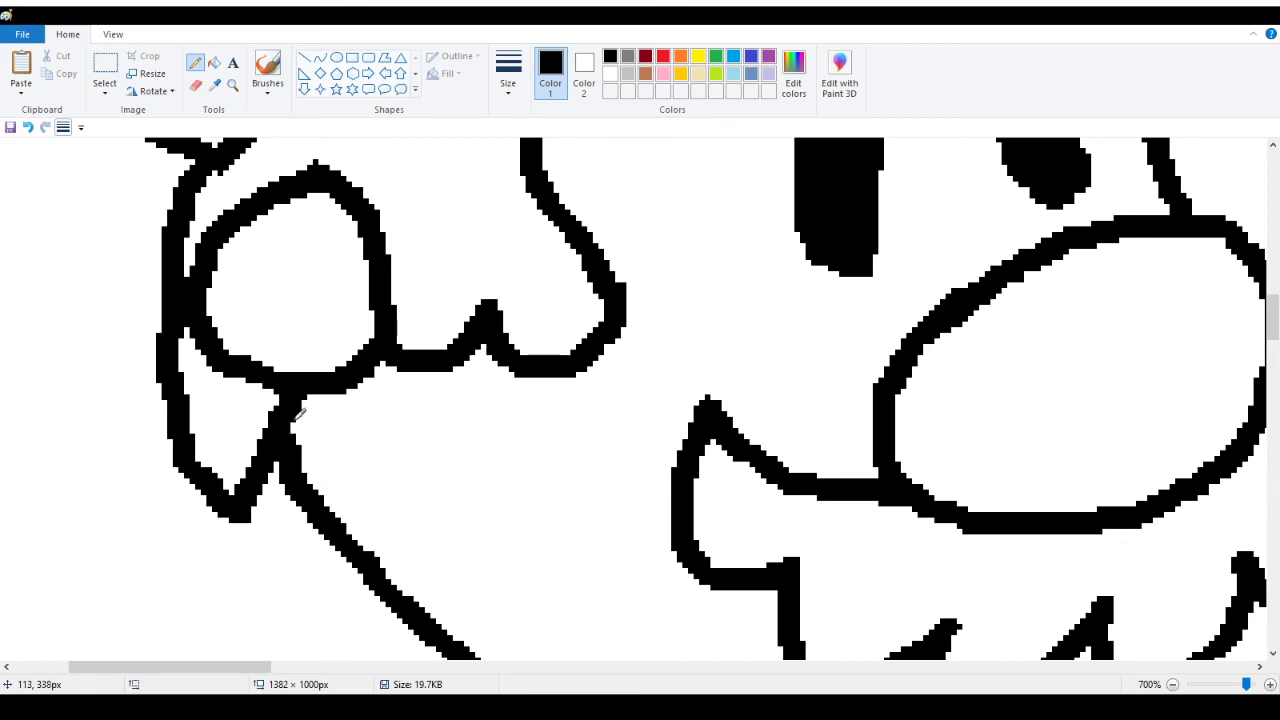
scroll(298, 412, up, 3)
scroll(190, 498, down, 2)
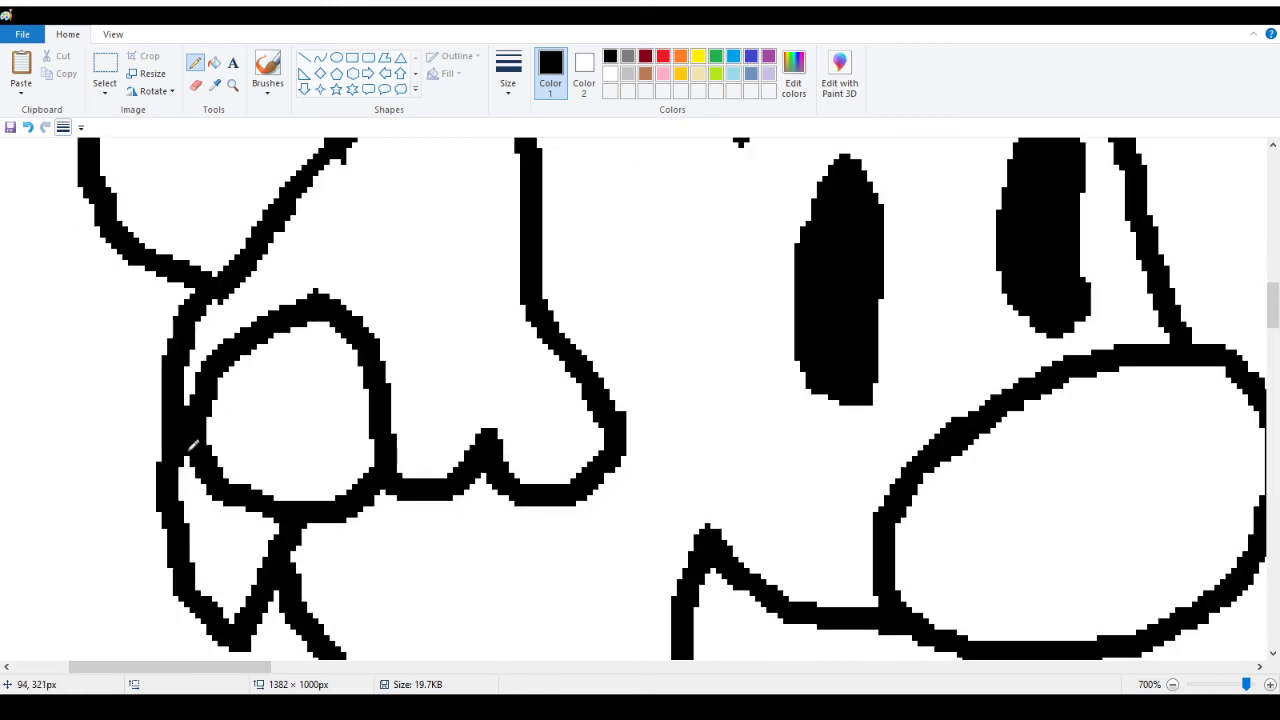
scroll(190, 445, up, 3)
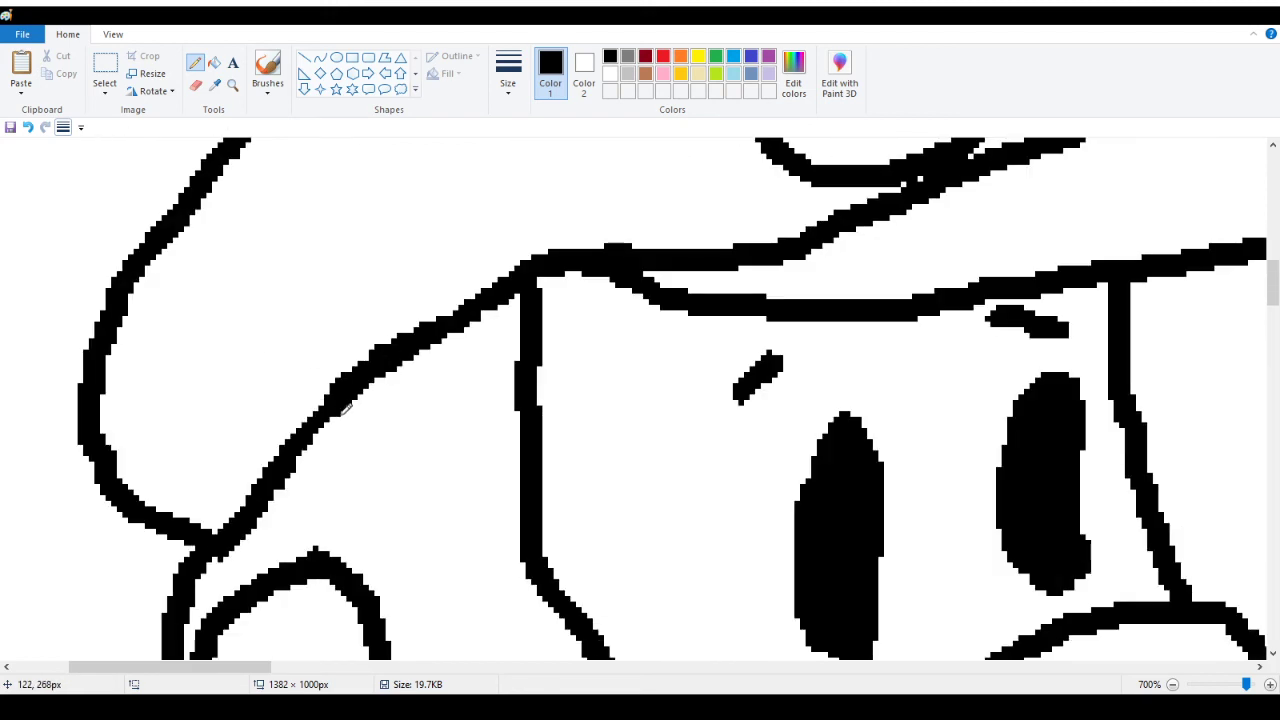
Retouch the leg line where it meets the hip, and join the hip line to the raised arm's sleeve in black
scroll(356, 415, down, 10)
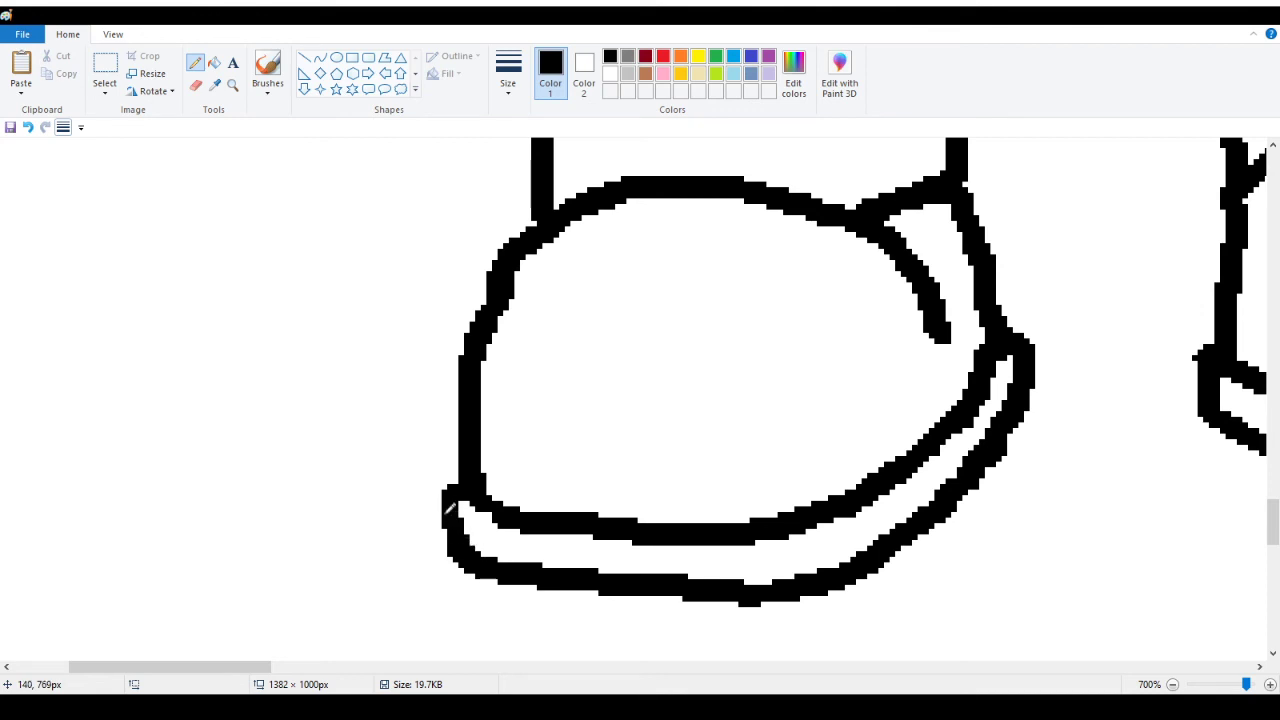
scroll(448, 500, up, 3)
scroll(580, 443, up, 10)
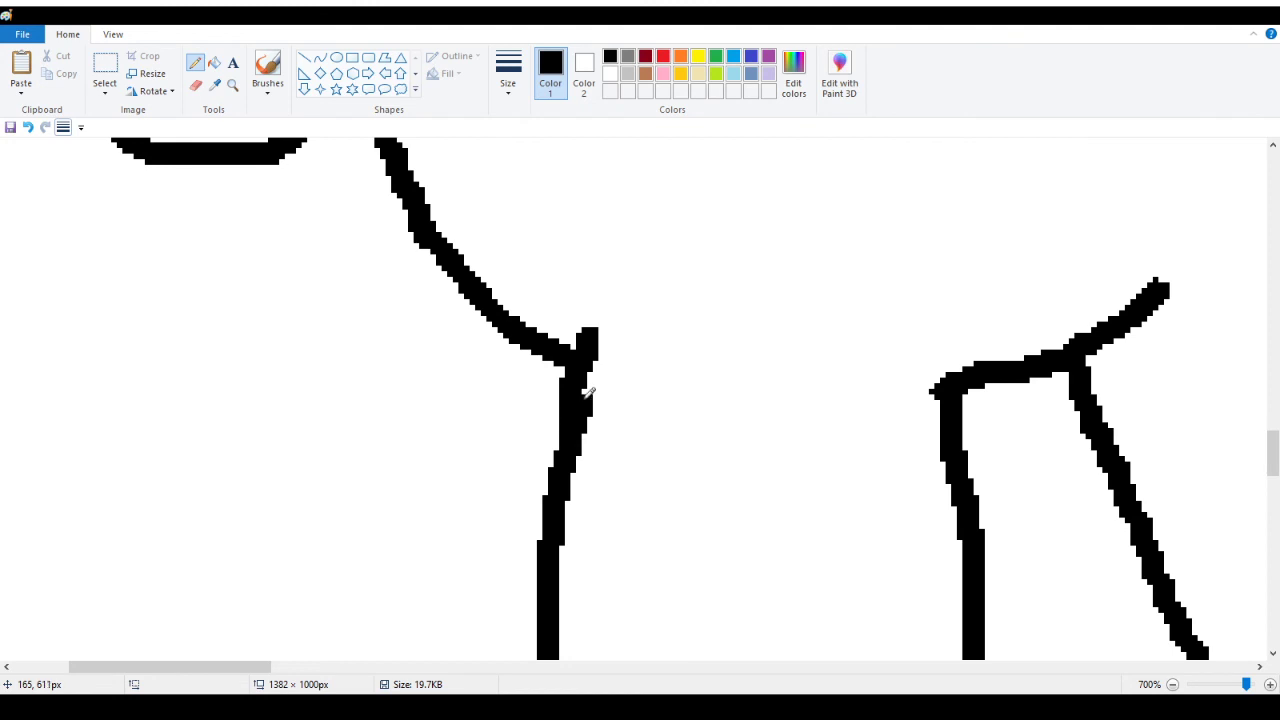
drag(588, 393, 591, 420)
scroll(411, 446, up, 5)
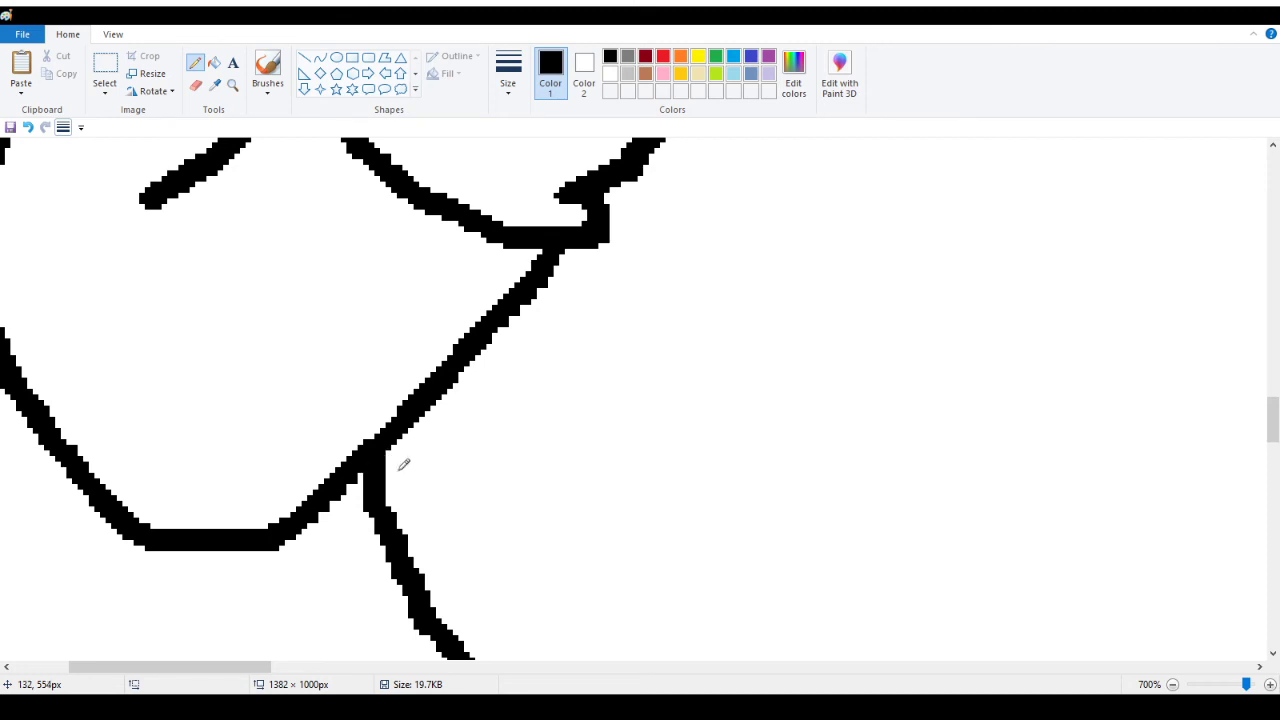
Trim the stray pixels where the back of the hat meets the hair and fill the white specks between the hat emblem and brim
scroll(400, 460, up, 3)
scroll(390, 481, up, 5)
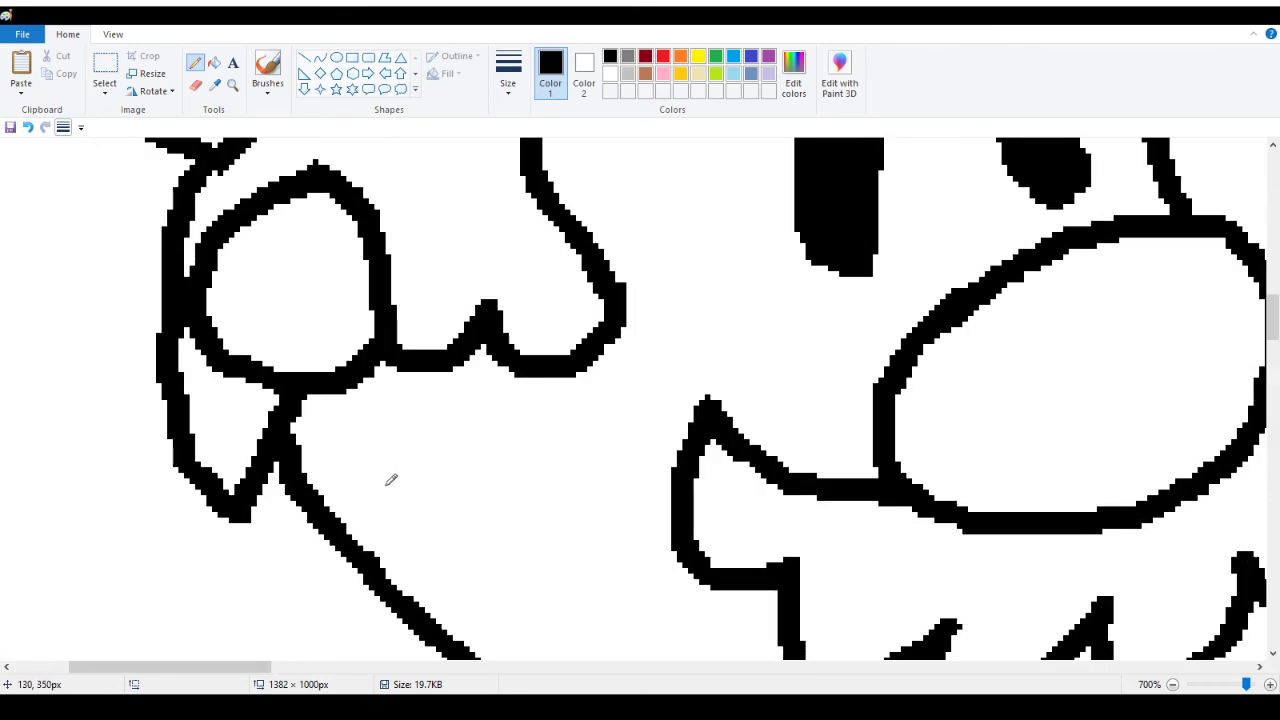
scroll(390, 481, up, 3)
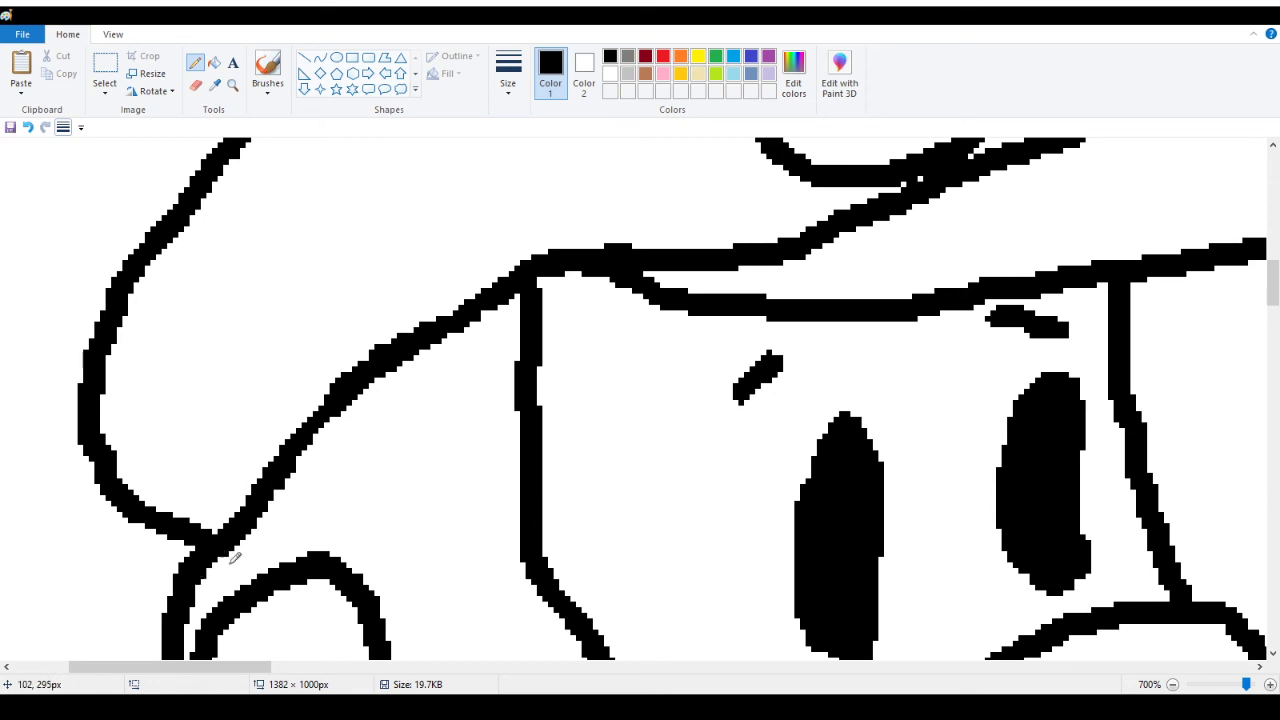
scroll(260, 540, up, 5)
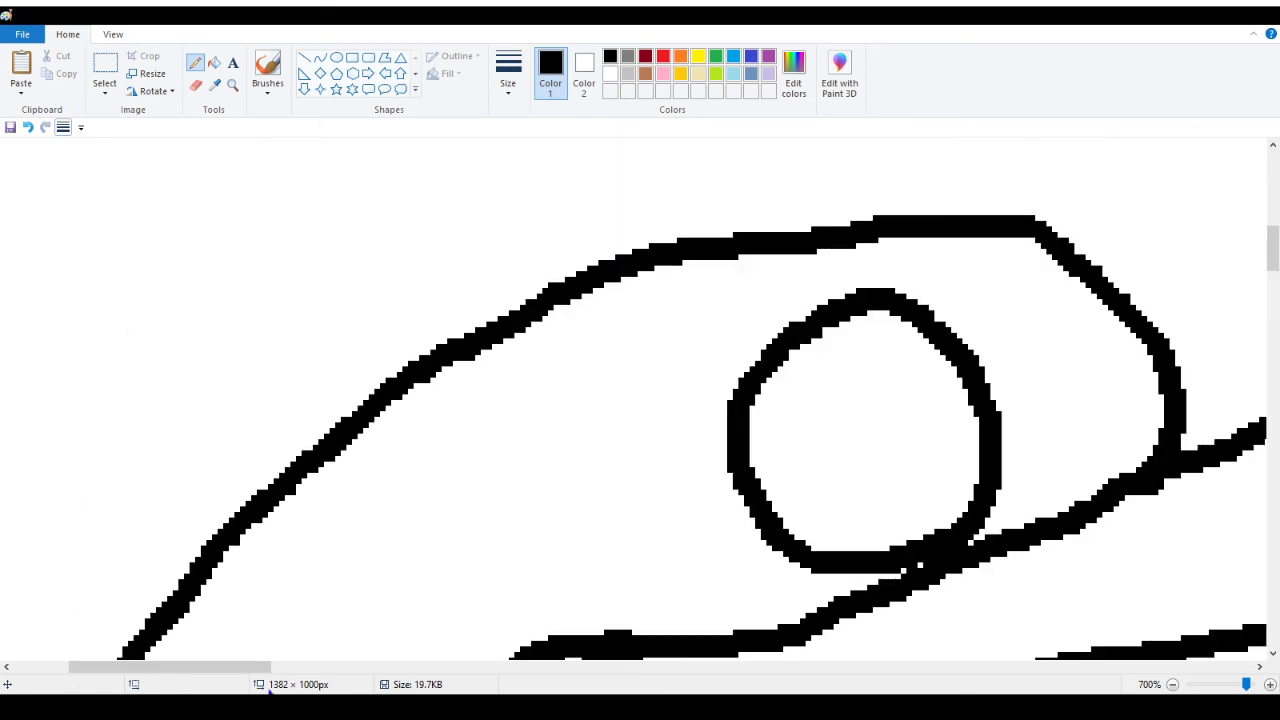
drag(220, 667, 304, 667)
scroll(314, 560, down, 3)
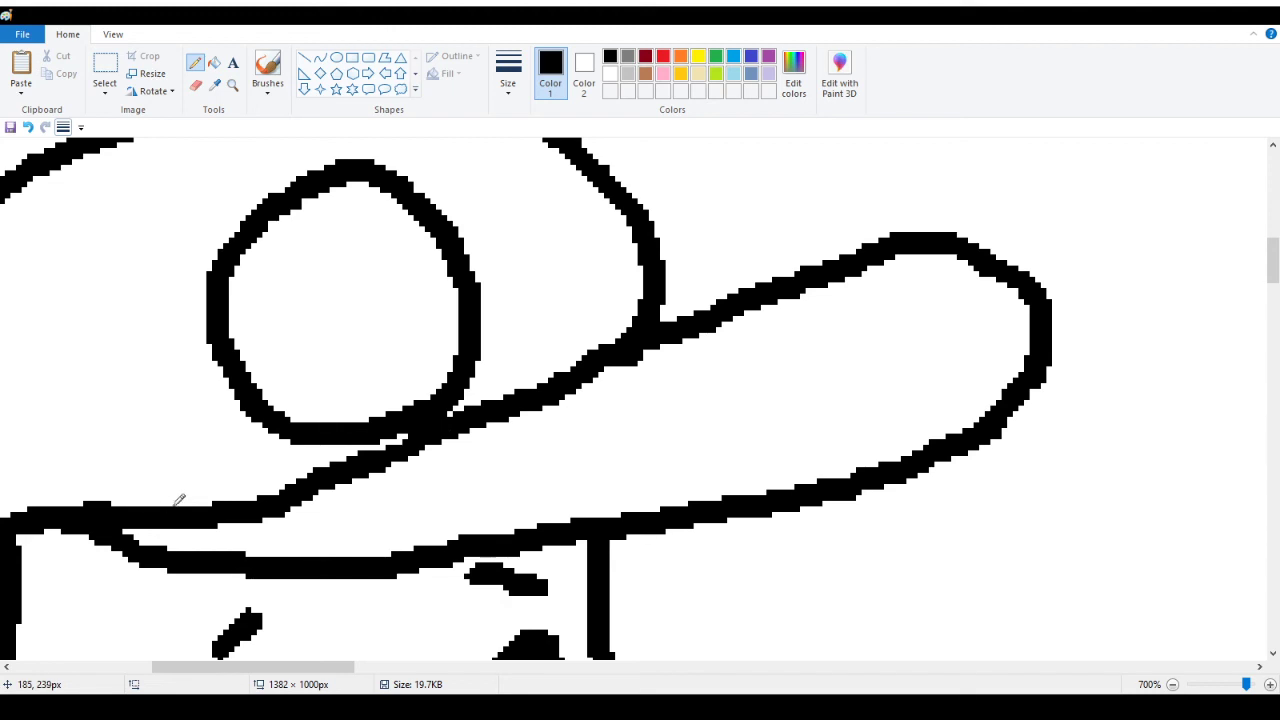
scroll(195, 497, up, 3)
Smooth the torso's side line between the overall strap and the lowered glove's cuff, and clean up the shoulder outline beside the moustache
scroll(555, 425, down, 5)
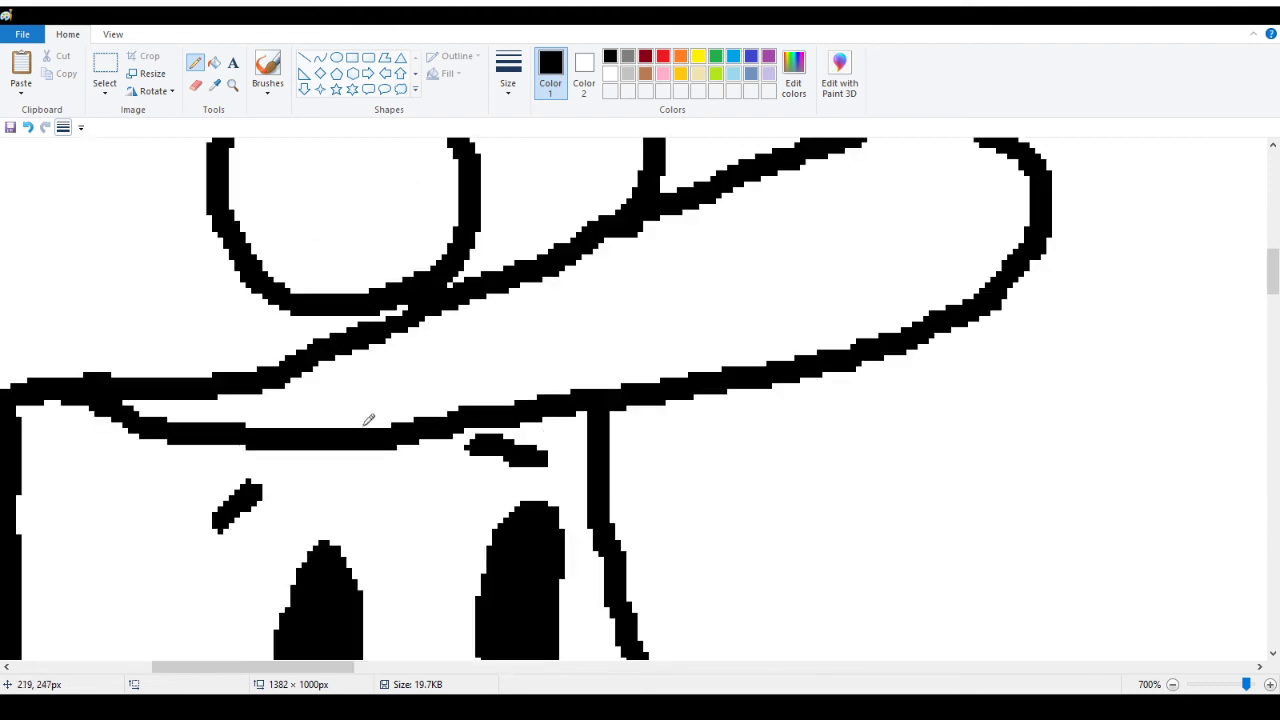
scroll(310, 407, down, 9)
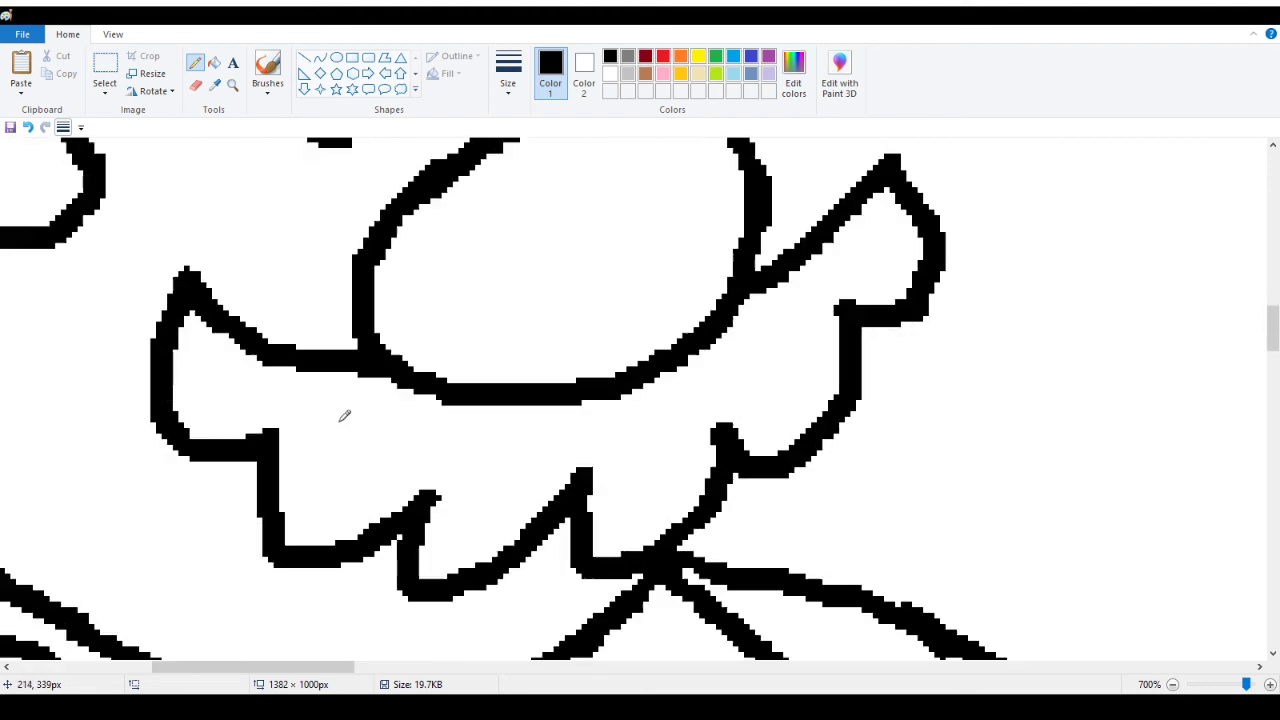
scroll(345, 416, up, 3)
scroll(349, 418, down, 6)
scroll(349, 418, down, 12)
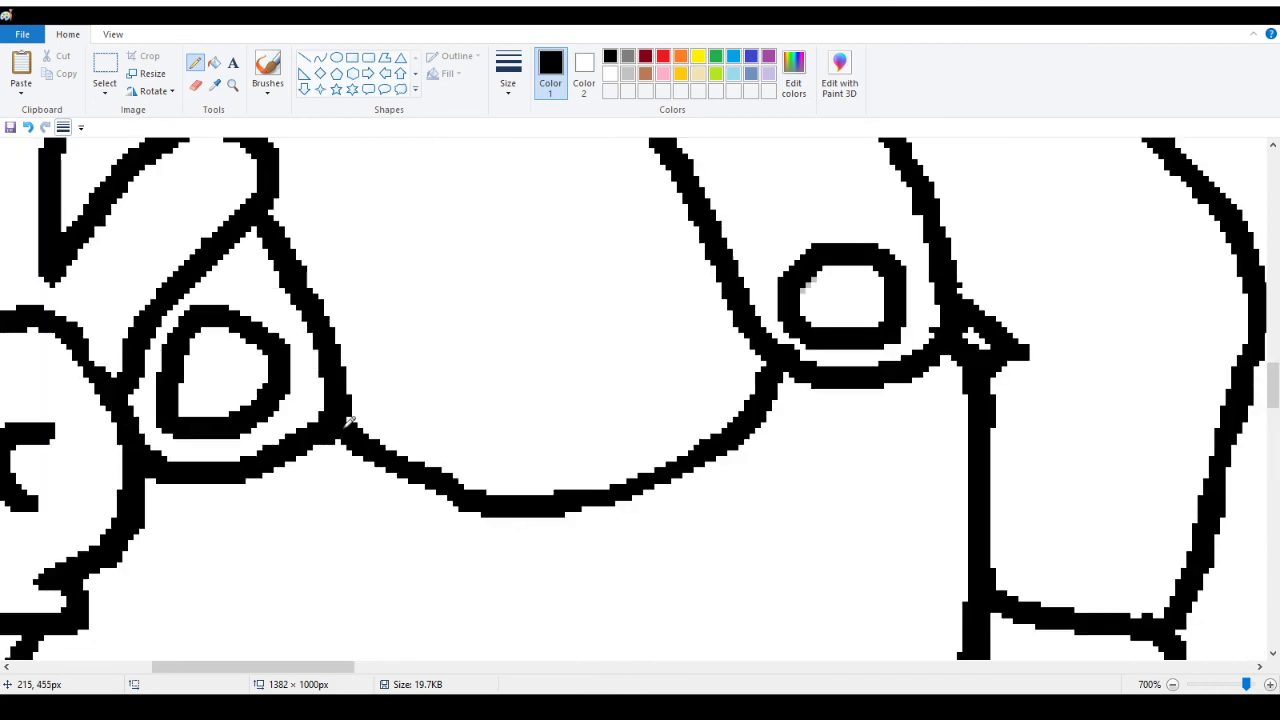
drag(250, 666, 342, 690)
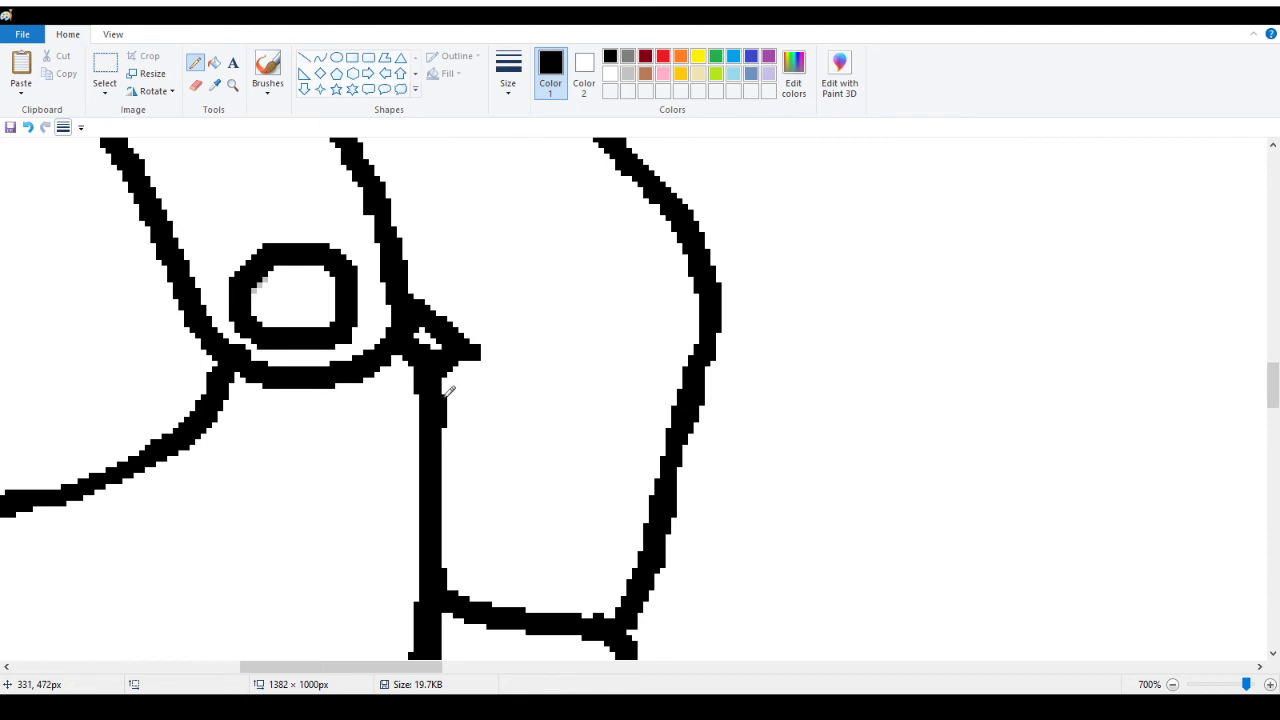
scroll(456, 440, down, 2)
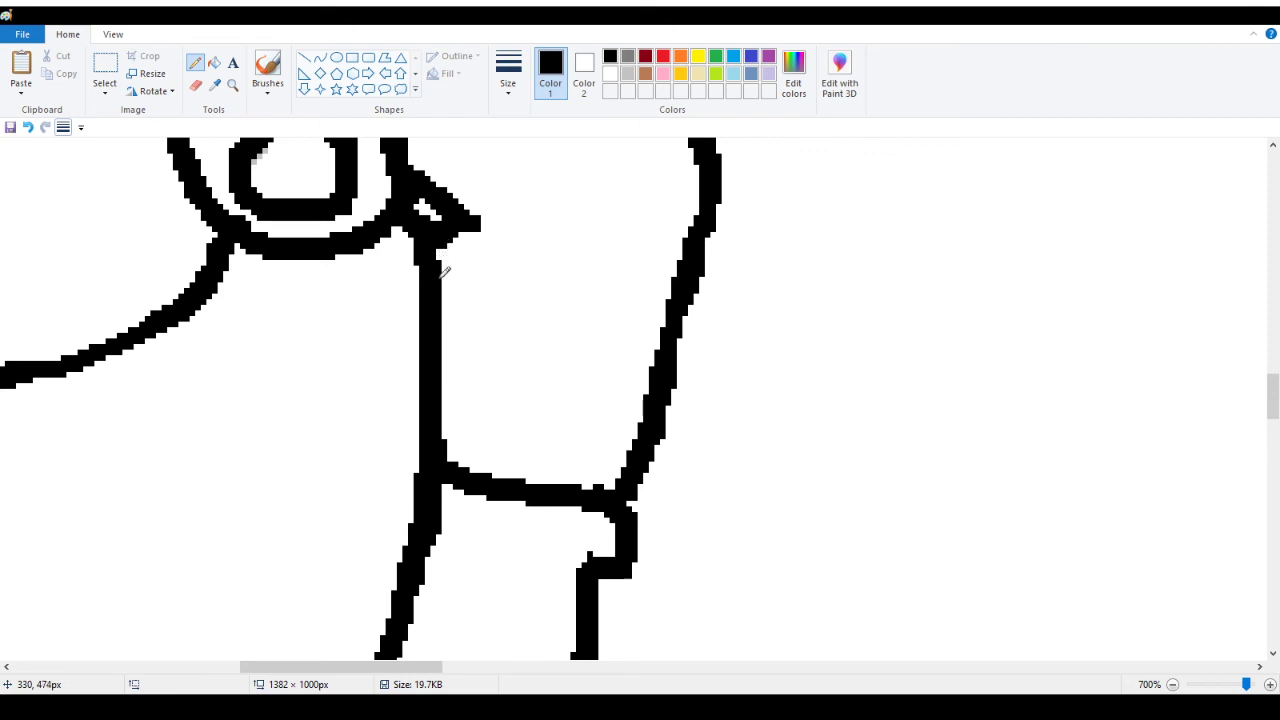
mouse_move(445, 305)
mouse_down()
mouse_move(444, 408)
mouse_move(444, 354)
mouse_up()
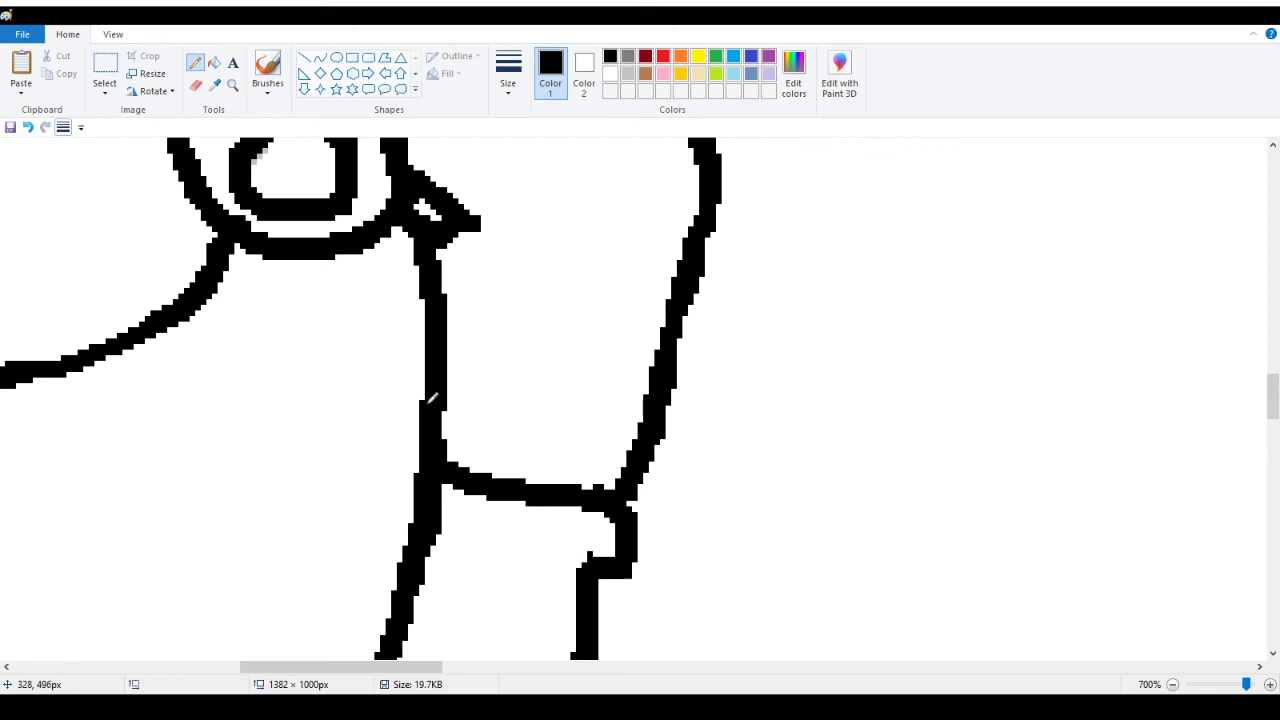
scroll(426, 398, up, 1)
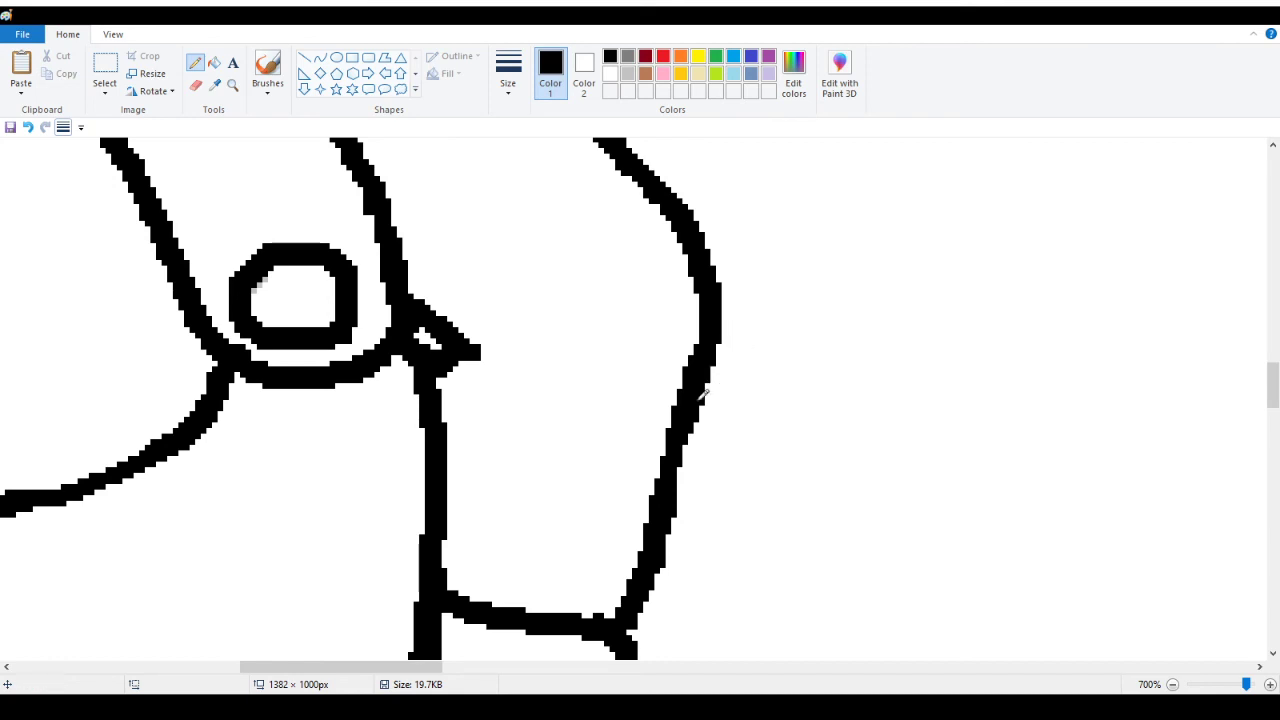
scroll(563, 408, up, 5)
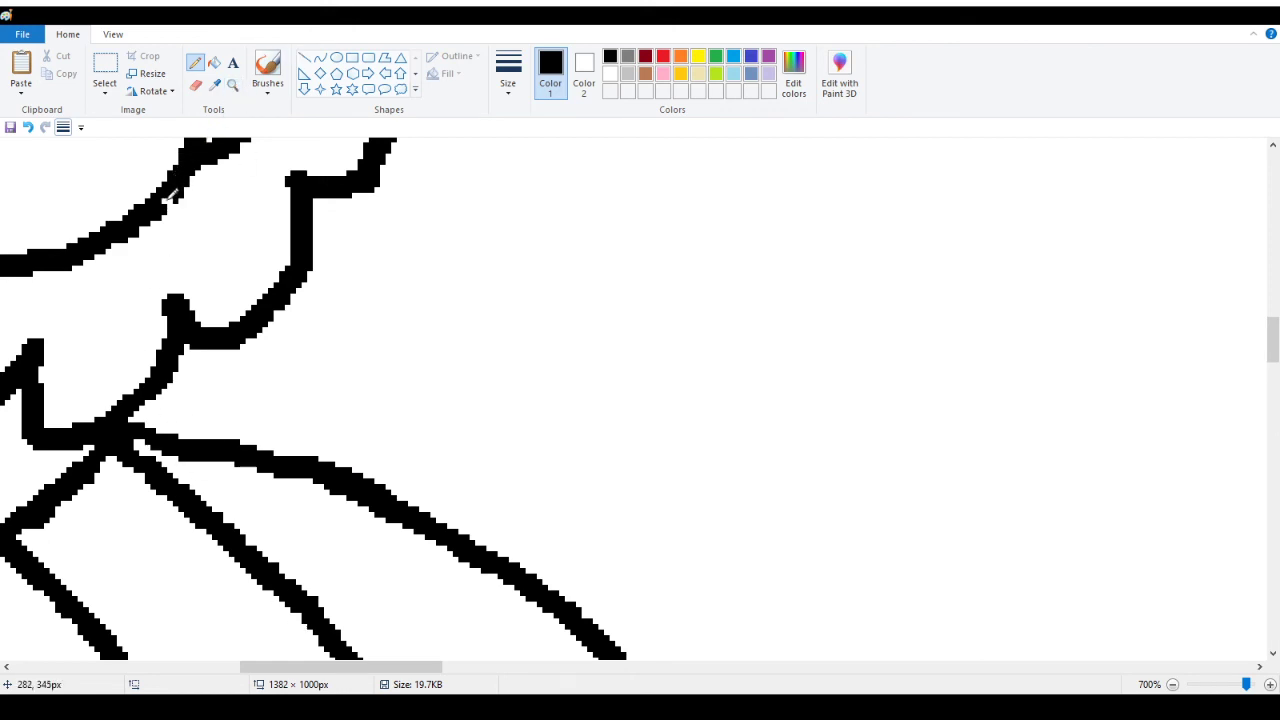
Zoom out to 100% and examine the outlines of the whole figure
click(232, 84)
right_click(171, 171)
right_click(140, 200)
scroll(140, 230, up, 3)
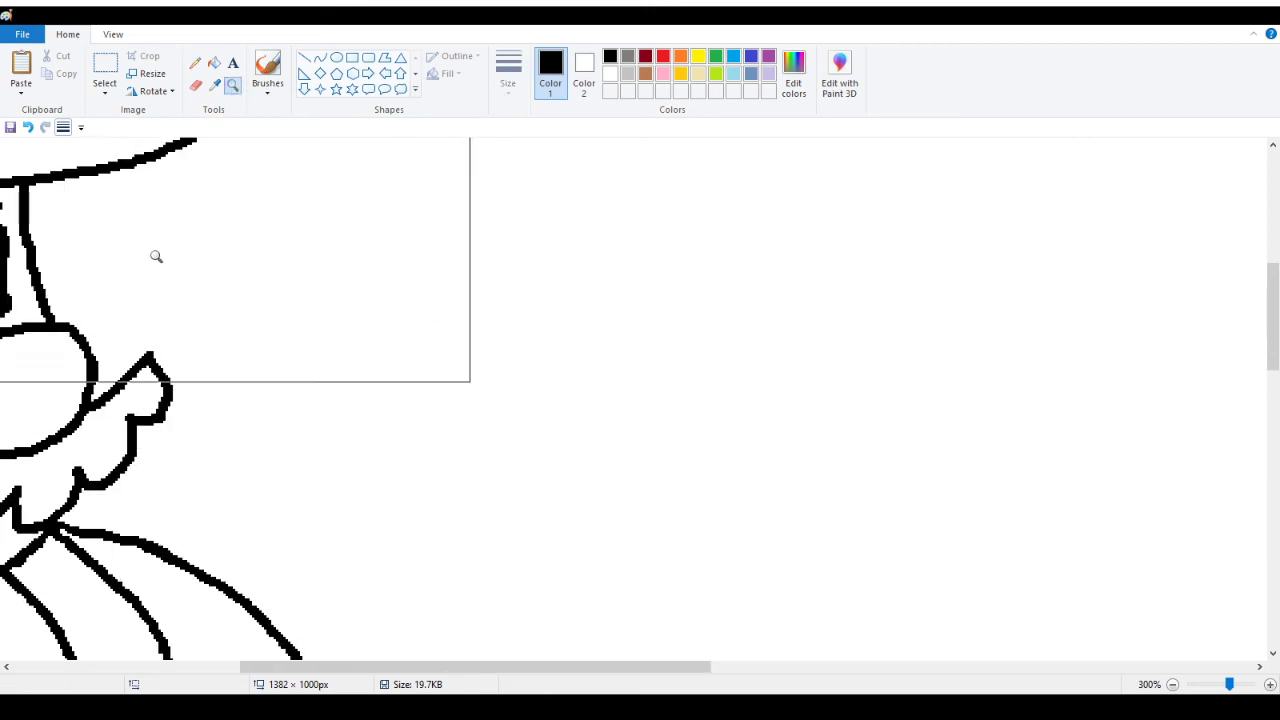
right_click(106, 405)
right_click(81, 397)
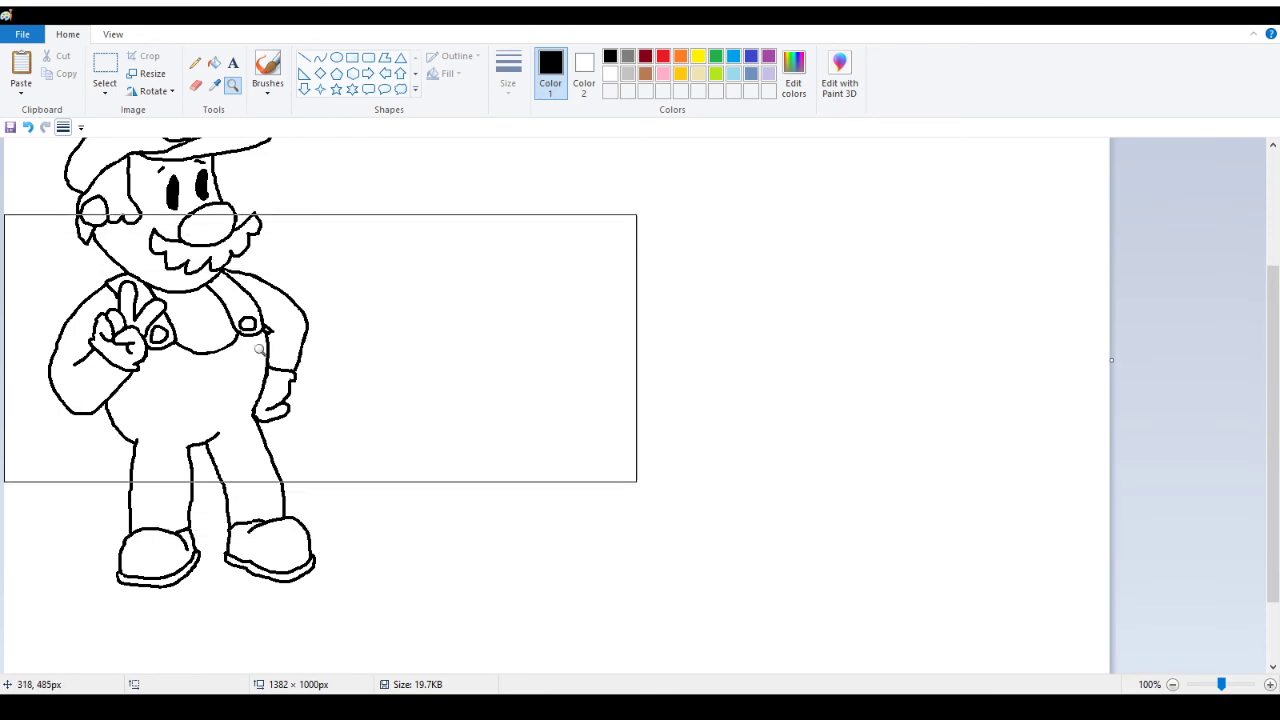
click(200, 347)
click(571, 374)
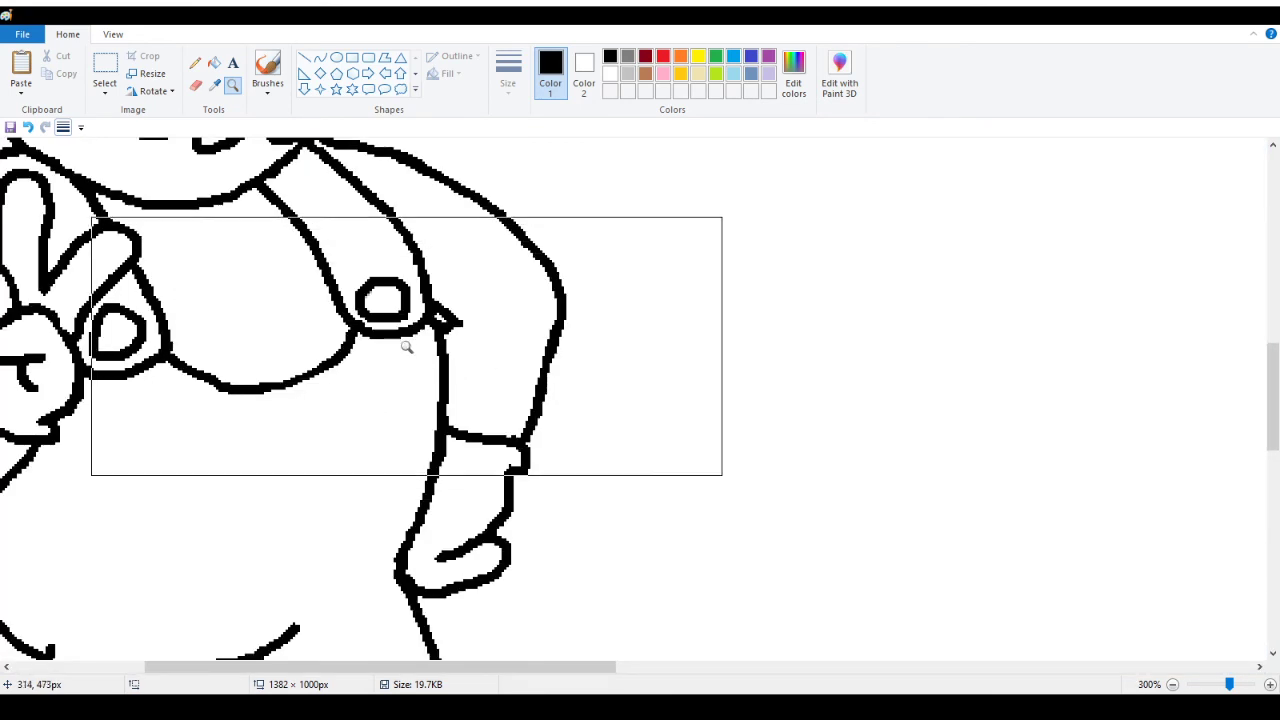
right_click(405, 322)
right_click(185, 286)
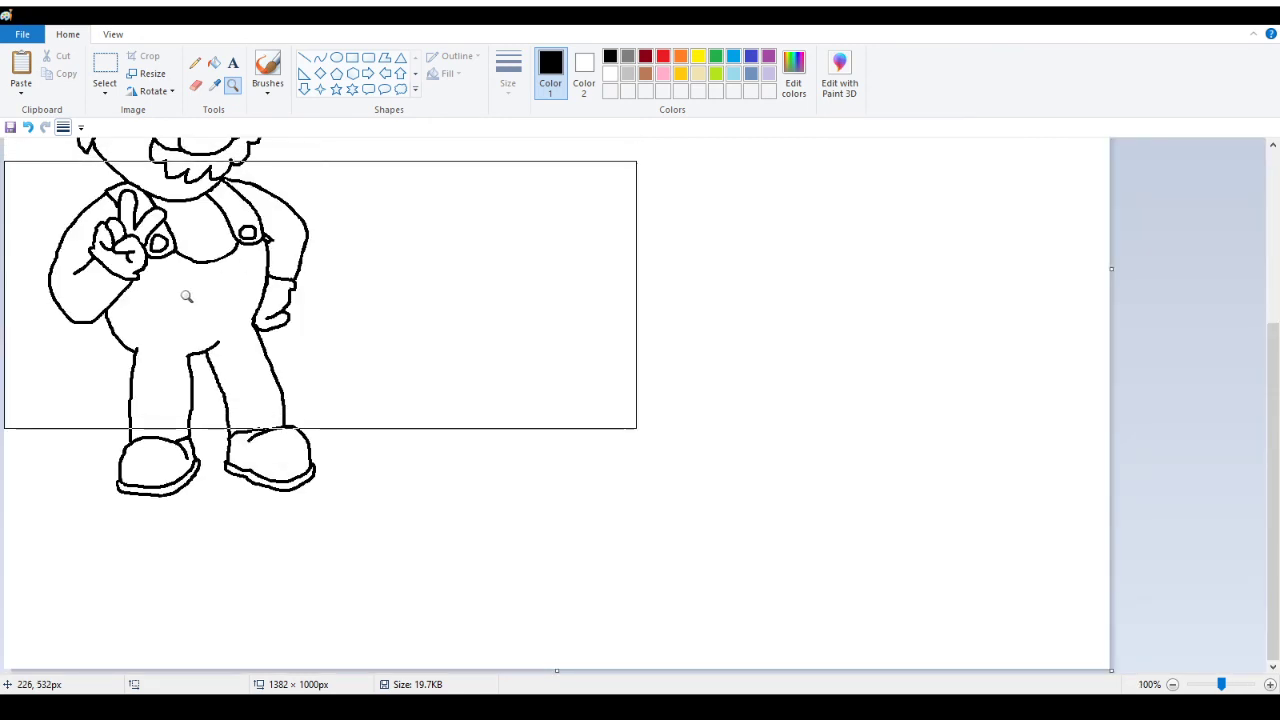
scroll(186, 294, up, 3)
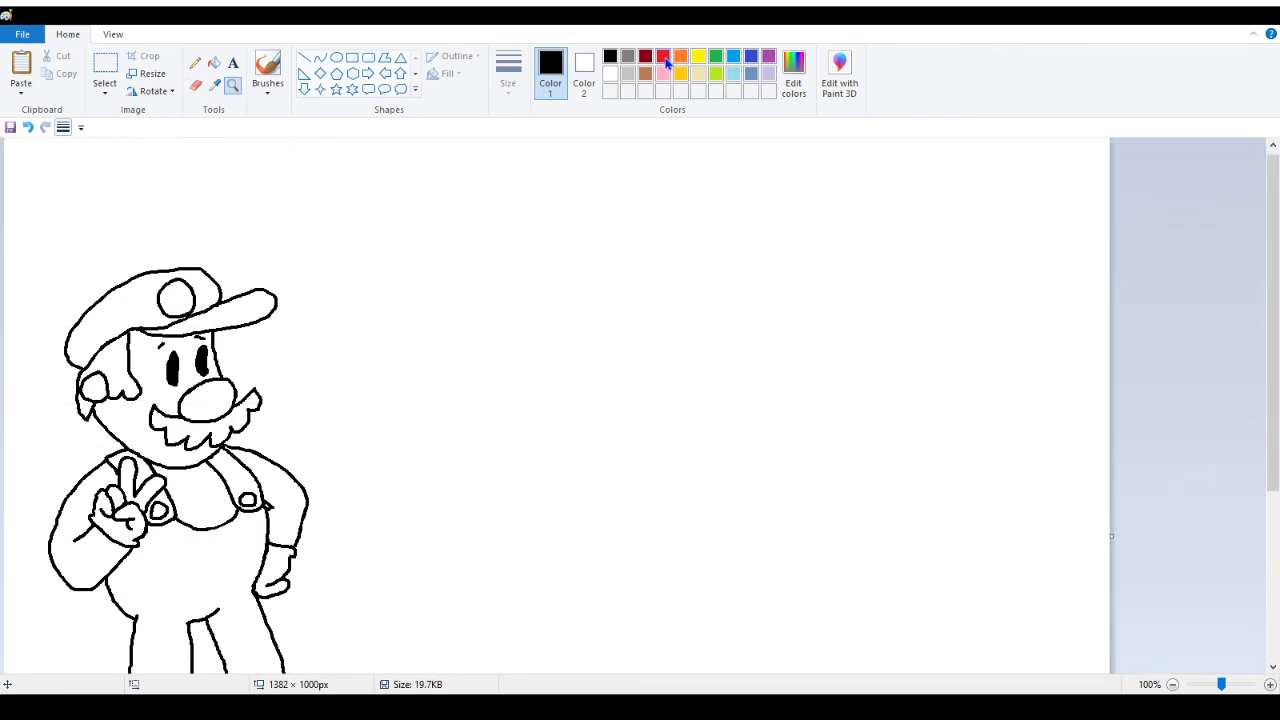
scroll(317, 430, down, 3)
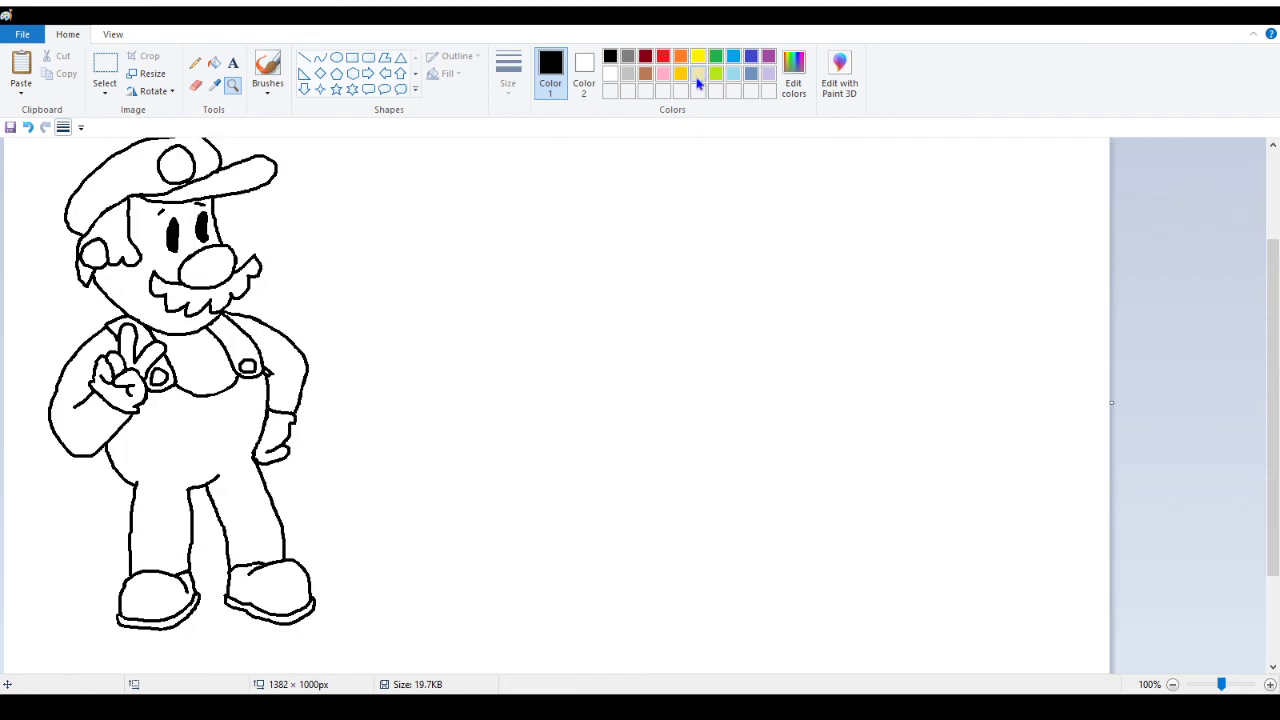
Fill Mario's face and nose with a custom peach skin tone
click(698, 77)
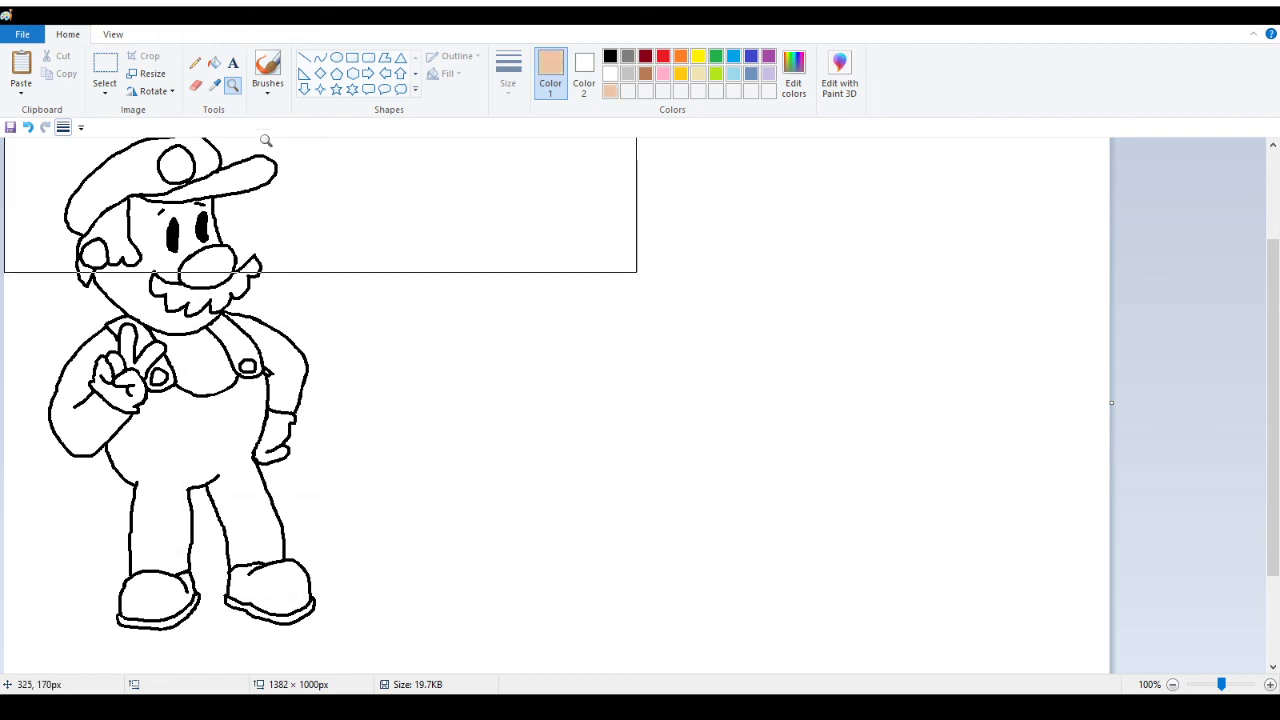
click(214, 63)
click(155, 250)
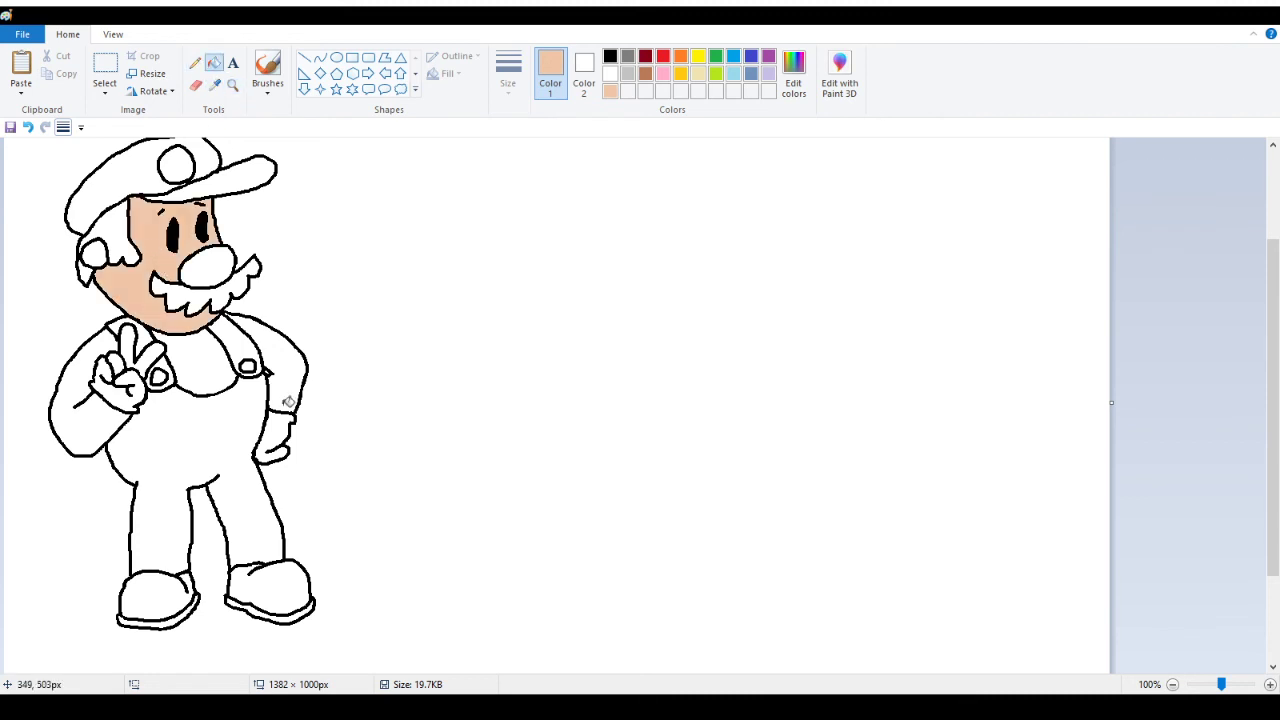
click(218, 258)
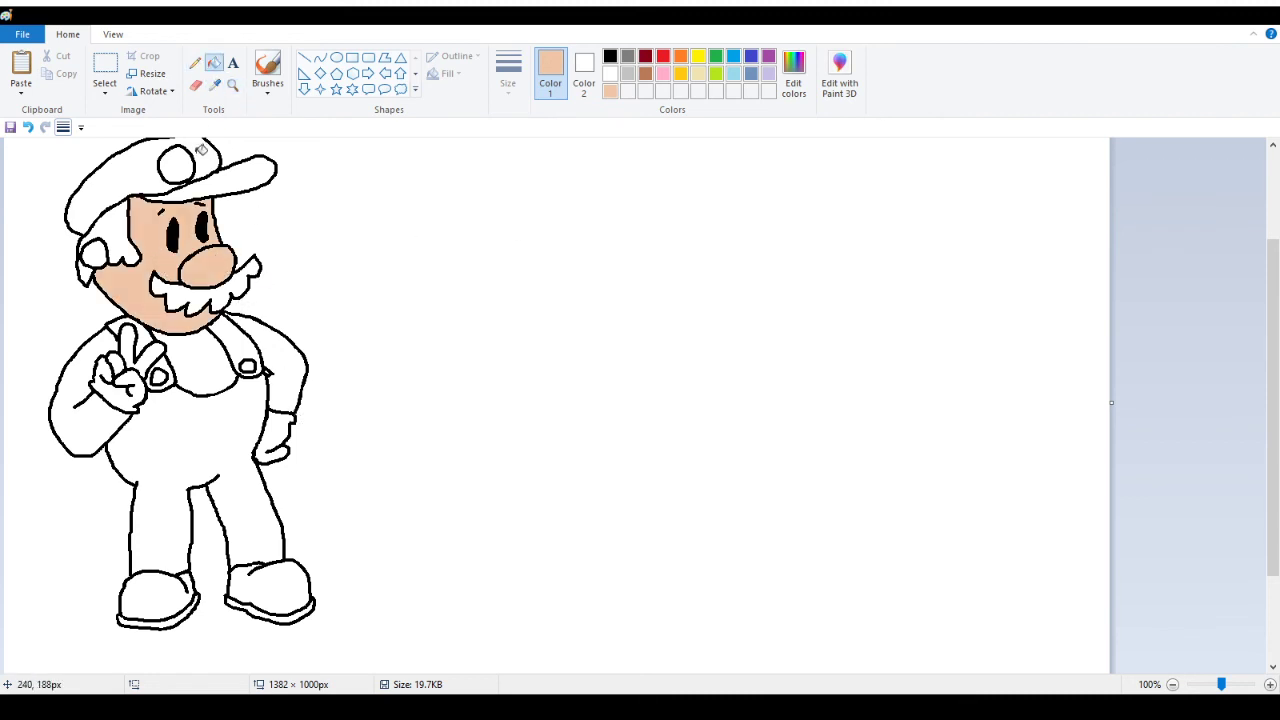
Outline a small oval swatch on the blank canvas beyond the hat and fill it with the skin tone
click(195, 62)
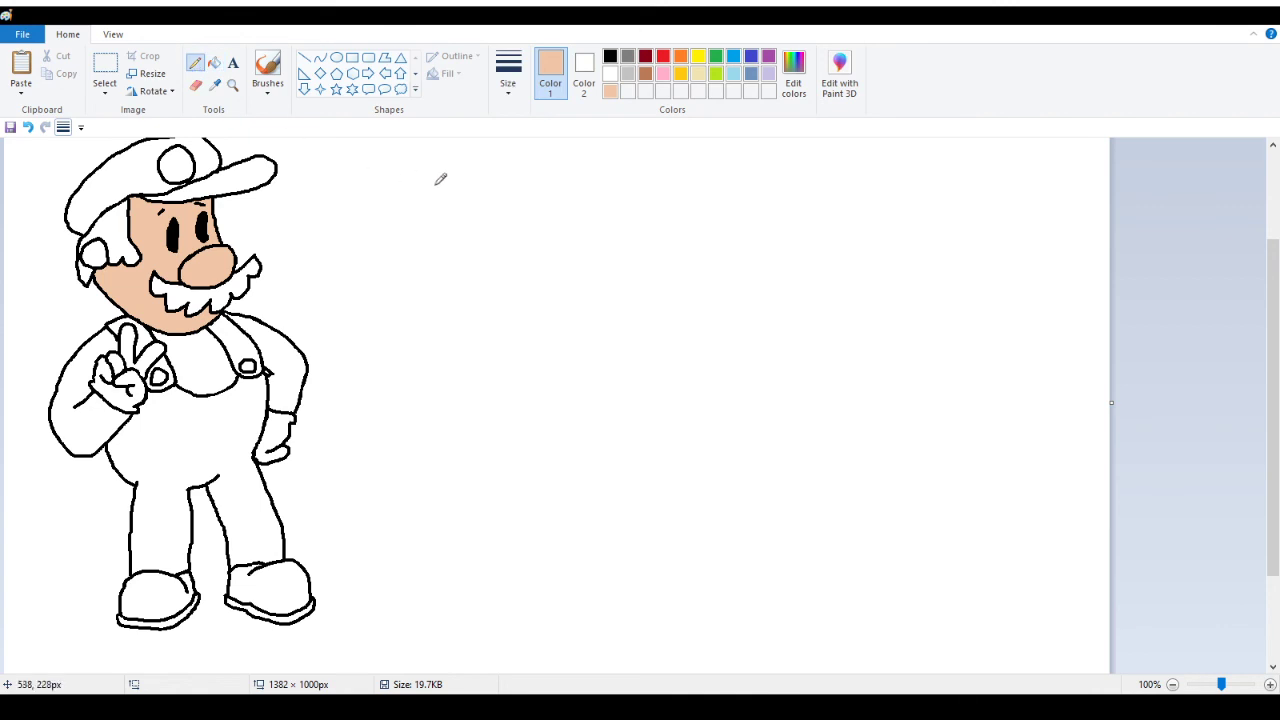
scroll(469, 210, up, 3)
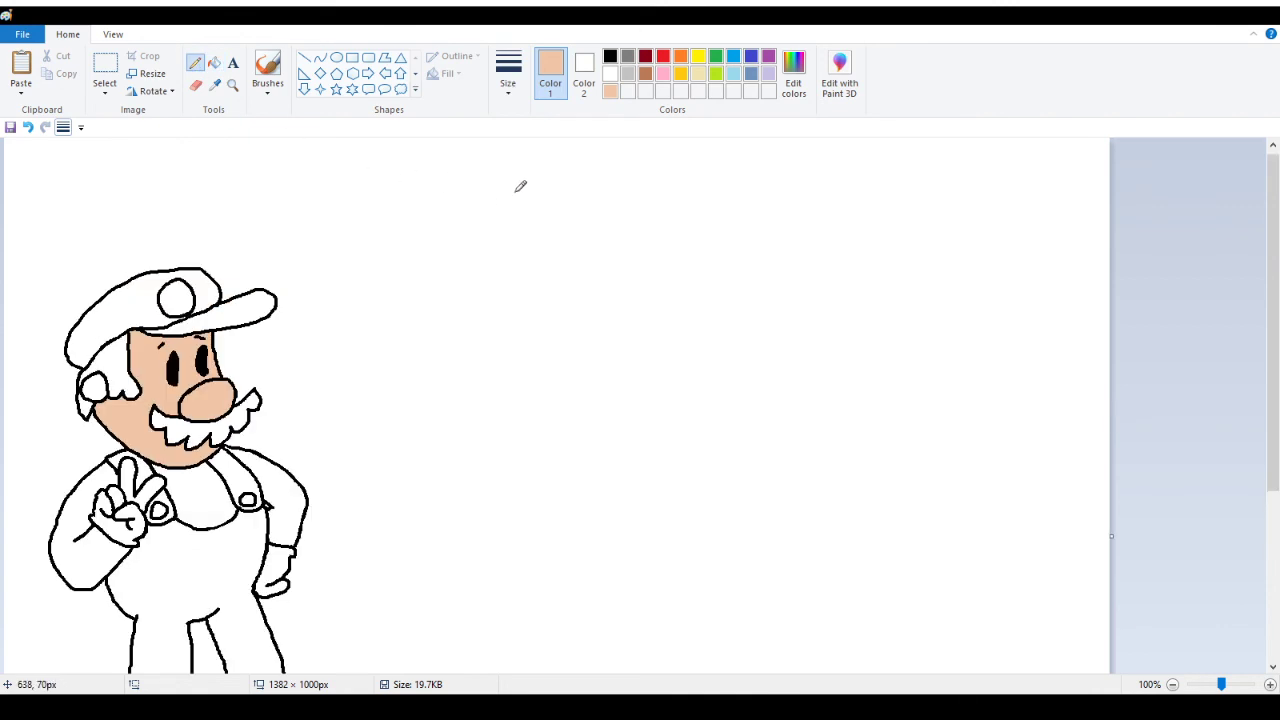
drag(516, 193, 527, 217)
key(alt+h)
key(f)
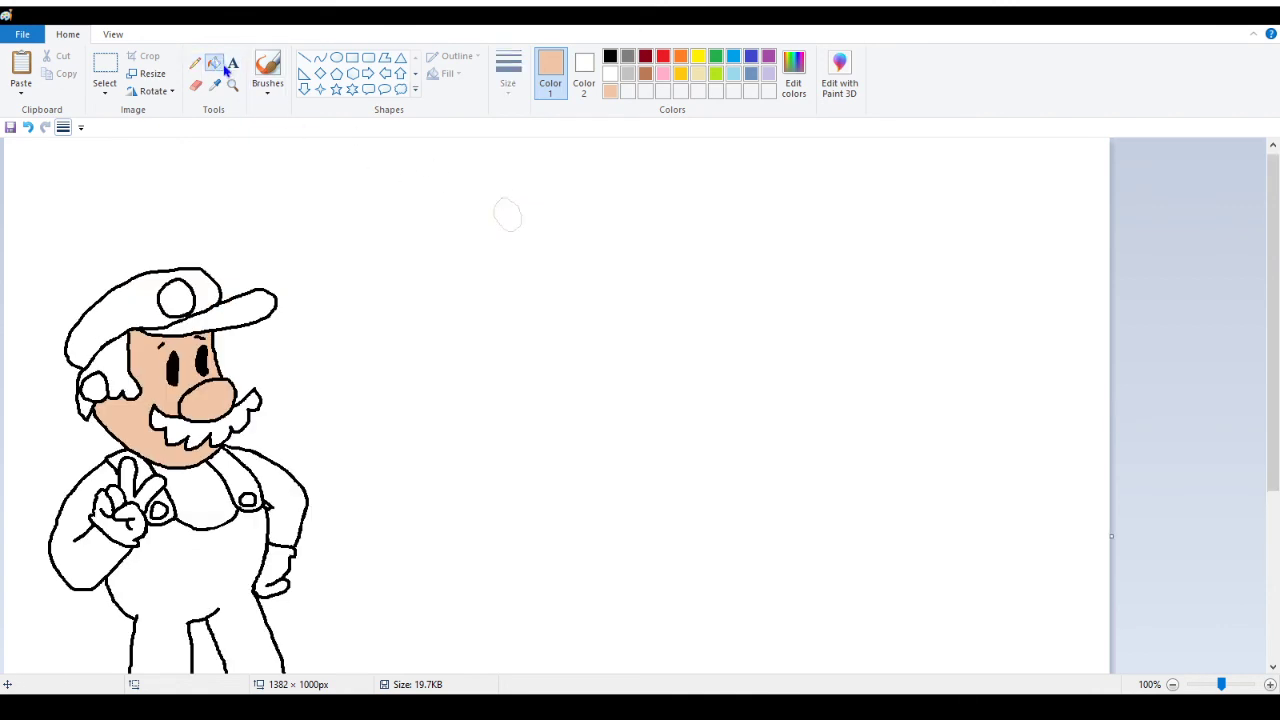
click(516, 213)
Try a yellower peach tone on the face, nose and swatch, and undo the last fill
scroll(387, 302, down, 3)
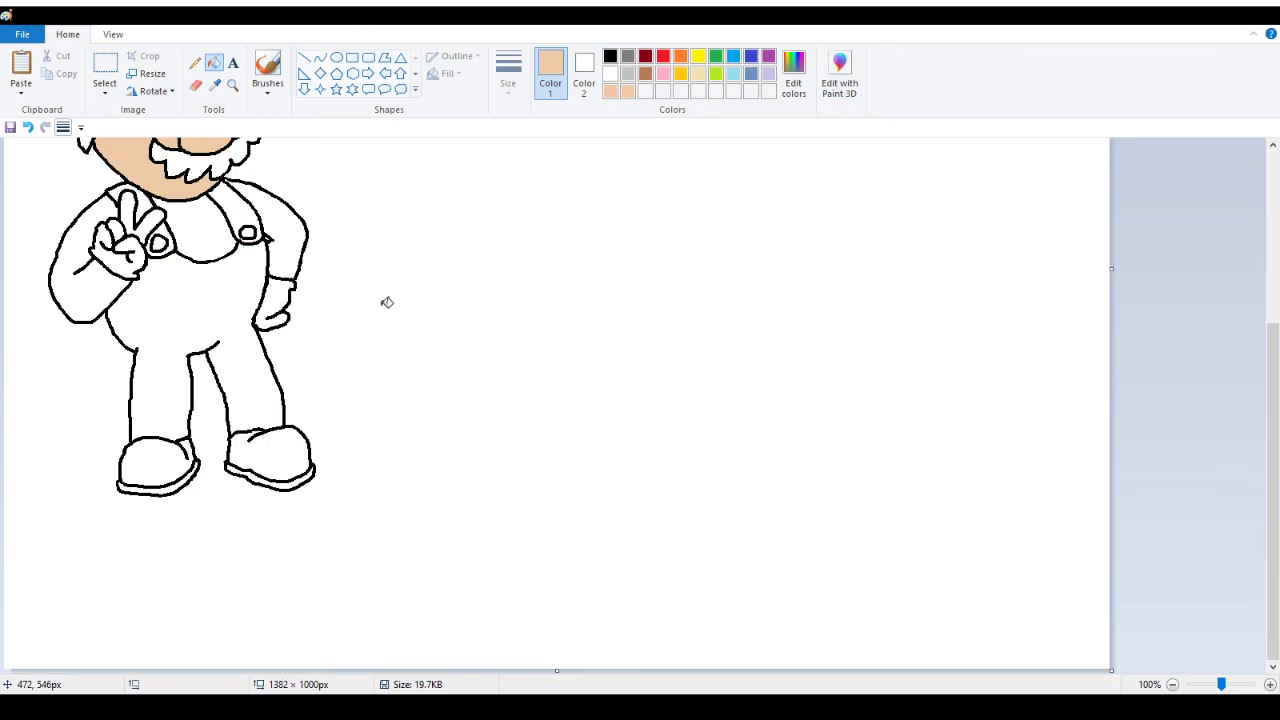
scroll(387, 302, up, 3)
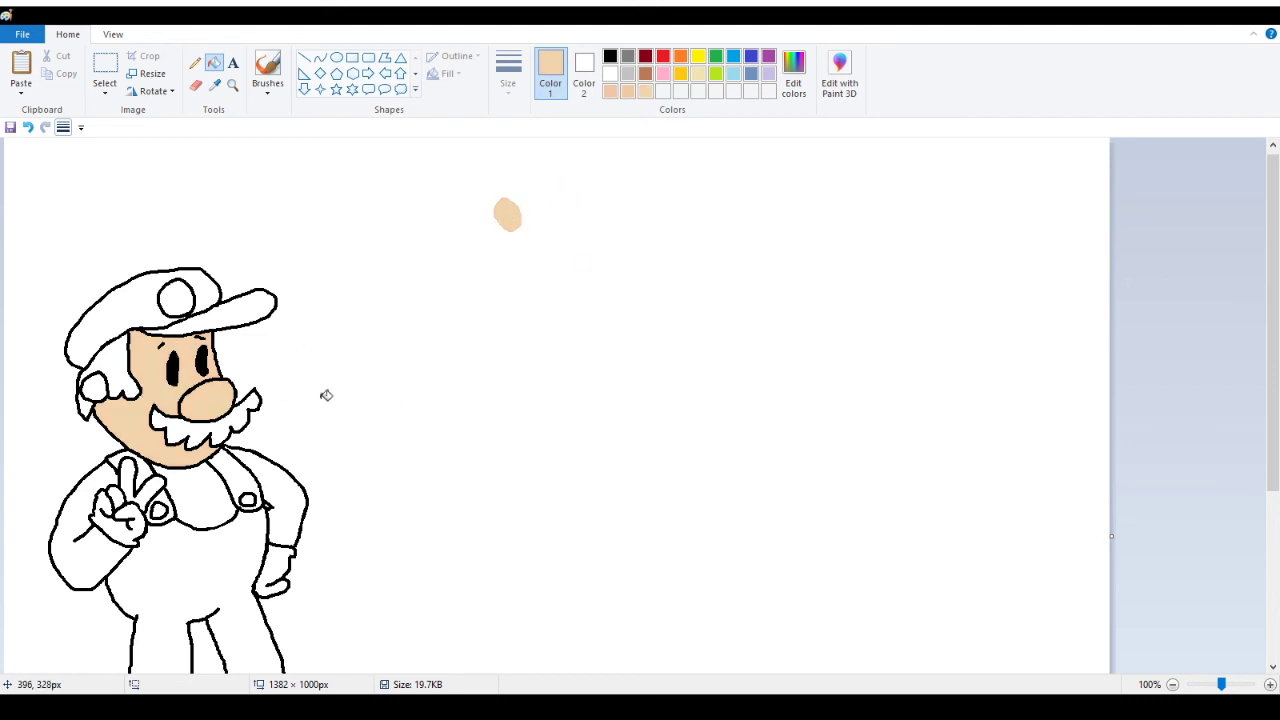
click(27, 130)
Mix a custom reddish brown and fill the hair around the ear with it
click(195, 62)
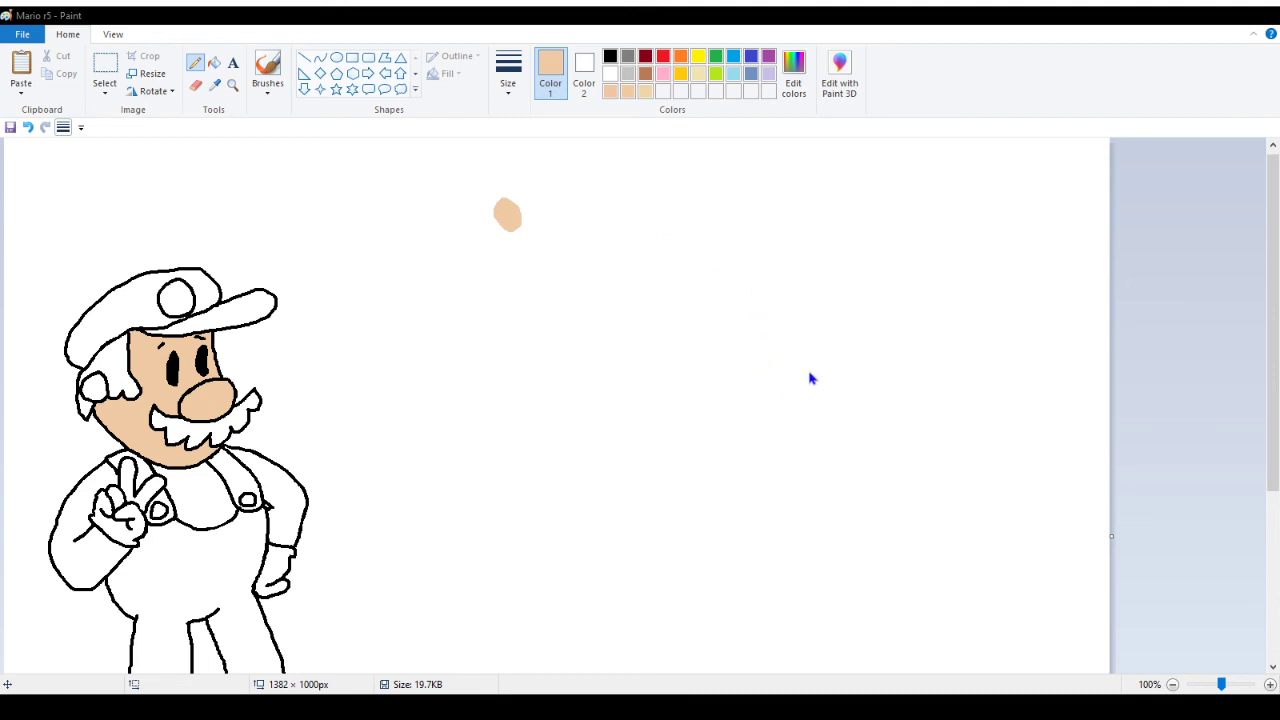
key(Return)
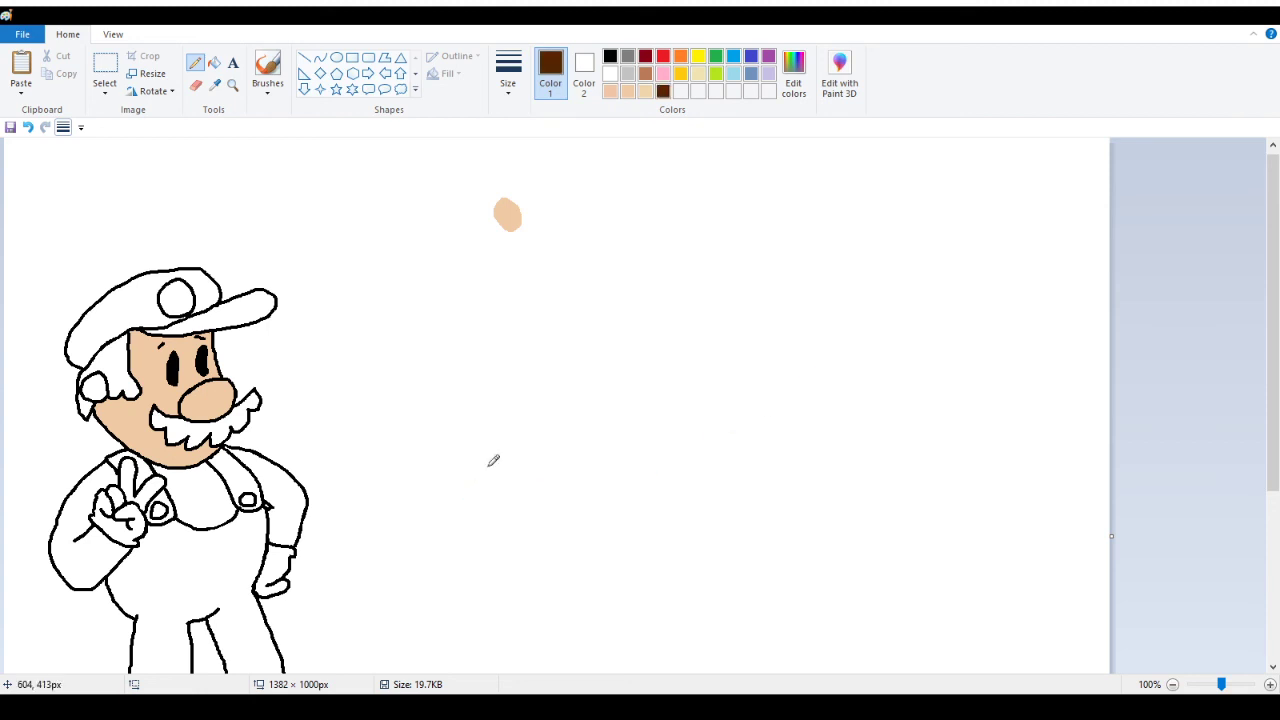
click(214, 63)
click(126, 350)
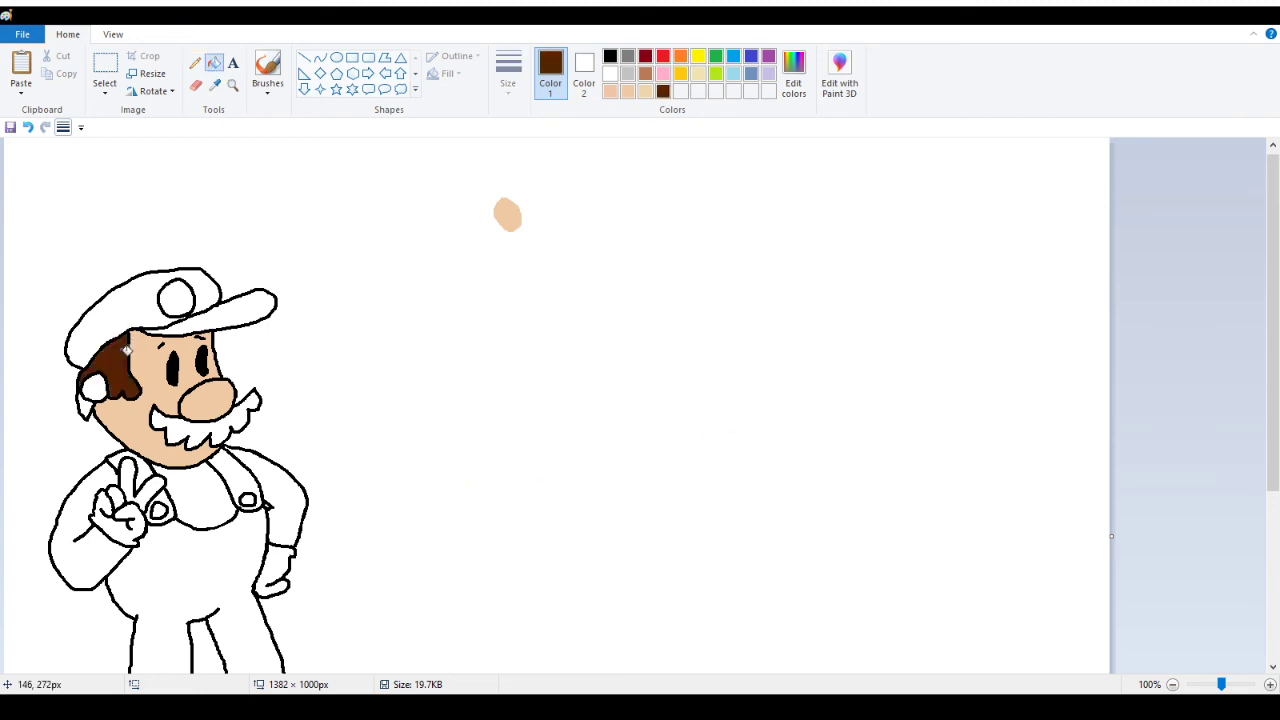
click(88, 400)
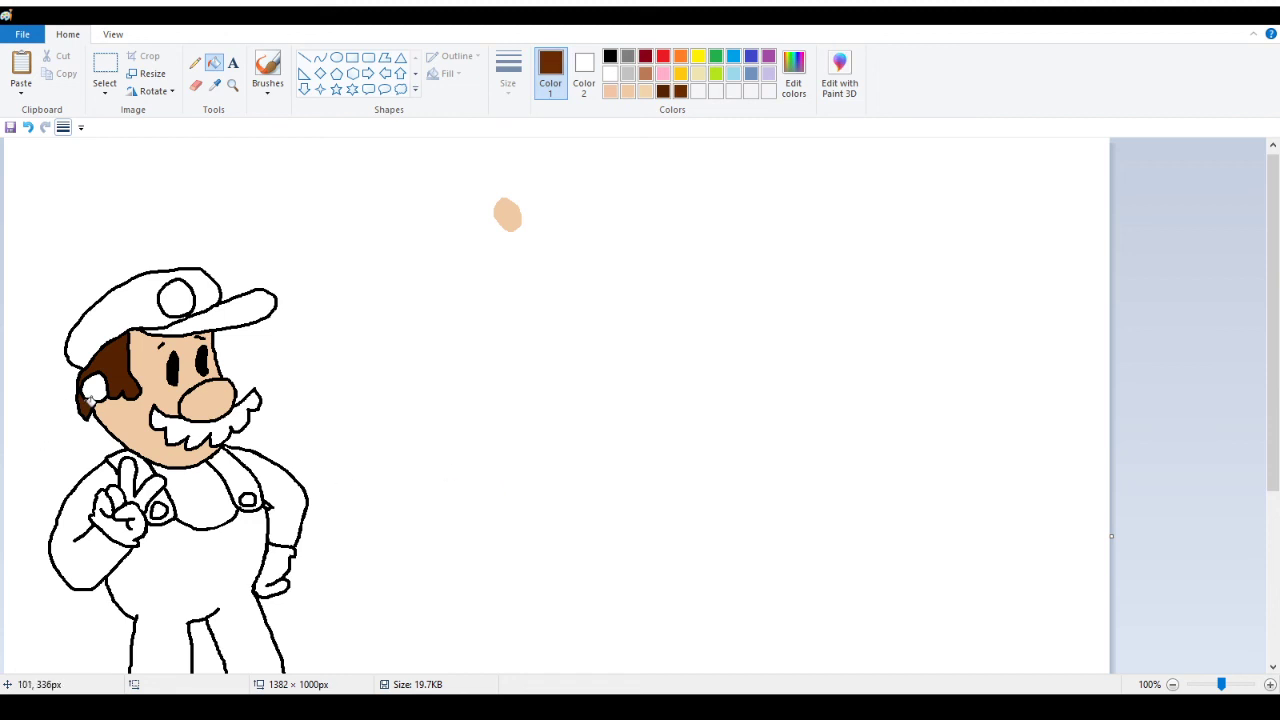
click(136, 356)
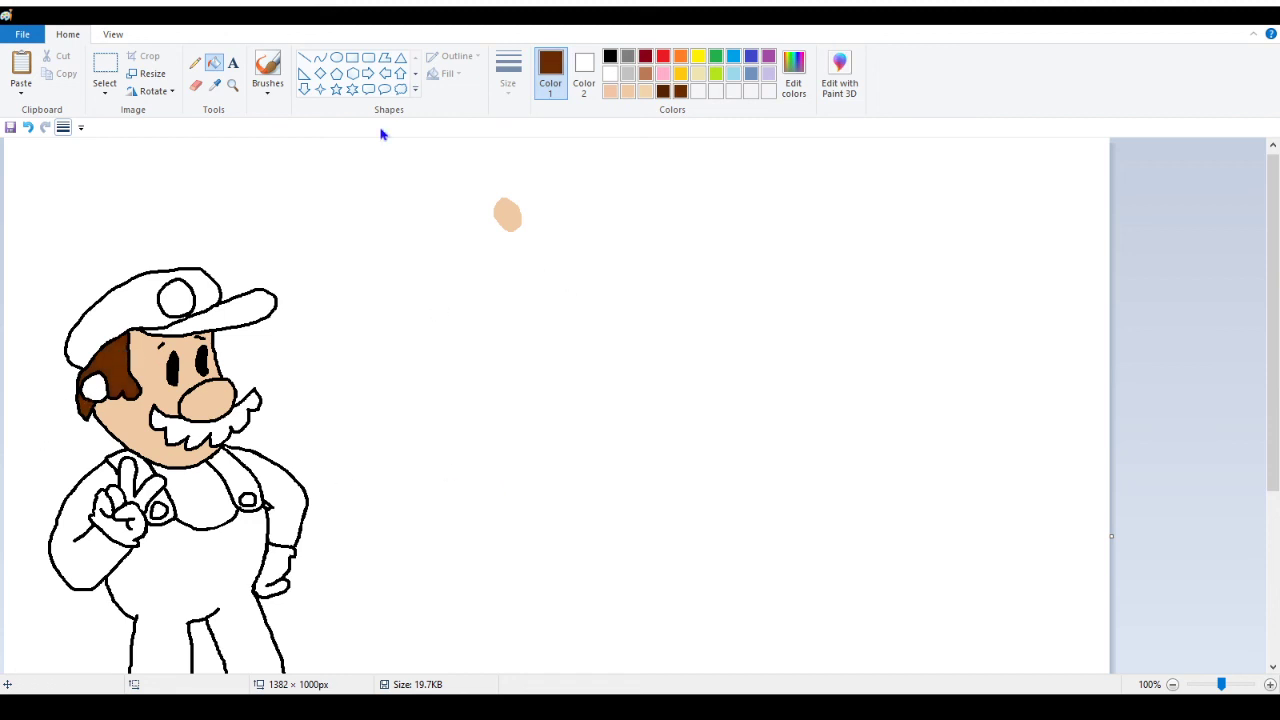
Draw a small round swatch below the skin-tone swatch and fill it with the hair's brown
click(195, 62)
mouse_move(537, 245)
mouse_down()
mouse_move(561, 252)
mouse_move(537, 244)
mouse_up()
click(214, 62)
click(538, 262)
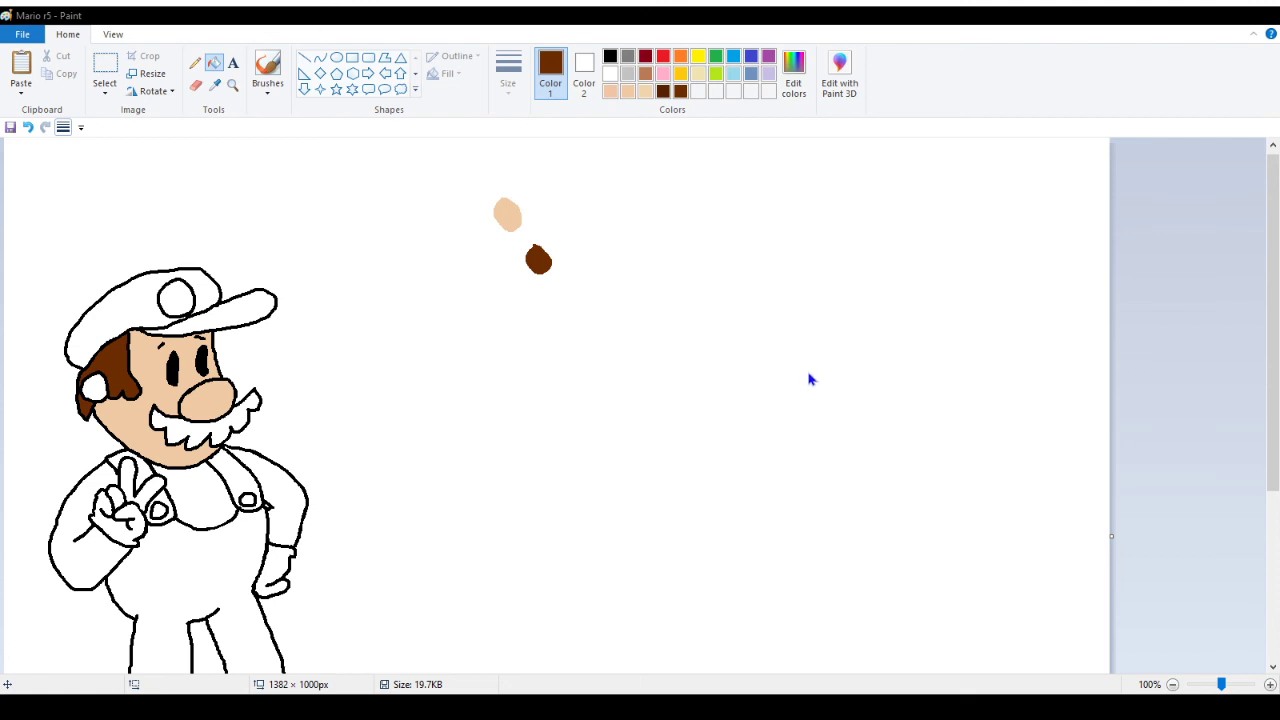
Fill the moustache with a custom very dark brown
click(224, 430)
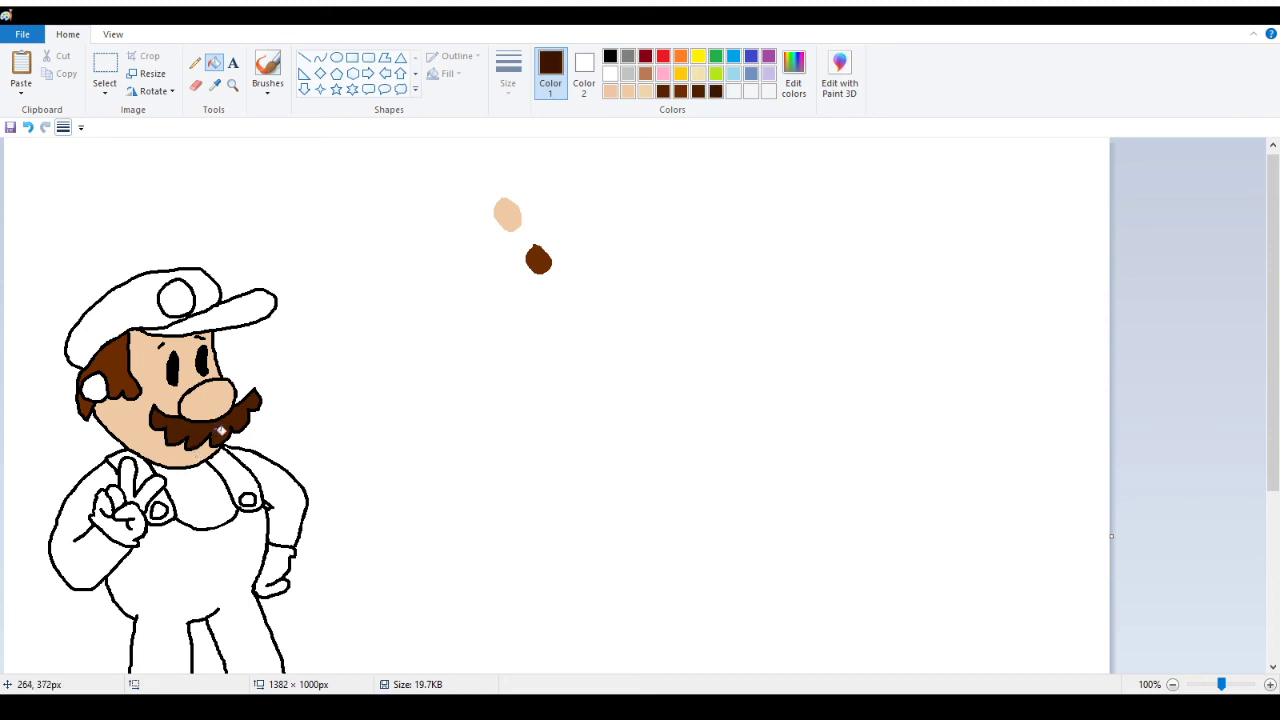
click(221, 431)
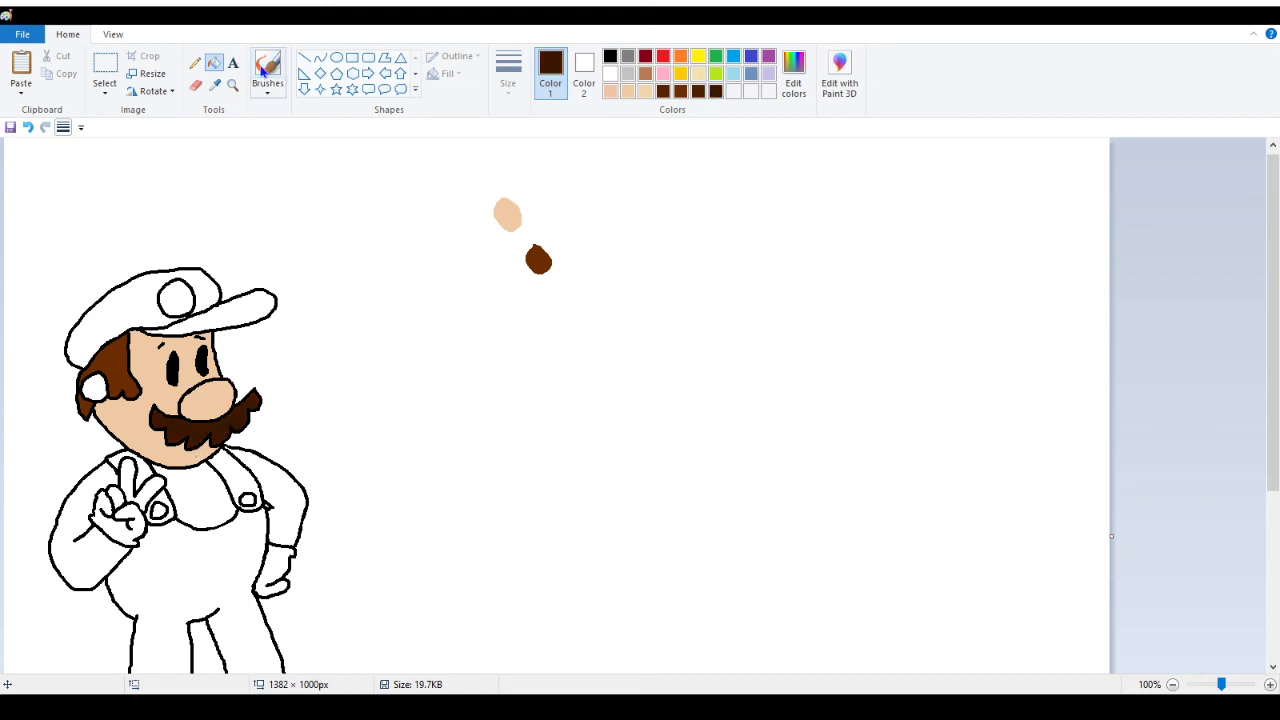
Draw a small swatch below the hair-brown one and fill it with the moustache's dark brown
click(195, 62)
mouse_move(515, 279)
mouse_down()
mouse_move(502, 298)
mouse_move(520, 287)
mouse_move(509, 285)
mouse_up()
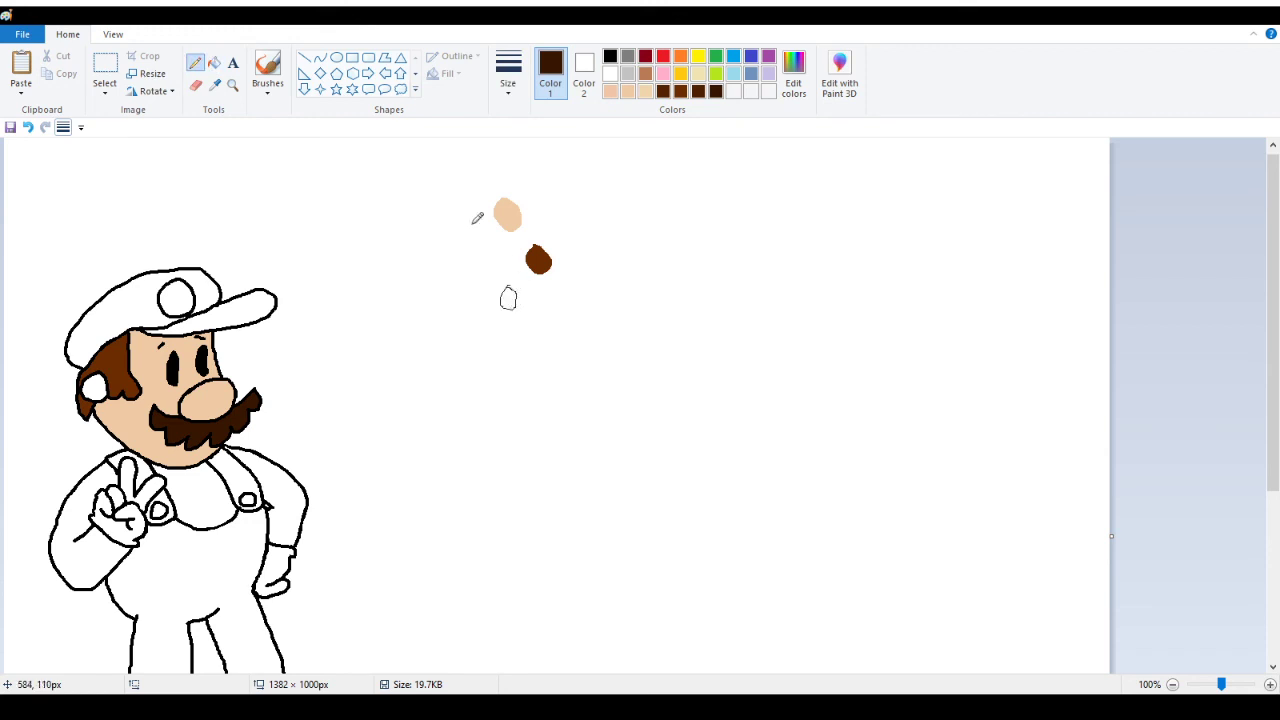
click(214, 62)
click(509, 298)
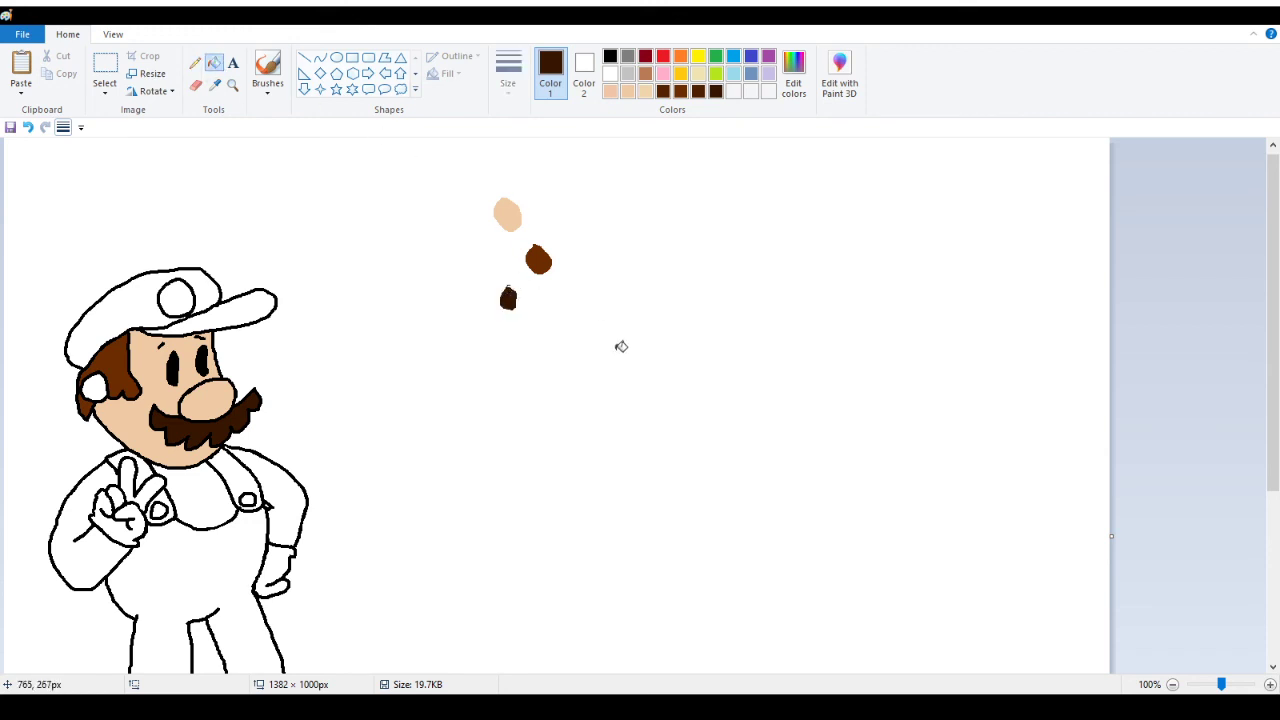
Examine the outlines of the raised glove and overall buttons at 700%, and check the whole figure at 100%
scroll(417, 366, down, 3)
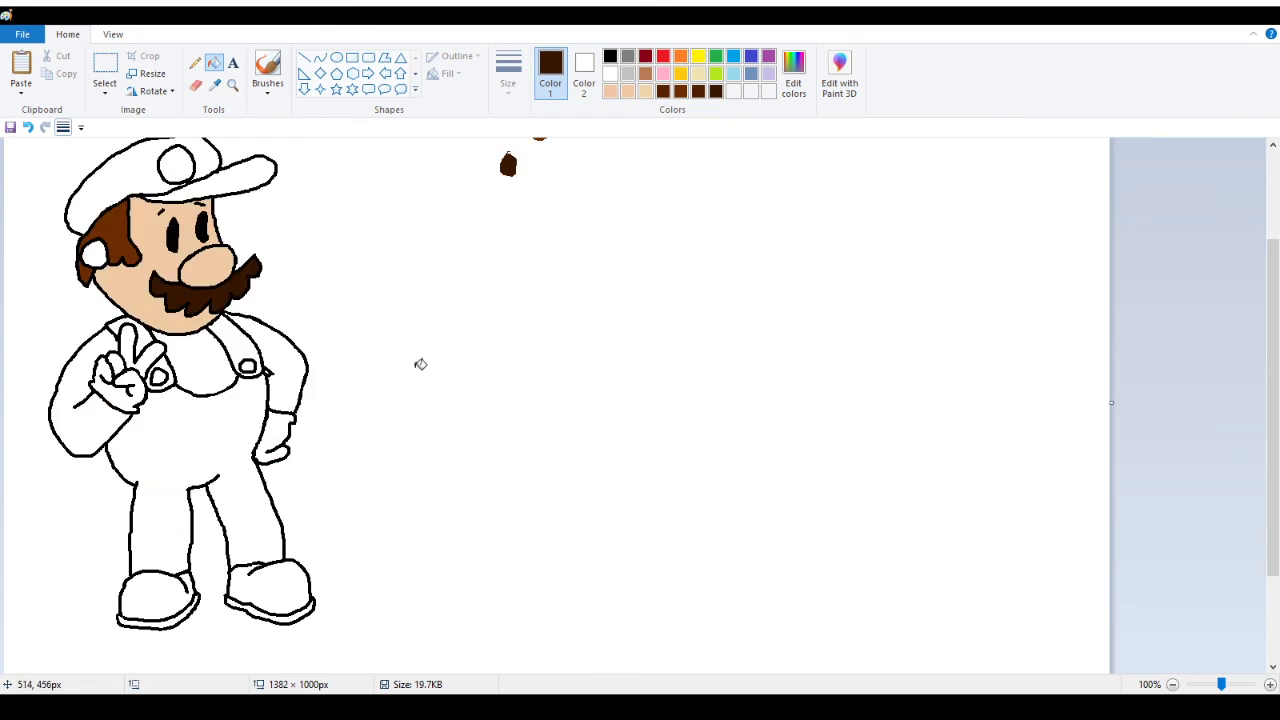
scroll(420, 364, up, 3)
scroll(421, 363, down, 3)
click(232, 90)
click(320, 371)
click(320, 371)
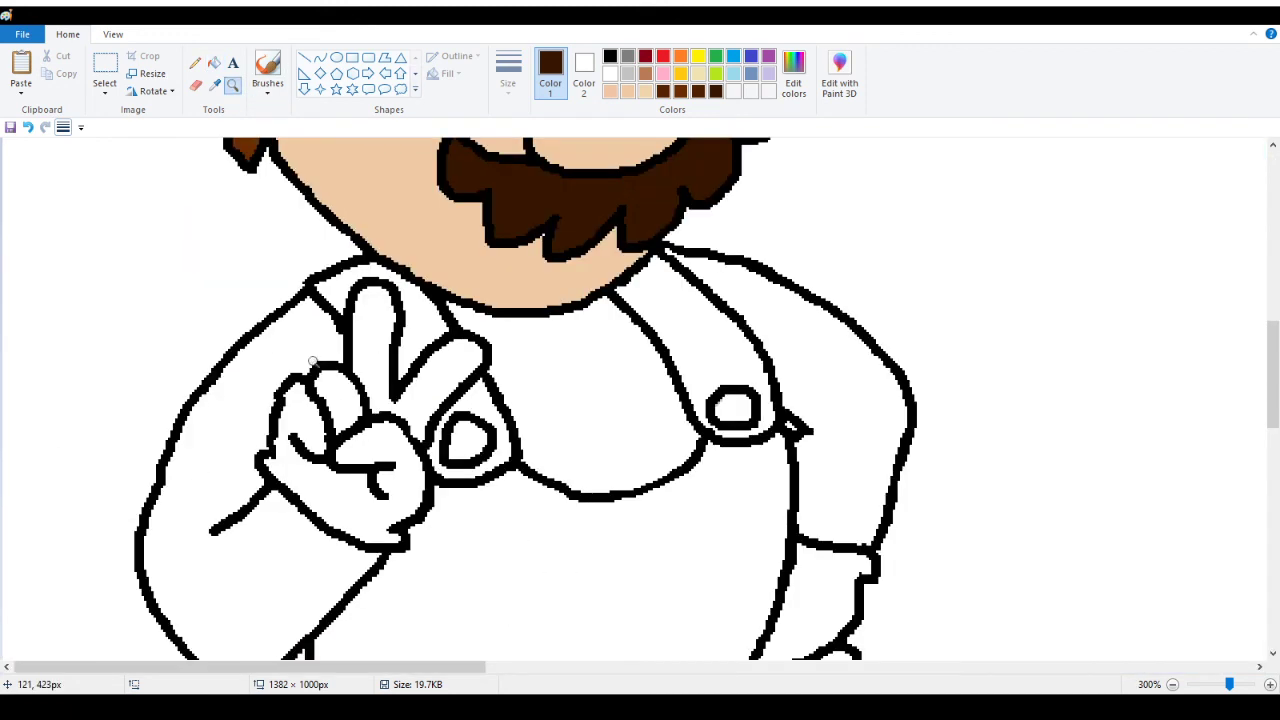
click(429, 431)
click(420, 380)
click(414, 310)
click(610, 56)
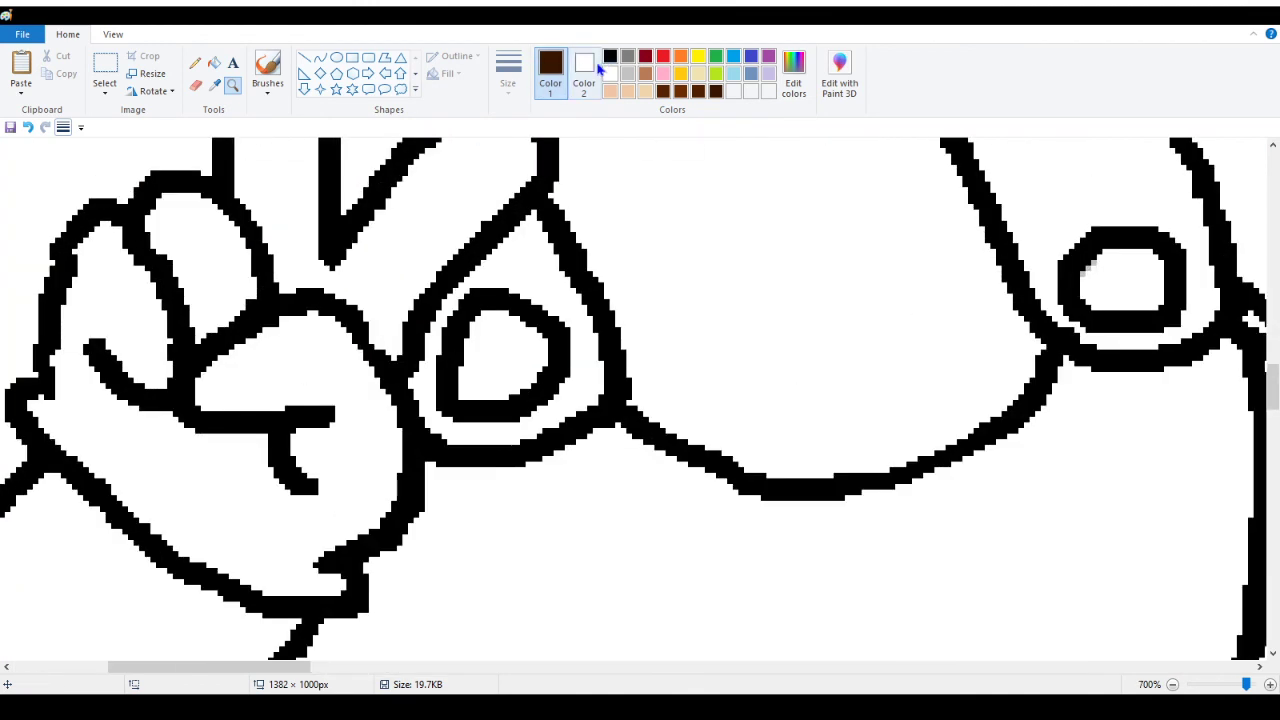
click(195, 63)
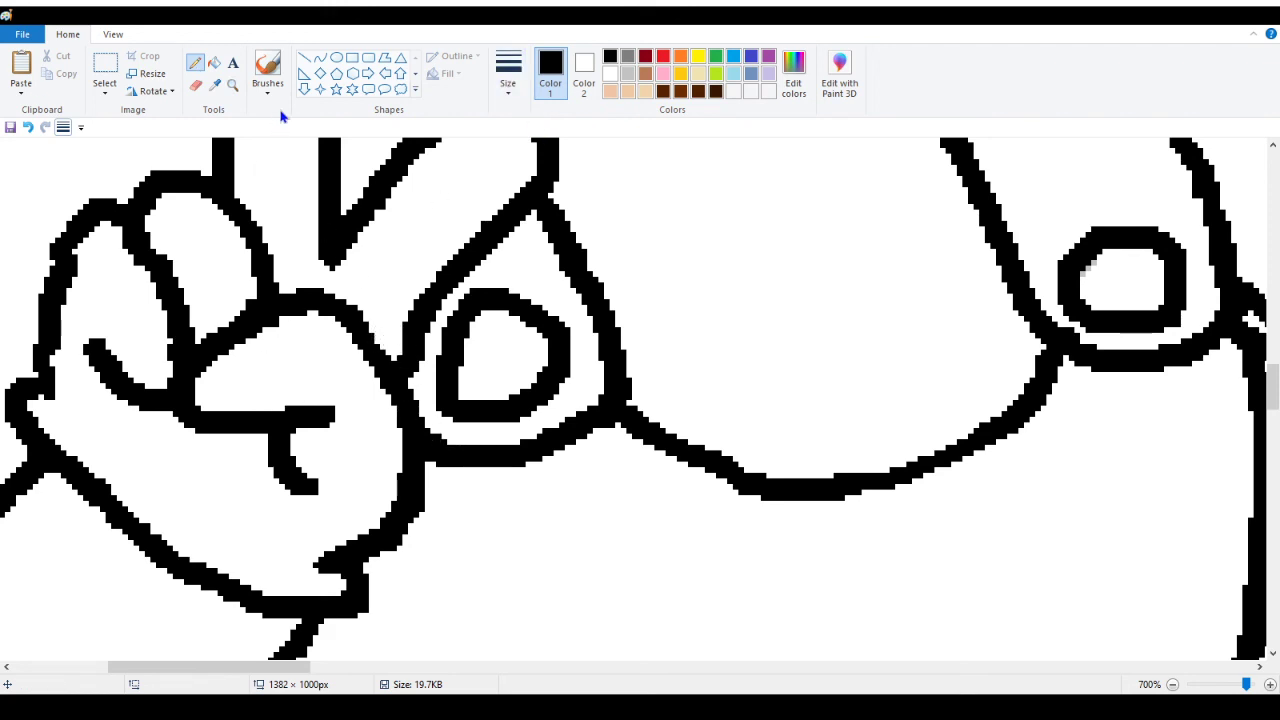
click(232, 85)
ctrl+scroll(127, 185, down, 9)
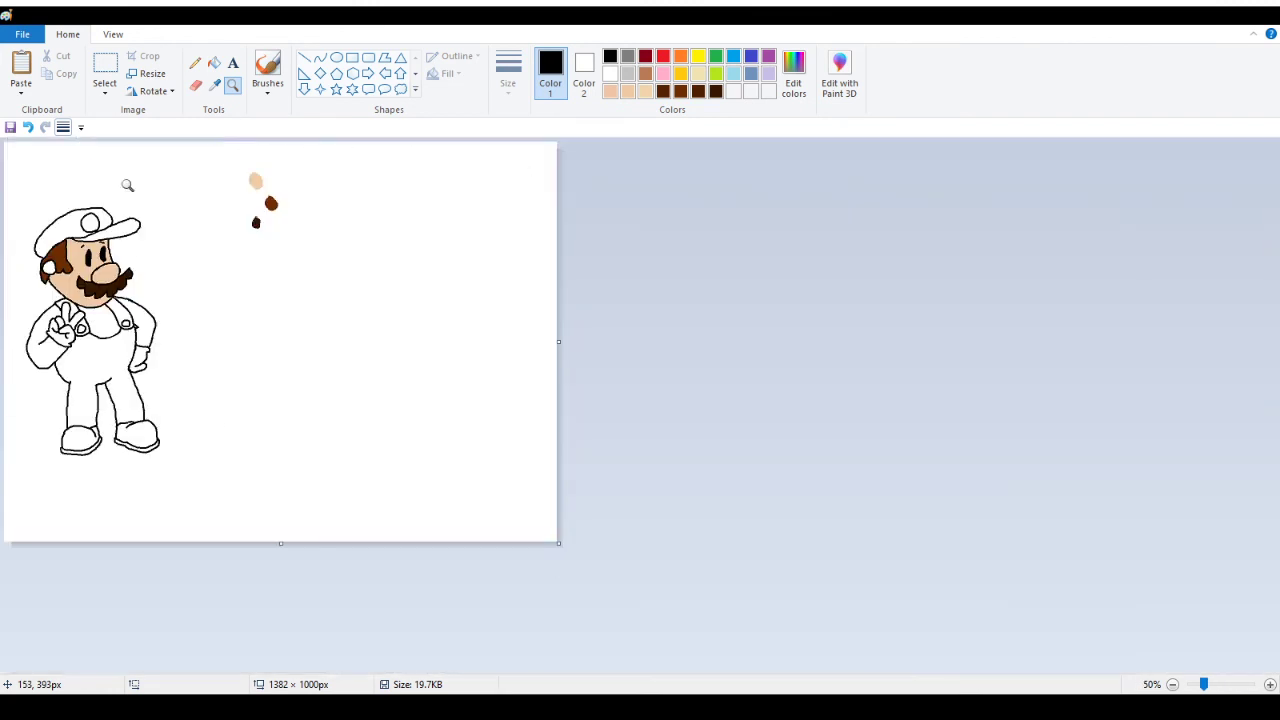
click(290, 280)
scroll(378, 410, down, 3)
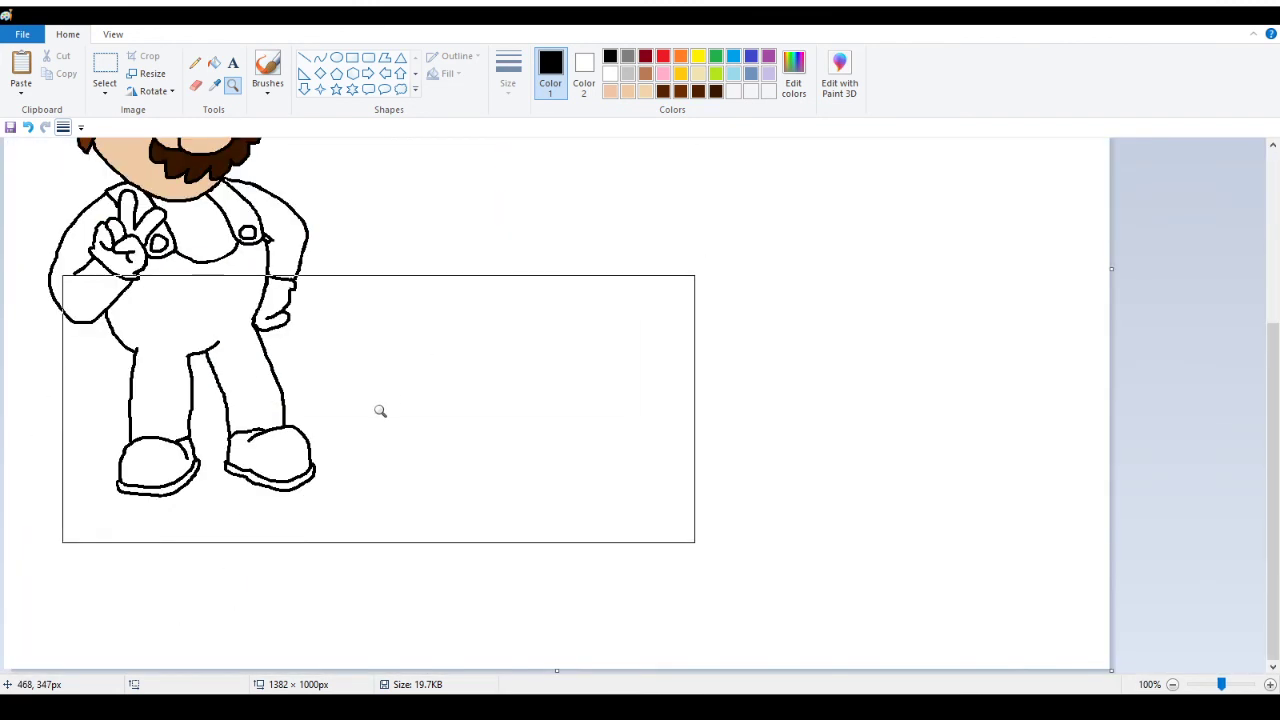
scroll(380, 410, up, 3)
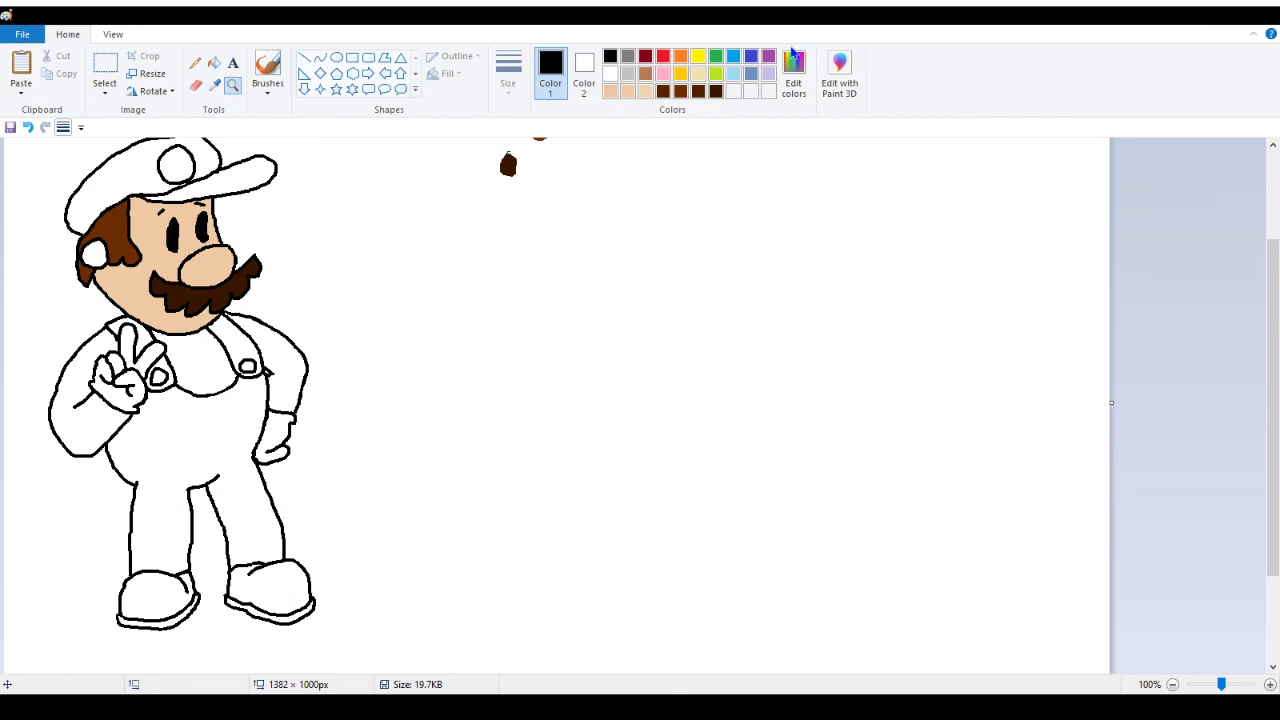
Fill the body and legs of the overalls with a custom dark blue, trying progressively deeper blues
click(735, 57)
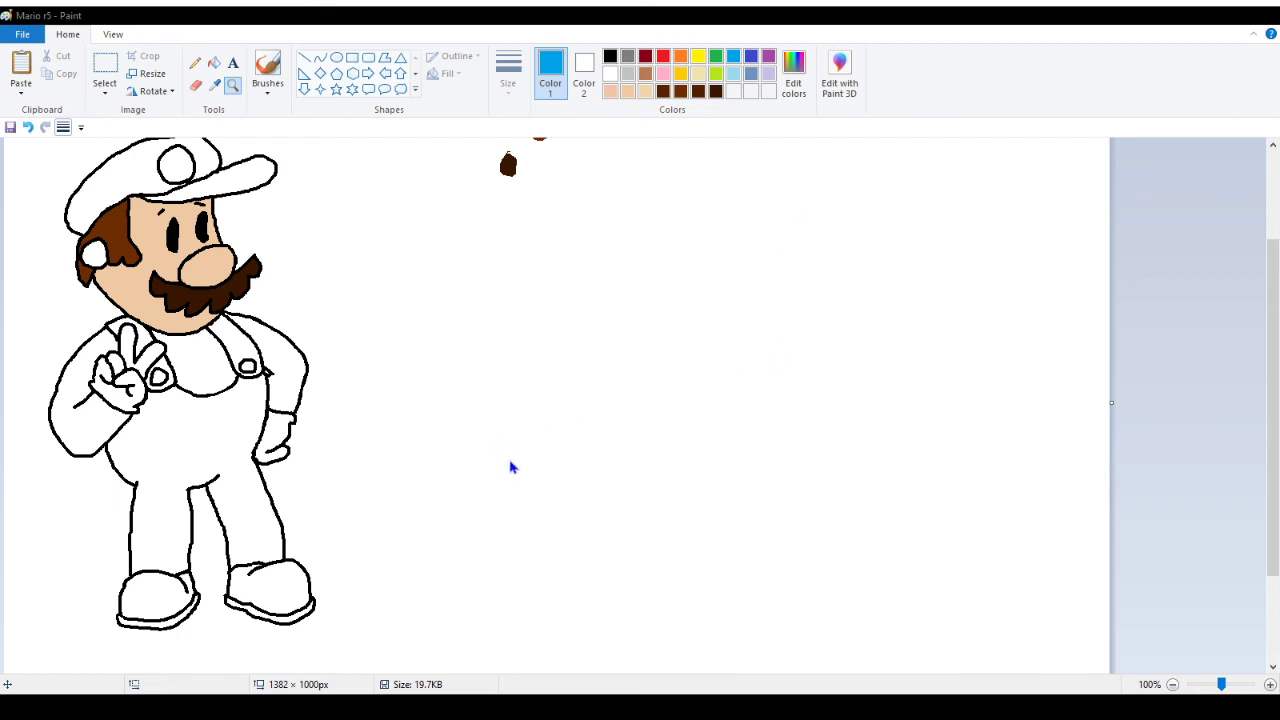
click(214, 62)
click(166, 467)
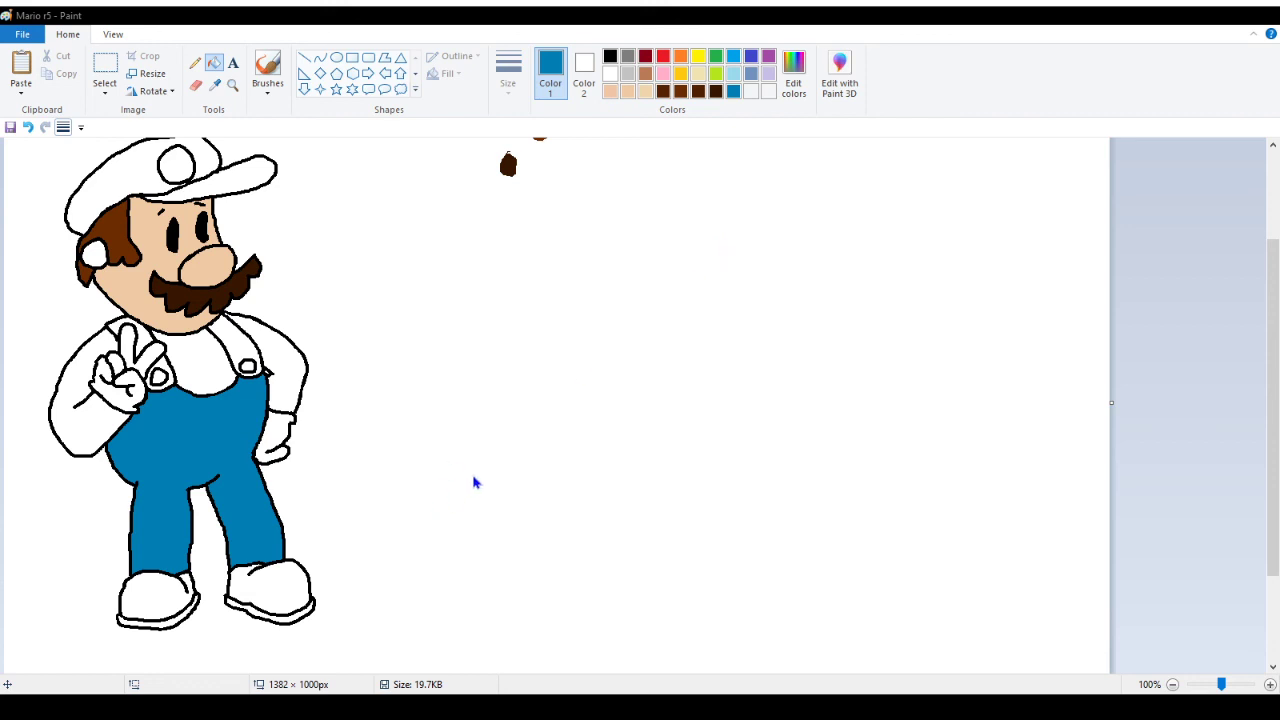
click(205, 421)
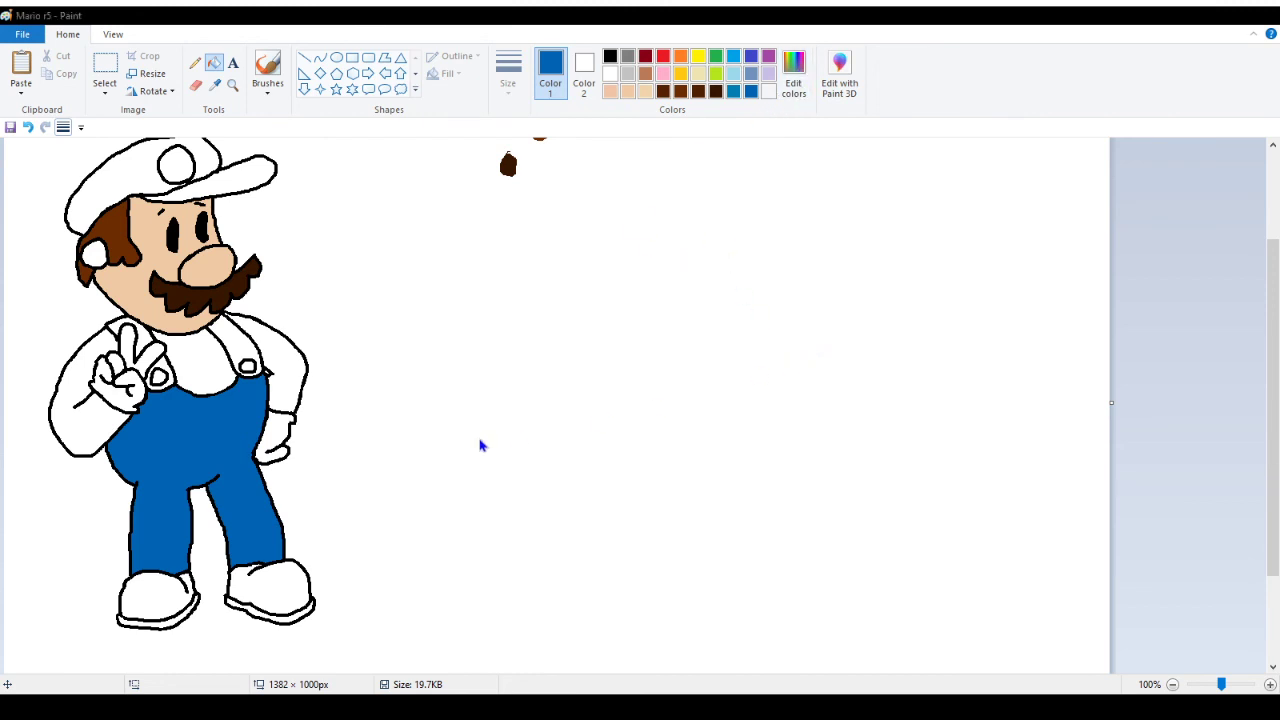
click(238, 427)
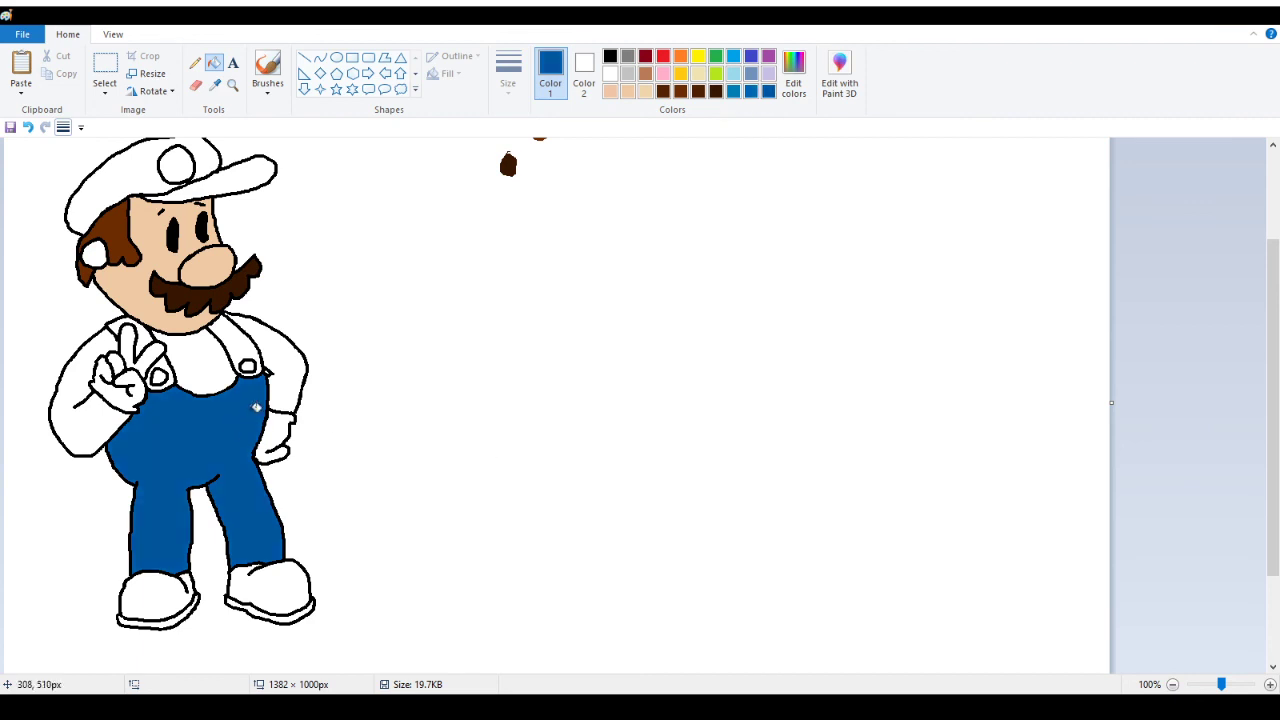
Fill both overall straps around the buttons with the same dark blue
click(234, 342)
click(148, 332)
click(168, 366)
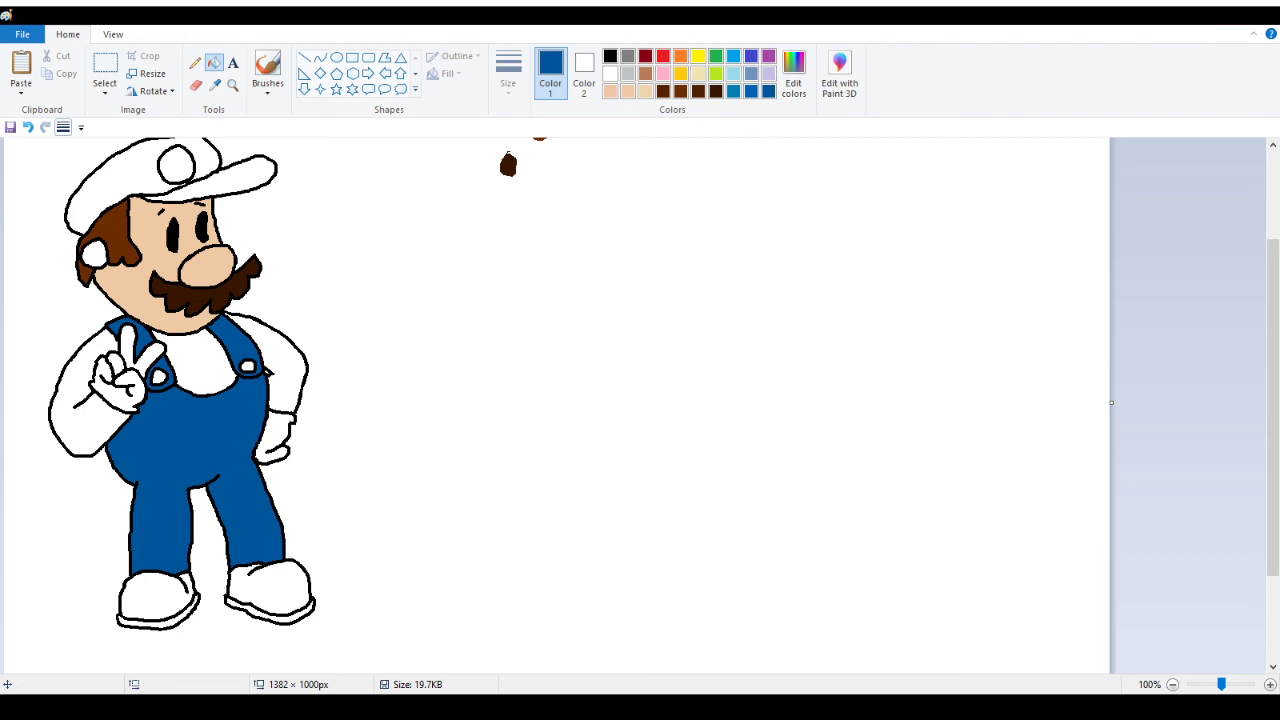
Draw a small swatch below the moustache-brown one and fill it with the overalls' dark blue
click(195, 62)
scroll(573, 276, up, 3)
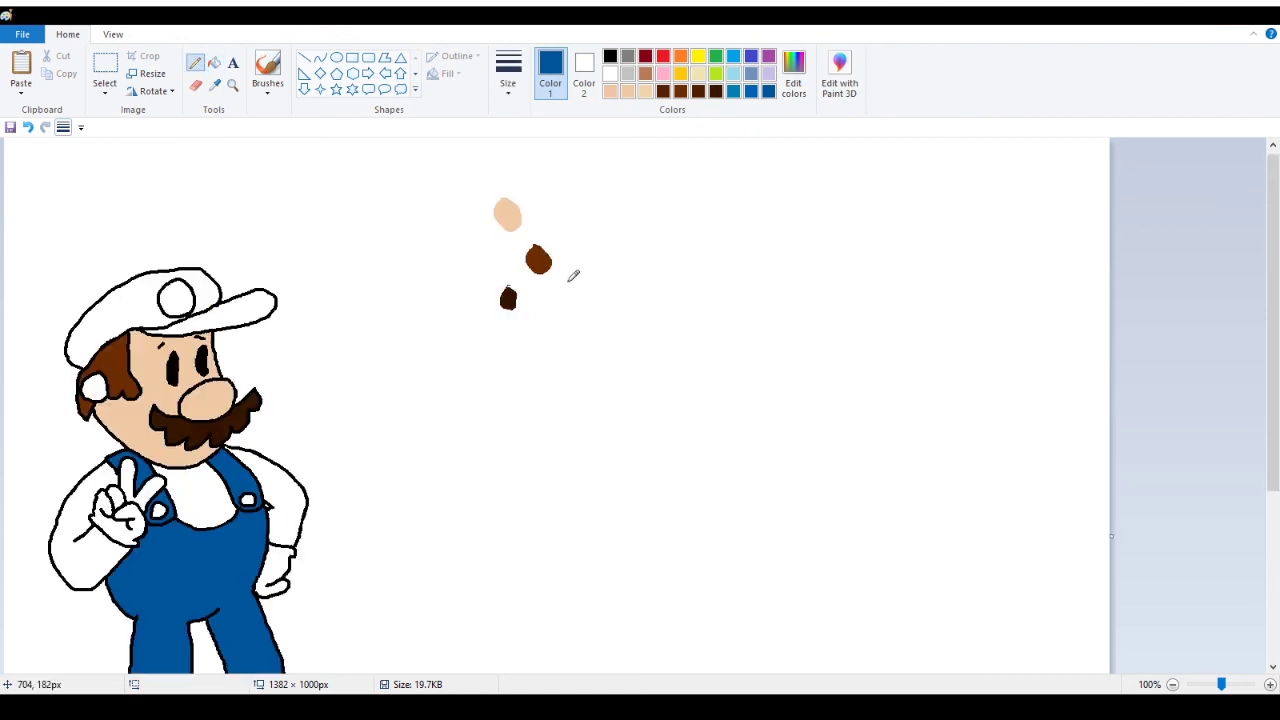
mouse_move(561, 428)
mouse_down()
mouse_move(553, 462)
mouse_move(566, 423)
mouse_up()
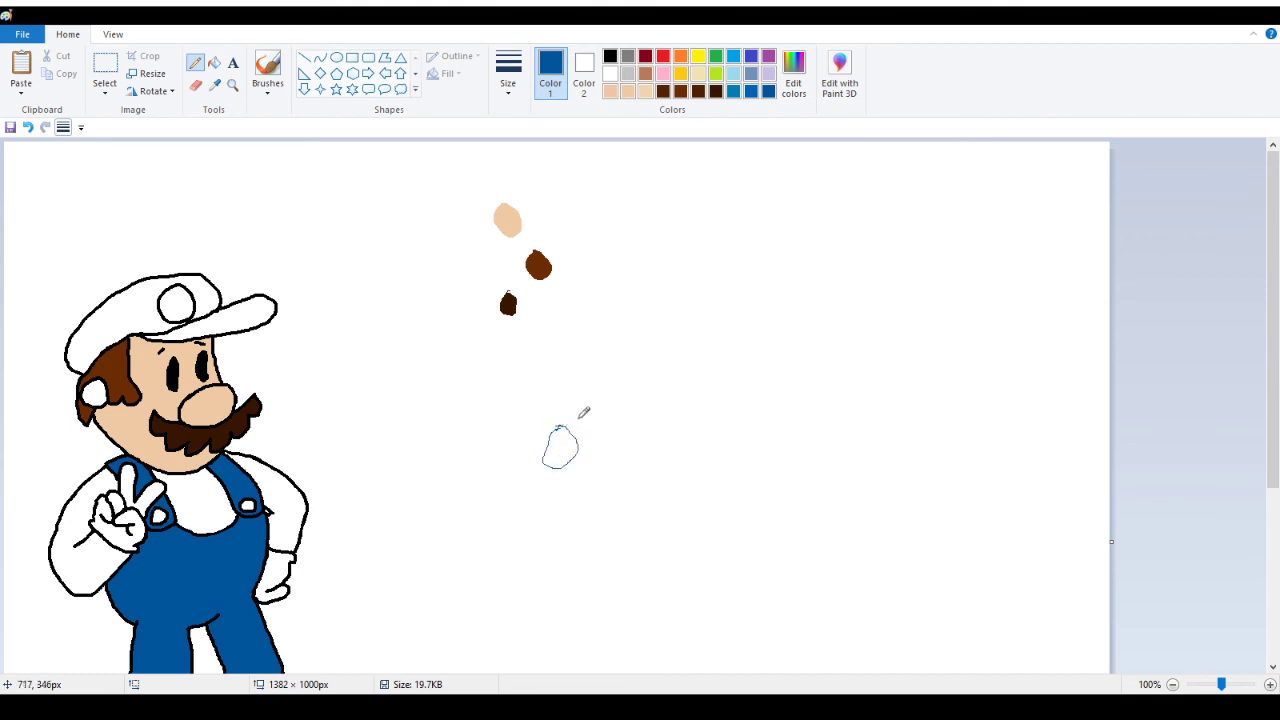
click(214, 62)
click(564, 452)
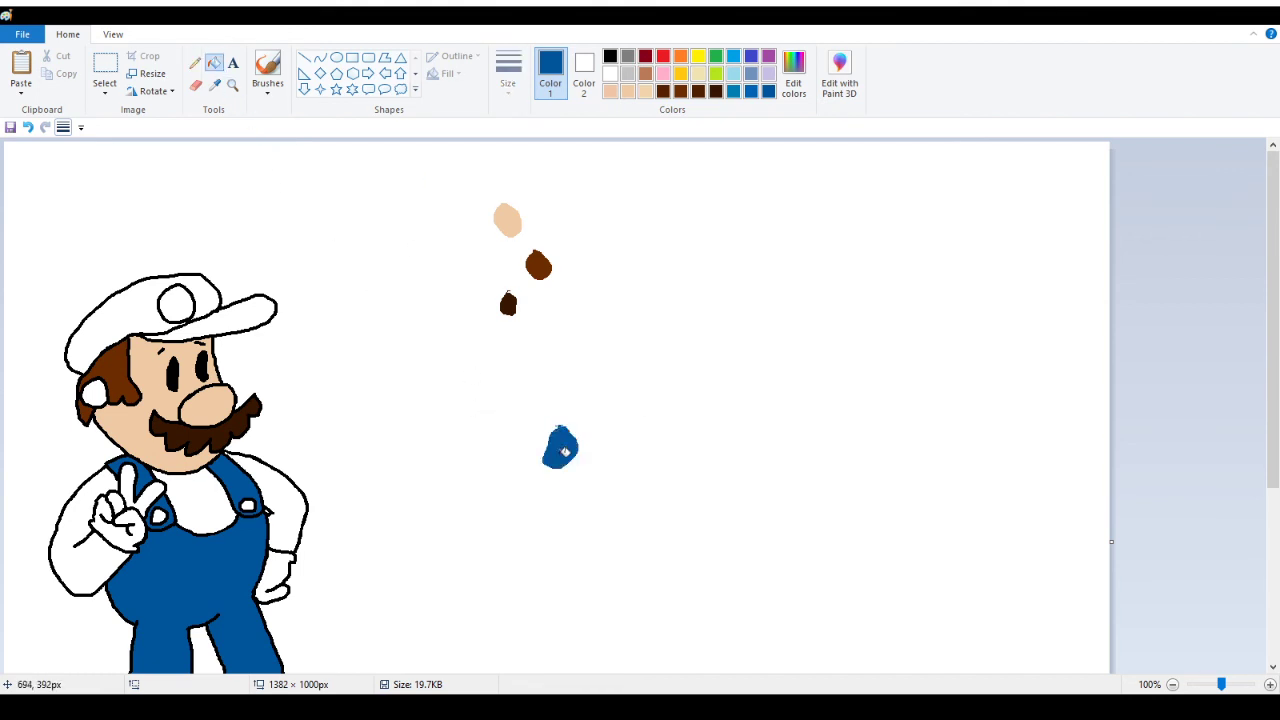
Fill the upper part of both shoes with a custom golden brown
scroll(333, 383, down, 3)
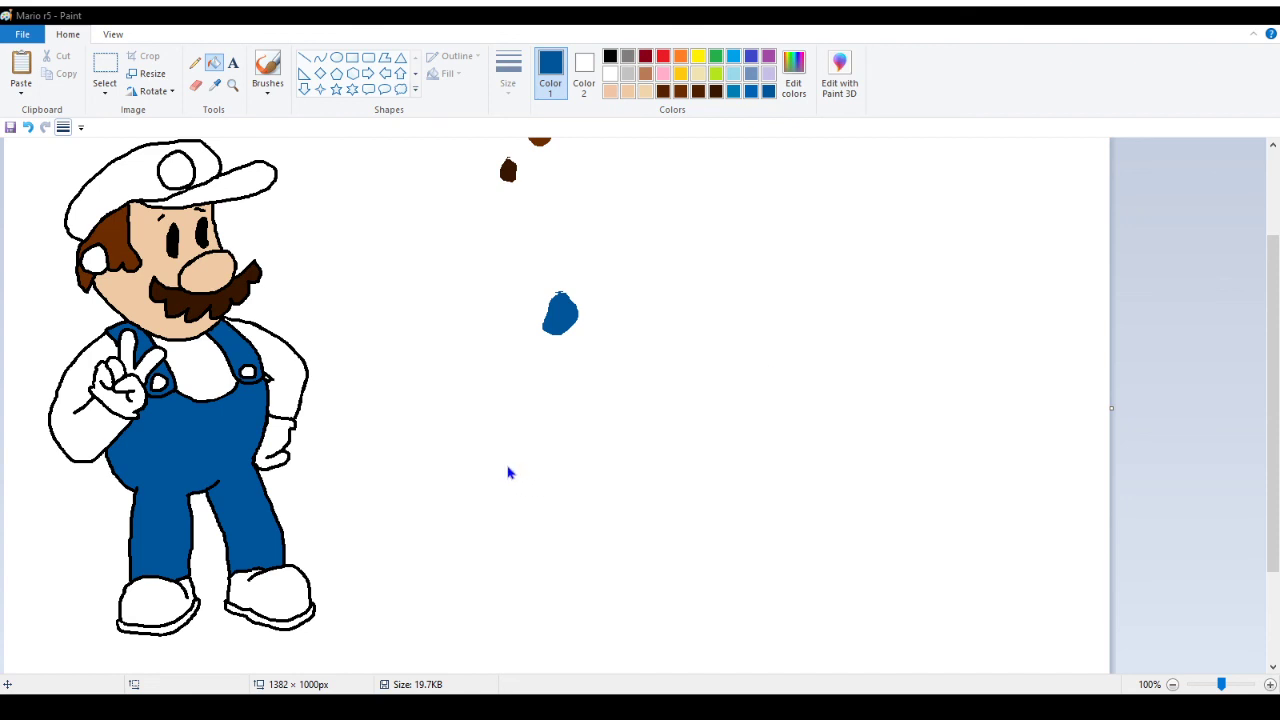
click(143, 599)
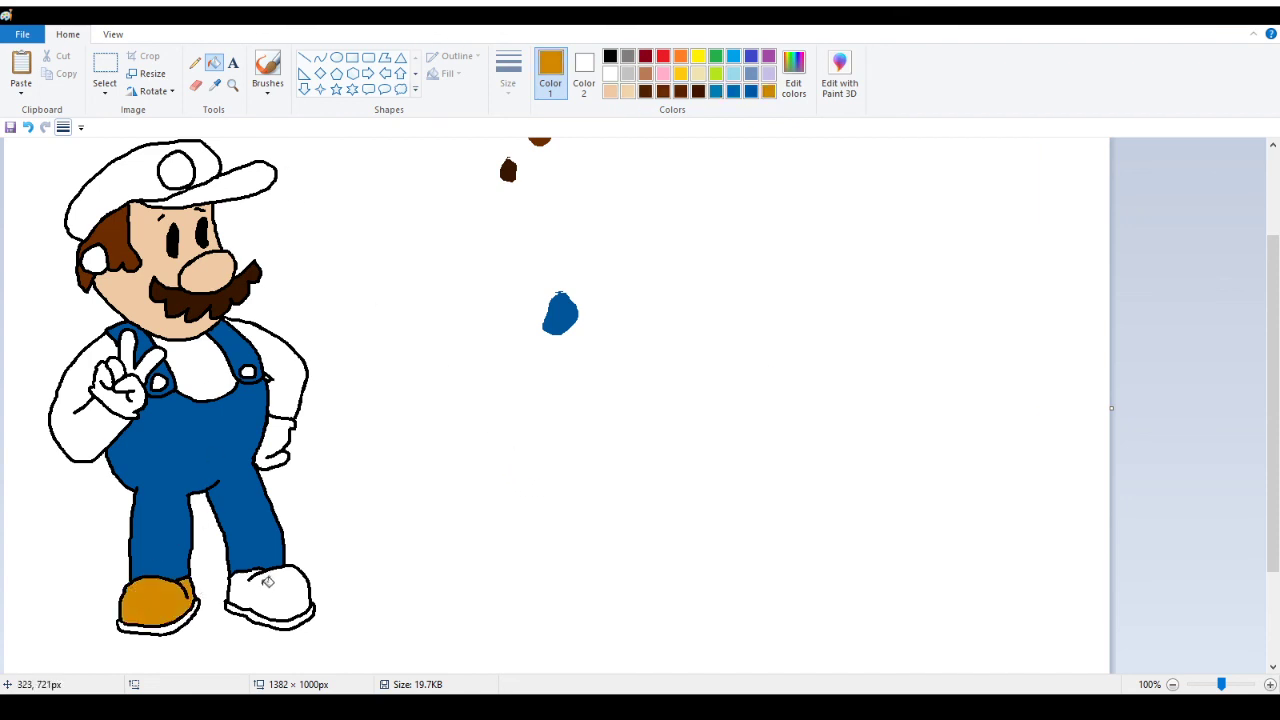
click(270, 588)
Draw a small swatch below the dark blue one and fill it with the shoes' golden brown
click(195, 62)
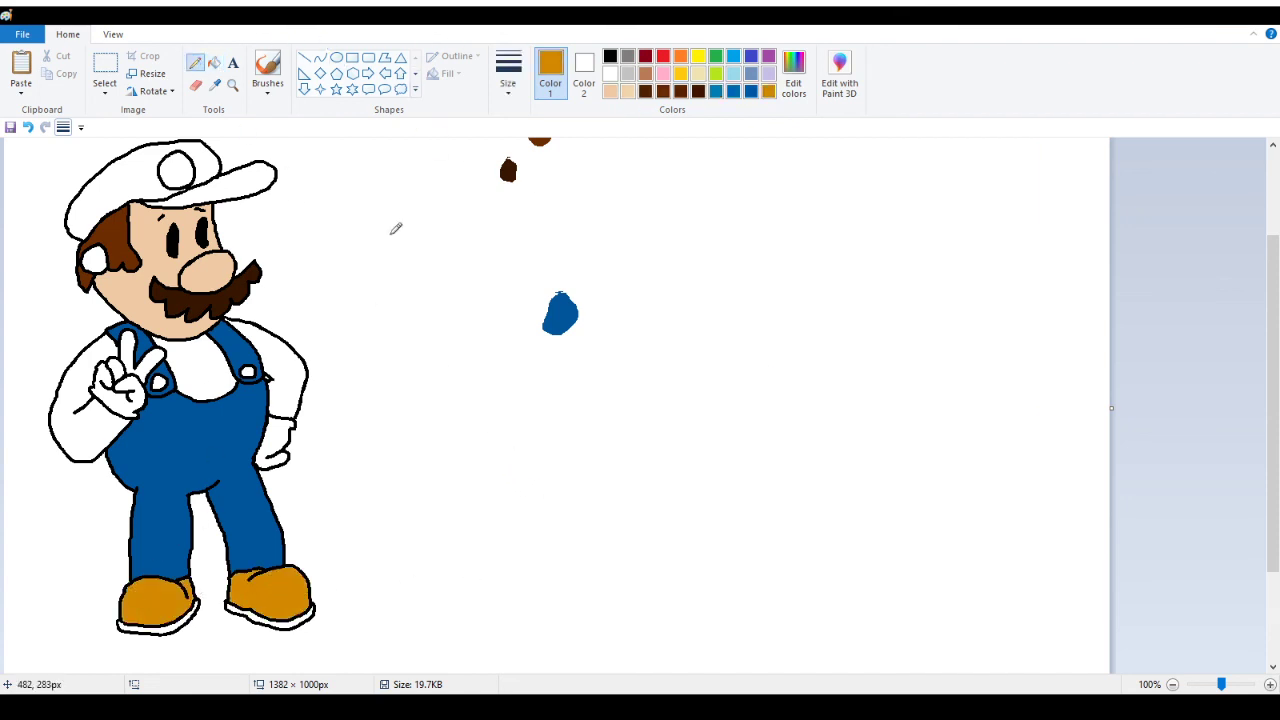
mouse_move(586, 384)
mouse_down()
mouse_move(600, 398)
mouse_move(587, 384)
mouse_up()
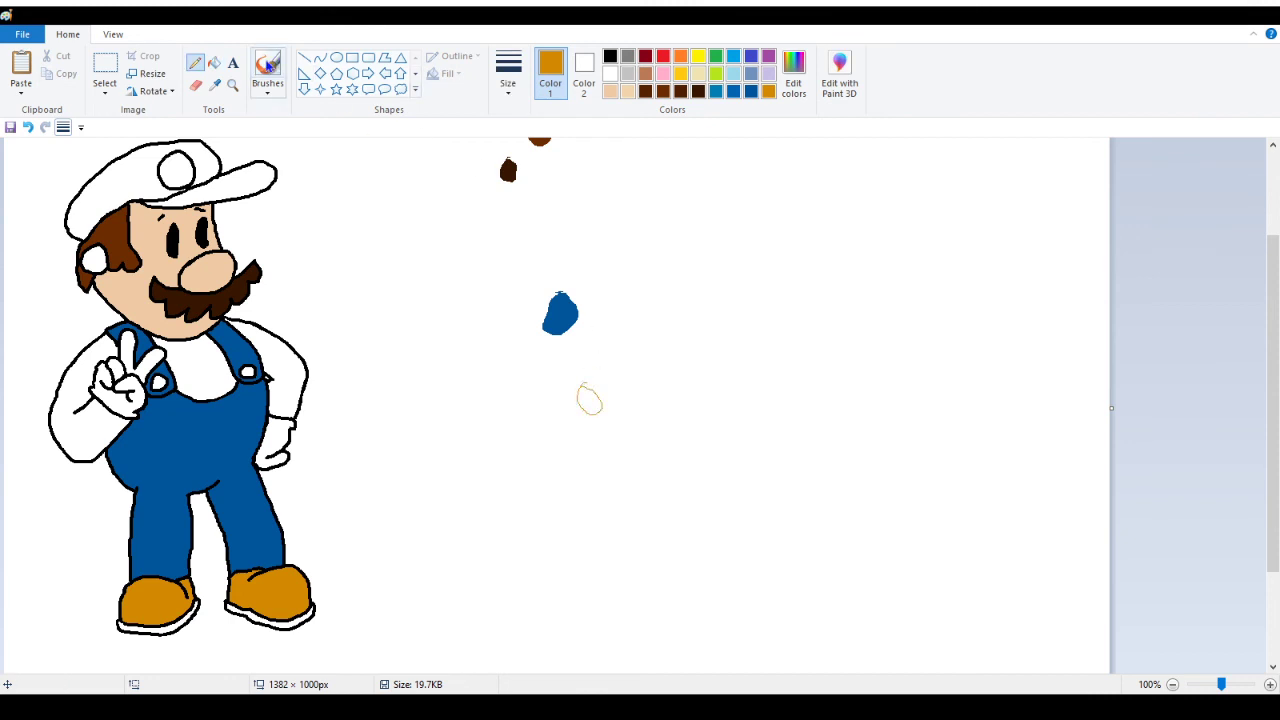
click(214, 62)
click(591, 400)
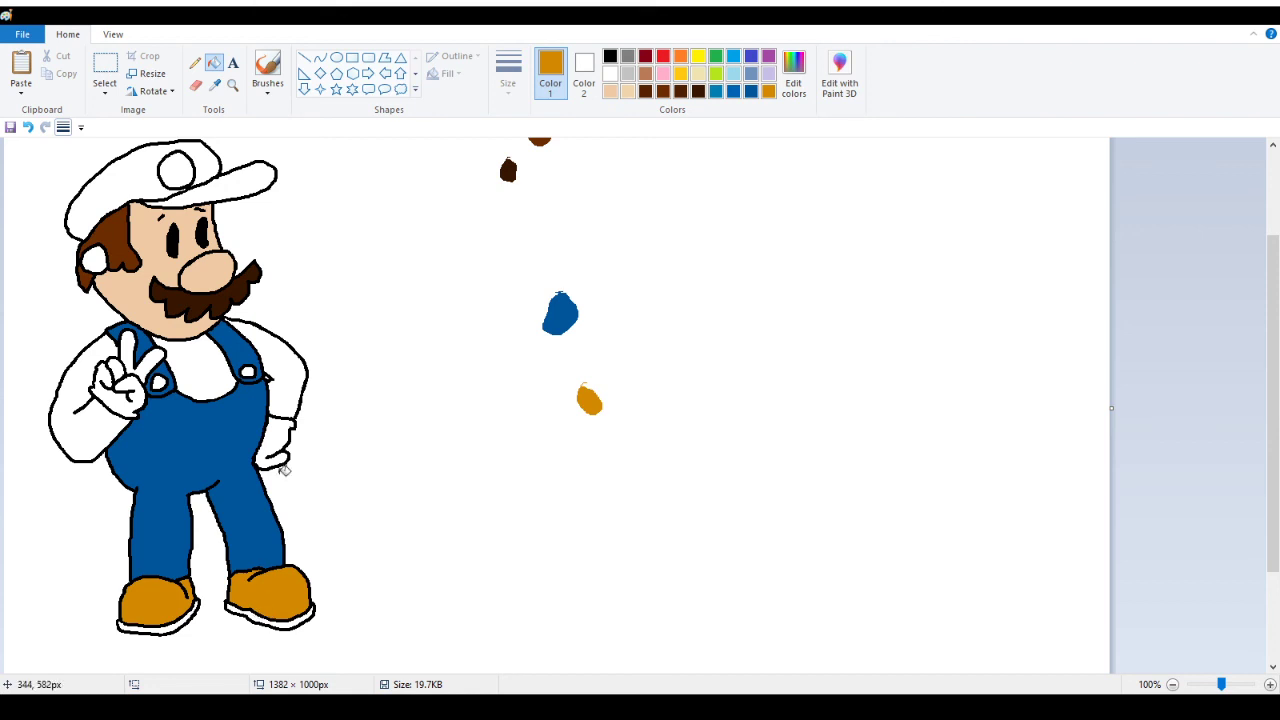
Fill the soles of both shoes, trying progressively darker custom shades of the golden brown
click(182, 621)
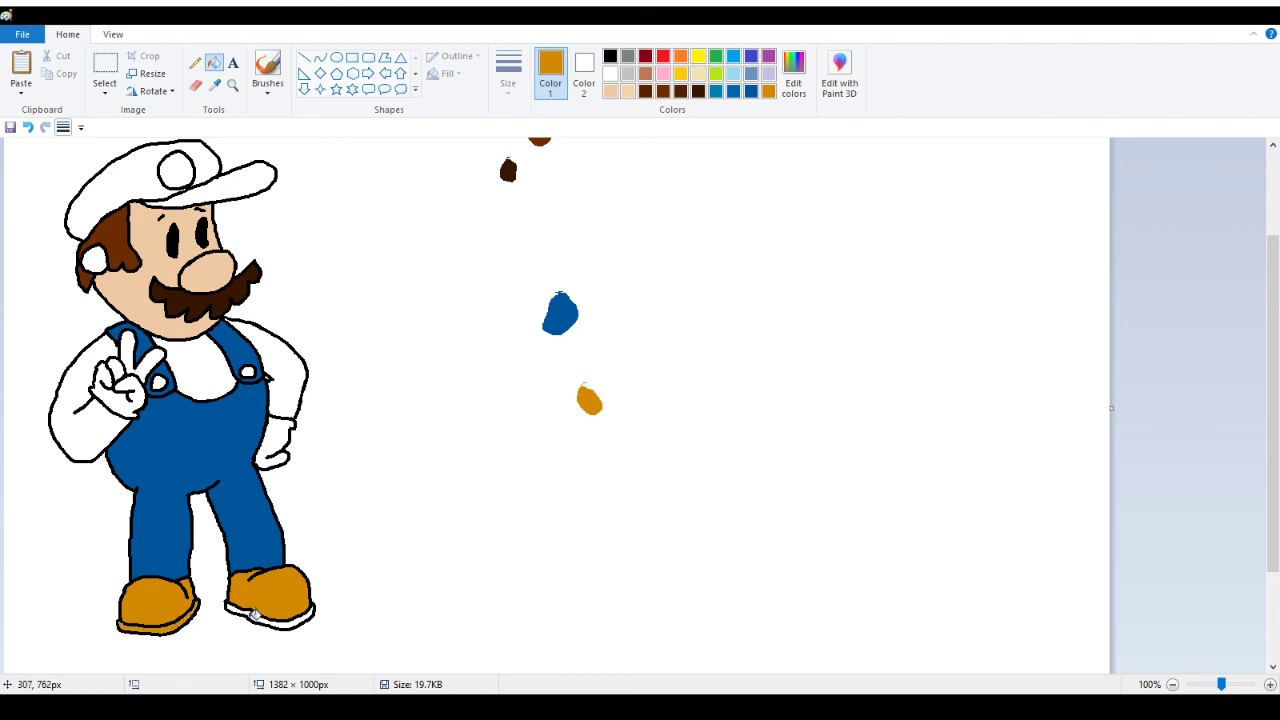
click(255, 612)
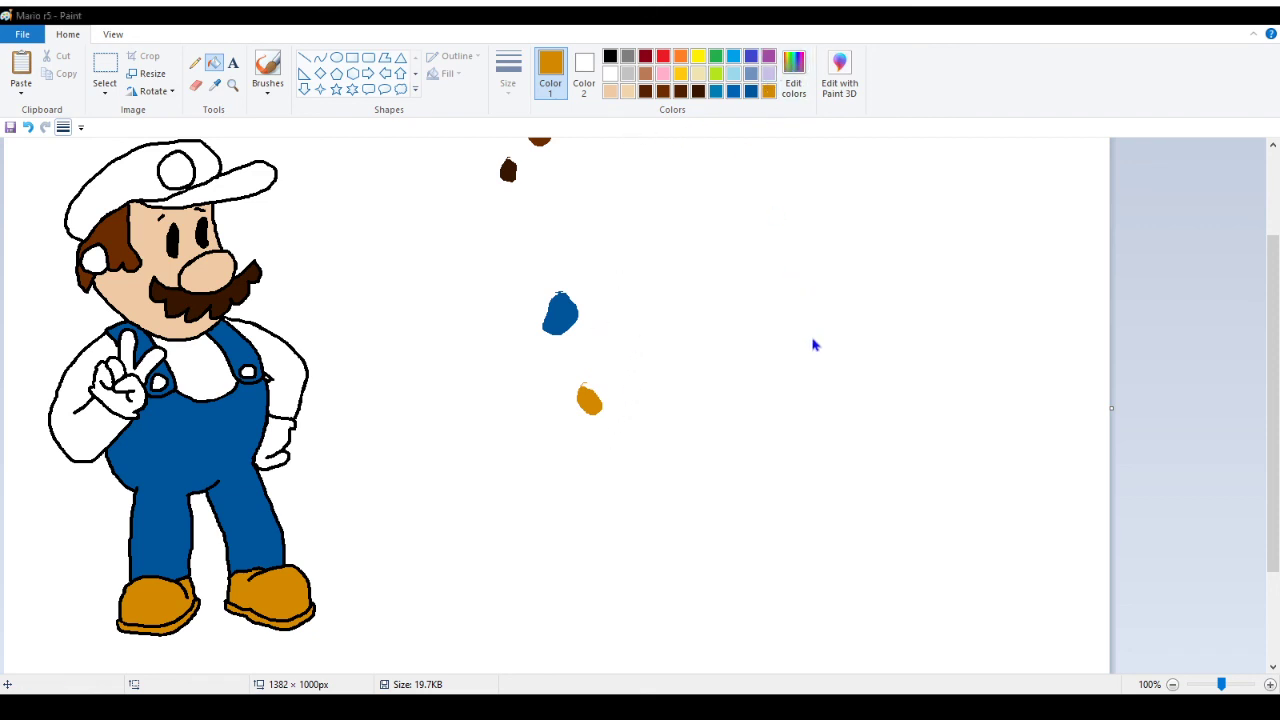
key(Return)
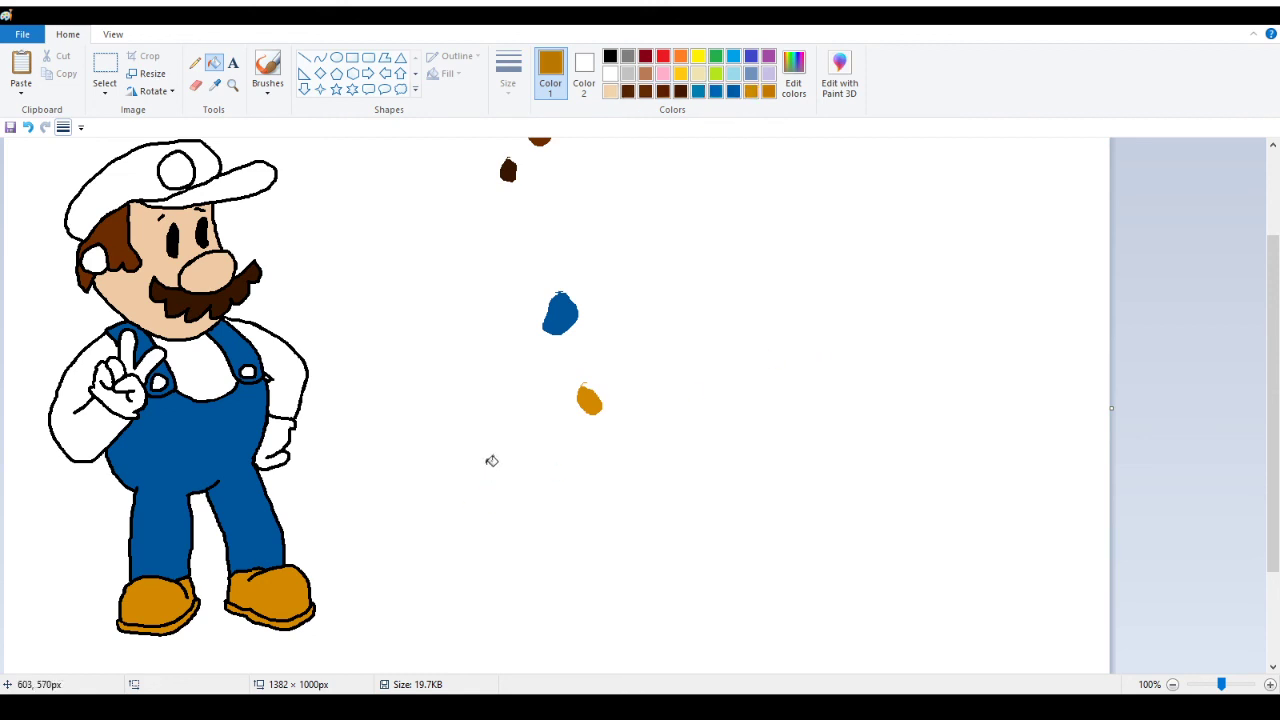
click(240, 610)
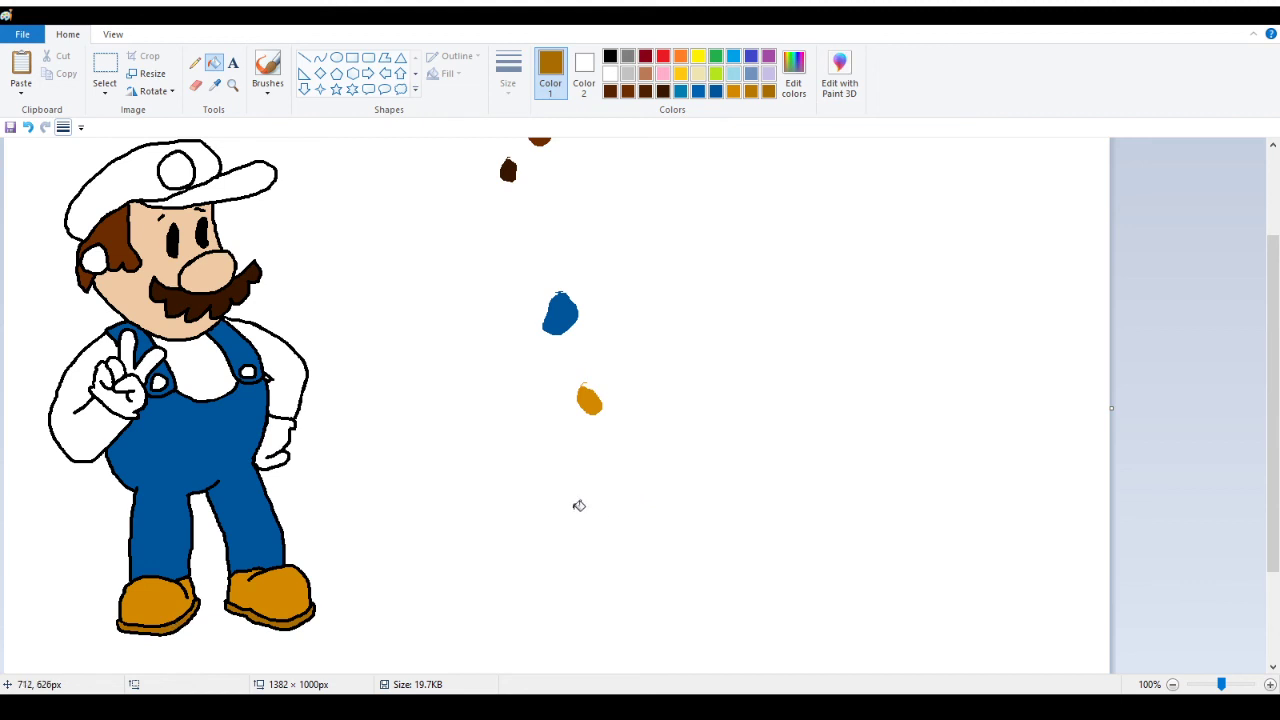
Draw a small swatch below the golden-brown one and fill it with the soles' darker brown
click(196, 64)
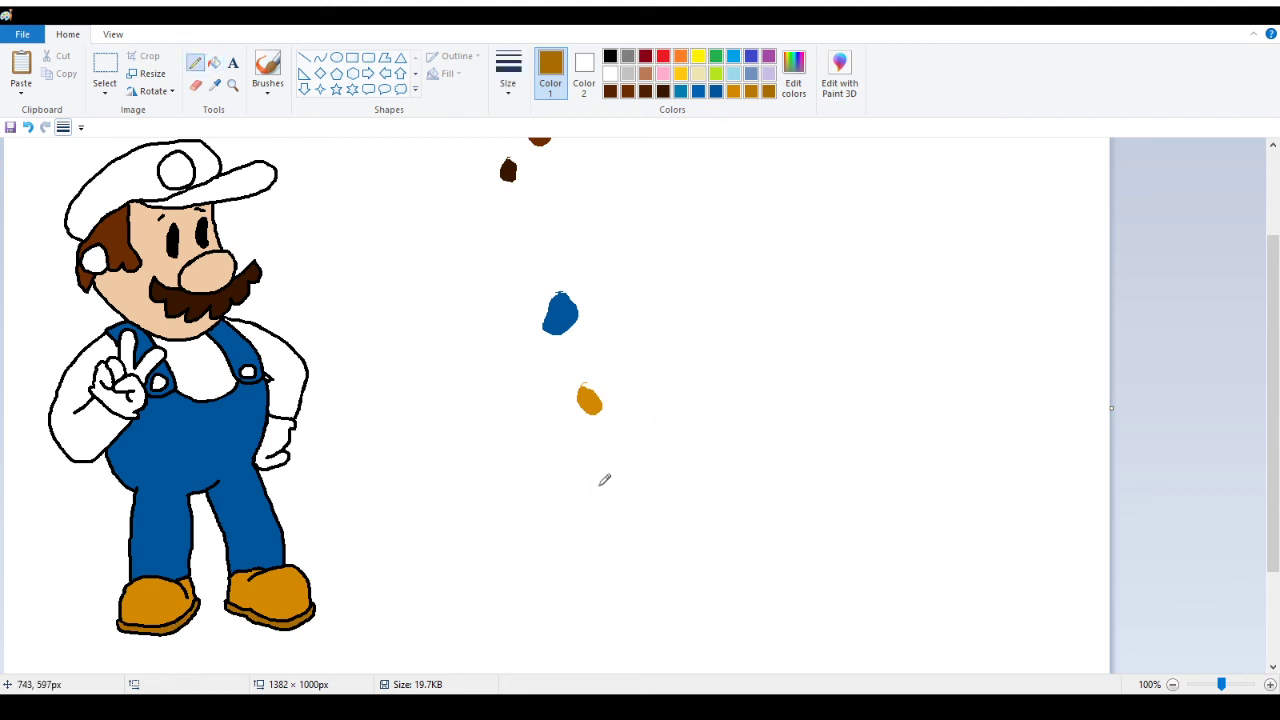
mouse_move(596, 432)
mouse_down()
mouse_move(598, 468)
mouse_move(592, 436)
mouse_up()
click(214, 64)
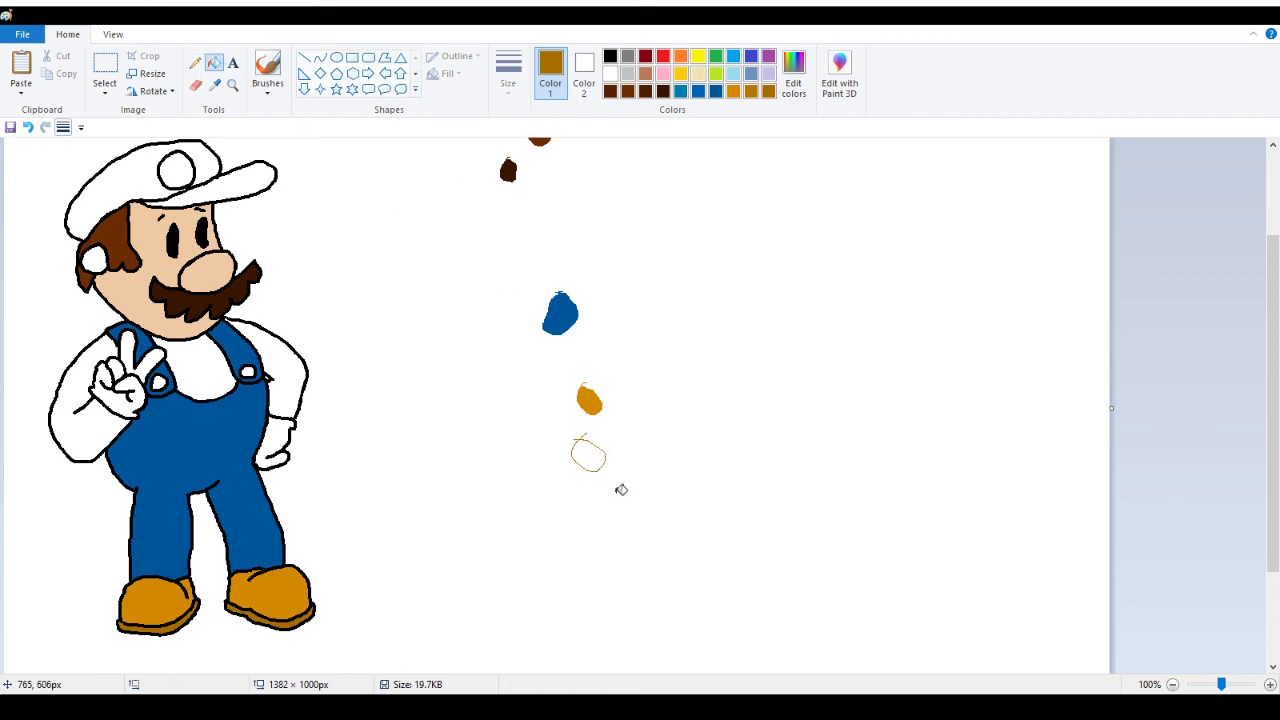
click(594, 455)
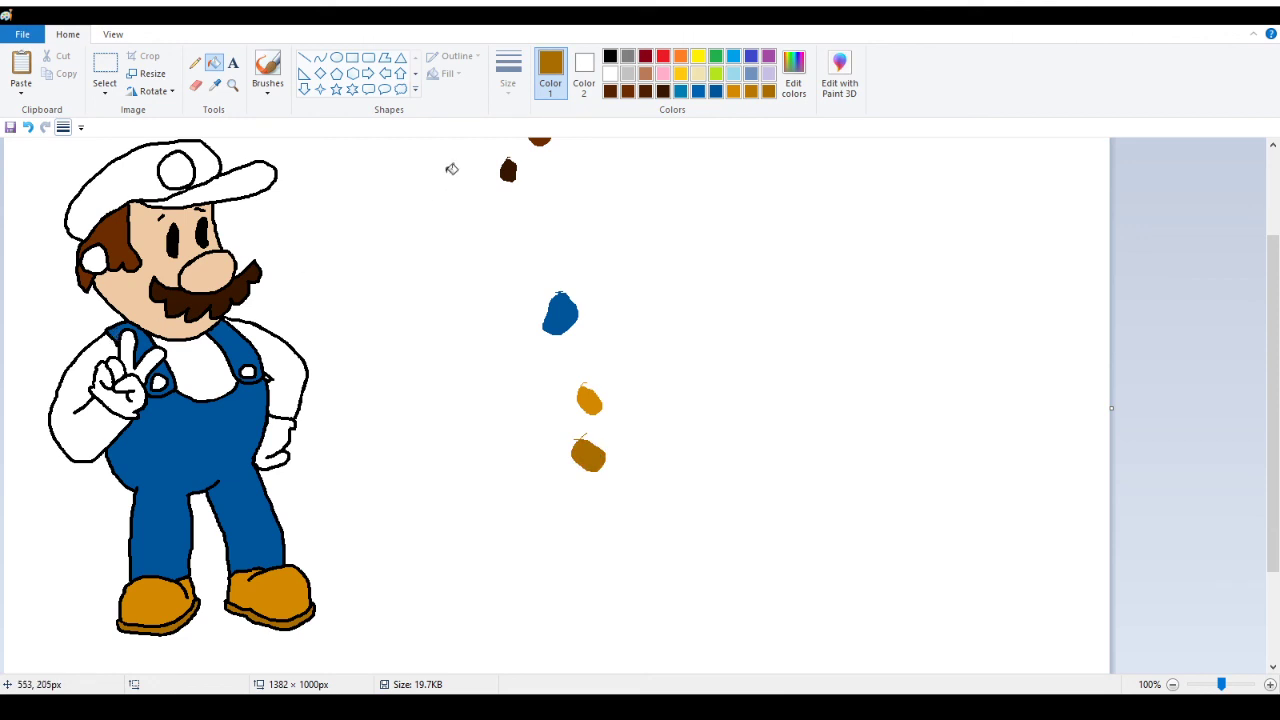
Fill the ear with the skin tone sampled from the face and draw the inner-ear lines in black
click(214, 84)
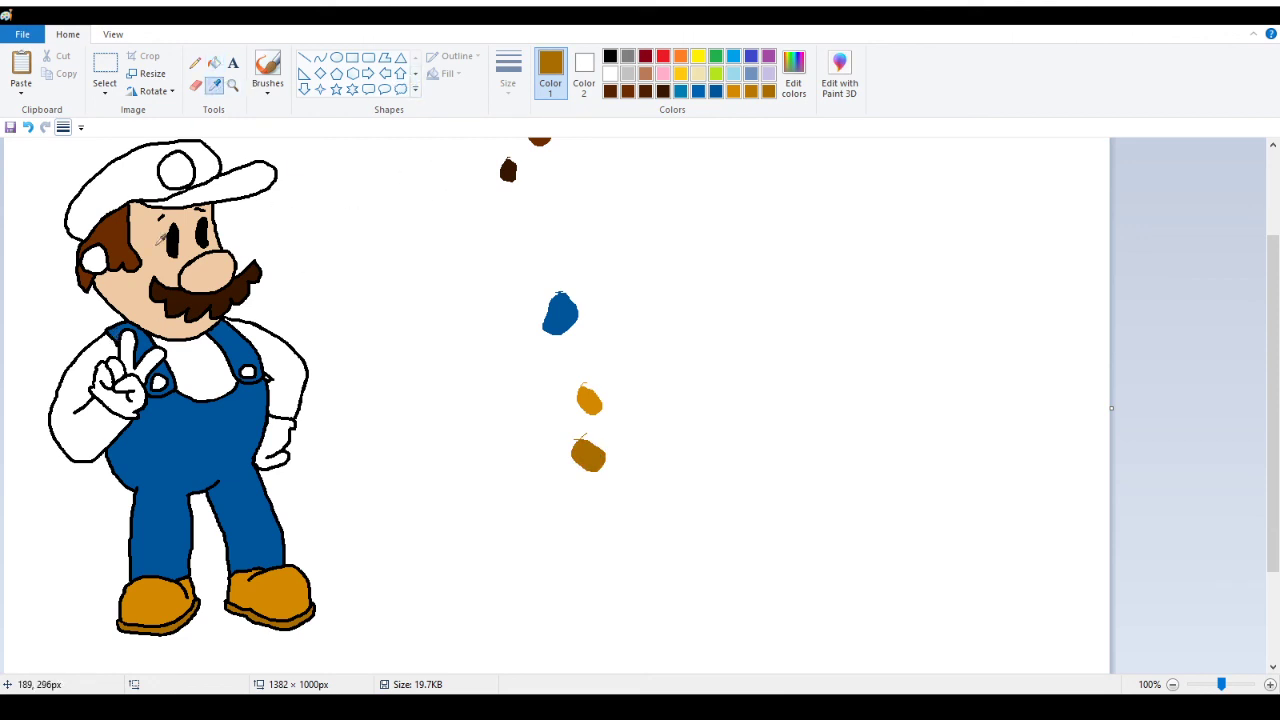
click(123, 257)
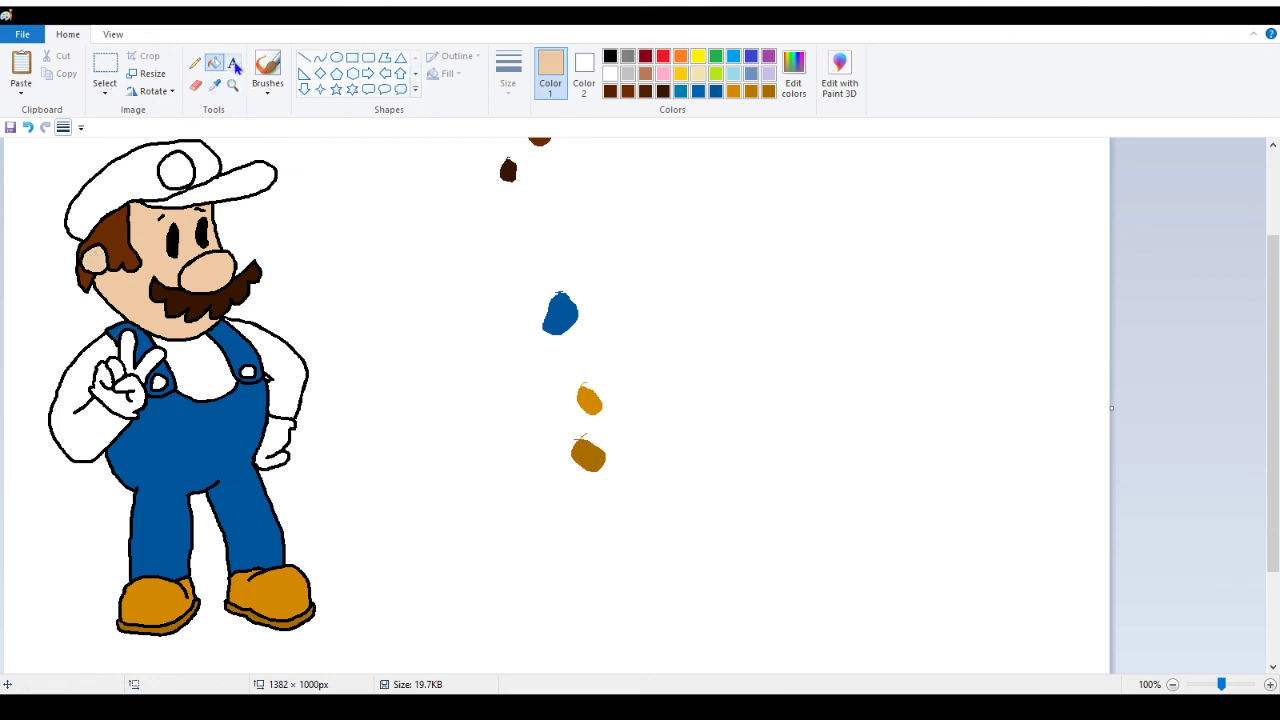
click(195, 62)
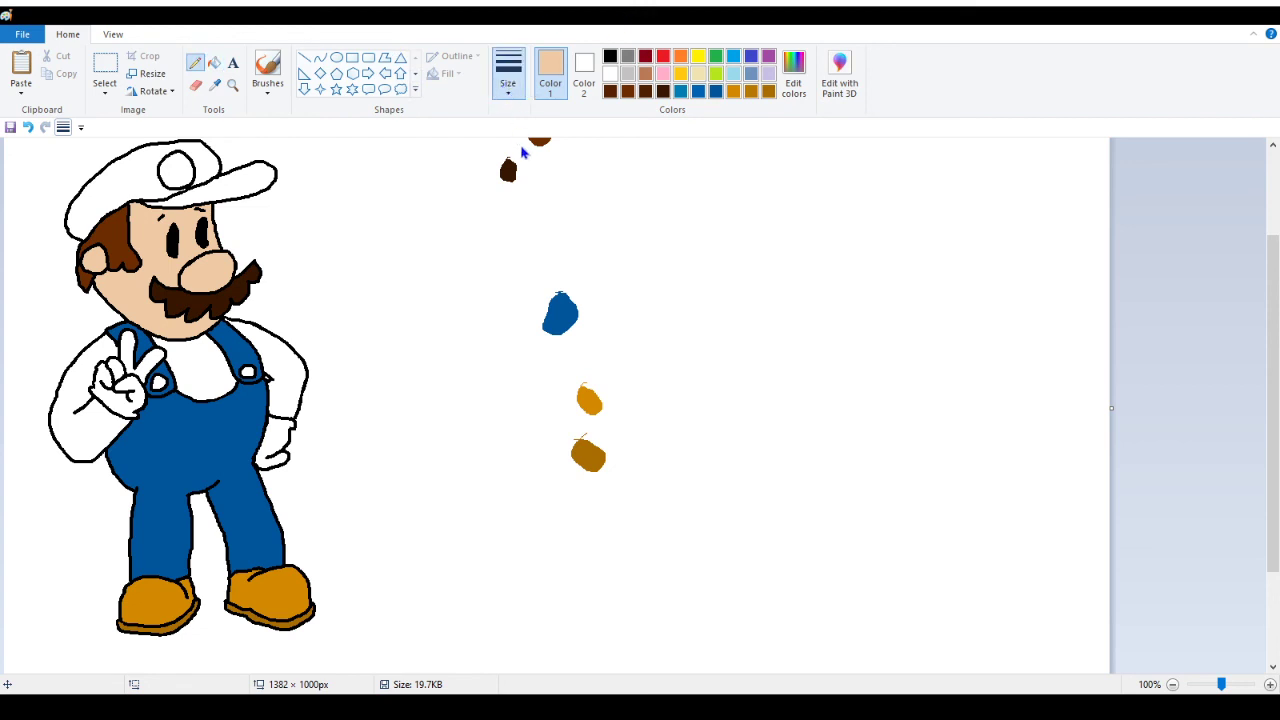
click(611, 57)
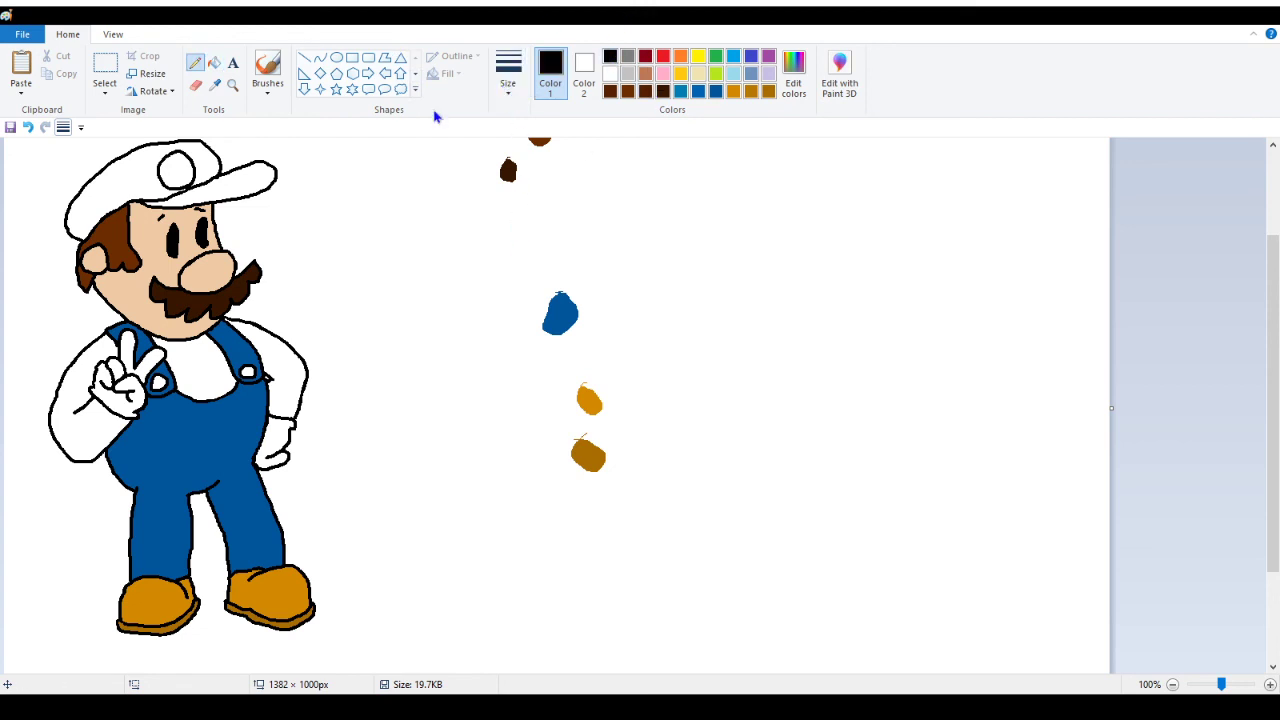
click(232, 85)
click(200, 180)
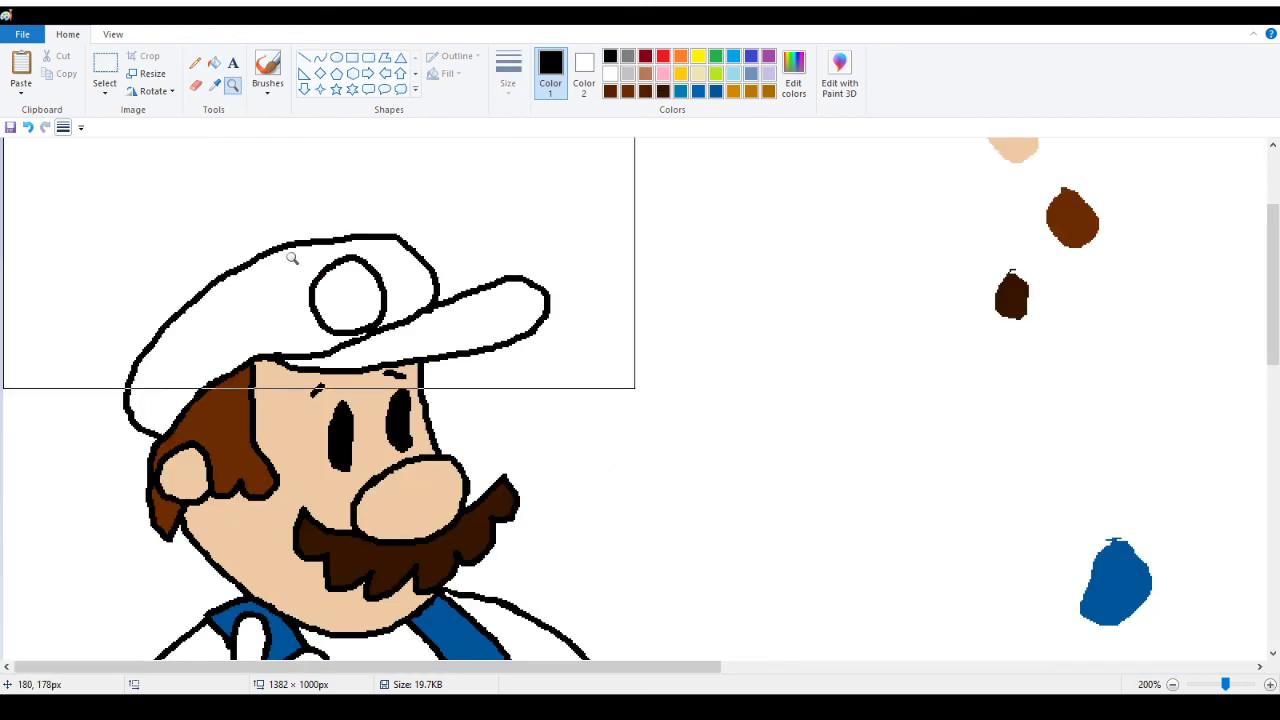
scroll(383, 465, down, 3)
click(195, 62)
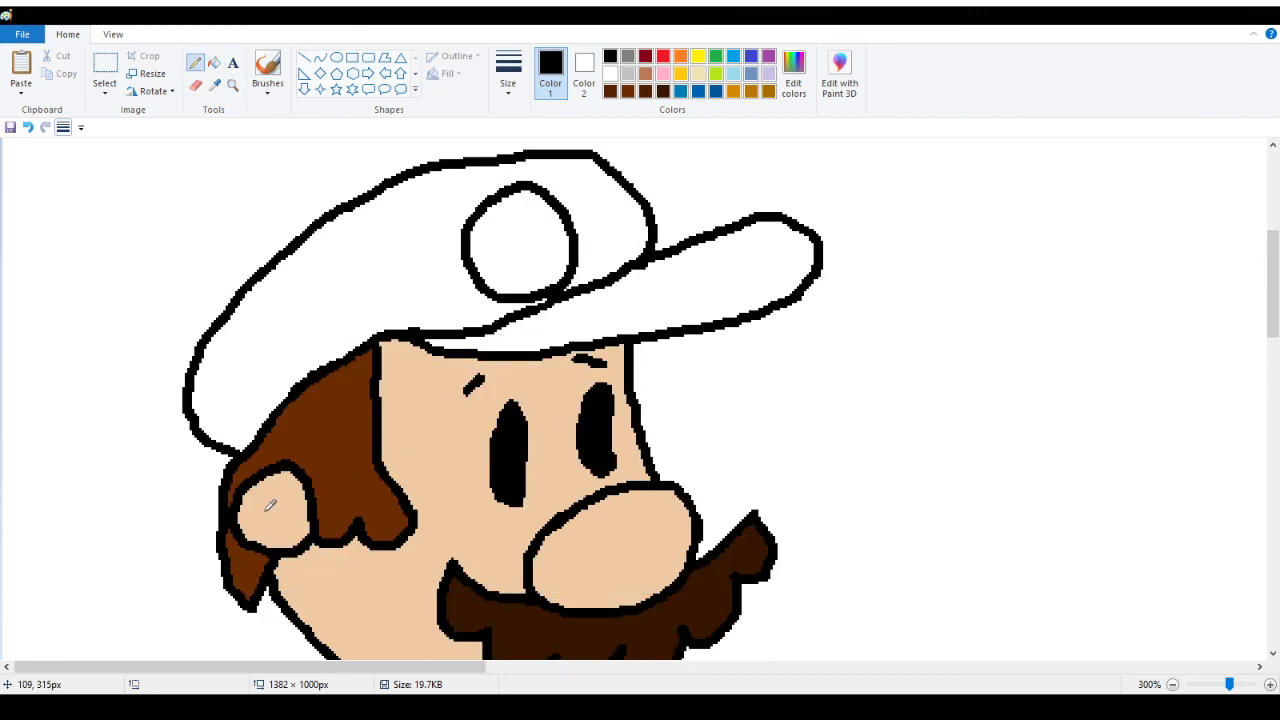
mouse_move(265, 497)
mouse_down()
mouse_move(260, 528)
mouse_move(275, 512)
mouse_move(298, 518)
mouse_up()
click(232, 85)
right_click(250, 235)
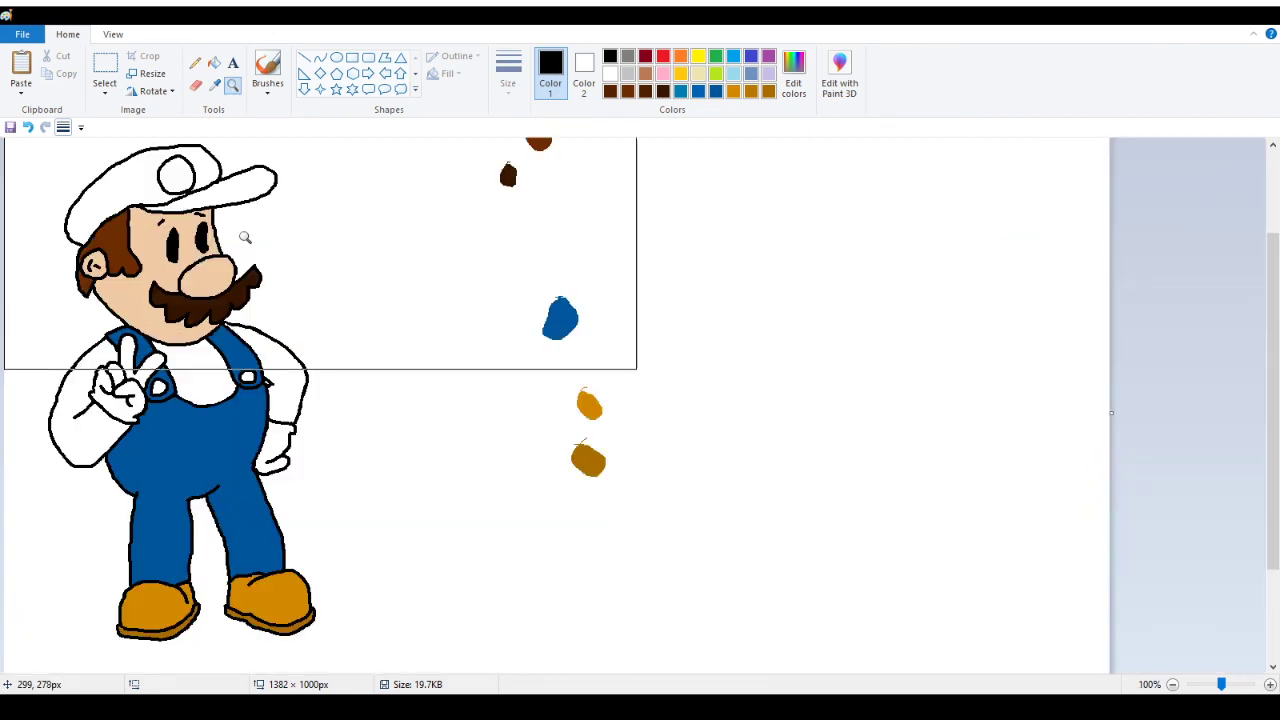
Fill both overall buttons with a custom bright yellow
right_click(420, 334)
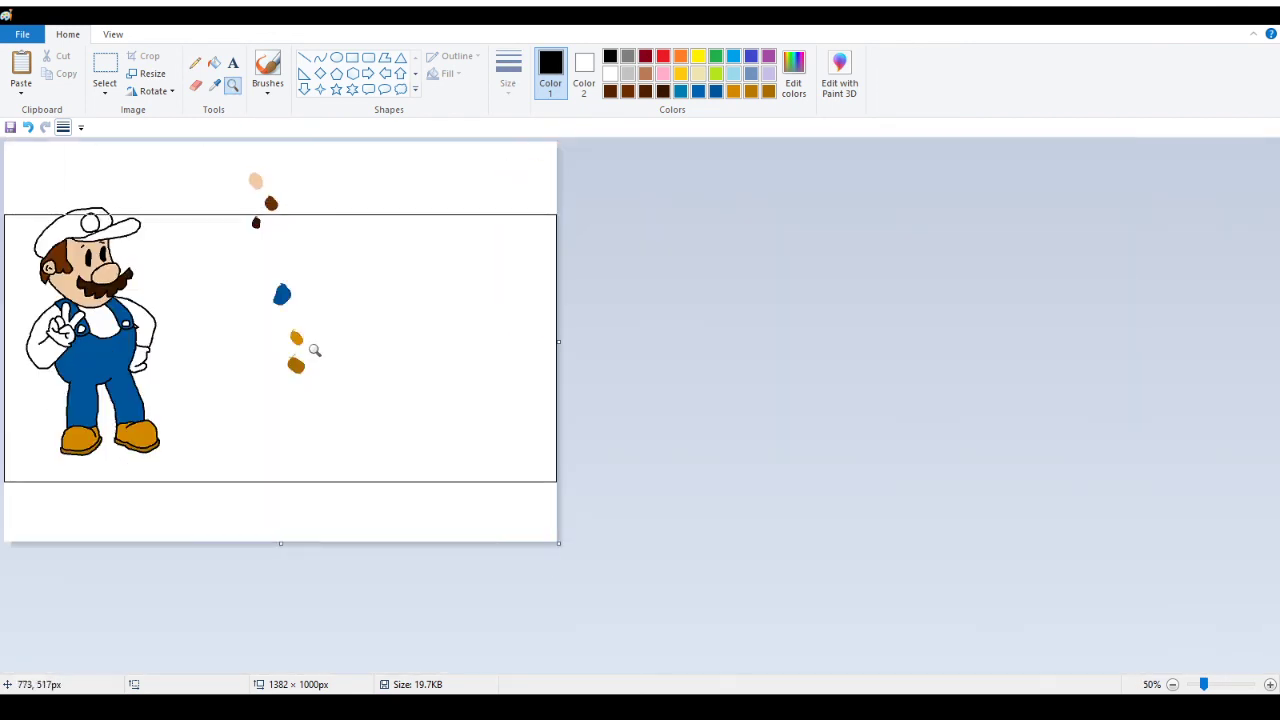
click(375, 355)
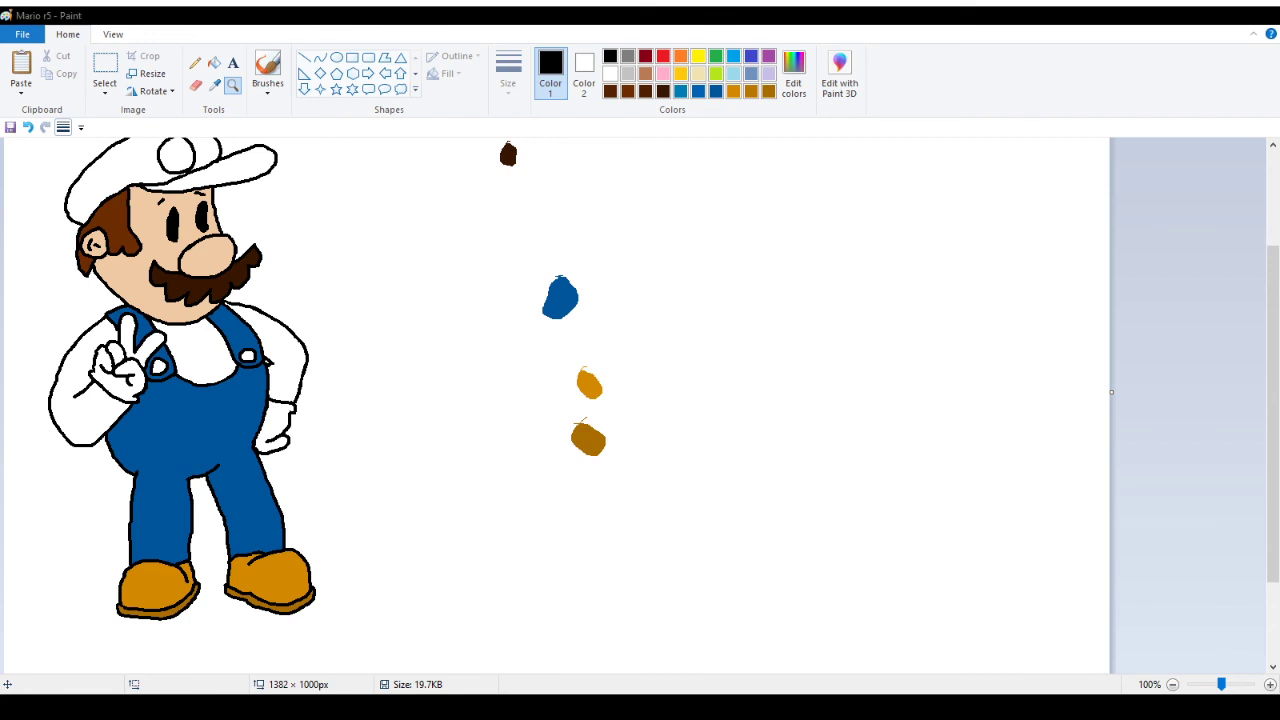
click(699, 57)
click(214, 62)
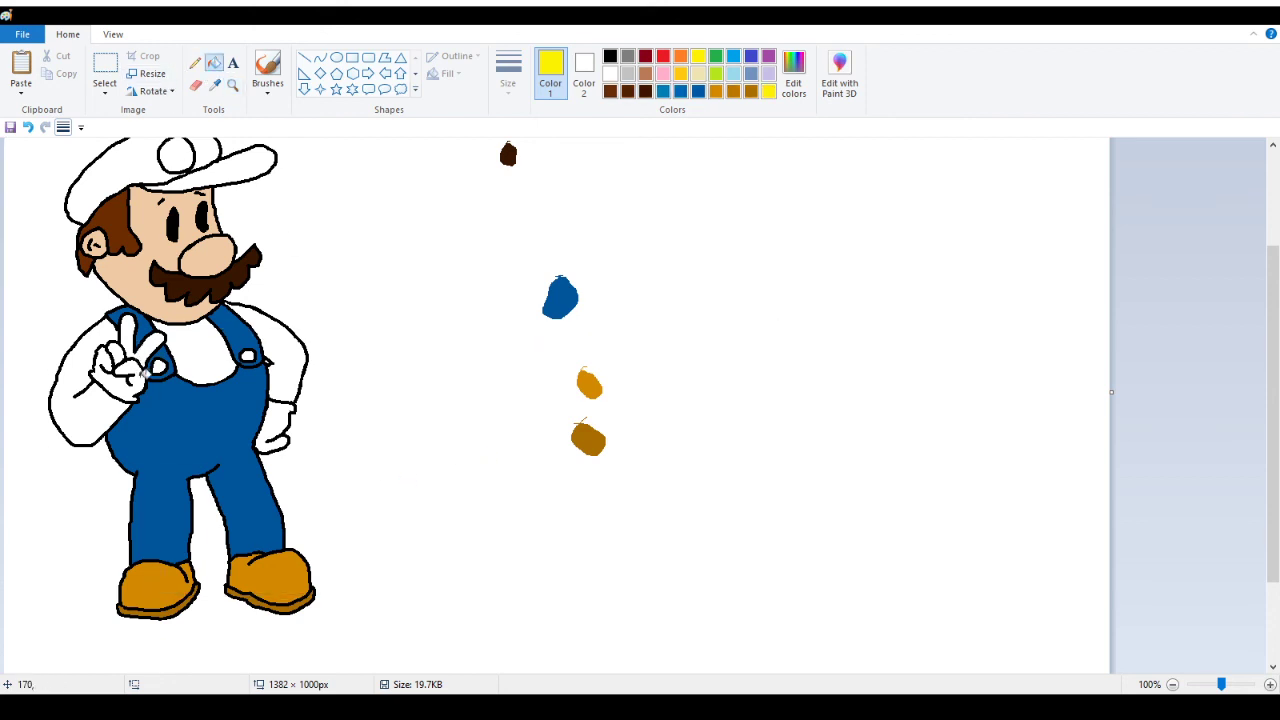
click(158, 367)
click(251, 354)
Draw a small swatch between the blue and golden-brown ones and fill it with the buttons' yellow
click(195, 62)
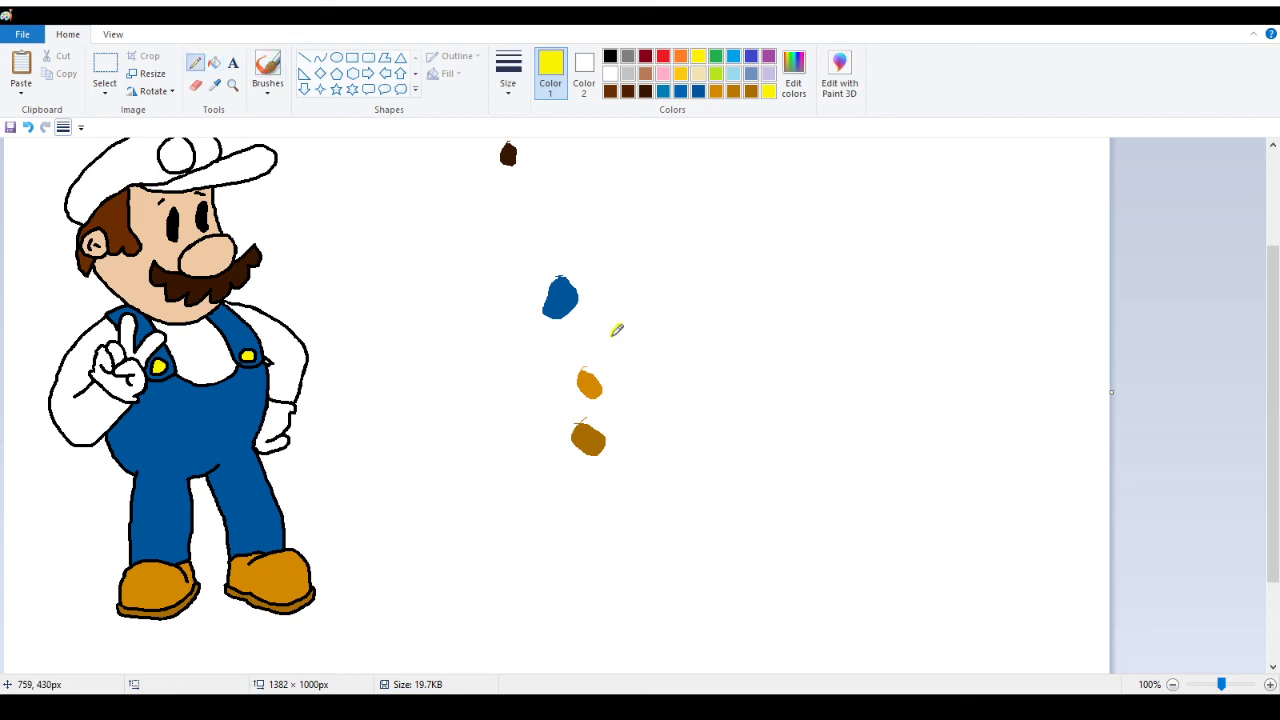
drag(612, 336, 626, 326)
click(214, 62)
click(628, 336)
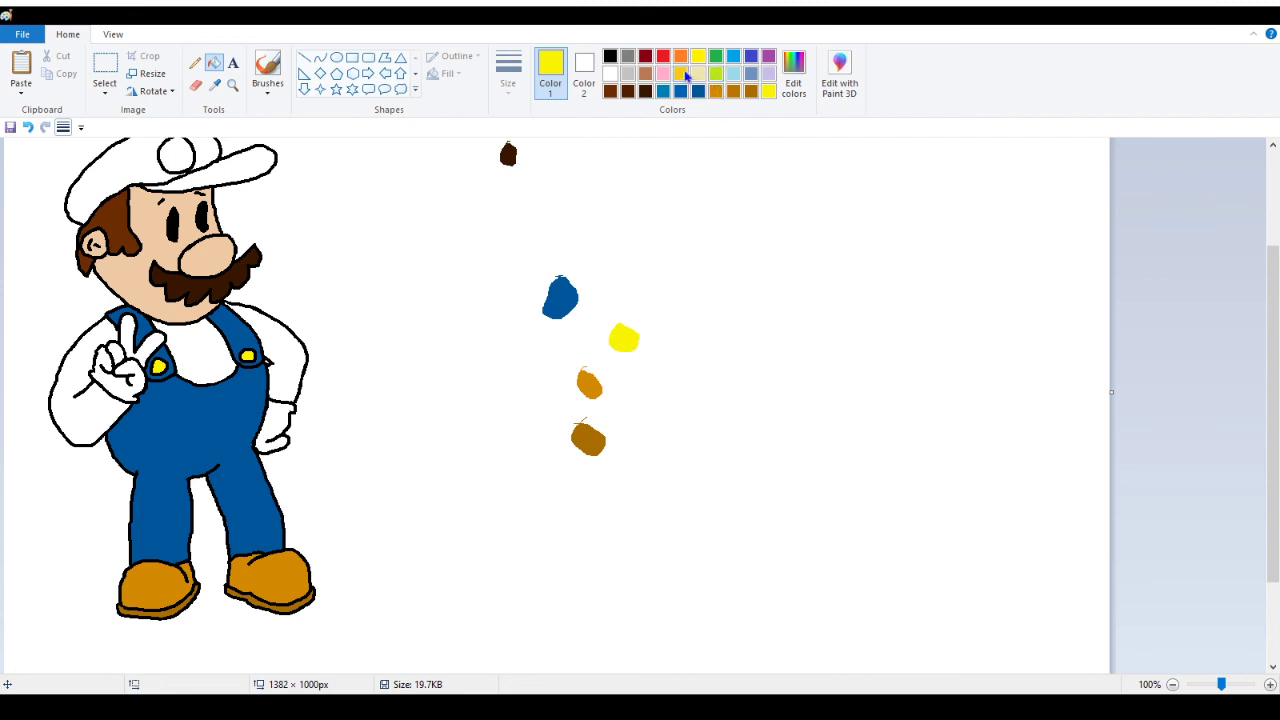
Fill the shirt front, both sleeves, and the cap's crown and brim with a custom bright red
click(663, 57)
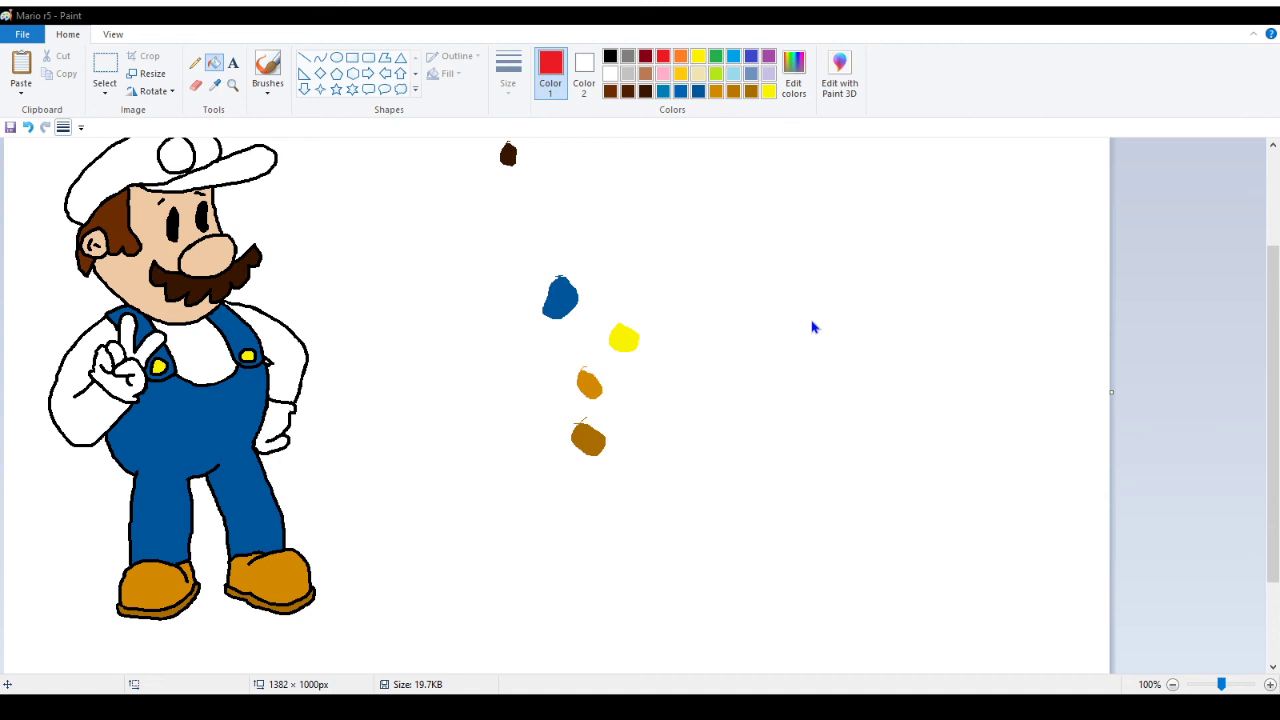
click(186, 361)
click(62, 397)
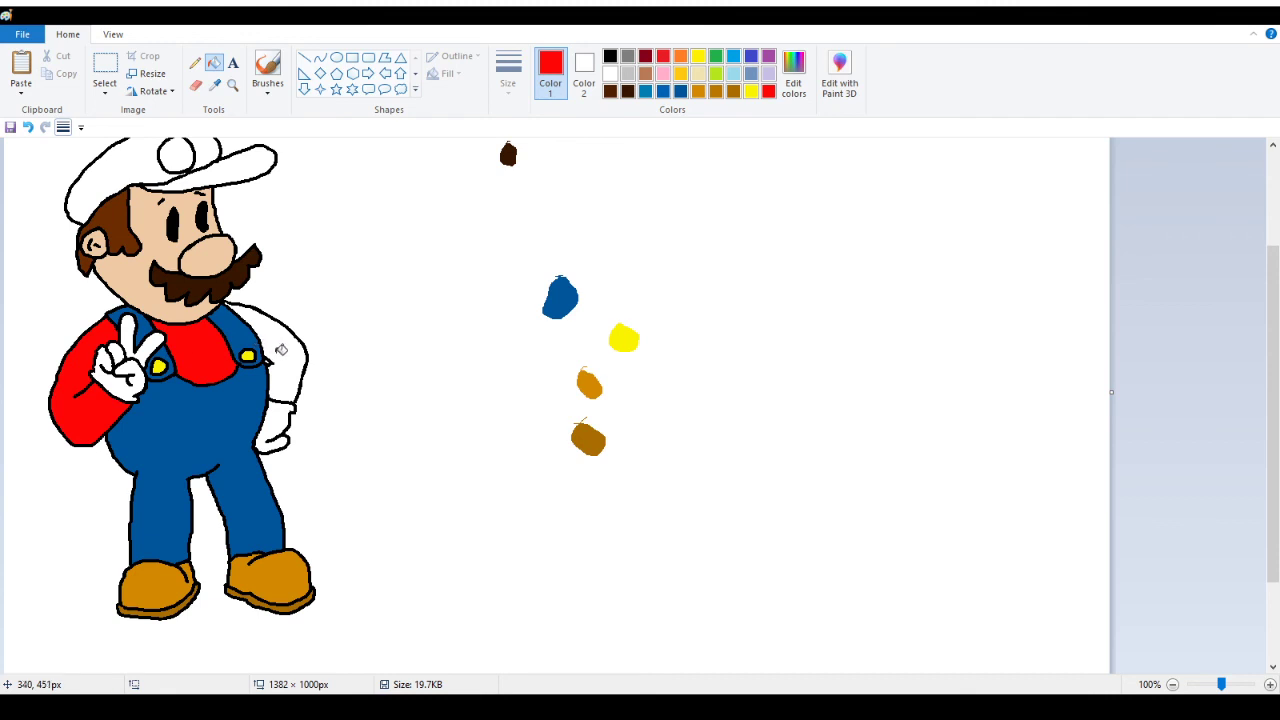
click(281, 349)
click(134, 171)
click(243, 160)
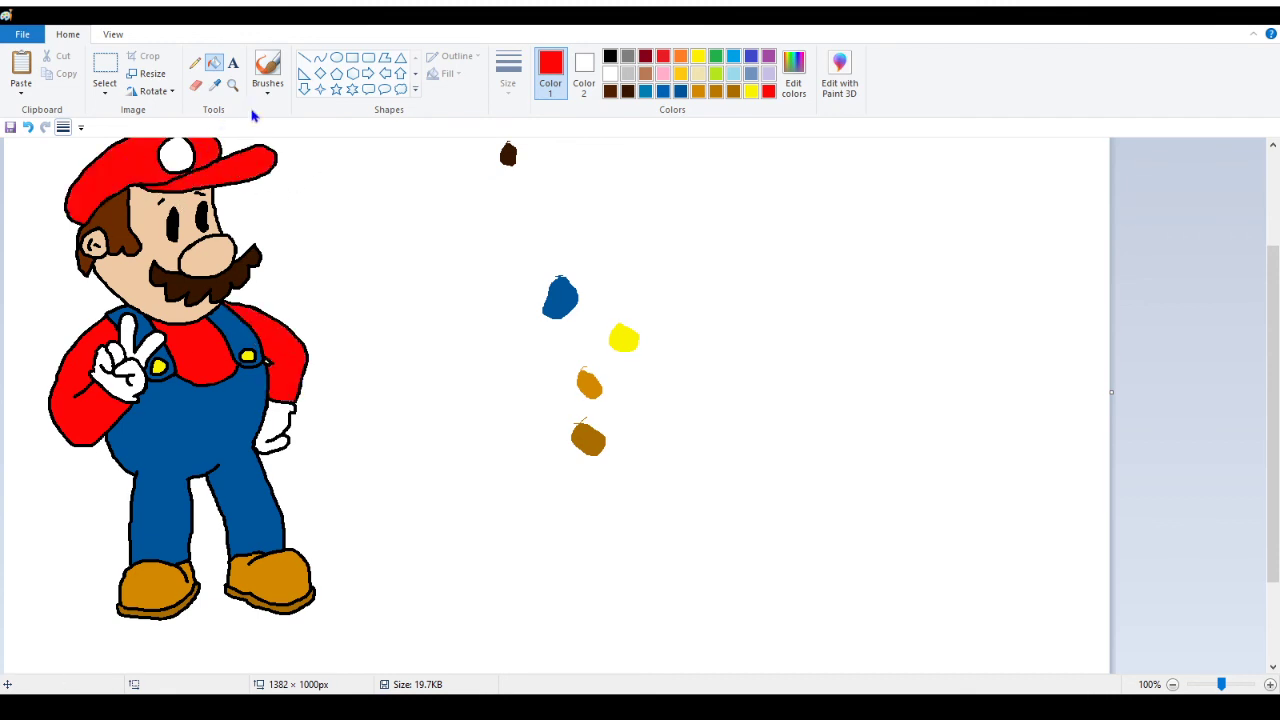
Draw a red M inside the cap's white round emblem at 500% zoom and check the figure at 100%
click(232, 85)
click(197, 171)
click(355, 296)
click(559, 413)
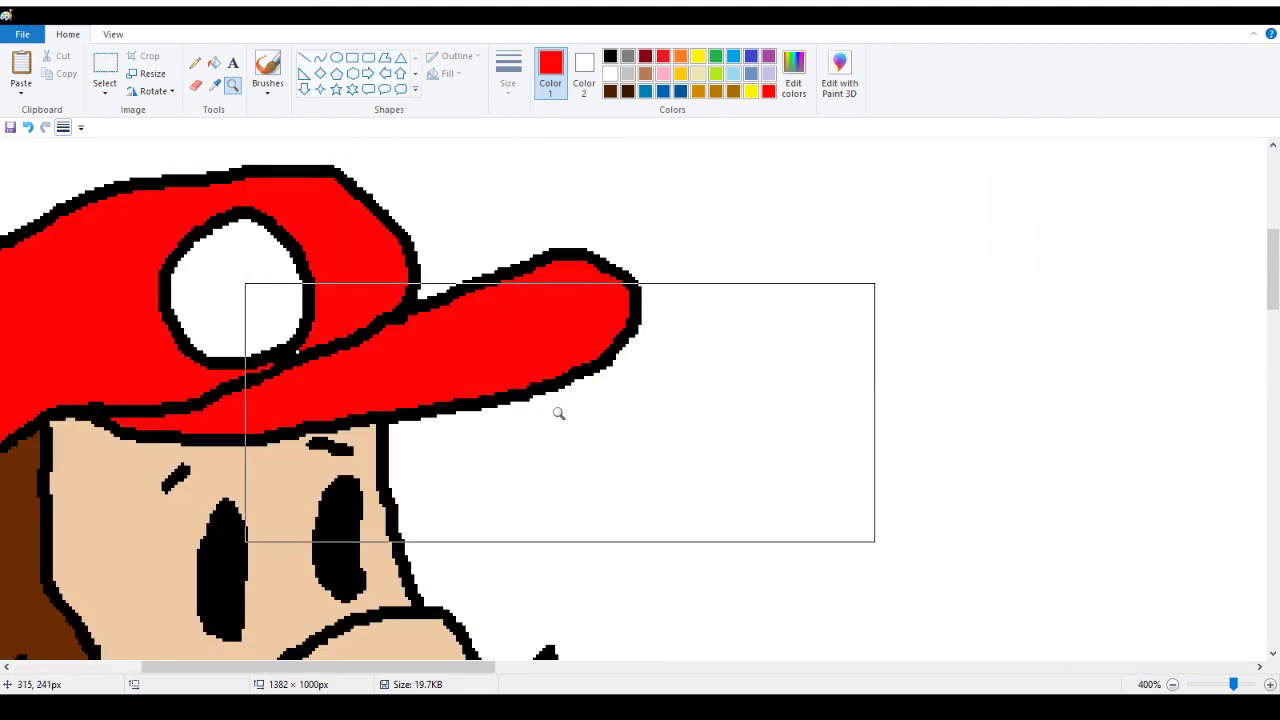
click(559, 413)
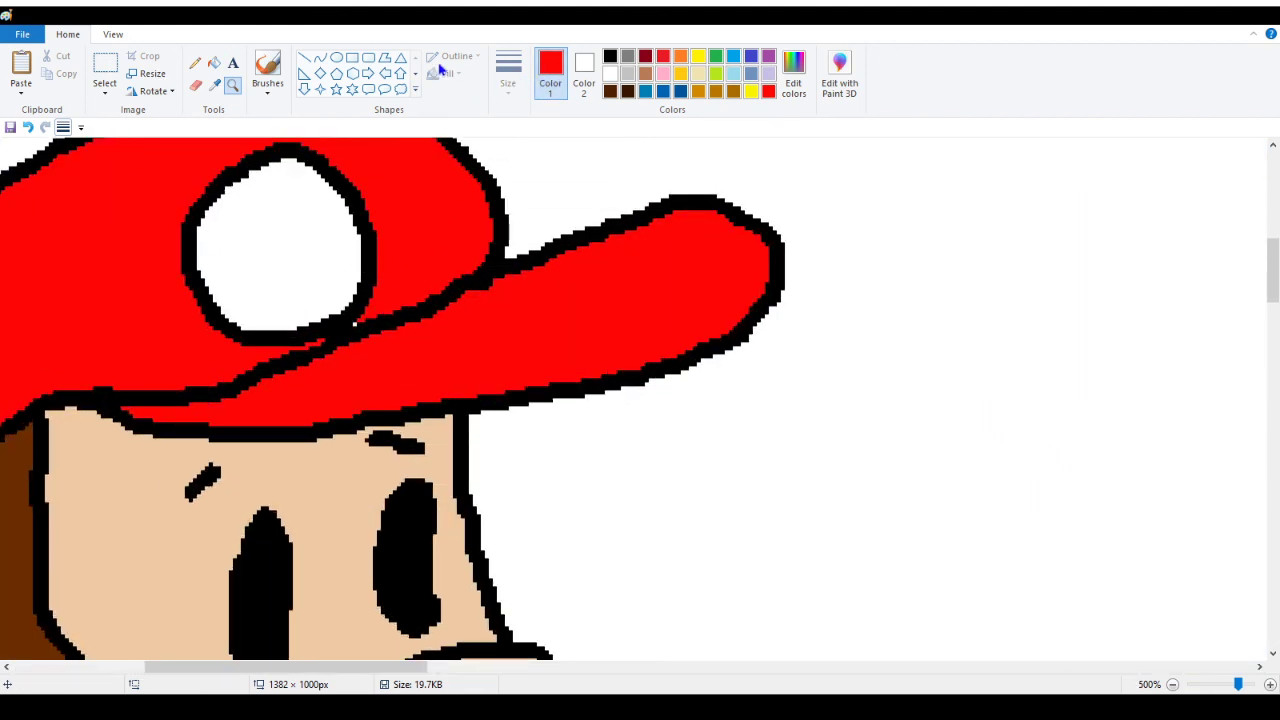
click(195, 62)
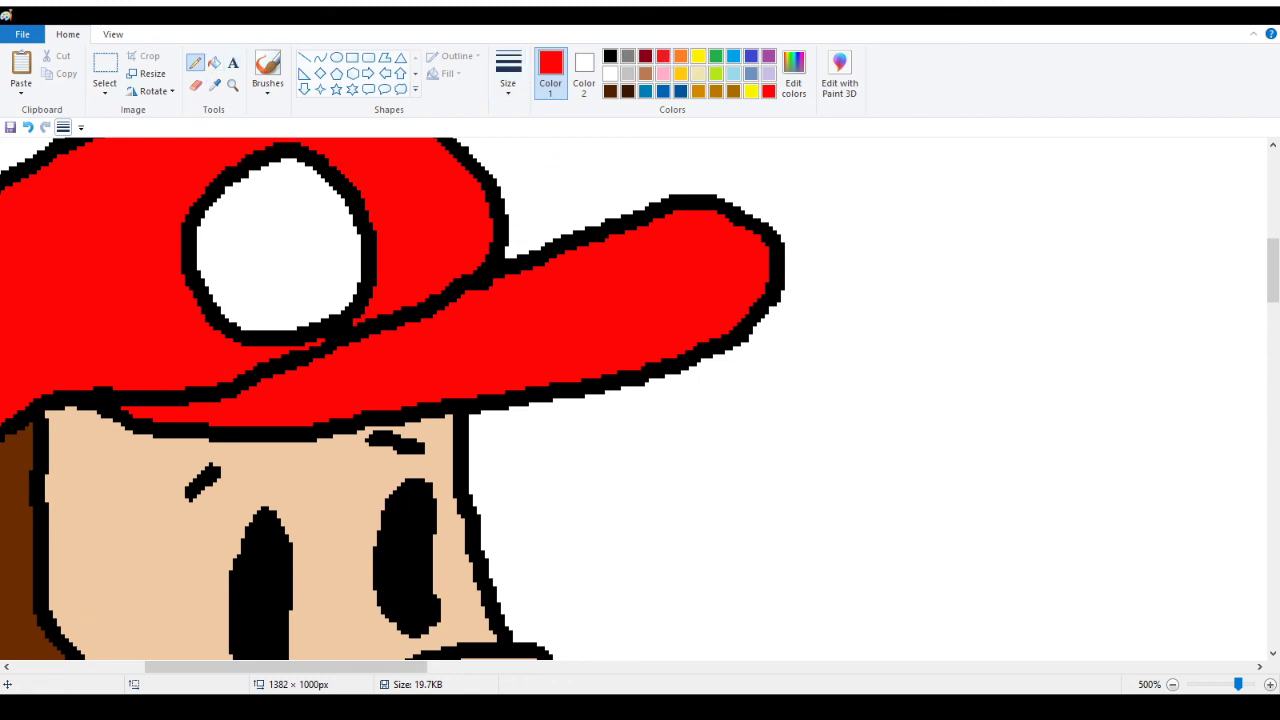
click(221, 294)
mouse_move(221, 294)
mouse_down()
mouse_move(228, 224)
mouse_move(275, 240)
mouse_move(293, 198)
mouse_move(354, 234)
mouse_up()
click(232, 85)
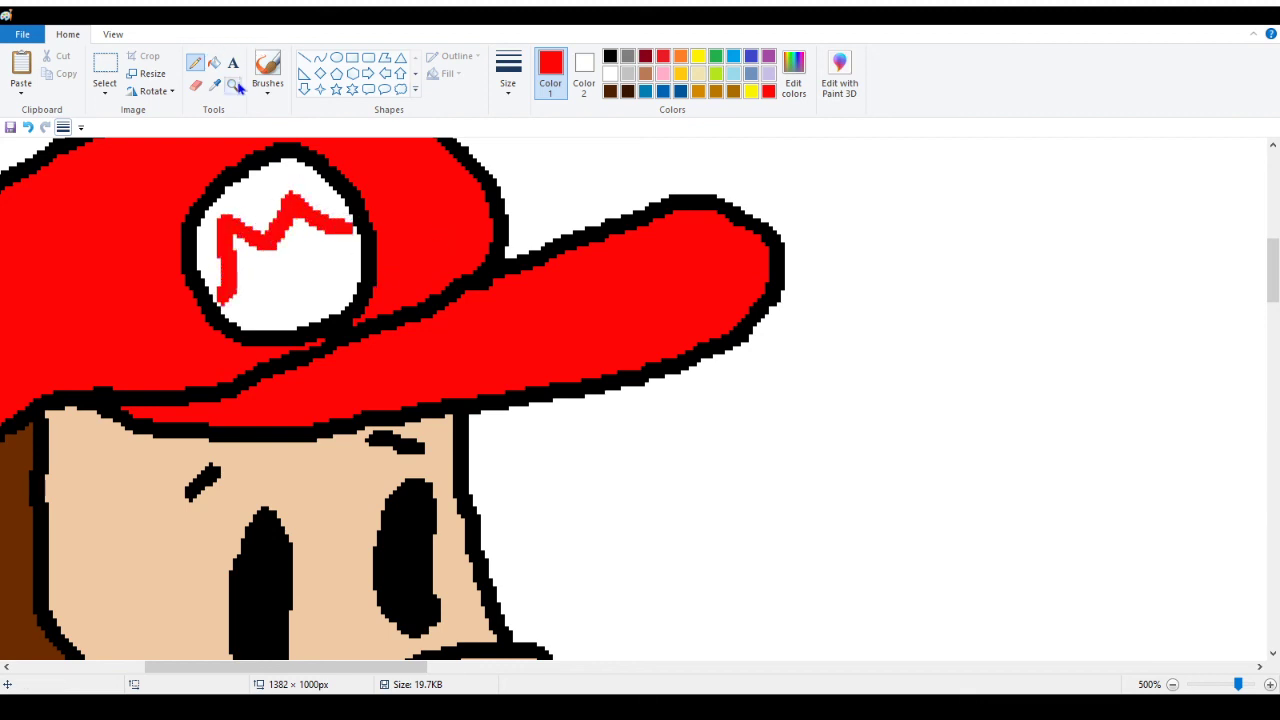
right_click(63, 237)
right_click(31, 243)
scroll(31, 243, up, 3)
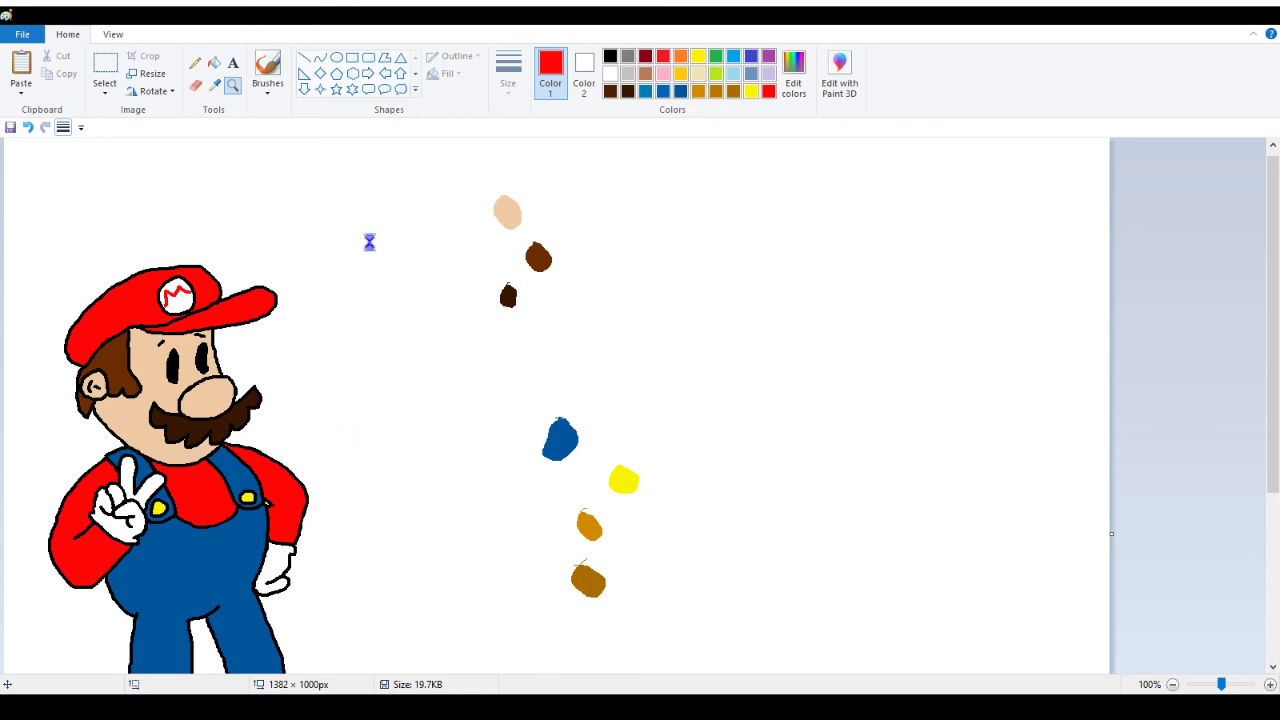
Undo the cap emblem's M and redraw it freehand in red inside the white circle
click(195, 62)
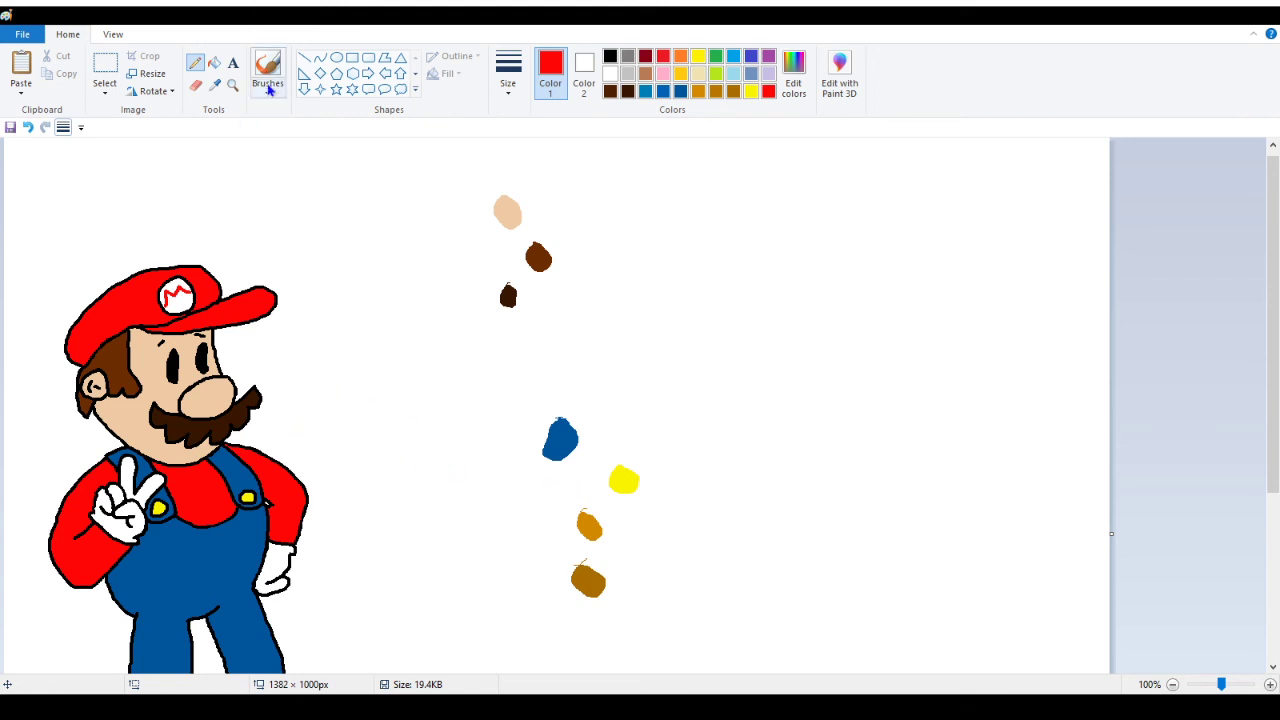
click(232, 85)
click(234, 240)
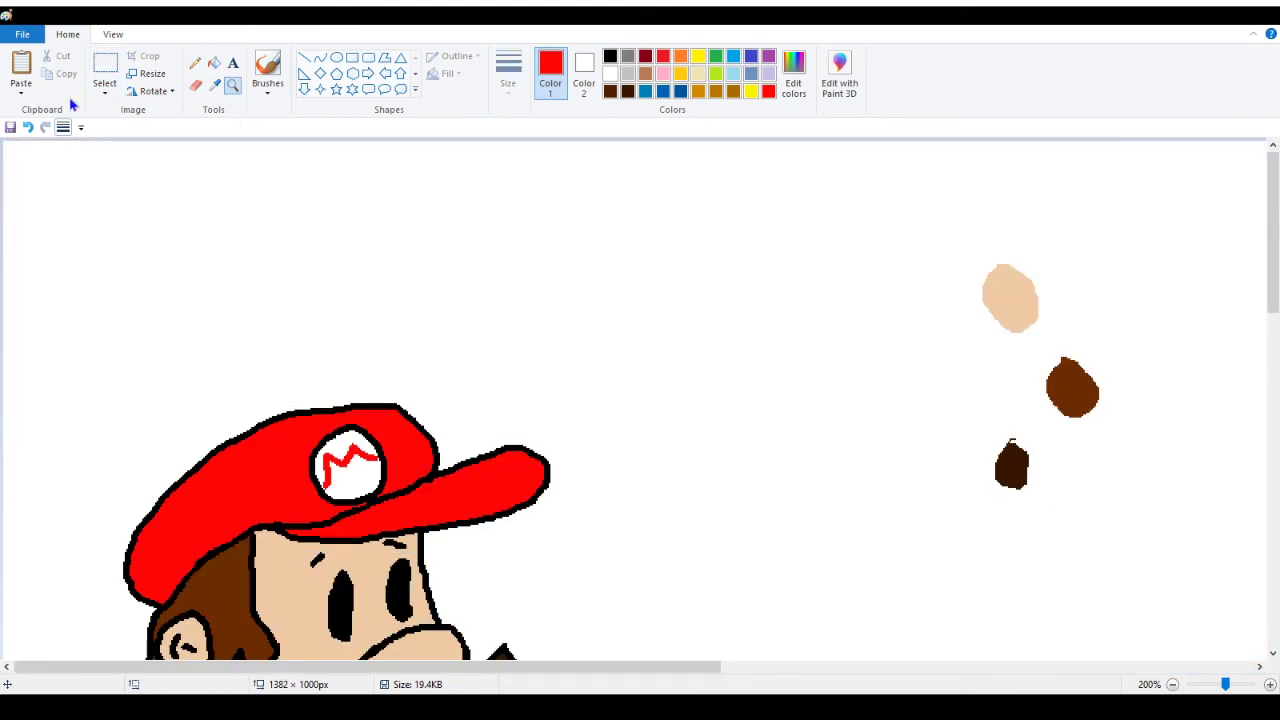
click(28, 127)
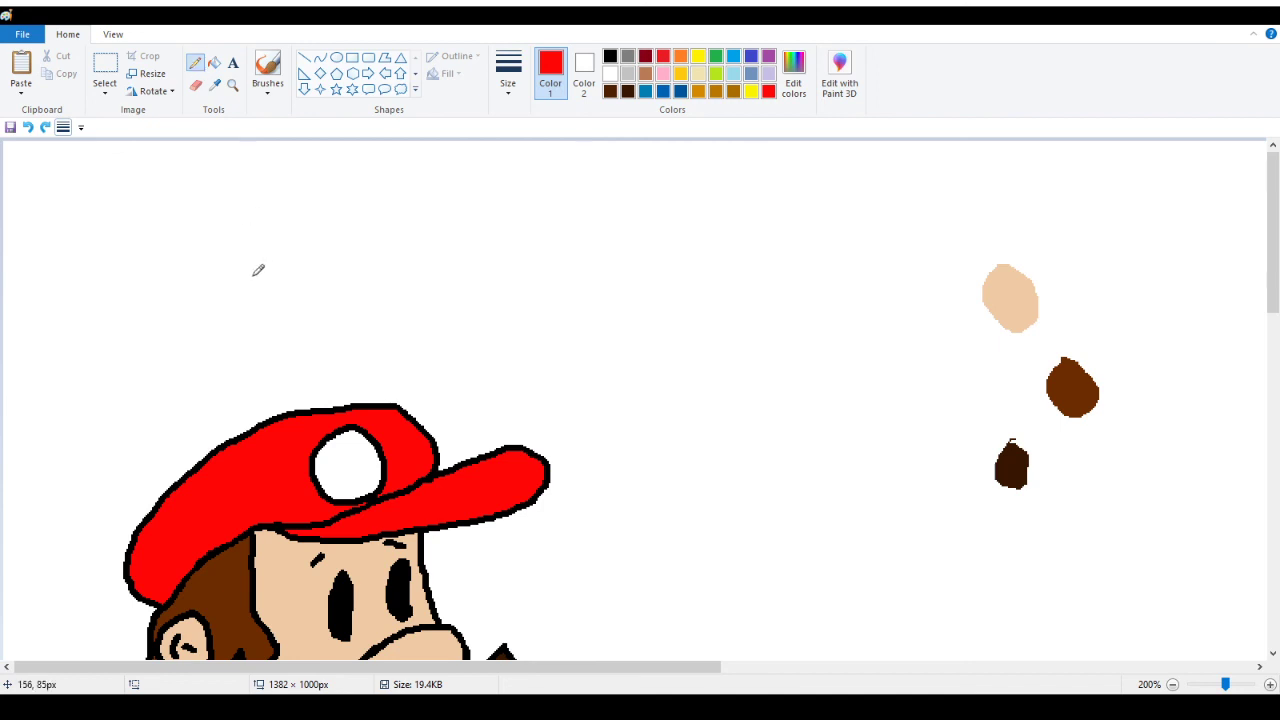
mouse_move(328, 488)
mouse_down()
mouse_move(333, 448)
mouse_move(354, 458)
mouse_move(356, 438)
mouse_move(380, 456)
mouse_move(381, 488)
mouse_up()
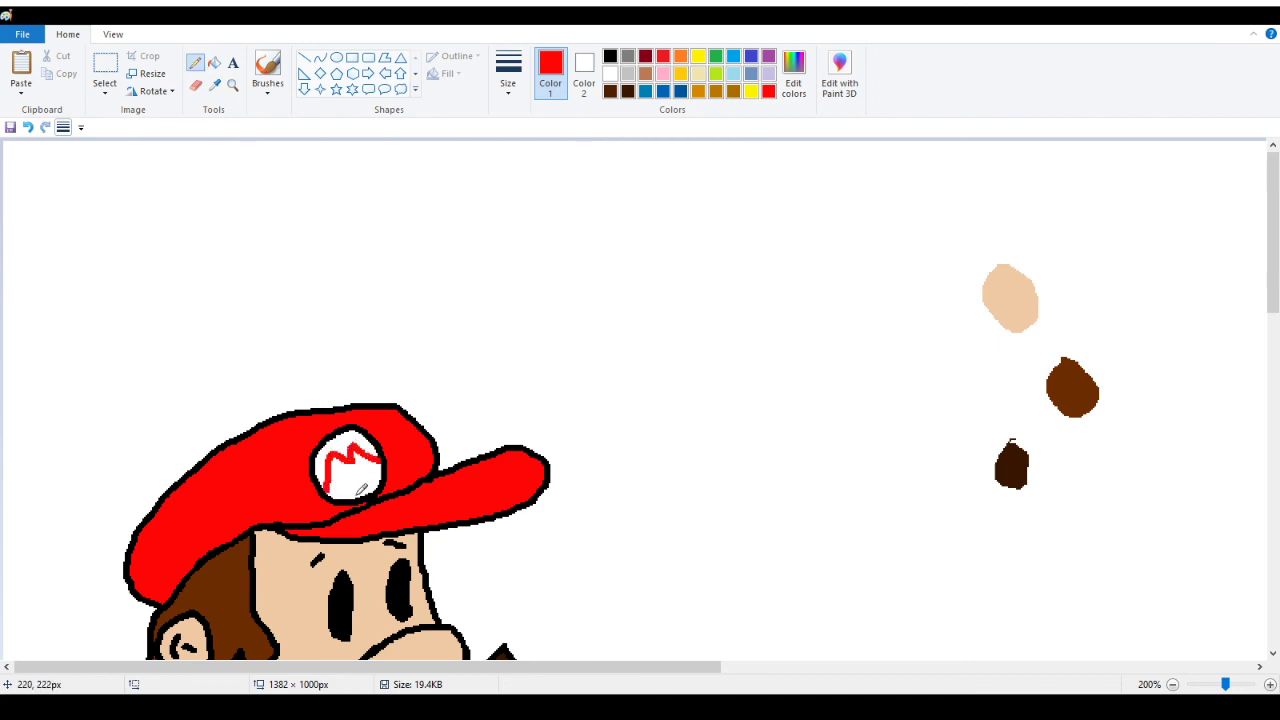
Extend the middle peak of the emblem's red M upward with the Pencil
click(232, 85)
click(414, 472)
click(500, 350)
click(360, 315)
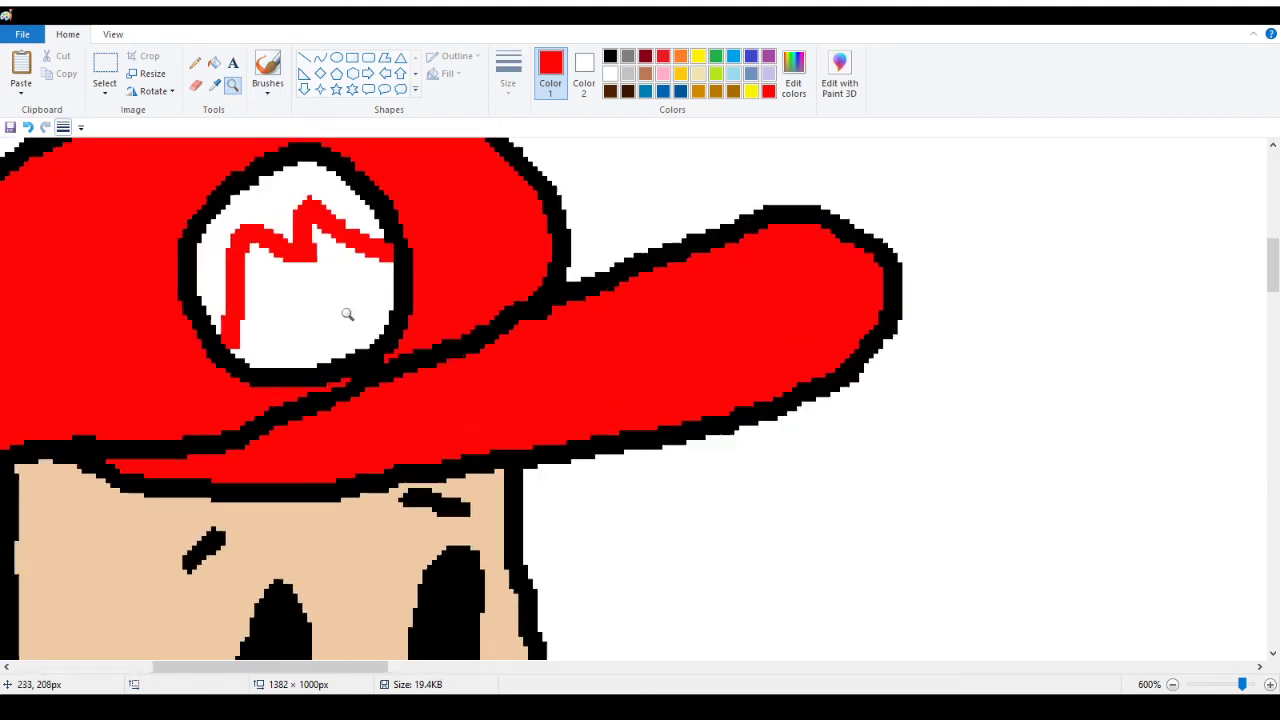
click(374, 303)
click(424, 294)
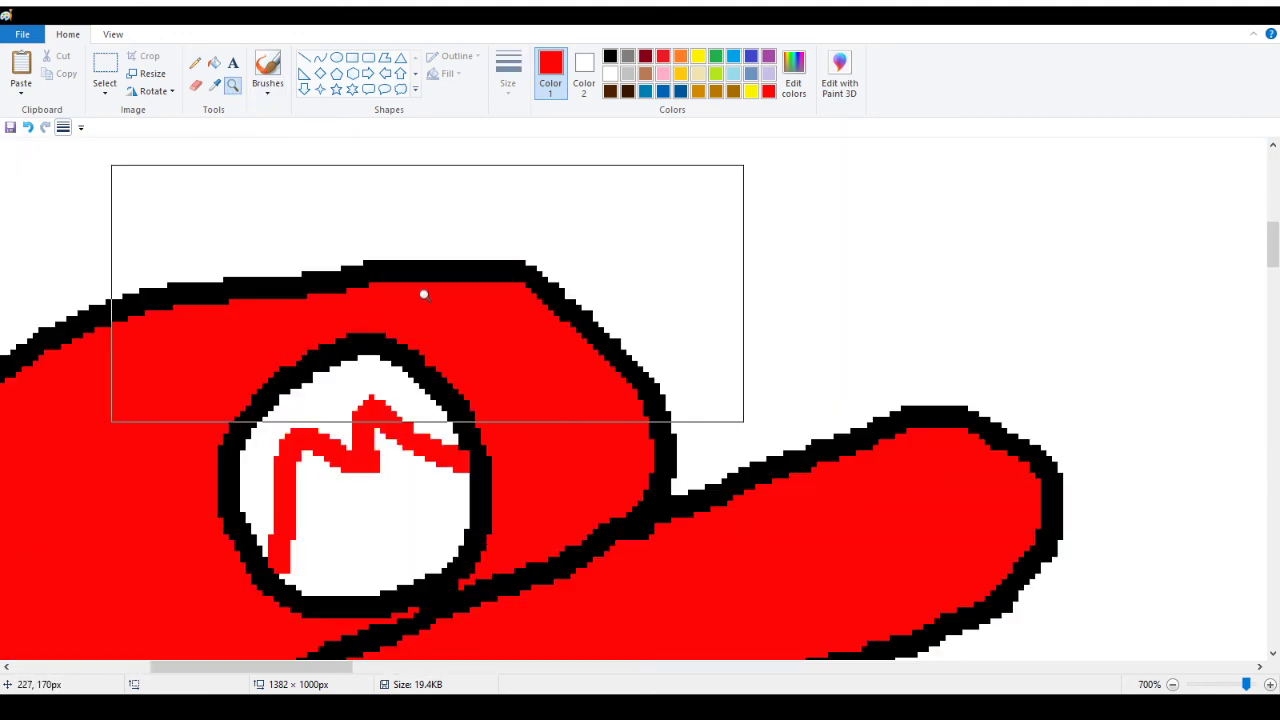
click(410, 434)
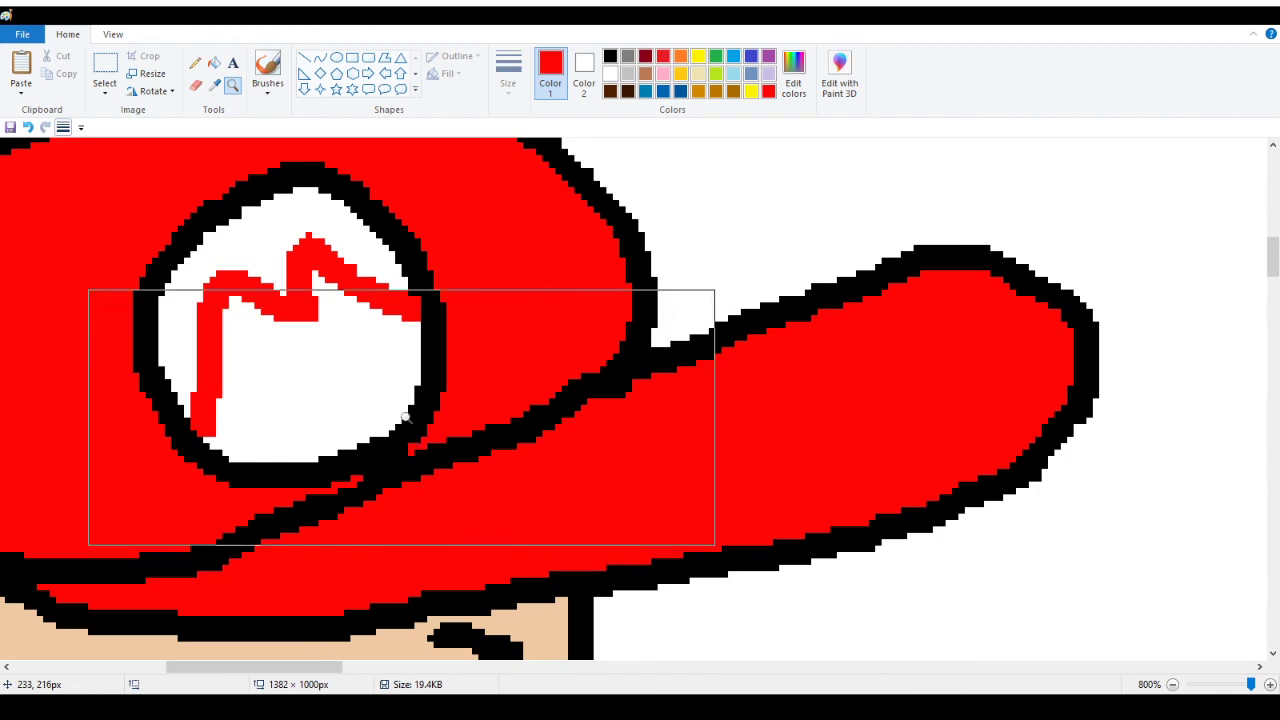
click(196, 64)
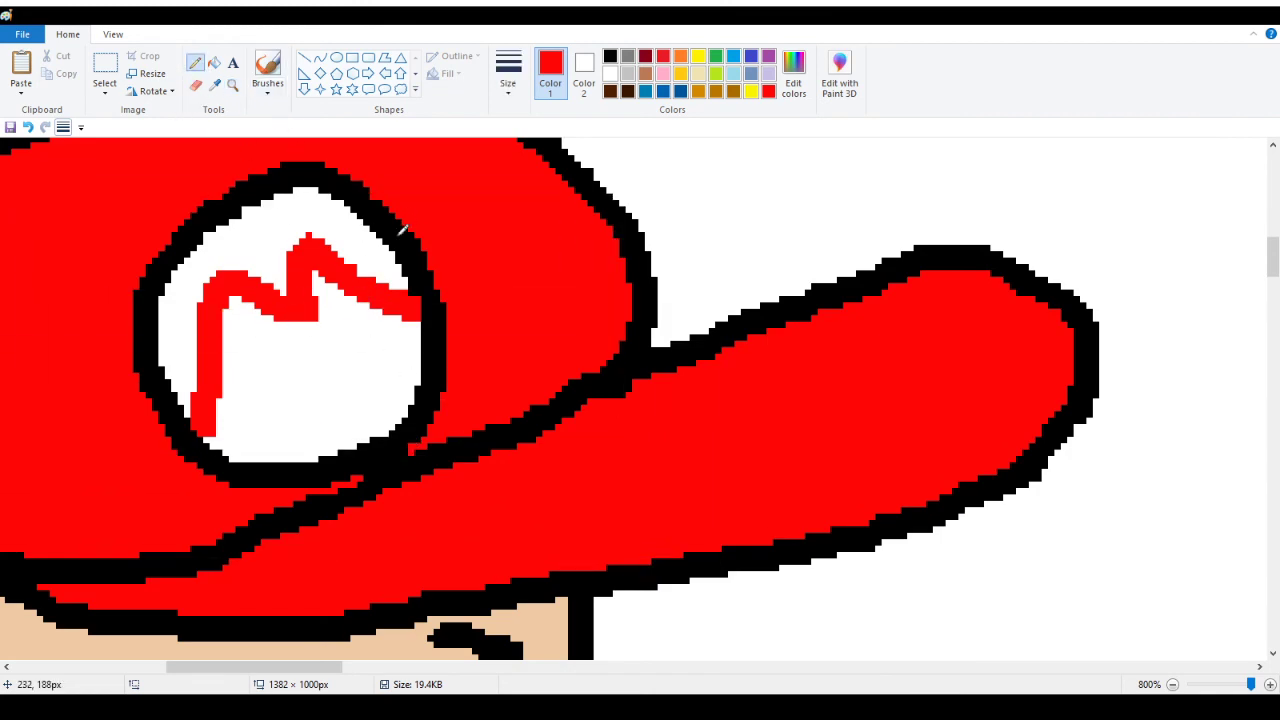
drag(307, 243, 311, 219)
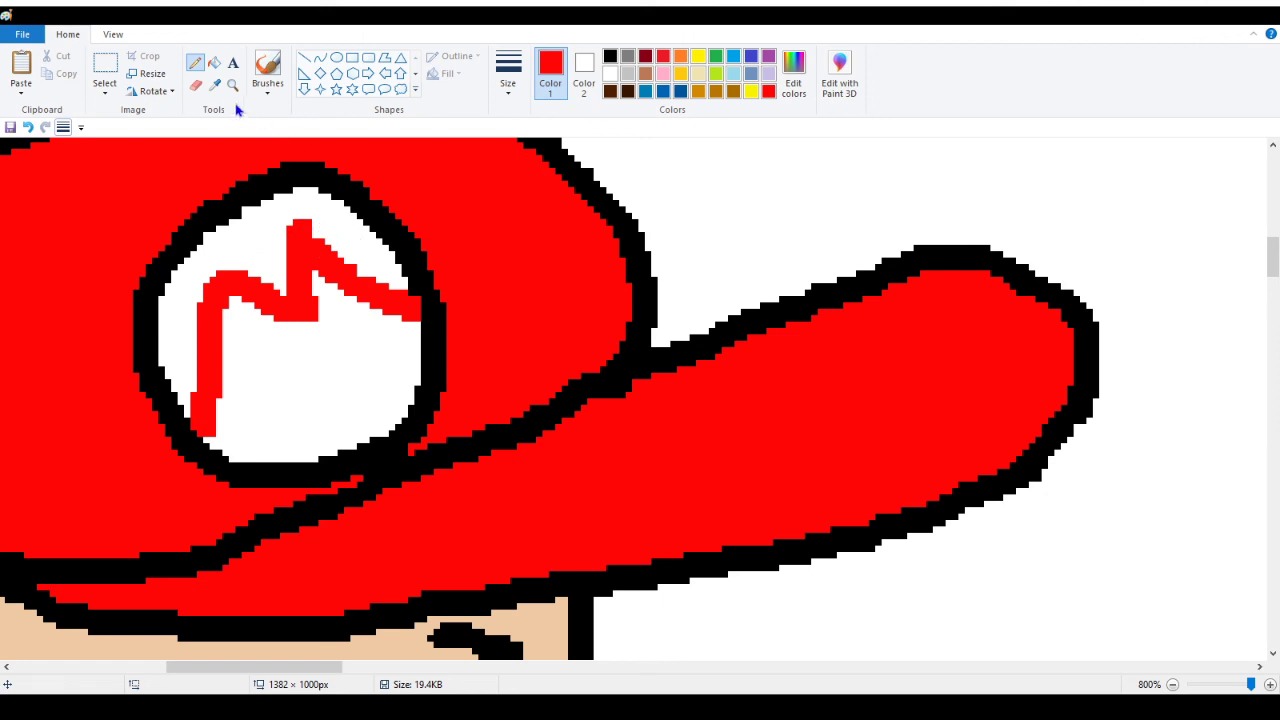
Erase the M's right diagonal stroke and redraw it in red from the raised middle peak toward the emblem's right edge
click(196, 85)
drag(300, 225, 313, 245)
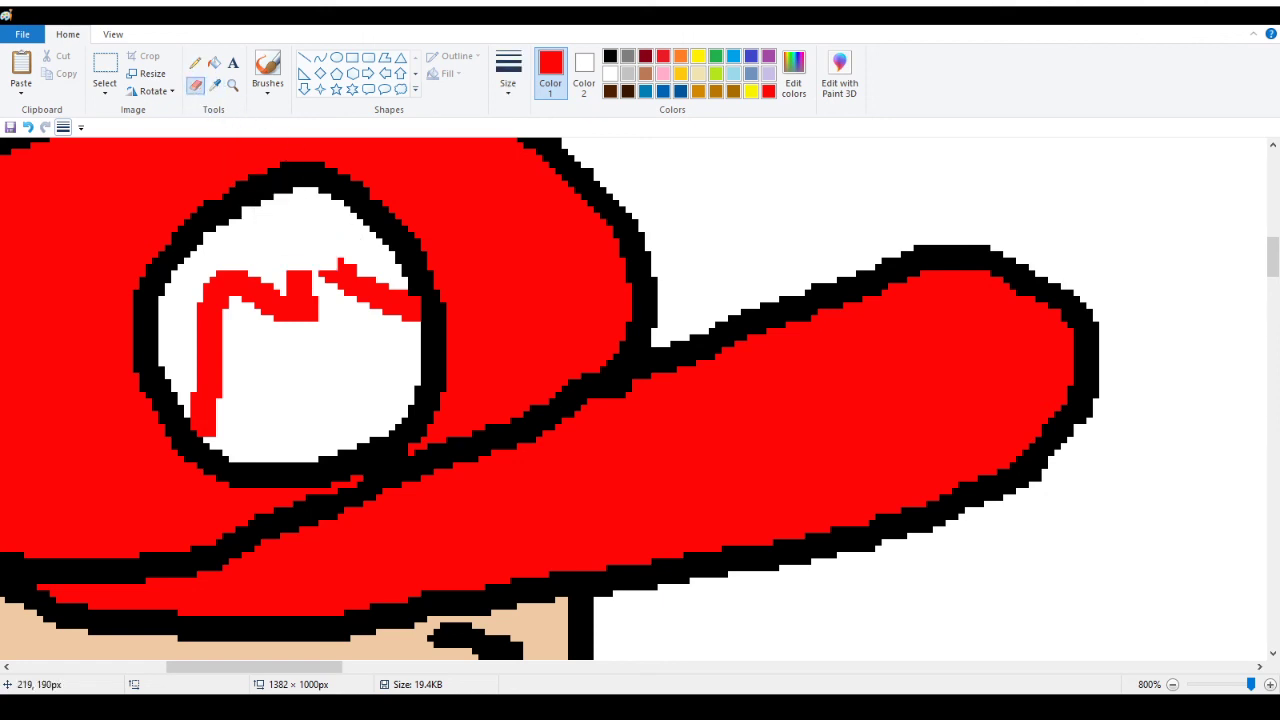
key(ctrl+z)
click(337, 266)
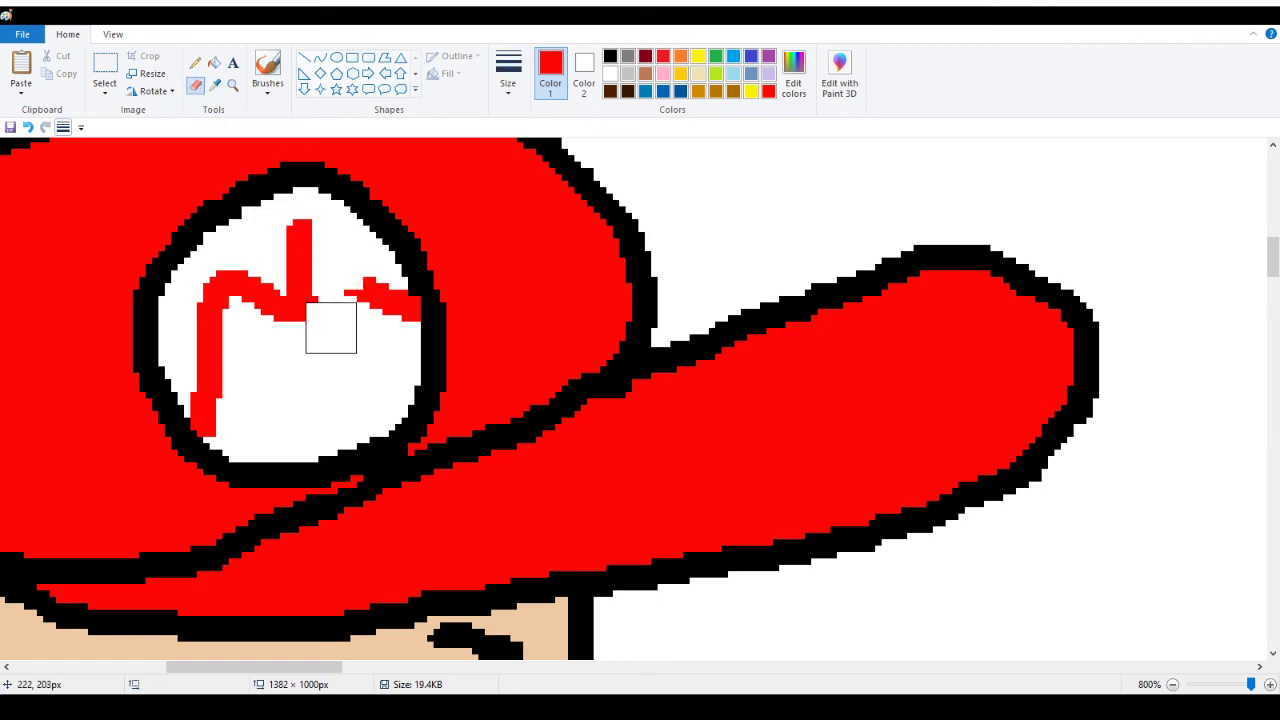
mouse_move(337, 321)
mouse_down()
mouse_move(369, 296)
mouse_move(397, 321)
mouse_up()
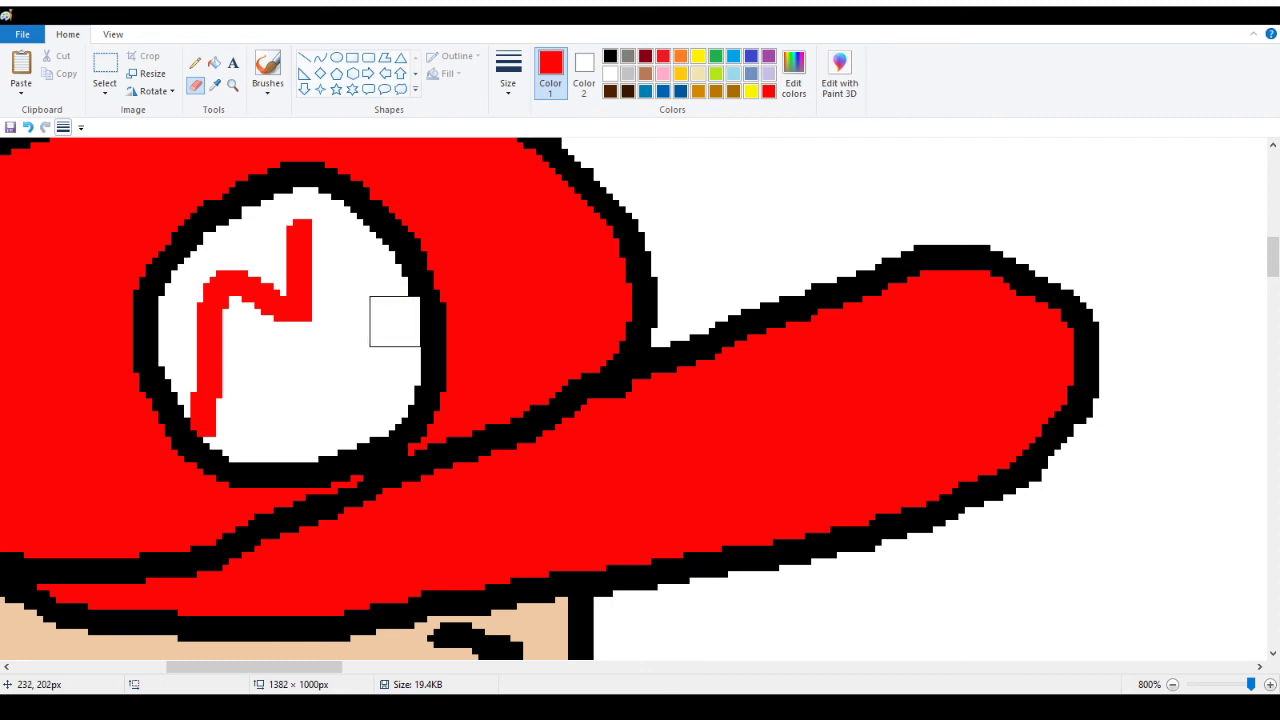
click(195, 62)
drag(302, 232, 406, 310)
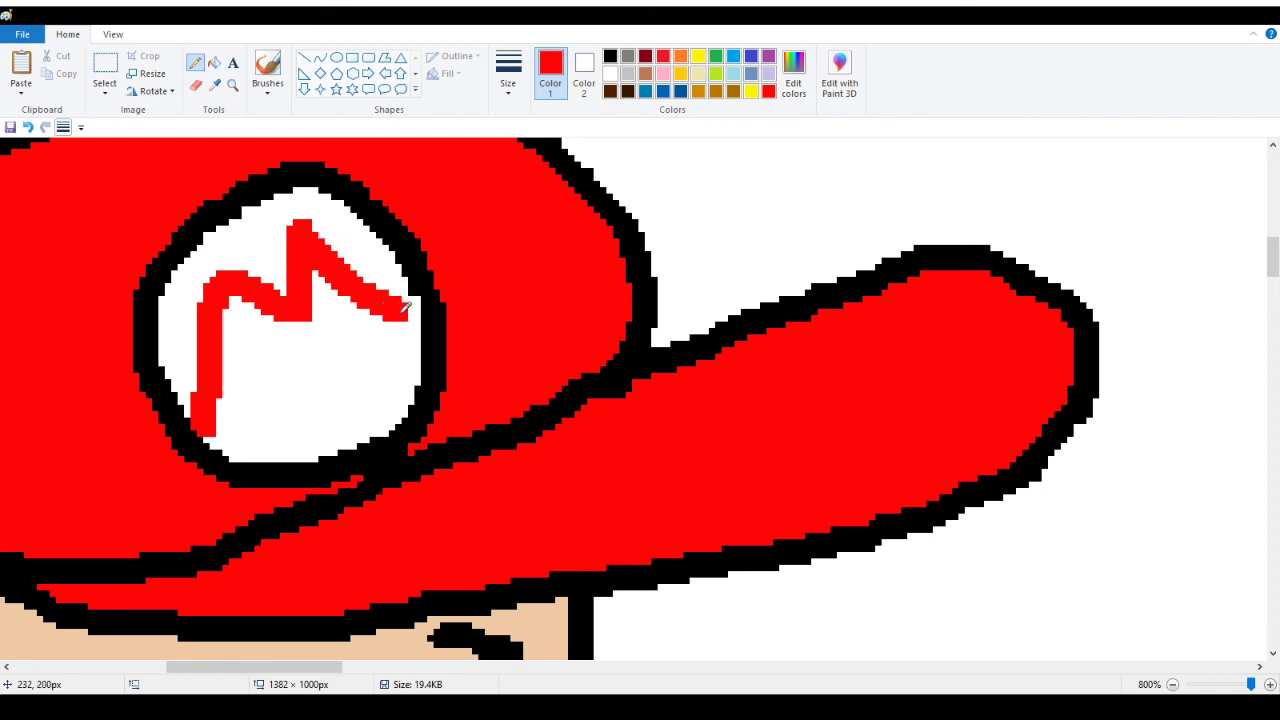
Refine the M pixel by pixel, straightening its left leg, sharpening the left peak and middle valley, and straightening the right diagonal
right_click(204, 418)
mouse_move(196, 408)
mouse_down()
mouse_move(224, 403)
mouse_move(214, 413)
mouse_up()
right_click(206, 406)
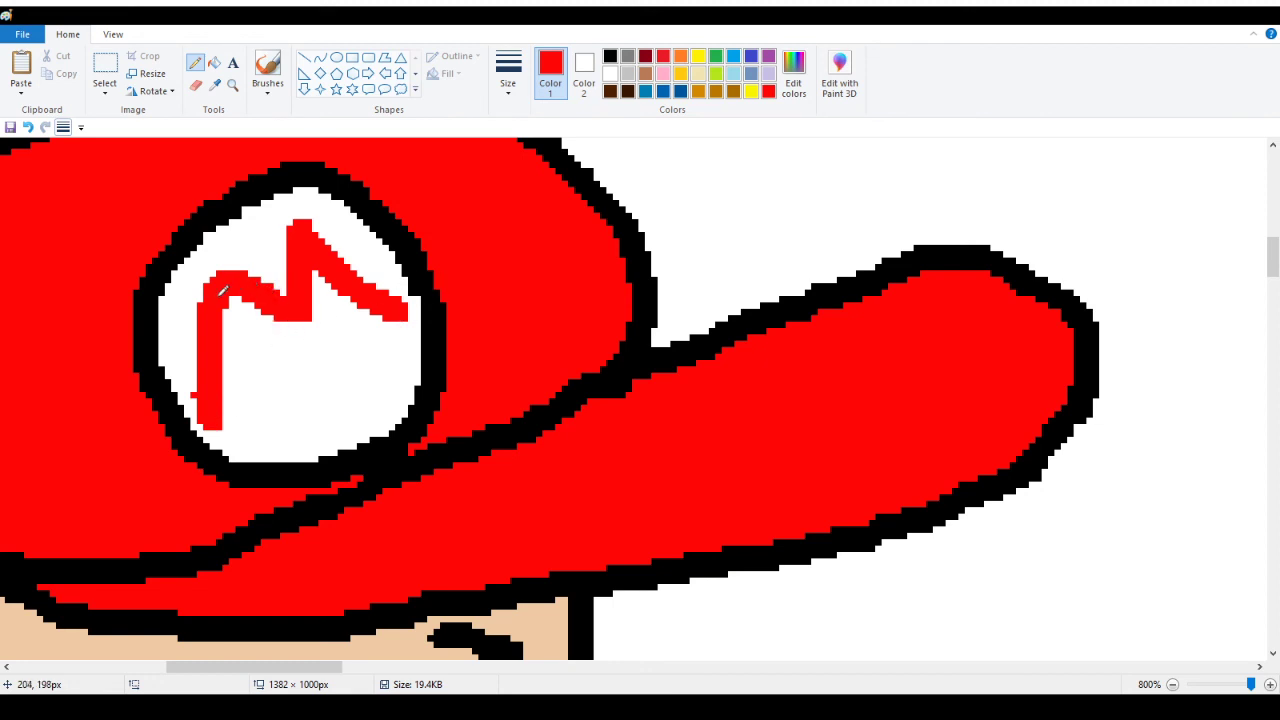
mouse_move(221, 292)
mouse_down()
mouse_move(230, 258)
mouse_move(297, 320)
mouse_move(300, 294)
mouse_up()
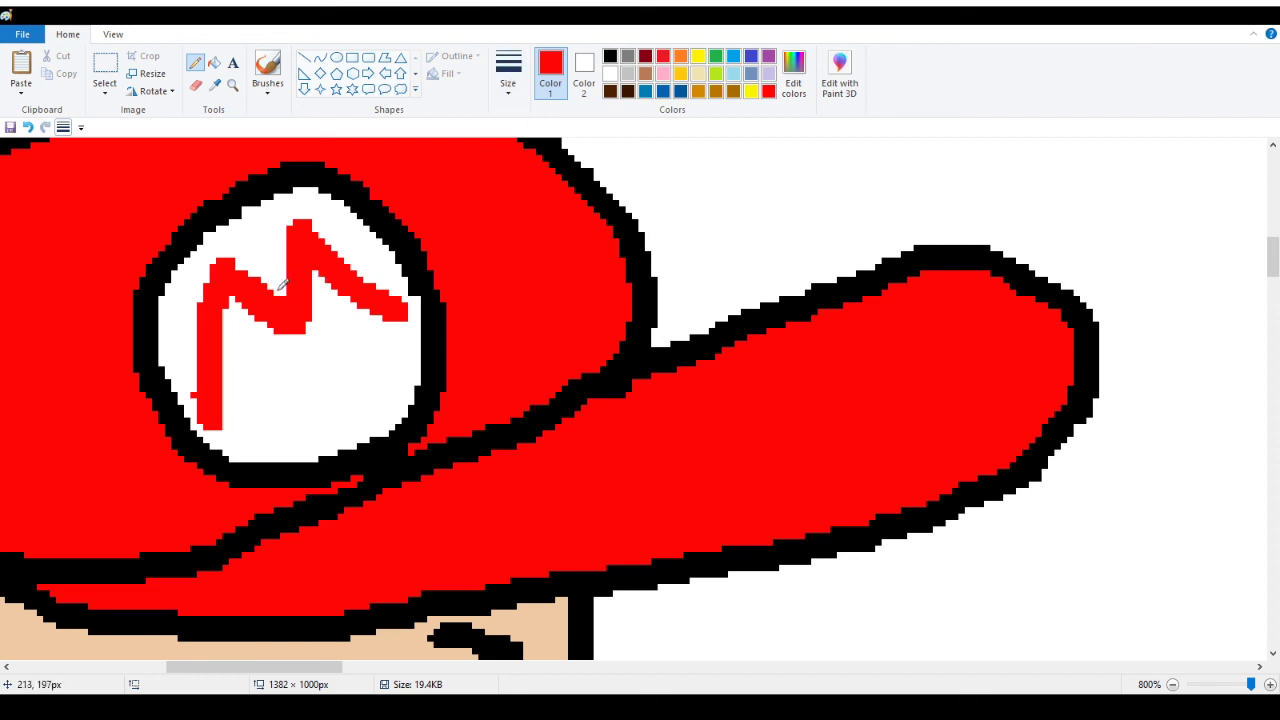
drag(288, 246, 288, 290)
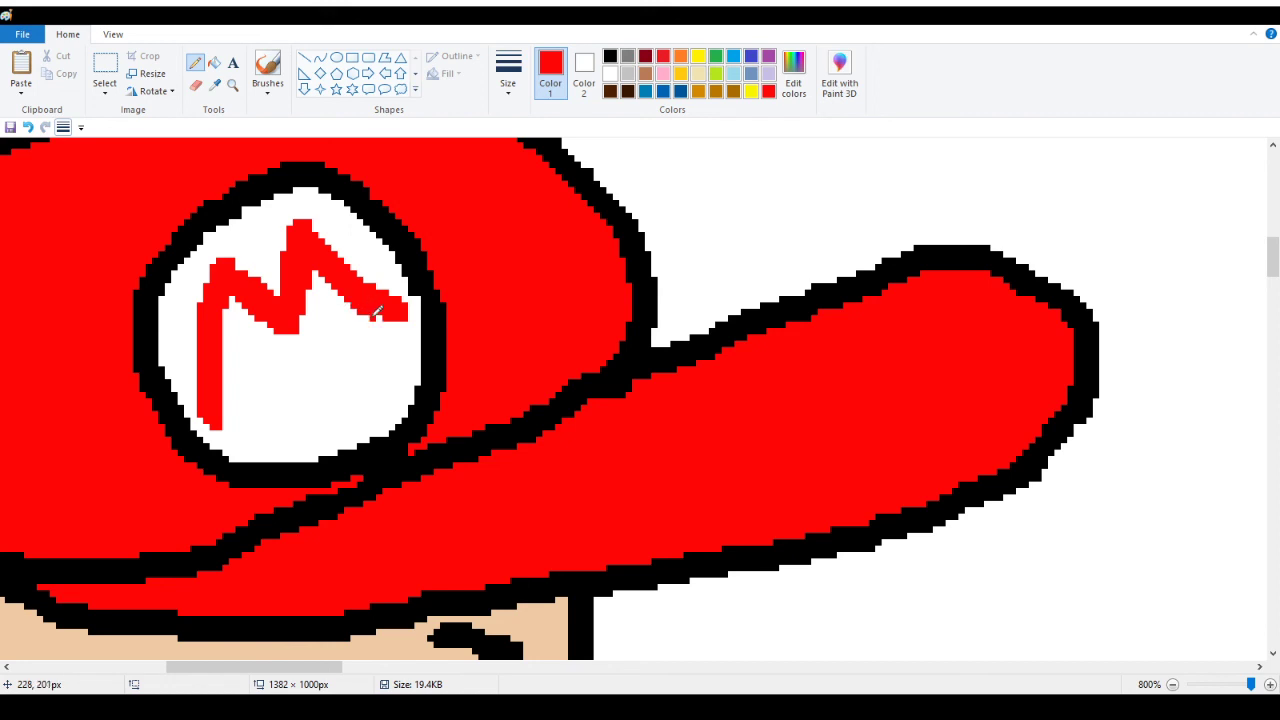
drag(387, 316, 396, 328)
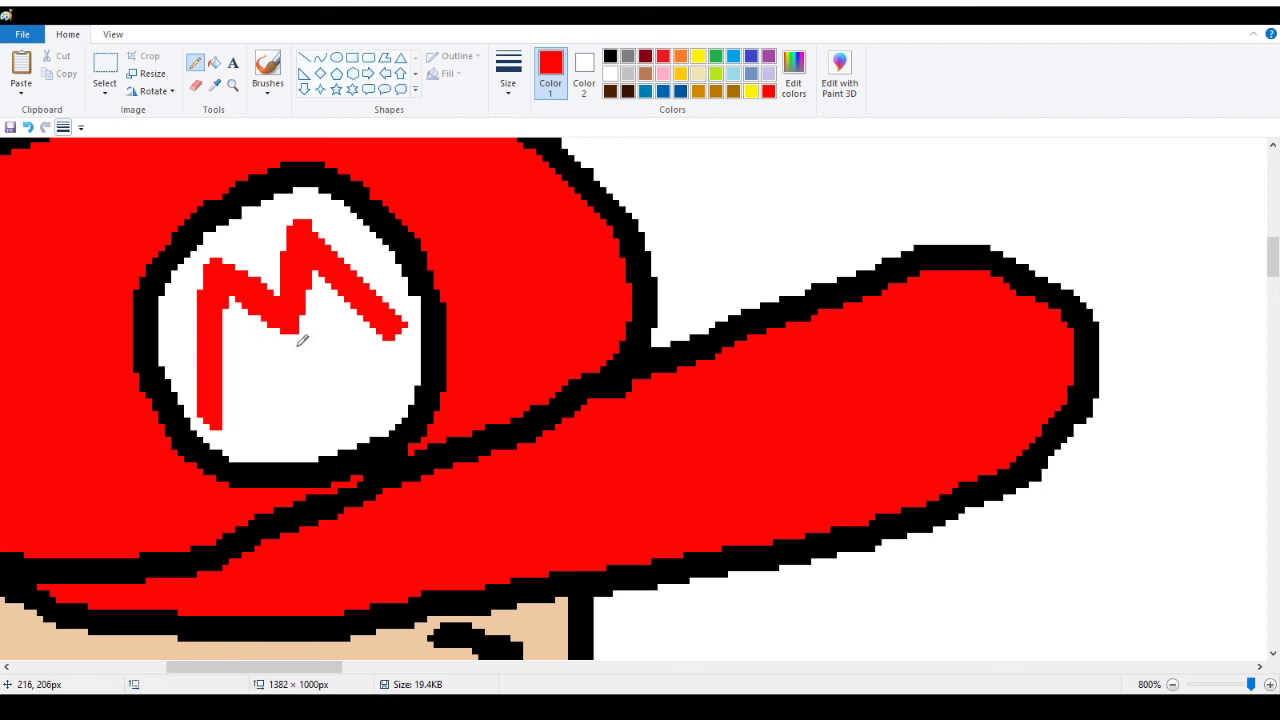
Draw a small swatch outline between the dark brown and blue swatches, right of their column, and fill it with the same red
click(232, 85)
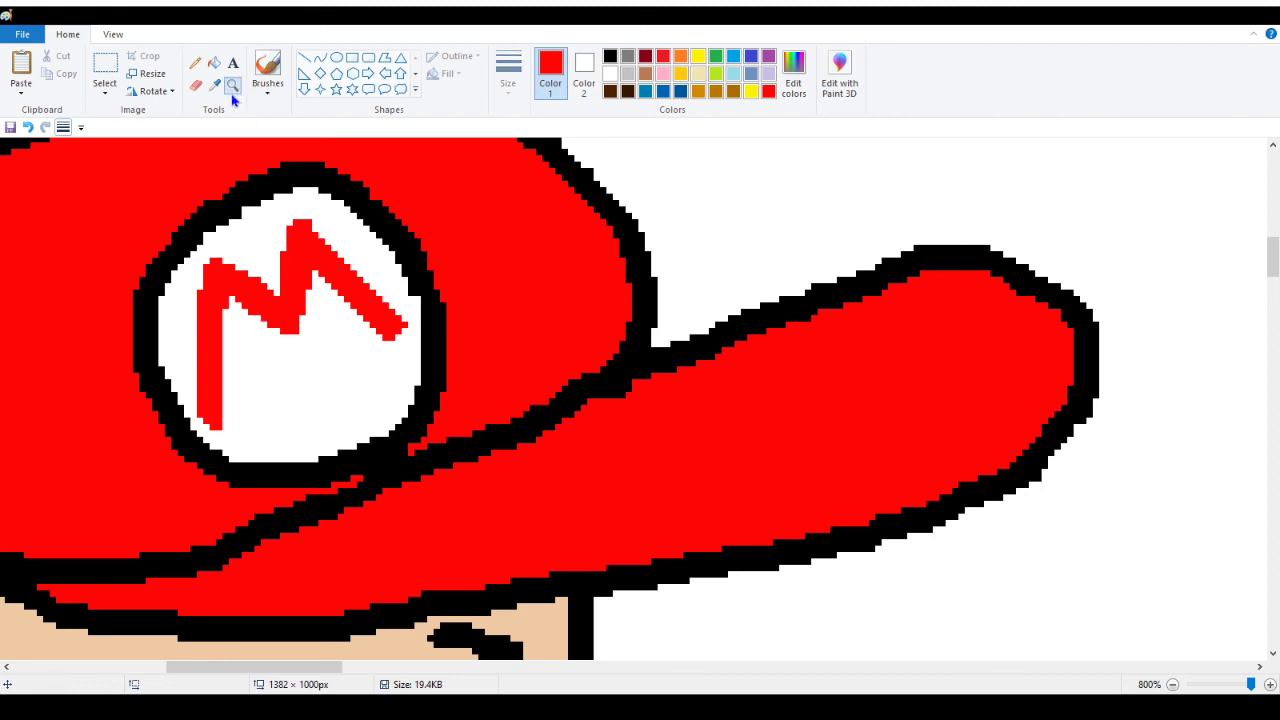
right_click(186, 286)
right_click(166, 298)
right_click(150, 310)
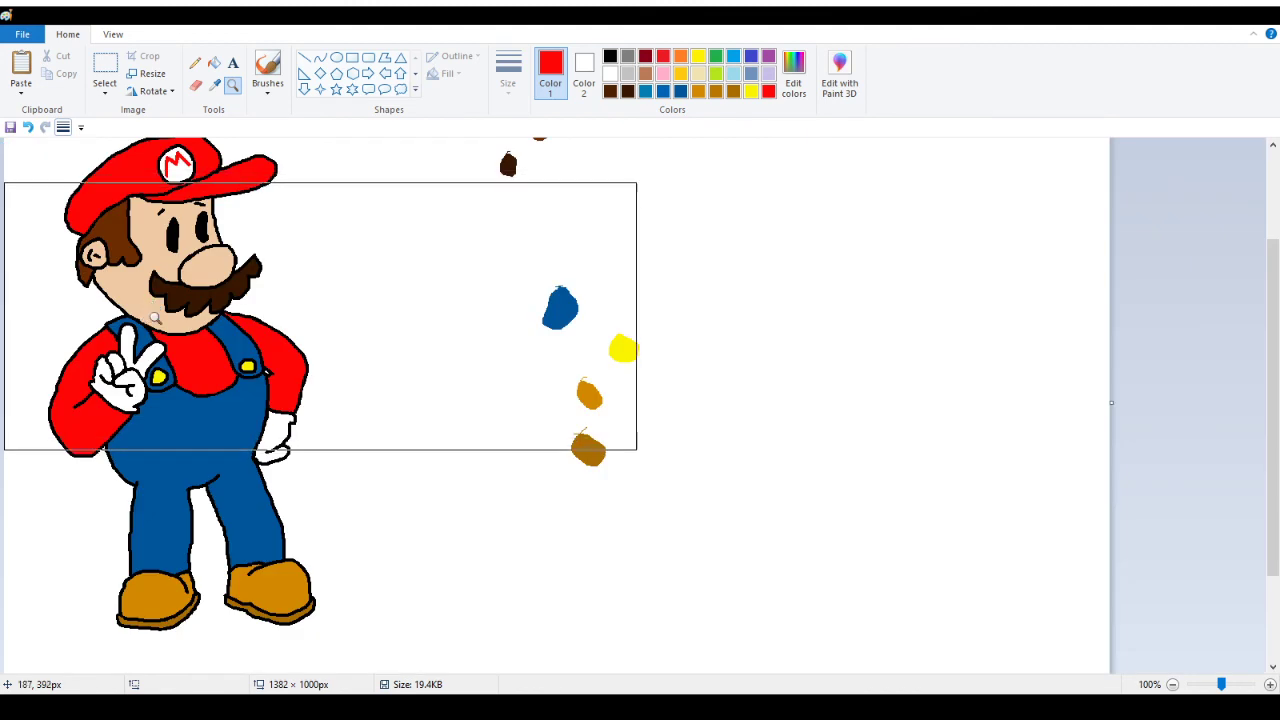
right_click(90, 328)
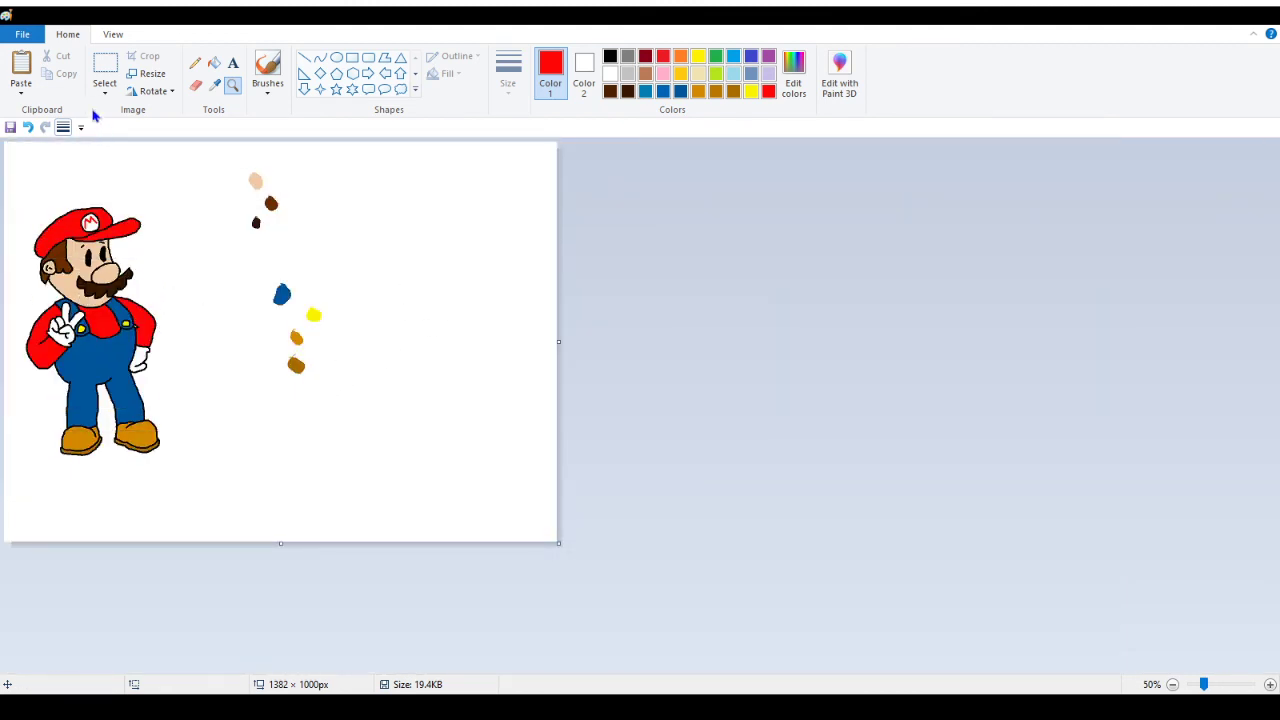
click(194, 62)
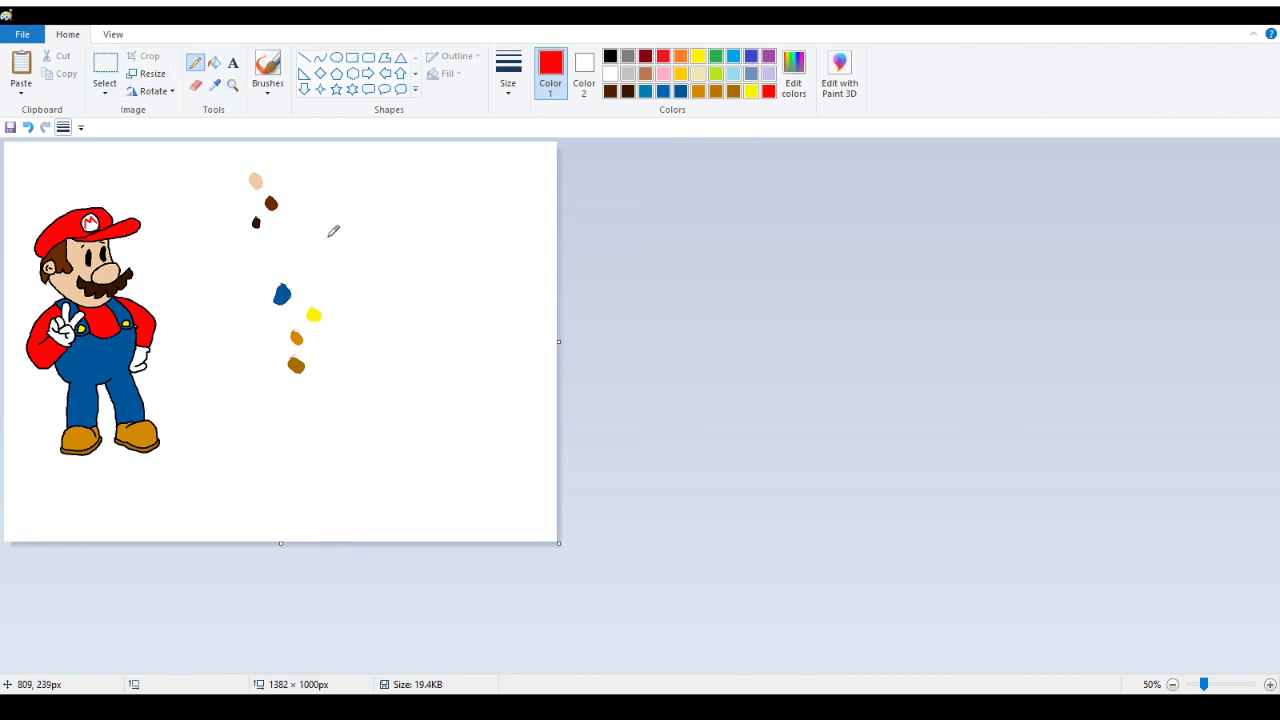
mouse_move(329, 236)
mouse_down()
mouse_move(334, 264)
mouse_move(324, 238)
mouse_up()
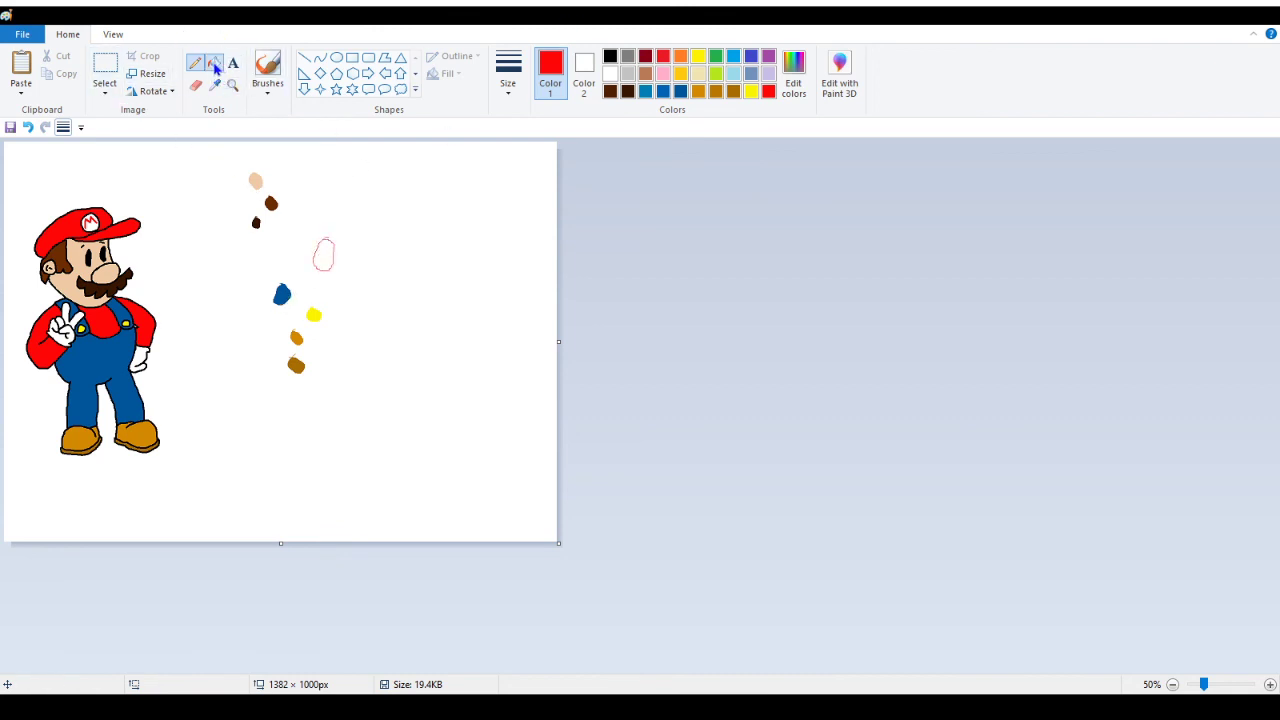
click(215, 68)
click(325, 252)
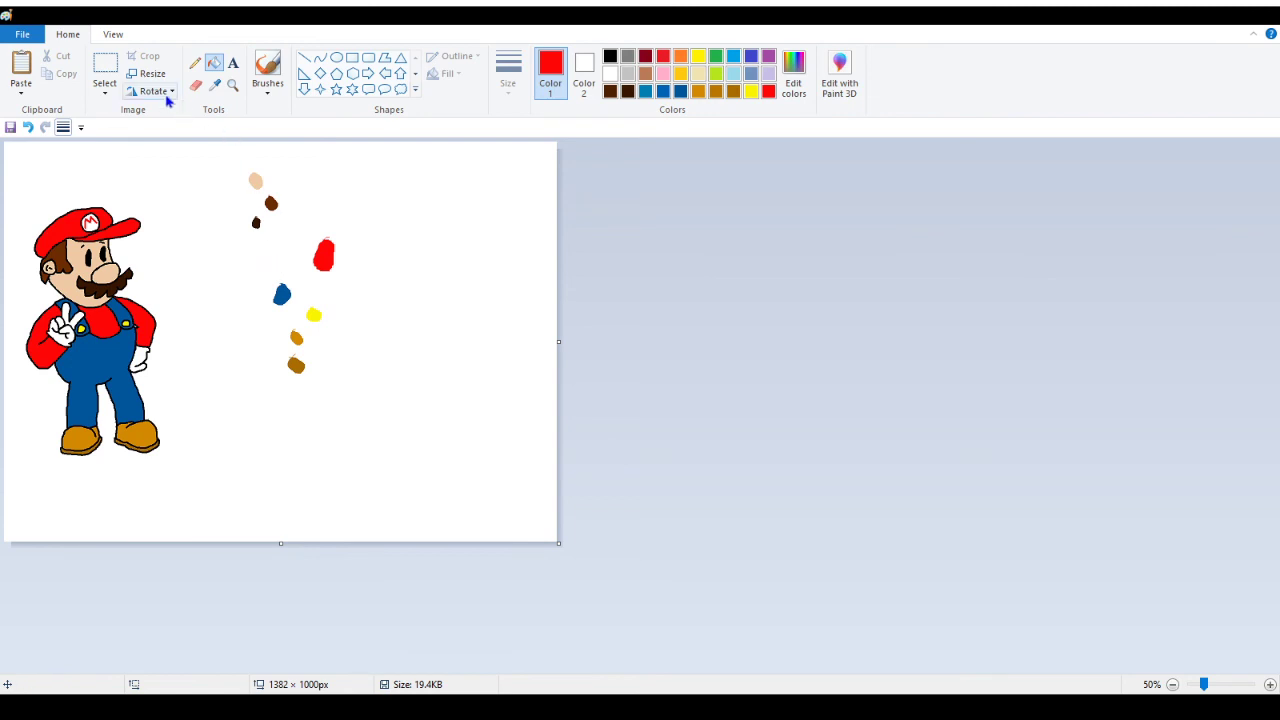
Move the red swatch left into the swatch column, between the dark brown and blue swatches
click(105, 66)
mouse_move(301, 224)
mouse_down()
mouse_move(354, 277)
mouse_move(274, 263)
mouse_move(309, 306)
mouse_move(303, 277)
mouse_up()
click(431, 268)
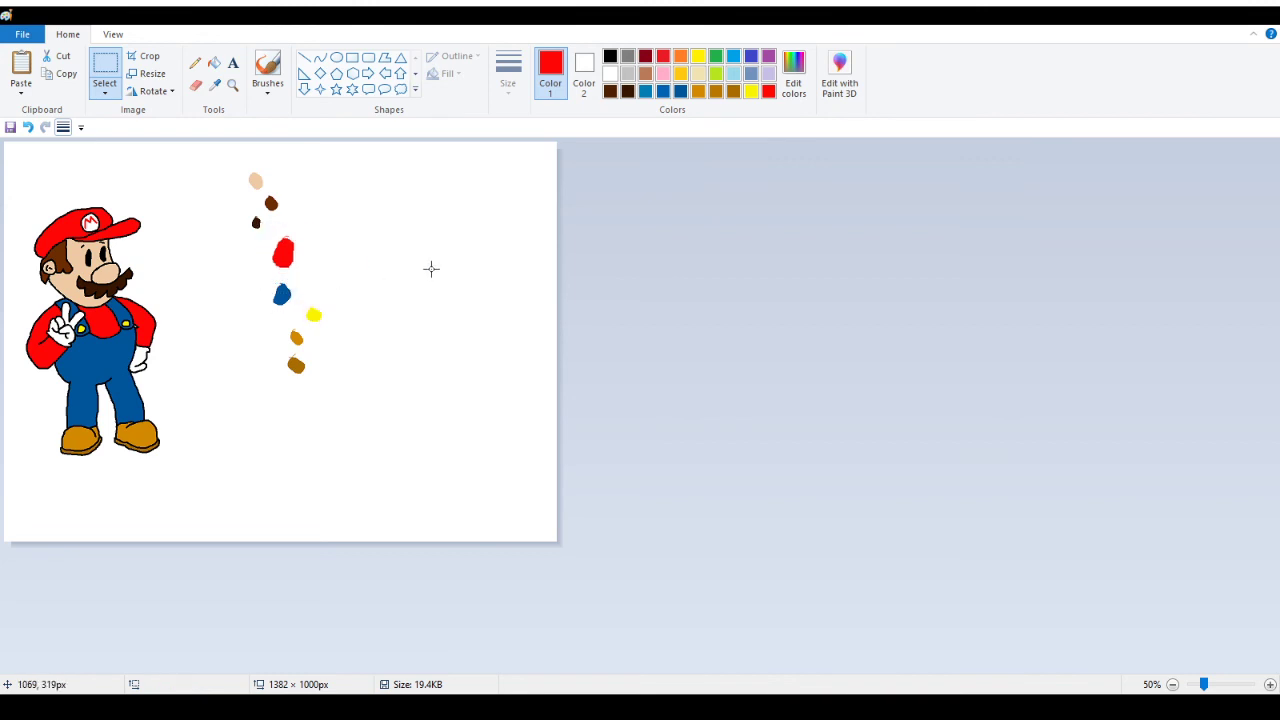
click(28, 127)
mouse_move(303, 223)
mouse_down()
mouse_move(331, 271)
mouse_move(360, 283)
mouse_move(307, 259)
mouse_move(291, 271)
mouse_move(331, 327)
mouse_move(331, 309)
mouse_up()
click(371, 271)
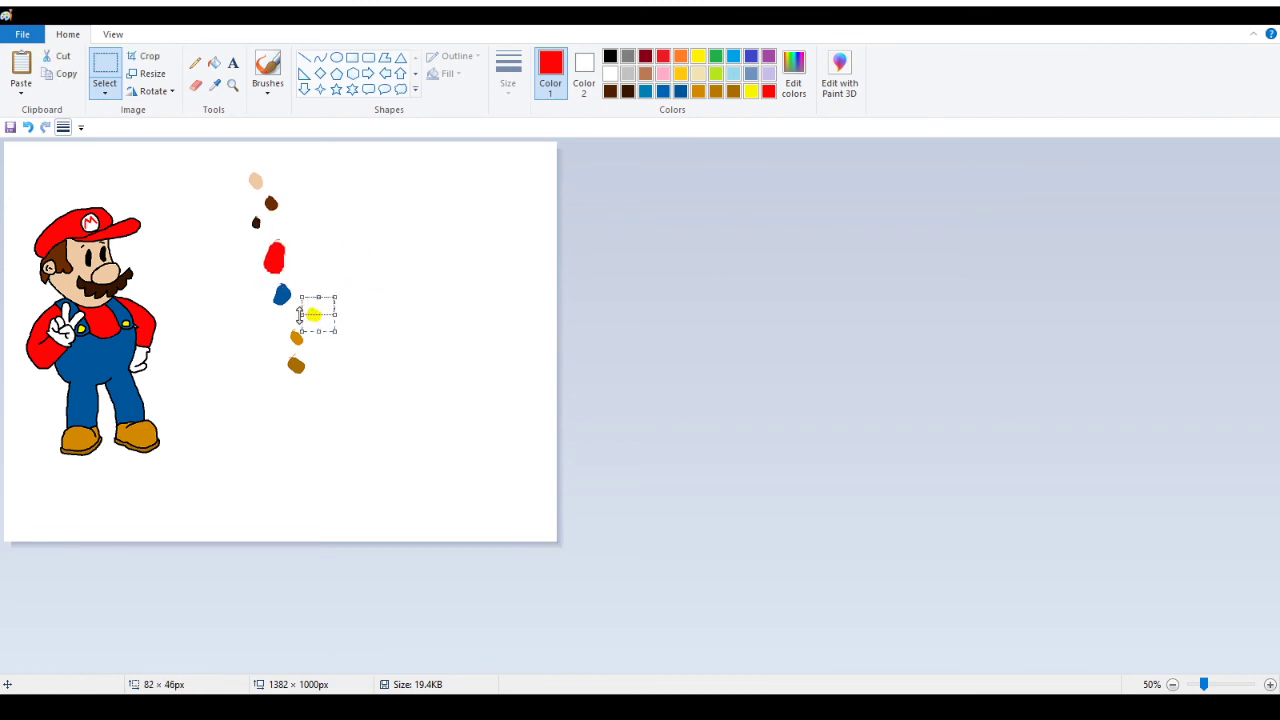
Move the yellow swatch left into the column, between the blue and golden-brown swatches
click(474, 286)
click(28, 127)
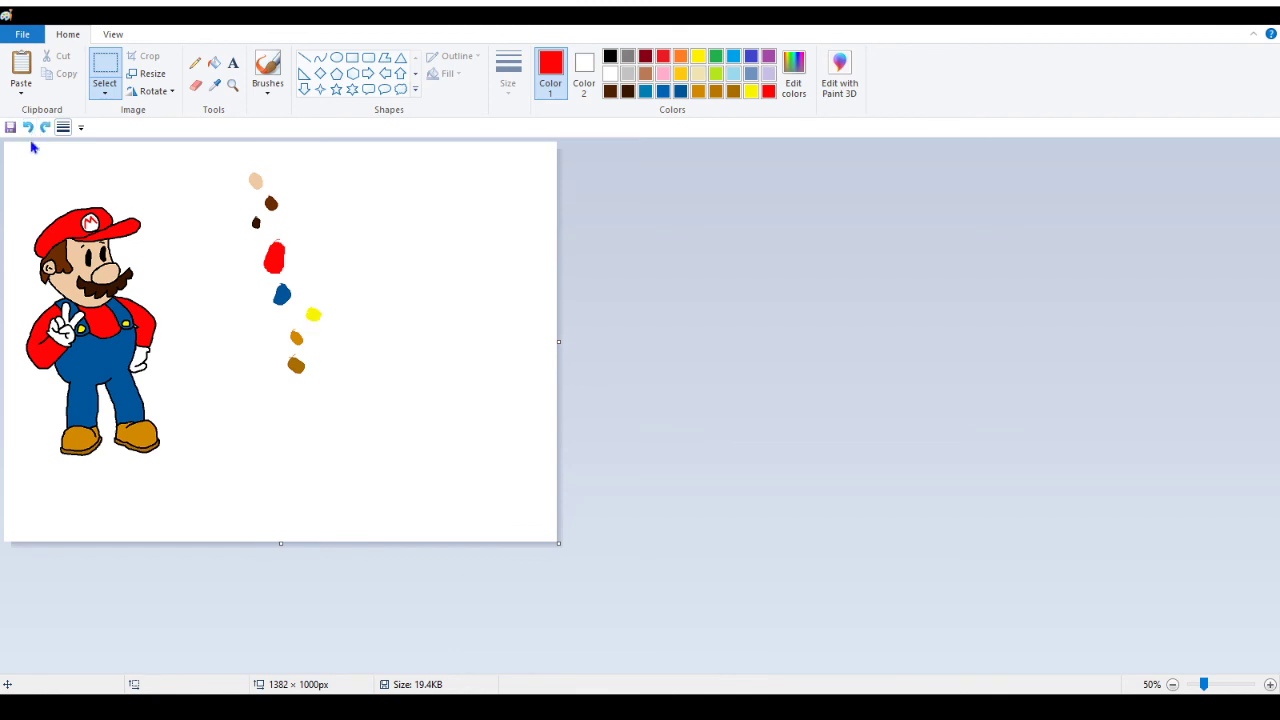
drag(298, 302, 336, 330)
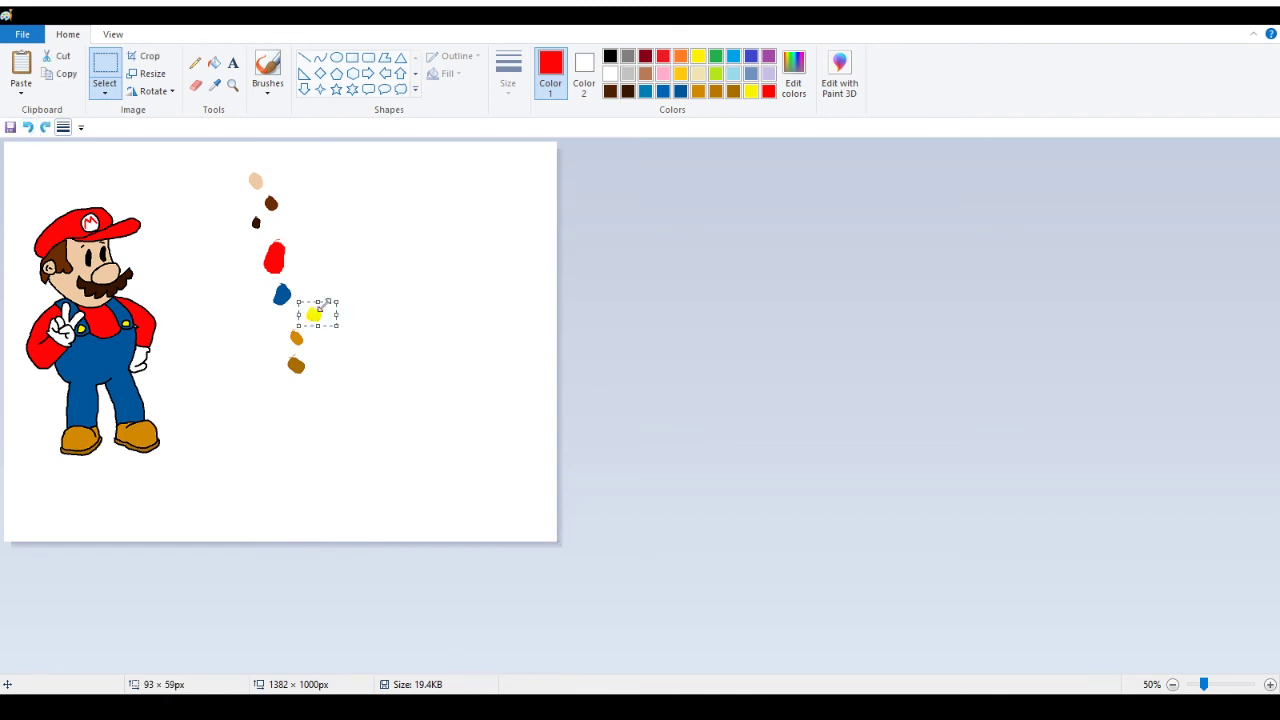
click(418, 231)
mouse_move(303, 277)
mouse_down()
mouse_move(334, 320)
mouse_move(361, 331)
mouse_move(309, 309)
mouse_up()
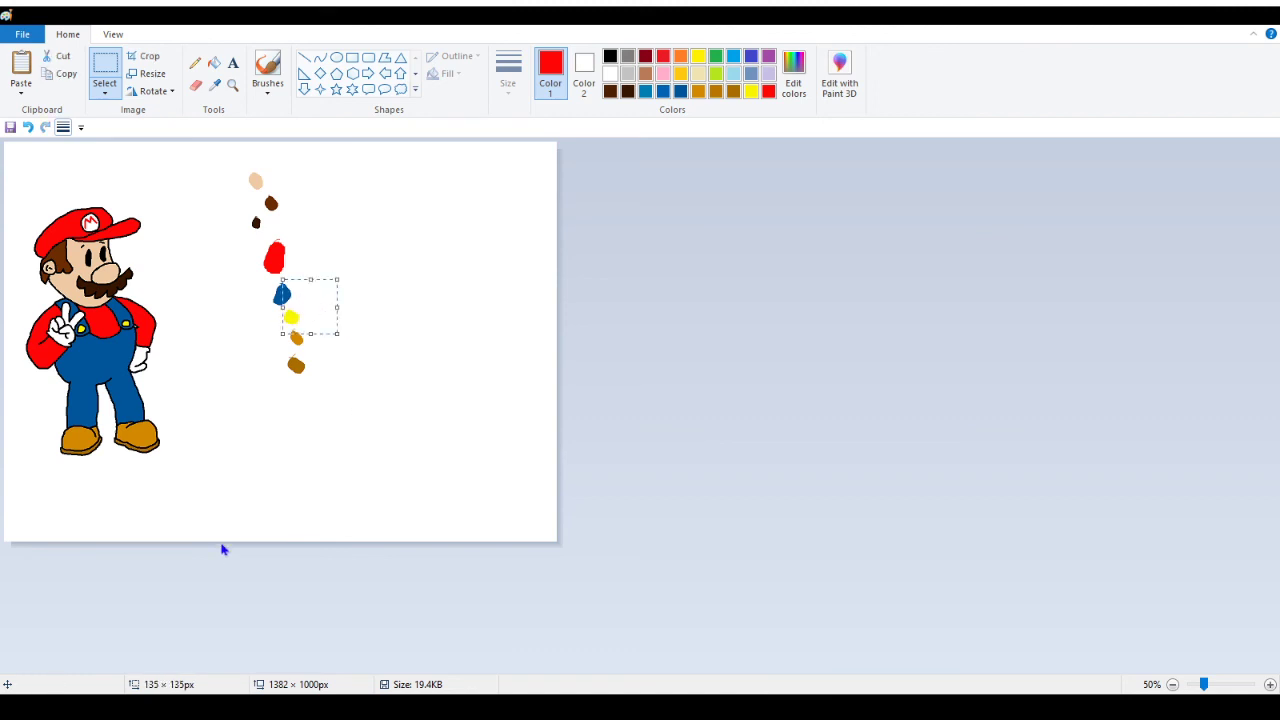
click(257, 483)
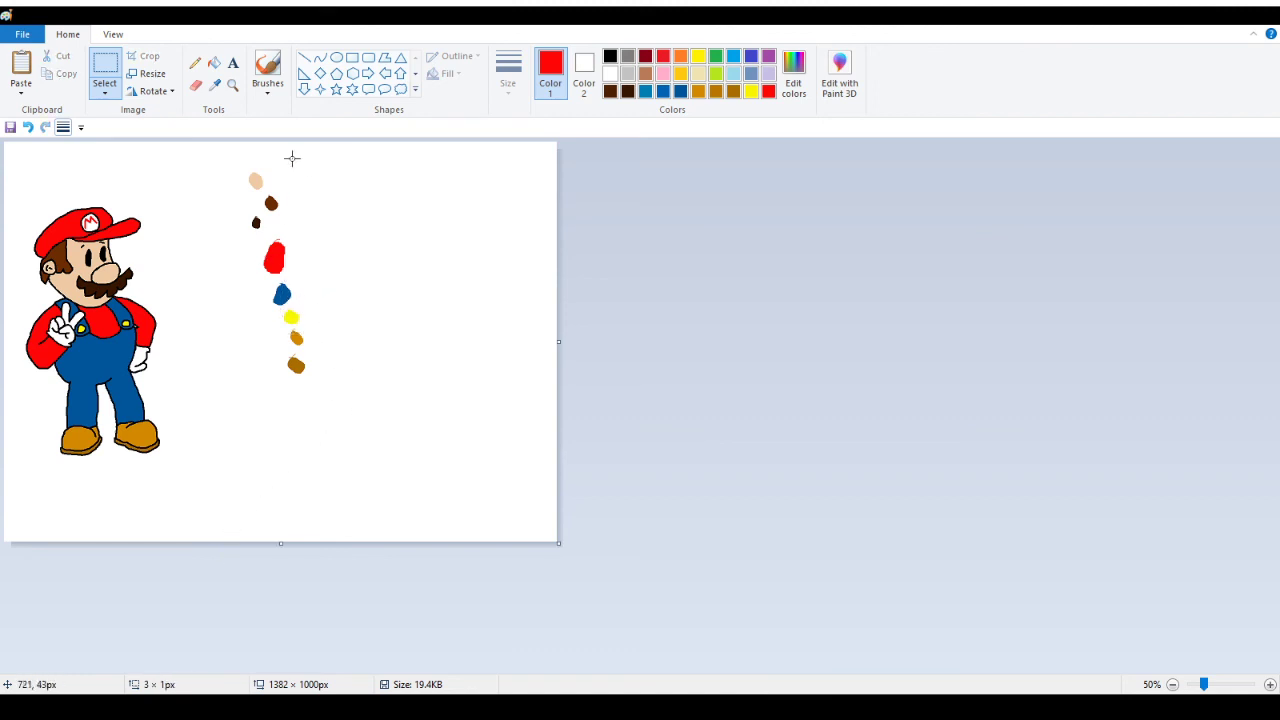
Return the view to 100% and save the picture
click(232, 85)
click(406, 217)
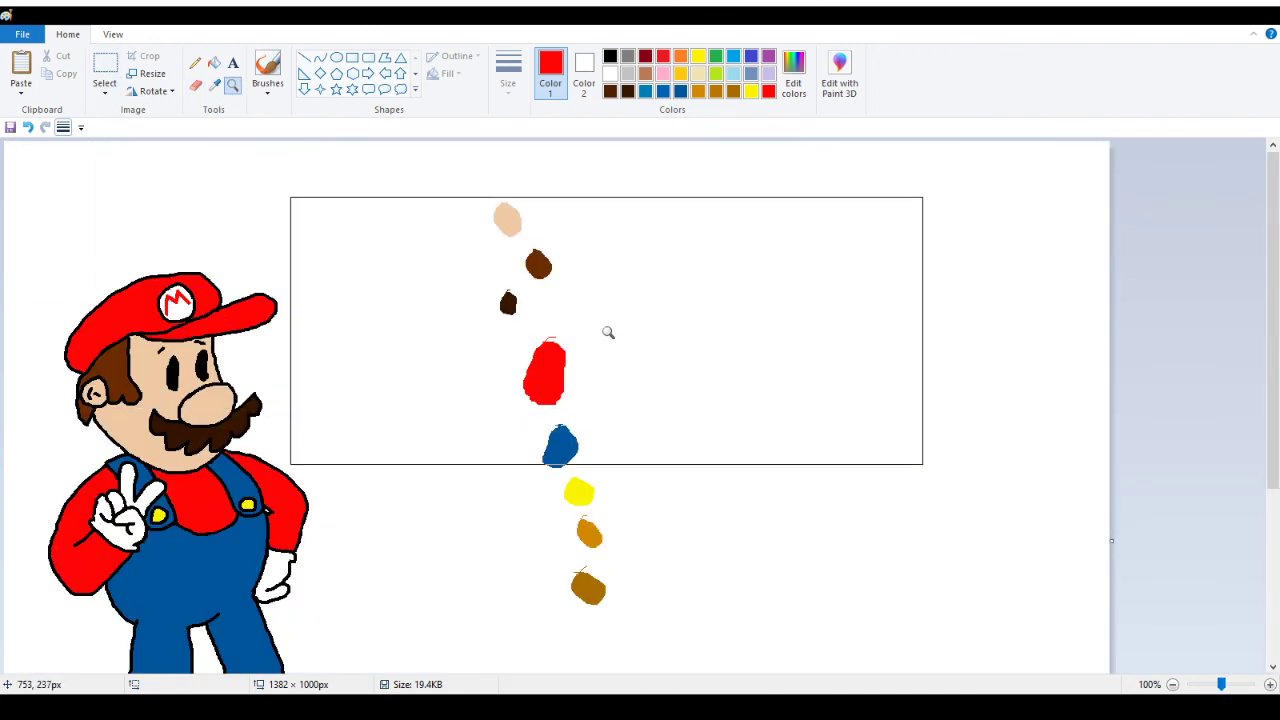
click(11, 39)
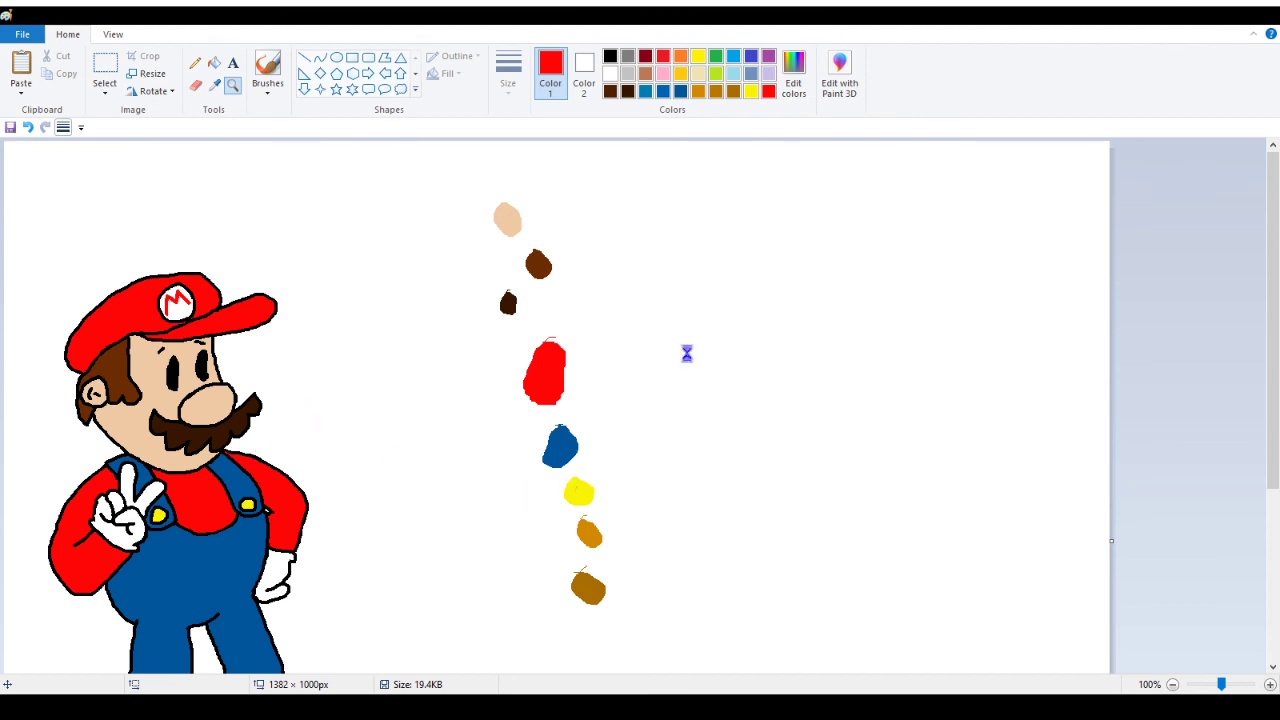
click(214, 62)
scroll(110, 180, down, 3)
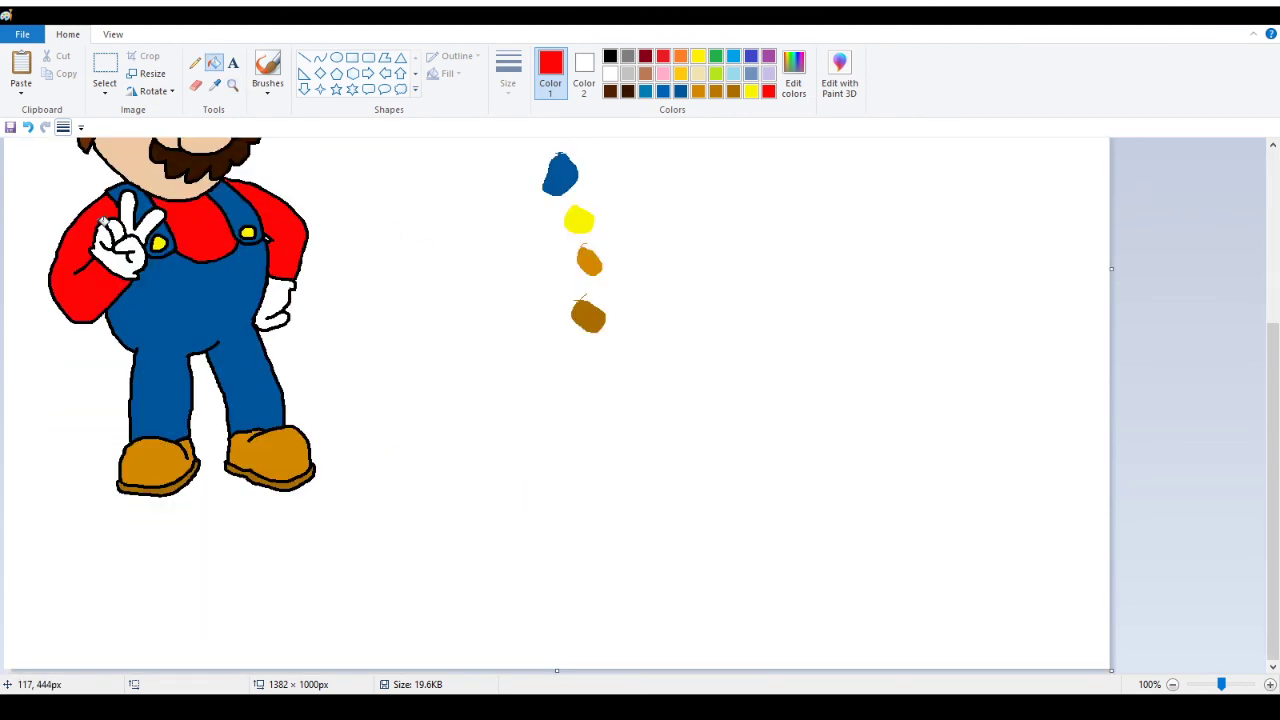
scroll(104, 221, up, 3)
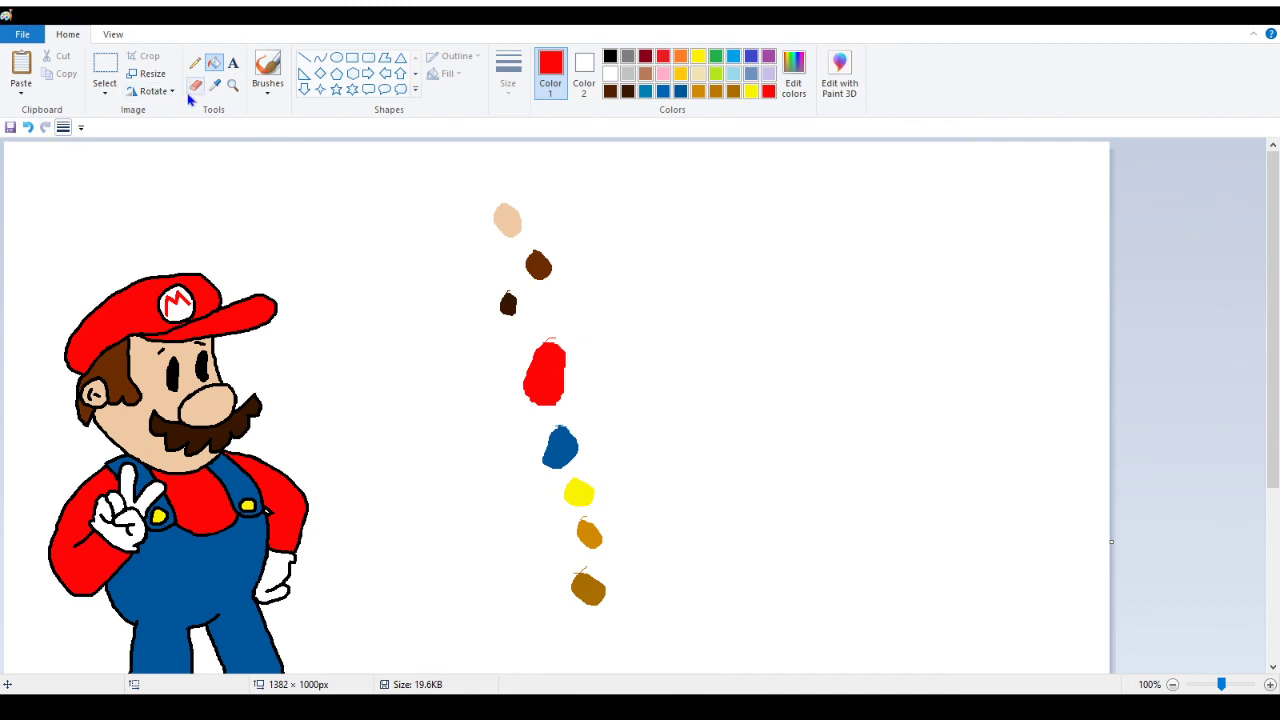
scroll(175, 285, down, 3)
scroll(157, 202, up, 3)
Draw a wide, flat grey ellipse outline about 398 × 90 px in the empty area beside Mario, at shoe level
click(105, 65)
scroll(73, 195, down, 3)
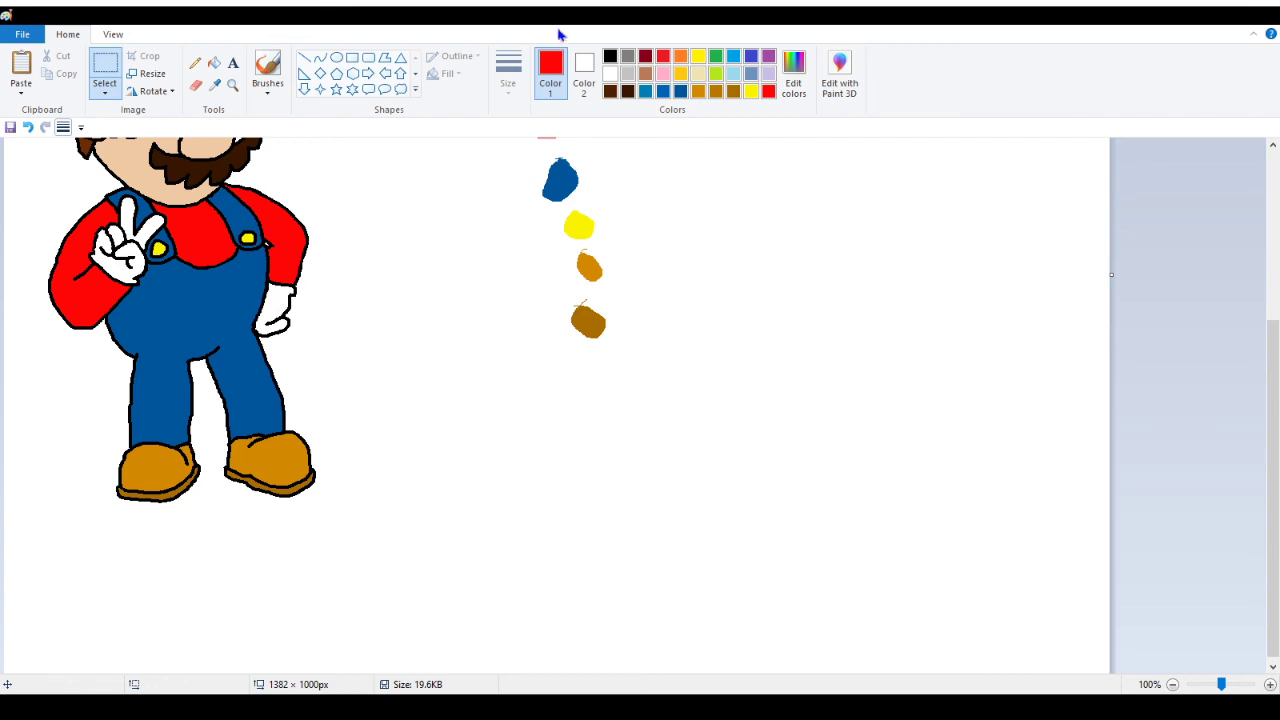
click(628, 58)
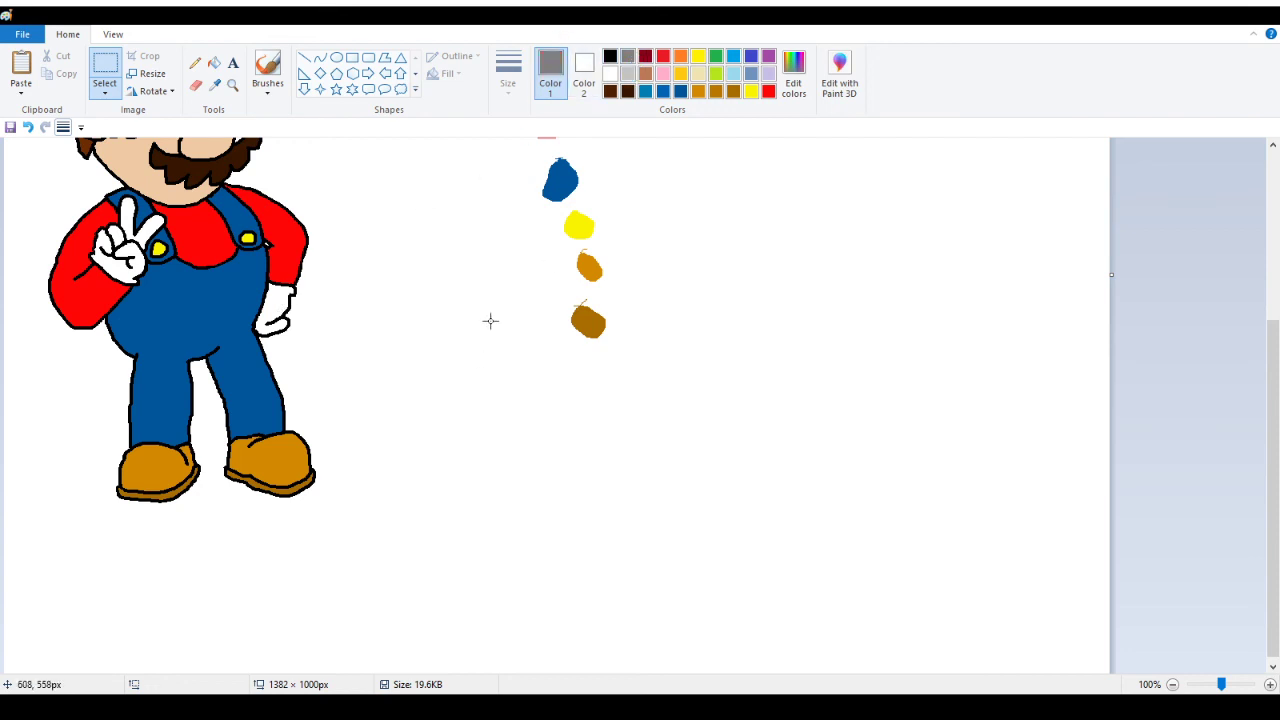
click(336, 58)
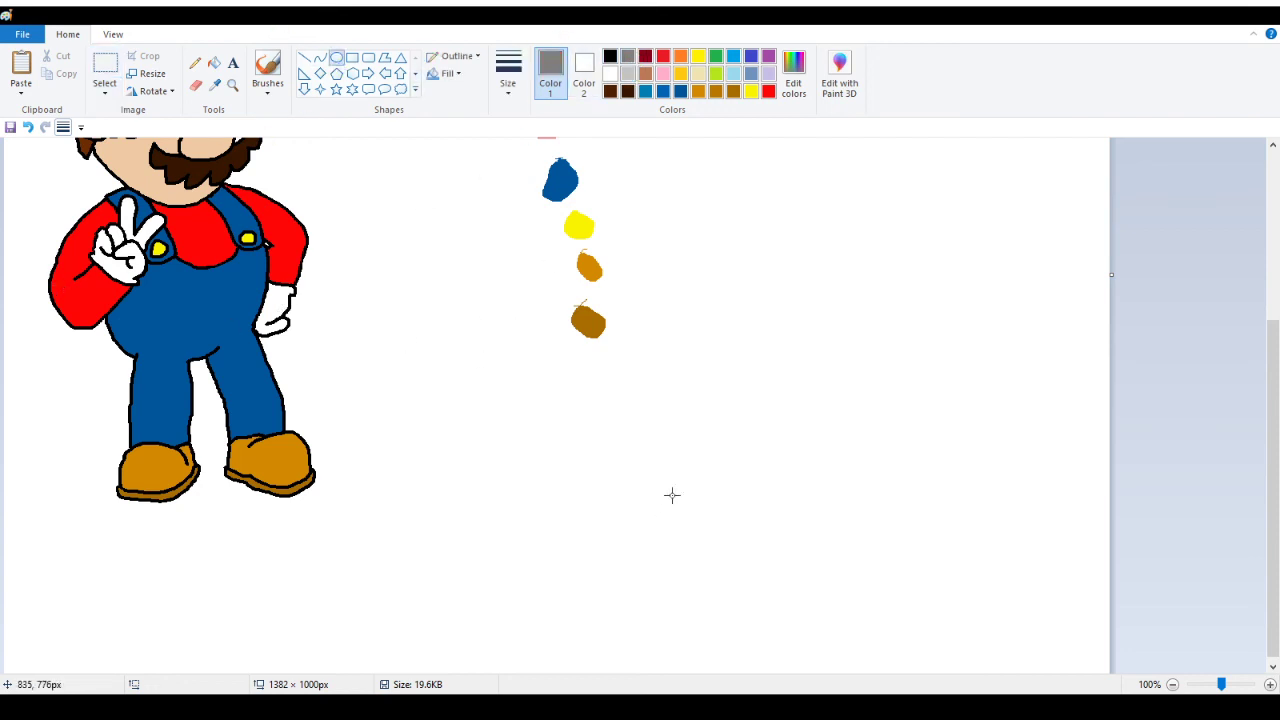
drag(600, 433, 900, 505)
drag(833, 482, 743, 500)
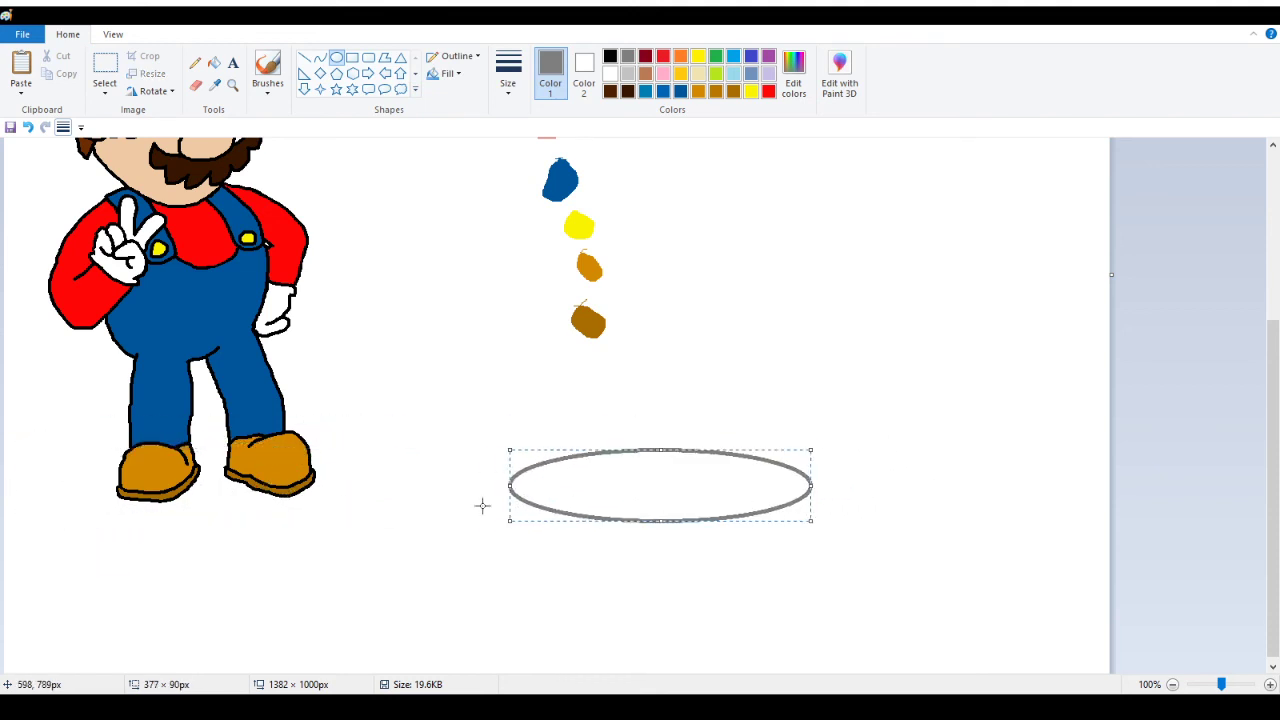
drag(509, 486, 492, 487)
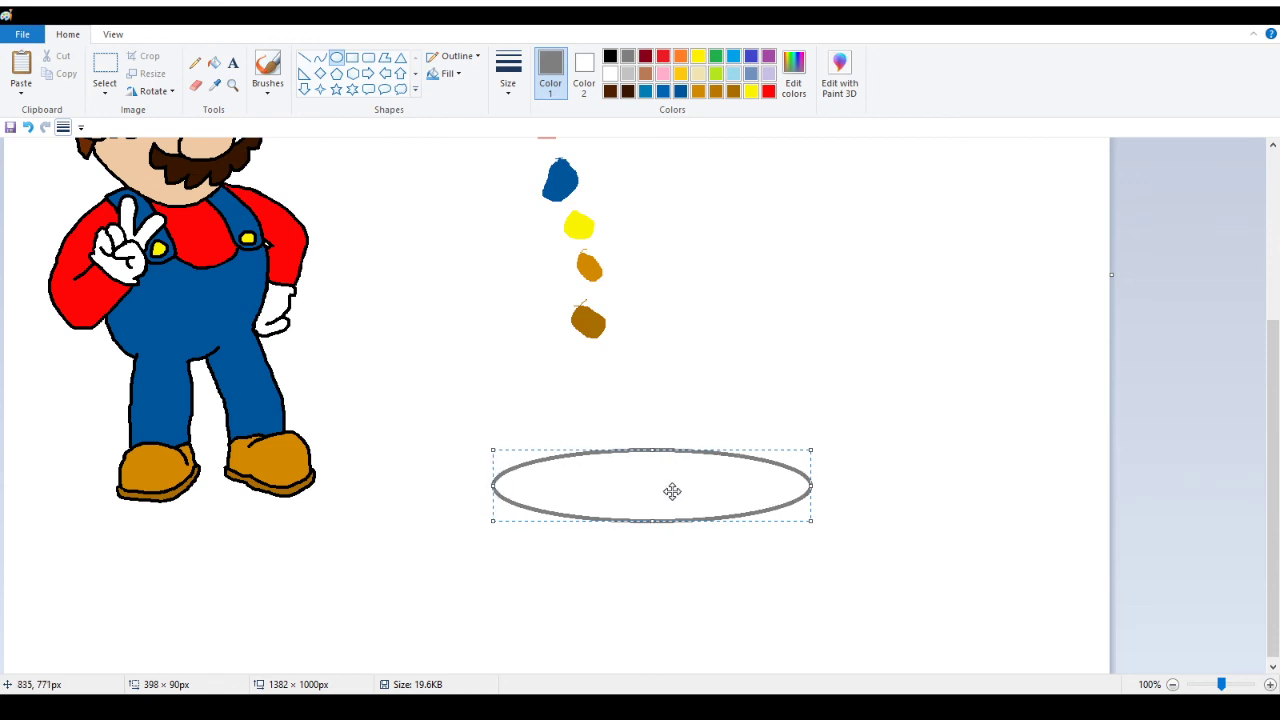
mouse_move(671, 491)
mouse_down()
mouse_move(209, 486)
mouse_move(746, 454)
mouse_move(737, 489)
mouse_move(211, 554)
mouse_move(198, 497)
mouse_move(209, 483)
mouse_move(218, 495)
mouse_move(889, 437)
mouse_move(803, 489)
mouse_up()
click(729, 277)
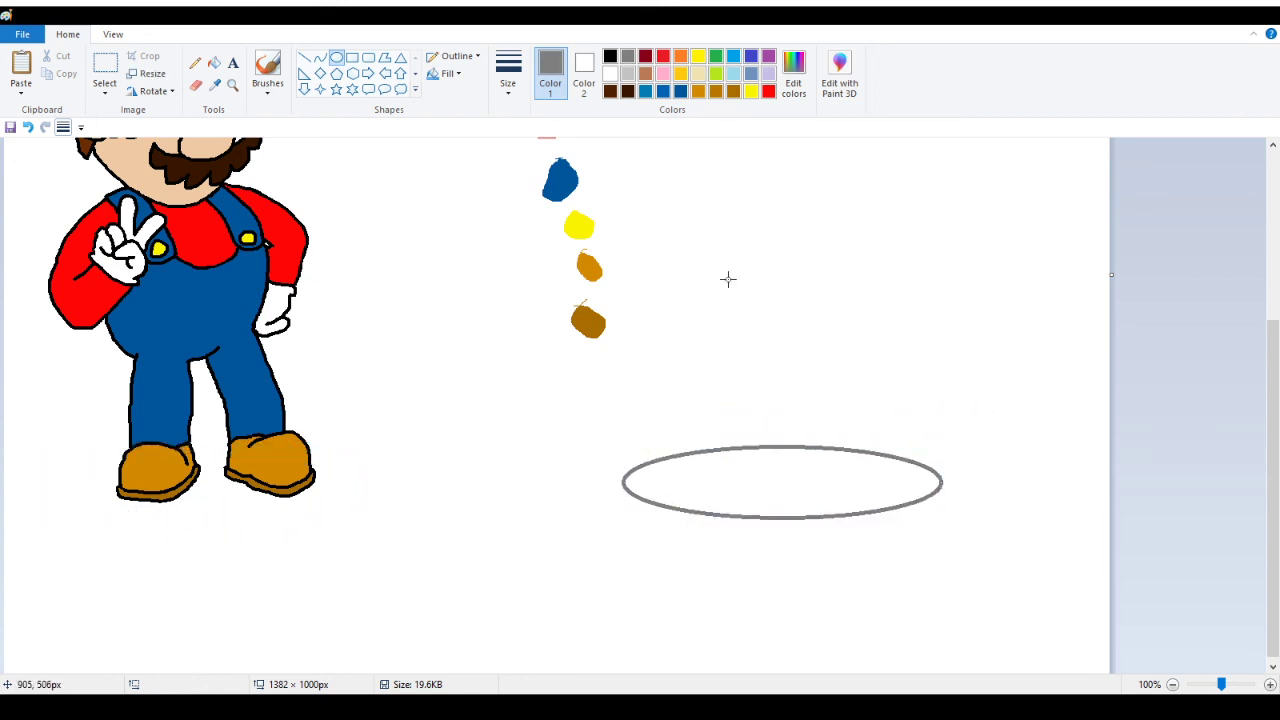
Fill the ellipse with the same grey to make a ground shadow
click(214, 63)
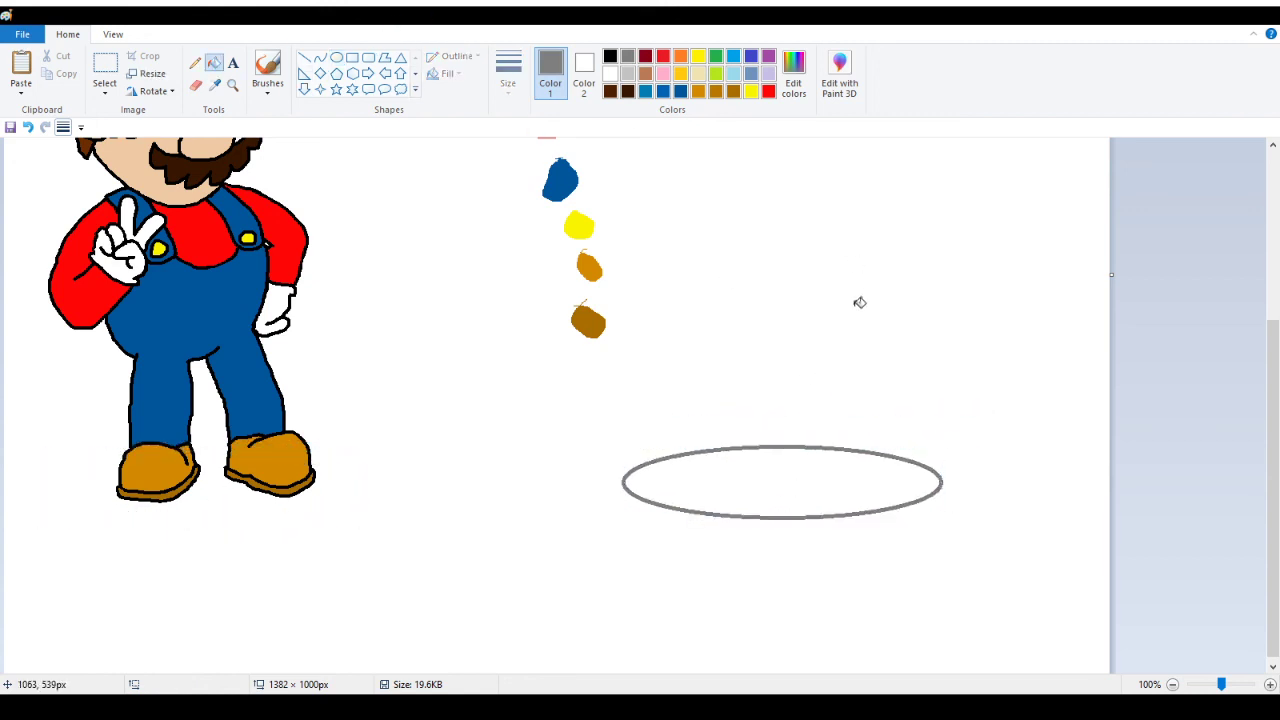
click(773, 476)
scroll(274, 226, up, 3)
scroll(240, 220, down, 3)
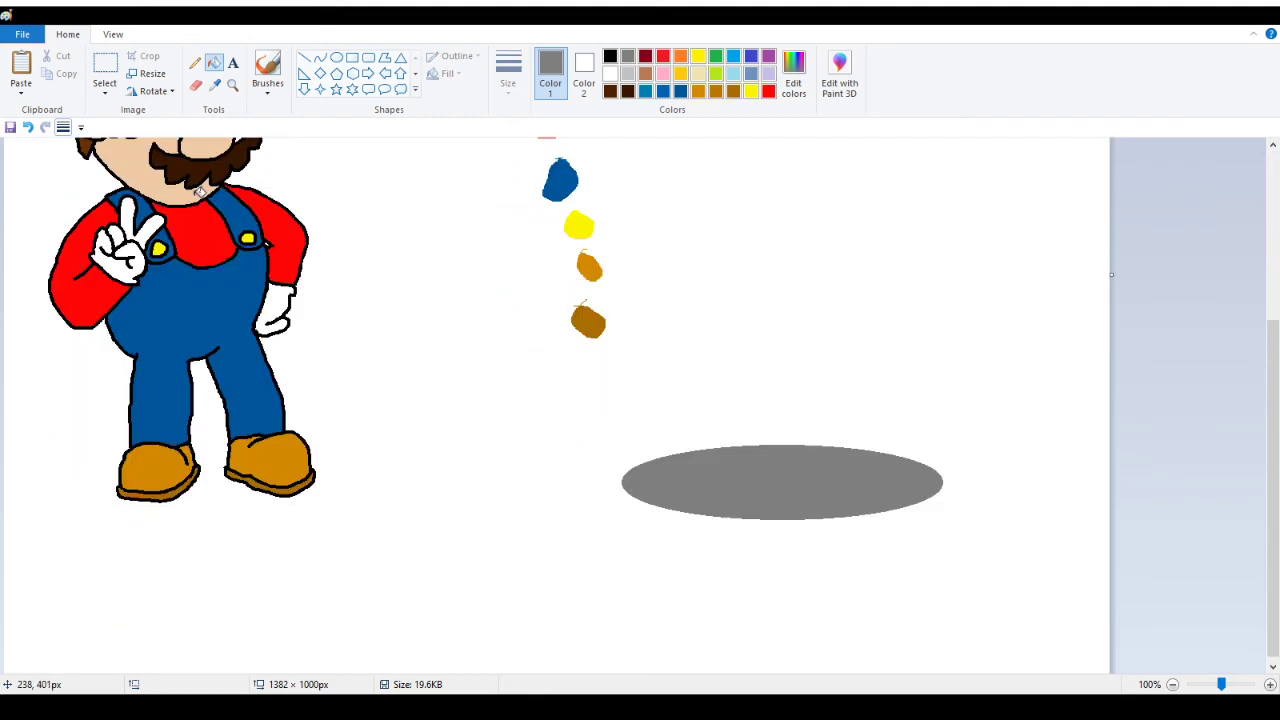
Move the grey shadow ellipse slightly to the right, further from the swatch column
click(233, 90)
right_click(294, 210)
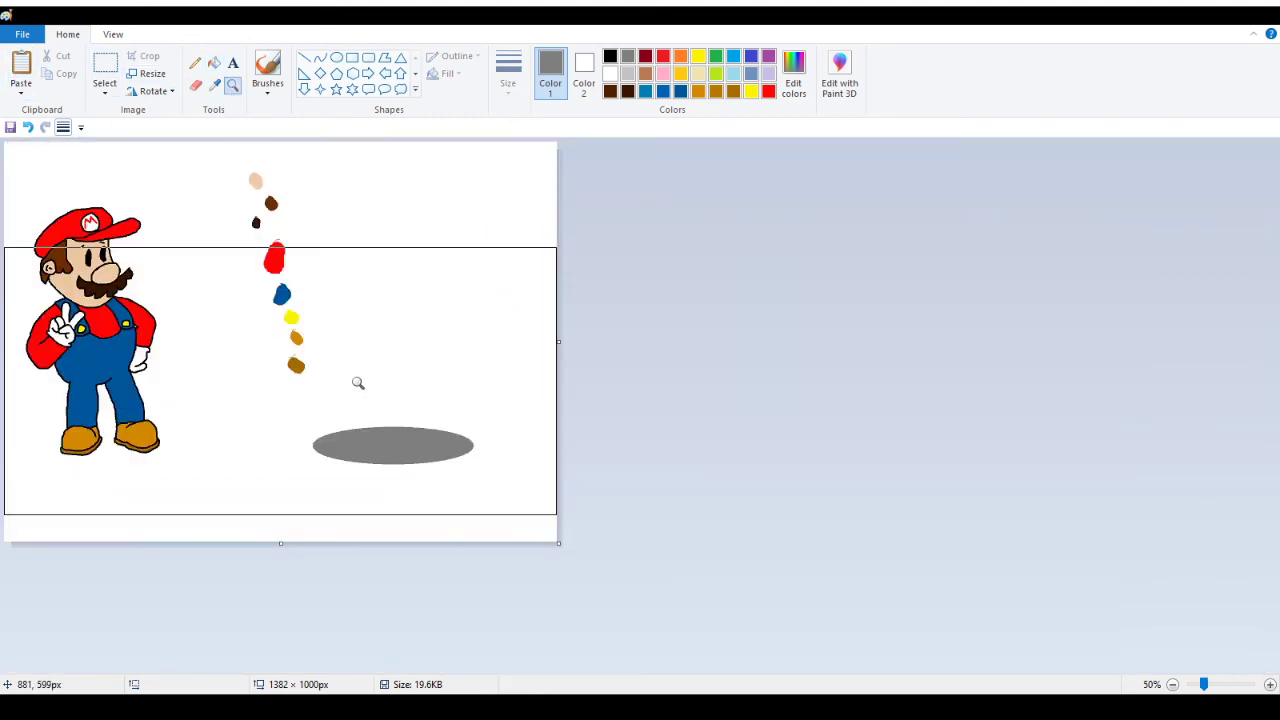
click(105, 68)
drag(280, 401, 503, 520)
drag(420, 446, 463, 446)
Move the whole Mario figure across the swatches so his shoes stand on the grey shadow ellipse
drag(16, 181, 200, 479)
drag(120, 379, 456, 380)
click(634, 371)
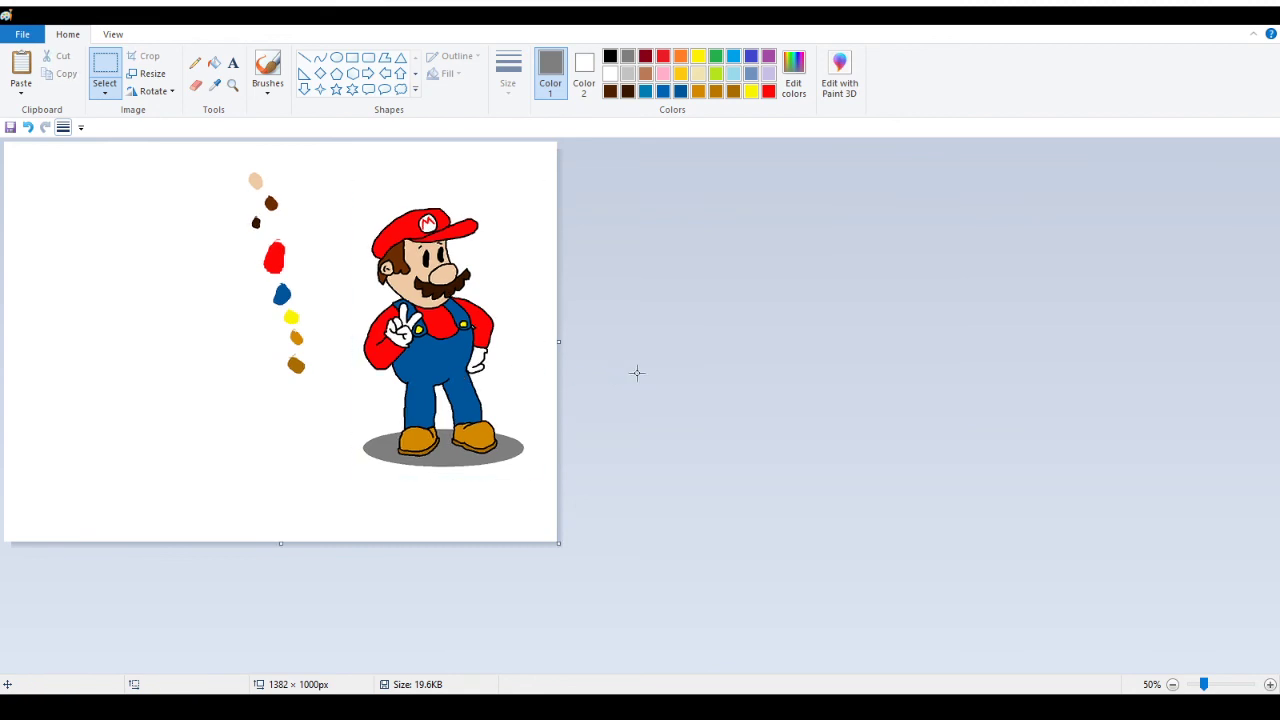
Move Mario together with his shadow to the upper-left corner of the canvas, clear of the swatches
drag(317, 168, 555, 500)
drag(370, 430, 180, 411)
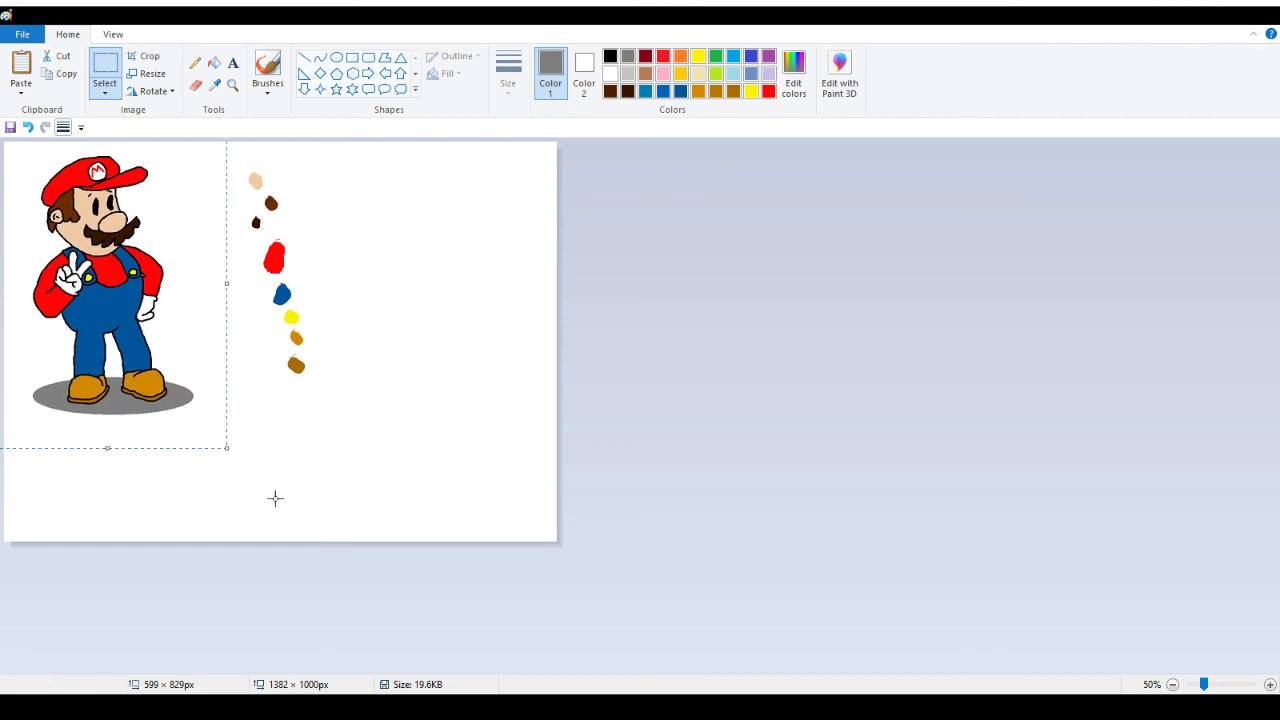
click(282, 592)
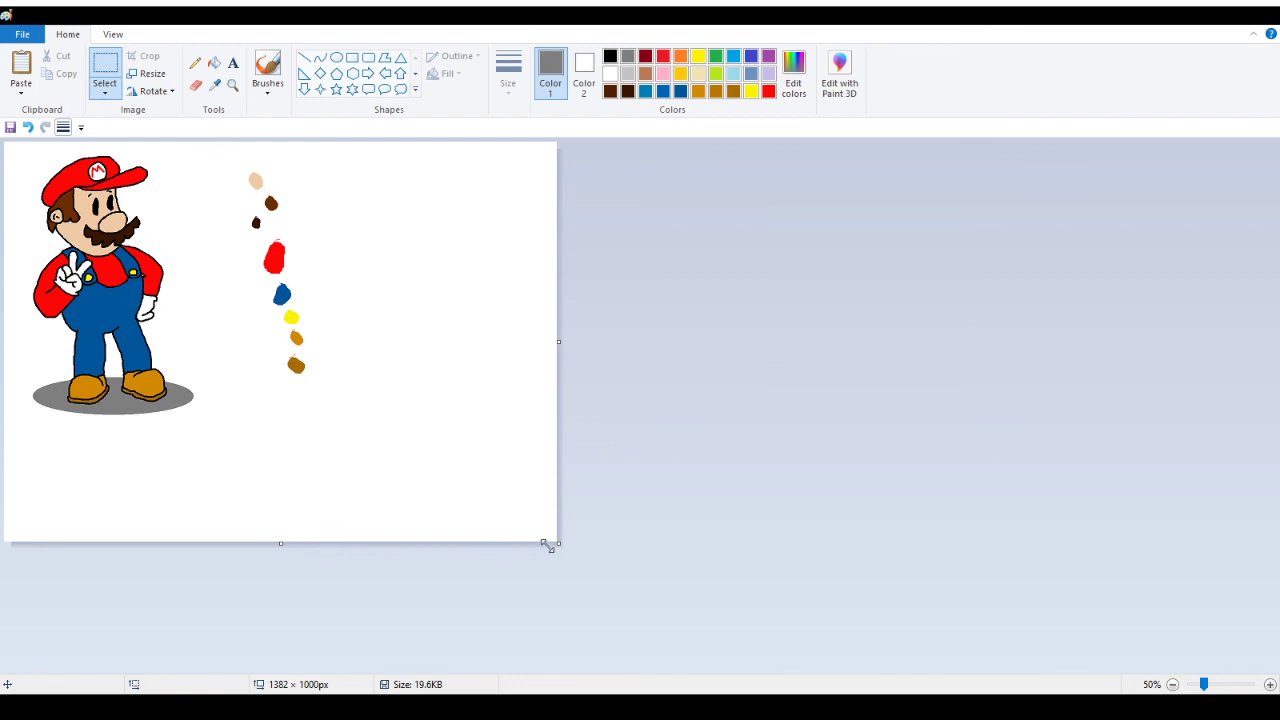
Shrink the canvas to 600 × 700 px, cutting off the swatches, and shift Mario with his shadow towards its centre
drag(280, 545, 316, 422)
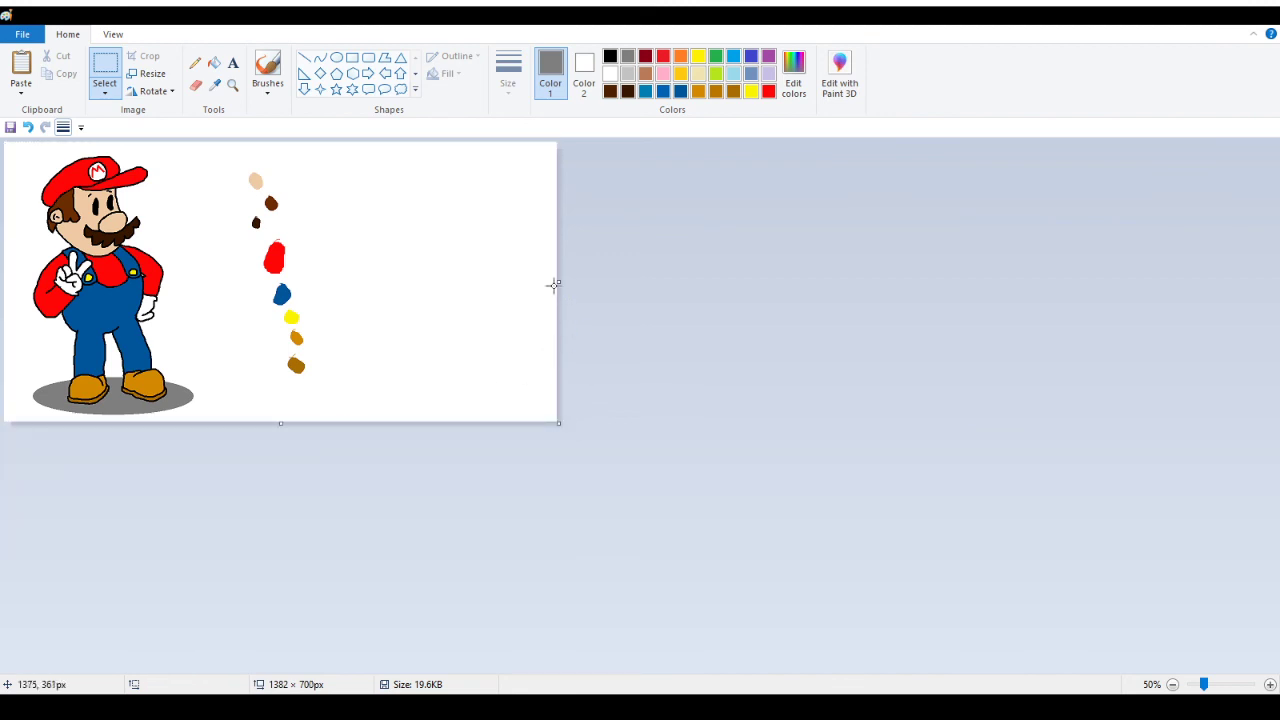
drag(557, 281, 246, 312)
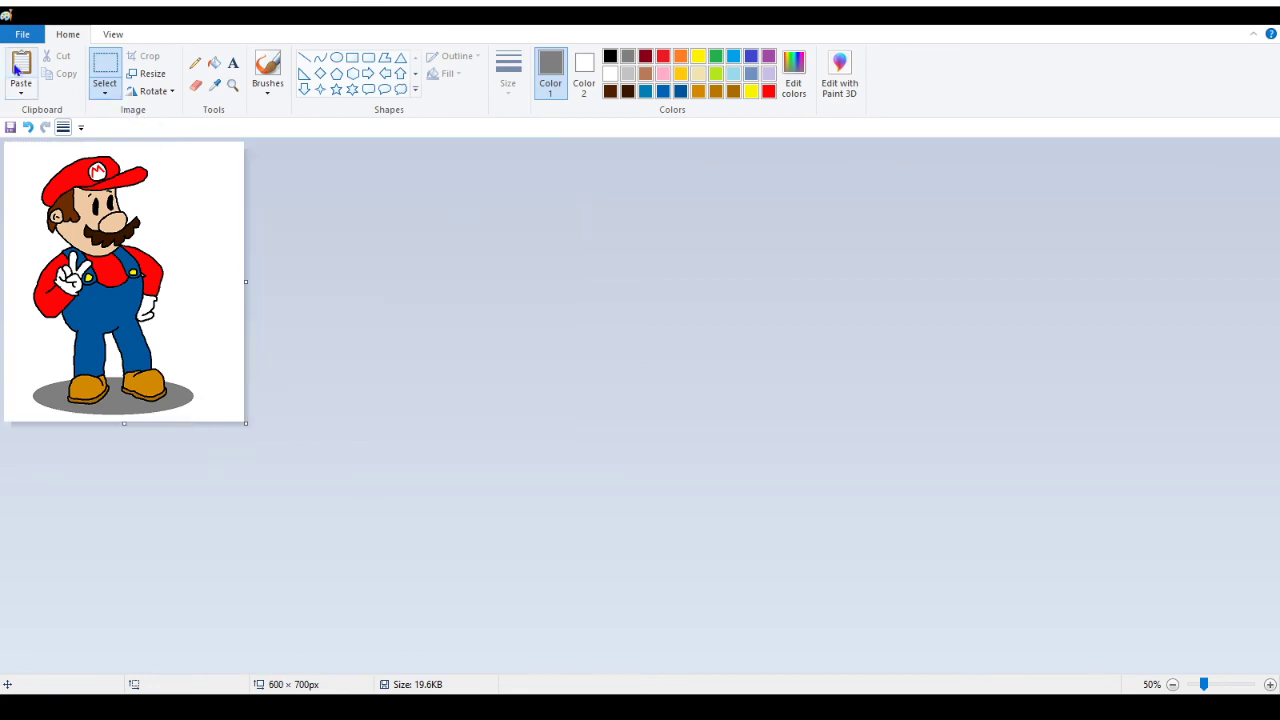
mouse_move(208, 146)
mouse_down()
mouse_move(17, 463)
mouse_move(9, 421)
mouse_up()
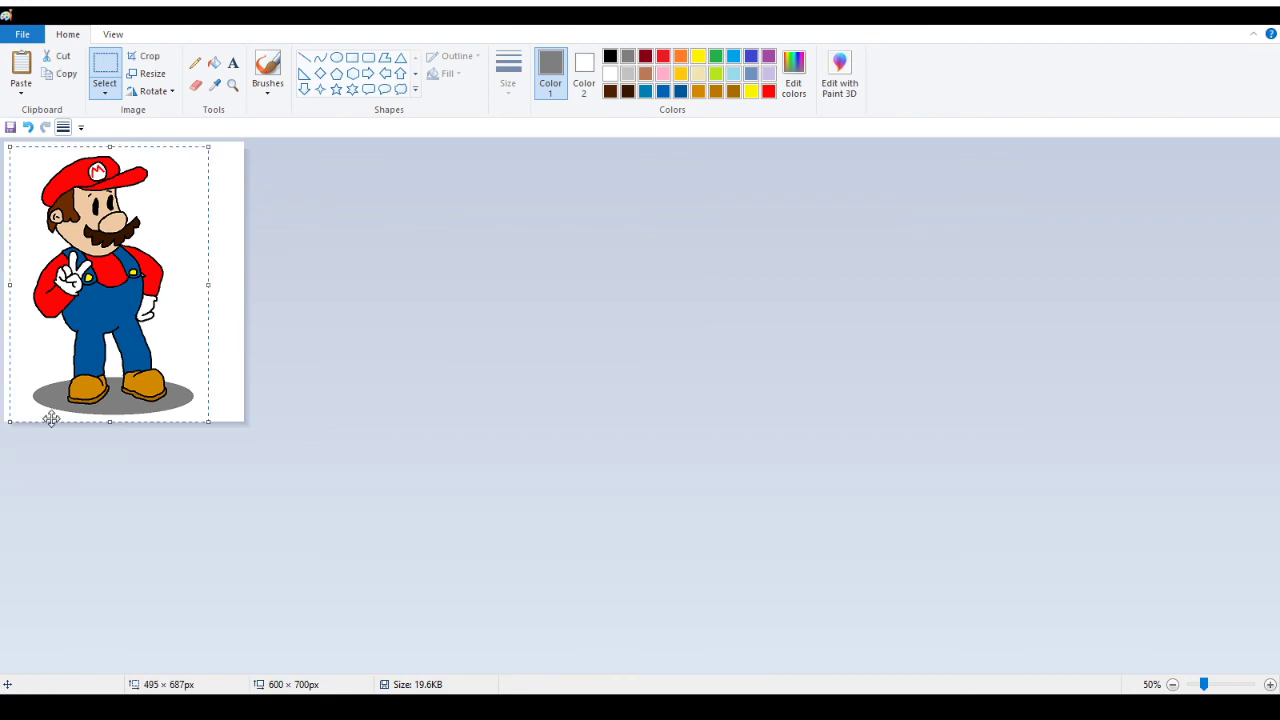
drag(96, 297, 114, 292)
click(398, 252)
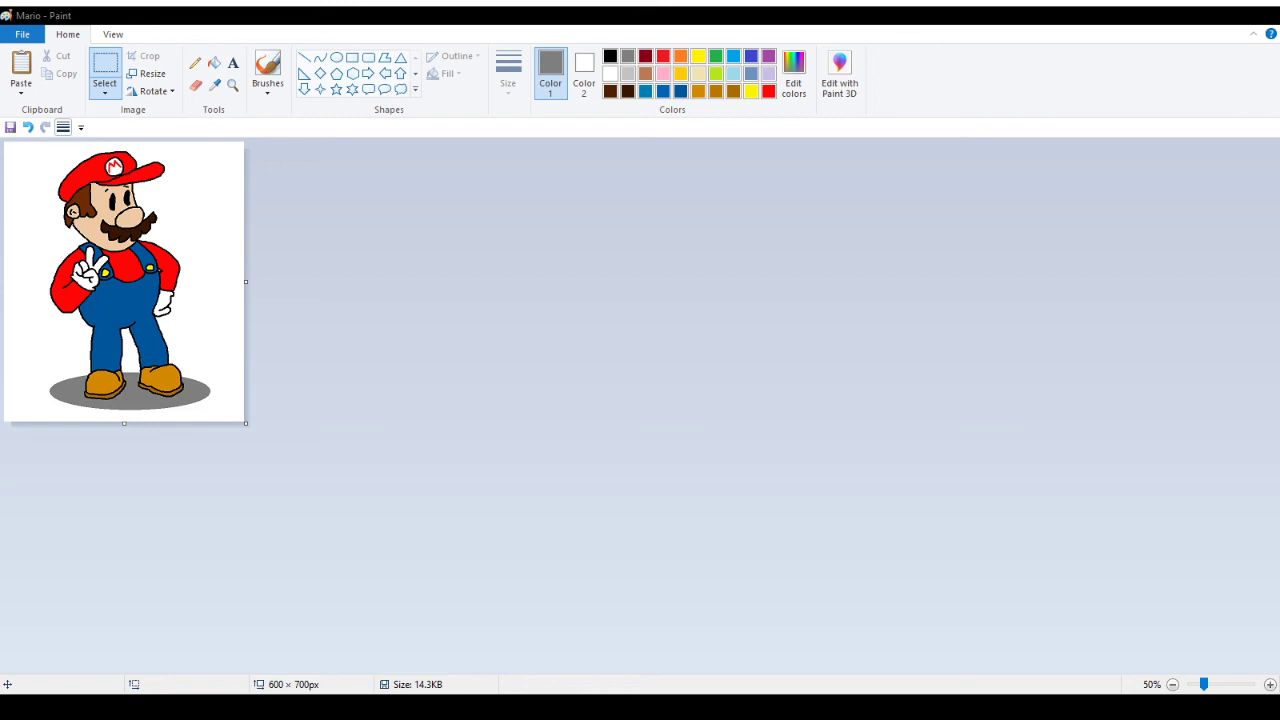
Inspect the finished Mario at several magnifications, checking the eyes, nose, moustache and cap
click(233, 85)
click(177, 220)
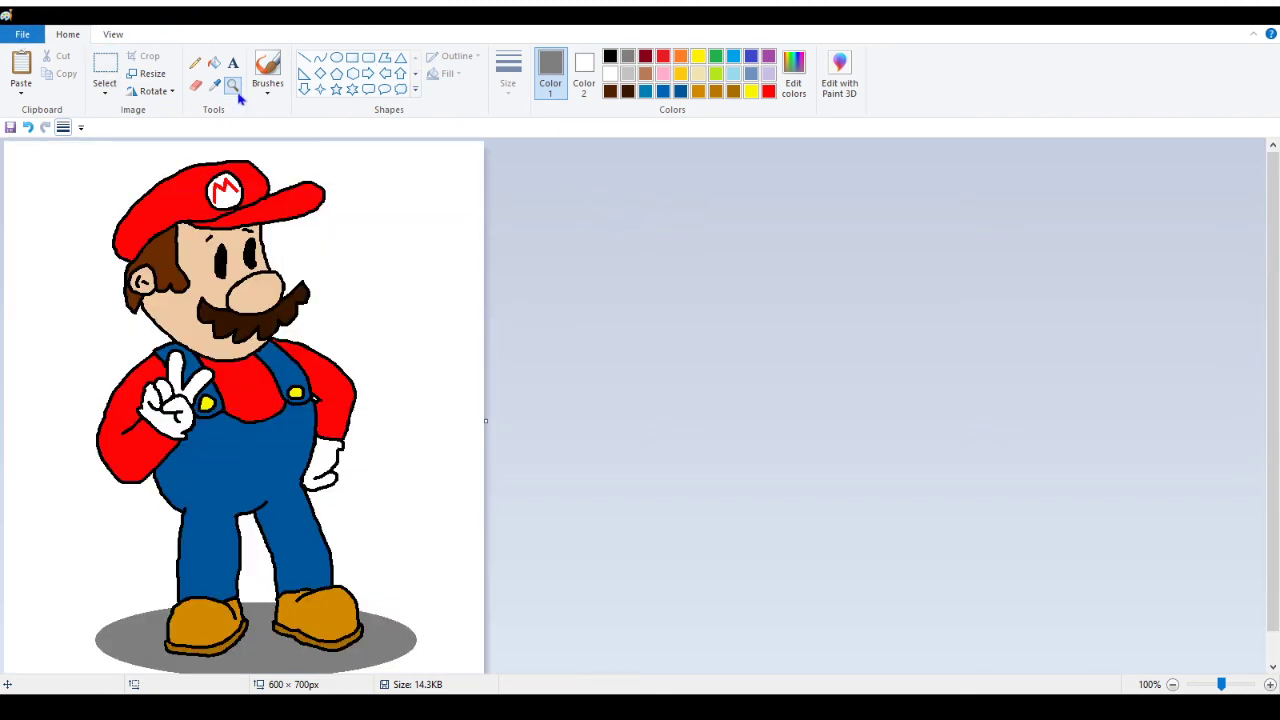
click(274, 246)
click(401, 313)
click(401, 313)
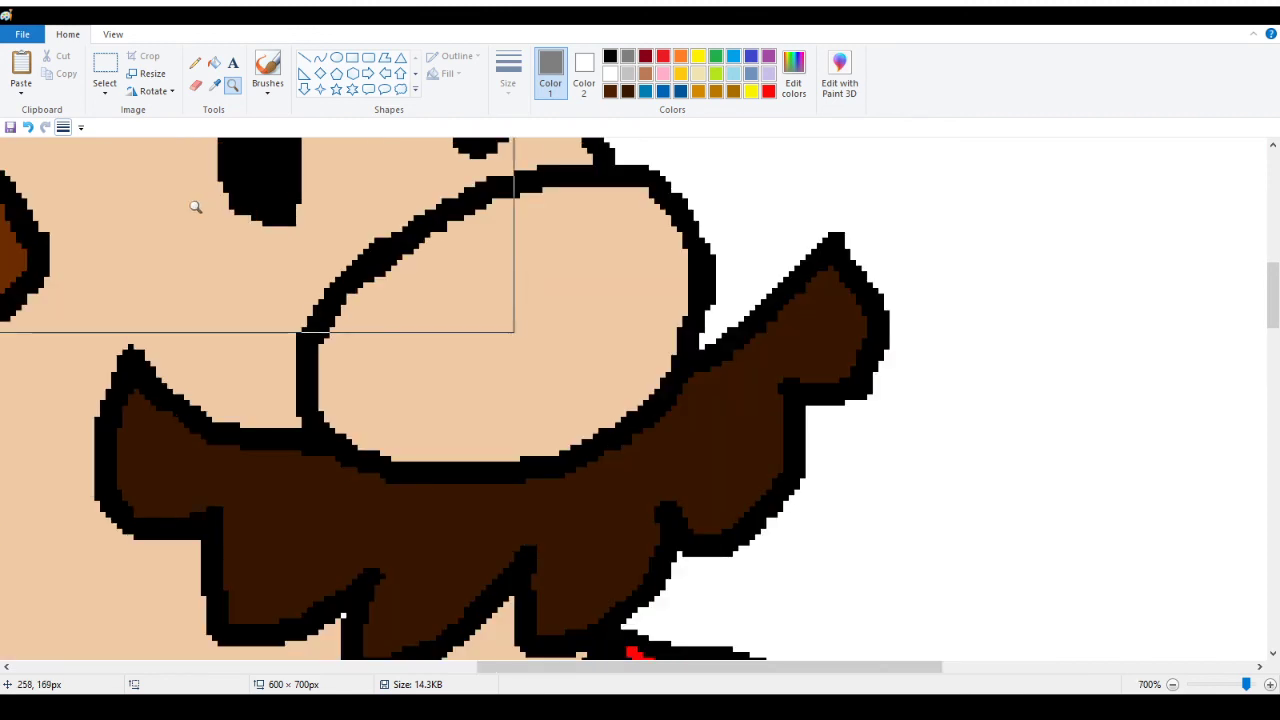
scroll(207, 218, up, 3)
right_click(221, 232)
right_click(221, 232)
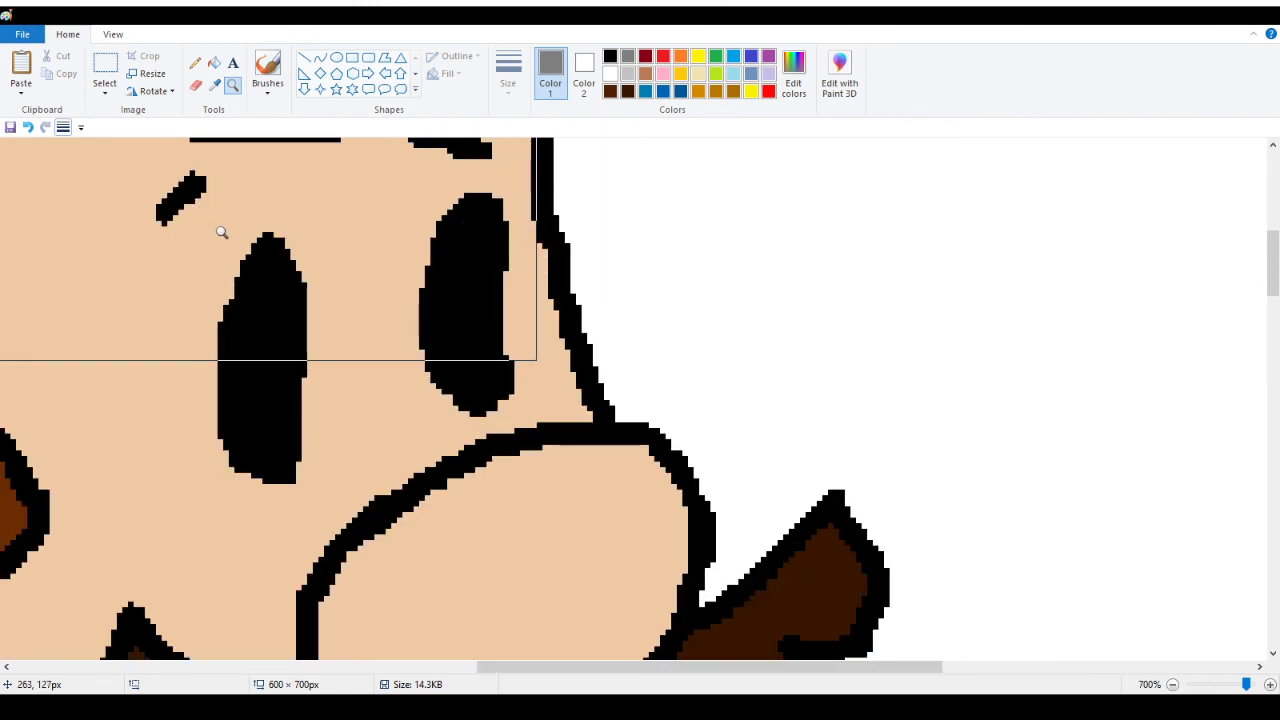
right_click(221, 232)
right_click(220, 231)
right_click(221, 232)
right_click(221, 232)
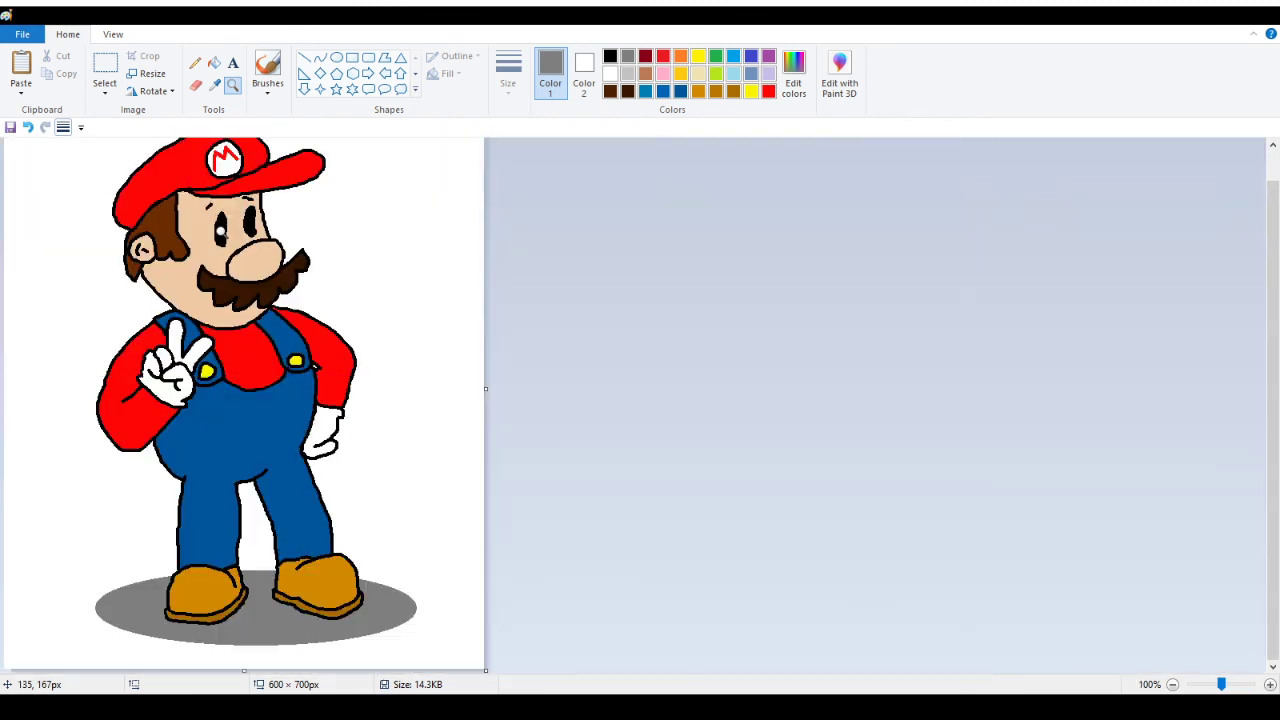
right_click(209, 251)
click(152, 239)
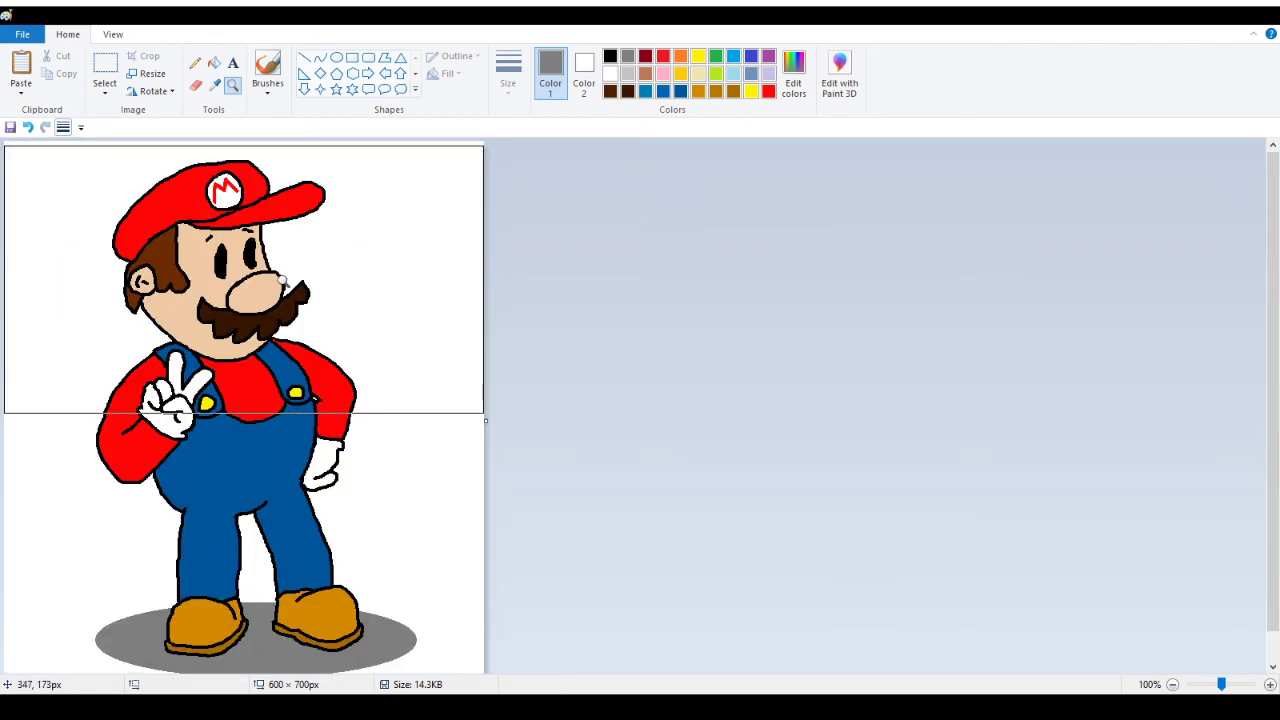
click(170, 275)
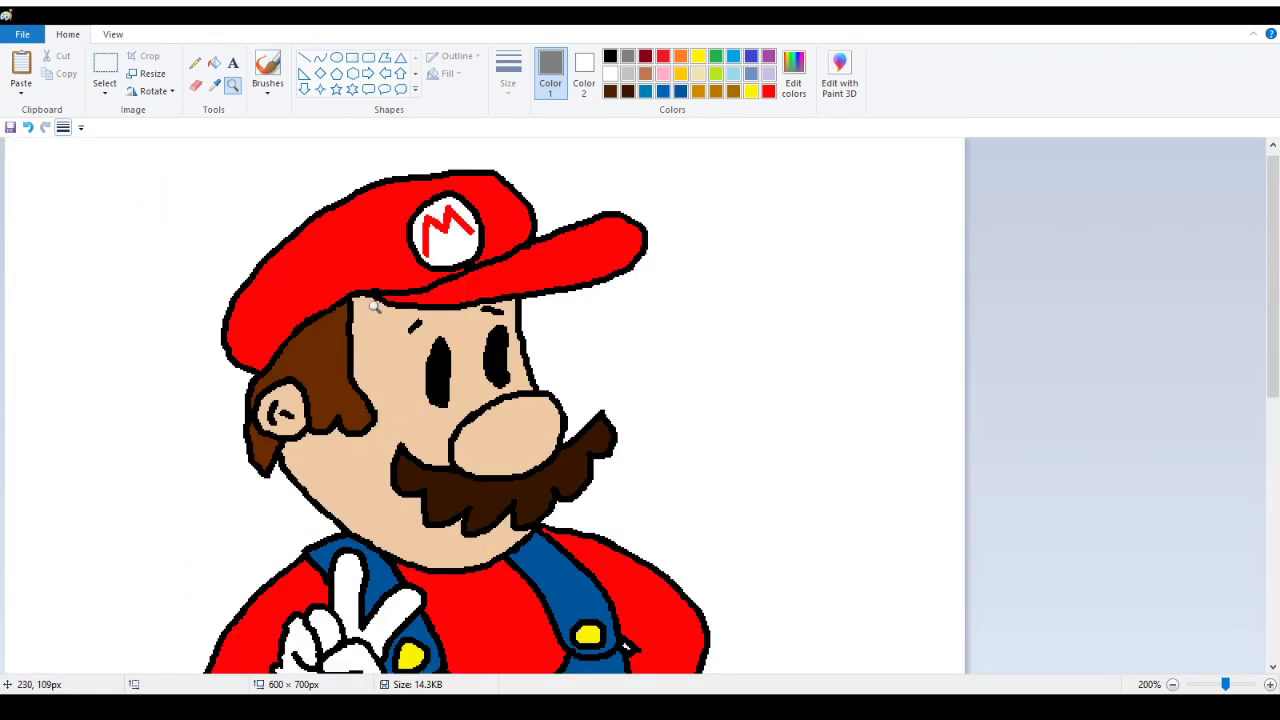
right_click(456, 360)
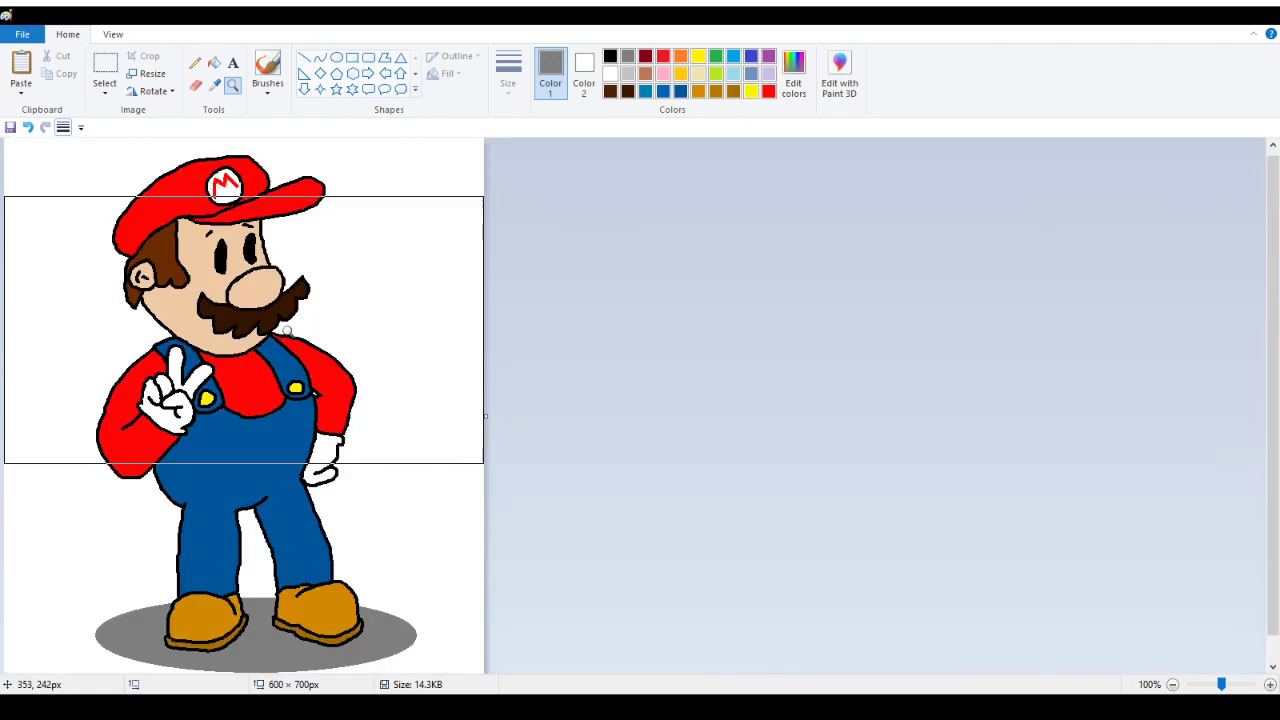
right_click(211, 320)
click(128, 294)
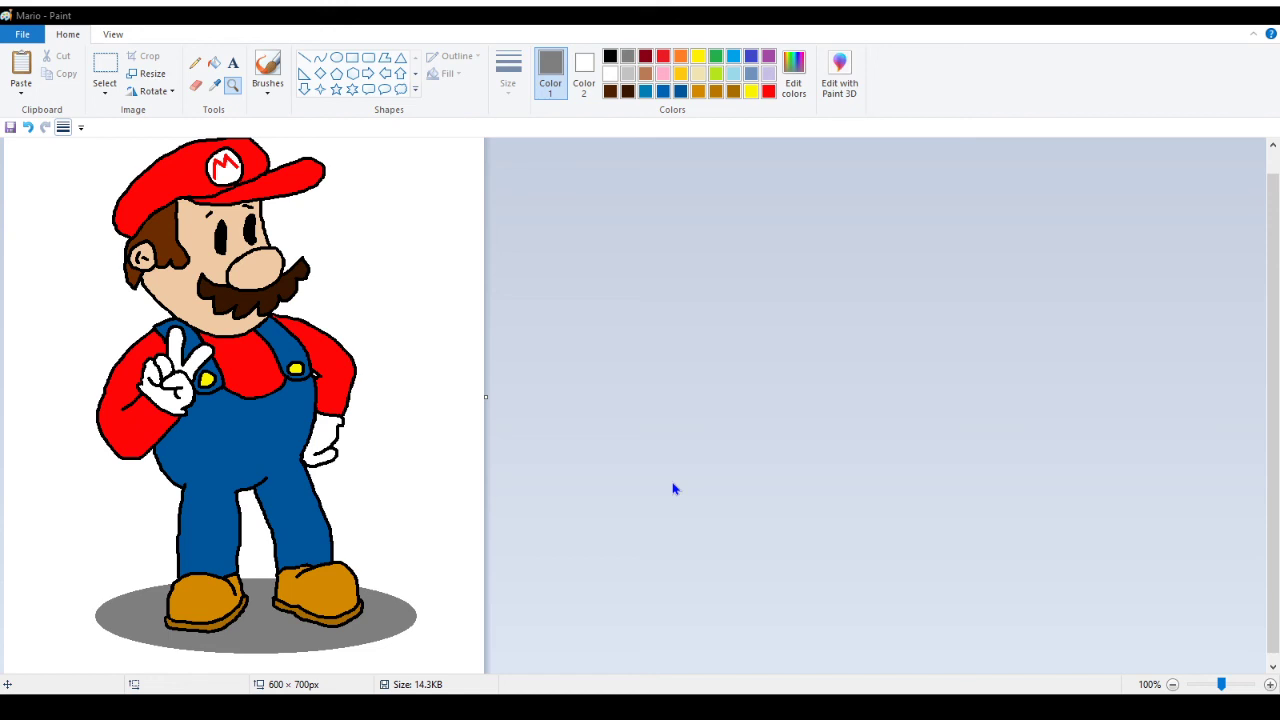
key(alt+h)
key(f)
click(195, 62)
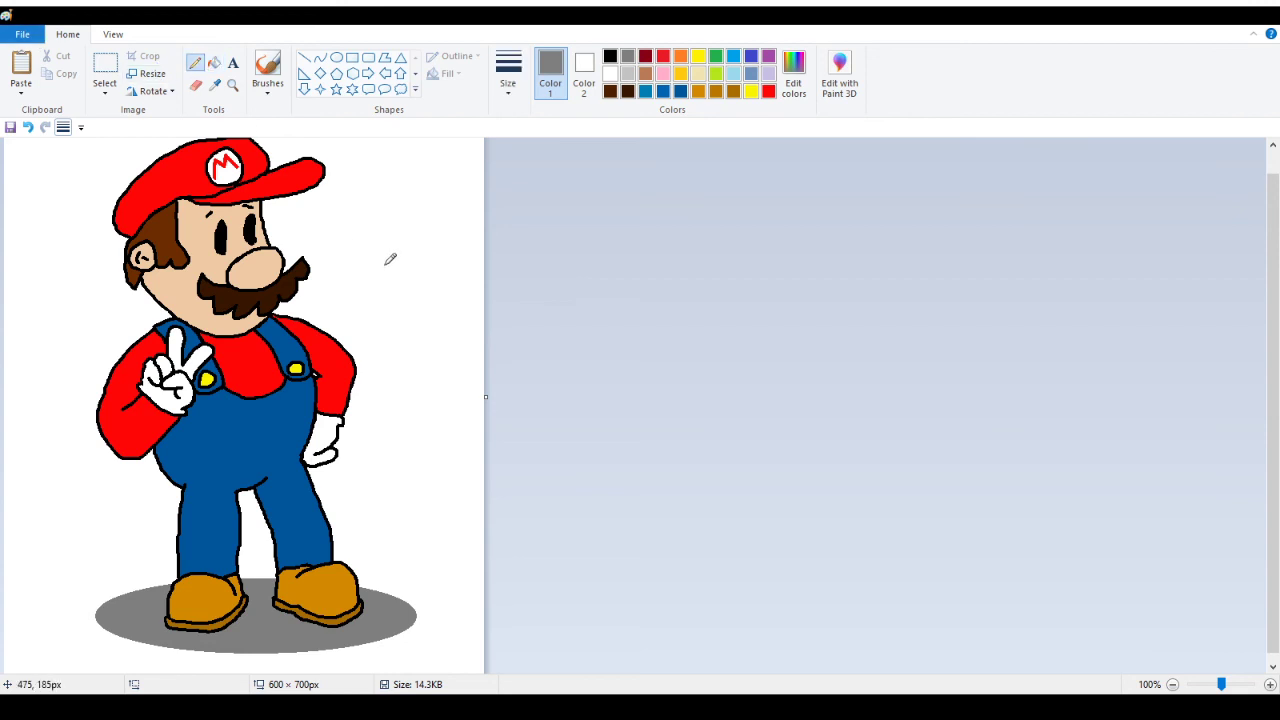
scroll(381, 433, up, 1)
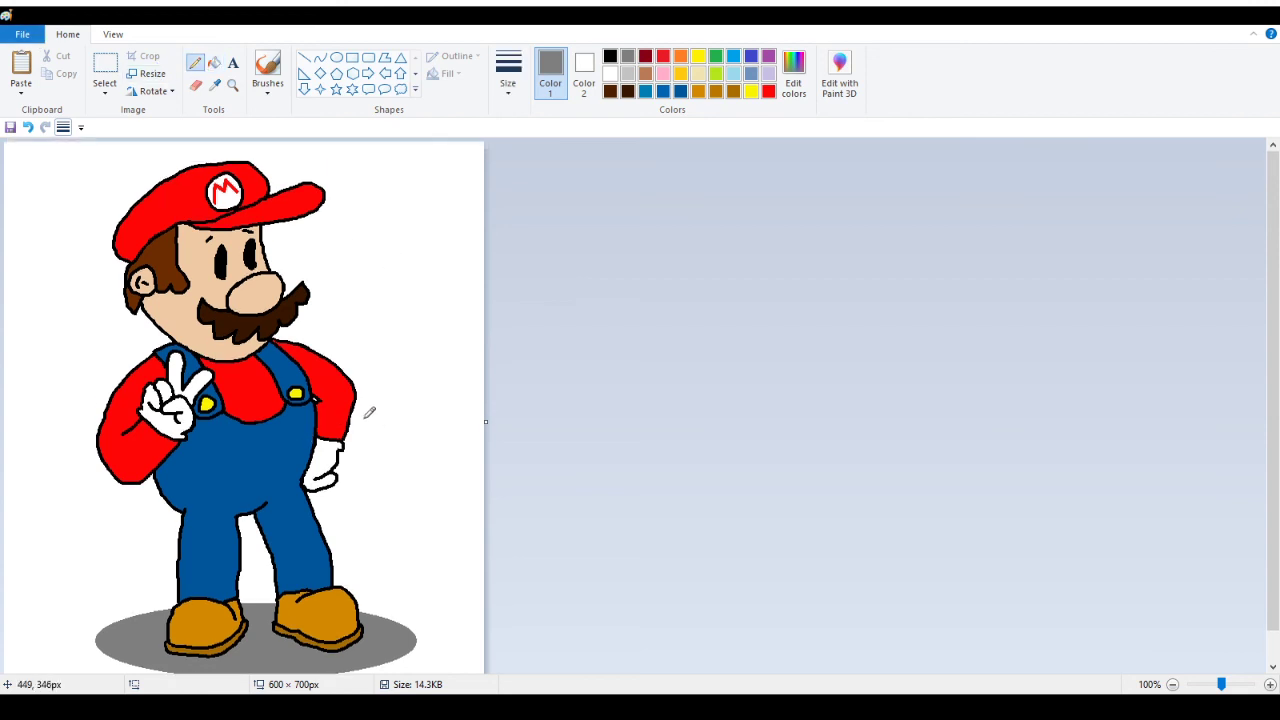